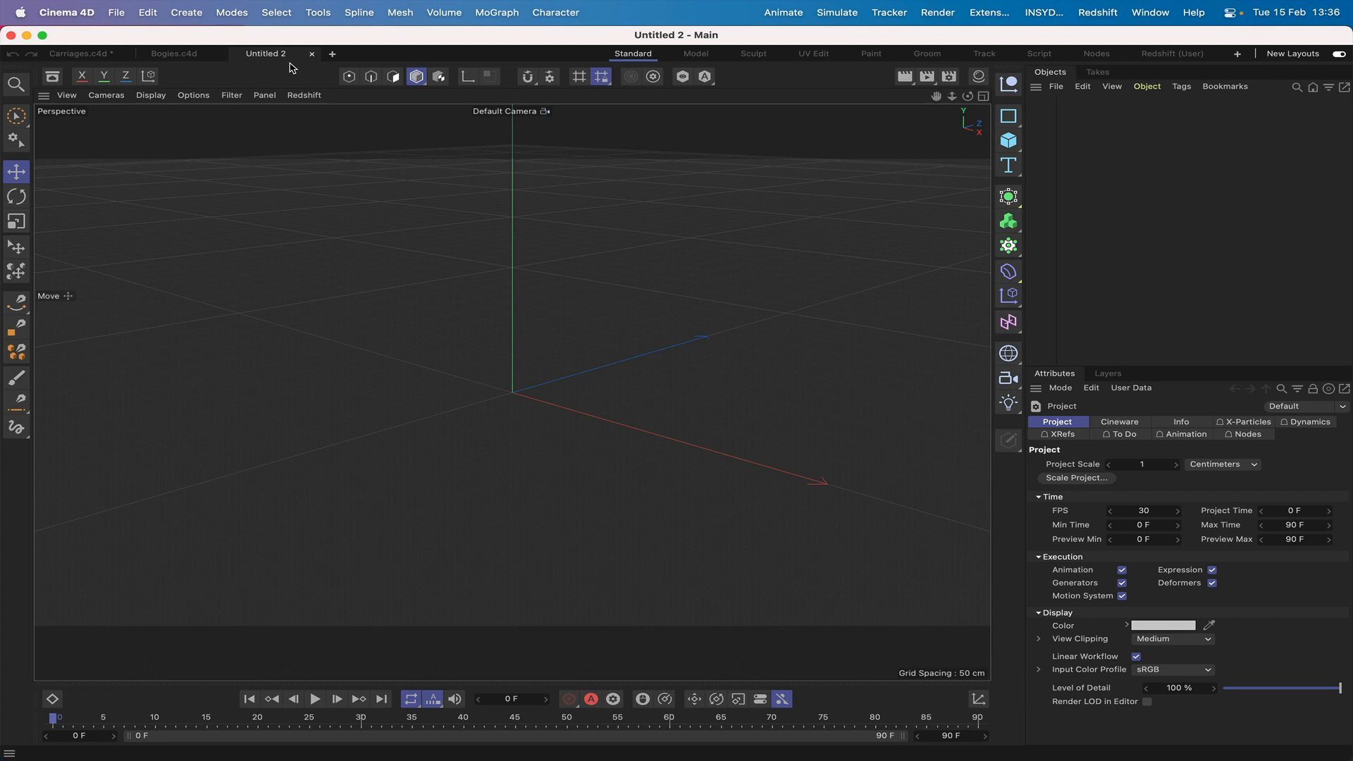
Step: Switch the viewport to the Top view and add an Arc spline
key("F2")
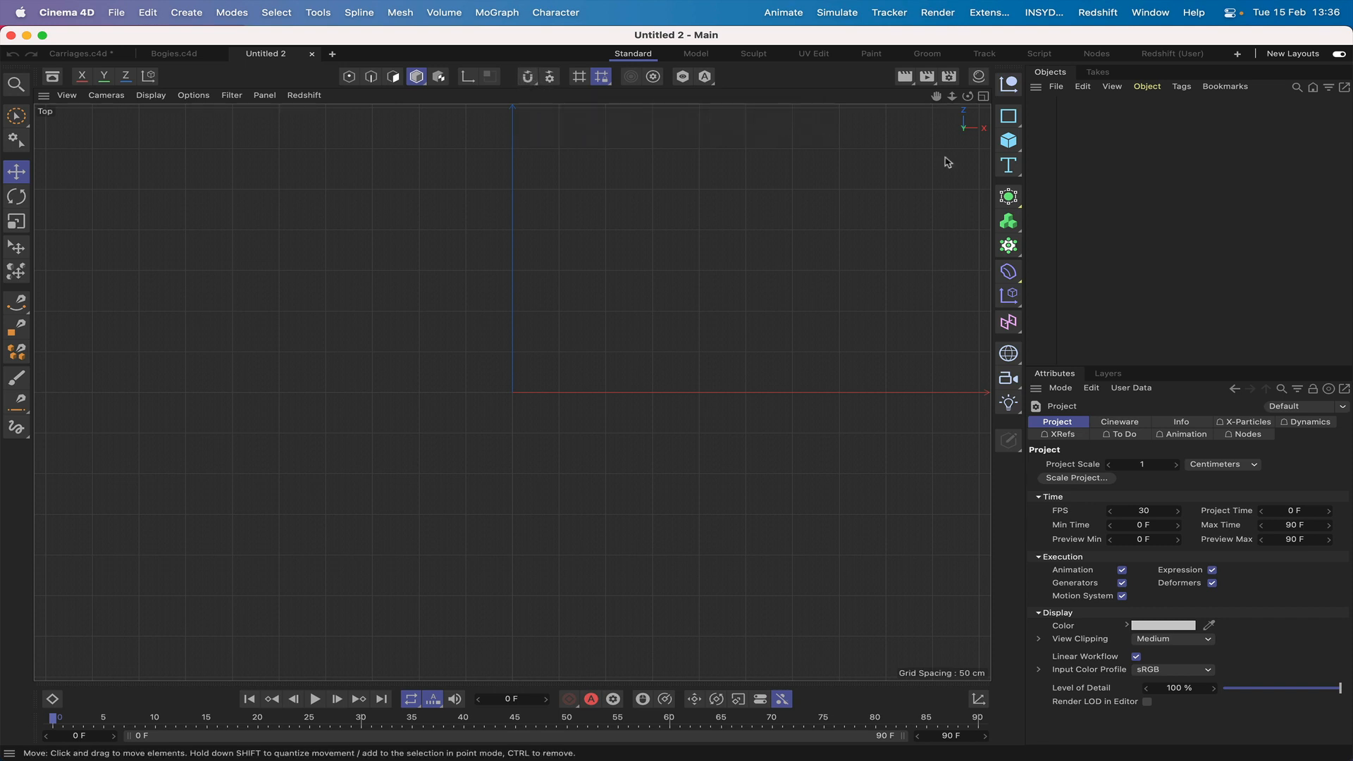
left_click_drag(936, 96, 983, 114)
left_click(1008, 117)
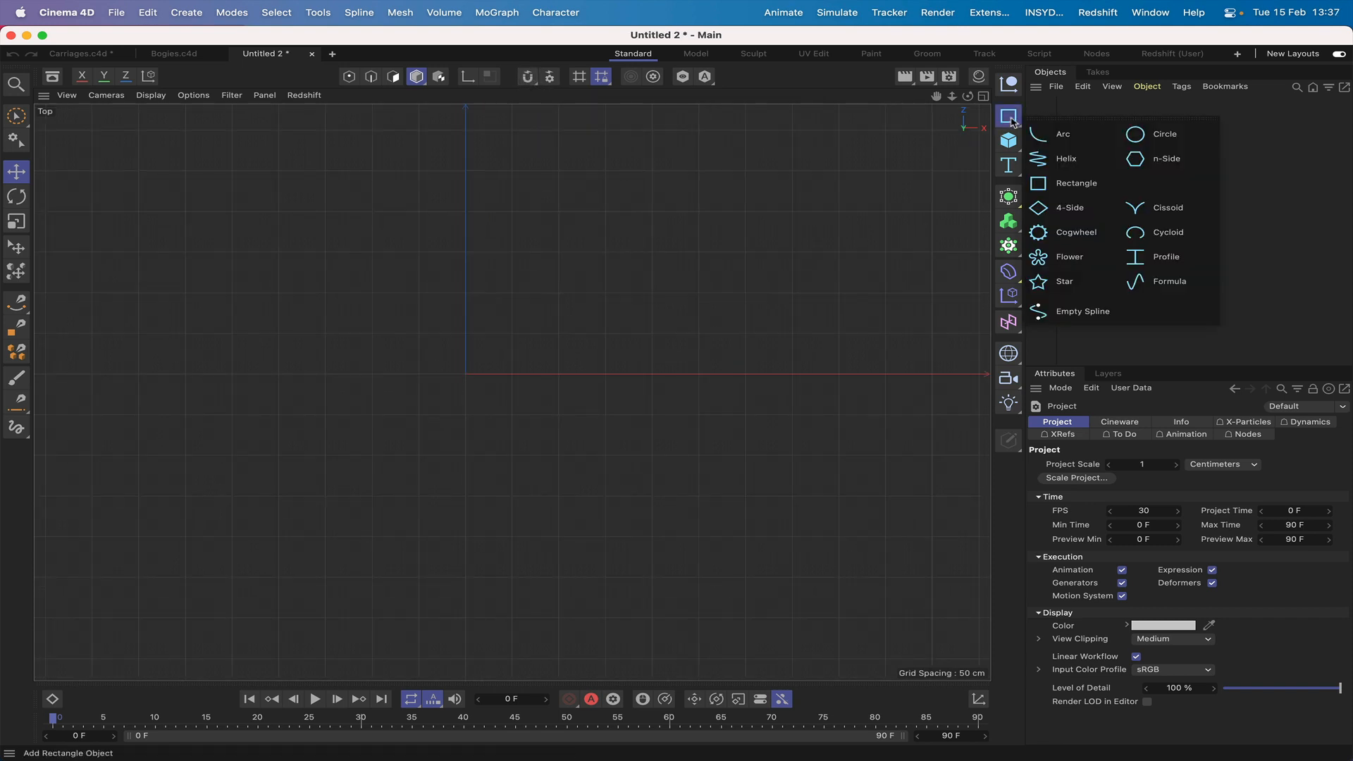
left_click(1066, 140)
Step: Set the arc's radius to 2000 cm and frame the enlarged arc in the view
scroll(830, 193, "up", 1)
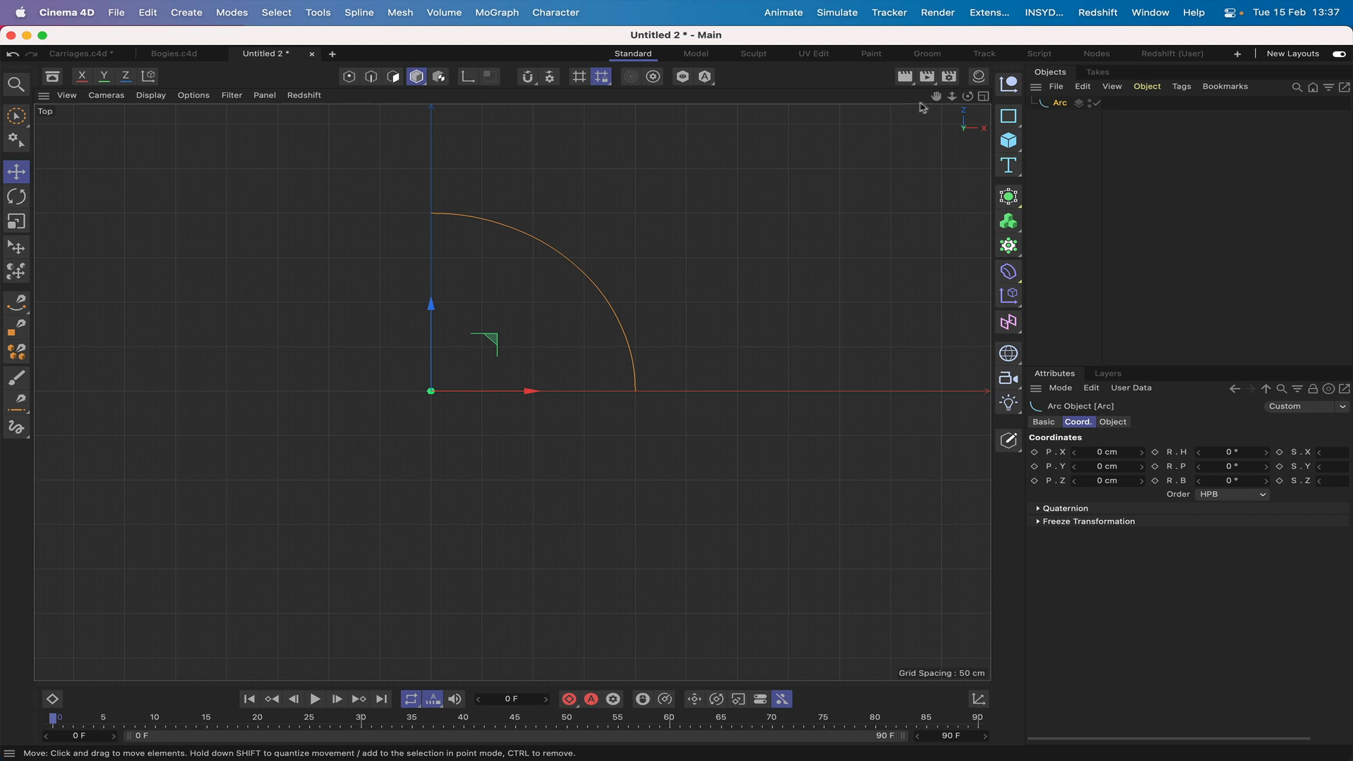
right_click_drag(936, 96, 937, 96)
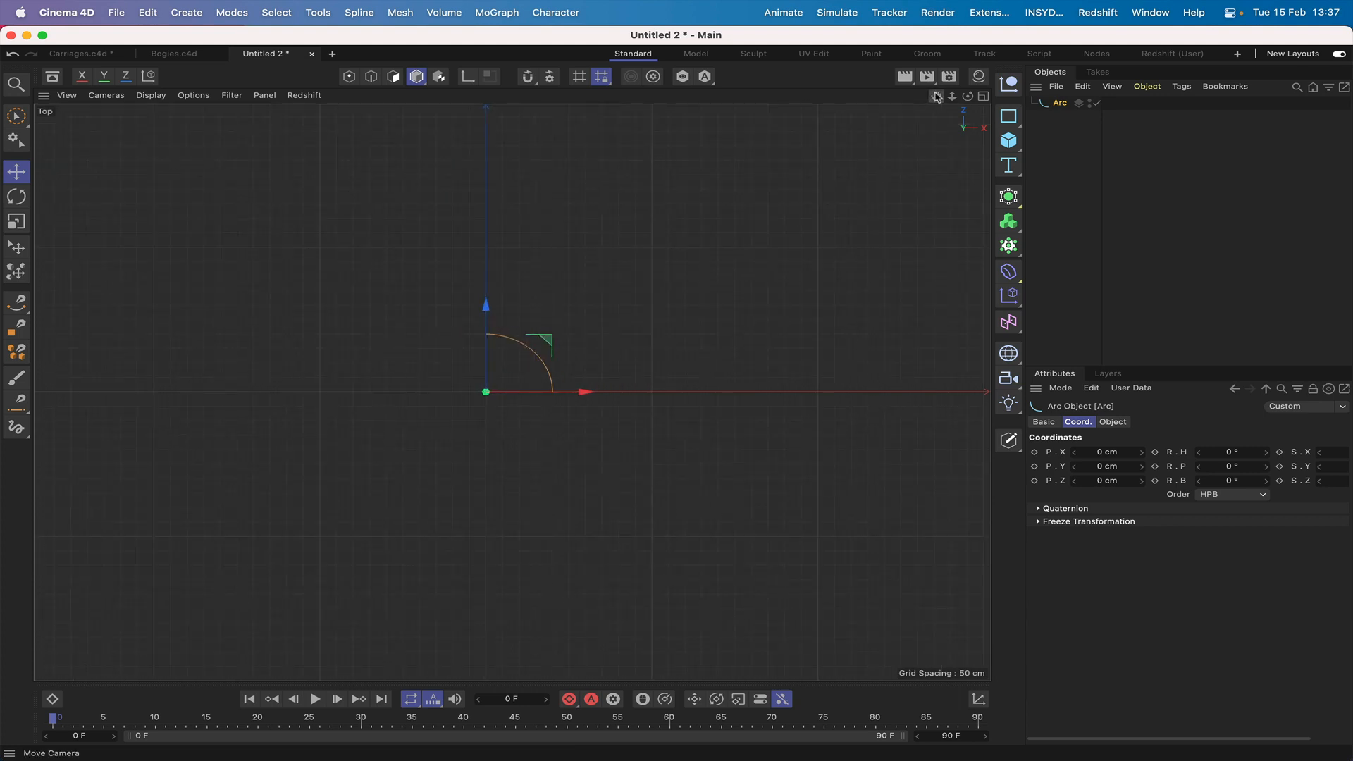
left_click_drag(936, 96, 928, 98)
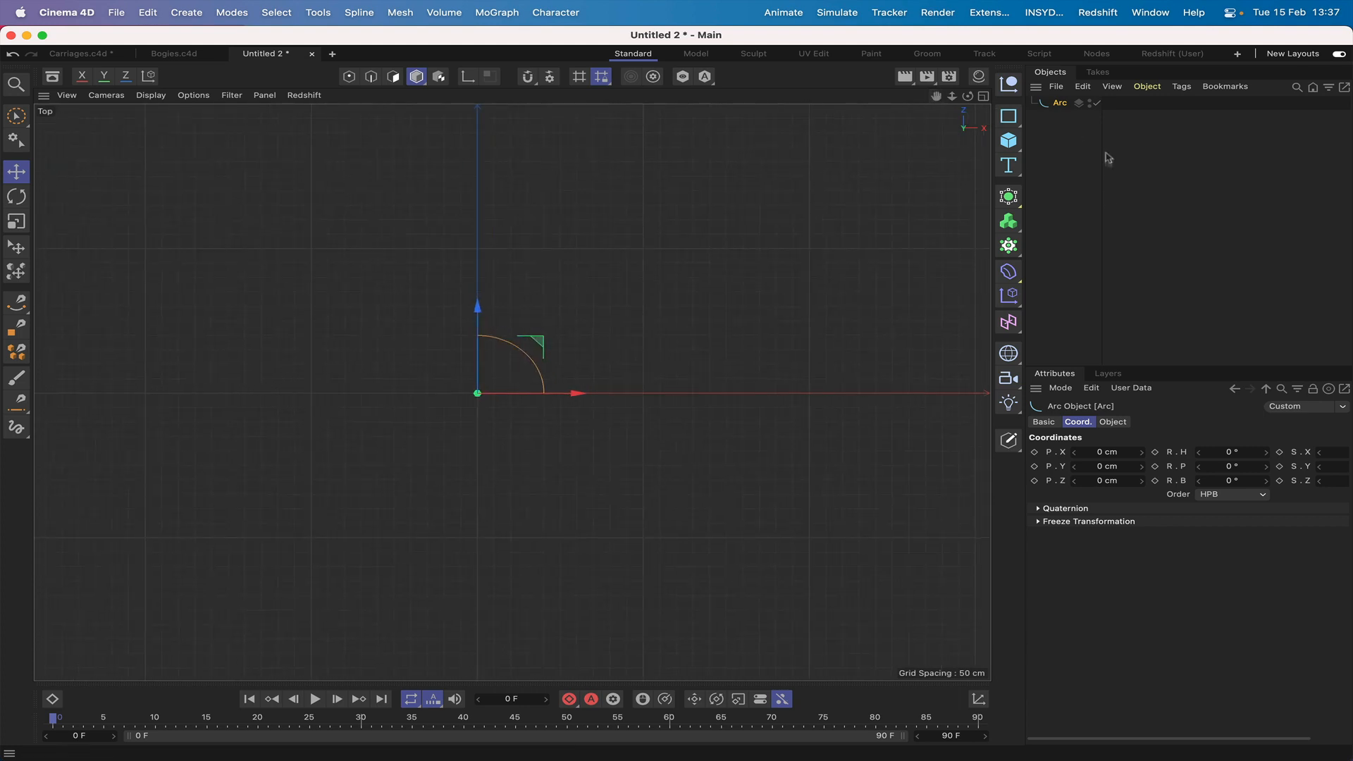
left_click(1114, 422)
double_click(1167, 465)
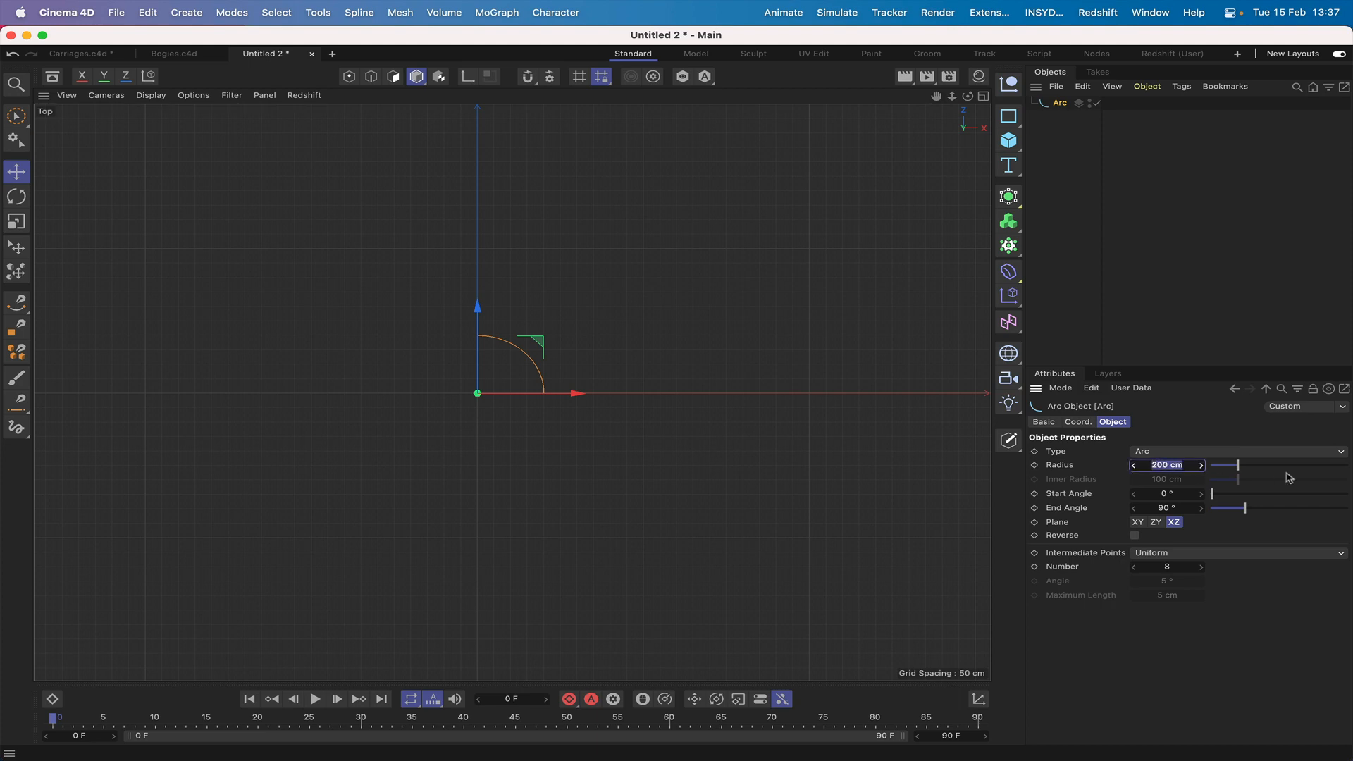
type("2000")
key("Return")
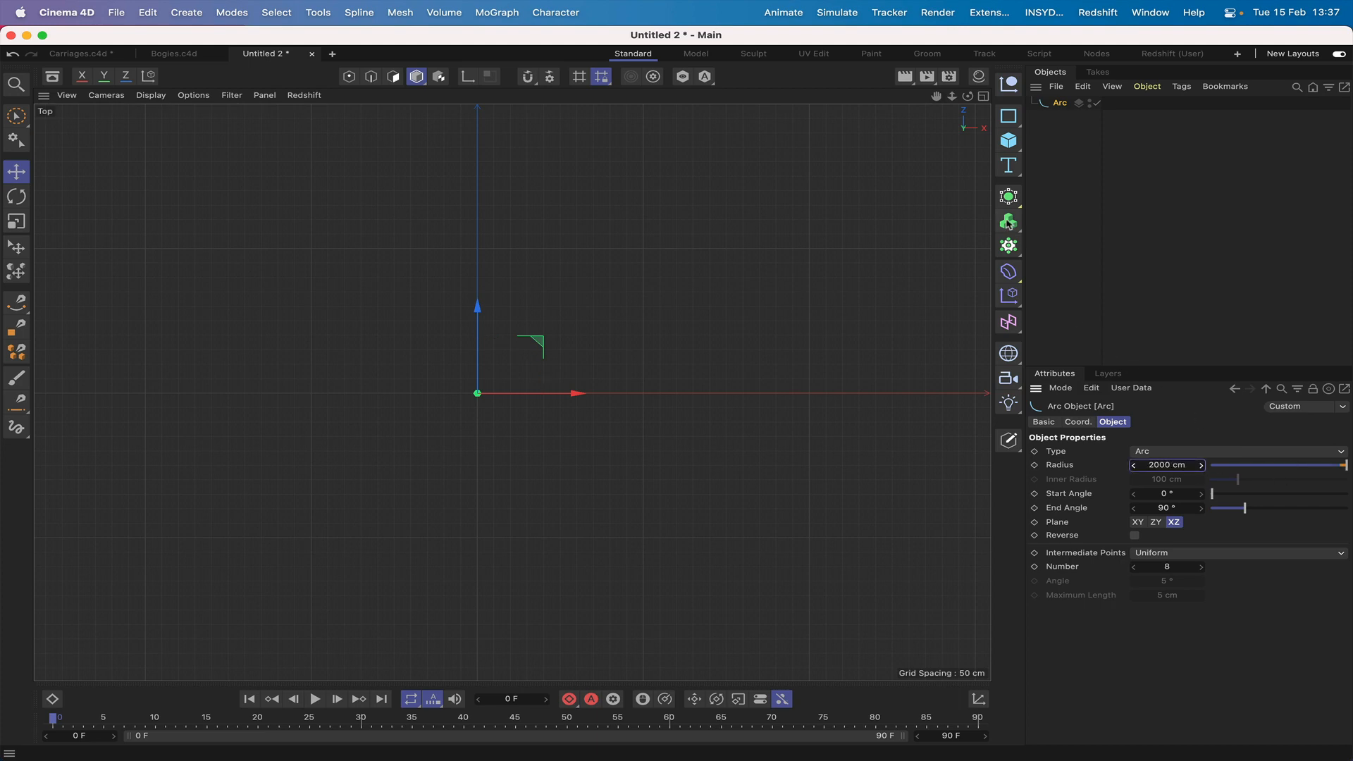
key("h")
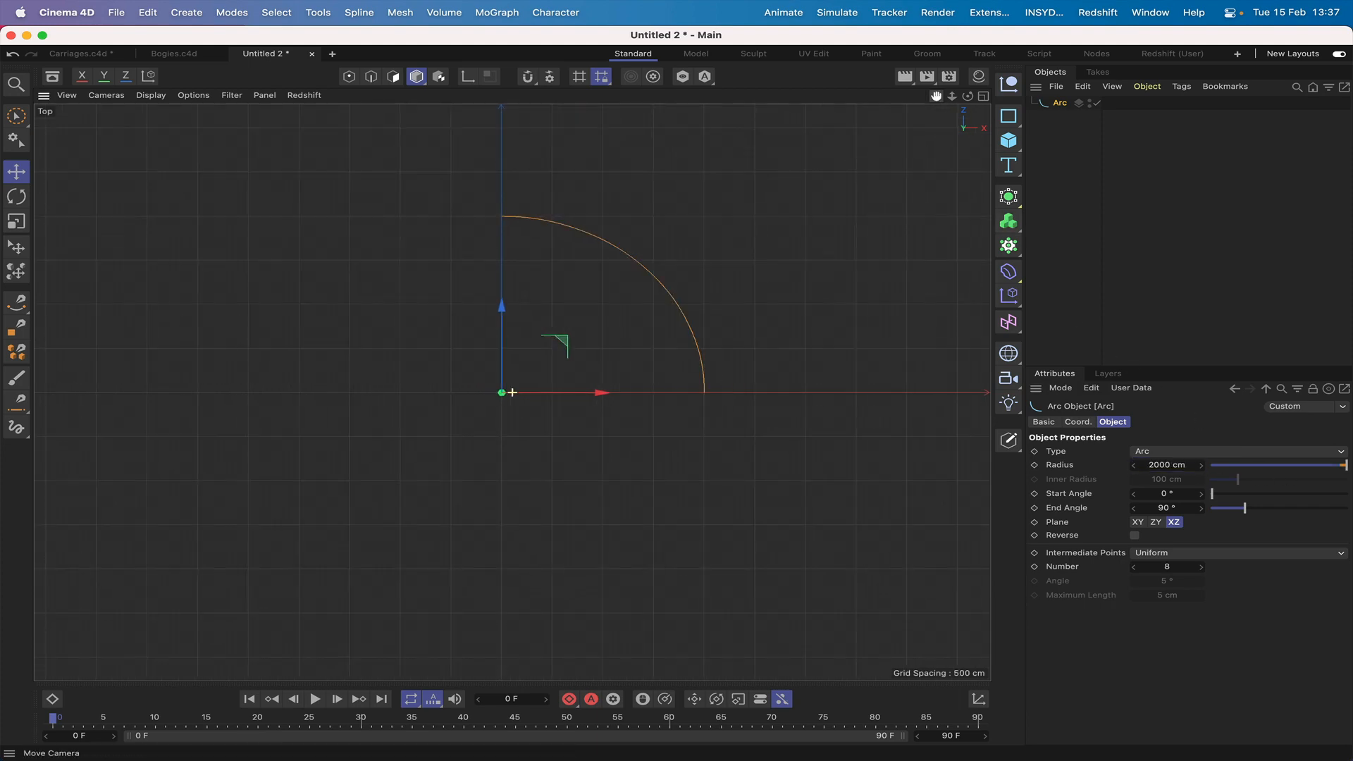
Step: Enable snapping and turn on Grid/Workplane snapping in addition to Point snapping
left_click_drag(936, 96, 956, 59)
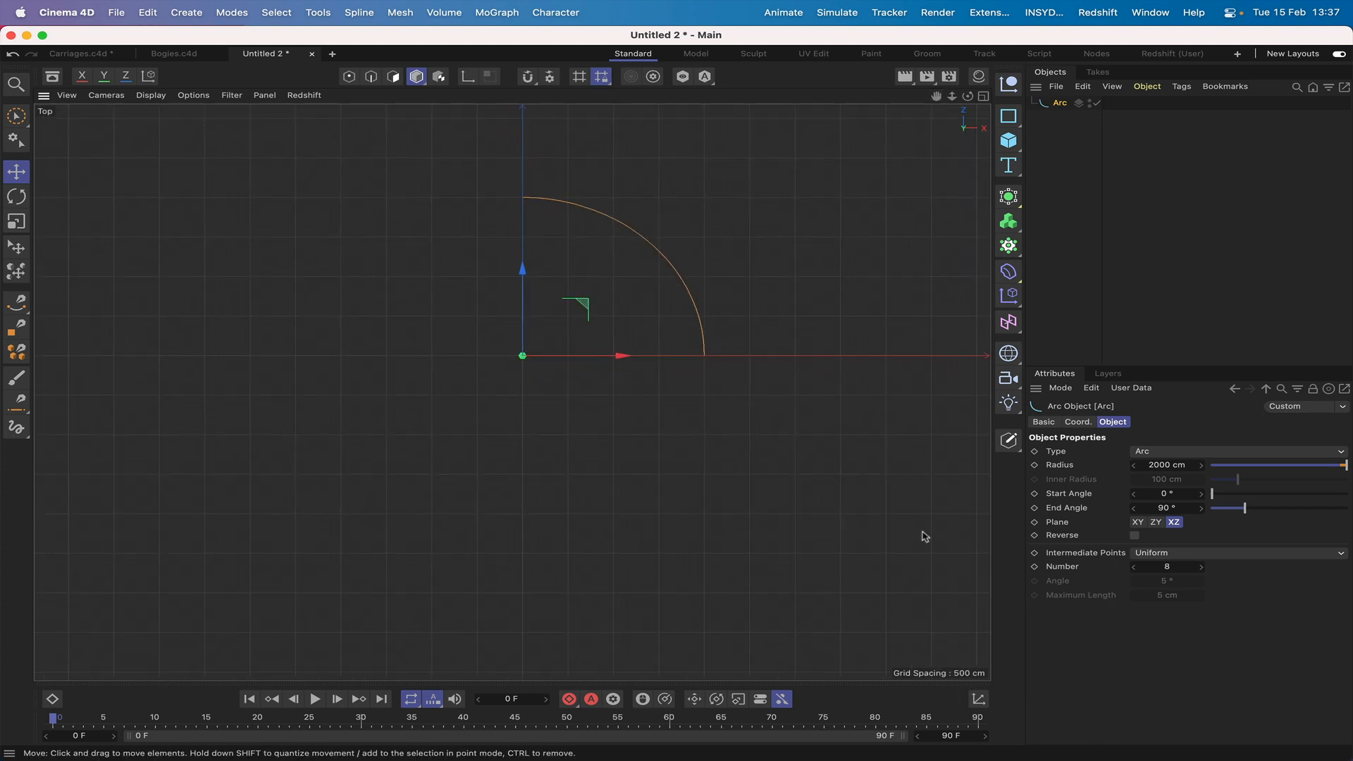
left_click_drag(935, 96, 991, 71)
left_click_drag(512, 392, 522, 378)
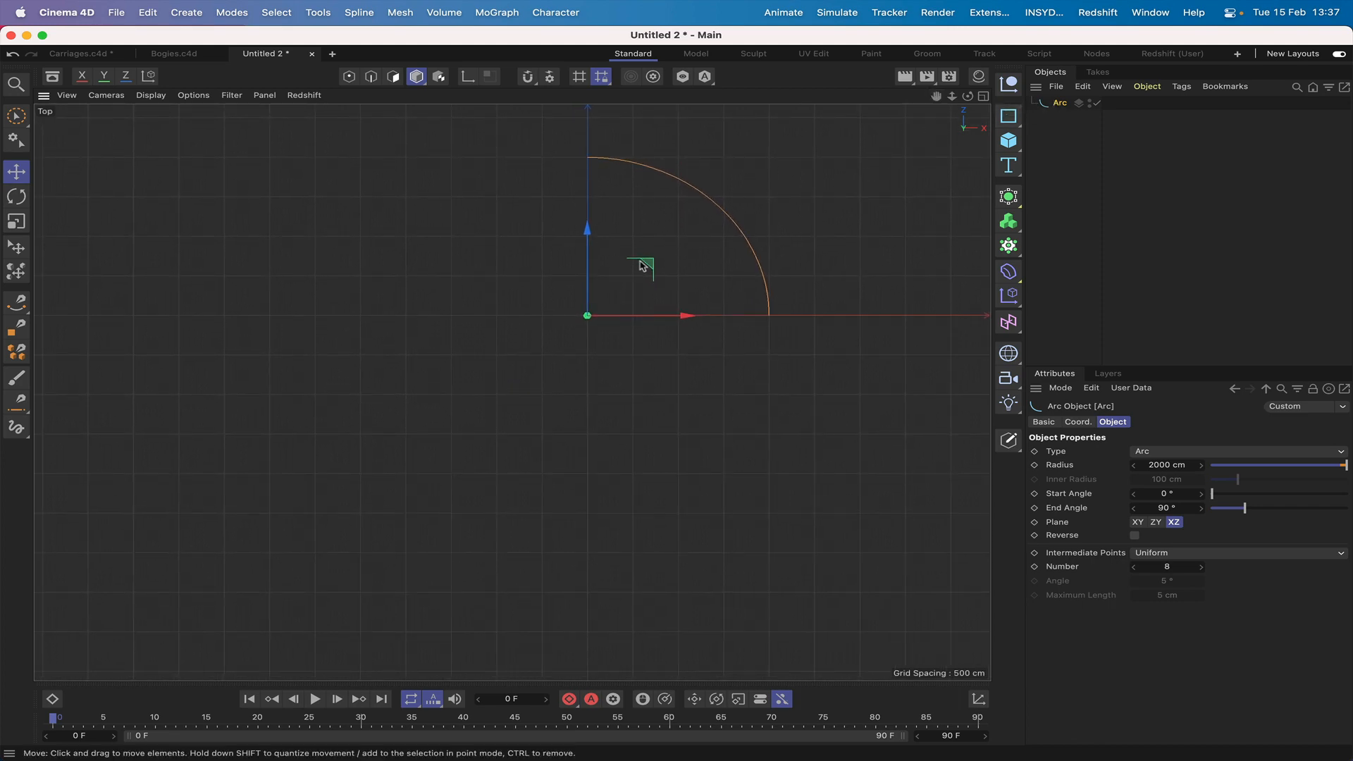
left_click(530, 80)
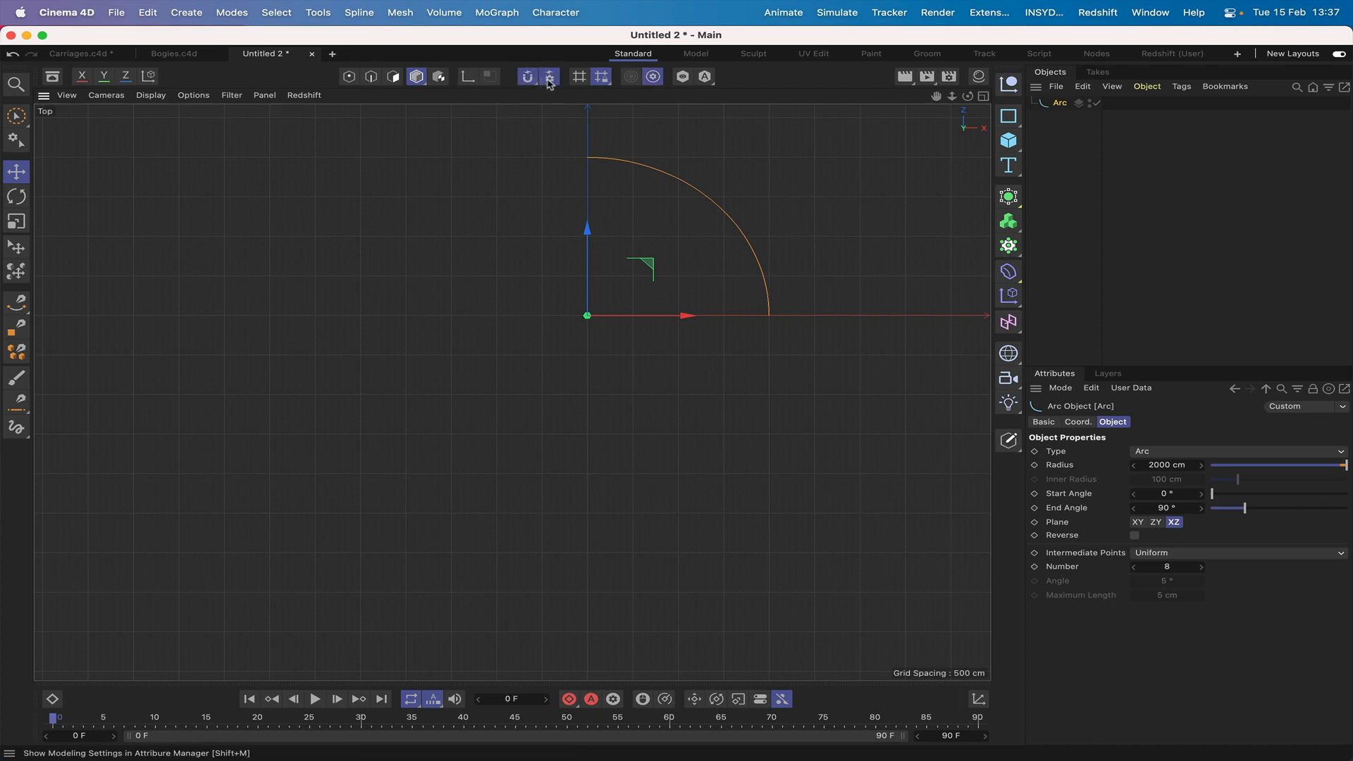
left_click(550, 76)
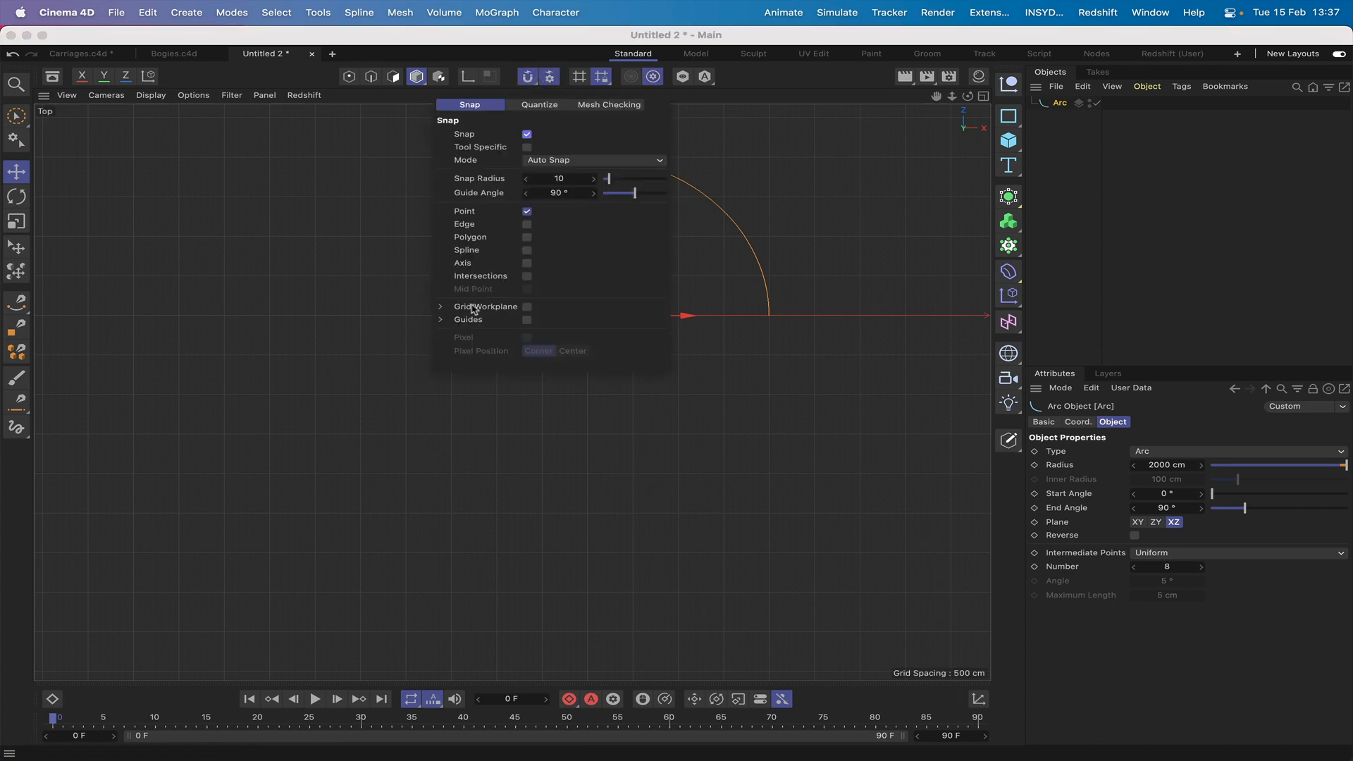
left_click(527, 307)
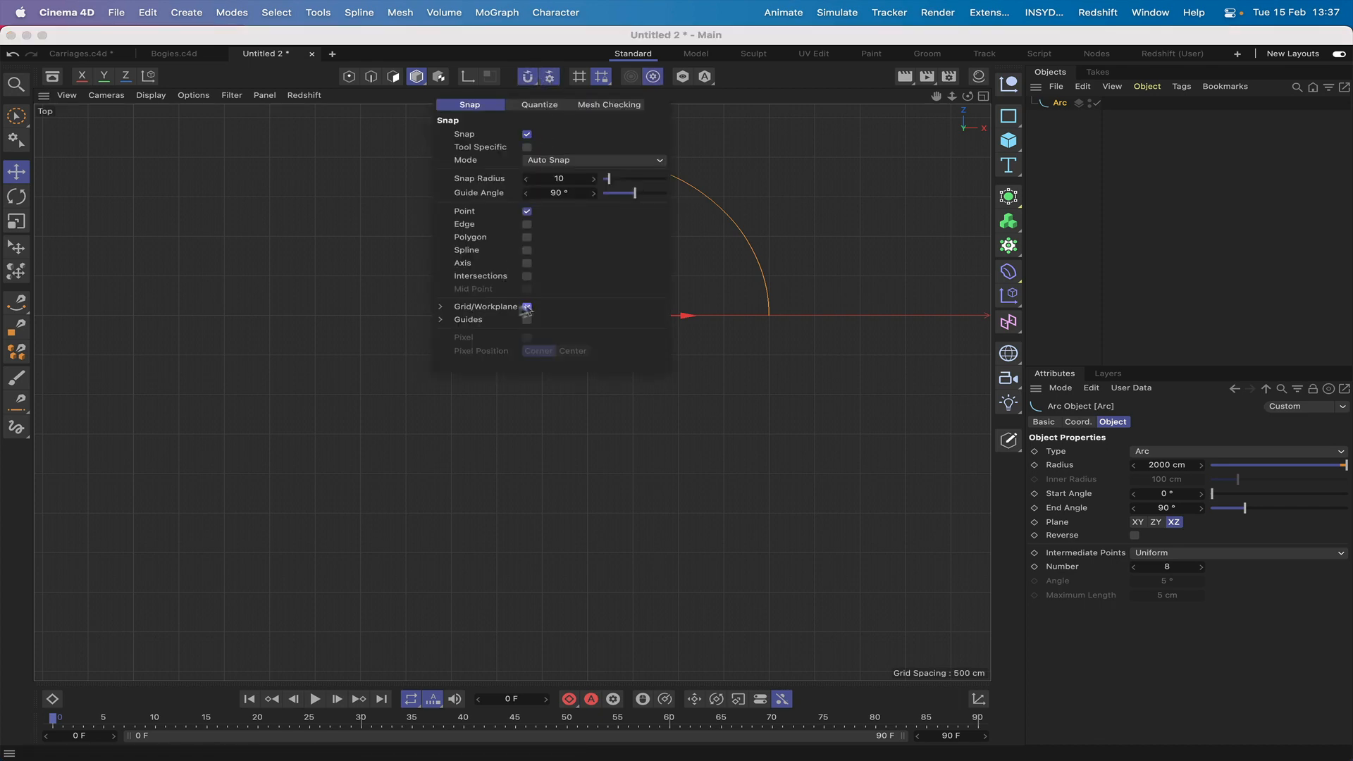
left_click(442, 307)
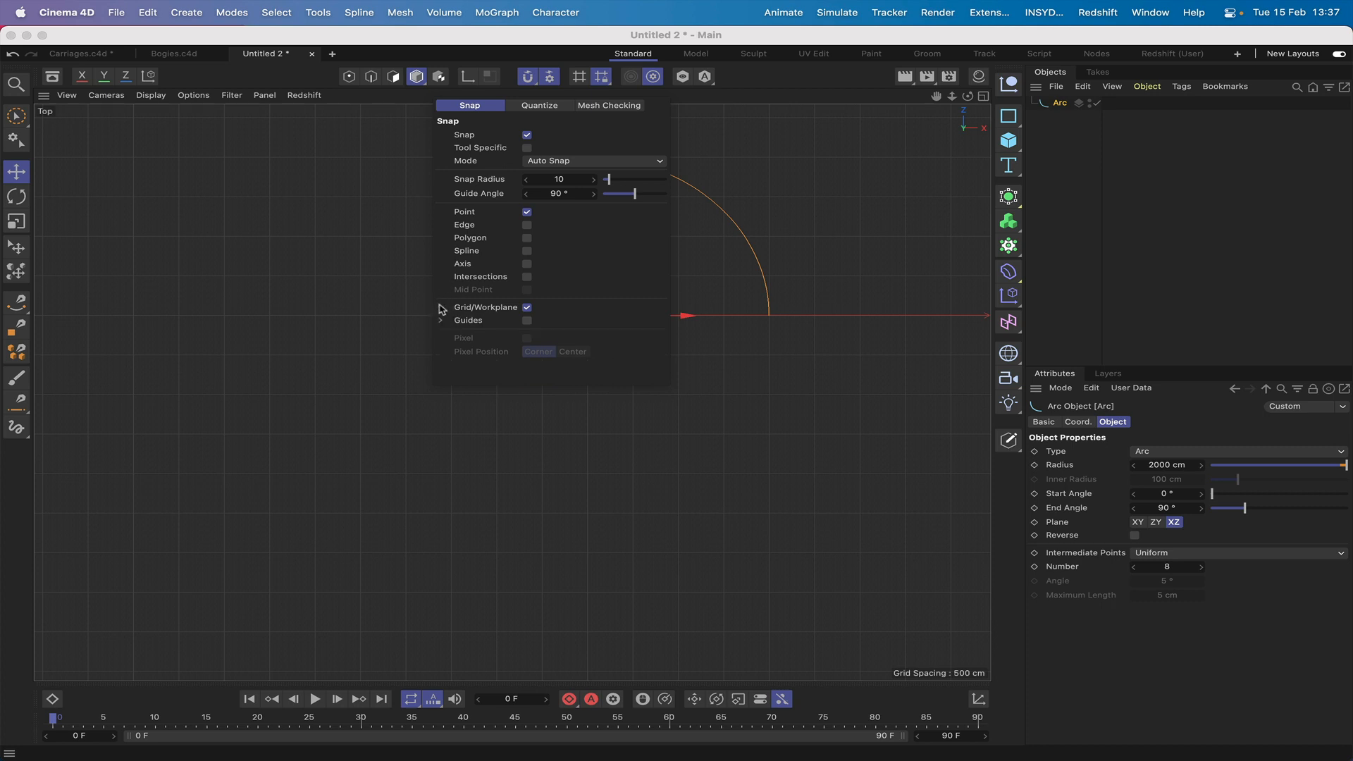
left_click(385, 132)
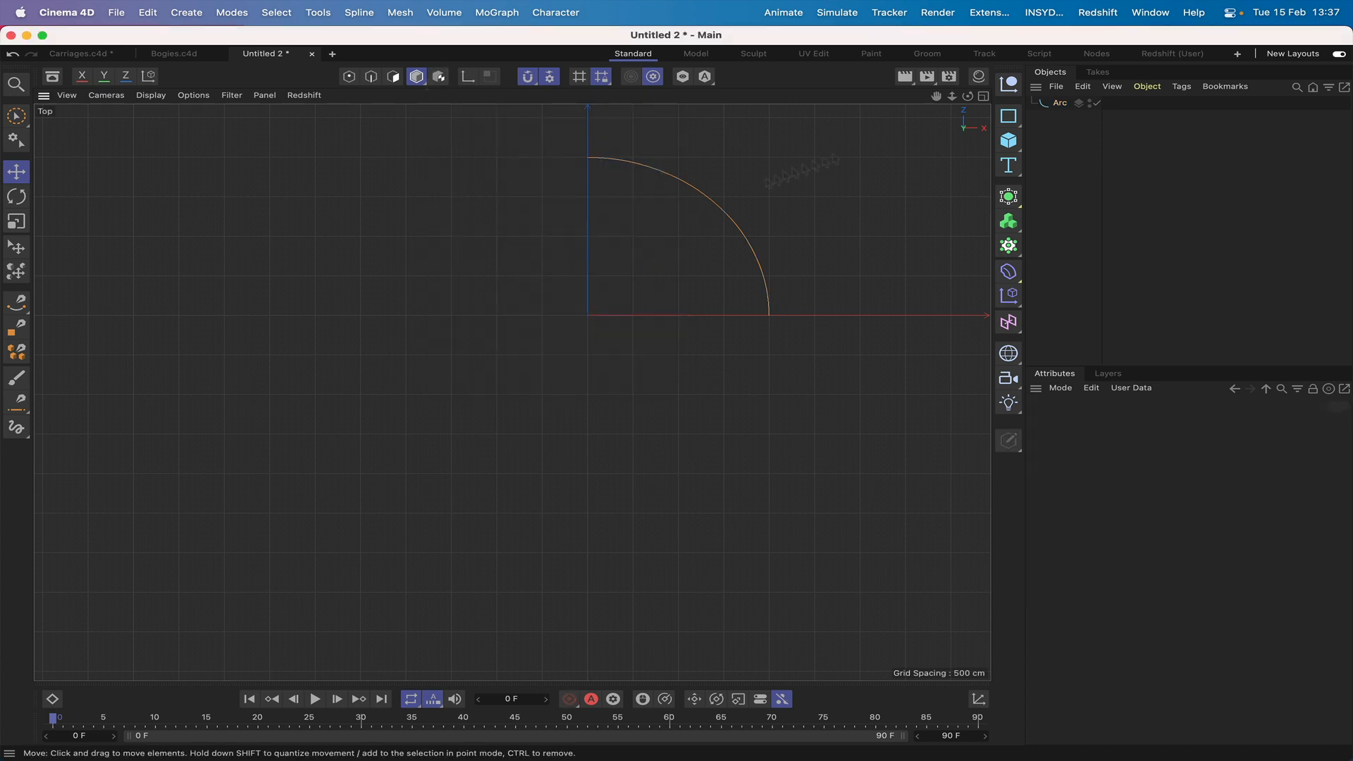
Step: Copy the arc straight down along Z and set the copy's start angle to 270° and end angle to 360°
left_click(1064, 102)
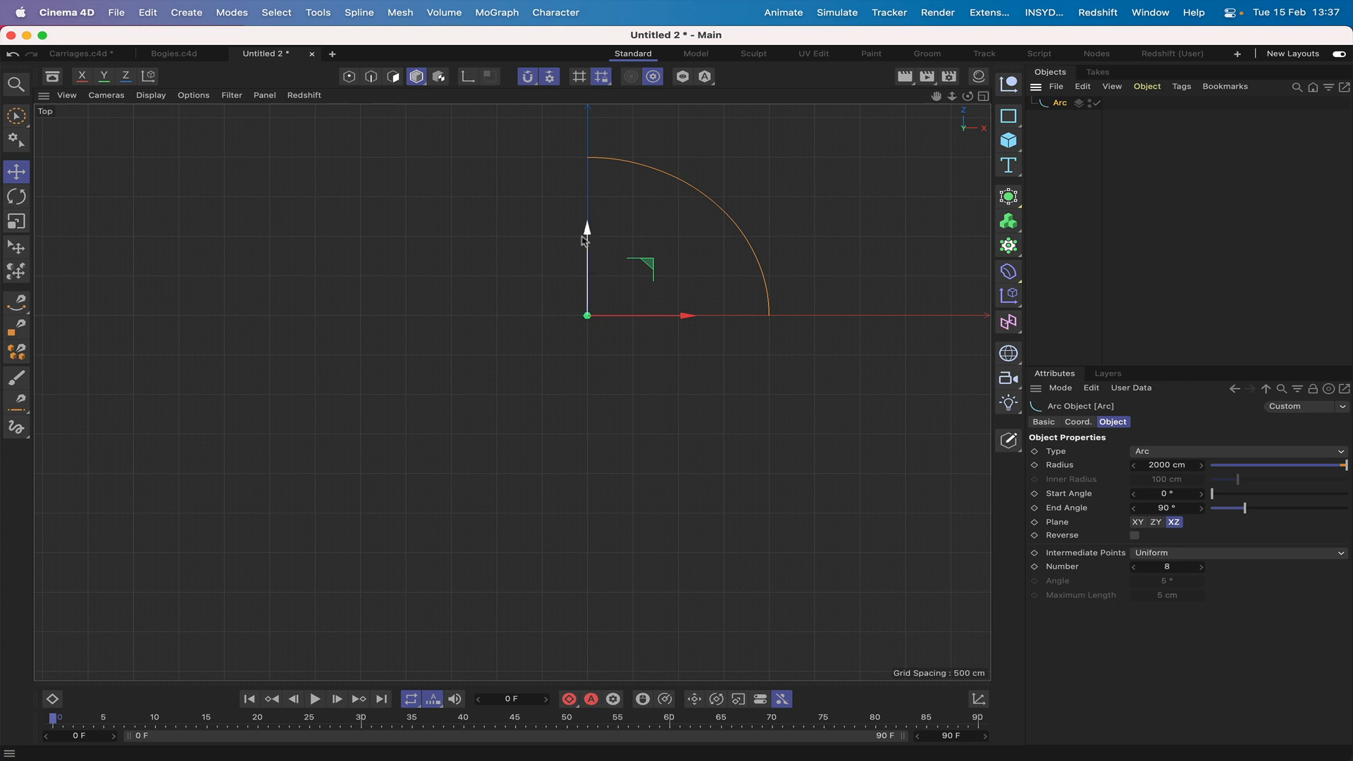
left_click_drag(649, 267, 651, 505, "ctrl")
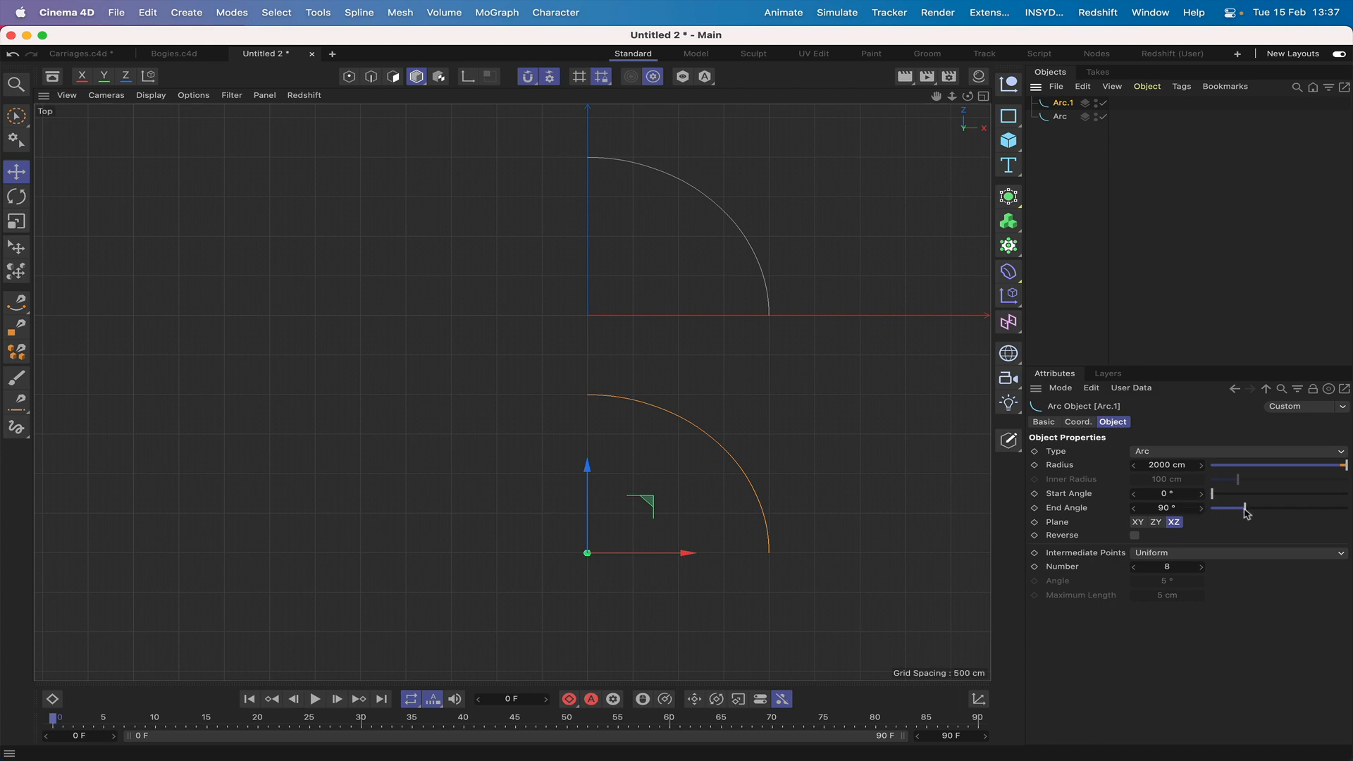
left_click_drag(1244, 510, 1351, 486)
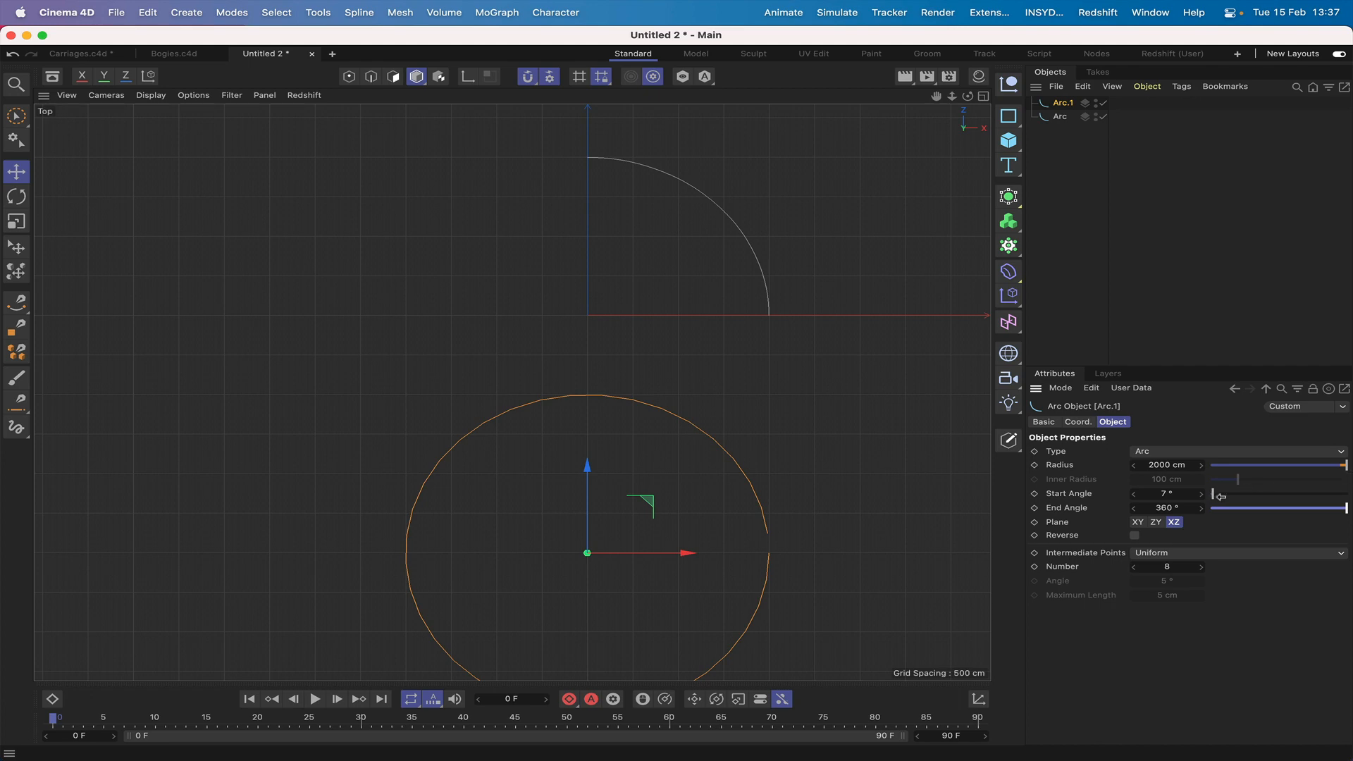
left_click(1171, 494)
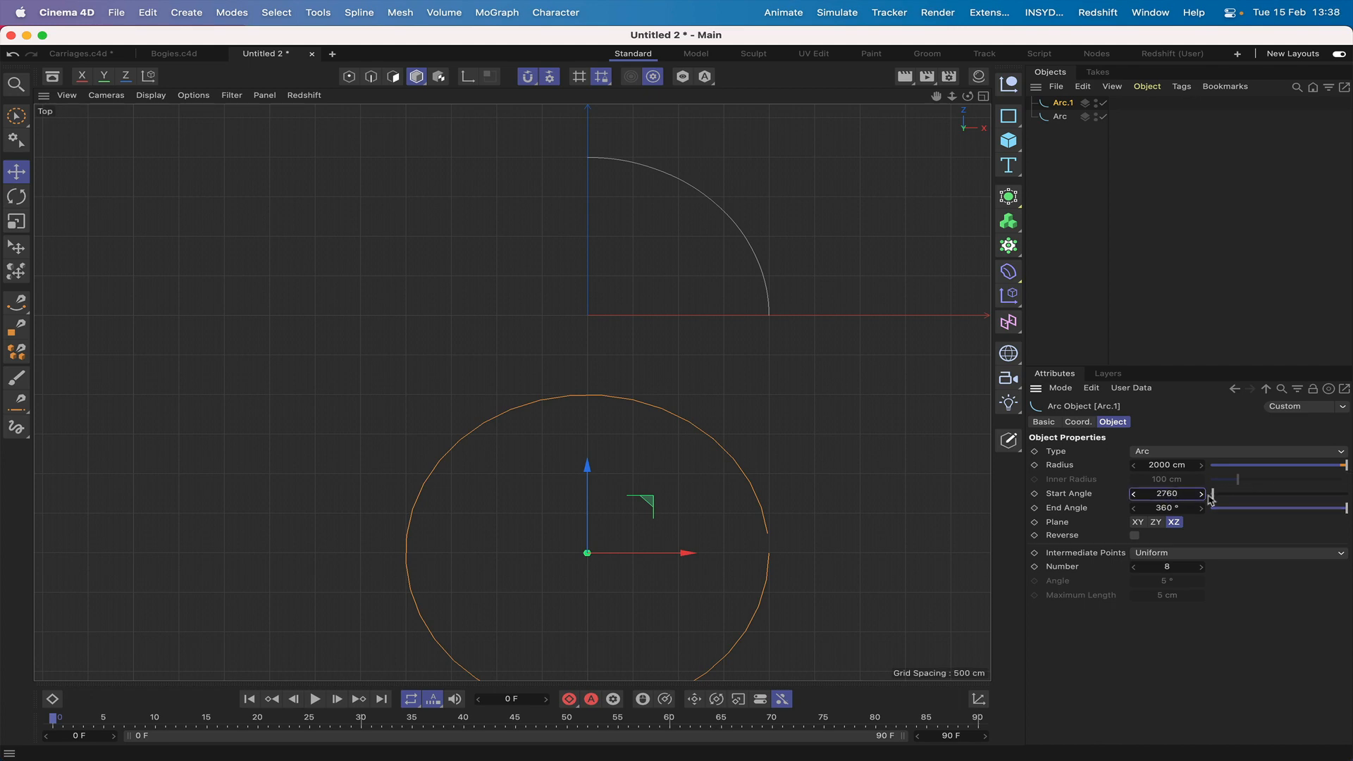
type("270")
key("Return")
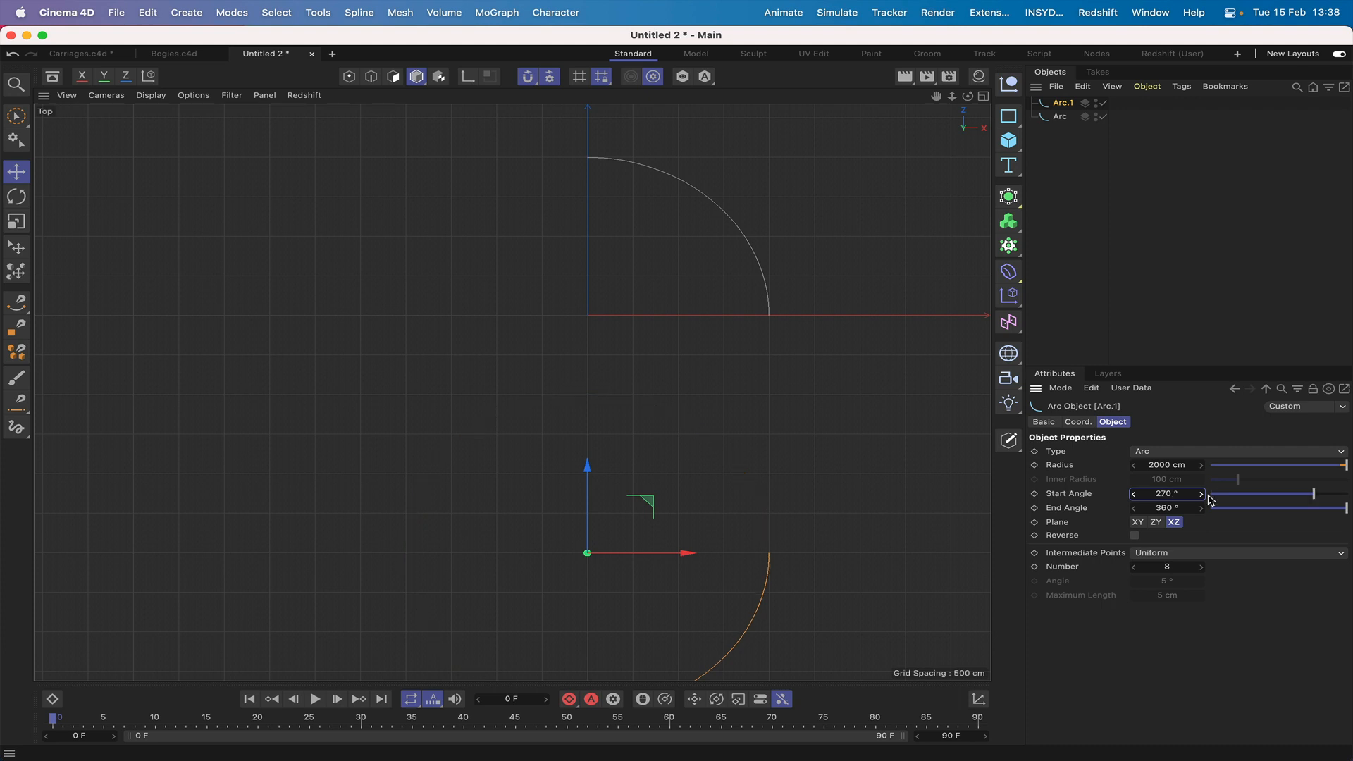
Step: Copy the lower arc horizontally along negative X and set the new copy's end angle to 180°
left_click_drag(936, 97, 910, 98)
right_click_drag(936, 97, 902, 96)
left_click_drag(936, 97, 947, 39)
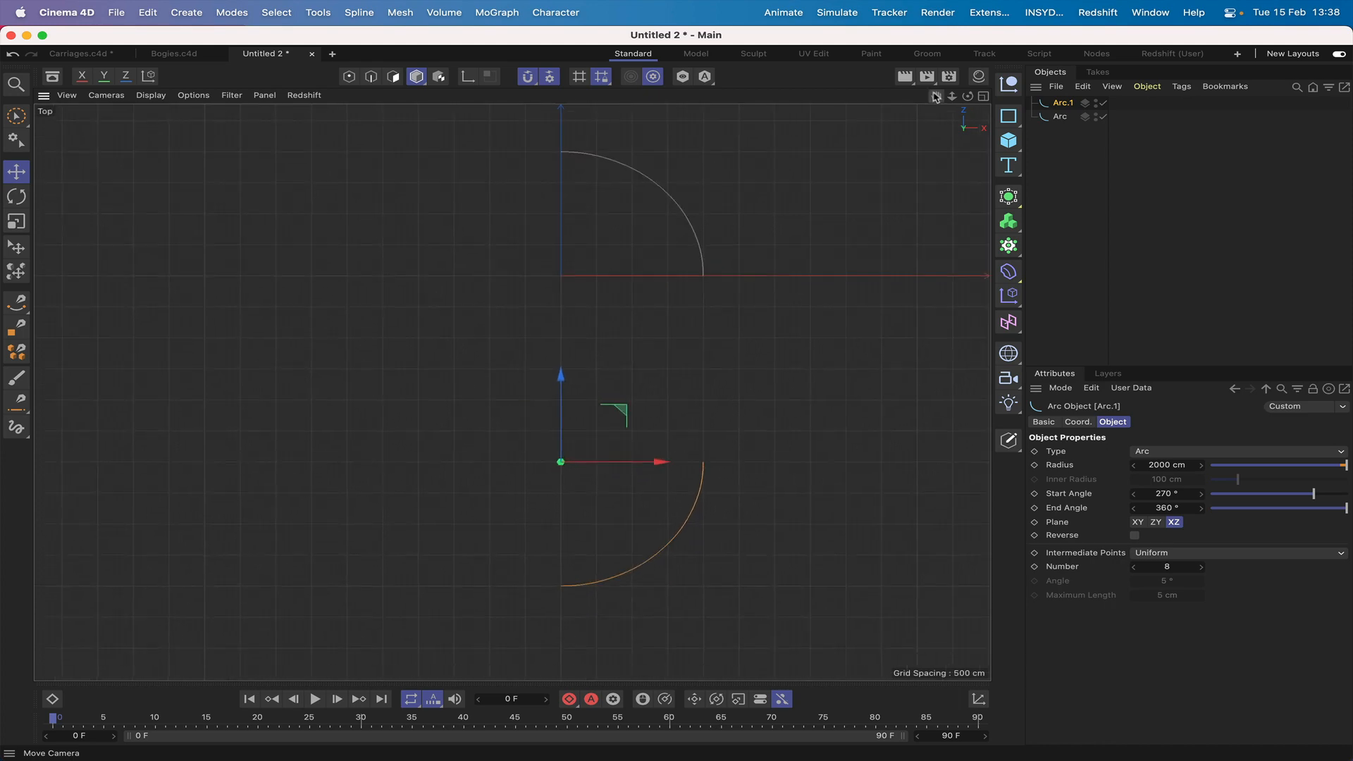
left_click_drag(621, 410, 299, 409, "ctrl")
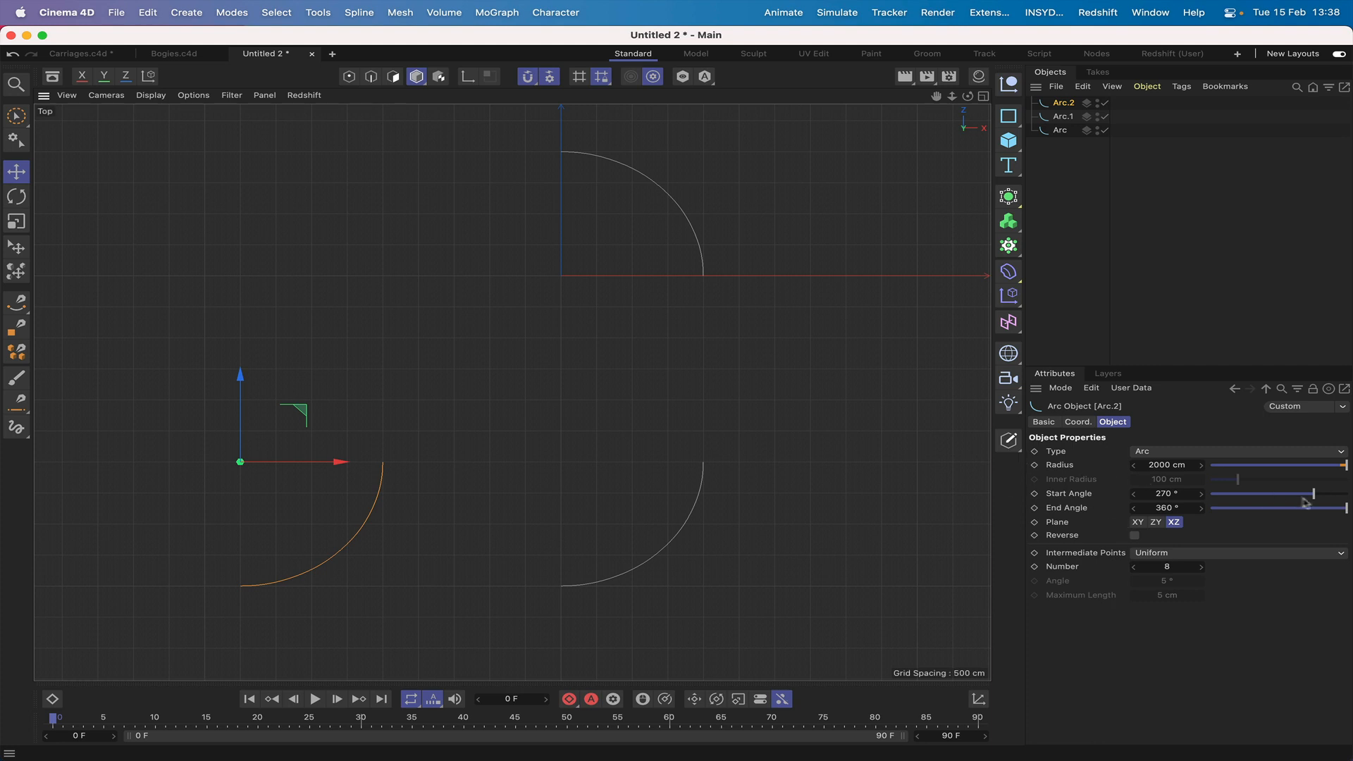
left_click_drag(1335, 510, 1286, 516)
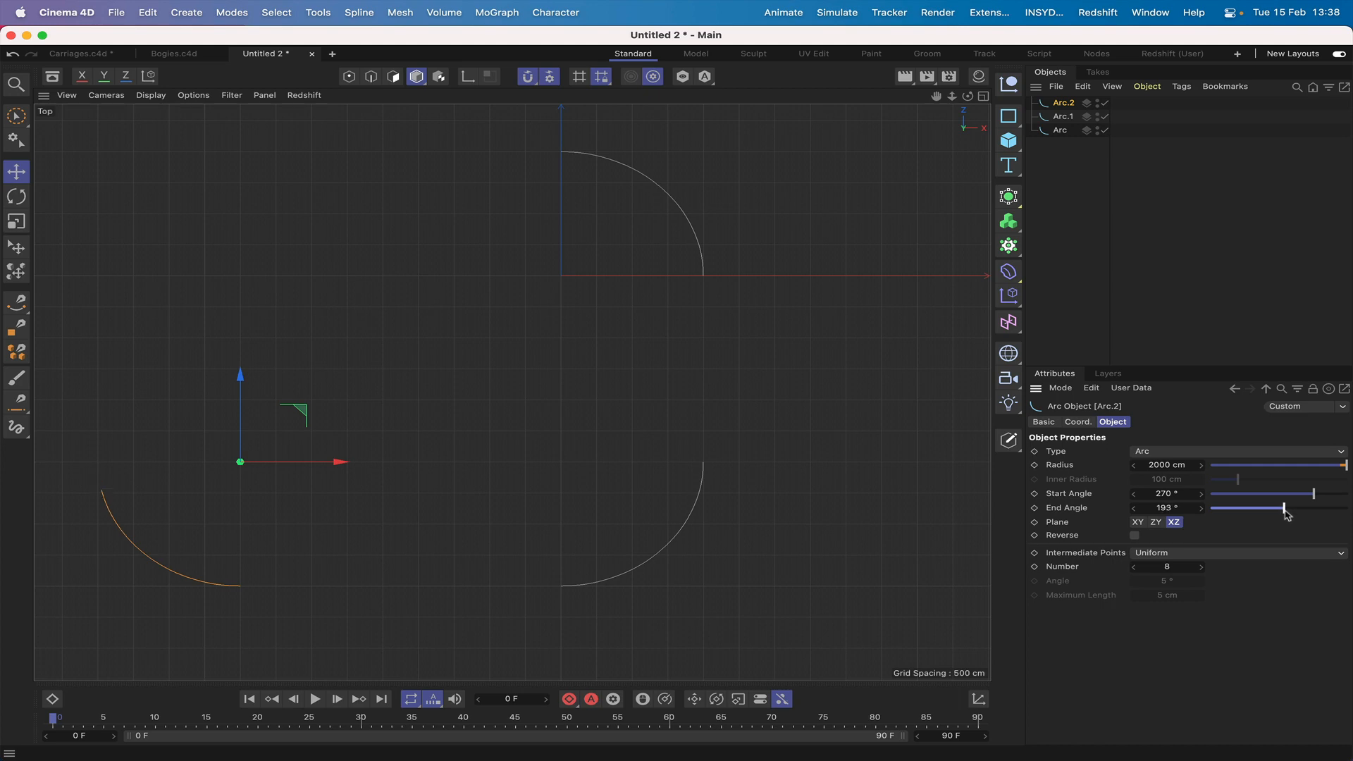
left_click(1191, 508)
type("18-")
key("Return")
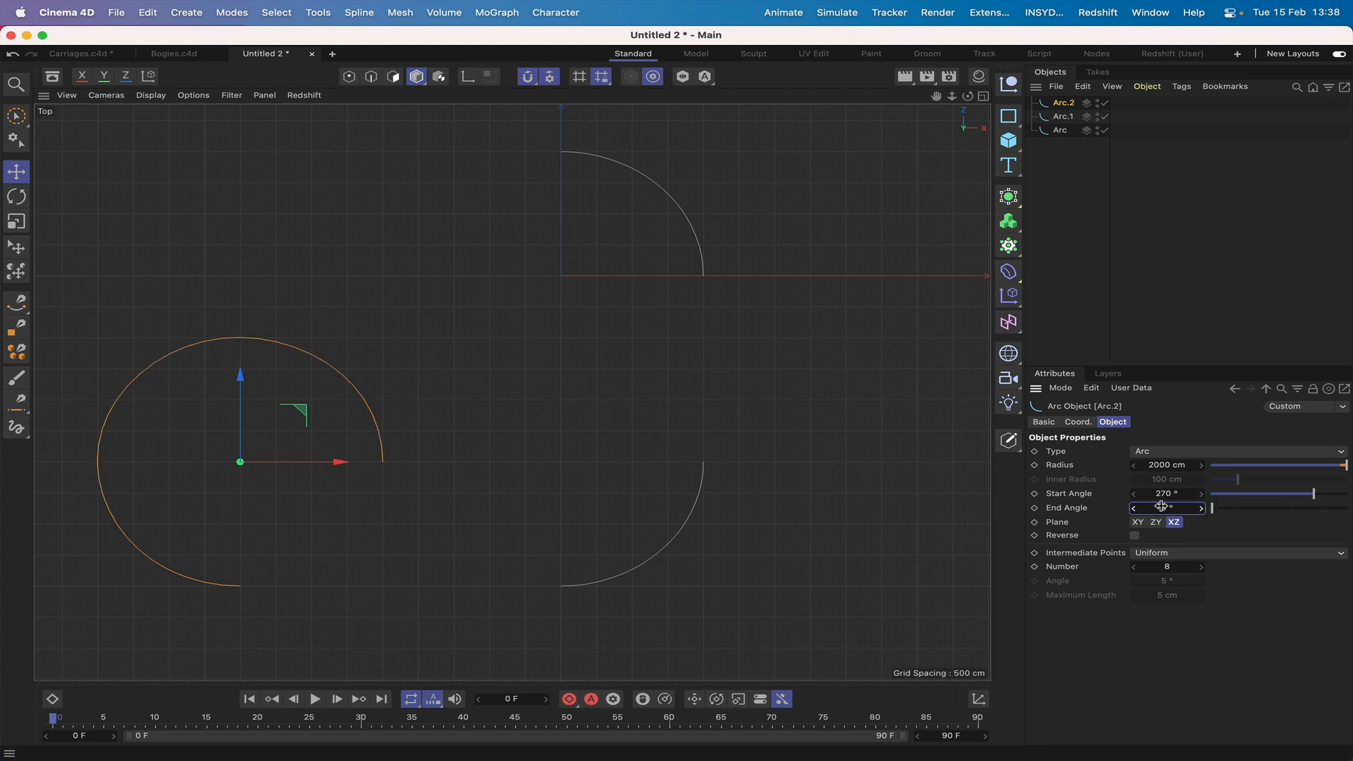
type("0")
key("Return")
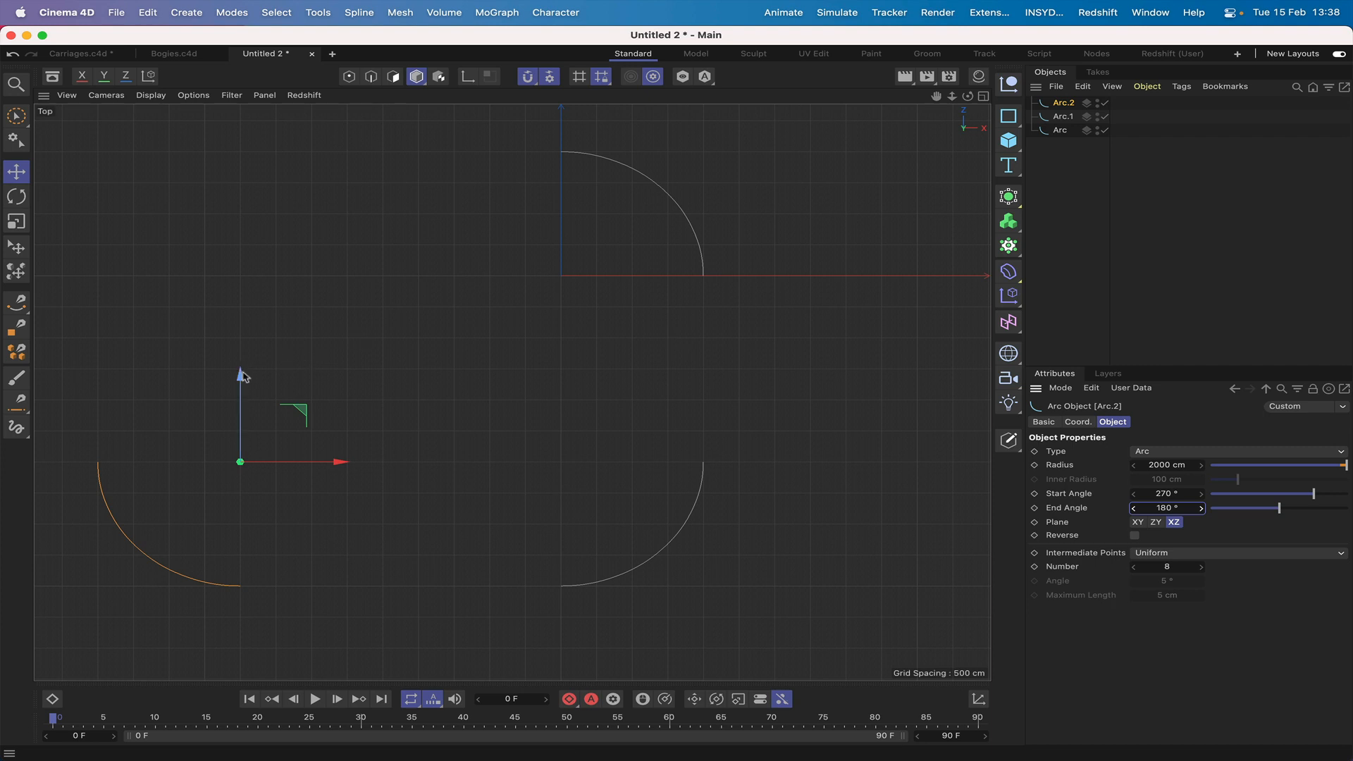
Step: Duplicate the lower-left arc upwards for the fourth corner, keeping only the grid-aligned copy and deleting the misaligned Arc.3
left_click_drag(242, 374, 242, 76, "ctrl")
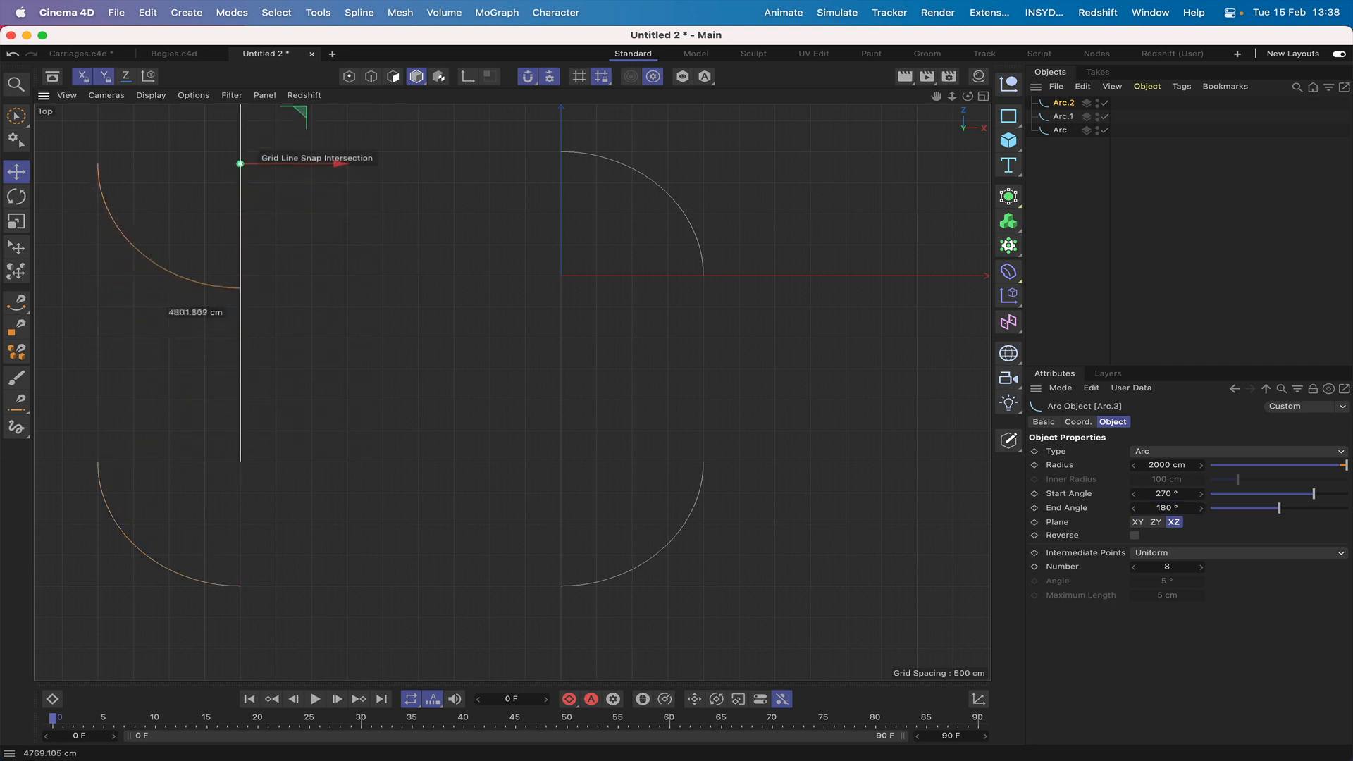
left_click_drag(240, 164, 240, 161, "ctrl")
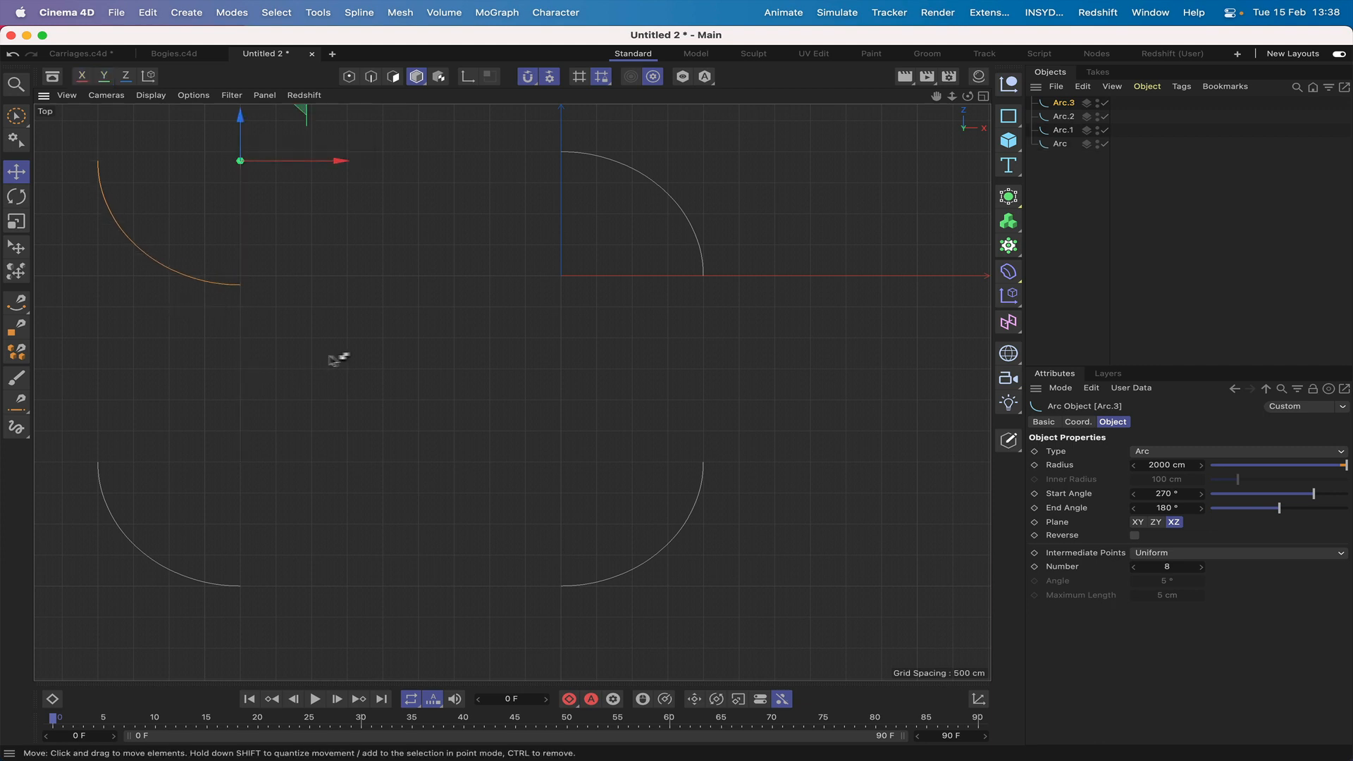
left_click_drag(303, 113, 303, 115, "ctrl")
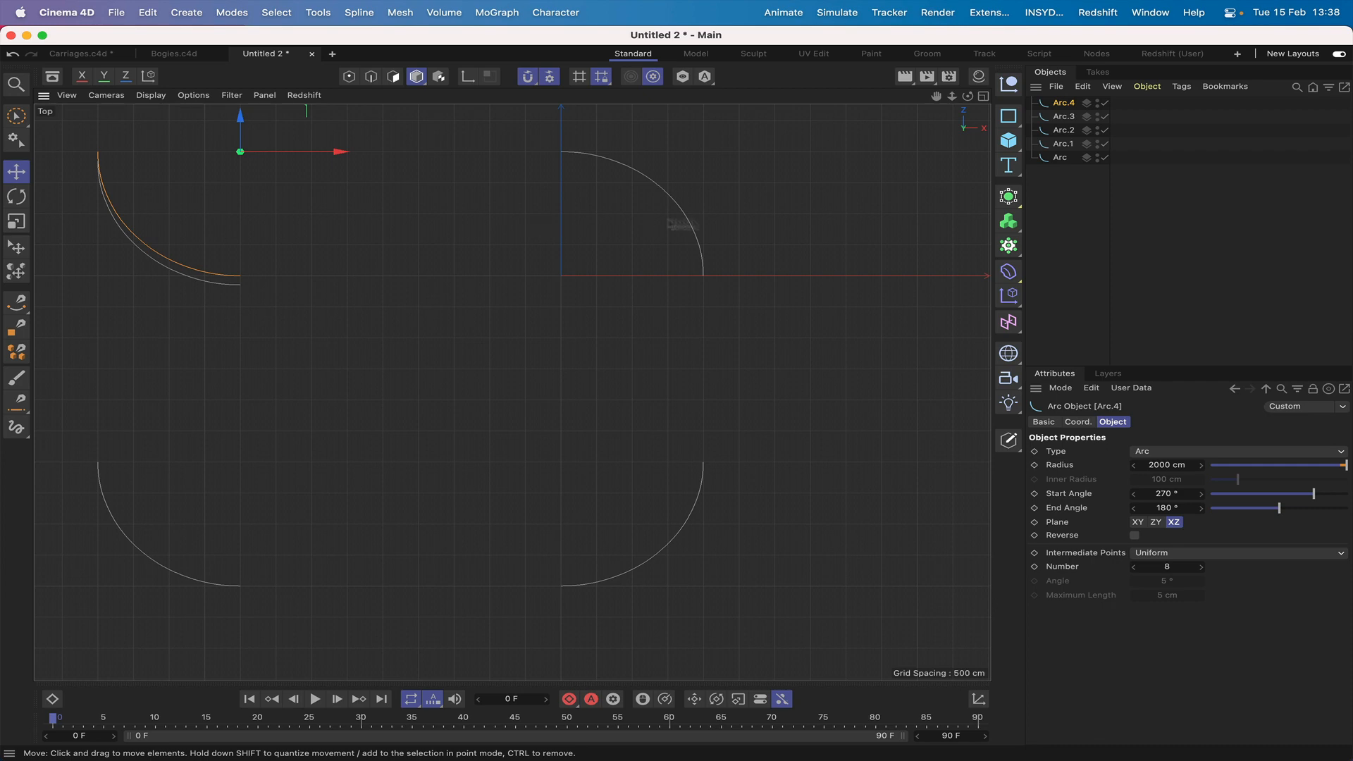
left_click(1064, 116)
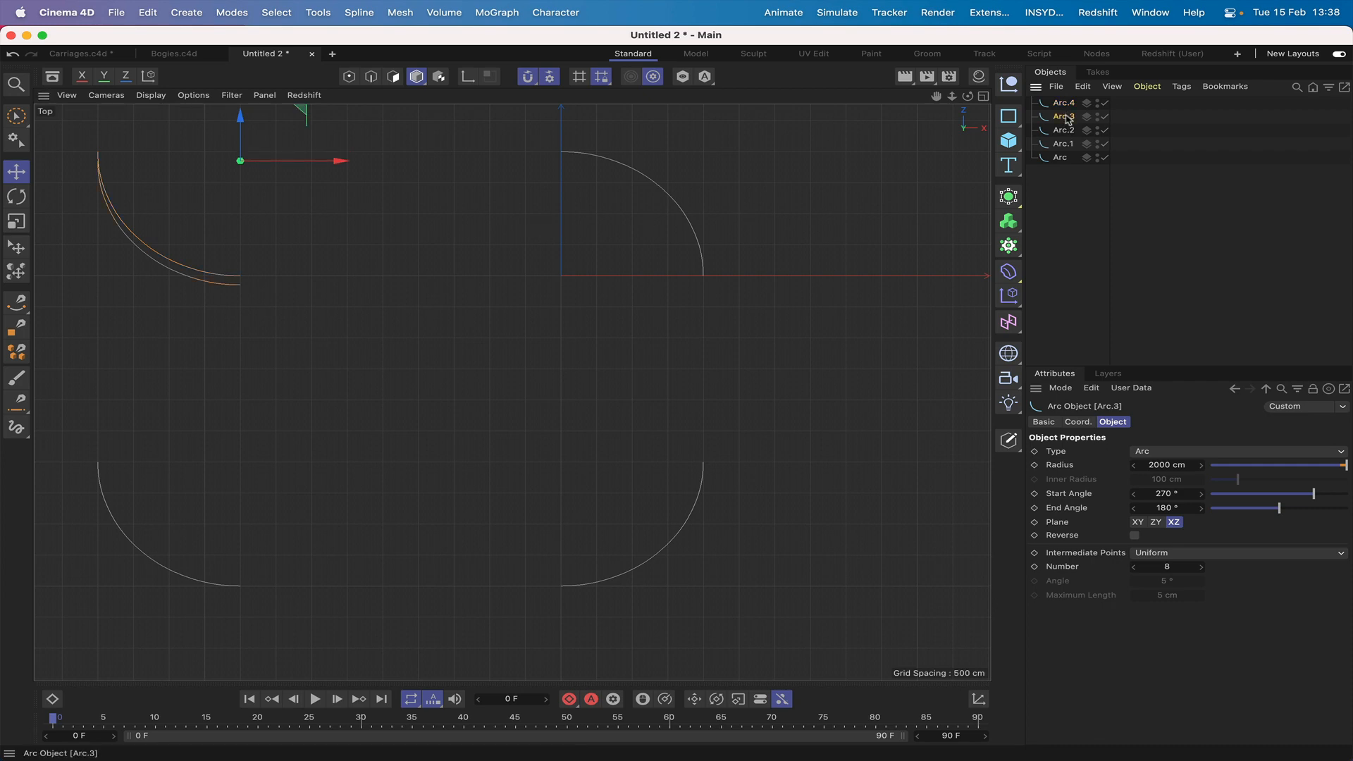
key("Delete")
left_click(1067, 104)
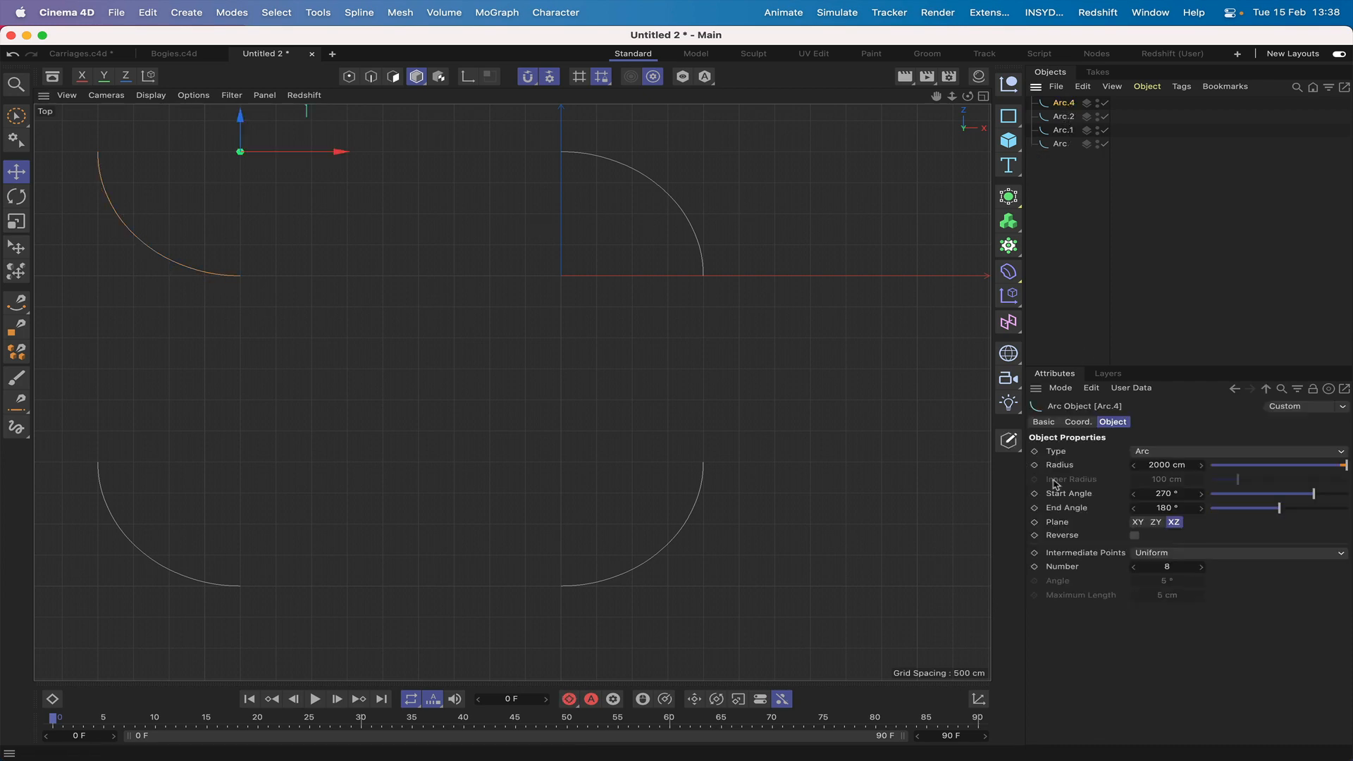
Step: Set the fourth arc's start angle to 180° and end angle to 90°, and move it down level with the first arc
left_click(1292, 495)
mouse_move(1292, 496)
left_mouse_down()
mouse_move(1281, 497)
mouse_move(1315, 493)
left_mouse_up()
left_click_drag(1281, 508, 1260, 510)
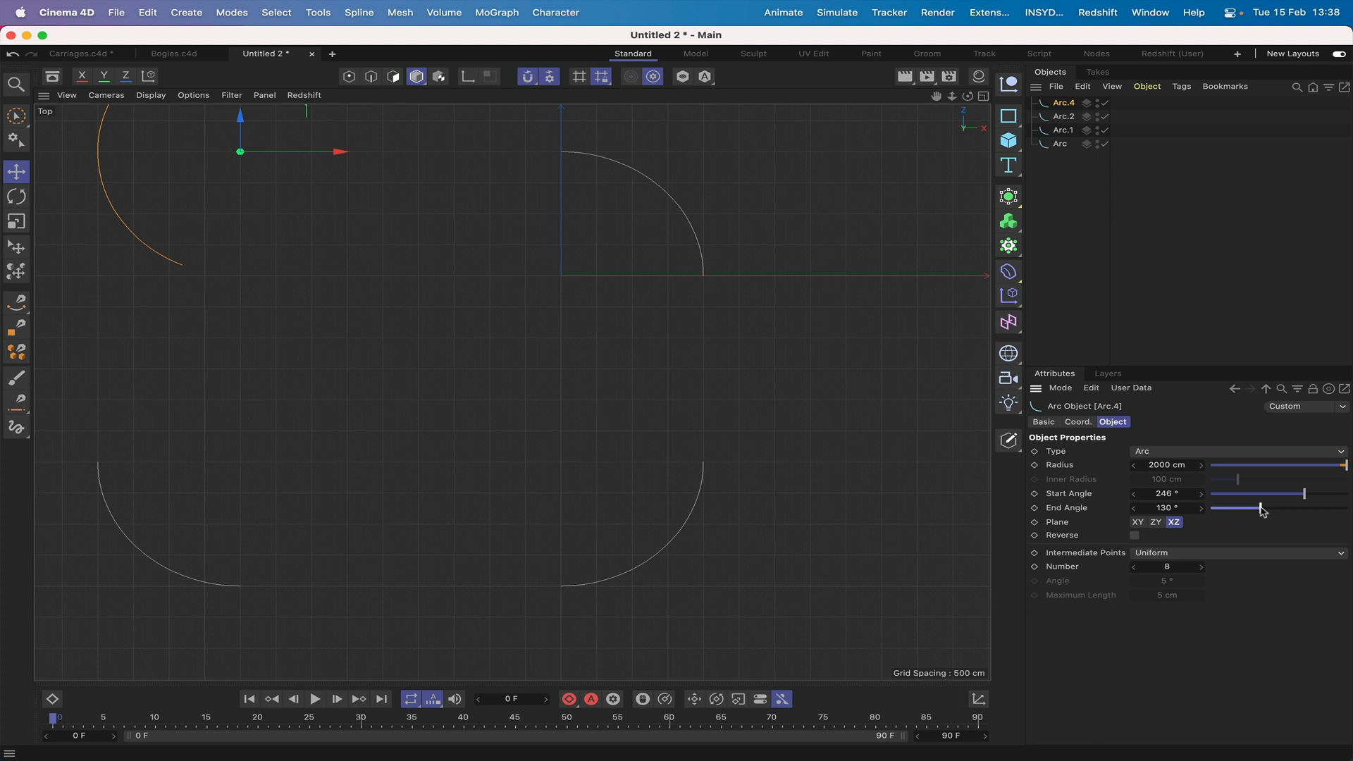
left_click_drag(936, 96, 951, 208)
left_click(1164, 507)
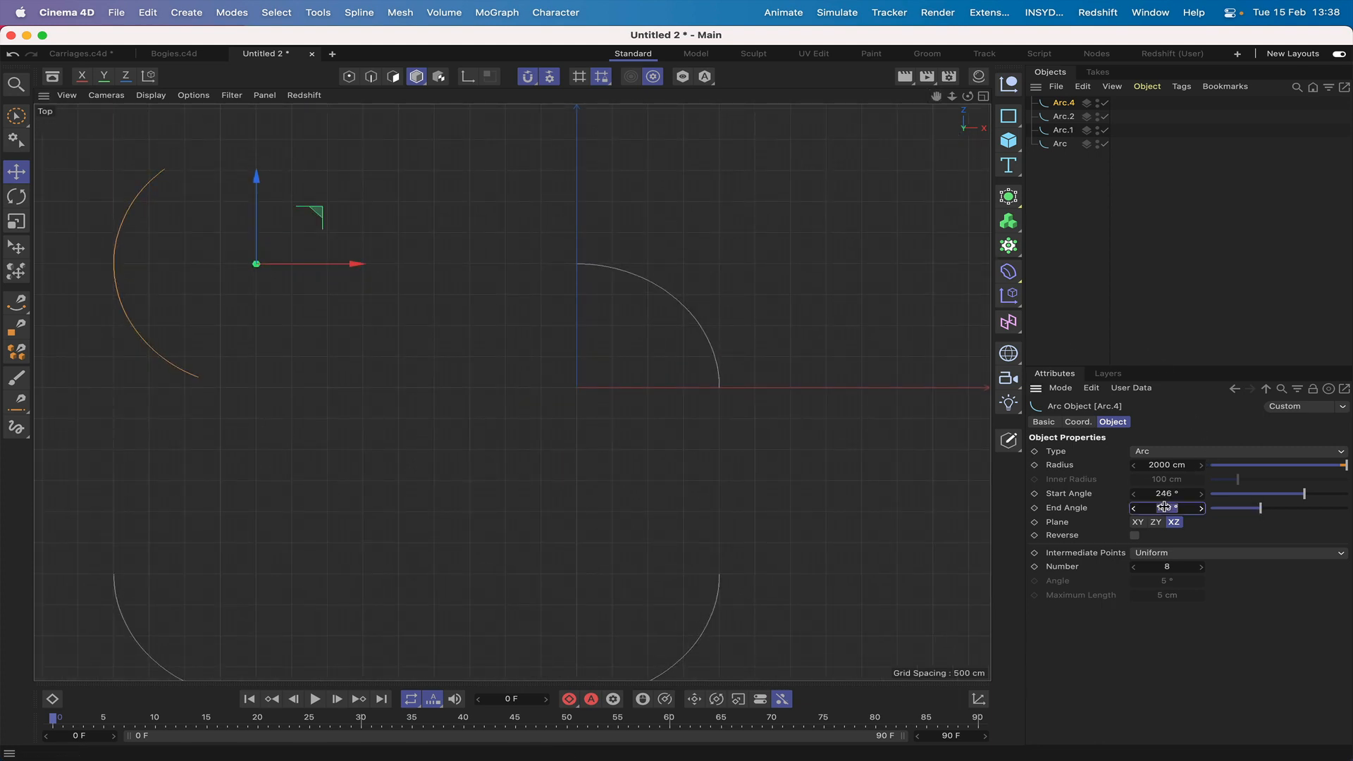
type("90")
key("Return")
left_click_drag(1304, 494, 1282, 496)
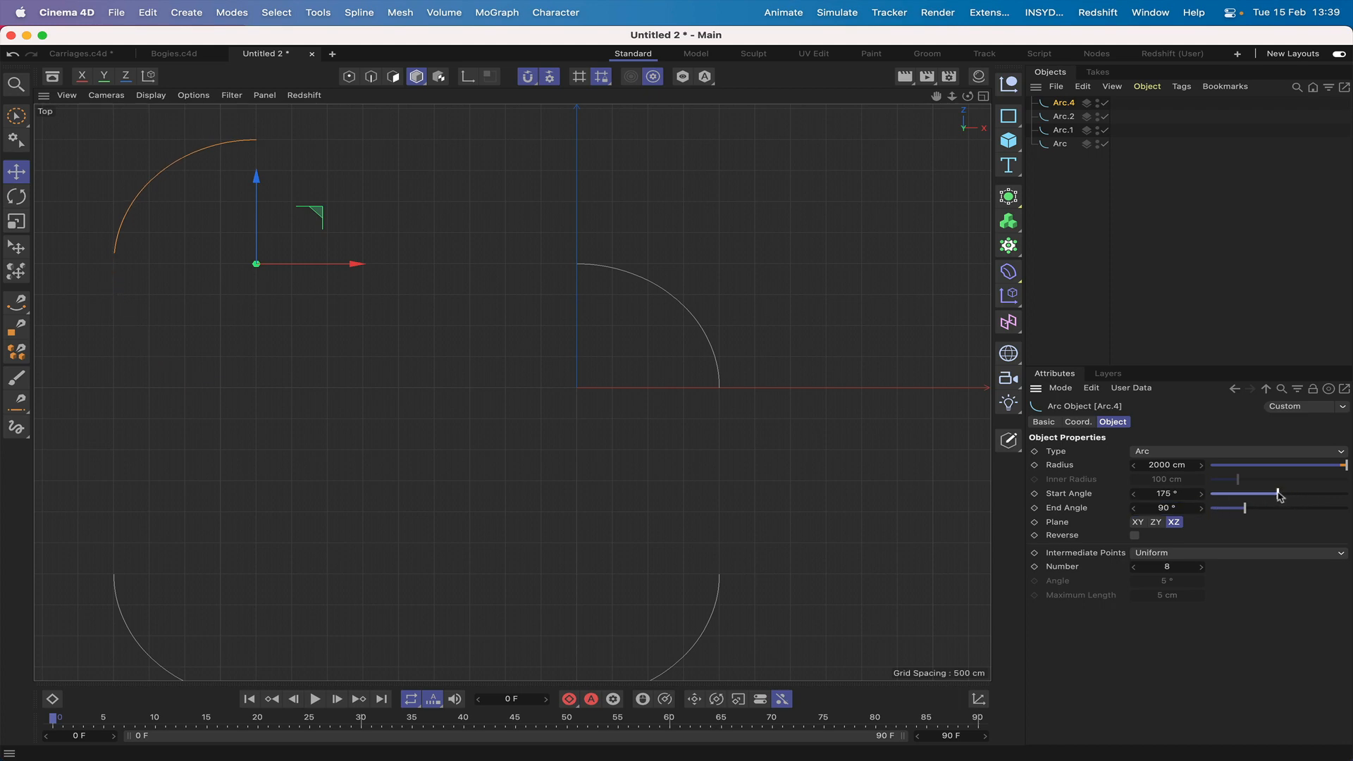
left_click(1158, 493)
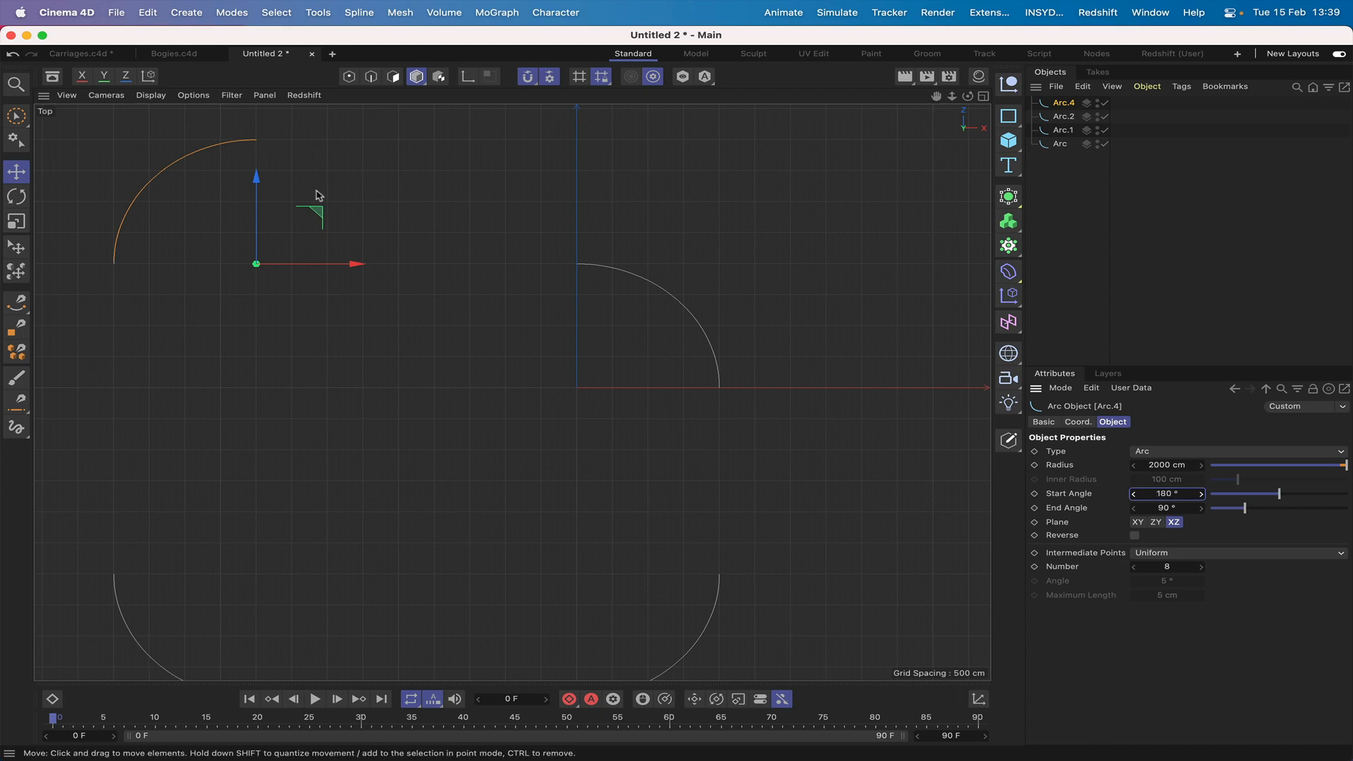
left_click_drag(307, 210, 317, 342)
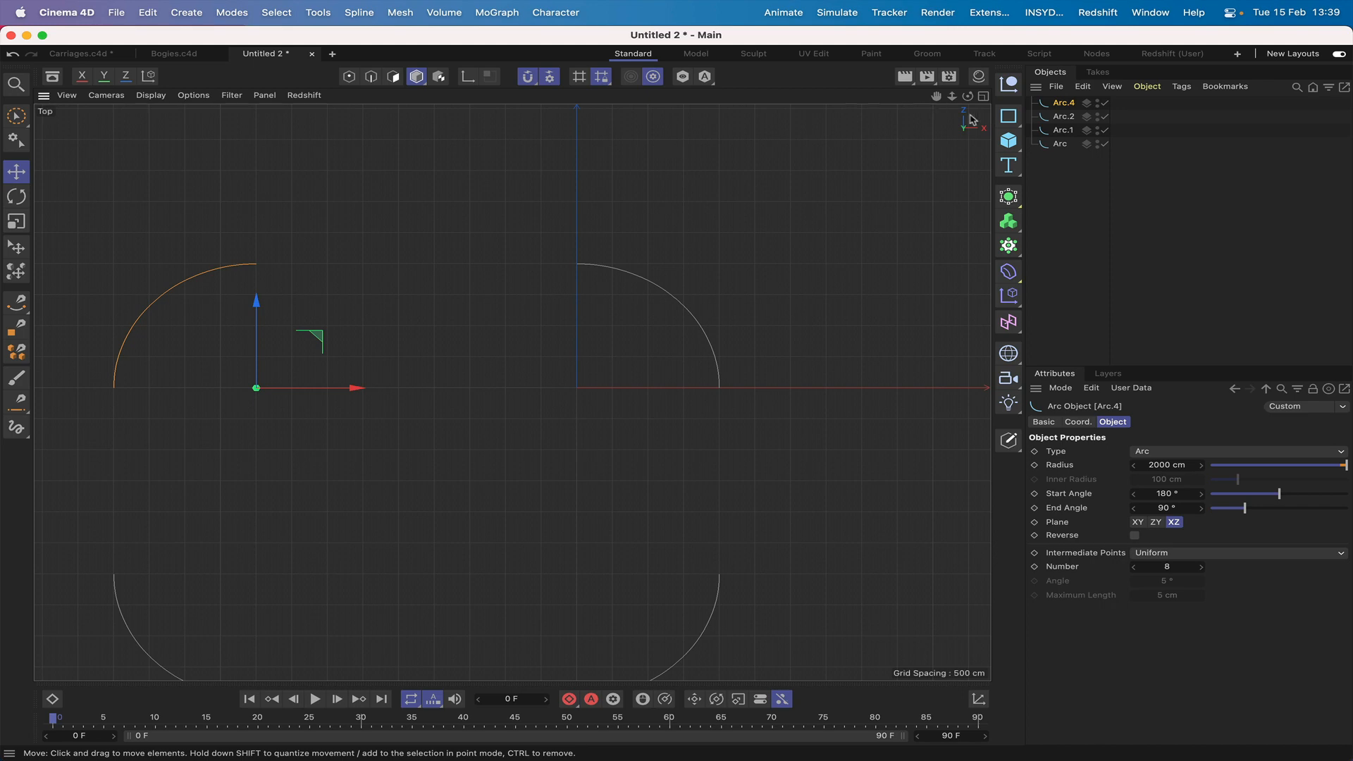
Step: Duplicate the first arc (start angle 0°, end angle 90°) in the object hierarchy
left_click_drag(676, 394, 763, 294)
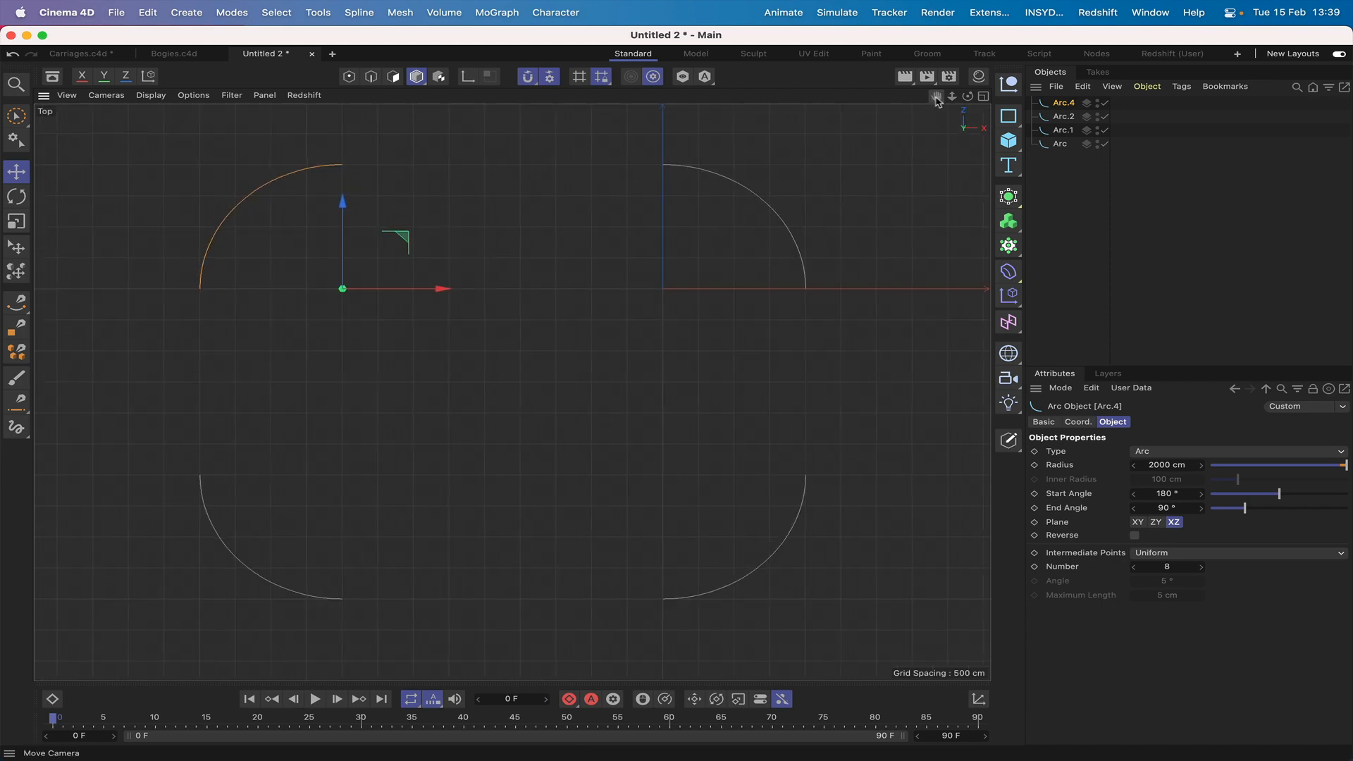
left_click(1062, 144)
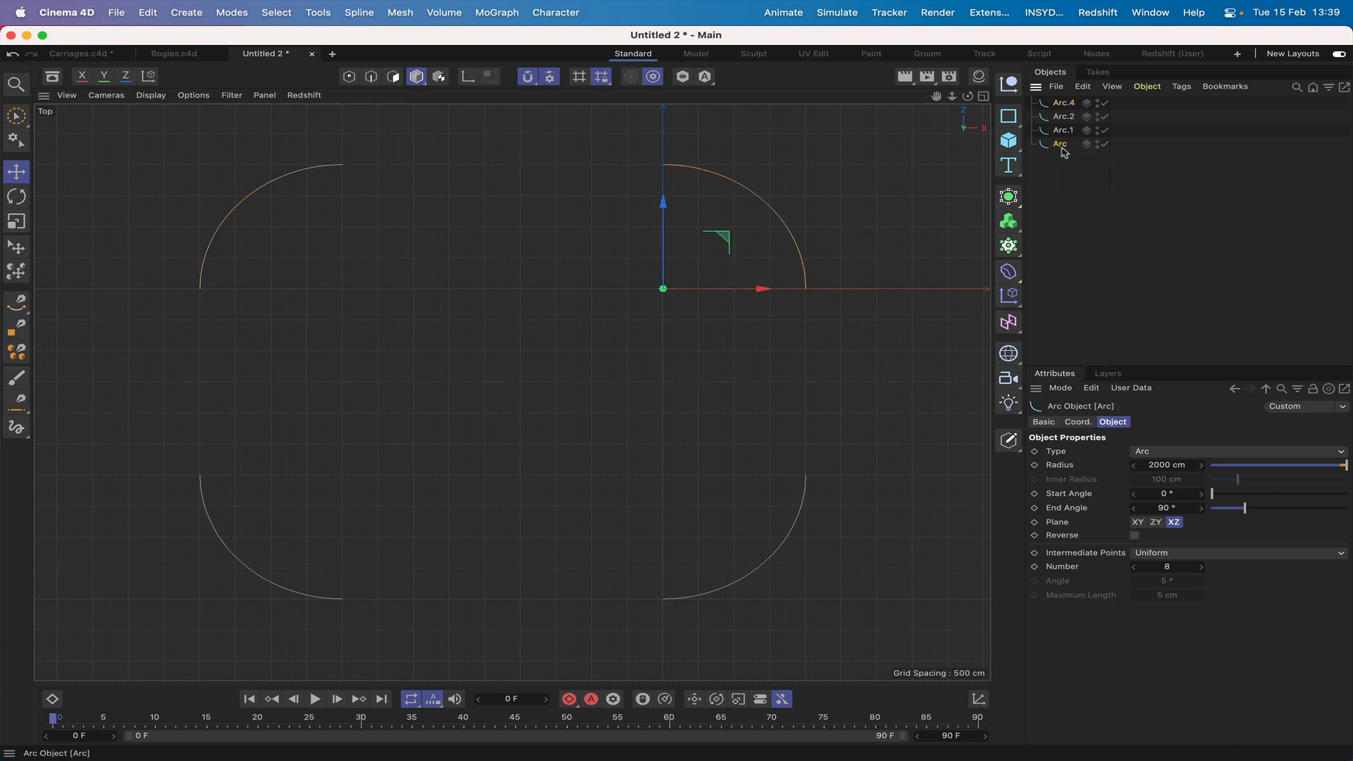
left_click_drag(1065, 151, 1064, 161, "ctrl")
Step: Group the four original corner arcs under a null and name it Centre, leaving the new duplicate outside
left_click_drag(1076, 149, 1052, 106)
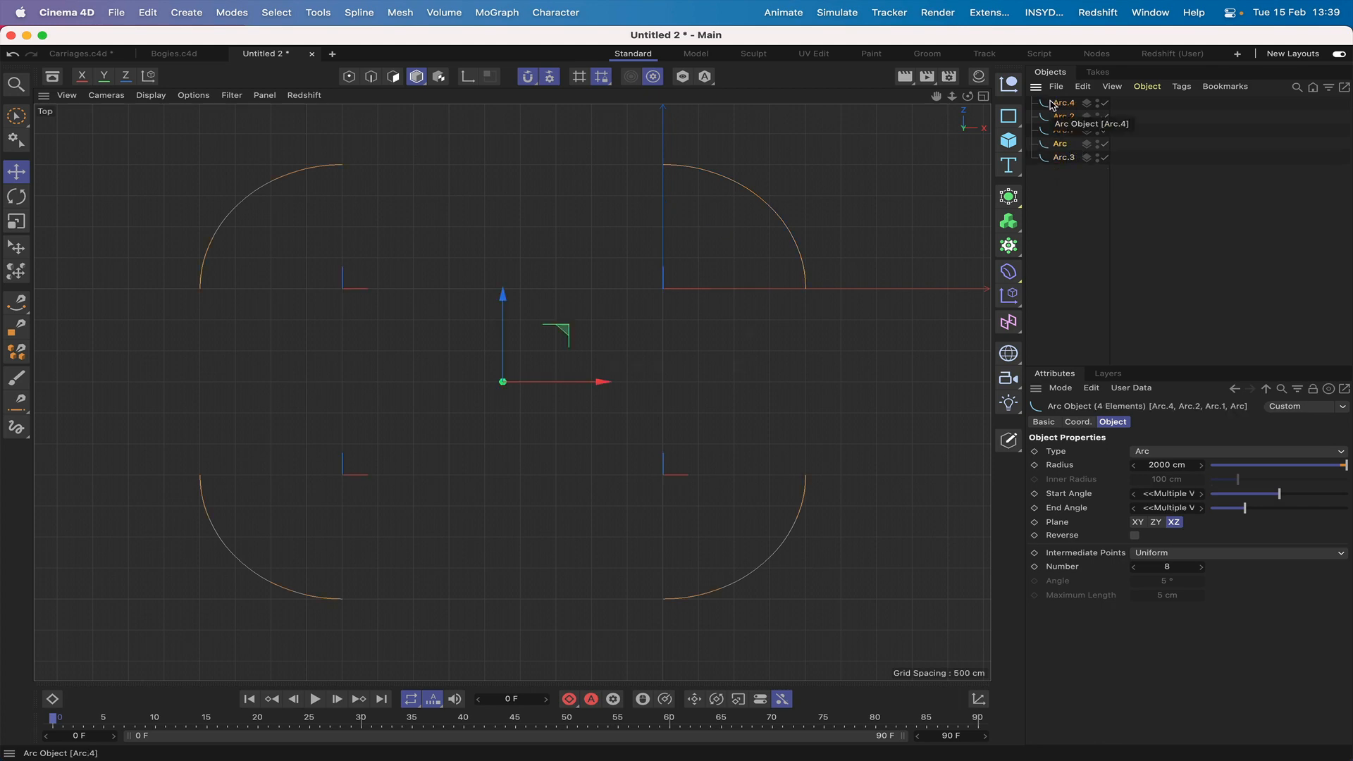
key("alt+g")
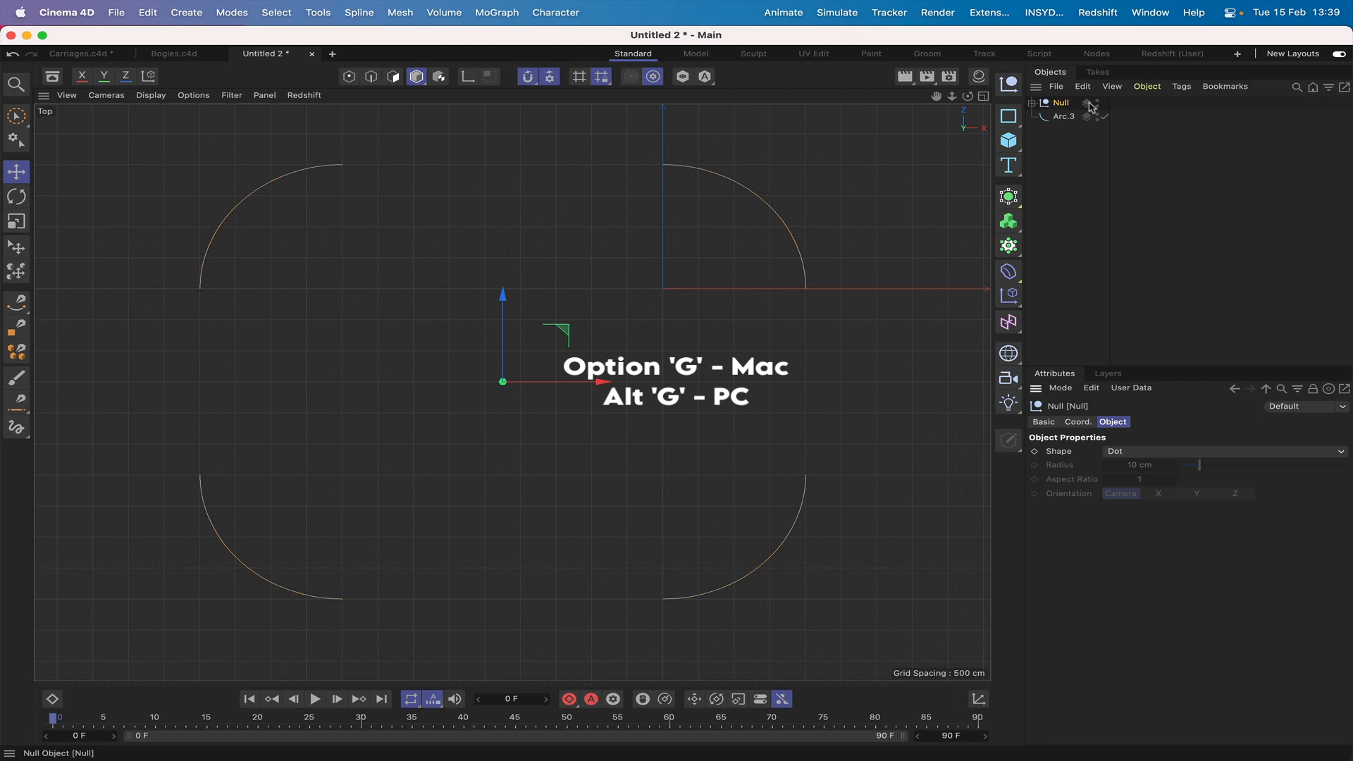
double_click(1061, 103)
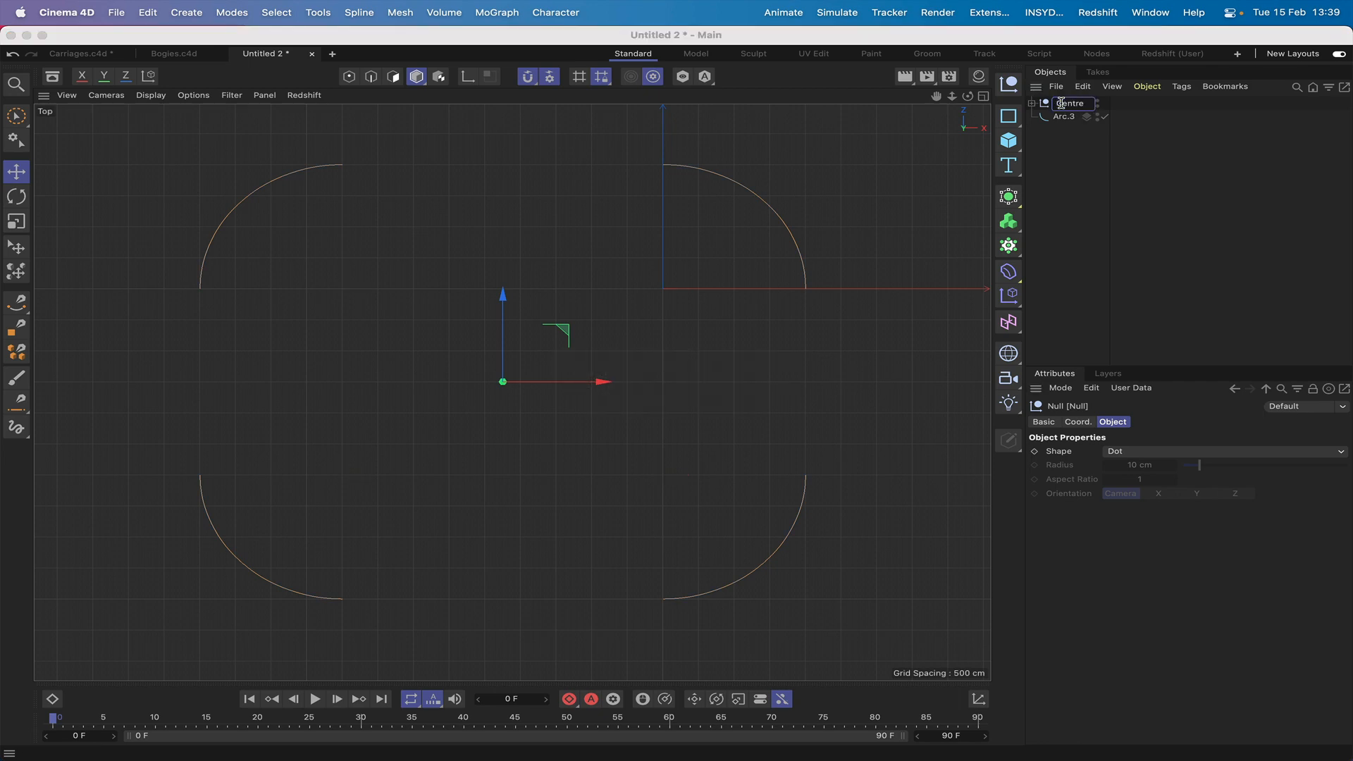
type("Centre")
key("Return")
Step: Set the radius of the ungrouped duplicate arc to 1990 cm
left_click(1060, 117)
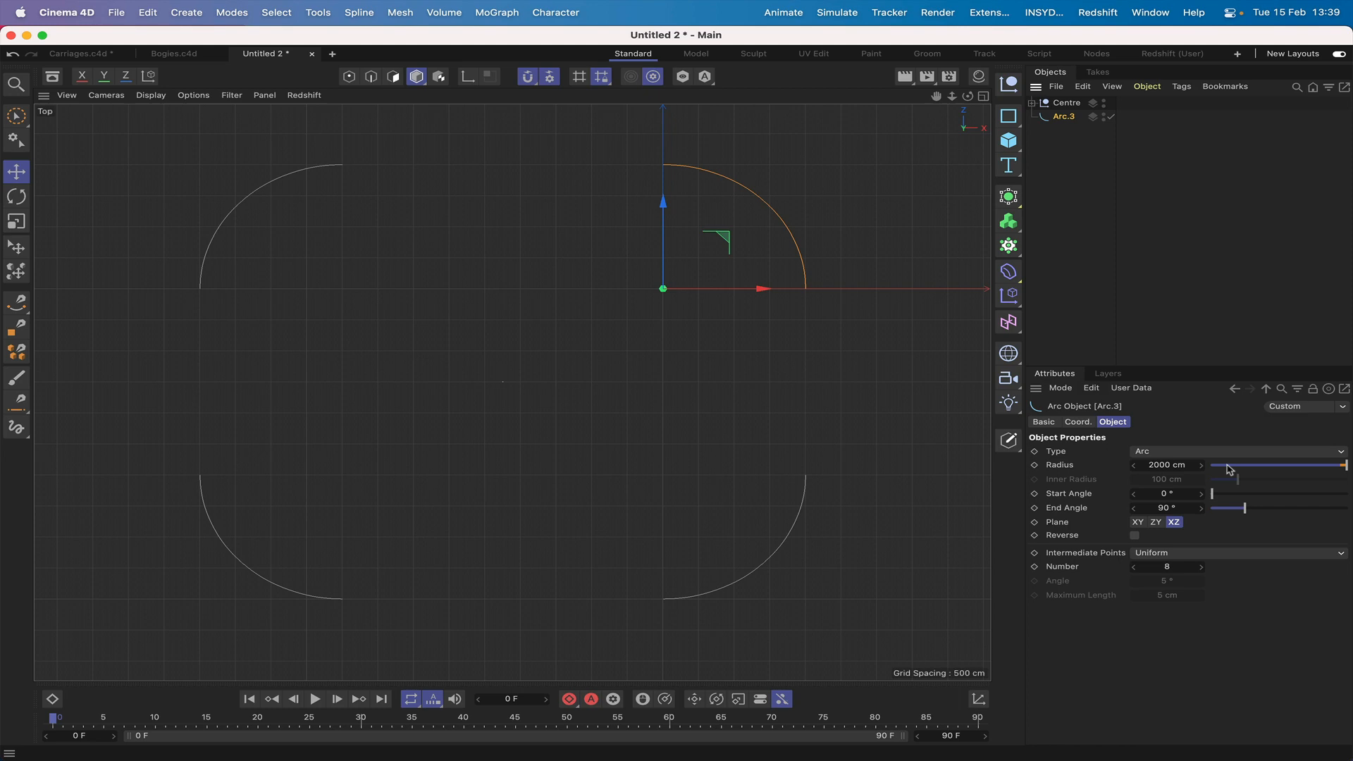
double_click(1168, 465)
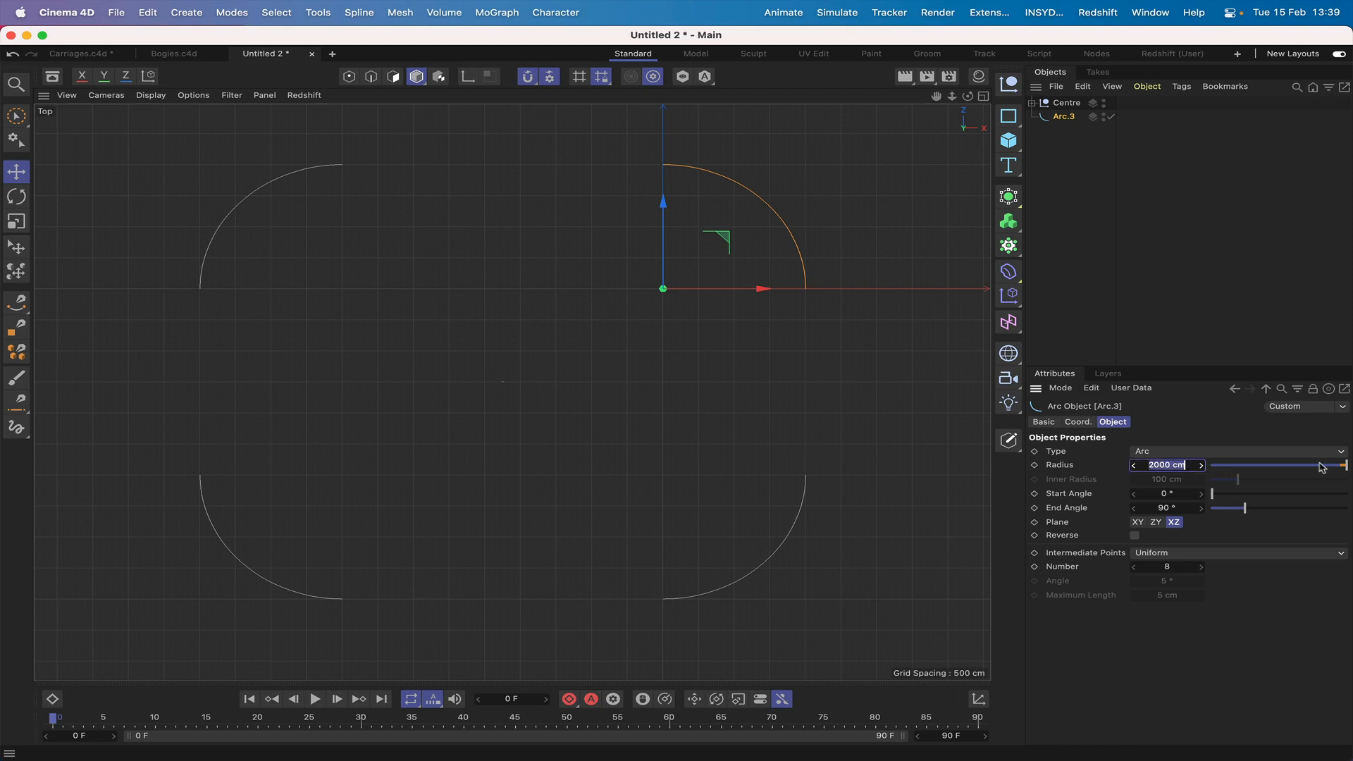
type("199")
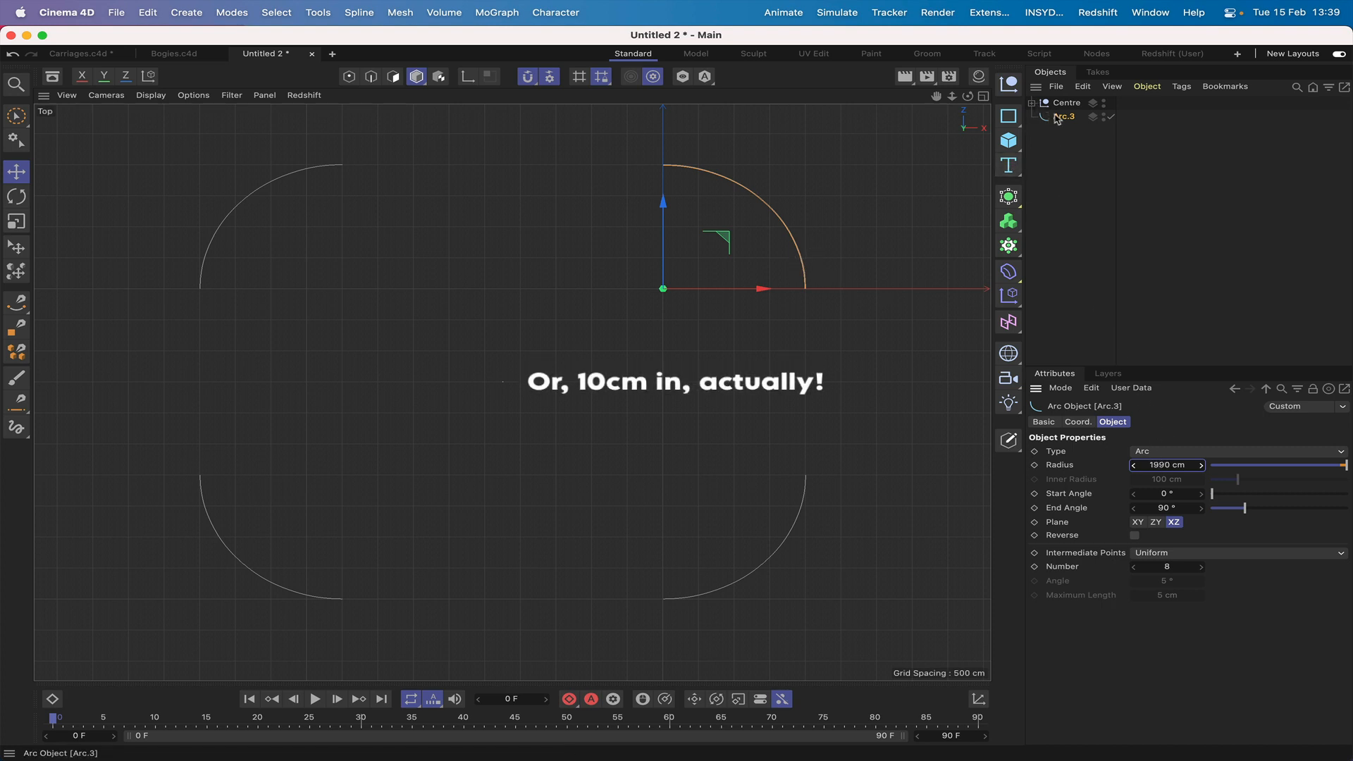
Step: Place the 1990 cm arc in its own null group and name the group Inner
left_click(1031, 102)
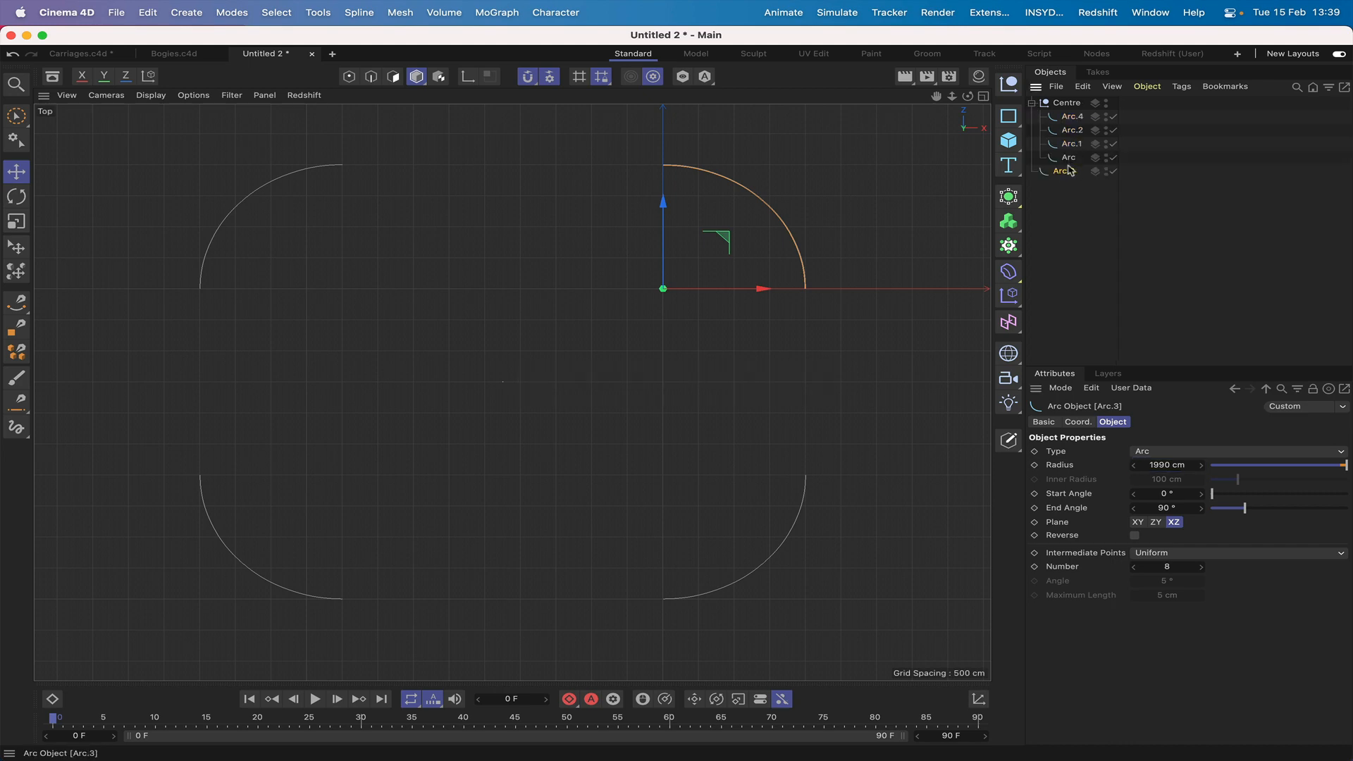
key("alt+g")
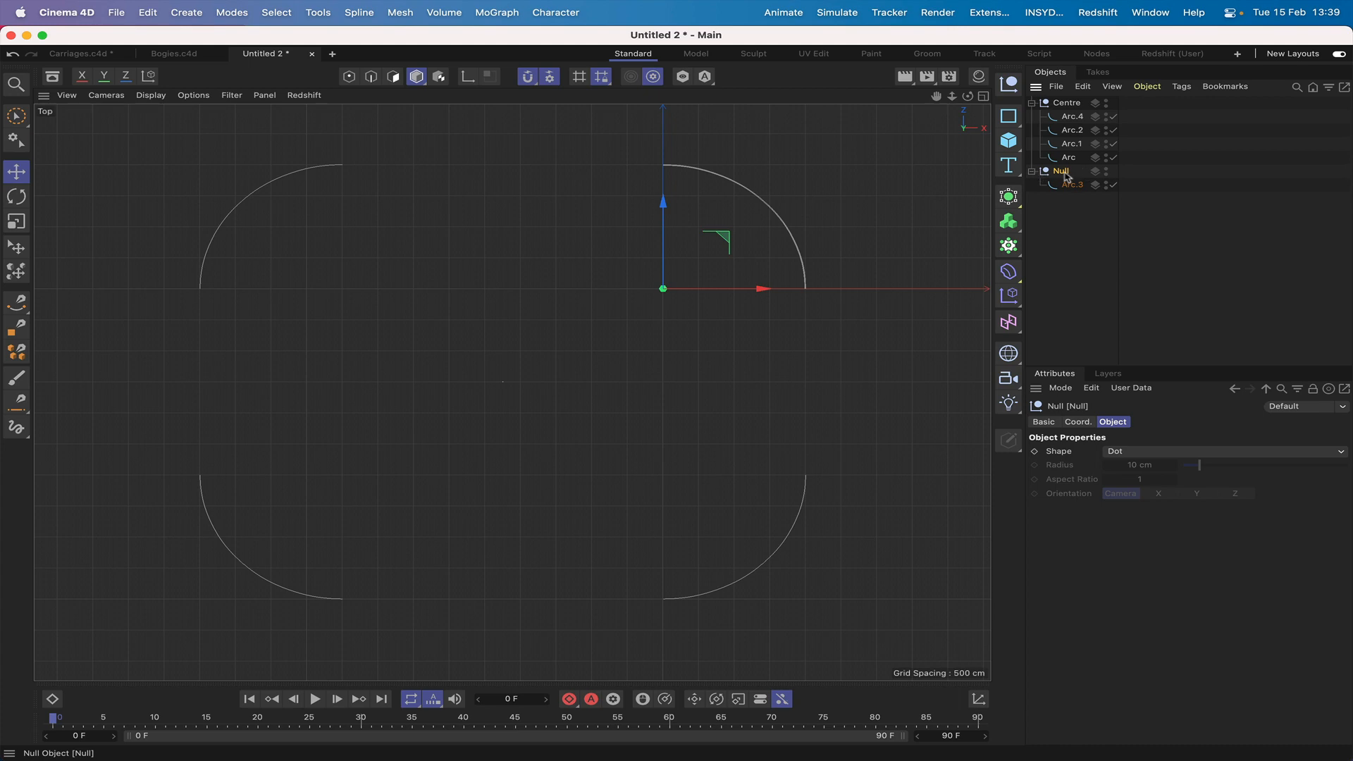
double_click(1062, 172)
type("Inne")
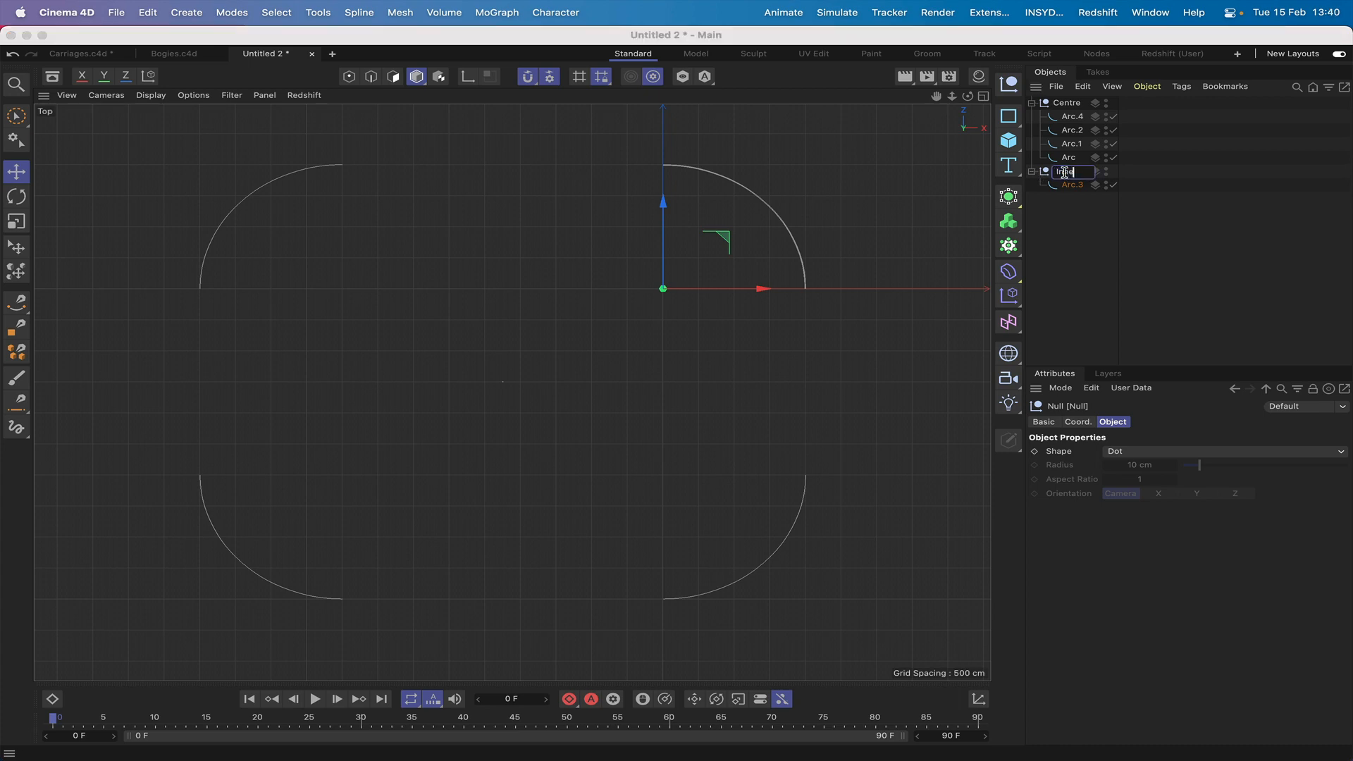
type("r")
key("Return")
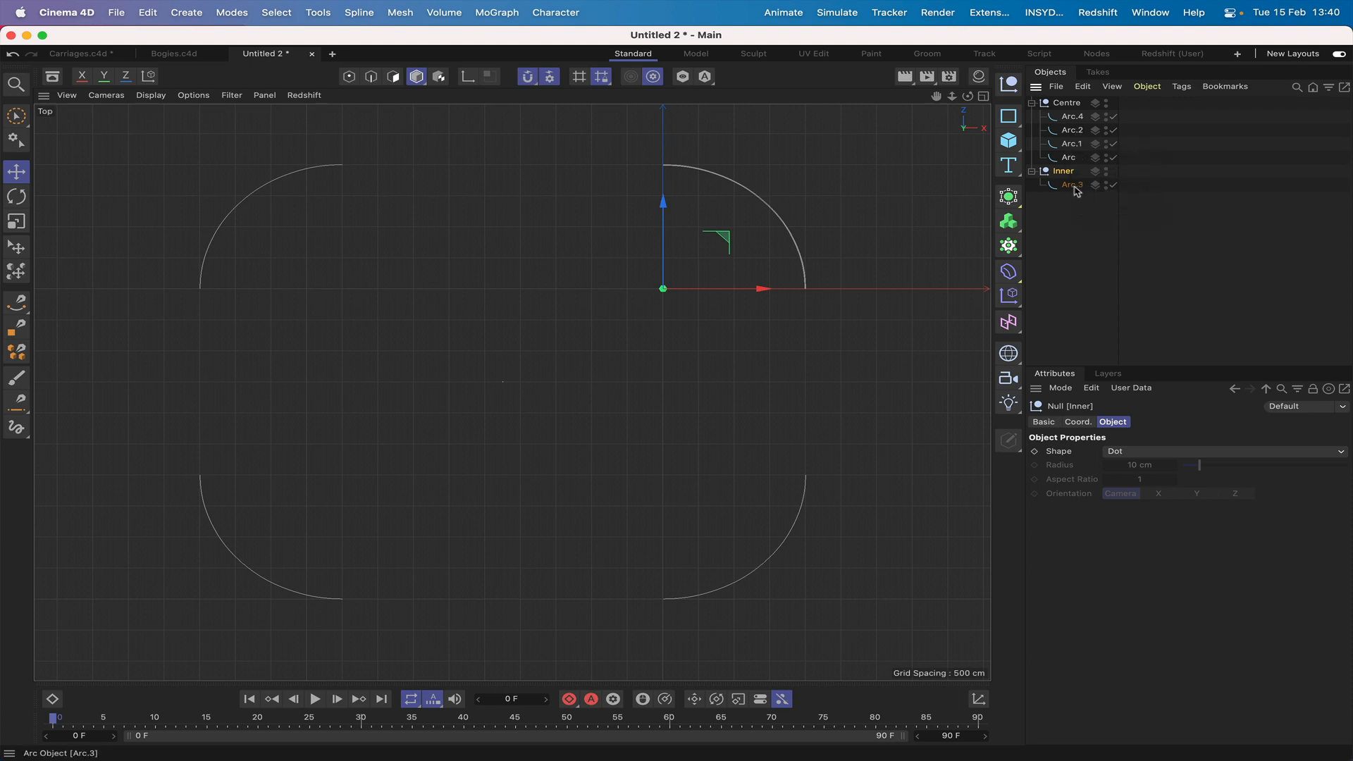
Step: Reorder the arcs in the Centre group as Arc, Arc.1, Arc.2, Arc.4 and rename Arc.4 to Arc.3
left_click(1069, 158)
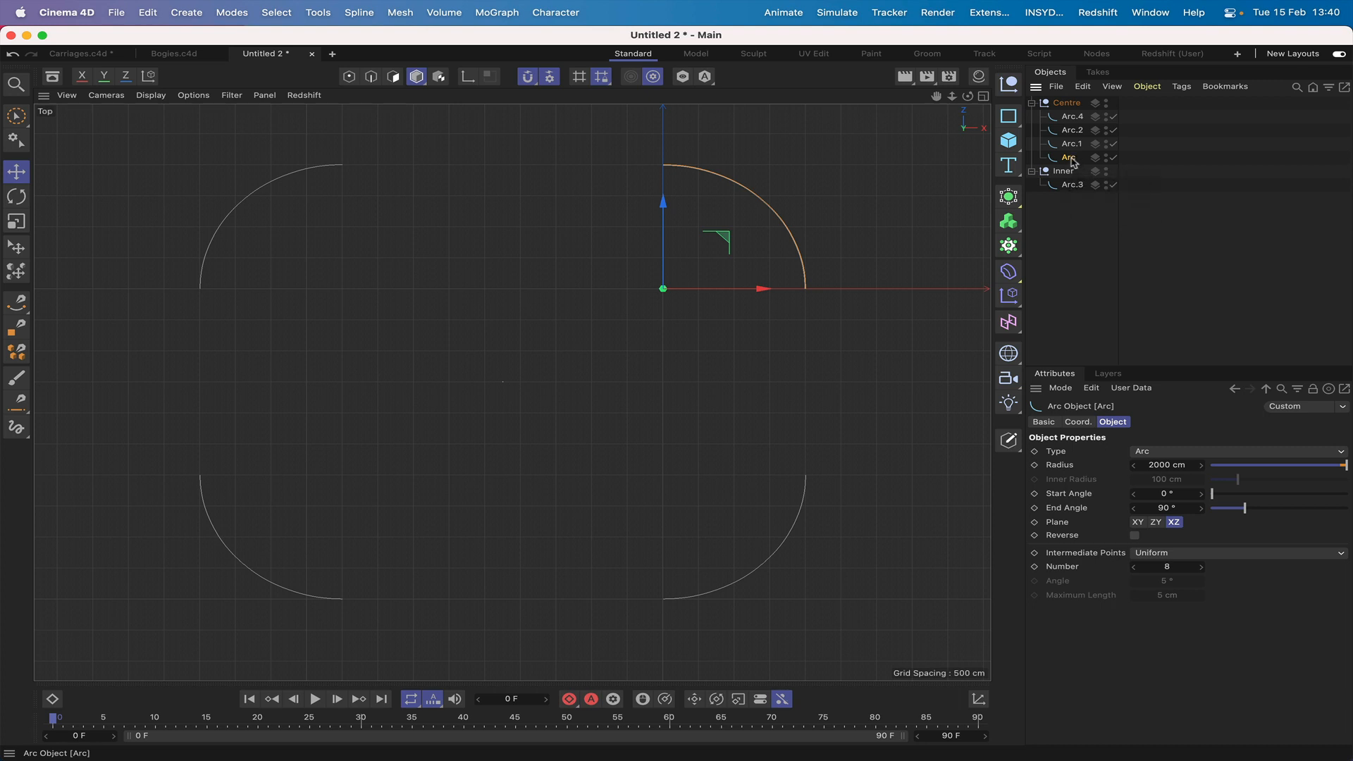
mouse_move(1075, 158)
left_mouse_down()
mouse_move(1073, 115)
mouse_move(1076, 163)
left_mouse_up()
double_click(1074, 158)
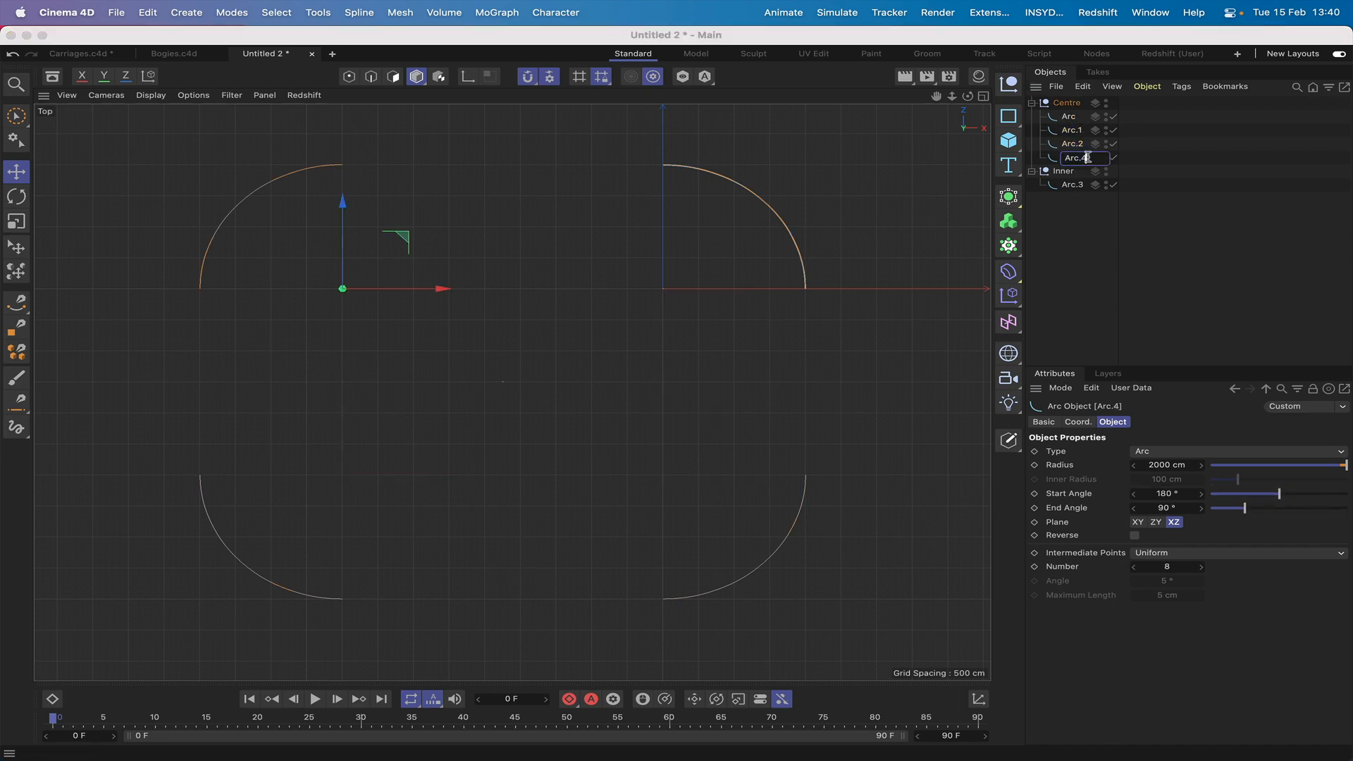
type(".3")
key("Return")
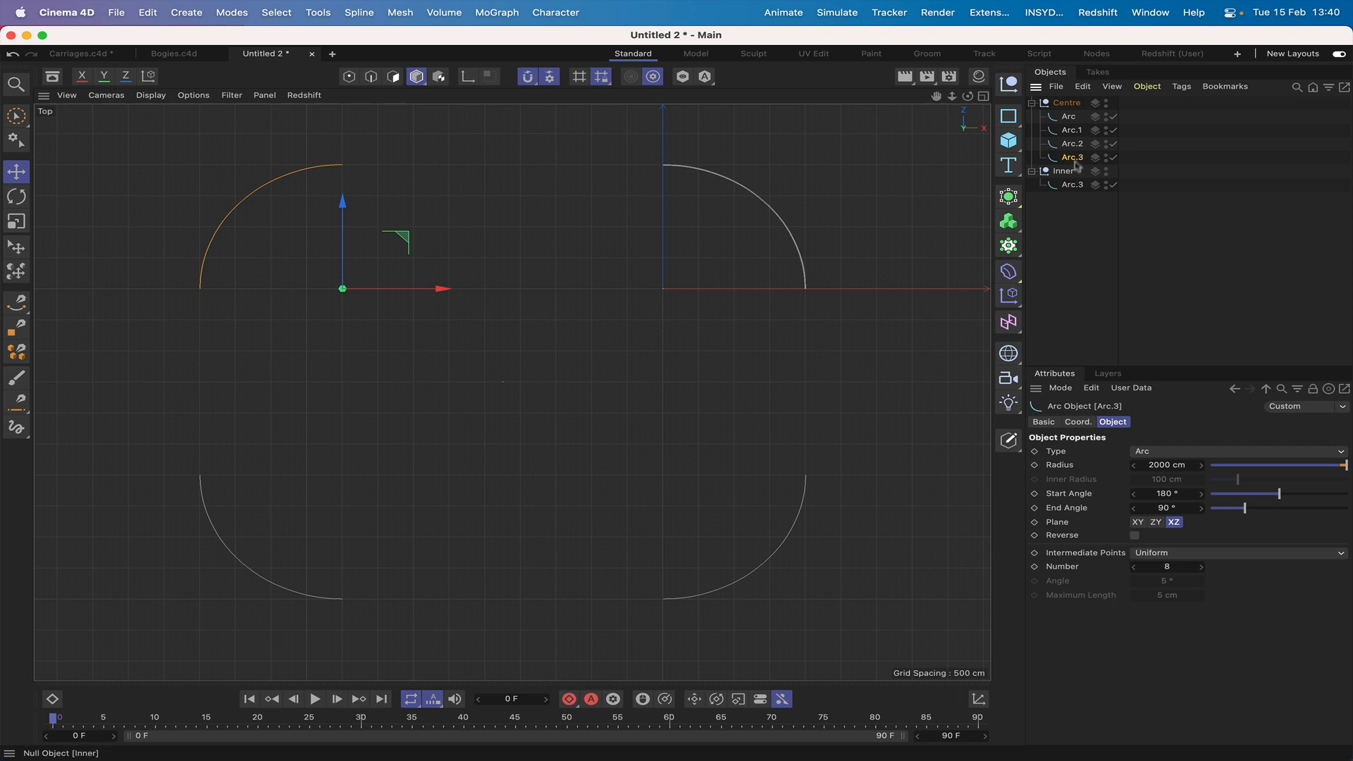
Step: Rename the arc inside the Inner group to Arc
double_click(1075, 185)
left_click(1096, 185)
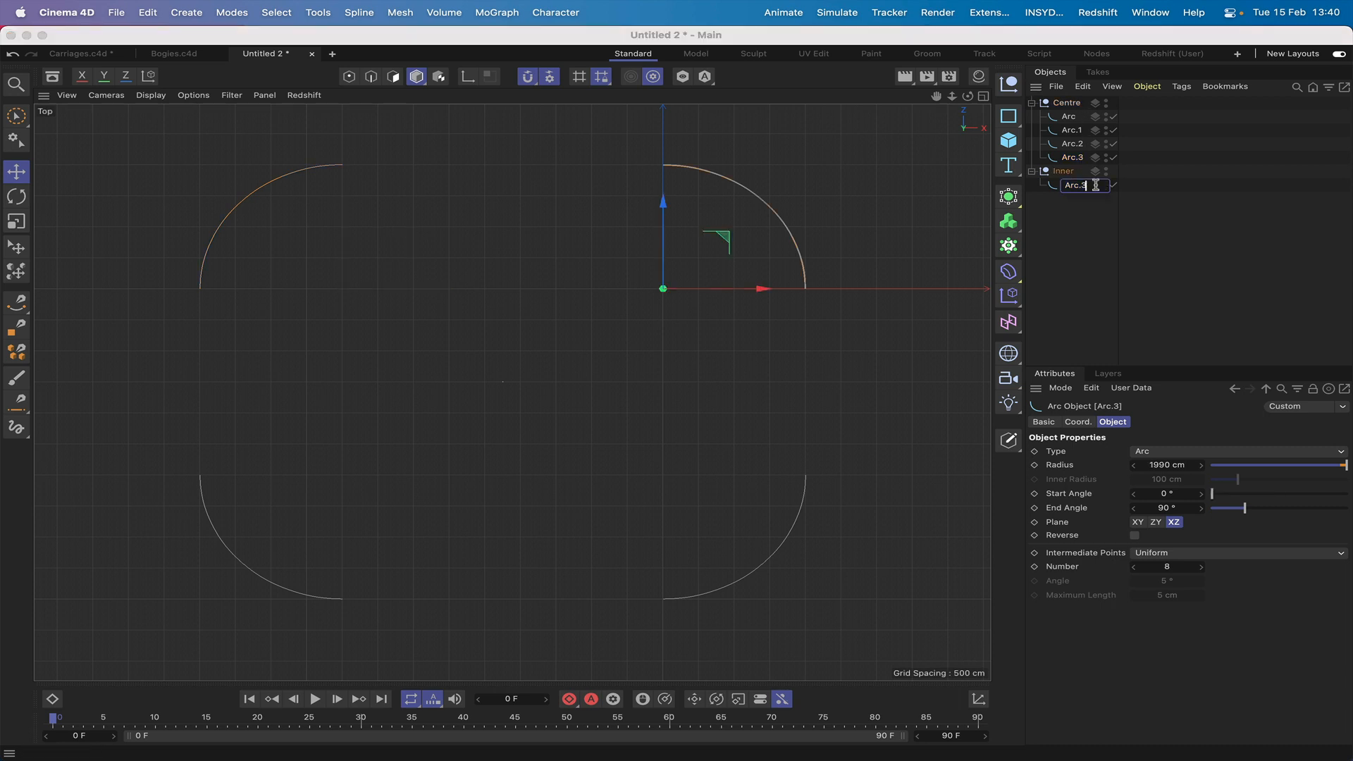
type(".1")
key("Return")
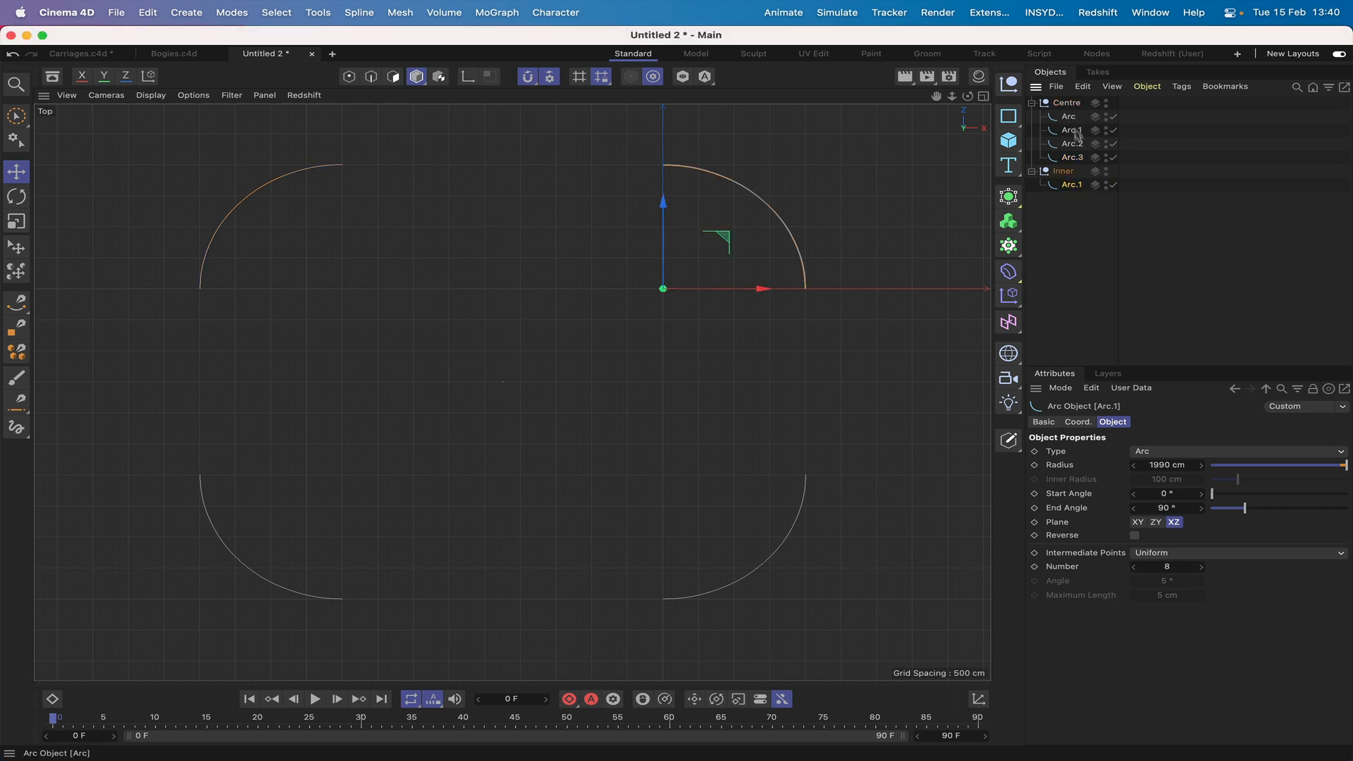
double_click(1072, 185)
left_click(1096, 185)
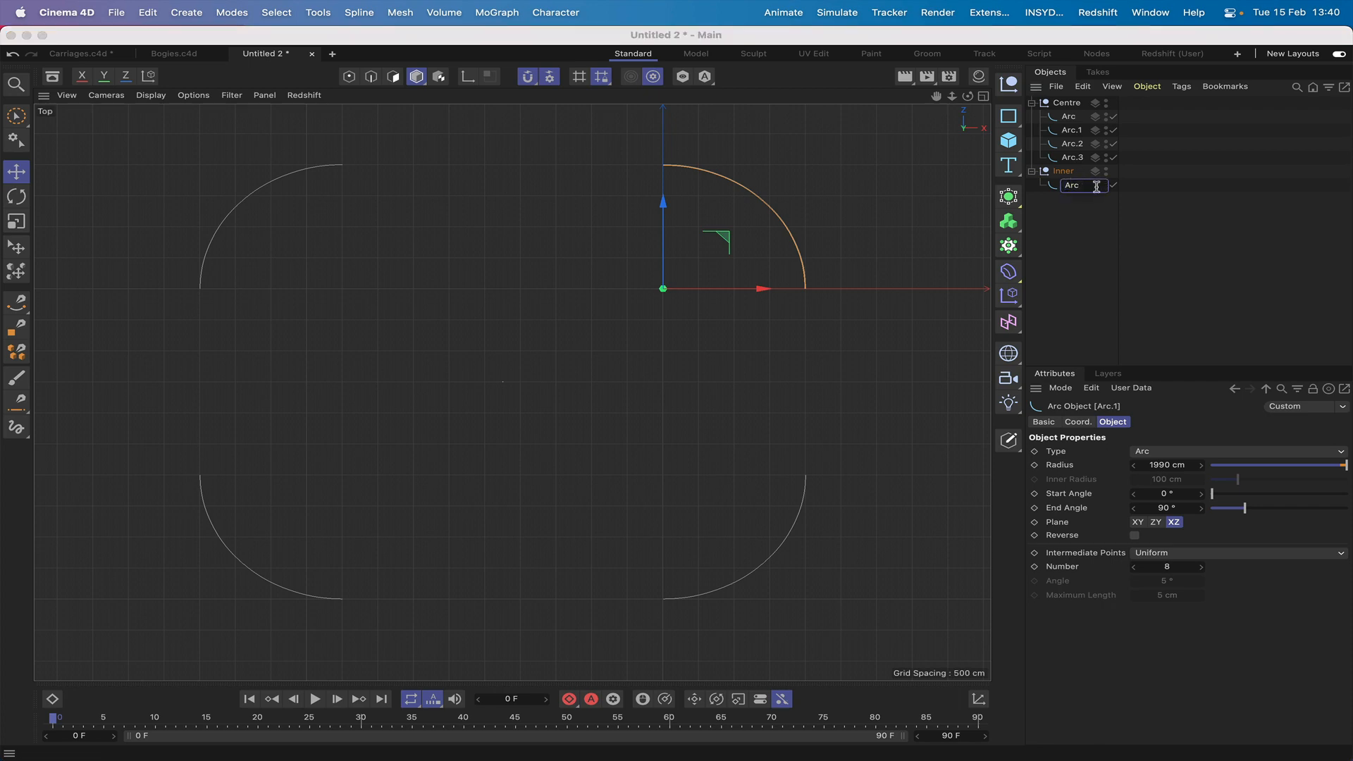
key("Return")
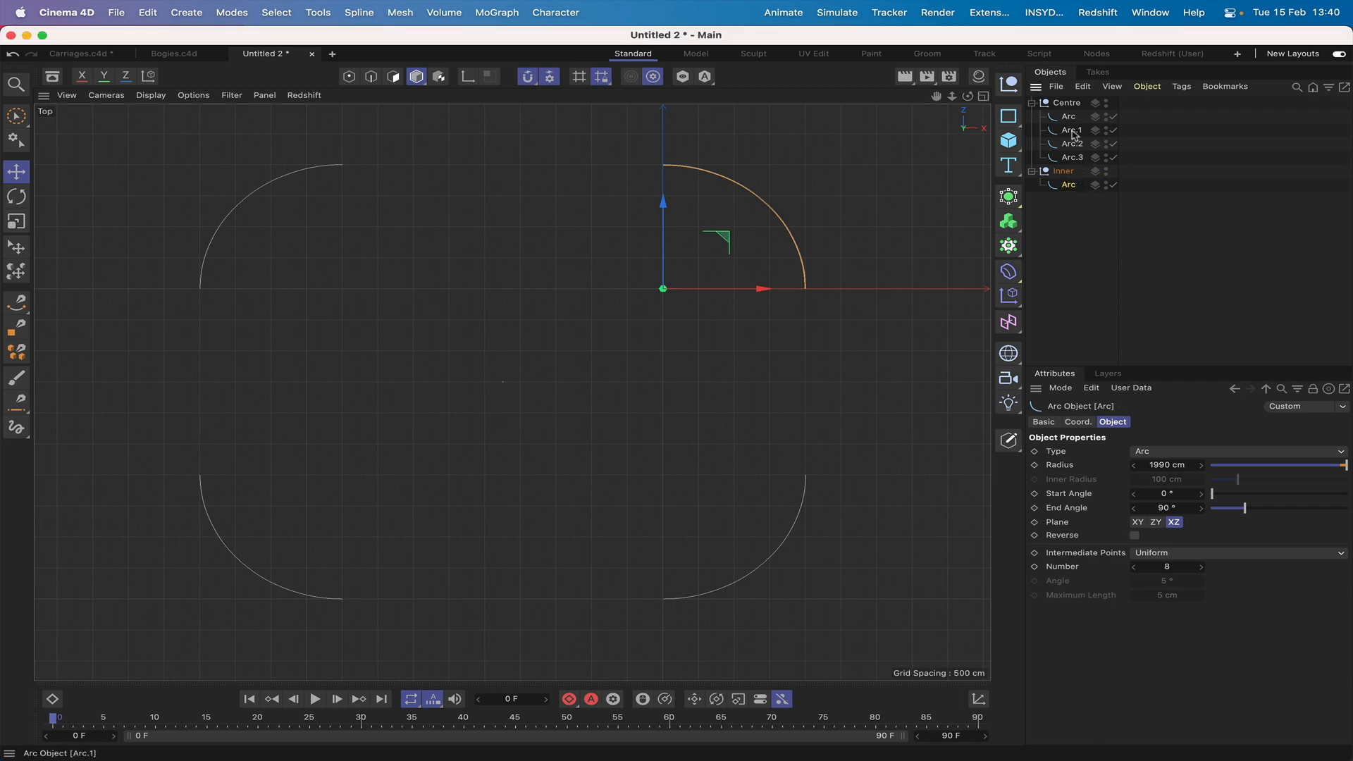
Step: Copy only Arc.1 from the Centre group into Inner and set the copy's radius to 1990 cm
left_click_drag(1072, 133, 1076, 194, "ctrl")
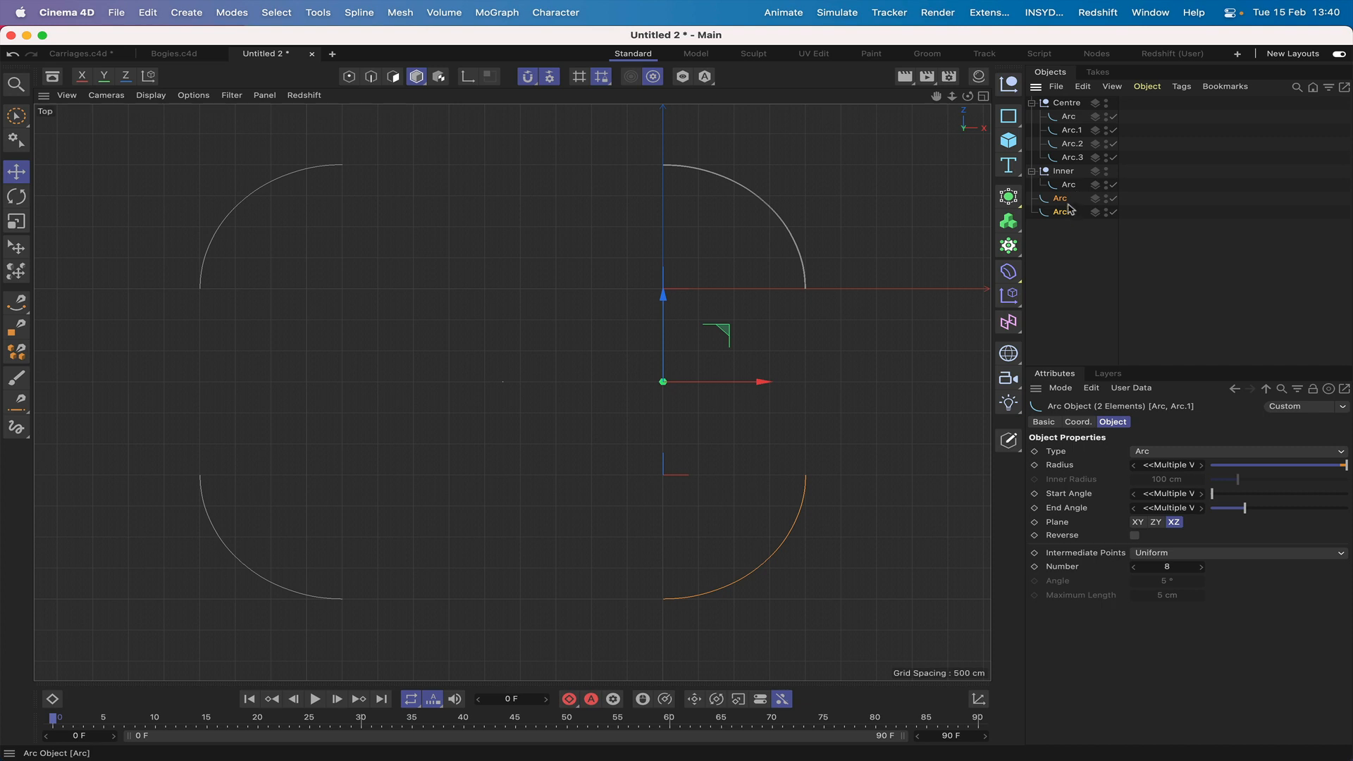
key("ctrl+z")
left_click(1072, 130)
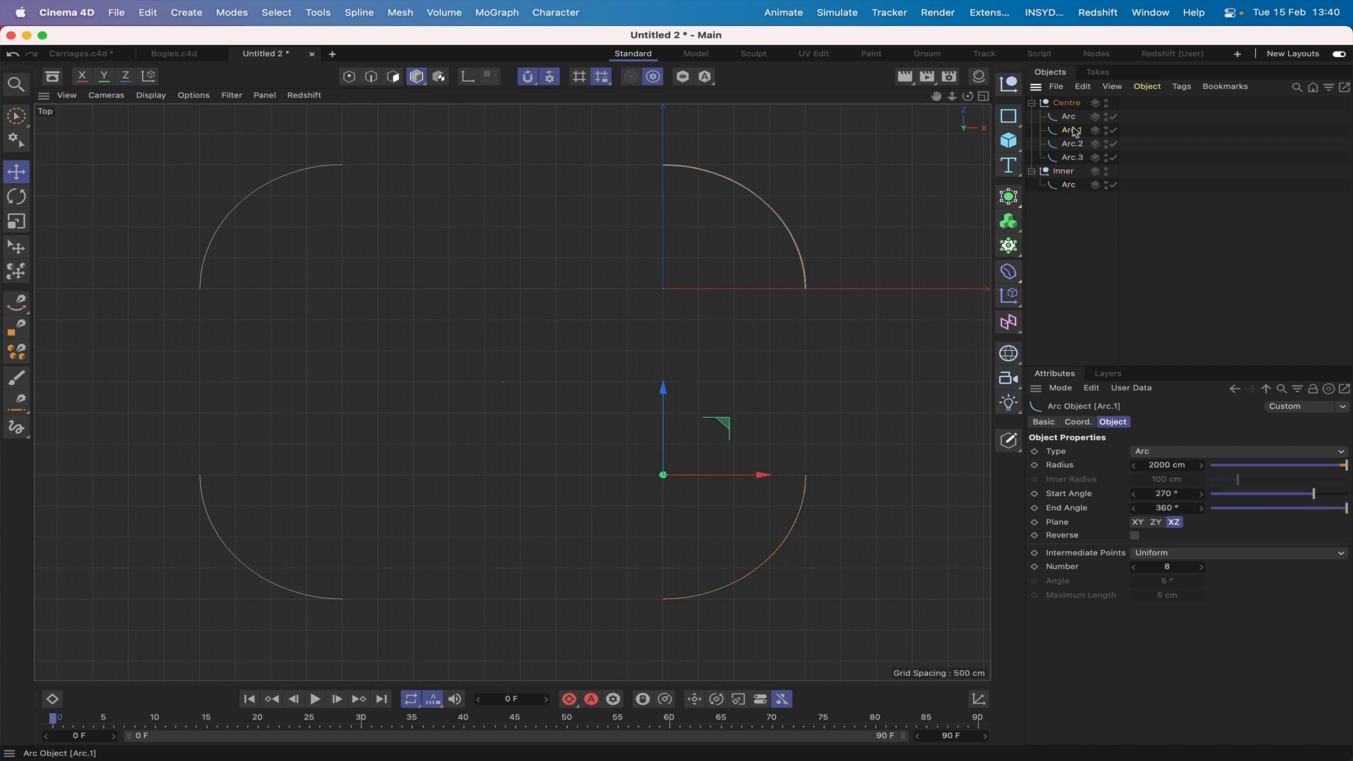
left_click_drag(1072, 130, 1080, 196, "ctrl")
double_click(1160, 467)
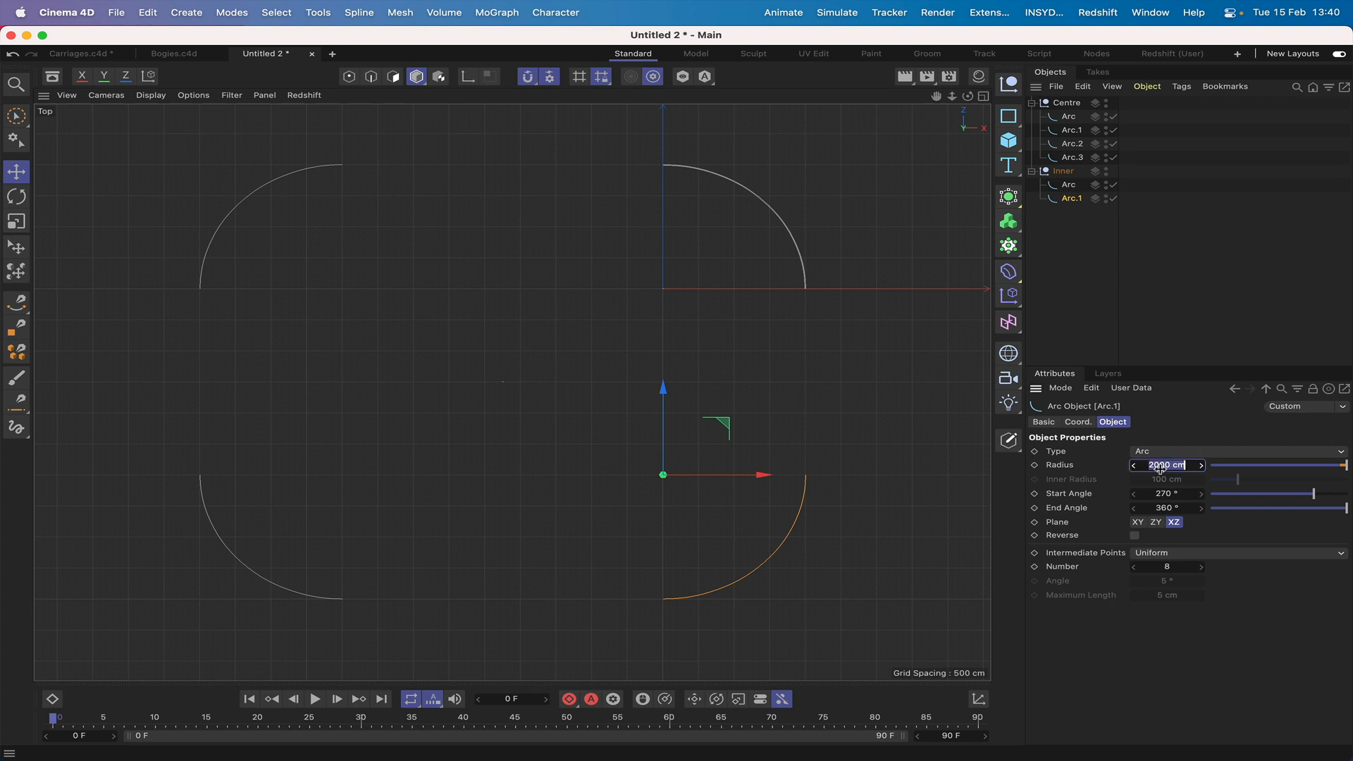
type("1990")
key("Return")
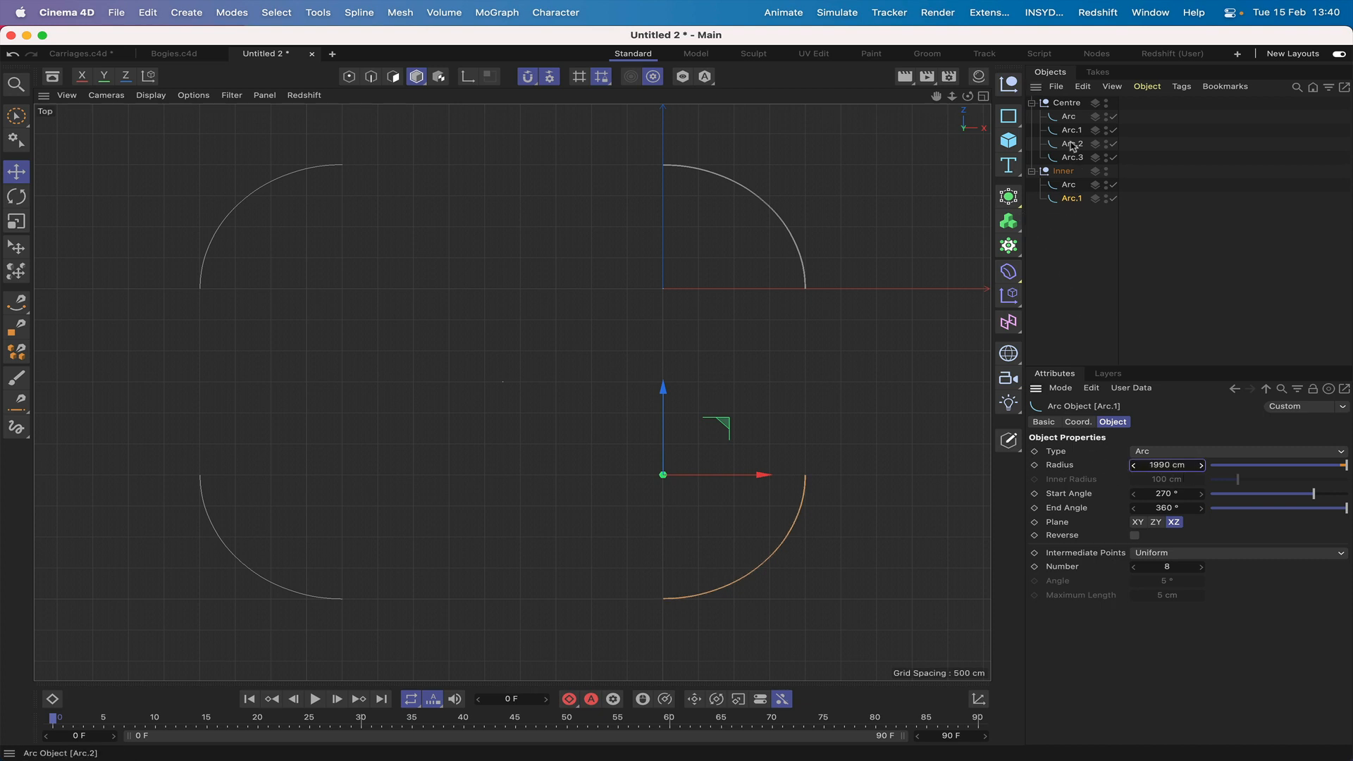
Step: Copy Arc.2 from the Centre group into Inner and set the copy's radius to 1990 cm
left_click_drag(1072, 146, 1087, 208, "ctrl")
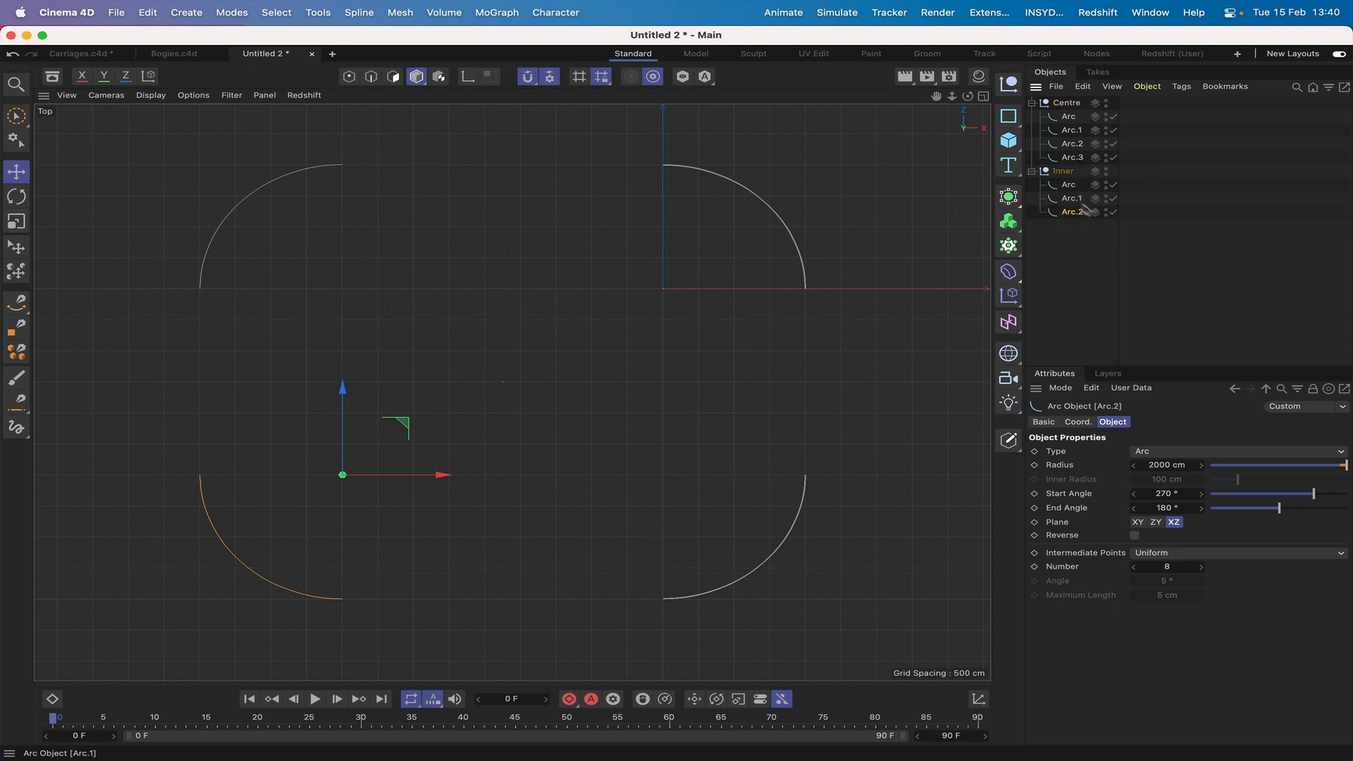
left_click(1149, 462)
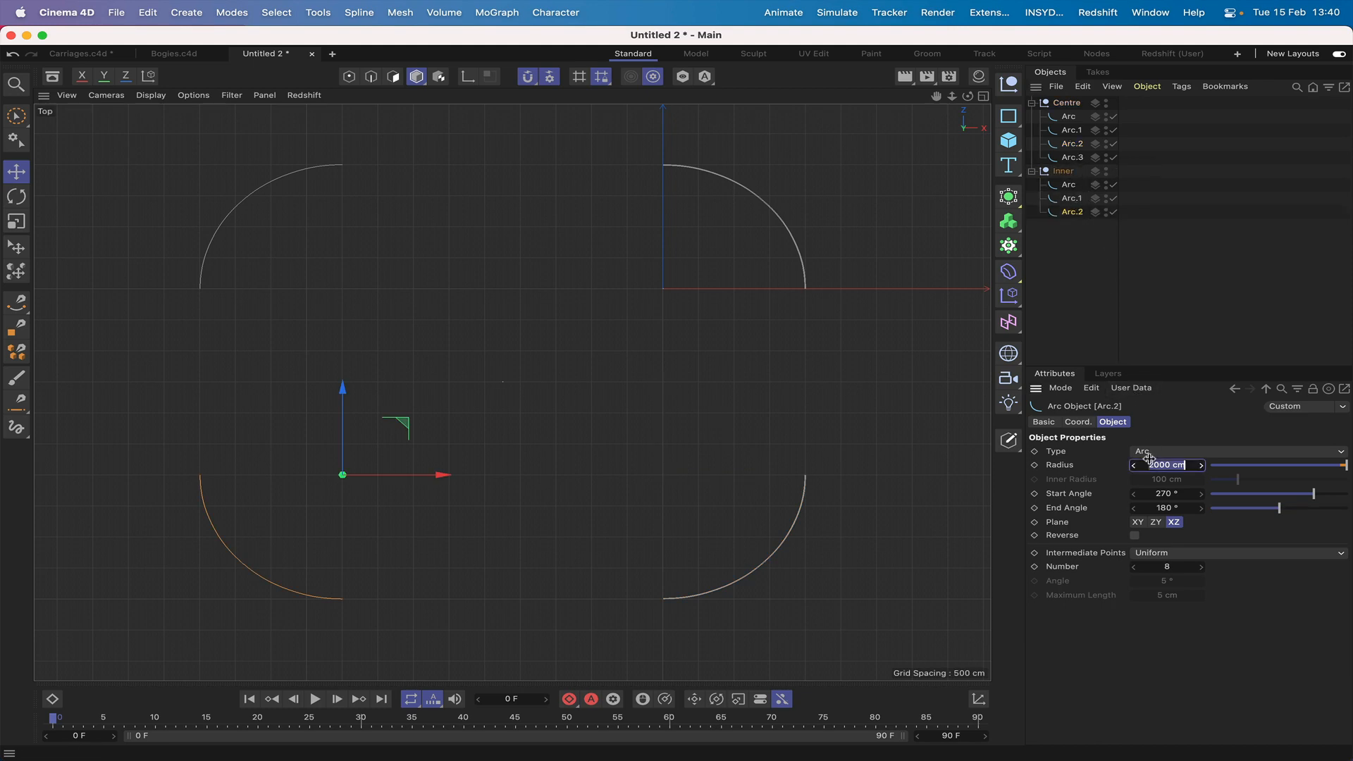
type("1990")
key("Return")
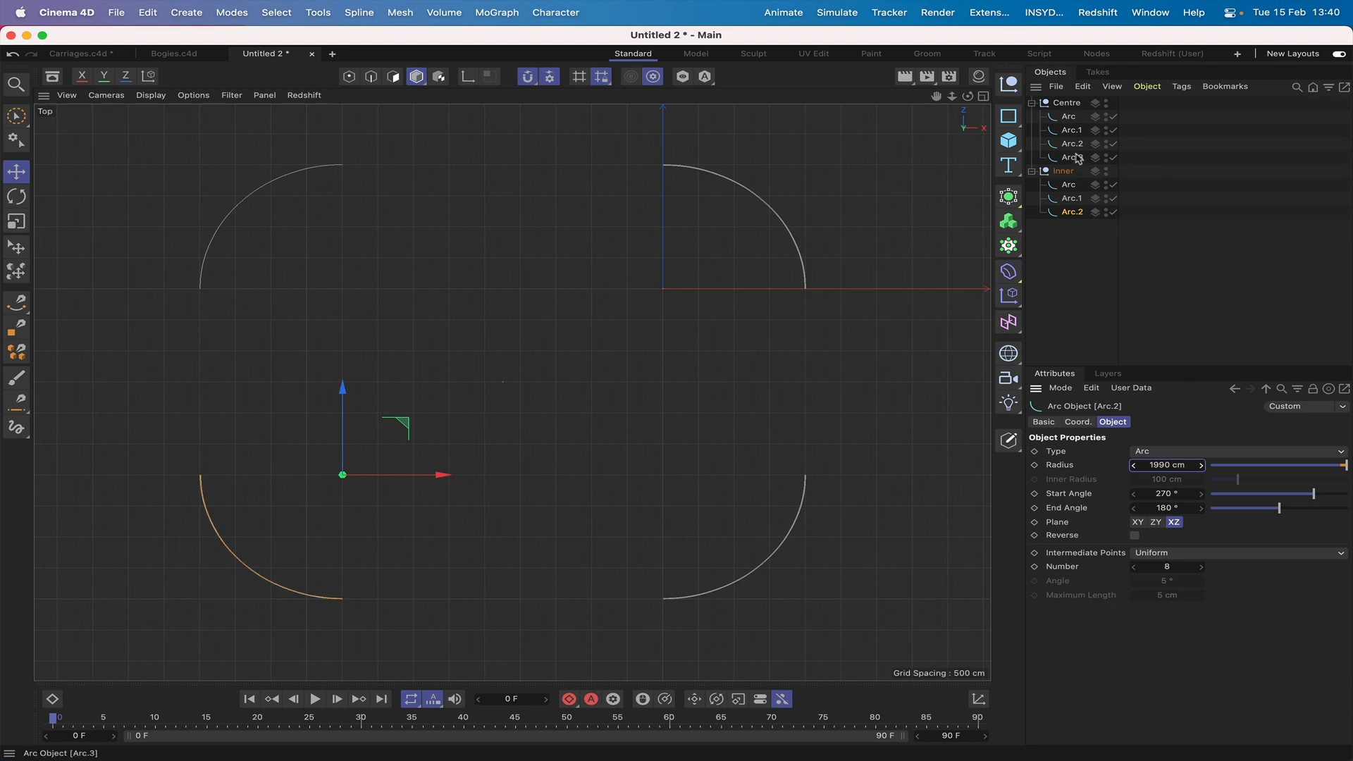
left_click_drag(1076, 155, 1097, 224, "ctrl")
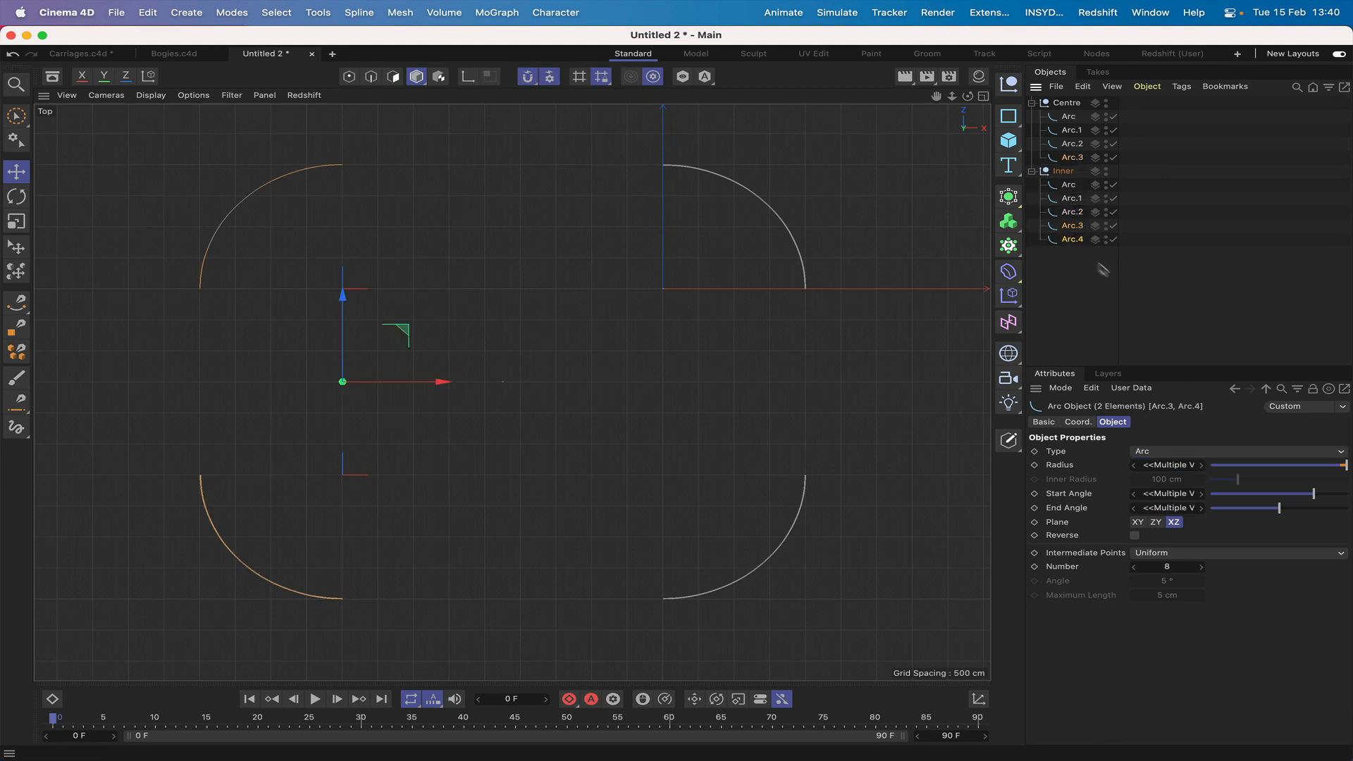
left_click(1080, 240)
key("Delete")
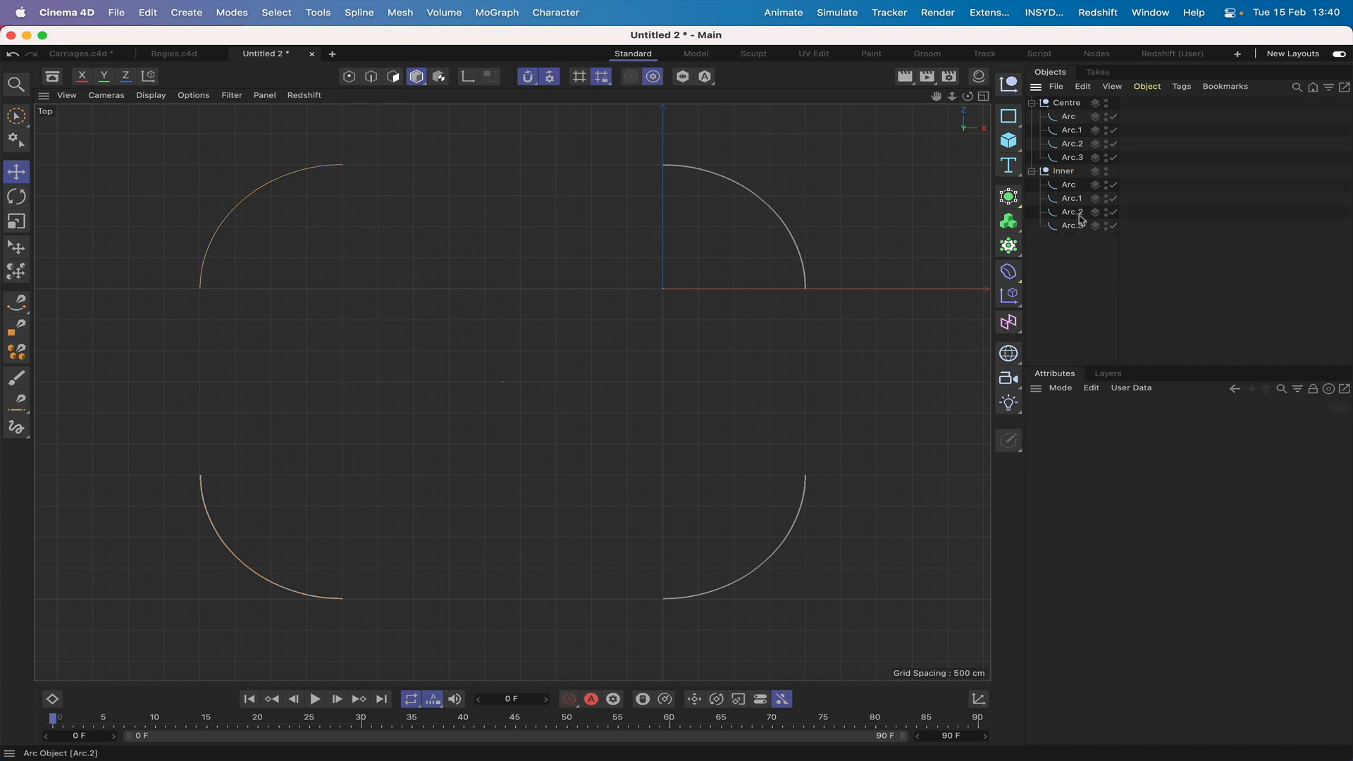
left_click(1078, 225)
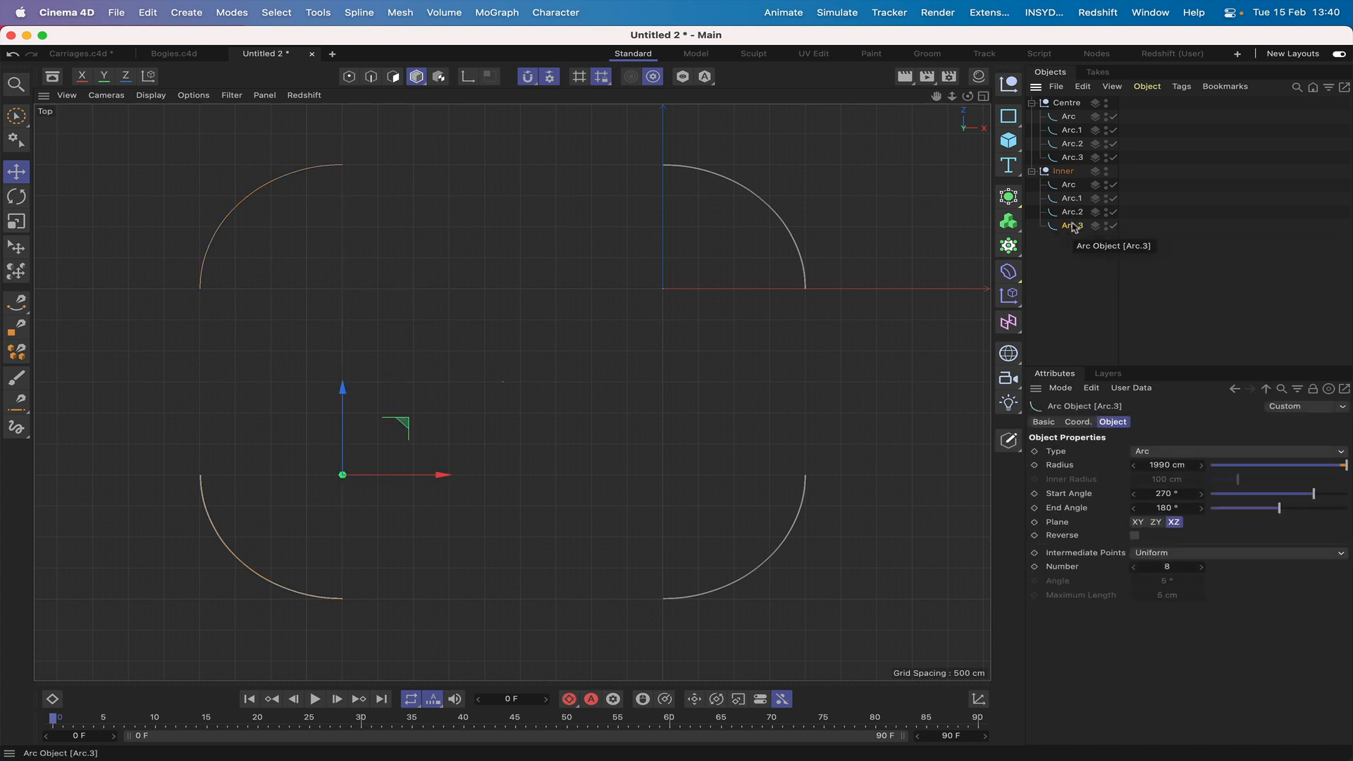
key("Delete")
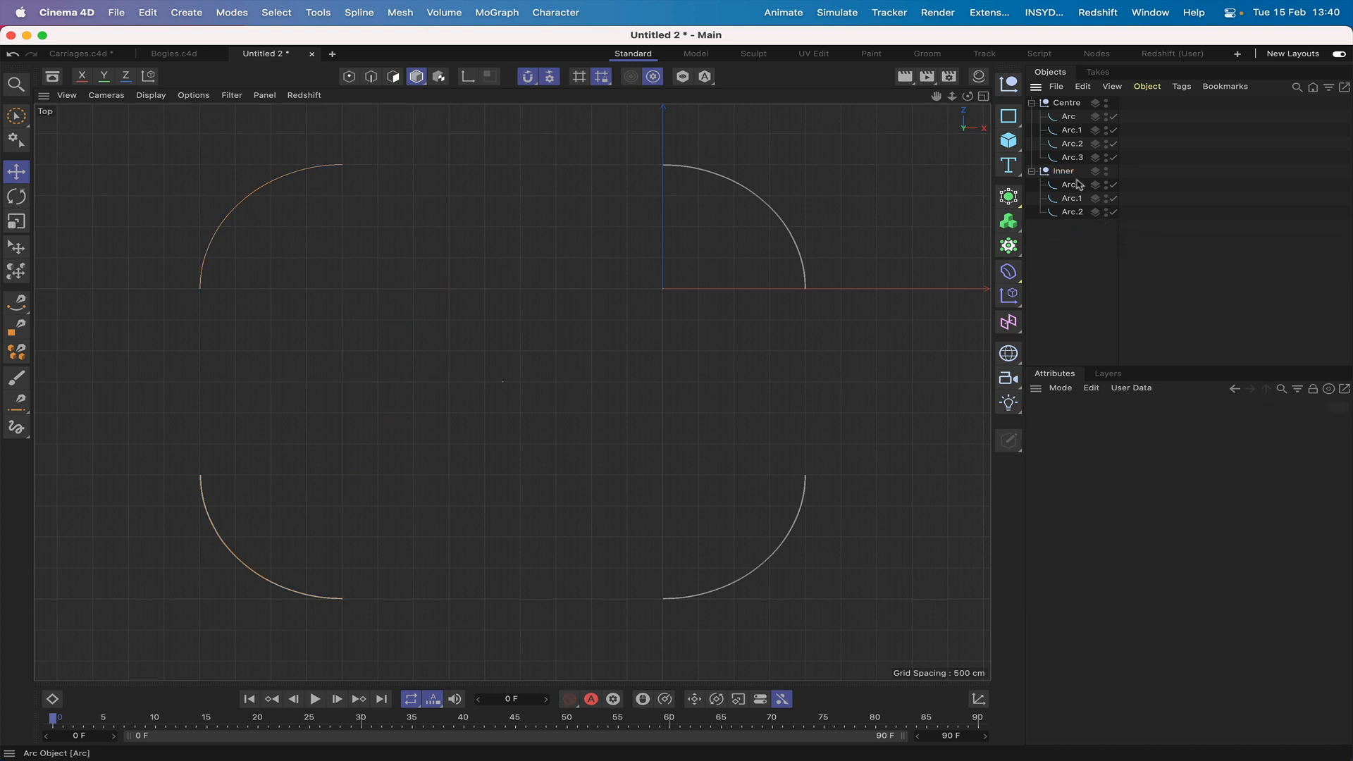
Step: Copy Arc.3 from the Centre group into Inner, set the copy's radius to 1990 cm, and collapse the Inner group
left_click(1073, 157)
left_click_drag(1073, 158, 1083, 221)
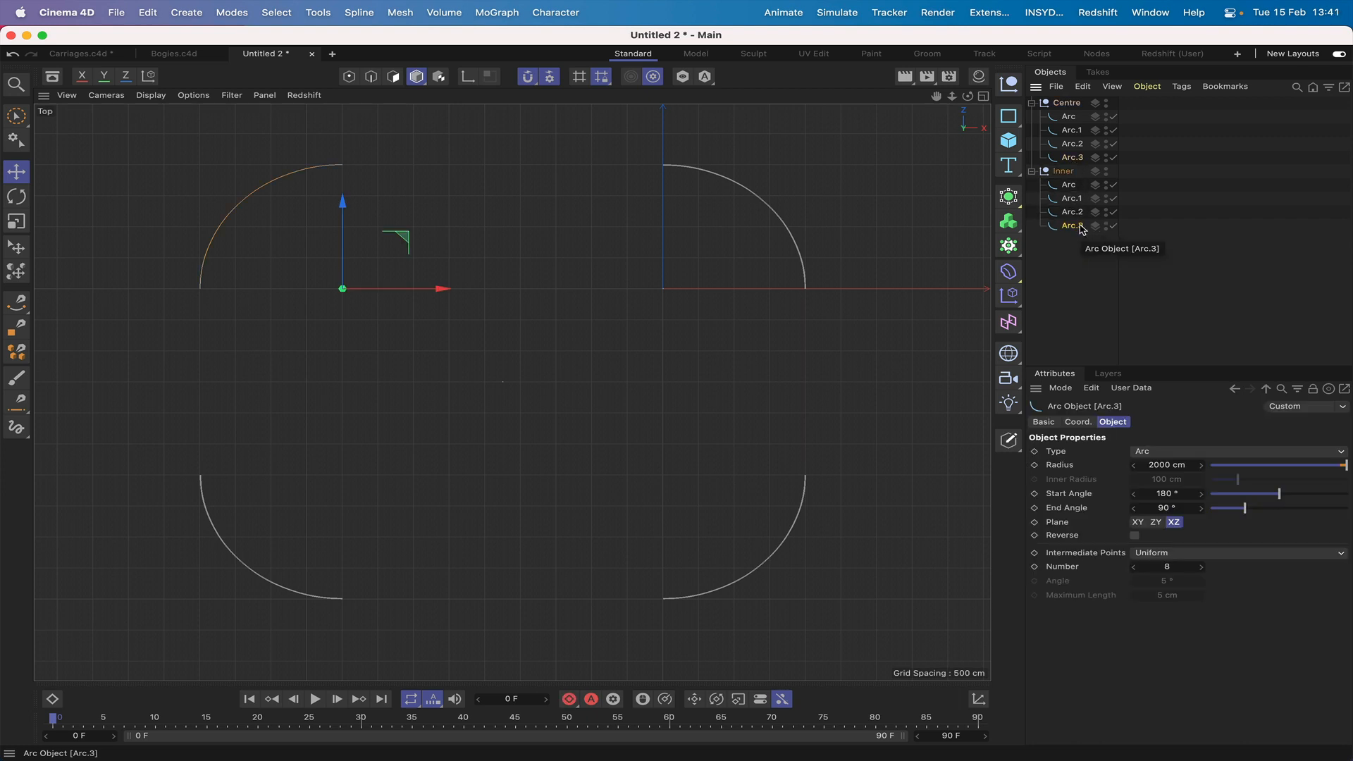
left_click(1154, 466)
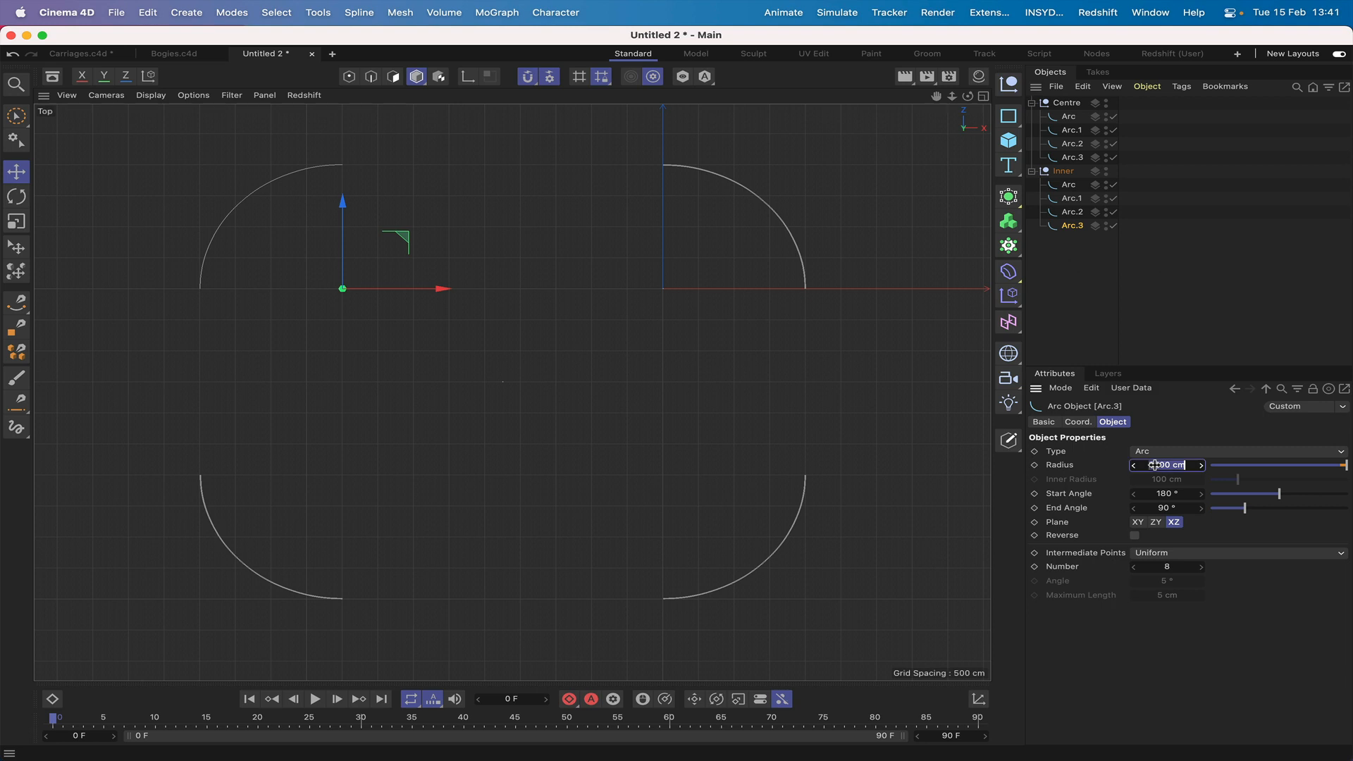
type("1")
key("Return")
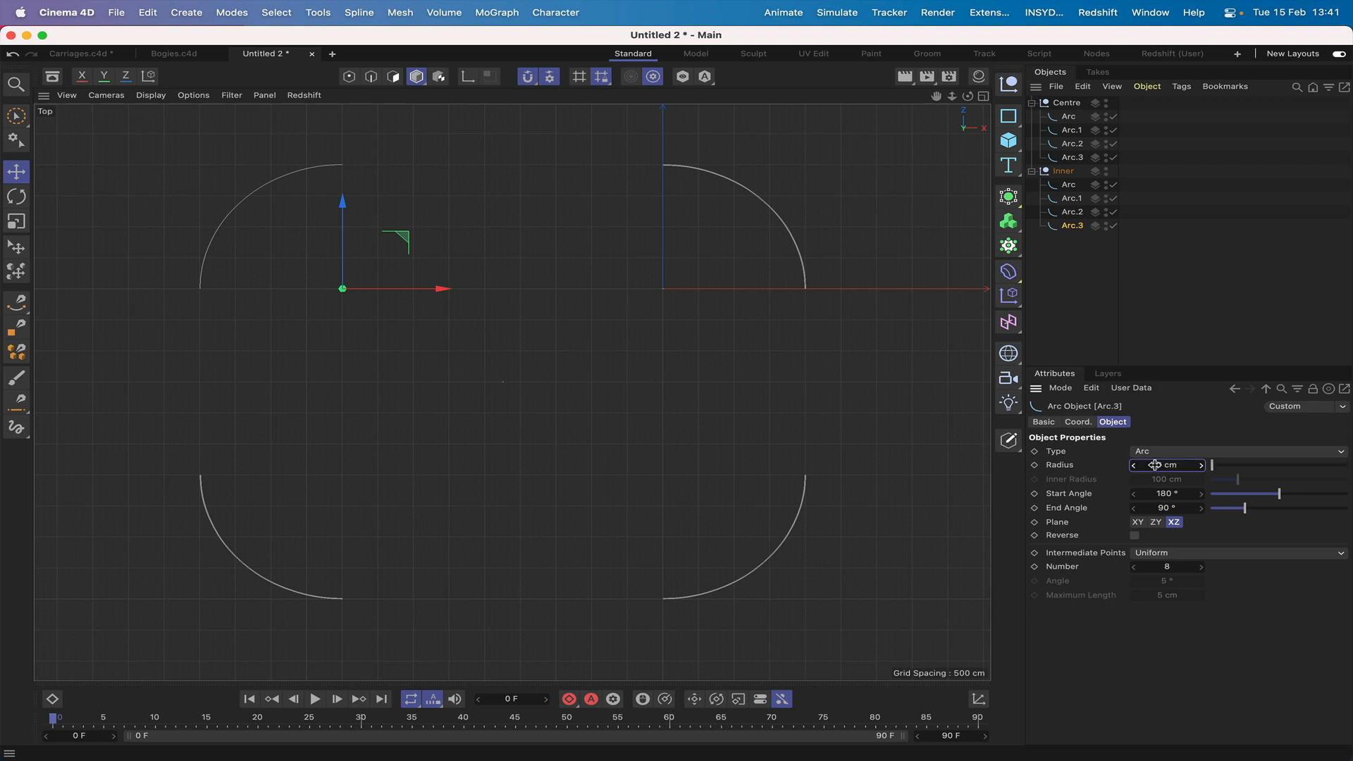
left_click(1159, 465)
type("150")
key("Return")
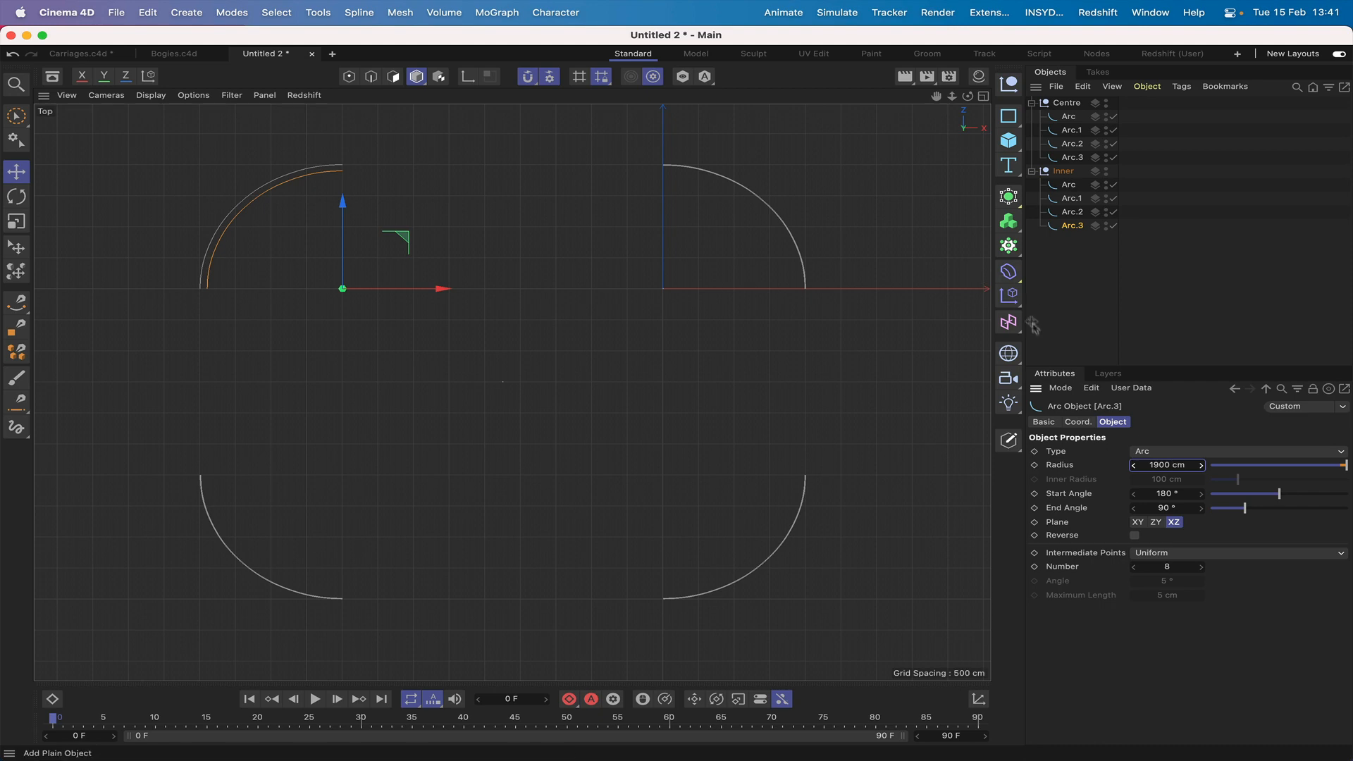
left_click(1161, 464)
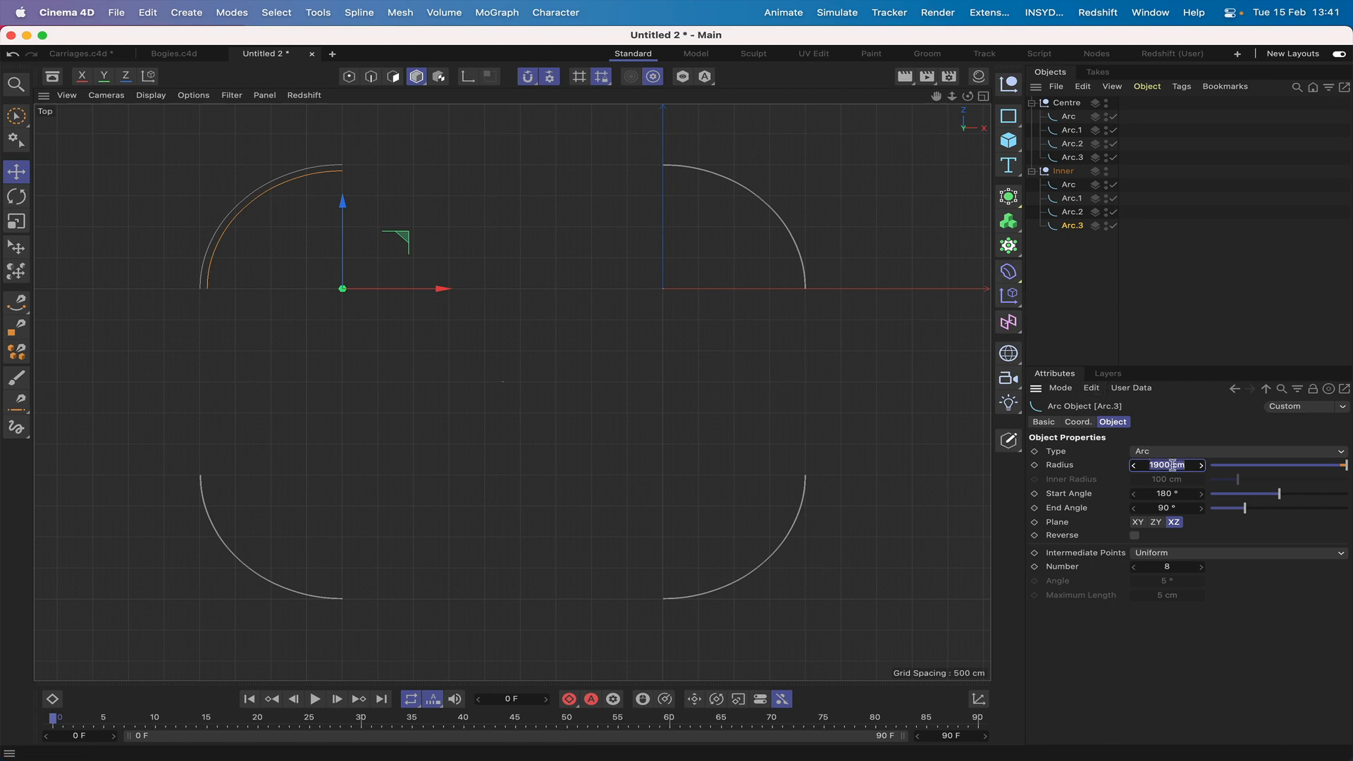
type("1990")
key("Return")
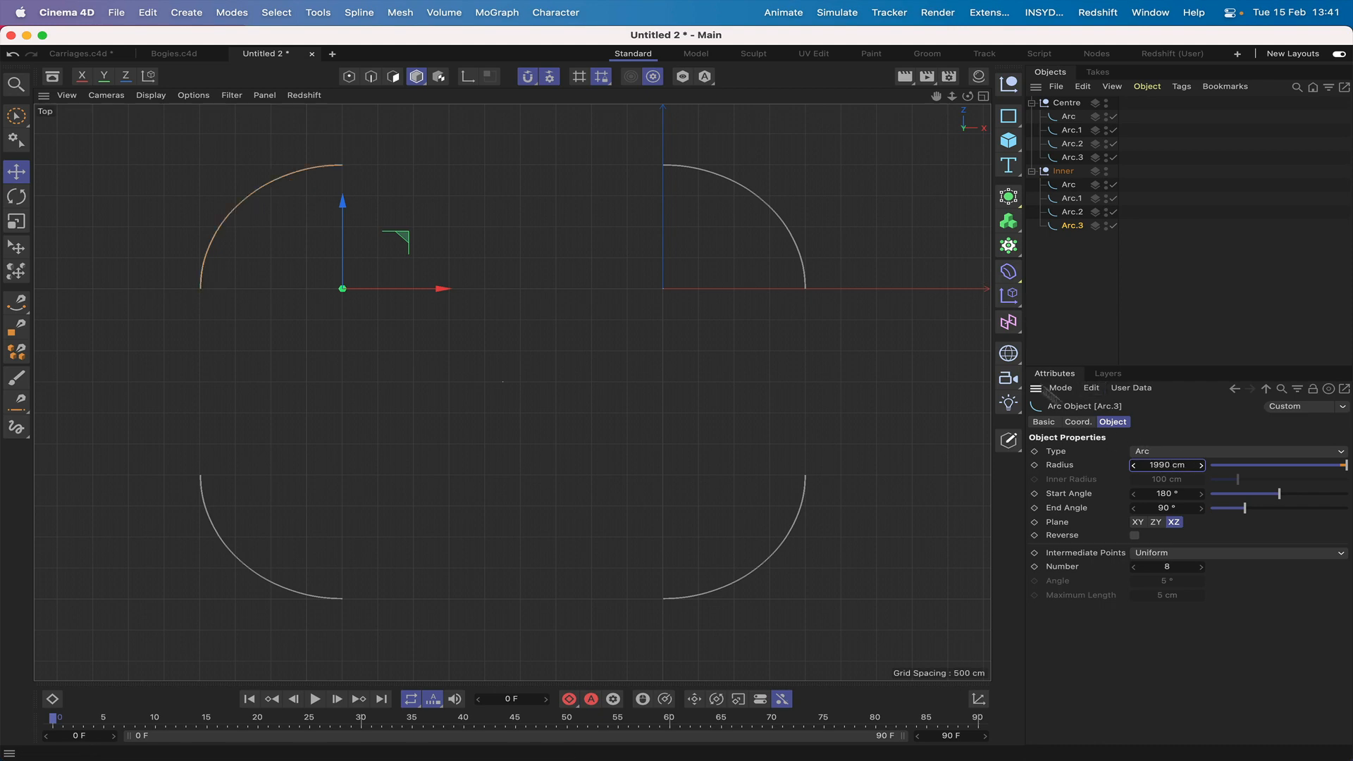
left_click(1031, 172)
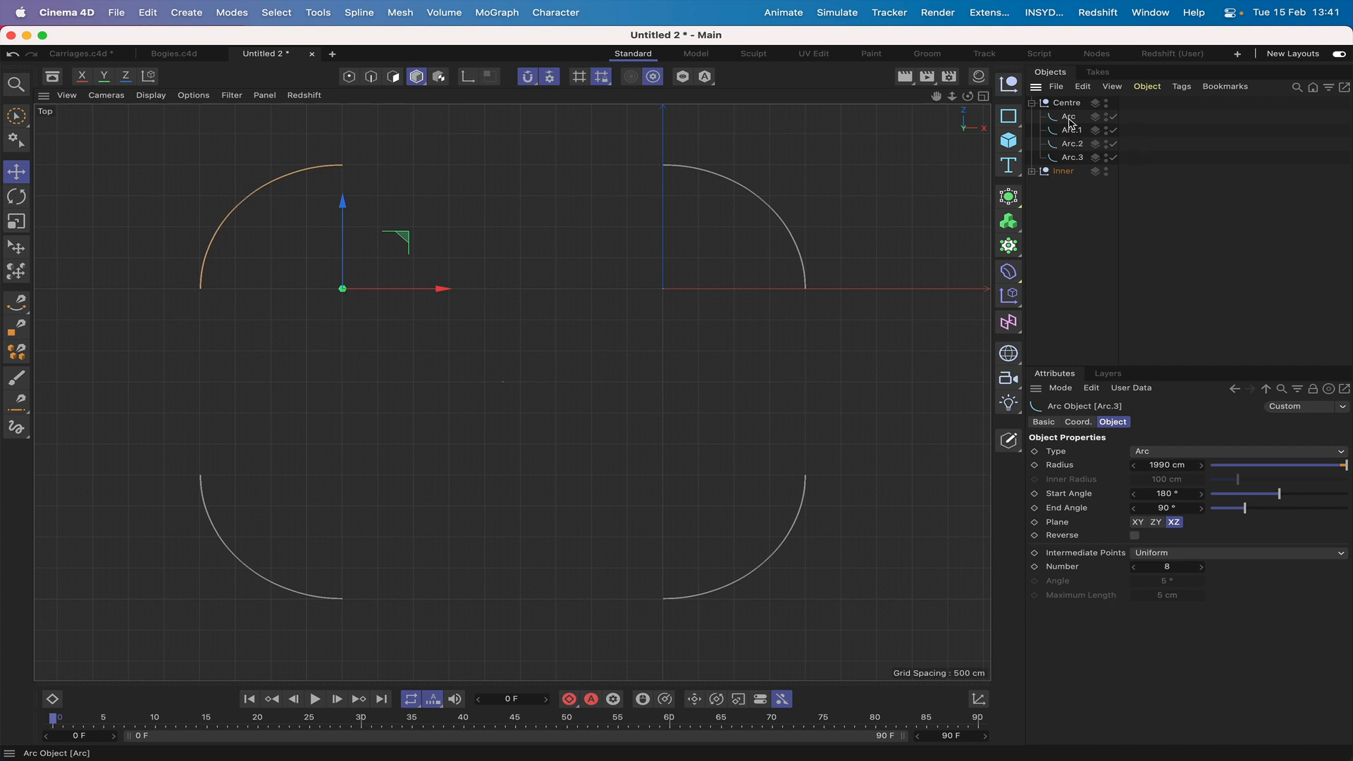
Step: Duplicate only Centre's Arc outside the existing groups and place the copy in a new null named Oiuter
left_click_drag(1069, 119, 1076, 184, "ctrl")
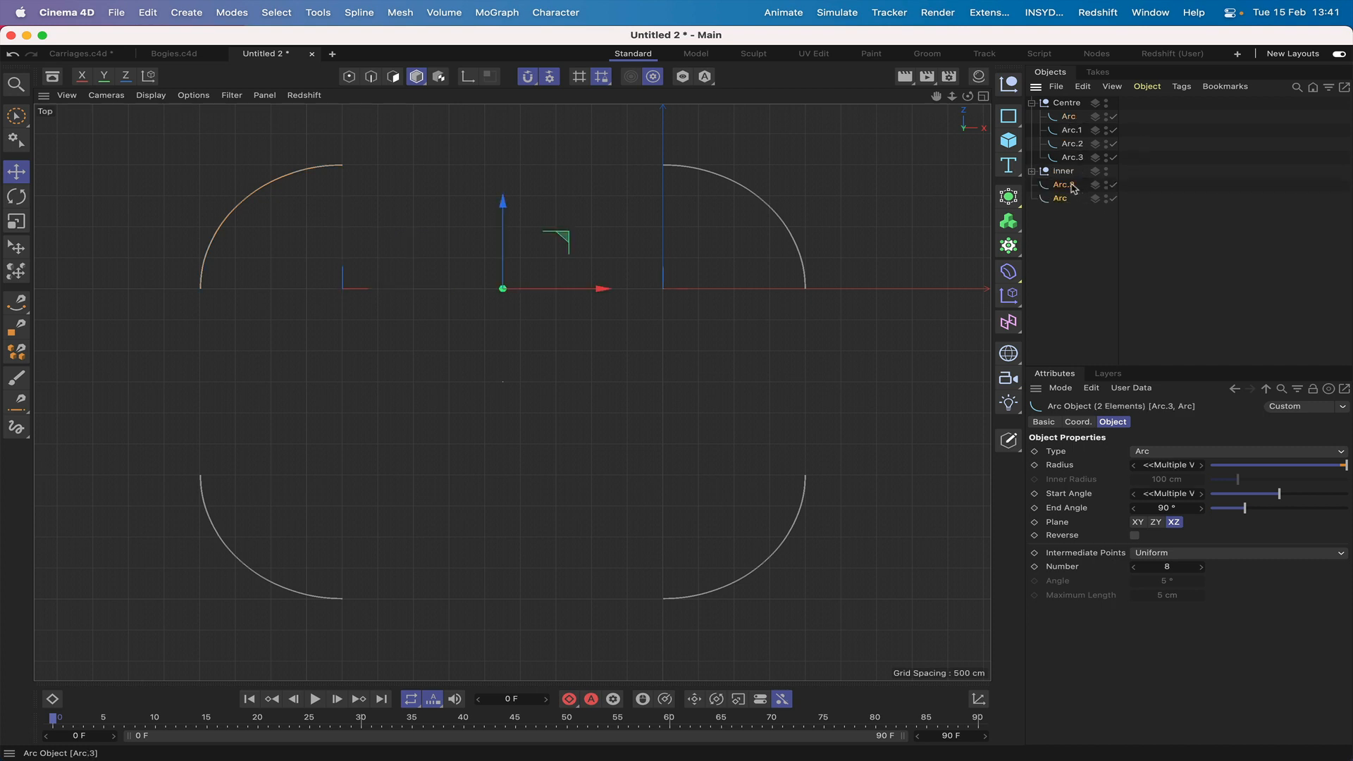
key("ctrl+z")
left_click_drag(1067, 117, 1079, 185, "ctrl")
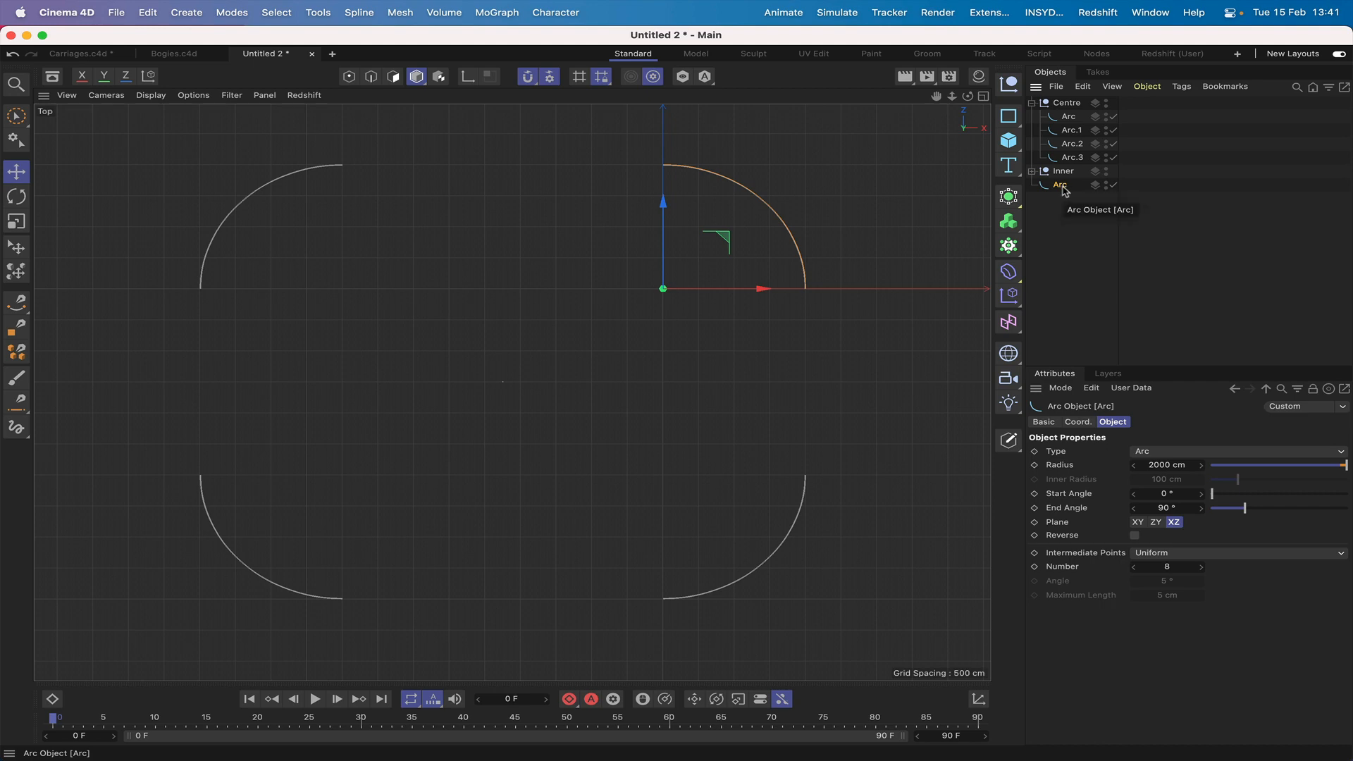
key("alt+g")
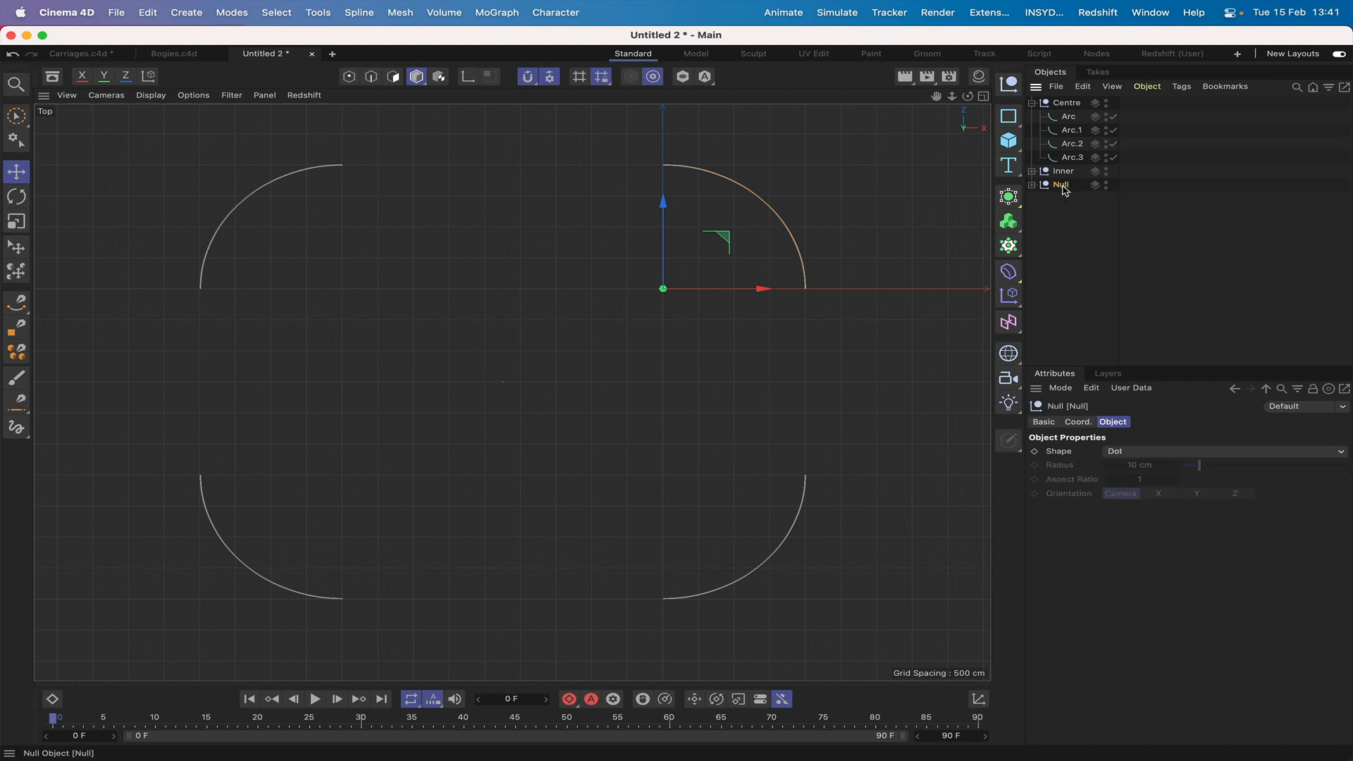
double_click(1063, 186)
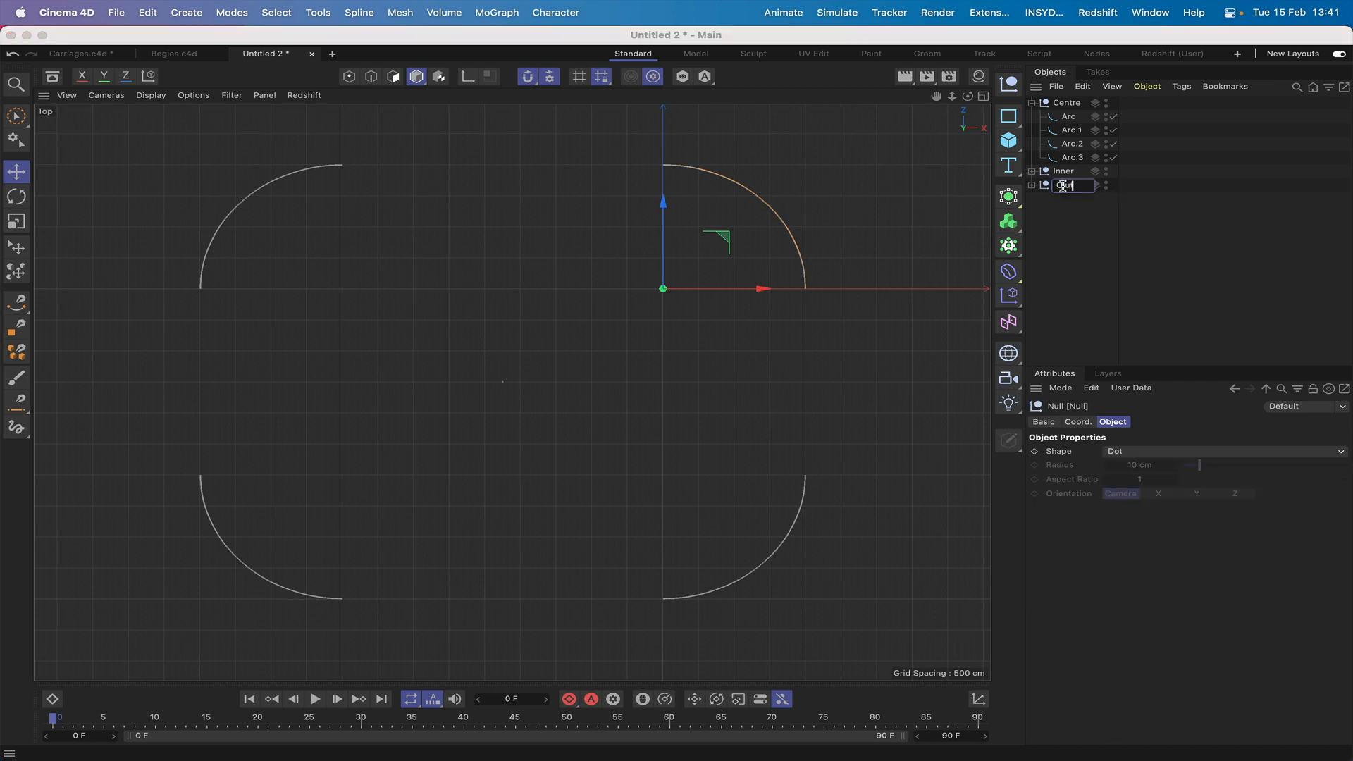
key("Return")
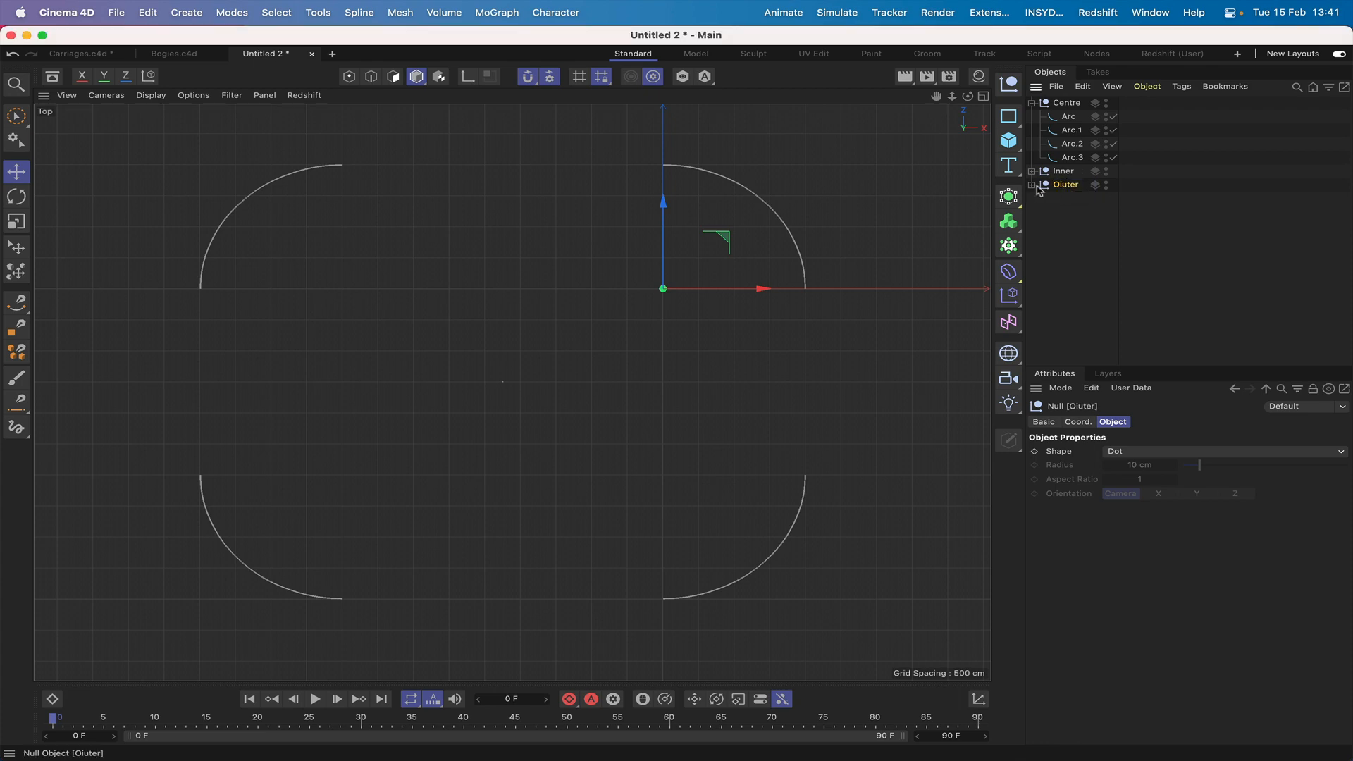
Step: Set the radius of the arc inside the Oiuter group to 2010 cm
left_click(1032, 185)
left_click(1069, 198)
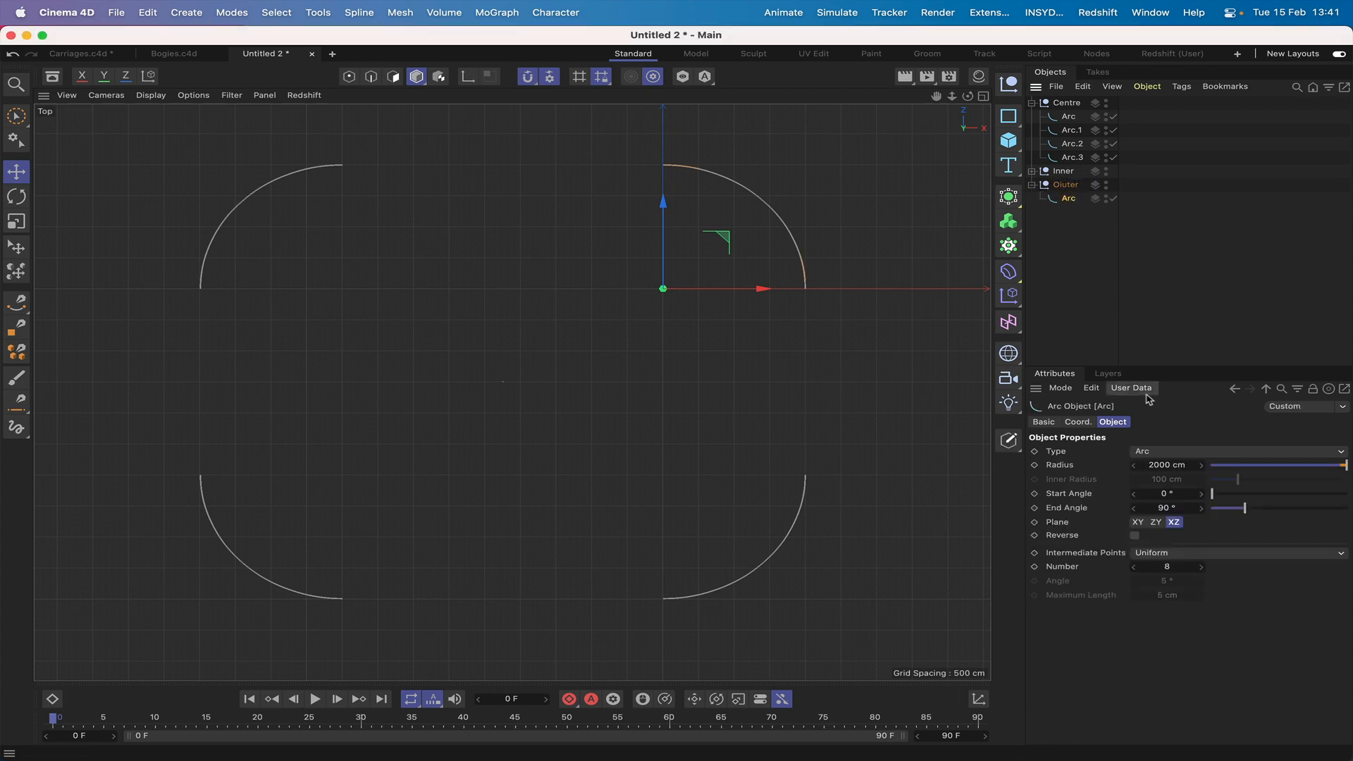
left_click(1167, 465)
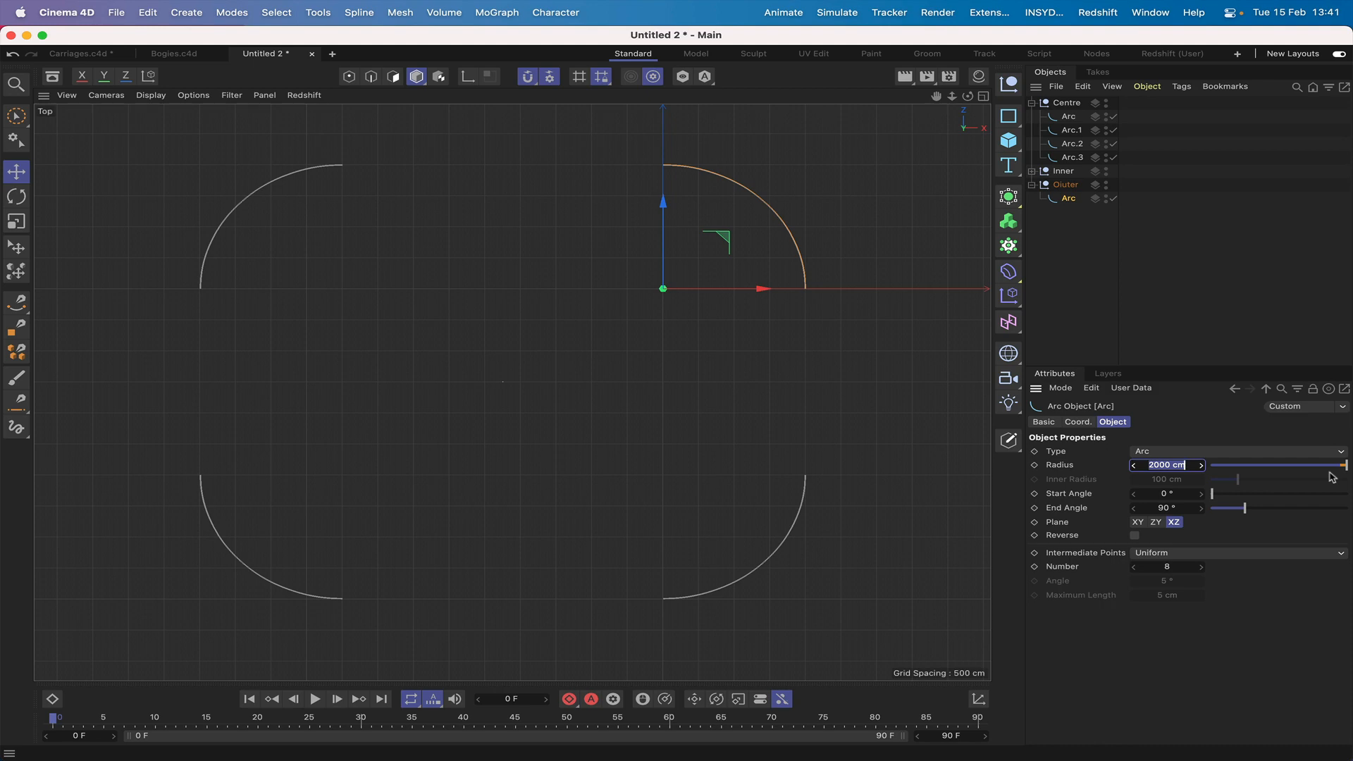
type("2010")
key("Return")
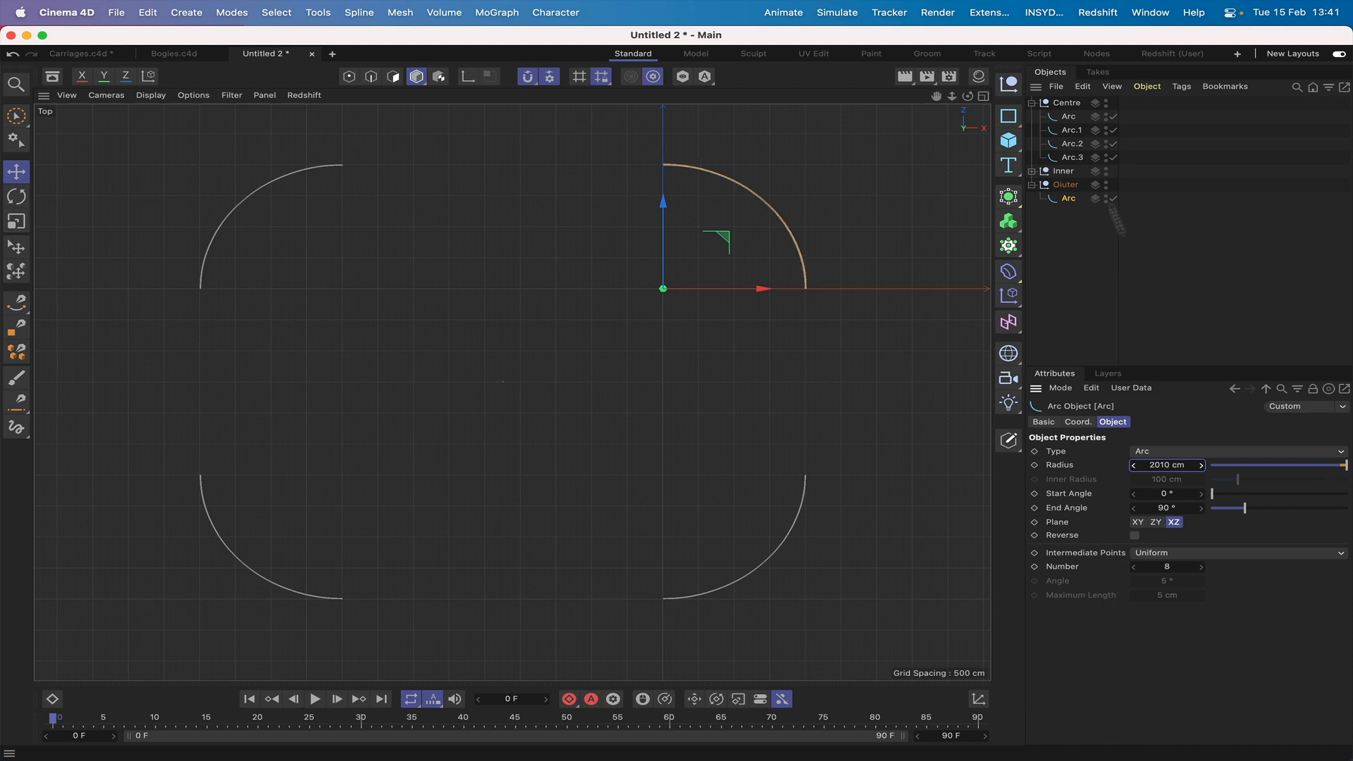
Step: Copy Arc.1 from the Centre group into Oiuter and set the copy's radius to 2010 cm
left_click(1072, 131)
left_click_drag(1071, 131, 1082, 210)
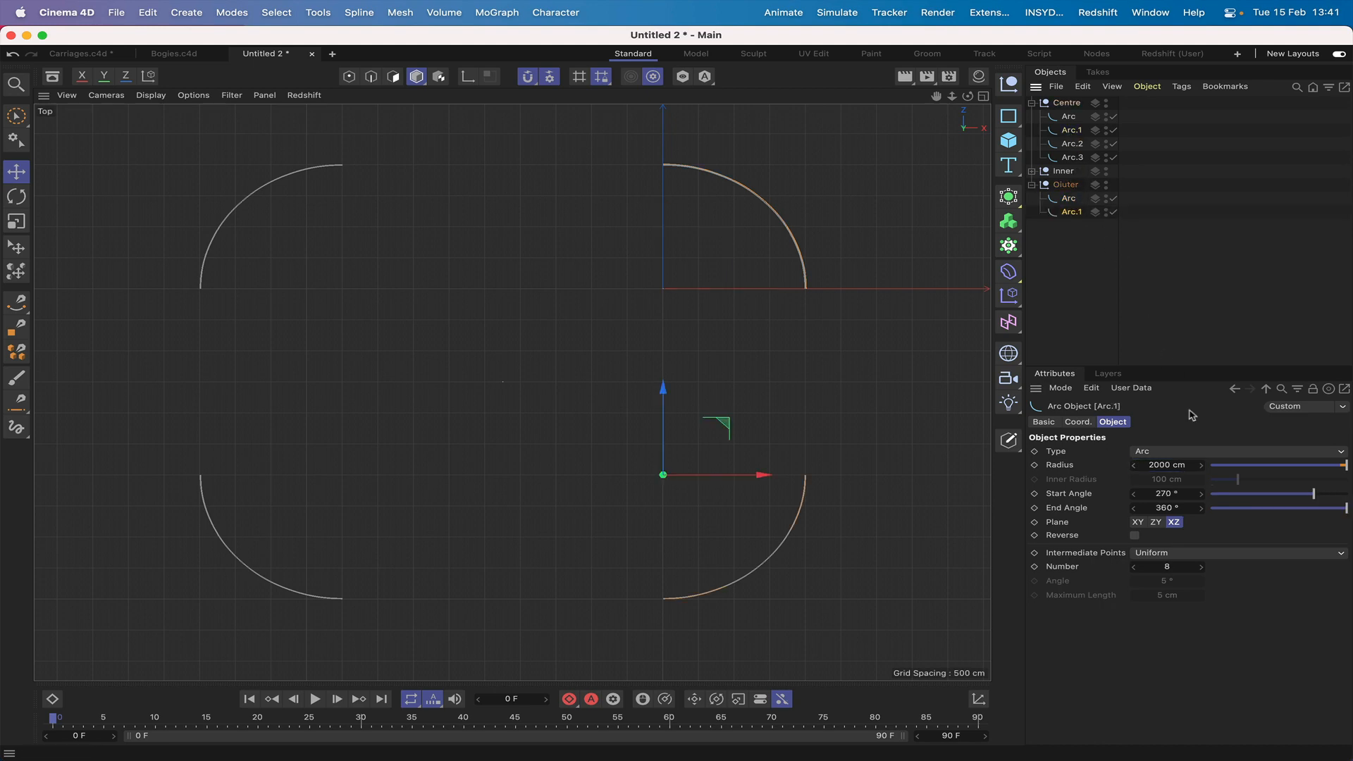
left_click(1168, 467)
type("2010")
key("Return")
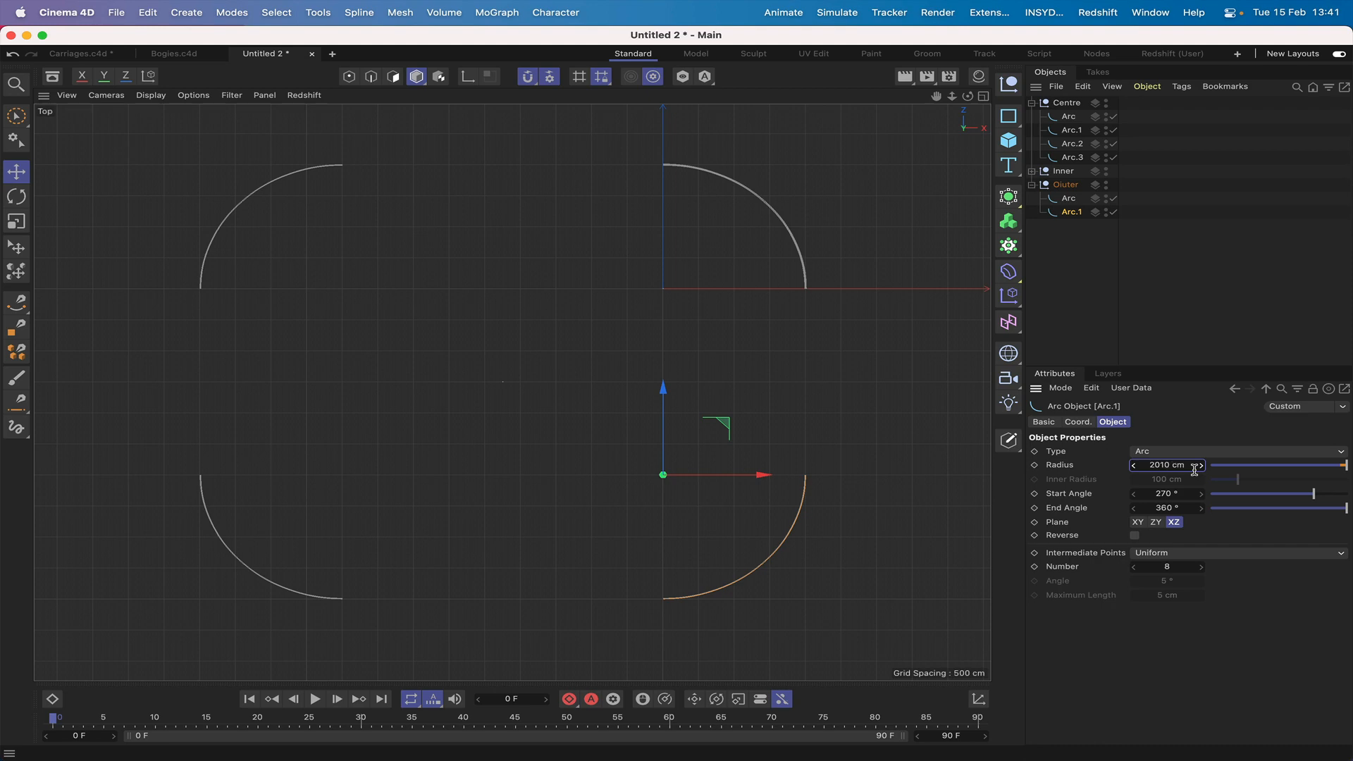
Step: Copy Arc.2 from the Centre group into Oiuter and set the copy's radius to 2010 cm
left_click(1073, 144)
left_click_drag(1073, 144, 1073, 220, "ctrl")
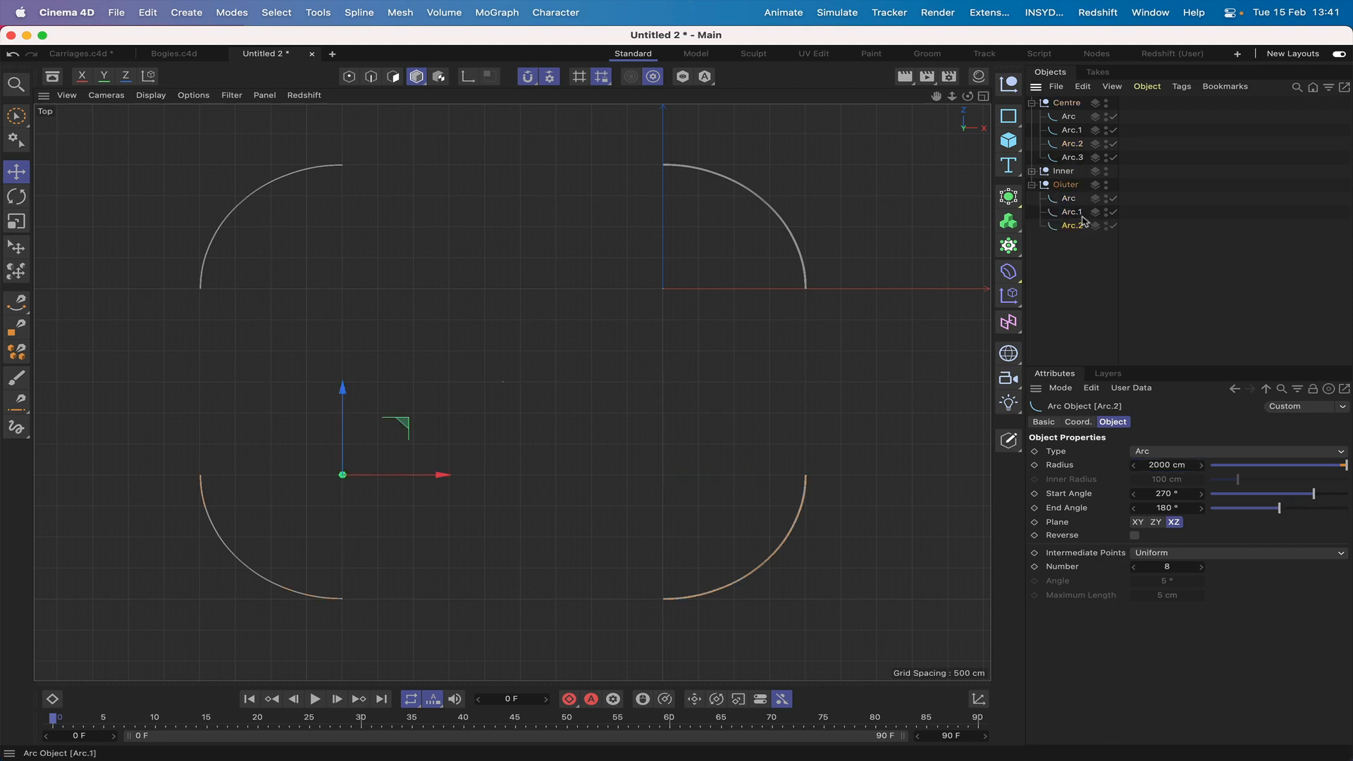
double_click(1160, 464)
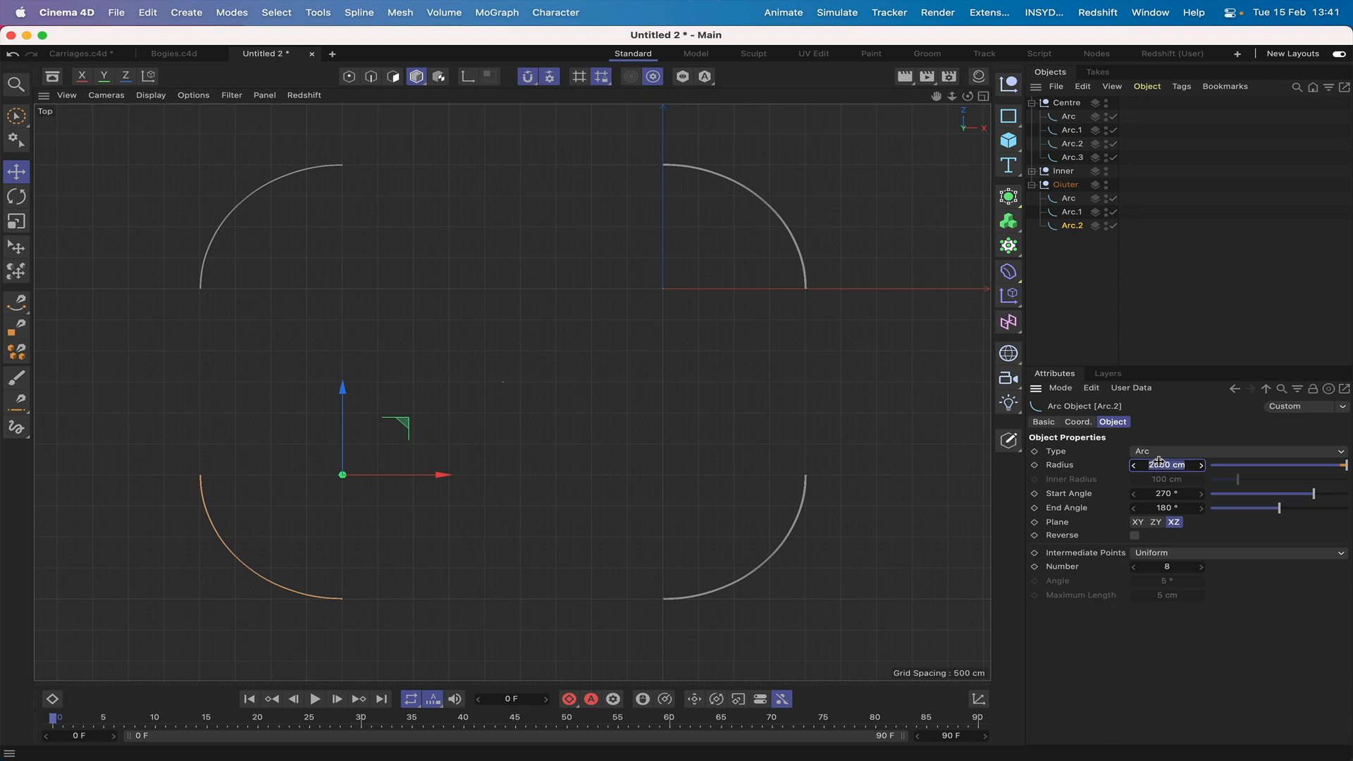
type("2010")
key("Return")
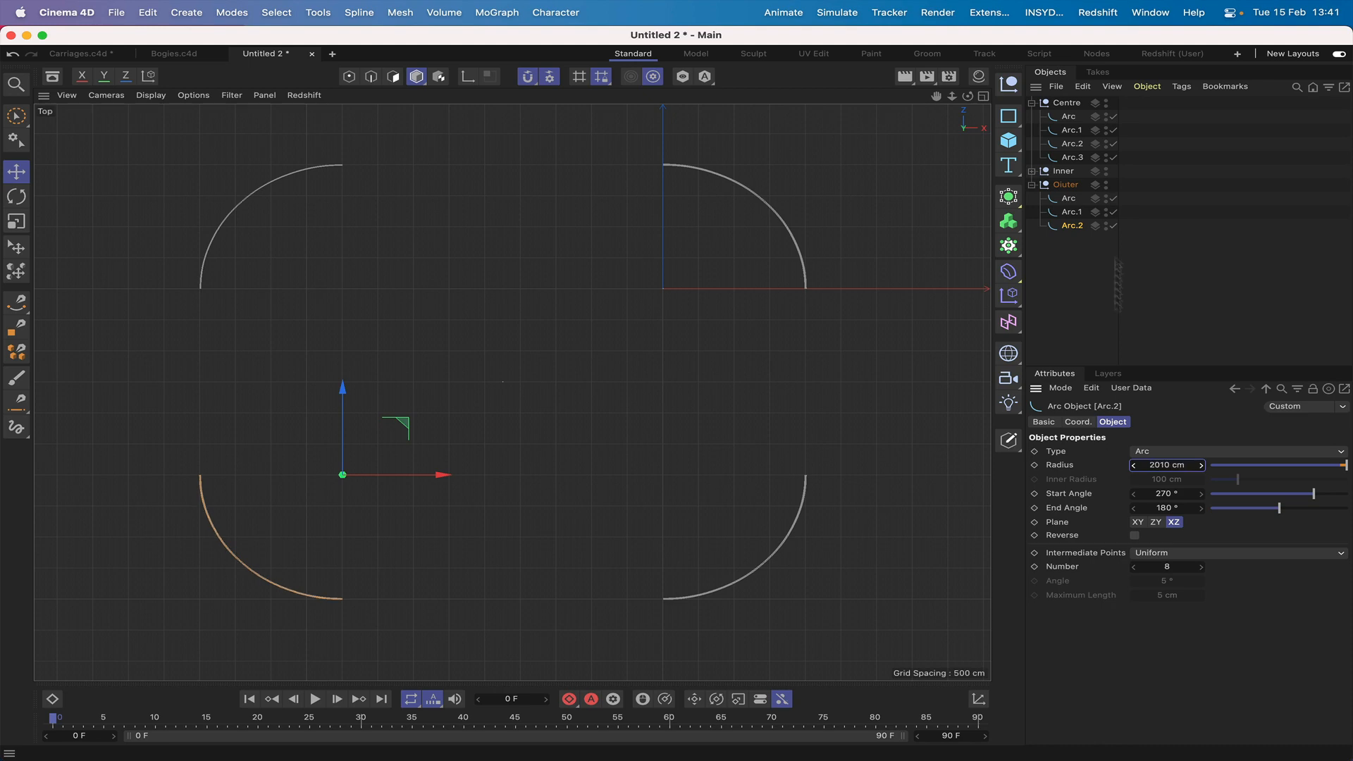
Step: Copy Arc.3 from the Centre group into Oiuter and set the copy's radius to 2010 cm
left_click(1072, 157)
left_click_drag(1076, 155, 1071, 224, "ctrl")
left_click(1071, 240)
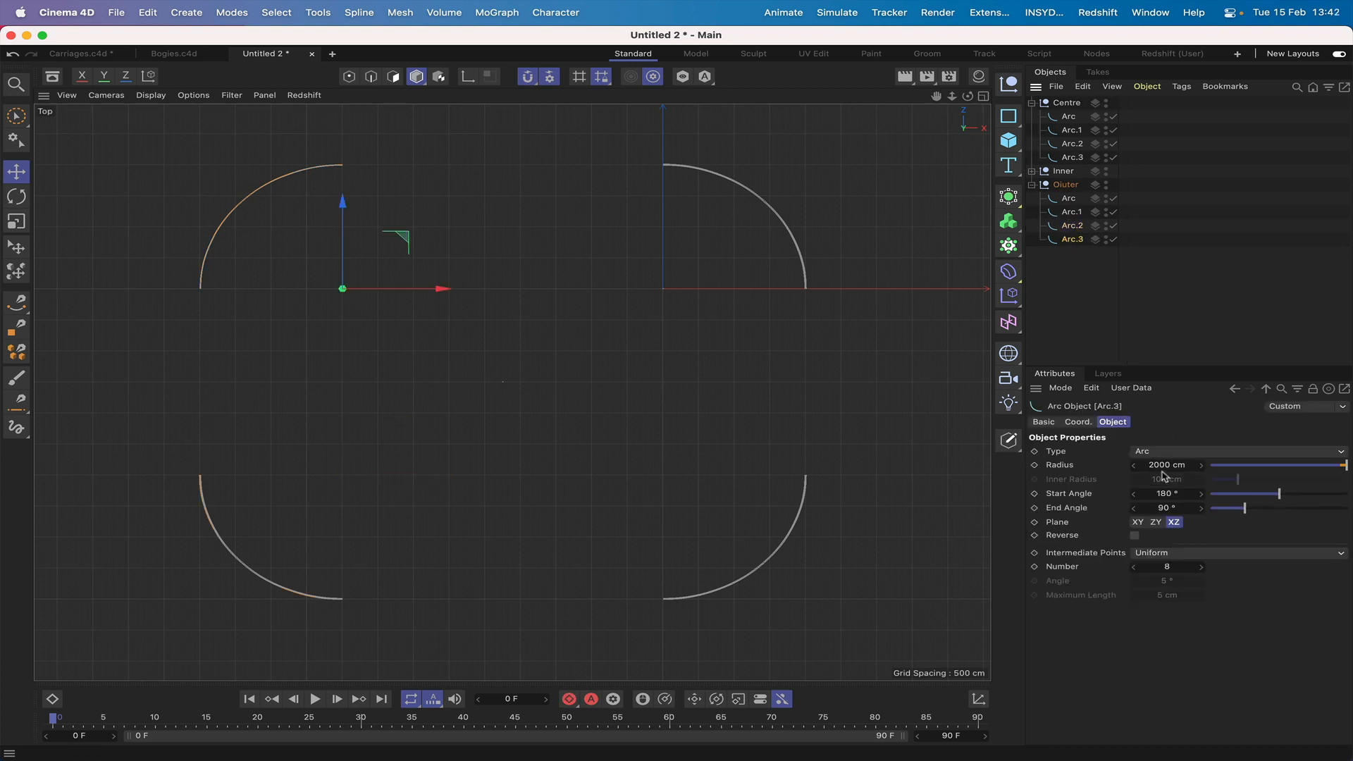
double_click(1160, 466)
type("2010")
key("Return")
Step: Examine the spacing of the three concentric arcs at the loop's upper-right corner up close, then return to the whole layout
left_click_drag(936, 96, 754, 190)
right_click_drag(936, 96, 1036, 97)
left_click_drag(936, 96, 838, 244)
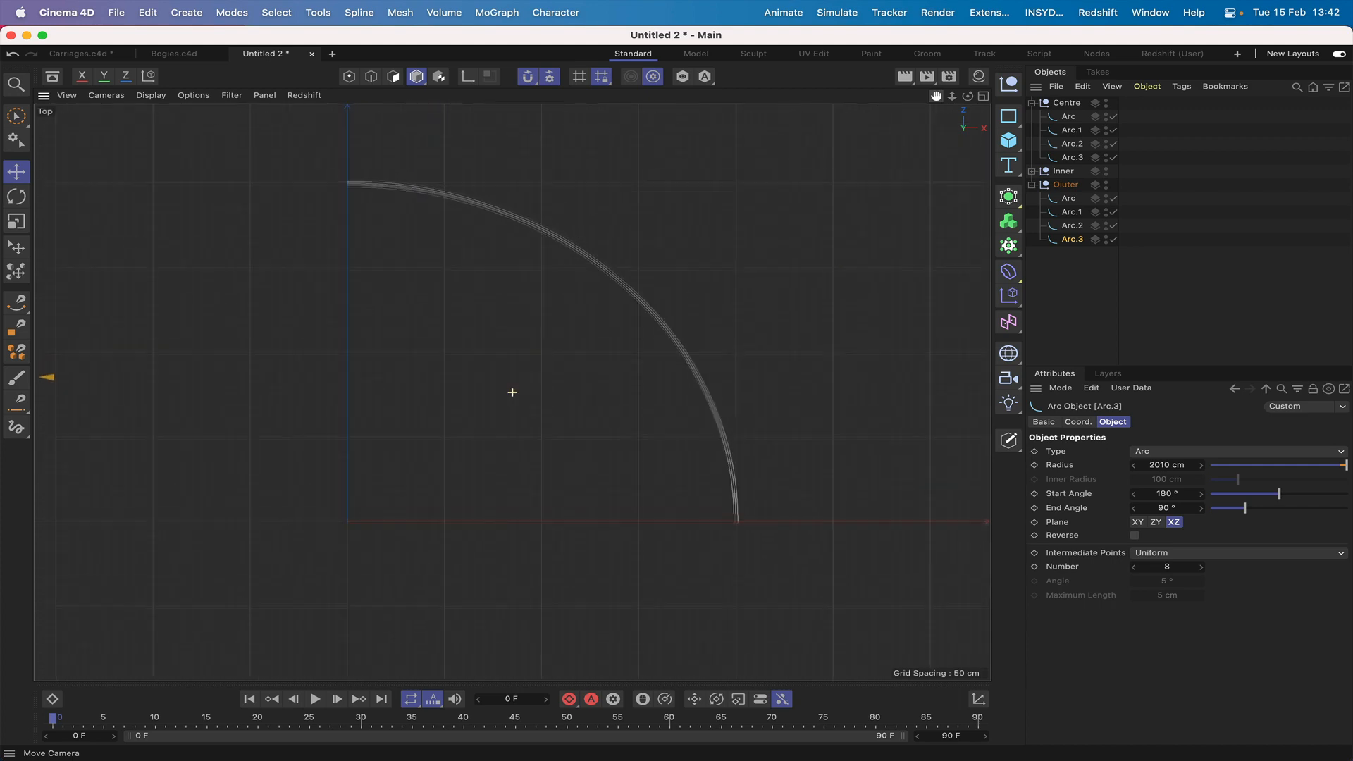
left_click_drag(512, 392, 665, 167)
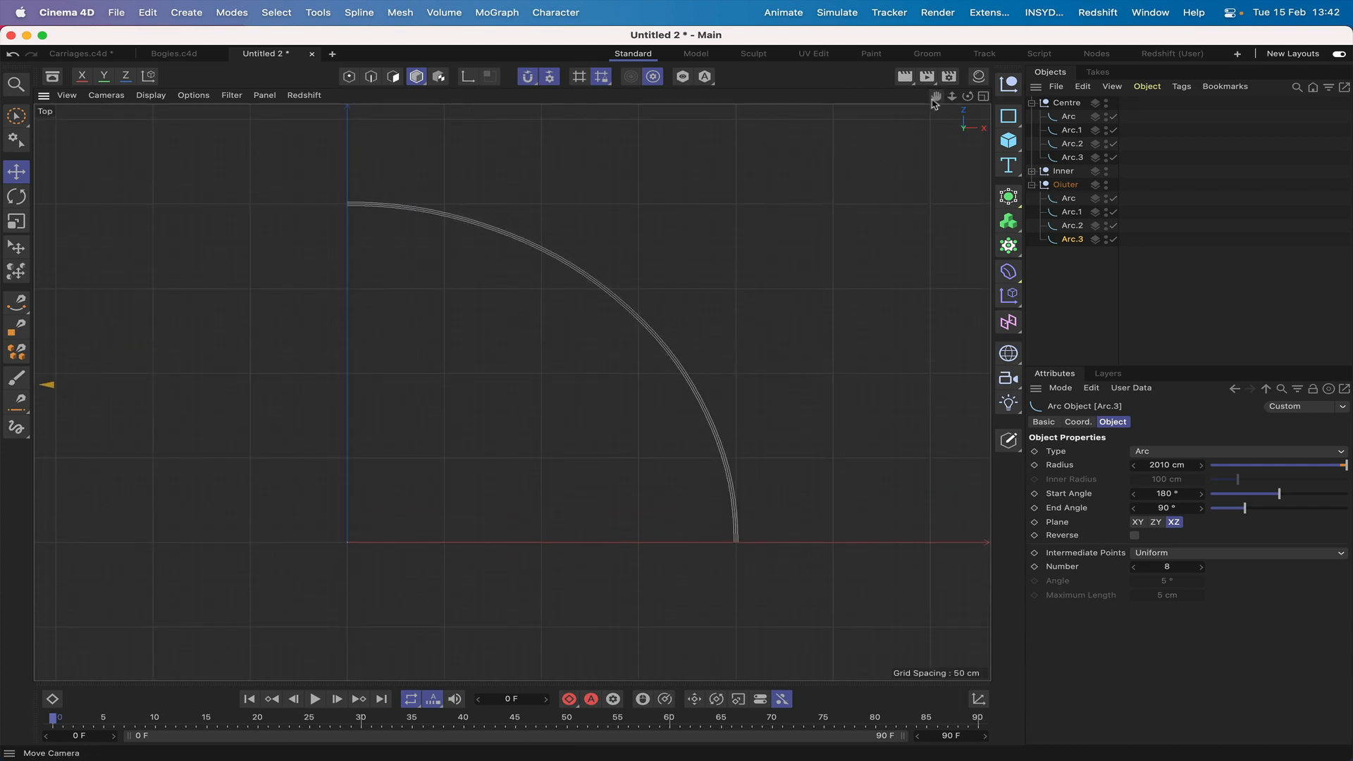
right_click_drag(934, 98, 1011, 98)
left_click_drag(936, 97, 878, 162)
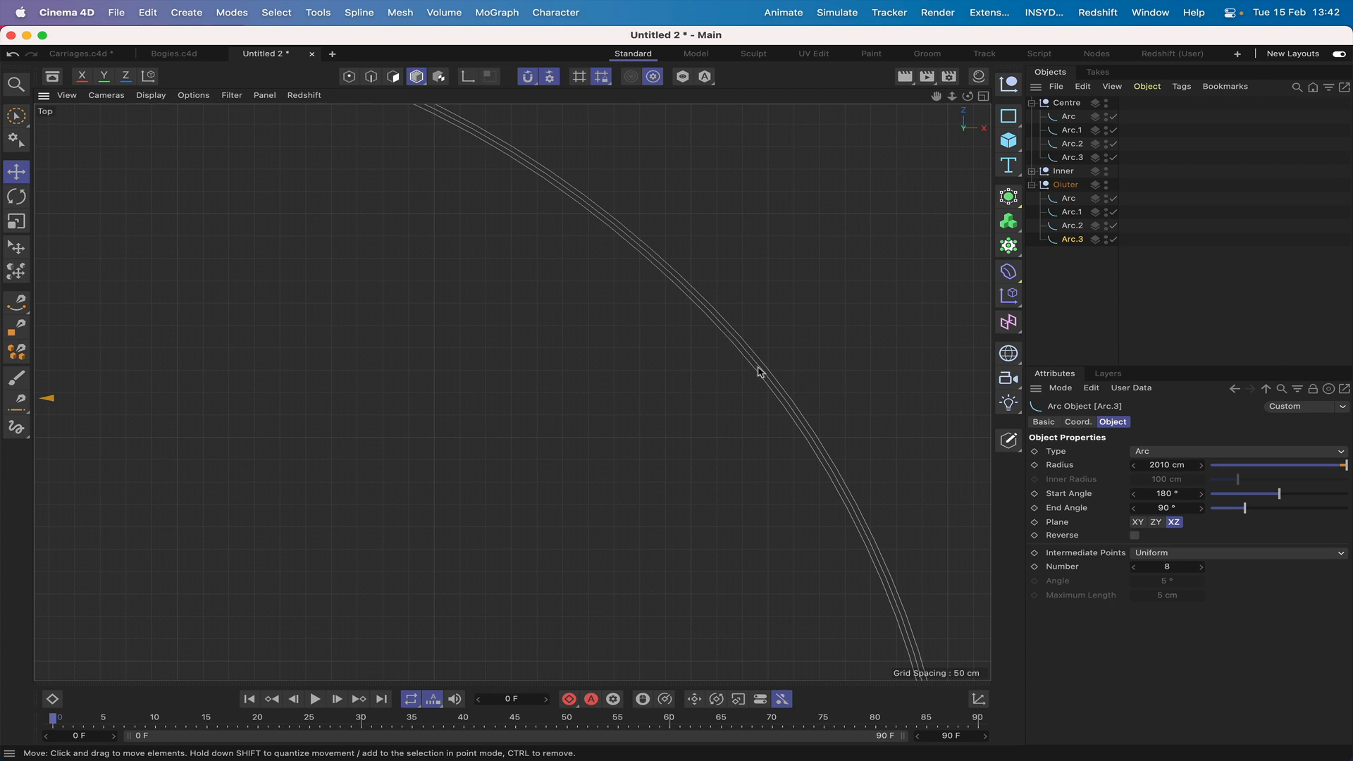
scroll(757, 364, "down", 3)
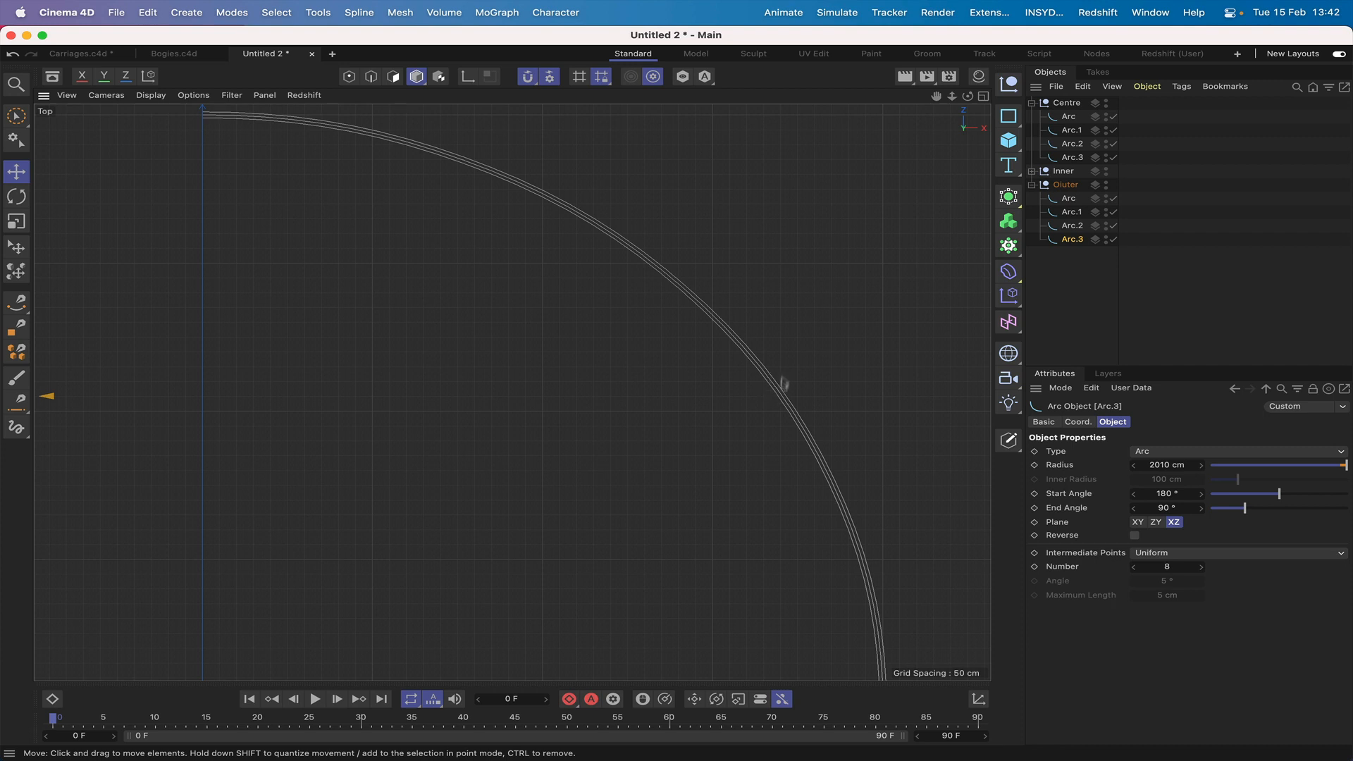
scroll(512, 391, "down", 5)
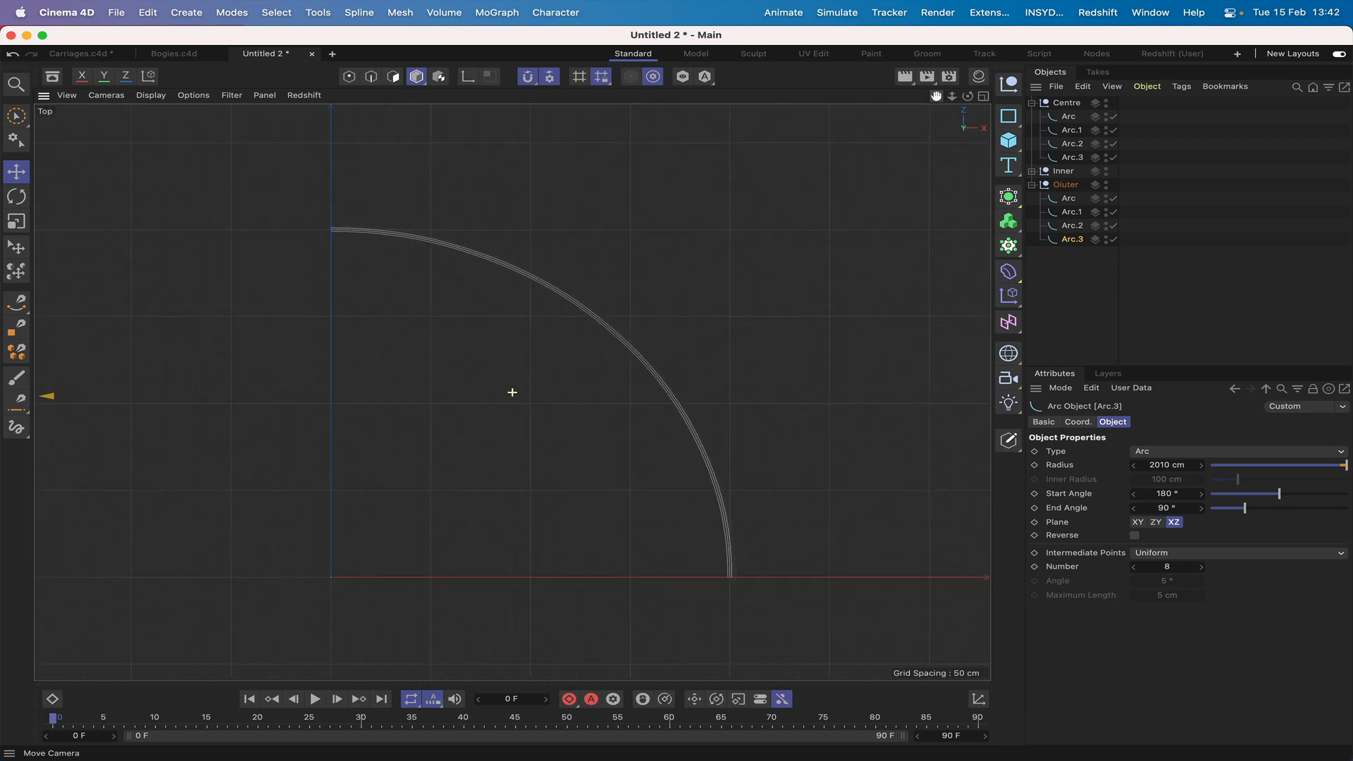
left_click_drag(936, 96, 1005, 37)
right_click_drag(936, 95, 837, 96)
left_click_drag(936, 96, 1083, 2)
scroll(513, 392, "up", 3)
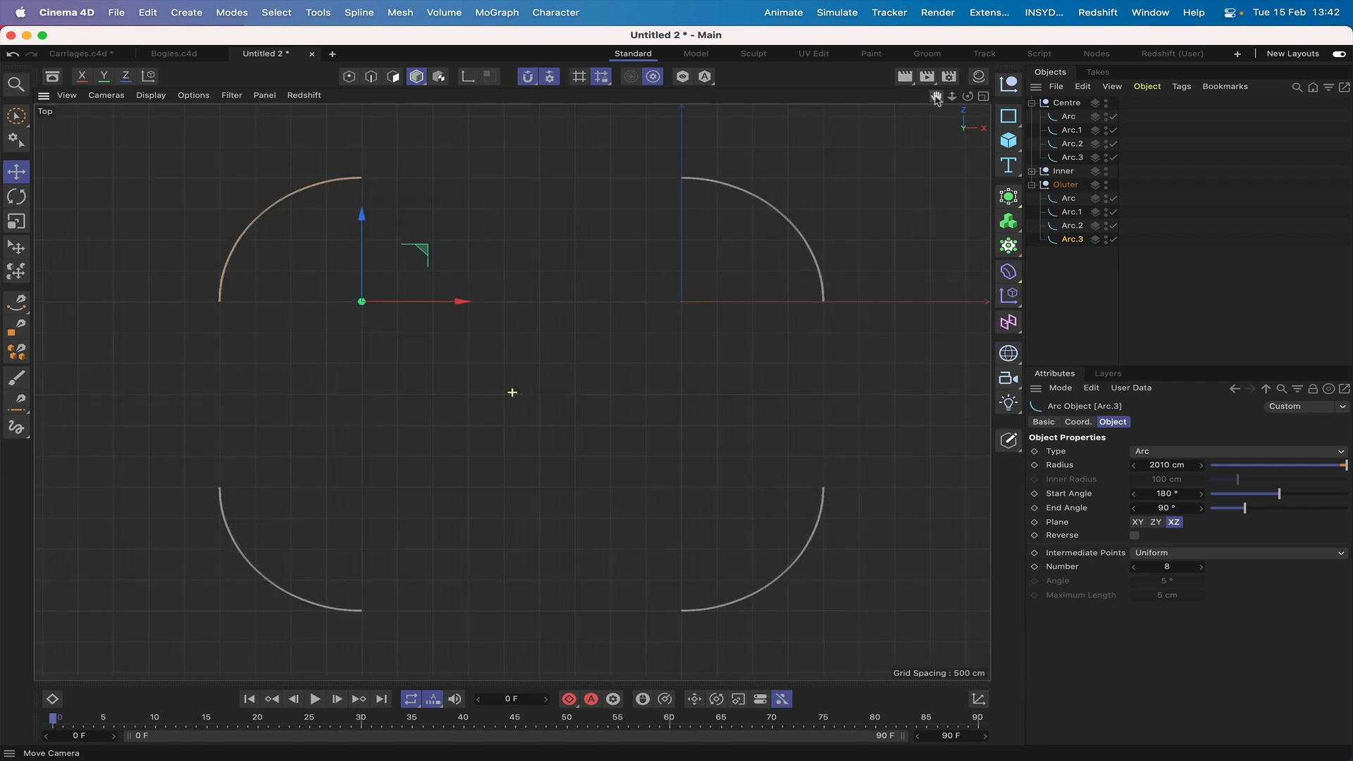
Step: Collapse the Oiuter and Centre groups and merge Centre's arcs into a single spline with Connect Objects + Delete
left_click(1031, 185)
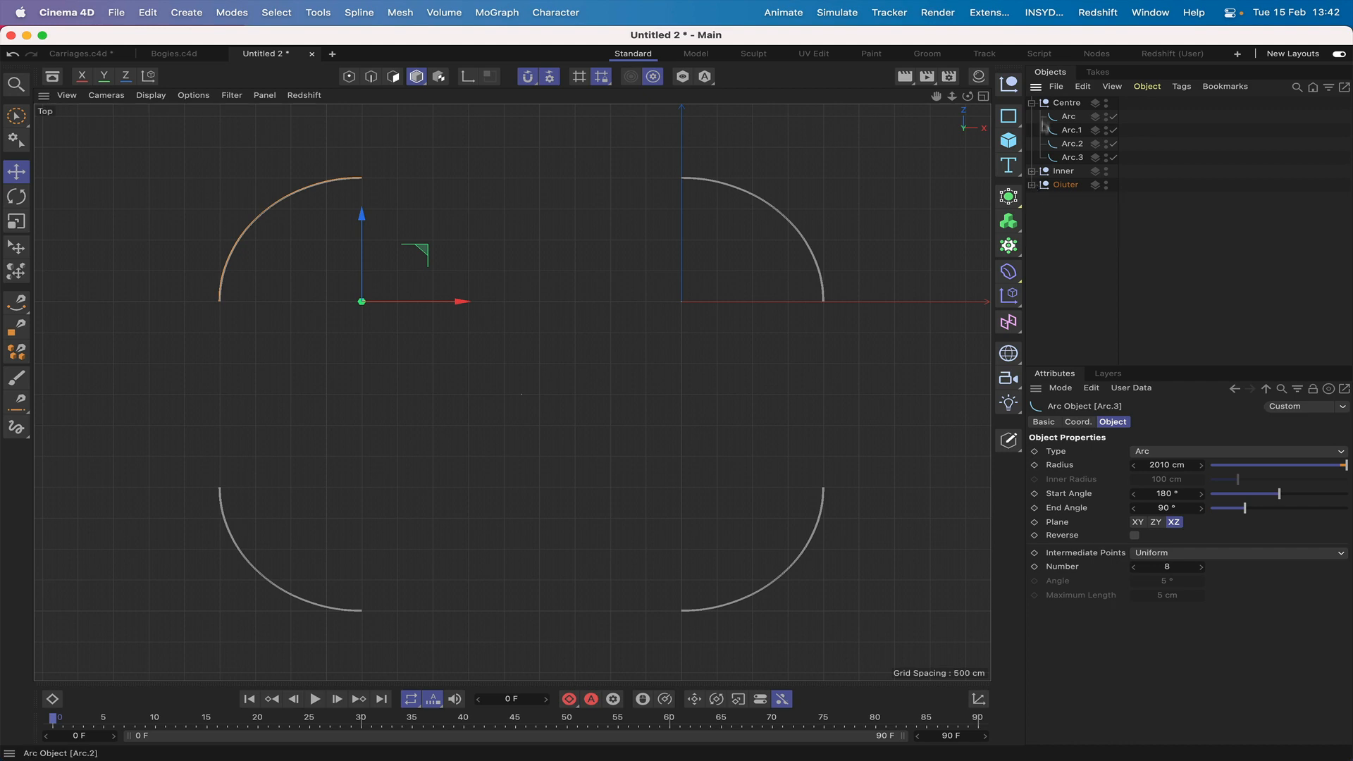
left_click(1032, 103)
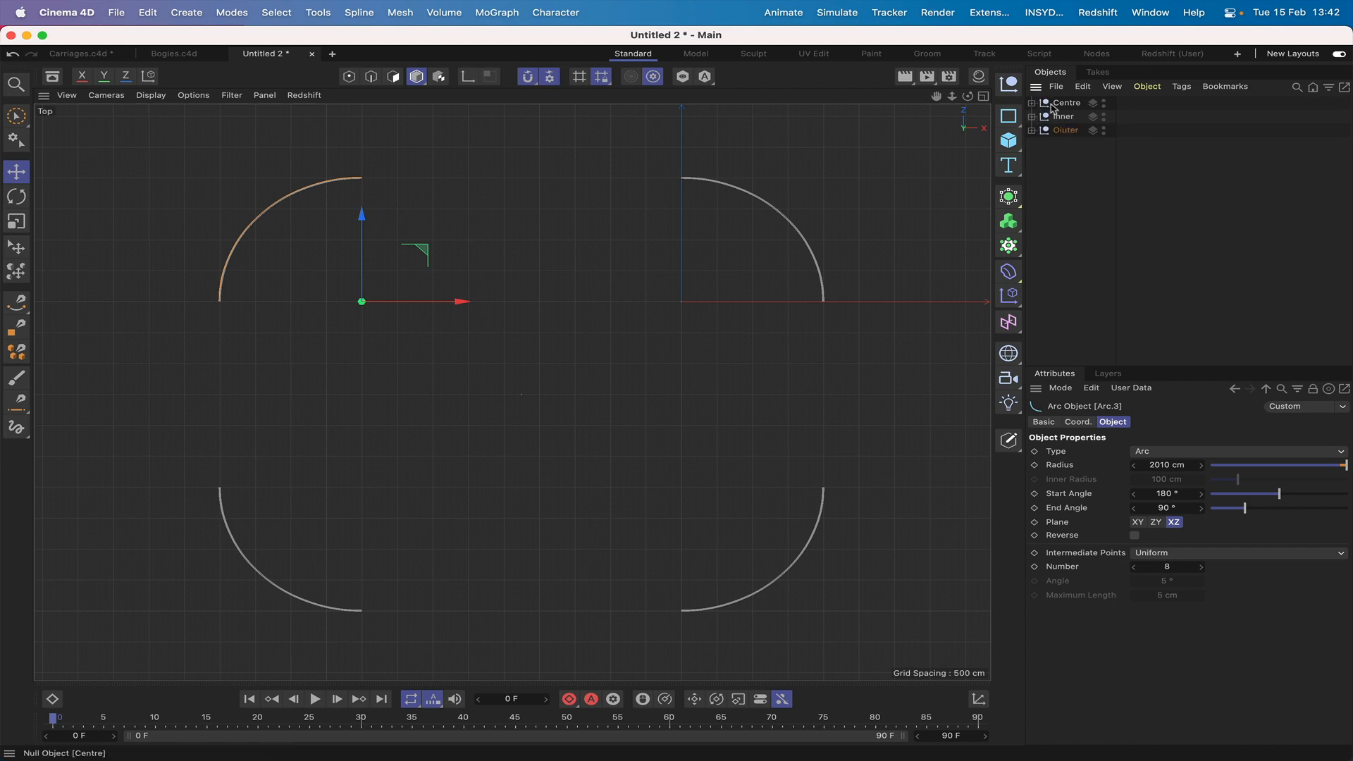
left_click(1063, 103)
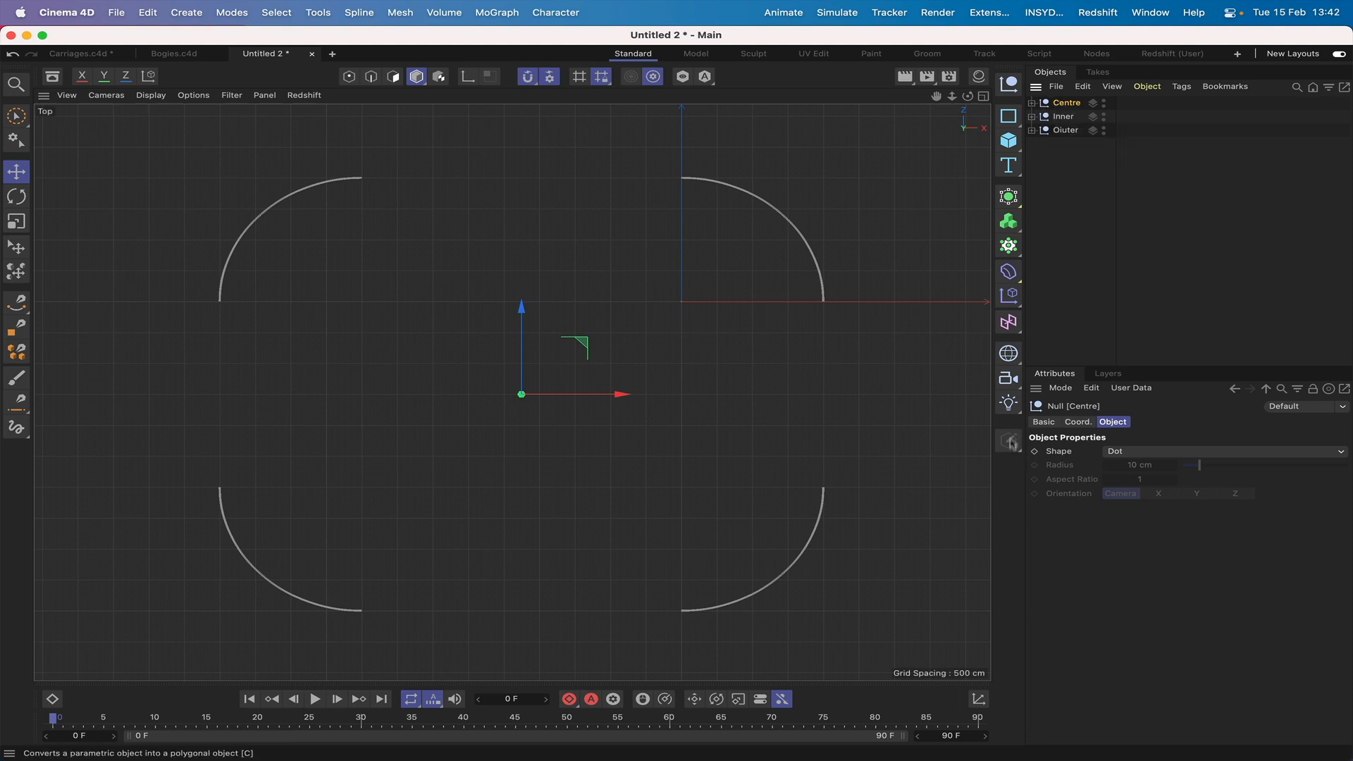
left_click(1011, 443)
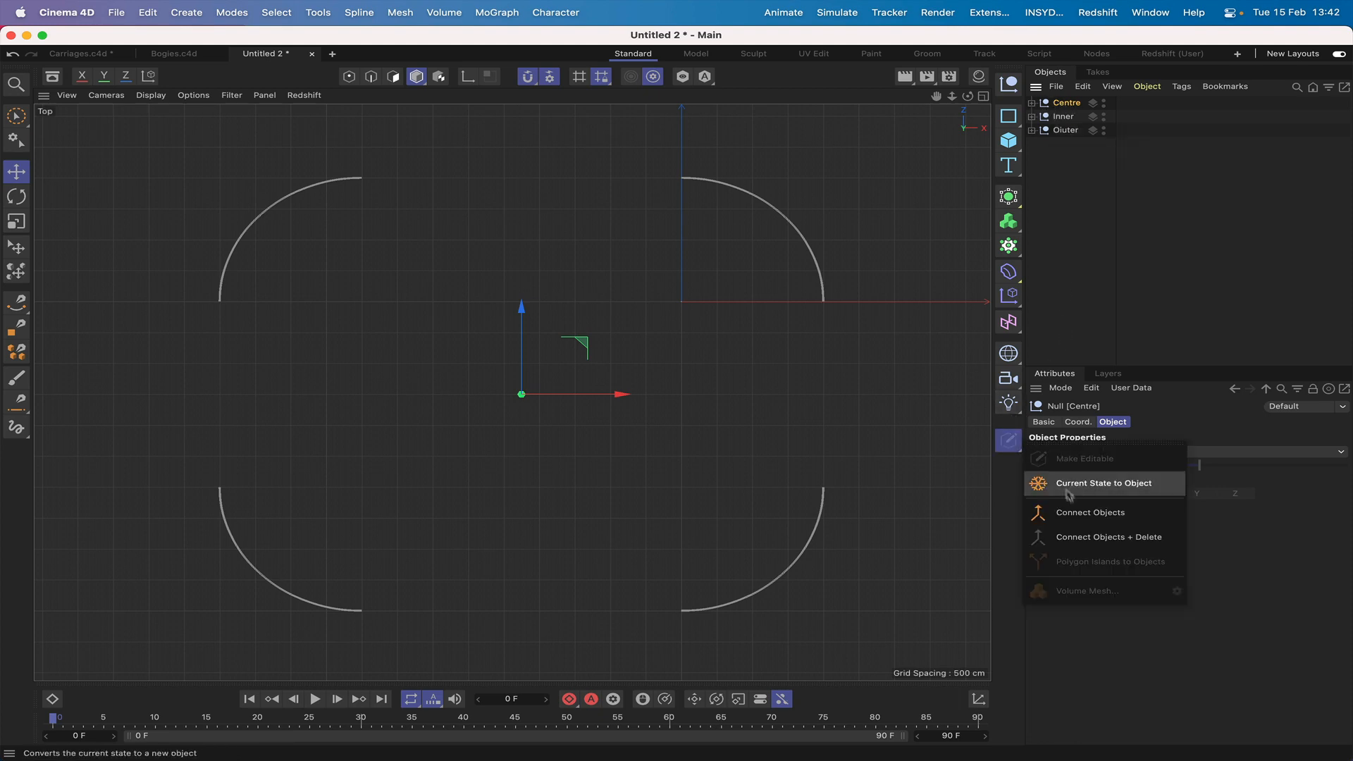
left_click(1069, 541)
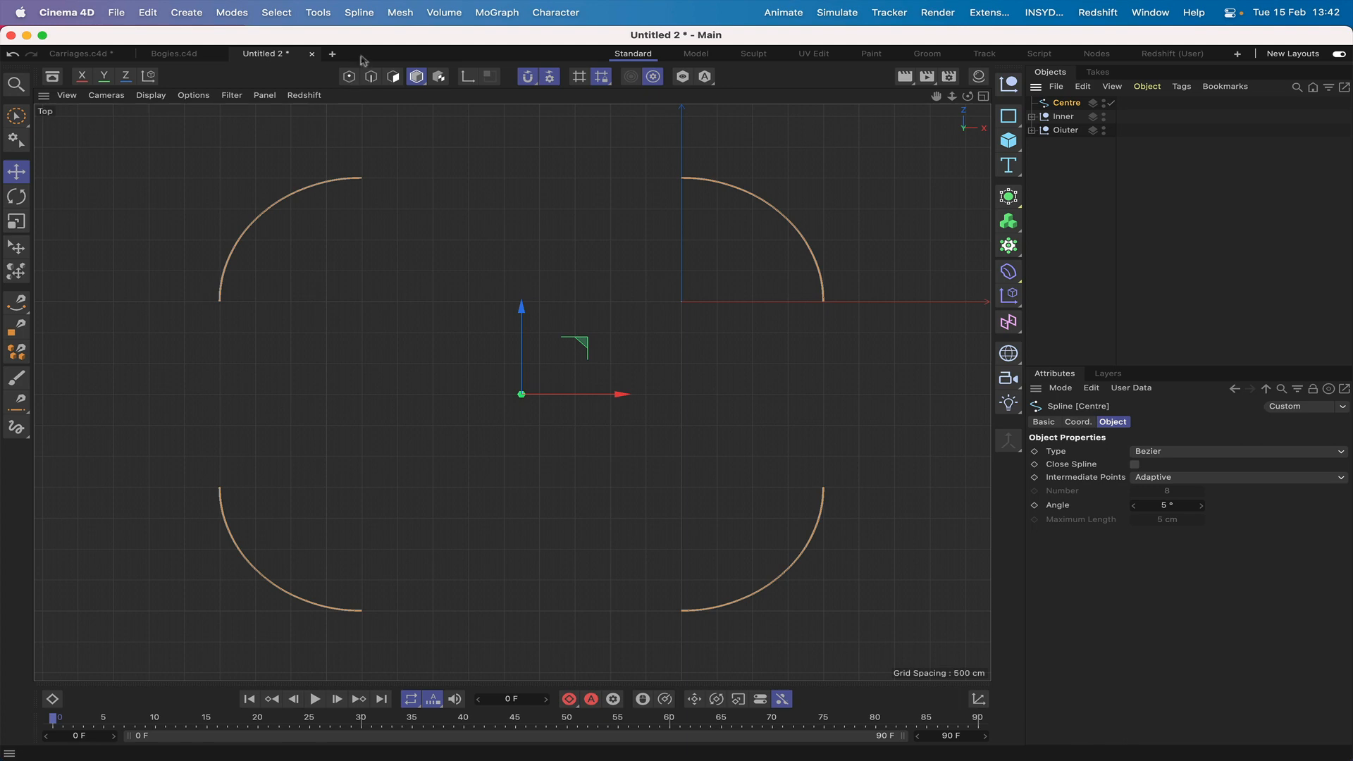
Step: Connect the four arcs of the Centre spline end to end with straight segments using the Spline Pen in point mode
left_click(359, 12)
left_click(376, 51)
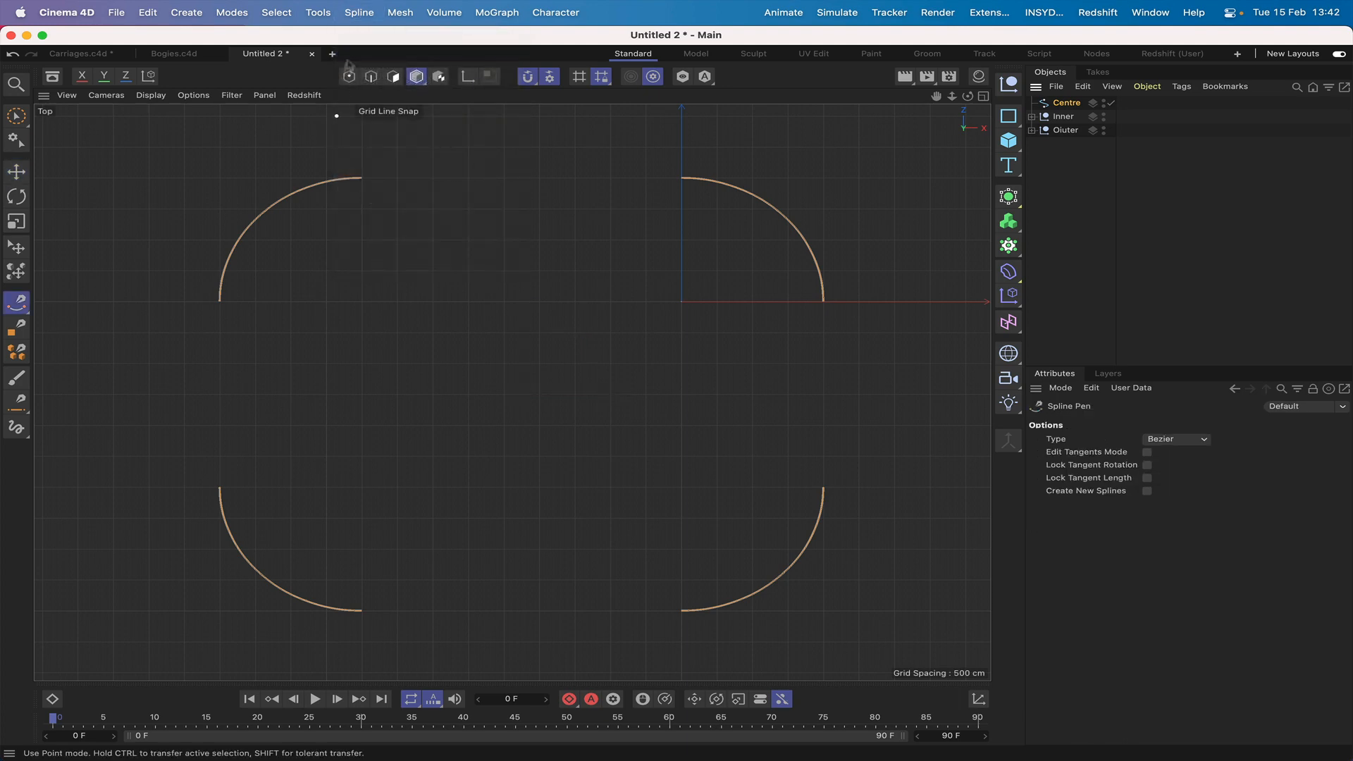
left_click(349, 76)
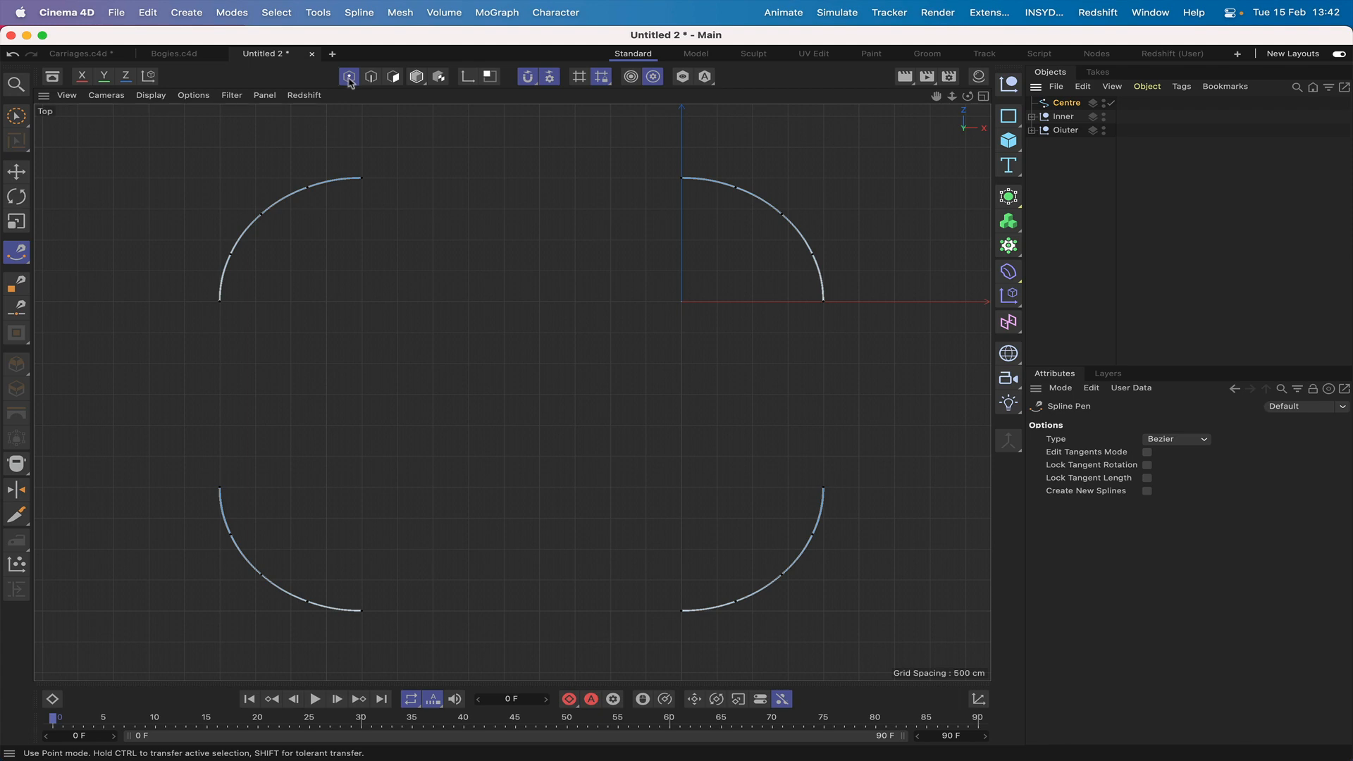
left_click(362, 178)
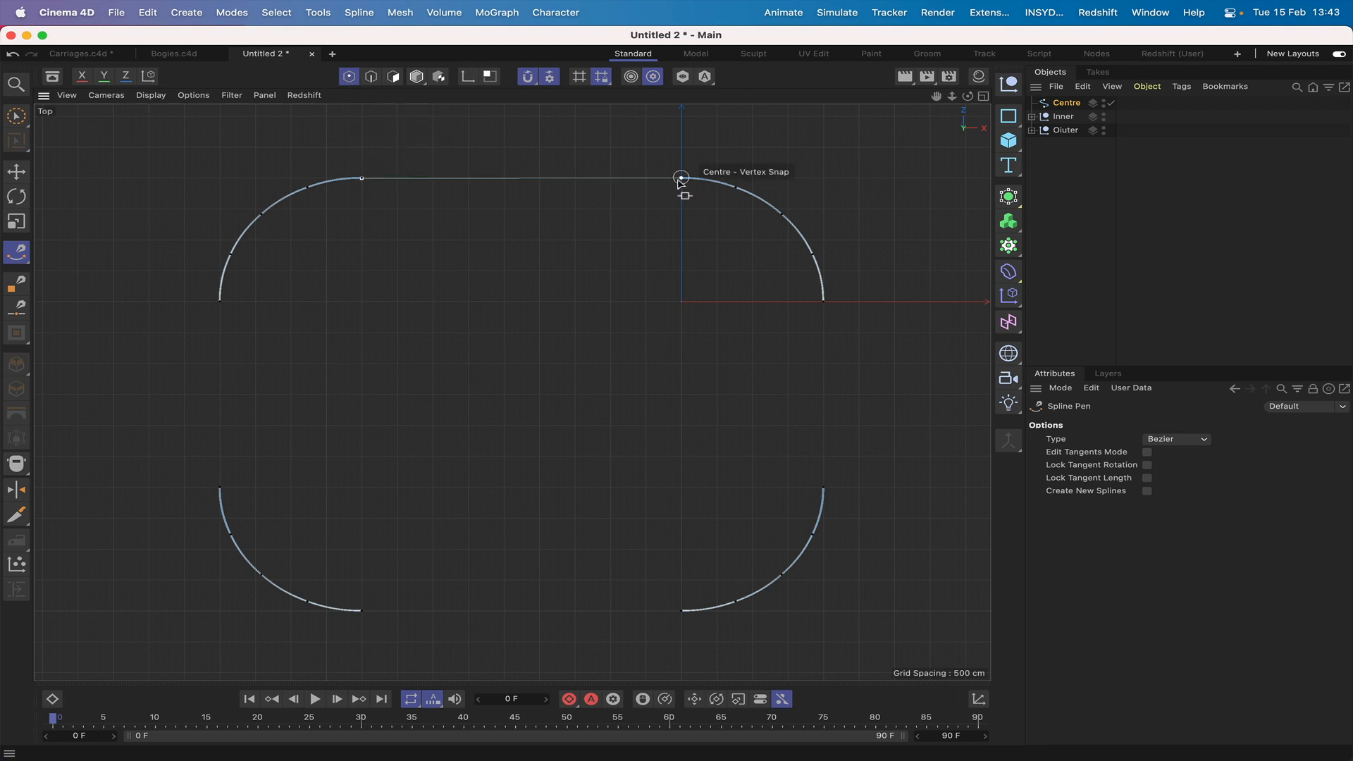
left_click(681, 177)
left_click(823, 302)
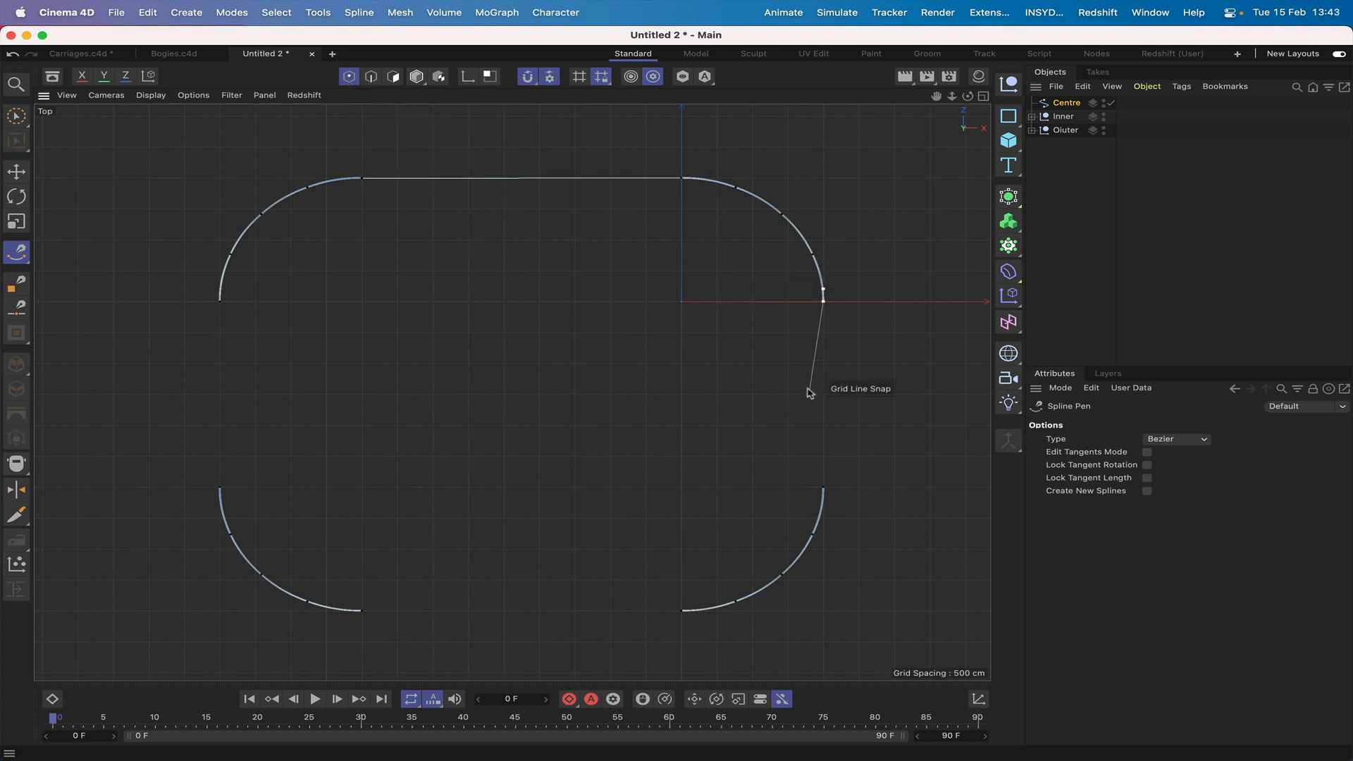
left_click(822, 486)
left_click(681, 611)
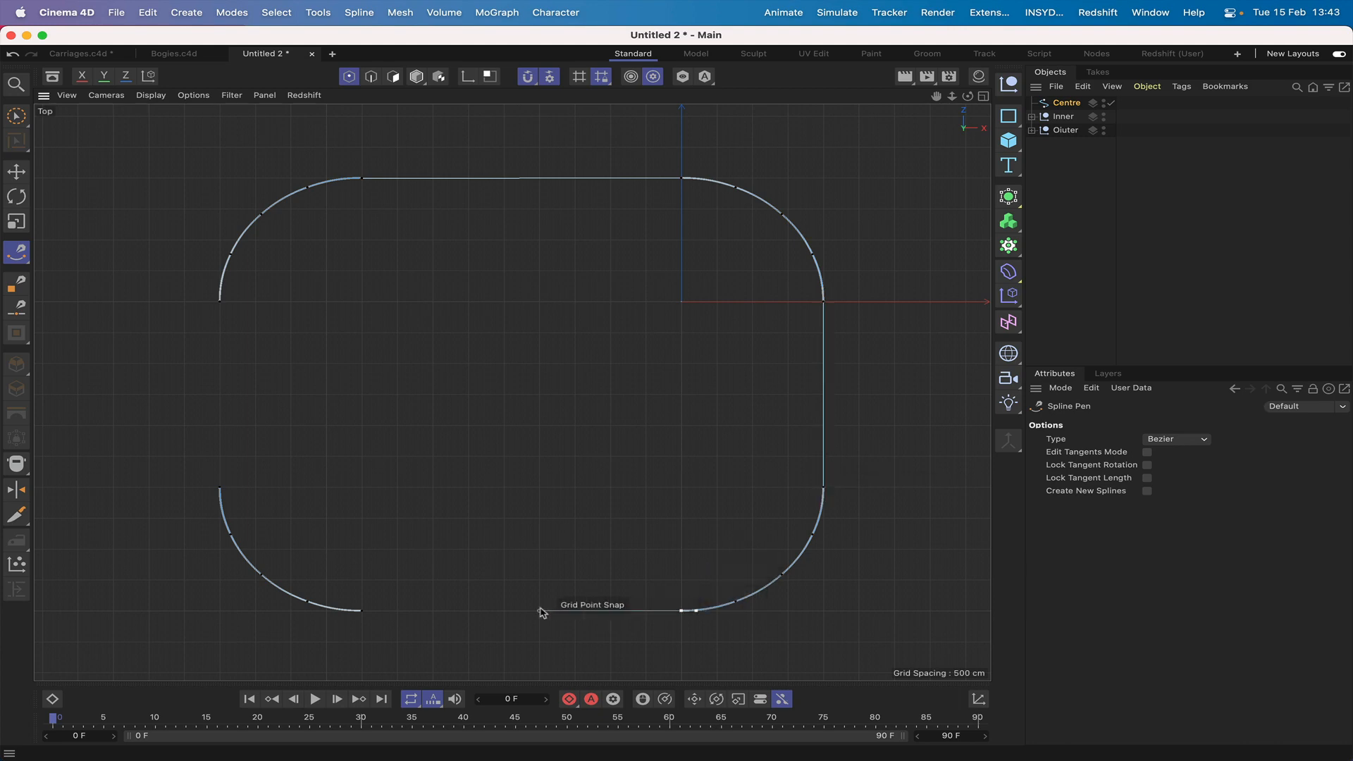
left_click(363, 614)
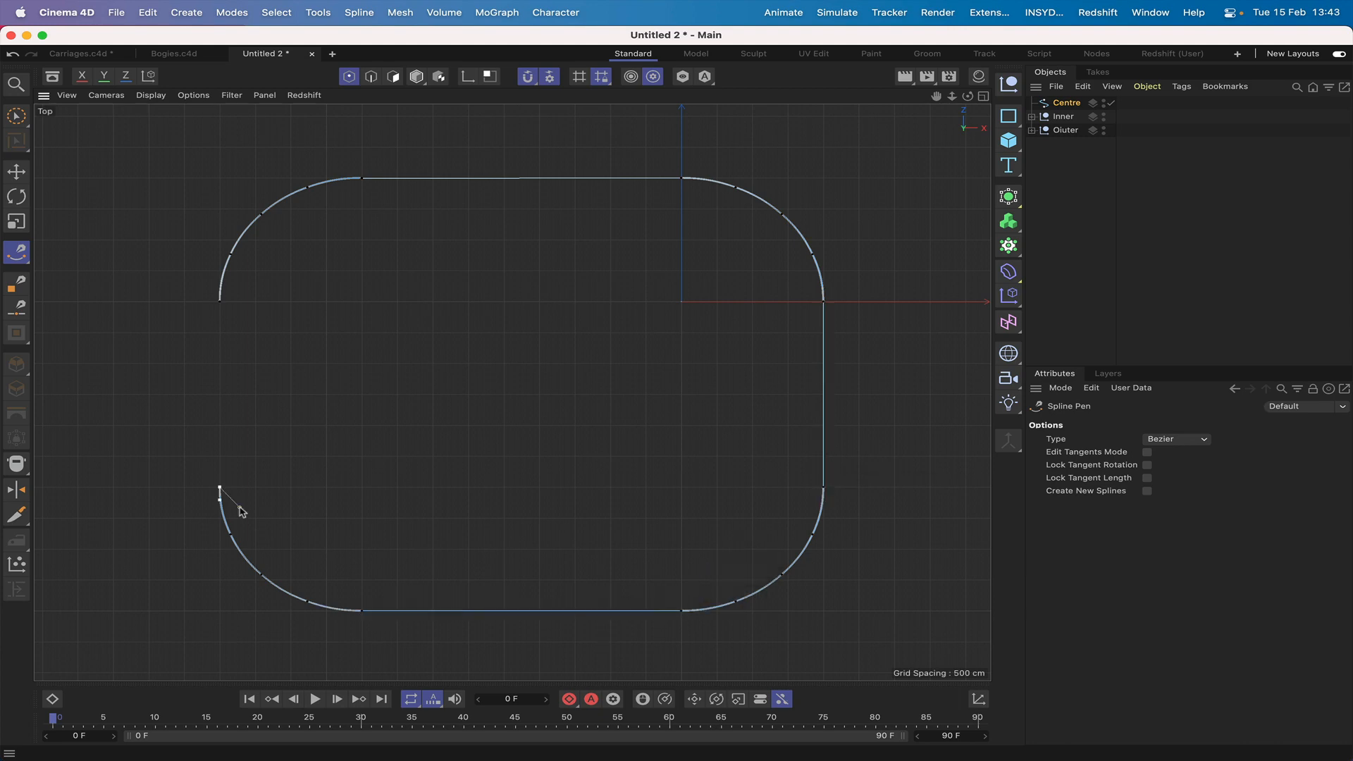
left_click(221, 303)
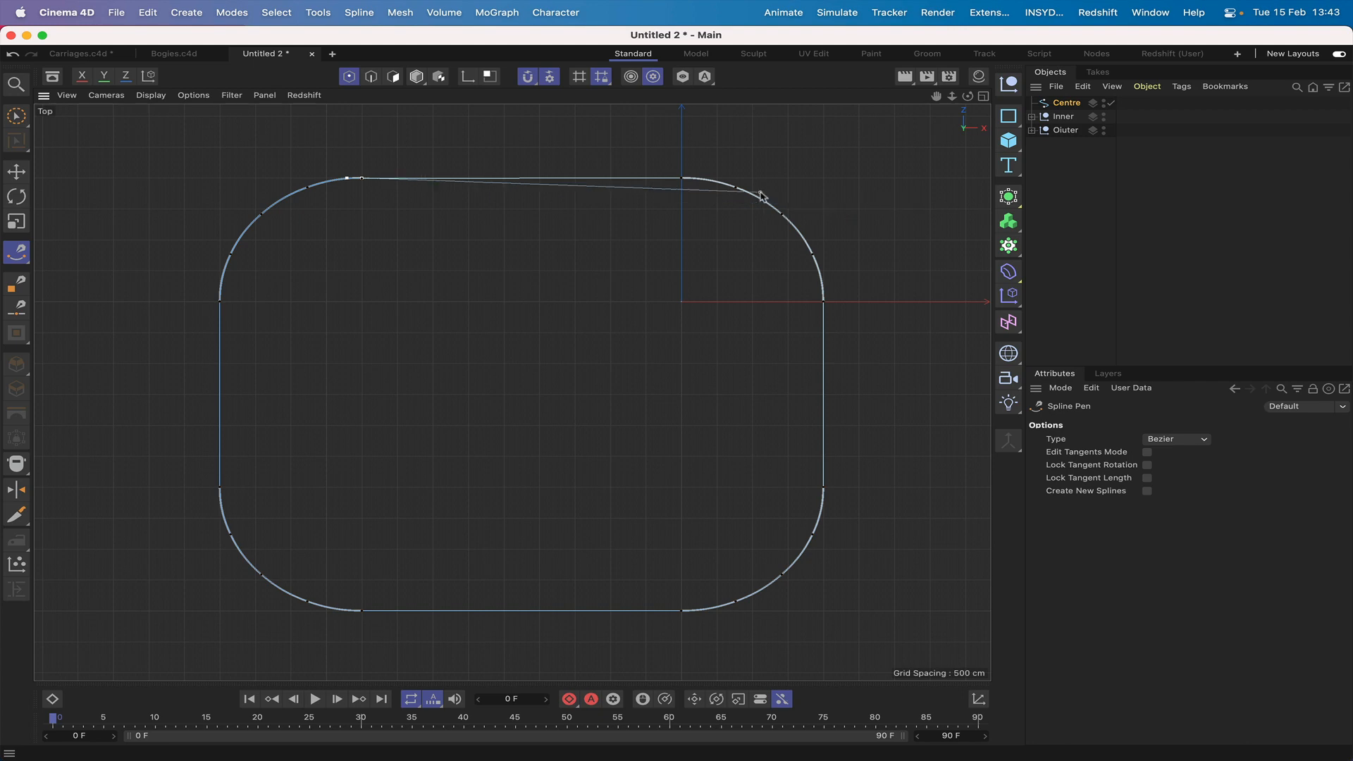
Step: Merge the Inner group and the Oiuter group each into a single spline with Connect Objects + Delete
left_click(1065, 118)
left_click(1012, 447)
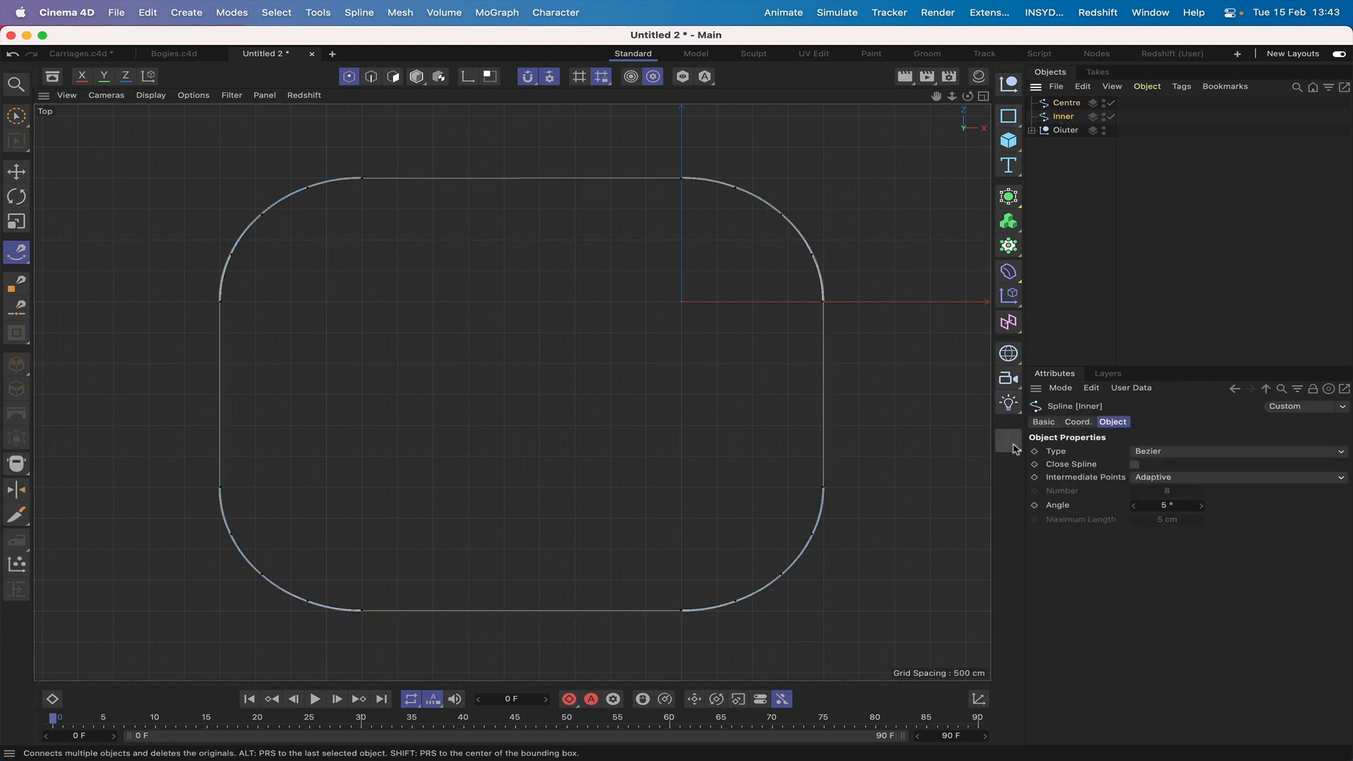
left_click(1065, 130)
left_click(1007, 440)
Step: Connect the Inner spline's four arcs with straight segments using the Spline Pen
left_click(1064, 117)
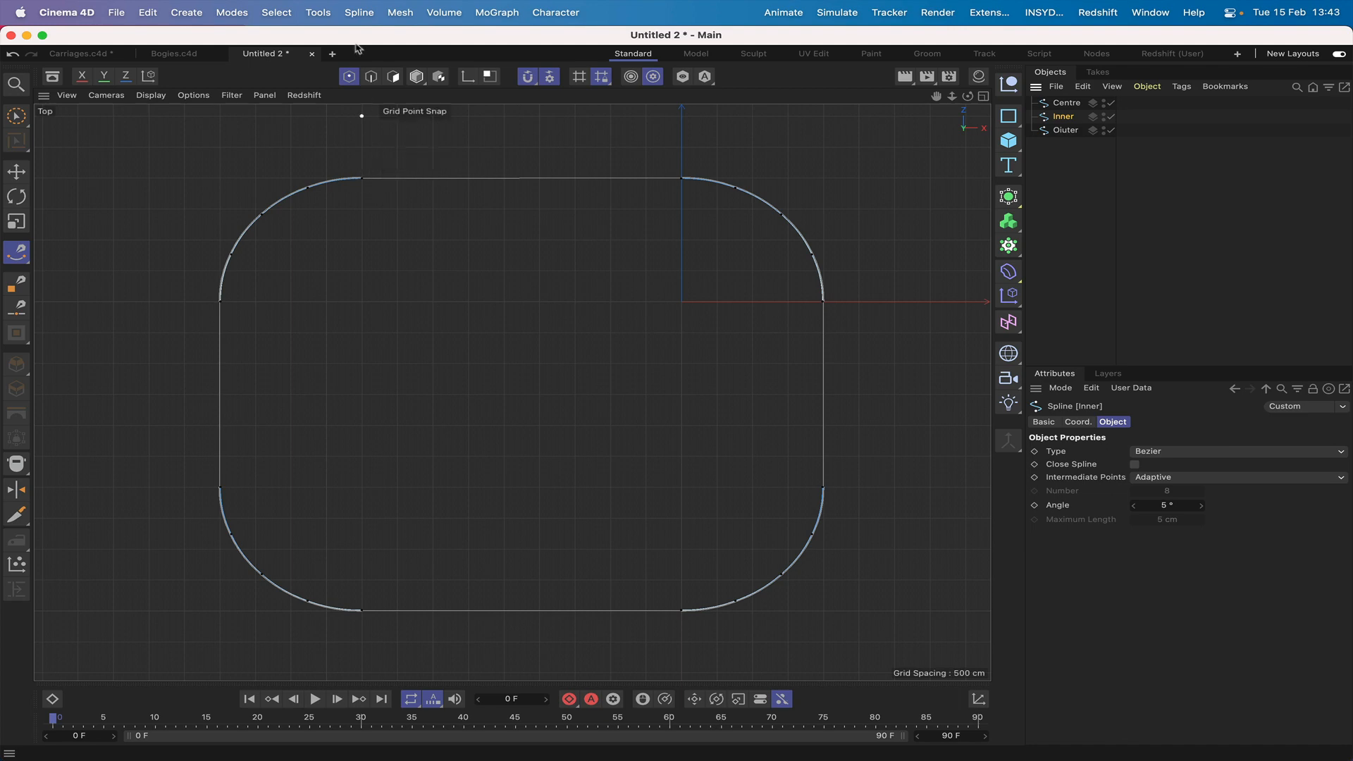
left_click(368, 11)
left_click(381, 51)
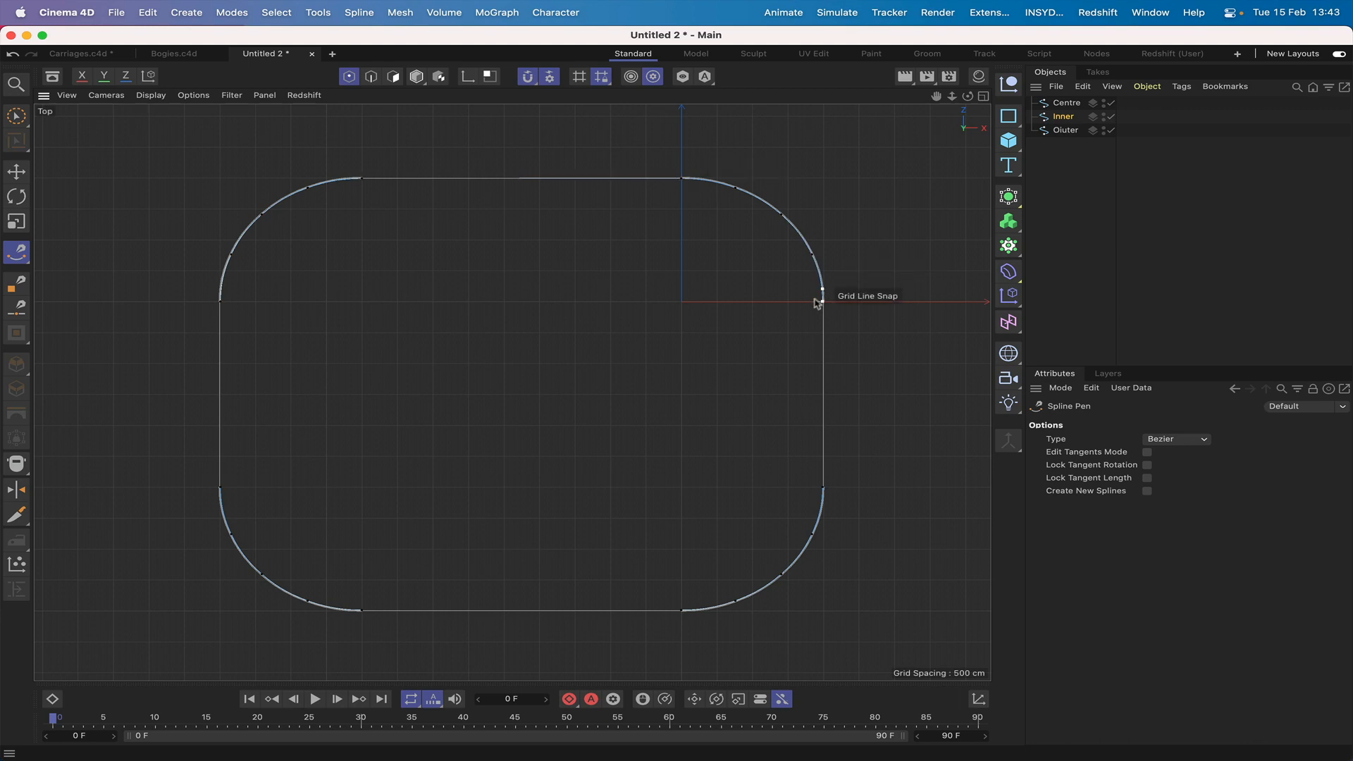
left_click(683, 610)
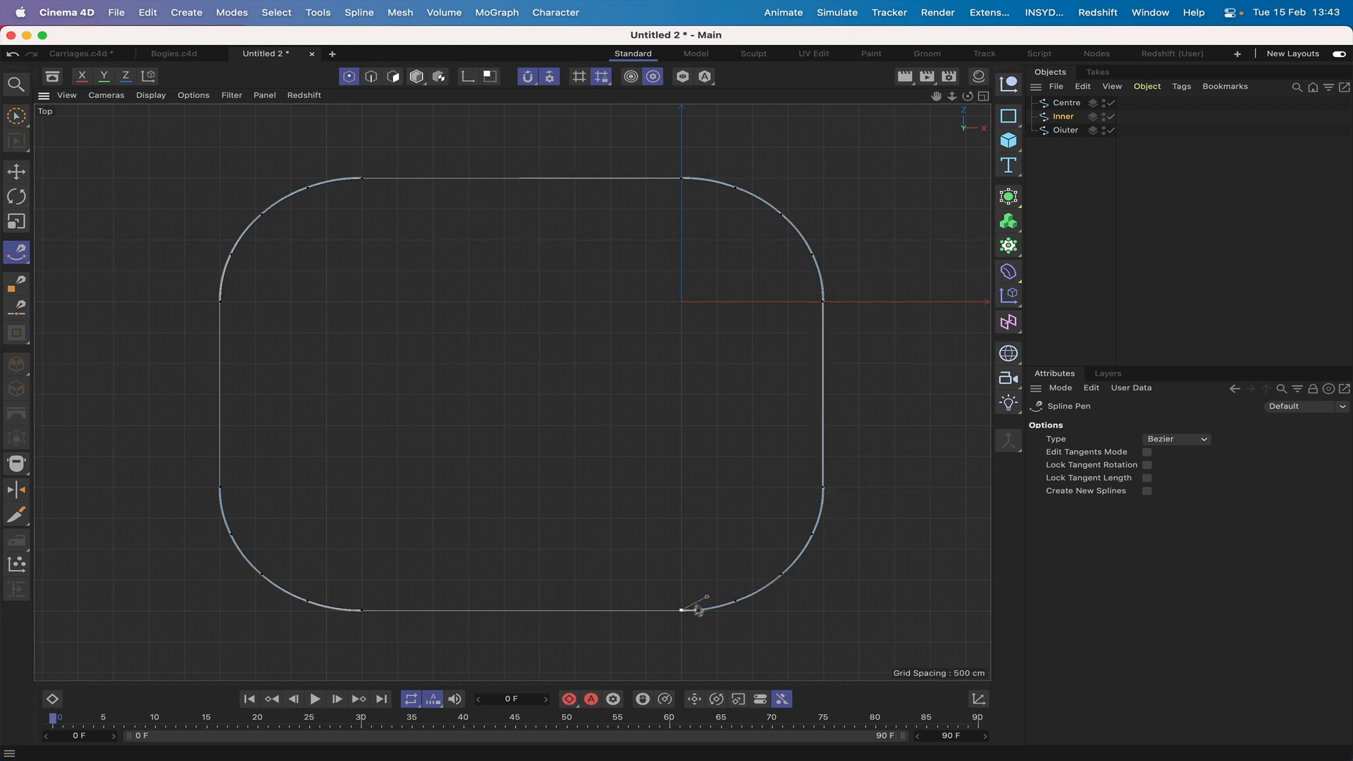
left_click(363, 611)
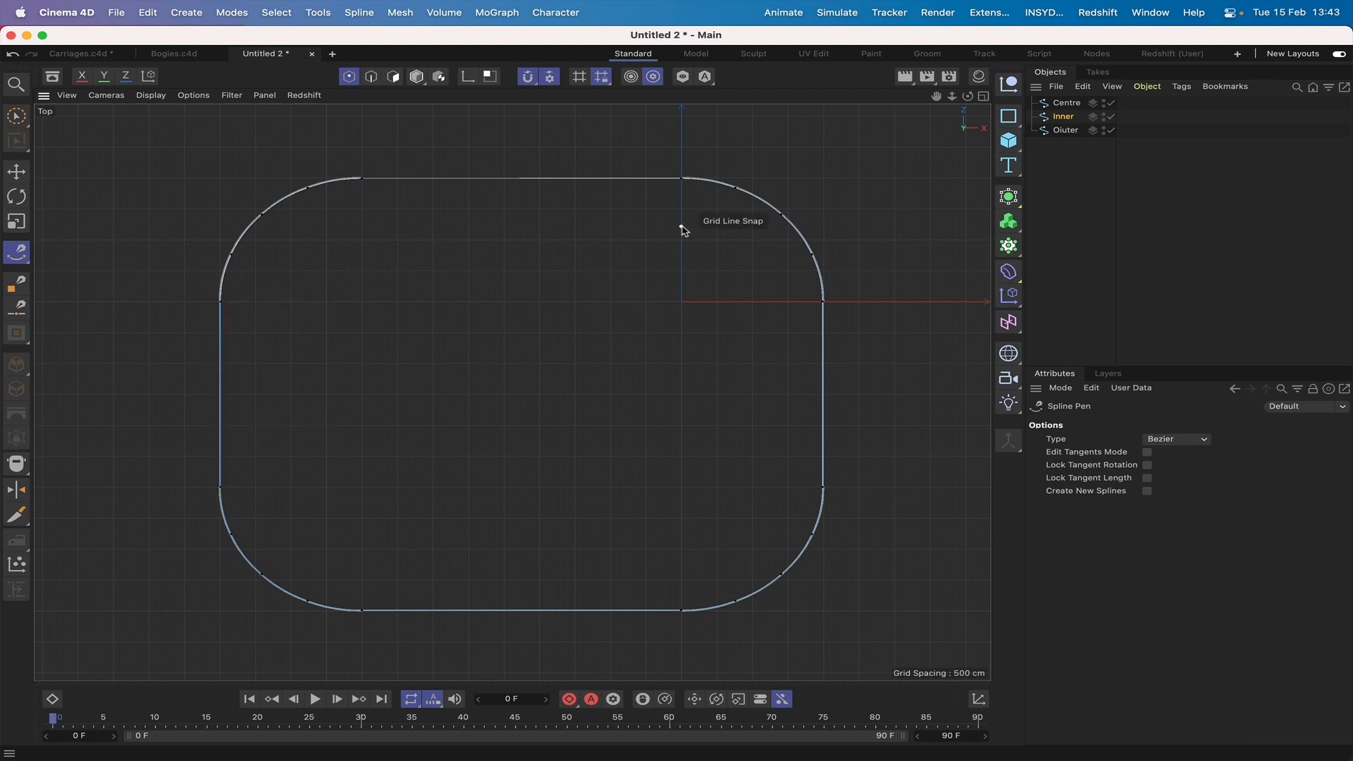
Step: Connect the Oiuter spline's four arcs with straight segments using the Spline Pen, closing the loop
left_click(1065, 131)
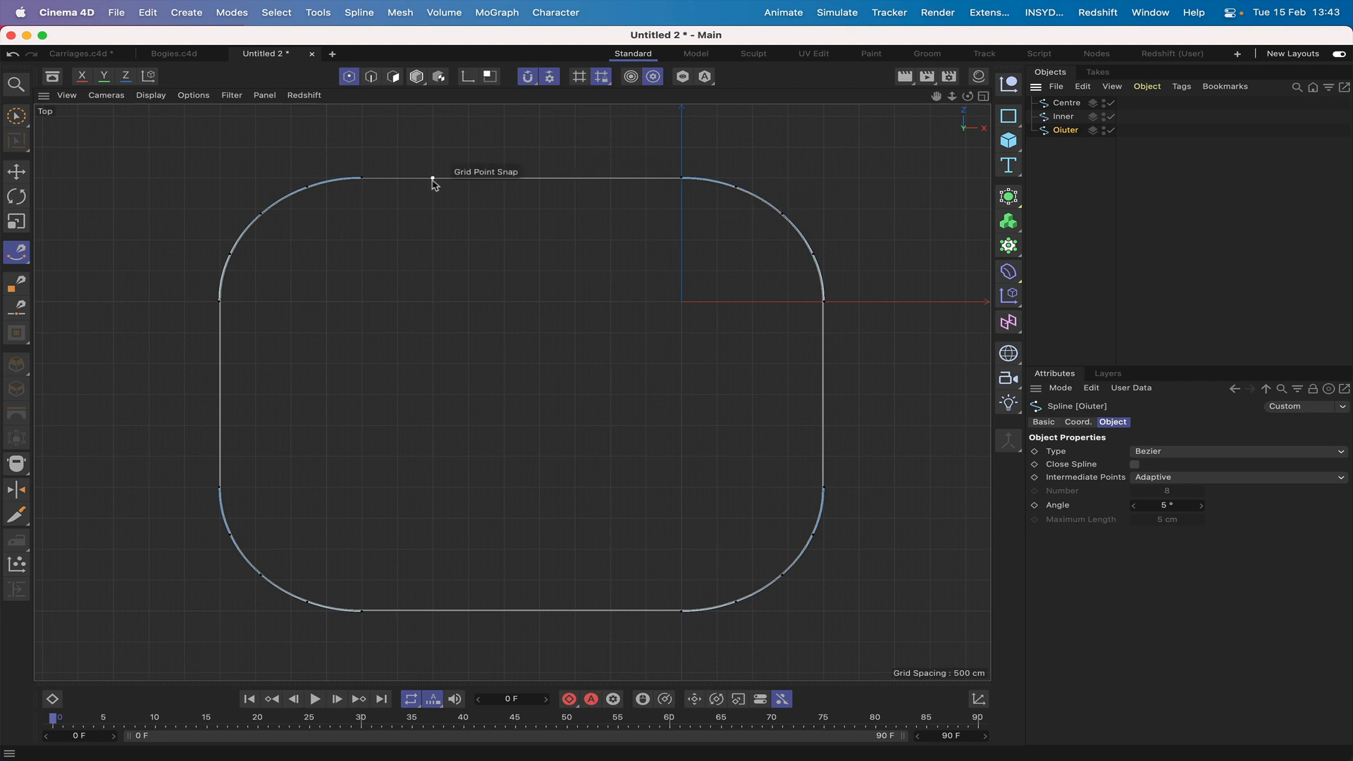
left_click(361, 177)
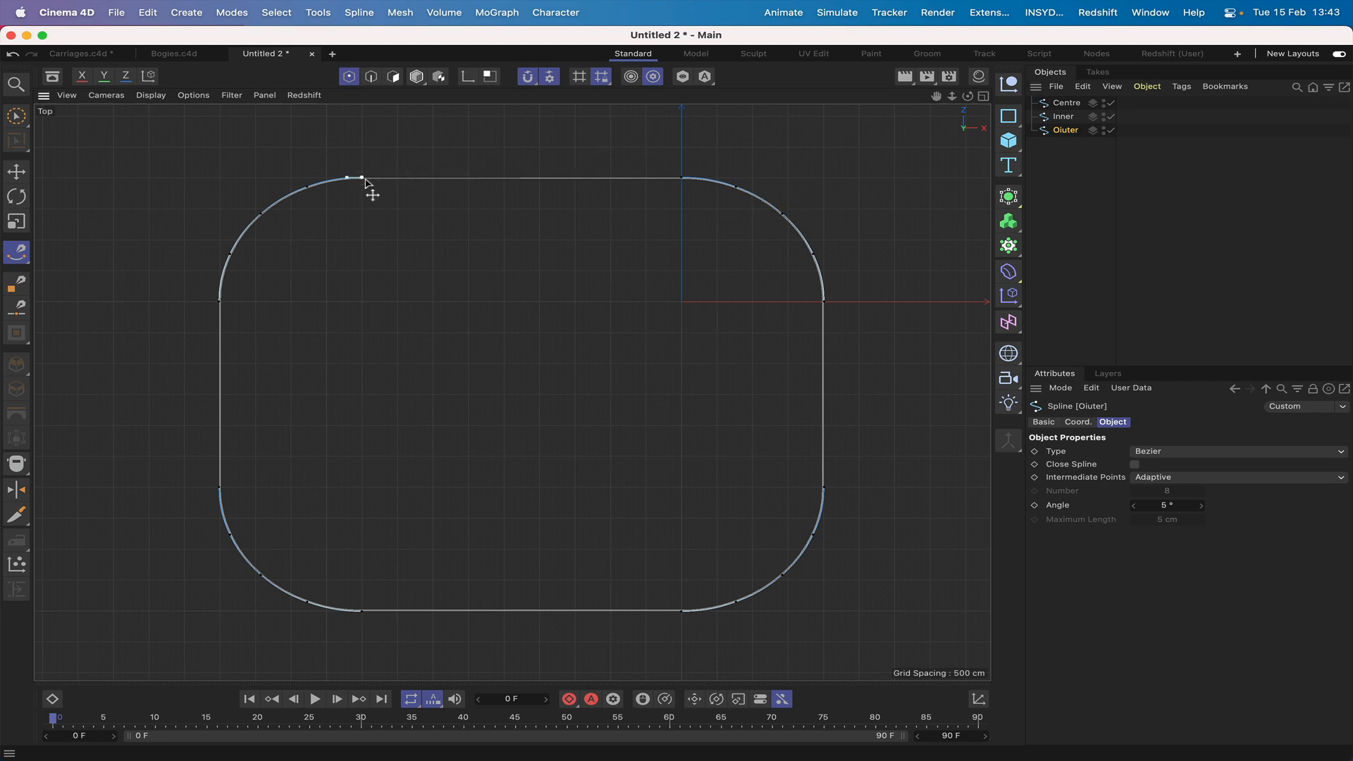
left_click(682, 178)
left_click(824, 301)
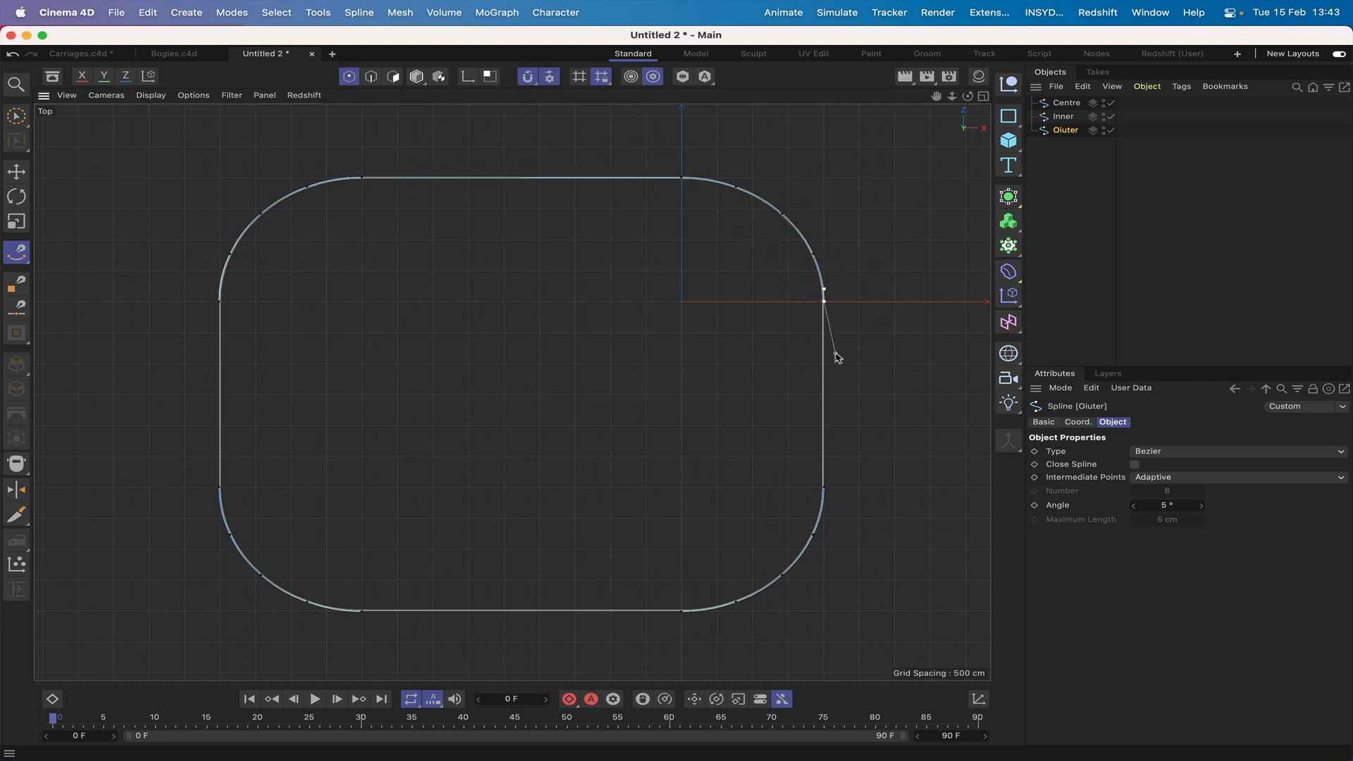
left_click(824, 486)
left_click(681, 610)
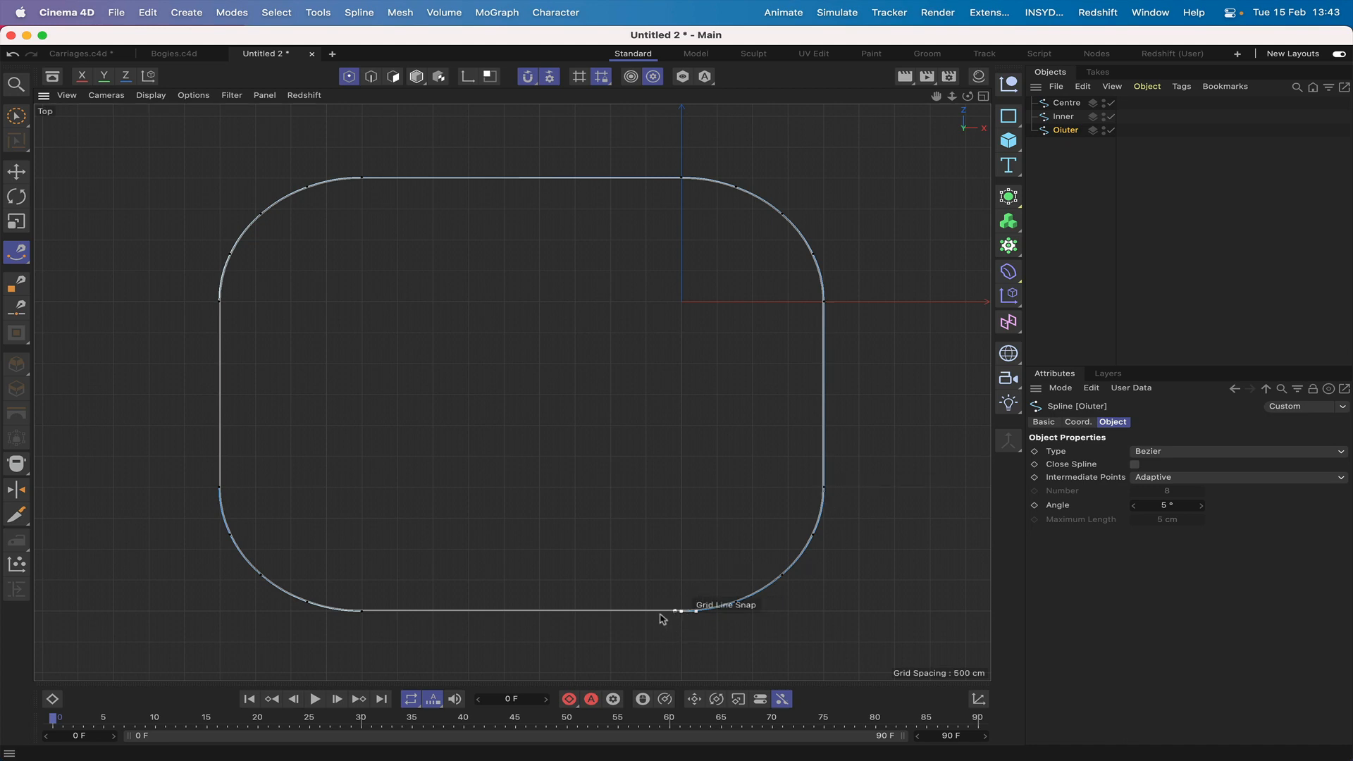
left_click(362, 610)
left_click(219, 488)
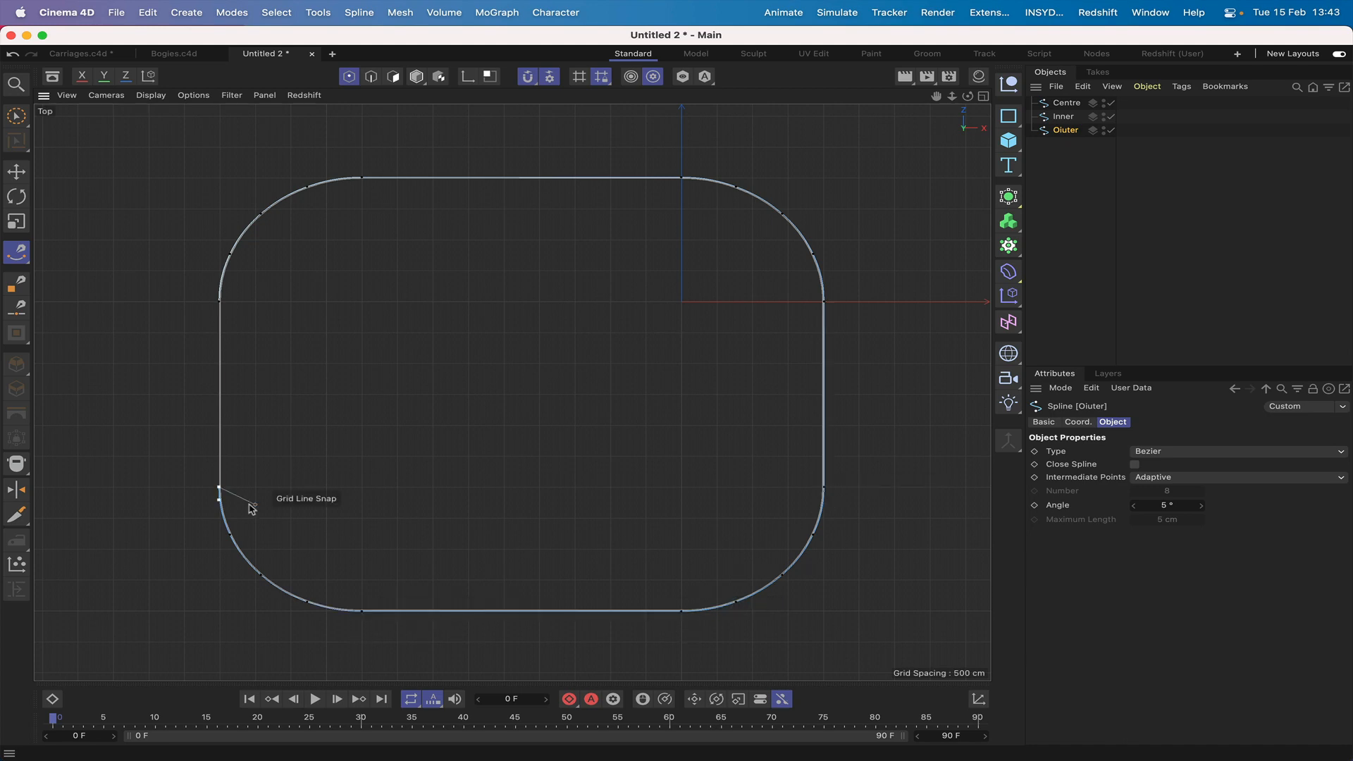
left_click(219, 301)
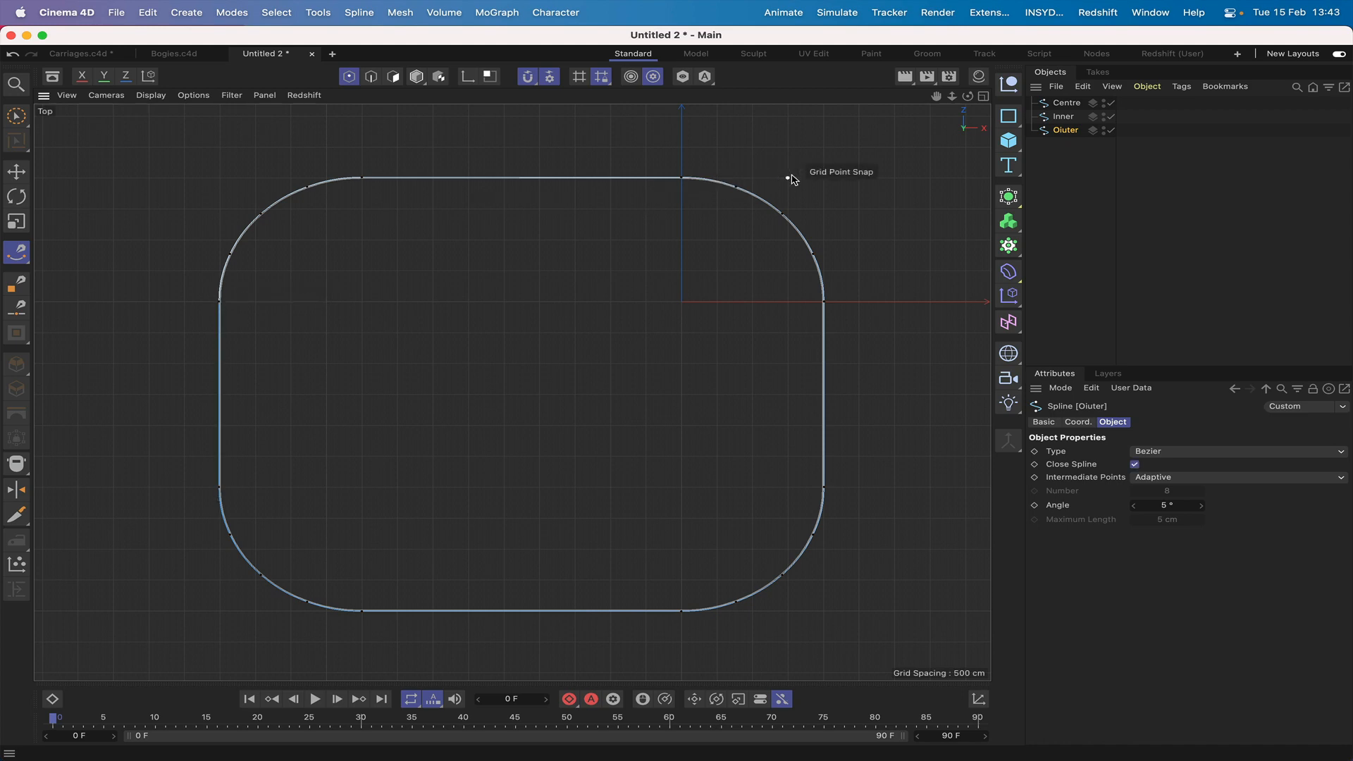
Step: Deselect all the splines and switch to the Live Selection tool
key("super+shift+a")
middle_click_drag(918, 105, 813, 105, "alt")
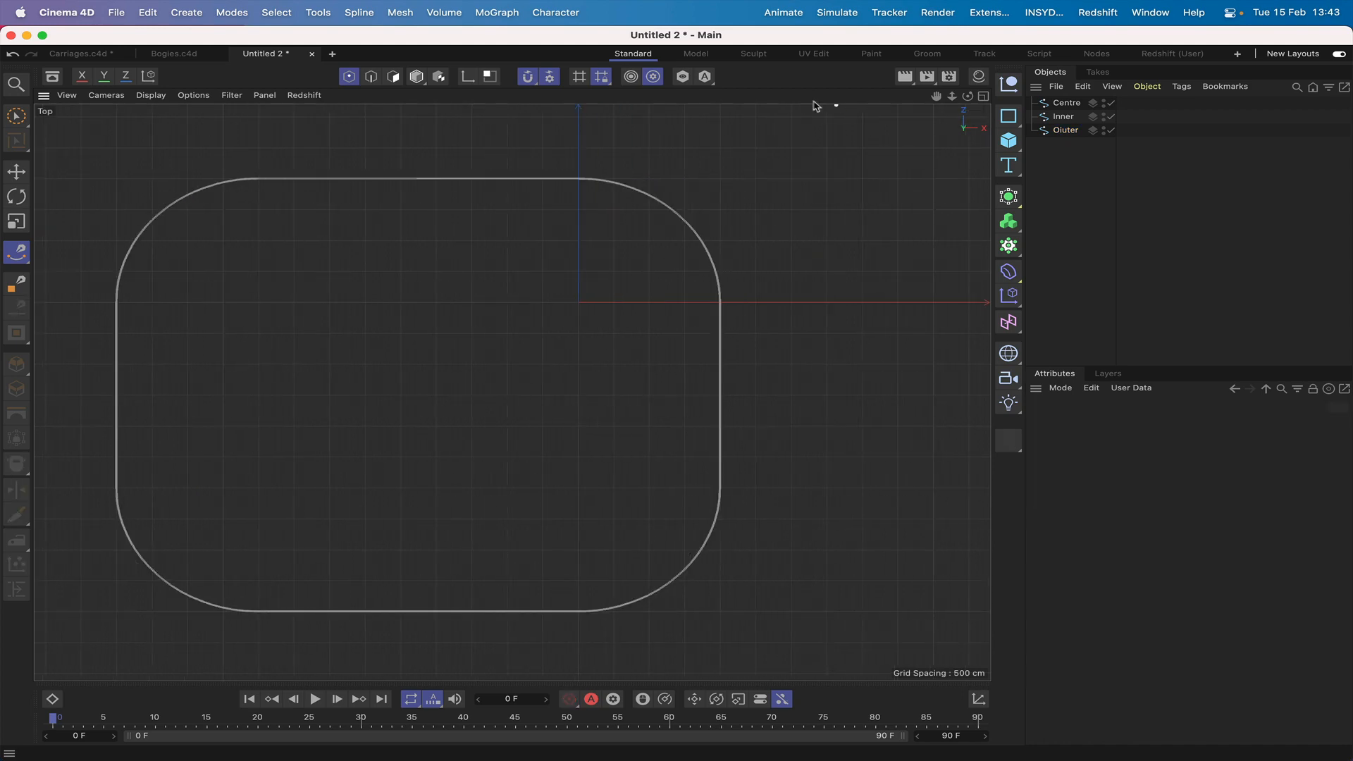
key("9")
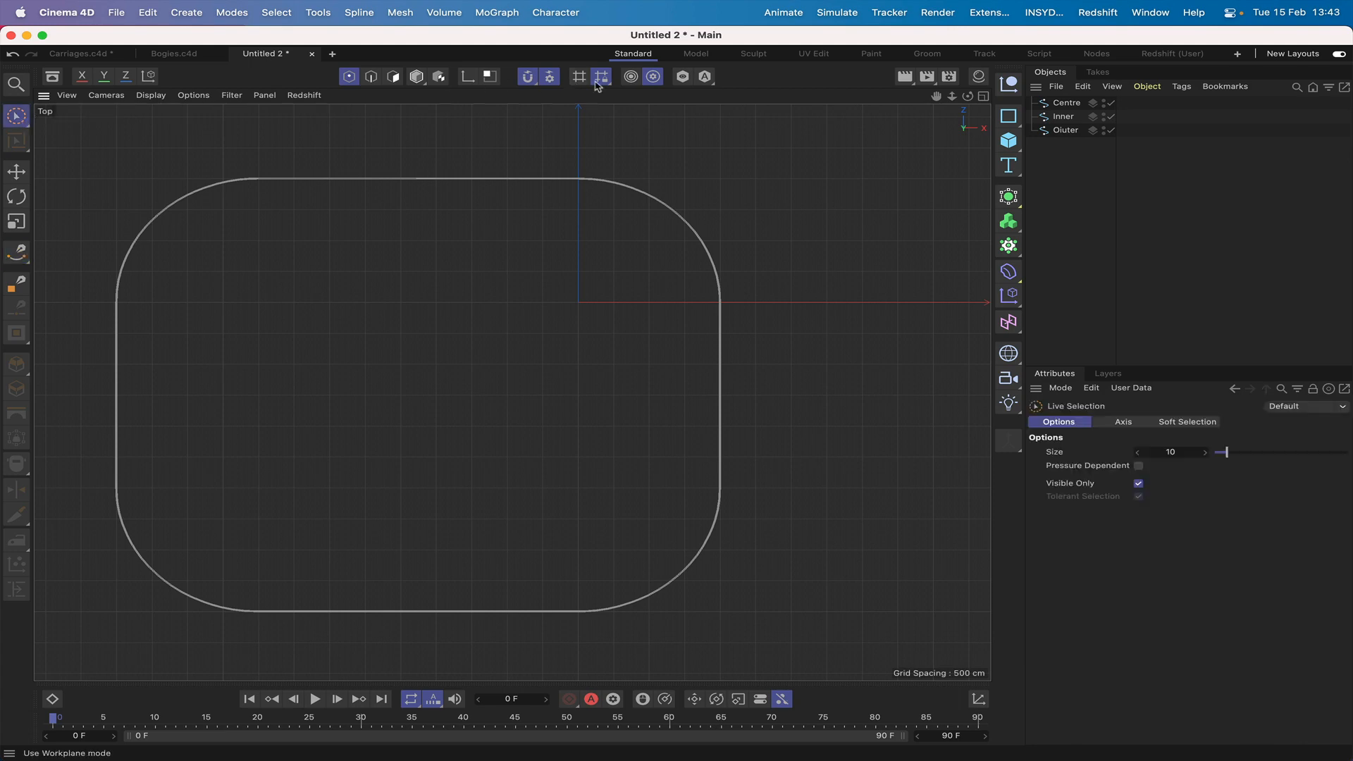
Step: Select Centre, Inner and Oiuter together and set their intermediate points to Uniform with a number of 100
left_click_drag(937, 96, 1065, 98)
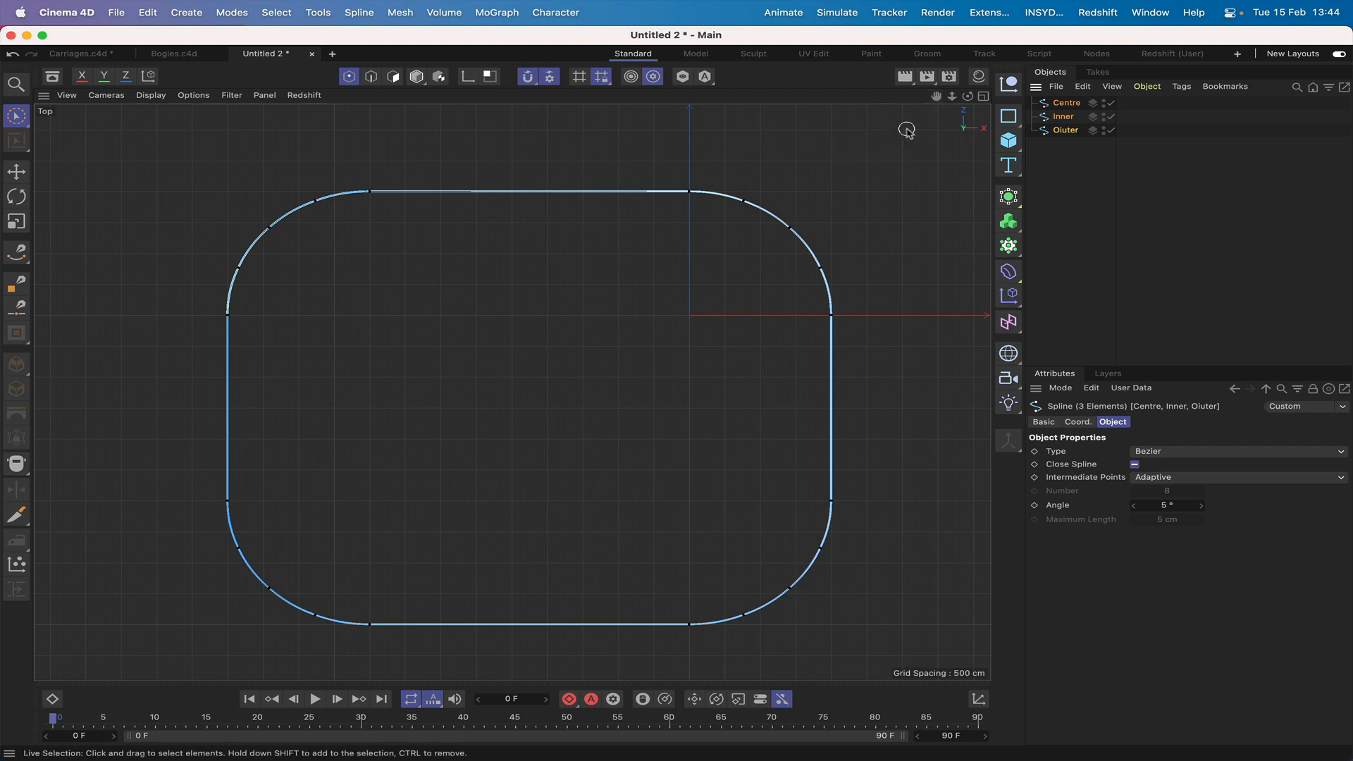
left_click_drag(935, 97, 977, 100)
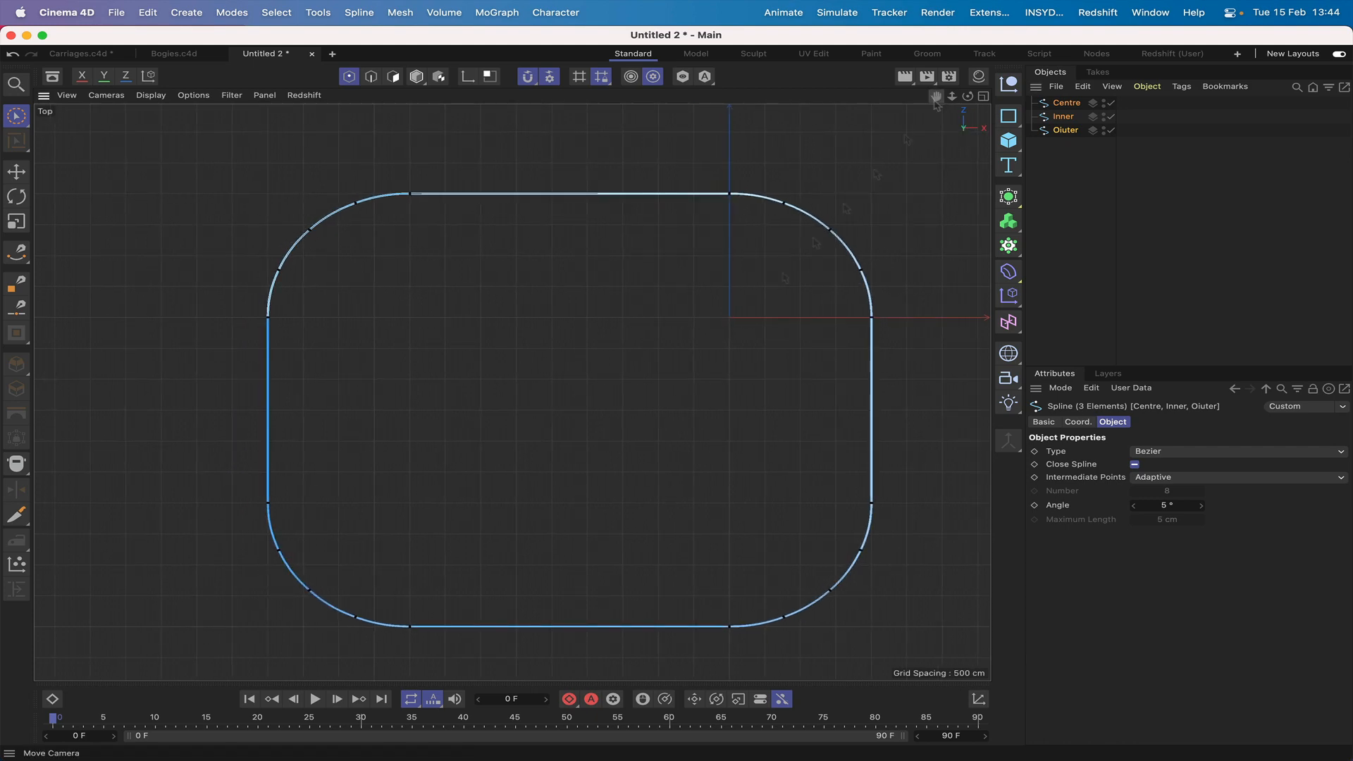
right_click_drag(936, 97, 986, 97)
left_click_drag(936, 97, 992, 235)
right_click_drag(935, 97, 989, 97)
left_click_drag(936, 97, 1119, 92)
left_click_drag(513, 393, 518, 390)
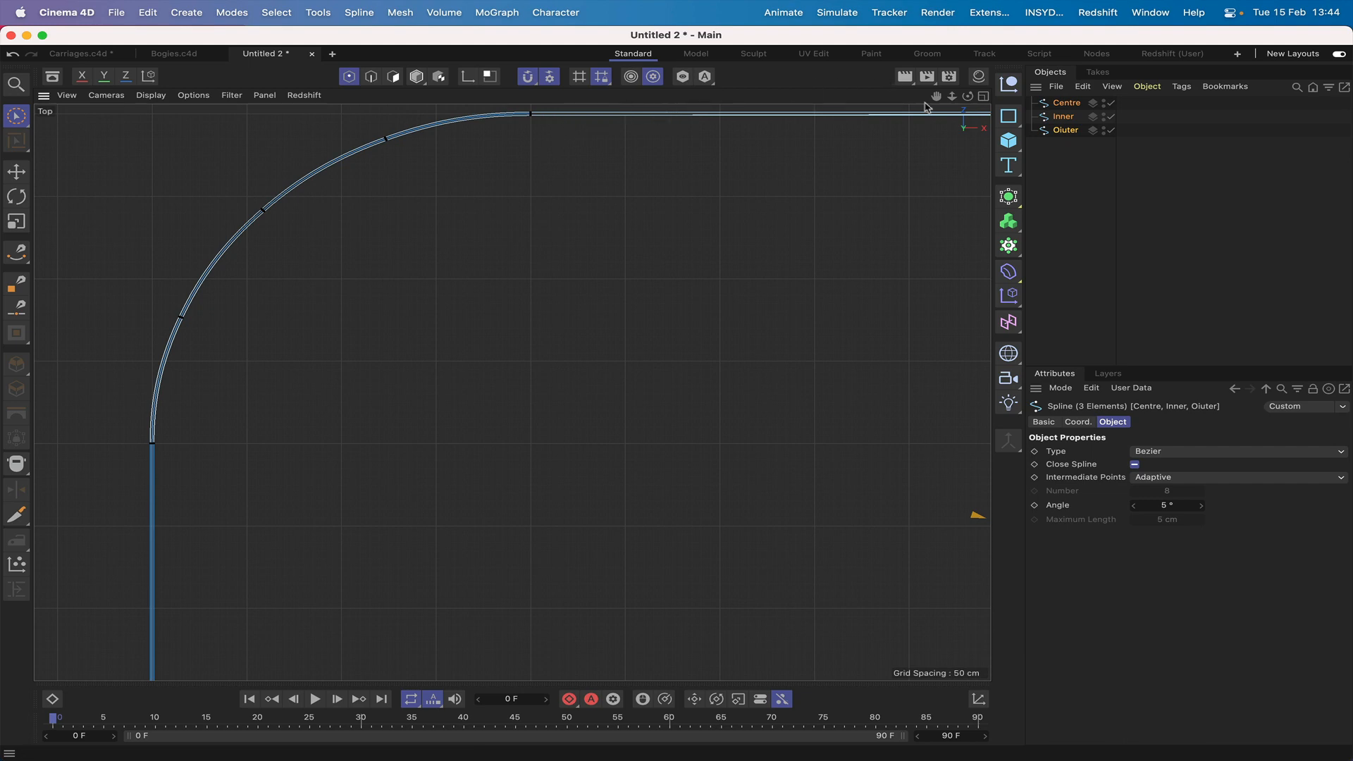
mouse_move(937, 98)
left_mouse_down()
mouse_move(677, 399)
mouse_move(494, 395)
mouse_move(940, 99)
mouse_move(651, 284)
mouse_move(921, 101)
left_mouse_up()
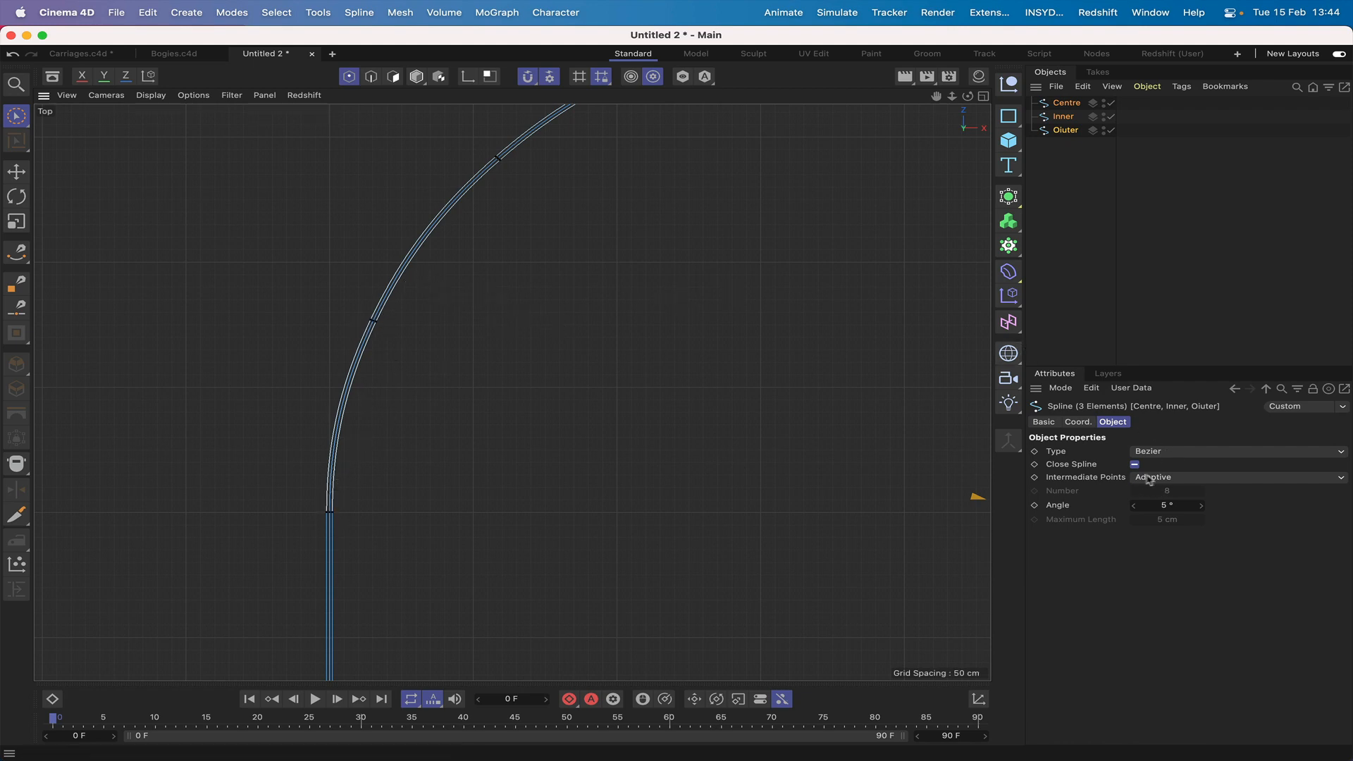
left_click(1167, 479)
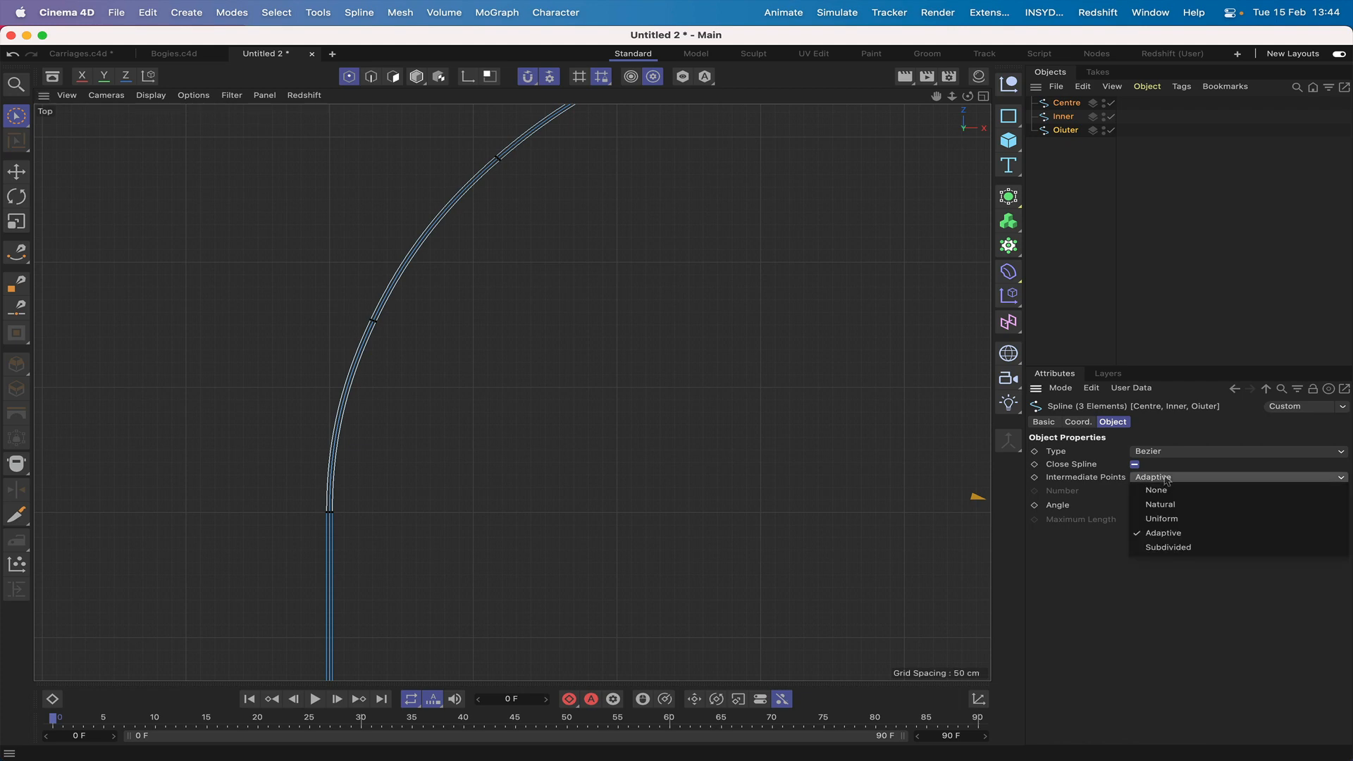
left_click(1164, 520)
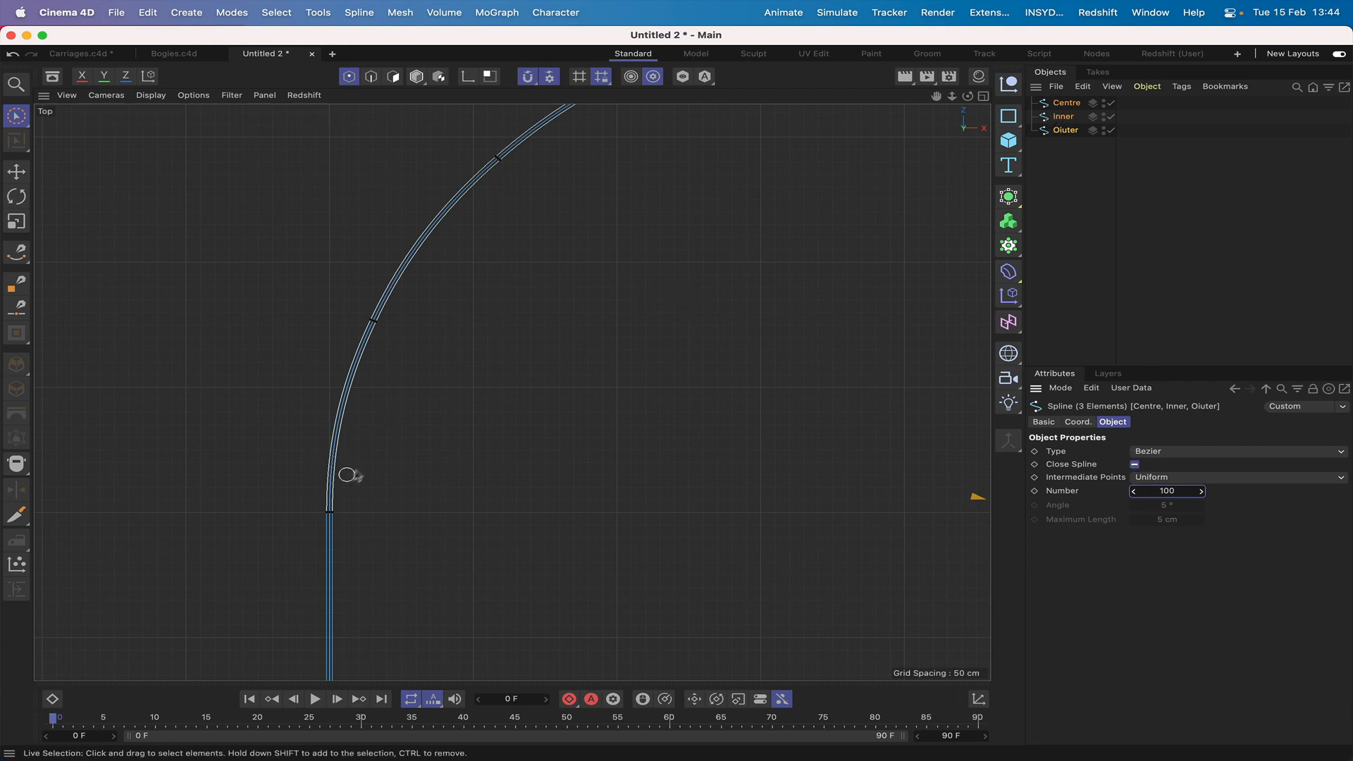
Step: Set the point at the lower end of the Centre spline's upper-left arc as its first point
left_click(1079, 105)
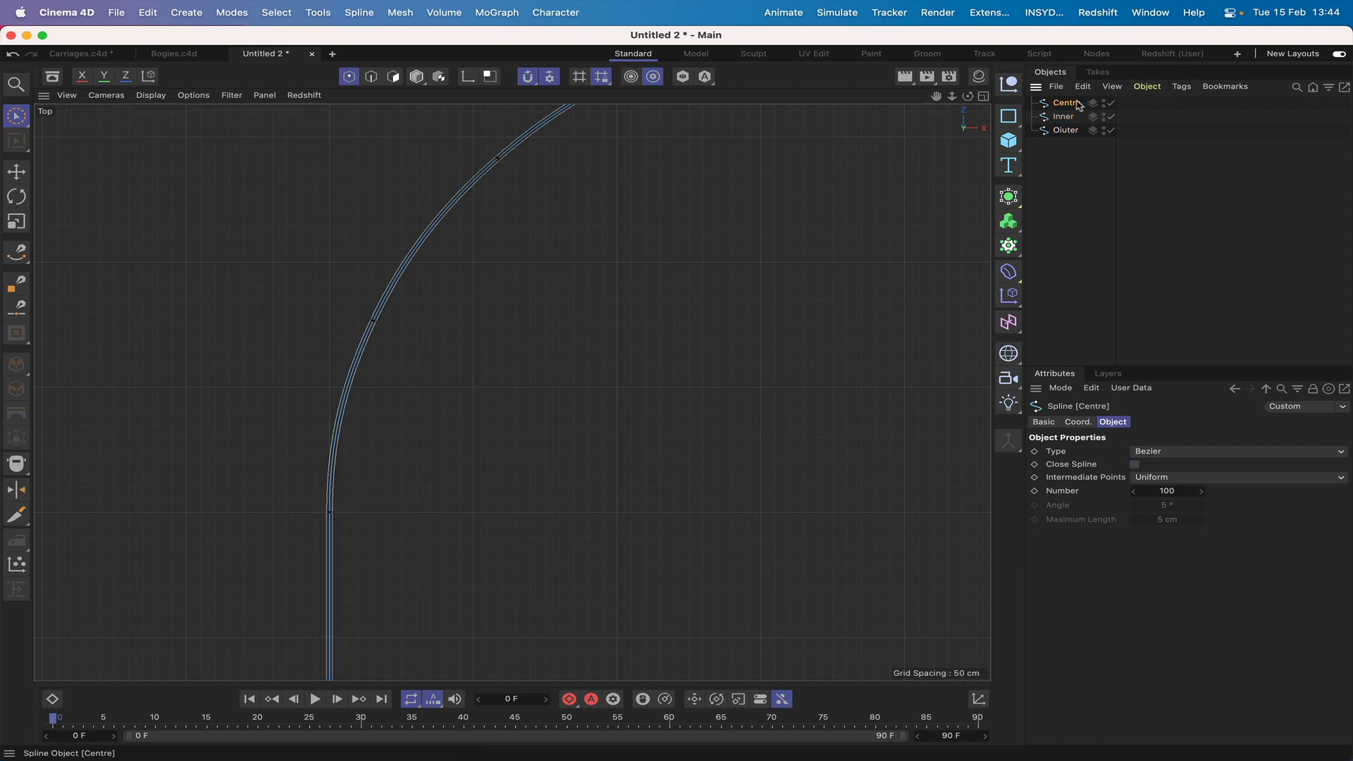
left_click(330, 513)
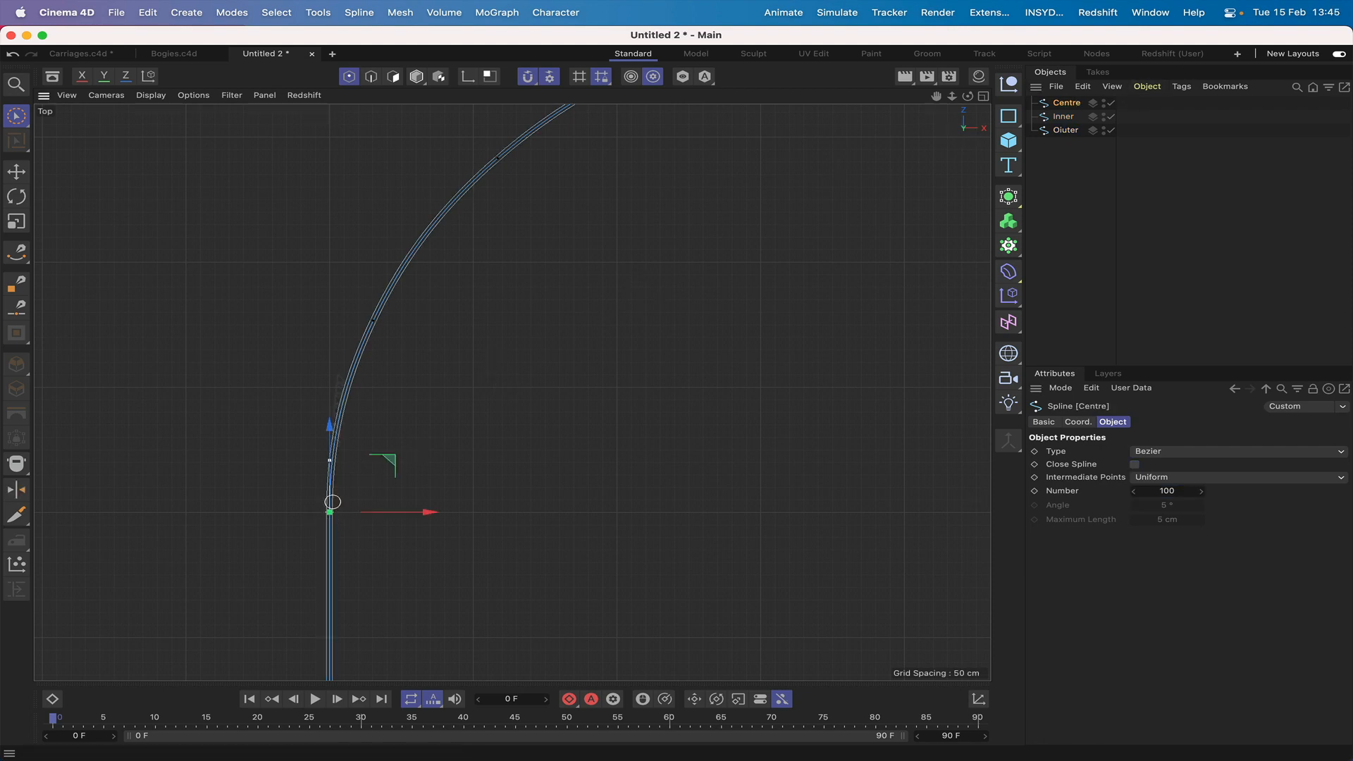
left_click(357, 12)
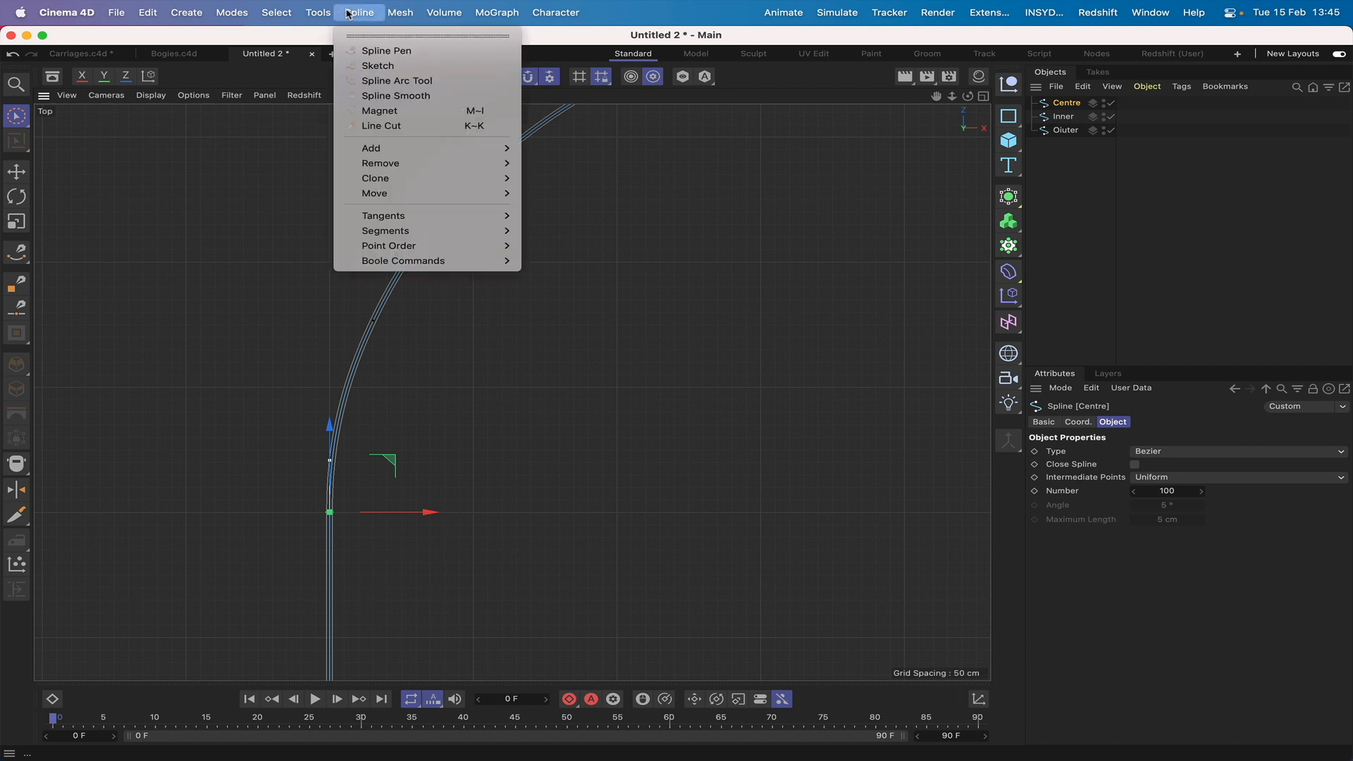
mouse_move(383, 252)
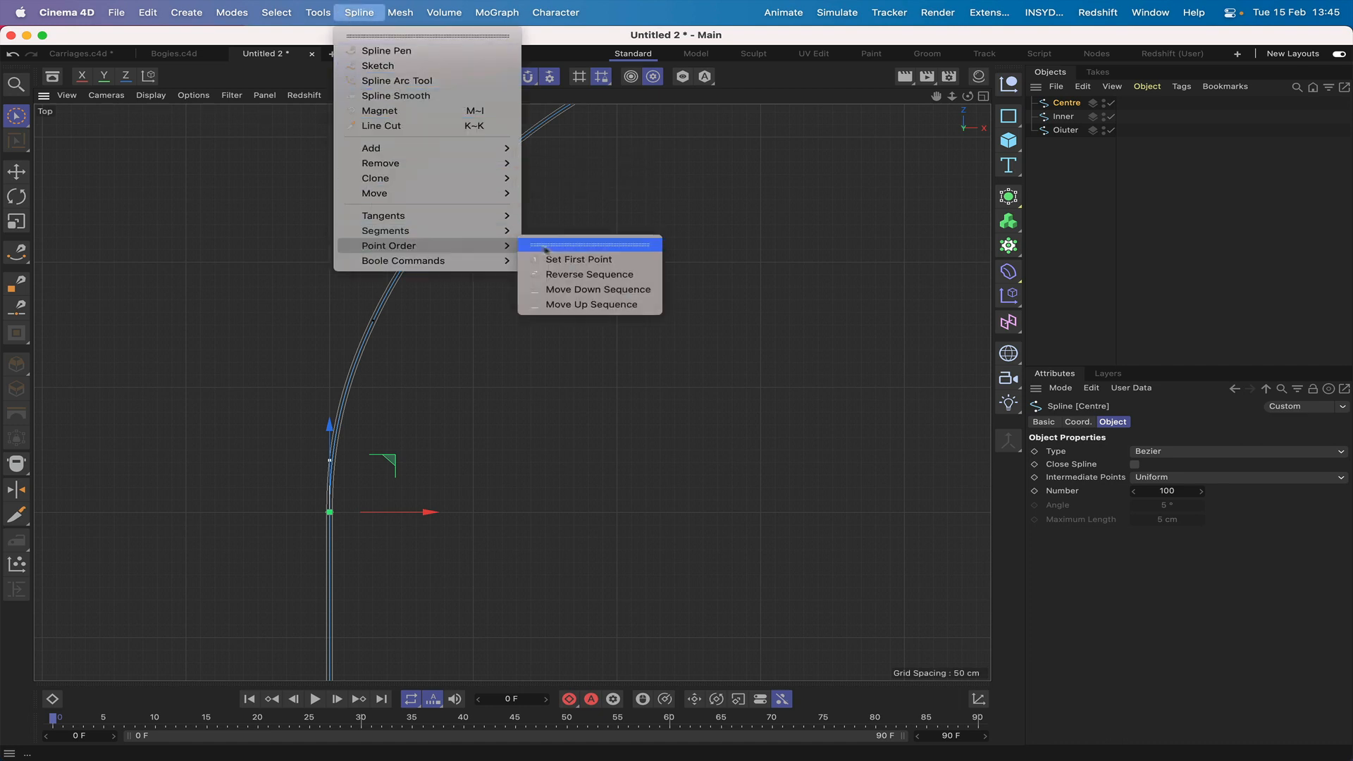
left_click(572, 260)
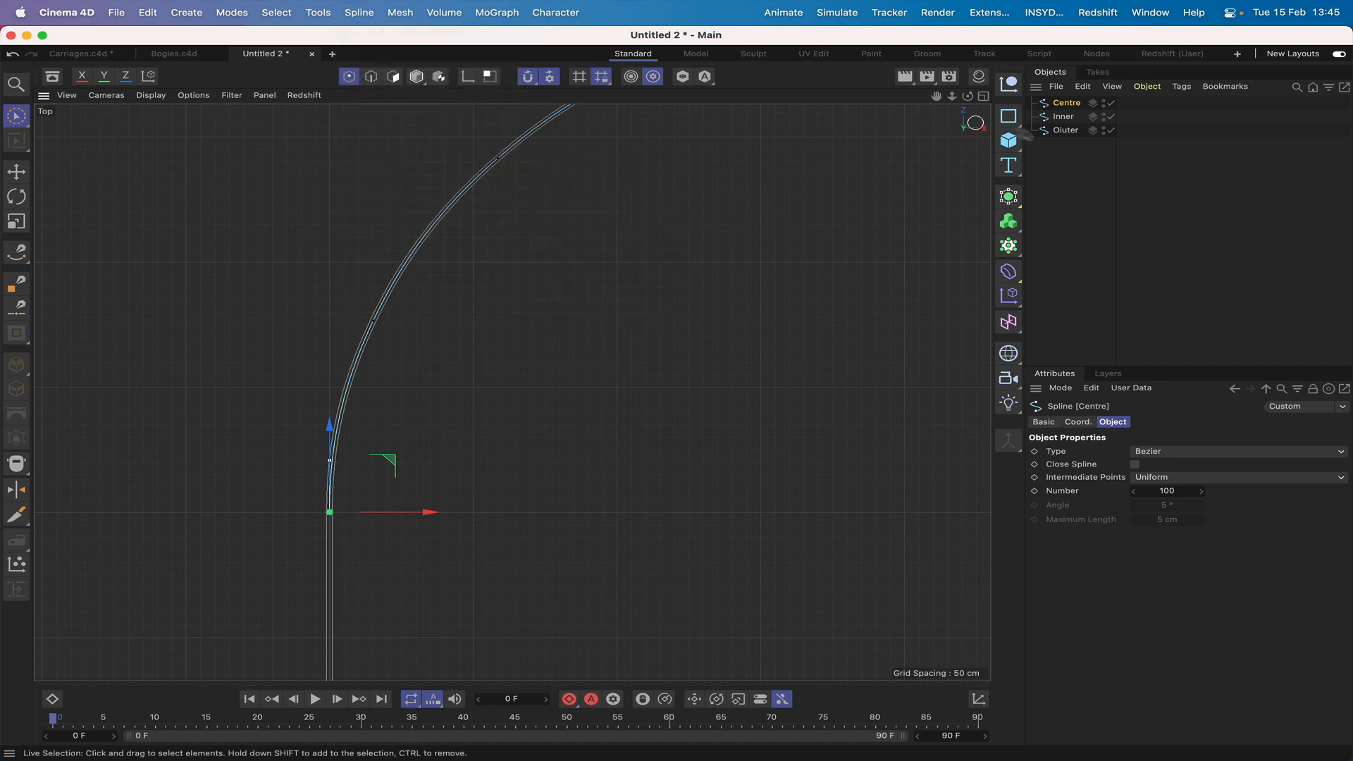
Step: Examine the left side of the loop with all three splines selected, then select only the Centre spline
left_click_drag(1068, 156, 1066, 104)
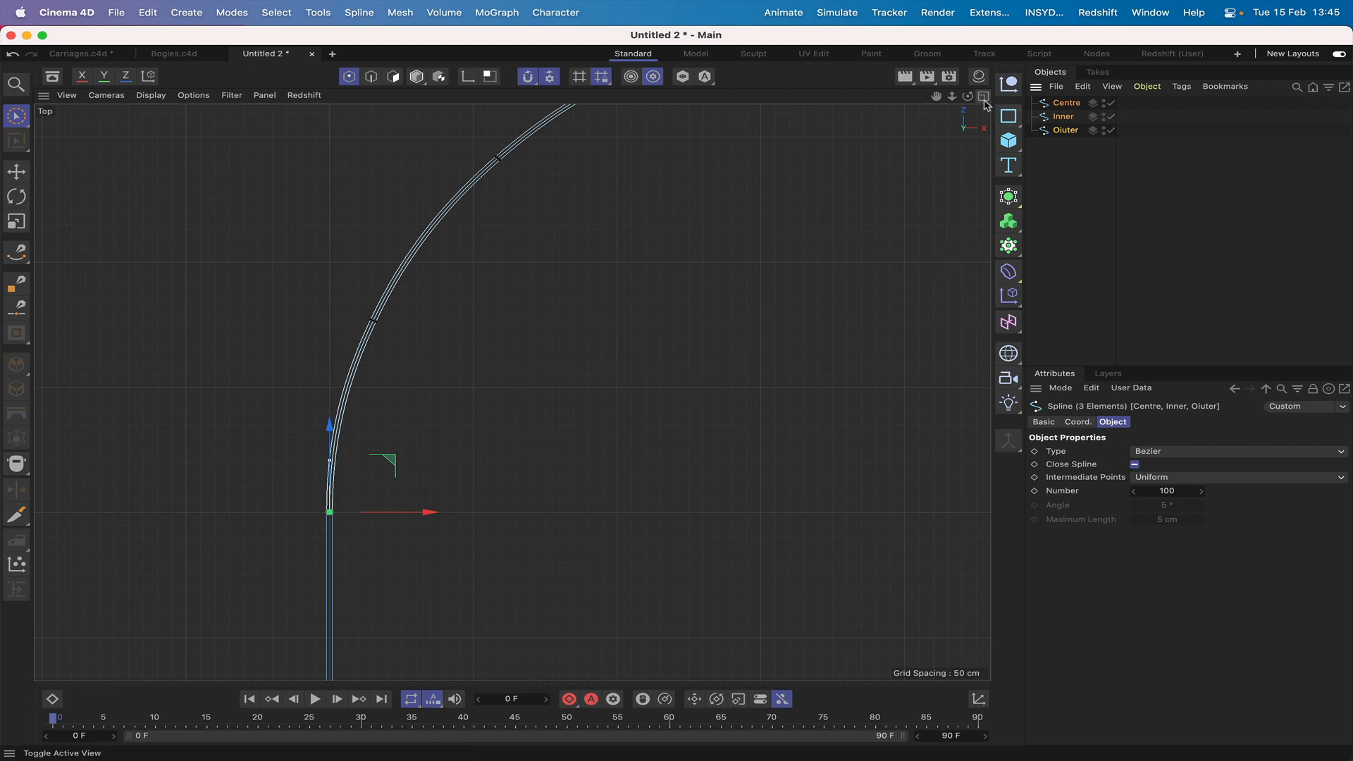
left_click_drag(936, 97, 820, 99)
mouse_move(936, 99)
right_mouse_down()
mouse_move(514, 393)
mouse_move(936, 99)
right_mouse_up()
mouse_move(936, 99)
left_mouse_down()
mouse_move(513, 392)
mouse_move(936, 99)
left_mouse_up()
right_click_drag(936, 99, 513, 392)
left_click_drag(936, 100, 511, 393)
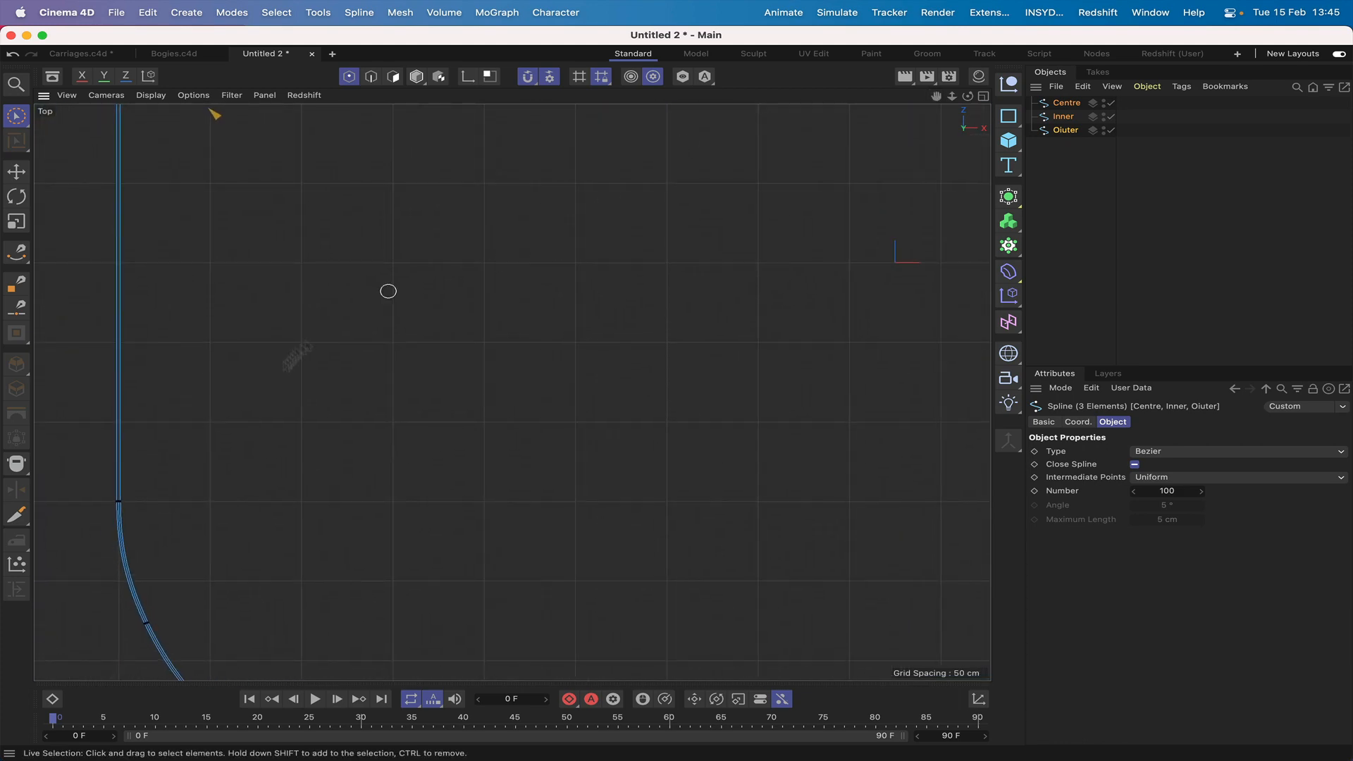
key("super+shift+z")
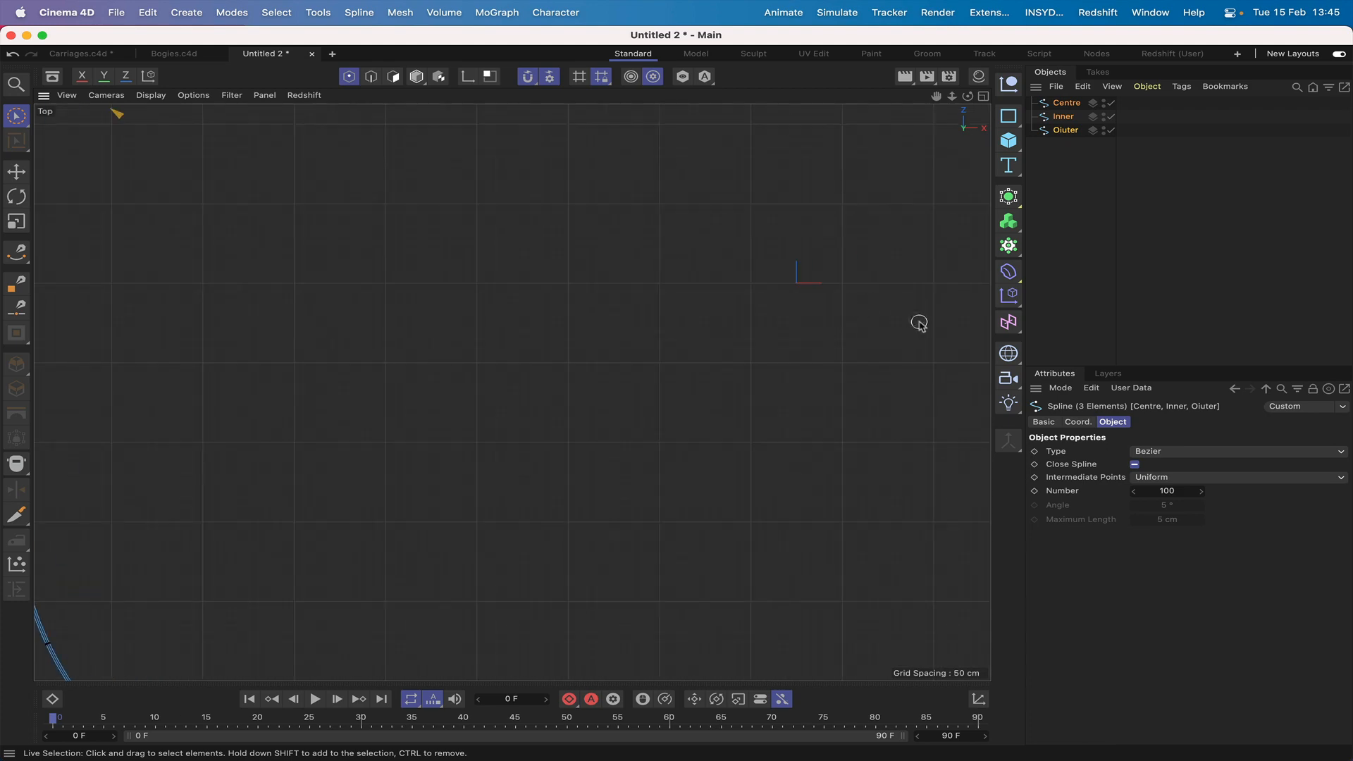
left_click(1067, 104)
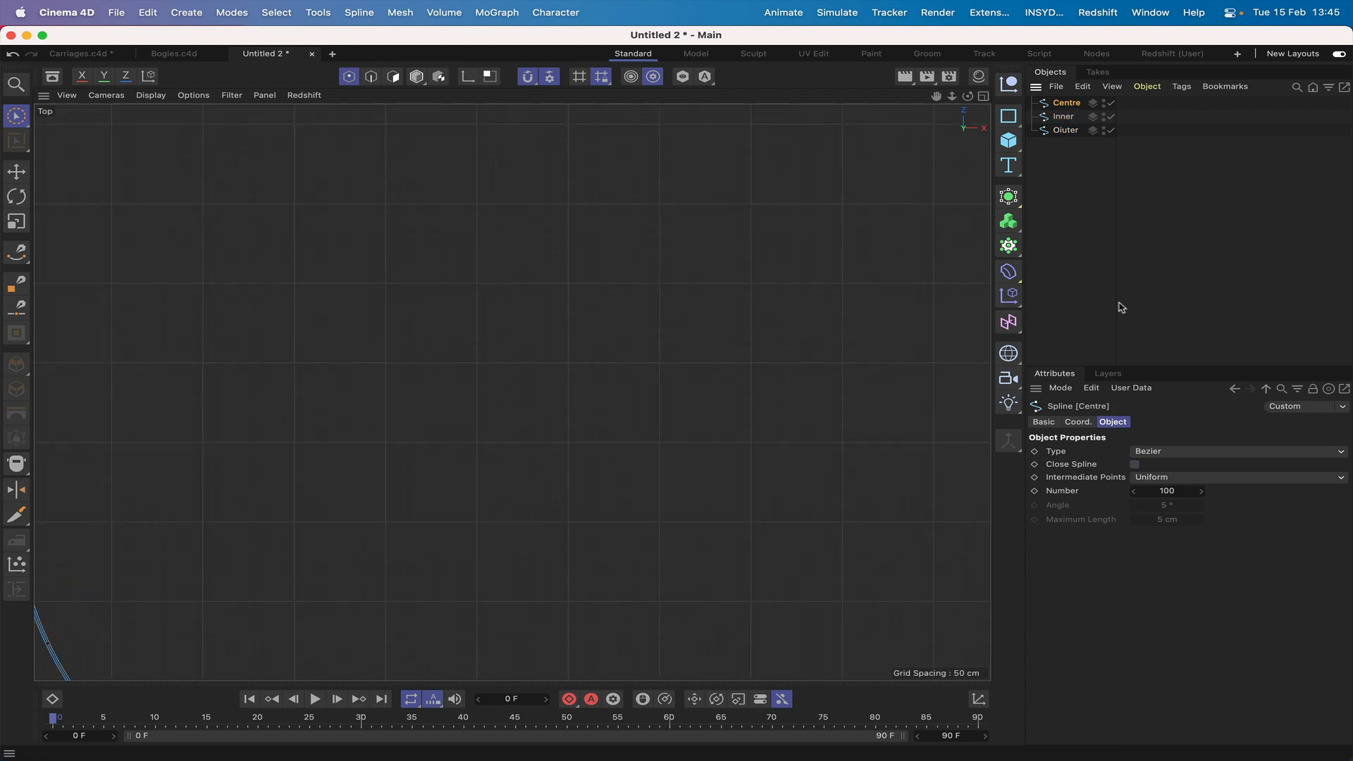
Step: Turn on Close Spline for the Centre spline and select Centre, Inner and Oiuter together
left_click(1134, 464)
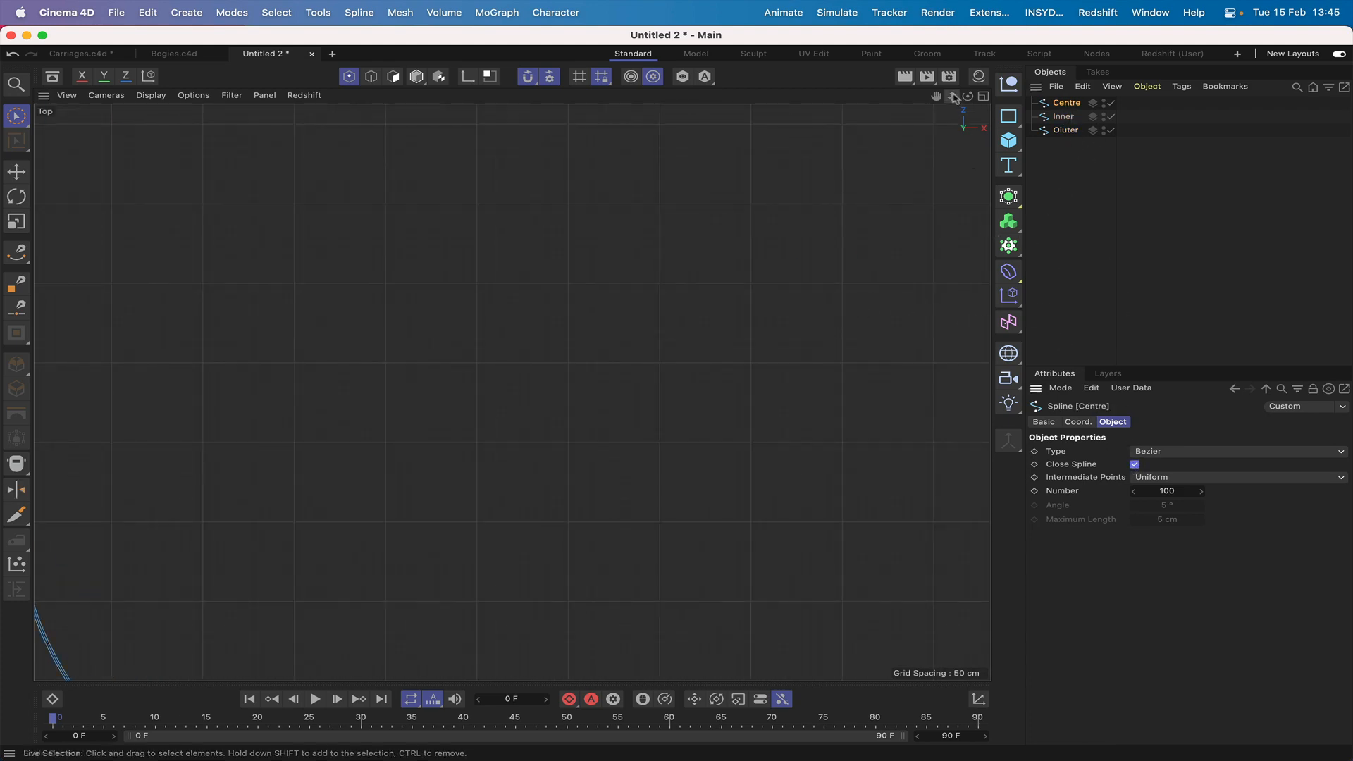
left_click_drag(936, 96, 942, 375)
left_click_drag(1062, 172, 1054, 97)
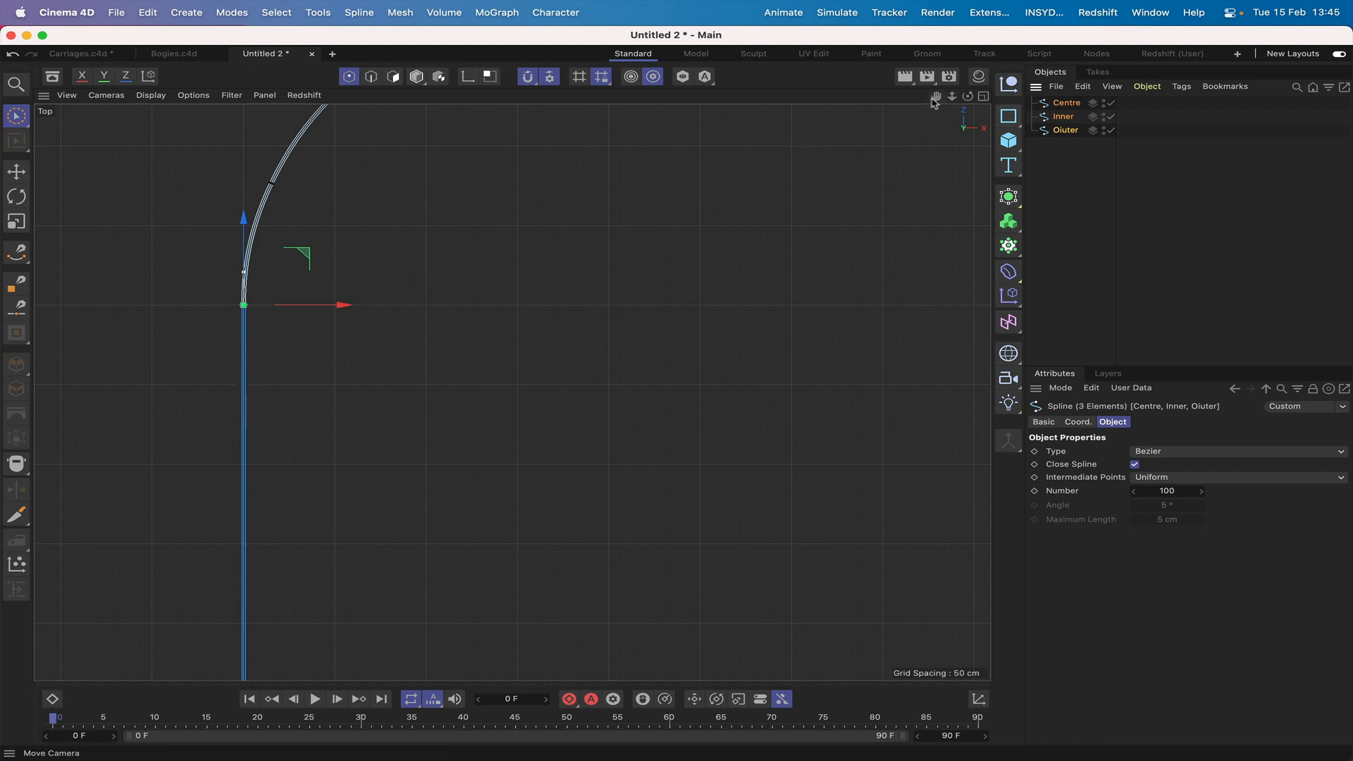
left_click_drag(936, 101, 936, 101)
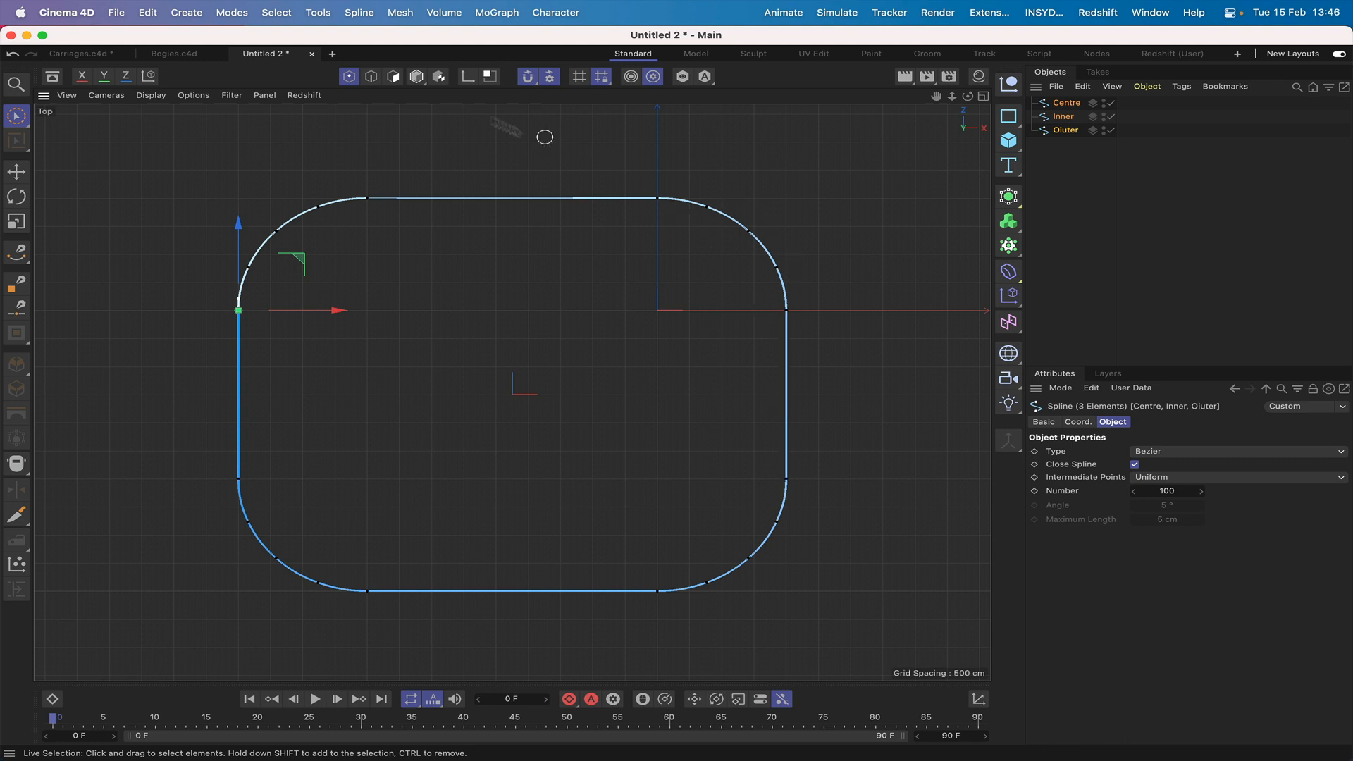
Step: Select all points of the three splines, apply Soft Interpolation to their tangents and deselect the splines
left_click(360, 14)
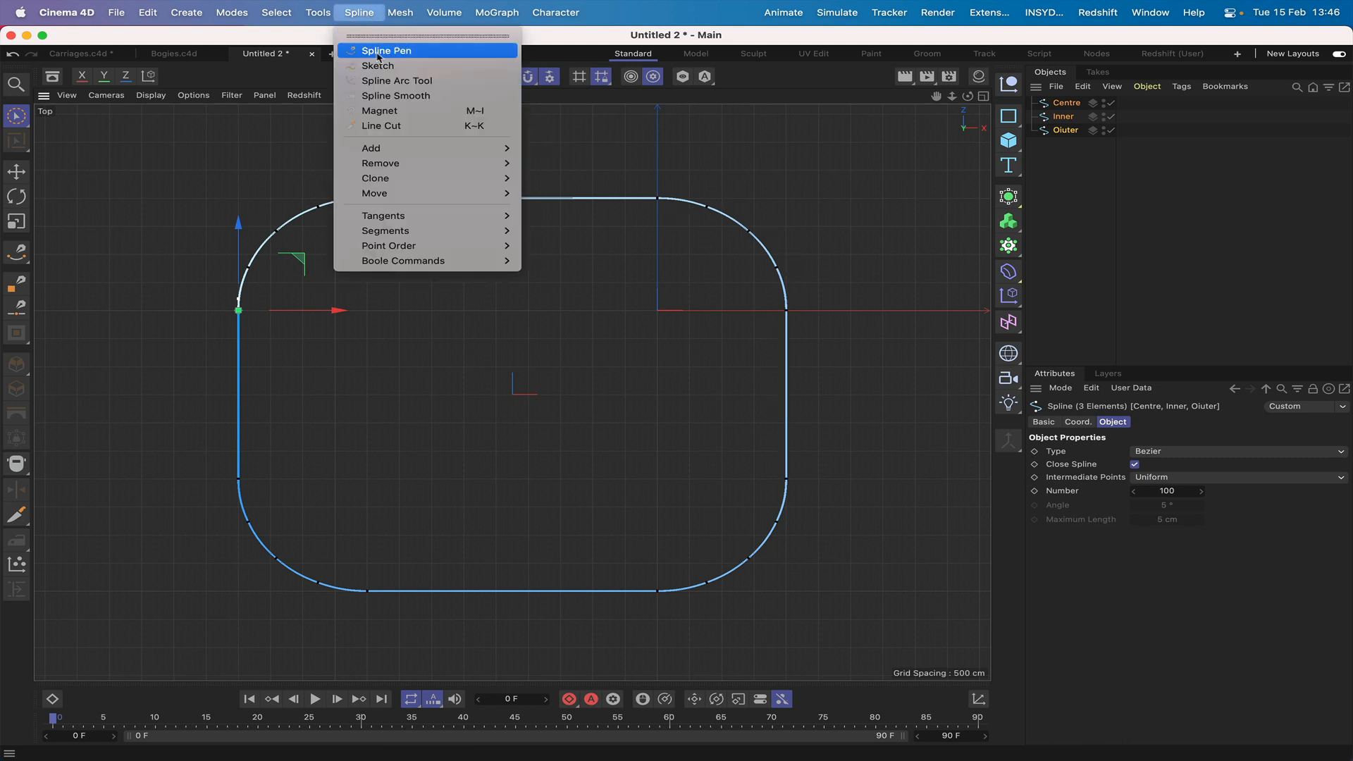
left_click(274, 133)
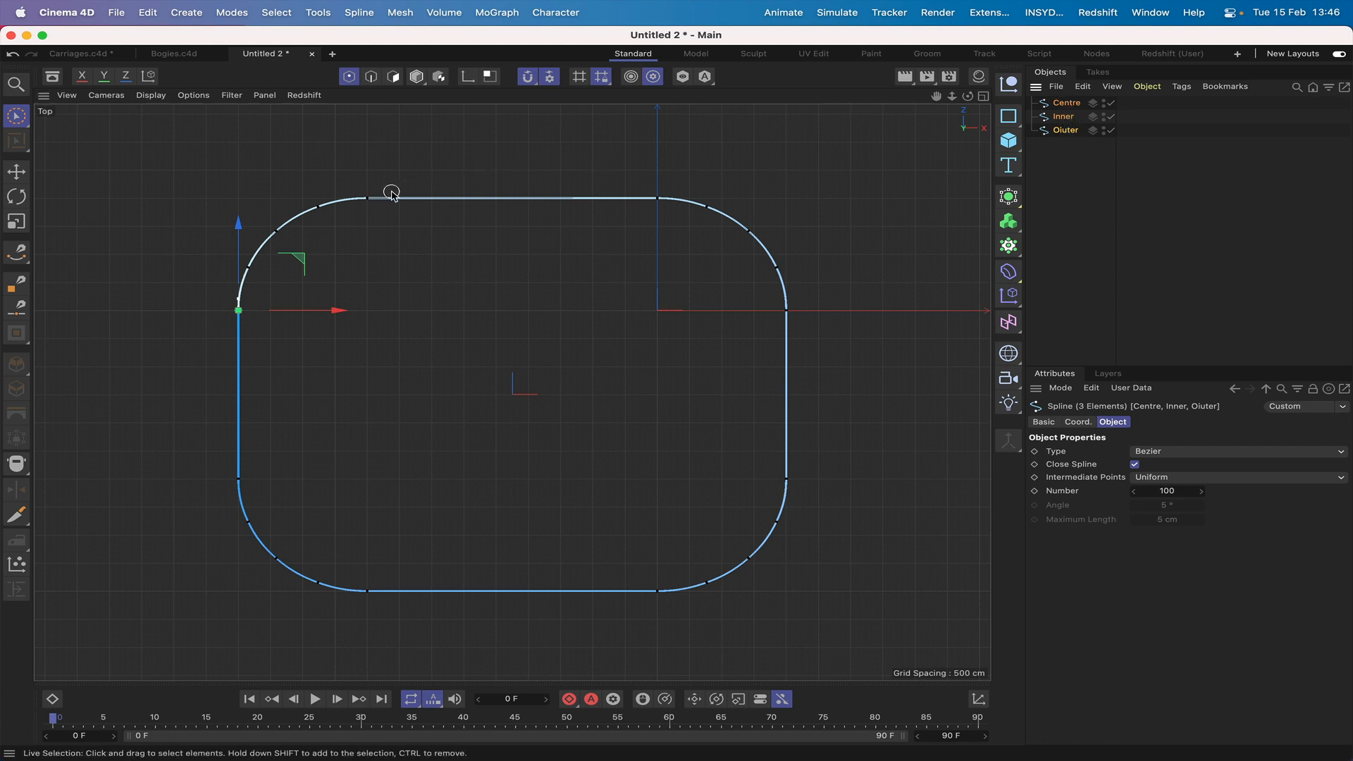
key("Return")
left_click(360, 12)
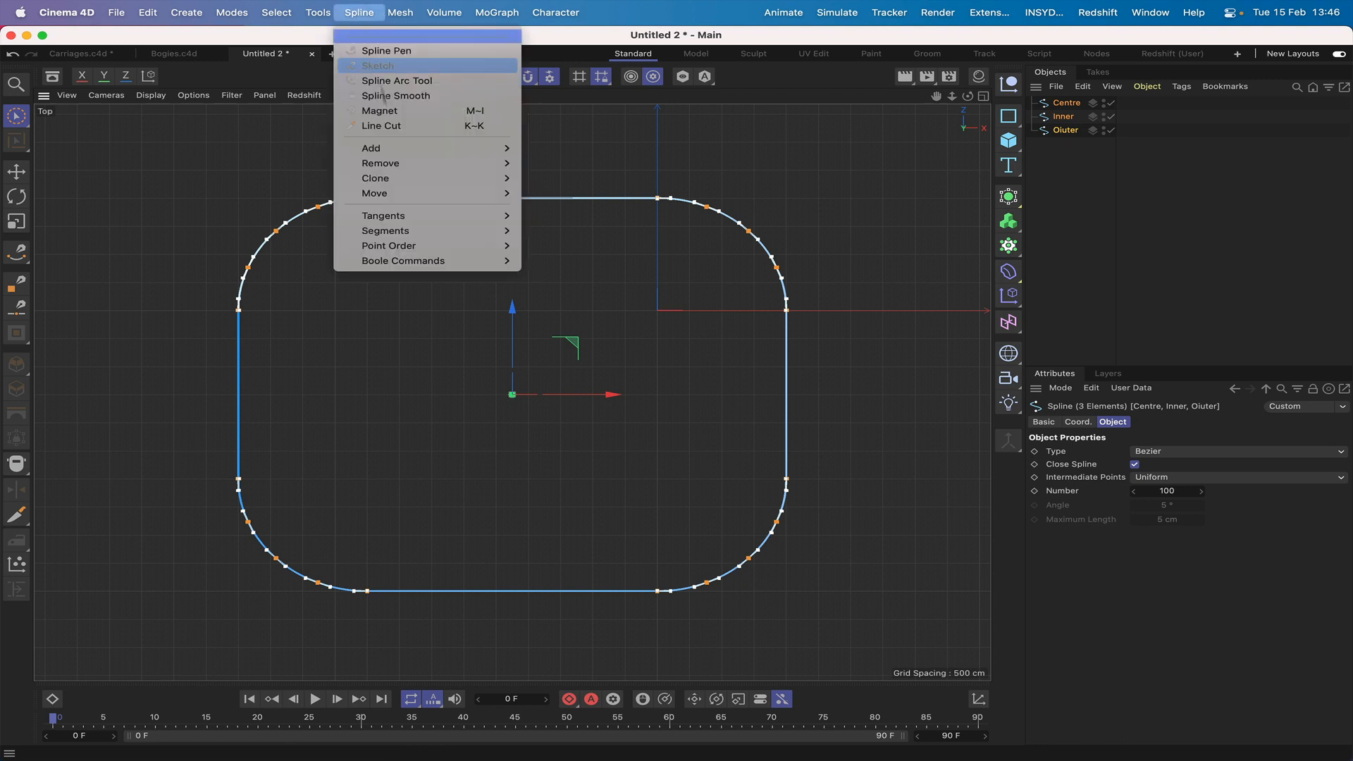
mouse_move(451, 215)
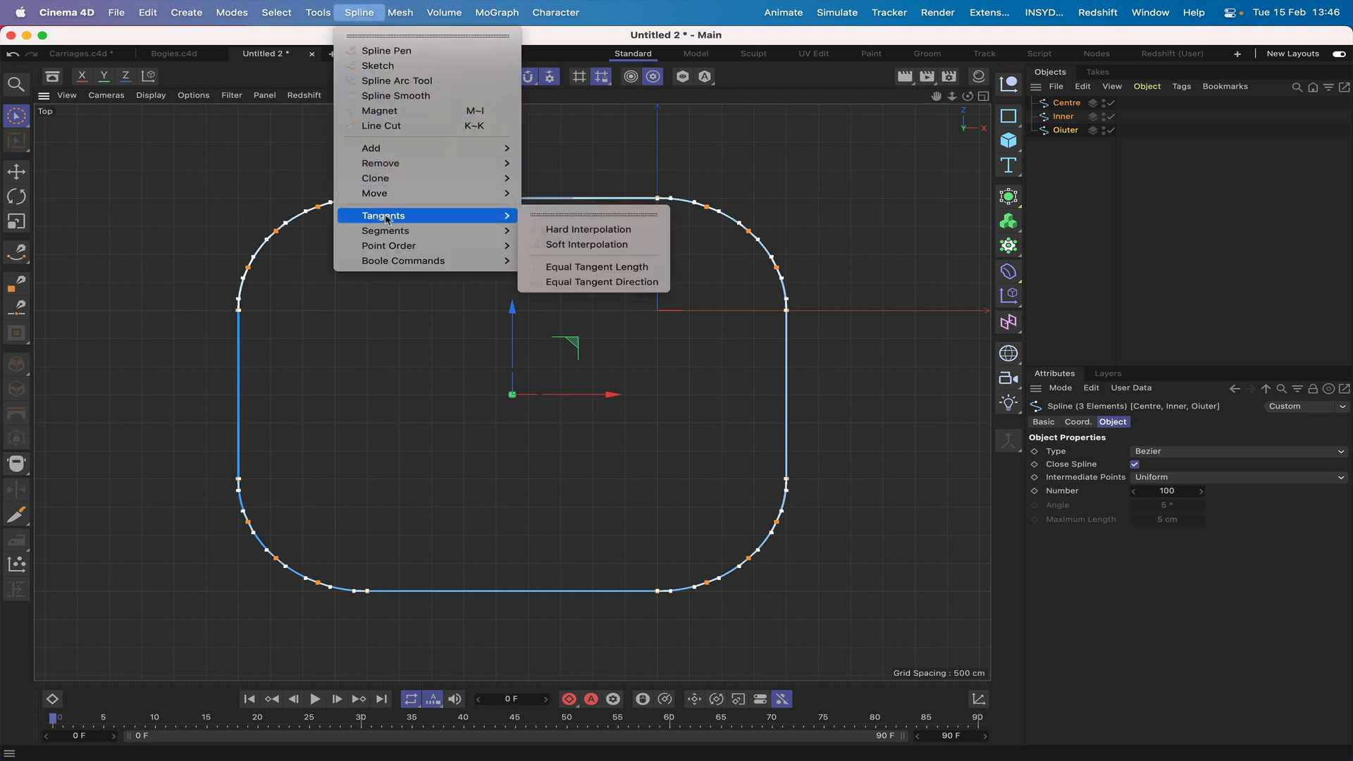
left_click(618, 249)
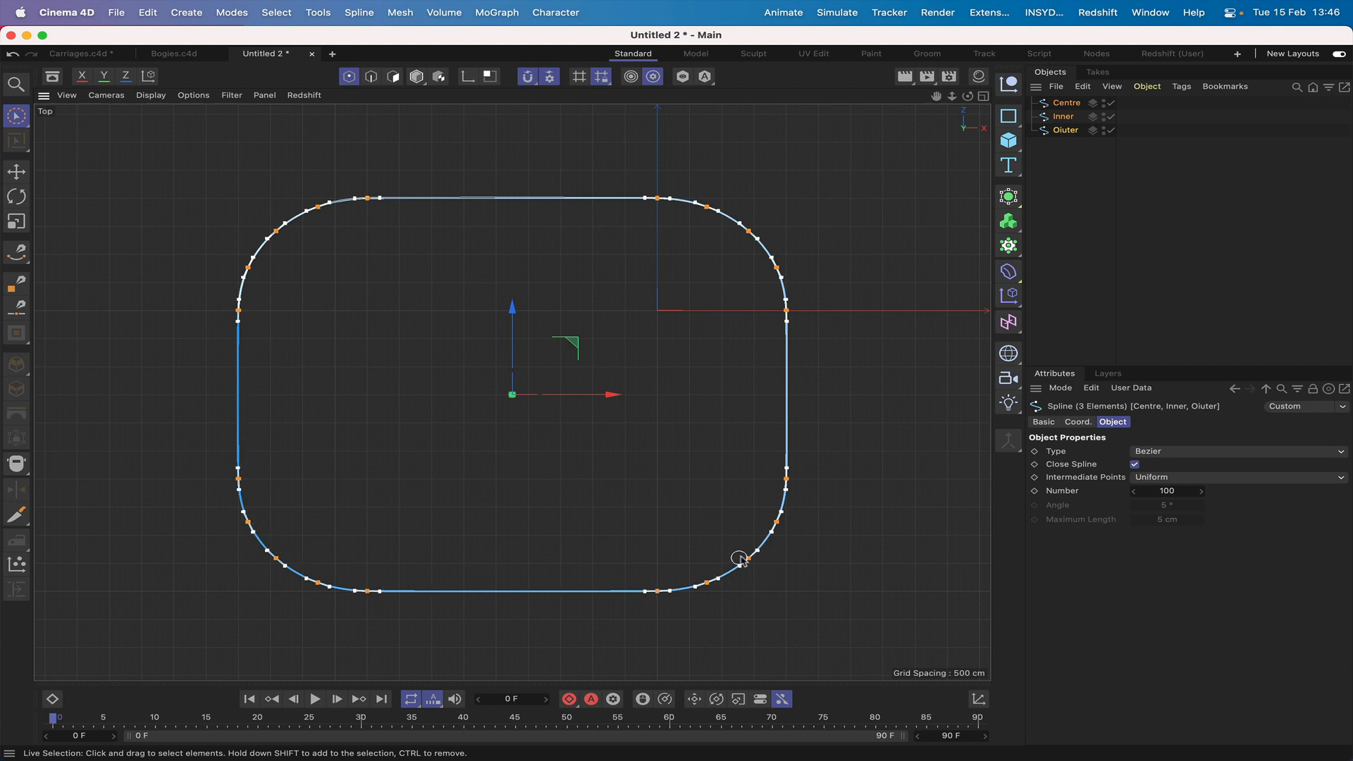
left_click(1079, 194)
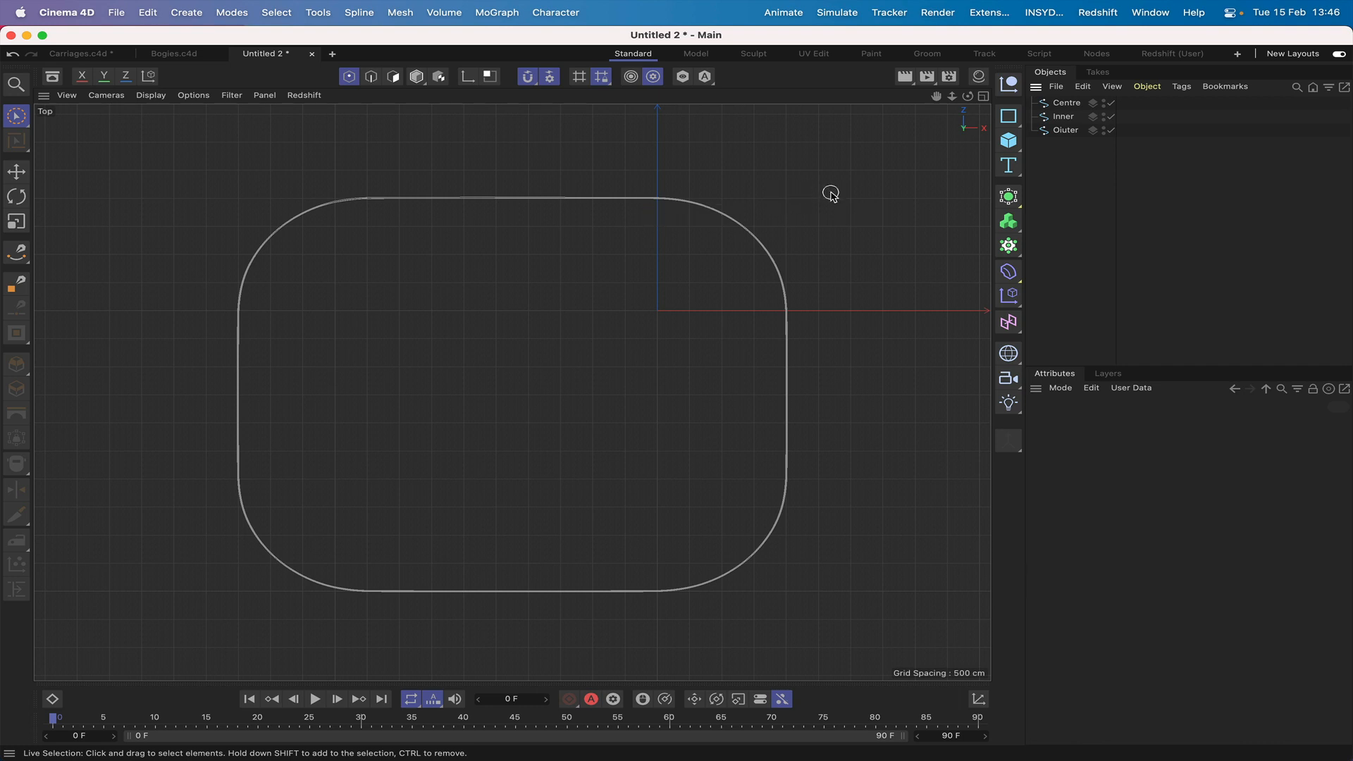
Step: Examine the points of Inner and Centre individually and of all three splines together, and clear the selection
left_click(1062, 118)
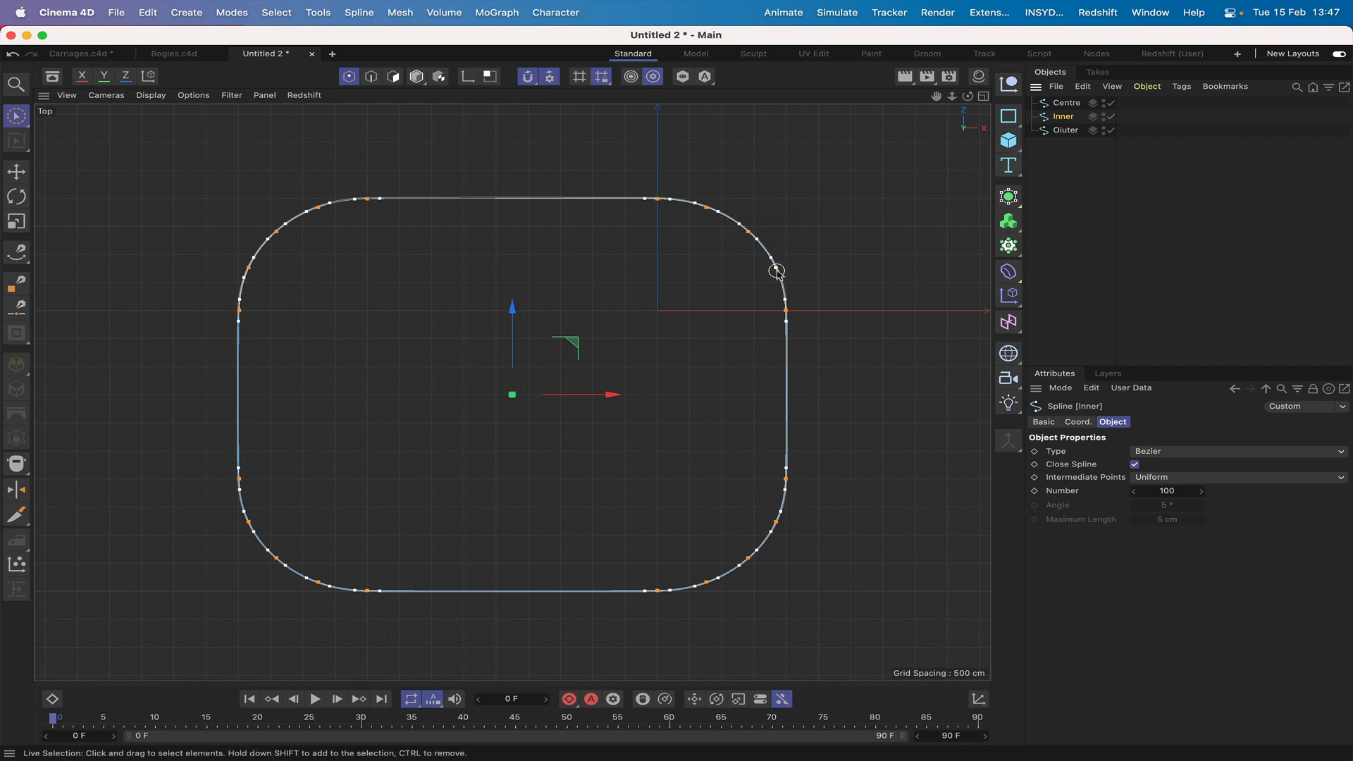
left_click(1064, 103)
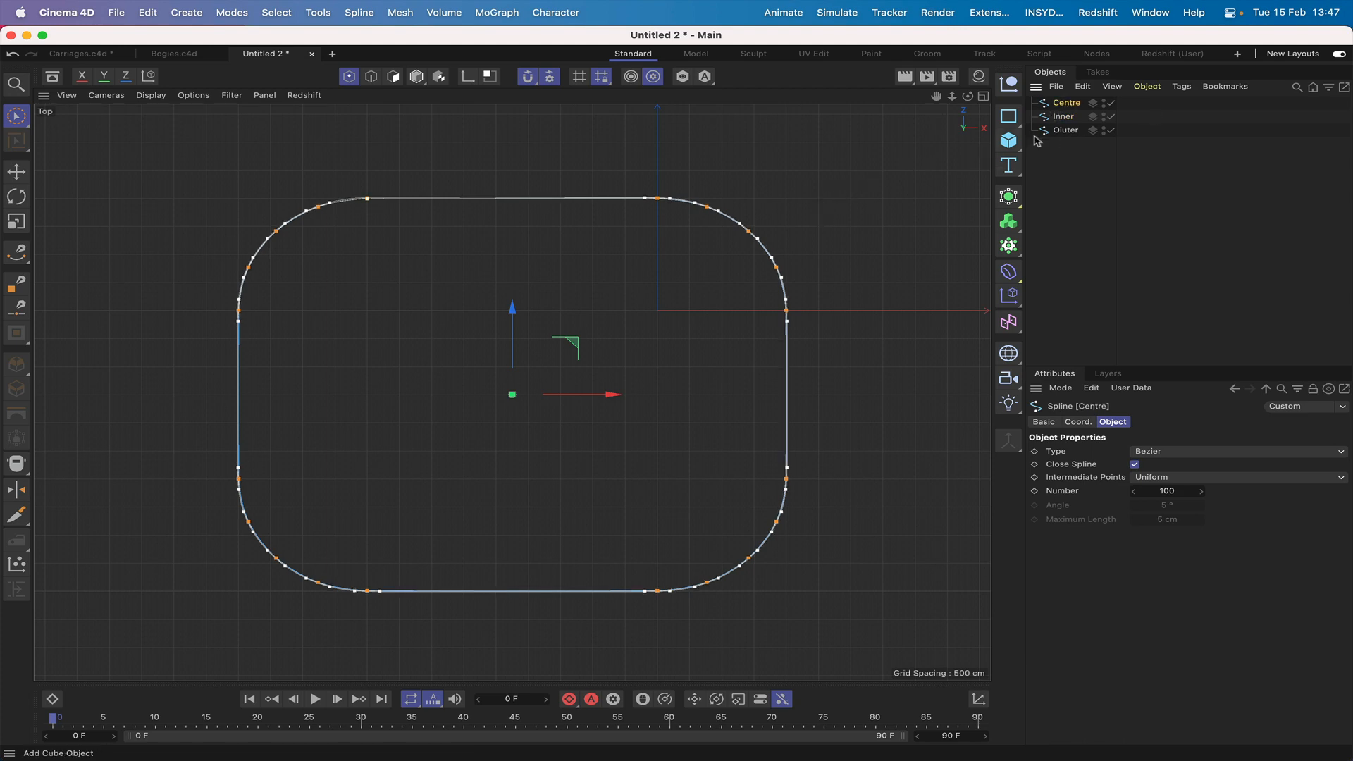
left_click(1063, 117)
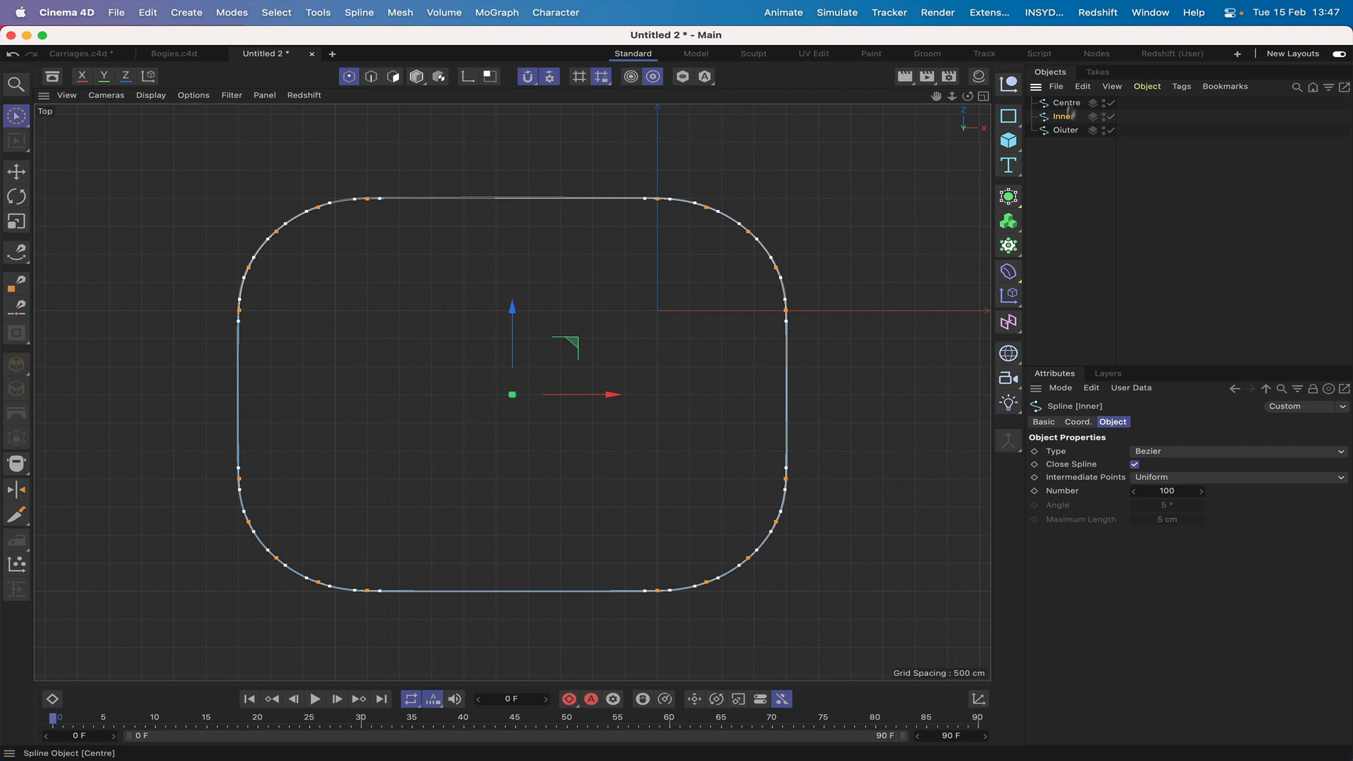
left_click_drag(1064, 146, 1064, 101)
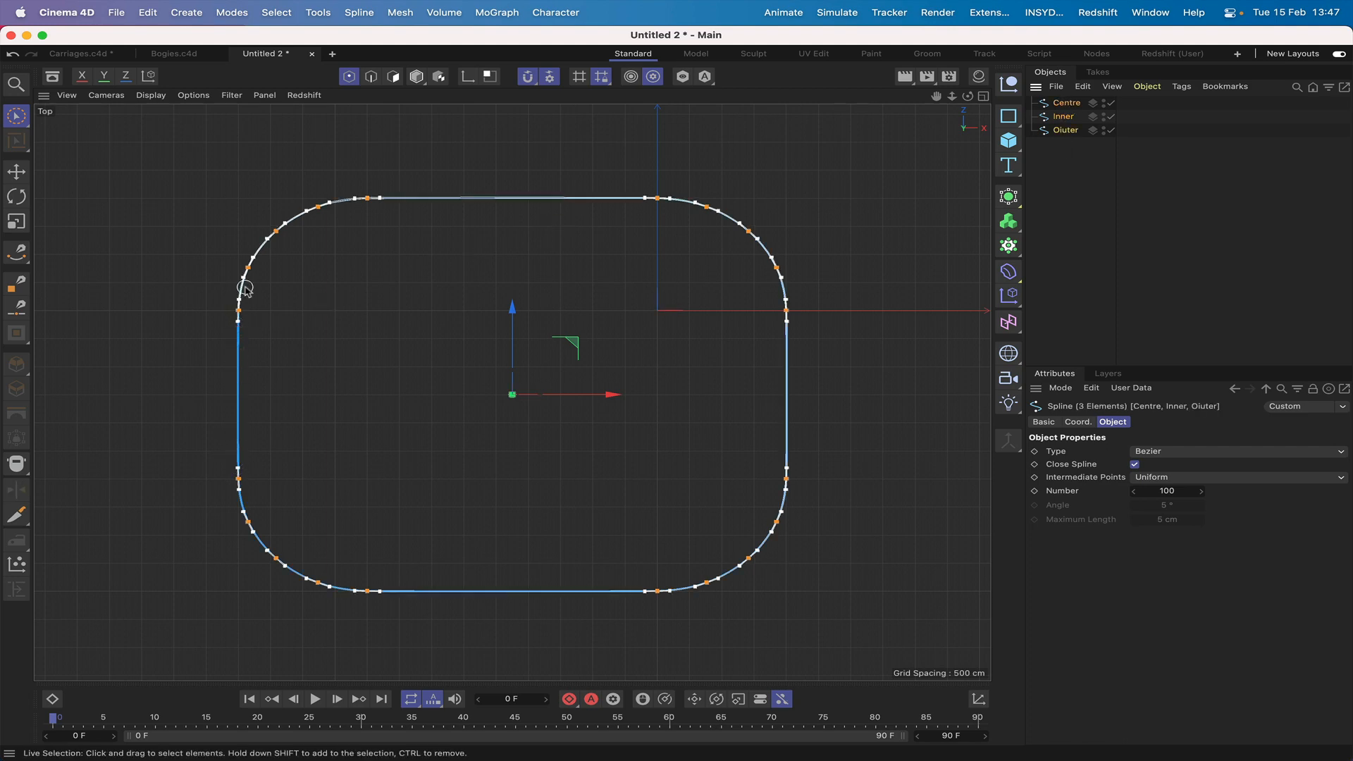
middle_click_drag(642, 203, 512, 205, "alt")
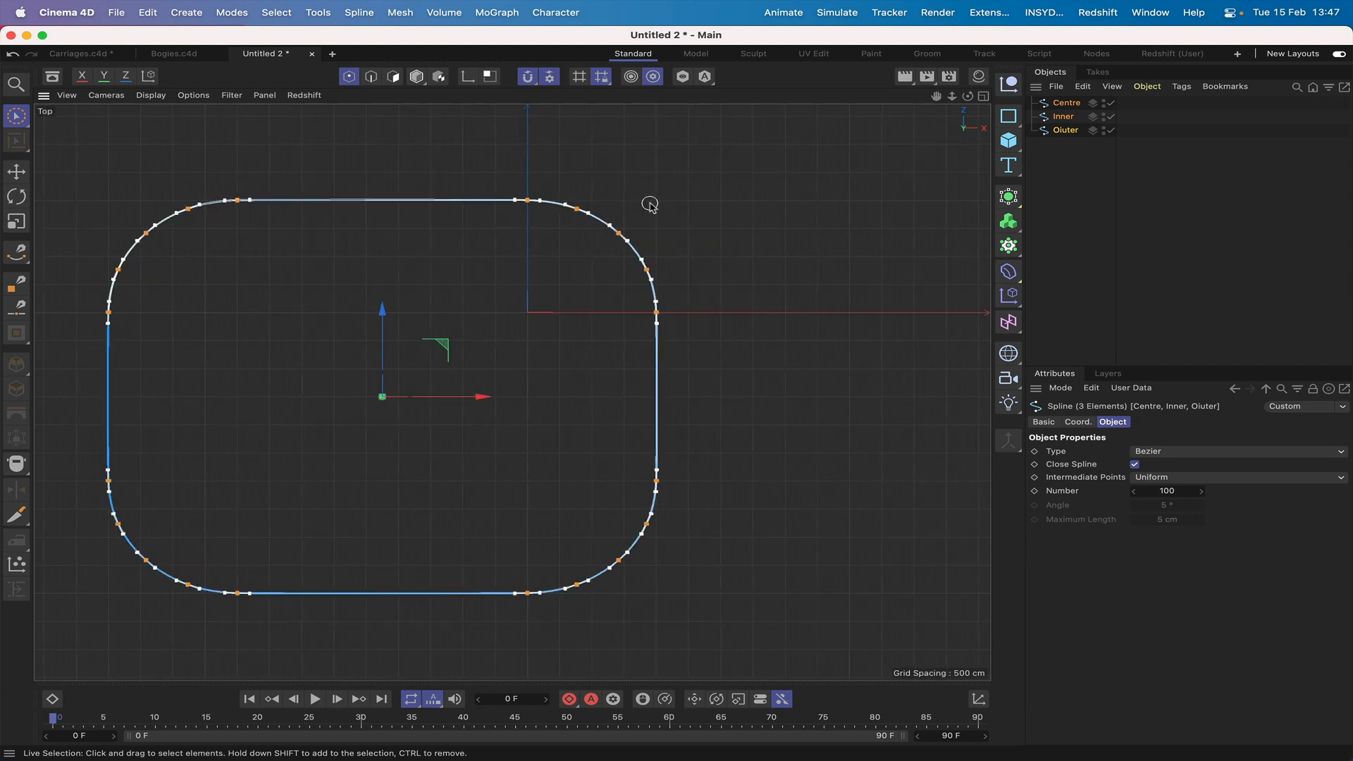
left_click_drag(936, 97, 1073, 90)
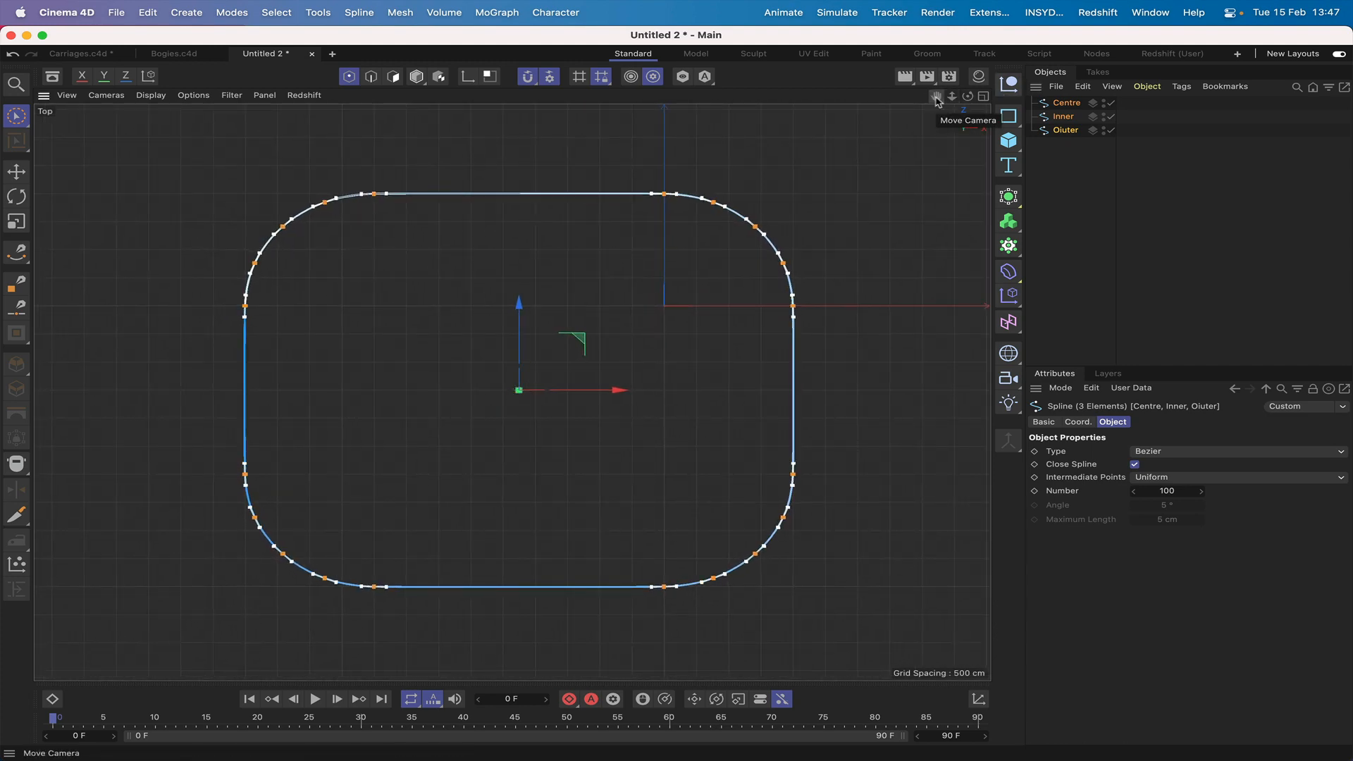
left_click(1065, 160)
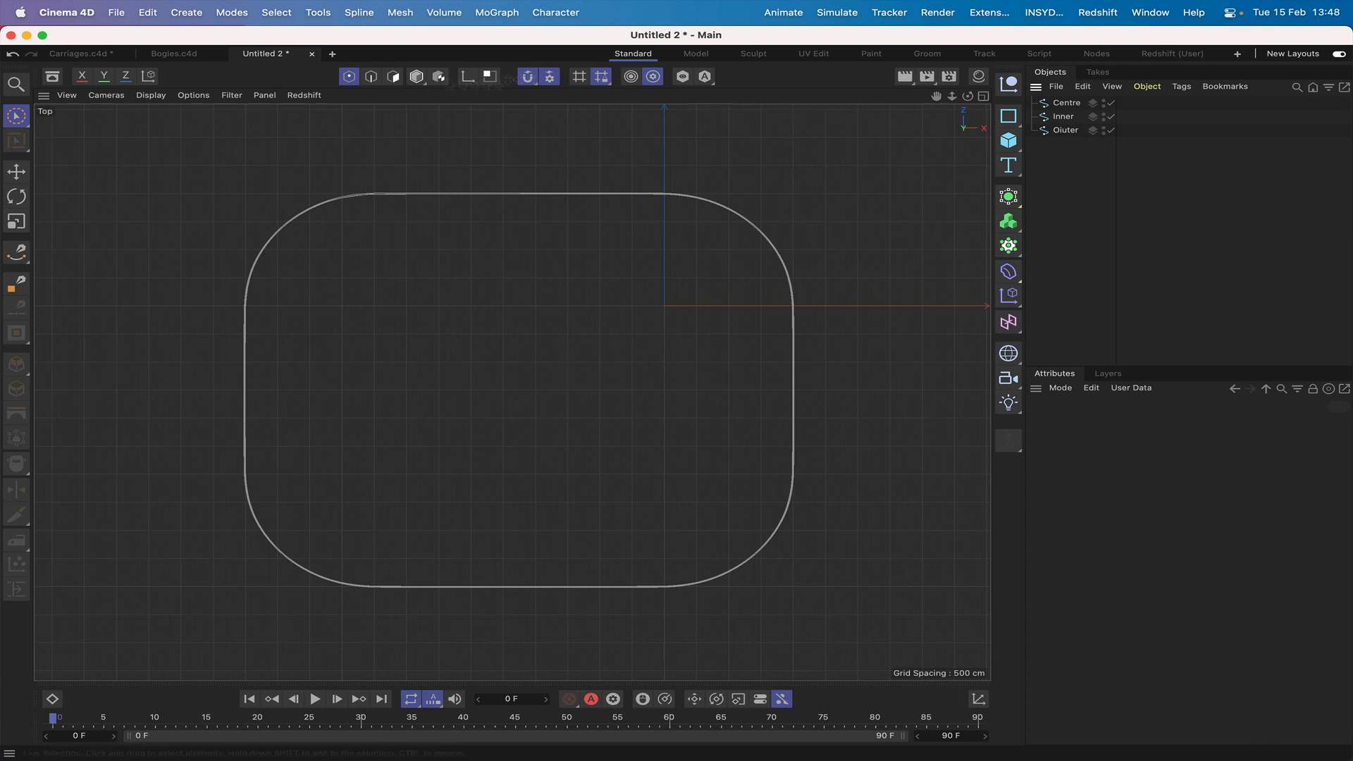
Step: Switch to the Bogies.c4d document and view its track with the bogies, including from above
left_click(172, 55)
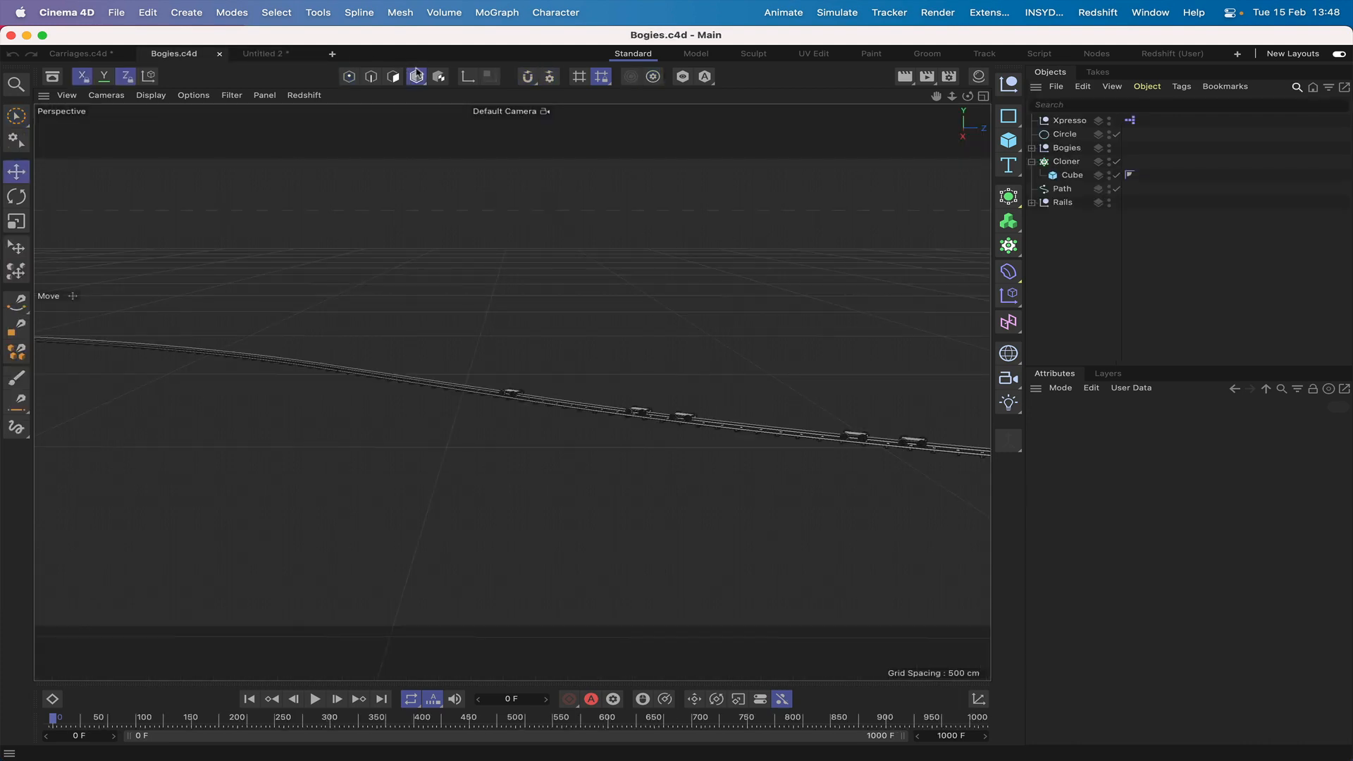
left_click_drag(936, 96, 512, 392)
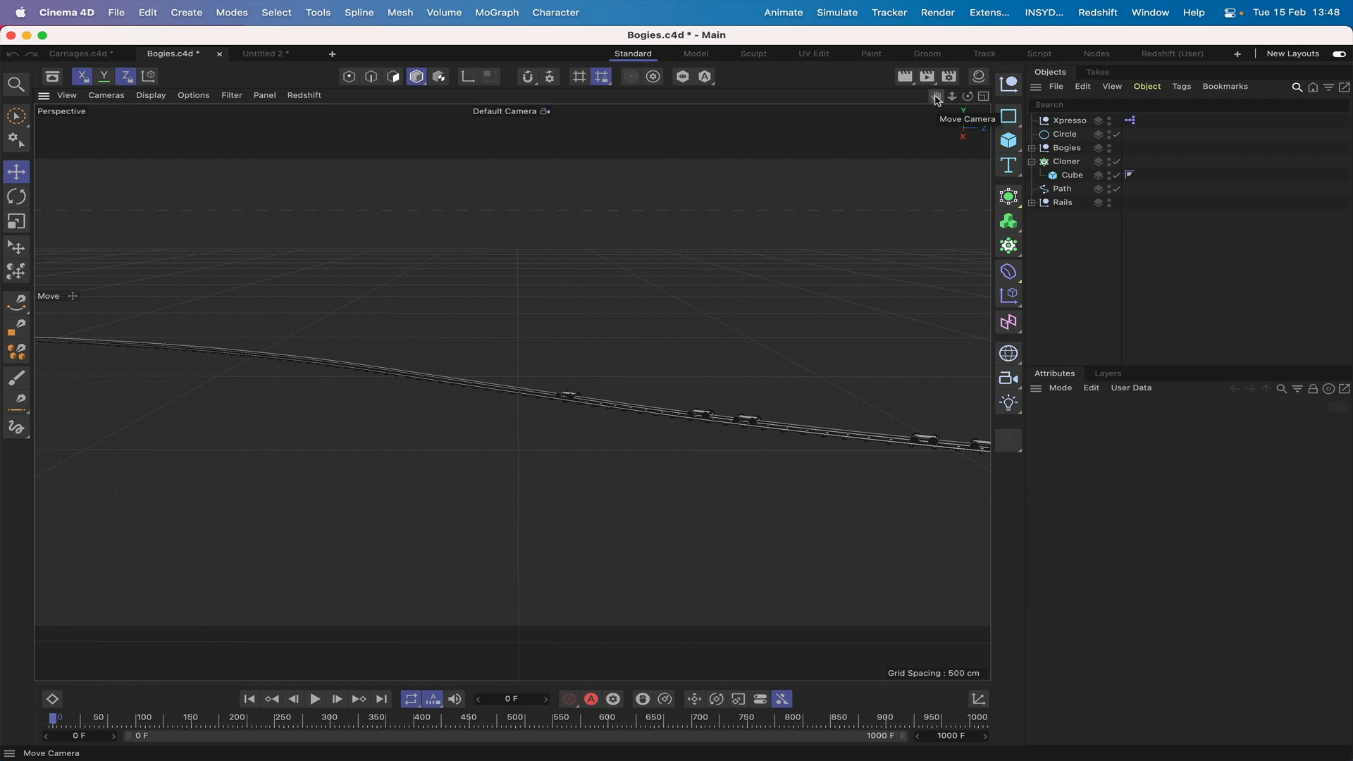
key("F2")
key("h")
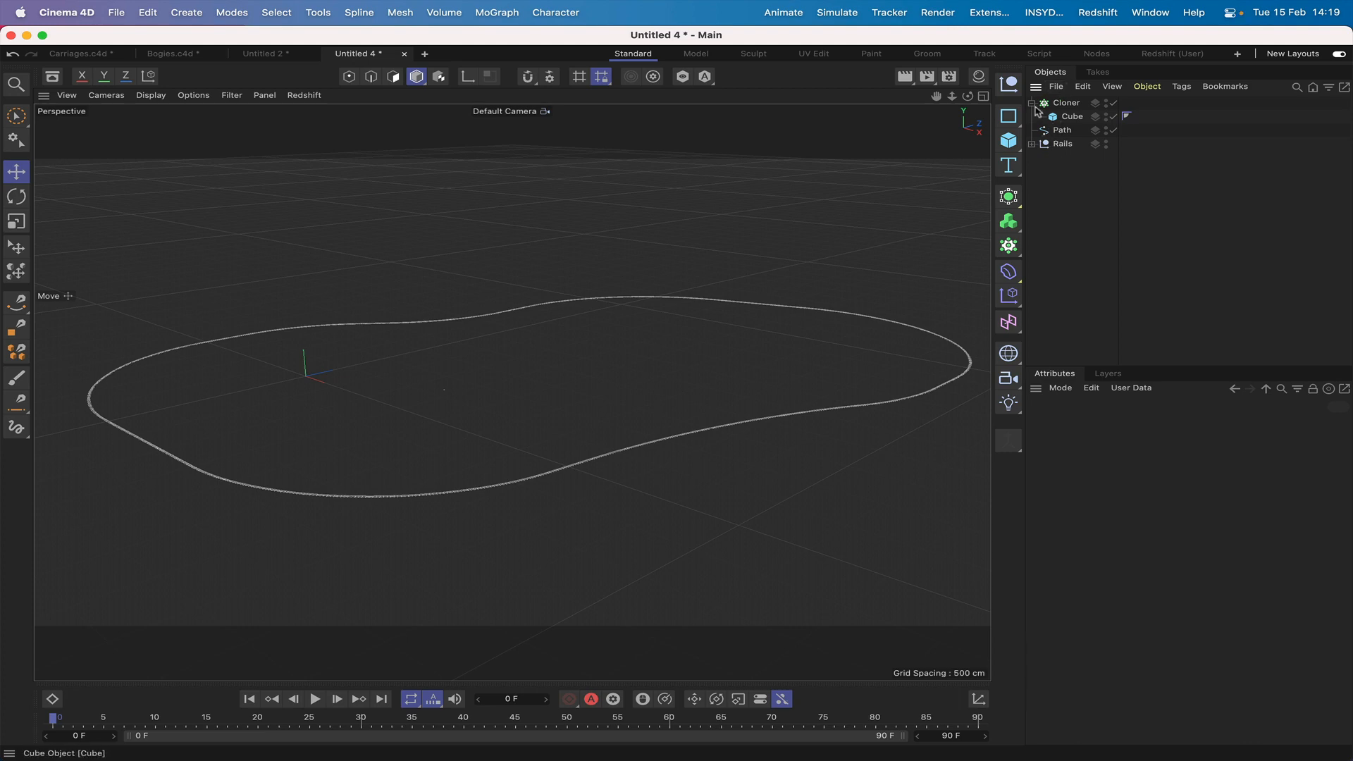
Step: Expand the Rails group, select the Cloner and show its sleepers close up from above in Gouraud Shading (Lines)
left_click(1033, 144)
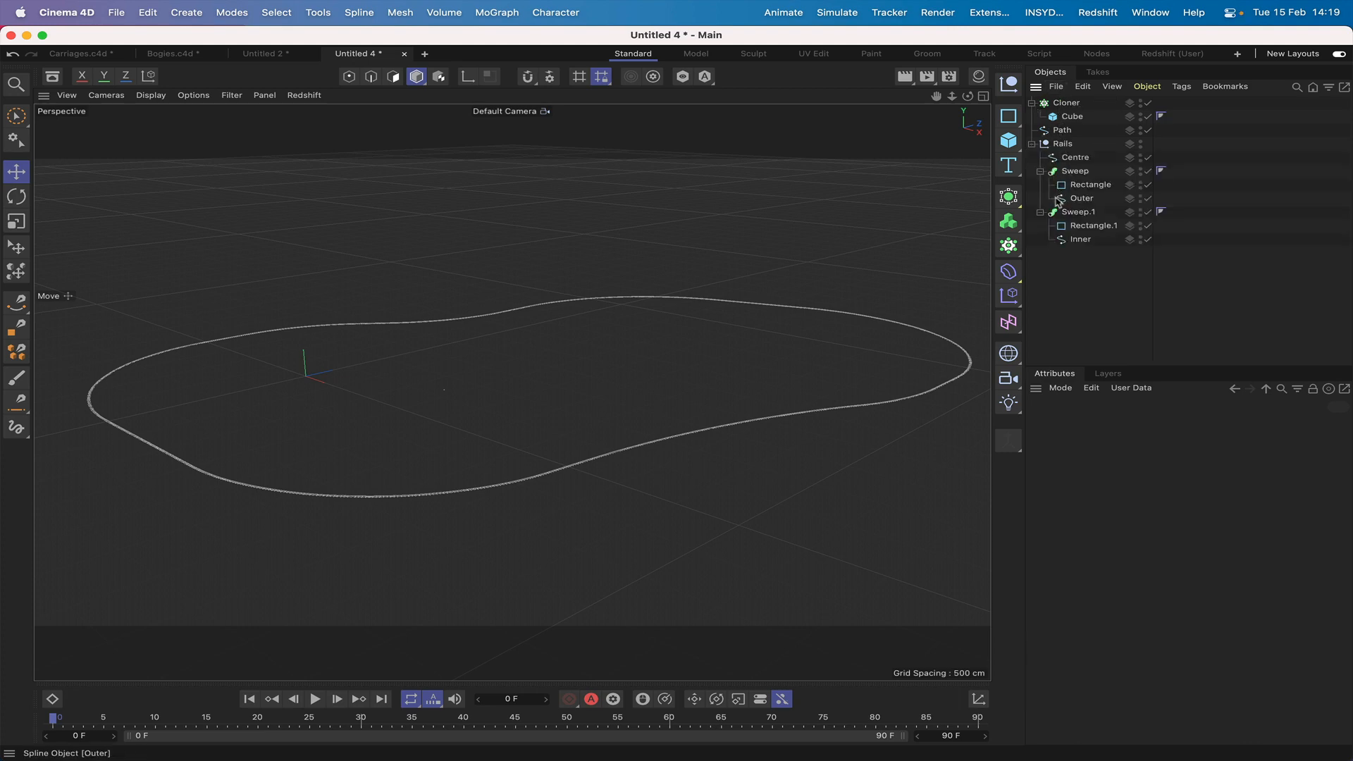
left_click(1066, 105)
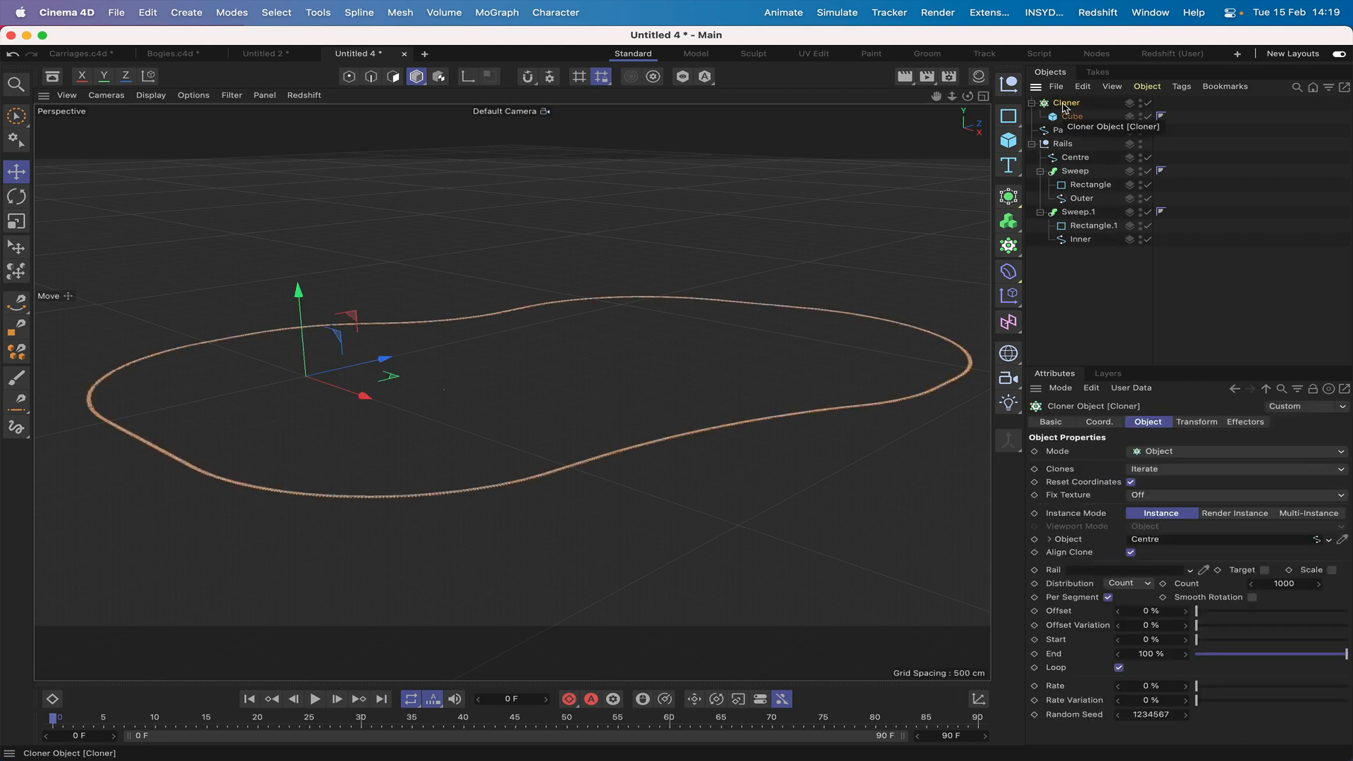
key("F2")
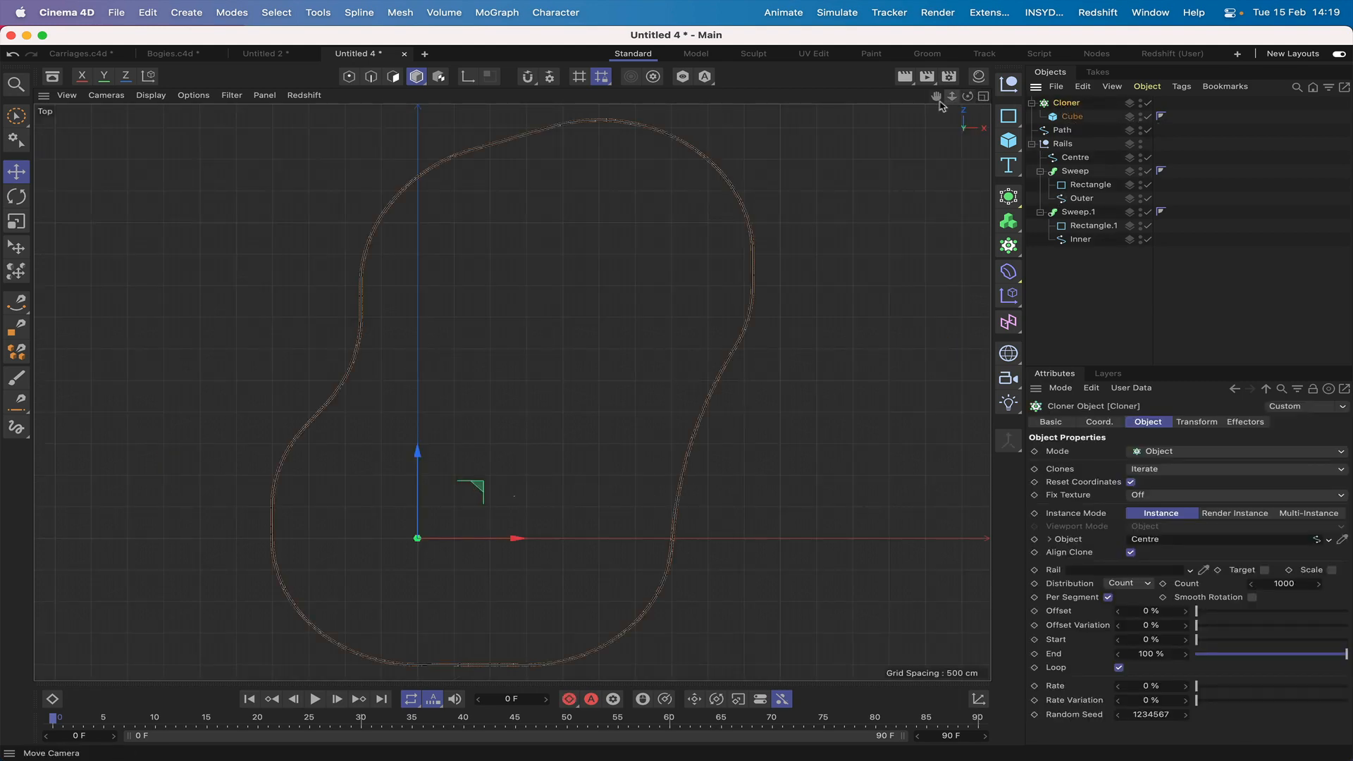
left_click_drag(936, 96, 938, 102)
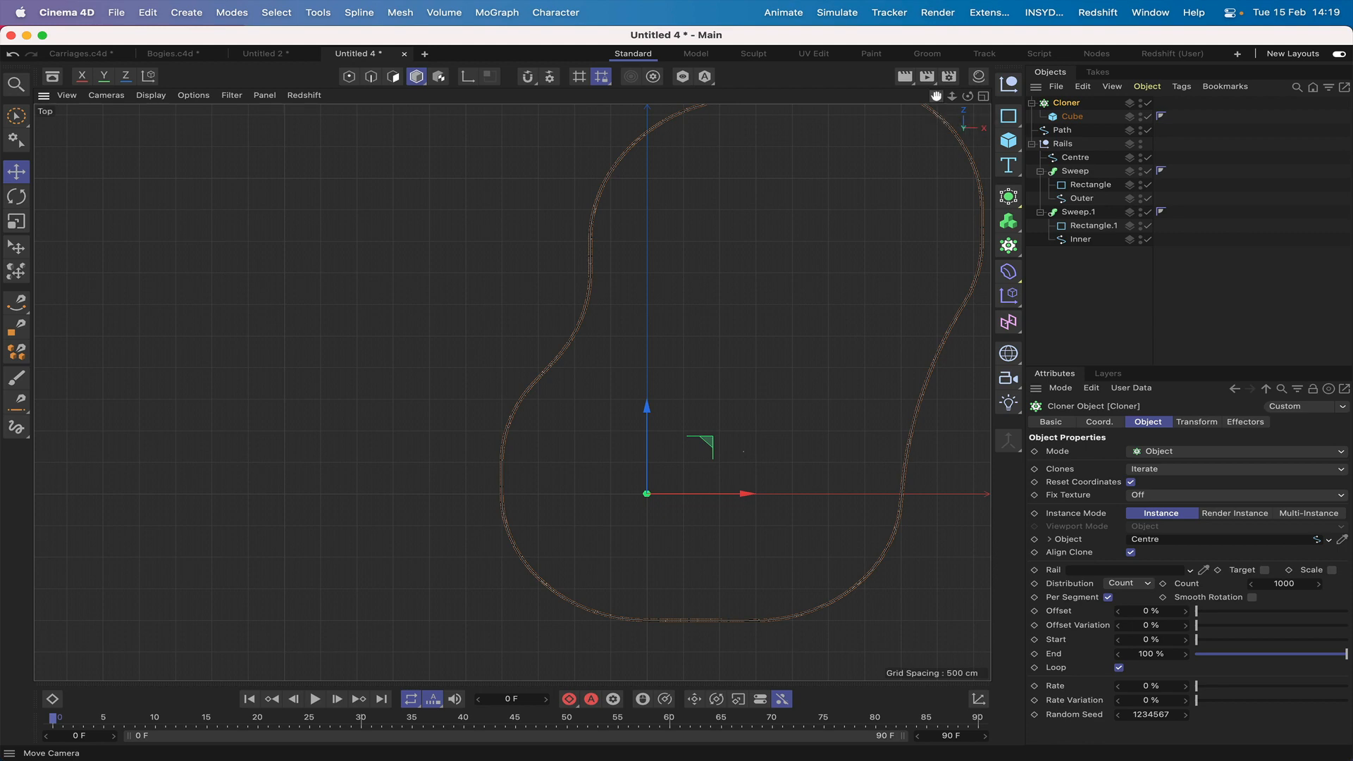
right_click_drag(938, 103, 950, 140)
middle_click_drag(664, 392, 513, 392, "alt")
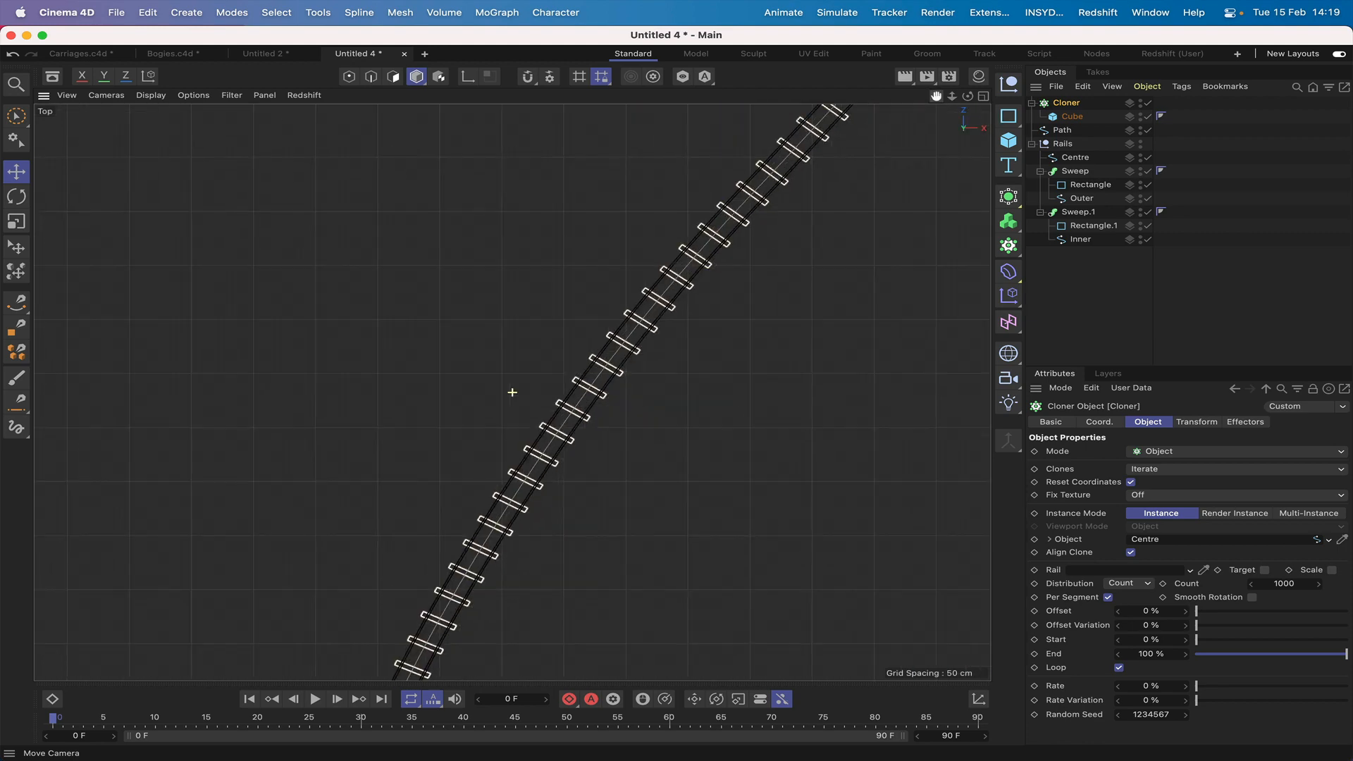
right_click_drag(938, 102, 561, 99)
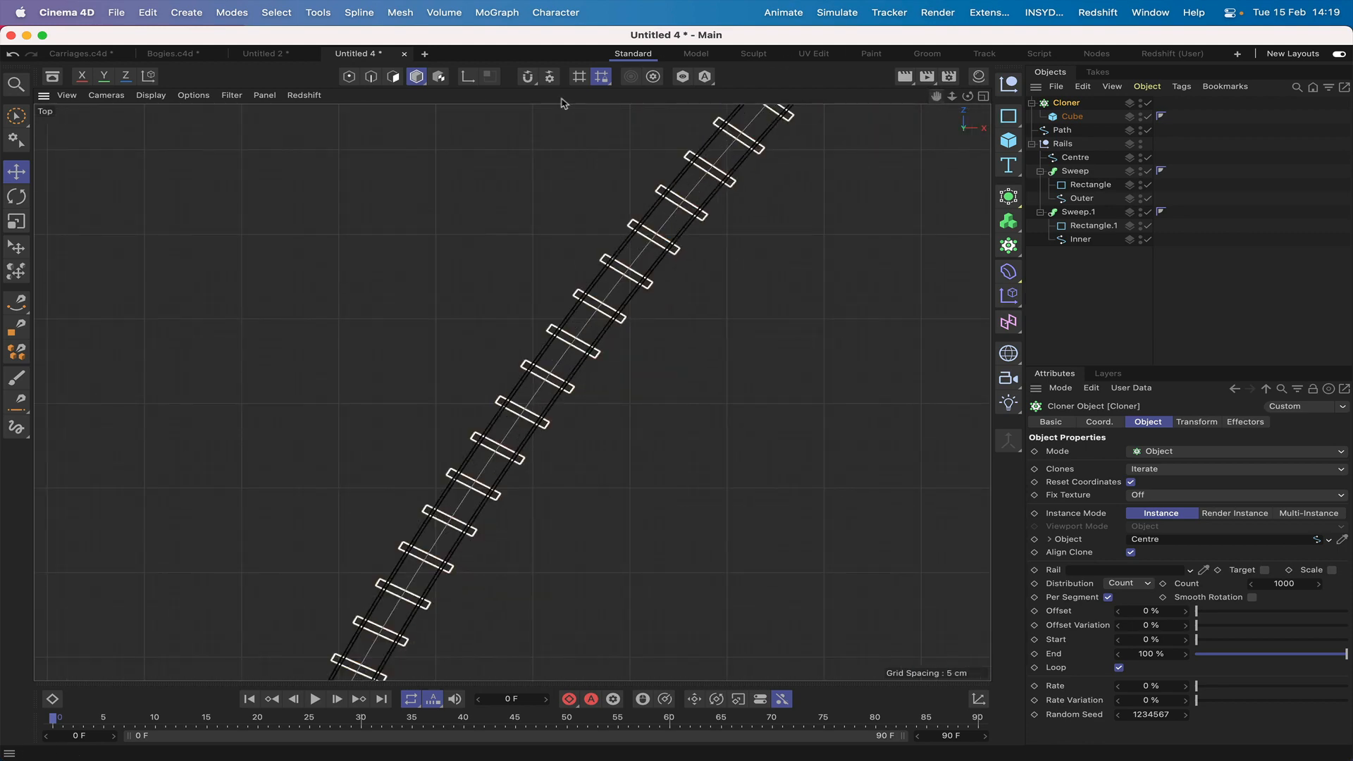
left_click(151, 96)
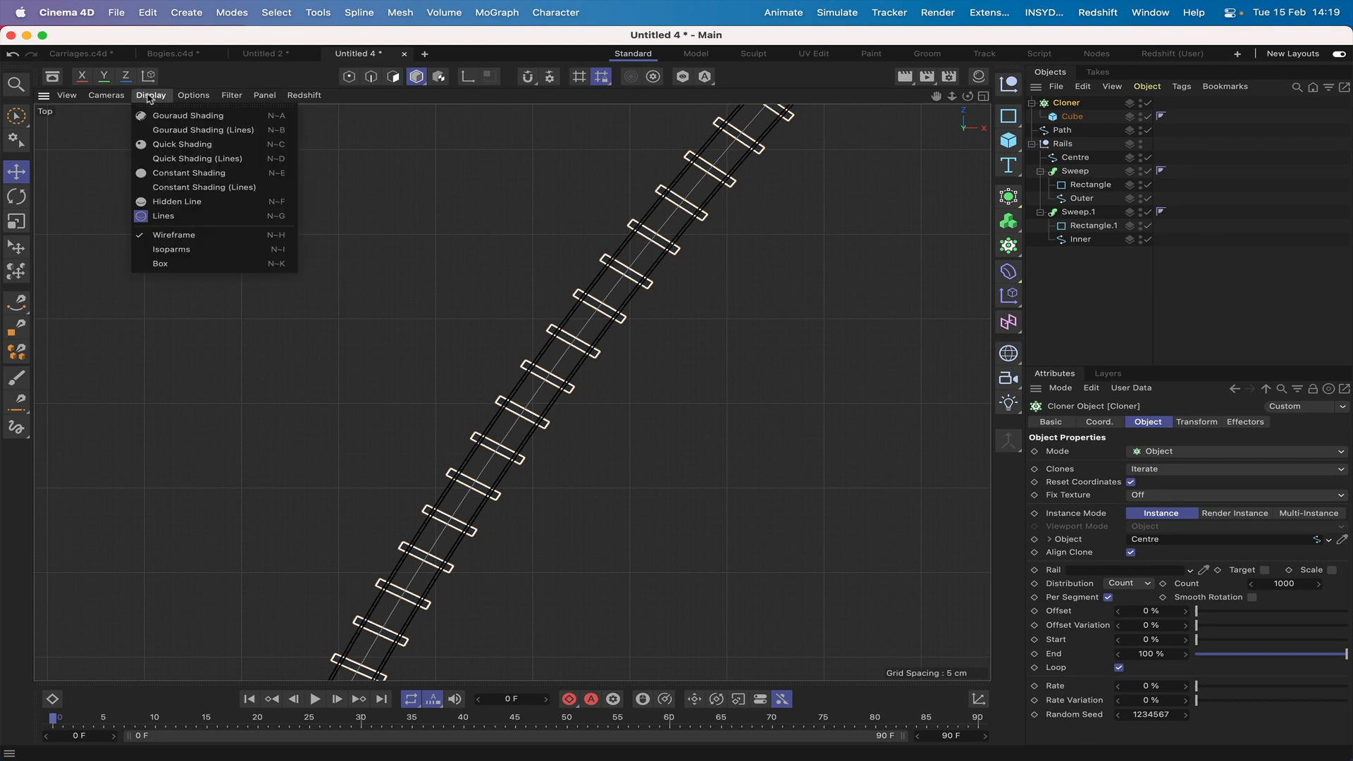
left_click(173, 129)
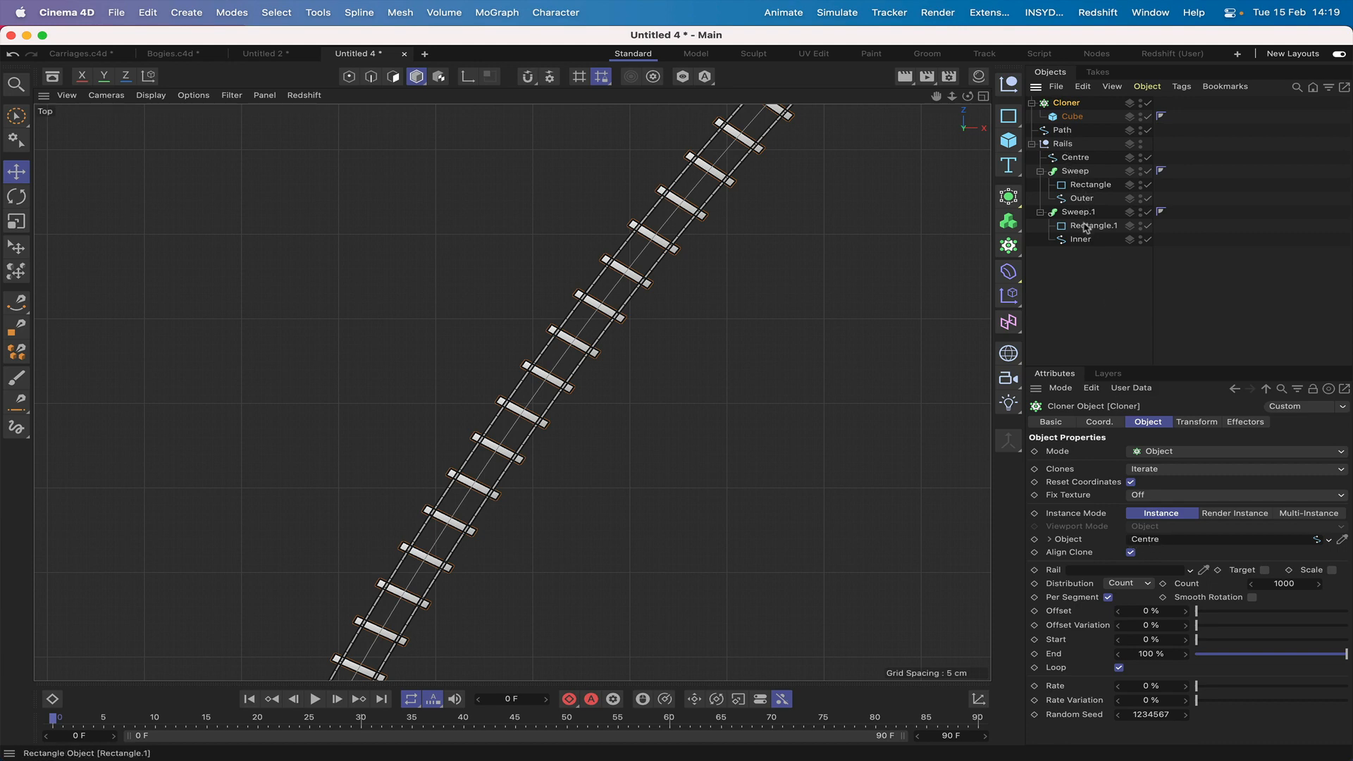
Step: Compare the Path and Centre splines against the rails close up in perspective, collapse the Rails group and clear the selection
left_click(1062, 130)
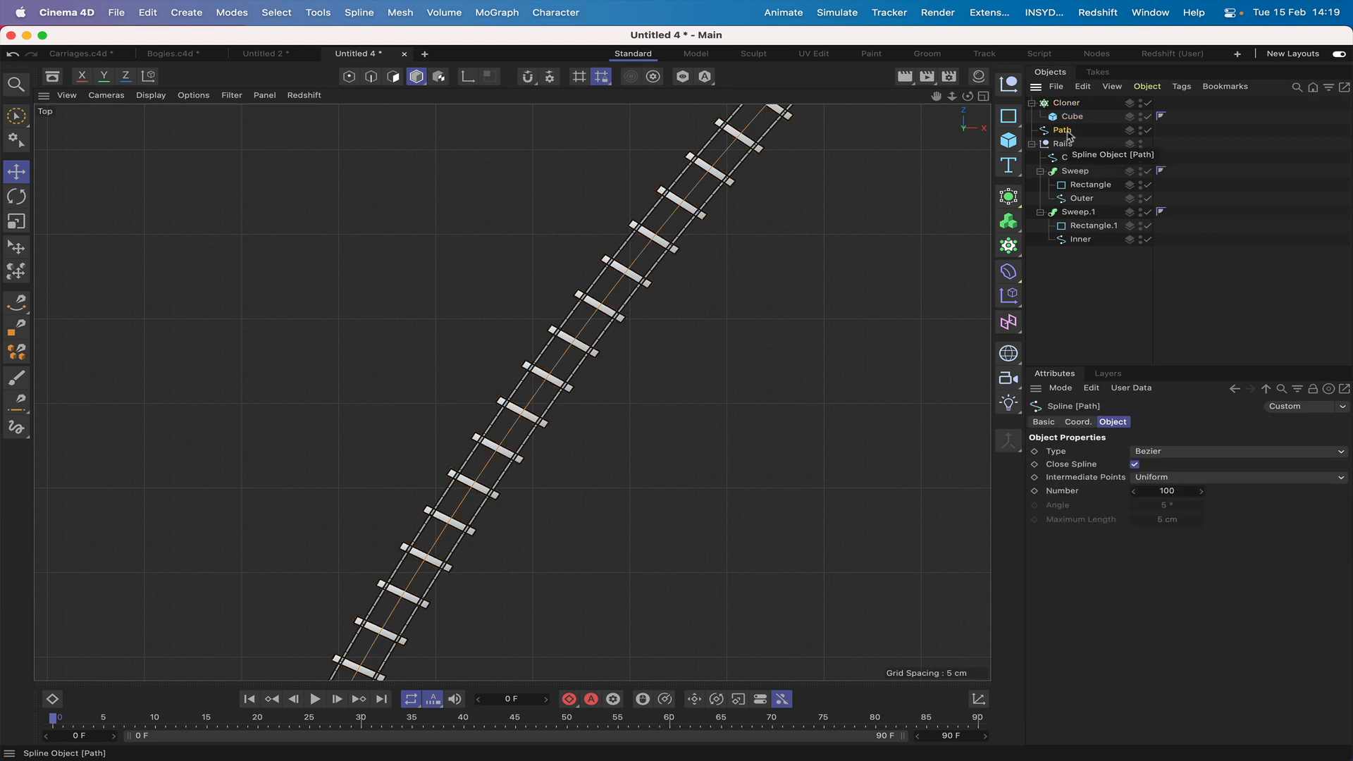
key("F1")
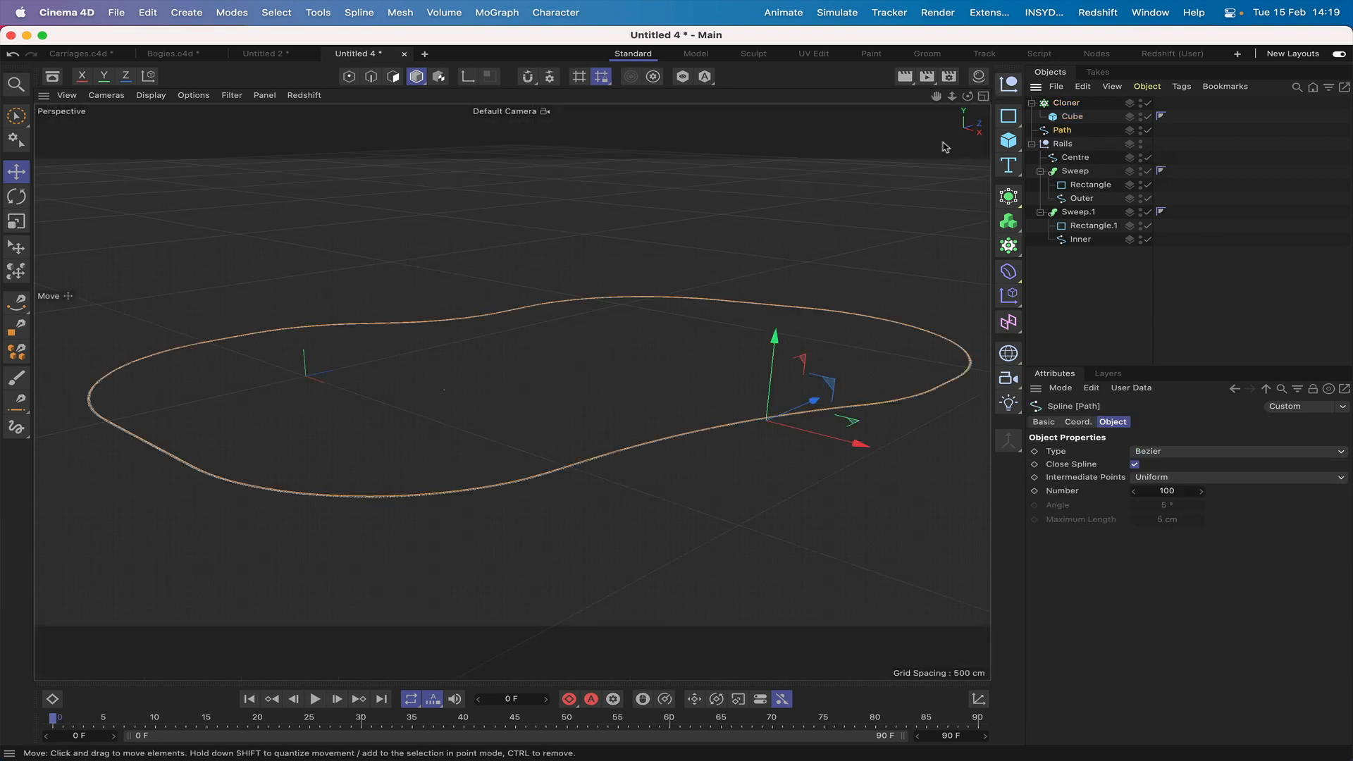
left_click_drag(935, 98, 968, 96)
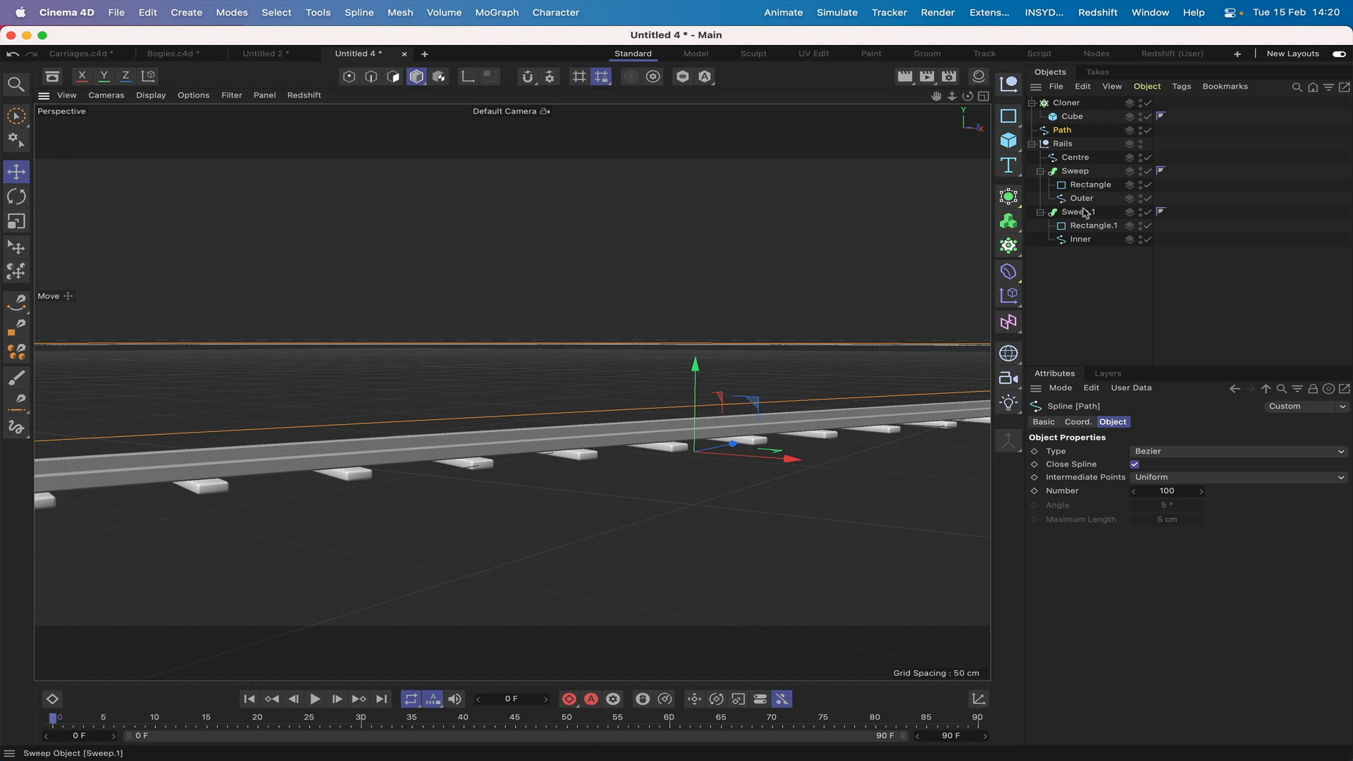
left_click(1072, 159)
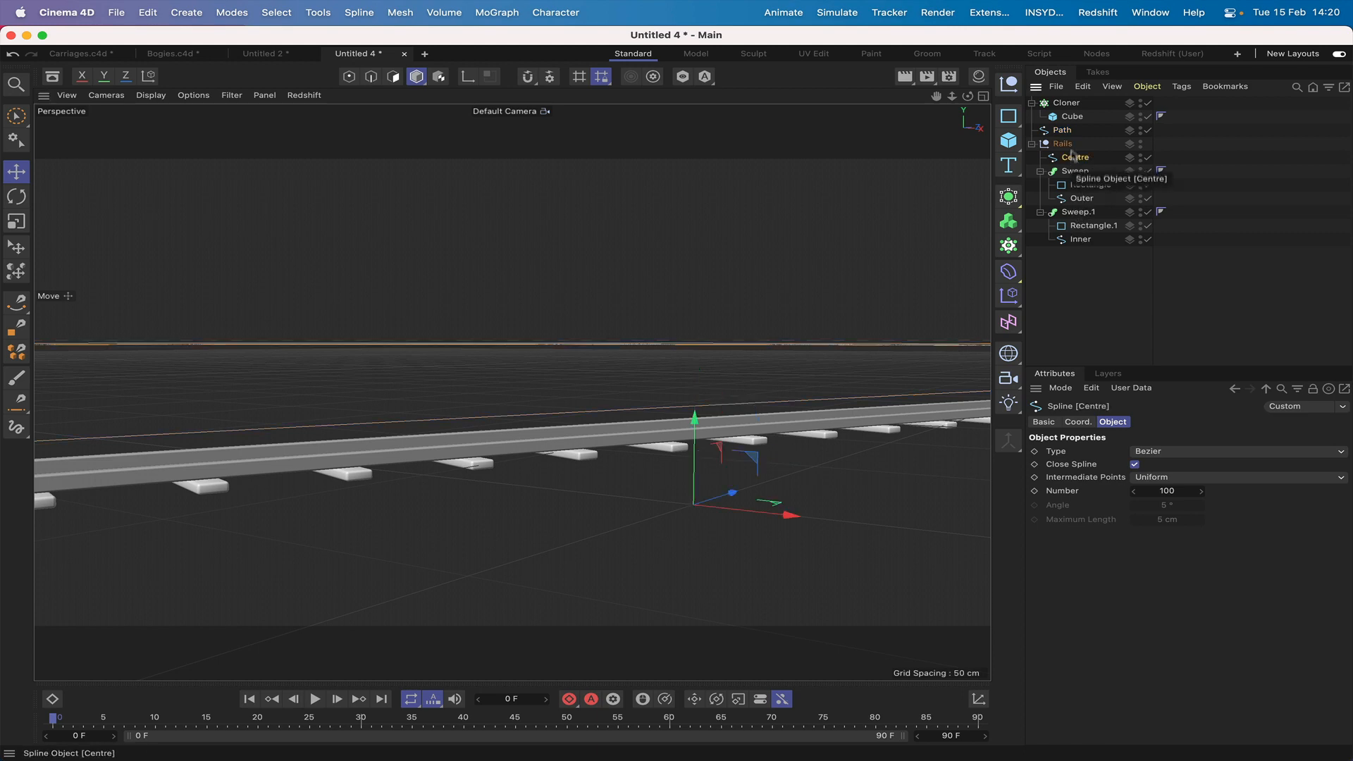
left_click(1063, 131)
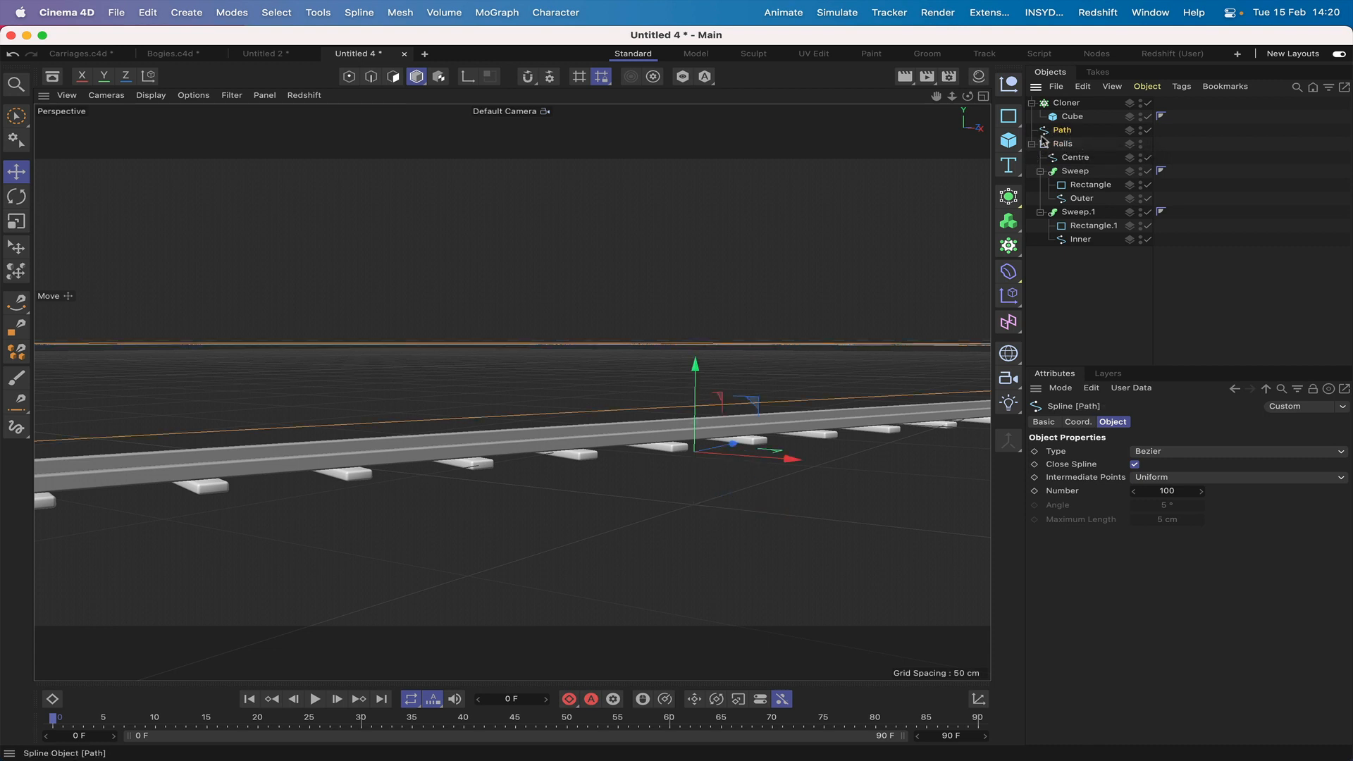
left_click_drag(967, 96, 924, 98)
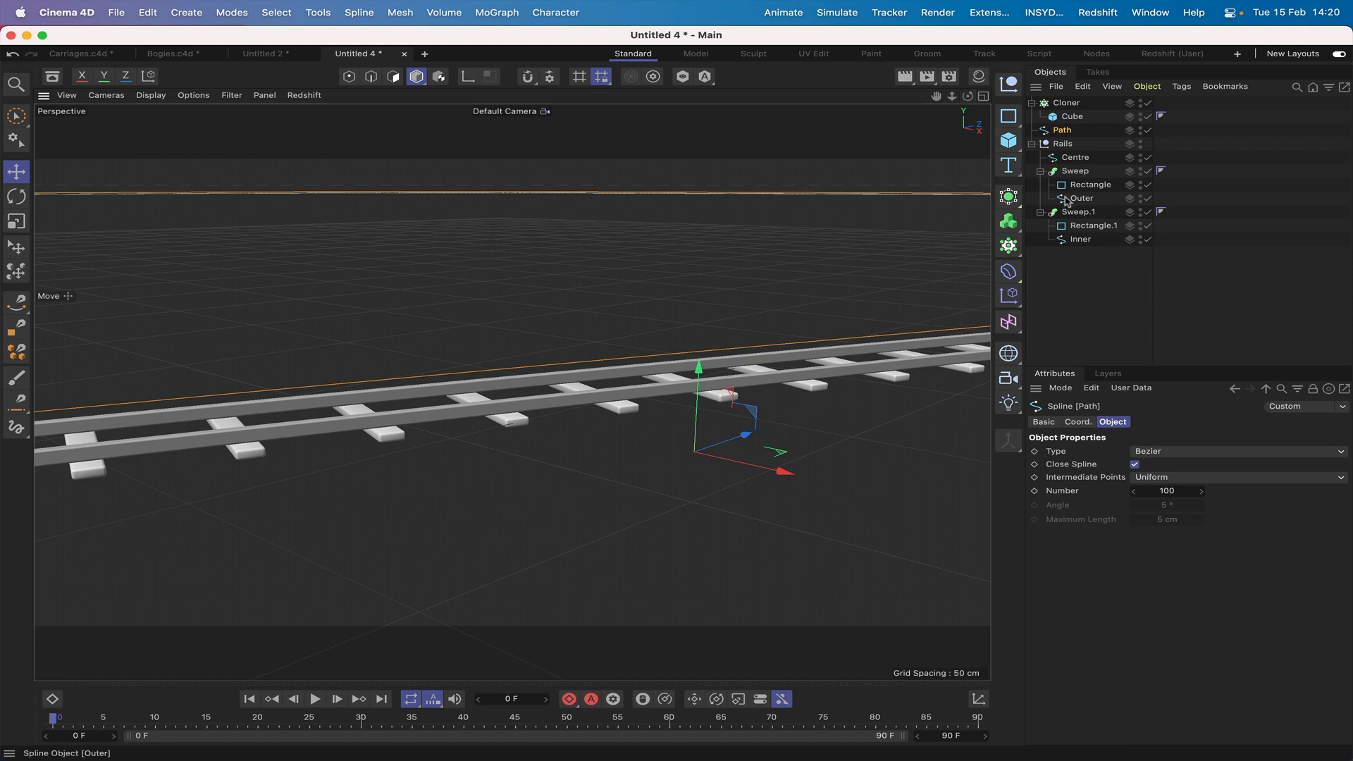
left_click(1032, 144)
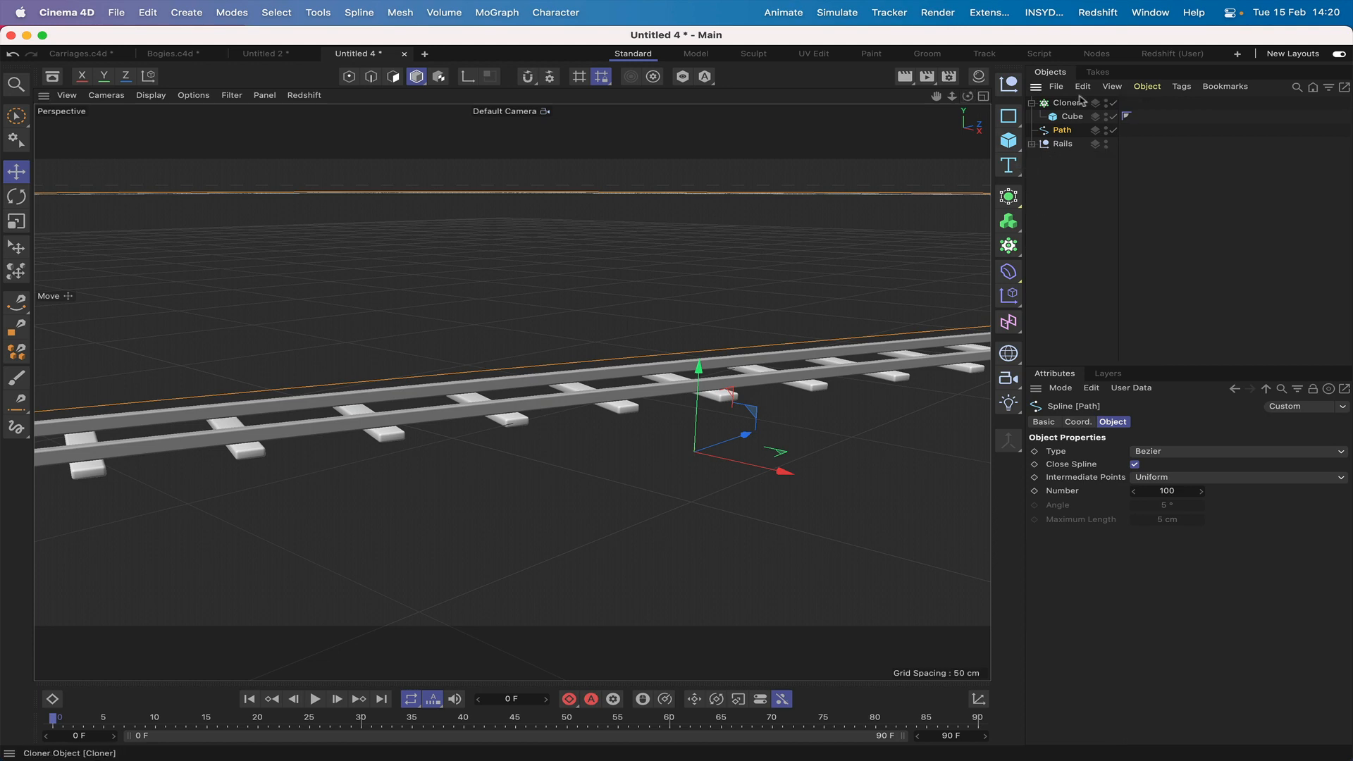
left_click(1053, 167)
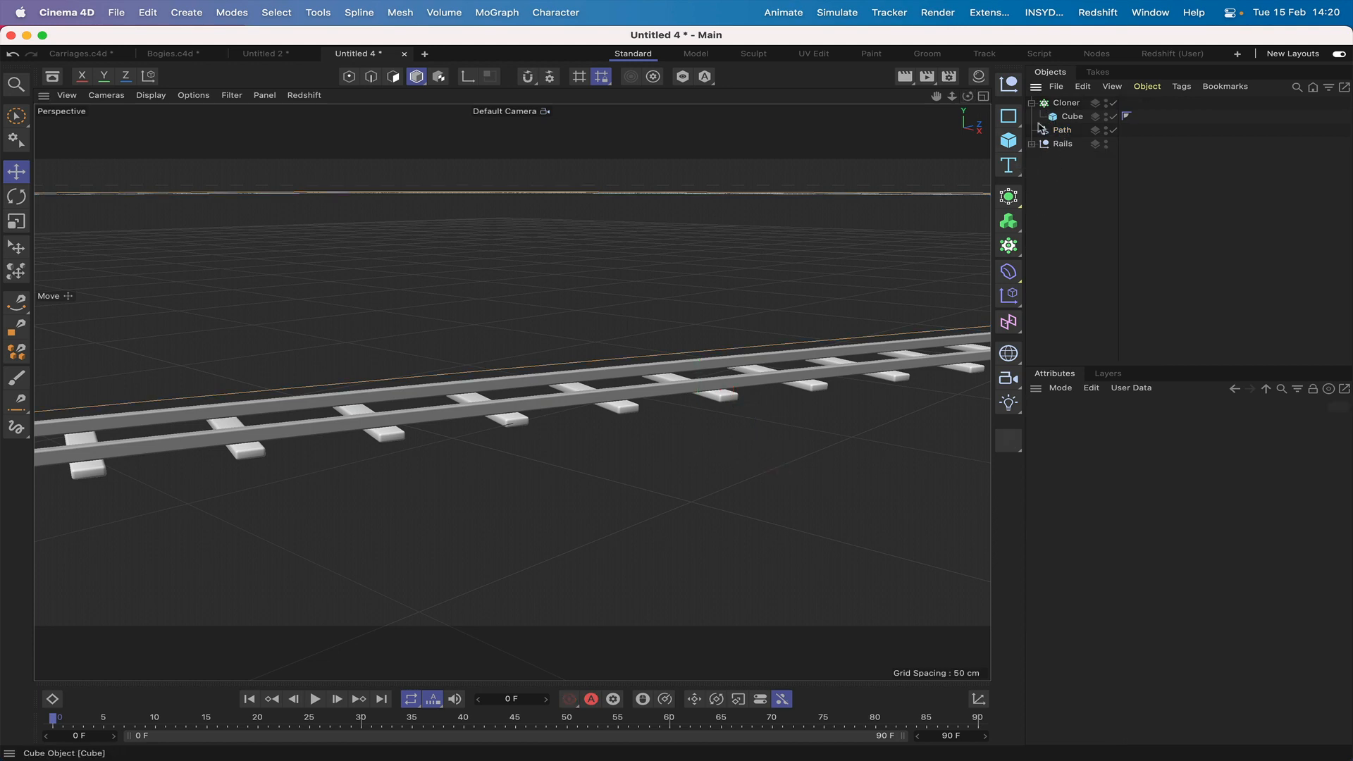
Step: Frame the whole track loop and examine its near straight section close up in perspective
key("h")
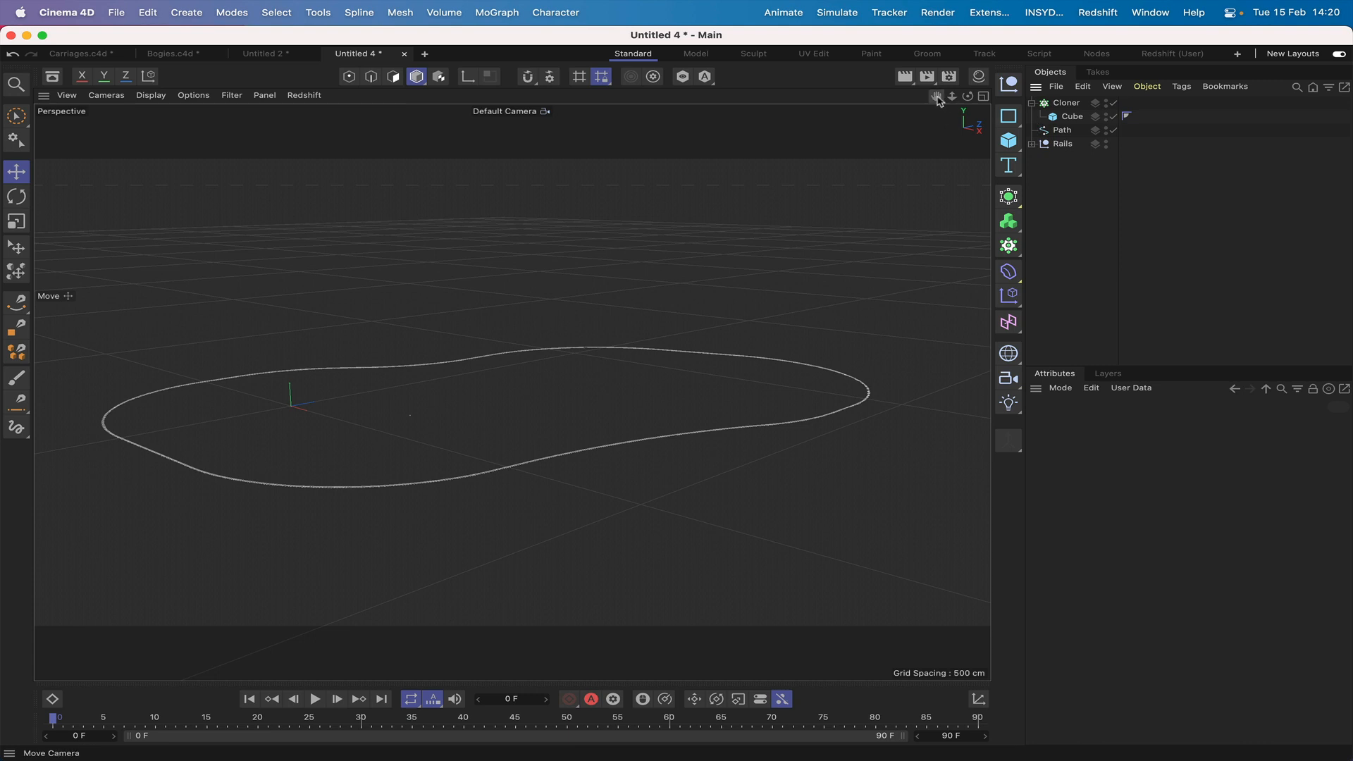
left_click_drag(936, 95, 1019, 96)
right_click_drag(936, 97, 1018, 96)
left_click_drag(937, 96, 1043, 97)
scroll(513, 393, "up", 3)
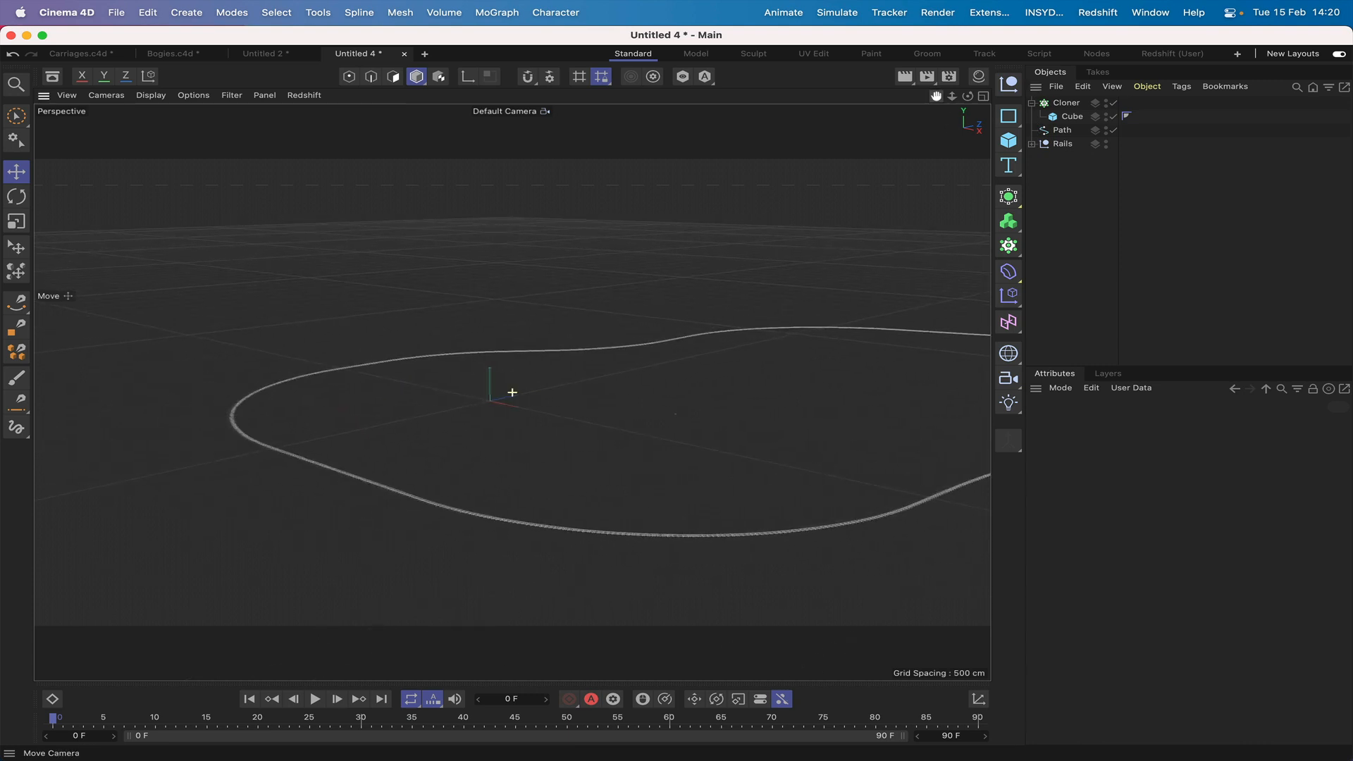
scroll(512, 392, "up", 5)
scroll(512, 393, "up", 3)
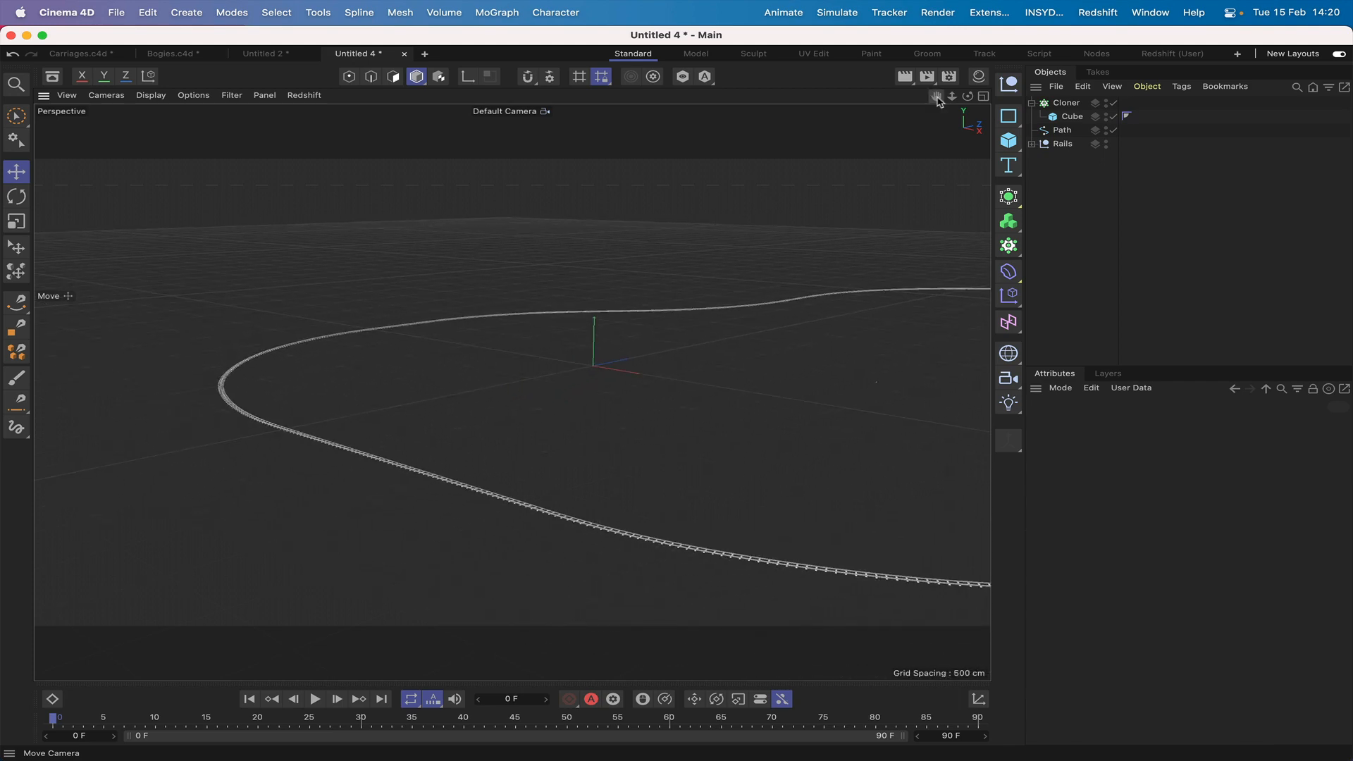
scroll(512, 393, "up", 5)
scroll(513, 392, "up", 3)
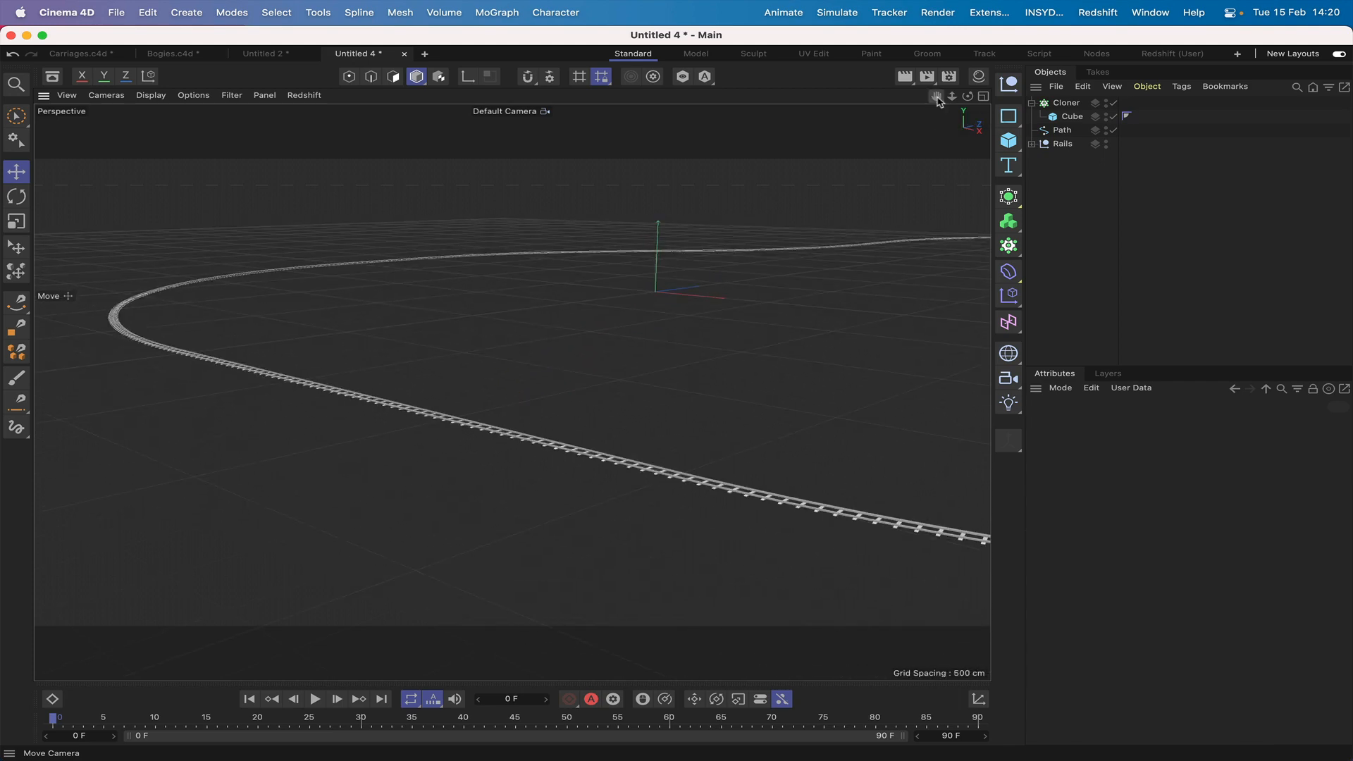
left_click_drag(938, 96, 513, 392)
left_click_drag(677, 398, 504, 400)
right_click_drag(938, 98, 508, 393)
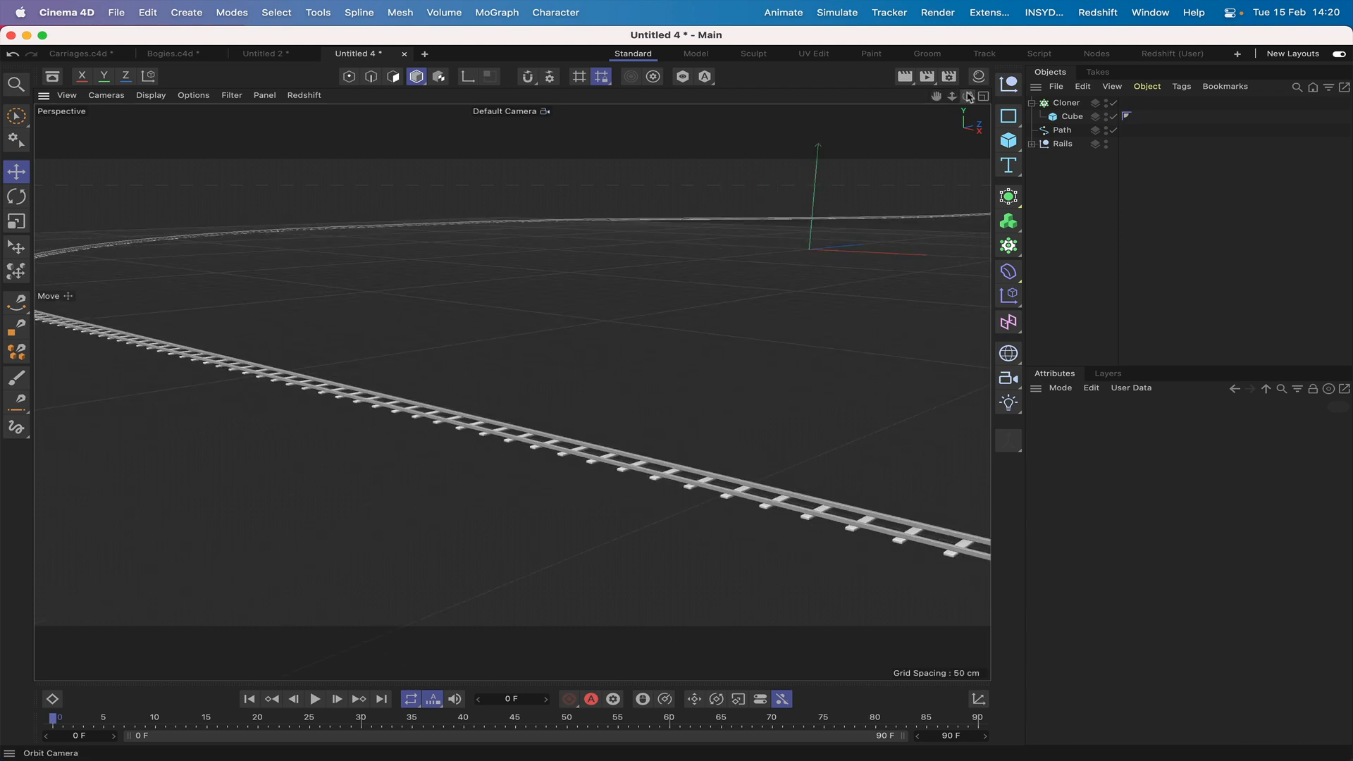
left_click_drag(969, 99, 712, 281)
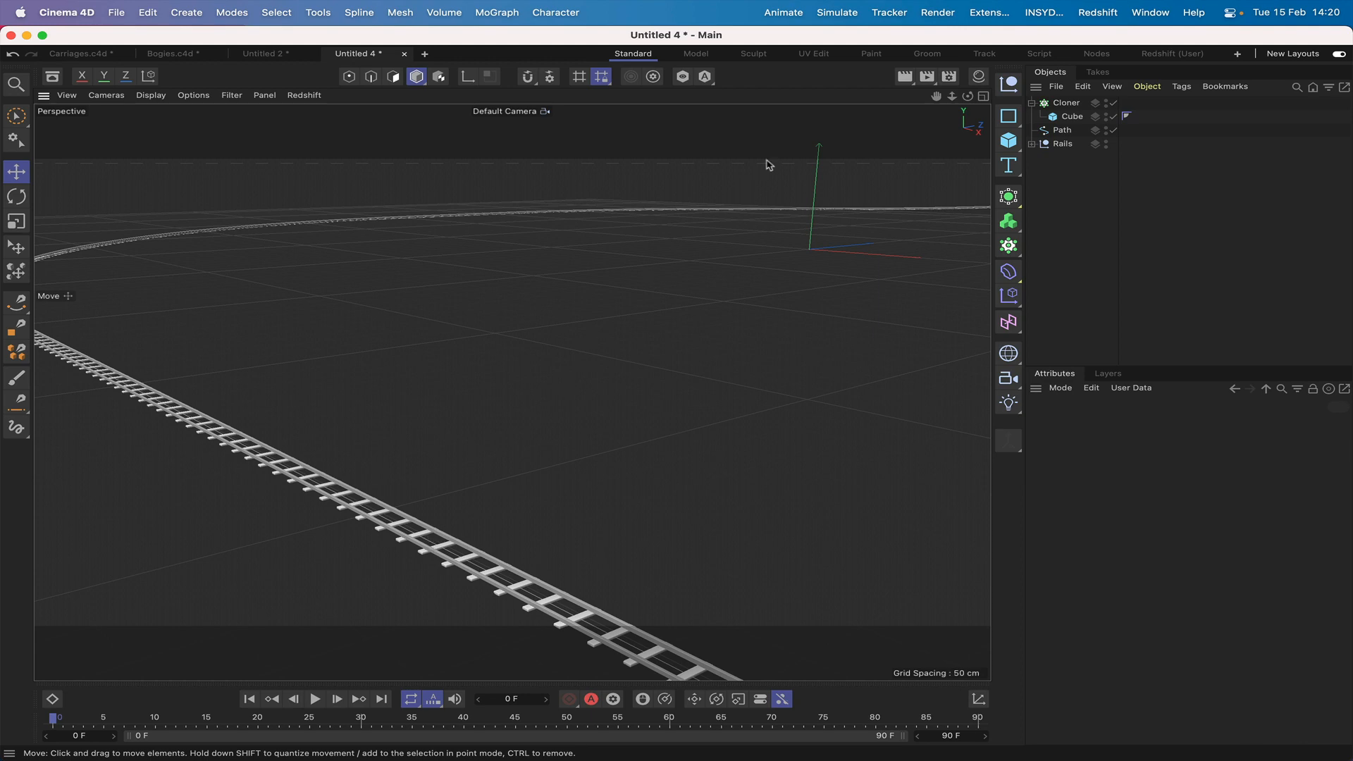
Step: Add a Cone primitive, position it beside the near straight section of track and frame it in the view
left_click_drag(1009, 143, 1138, 232)
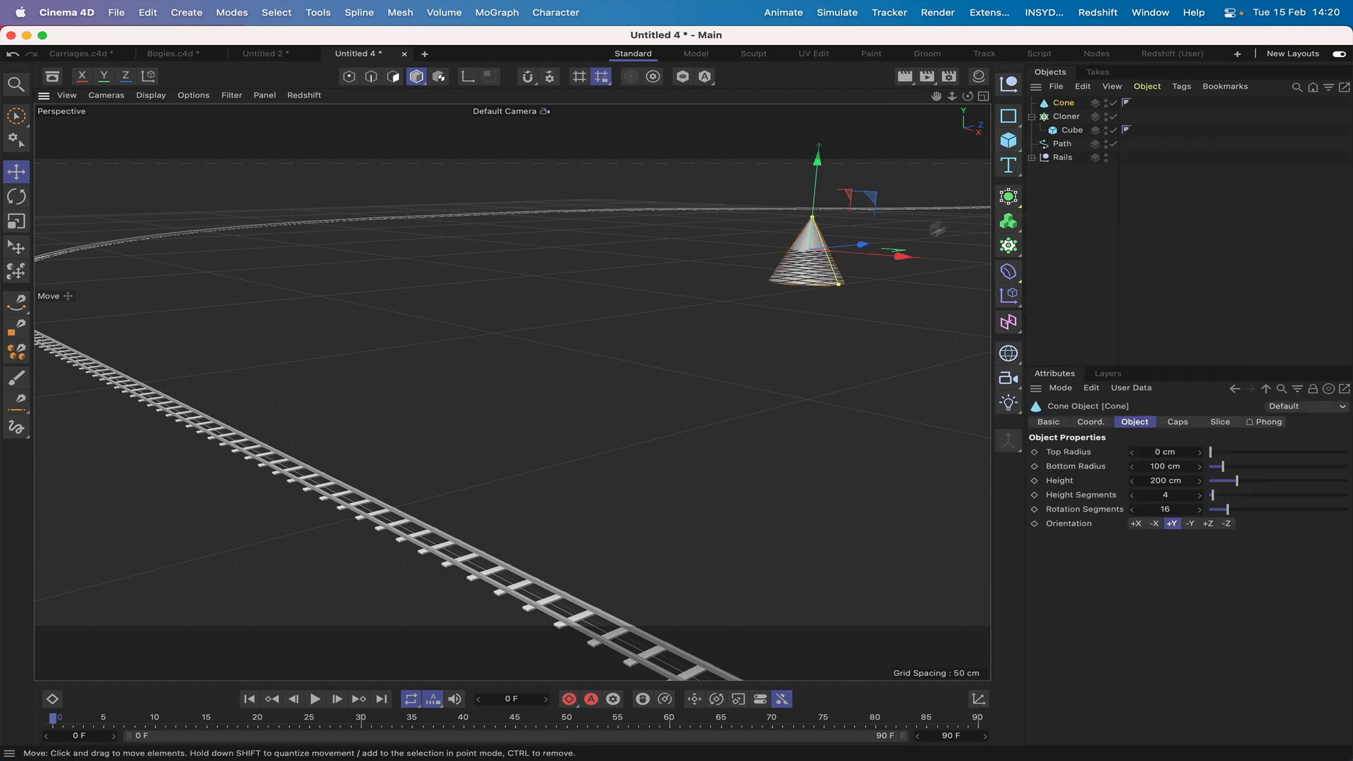
left_click_drag(871, 240, 350, 542)
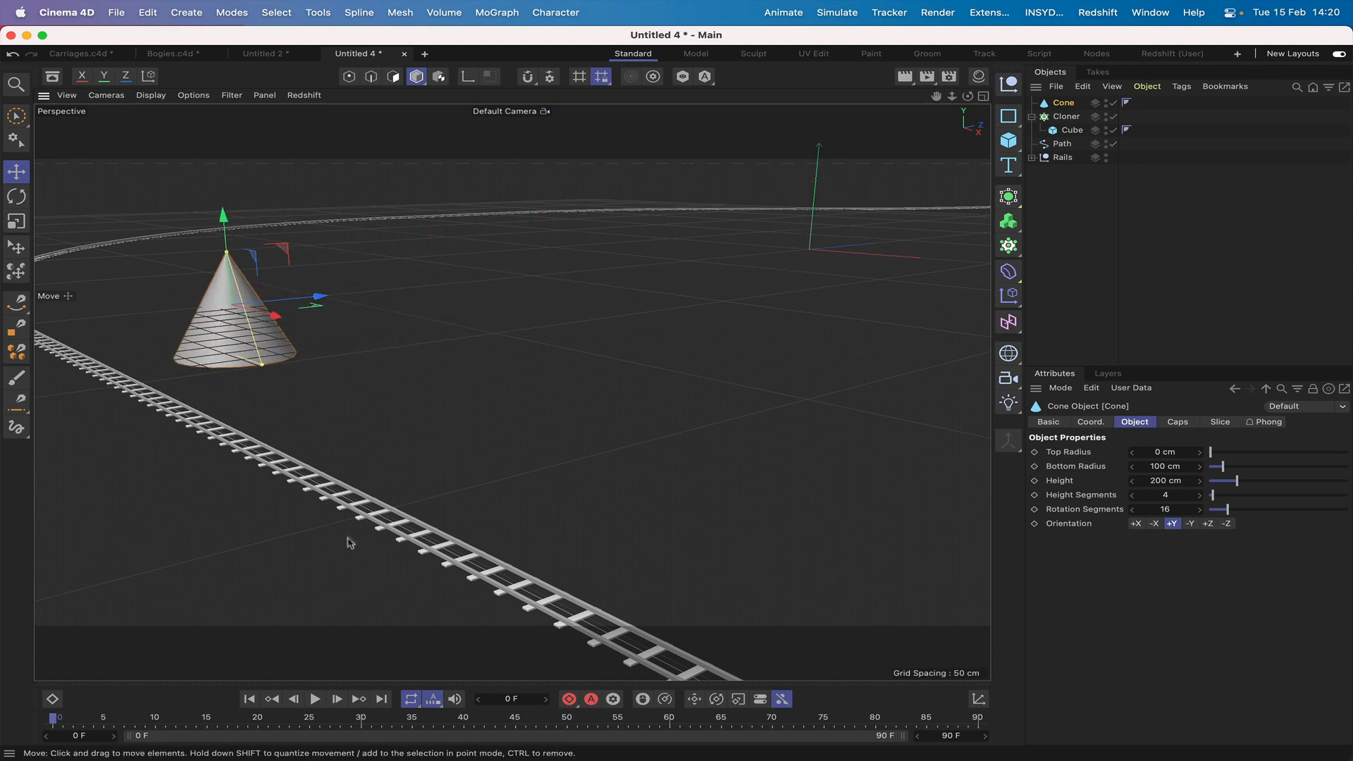
left_click_drag(293, 313, 280, 412)
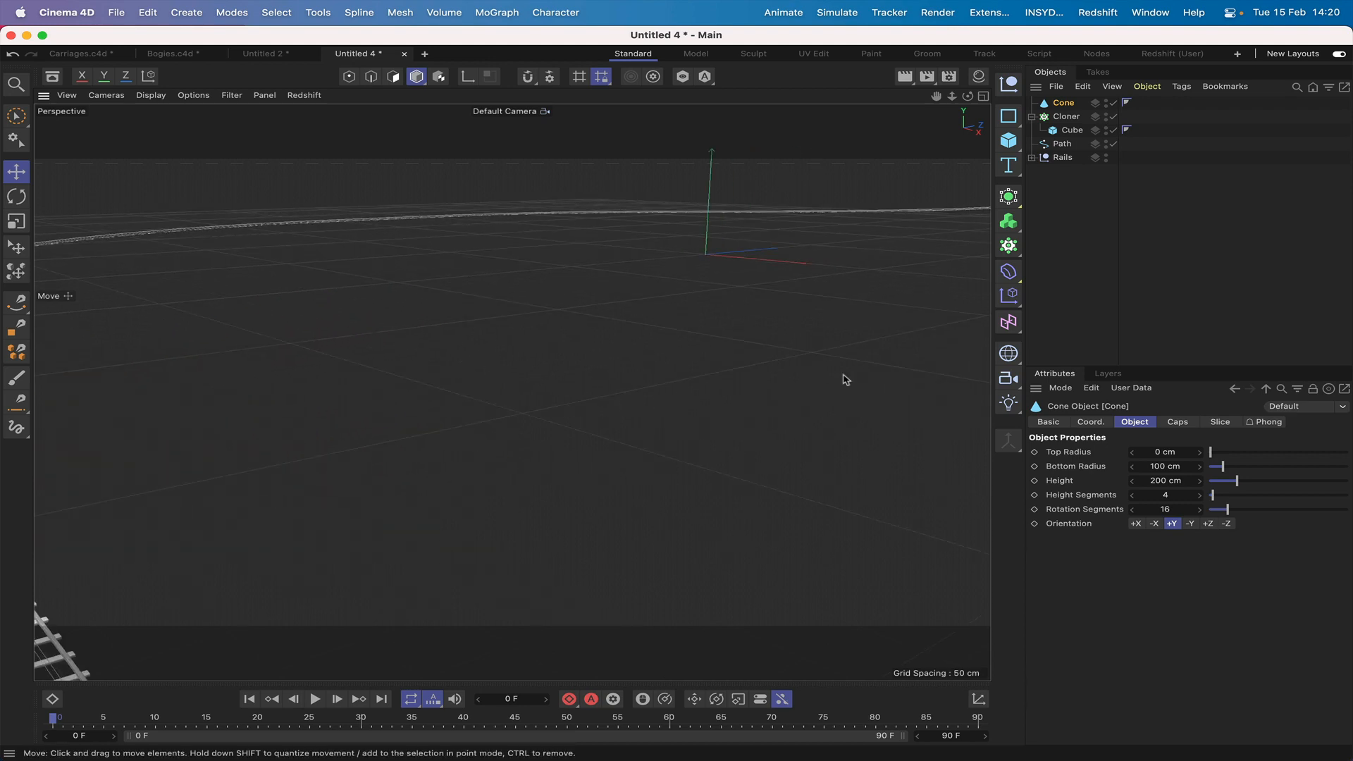
key("o")
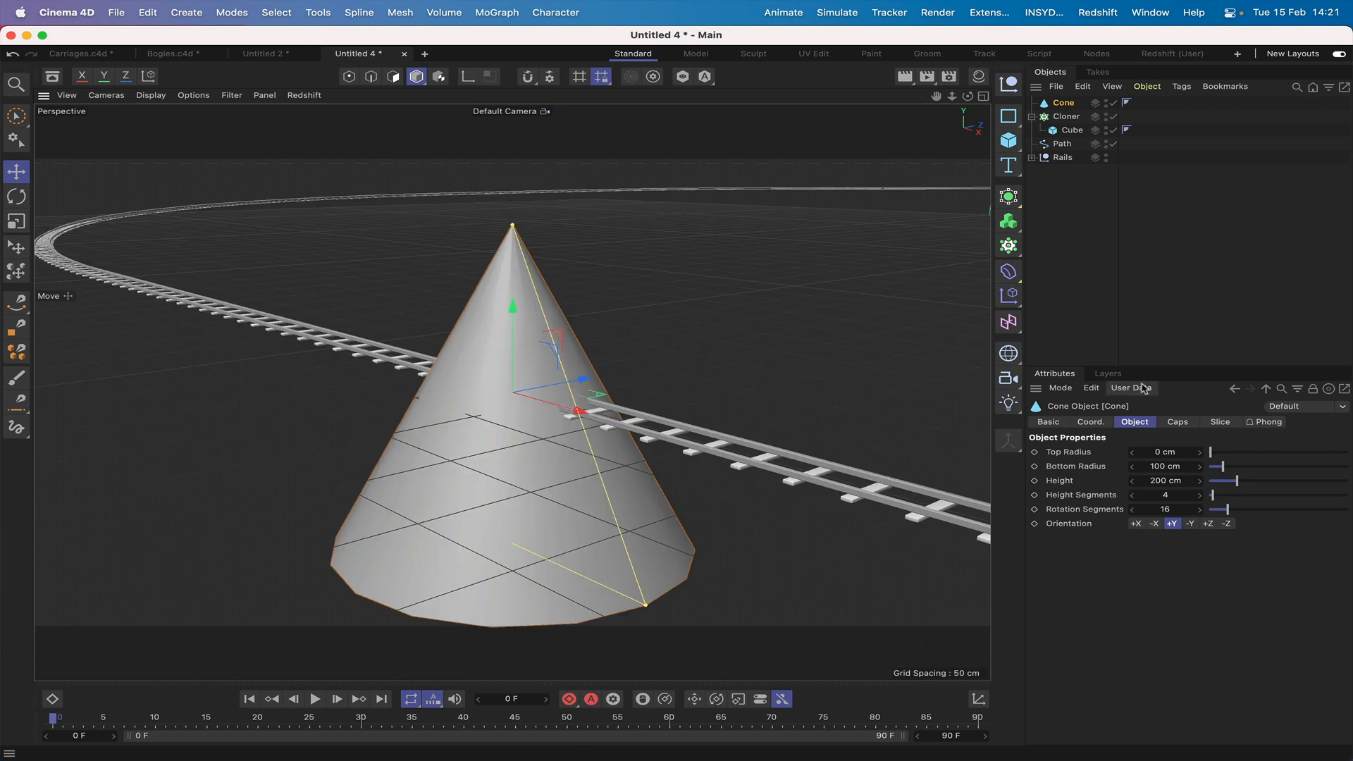
Step: Shape the cone into a wheel with bottom radius 5 cm, top radius 4.5 cm, height 2 cm and +Z orientation
left_click(1168, 466)
type("5")
key("Return")
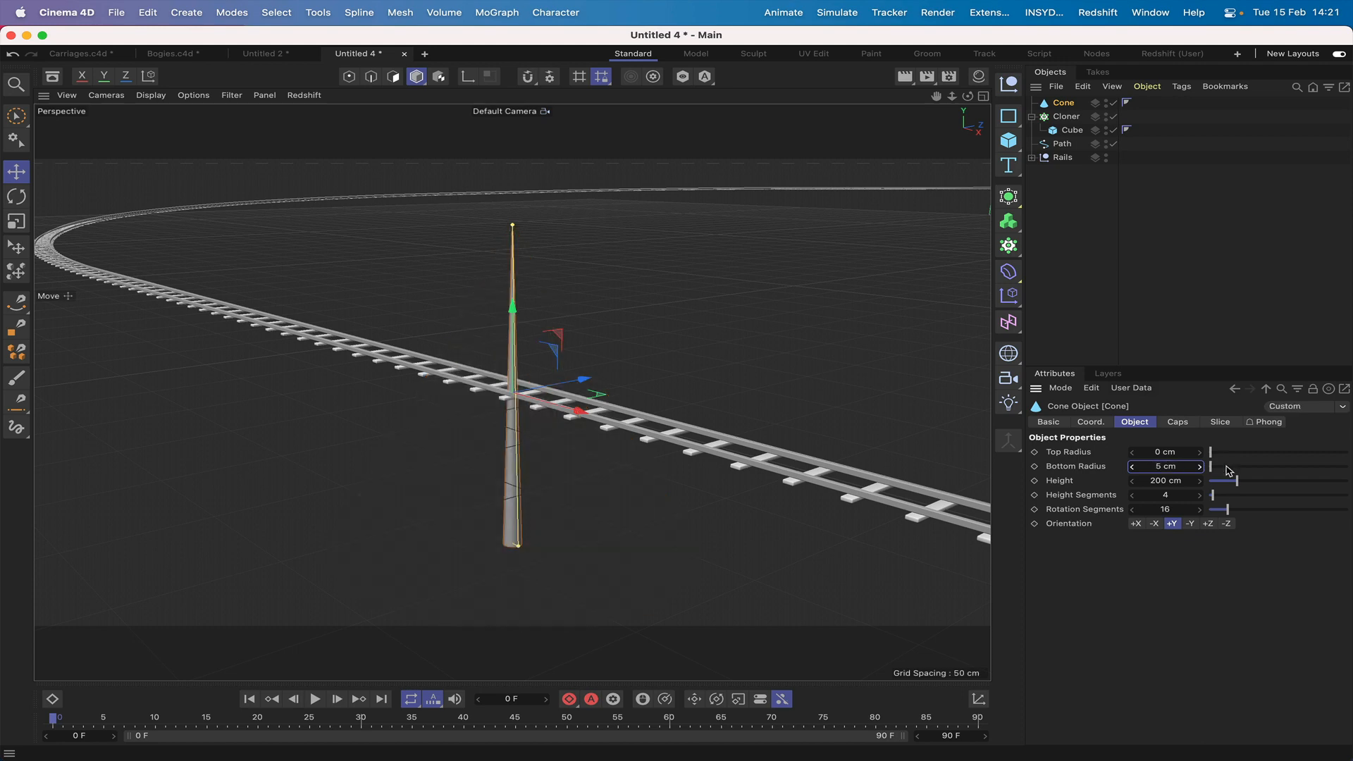
left_click(1162, 455)
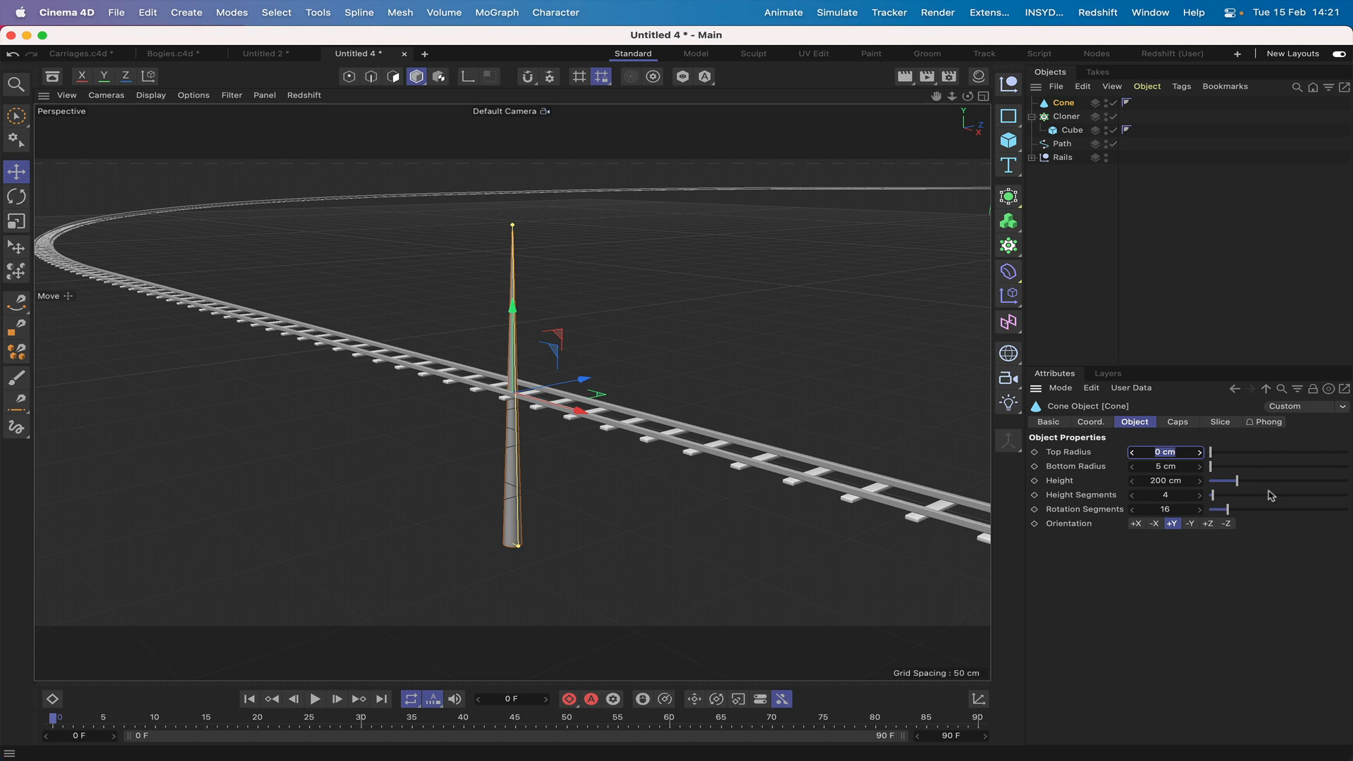
key("Return")
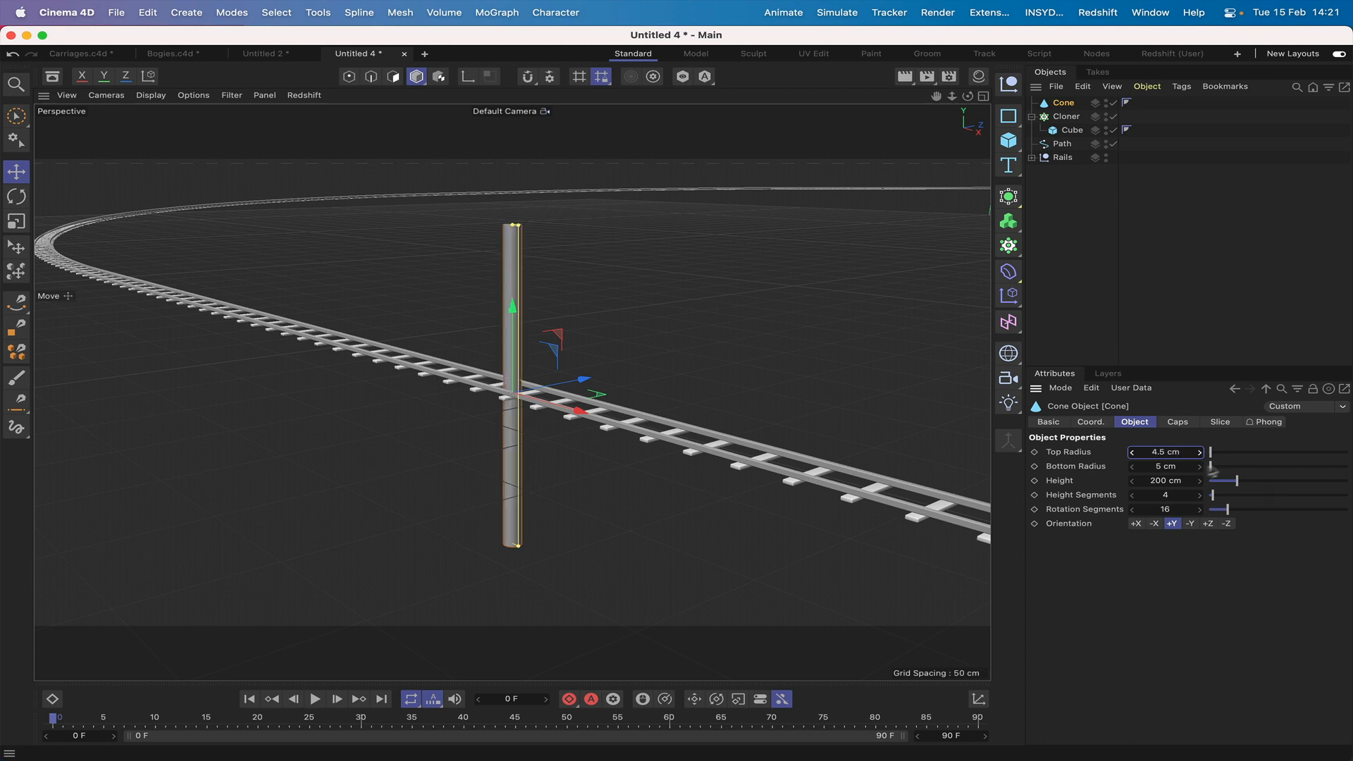
left_click(1163, 481)
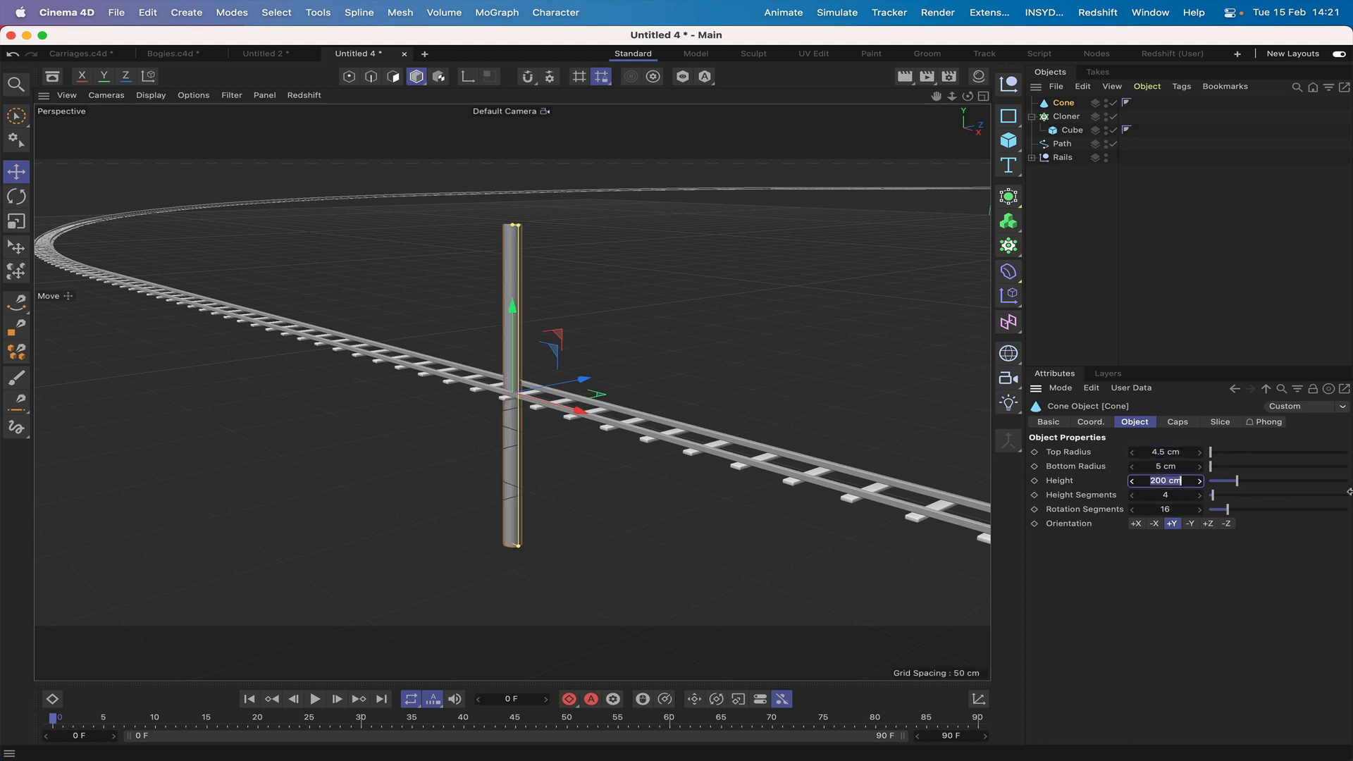
key("Return")
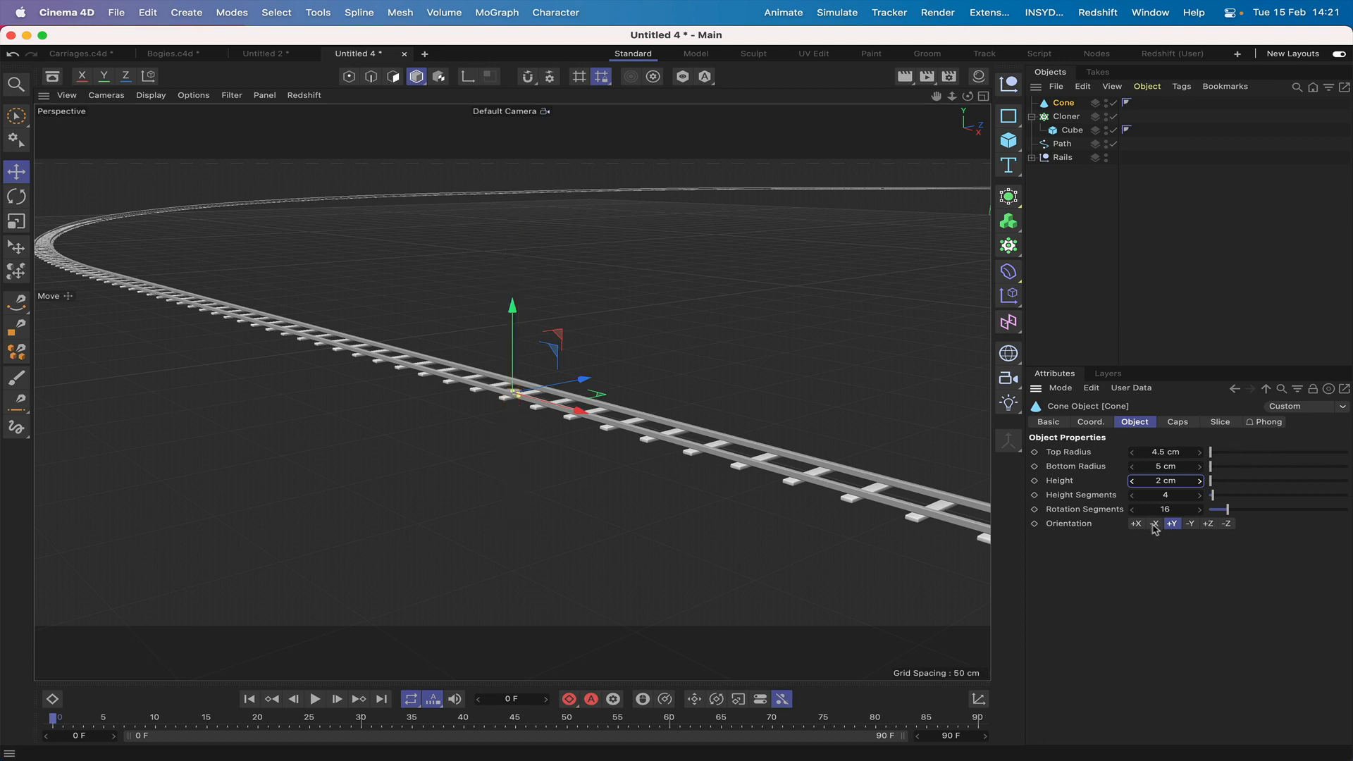
left_click(1208, 525)
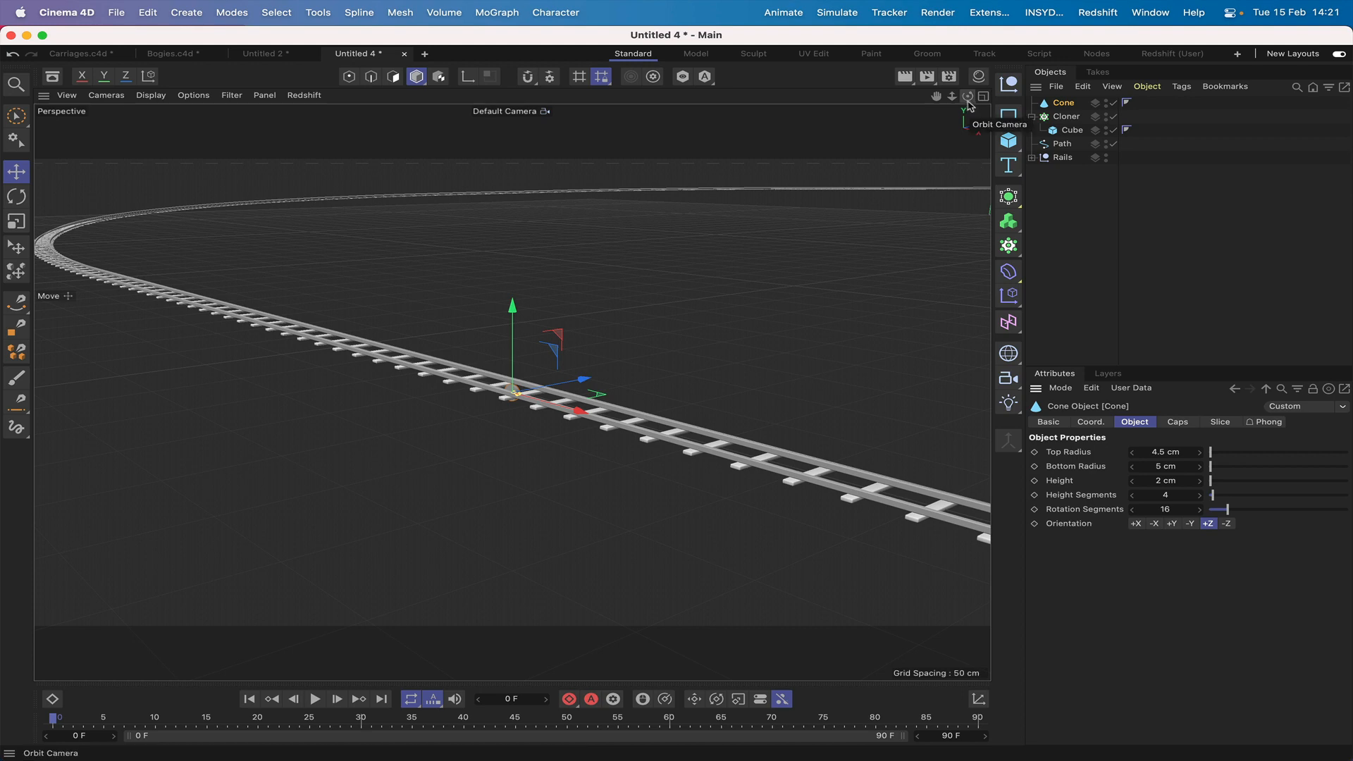
Step: Move the wheel cone sideways and up until it rests on top of one rail, checking it from several angles
left_click_drag(968, 97, 937, 97)
scroll(678, 398, "up", 10)
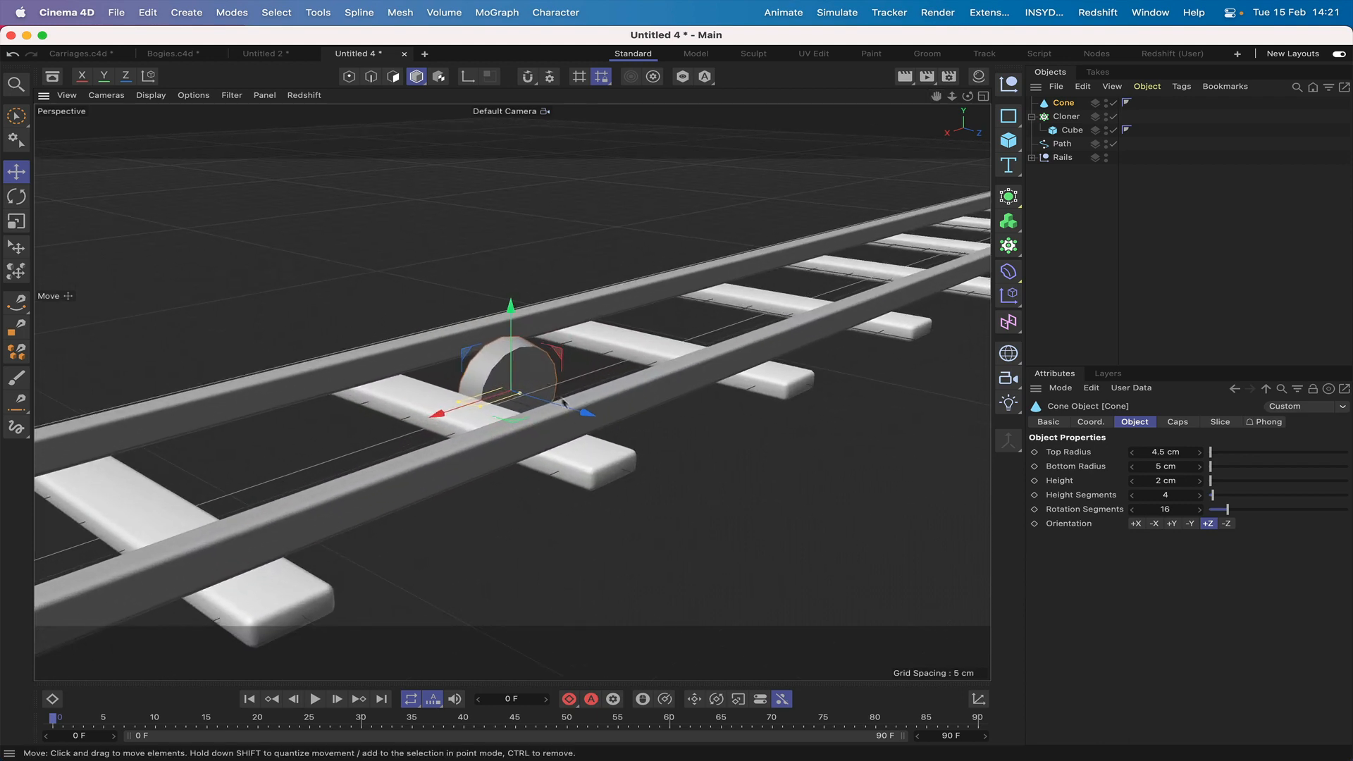
left_click_drag(586, 415, 698, 436)
left_click_drag(630, 350, 663, 245)
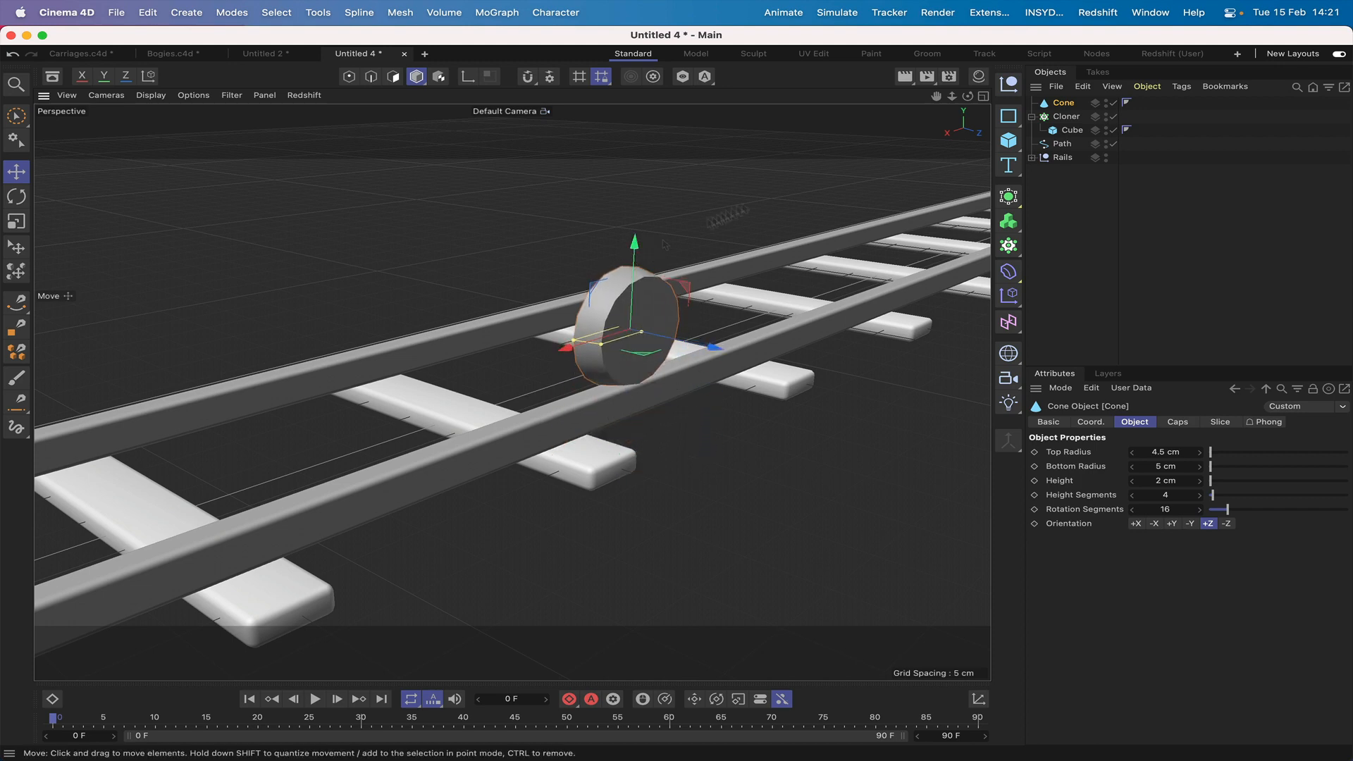
left_click_drag(629, 329, 402, 306, "alt")
left_click_drag(936, 96, 970, 106)
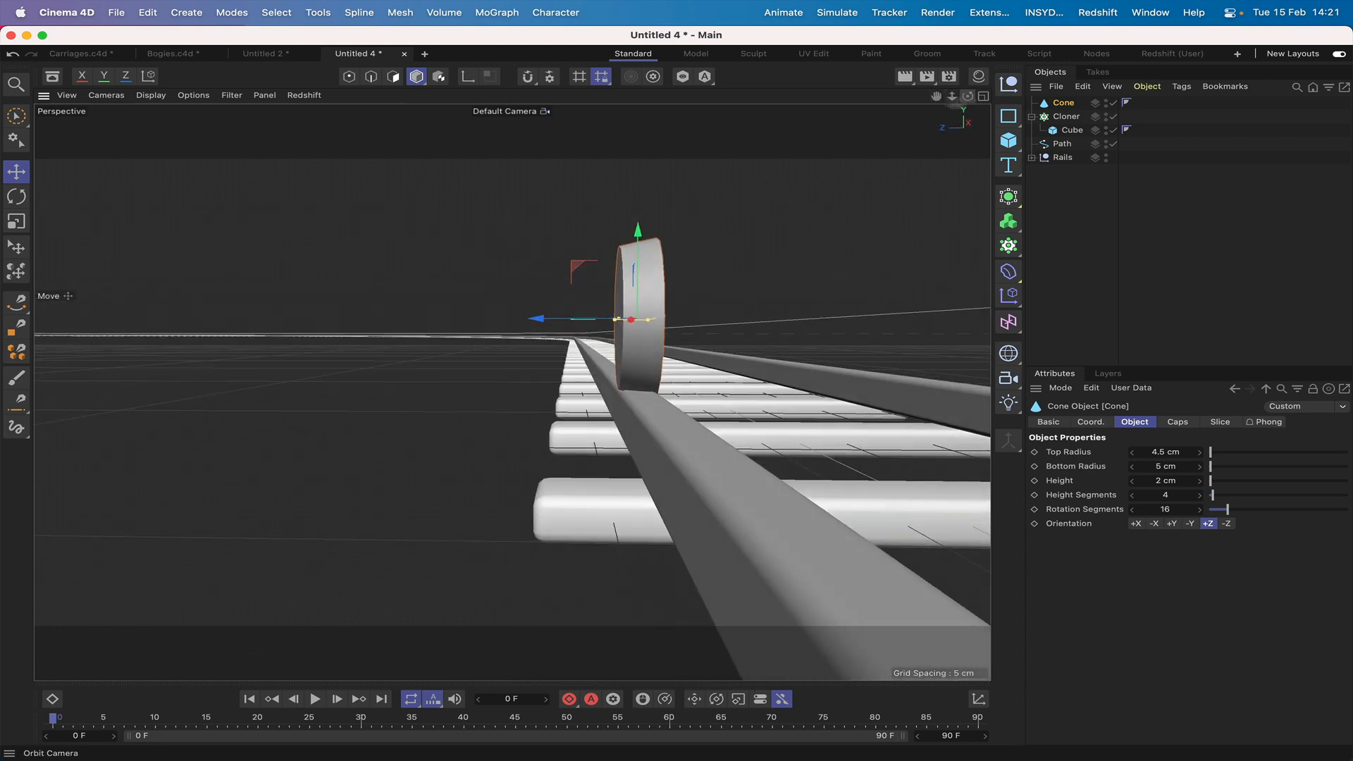
left_click_drag(638, 232, 639, 227)
left_click_drag(968, 97, 620, 204)
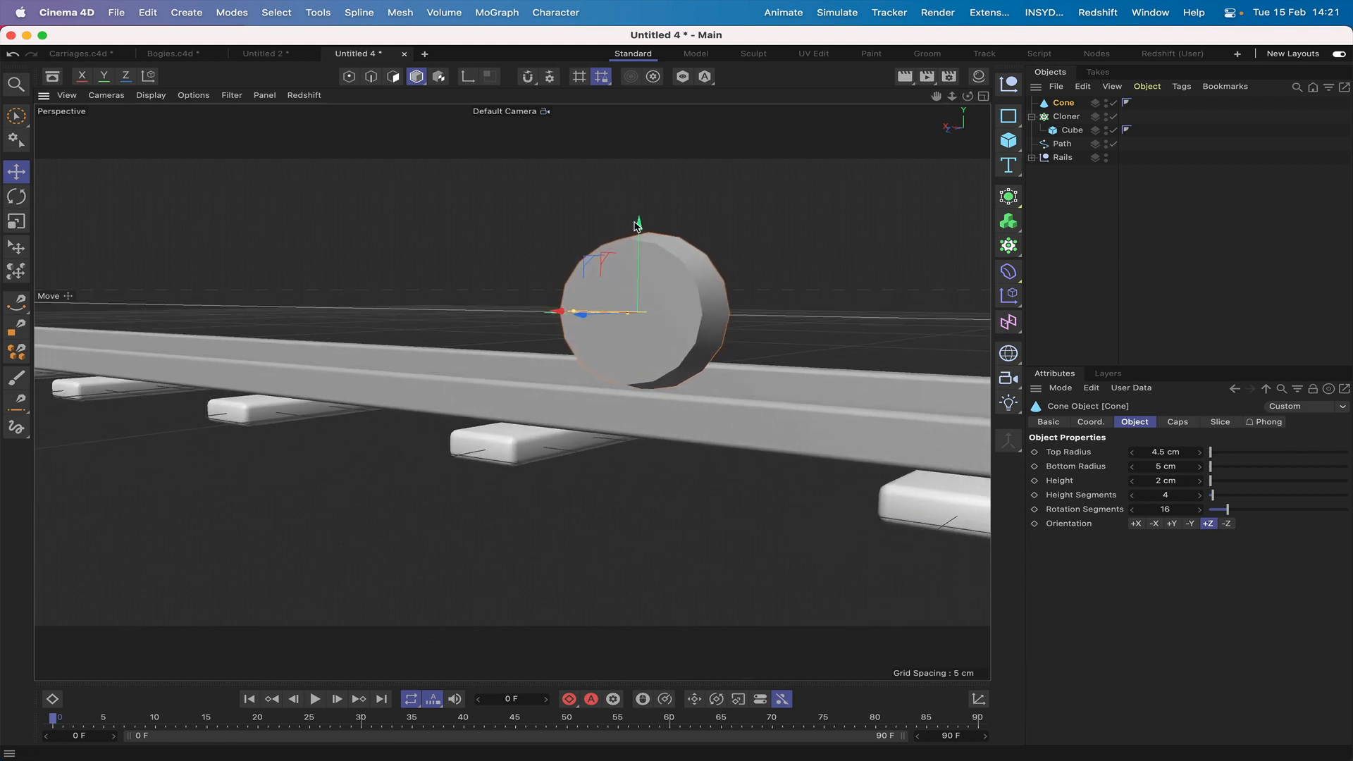
left_click_drag(968, 96, 810, 99)
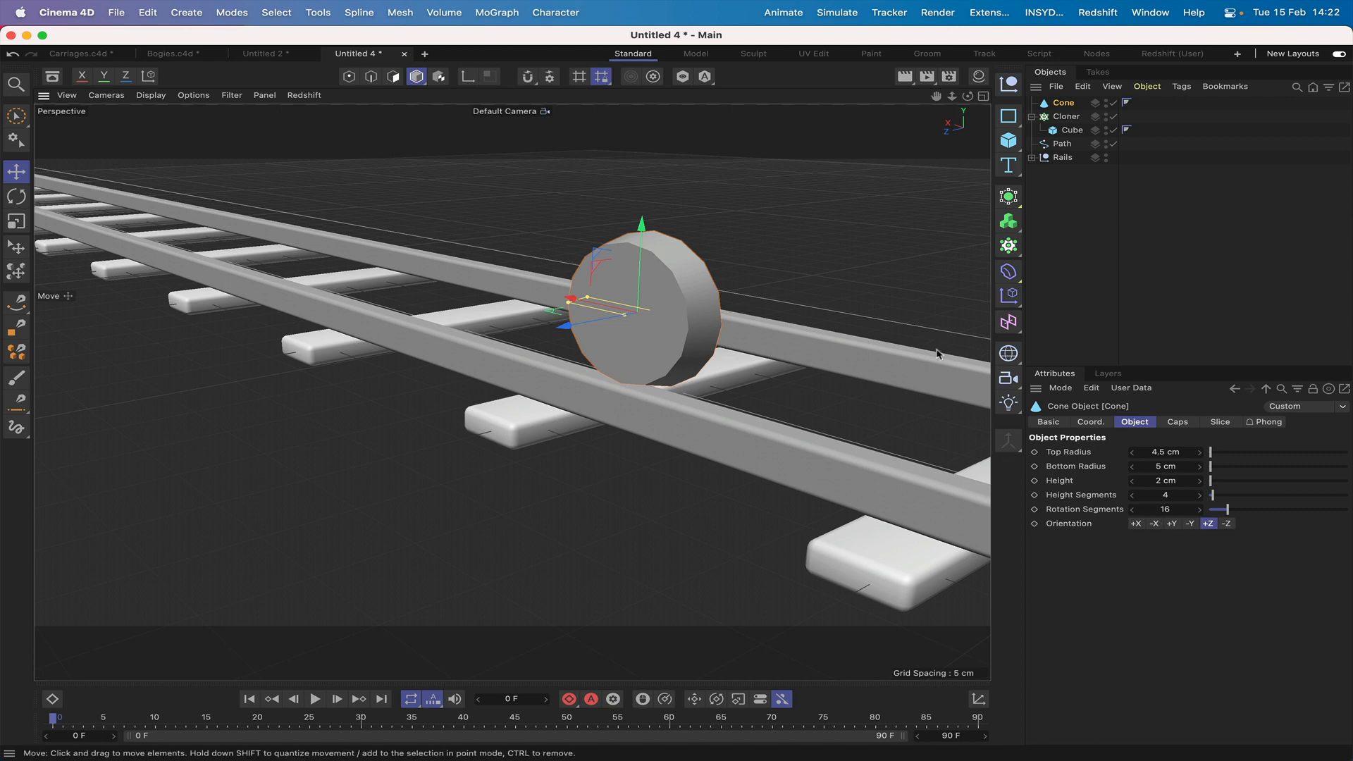
Step: Reduce the cone to 1 height segment and 8 rotation segments, and display the scene in Gouraud Shading (Lines)
left_click(1133, 497)
left_click(1133, 497)
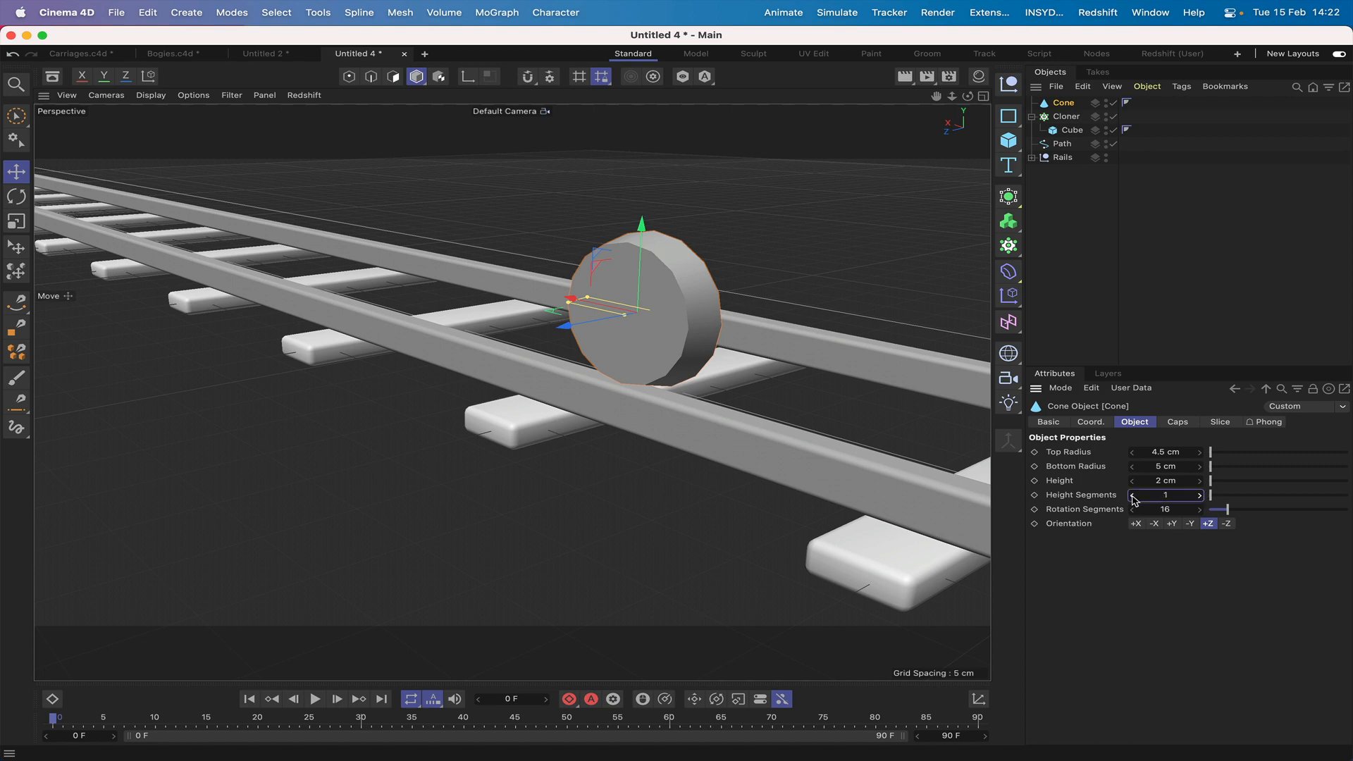
left_click(151, 96)
left_click(177, 131)
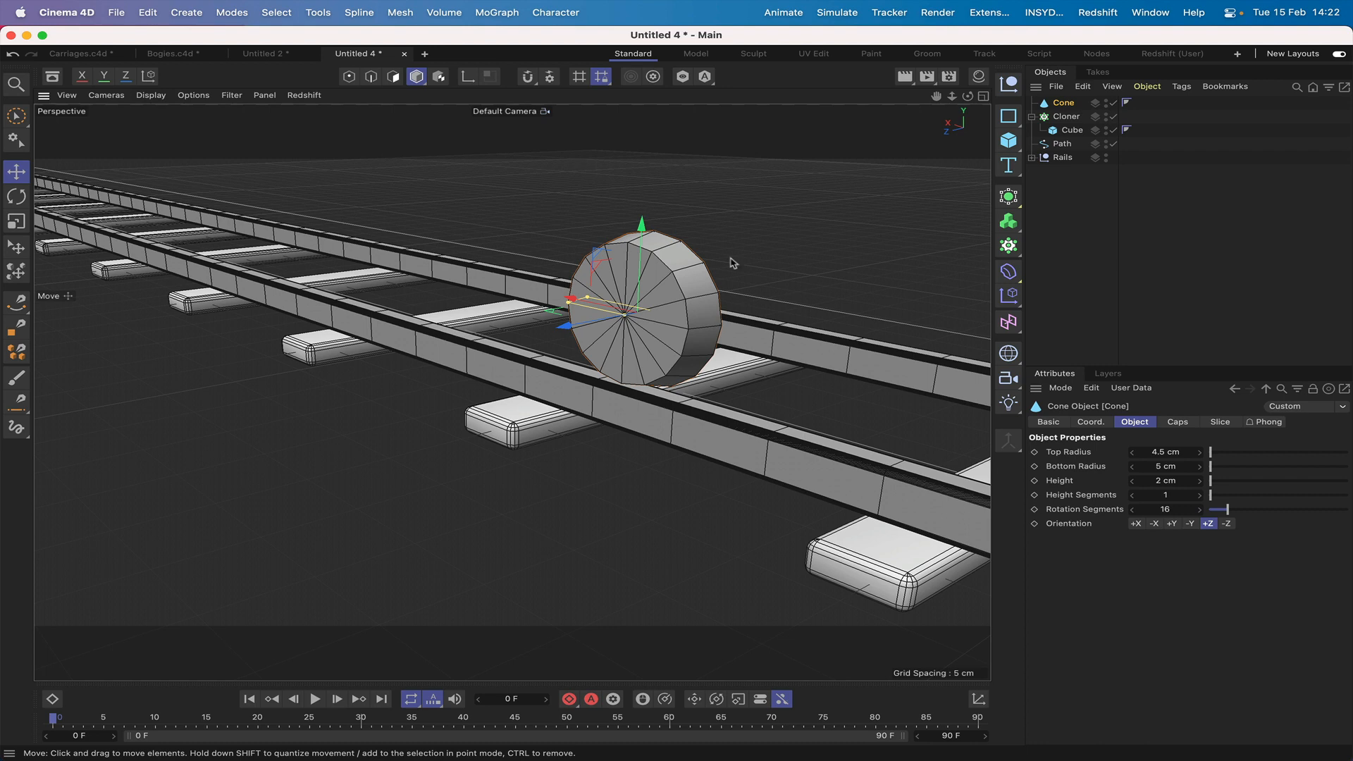
left_click(1164, 508)
key("Return")
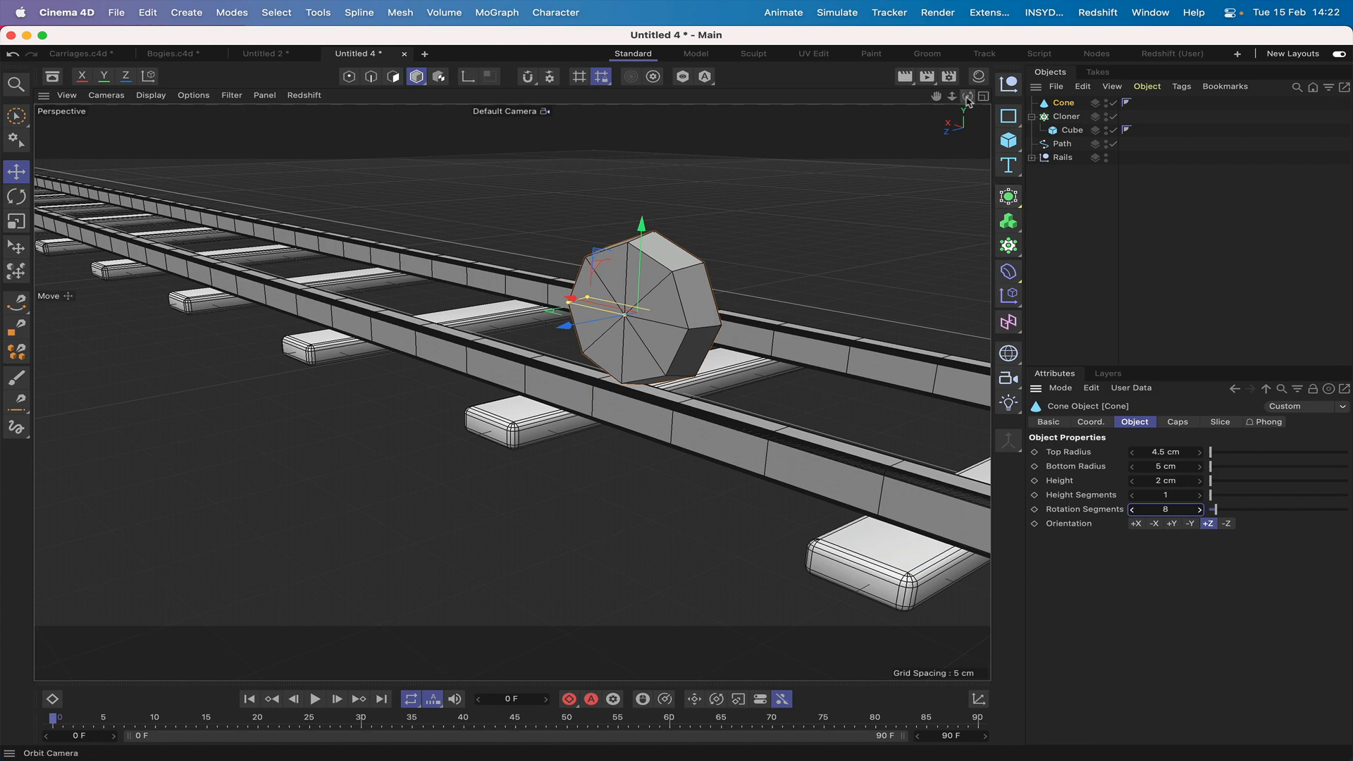
Step: Duplicate the wheel cone along its Z axis over to the opposite rail and view both wheels along the track
left_click_drag(968, 96, 842, 106)
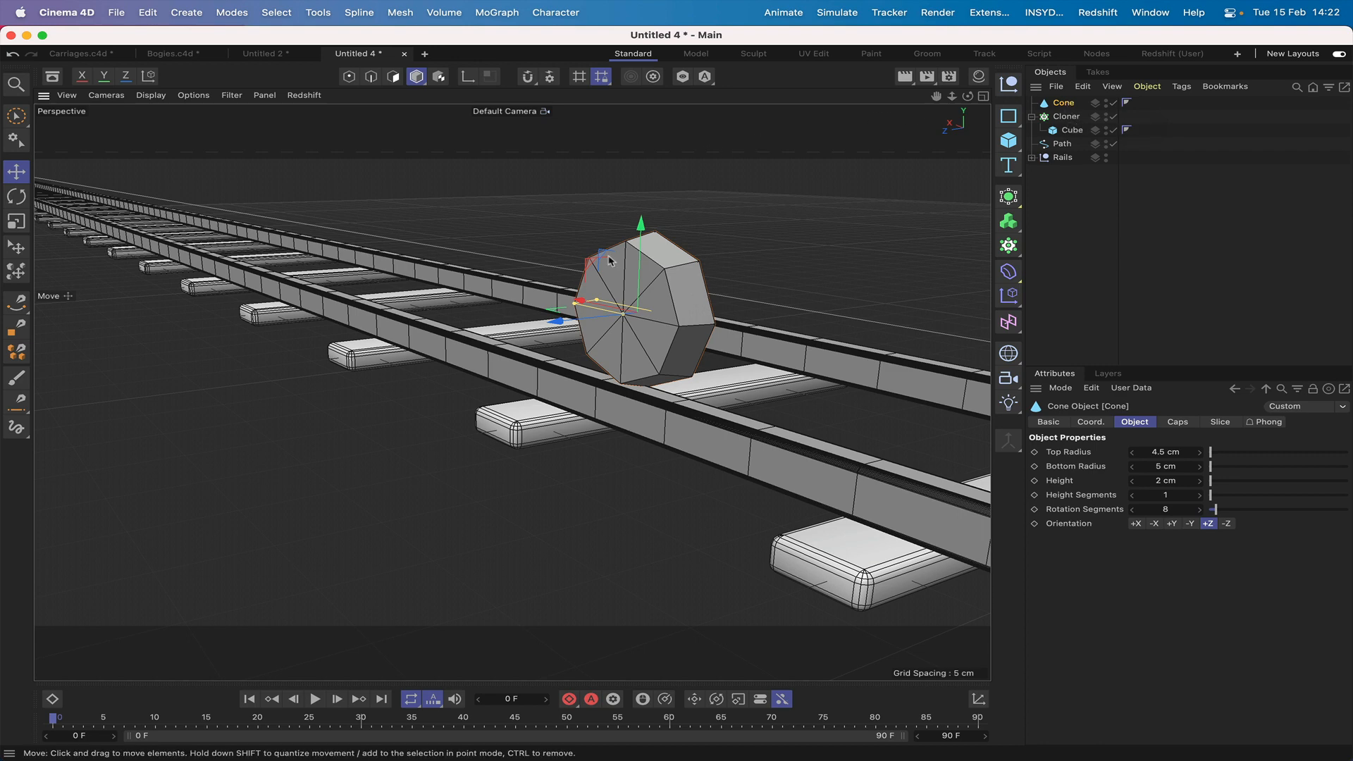
left_click_drag(565, 317, 814, 289, "super")
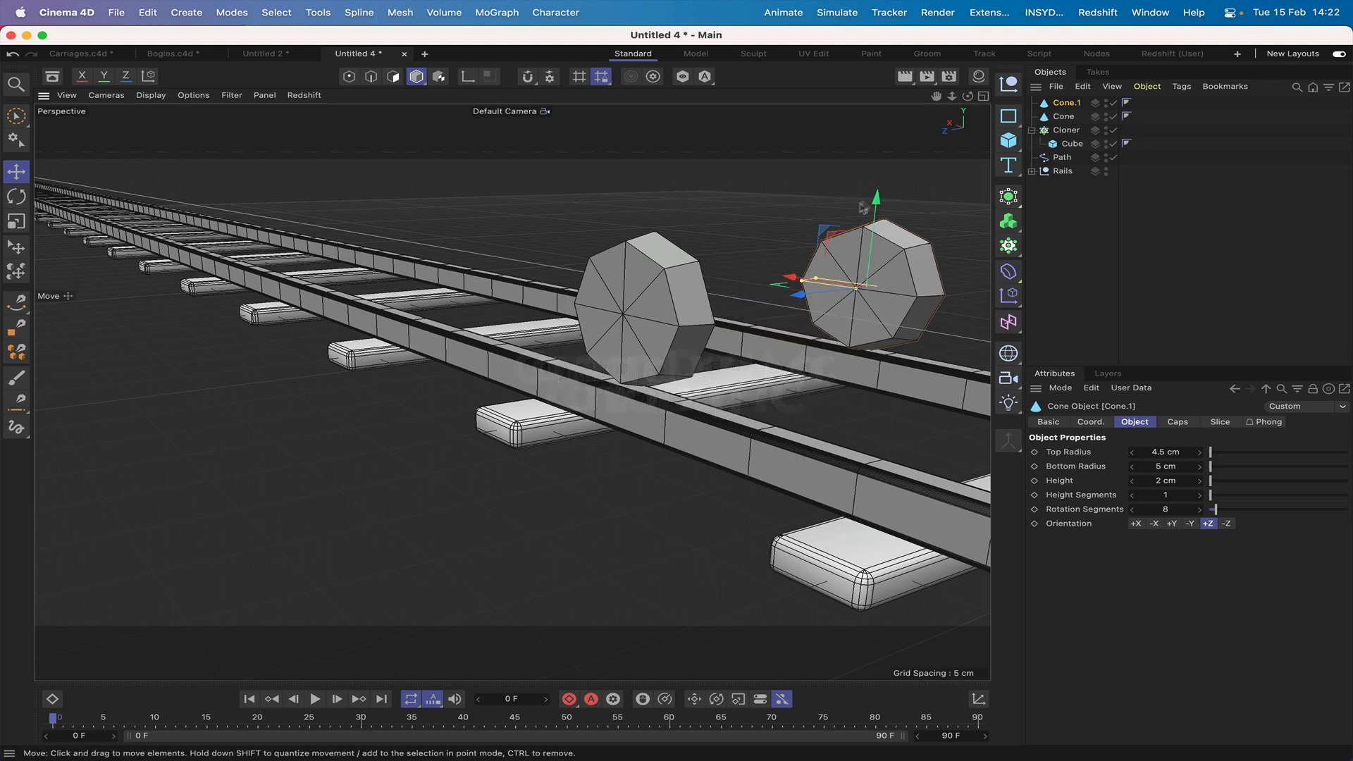
left_click_drag(968, 96, 846, 107)
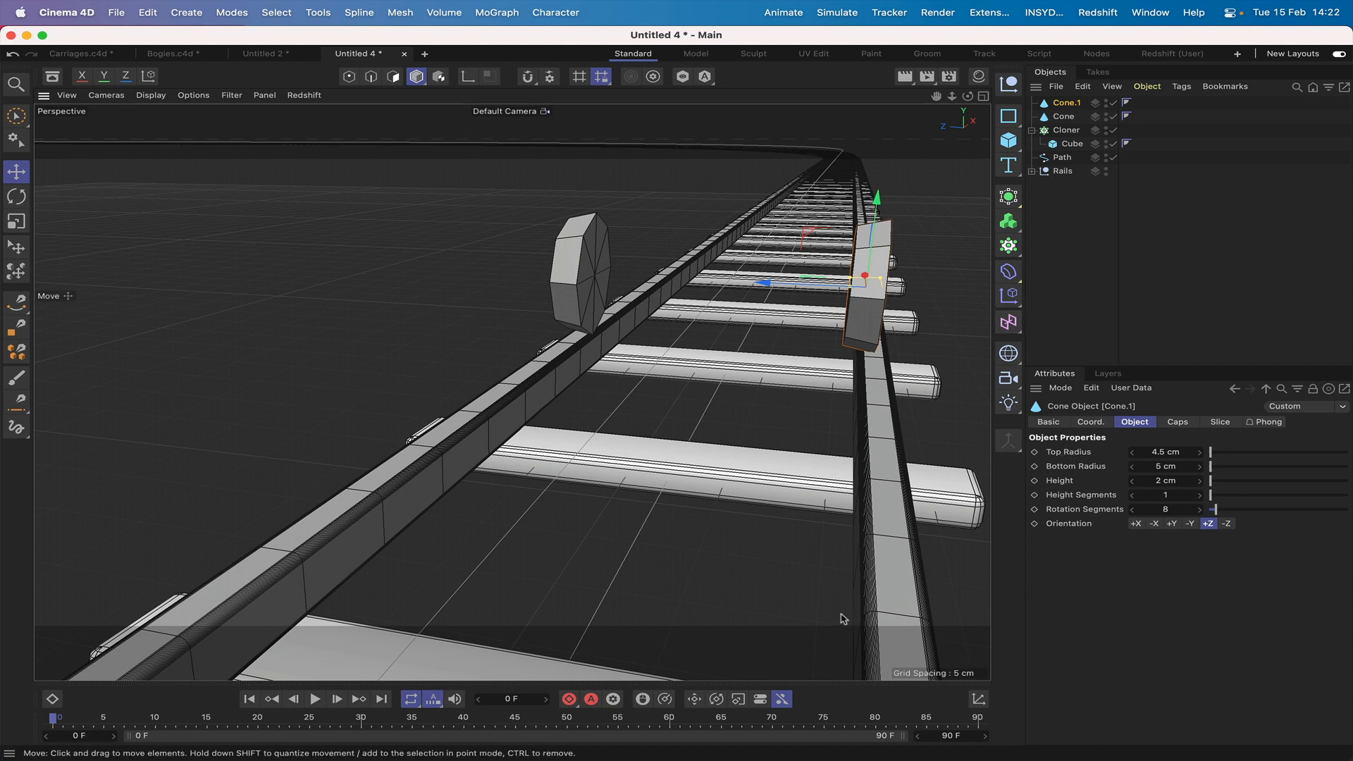
Step: Set the duplicate cone's heading rotation to 180° and shift it along Z onto its rail, to about -2012.6 cm
left_click(1090, 421)
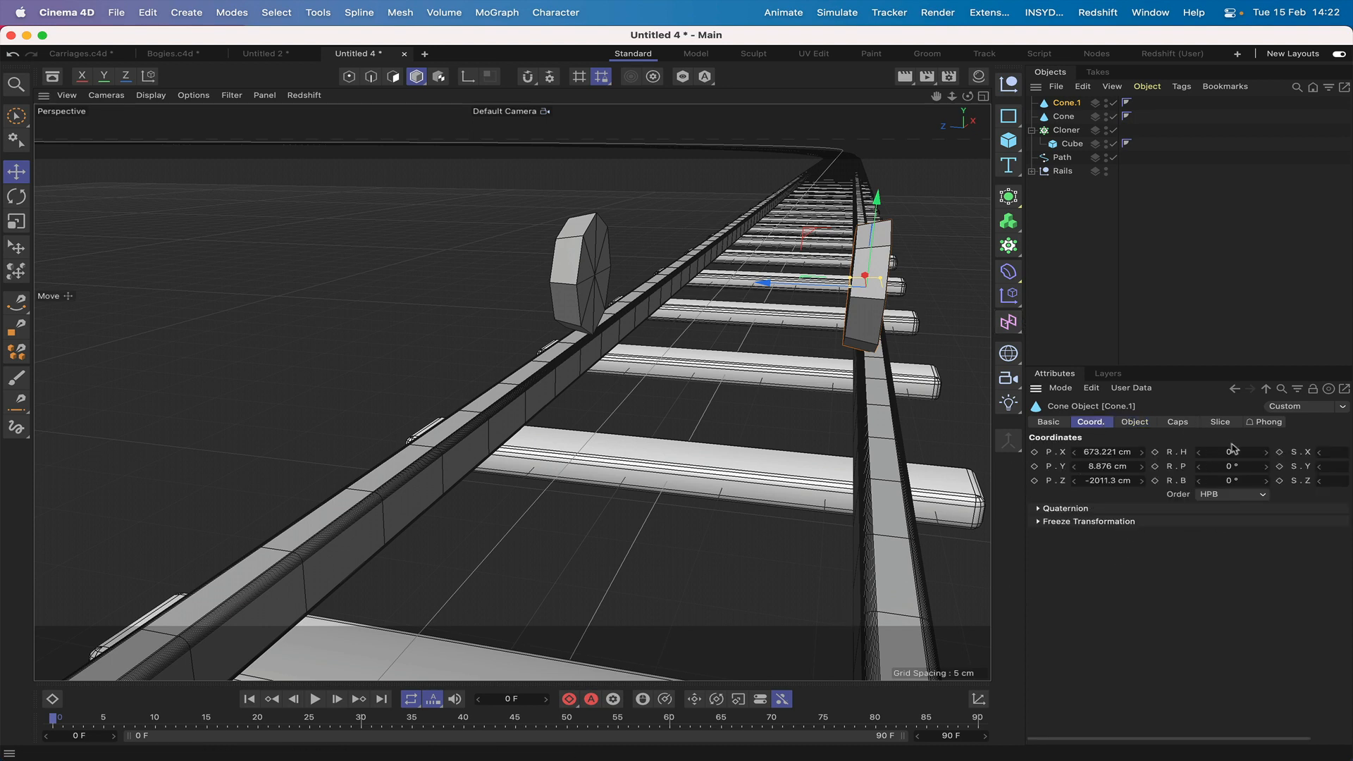
left_click(1232, 452)
type("180")
key("Return")
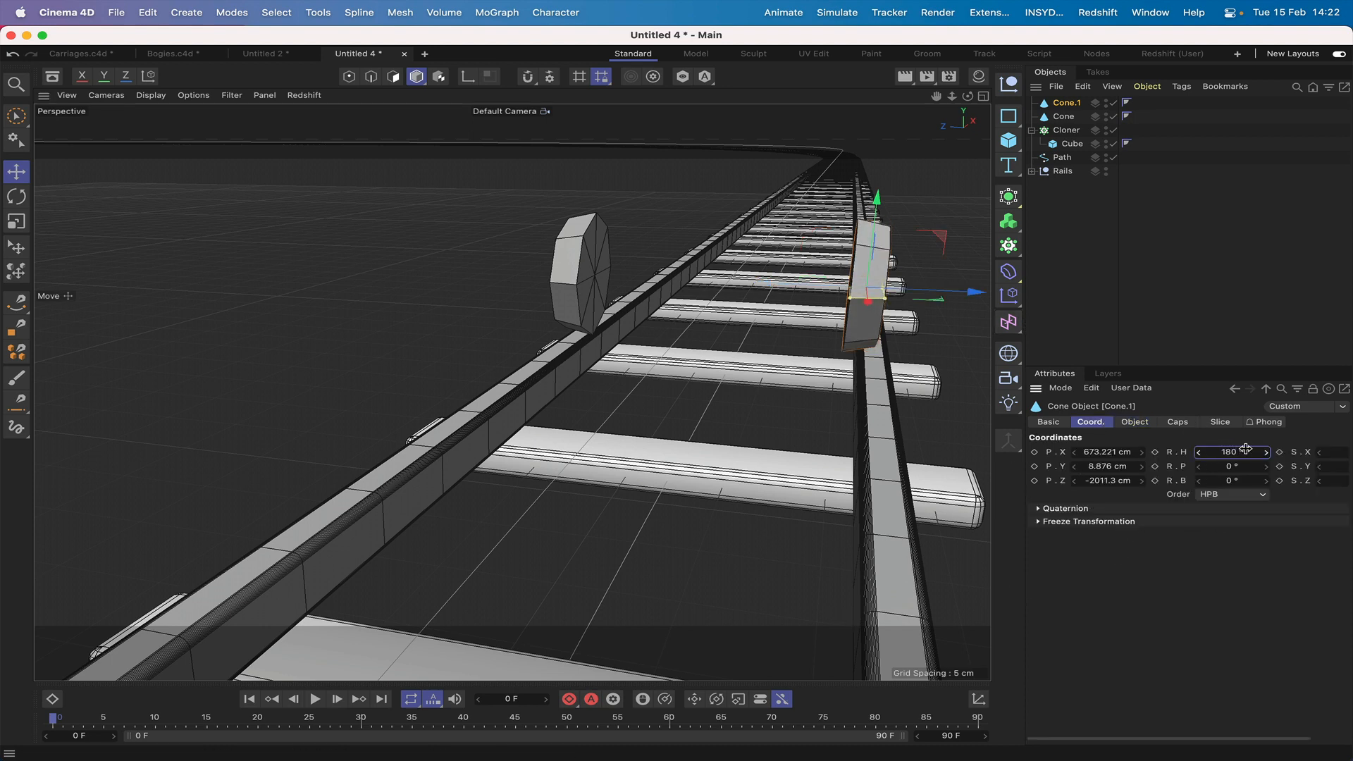
left_click_drag(992, 292, 996, 295)
left_click_drag(979, 292, 977, 292)
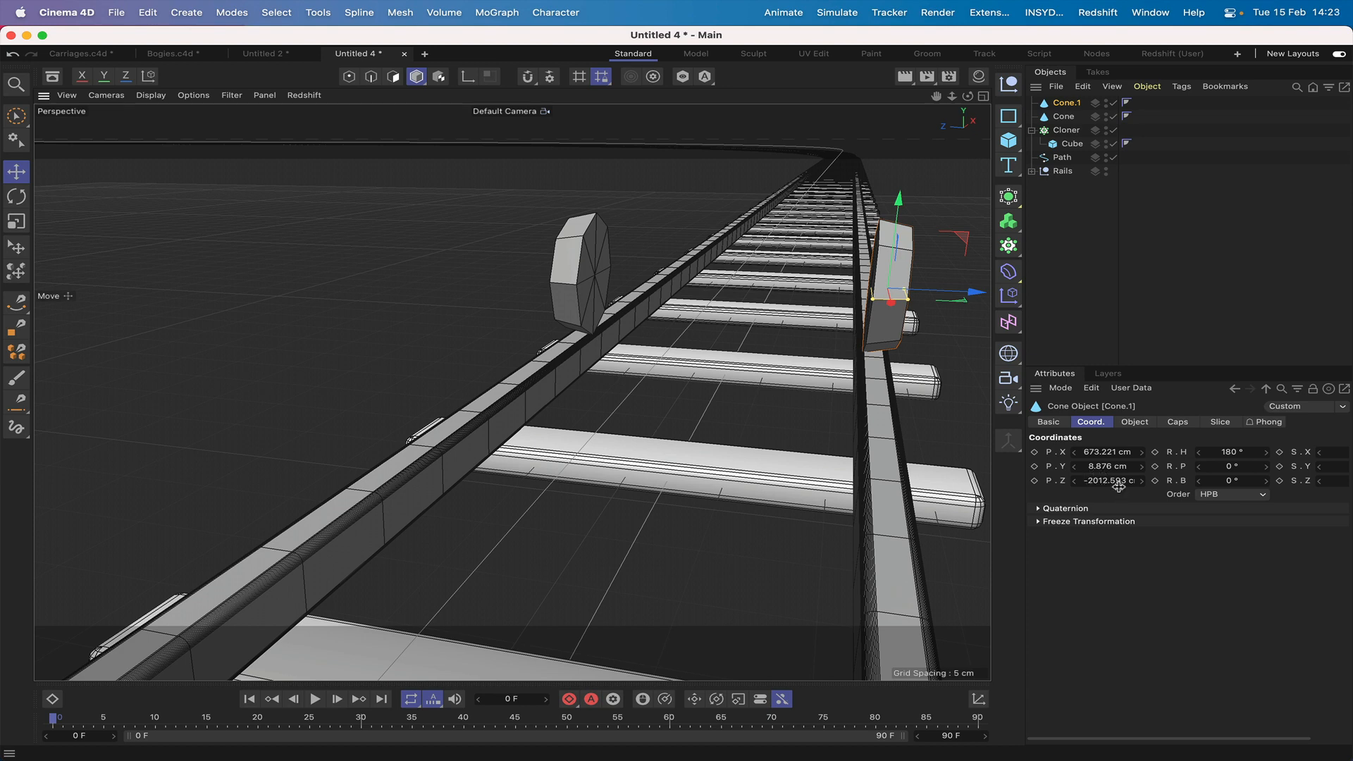
Step: Set the original cone's Z position to -1992 cm and select the duplicate Cone.1
left_click(1067, 118)
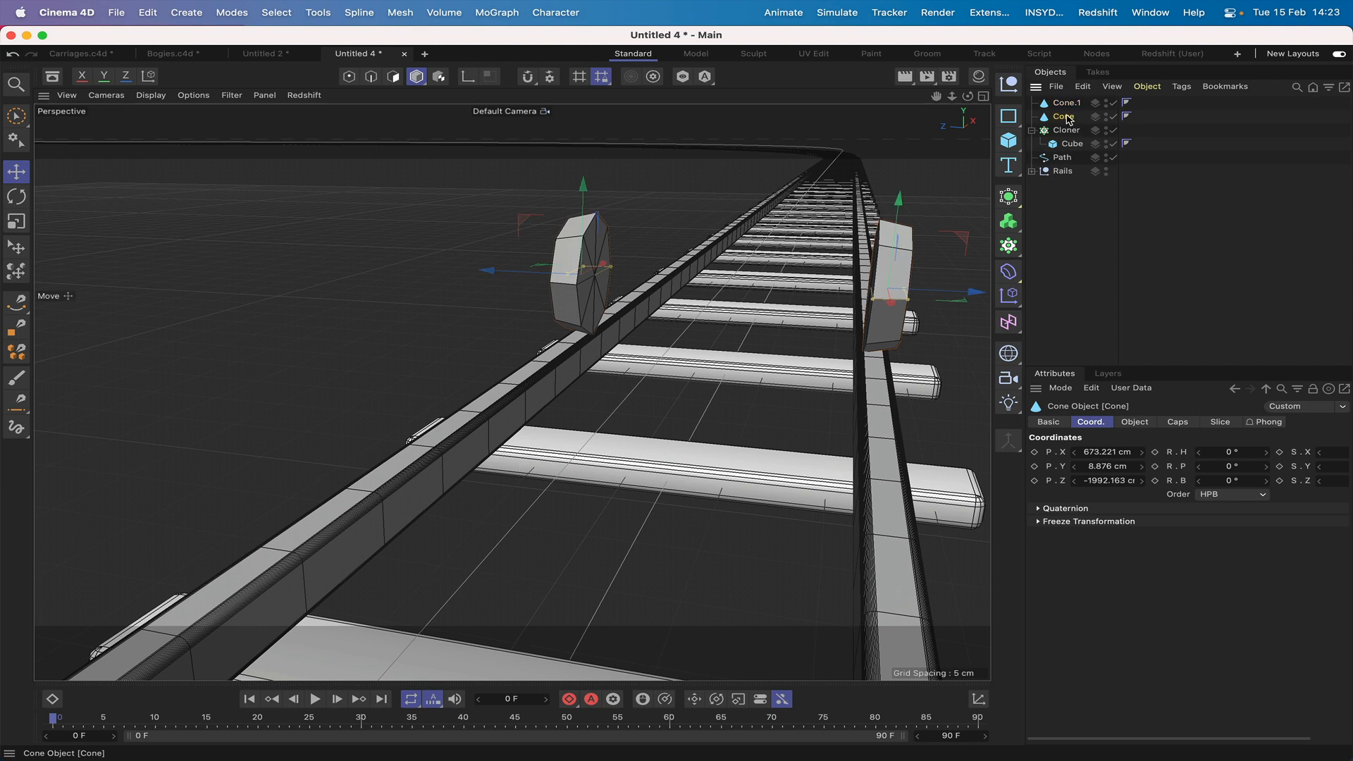
left_click(1105, 481)
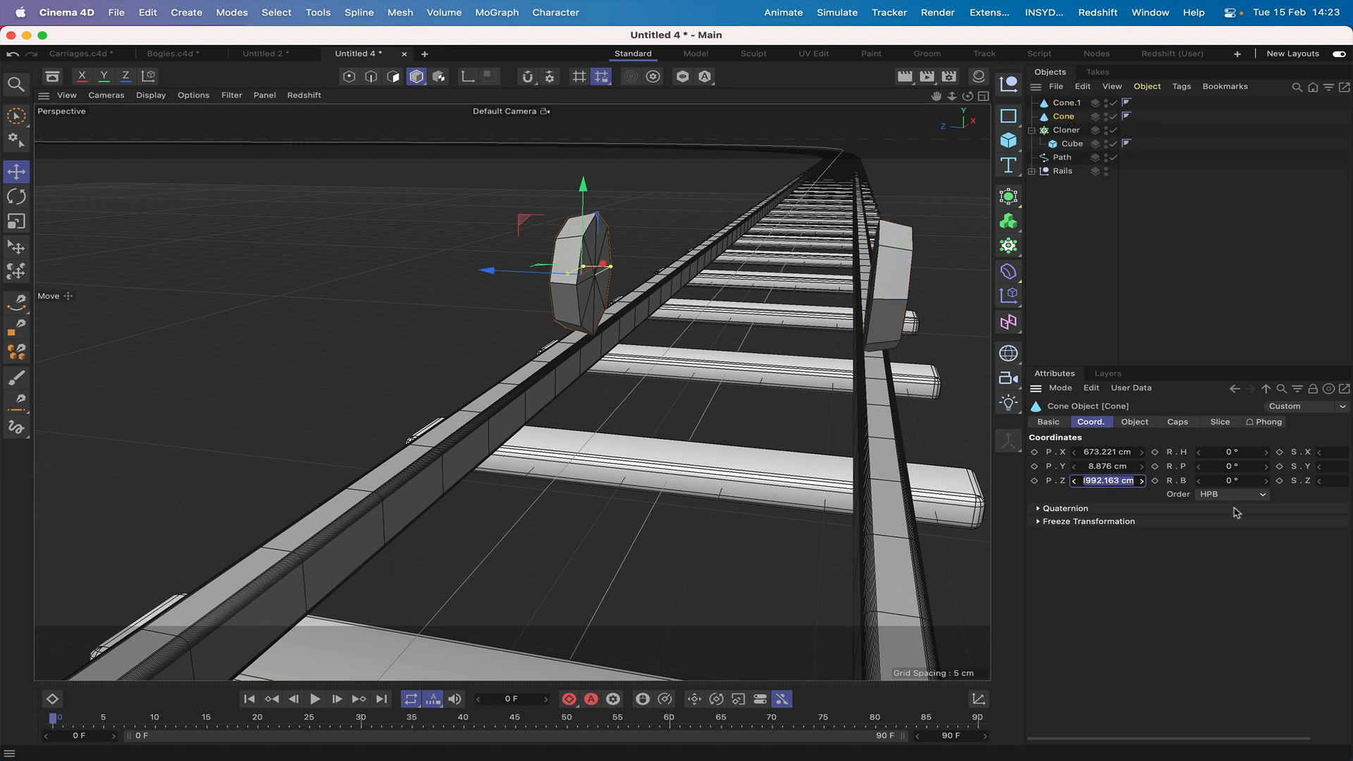
type("1992")
key("Return")
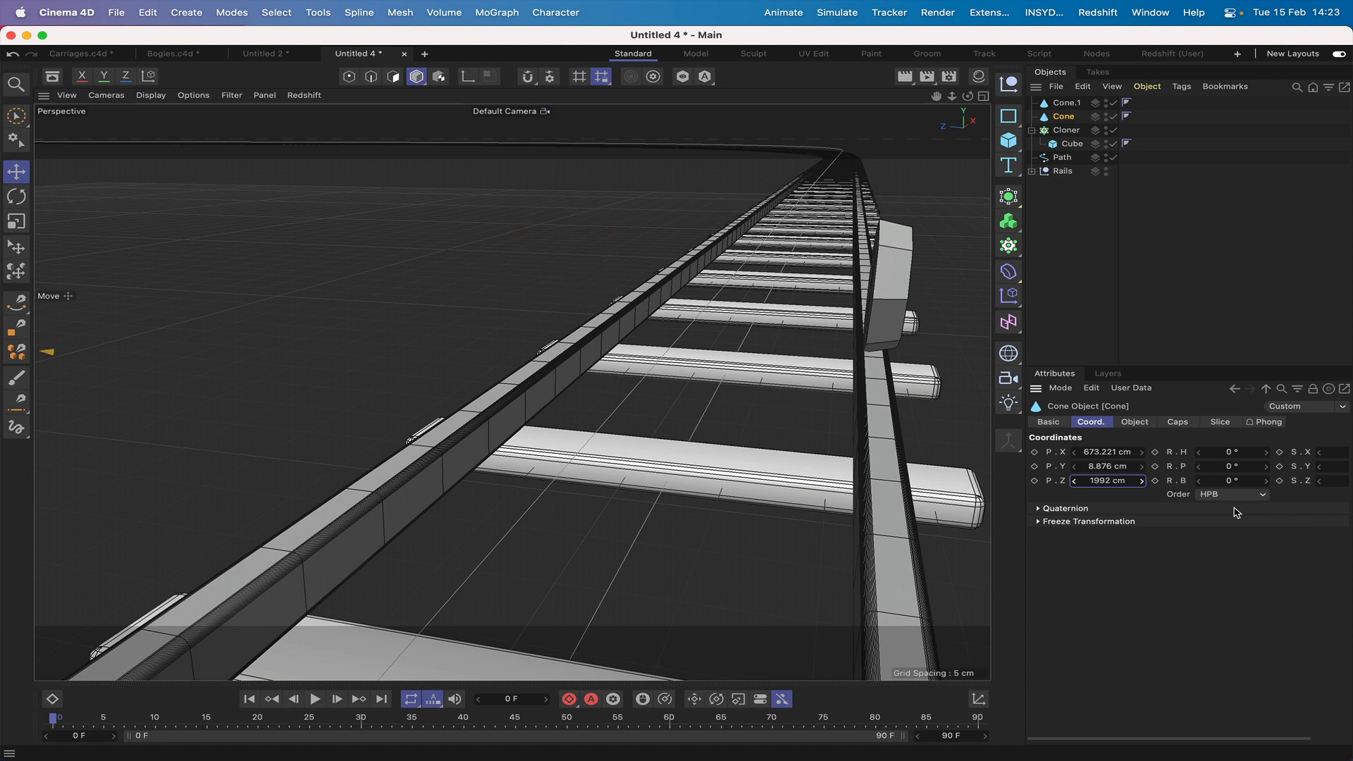
left_click(1099, 482)
type("-1992")
key("Return")
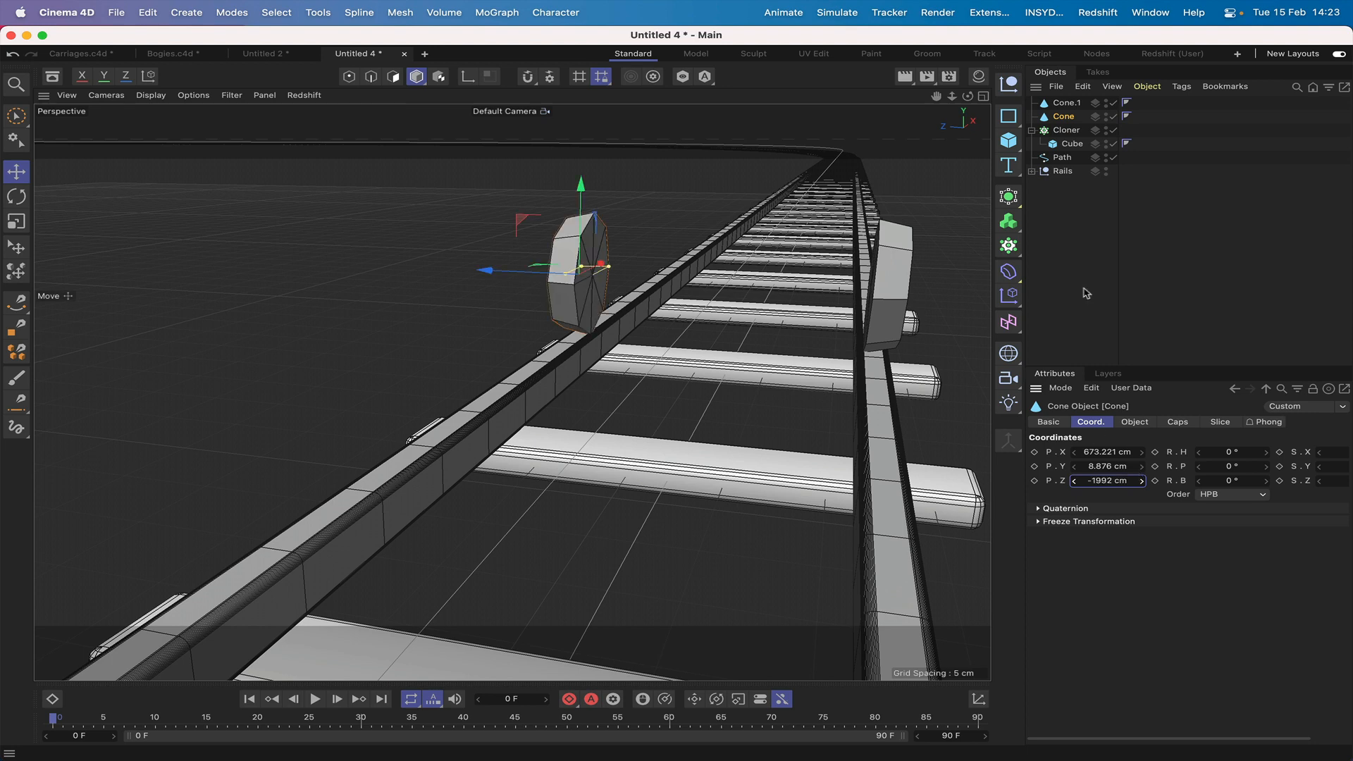
left_click(1069, 103)
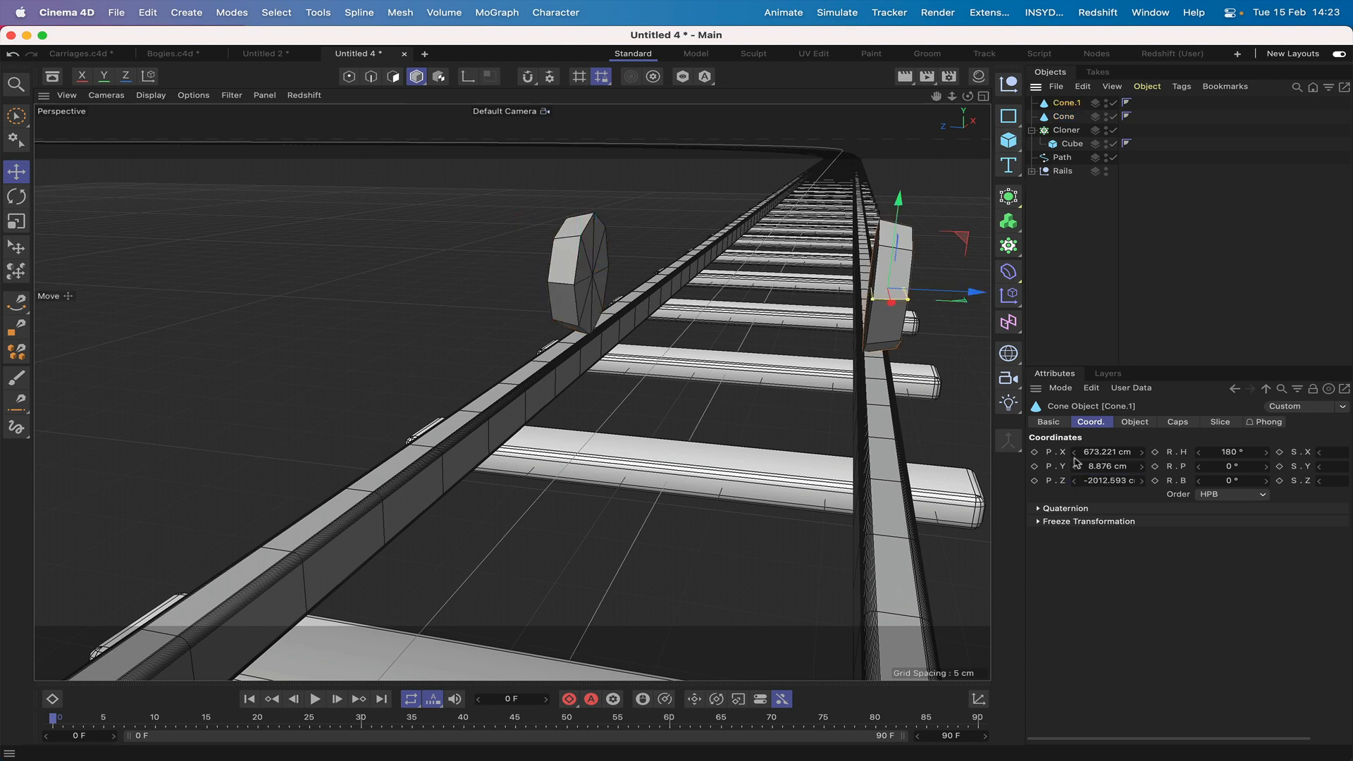
Step: Set the duplicate Cone.1's Z position to -2012 cm
left_click(1134, 482)
left_click(1125, 479)
key("BackSpace")
key("BackSpace")
key("BackSpace")
key("BackSpace")
key("BackSpace")
key("BackSpace")
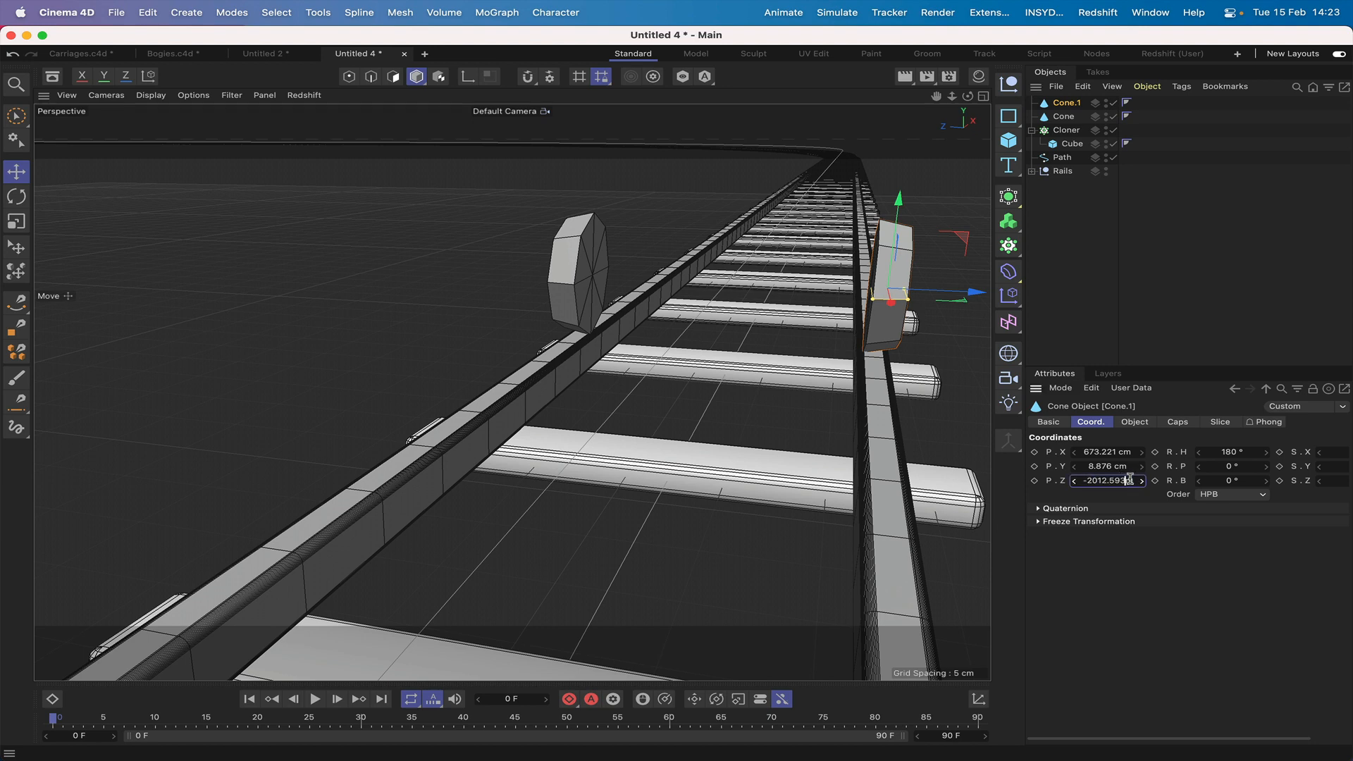
type("00")
key("Return")
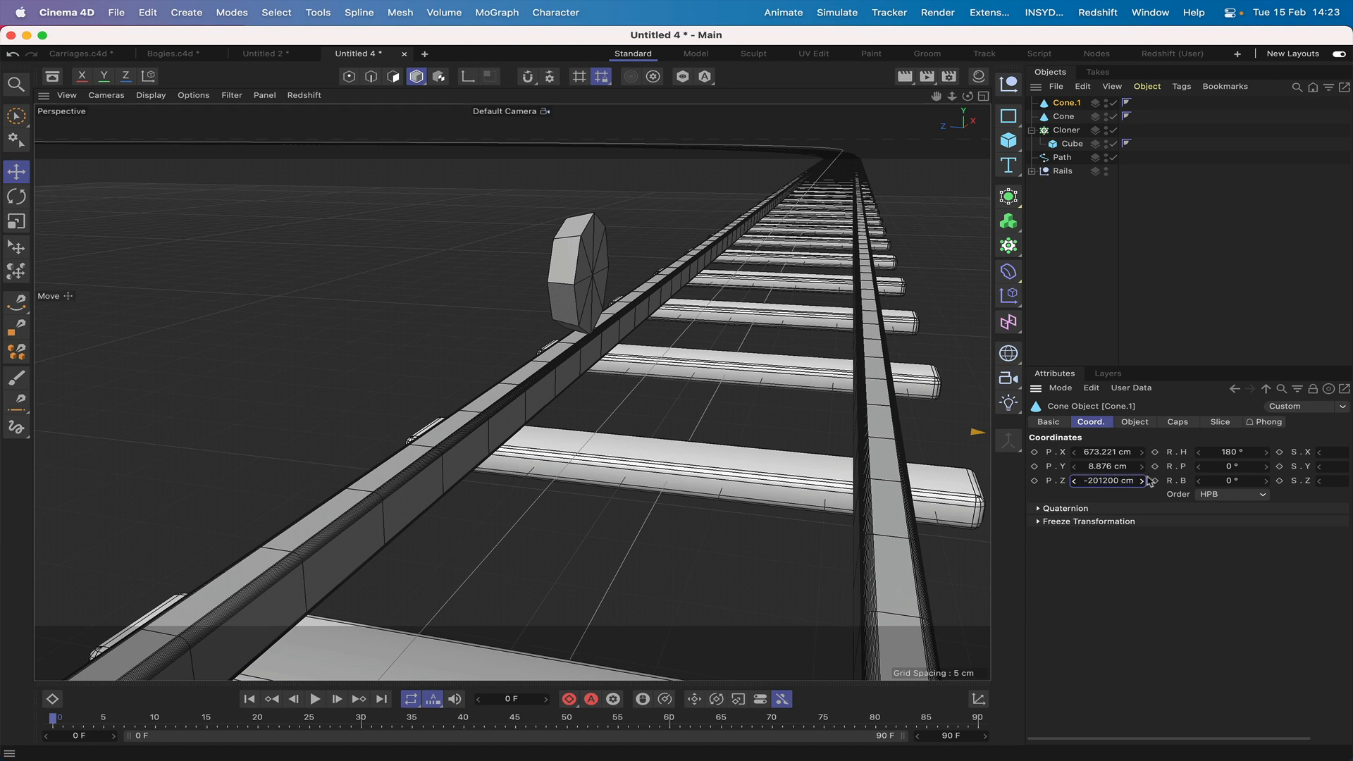
key("BackSpace")
key("BackSpace")
key("BackSpace")
type("2")
key("Return")
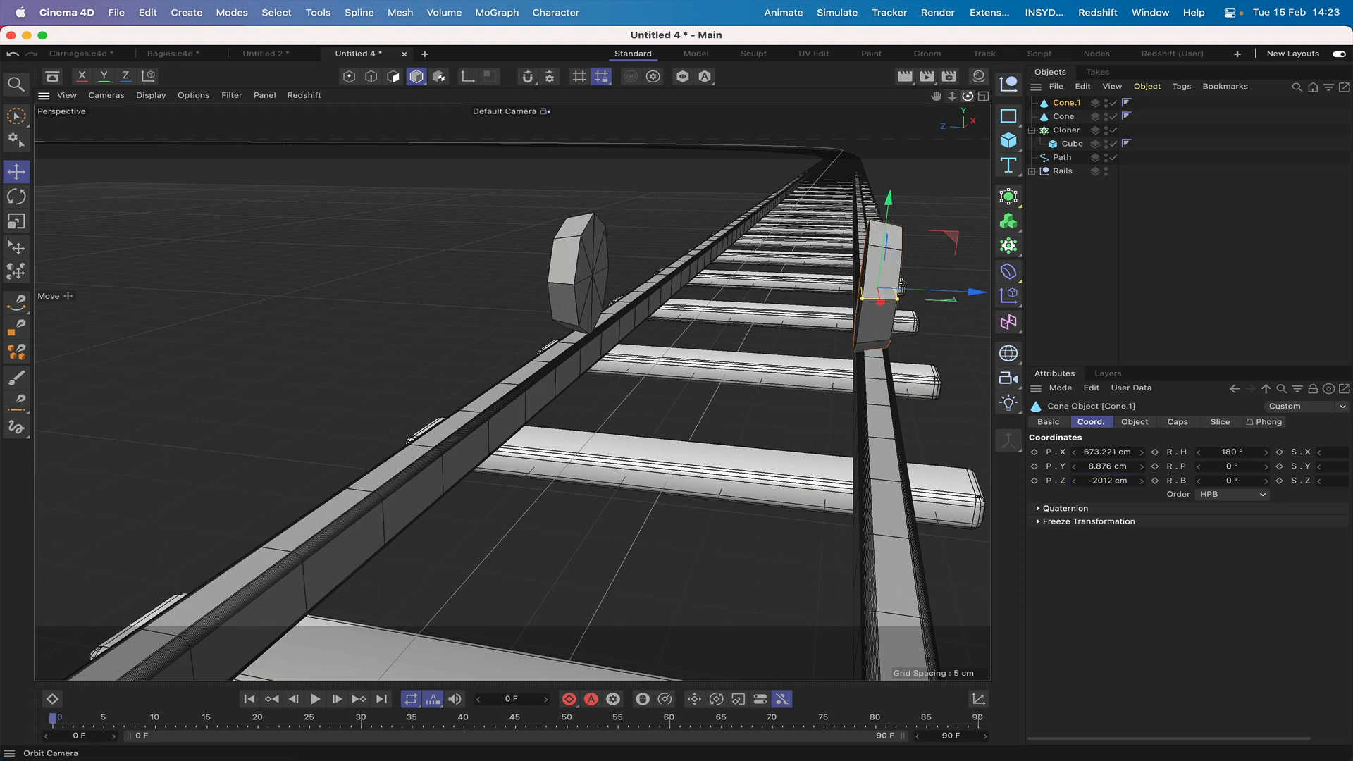
Step: In the top view, shift both wheel cones together along Z to sit on the rails, to about -1992.3 cm and -2012.3 cm
left_click_drag(969, 96, 779, 114)
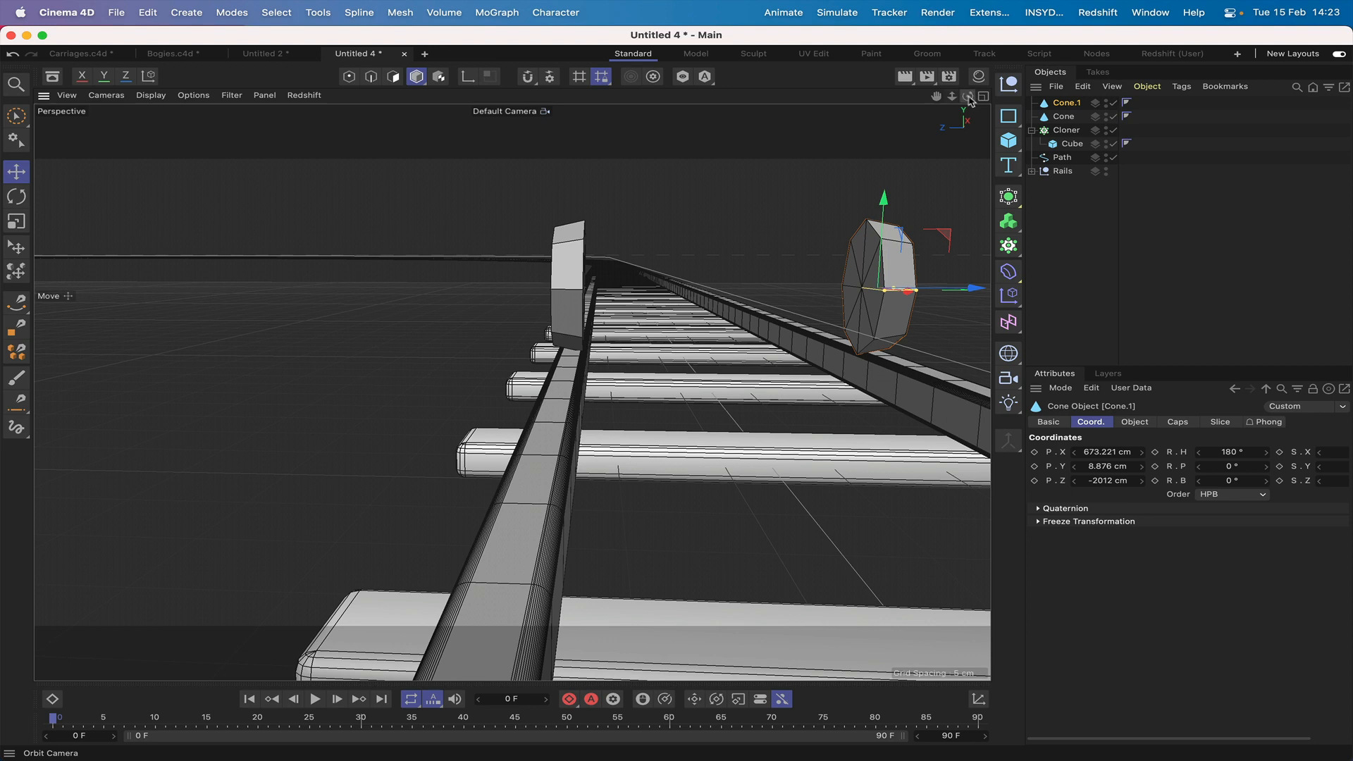
key("F2")
key("o")
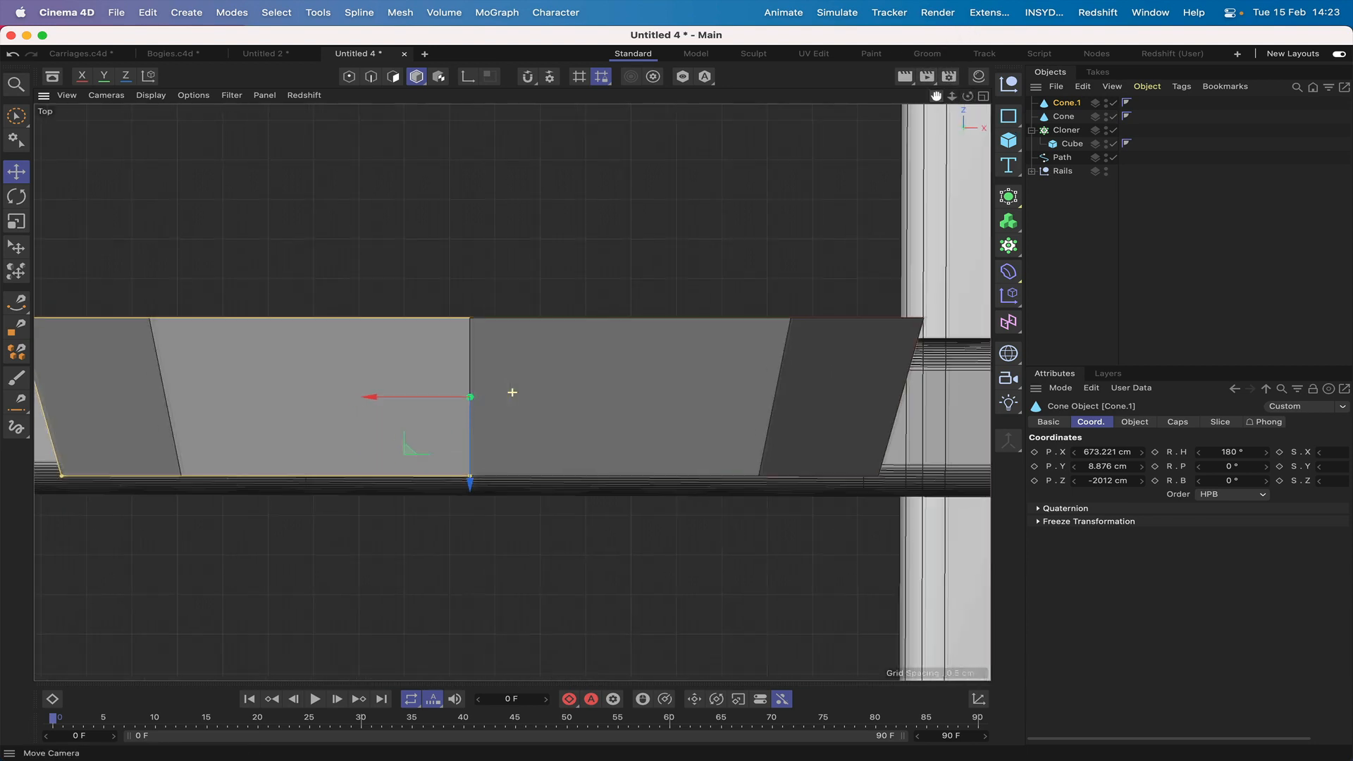
left_click_drag(936, 96, 874, 113)
right_click_drag(936, 96, 866, 96)
left_click_drag(936, 96, 948, 347)
left_click_drag(936, 96, 935, 91)
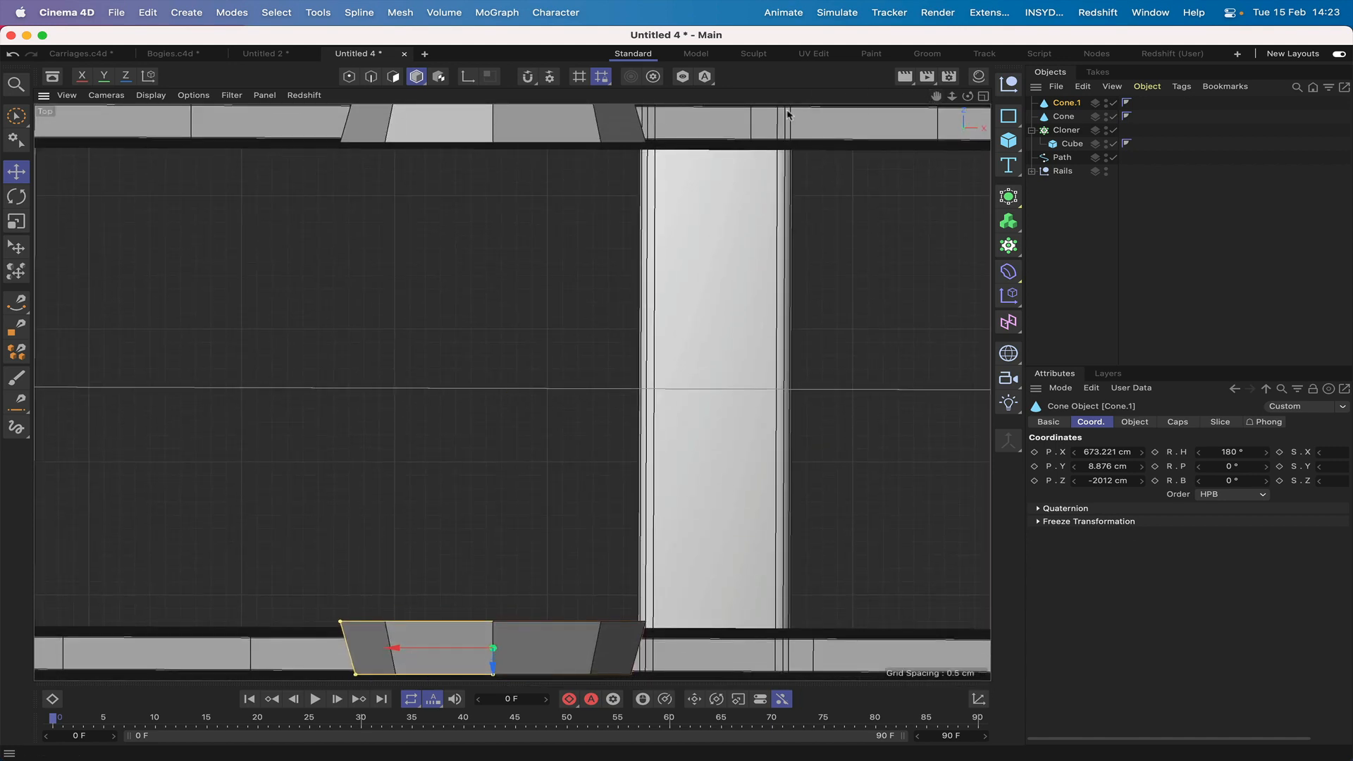
left_click(1066, 117, "shift")
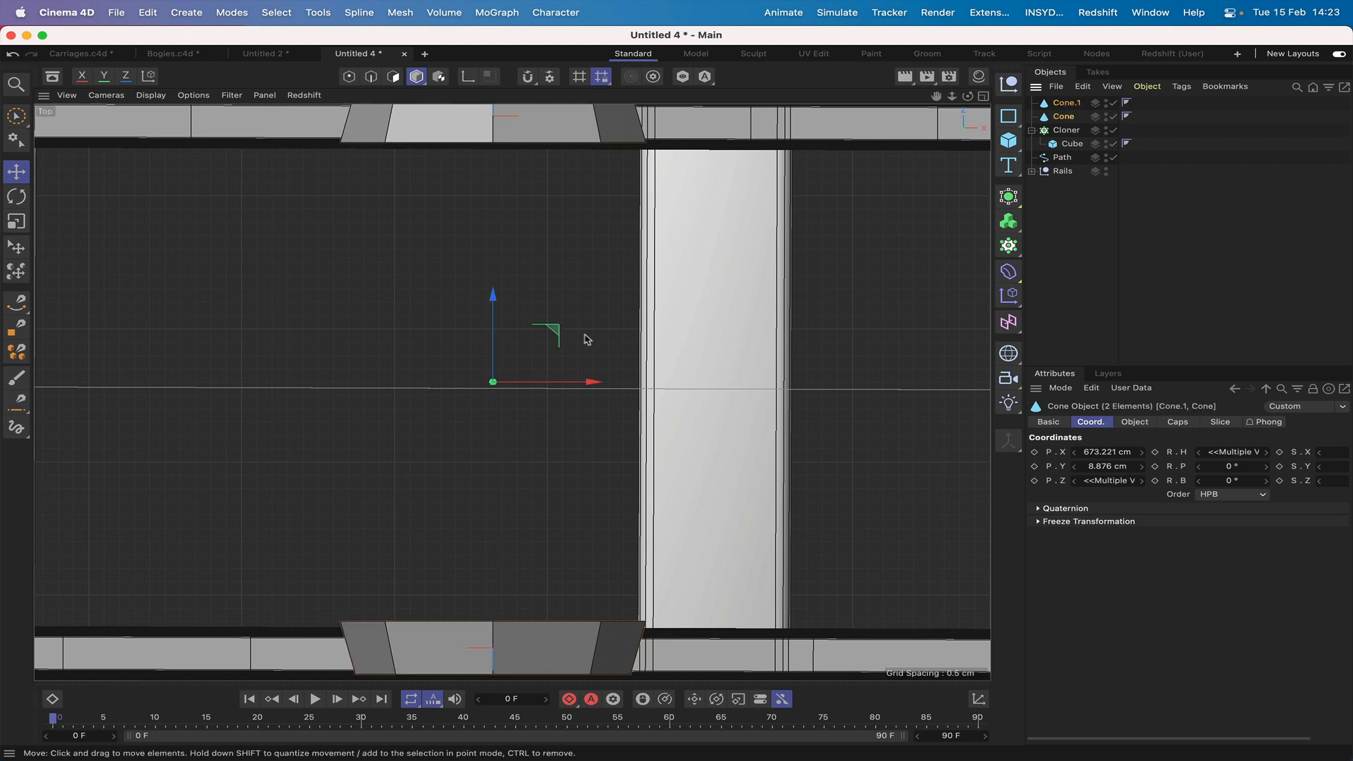
left_click_drag(492, 303, 492, 311)
left_click(1072, 118)
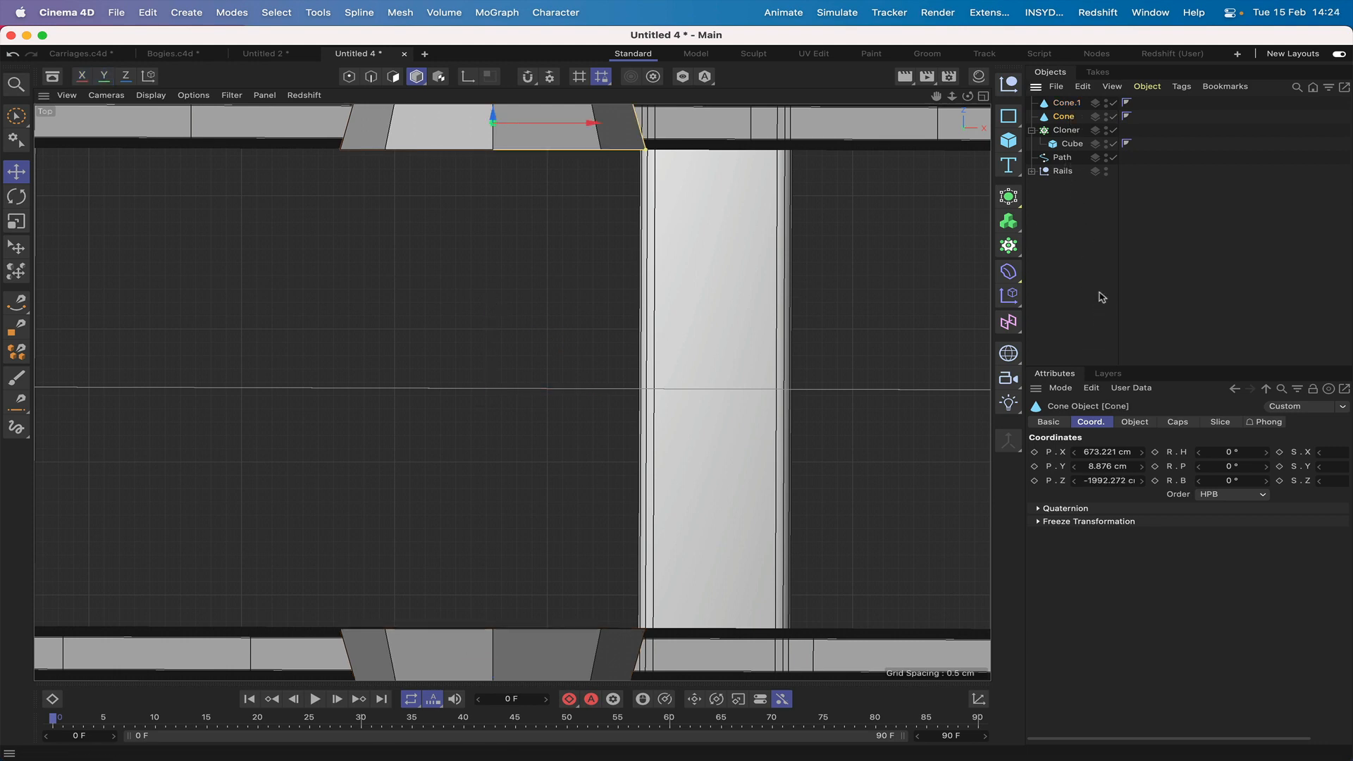
left_click(1068, 104)
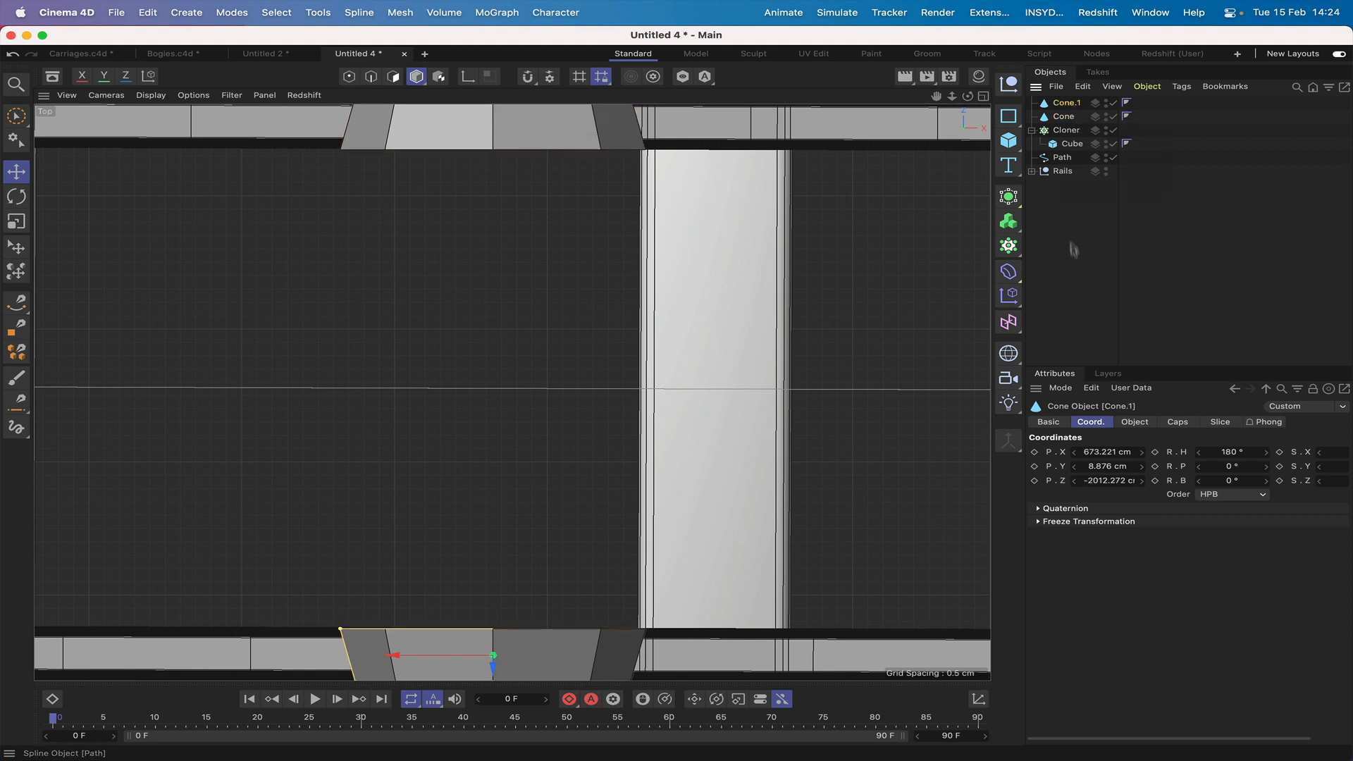
Step: Set the cap segments of both wheel cones to 2 and make the cones editable
key("F1")
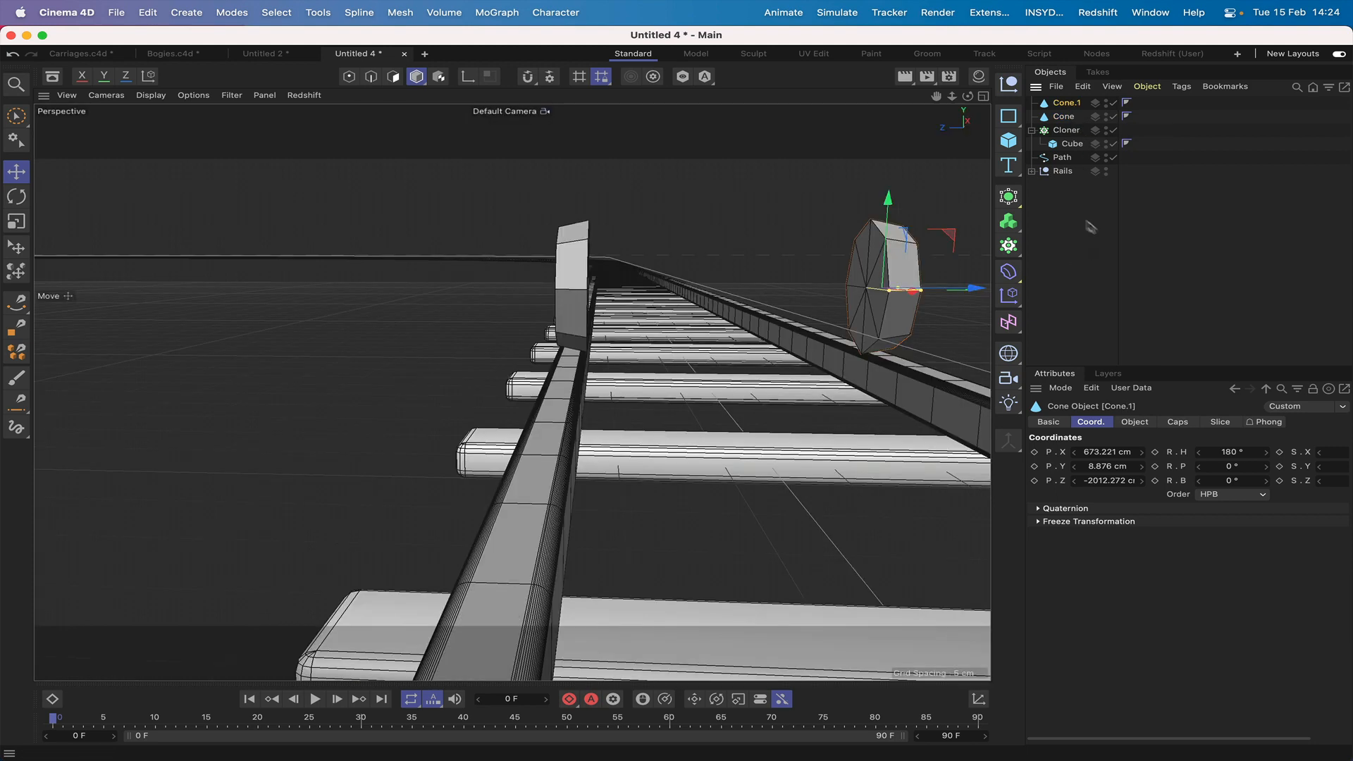
left_click_drag(967, 101, 906, 114)
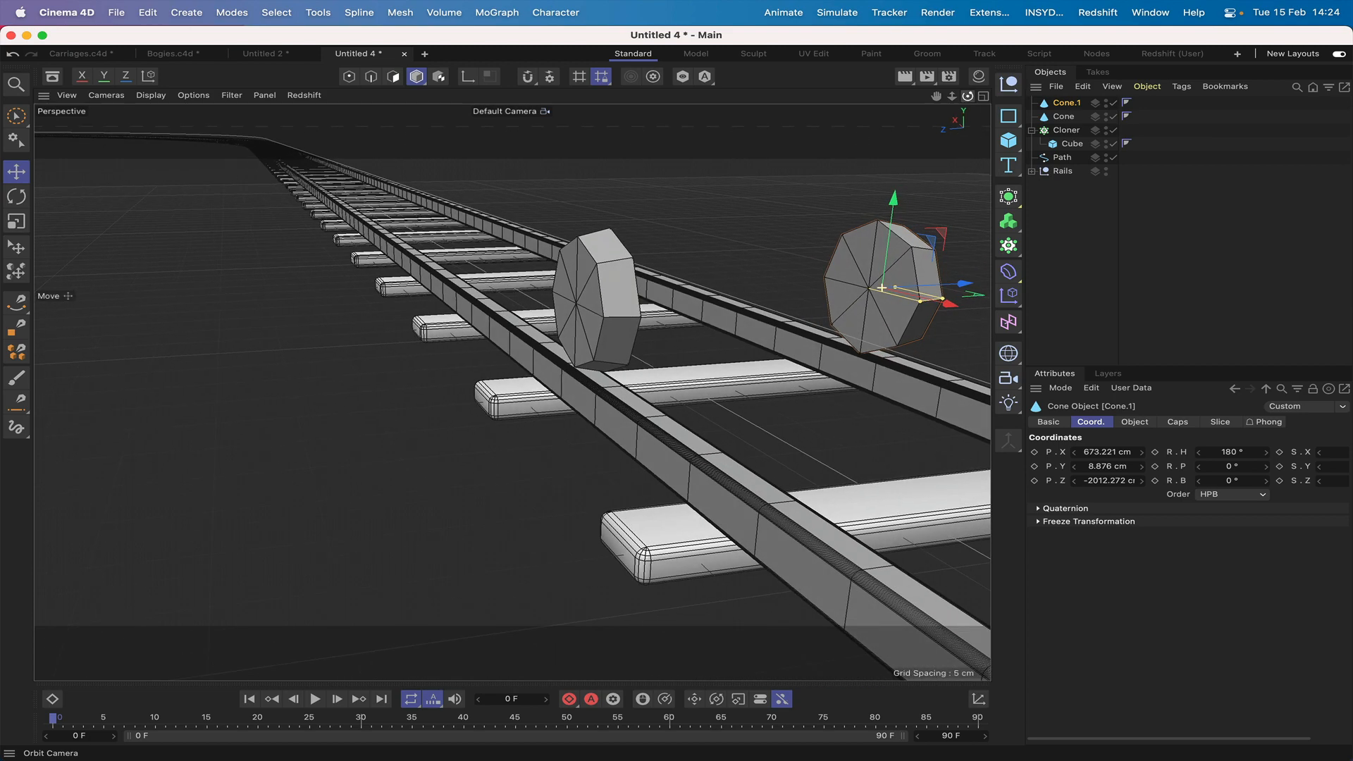
left_click(1063, 116, "ctrl")
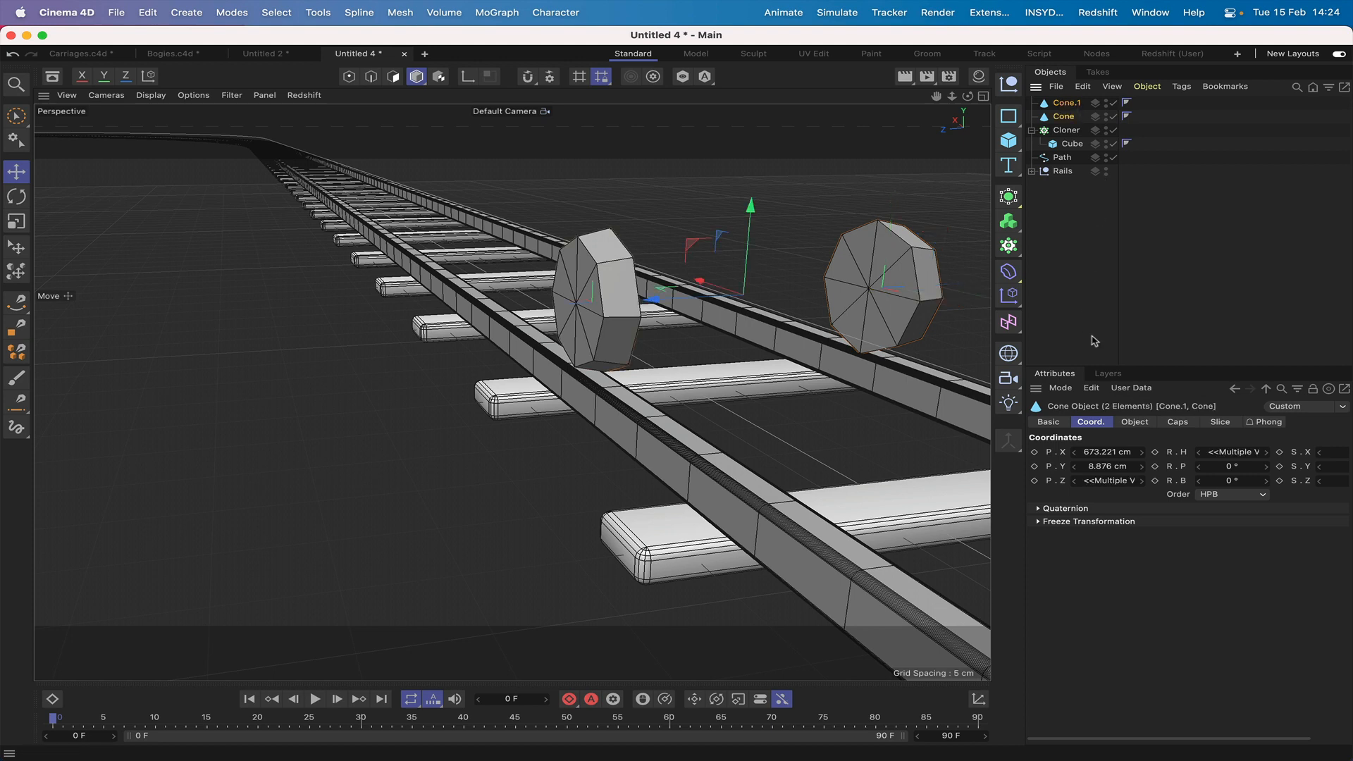
left_click(1187, 422)
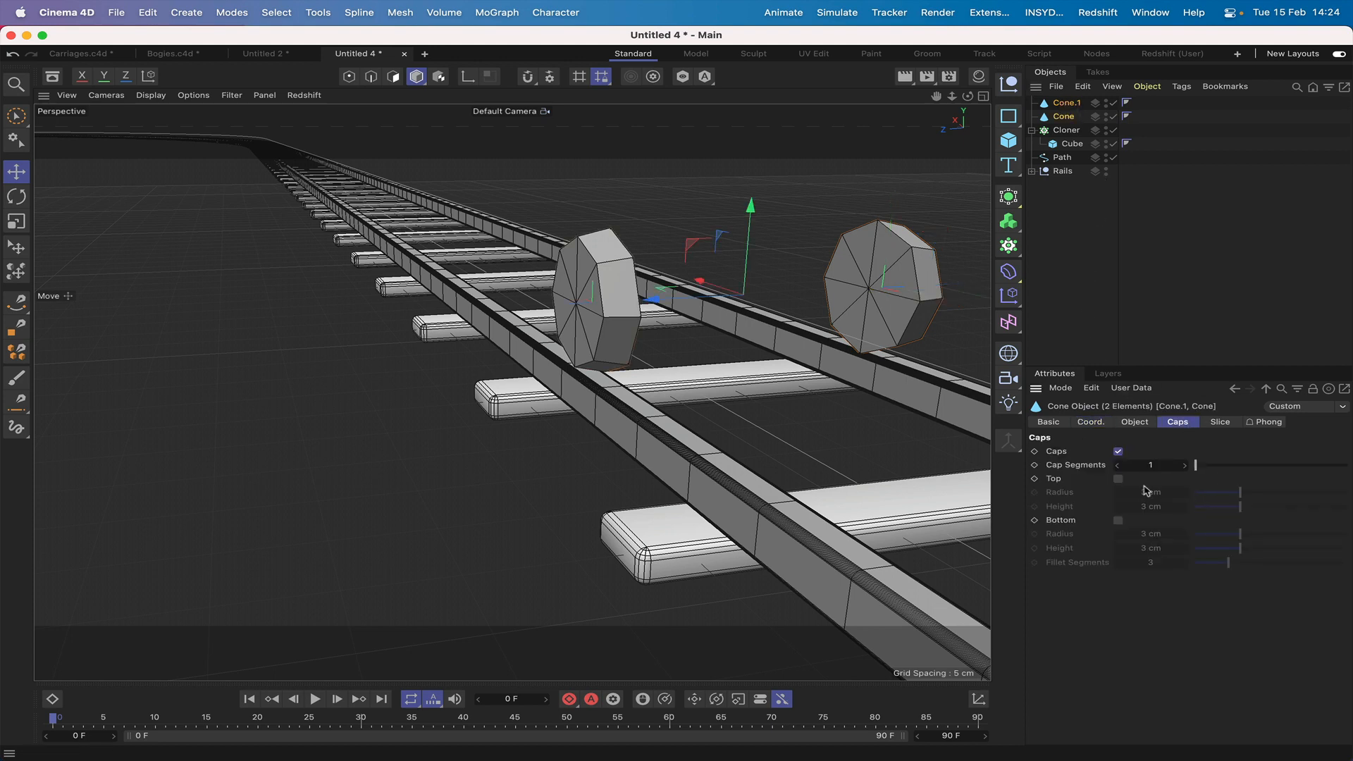
left_click(1185, 468)
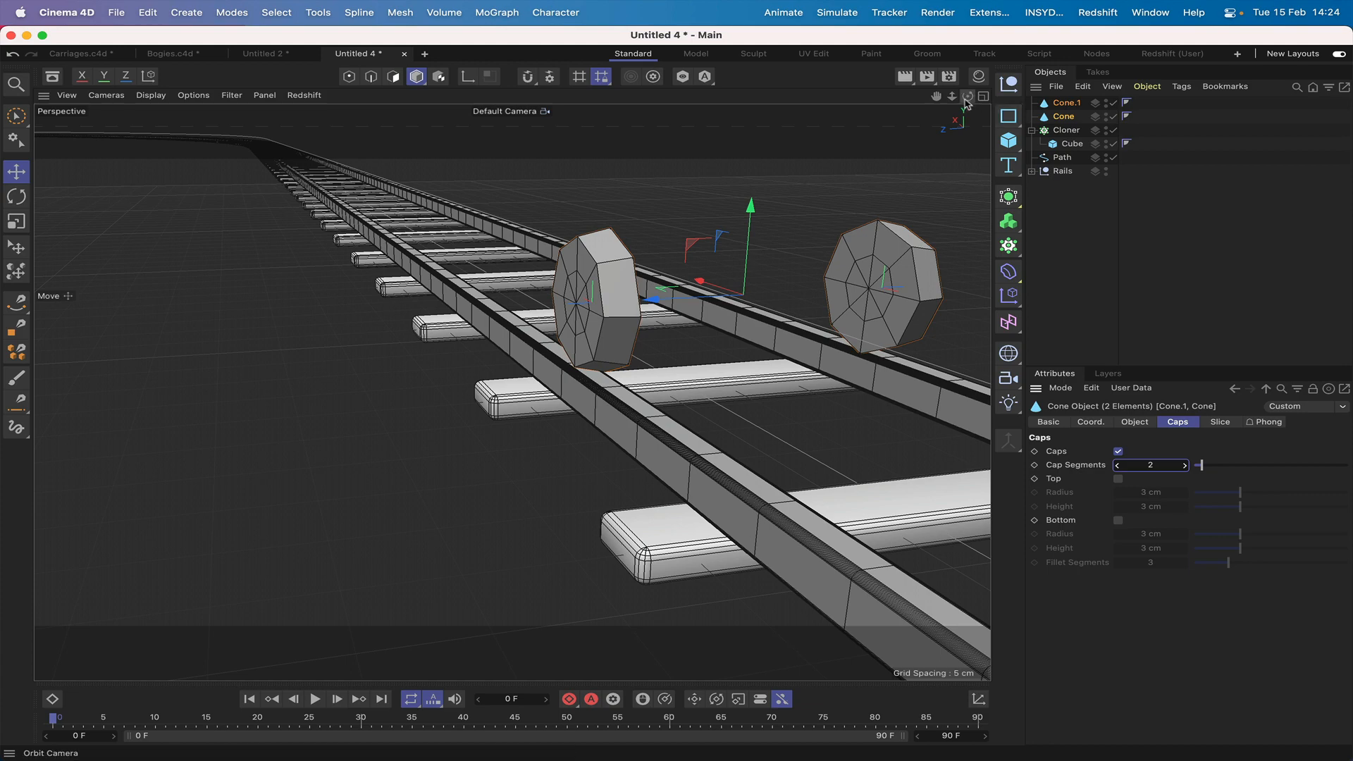
mouse_move(967, 96)
left_mouse_down()
mouse_move(938, 97)
mouse_move(965, 100)
left_mouse_up()
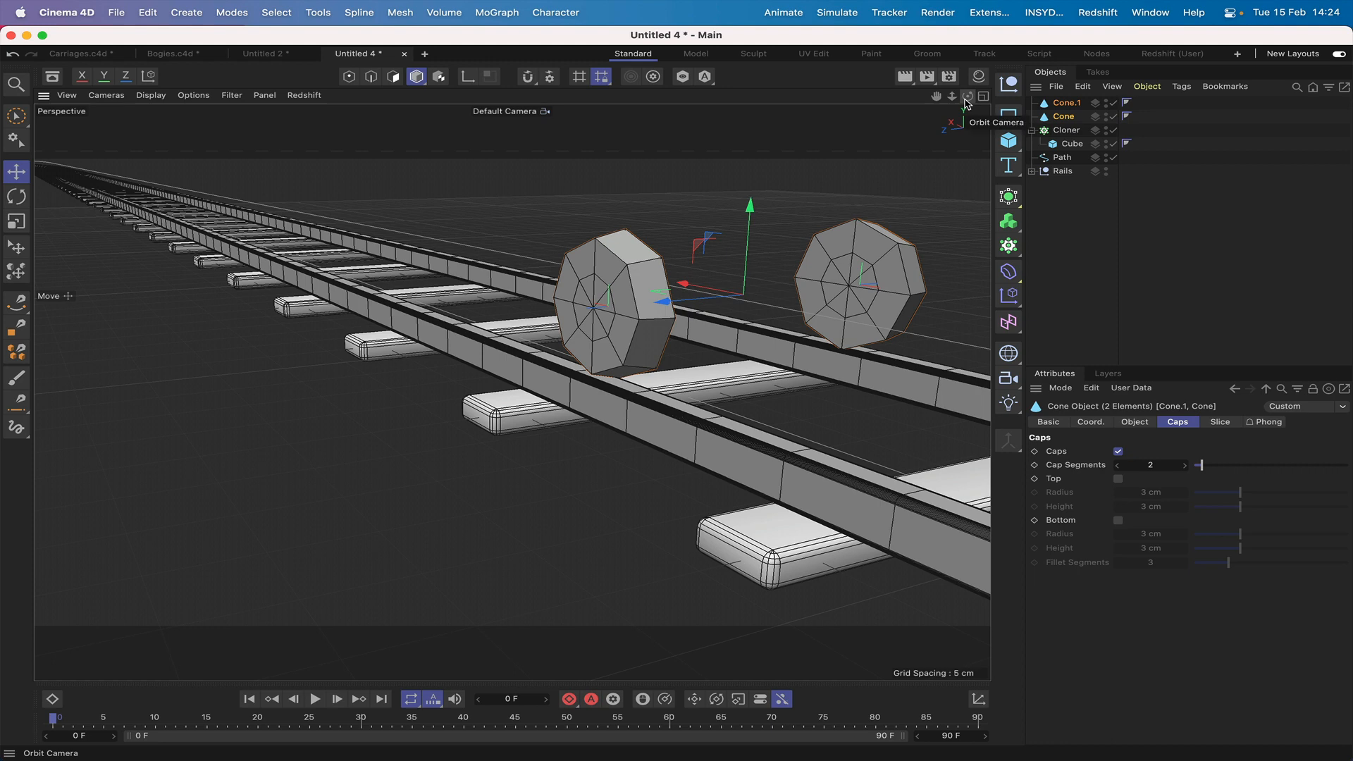
left_click(1007, 112)
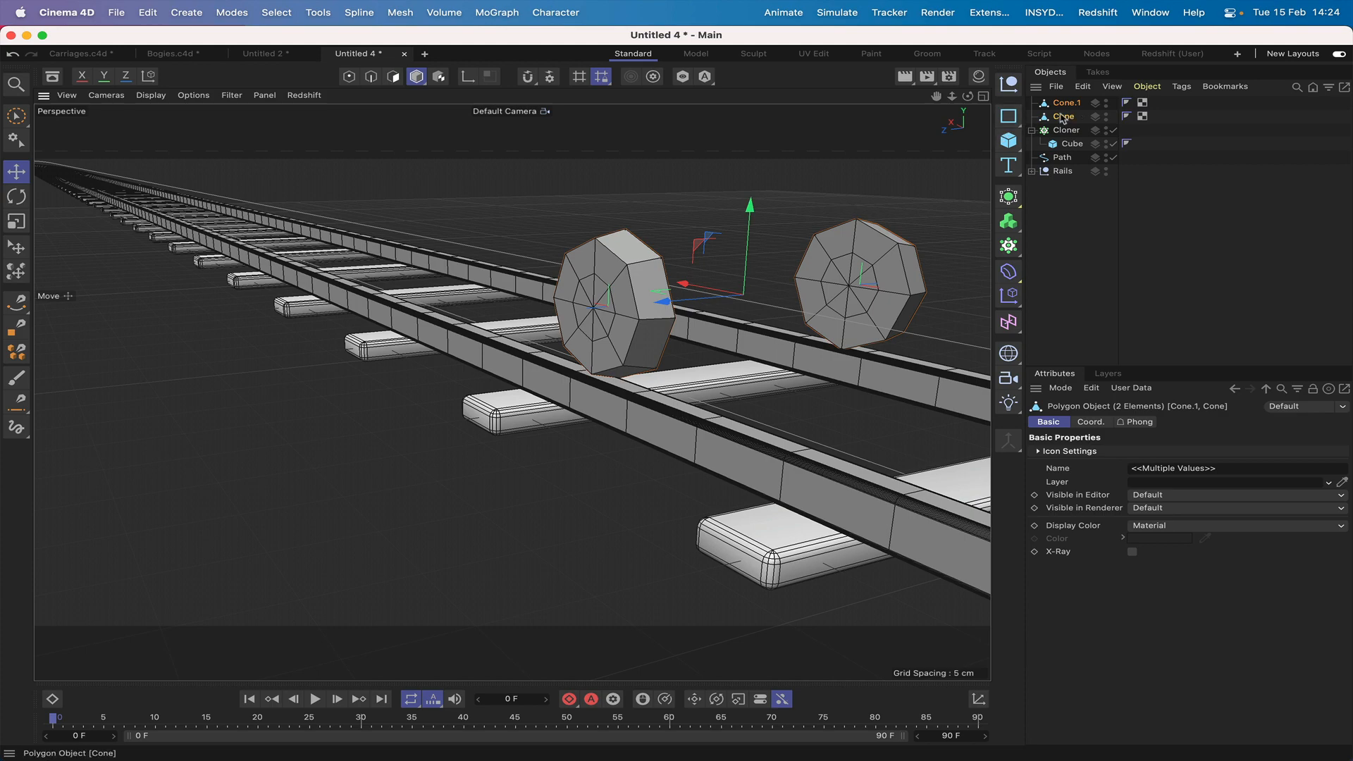
Step: Select the central ring of cap polygons on the outward-facing side of both wheels with Loop Selection
left_click_drag(968, 95, 874, 101)
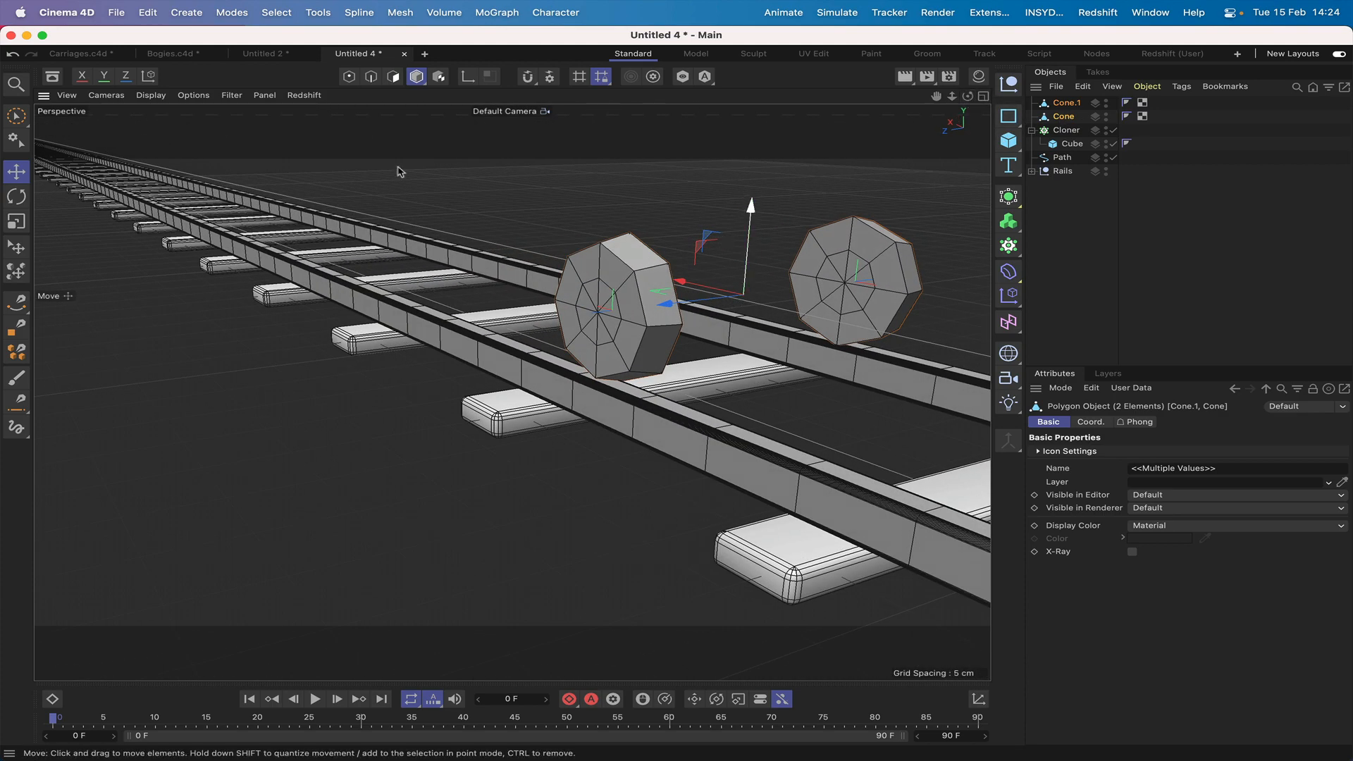
left_click(399, 79)
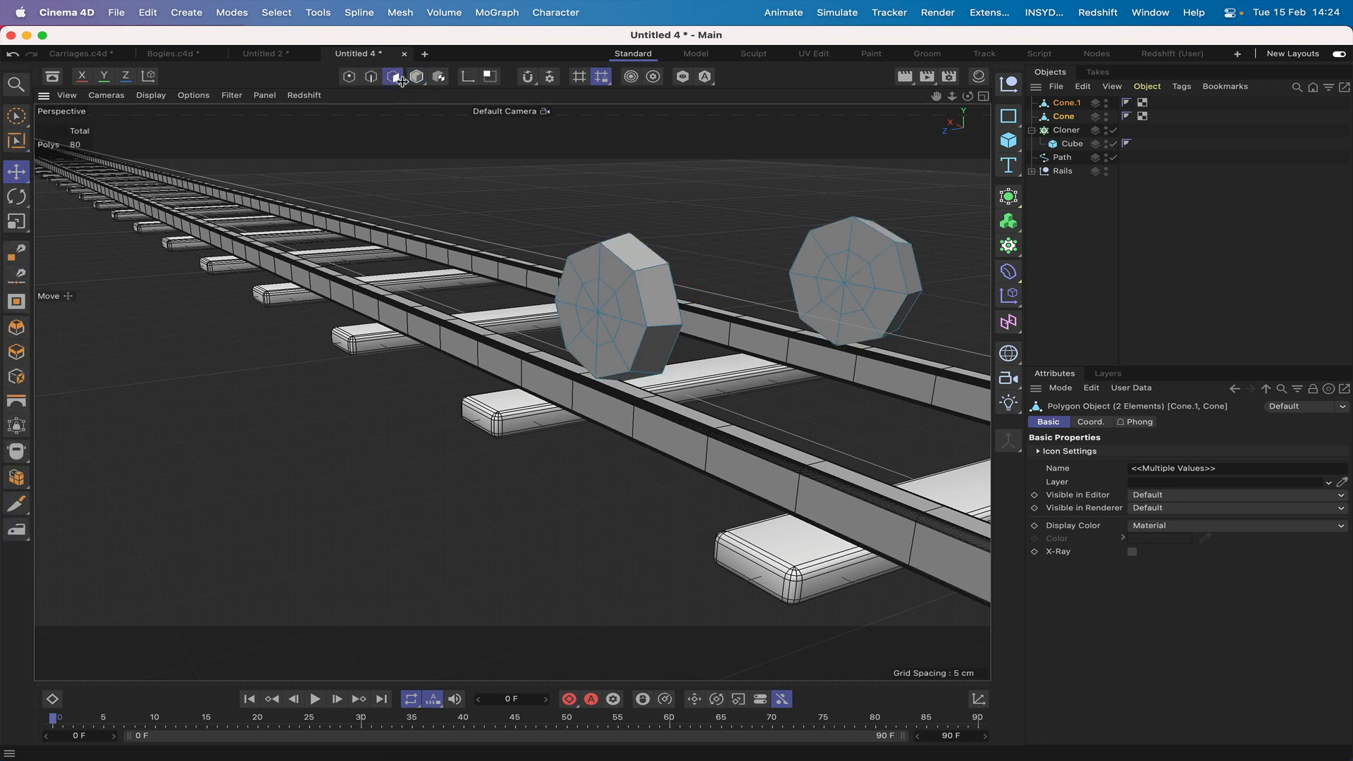
key("u")
key("l")
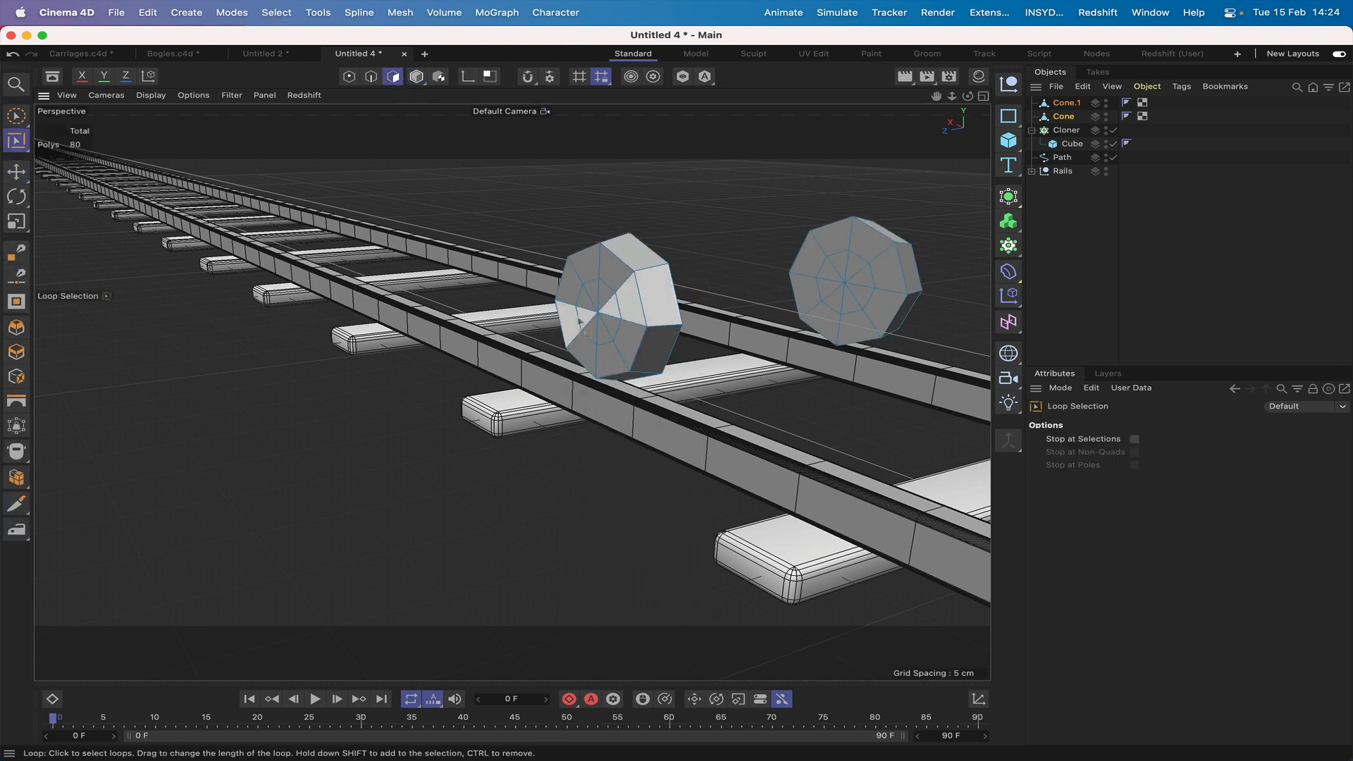
left_click(601, 304)
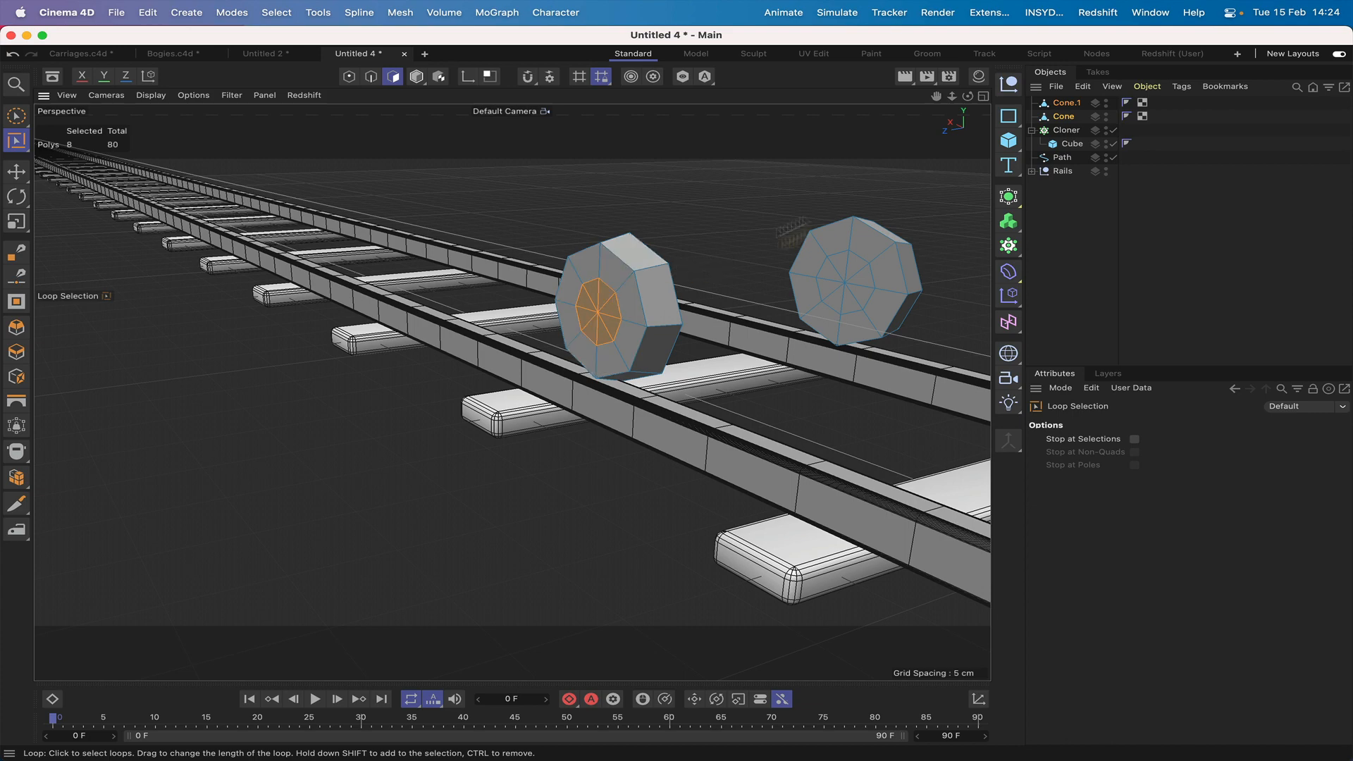
left_click_drag(968, 96, 849, 110)
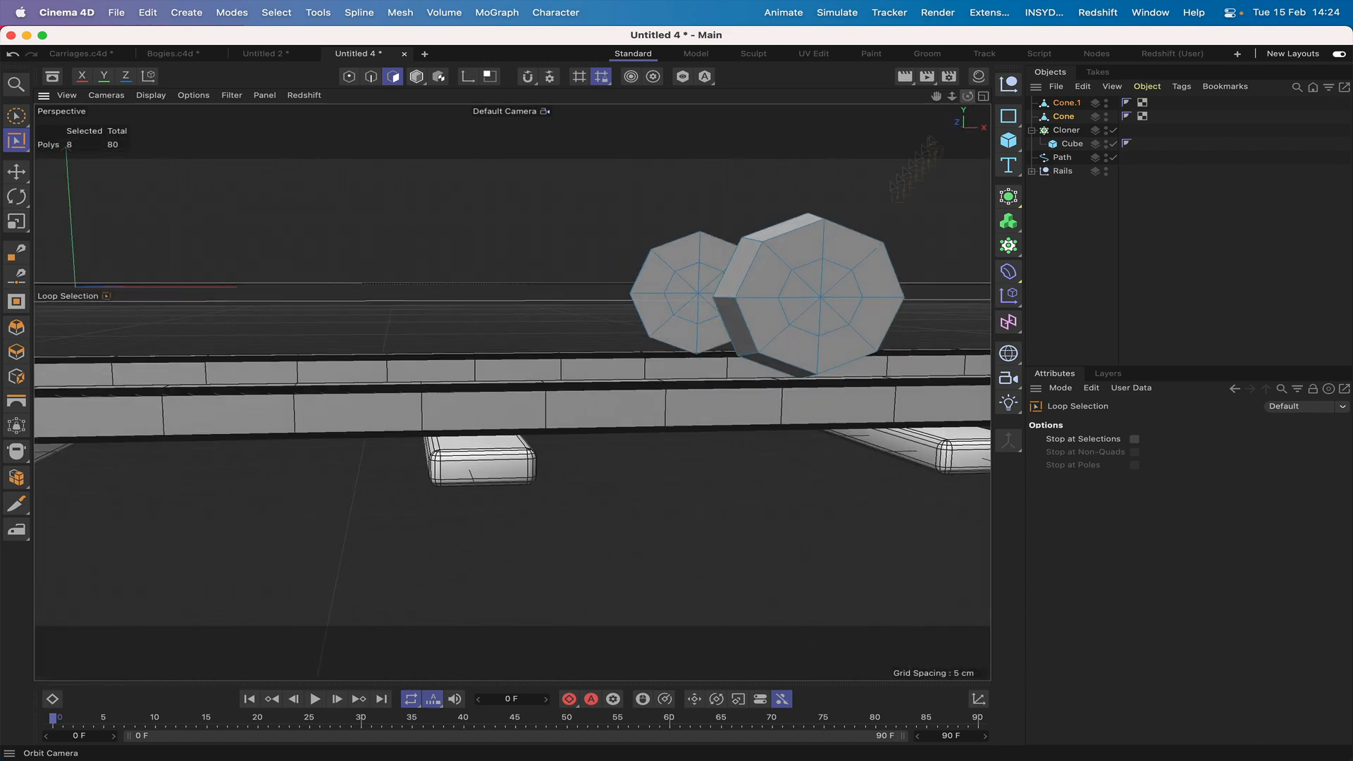
left_click(826, 288)
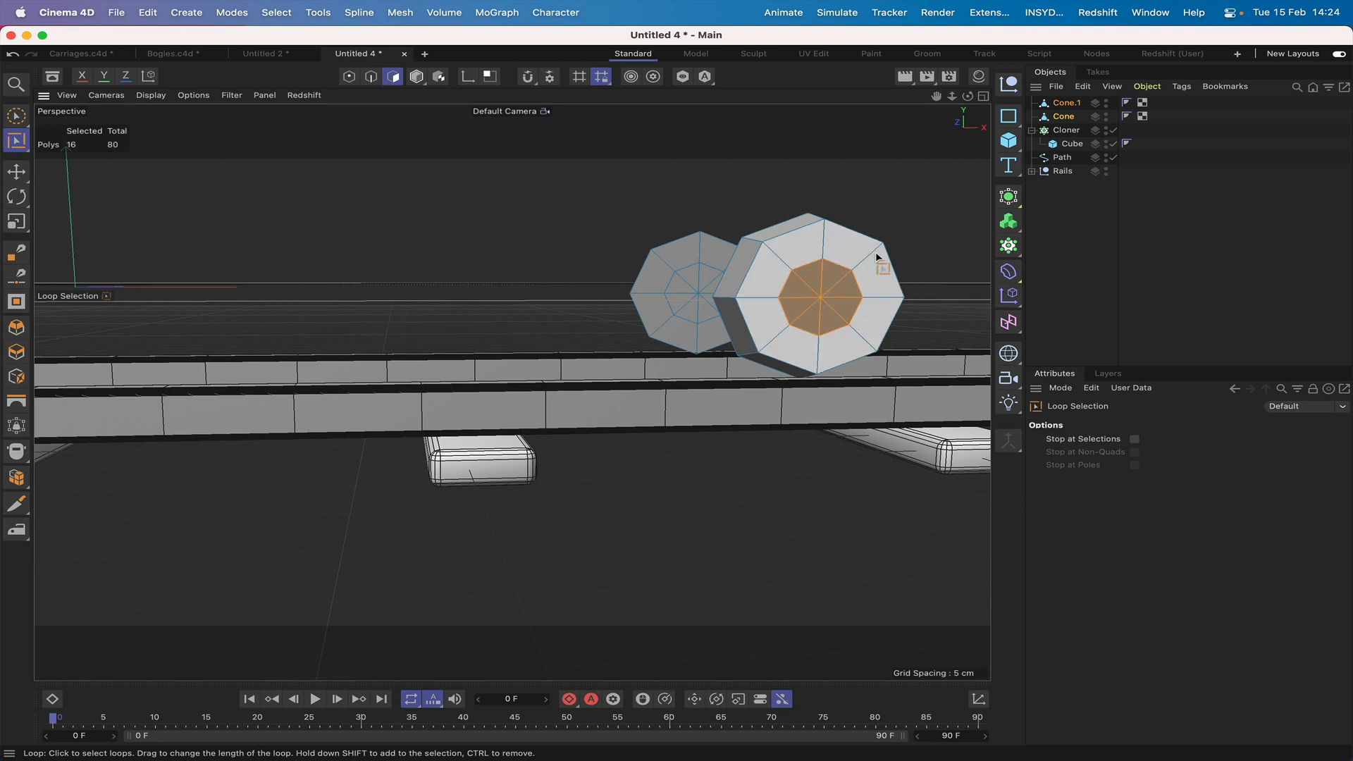
Step: Inset the selected central polygons of both wheels by 0.5 cm
key("i")
left_click(1153, 453)
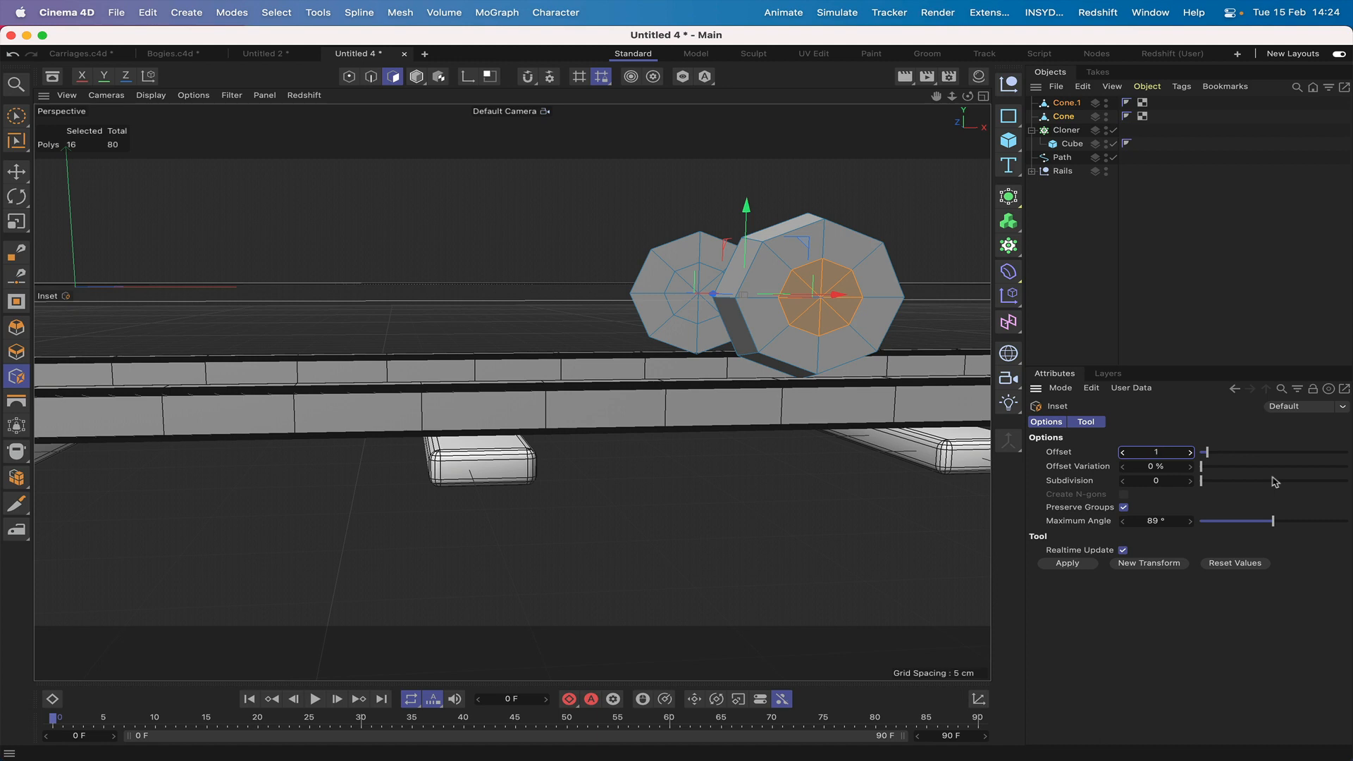
key("Return")
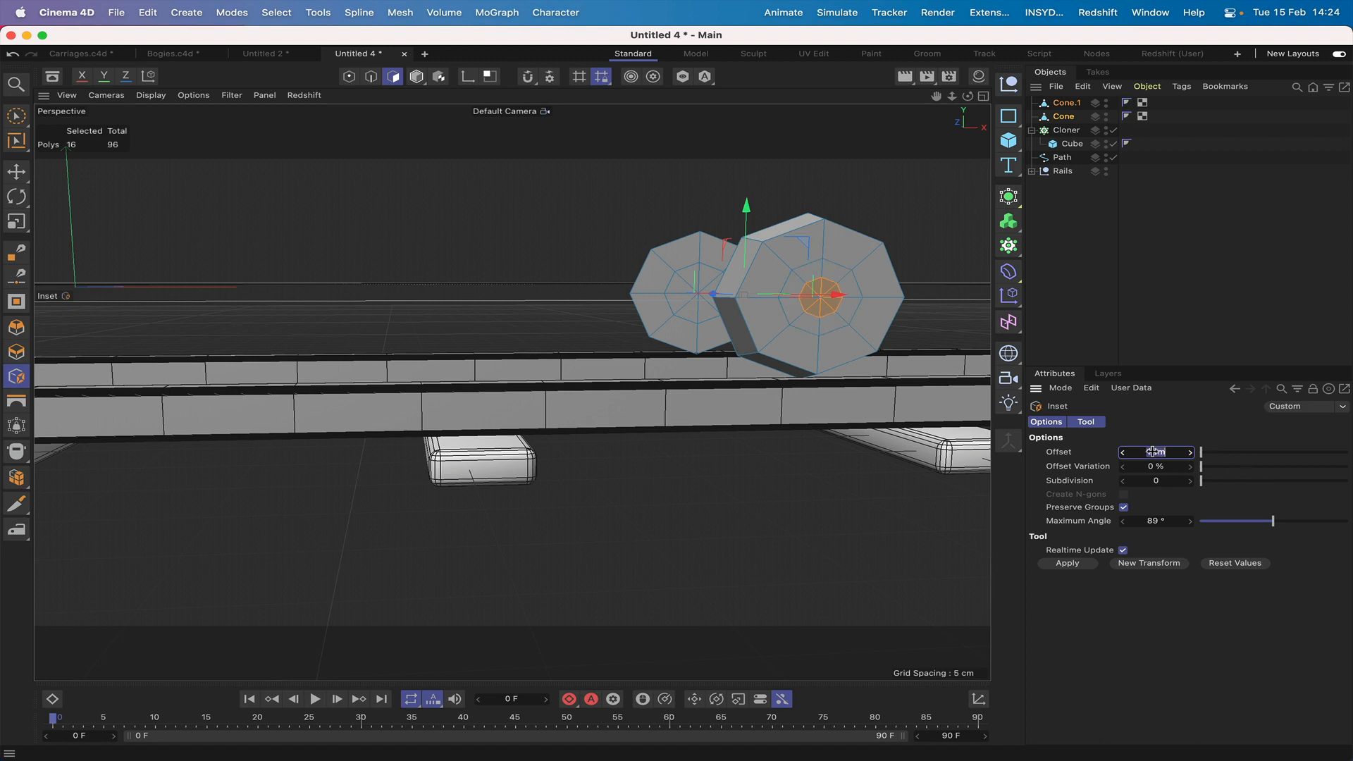
type("0.5")
key("Return")
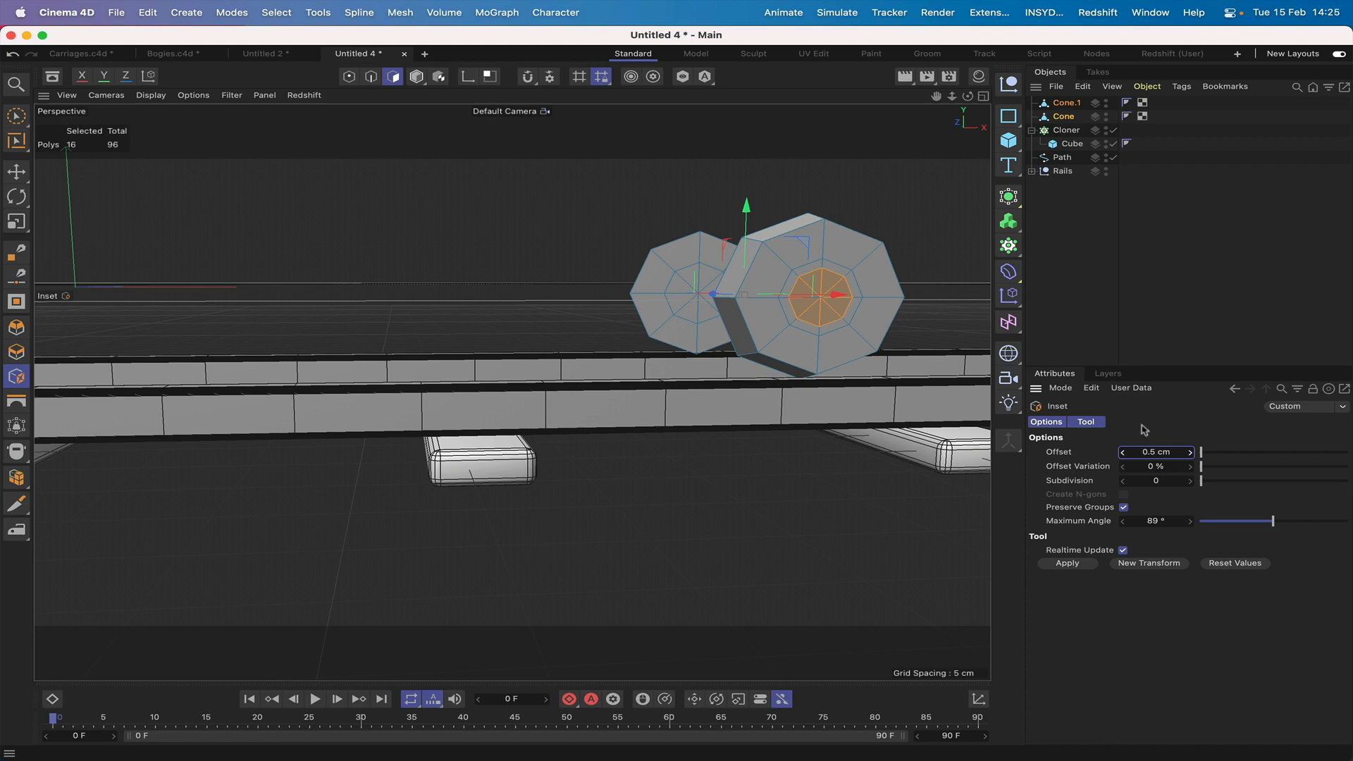
Step: Extrude the inset polygons by -1 cm to recess the hubs of both wheels
left_click_drag(967, 95, 838, 111)
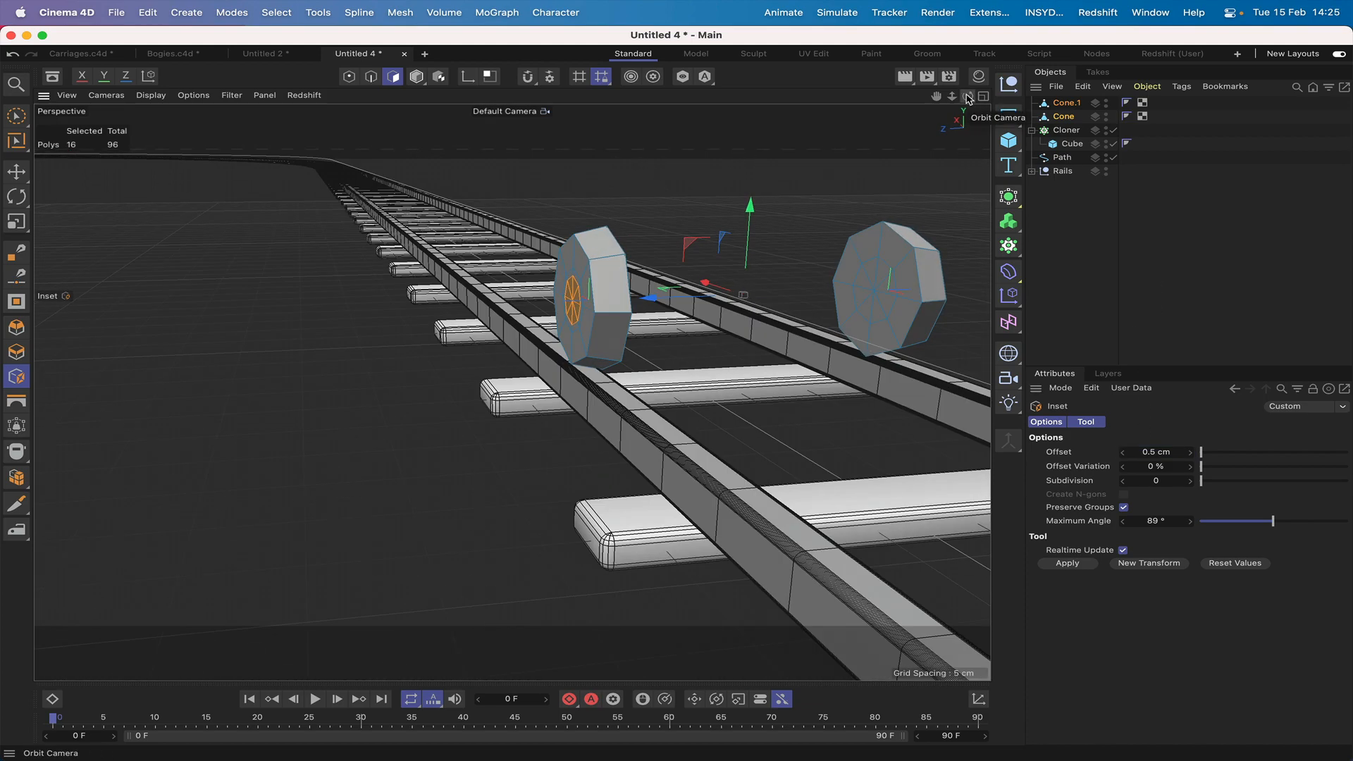
key("d")
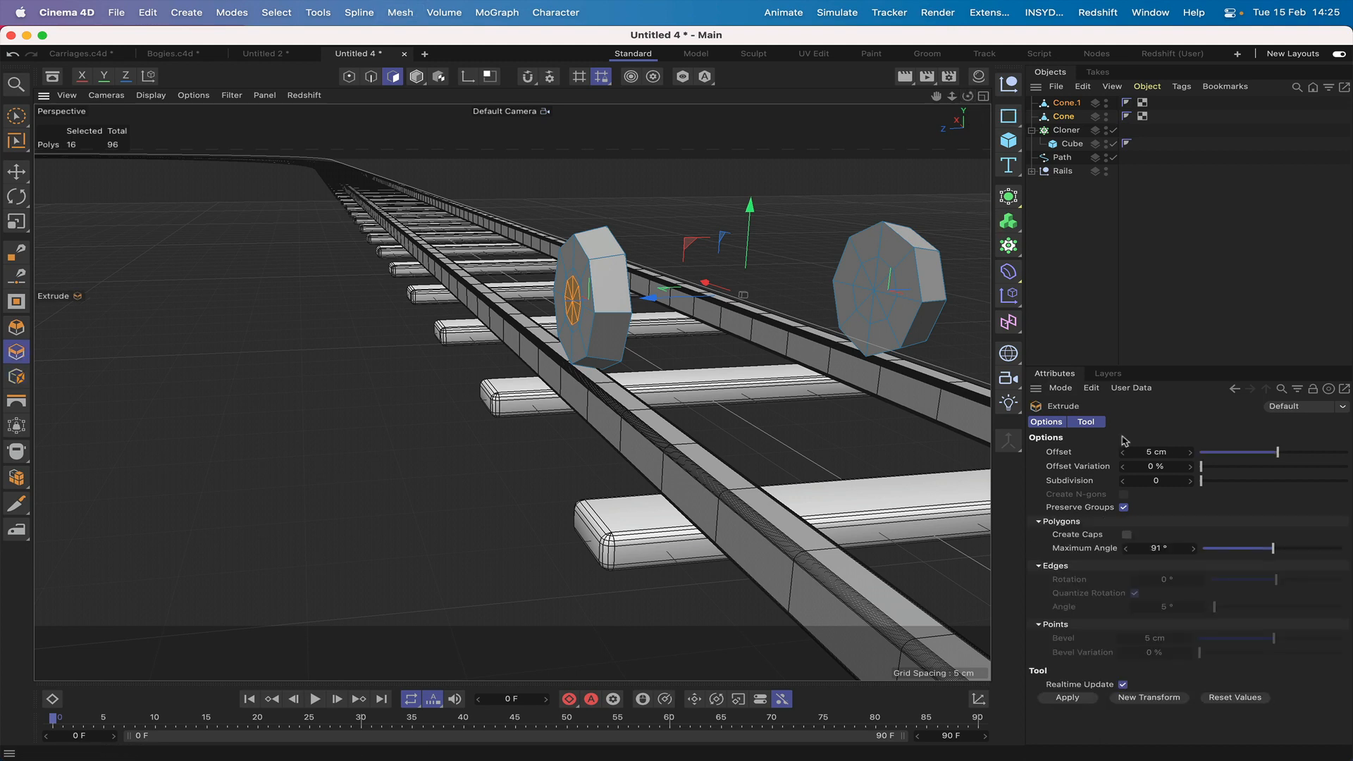
left_click(1153, 453)
type("-1")
key("Return")
left_click_drag(967, 96, 803, 118)
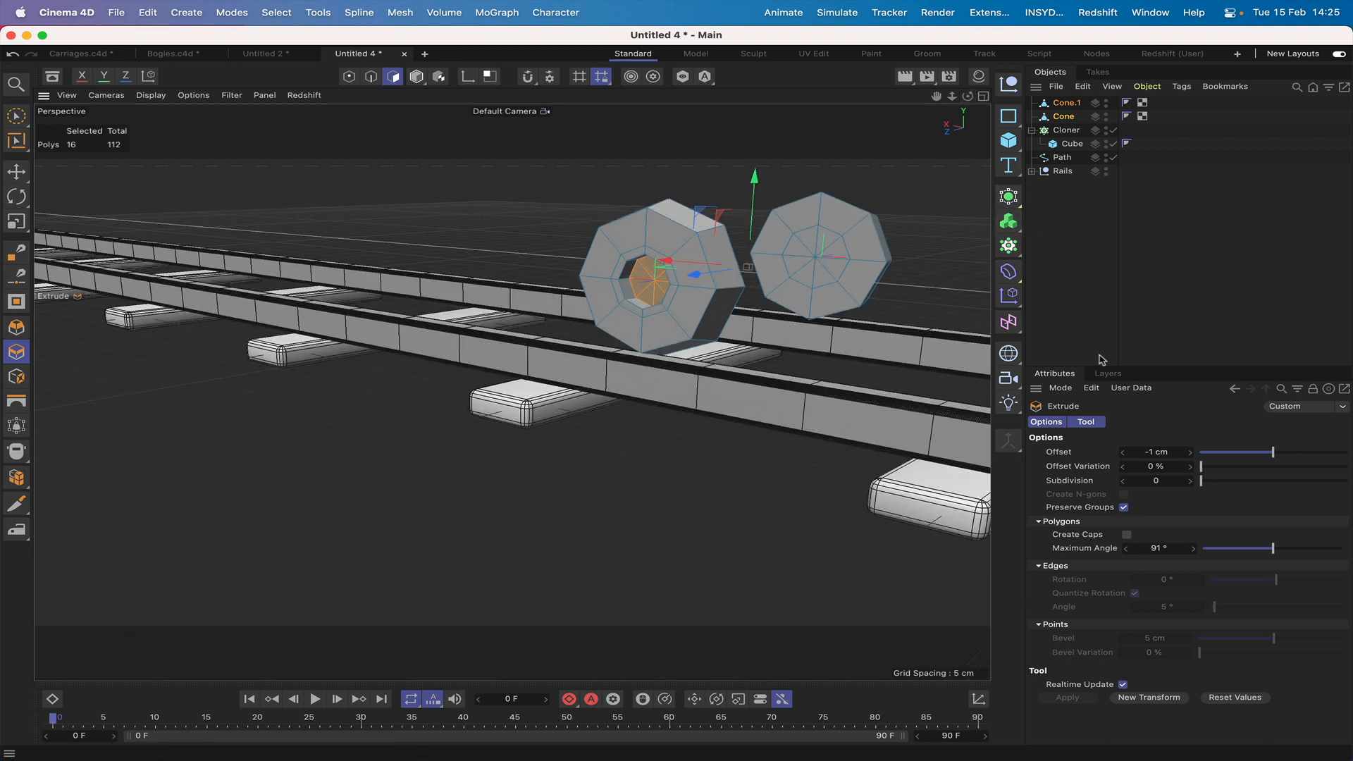
Step: Inset the recessed hub polygons by another 0.5 cm and extrude them 1 cm back outward
key("i")
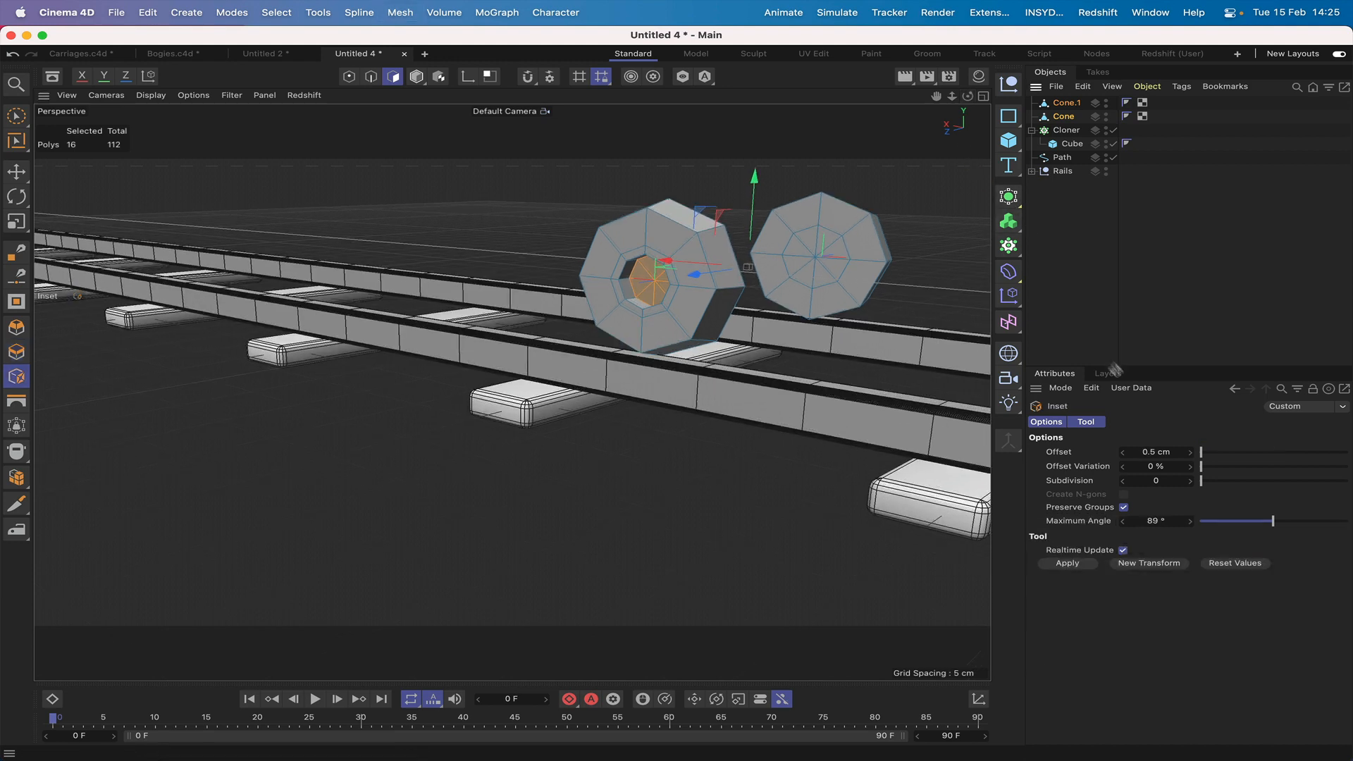
left_click(1083, 566)
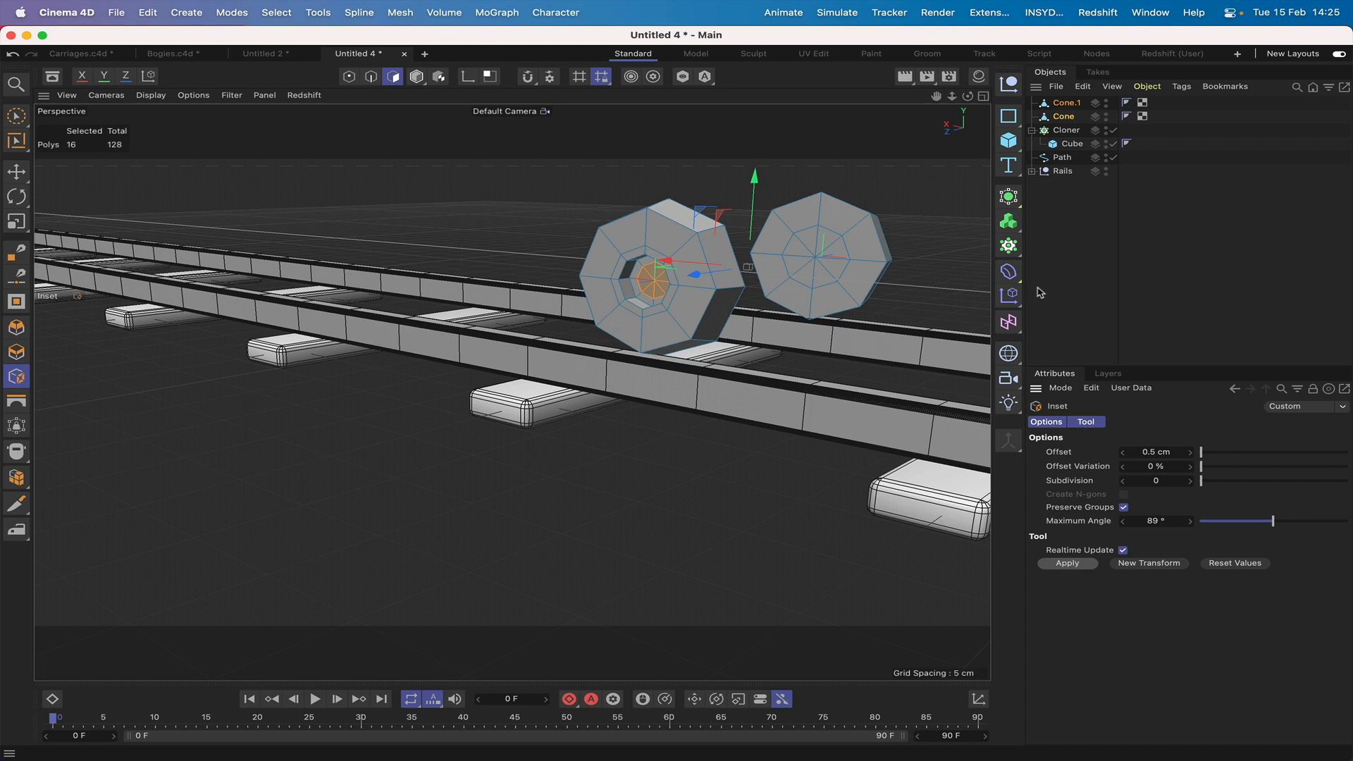
key("d")
double_click(1149, 452)
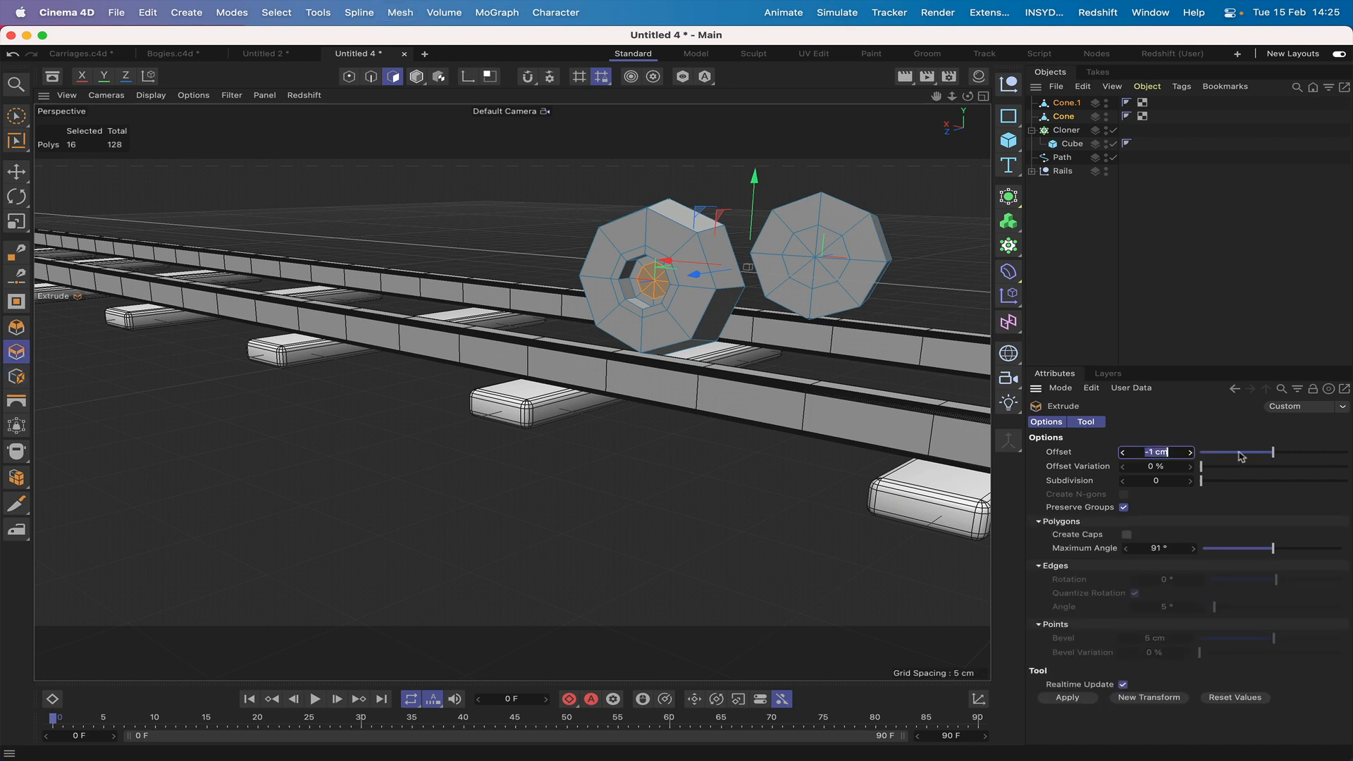
type("1")
key("Return")
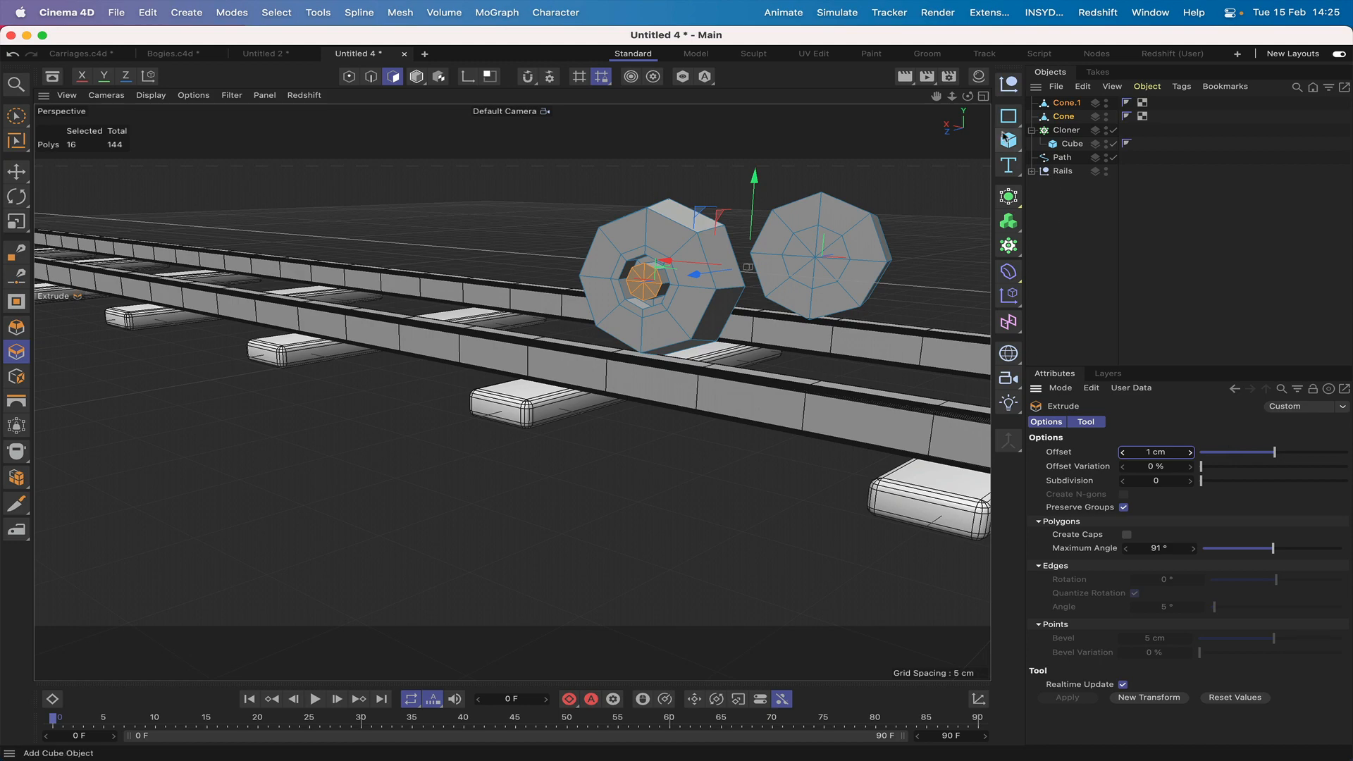
Step: Select the outer ring of cap polygons on the outward-facing side of both wheels with Loop Selection
mouse_move(968, 95)
left_mouse_down()
mouse_move(846, 111)
mouse_move(944, 102)
left_mouse_up()
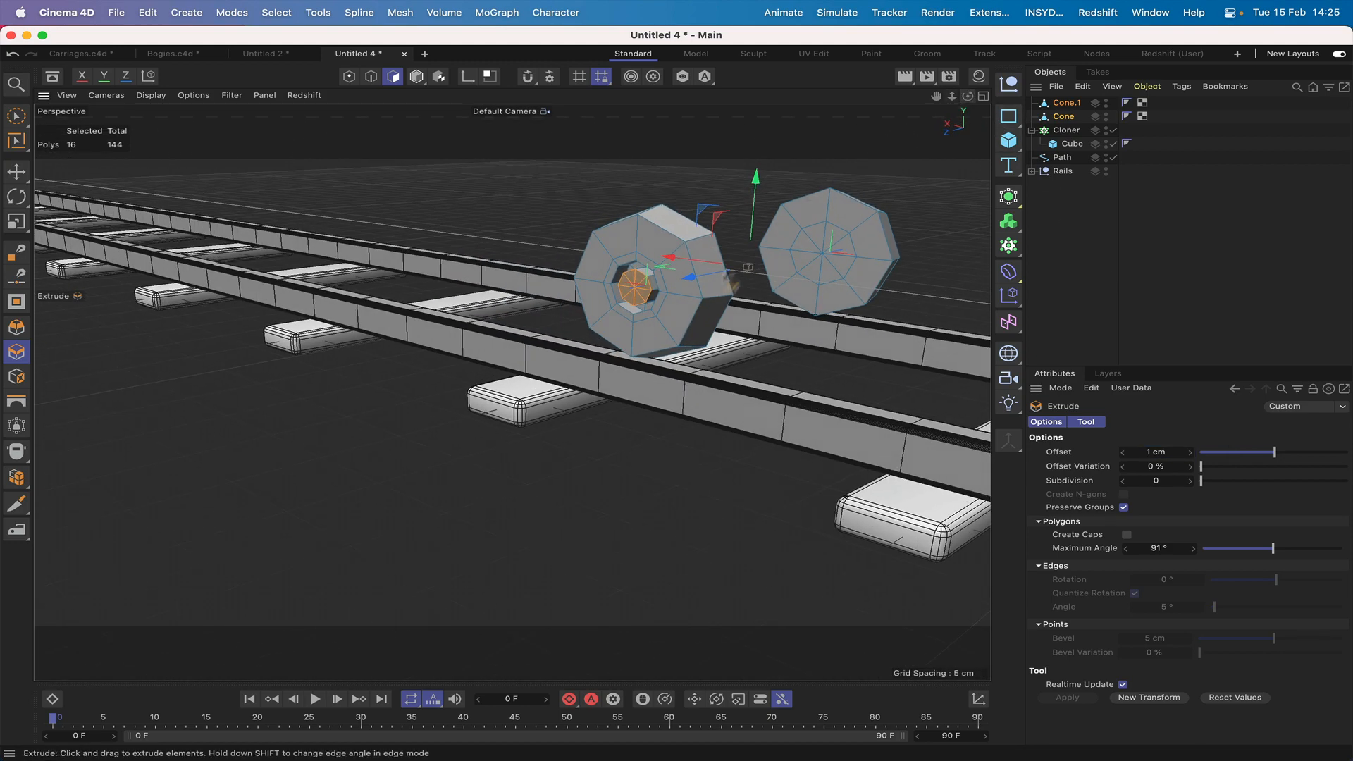
key("u")
key("l")
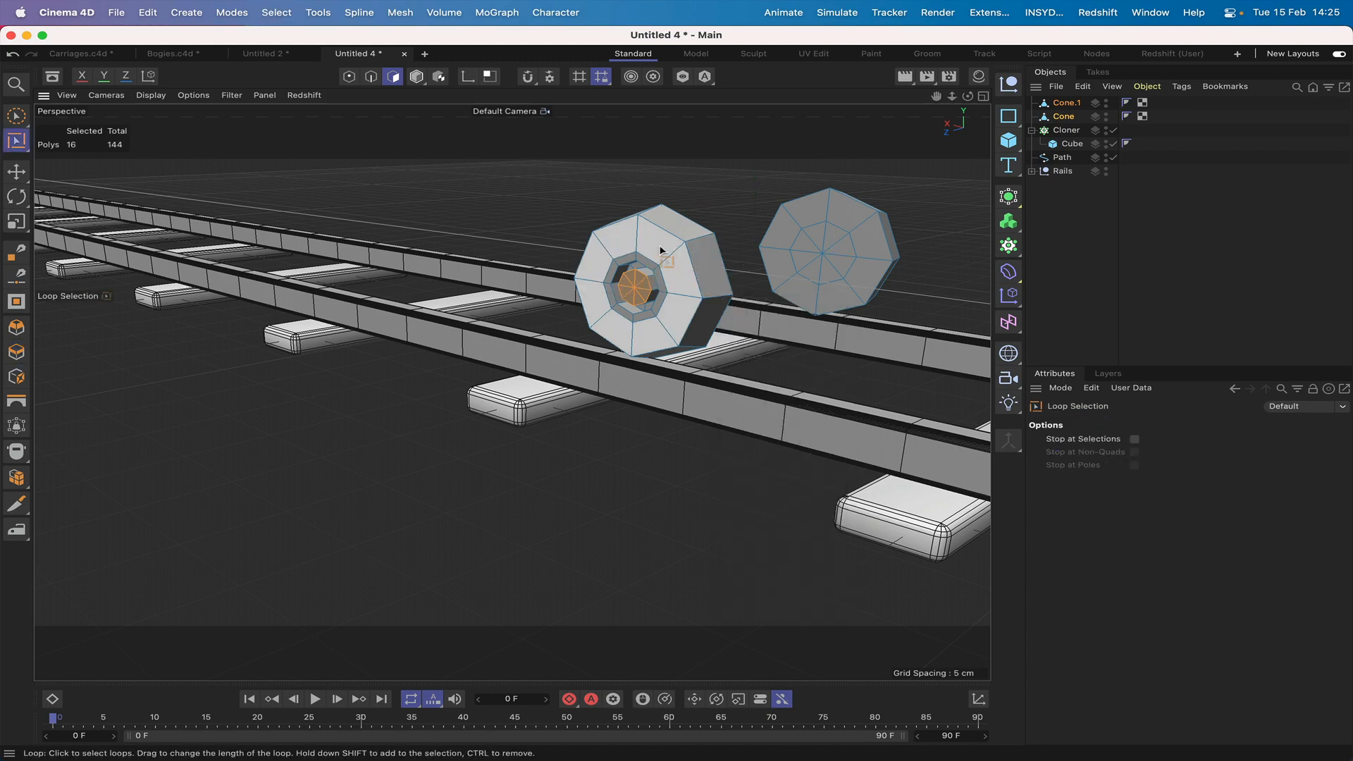
left_click(707, 284)
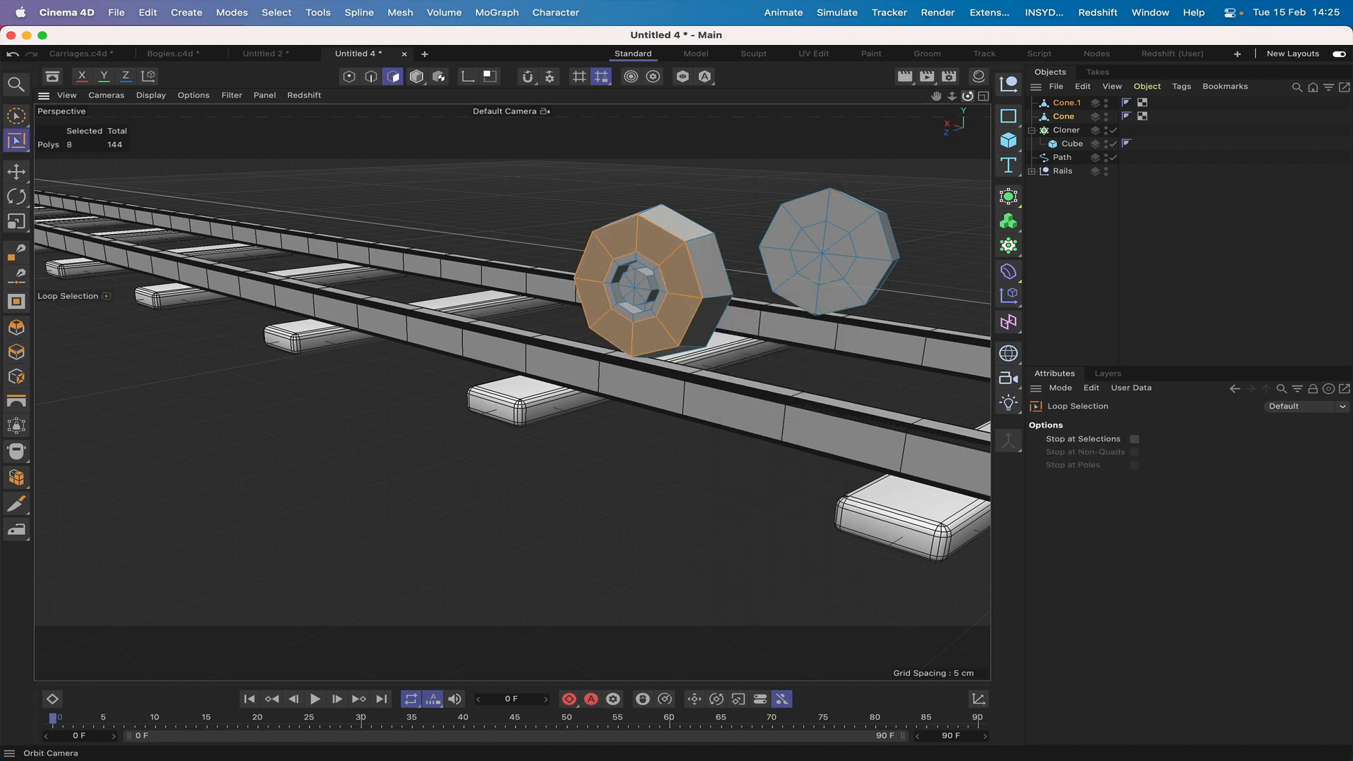
left_click_drag(967, 96, 881, 202)
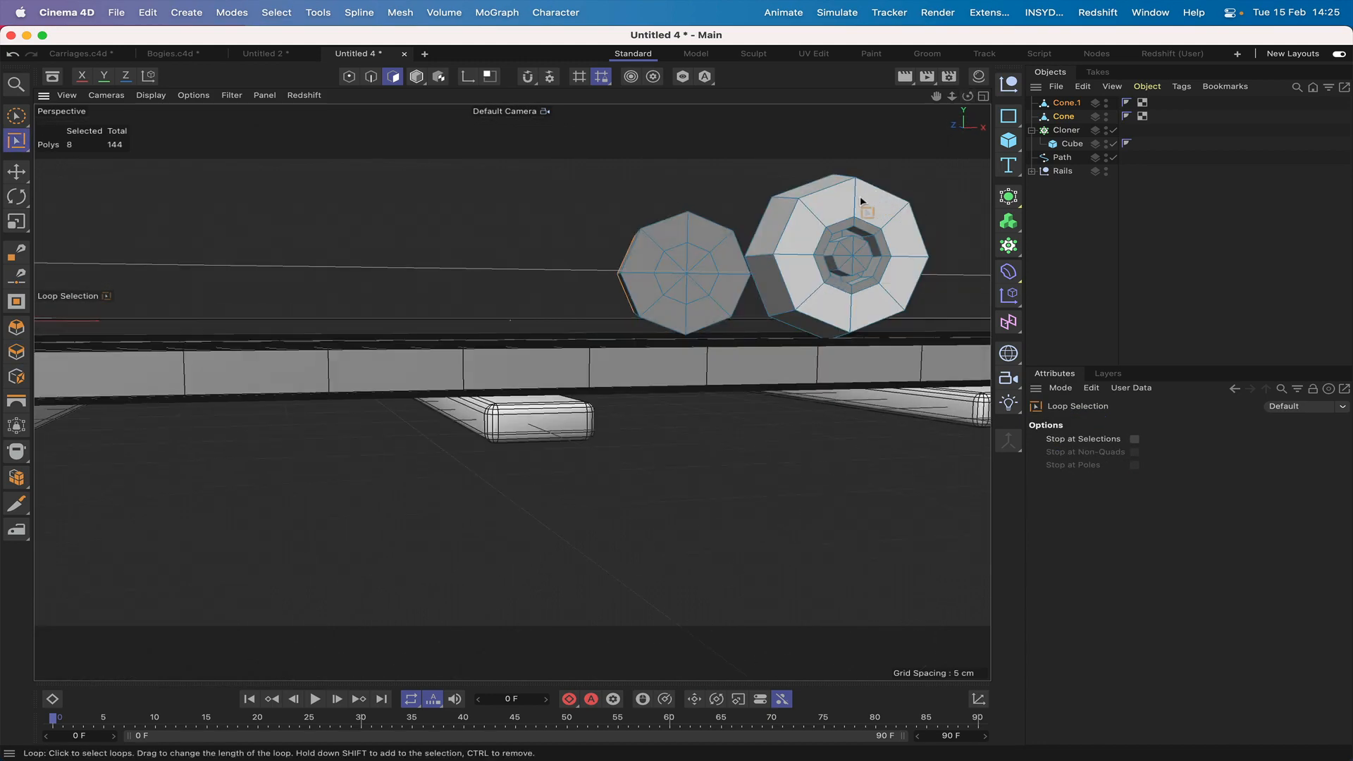
left_click(863, 197, "shift")
Step: Inset the selected ring polygons of both wheels individually by 0.5 cm with Preserve Groups turned off
left_click_drag(973, 101, 971, 101)
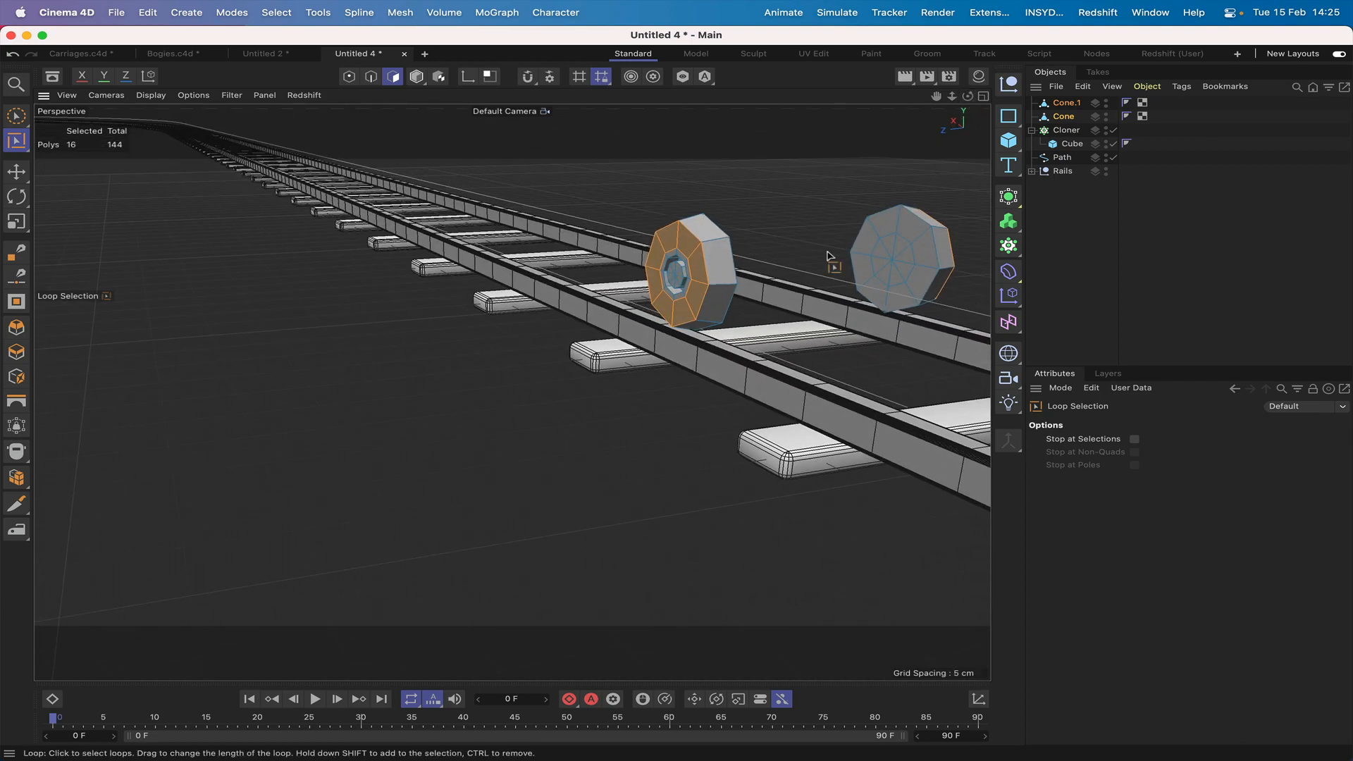
key("i")
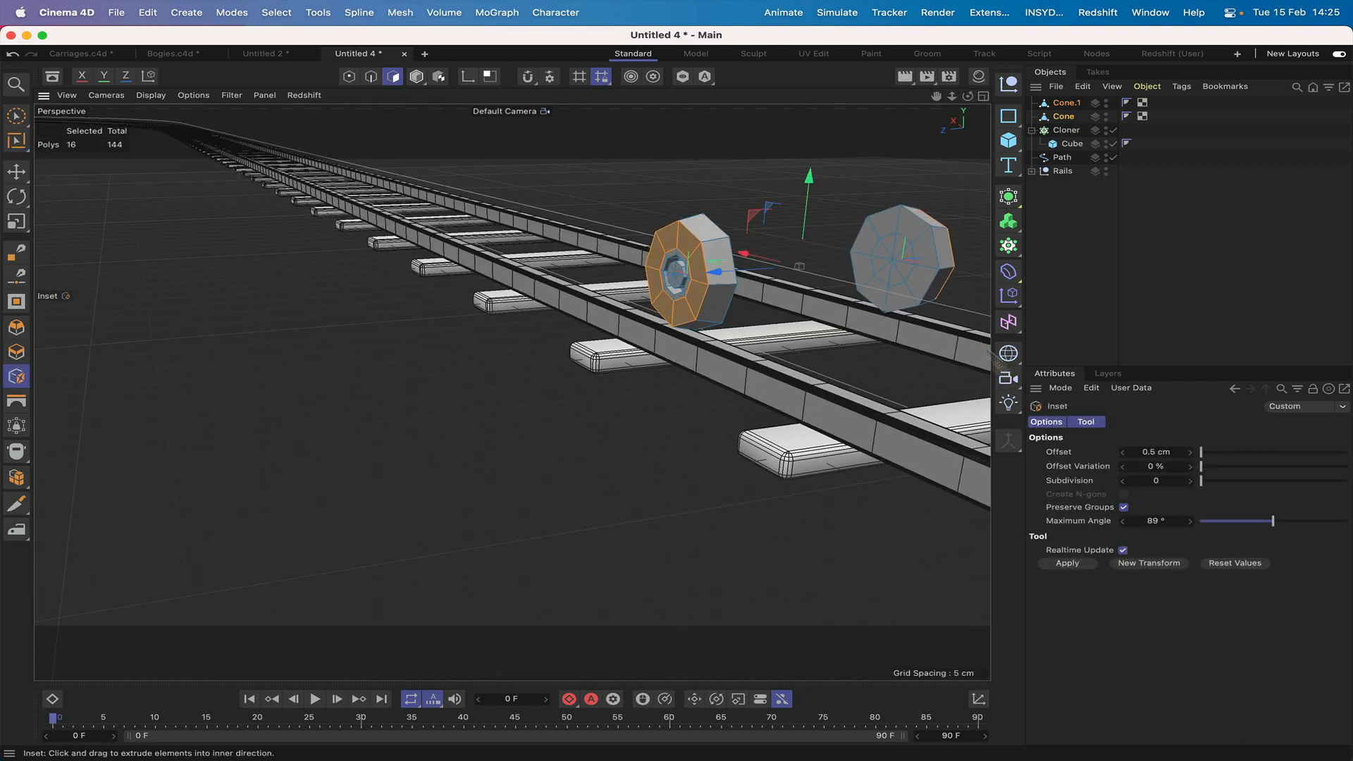
left_click(1082, 565)
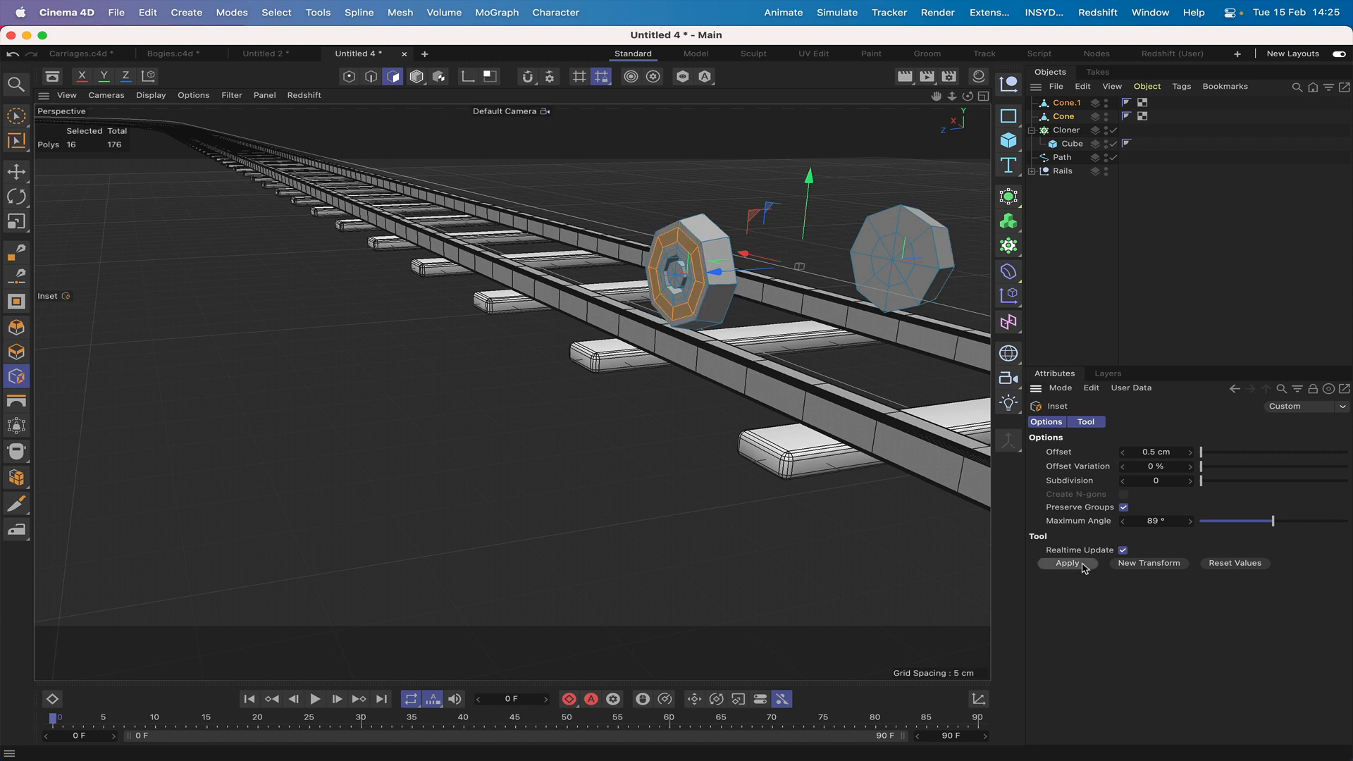
left_click(1124, 508)
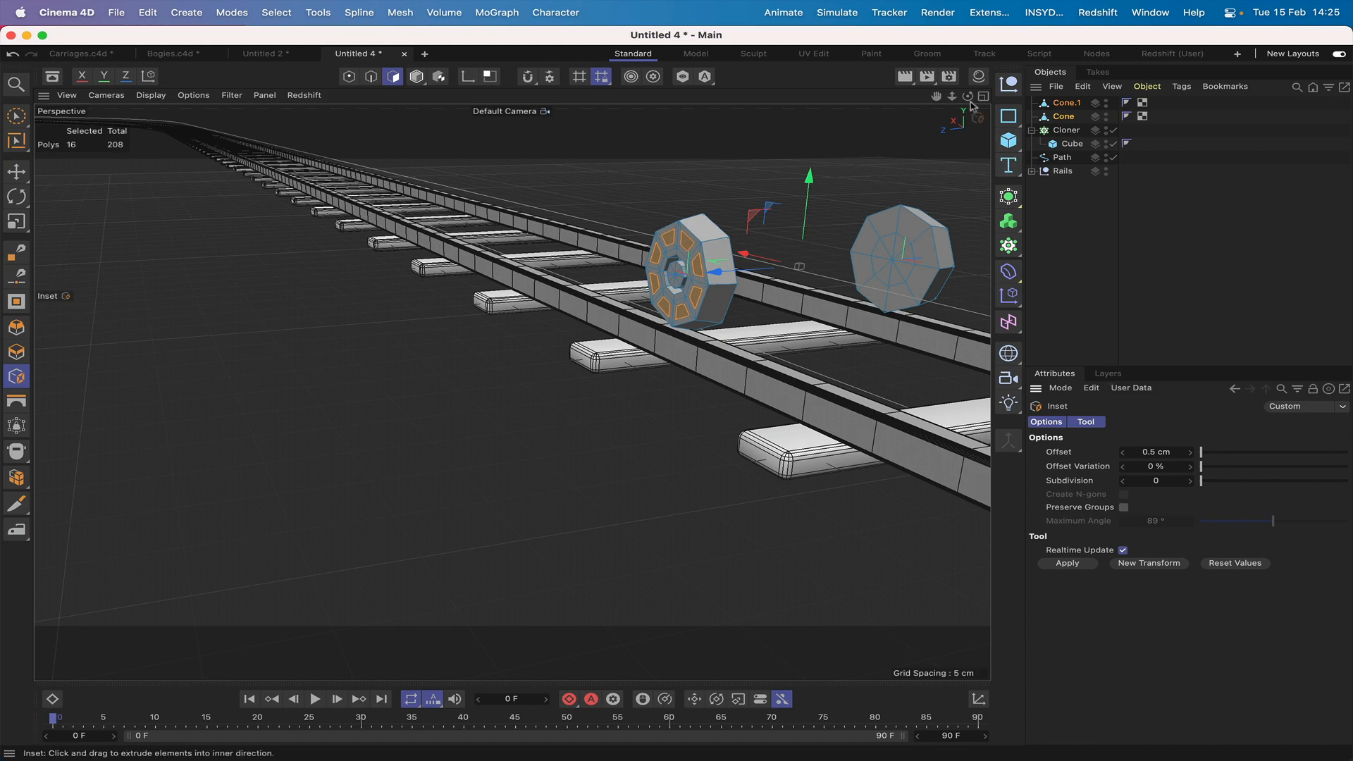
Step: Extrude the individually inset polygons by -1 cm to recess the spaces between the spokes of both wheels
left_click_drag(967, 96, 937, 99)
left_click_drag(799, 267, 502, 391)
key("d")
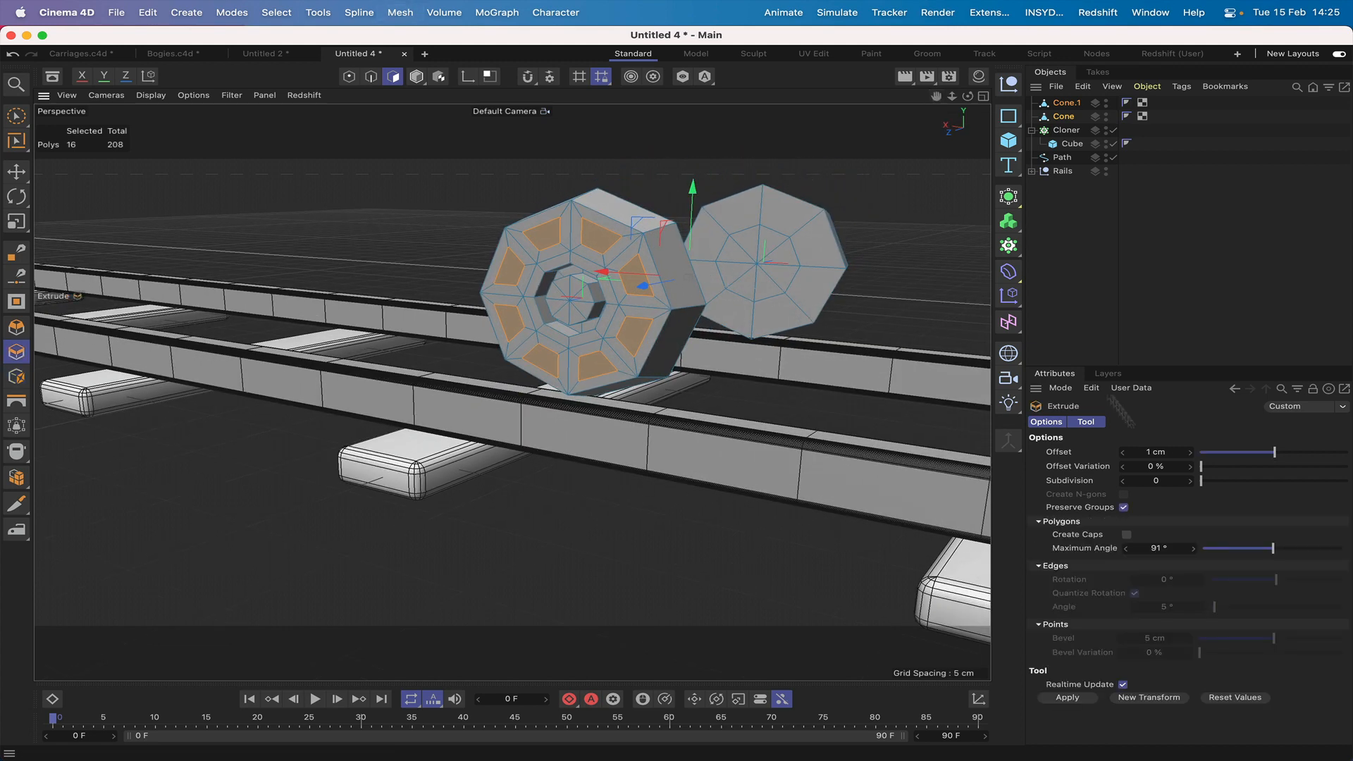
double_click(1150, 454)
type("-1")
key("Return")
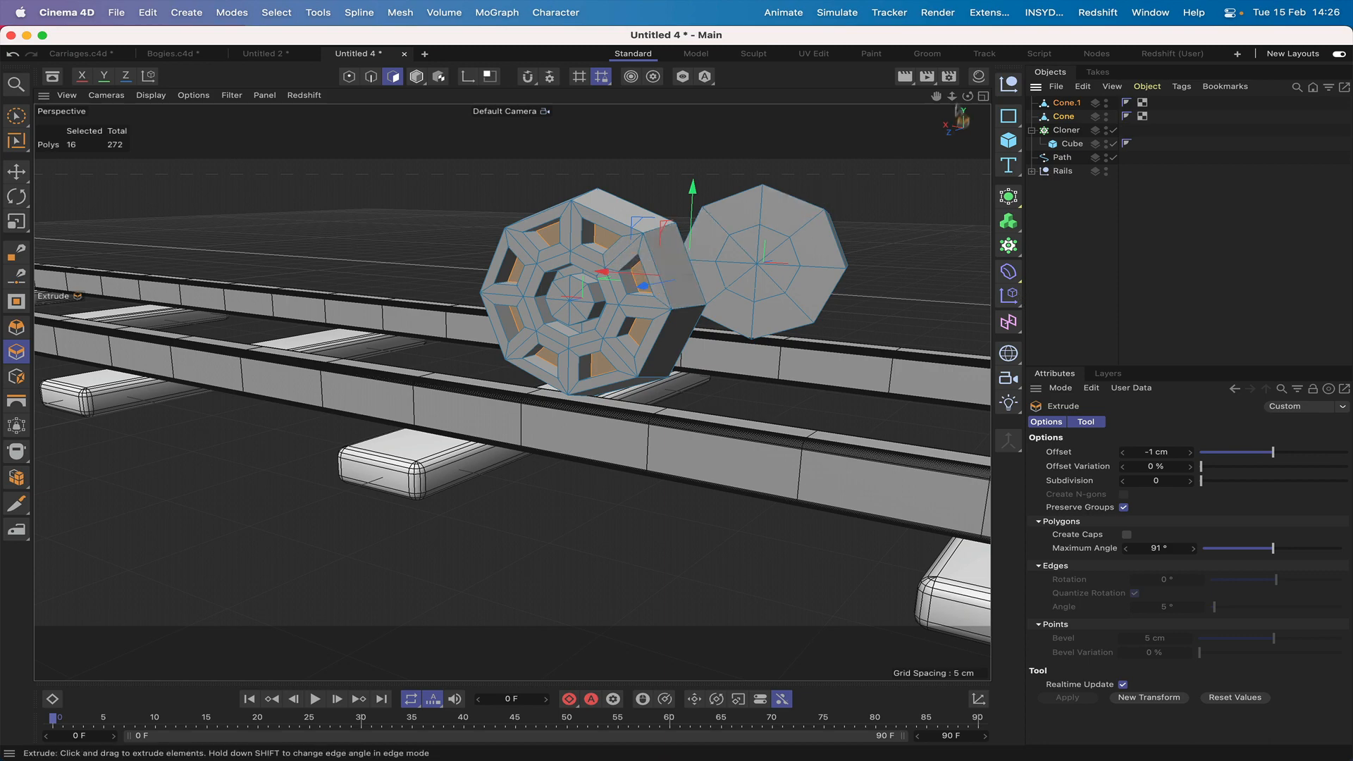
Step: Select the central polygons on the inward-facing side of both wheels and scale them to about 42.6% with the Z axis locked
left_click_drag(968, 96, 712, 98)
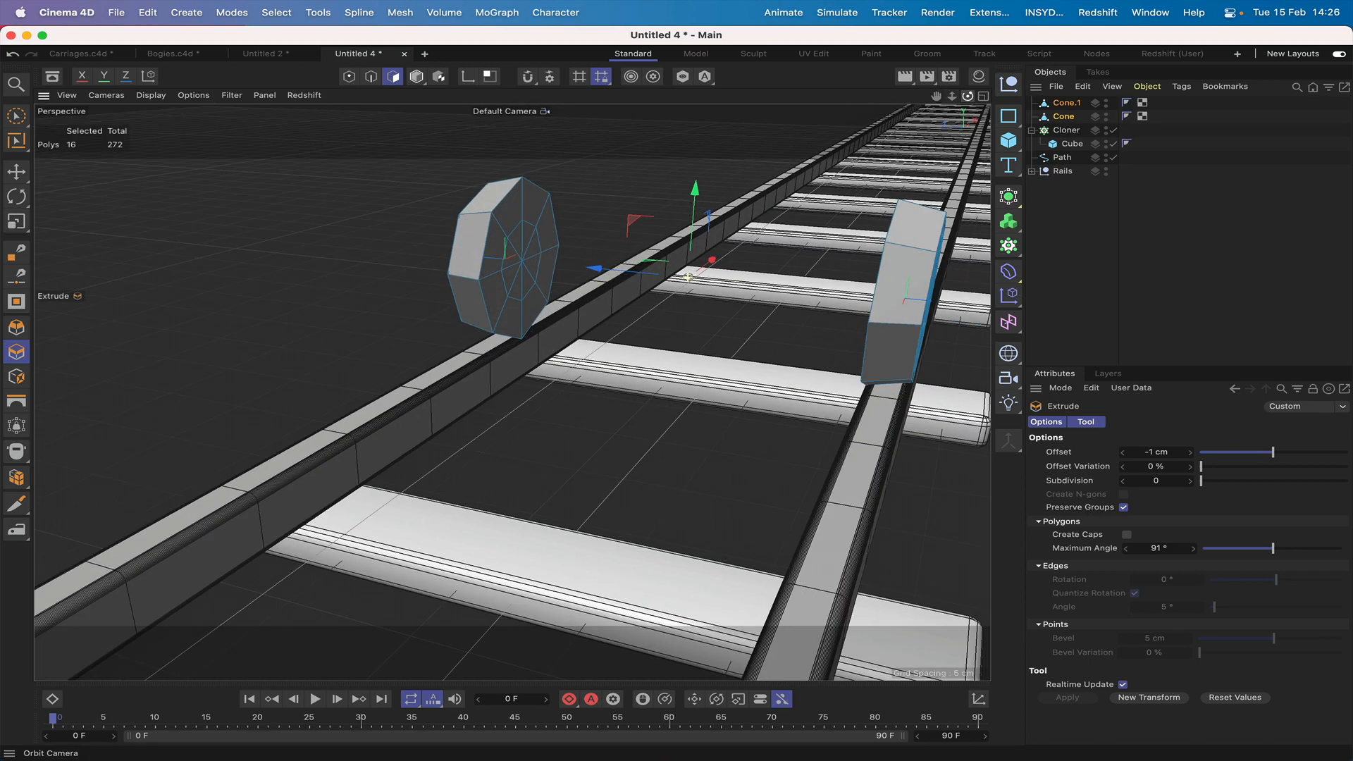
key("u")
key("l")
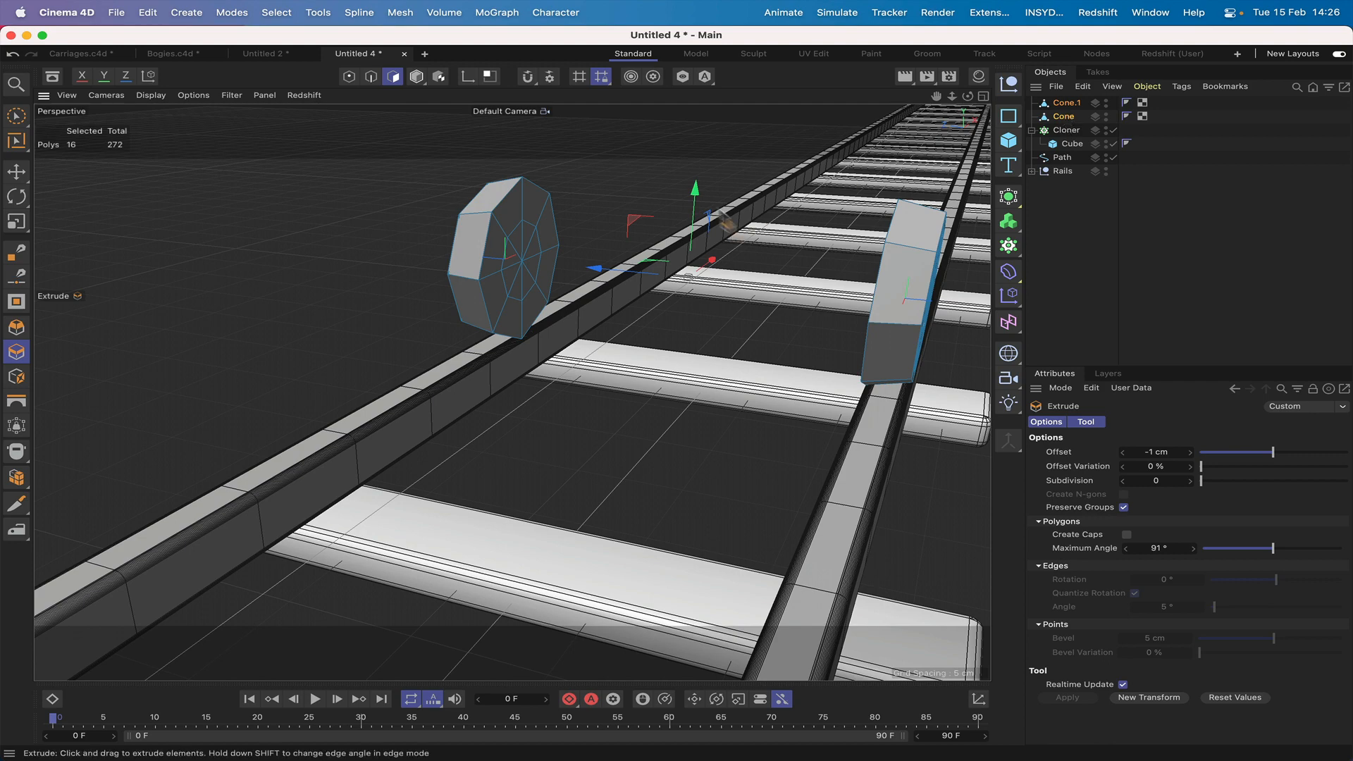
left_click(523, 233)
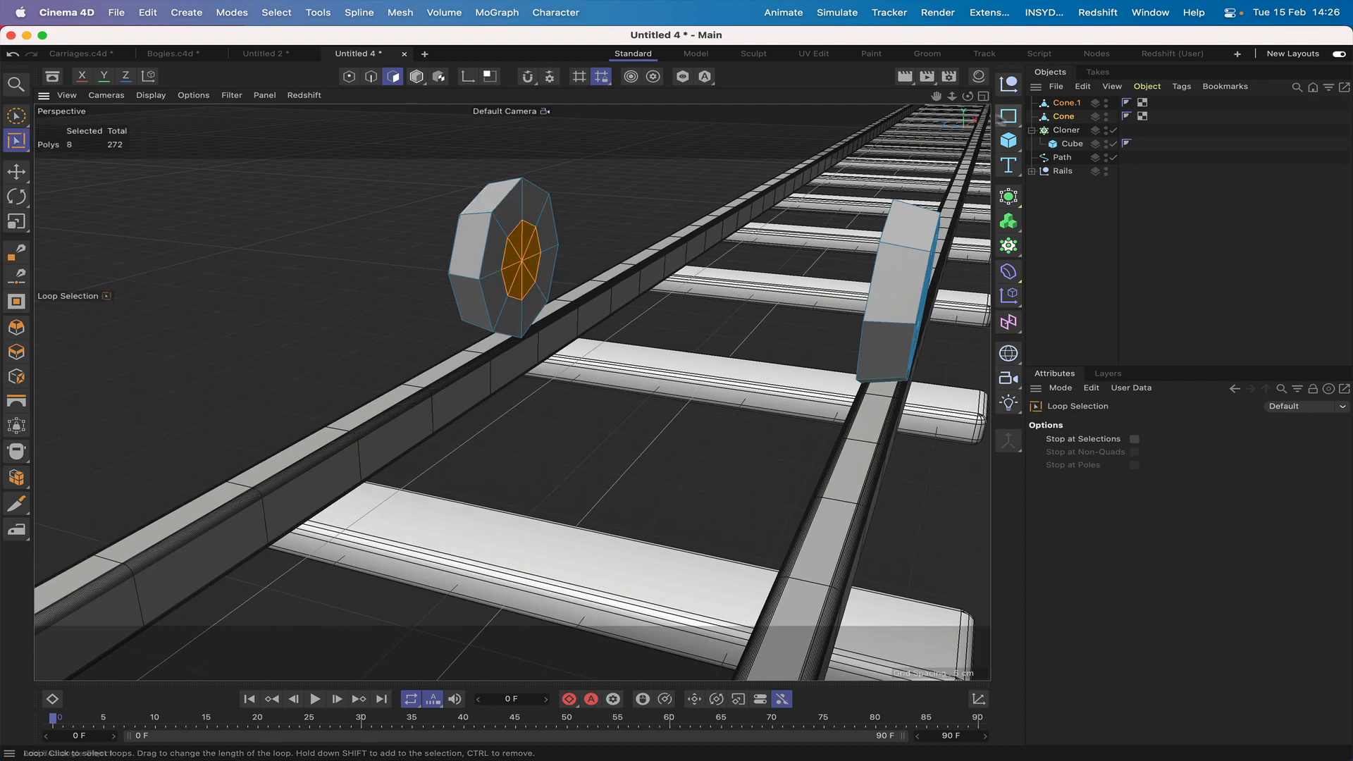
left_click_drag(968, 96, 1121, 97)
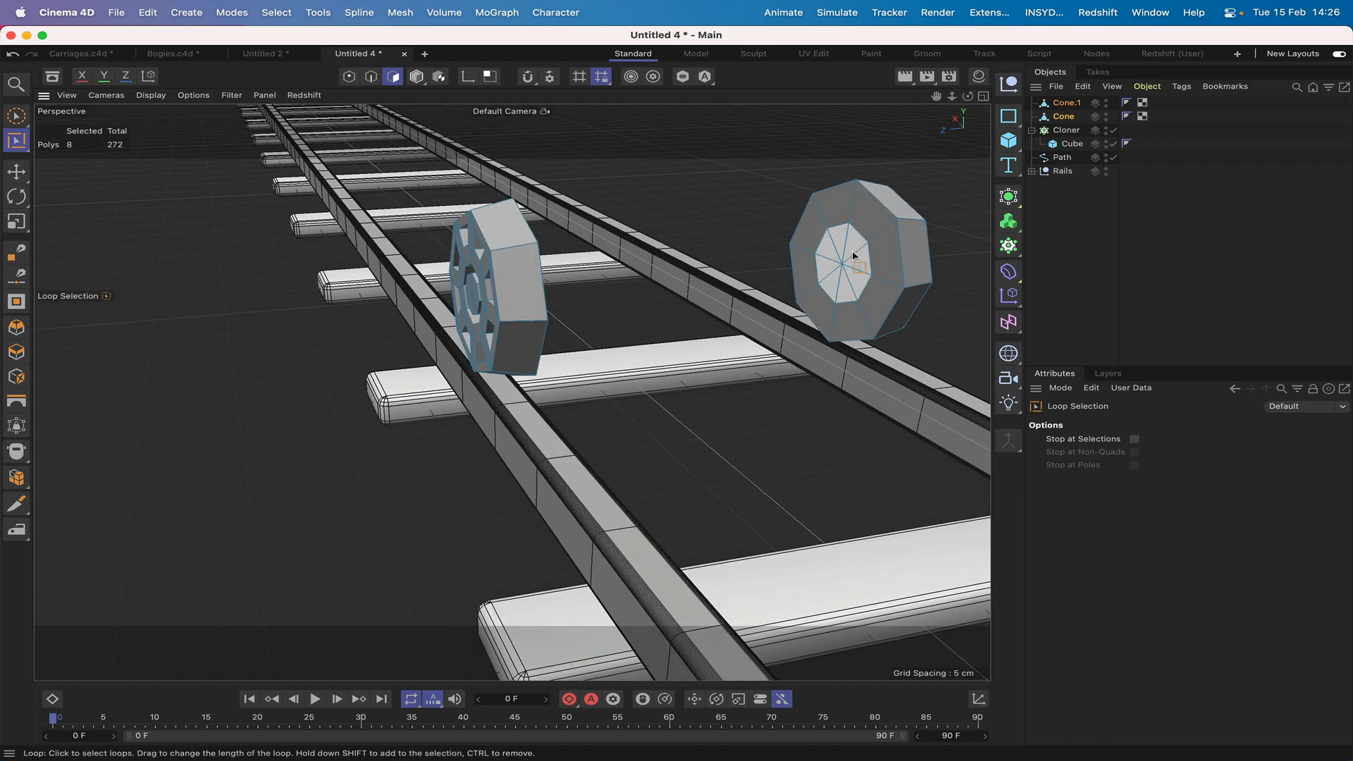
left_click(852, 251, "shift")
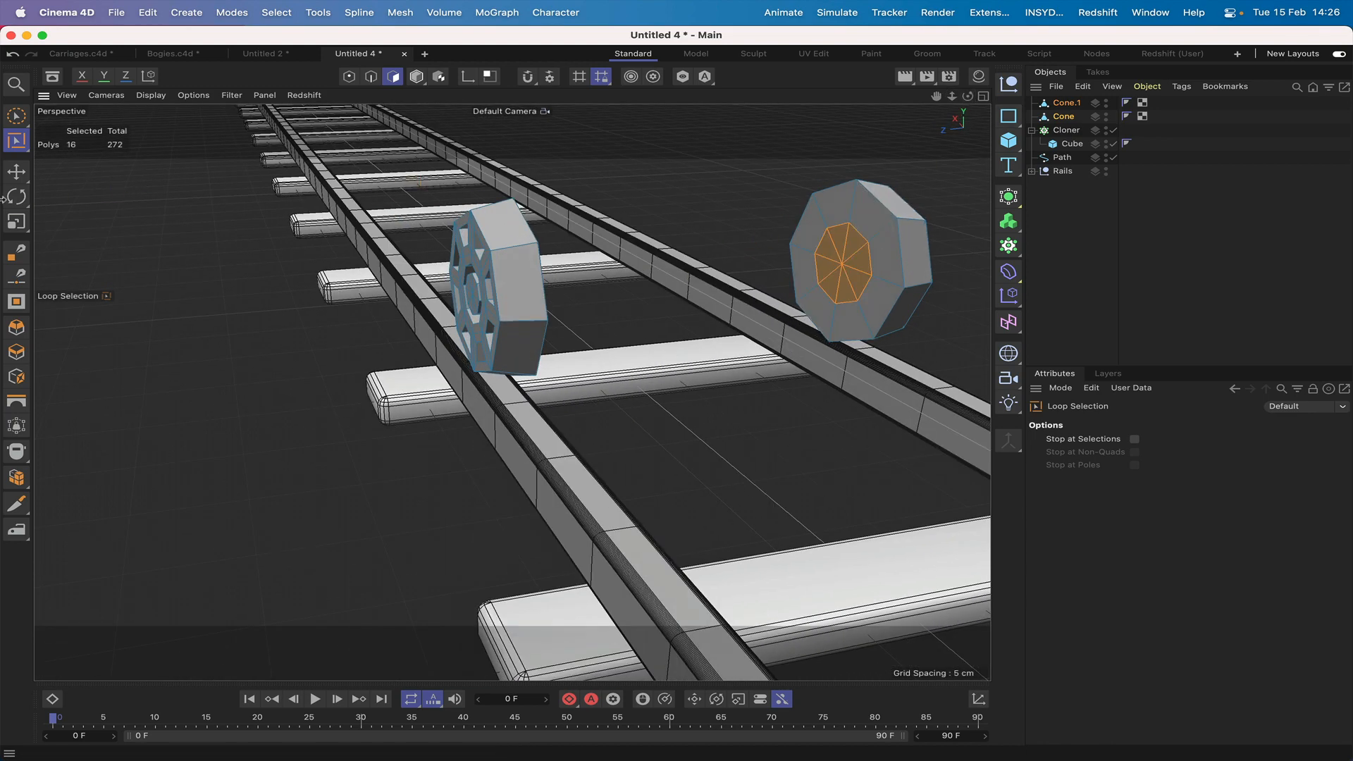
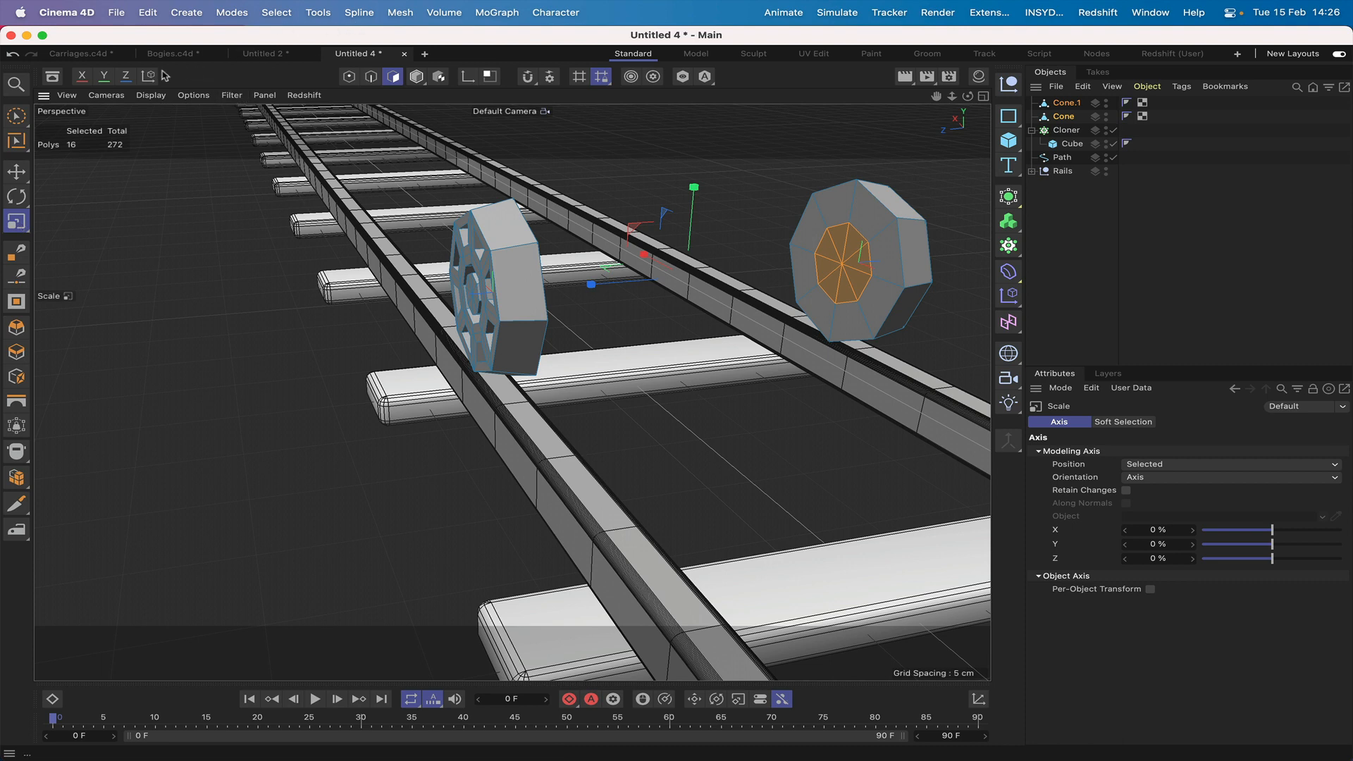
left_click(126, 76)
left_click_drag(804, 170, 692, 209)
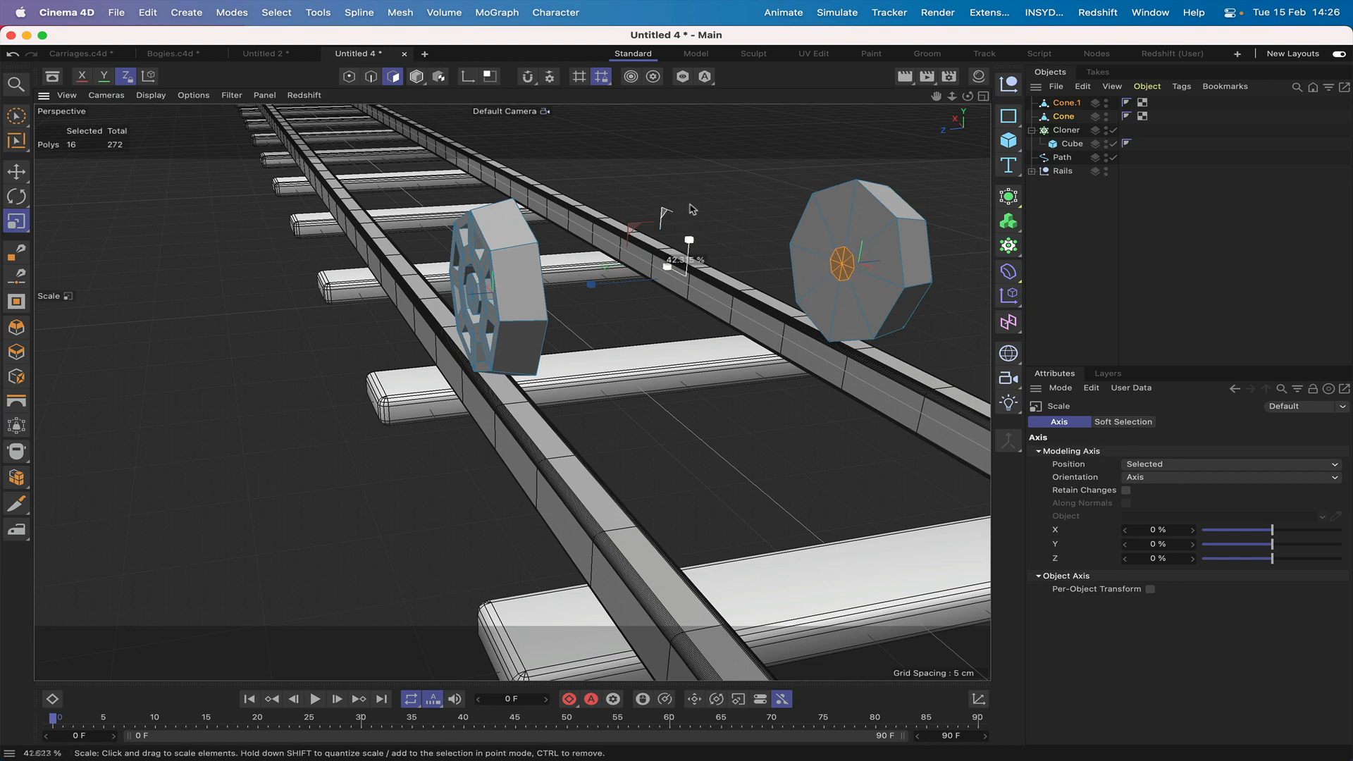
Step: Connect the two wheel objects into a single polygon object, deleting the originals
mouse_move(685, 276)
left_mouse_down("alt")
mouse_move(525, 243)
mouse_move(686, 246)
mouse_move(670, 273)
mouse_move(686, 276)
left_mouse_up("alt")
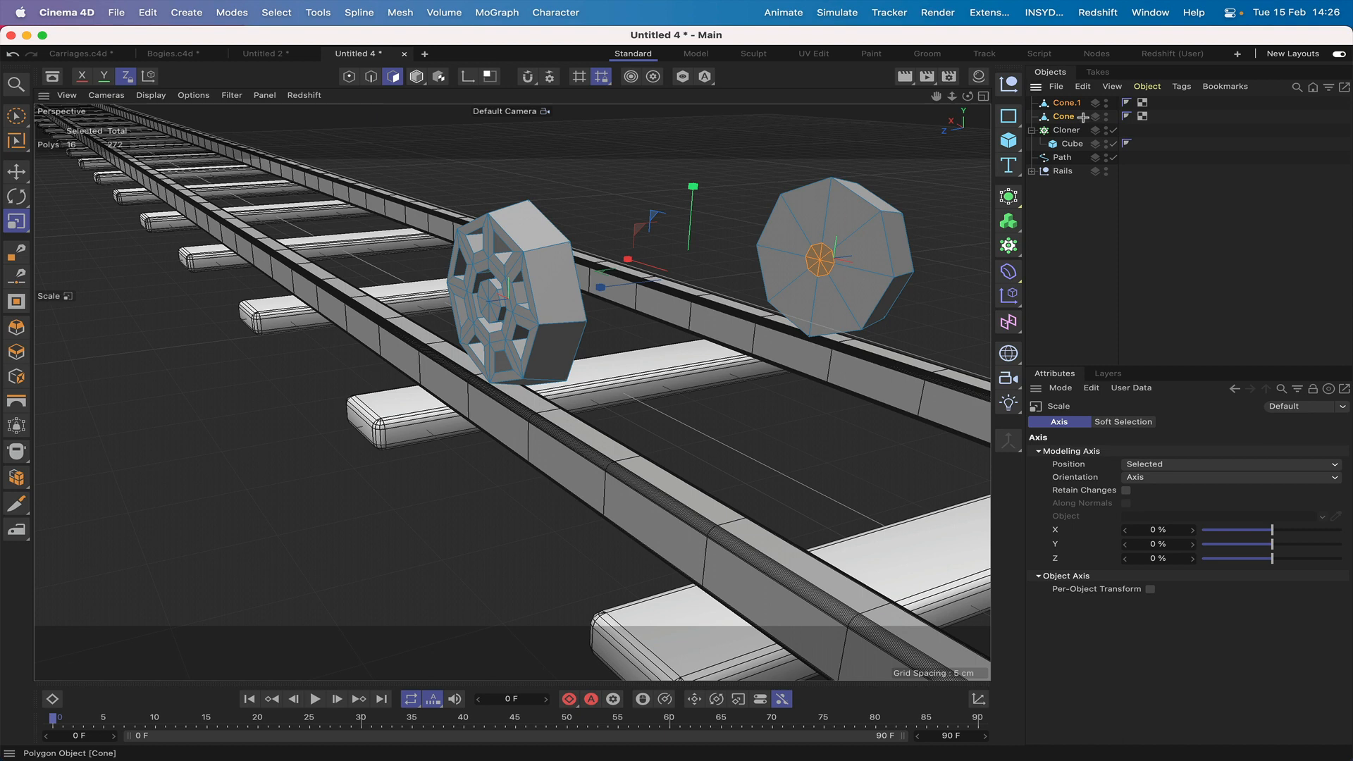
left_click(1059, 102, "shift")
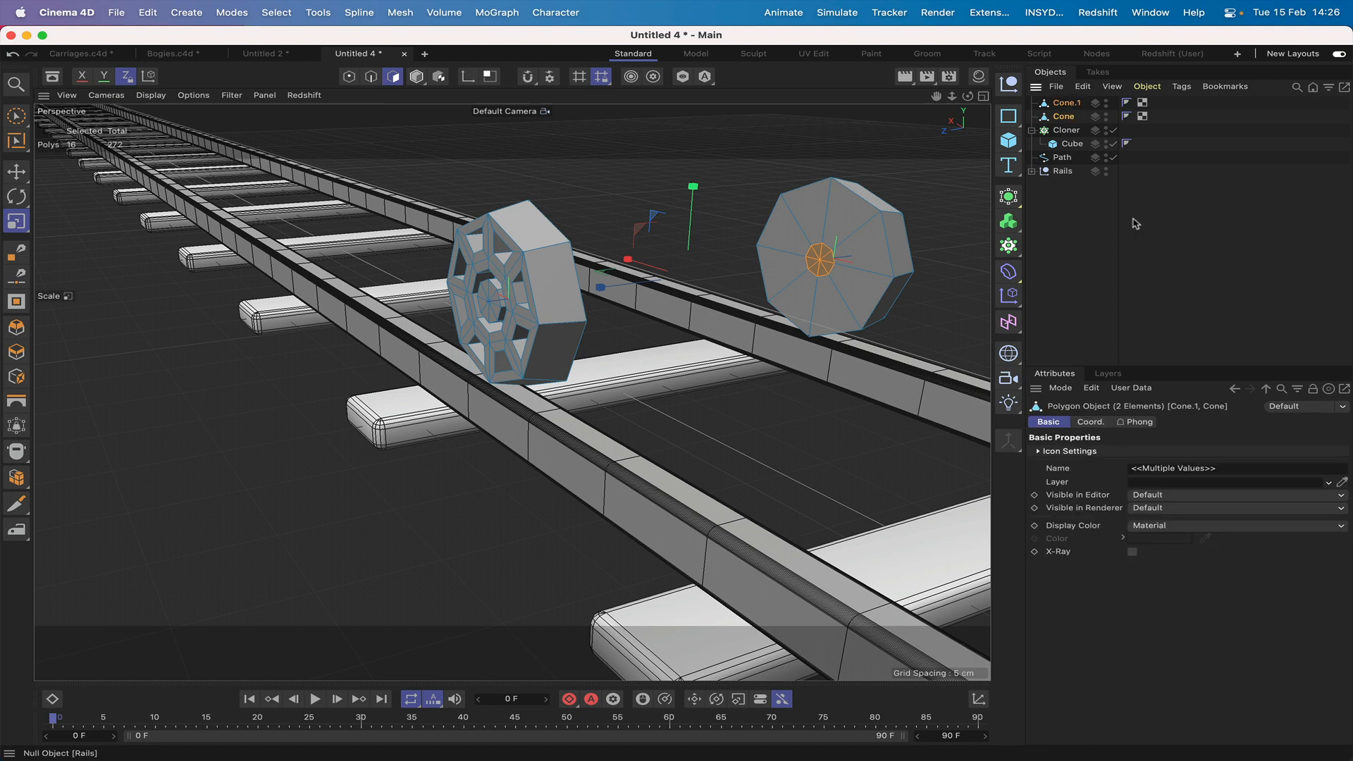
left_click(1011, 444)
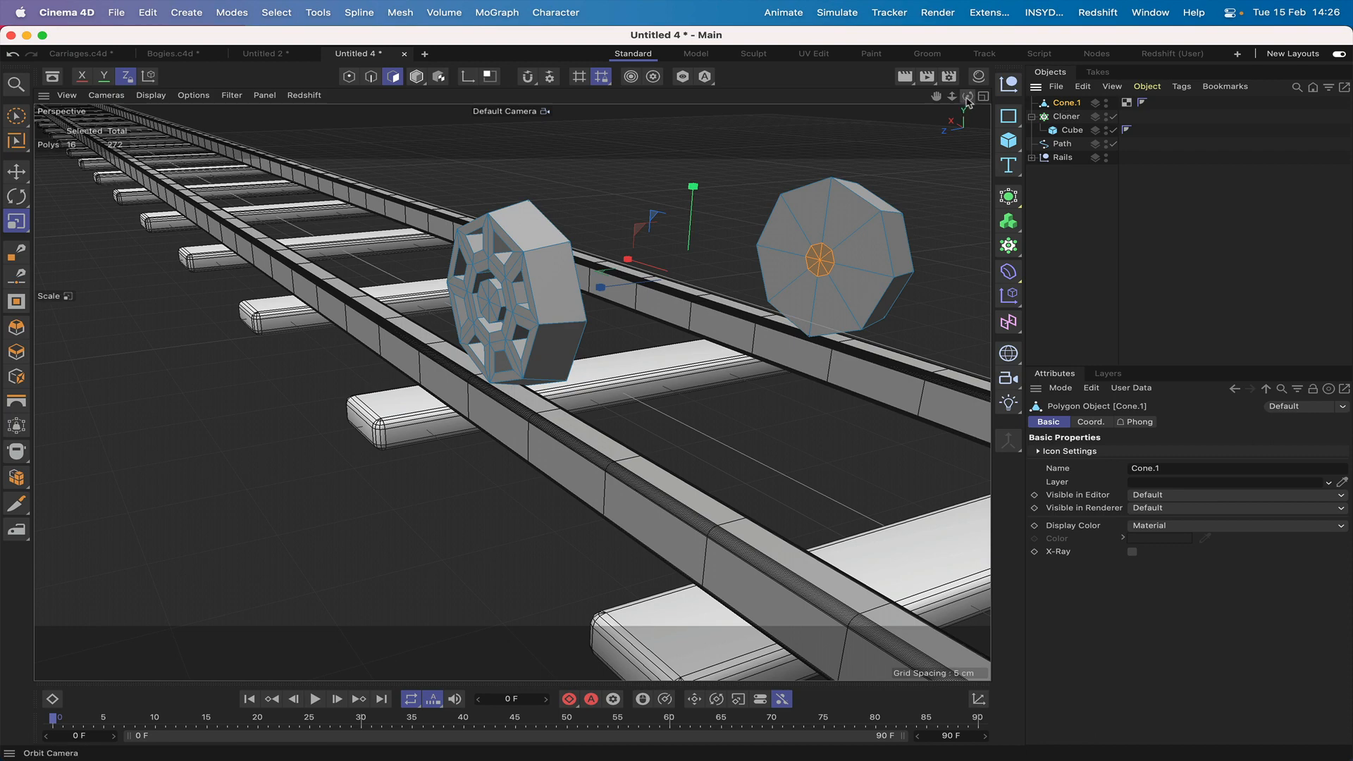
Step: Bridge the small central polygons on the facing sides of the two wheels to form an axle
left_click_drag(968, 96, 686, 276)
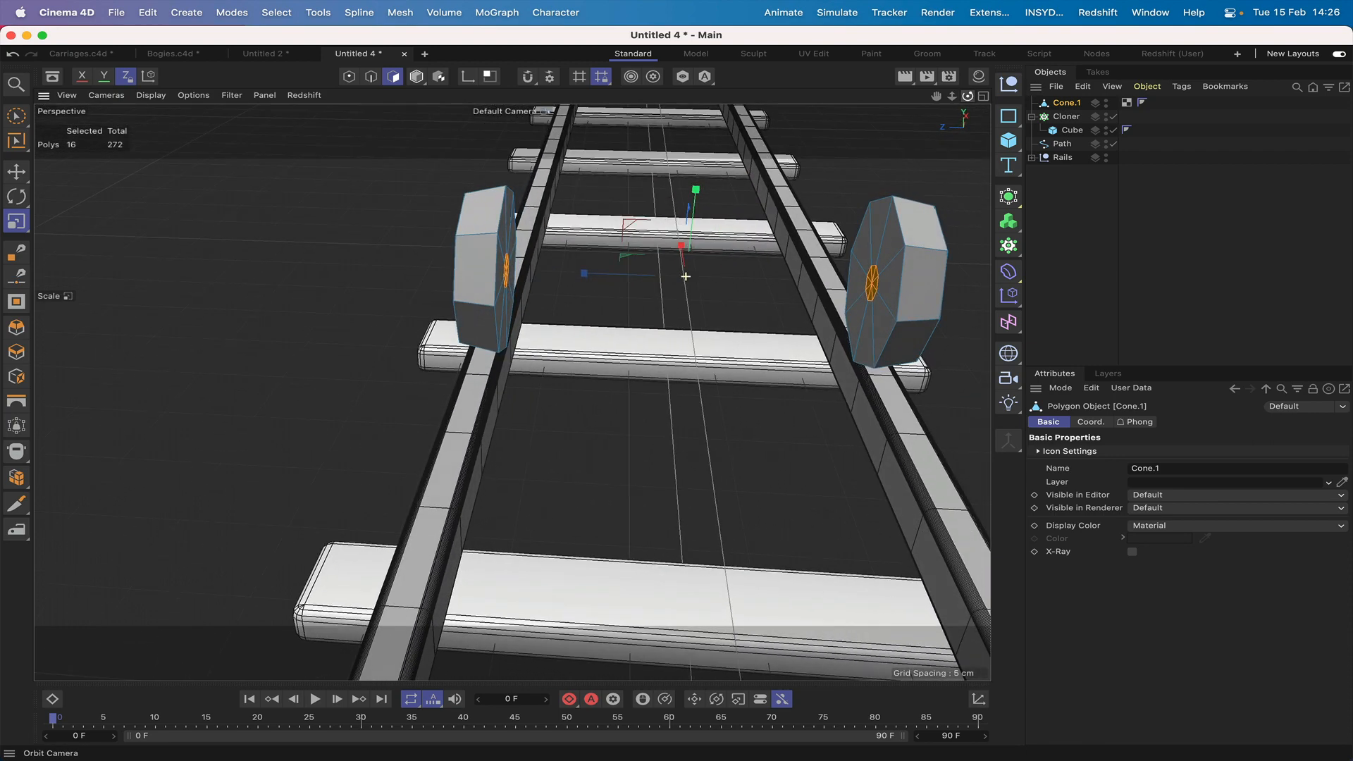
right_click(939, 125)
left_click(973, 162)
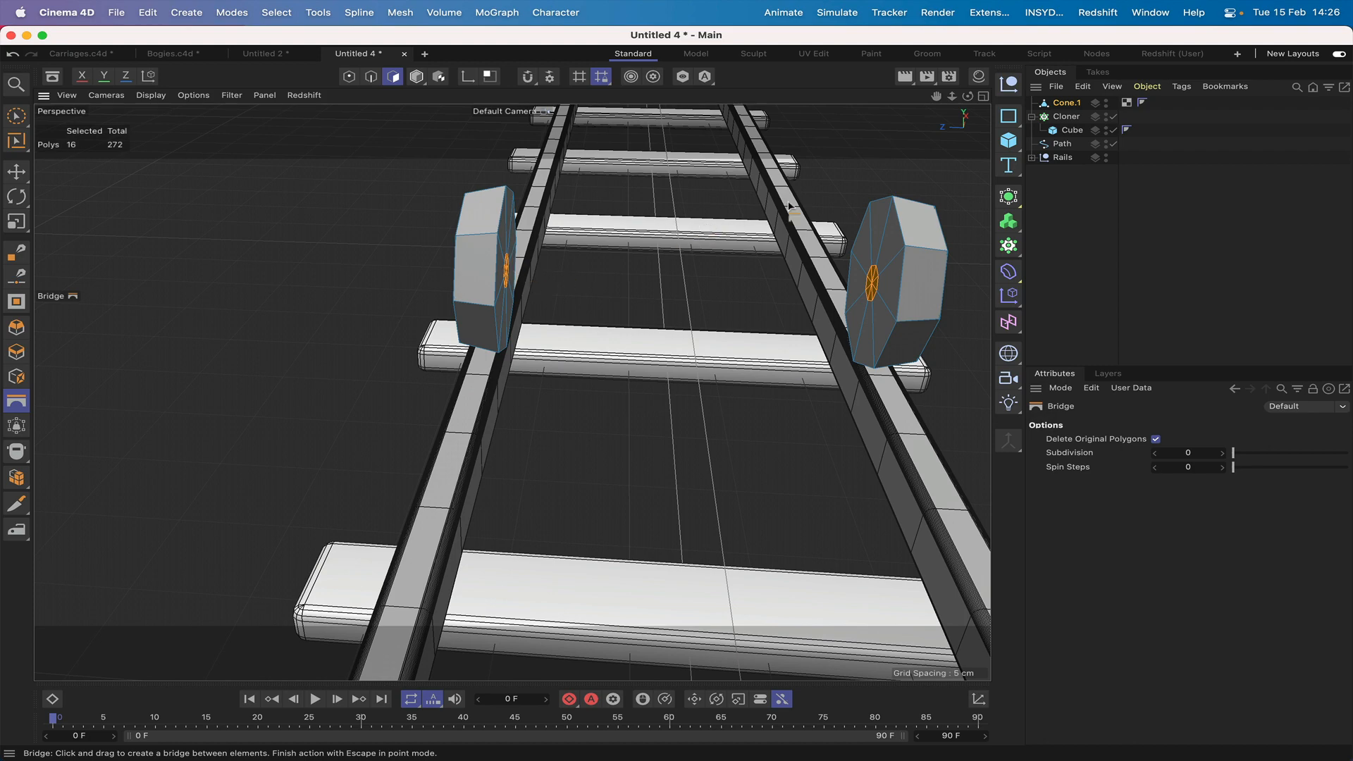
mouse_move(936, 96)
left_mouse_down()
mouse_move(810, 105)
mouse_move(514, 387)
mouse_move(937, 103)
left_mouse_up()
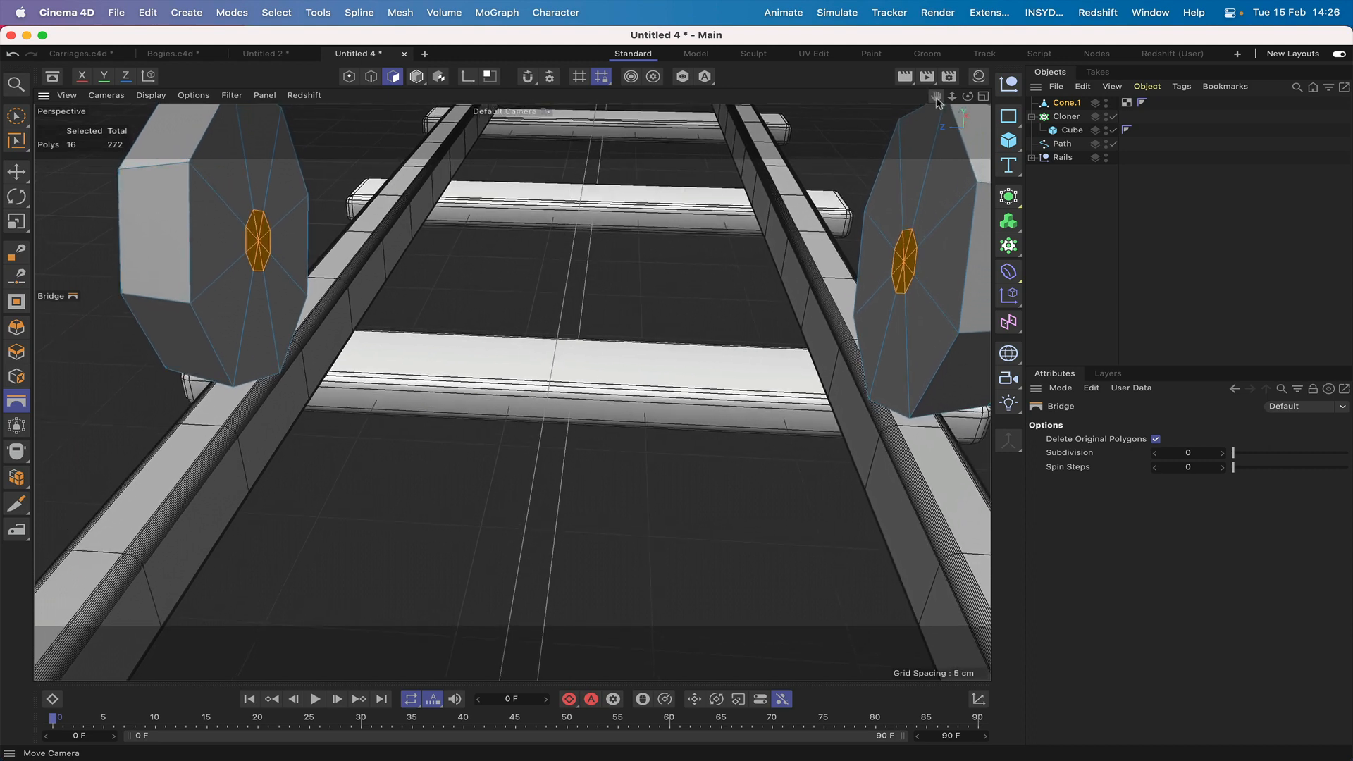
left_click_drag(255, 214, 922, 230)
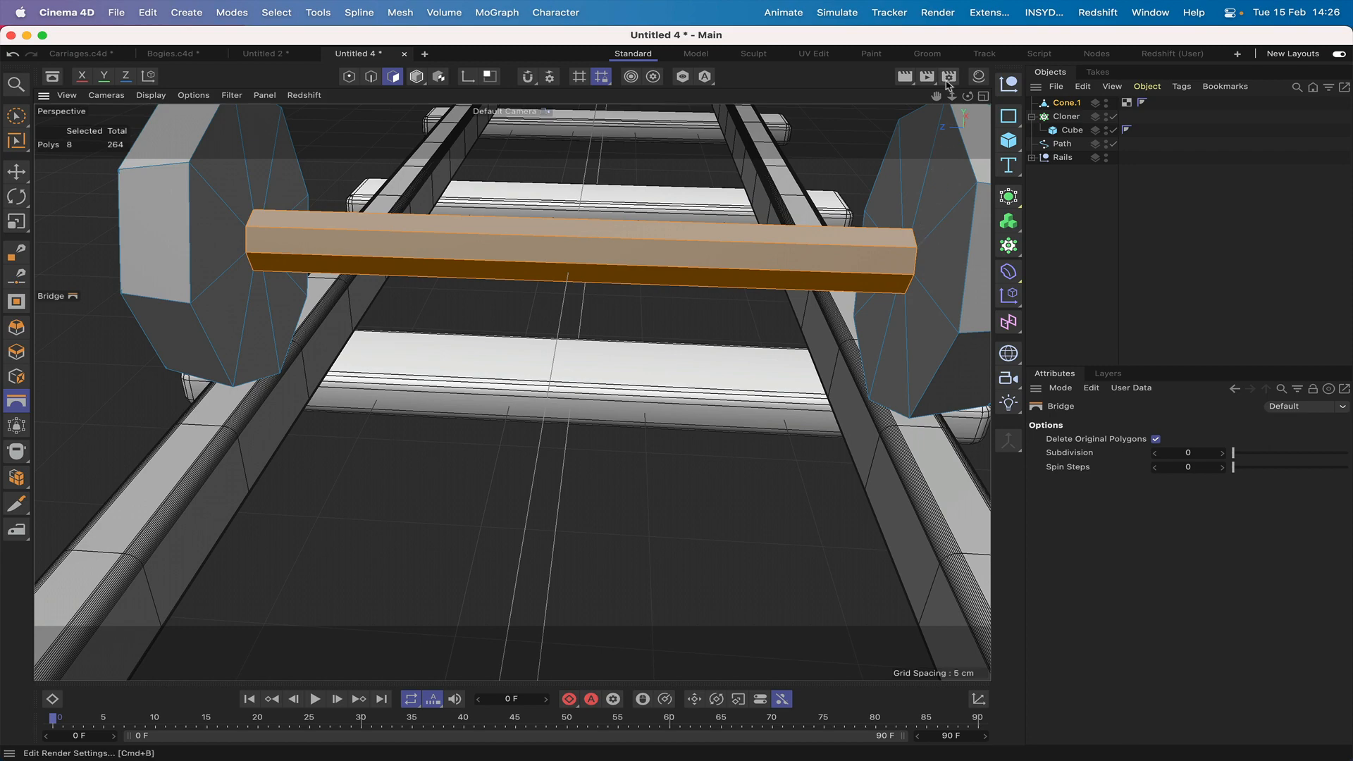
Step: Try a Subdivision Surface on the bridged wheel set, and undo both the subdivision and the bridge
left_click_drag(968, 96, 942, 100)
right_click_drag(936, 99, 937, 99)
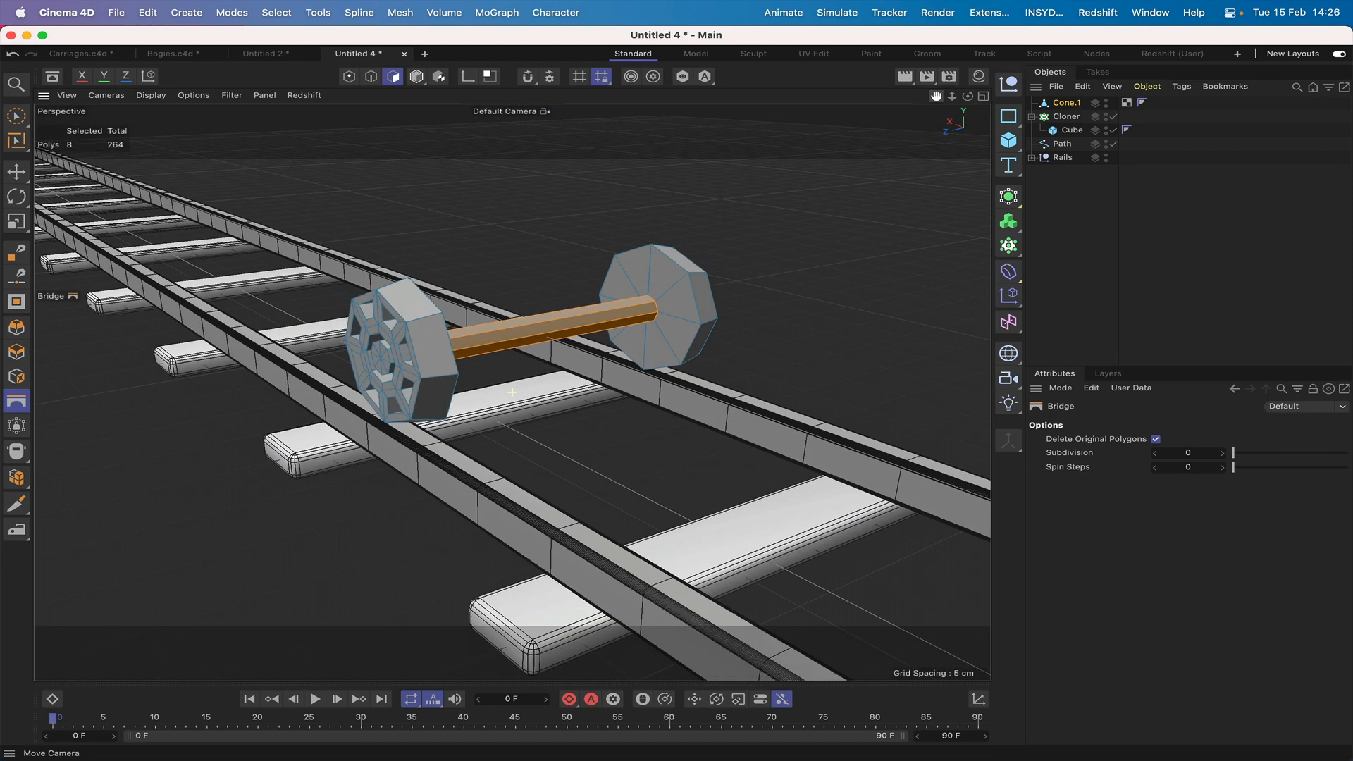
left_click_drag(972, 103, 968, 99)
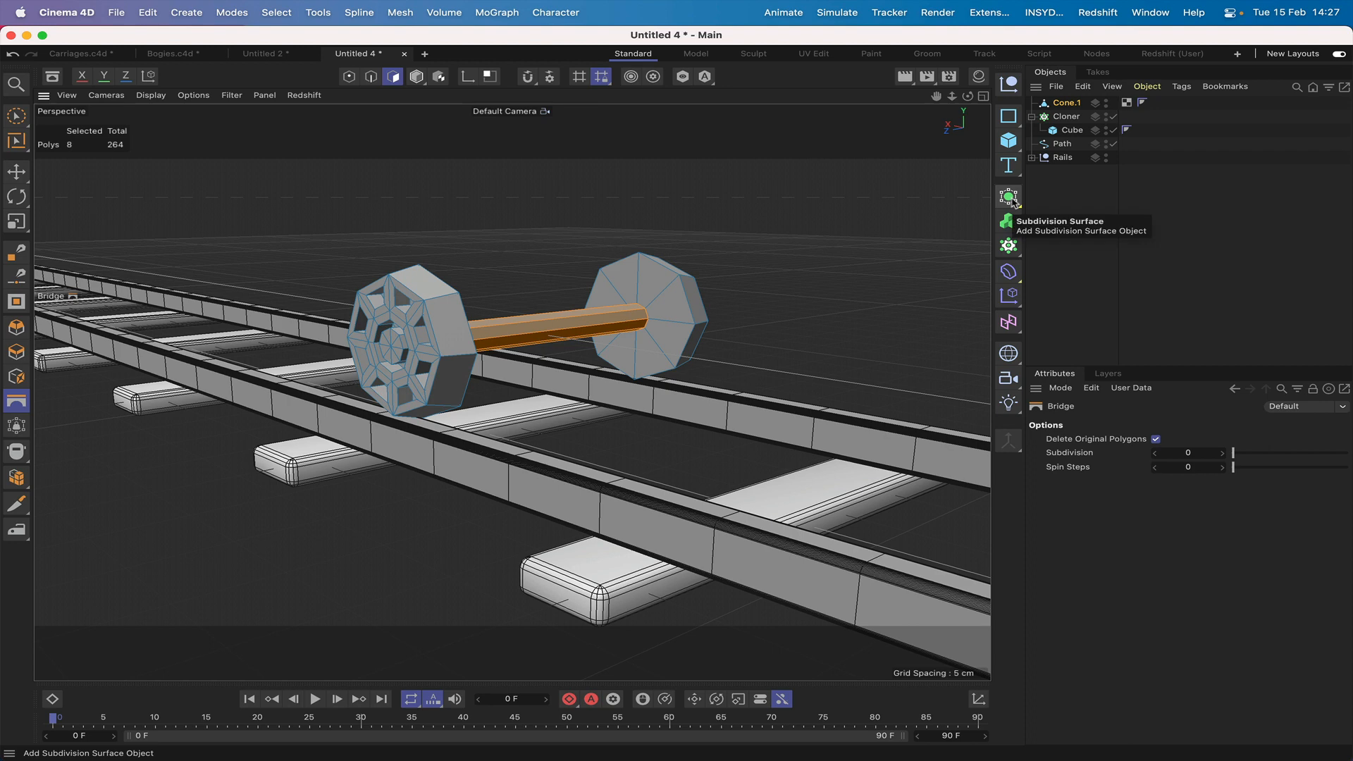
left_click(1012, 199, "alt")
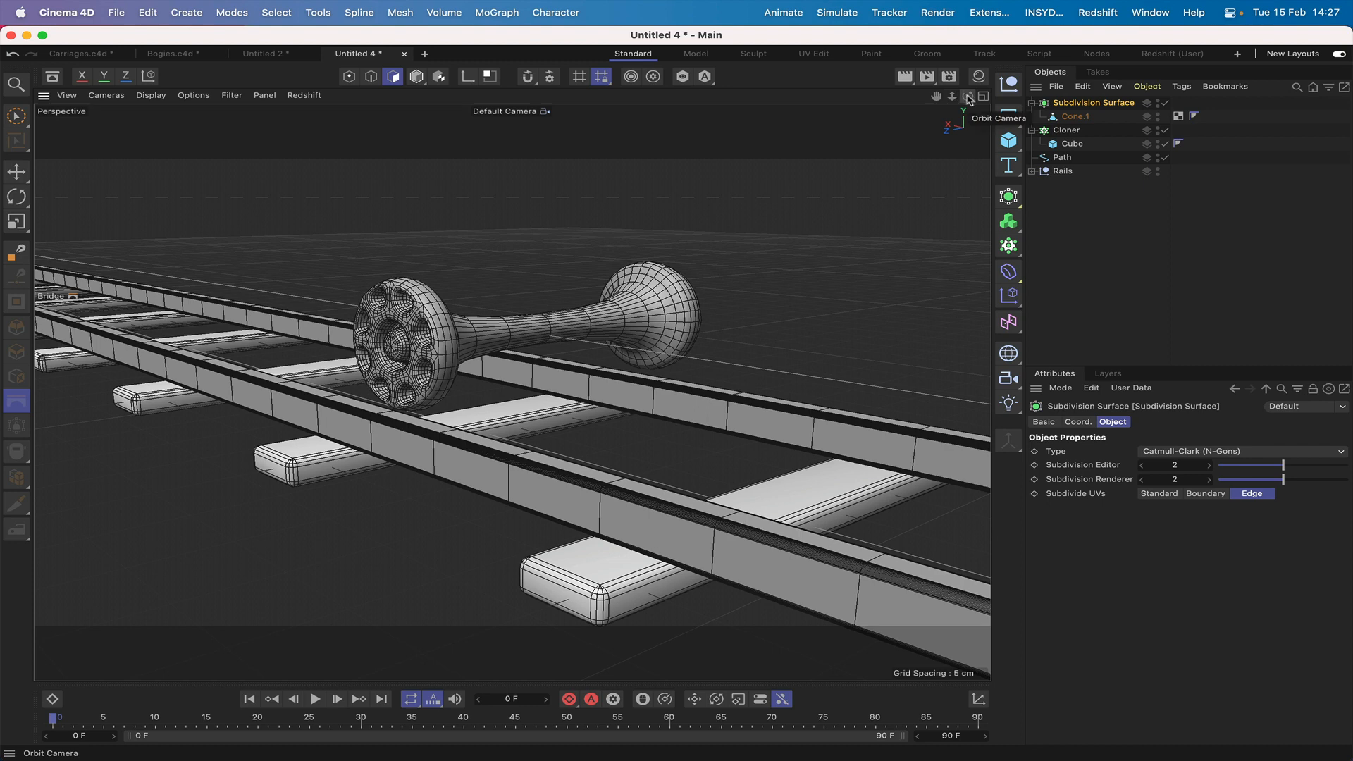
key("super+z")
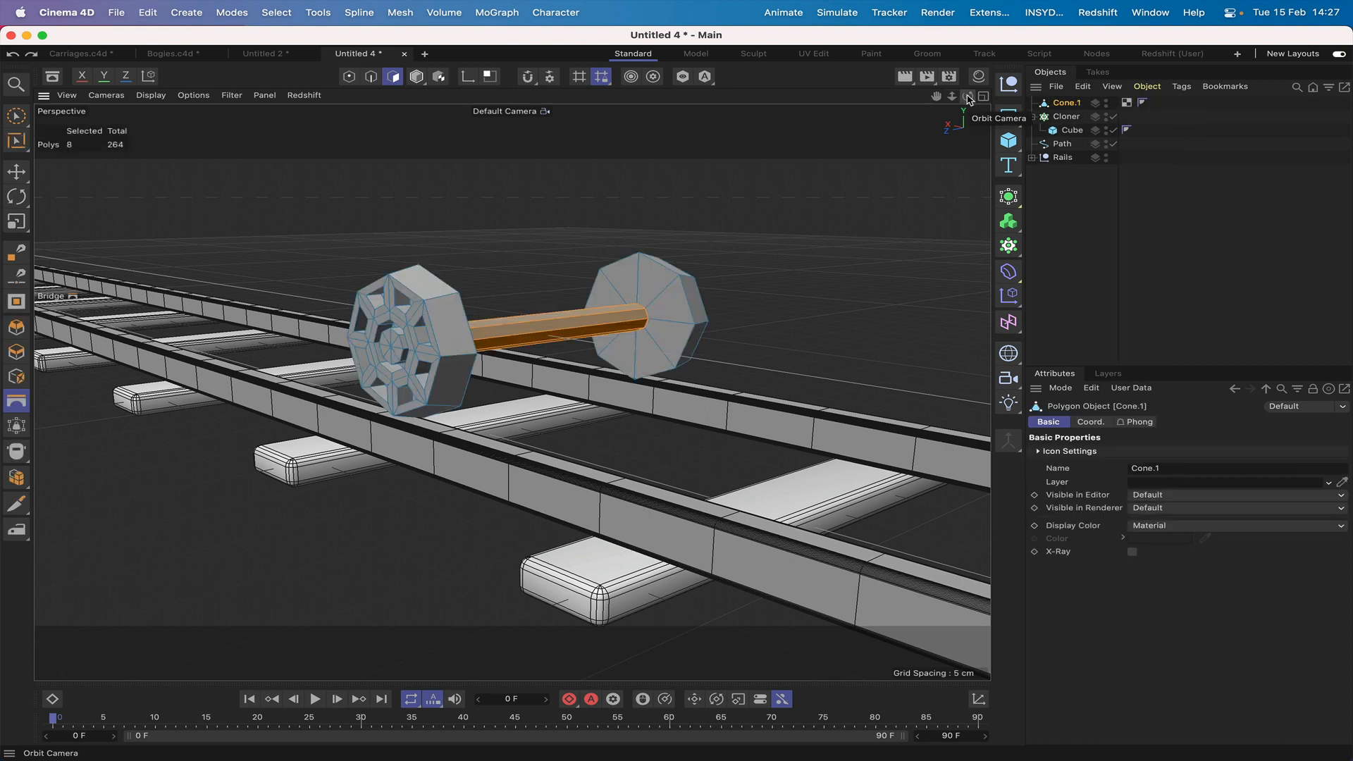
key("super+z")
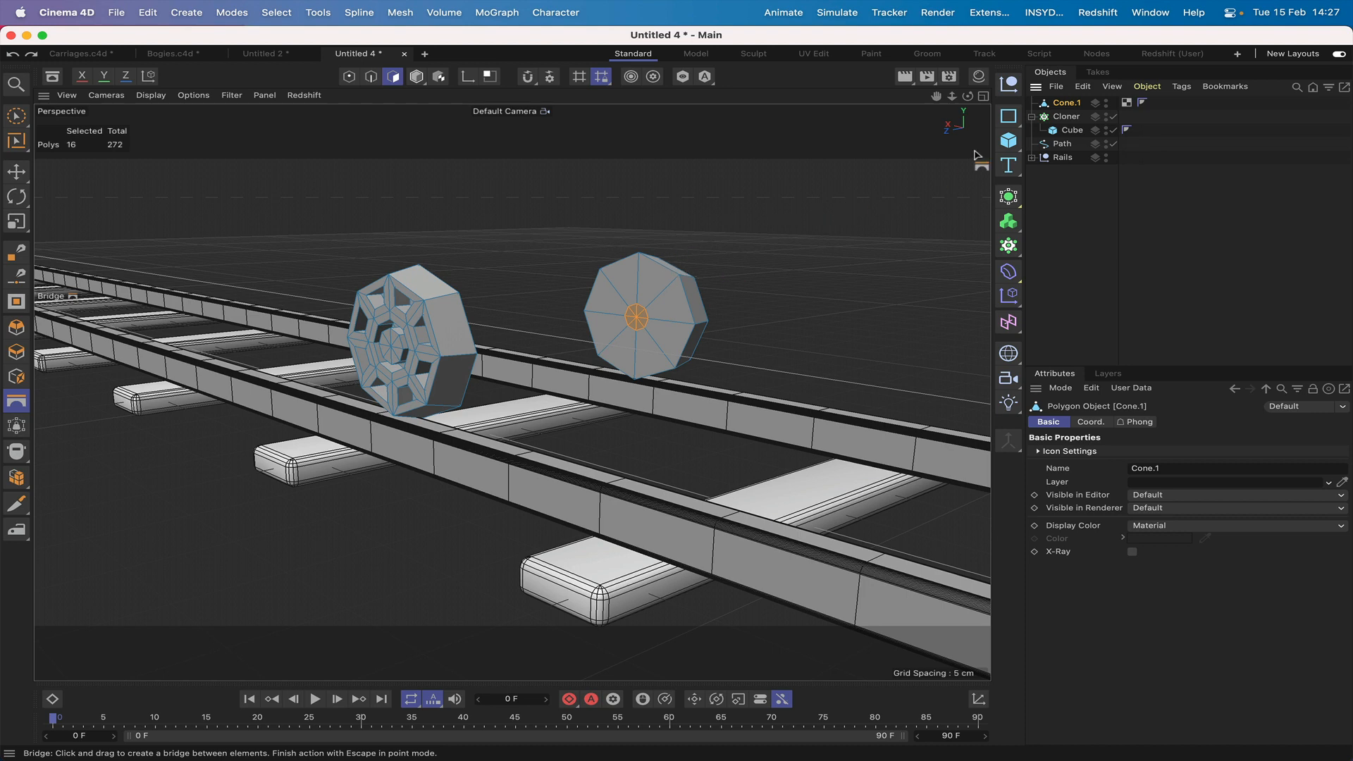
Step: Add the outer ring of polygons on the inward-facing side of both wheels to the selection with Loop Selection
left_click_drag(967, 96, 817, 112)
key("u")
key("l")
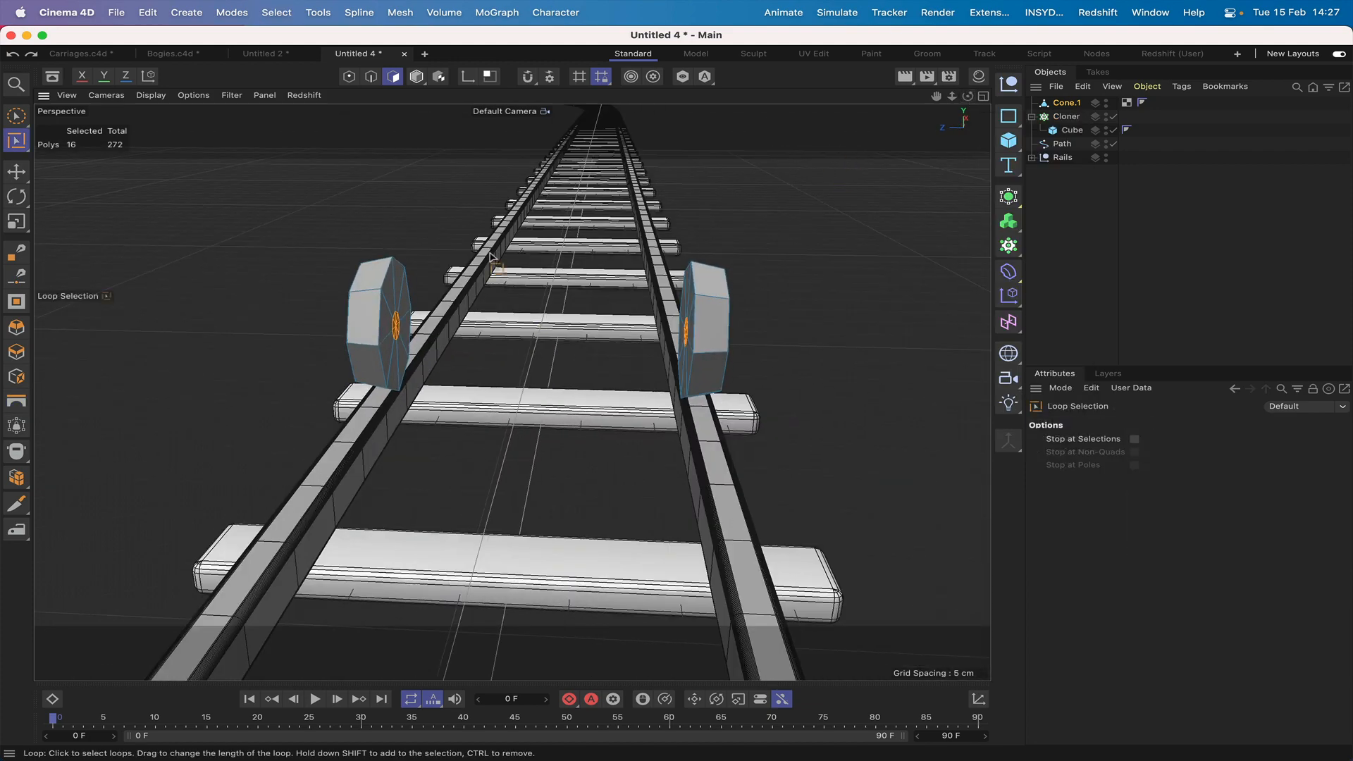
left_click(398, 289, "shift")
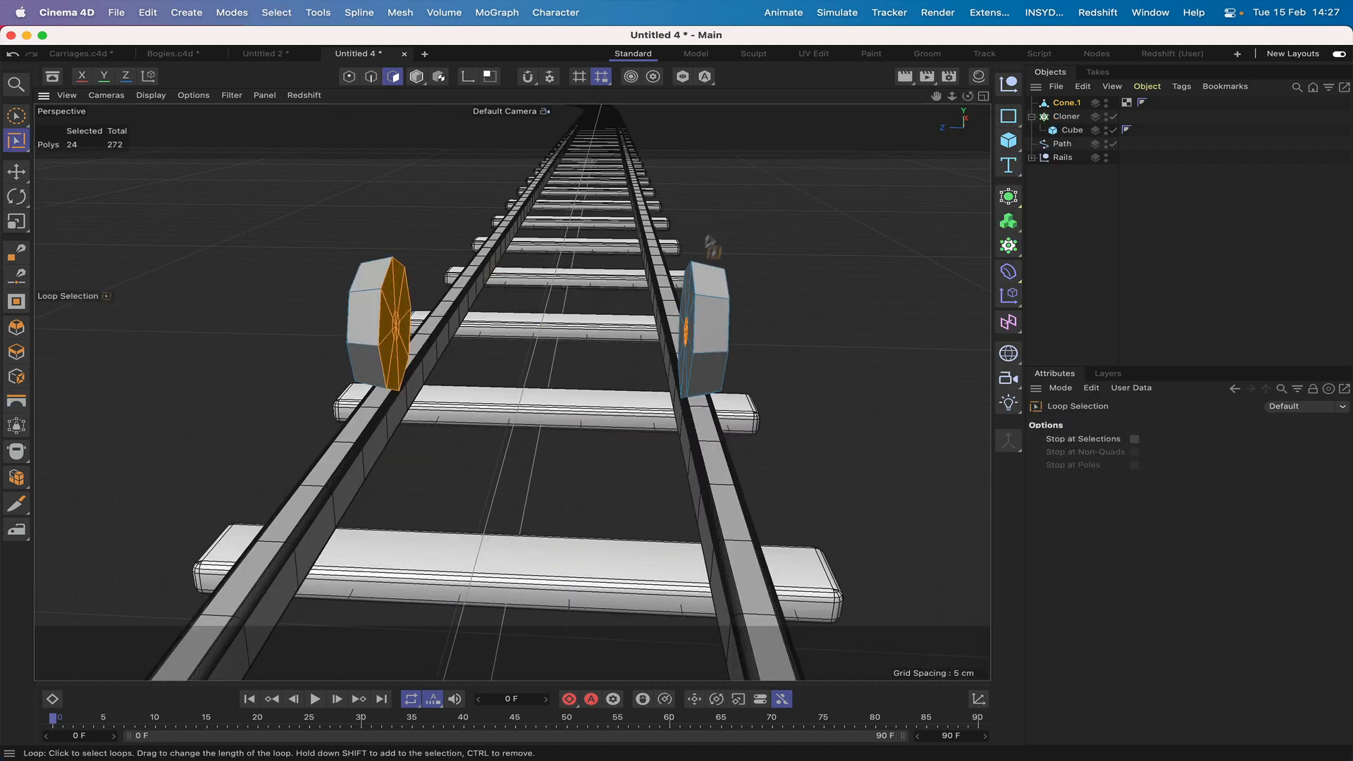
left_click(687, 293, "shift")
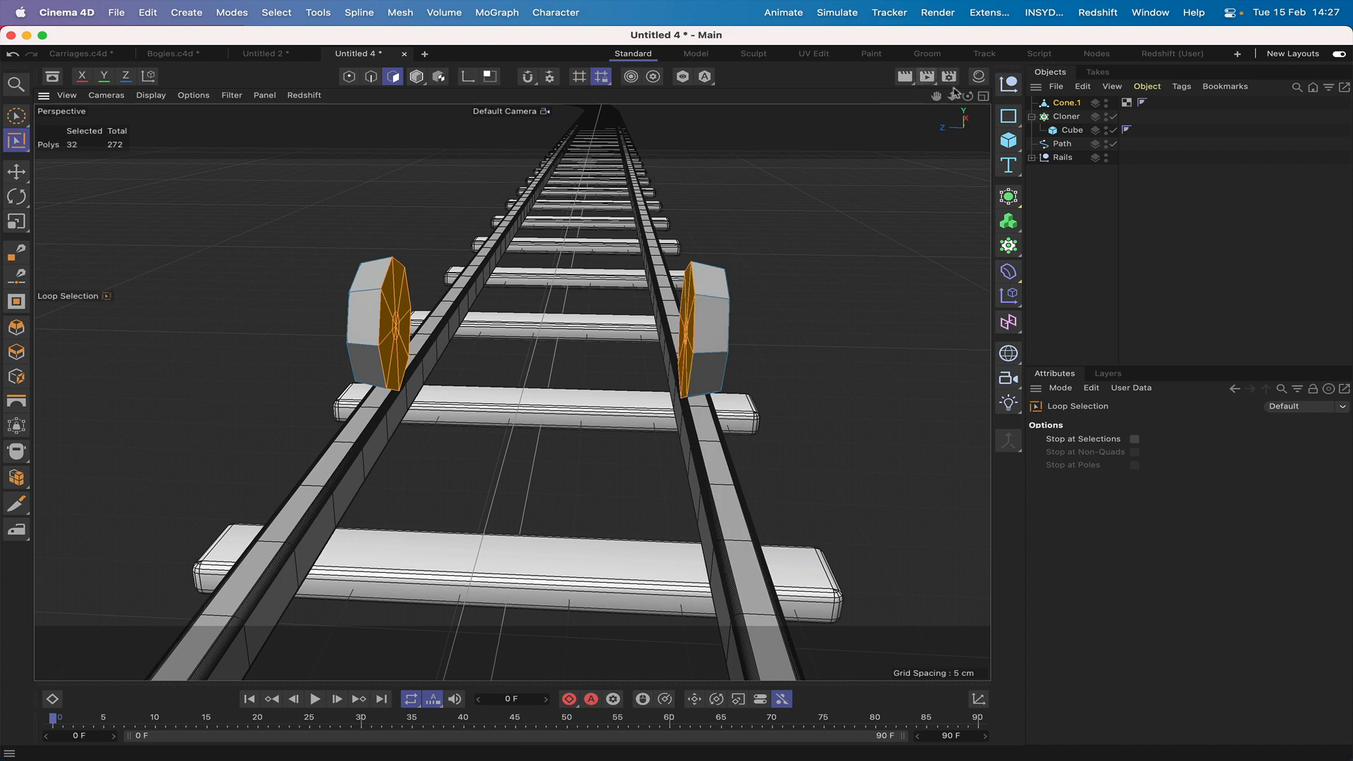
Step: Extrude the selected inward-facing polygons of both wheels with an offset of 0.5 cm
left_click_drag(967, 95, 874, 117)
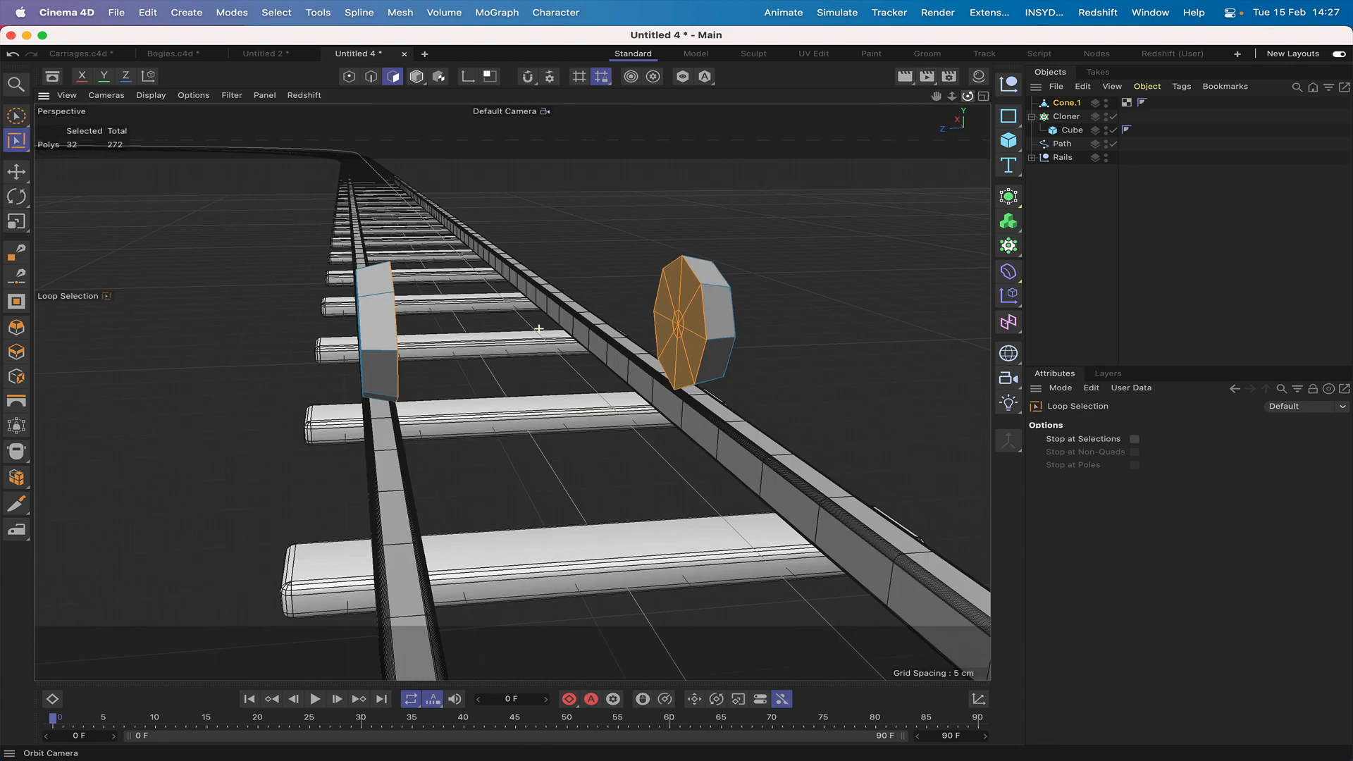
key("d")
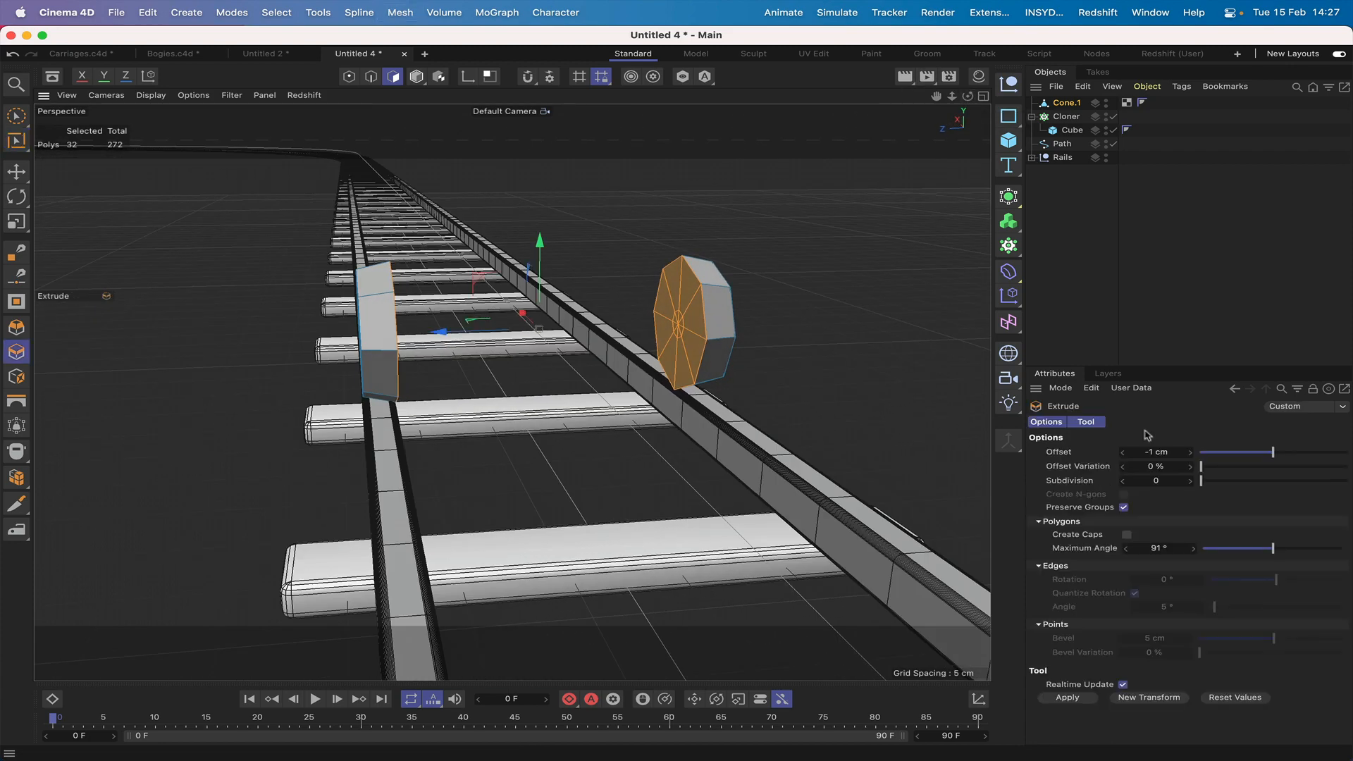
left_click(1151, 452)
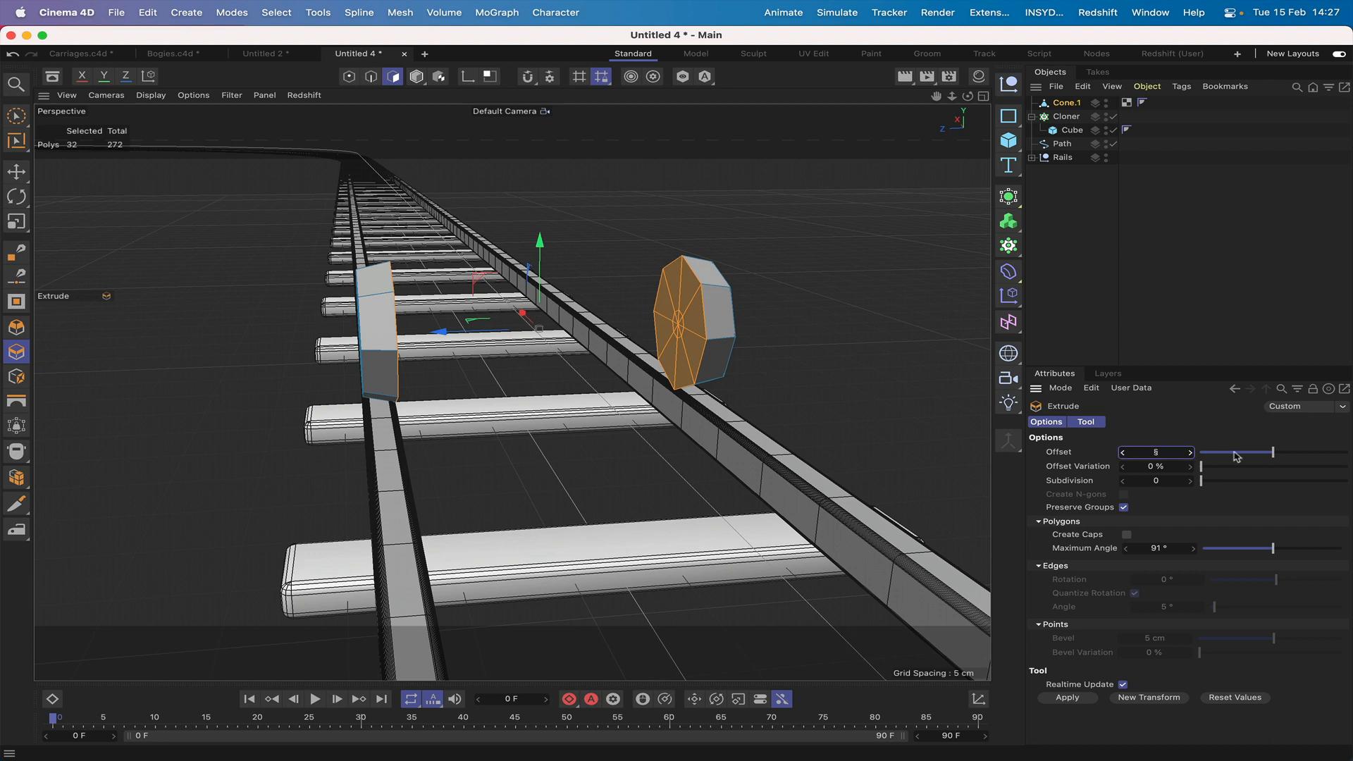
type("1")
key("Return")
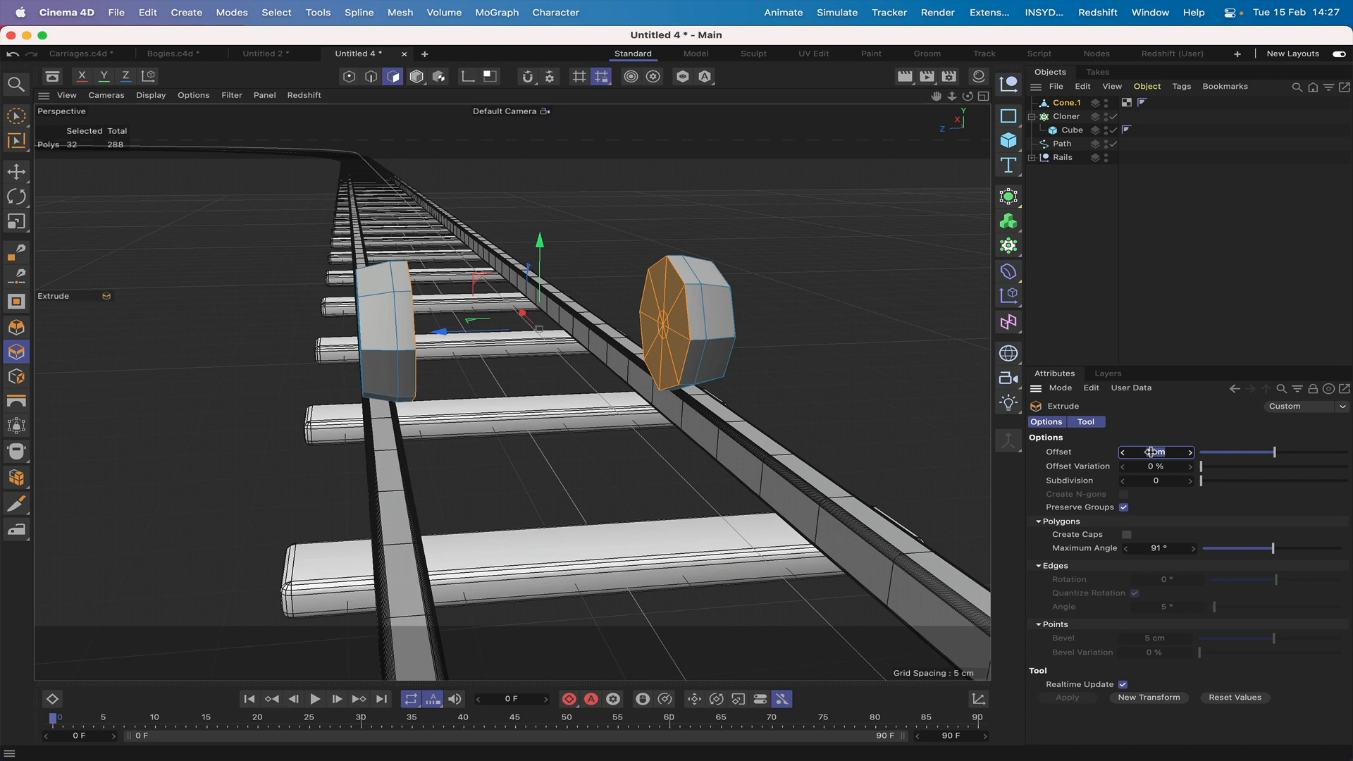
type("0.5")
key("Return")
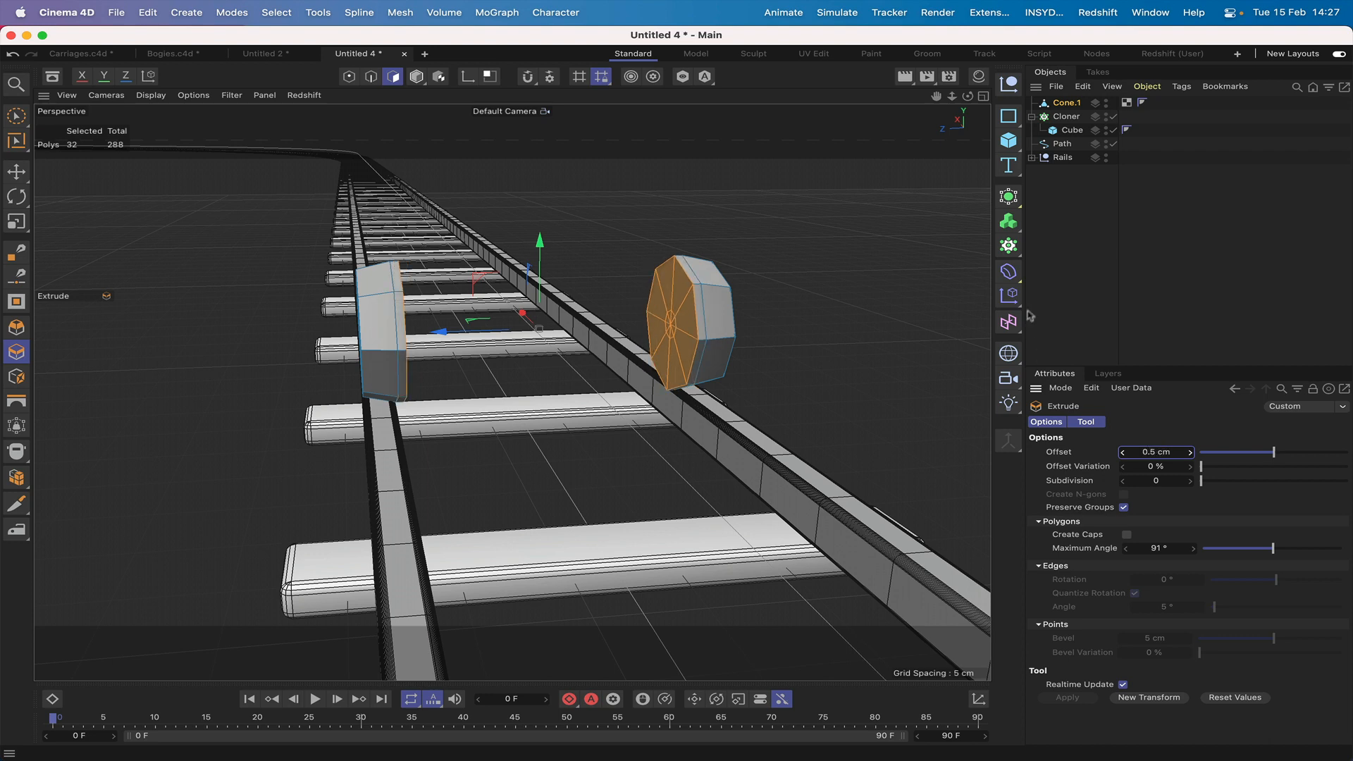
Step: Loop-select the new narrow rim polygons on the inner side of both wheels and extrude them 0.5 cm outward as flanges
mouse_move(968, 96)
left_mouse_down()
mouse_move(924, 101)
mouse_move(951, 99)
left_mouse_up()
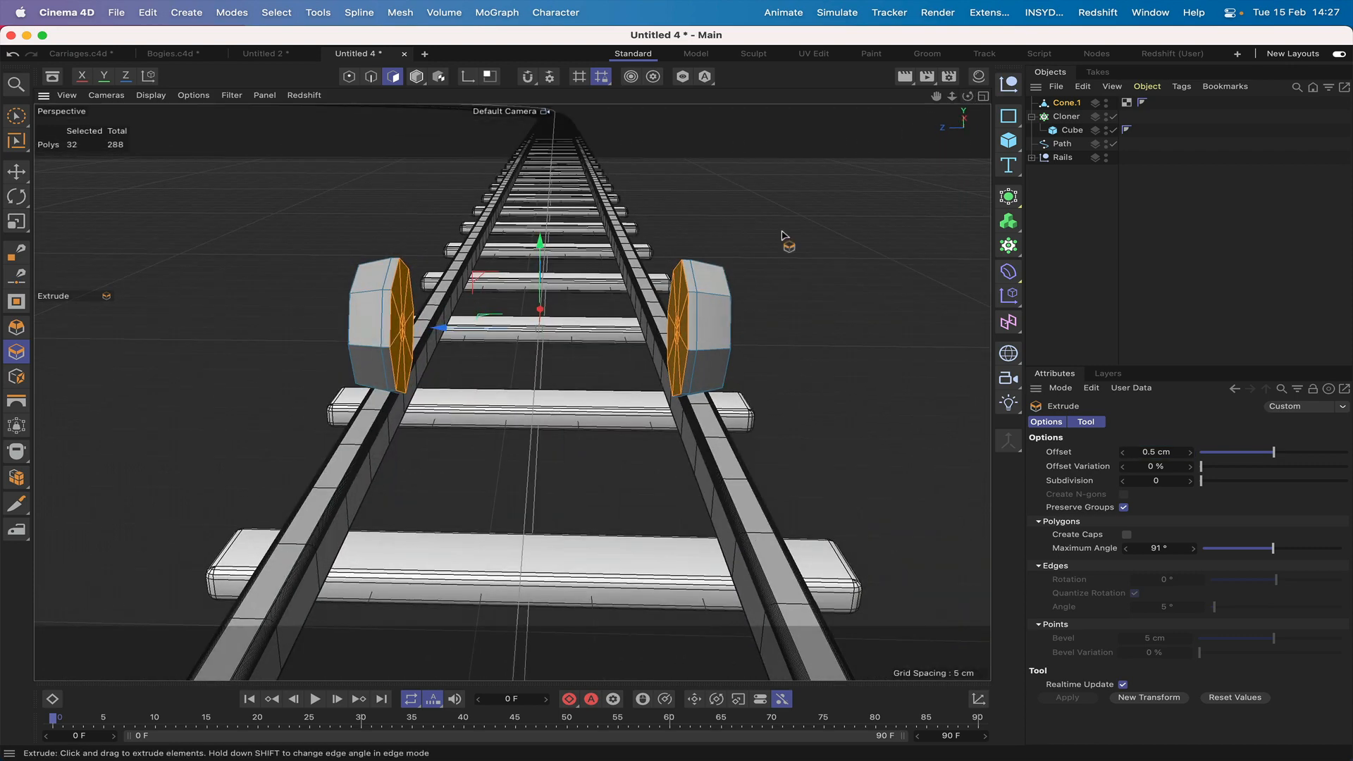
key("u")
key("l")
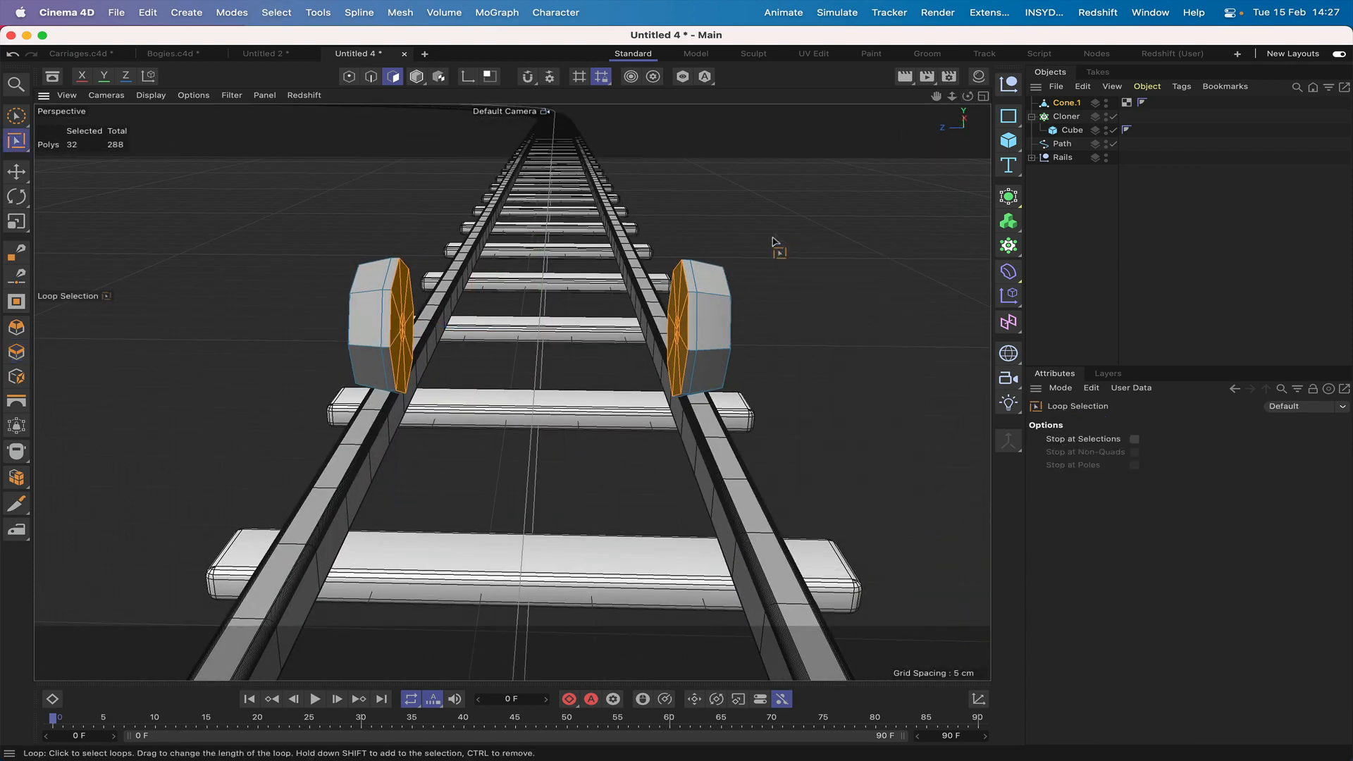
left_click(693, 298)
left_click(683, 310)
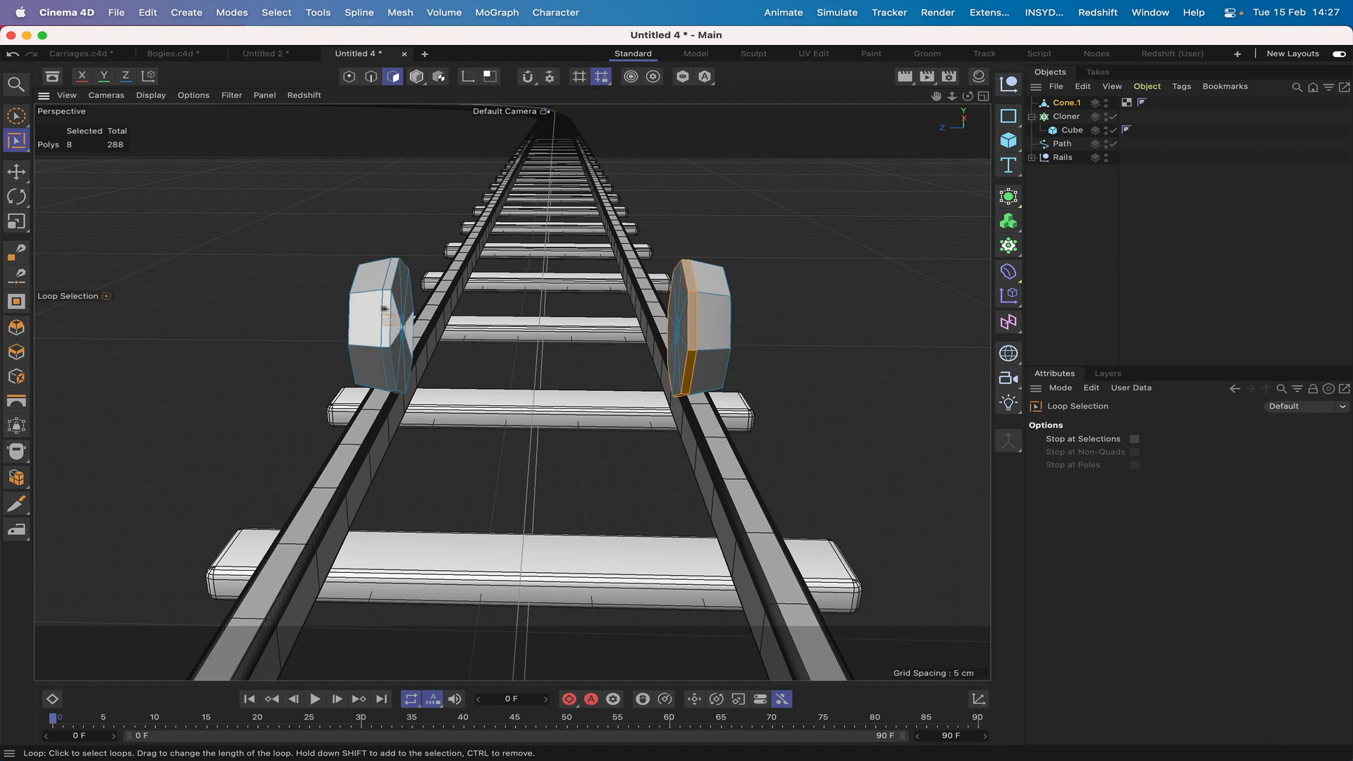
left_click(389, 294, "shift")
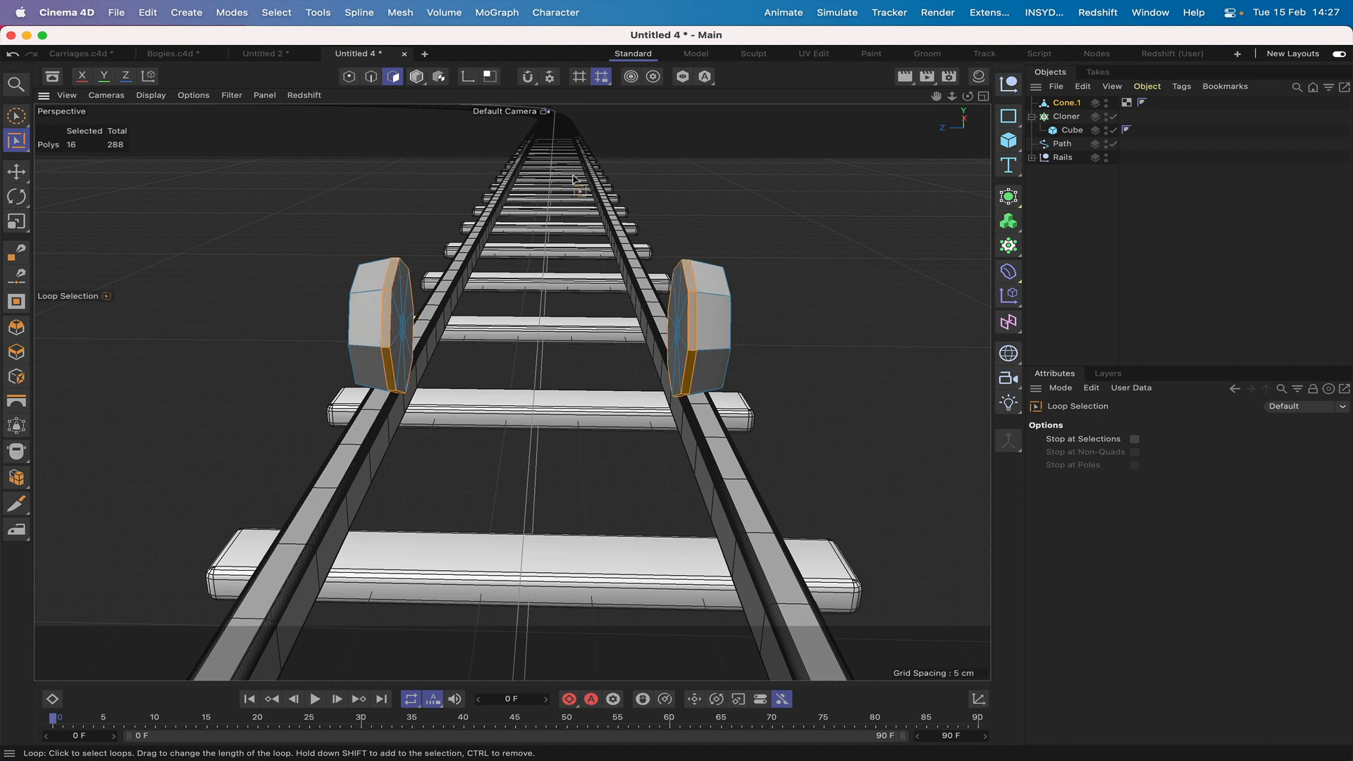
key("d")
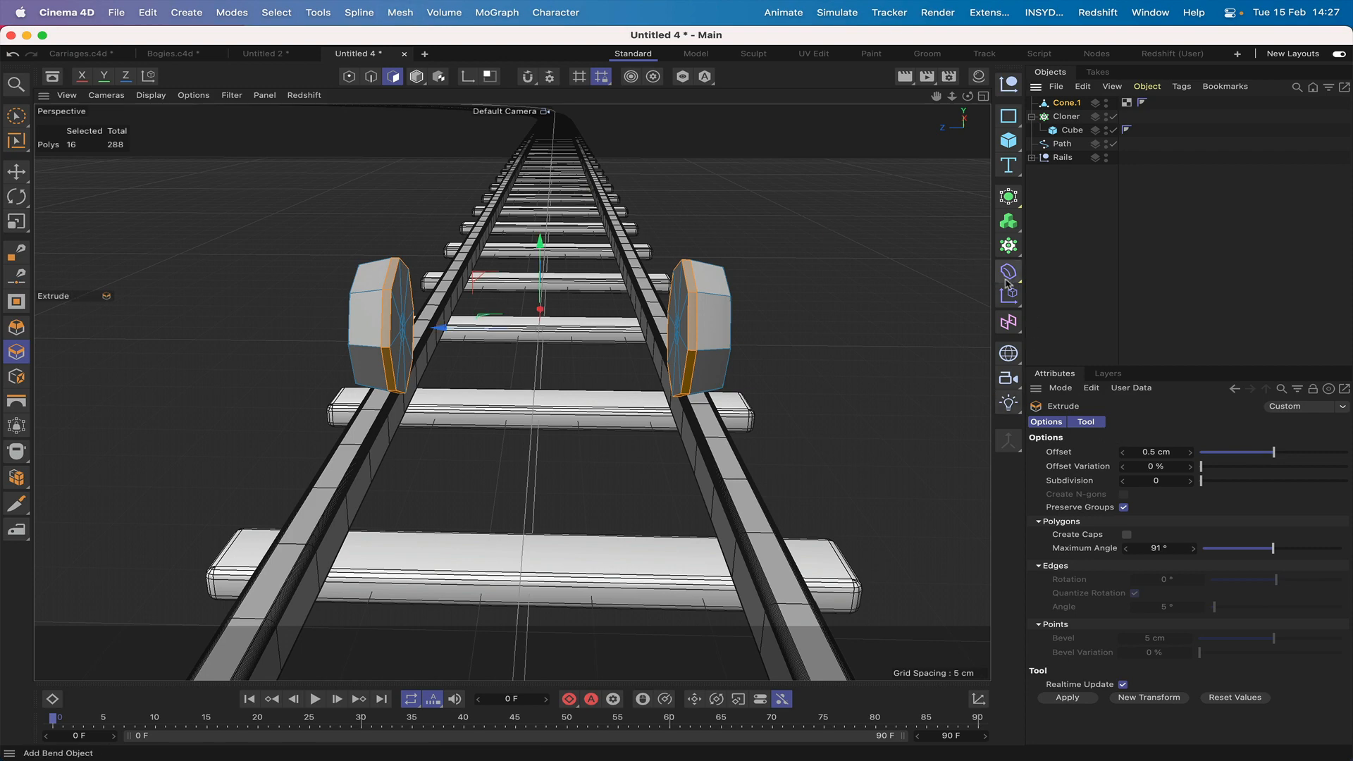
left_click_drag(967, 95, 935, 227)
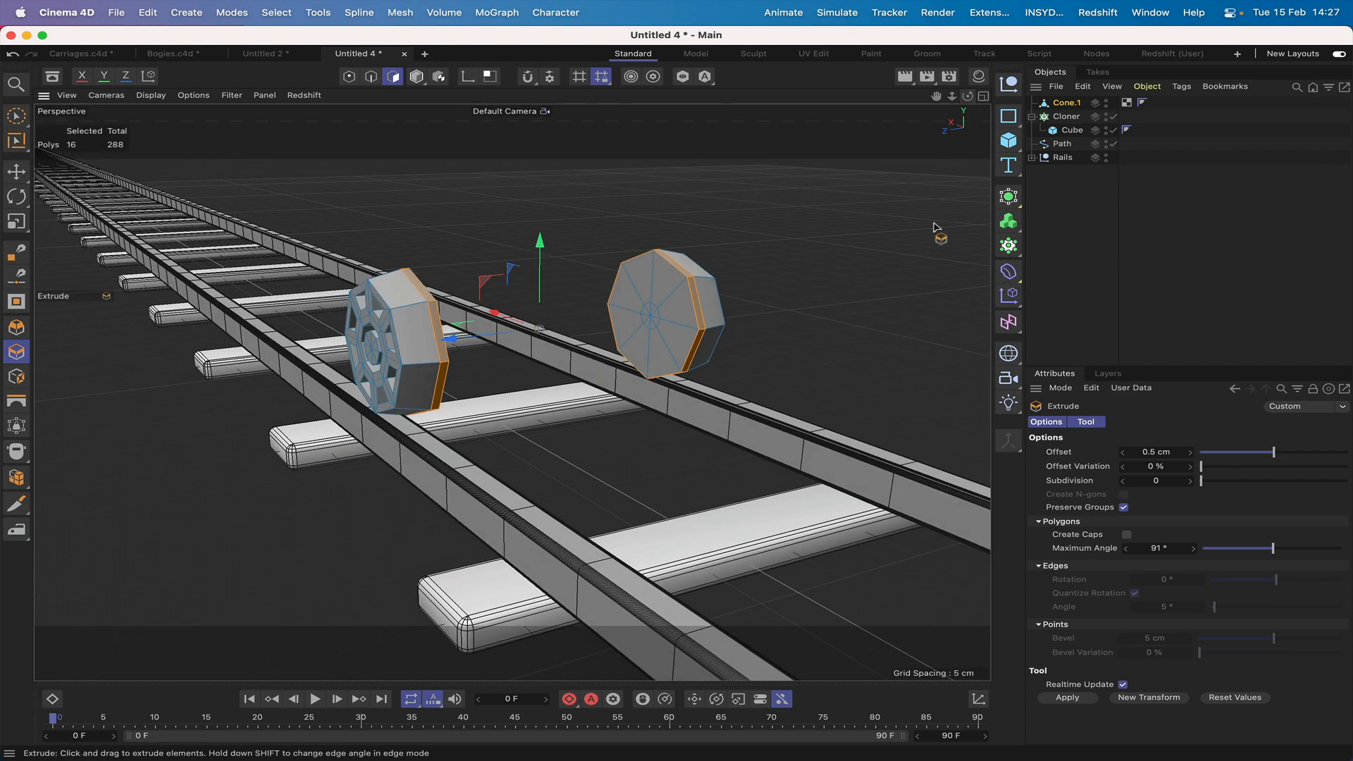
left_click(1088, 699)
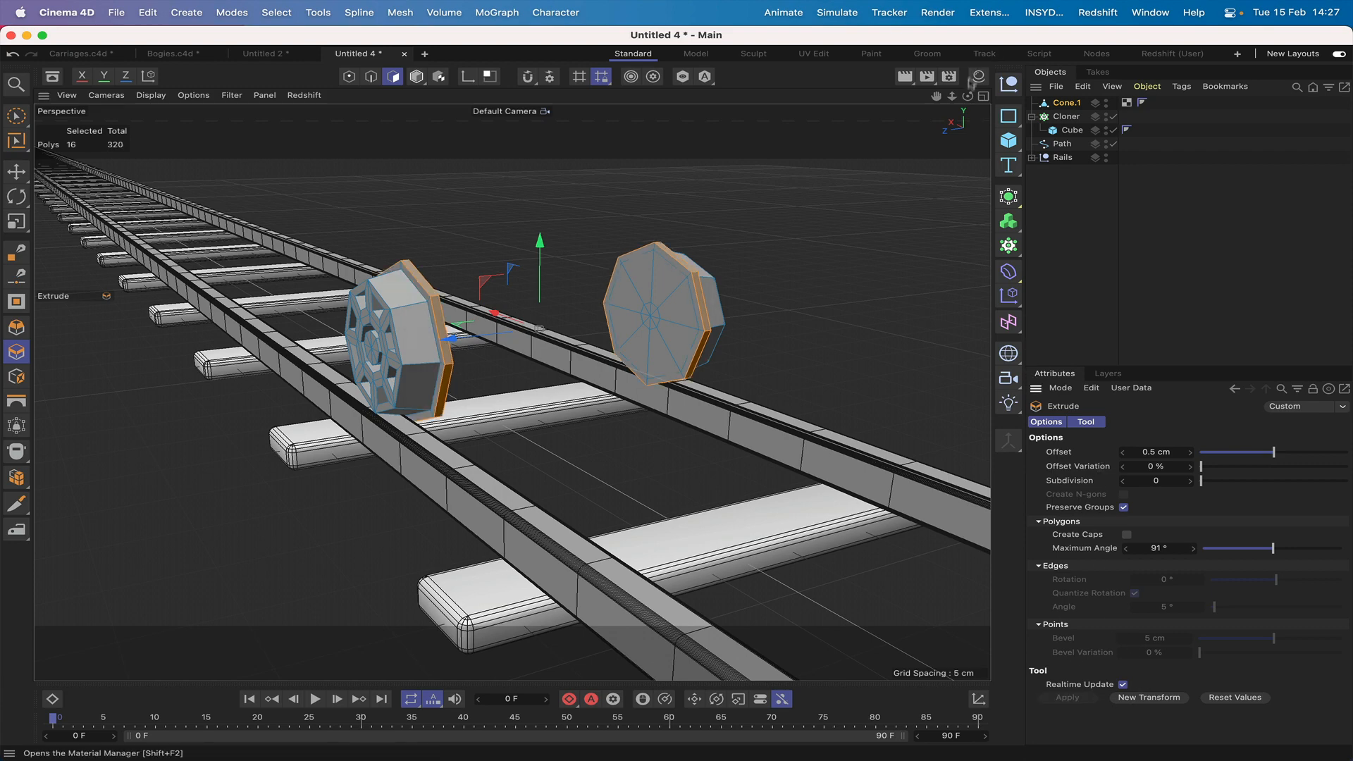
Step: Loop-select the small central polygons on the facing sides of both wheels and bridge them into an axle
left_click_drag(968, 96, 930, 99)
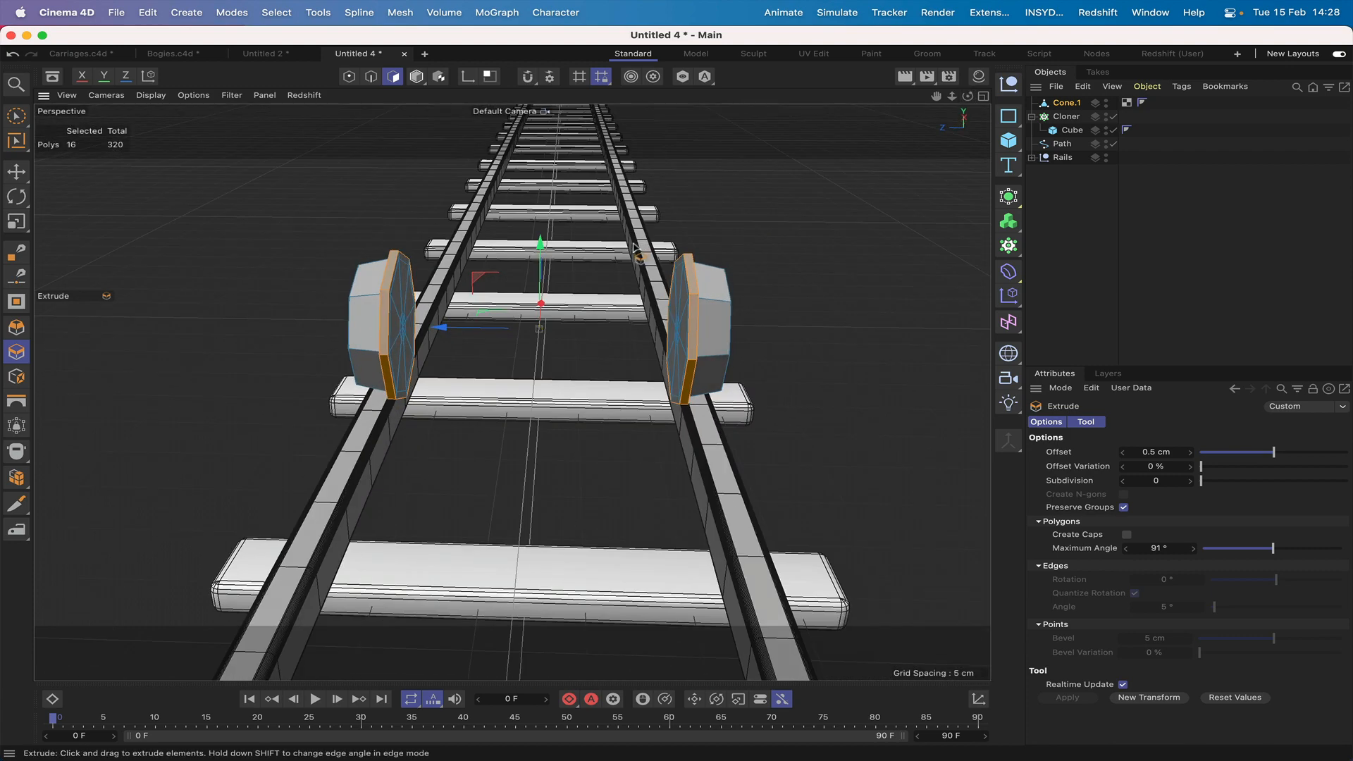
key("u")
key("l")
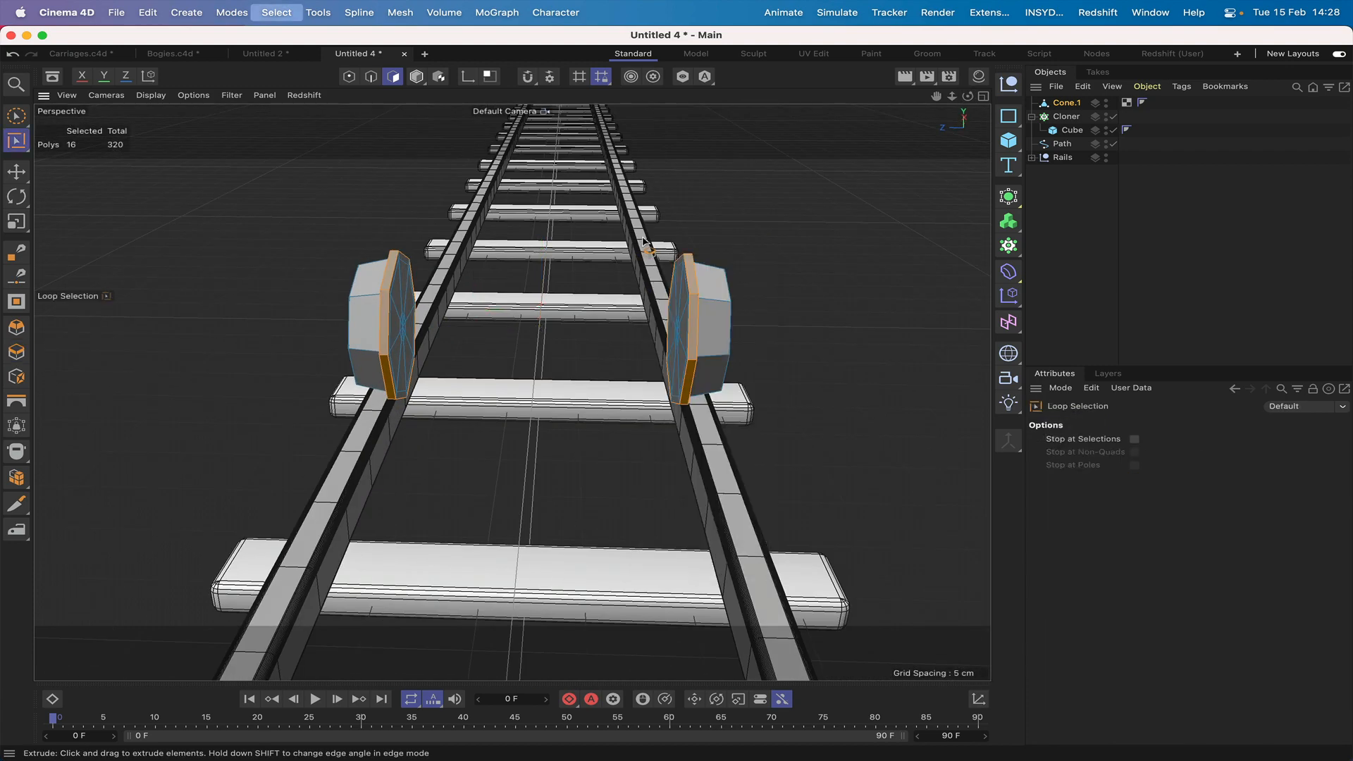
left_click(403, 334)
left_click_drag(967, 97, 1057, 98)
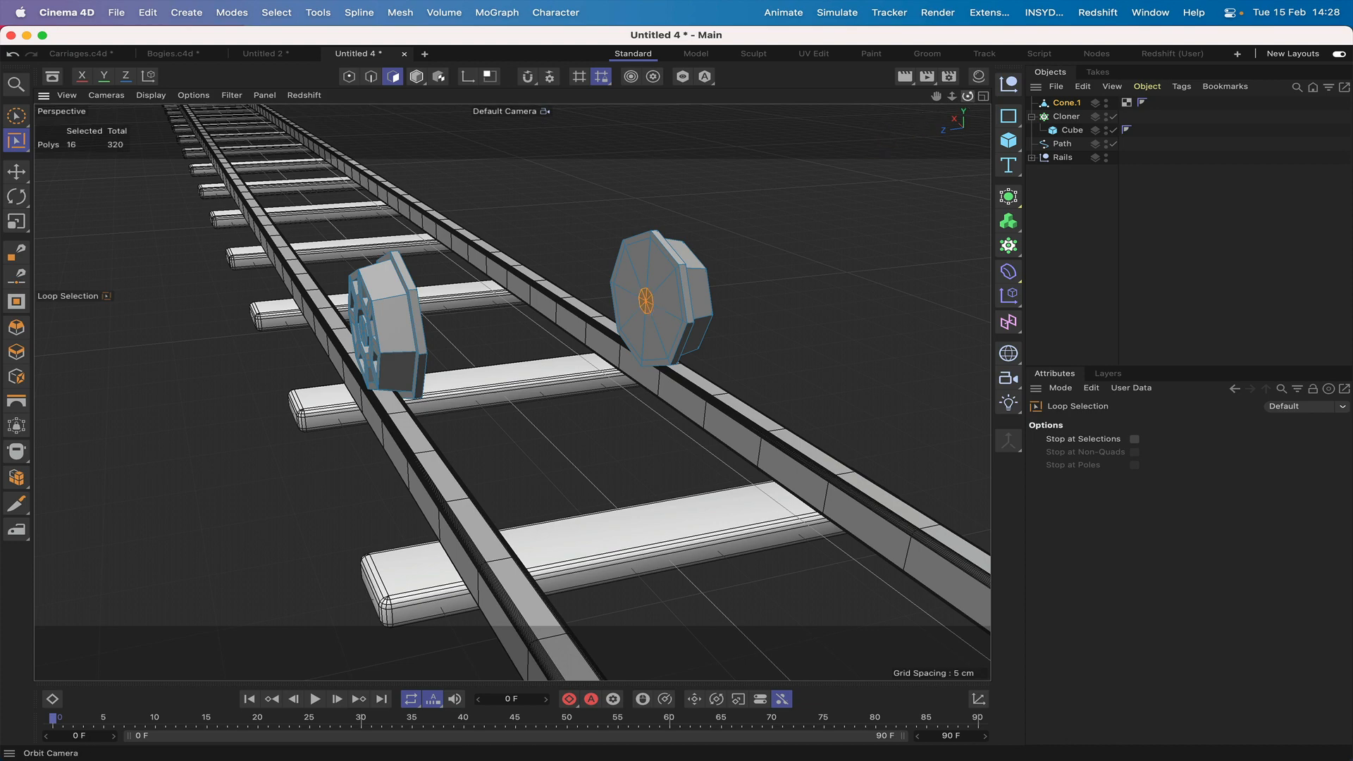
left_click_drag(968, 97, 937, 105)
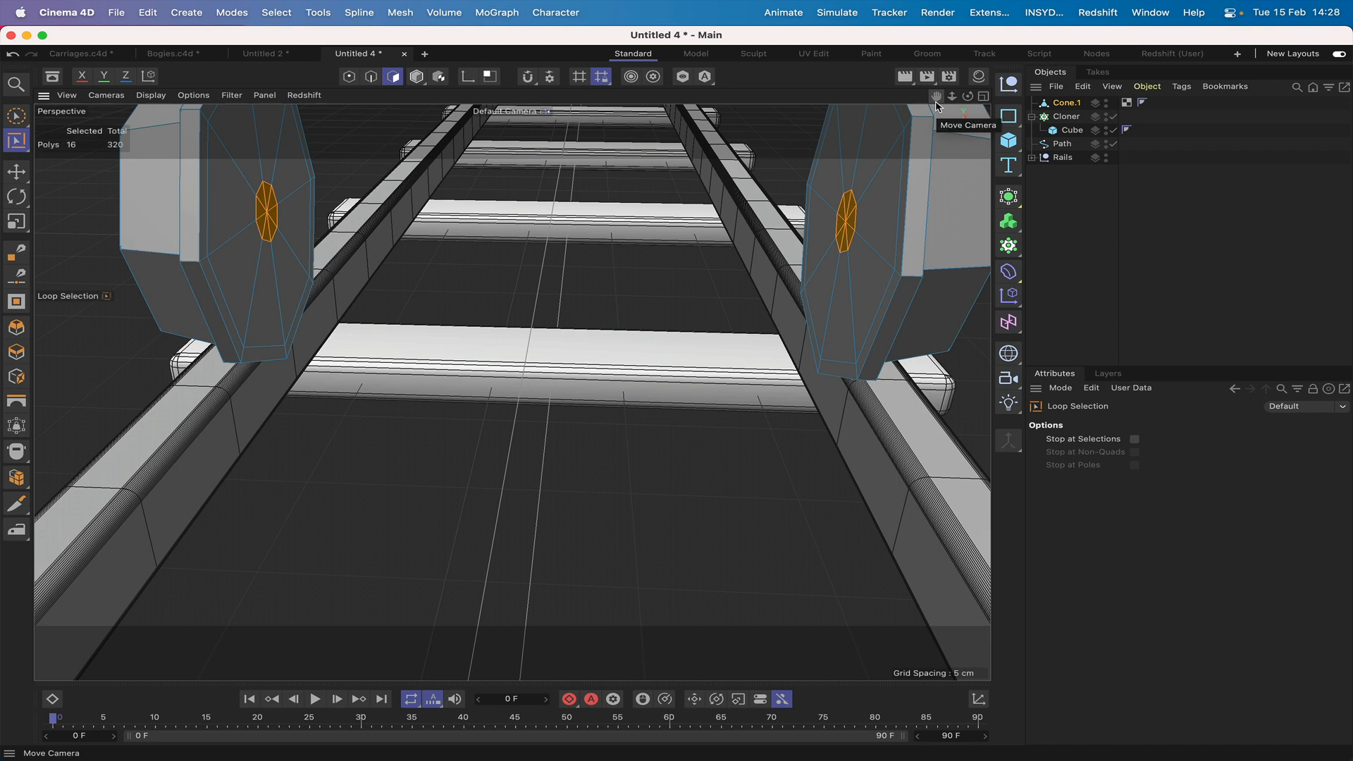
key("m")
key("b")
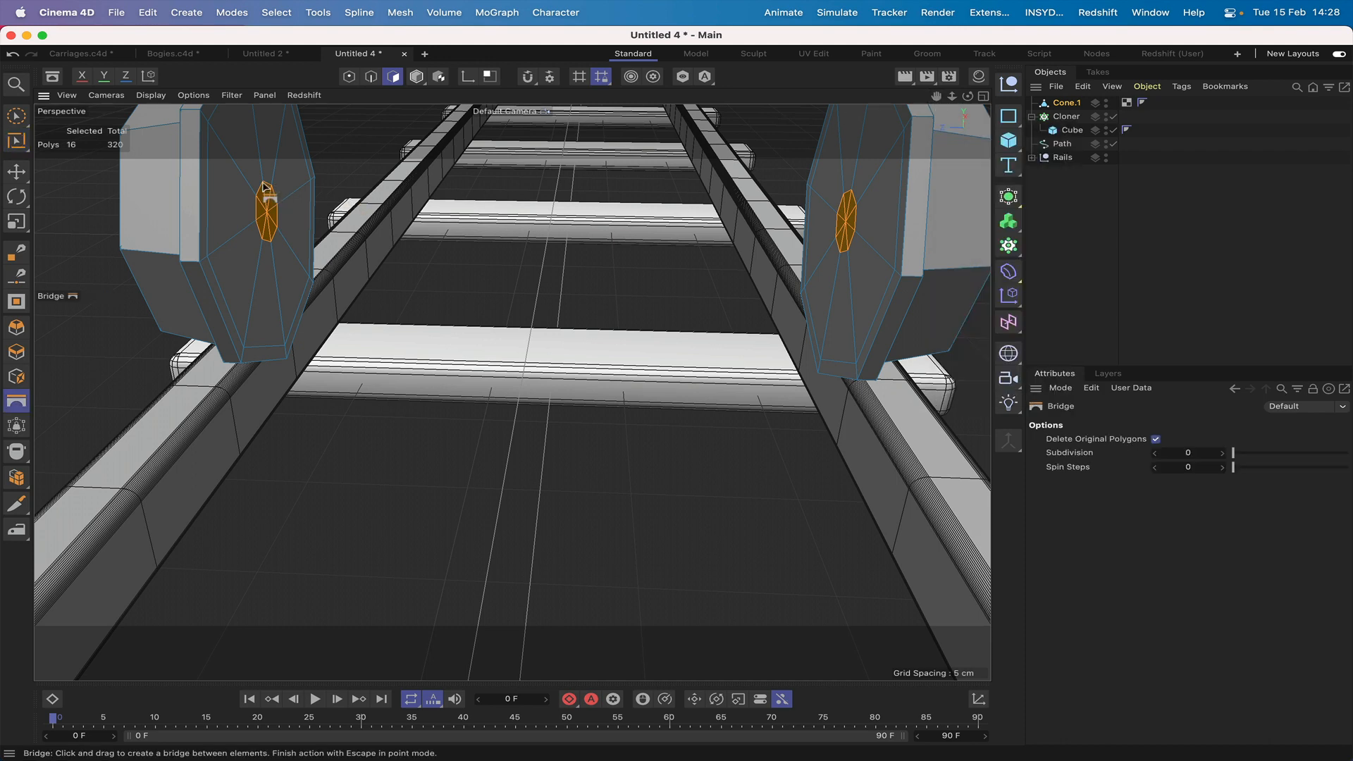
left_click_drag(265, 187, 855, 195)
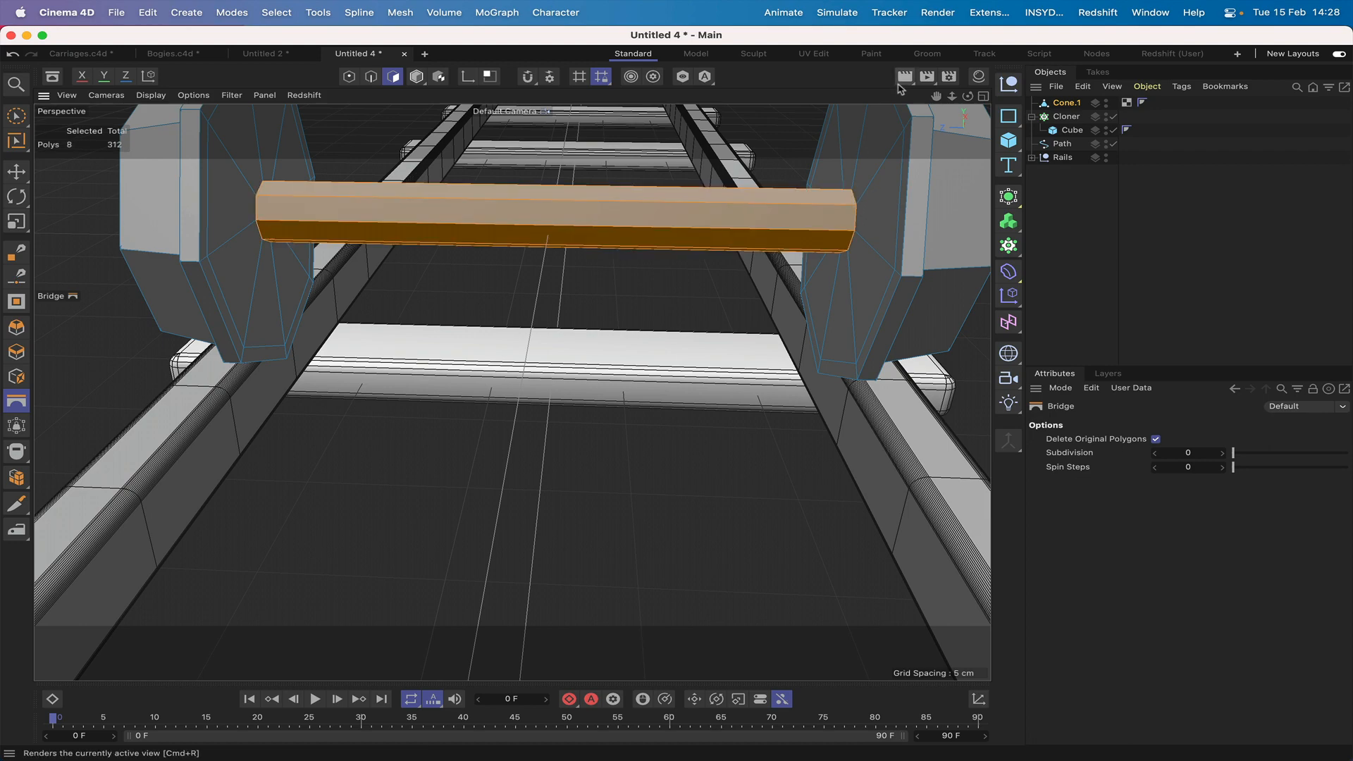
Step: Add a Subdivision Surface as parent of the bridged wheel set
left_click_drag(970, 99, 940, 117)
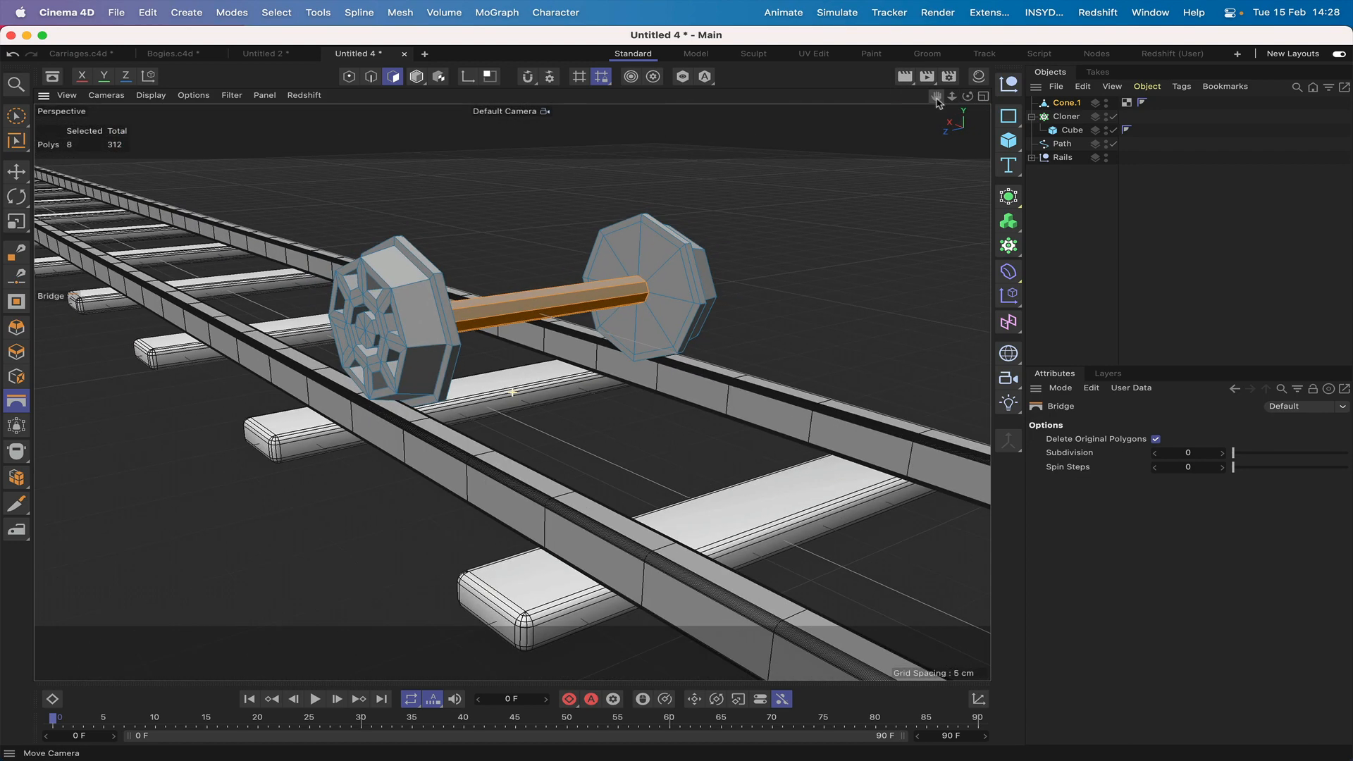
left_click(1009, 197, "alt")
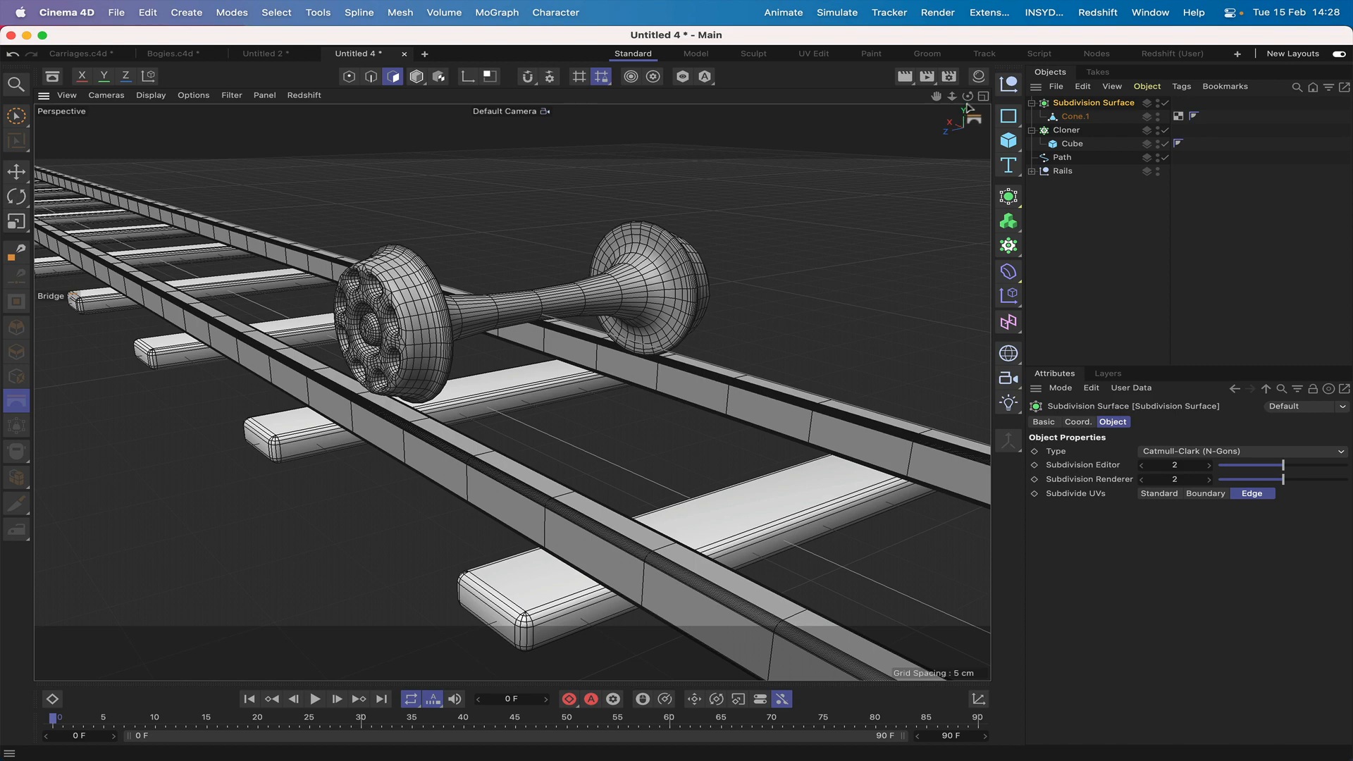
left_click_drag(967, 96, 894, 100)
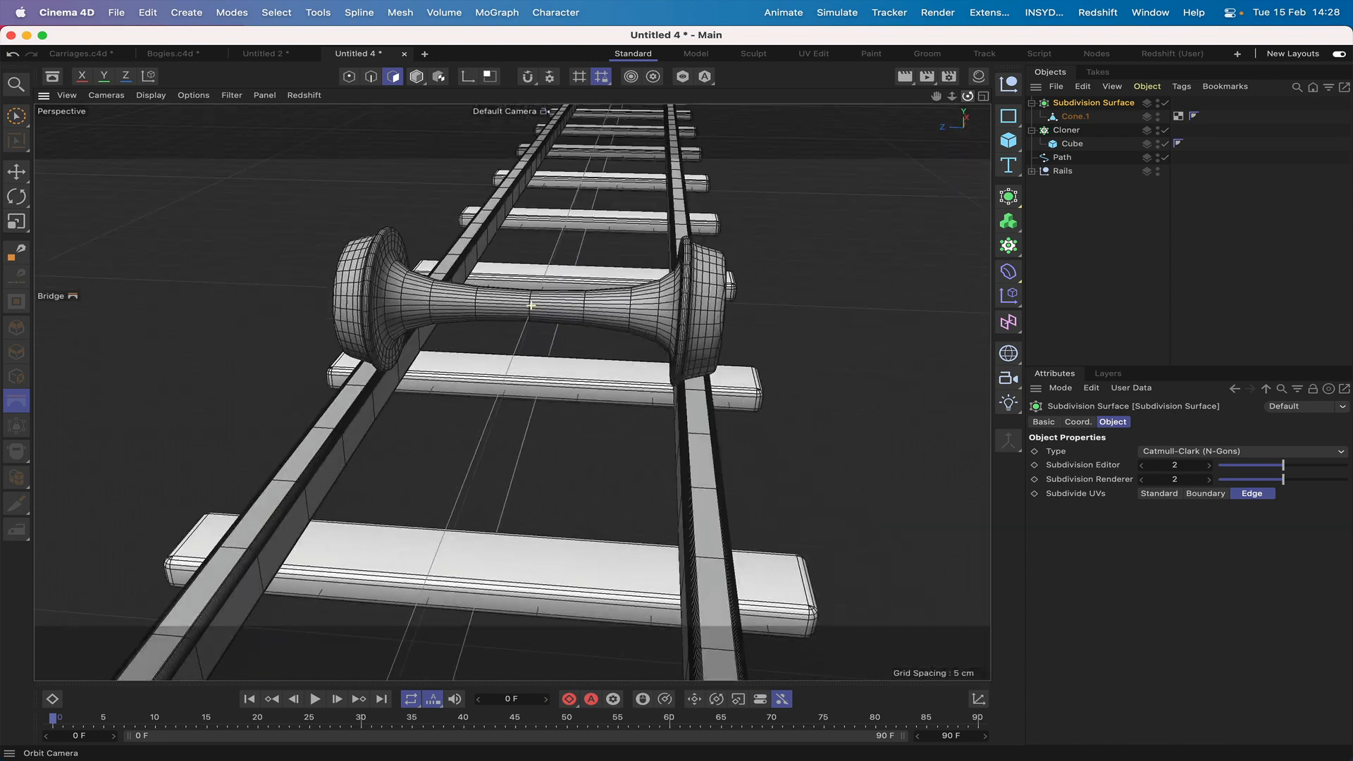
Step: Switch to edge editing of the Cone.1 wheel mesh and turn off Isoline Editing in the viewport
left_click(372, 76)
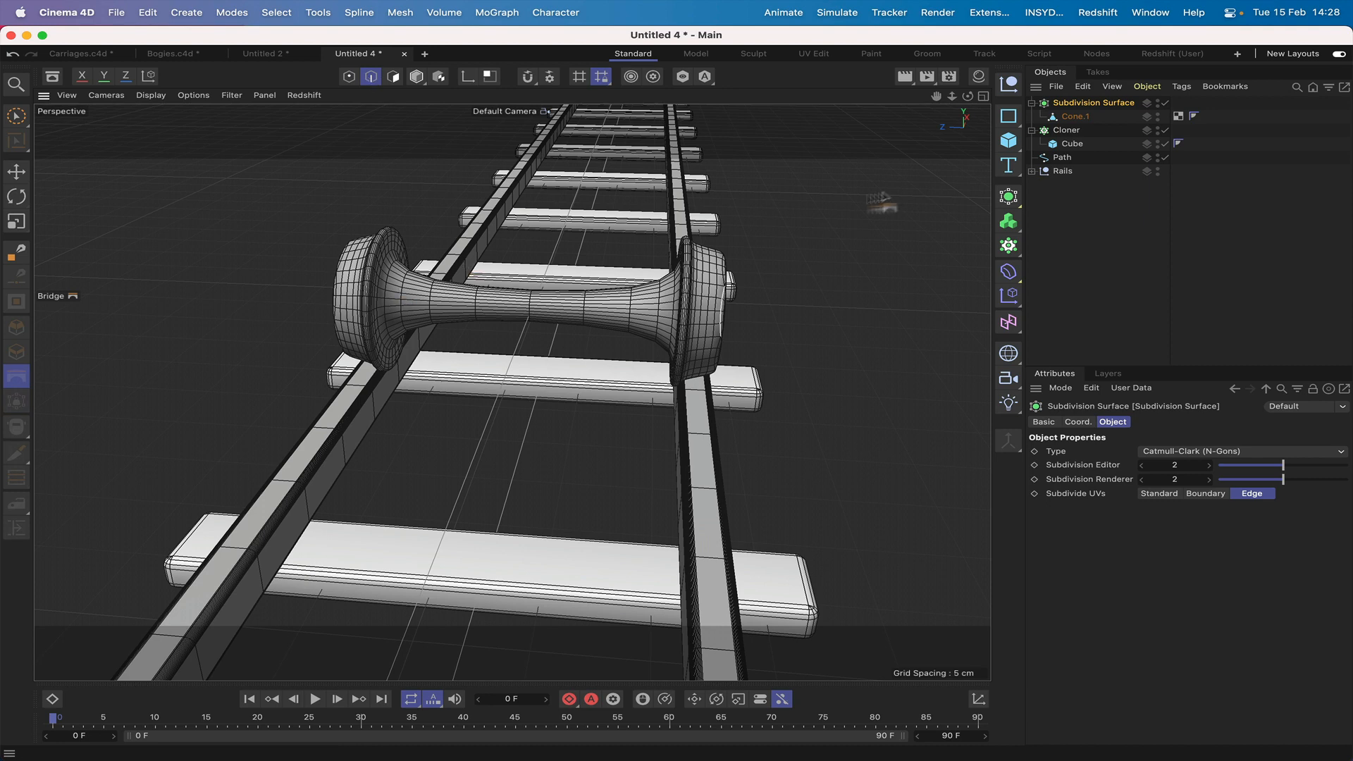
left_click(433, 272)
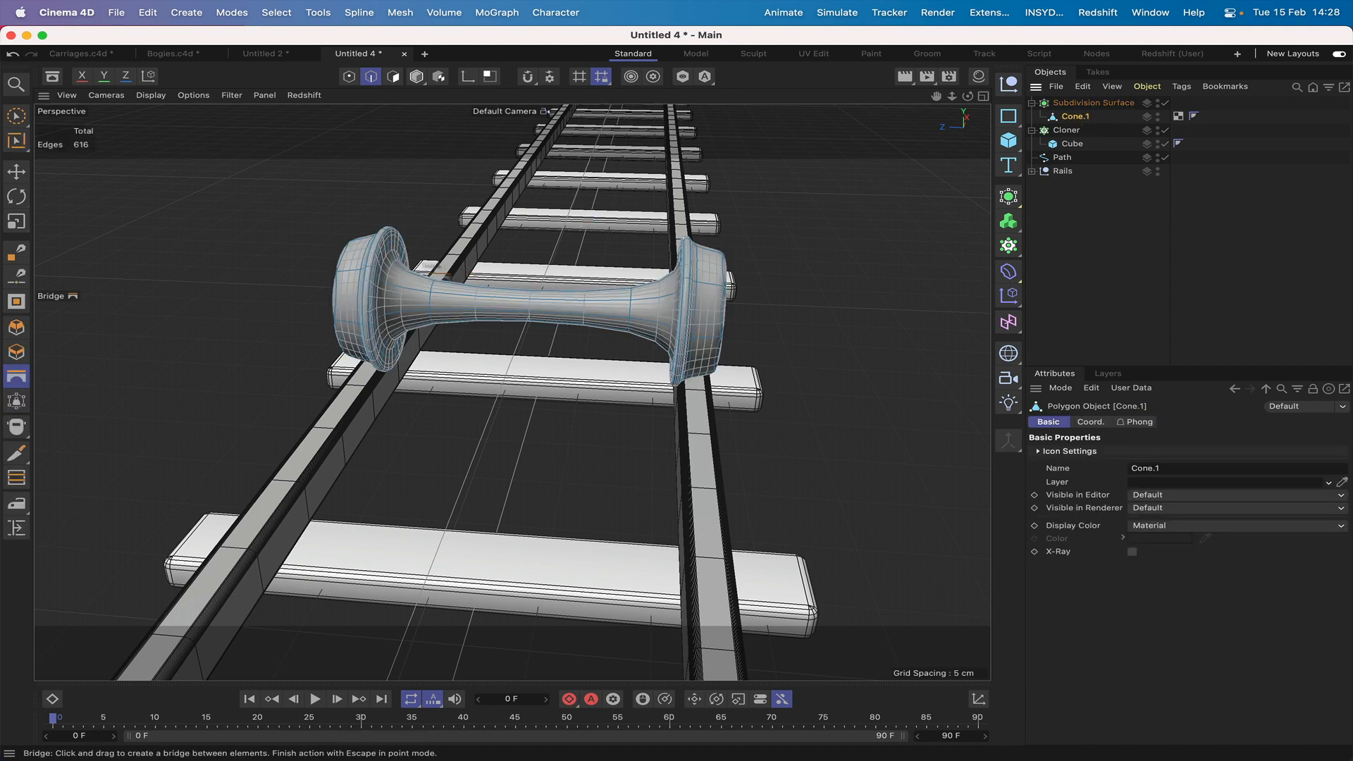
left_click(193, 95)
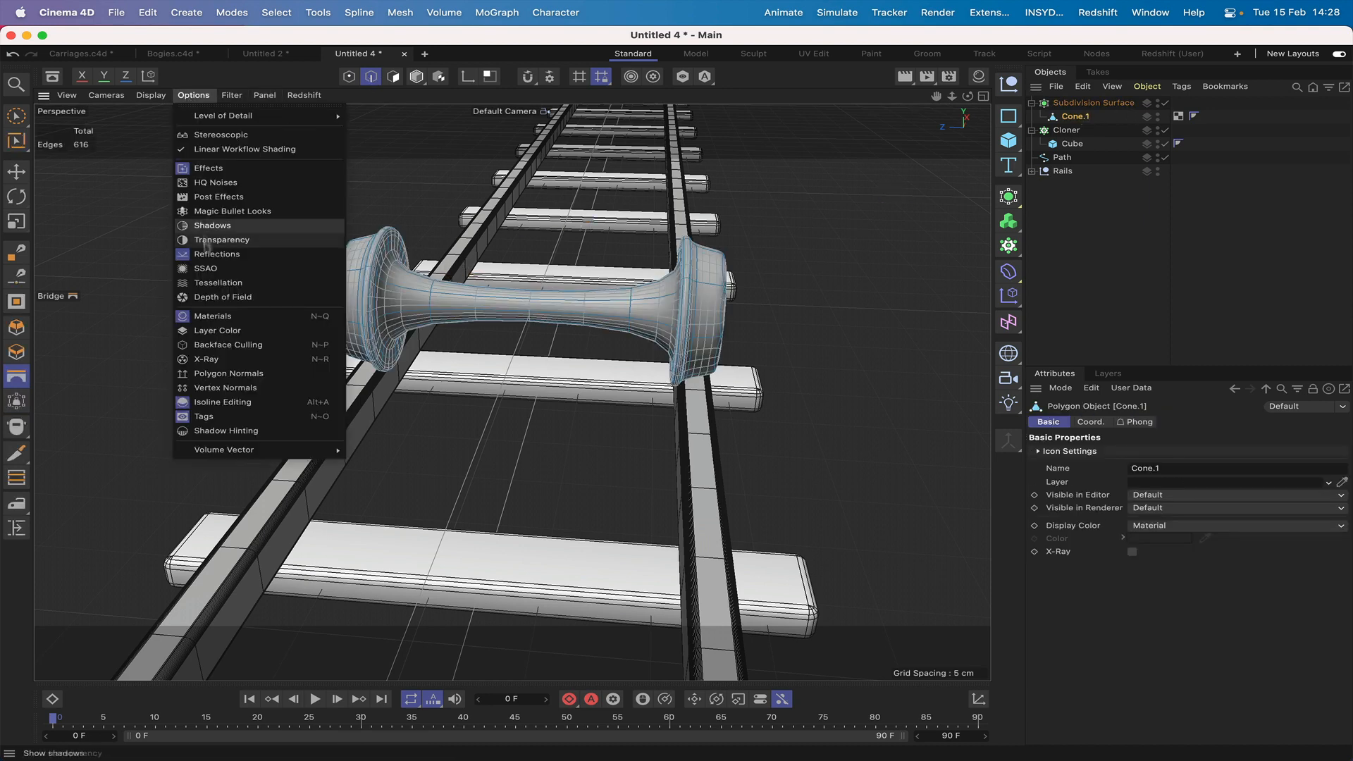
left_click(207, 401)
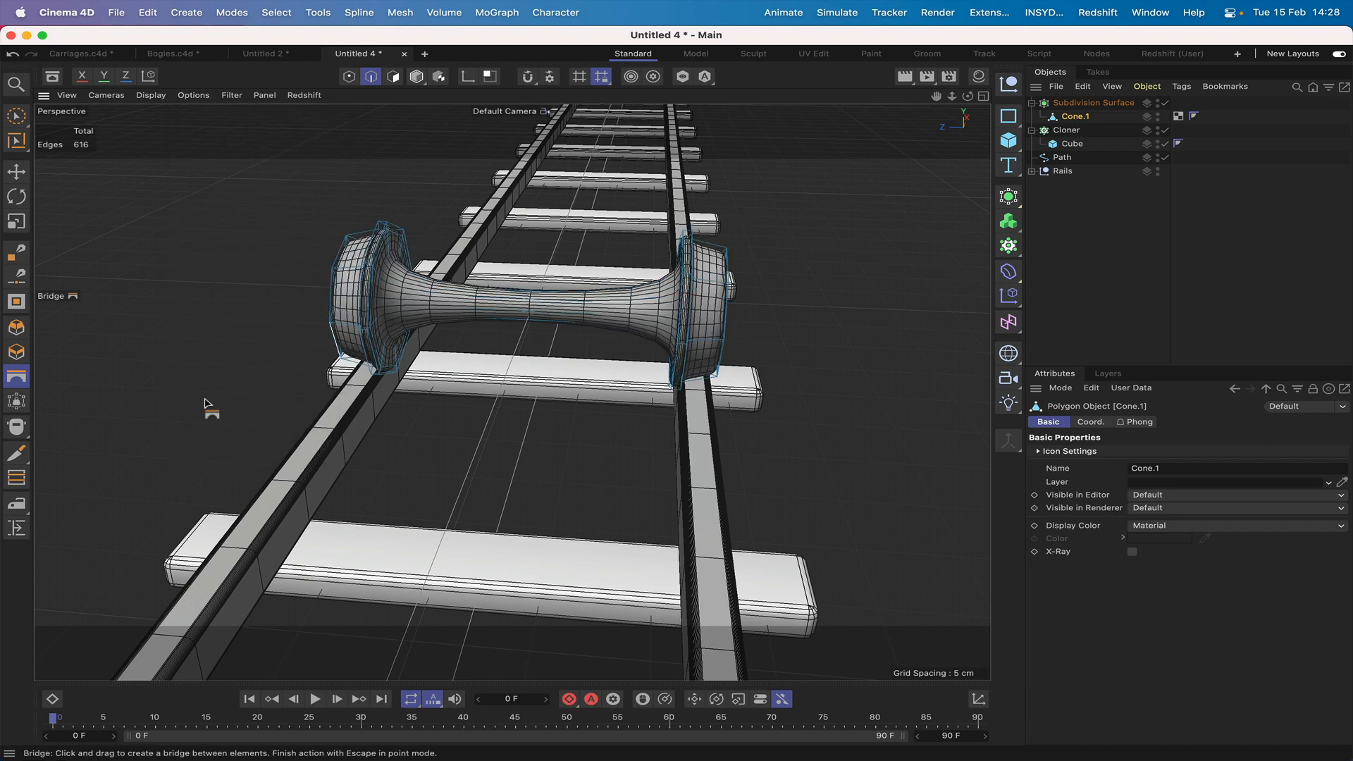
Step: Loop-select the edges where the axle meets the first wheel and raise their subdivision weight to 1.00
key("u")
key("l")
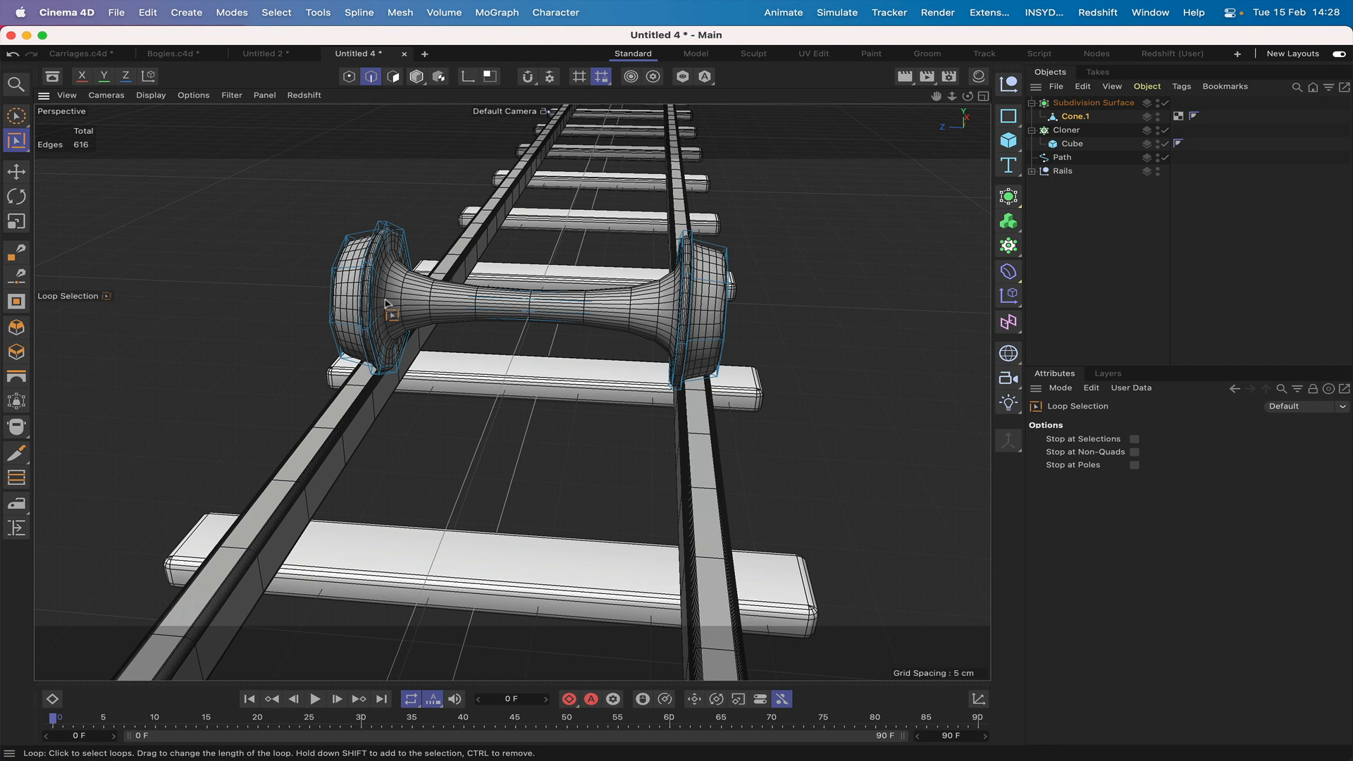
middle_click_drag(799, 174, 797, 171, "alt")
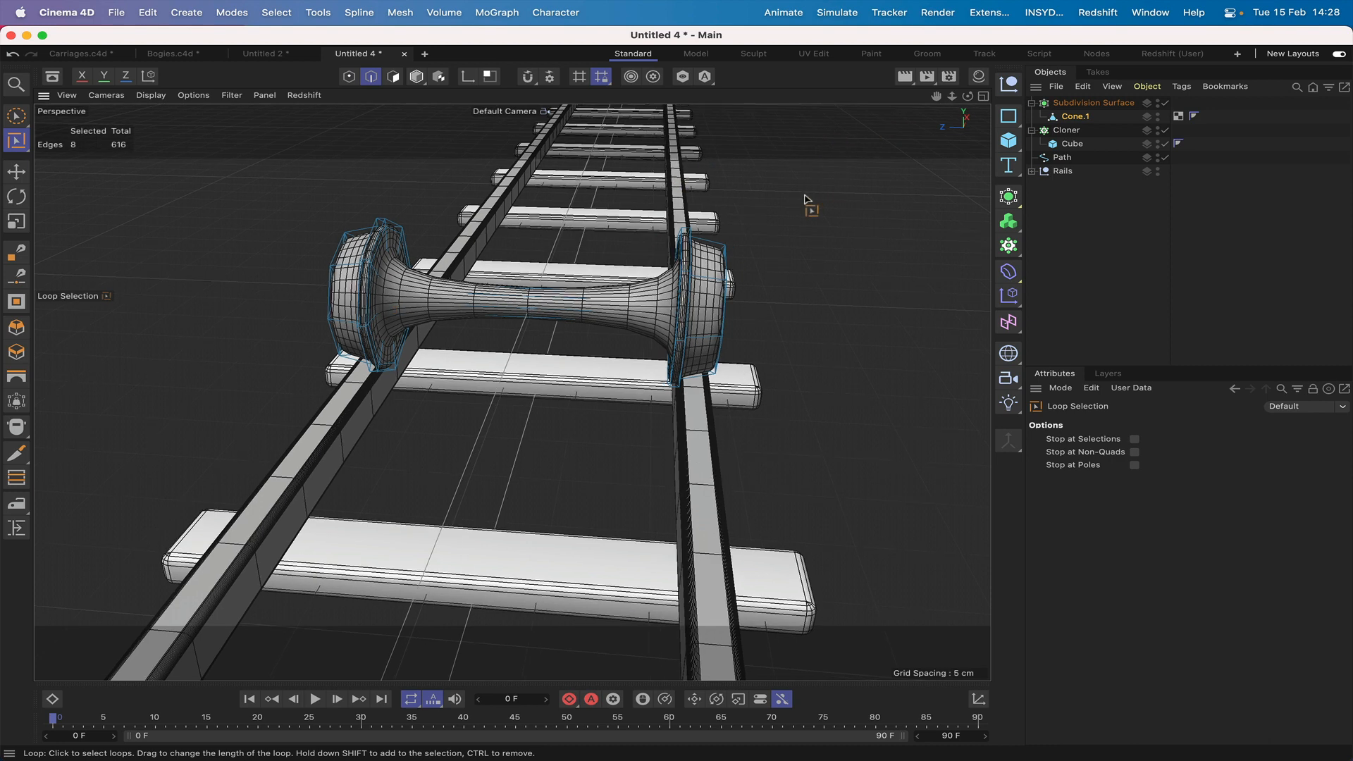
key("period")
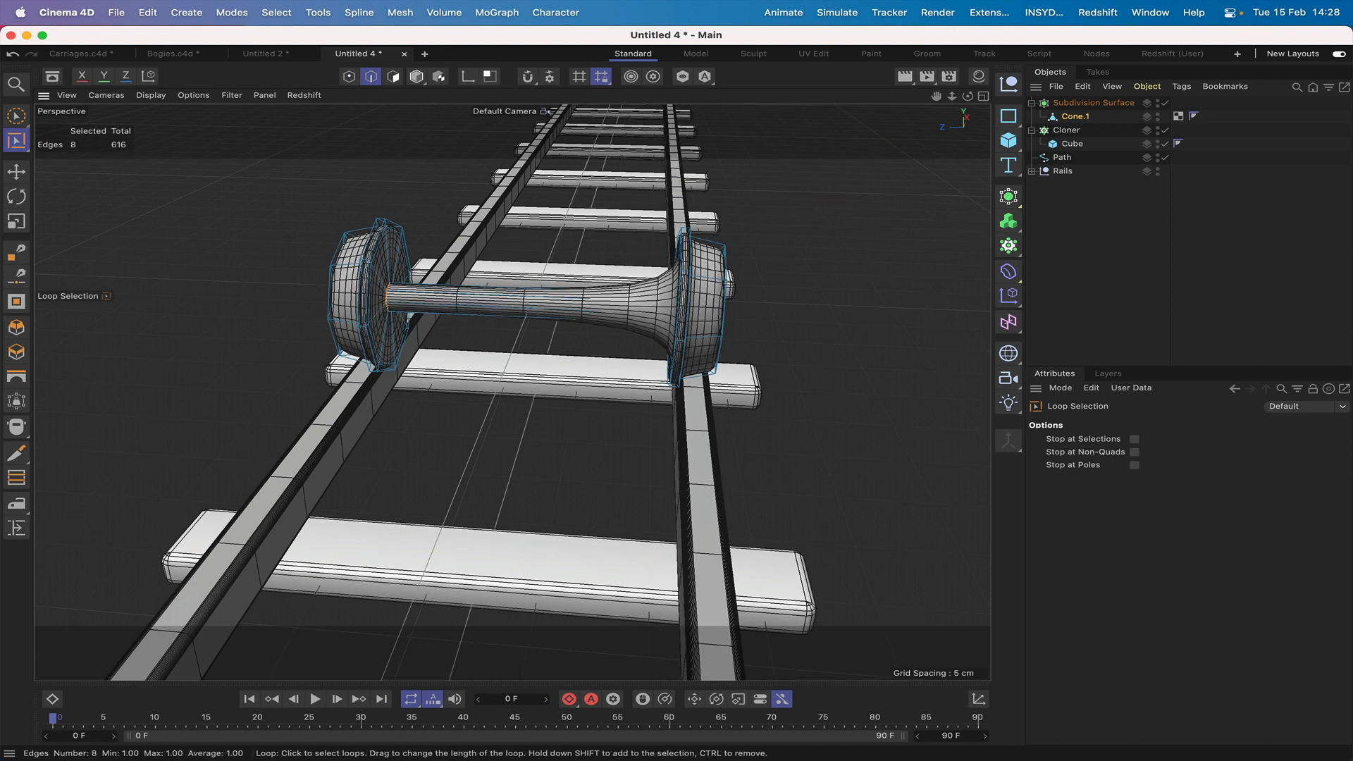
Step: Loop-select the edges where the axle meets the opposite wheel and raise their subdivision weight to sharpen the joint
left_click_drag(967, 96, 916, 102)
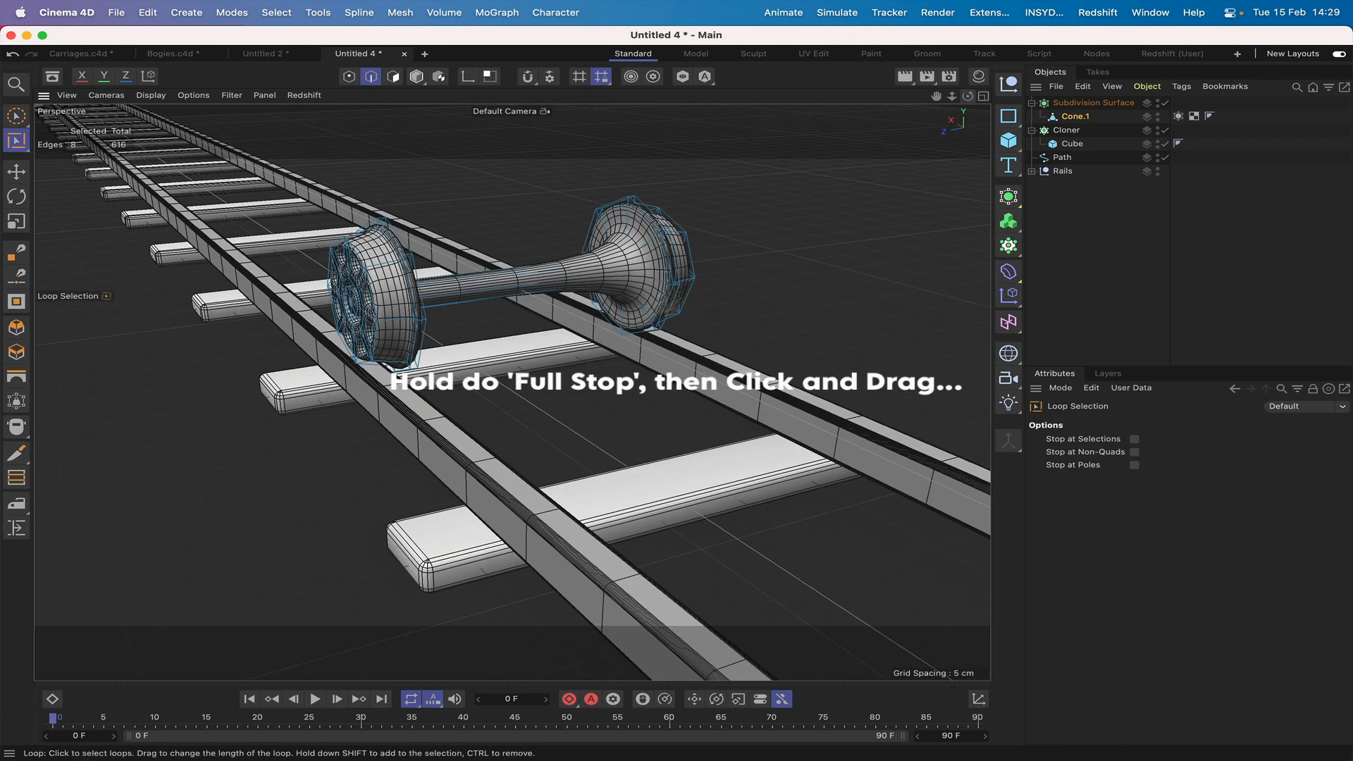
left_click(632, 272)
key("period")
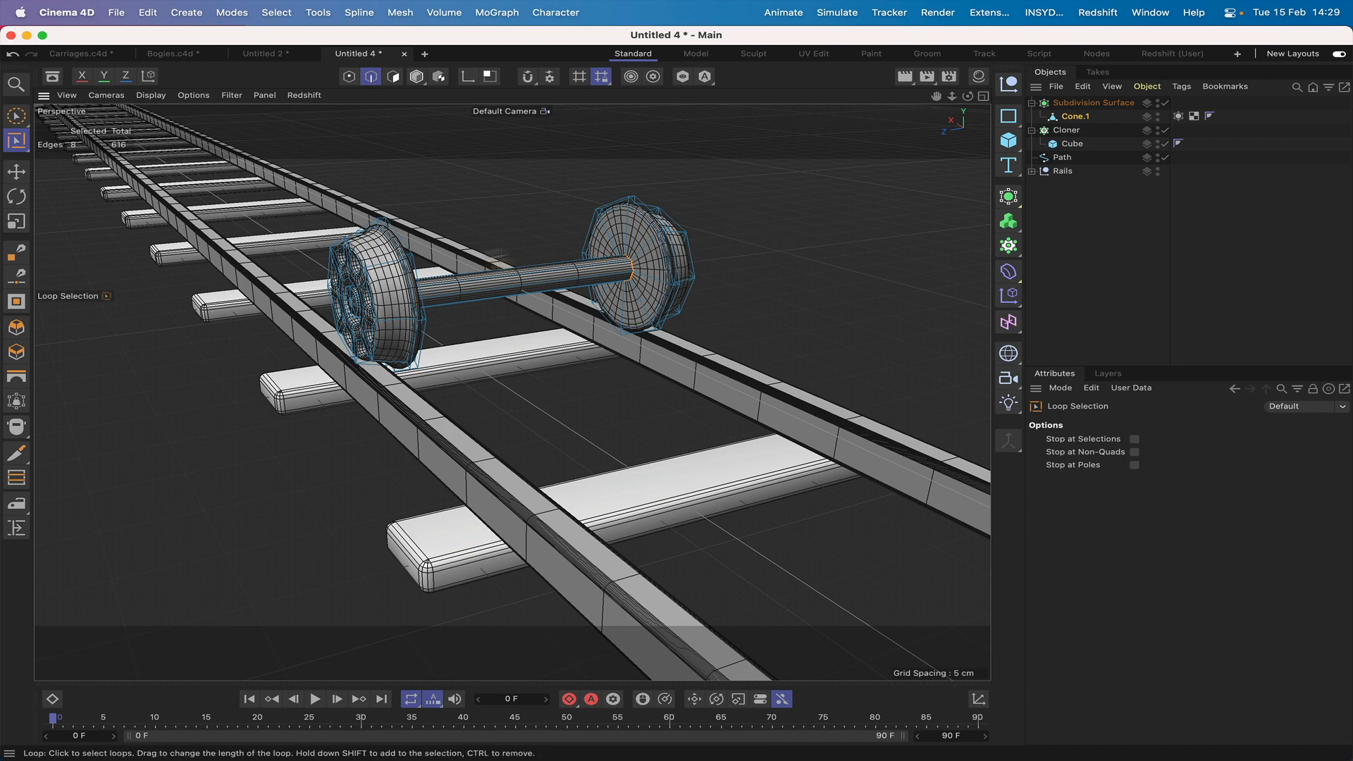
Step: Select the edge loops where the flanges meet the treads on both wheels and increase their subdivision weight
left_click(402, 273, "shift")
left_click_drag(968, 96, 948, 102)
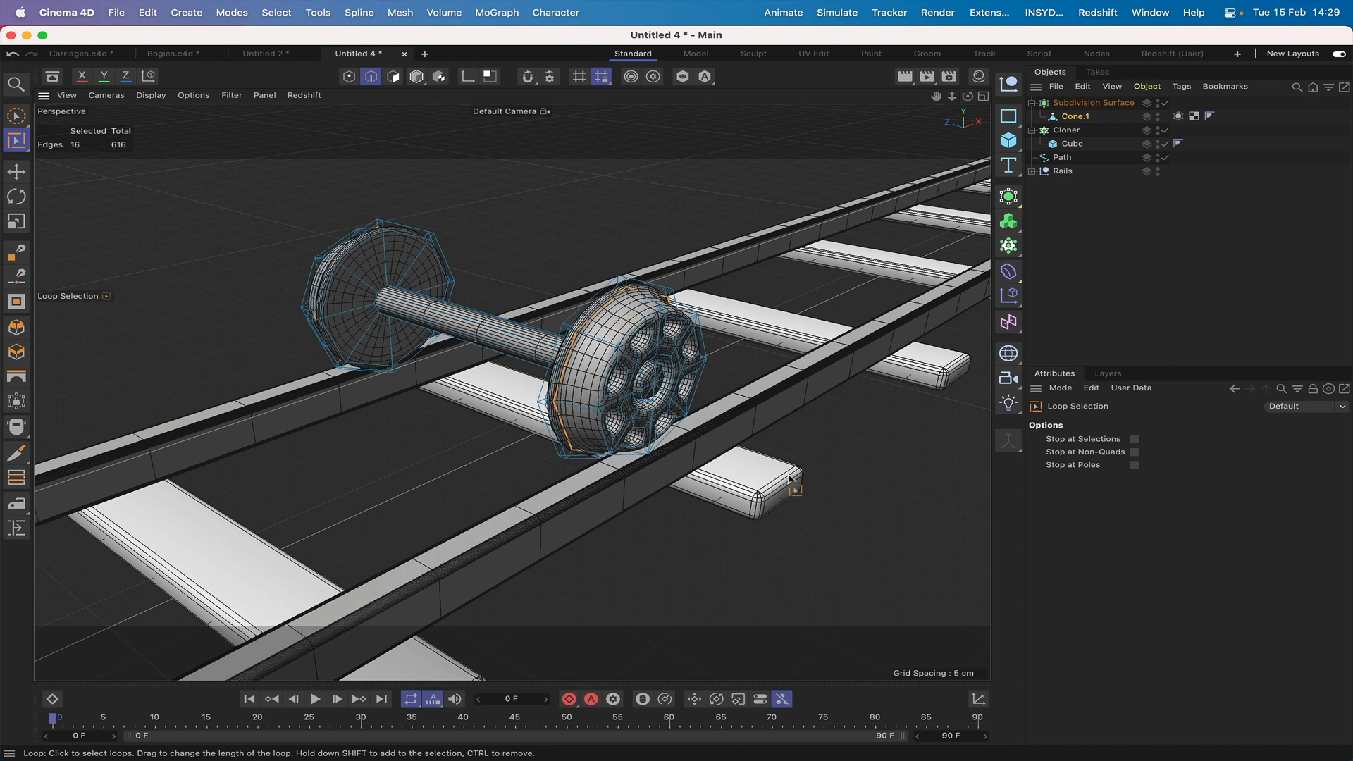
key("period")
left_click_drag(788, 478, 873, 479)
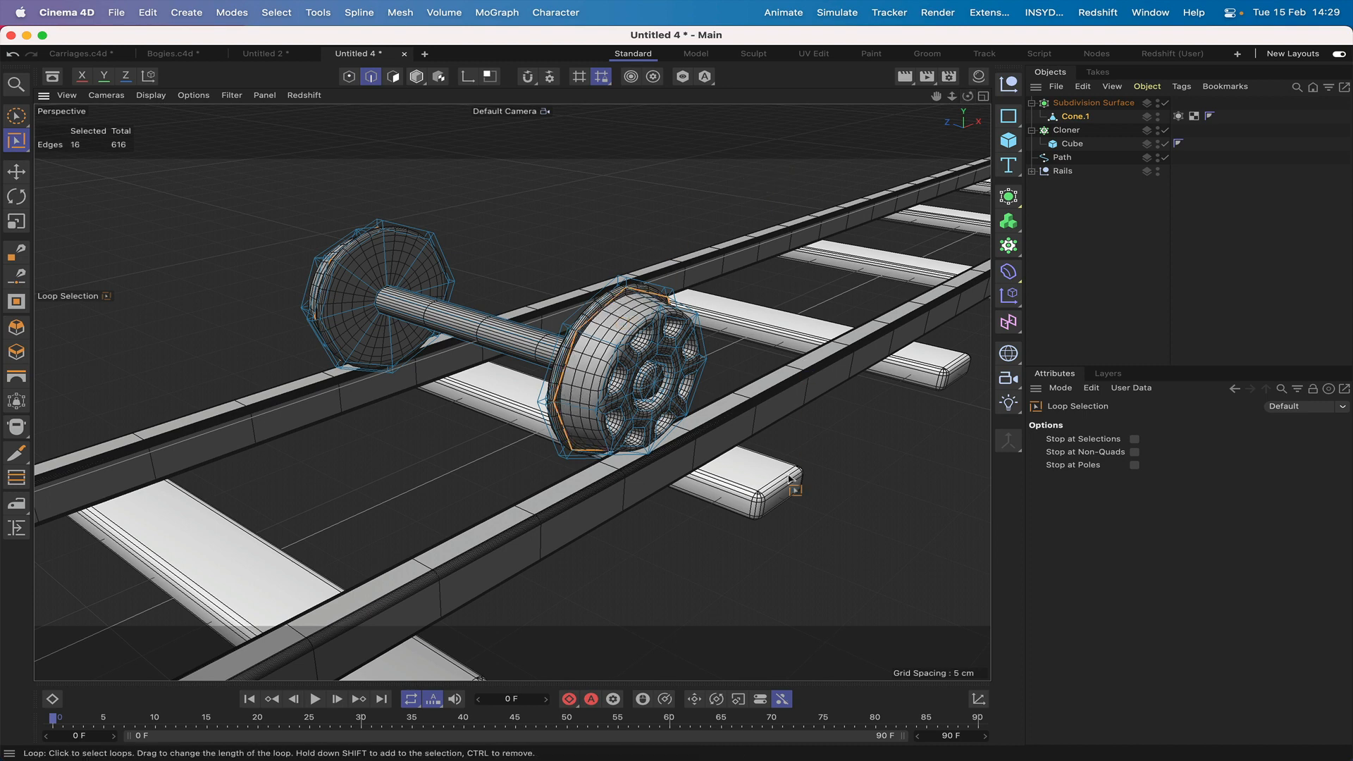
Step: Add a loop cut around one wheel's tread near its outer face, at an offset of about 14.4%
left_click_drag(968, 96, 804, 116)
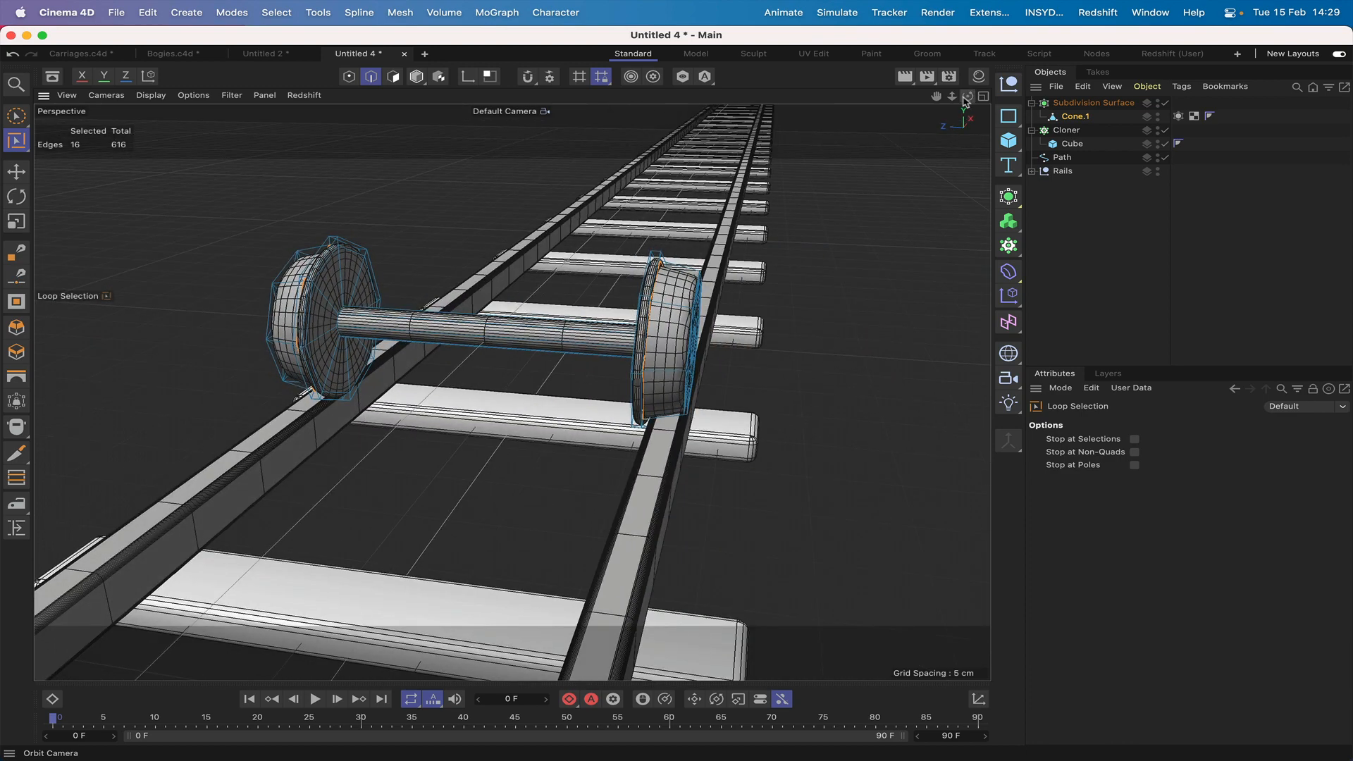
key("k")
key("l")
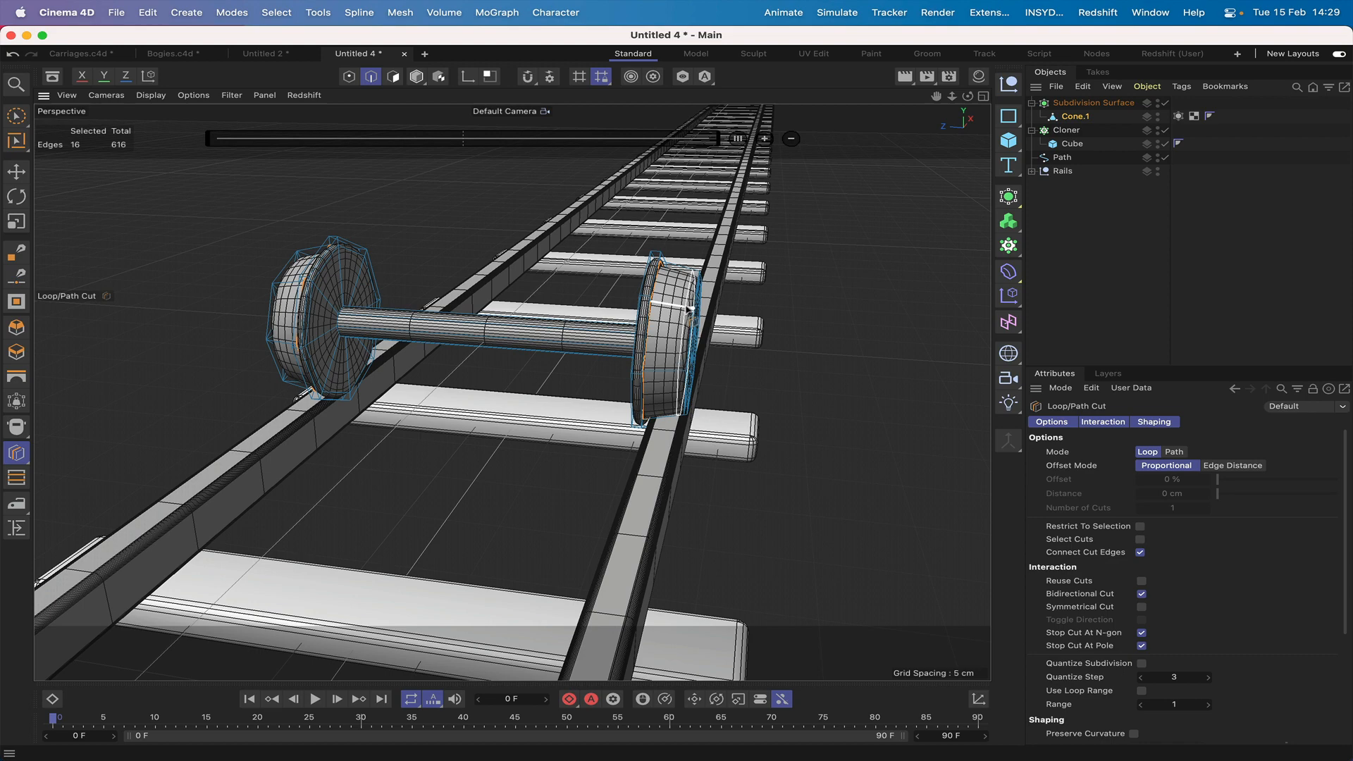
left_click(690, 308)
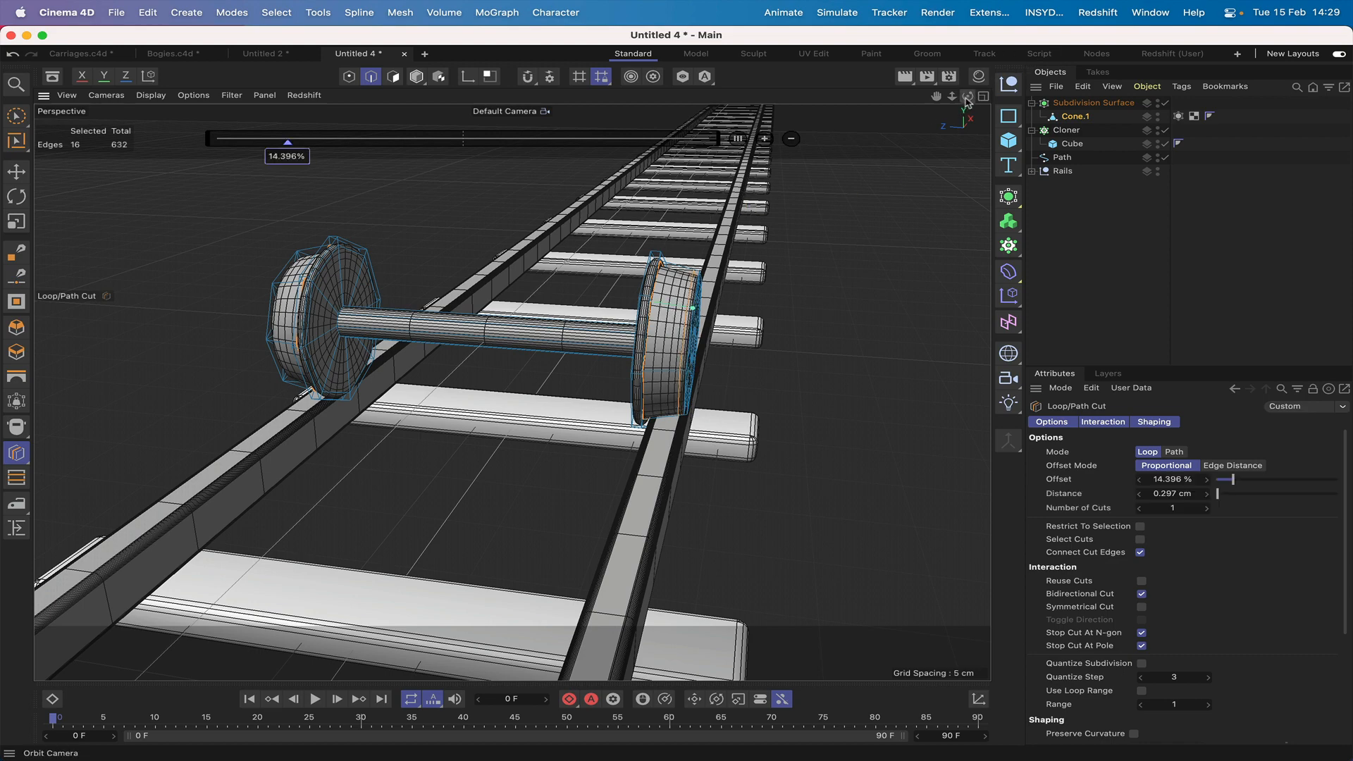
Step: Add a loop cut around the opposite wheel's tread near its outer face, at an offset of about 86.5%
left_click_drag(693, 308, 382, 330, "alt")
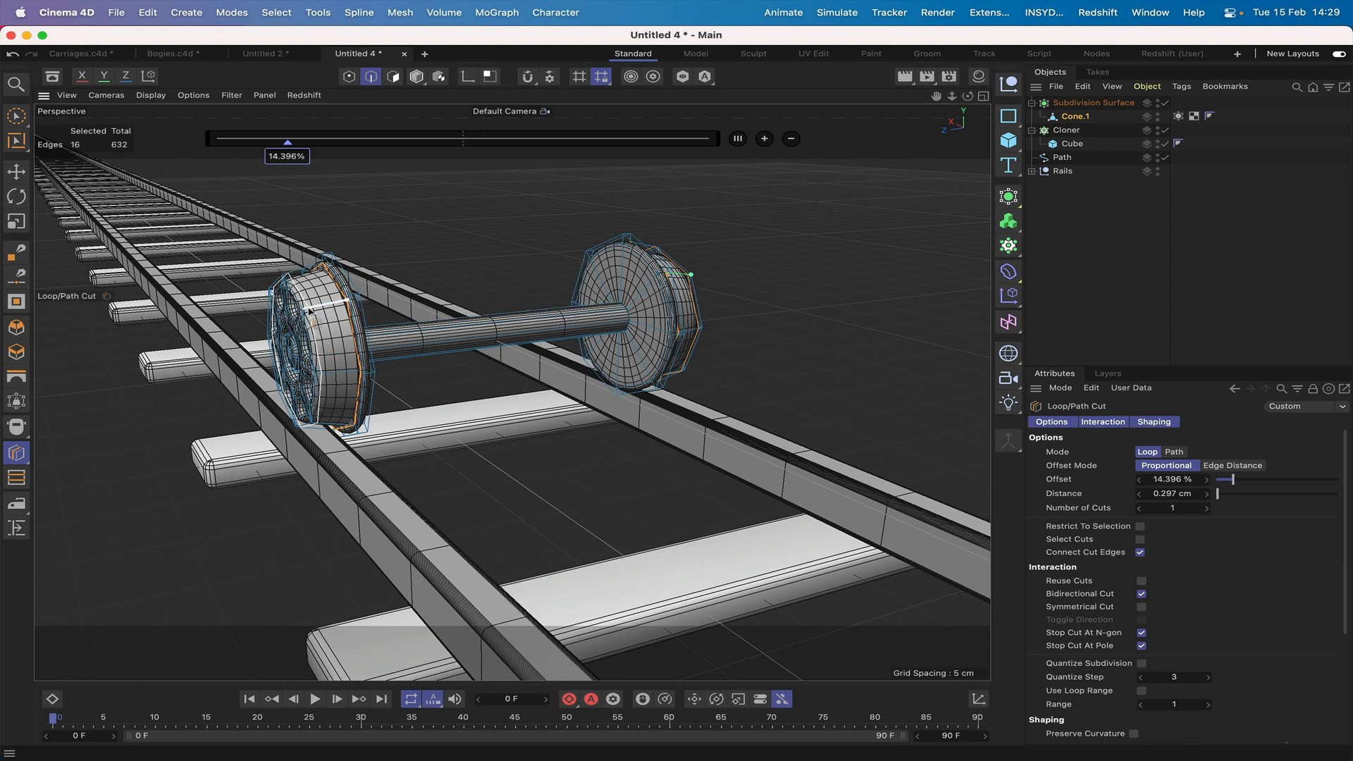
left_click(308, 308)
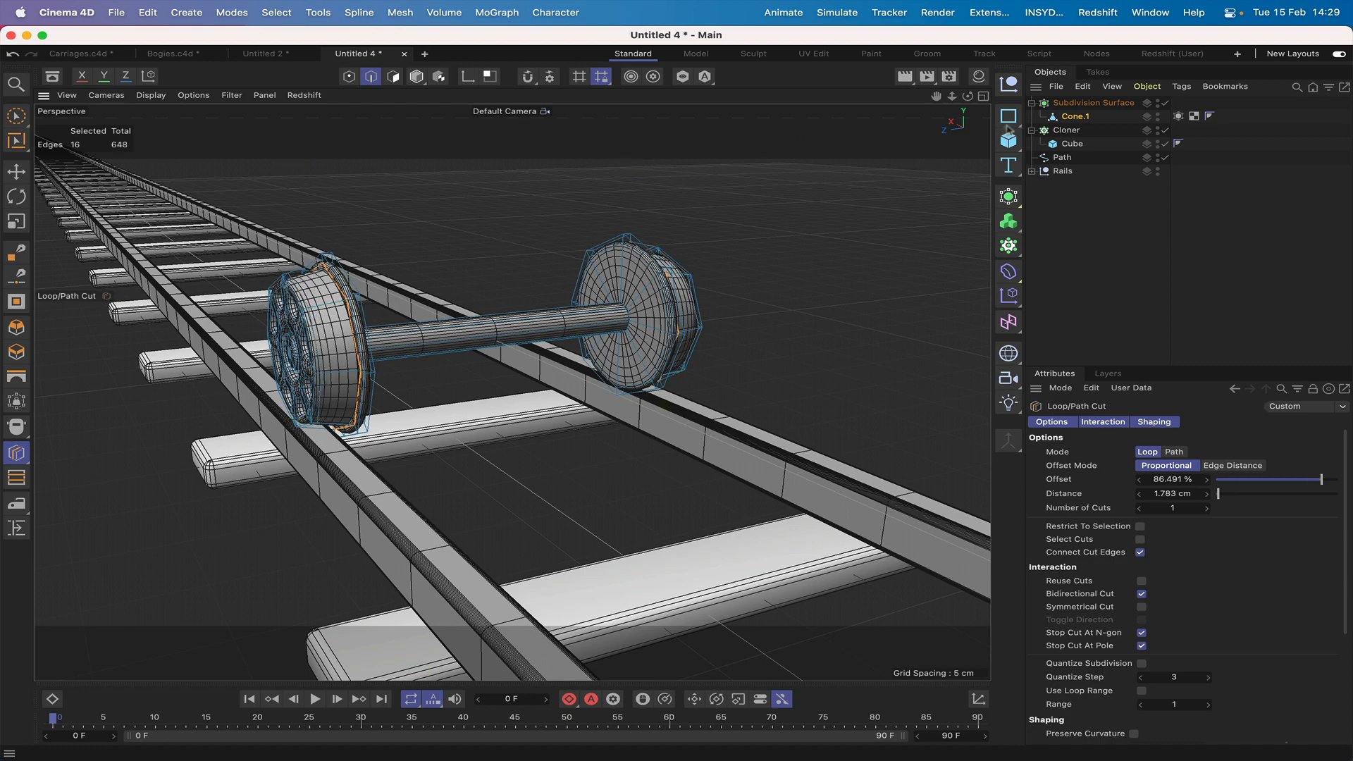
left_click_drag(967, 96, 684, 121)
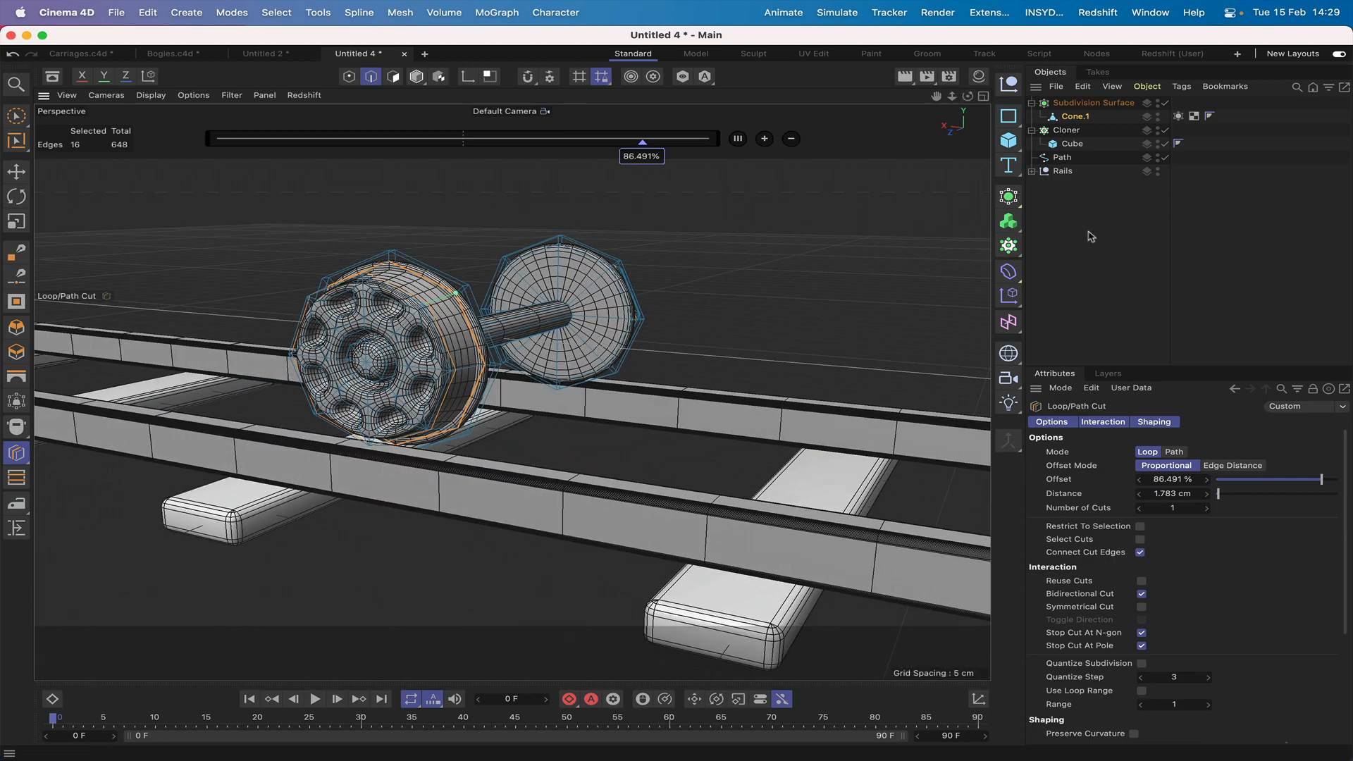
left_click(1076, 104)
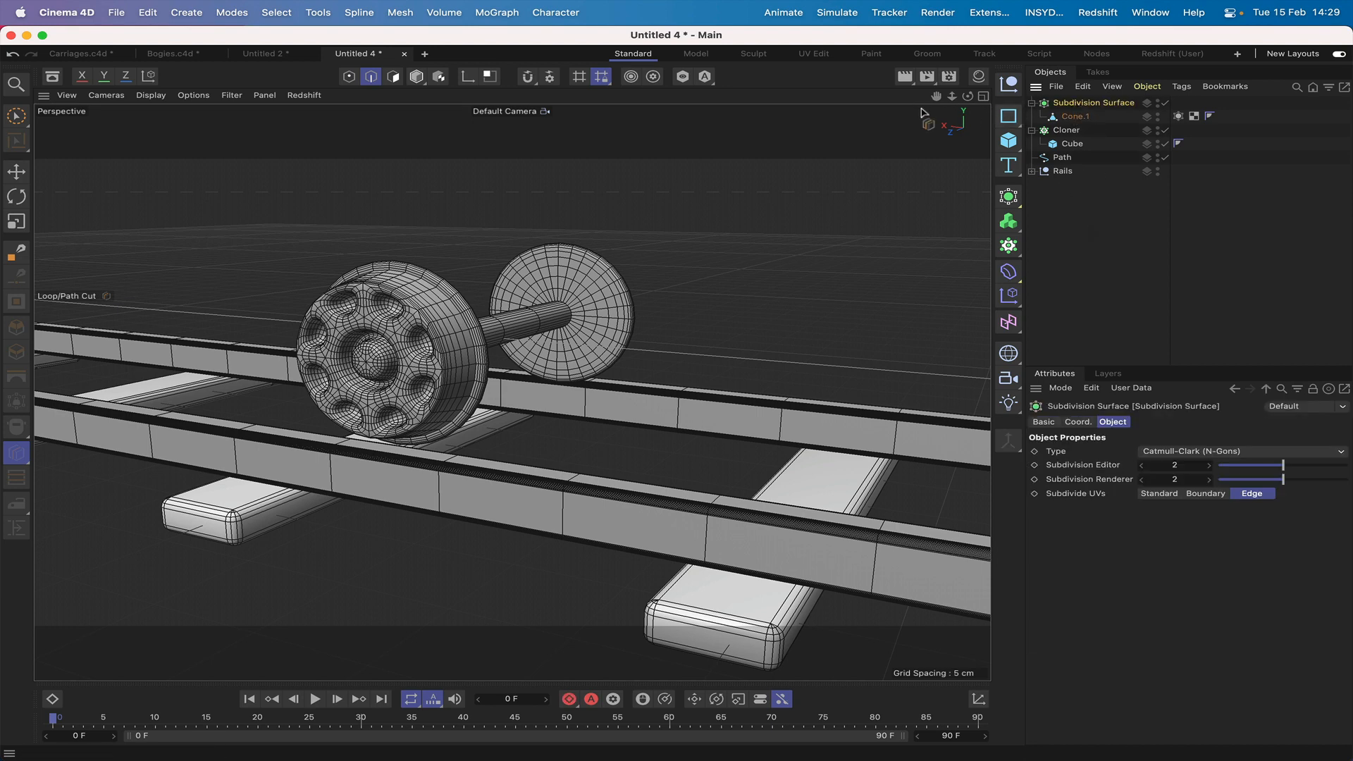
left_click(1069, 117)
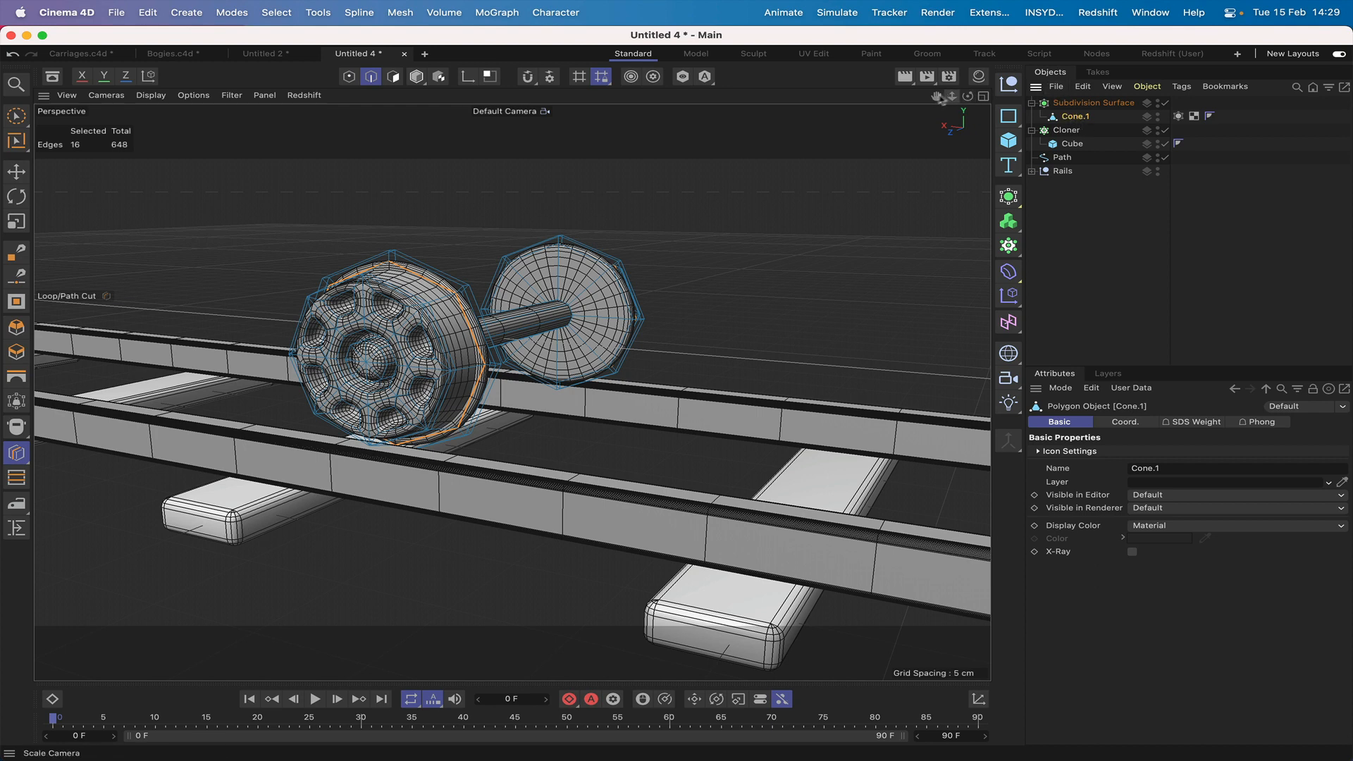
Step: Lower the whole subdivided wheelset slightly along Y so that the wheels sit on the rails
left_click_drag(936, 96, 512, 393)
right_click_drag(936, 96, 909, 96)
left_click_drag(936, 96, 991, 114)
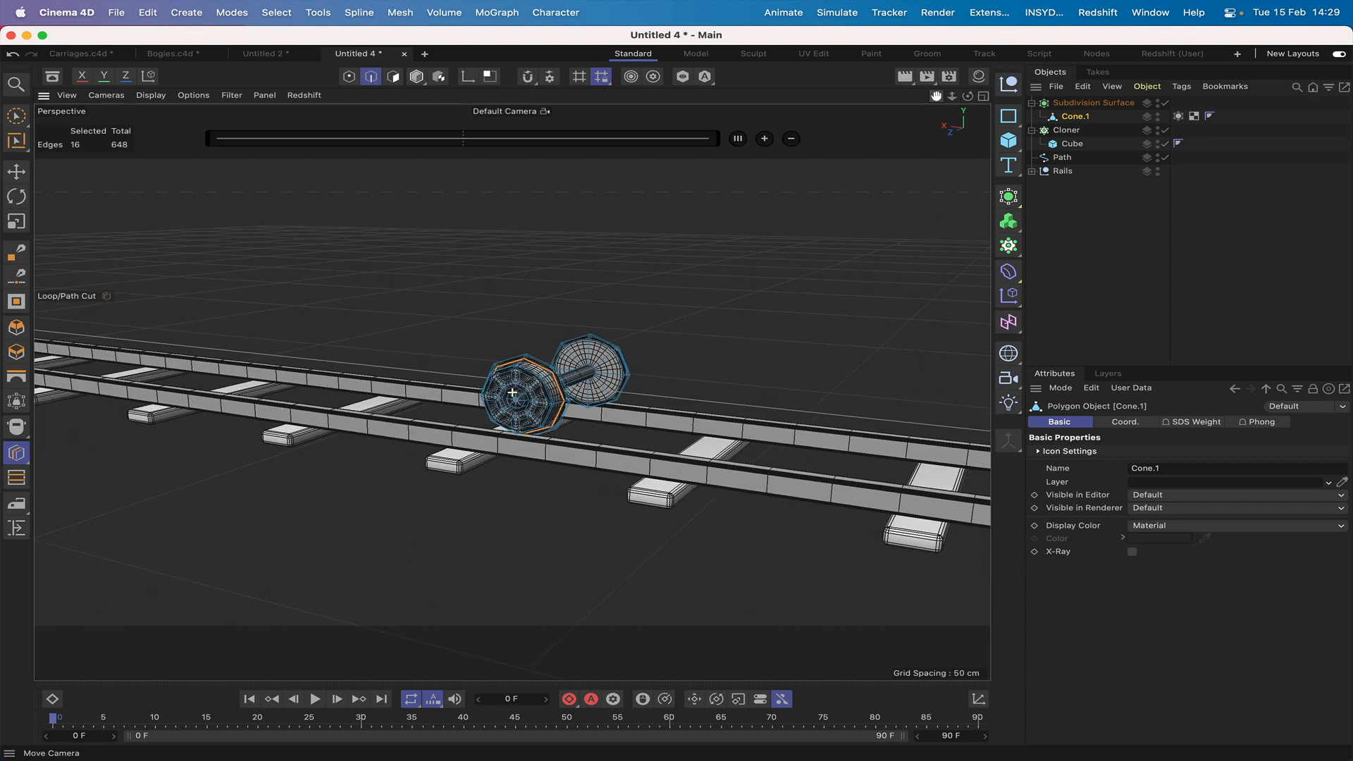
left_click(17, 171)
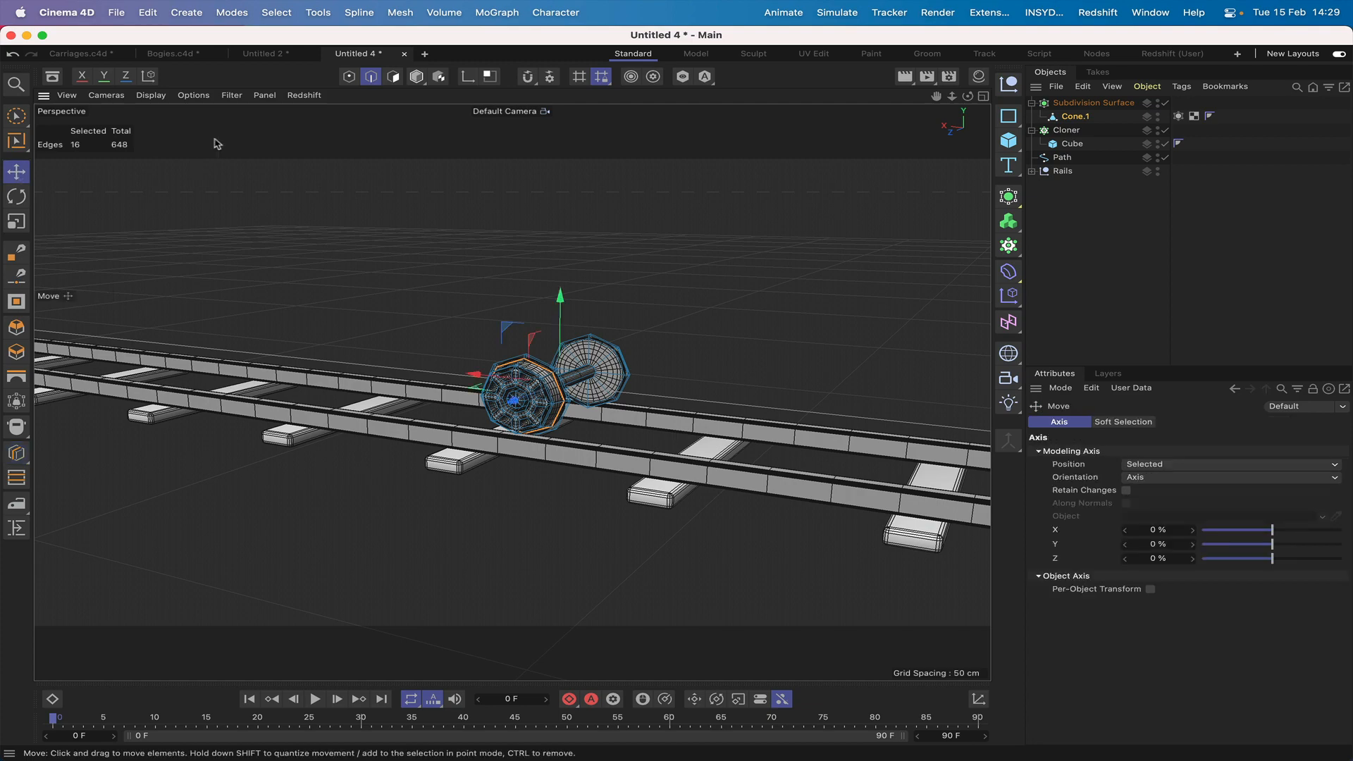
left_click(1115, 103)
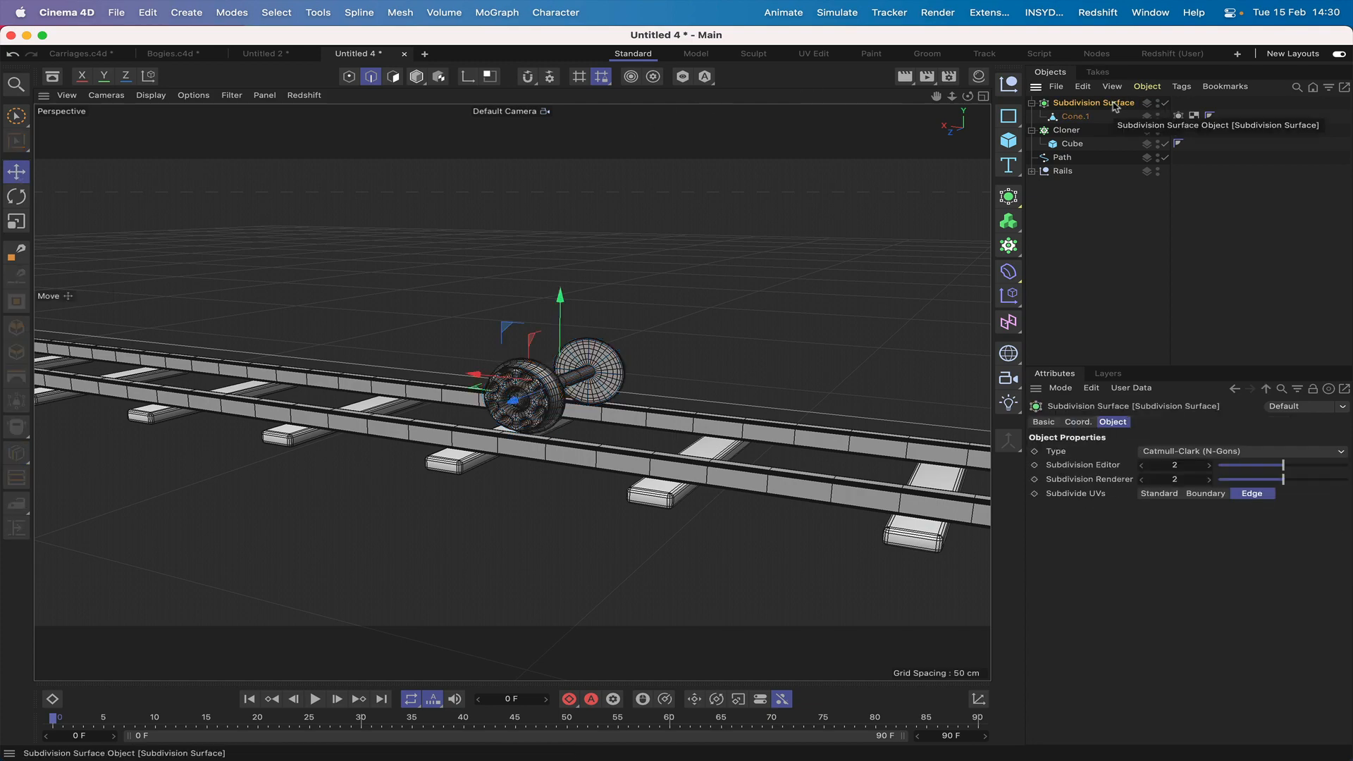
mouse_move(948, 101)
left_mouse_down()
mouse_move(930, 101)
mouse_move(949, 92)
left_mouse_up()
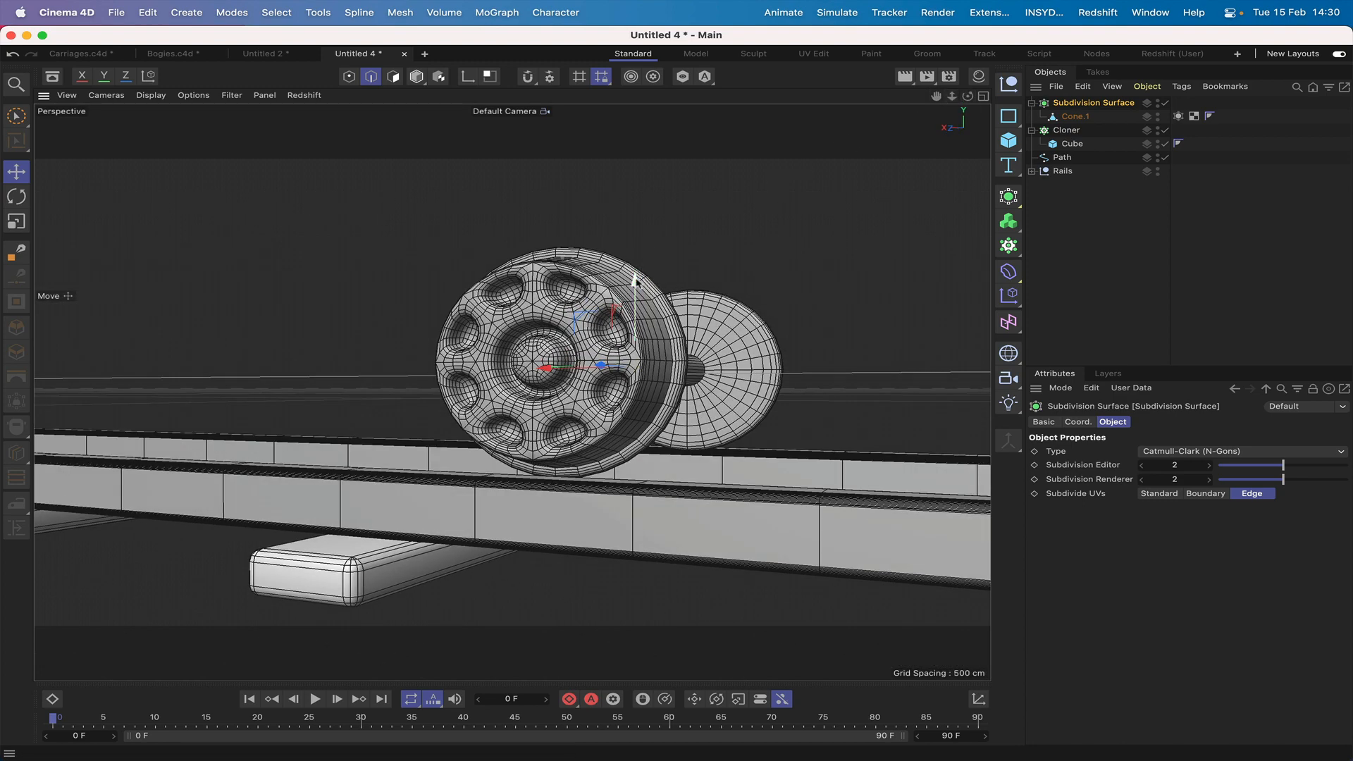
left_click_drag(635, 281, 638, 292)
left_click_drag(968, 96, 860, 120)
mouse_move(936, 96)
left_mouse_down()
mouse_move(940, 120)
mouse_move(923, 112)
mouse_move(958, 105)
mouse_move(915, 111)
left_mouse_up()
scroll(512, 393, "down", 3)
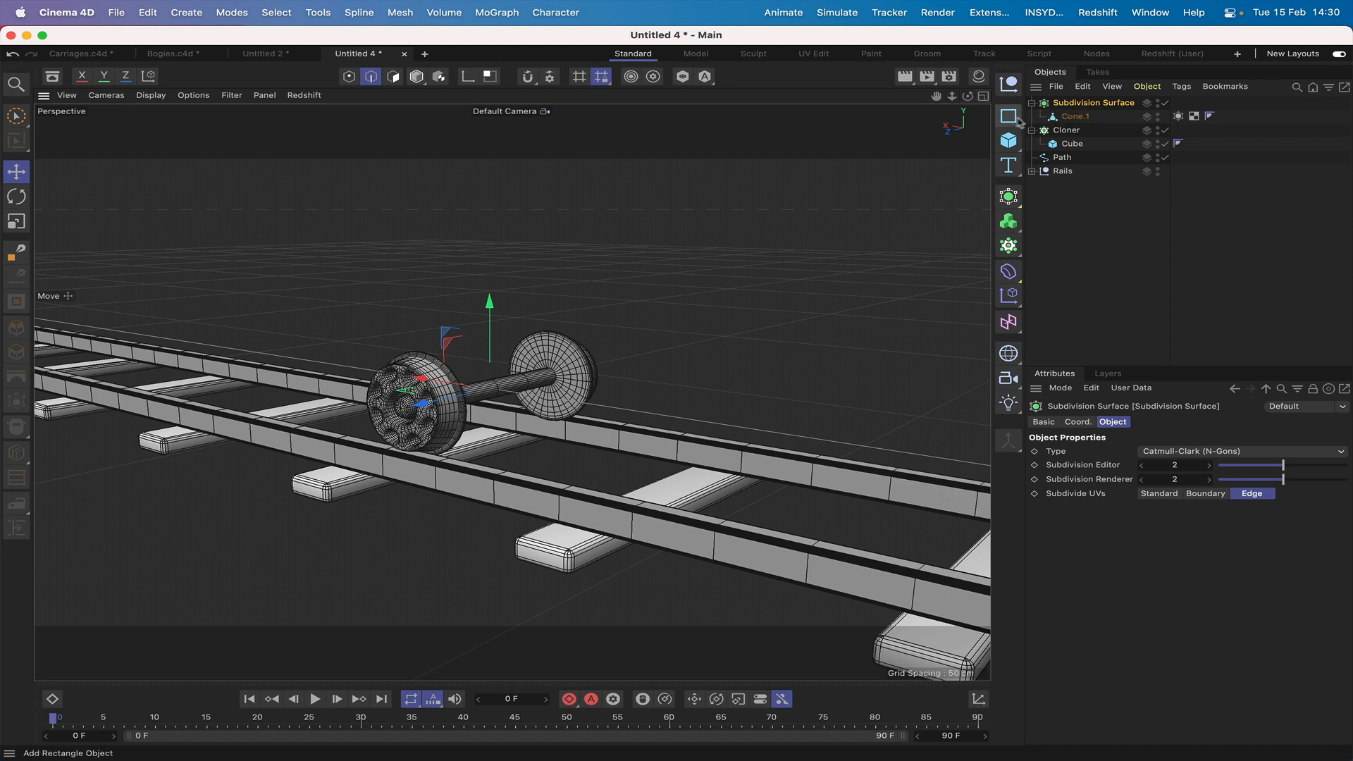
Step: Rename the wheelset's Subdivision Surface as Wheels1
double_click(1083, 104)
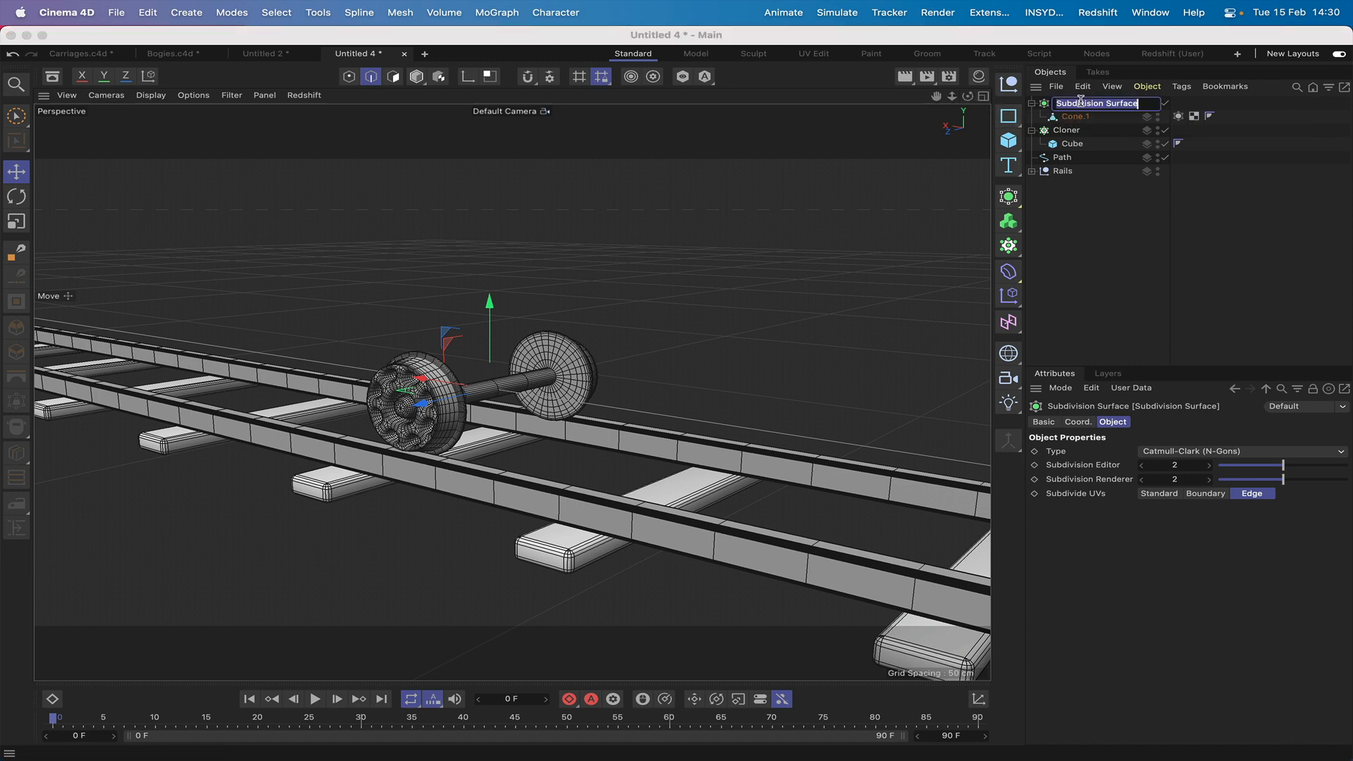
type("Wheels1")
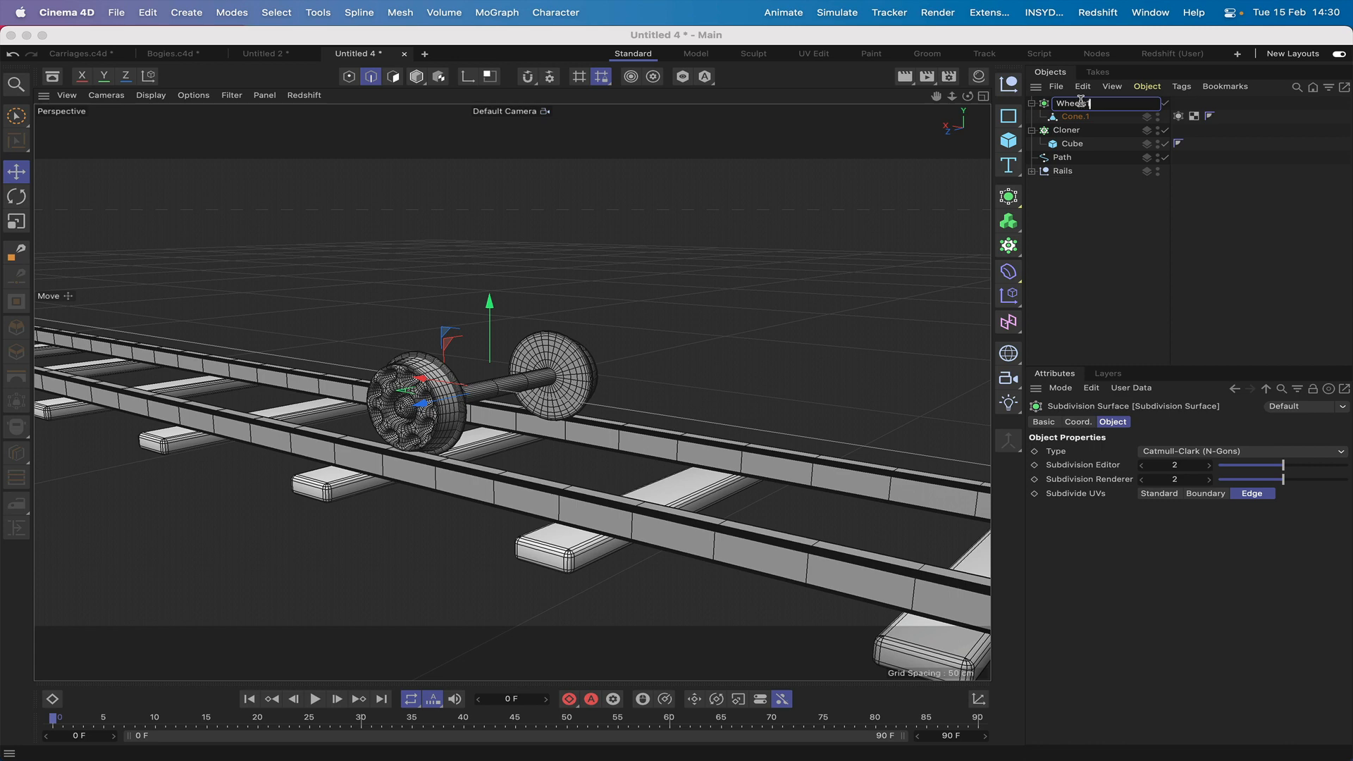
key("Return")
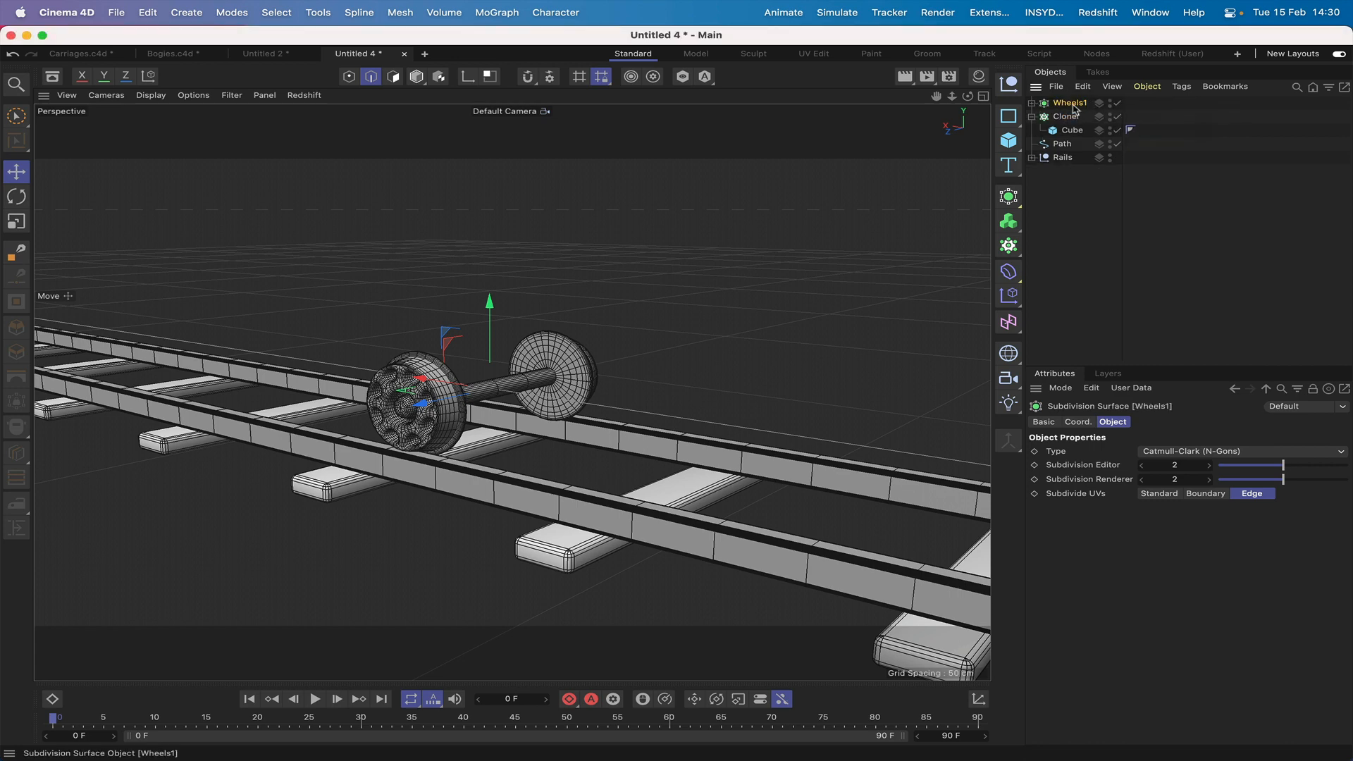
Step: Duplicate the Wheels1 object and rename the copy Wheels2
left_click_drag(1073, 109, 1078, 118, "ctrl")
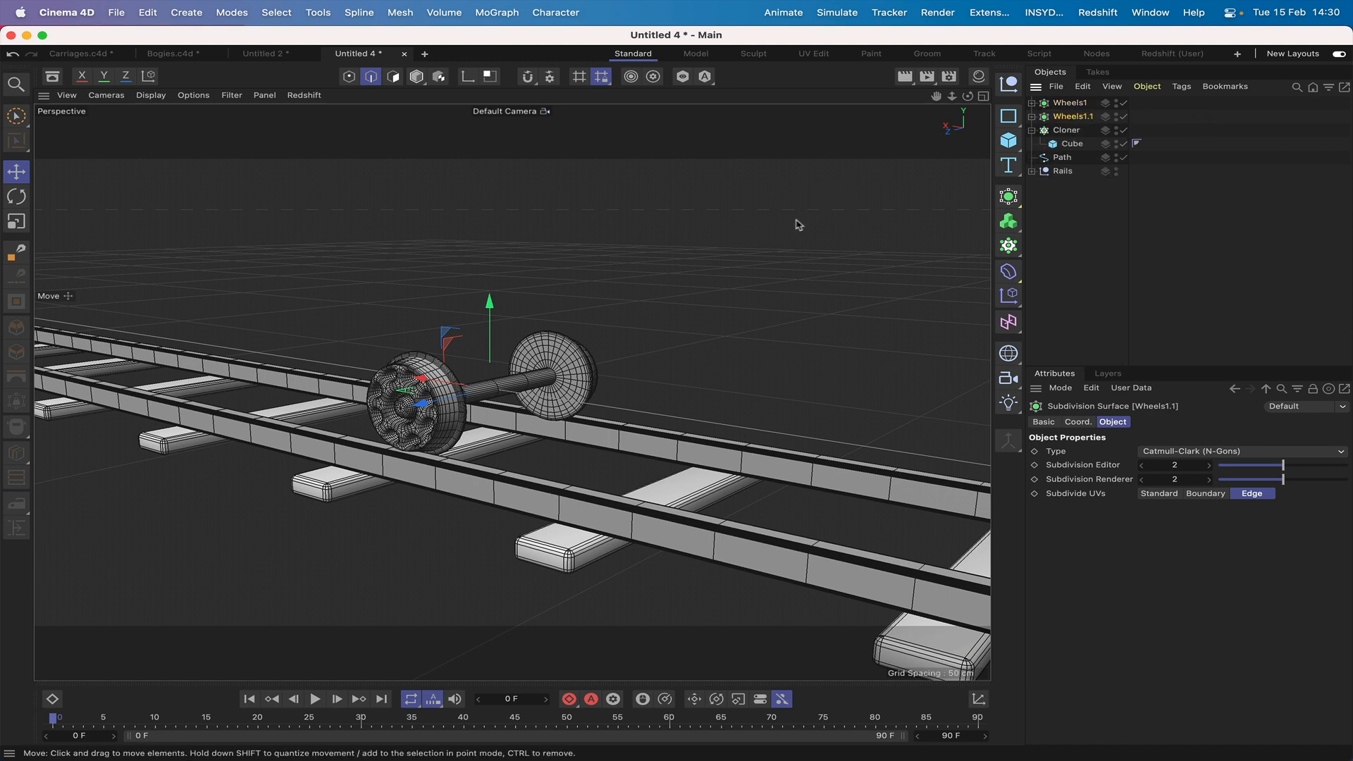
double_click(1072, 117)
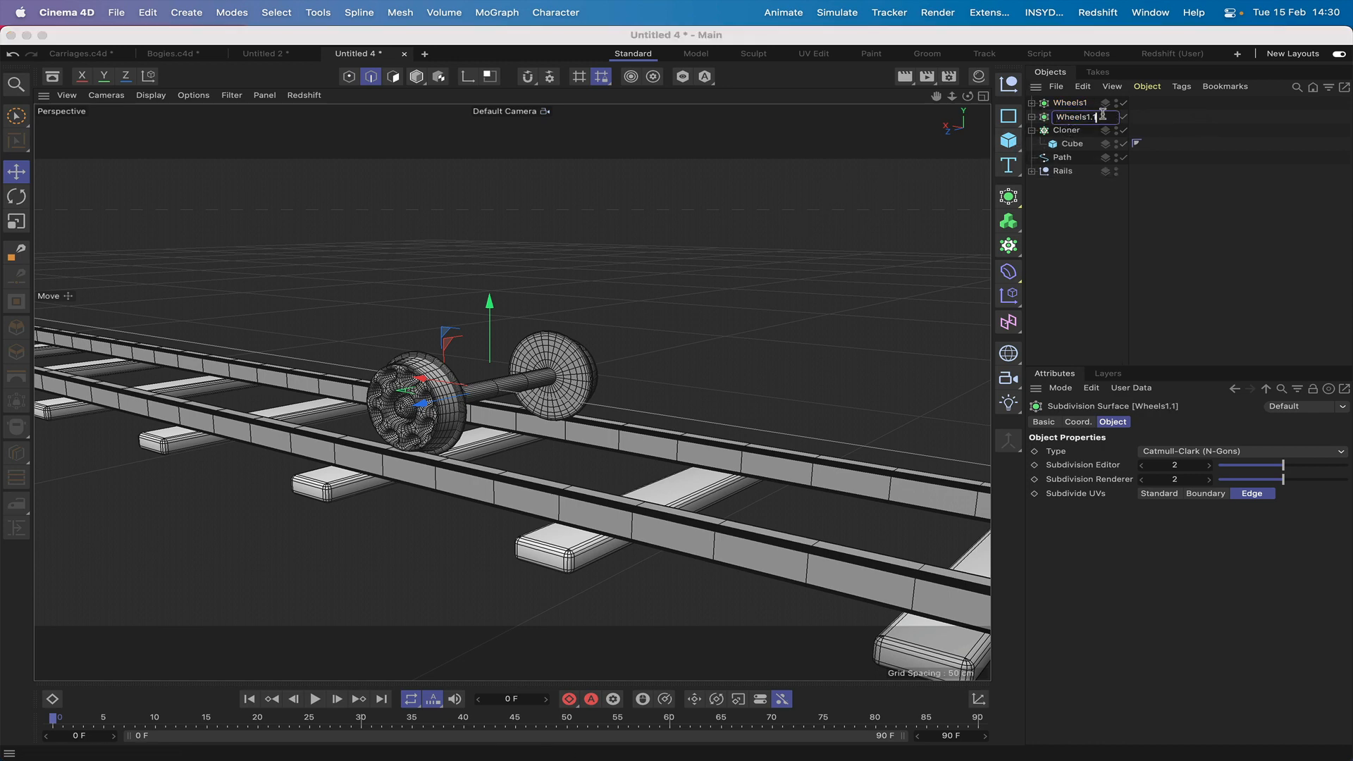
type("2")
key("Return")
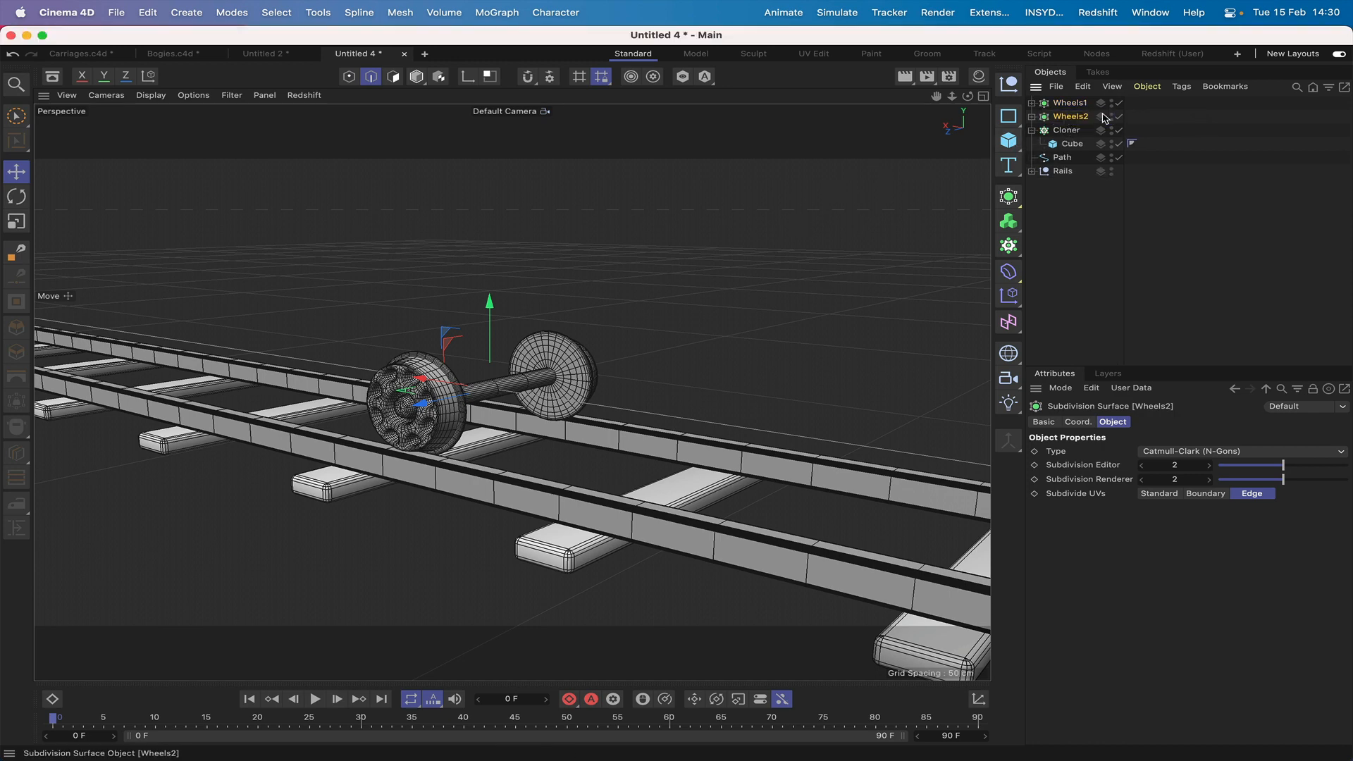
Step: Try offsetting Wheels2 by +20 cm along X, inspect its position on the track, and undo the move
left_click(1076, 421)
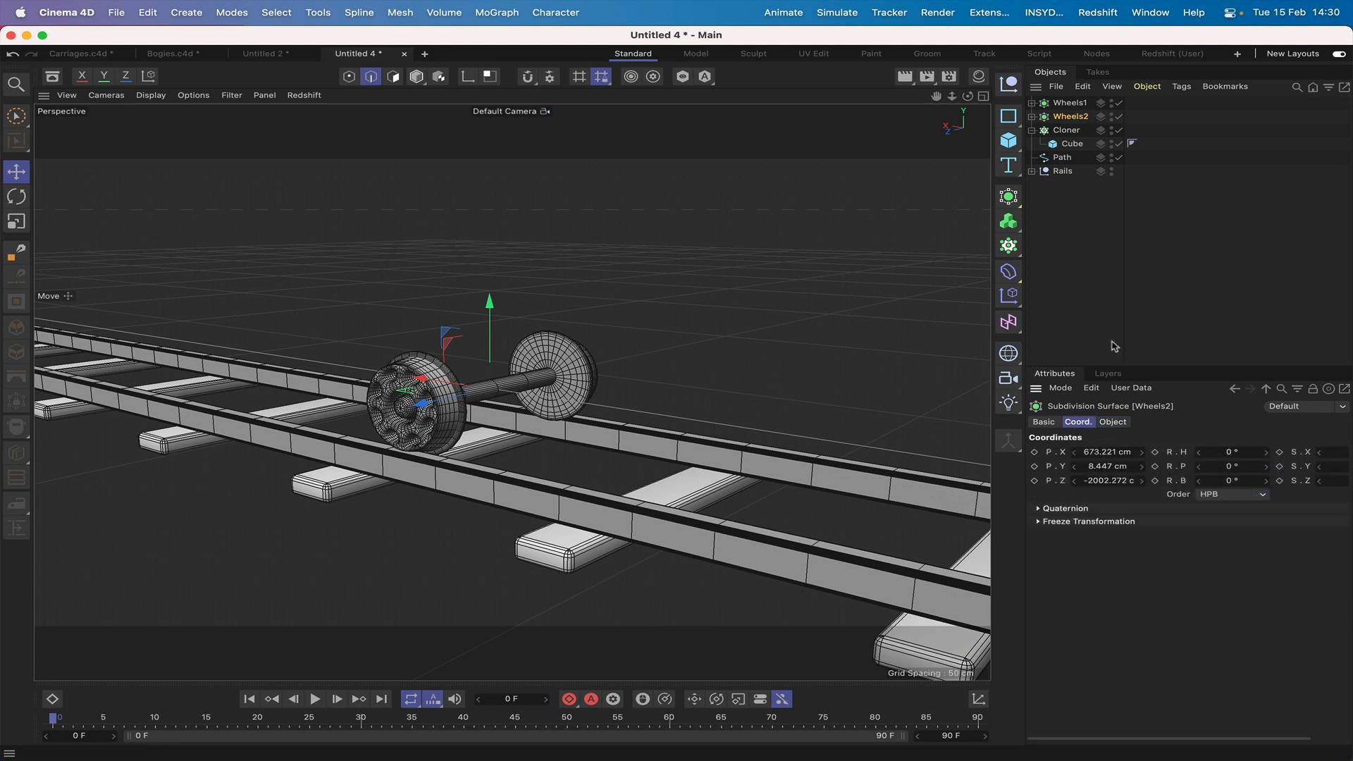
left_click(1119, 451)
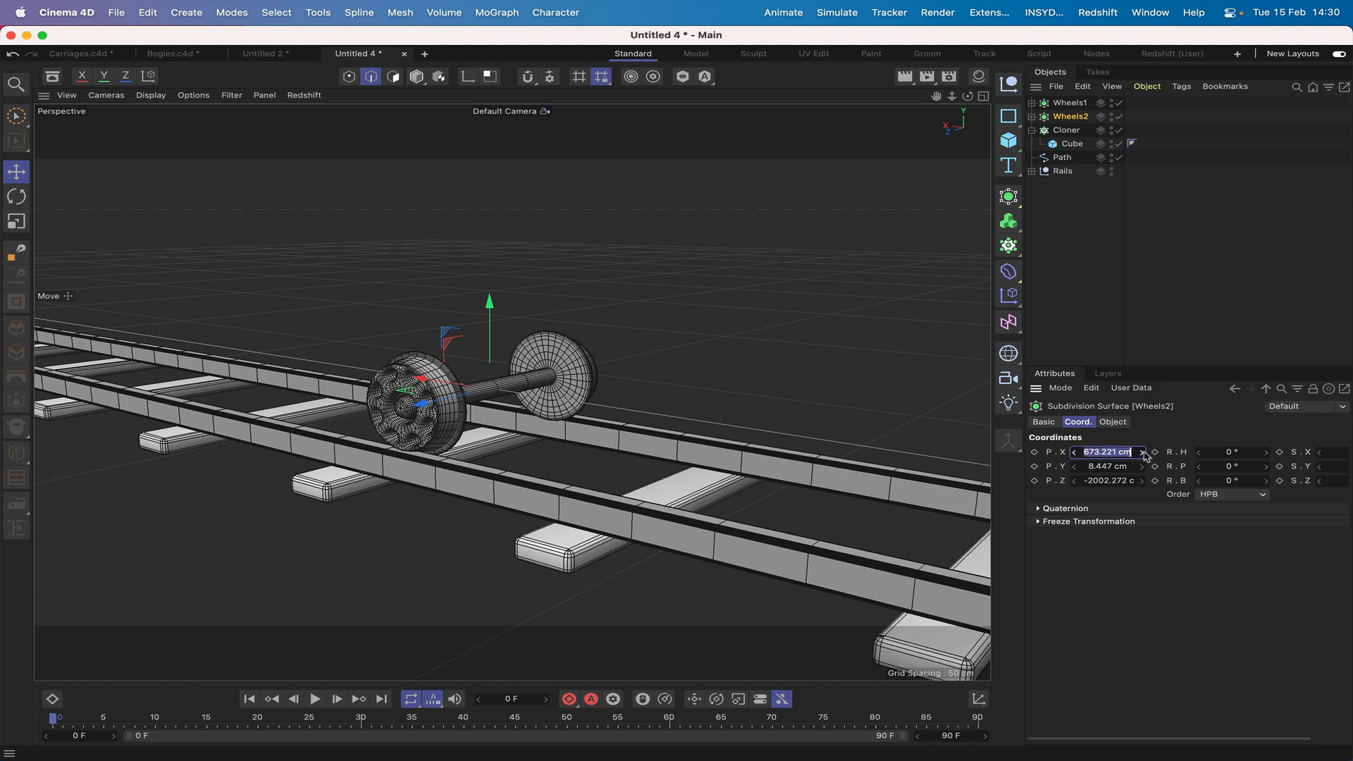
key("Right")
key("BackSpace")
type("+20")
key("Return")
key("Tab")
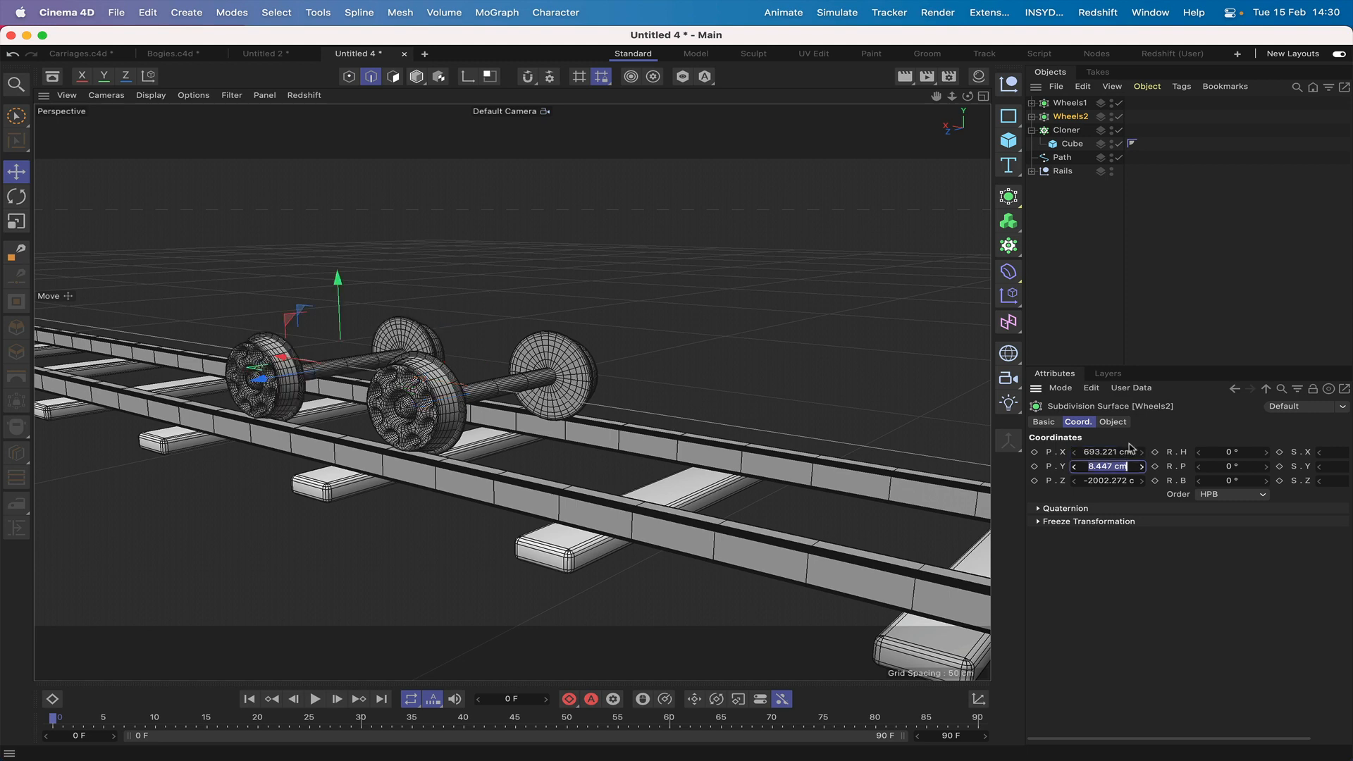
left_click_drag(968, 95, 341, 366)
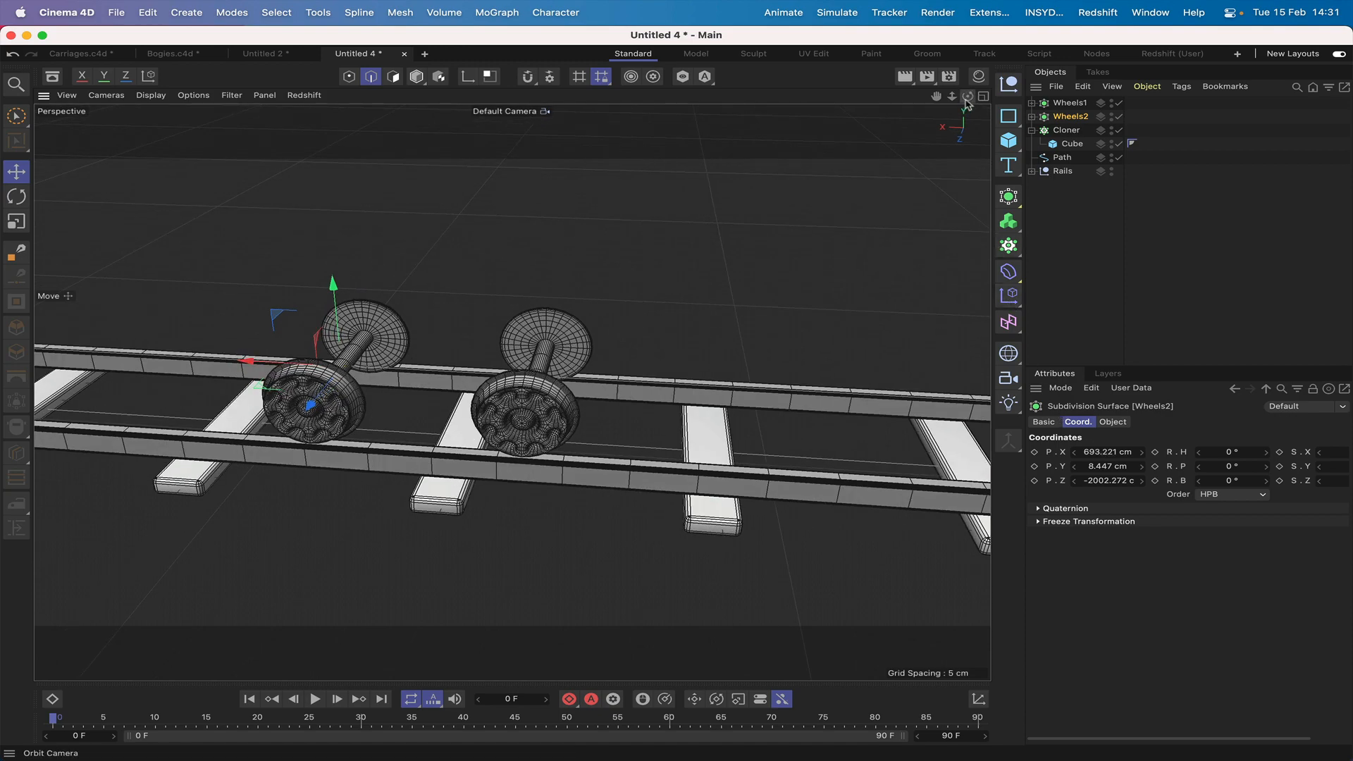
left_click_drag(968, 96, 341, 365)
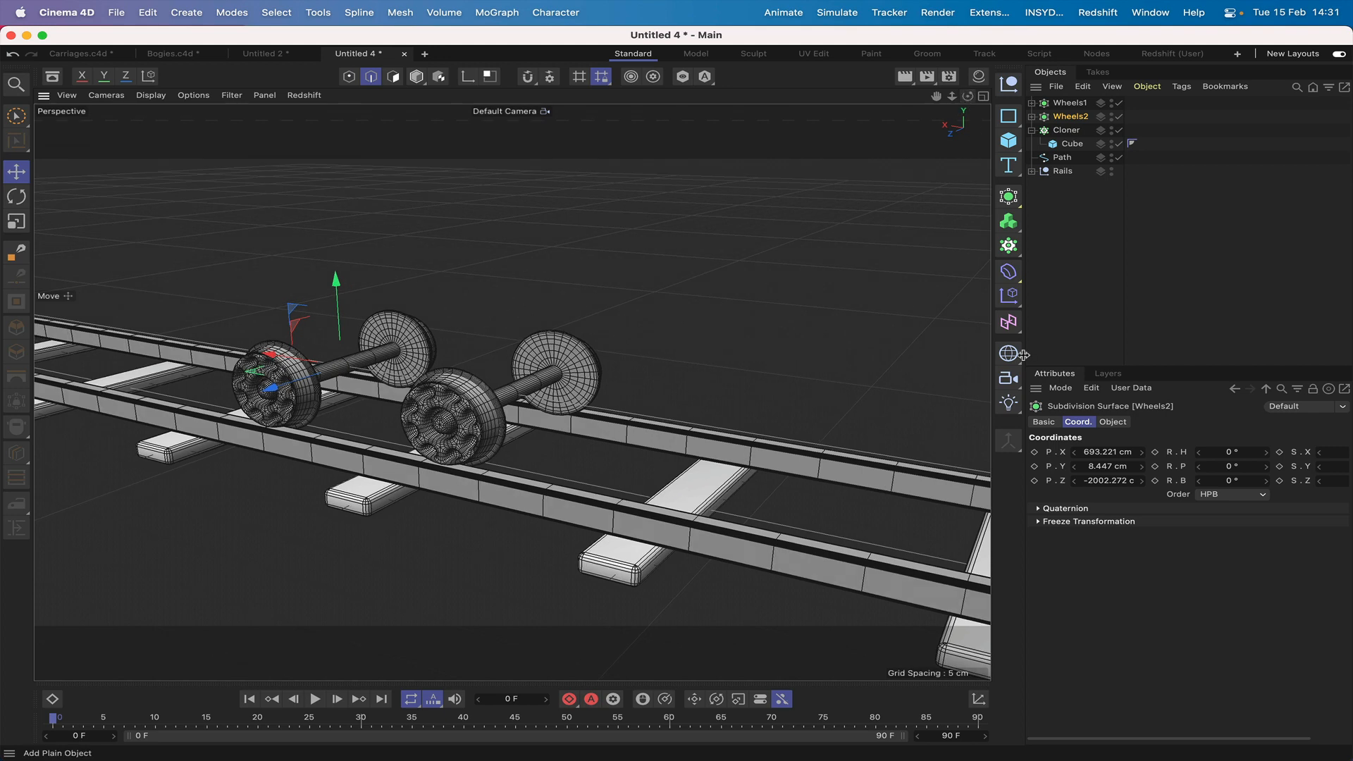
left_click(1093, 465)
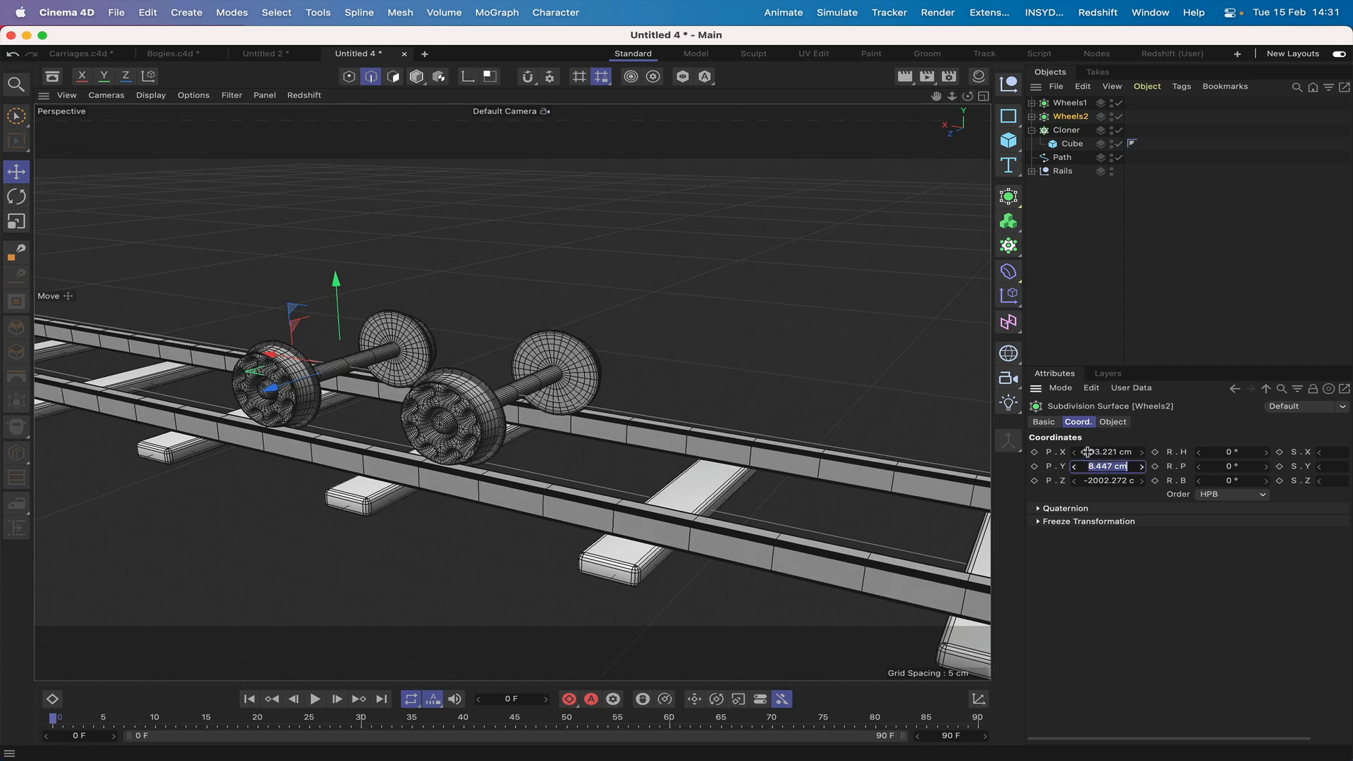
key("super+z")
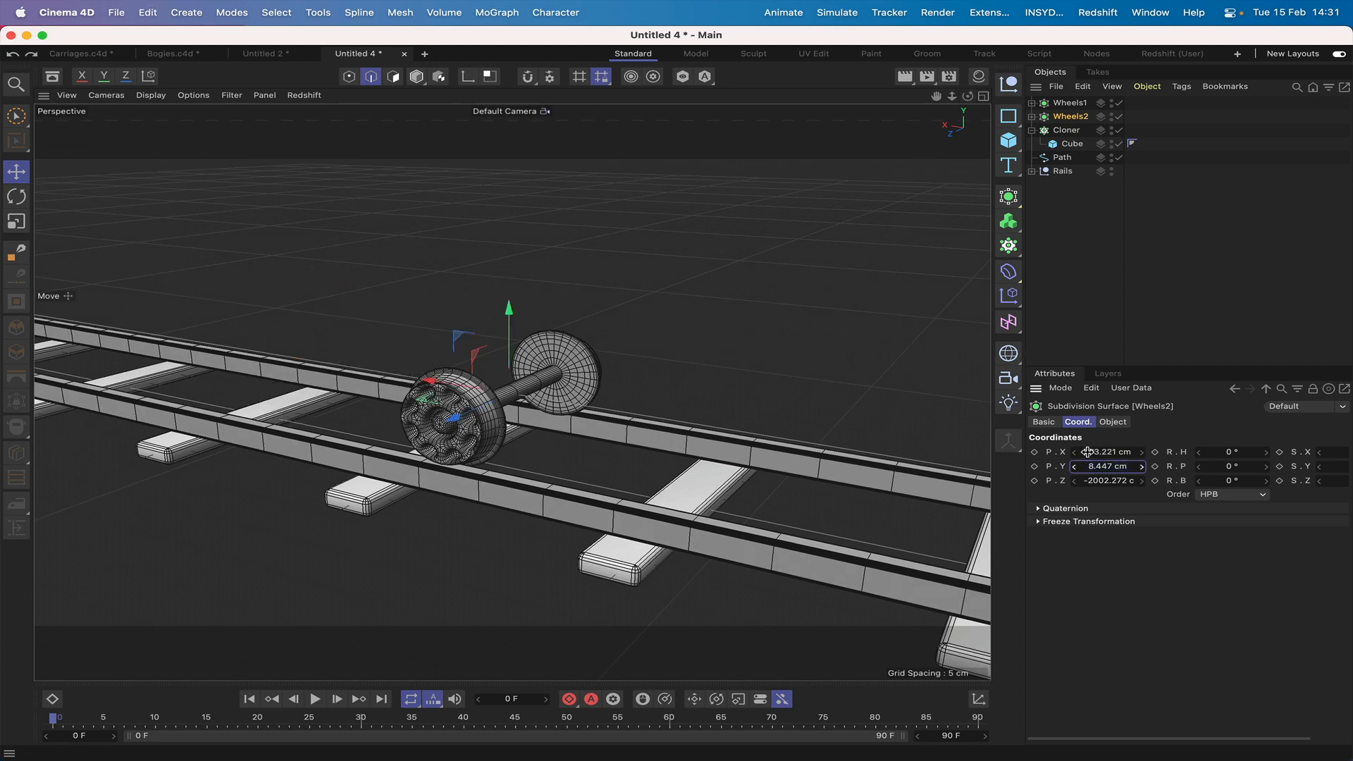
Step: Offset Wheels2 by -20 cm along X, to a P.X of 653.221 cm
left_click(1119, 453)
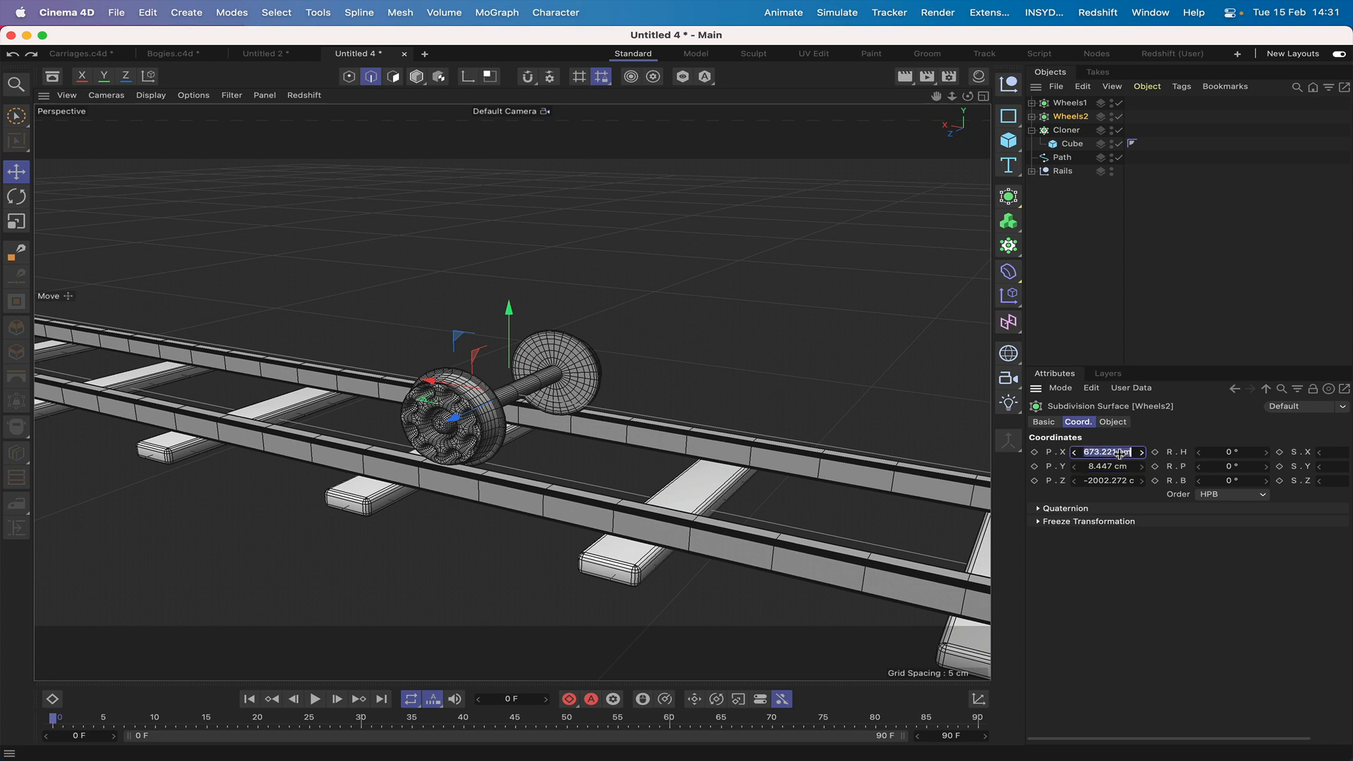
left_click(1119, 453)
type("-20")
key("Return")
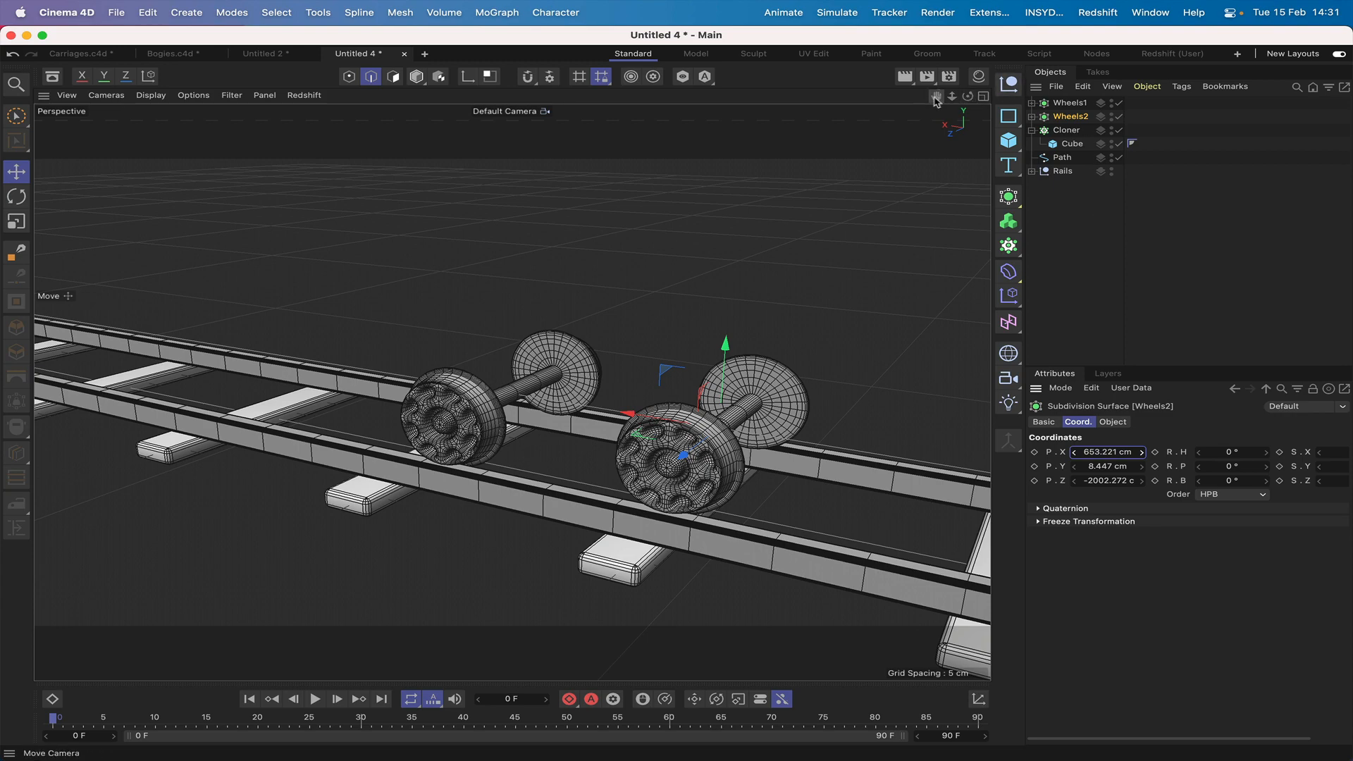
Step: Add a cube primitive and nest it under Wheels1
mouse_move(936, 97)
left_mouse_down()
mouse_move(881, 113)
mouse_move(937, 102)
left_mouse_up()
scroll(512, 392, "down", 10)
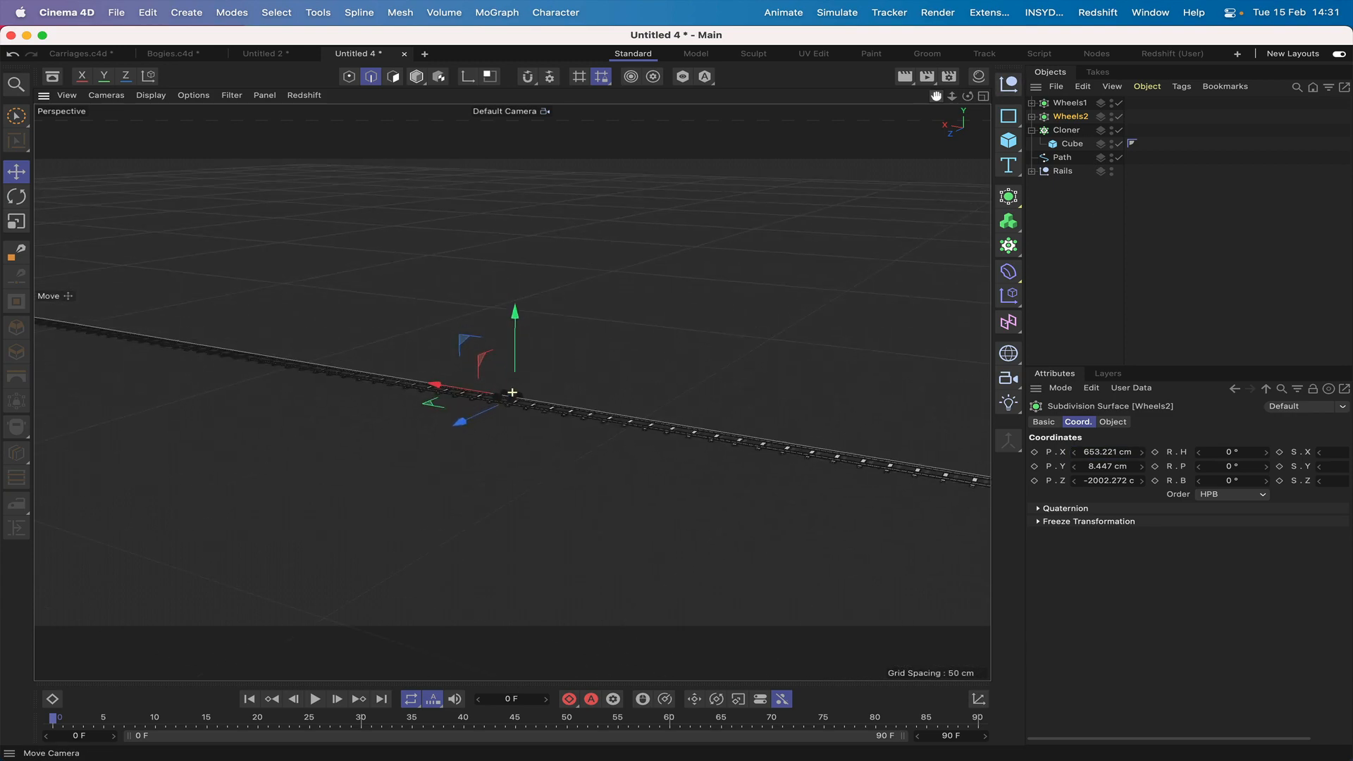
scroll(512, 393, "up", 10)
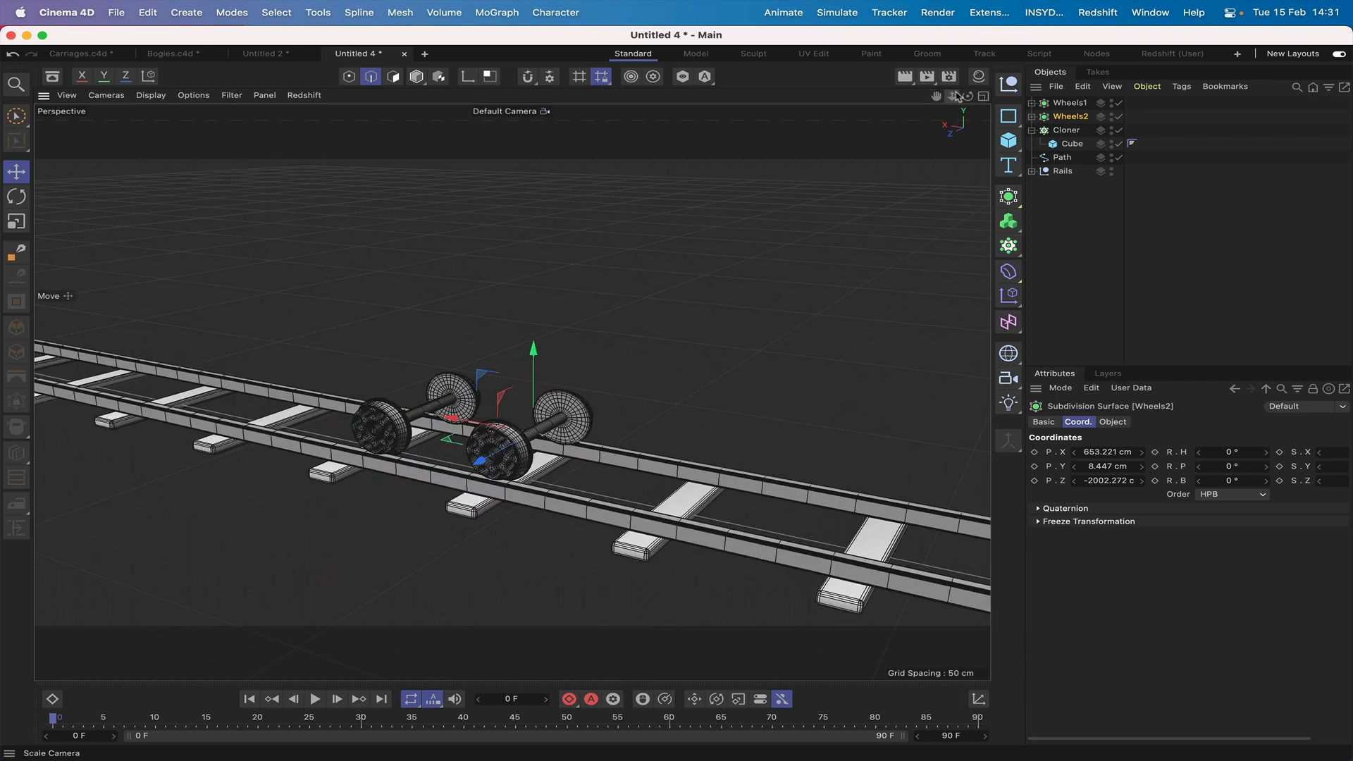
left_click_drag(967, 96, 1001, 59)
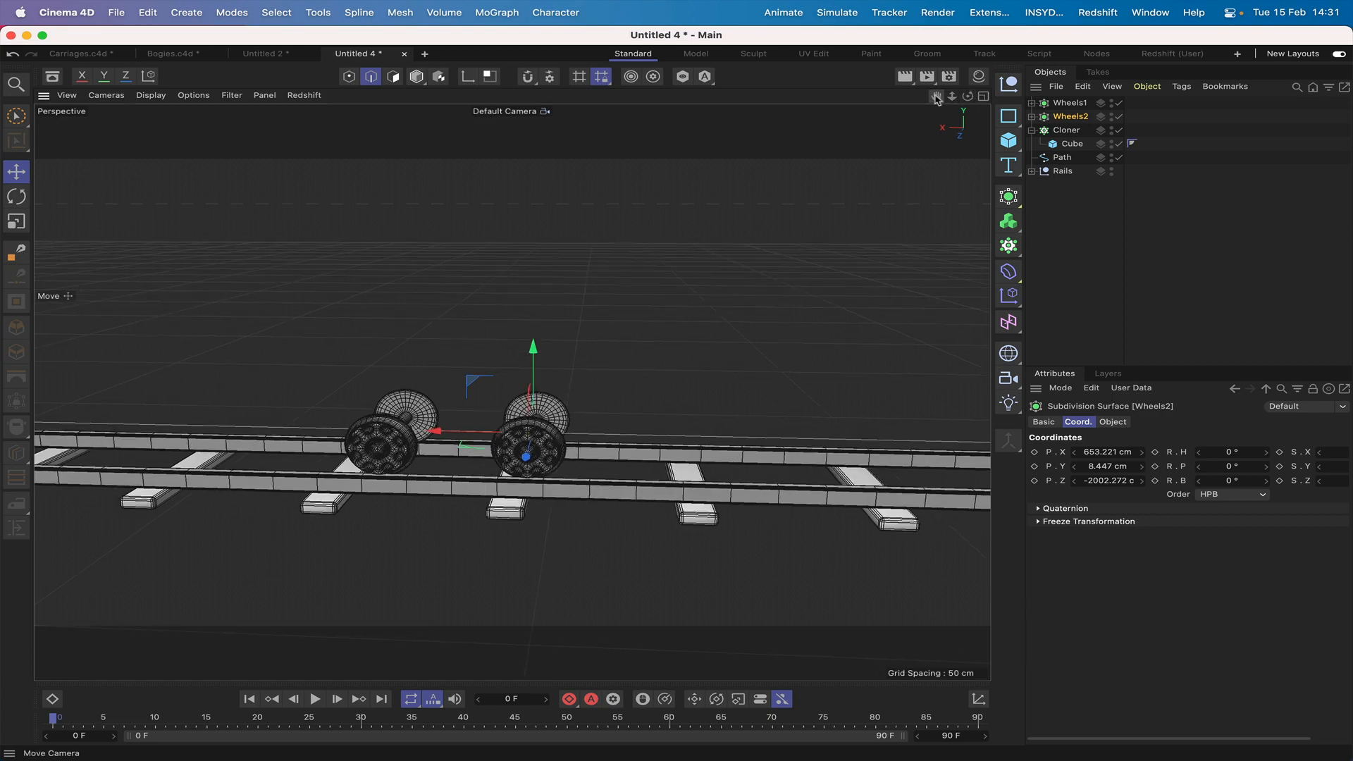
left_click_drag(936, 100, 936, 99)
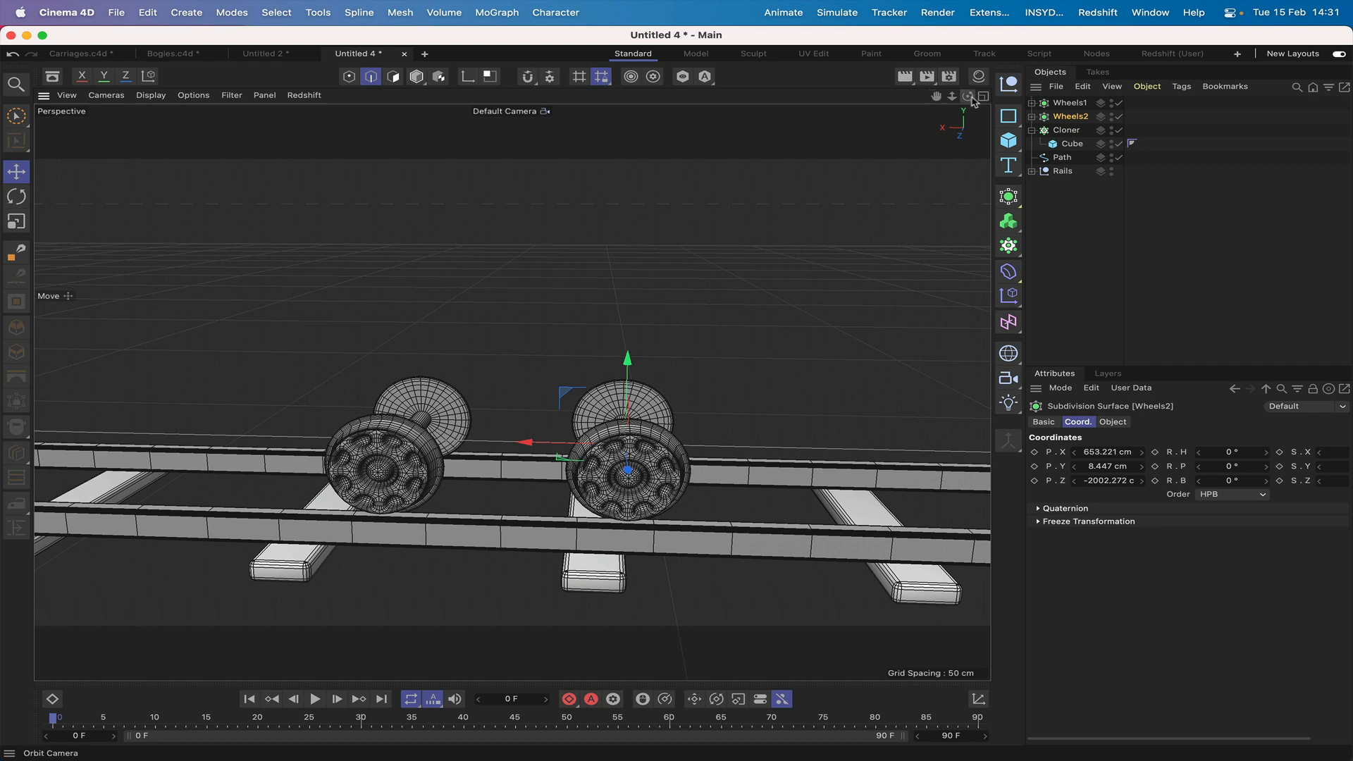
left_click(1009, 140)
left_click_drag(1064, 104, 1079, 133)
Step: Reset the nested cube's X, Y and Z position to 0 cm to align it with Wheels1
left_click(1103, 451)
key("BackSpace")
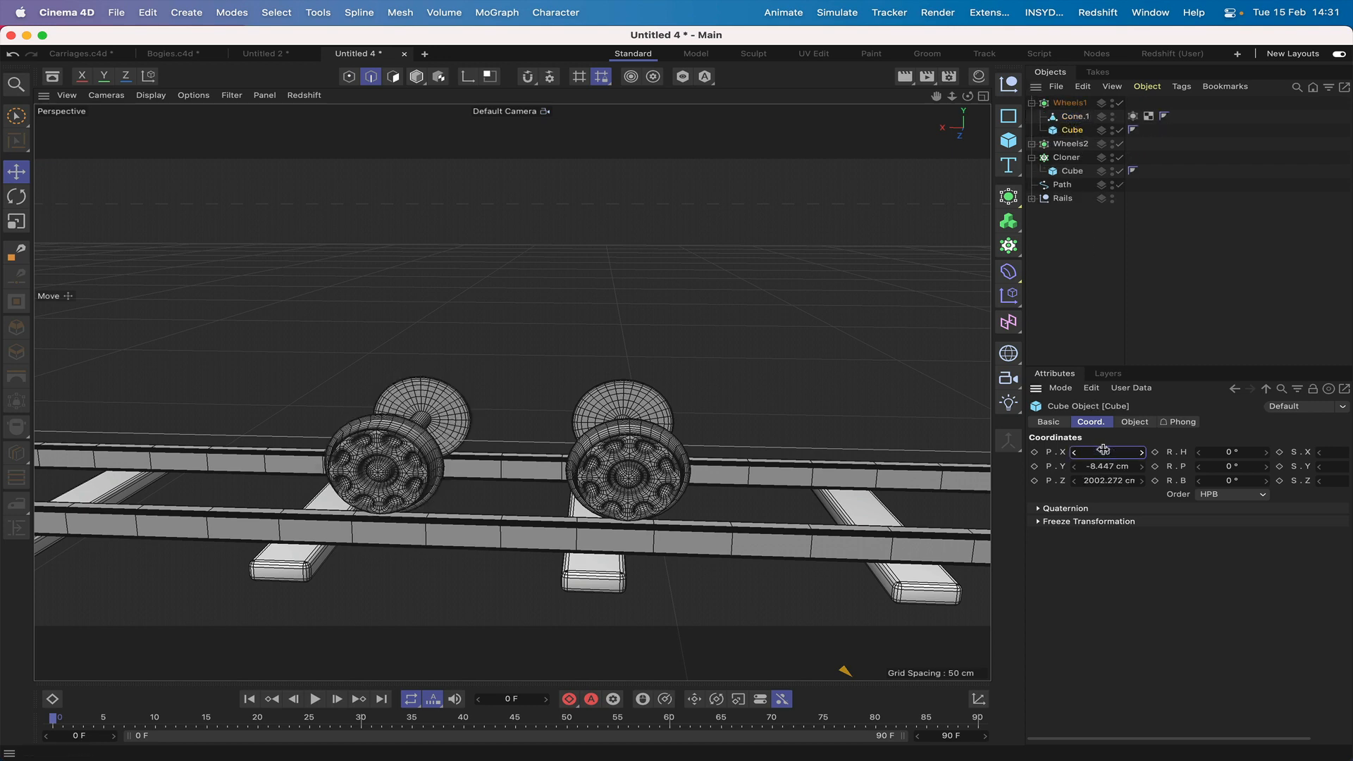
left_click(1099, 466)
key("BackSpace")
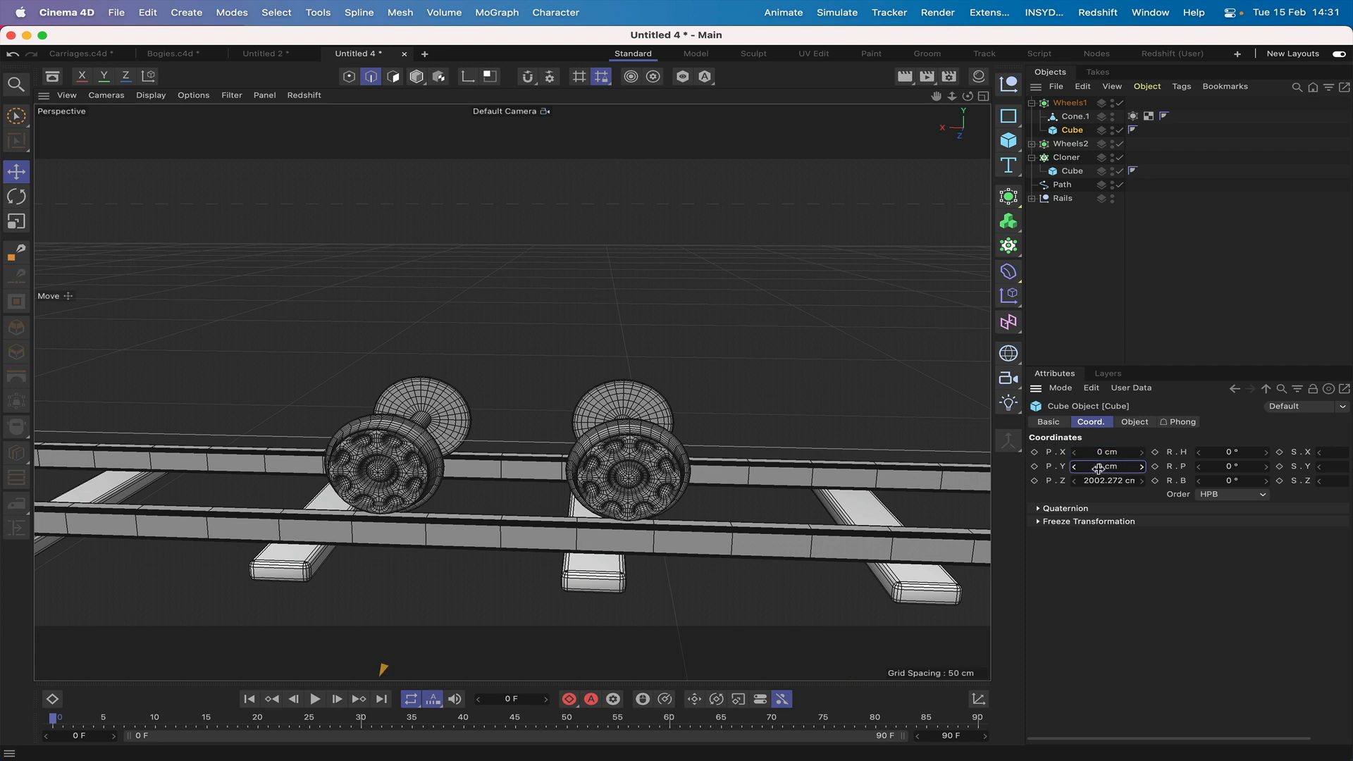
left_click(1109, 481)
key("BackSpace")
key("Return")
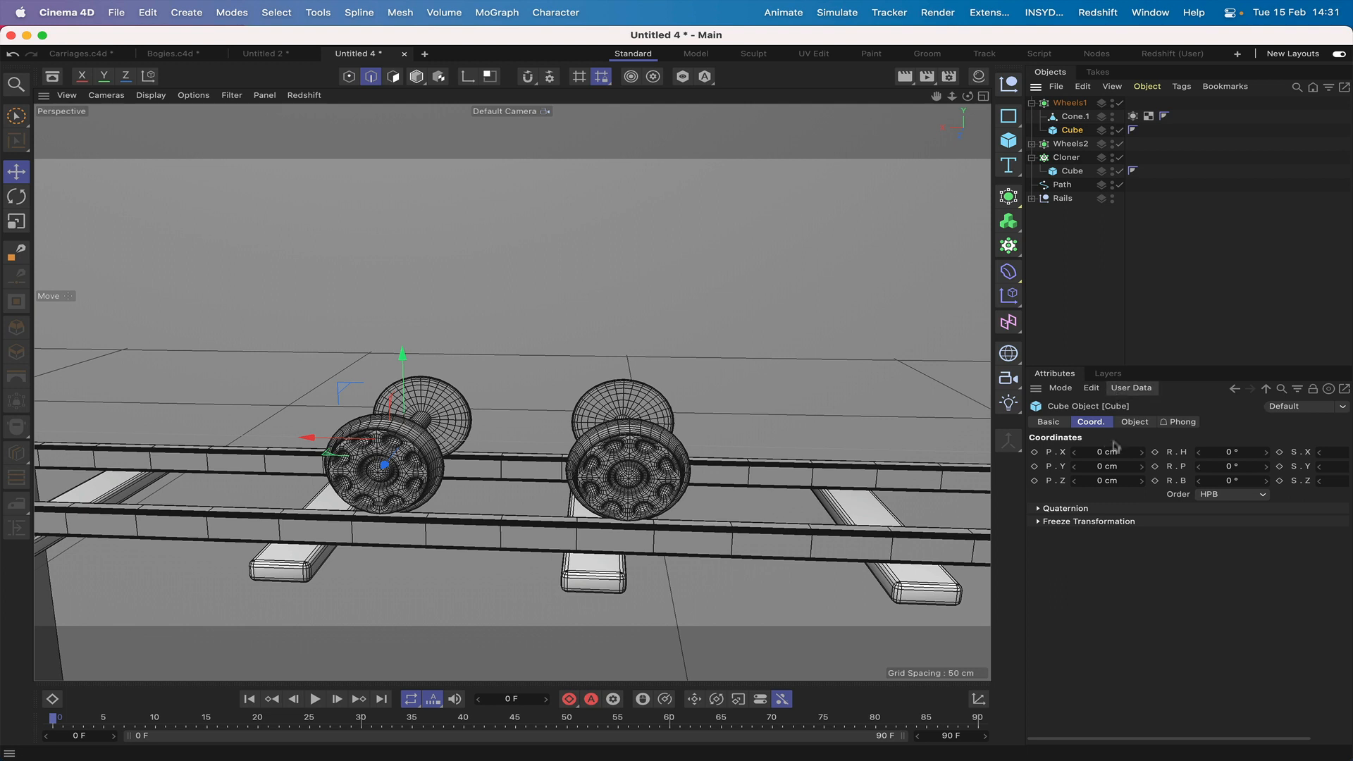
Step: Resize the cube nested under Wheels1 to 25 cm in X, 2 cm in Y and 16 cm in Z
left_click(1130, 422)
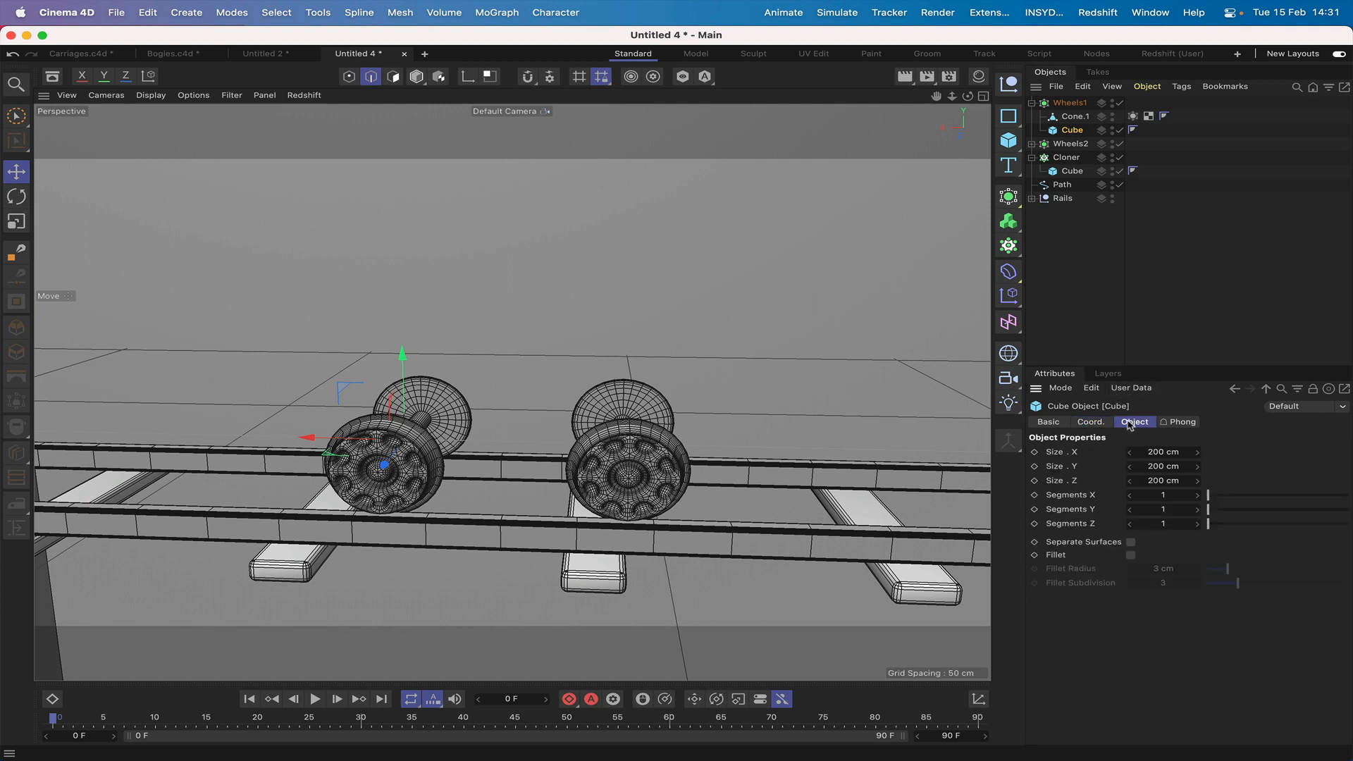
left_click(1157, 467)
type("2")
key("Return")
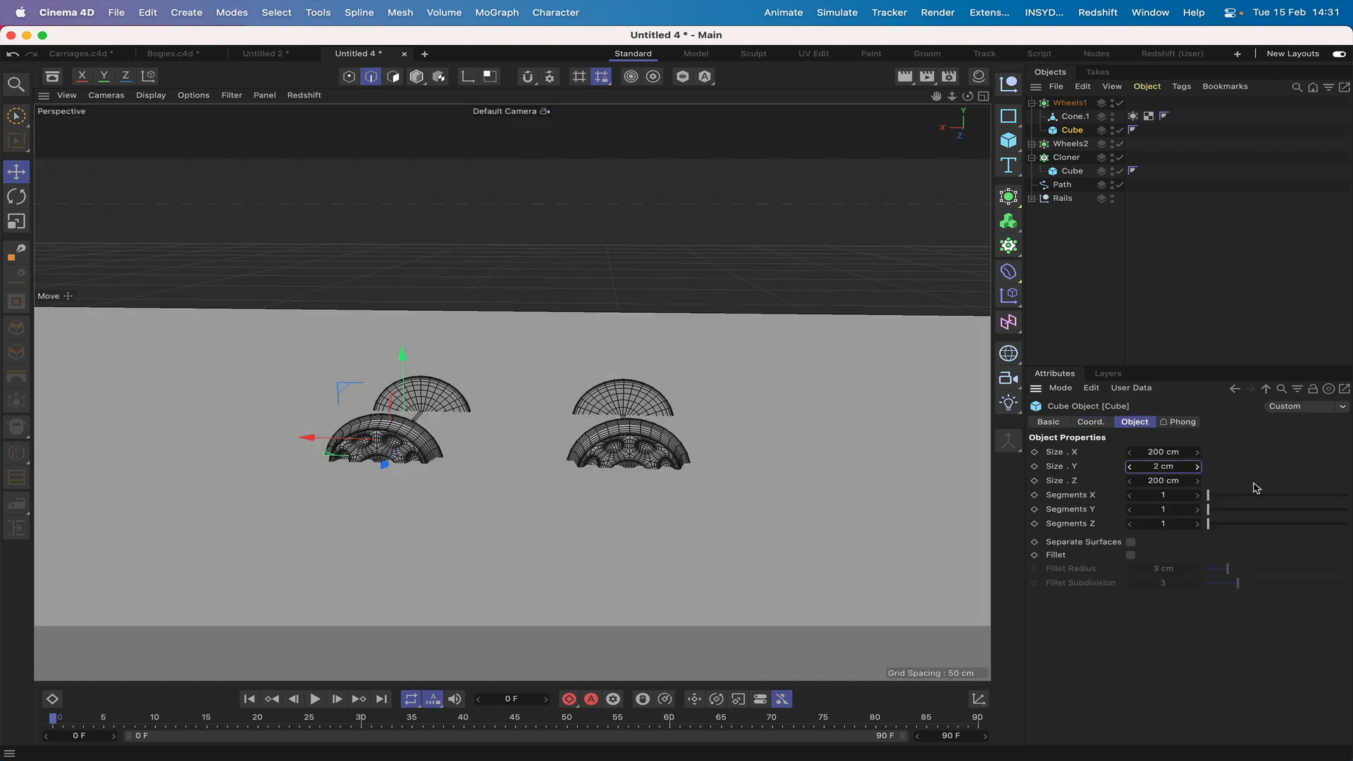
left_click(1159, 480)
type("1")
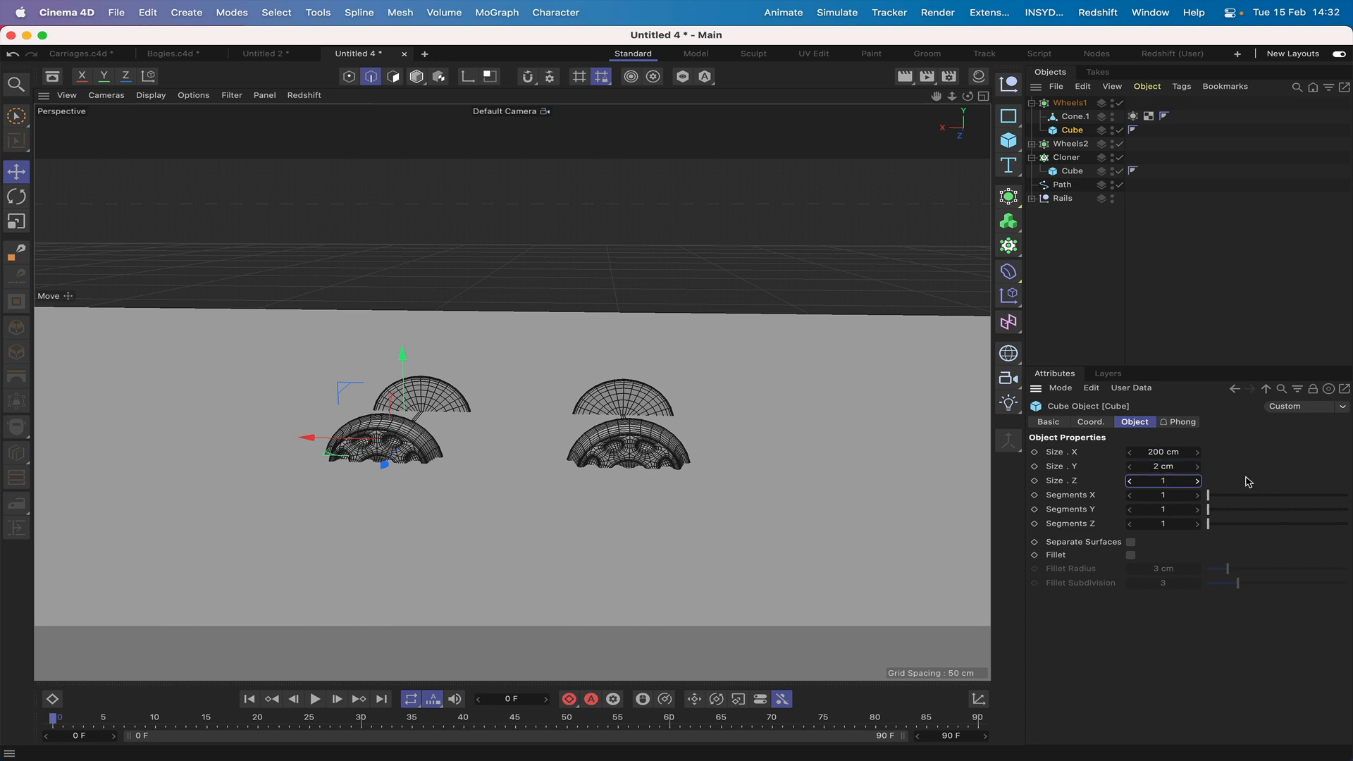
type("6")
key("Return")
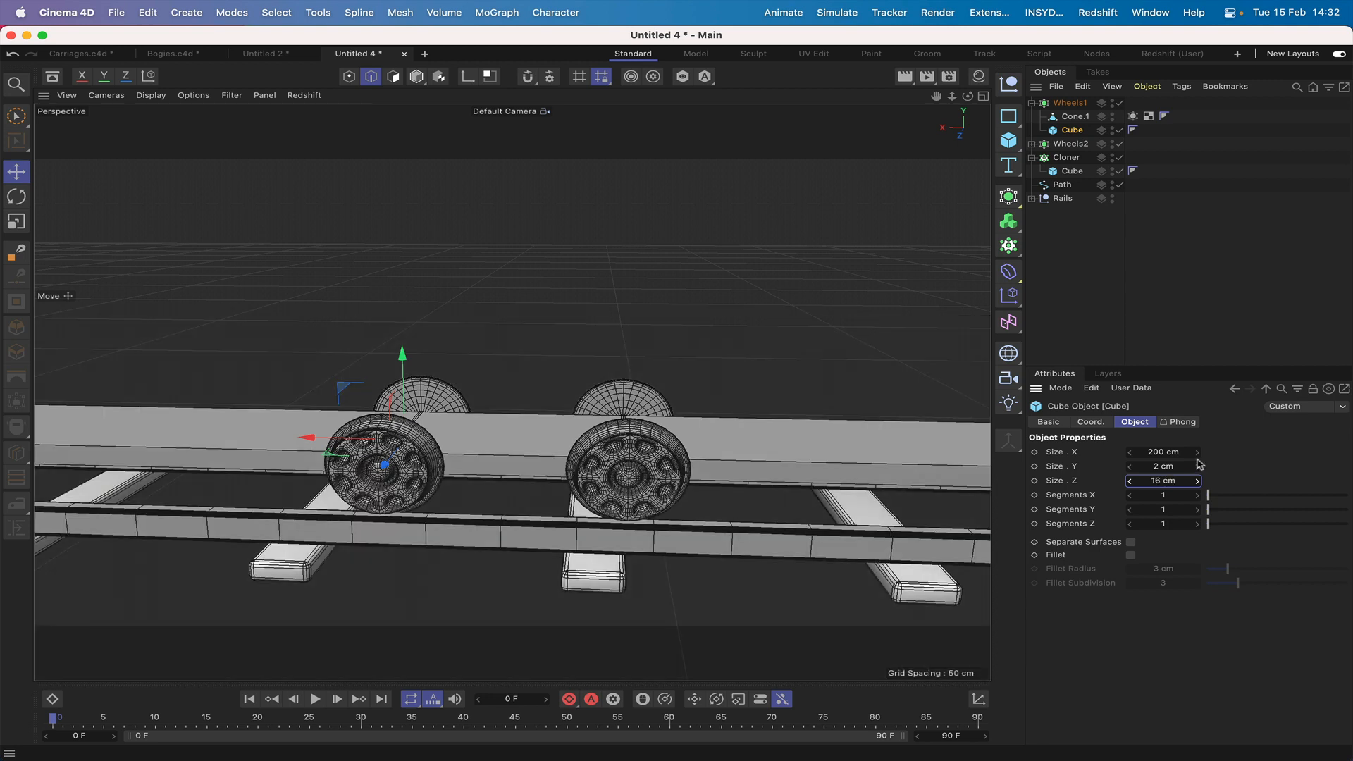
left_click(1158, 453)
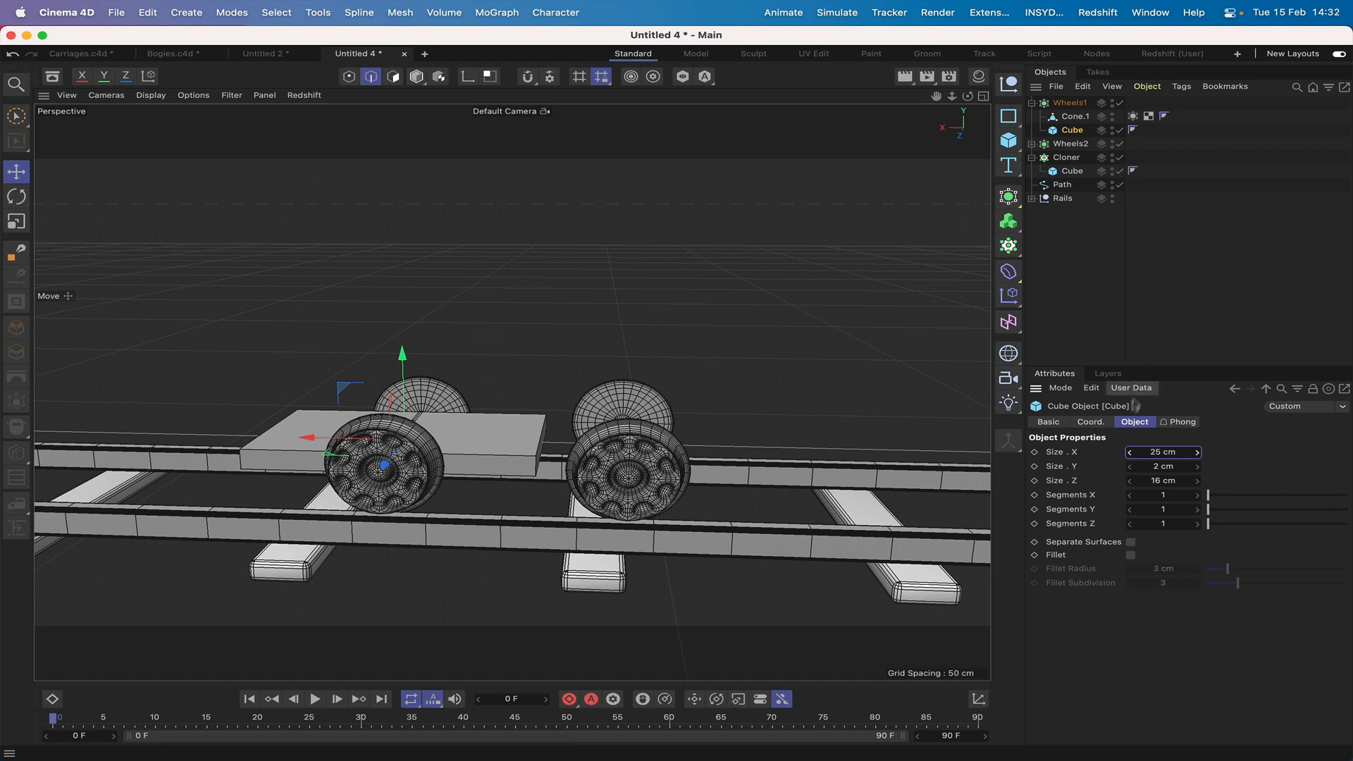
Step: Try positioning the frame cube between the two wheelsets with a P.X of -12.5 cm
left_click(1102, 425)
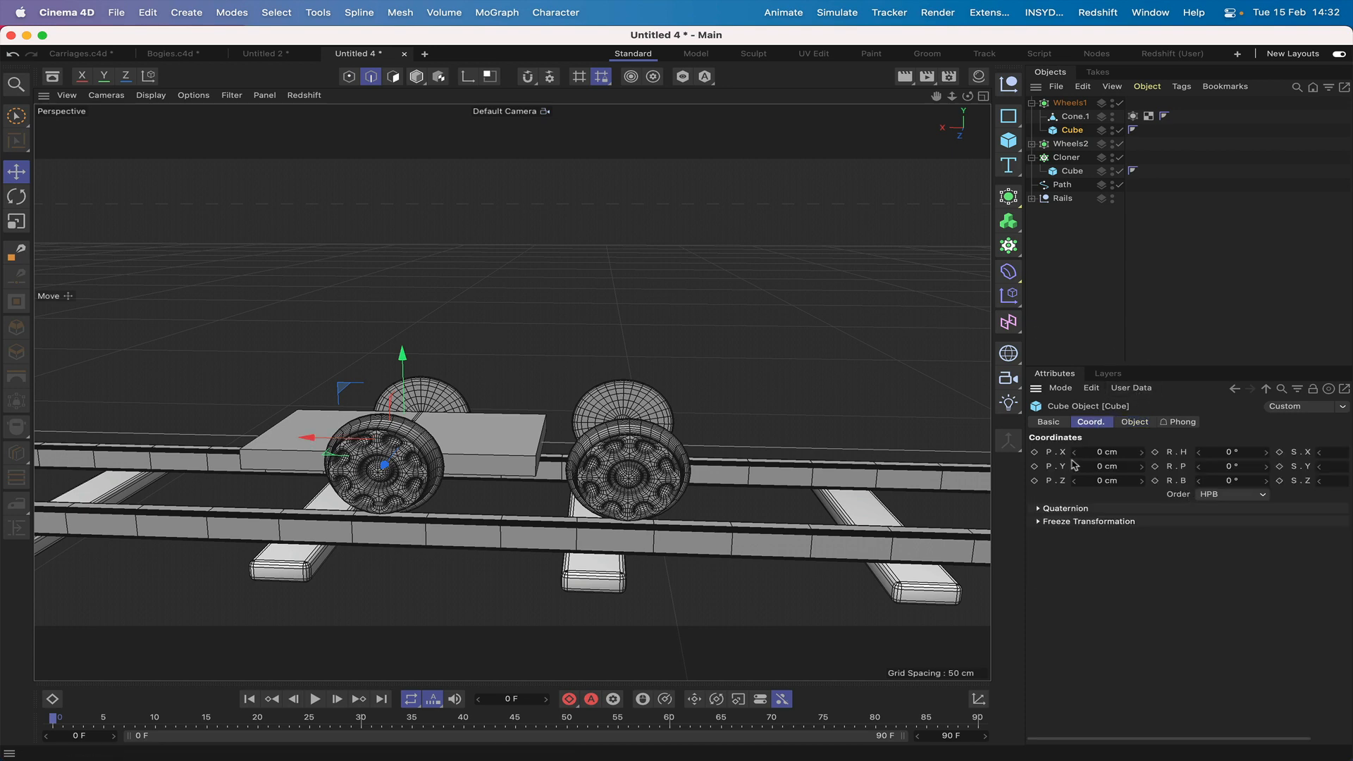
left_click(1102, 453)
type("-12.5")
key("Return")
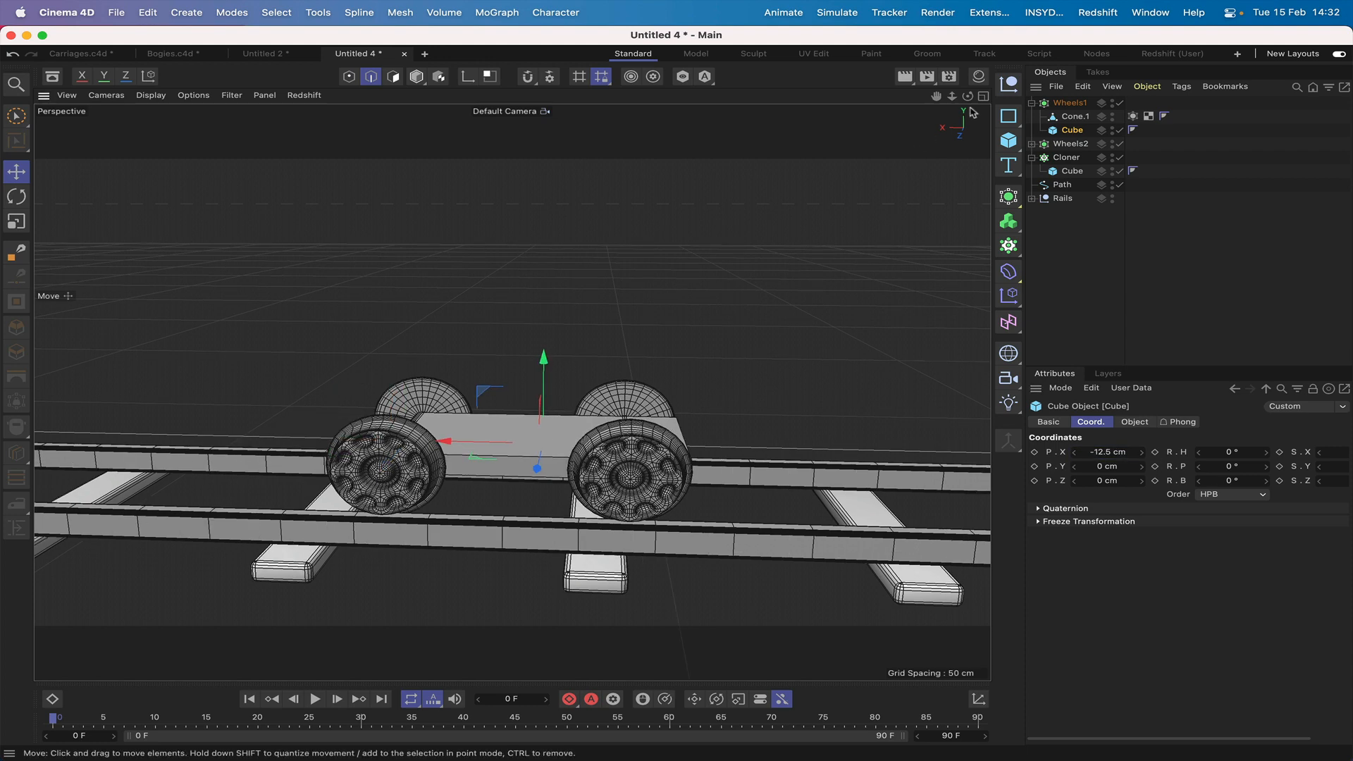
left_click_drag(968, 96, 967, 85)
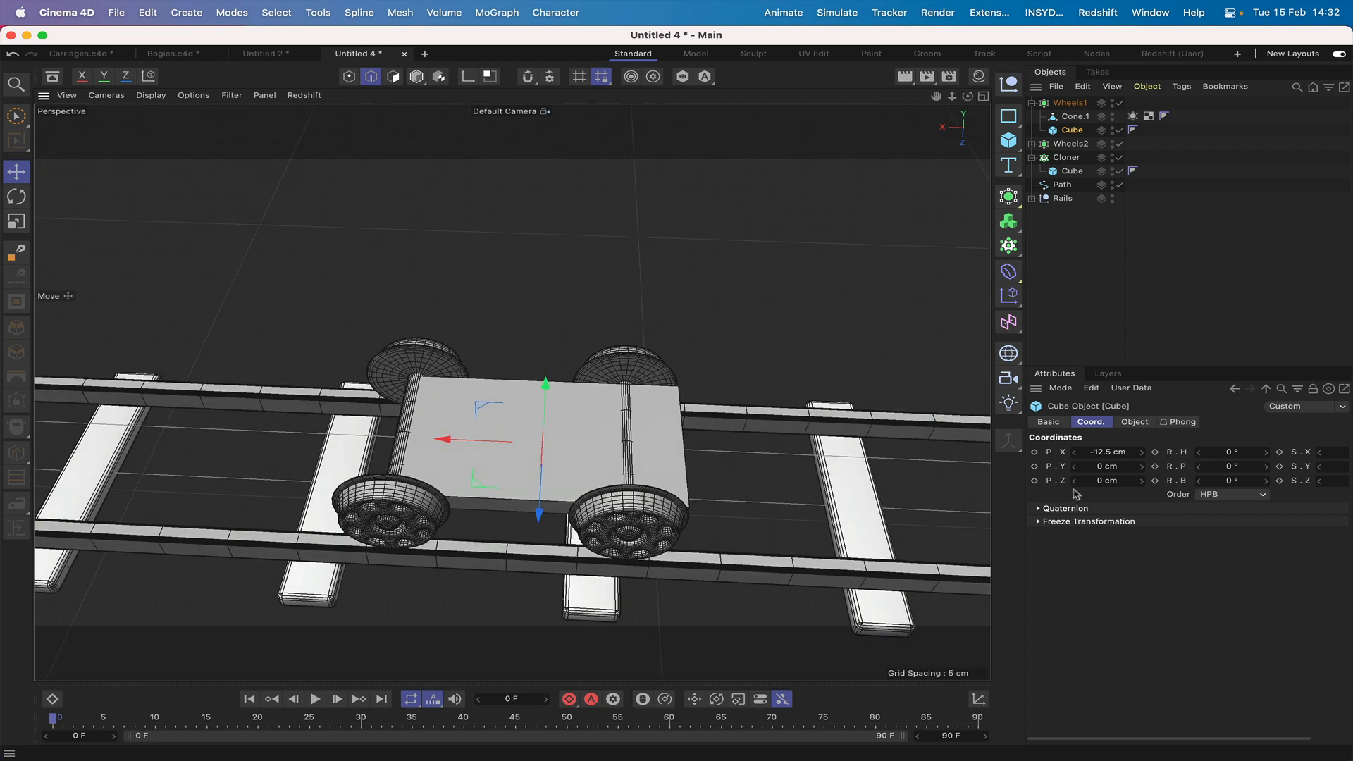
Step: Centre the frame cube between the wheelsets by setting its P.X to -10 cm
left_click(1108, 453)
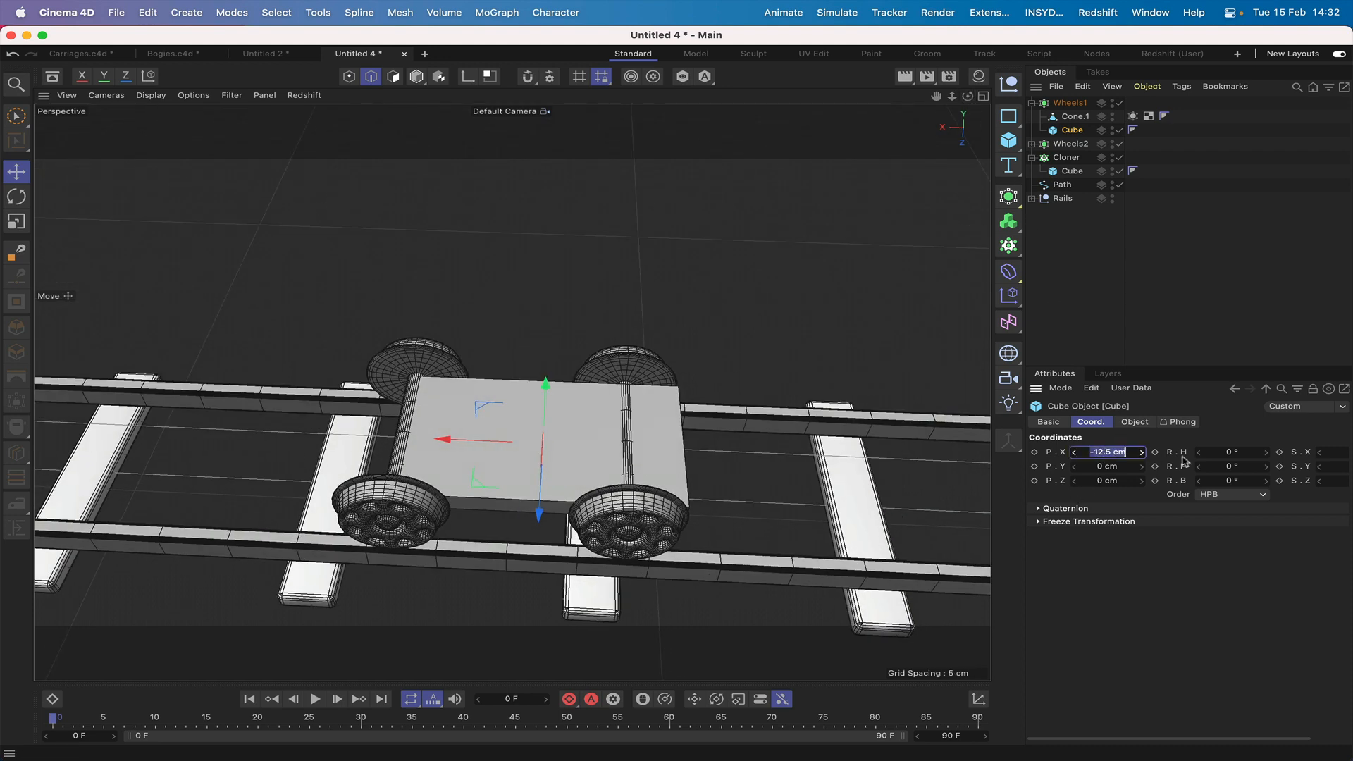
type("-10")
key("Return")
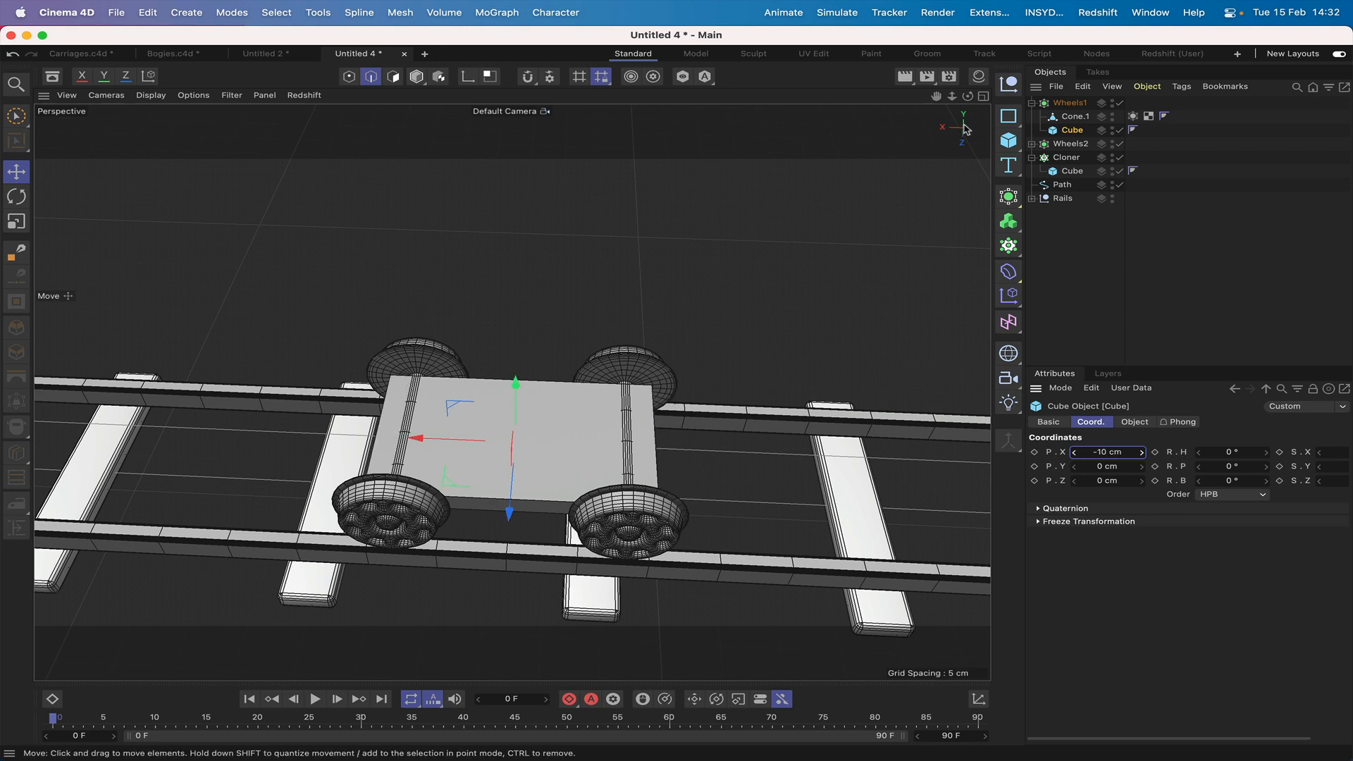
Step: Raise the frame cube above the axles to a P.Y of about 2.2 cm
left_click_drag(967, 96, 968, 131)
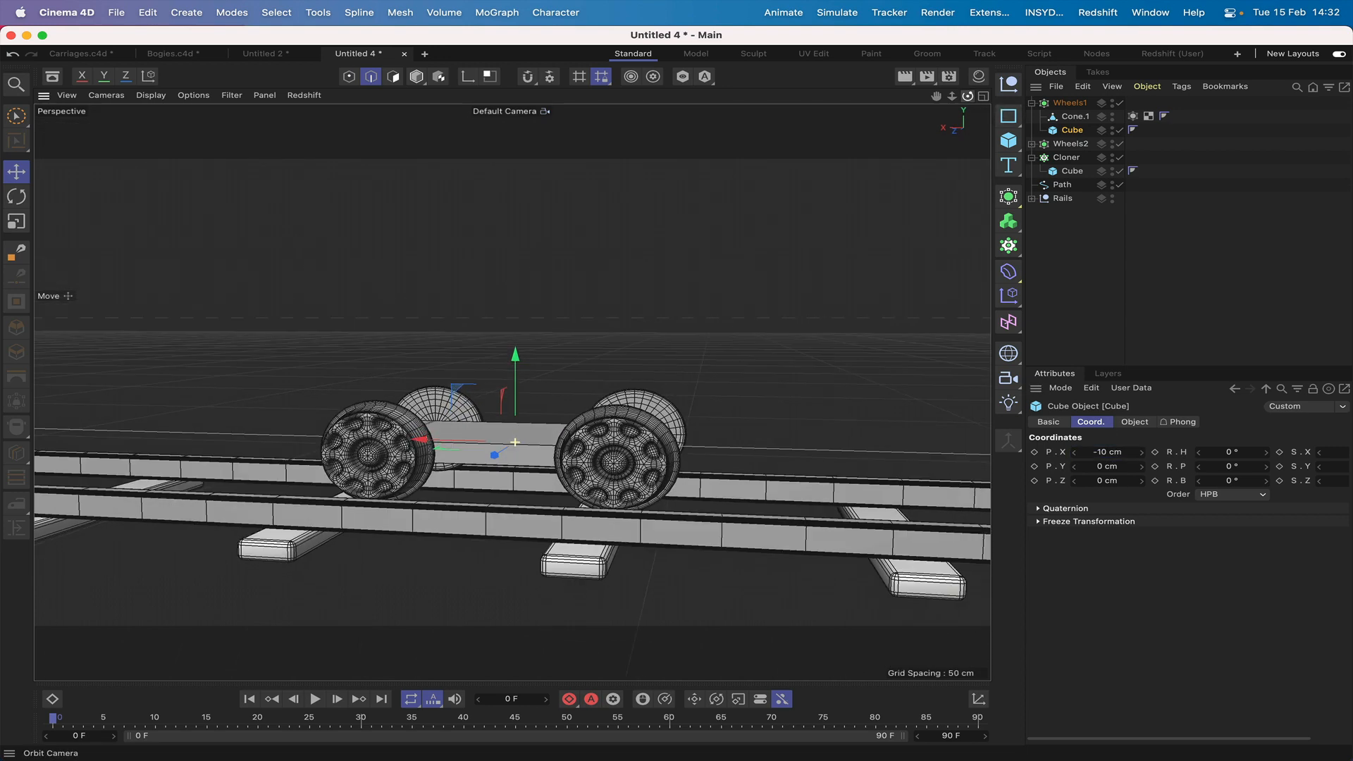
left_click_drag(512, 347, 513, 316)
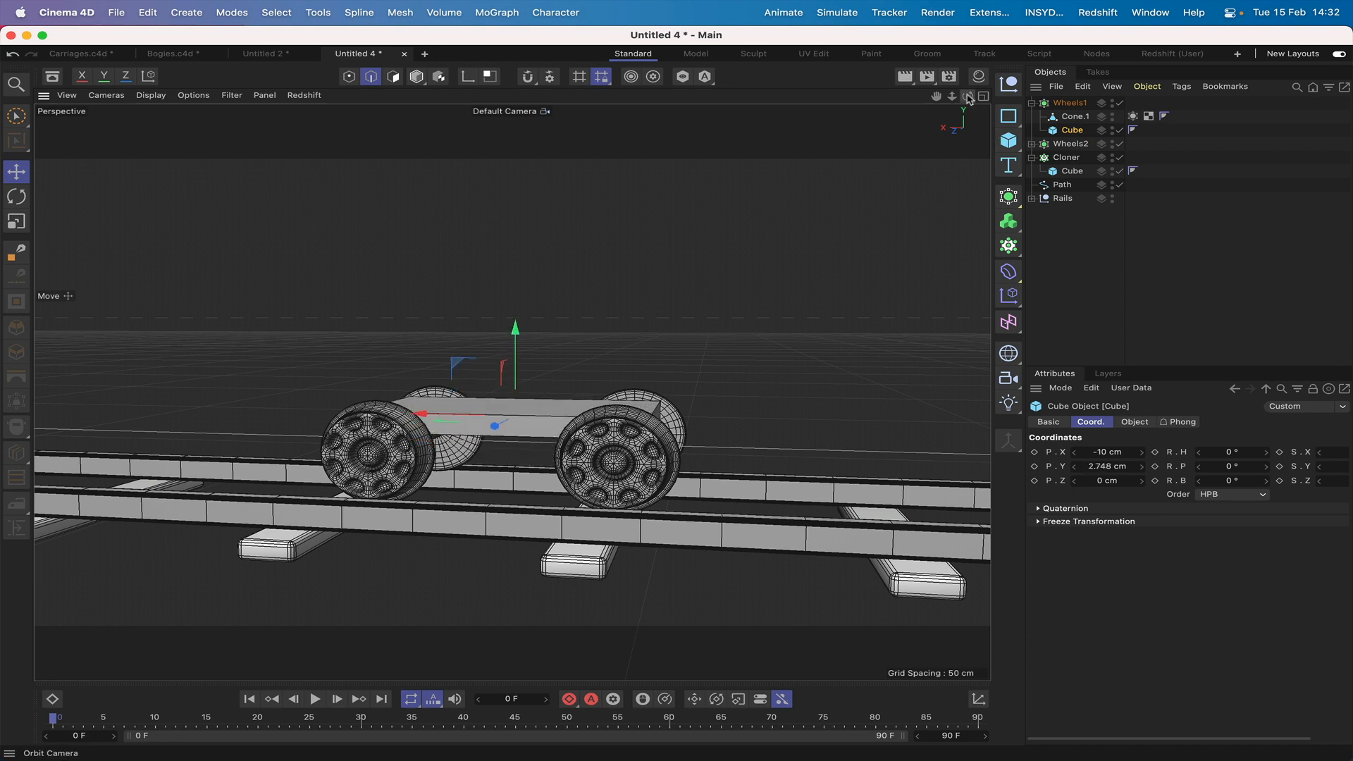
left_click_drag(968, 96, 928, 109)
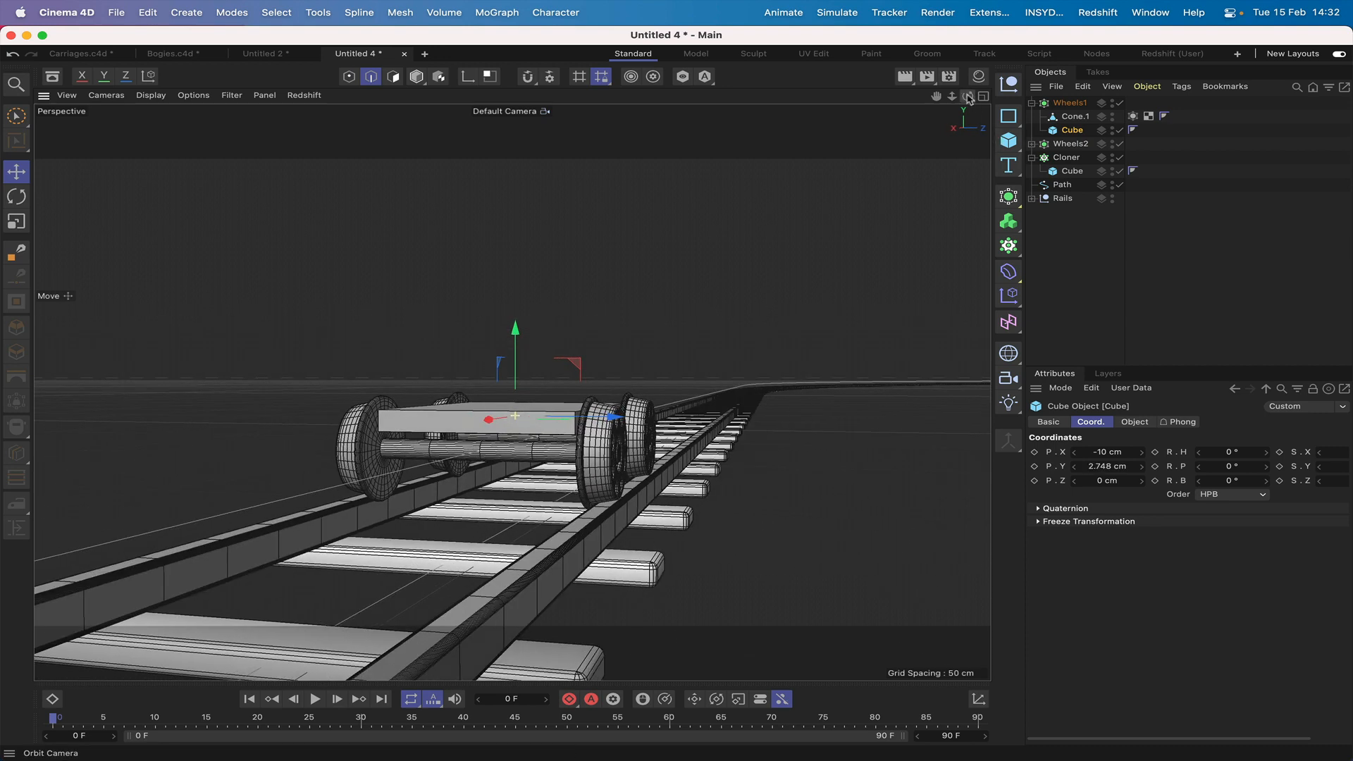
left_click_drag(518, 327, 518, 336)
left_click_drag(968, 96, 843, 120)
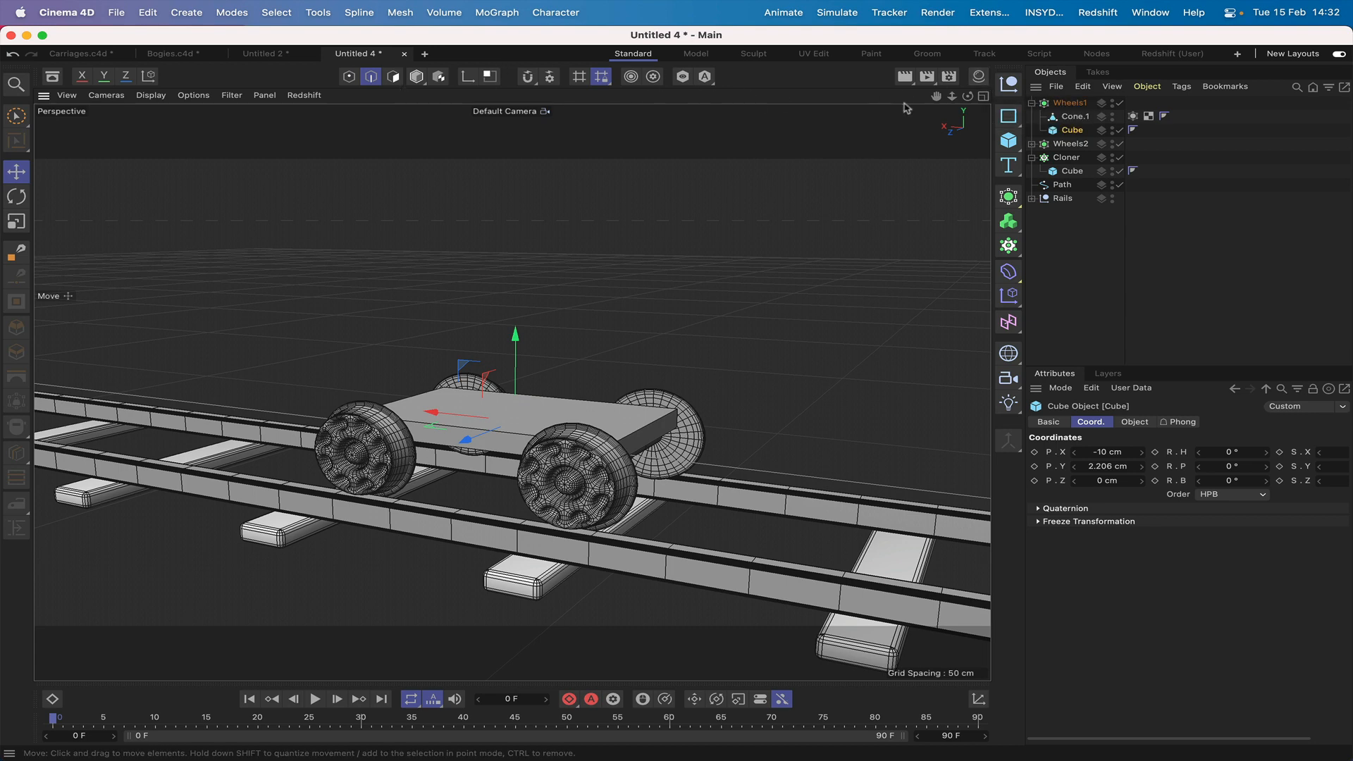
Step: Add a cylinder primitive, move the frame cube out of Wheels1, and make the cylinder a child of that cube
left_click(1008, 140)
left_click(1154, 159)
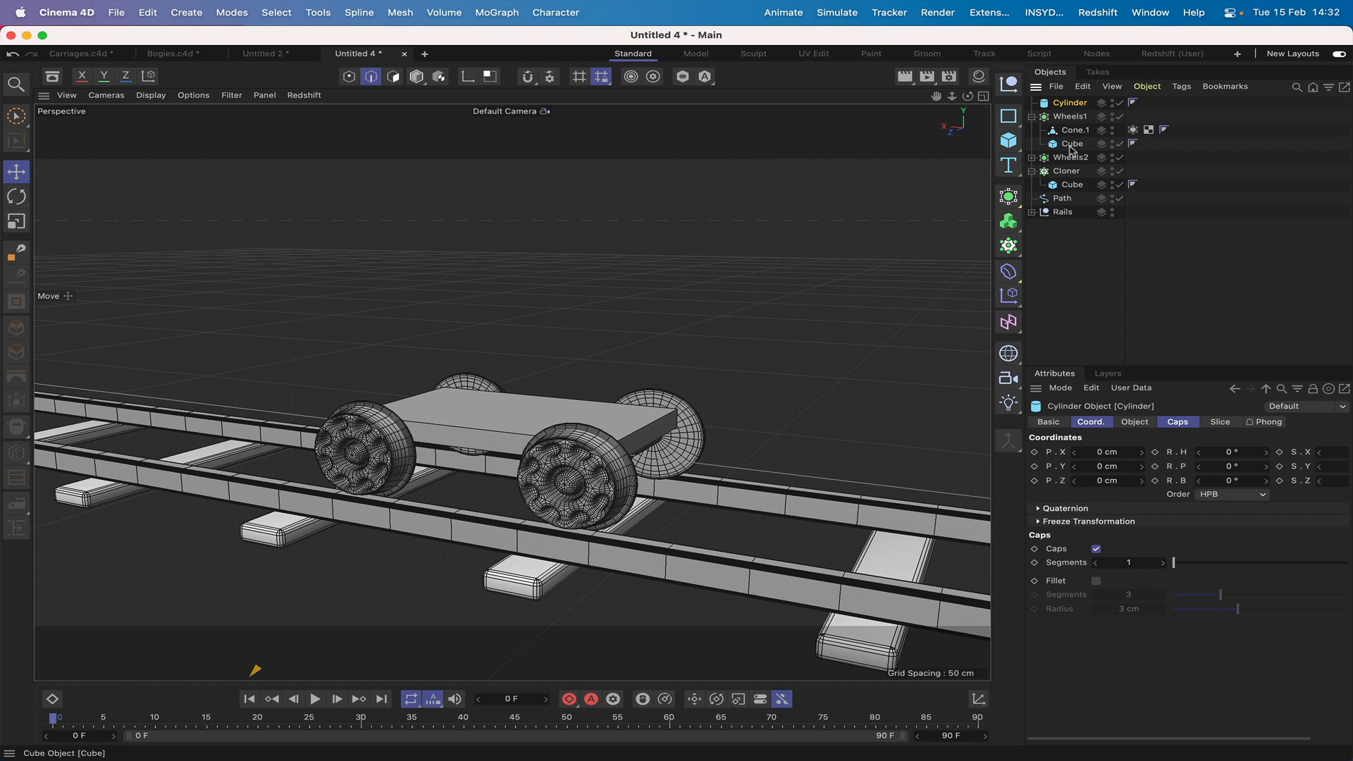
left_click_drag(1072, 144, 1065, 117)
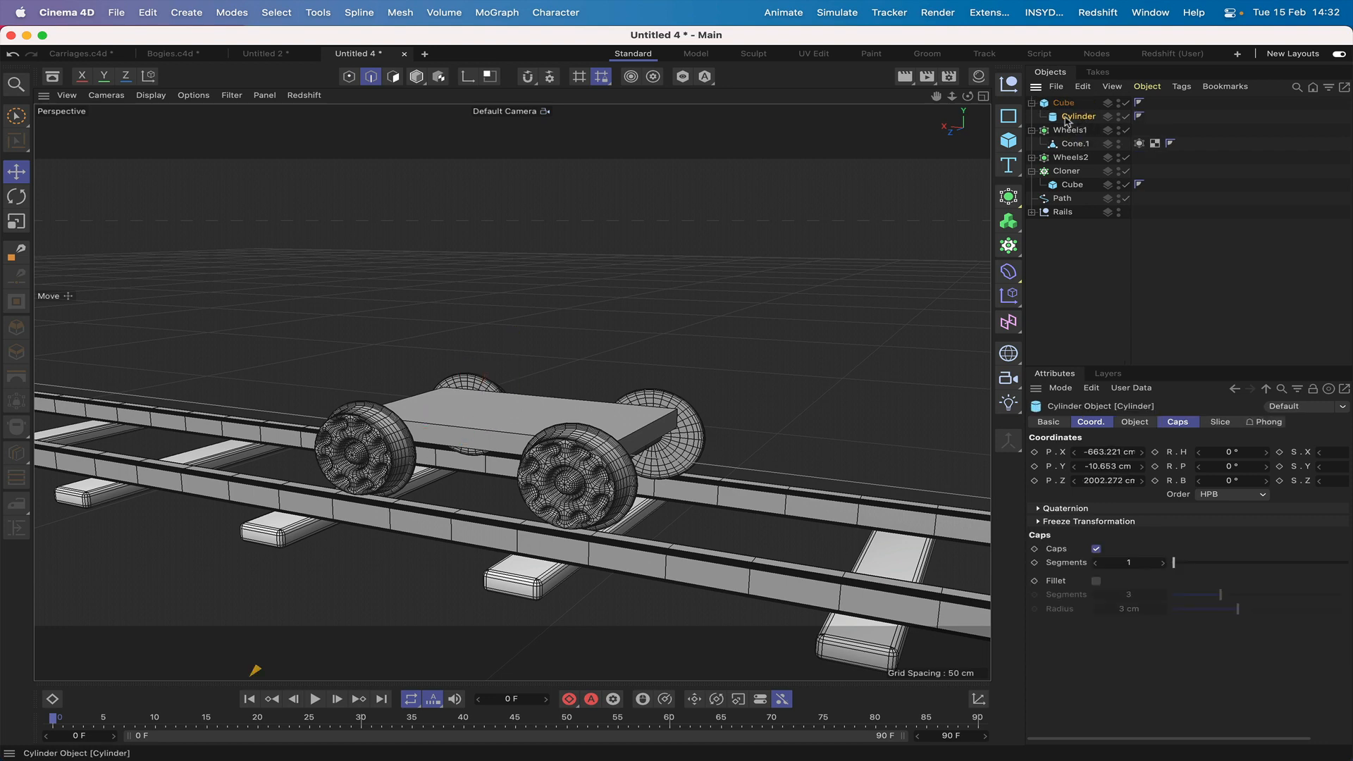
Step: Reset the cylinder's X, Y and Z position to 0 cm to centre it on the frame cube
double_click(1112, 451)
key("BackSpace")
type("0")
double_click(1107, 467)
key("BackSpace")
type("0")
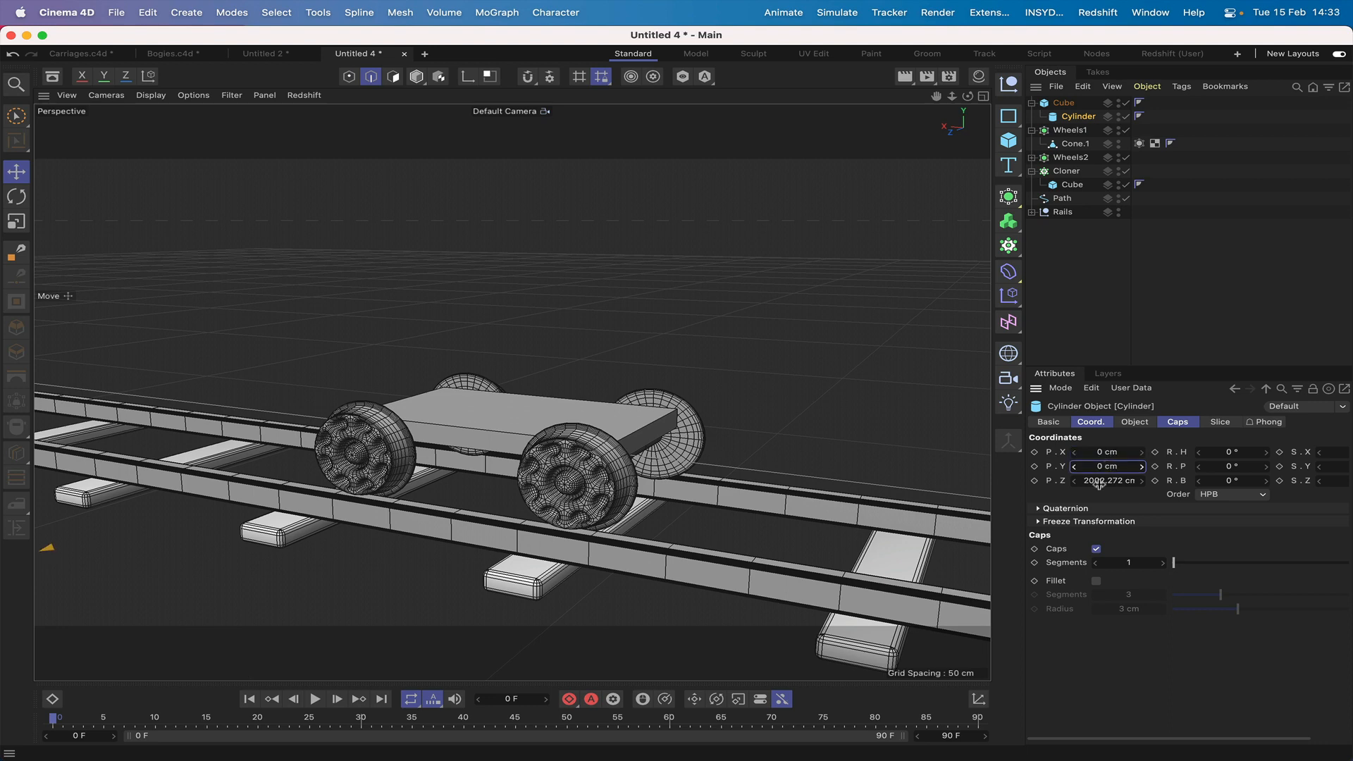
double_click(1105, 480)
key("BackSpace")
type("0")
key("Return")
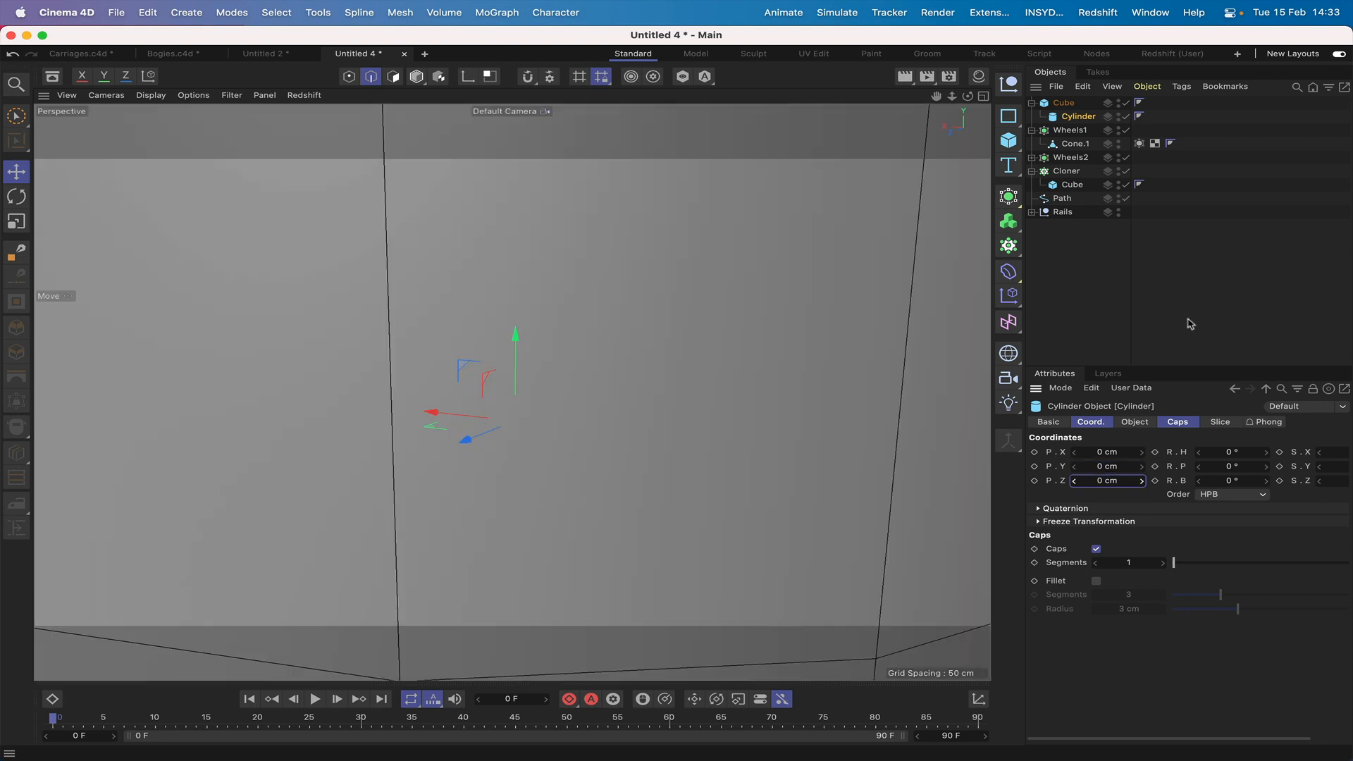
Step: Set the cylinder's radius to 4 cm, height to 2 cm and height segments to 1
left_click(1136, 423)
double_click(1164, 453)
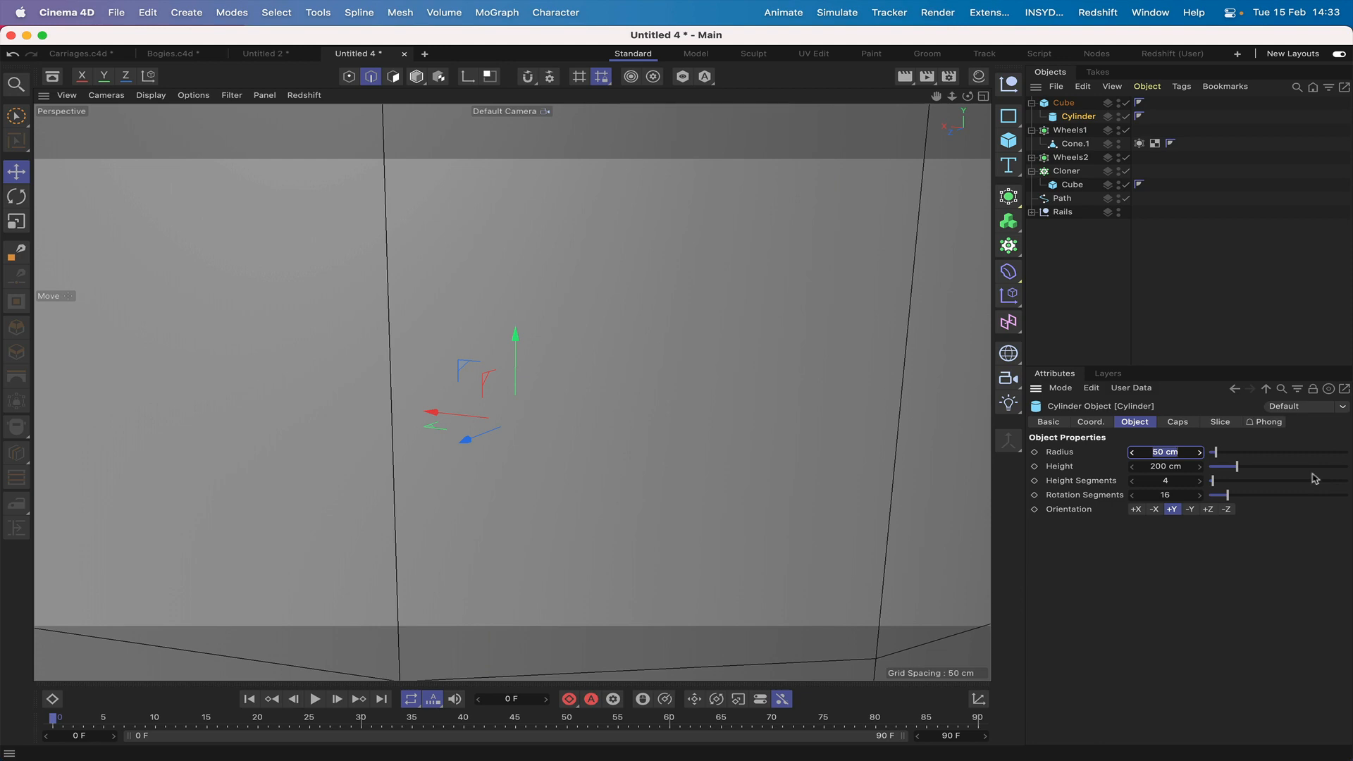
type("5")
key("Return")
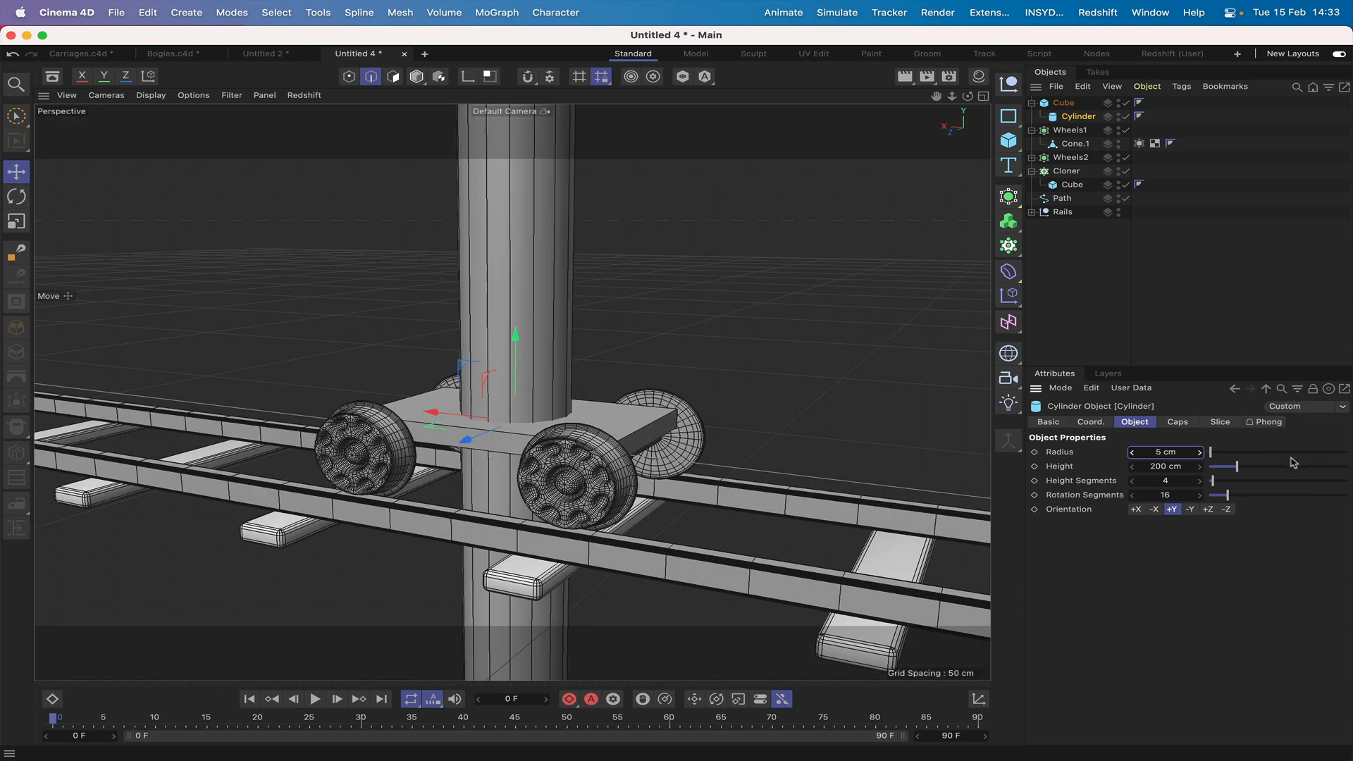
left_click(1133, 452)
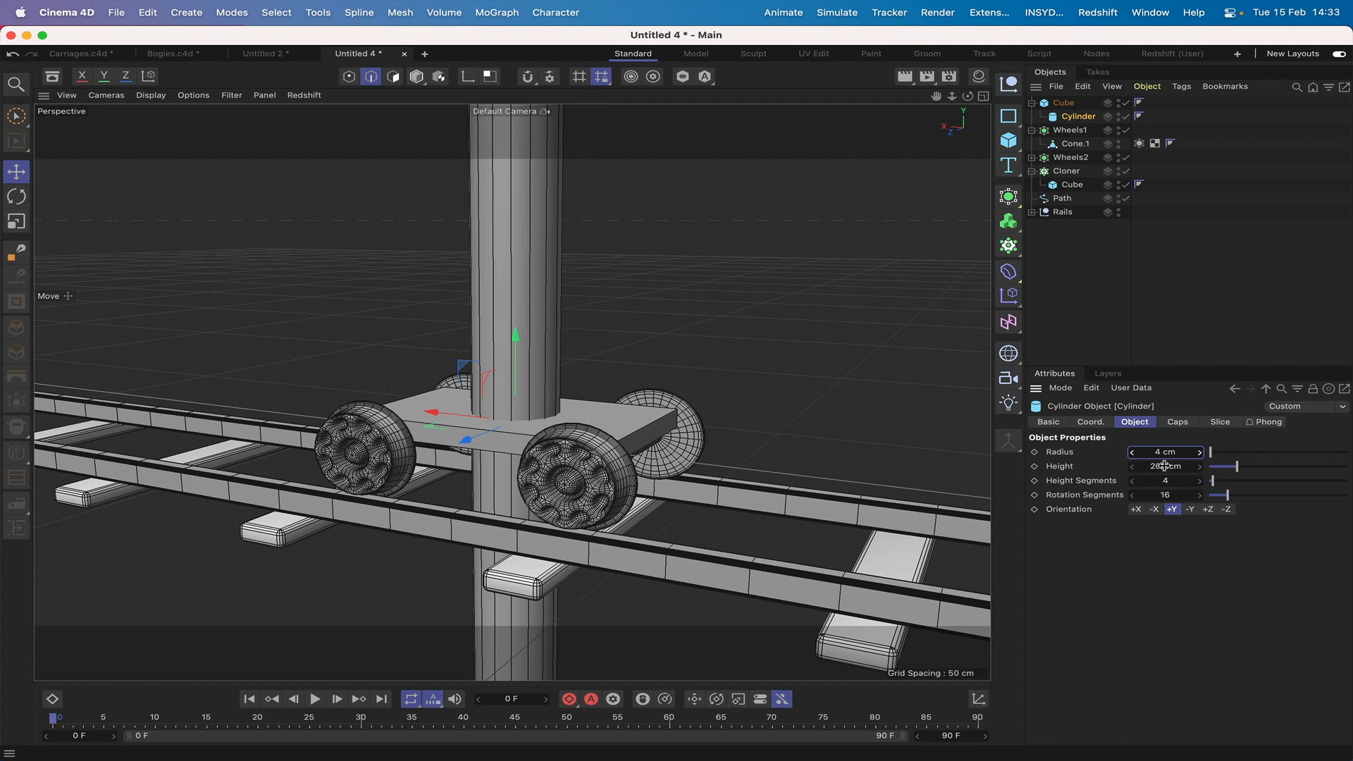
double_click(1163, 466)
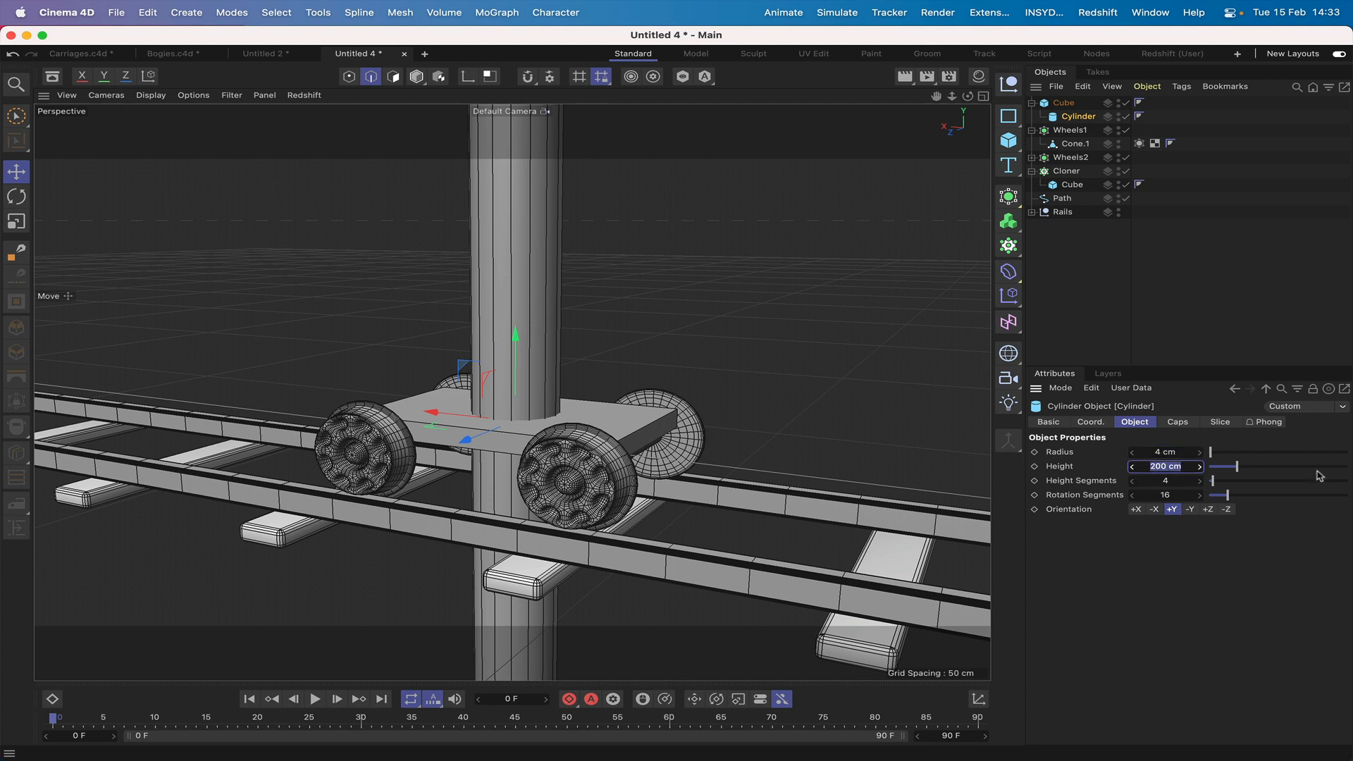
type("2")
key("Return")
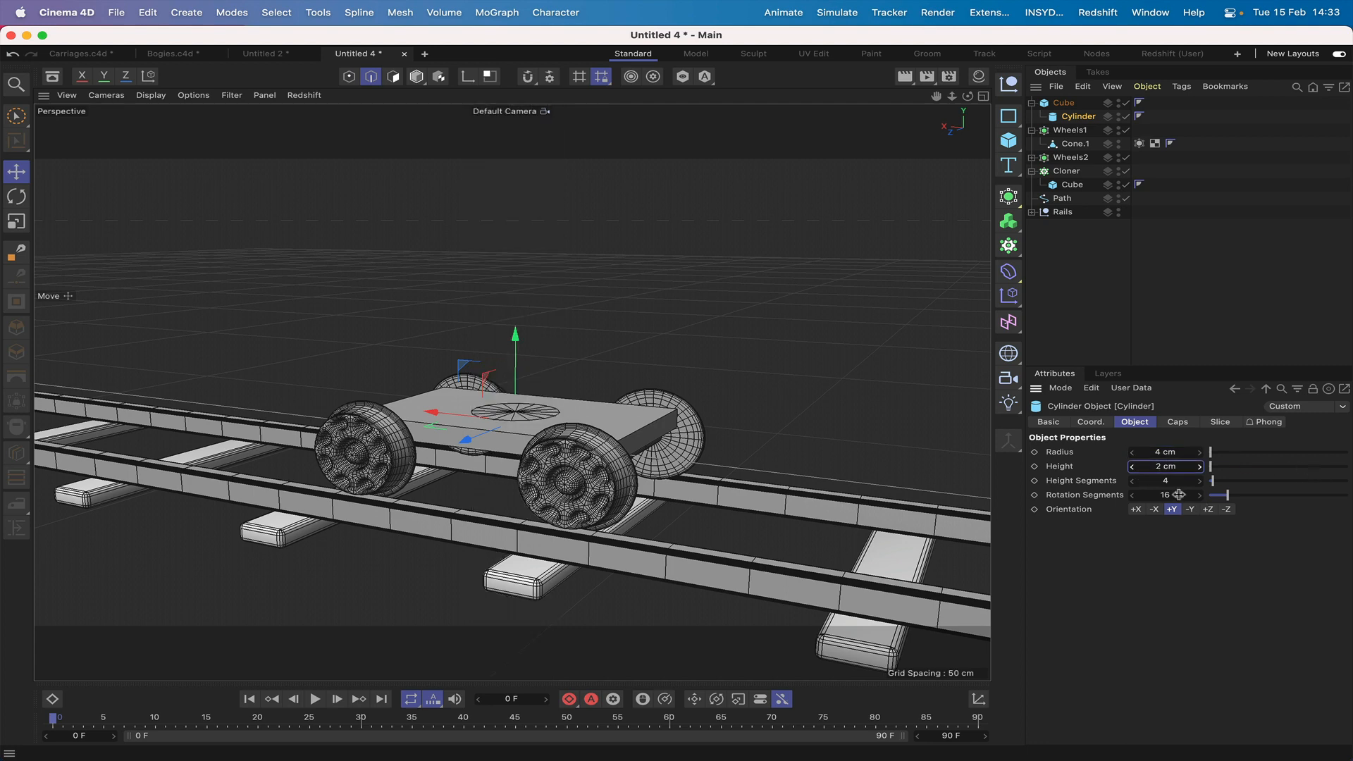
left_click(1132, 482)
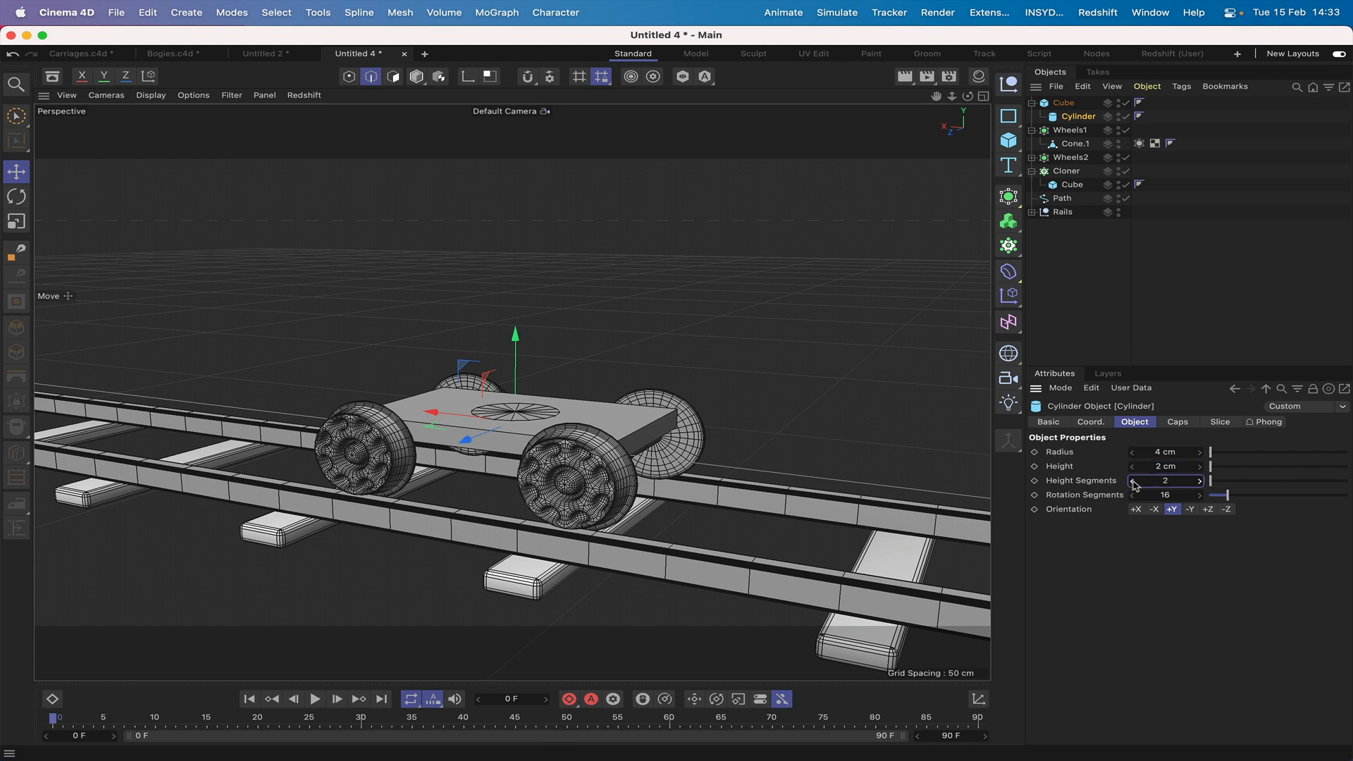
Step: Raise the cylinder above the frame cube's top face and check its placement in the front view
left_click_drag(515, 336, 518, 318)
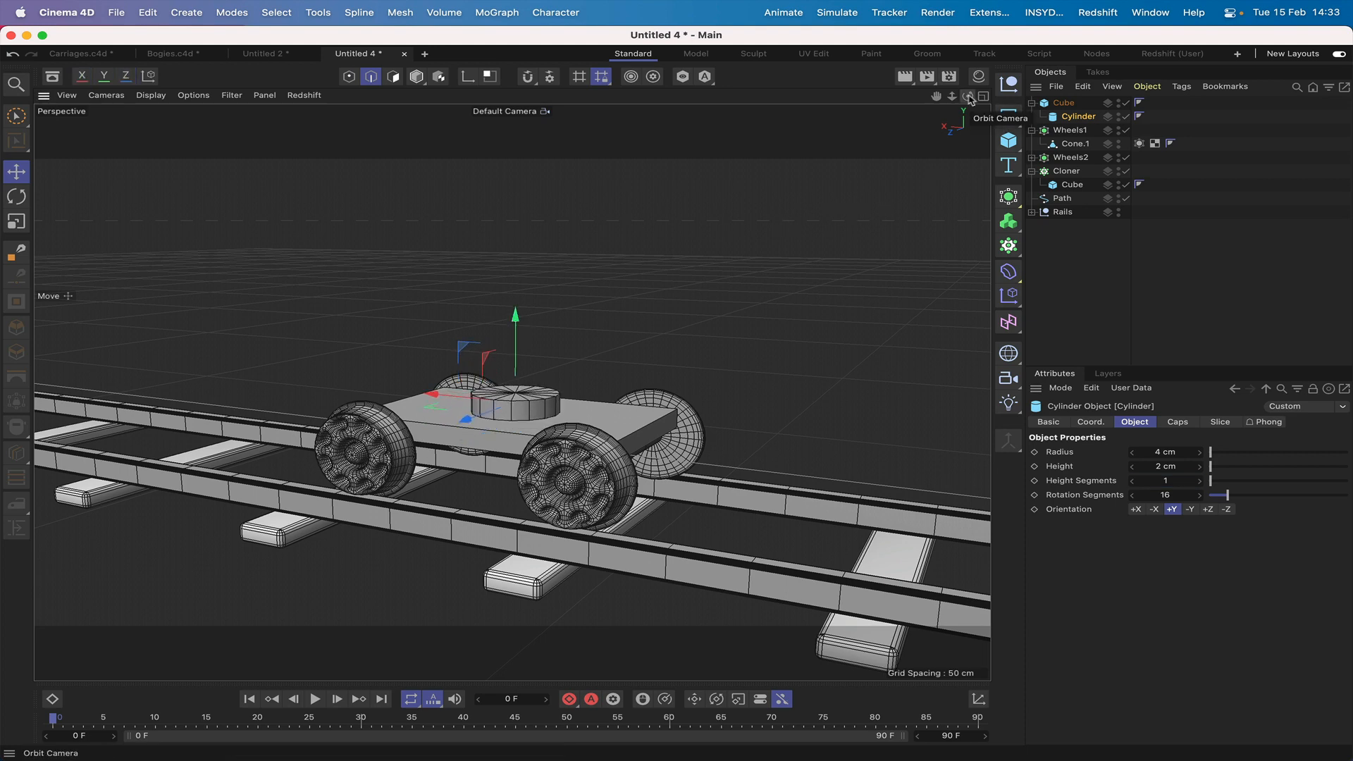
key("F3")
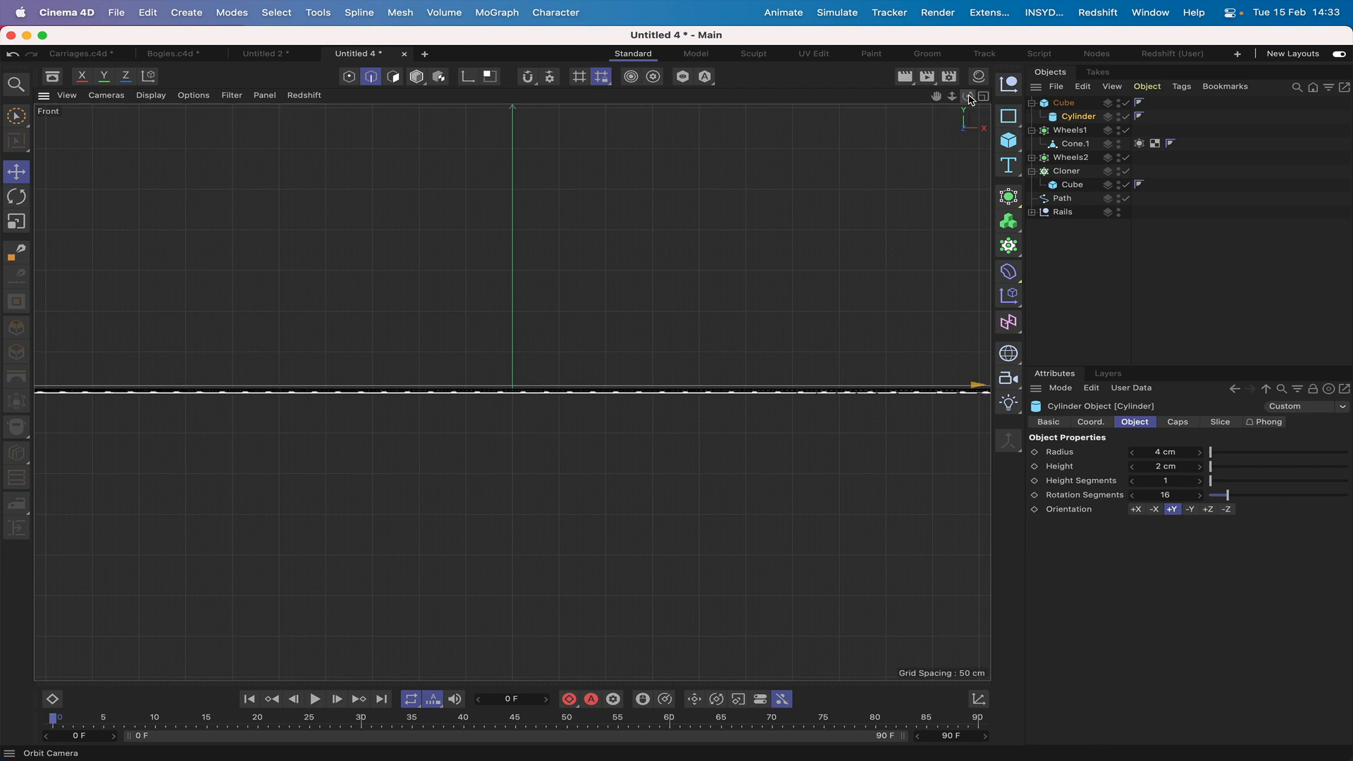
key("F4")
left_click_drag(937, 96, 940, 101)
right_click_drag(938, 97, 793, 97)
left_click_drag(939, 97, 978, 80)
left_click_drag(513, 393, 513, 392)
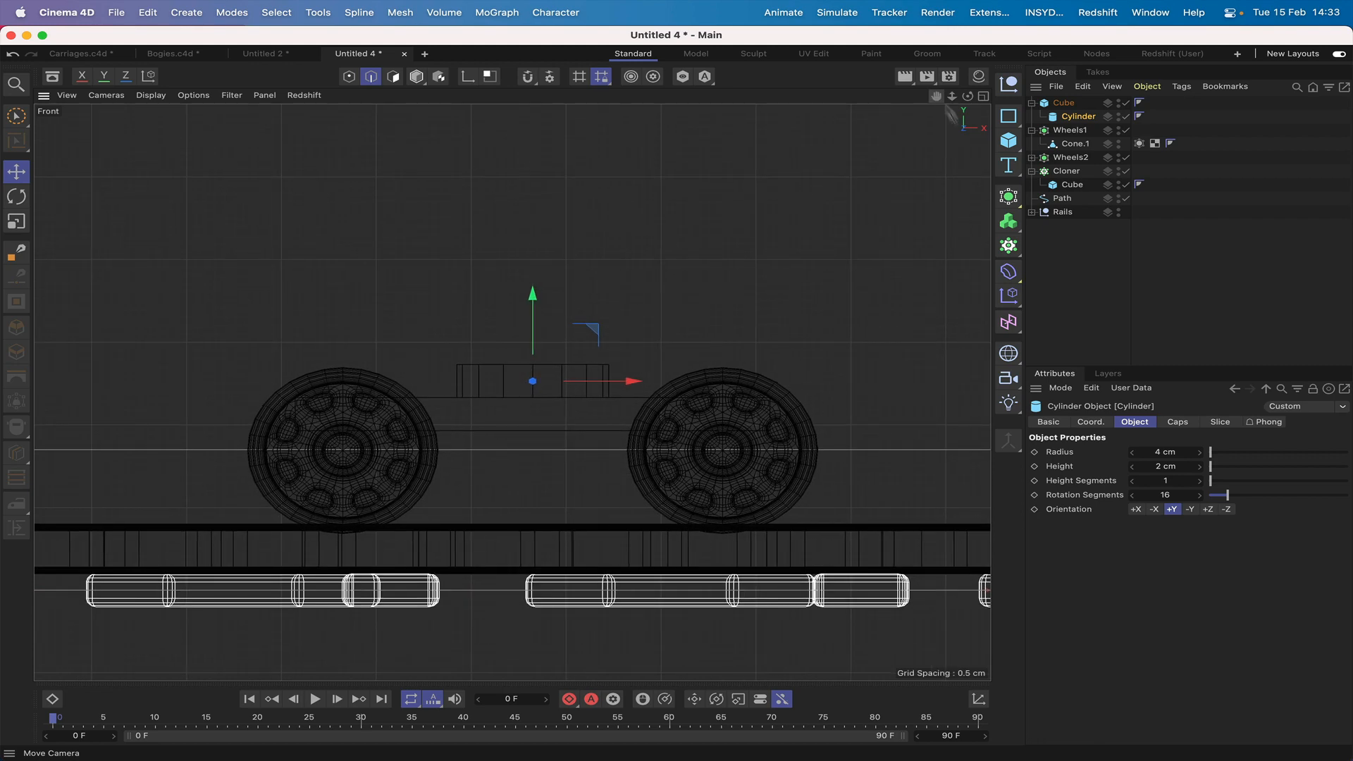
Step: Set the cylinder's height to 2.5 cm and adjust its vertical position so its base rests on the frame cube's top
left_click(1164, 467)
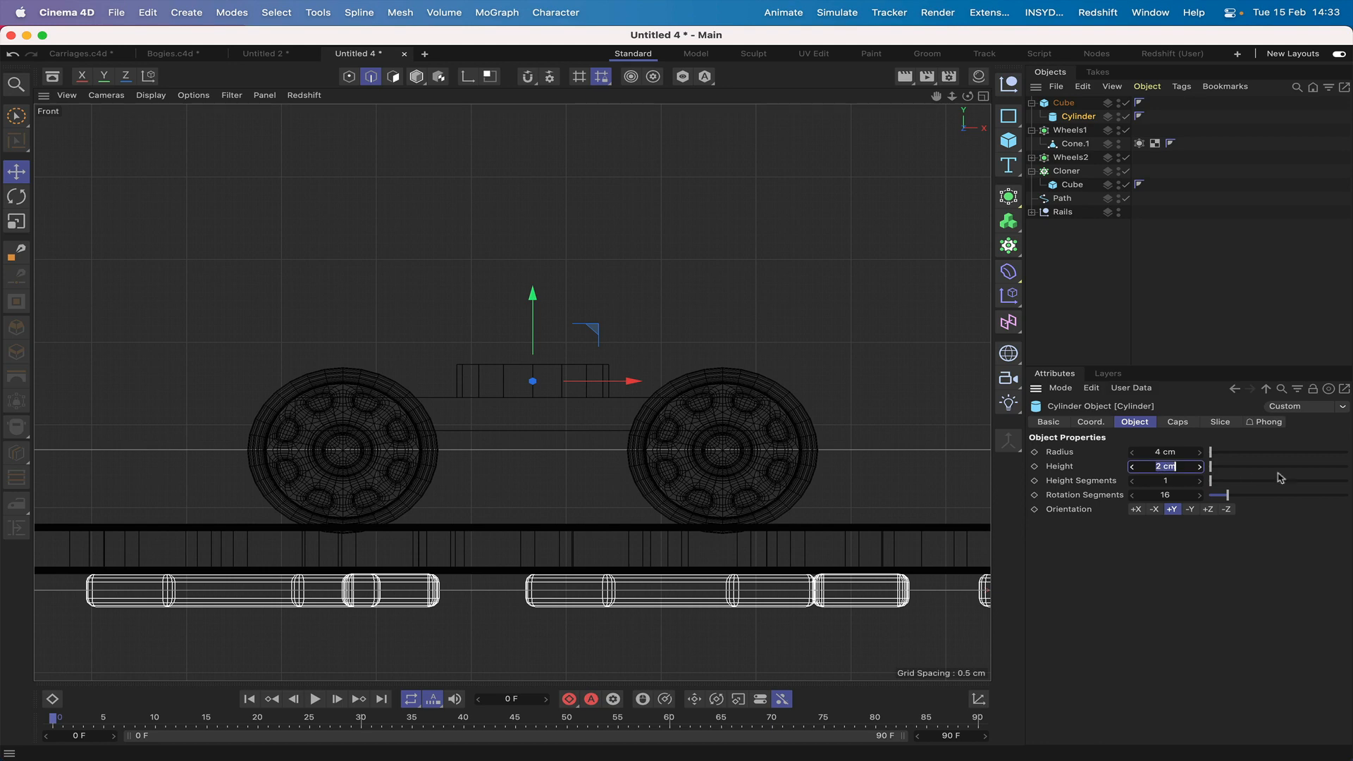
type("3")
key("Return")
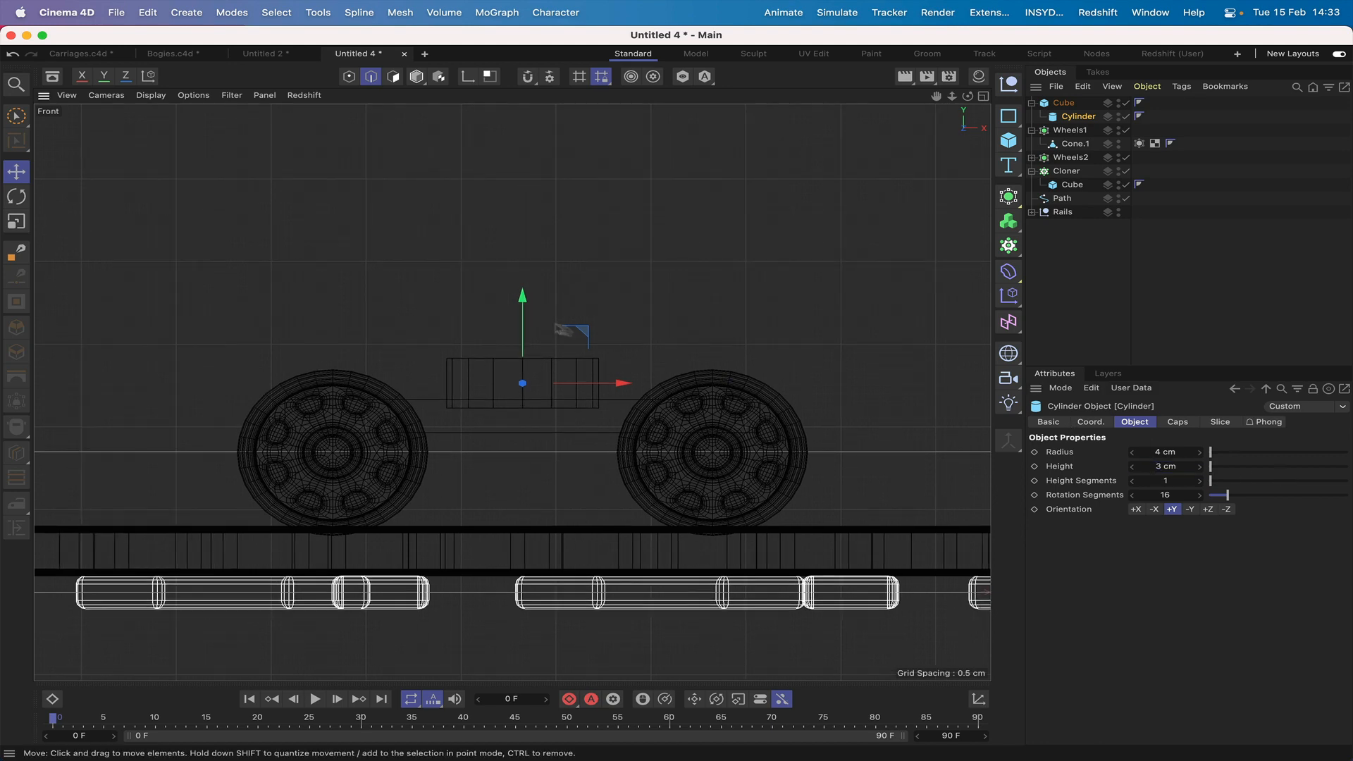
left_click_drag(525, 301, 525, 291)
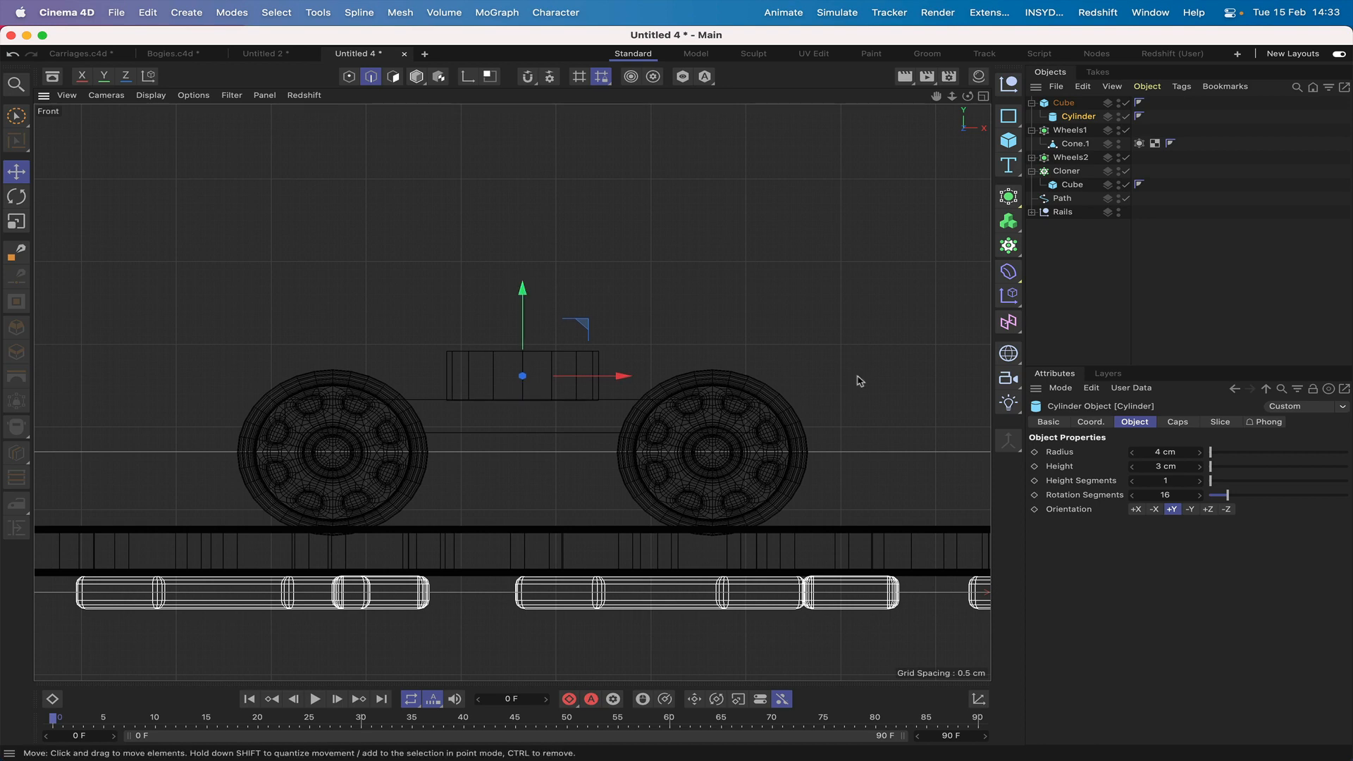
left_click(1156, 467)
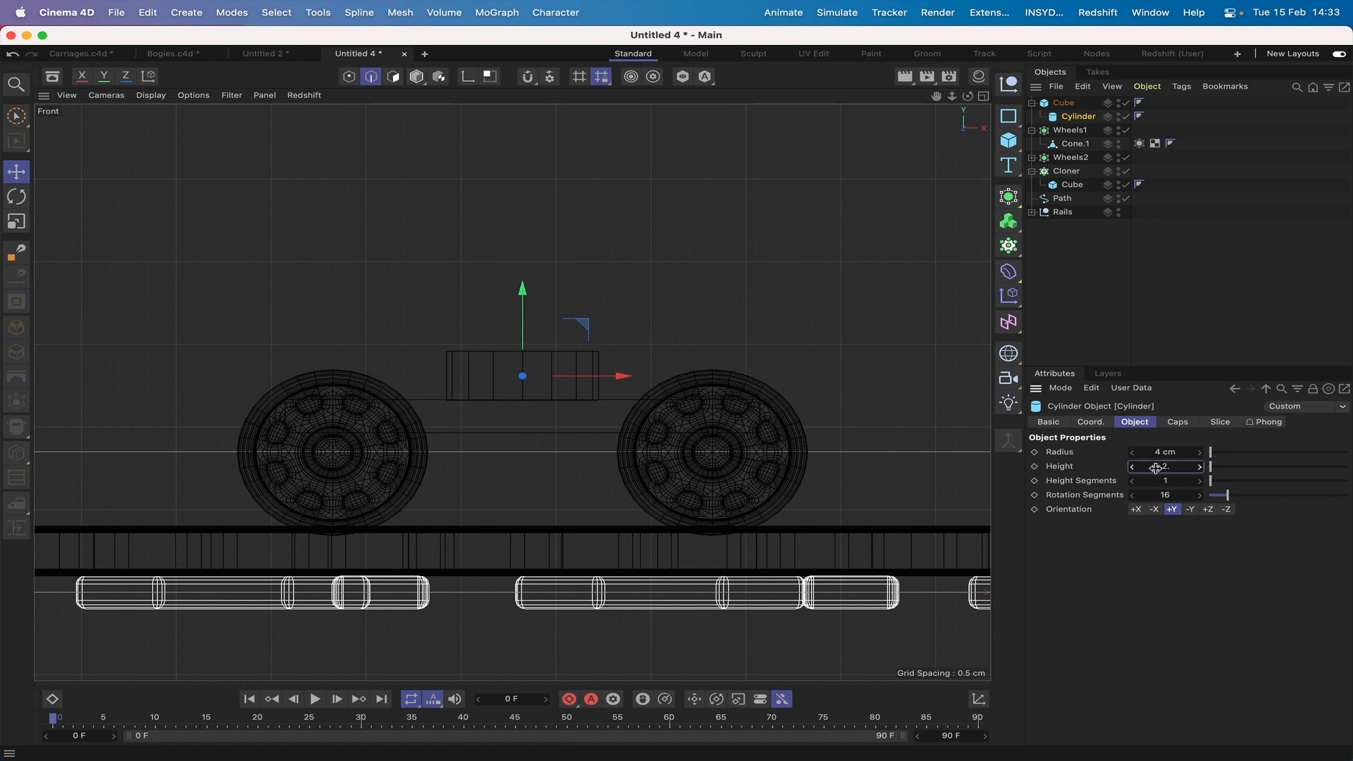
middle_click_drag(720, 366, 785, 362, "alt")
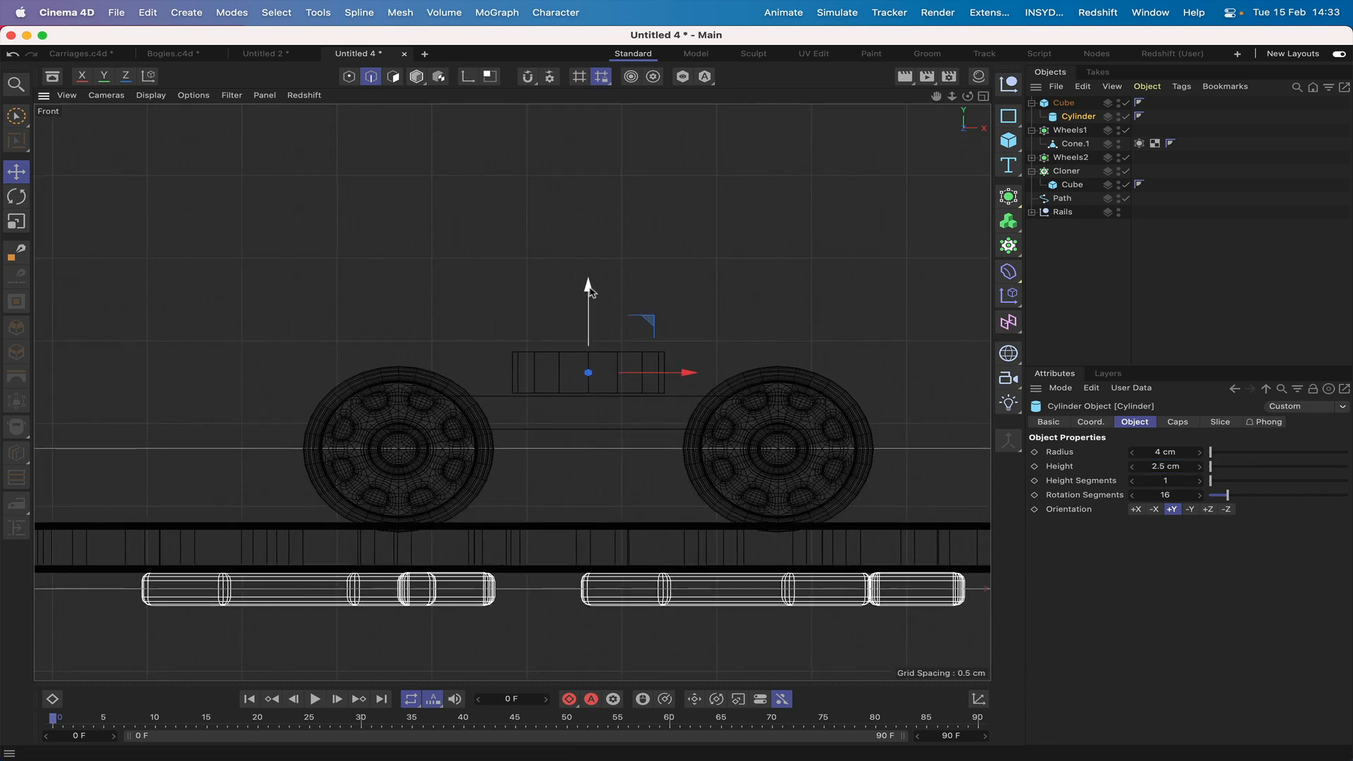
left_click_drag(589, 288, 589, 290)
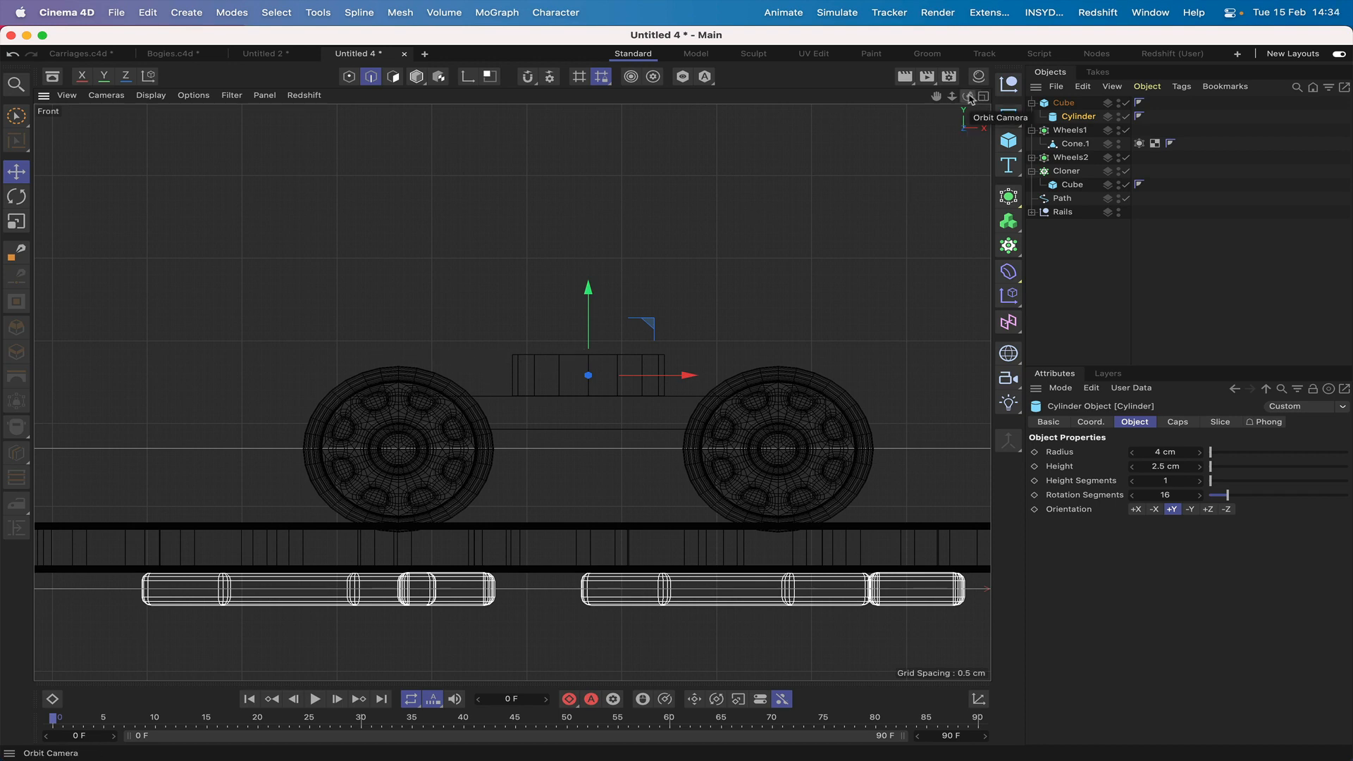
Step: Move the cylinder out of the frame cube's hierarchy and group the cube, cylinder, Wheels1 and Wheels2 under a null
key("F1")
left_click_drag(968, 96, 940, 99)
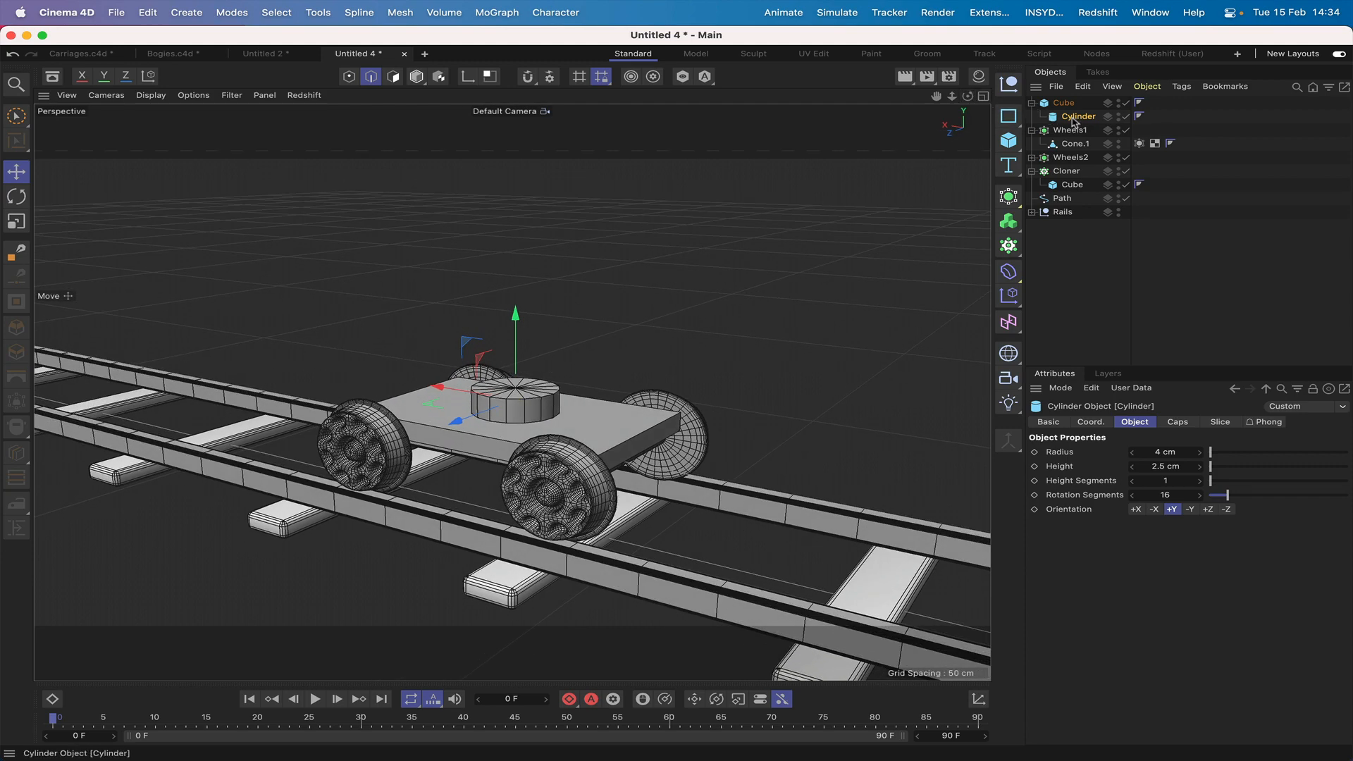
left_click_drag(1075, 117, 1064, 104)
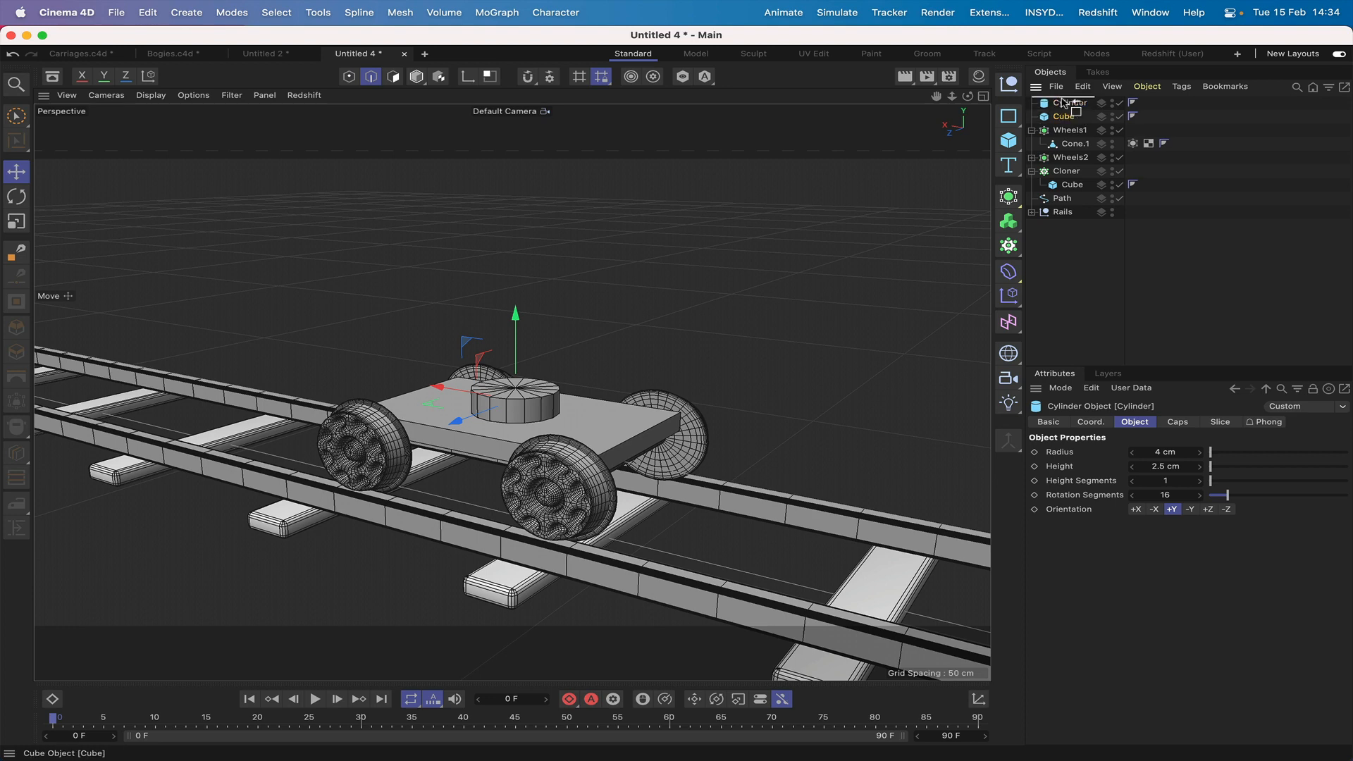
left_click(1032, 131)
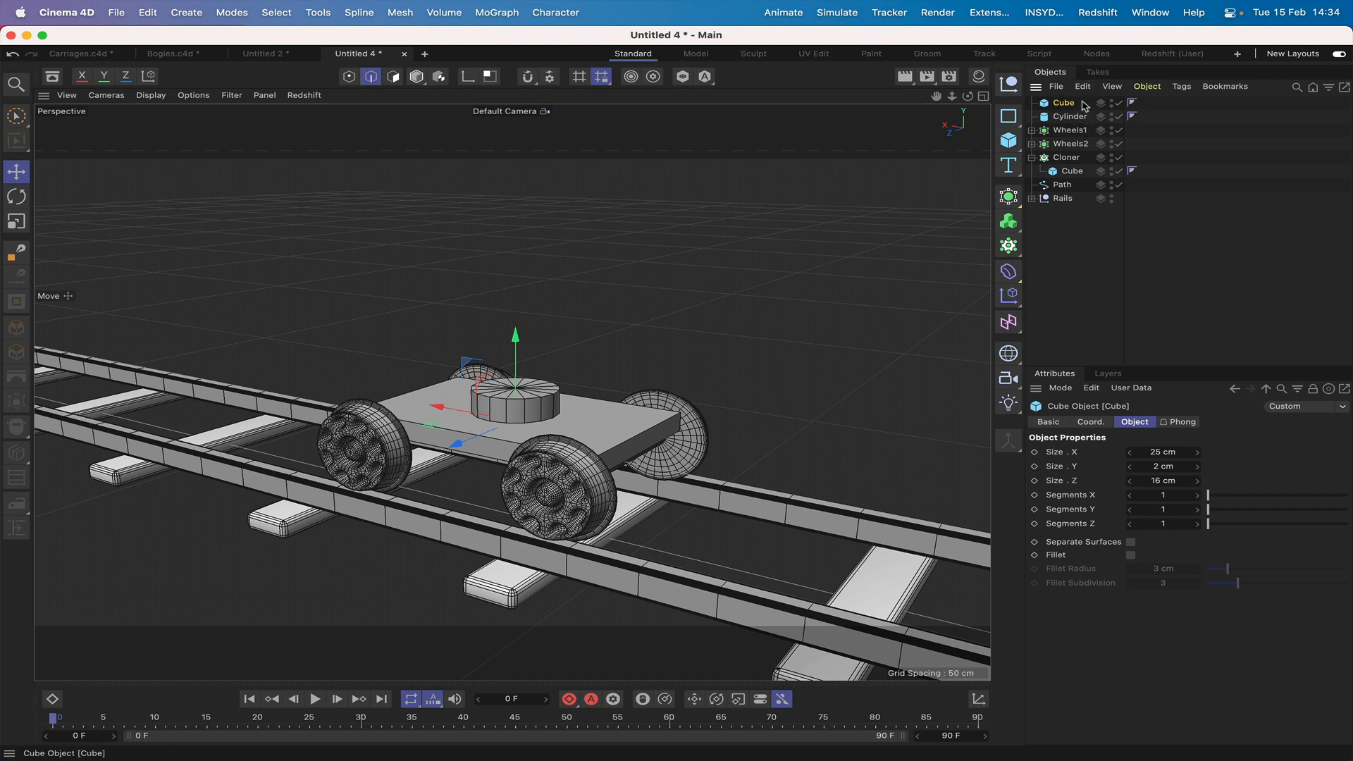
left_click_drag(1073, 104, 1085, 147)
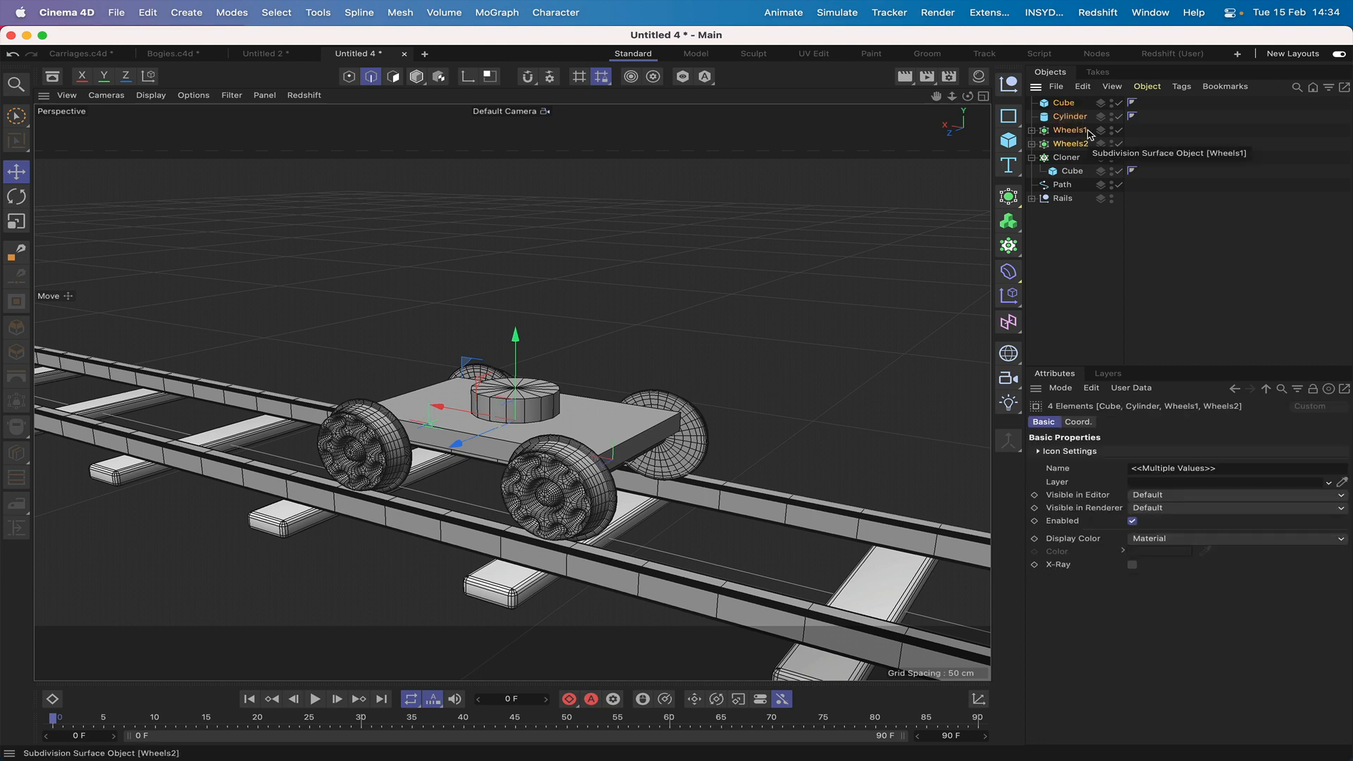
key("alt+g")
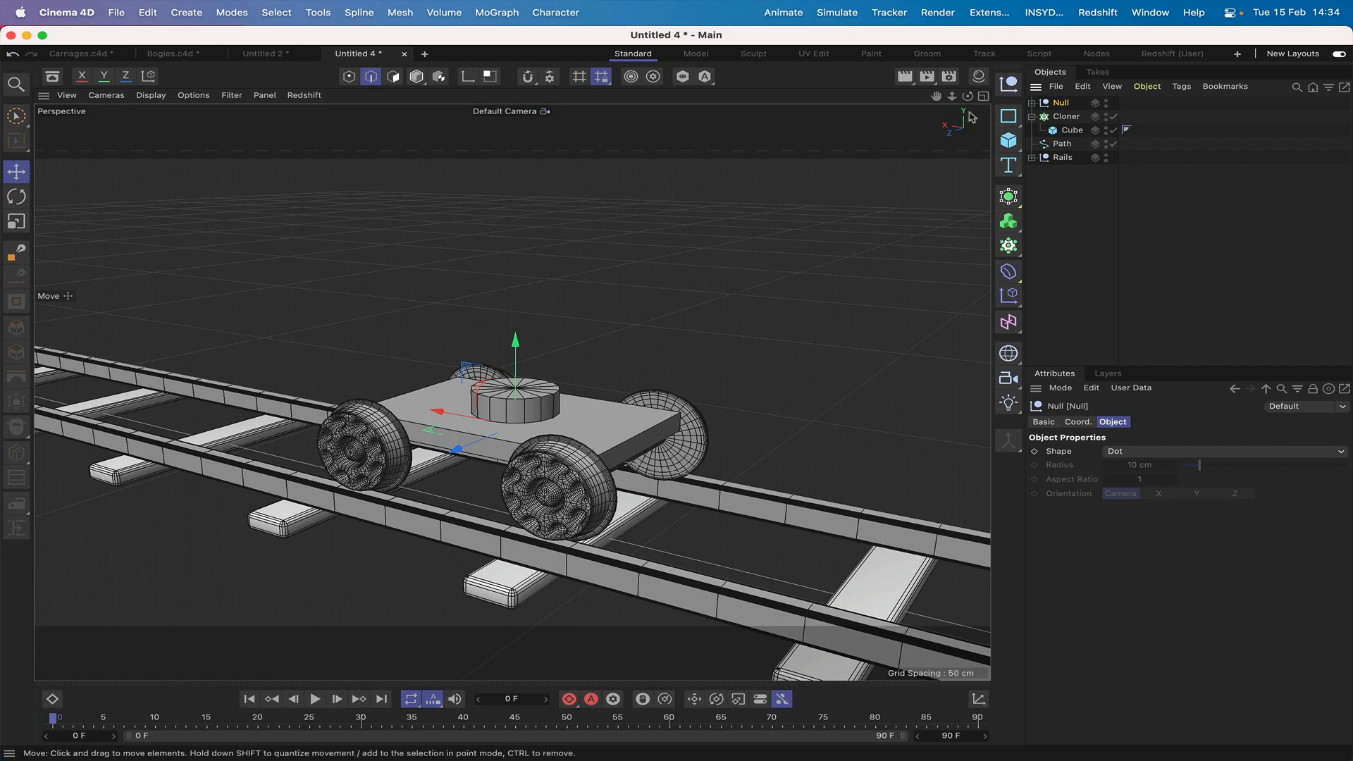
Step: Take the frame cube, cylinder, Wheels1 and Wheels2 out of the null, leaving it empty and selected
left_click_drag(967, 96, 908, 102)
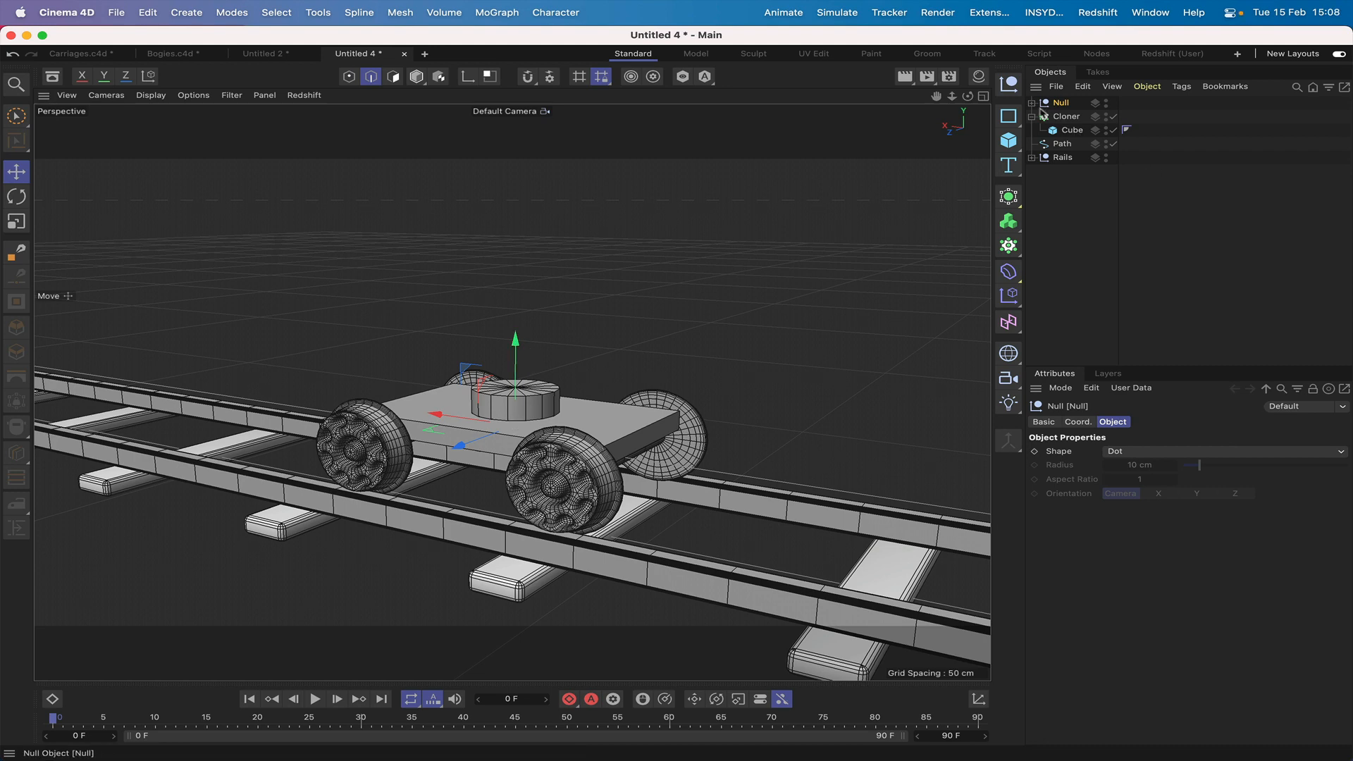
left_click(1032, 104)
left_click_drag(1096, 115, 1045, 167)
left_click(1060, 105)
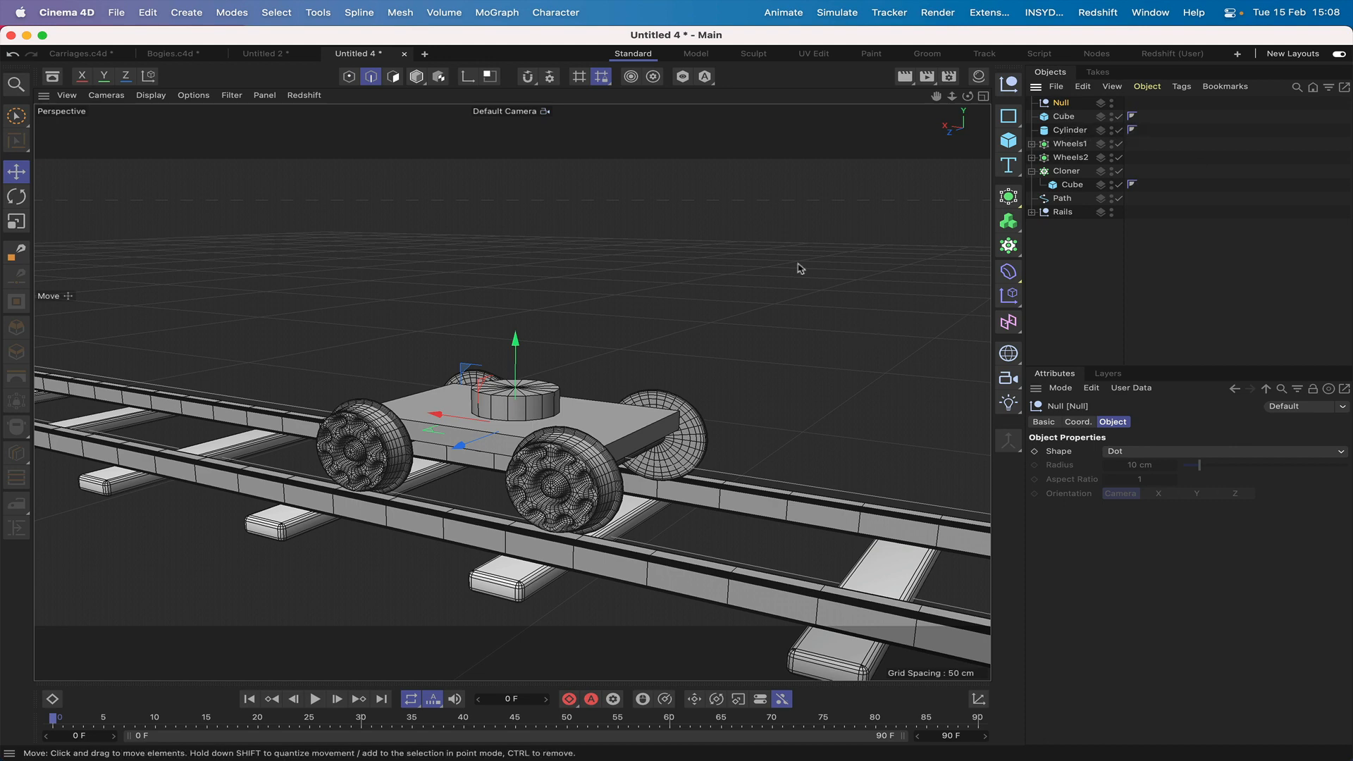
Step: Rotate the empty null to a 90° heading so its Z axis runs along the track
left_click(16, 196)
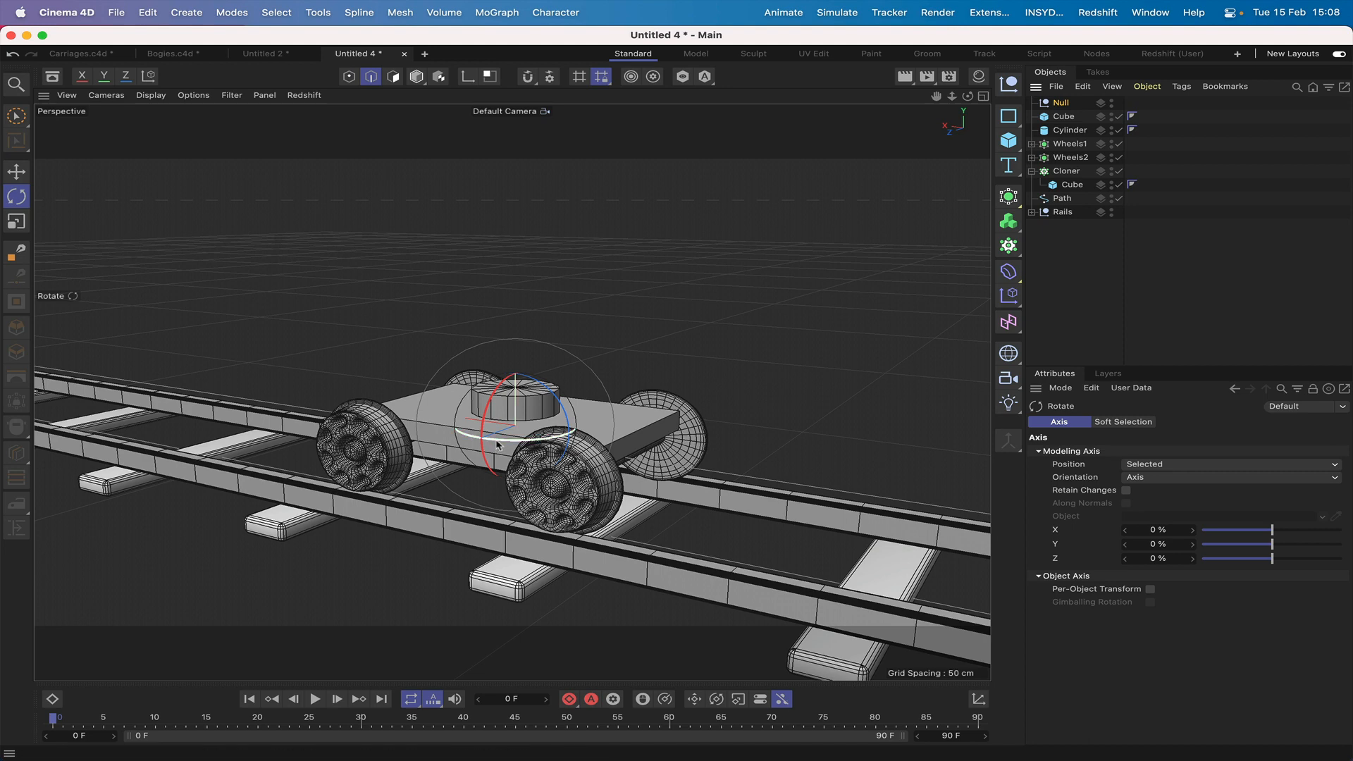
left_click_drag(497, 445, 578, 431)
left_click(16, 171)
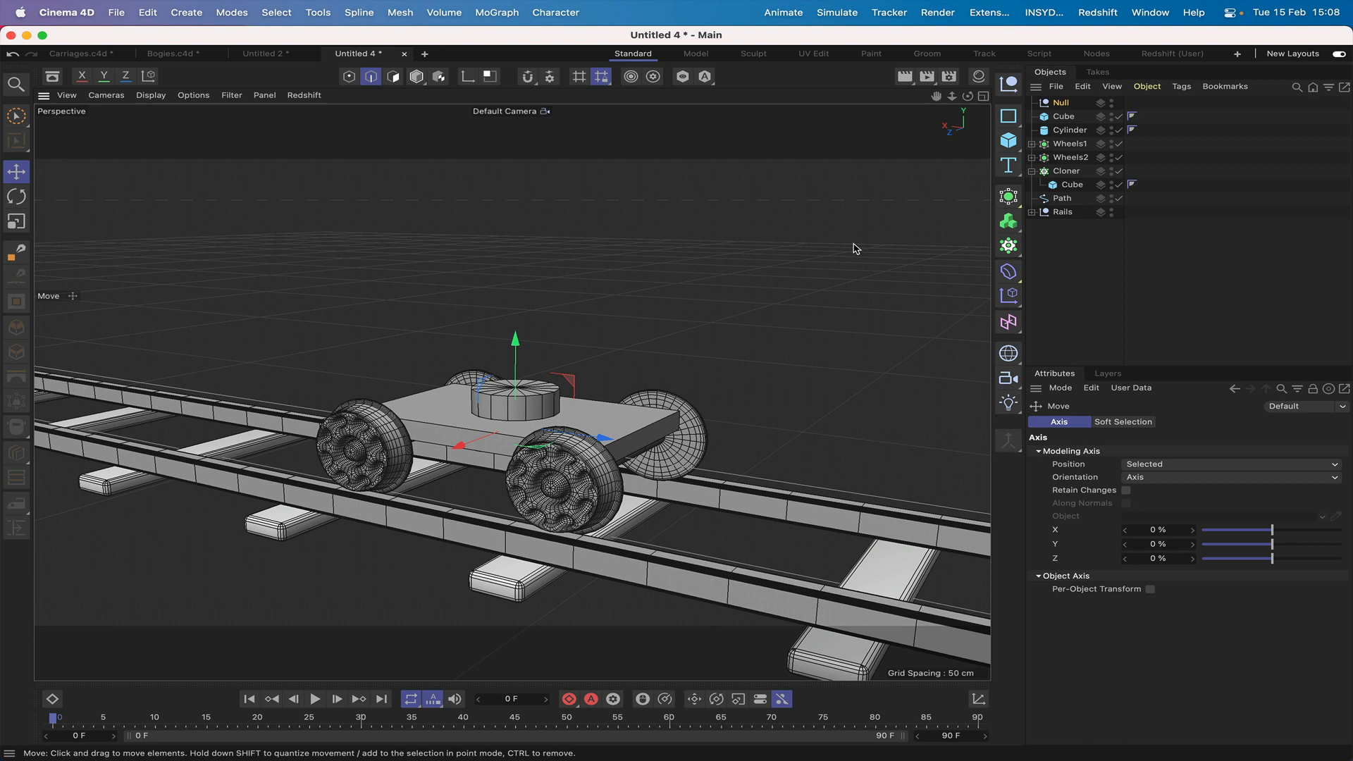
Step: Check the Path spline's height and set the null's Y position to 8.5 cm to match it
key("F4")
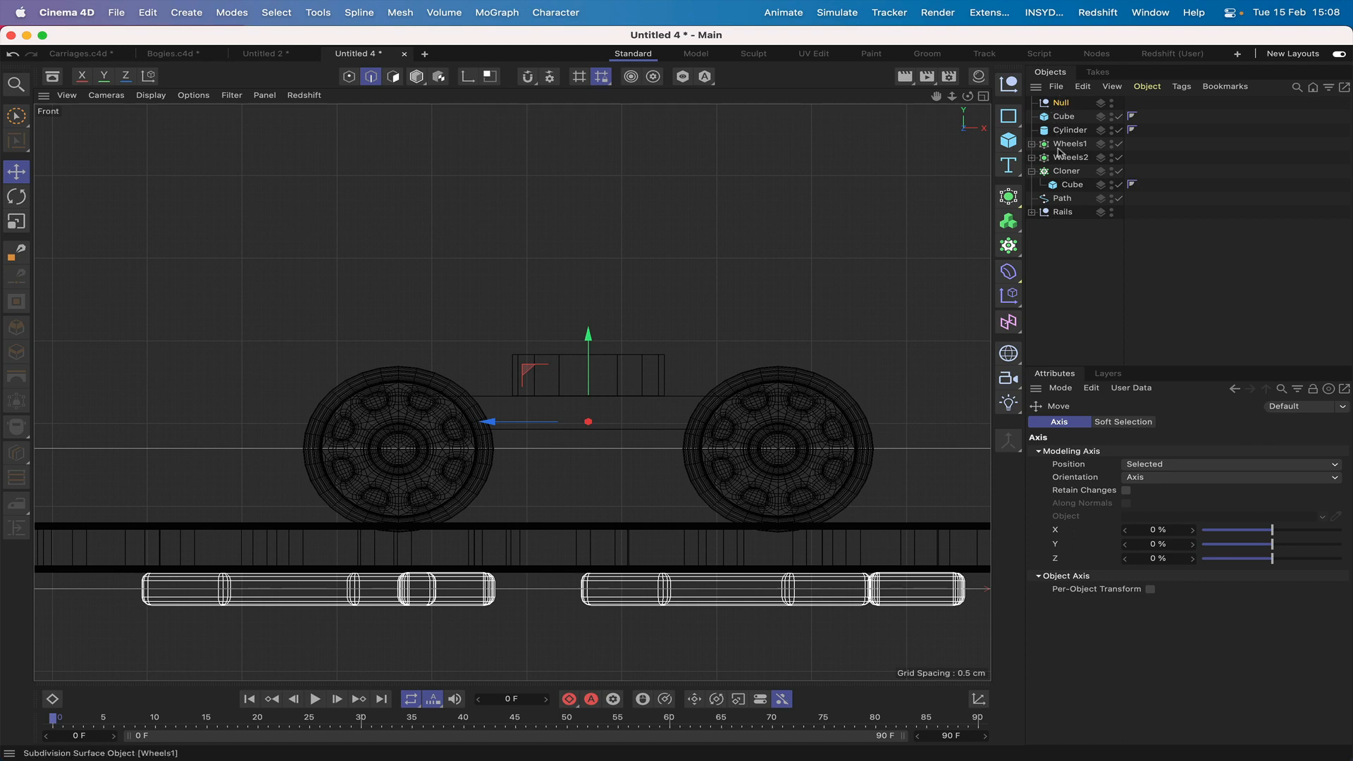
left_click(1061, 200)
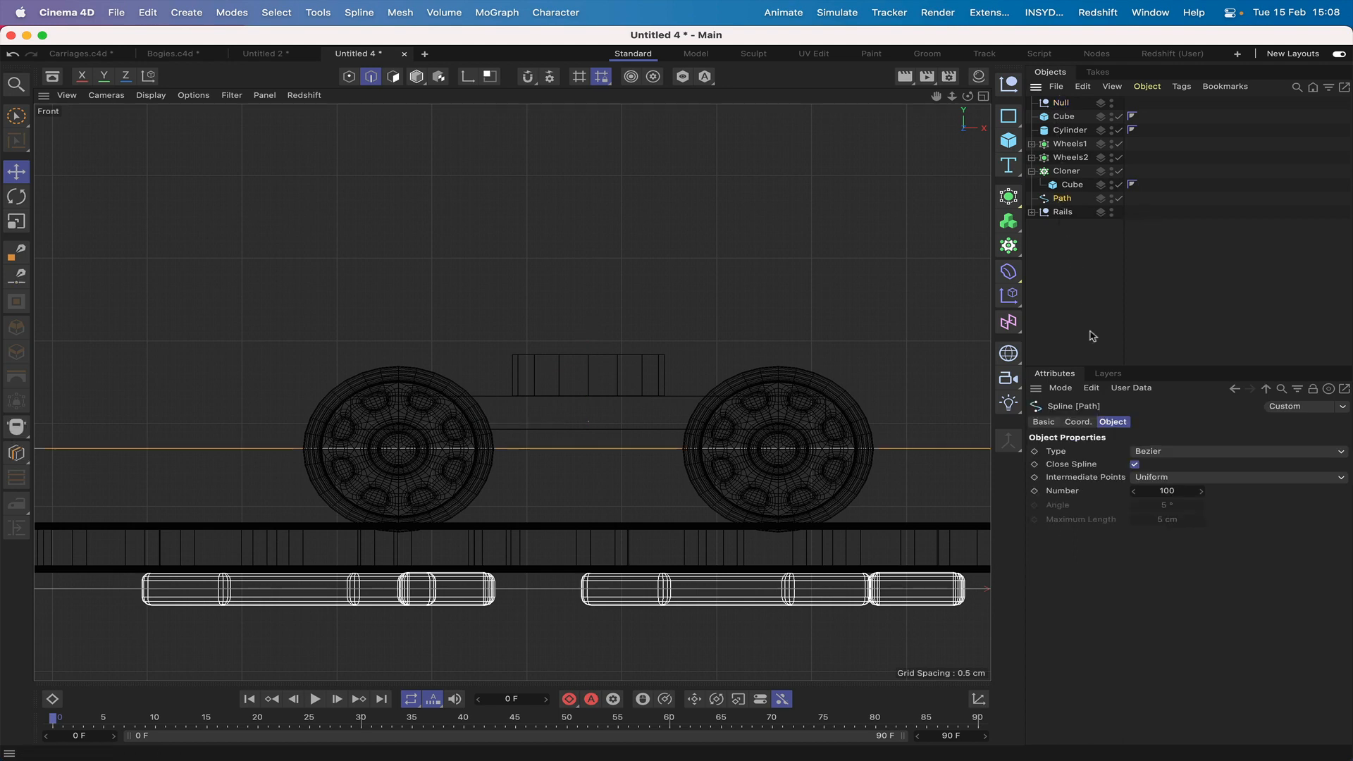
left_click(1083, 422)
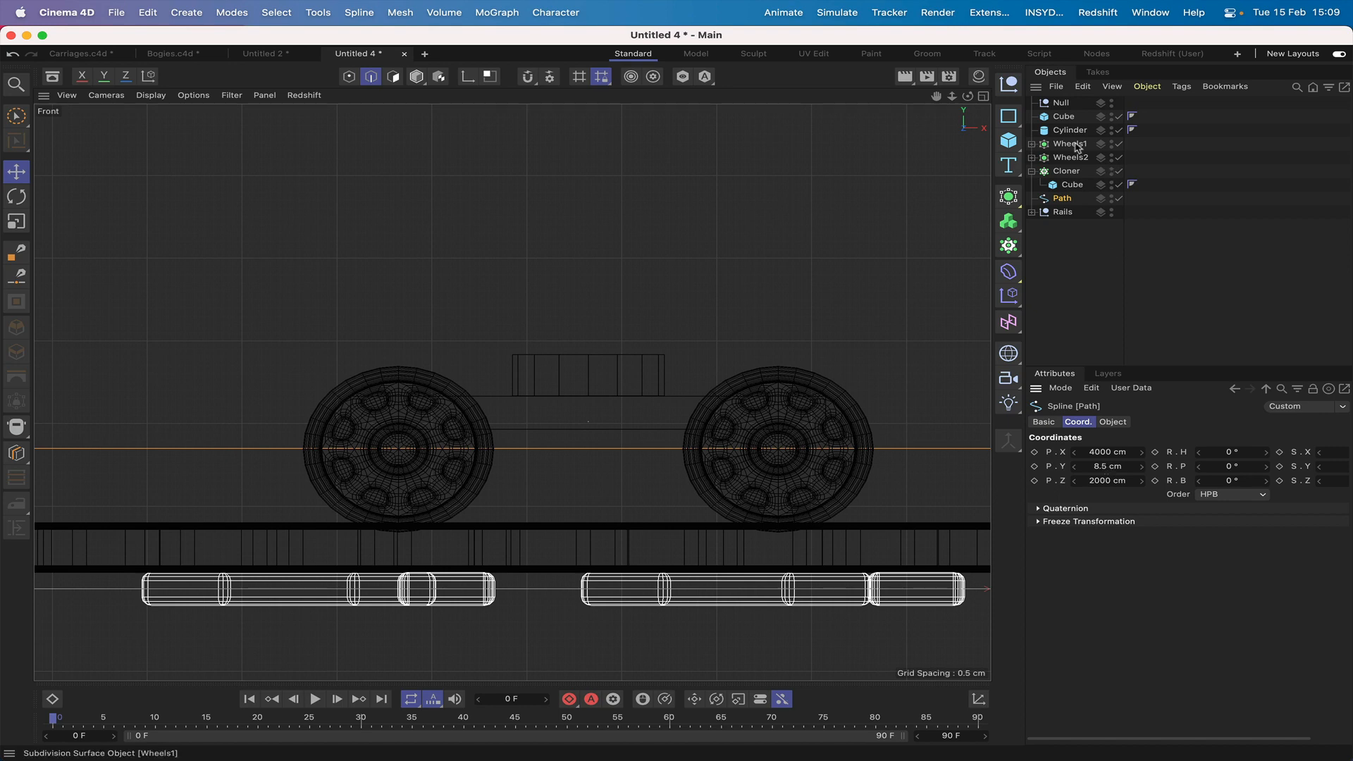
left_click(1062, 103)
left_click(1122, 466)
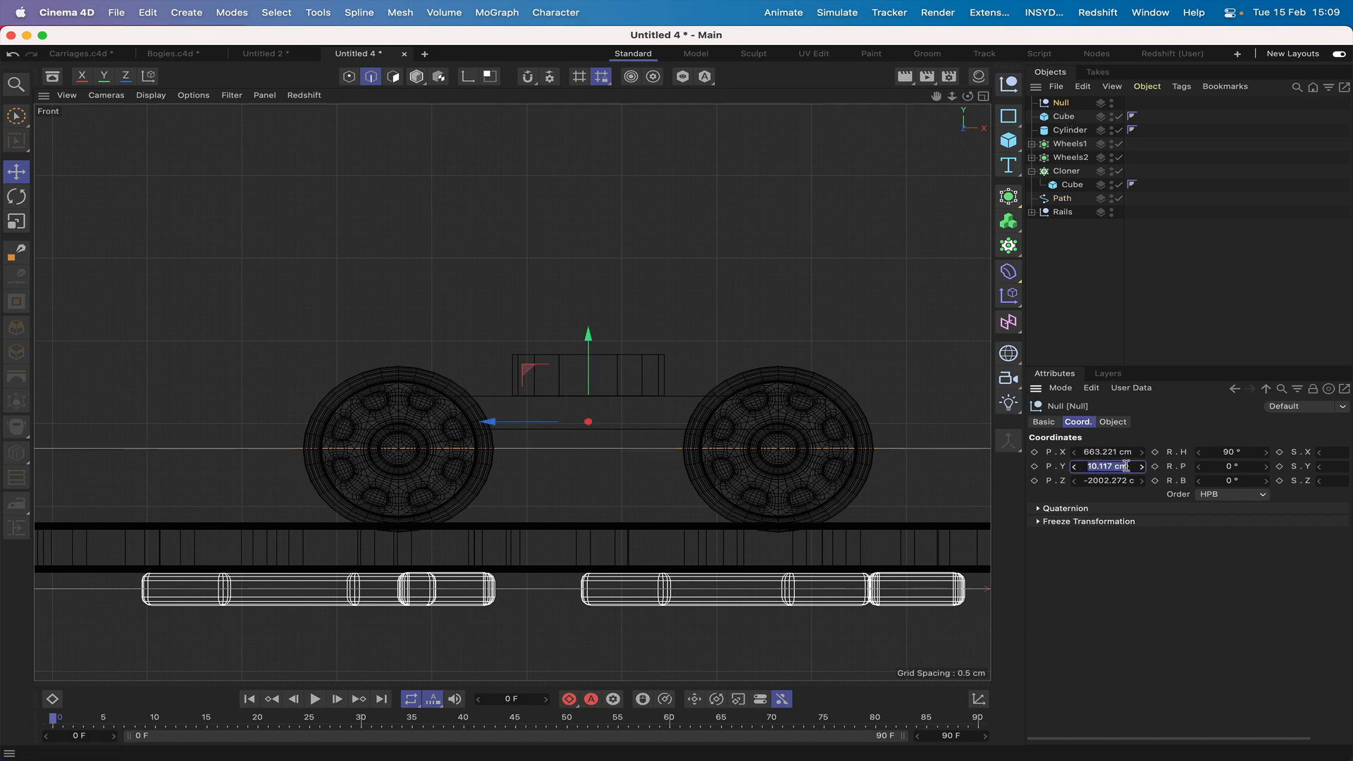
type("8.5")
key("Return")
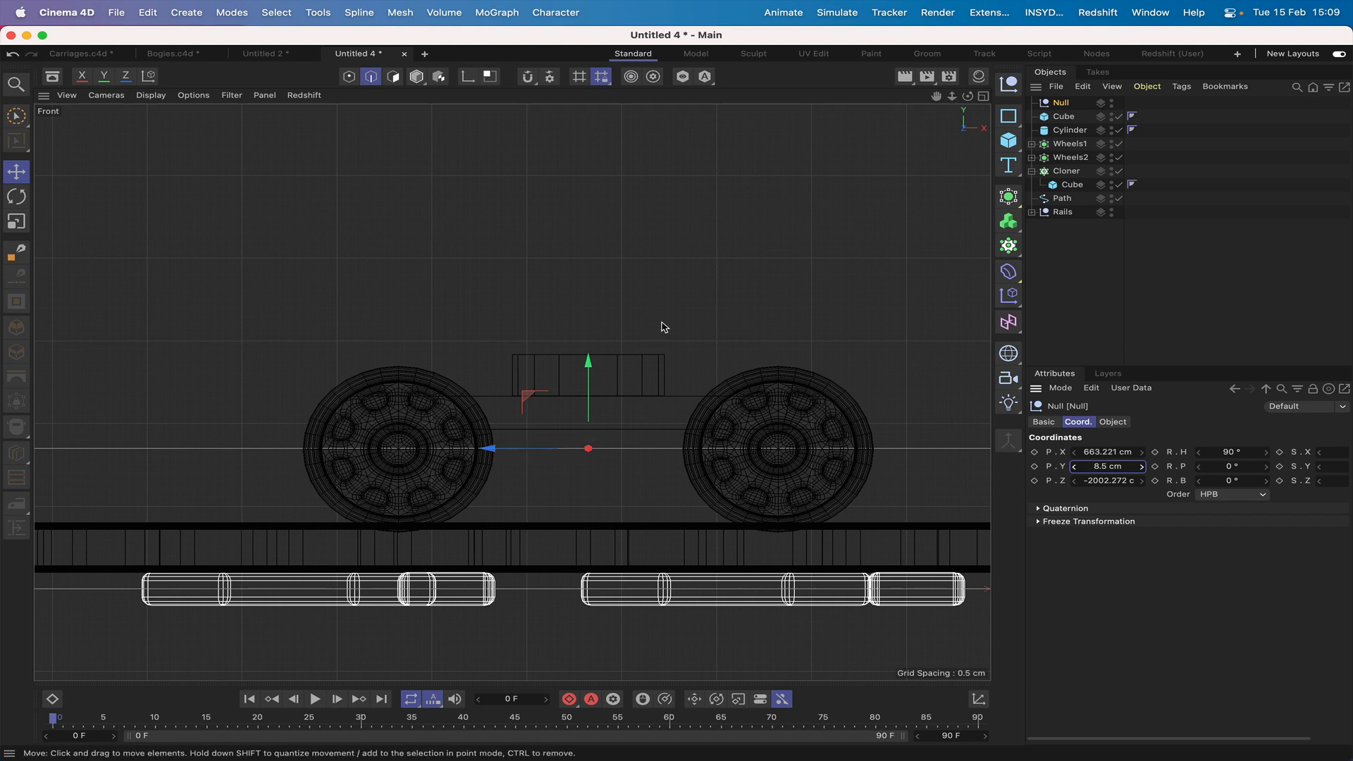
Step: Check the null's centring in the top view and nest the frame cube, cylinder, Wheels1 and Wheels2 back inside it
key("F1")
key("F2")
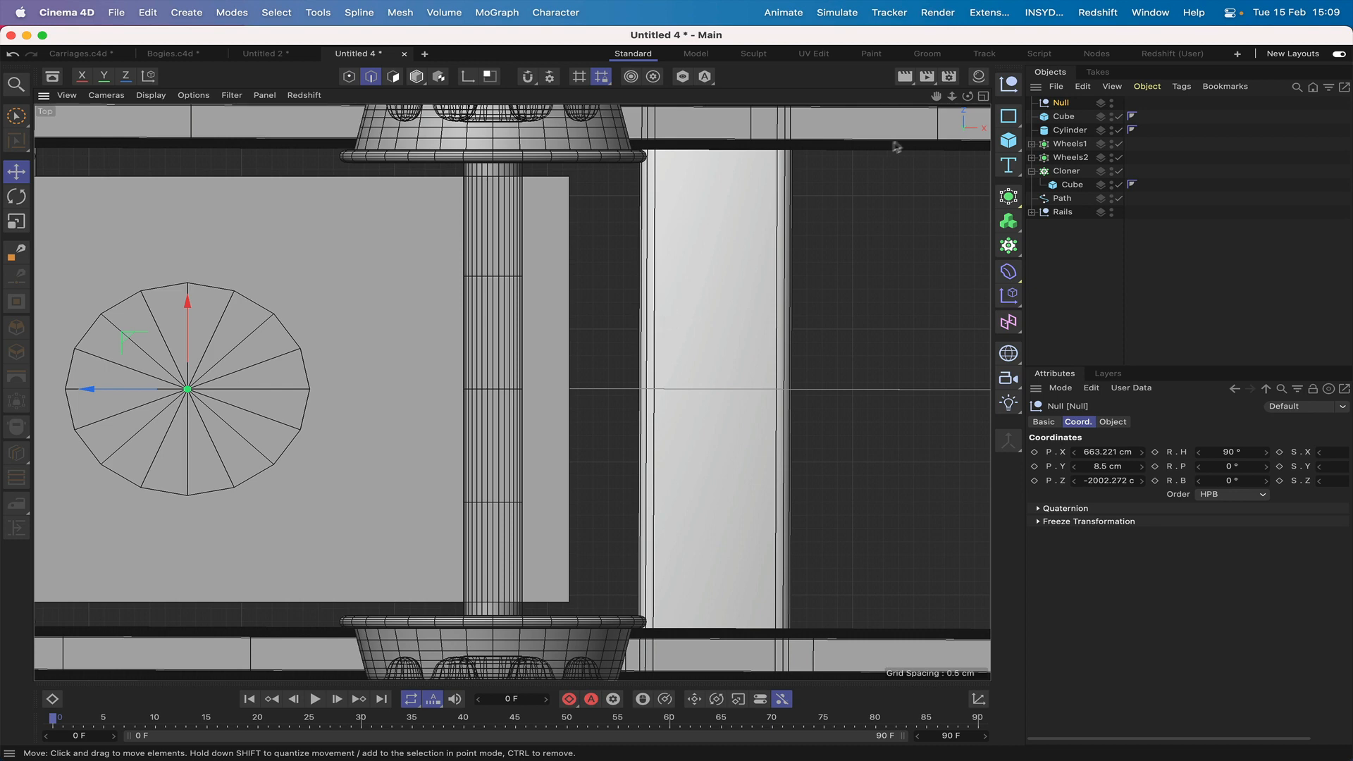
left_click_drag(936, 96, 513, 392)
key("h")
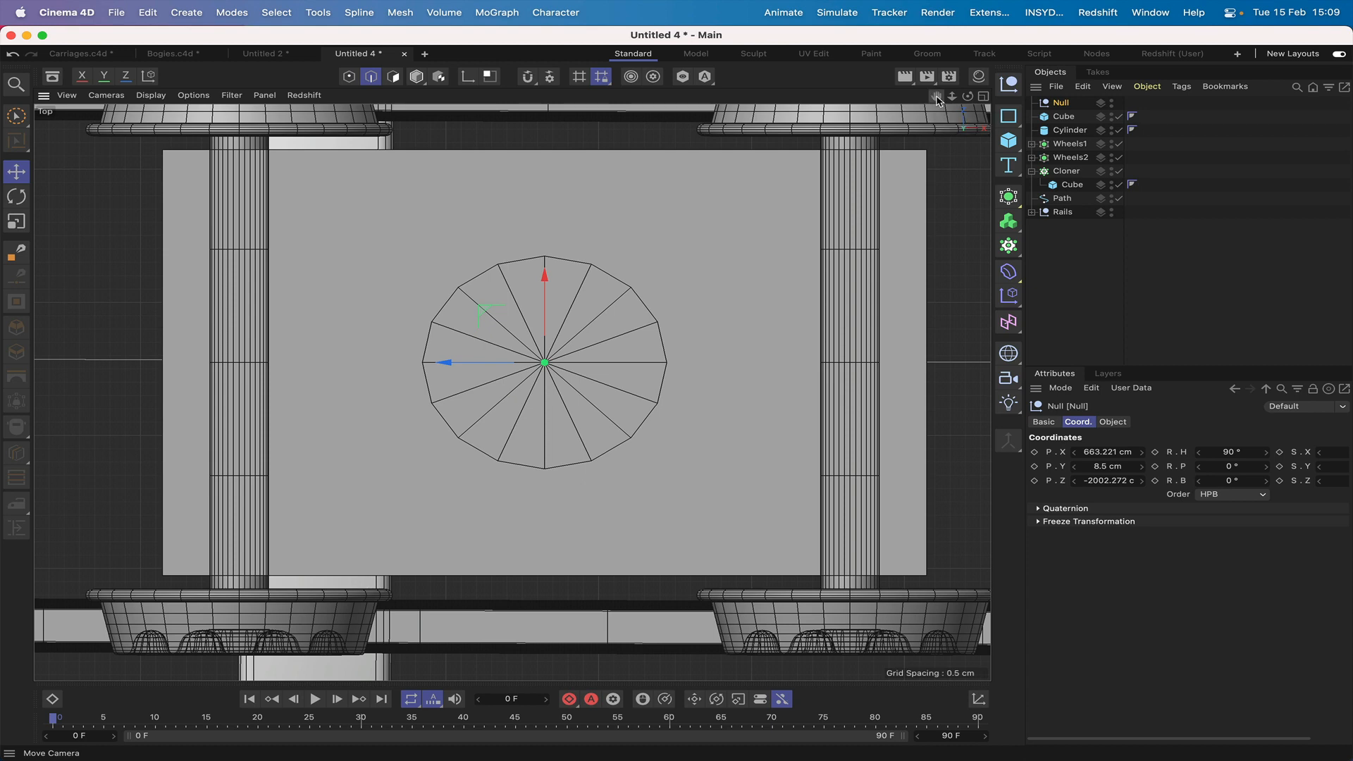
key("F1")
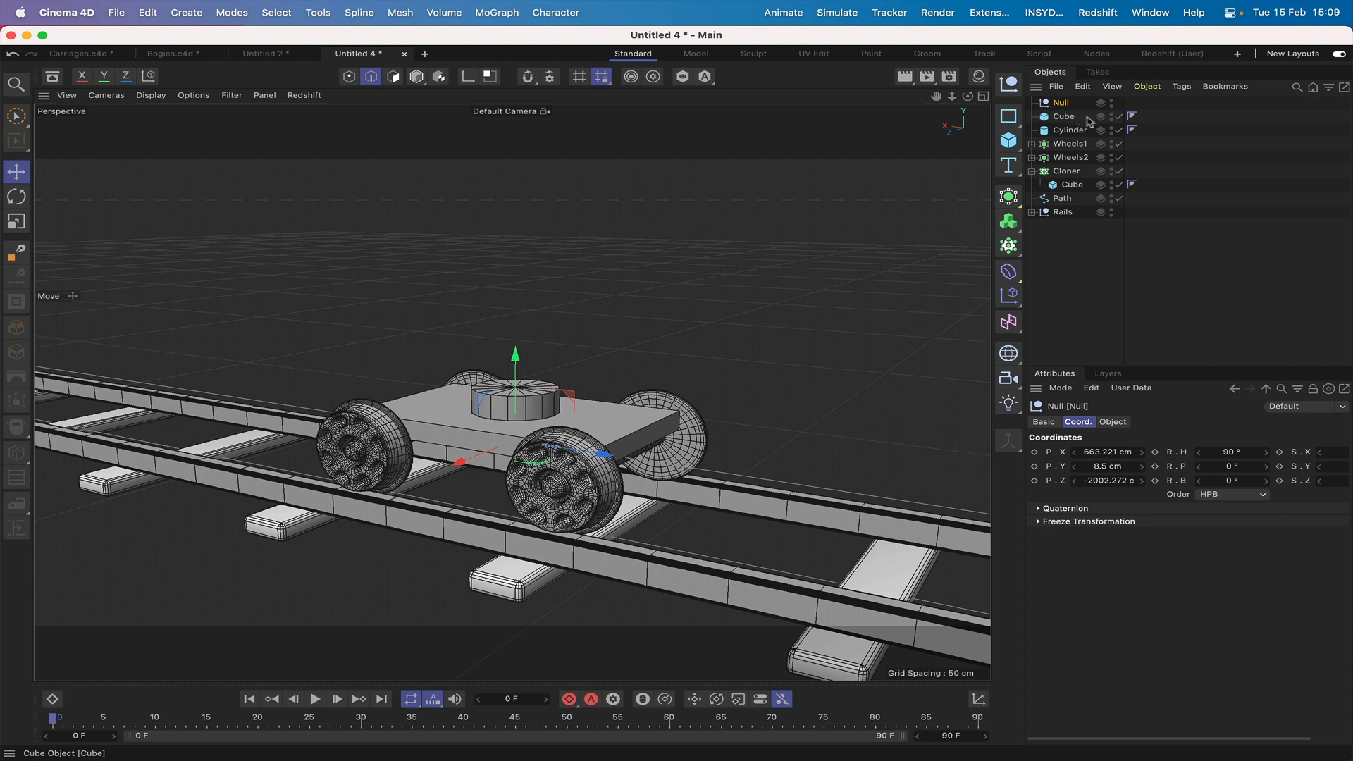
left_click_drag(1088, 116, 1055, 168)
left_click_drag(1066, 118, 1060, 103)
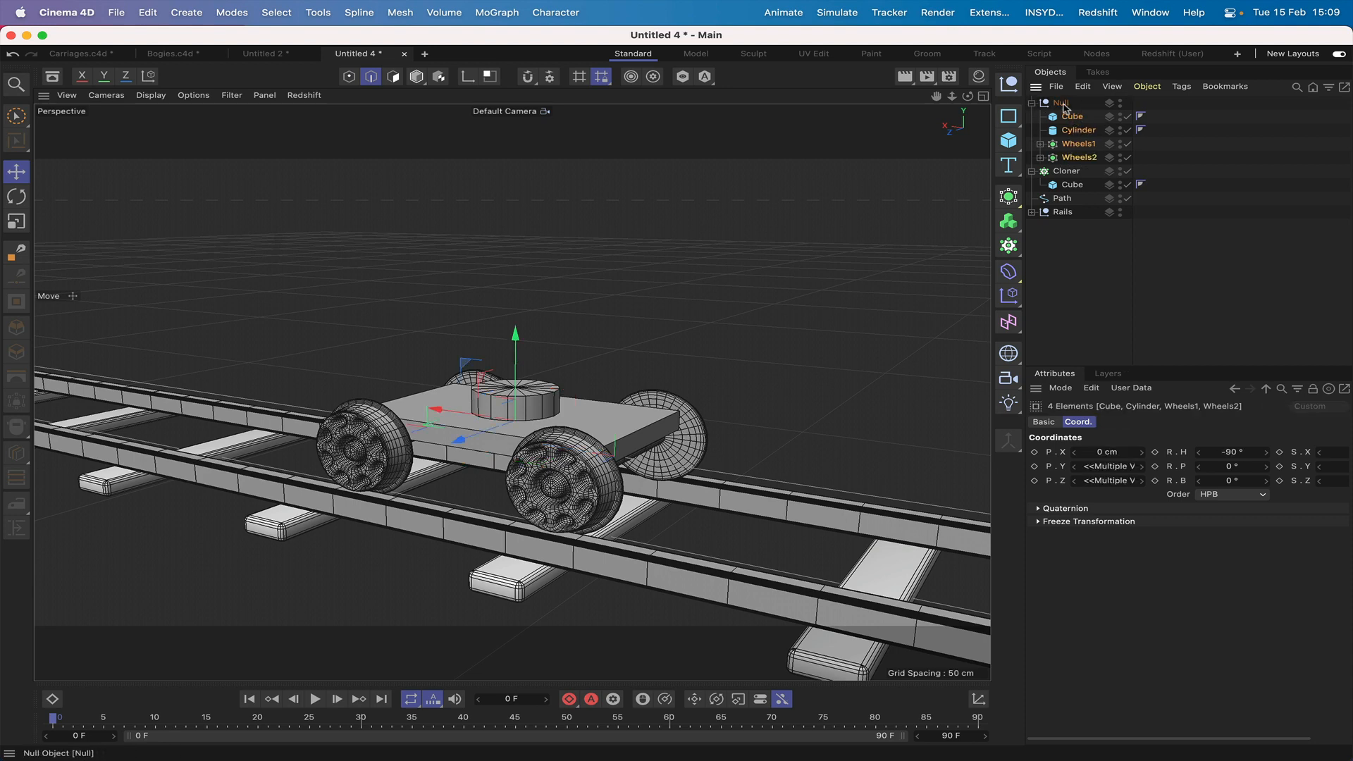
Step: Rename the null holding the bogie parts to B1
double_click(1063, 103)
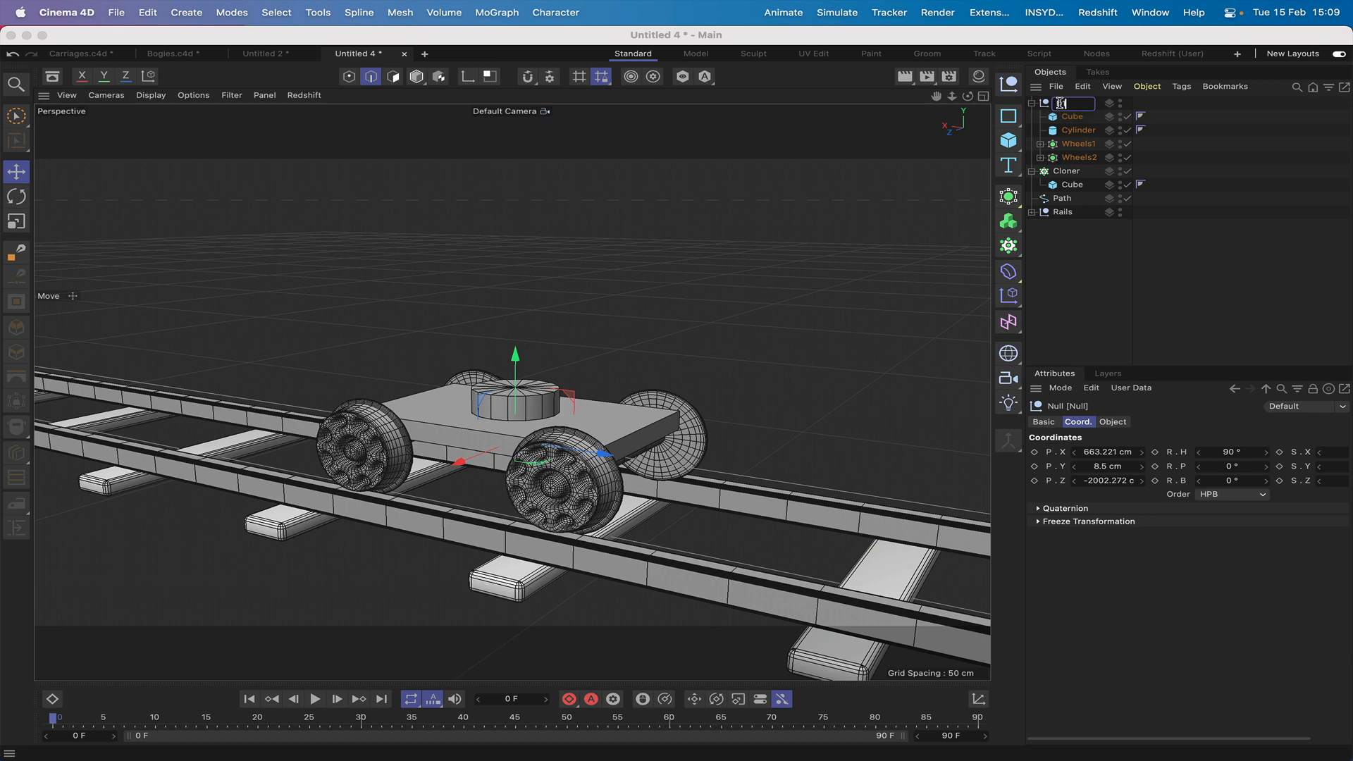
type("B1")
key("Return")
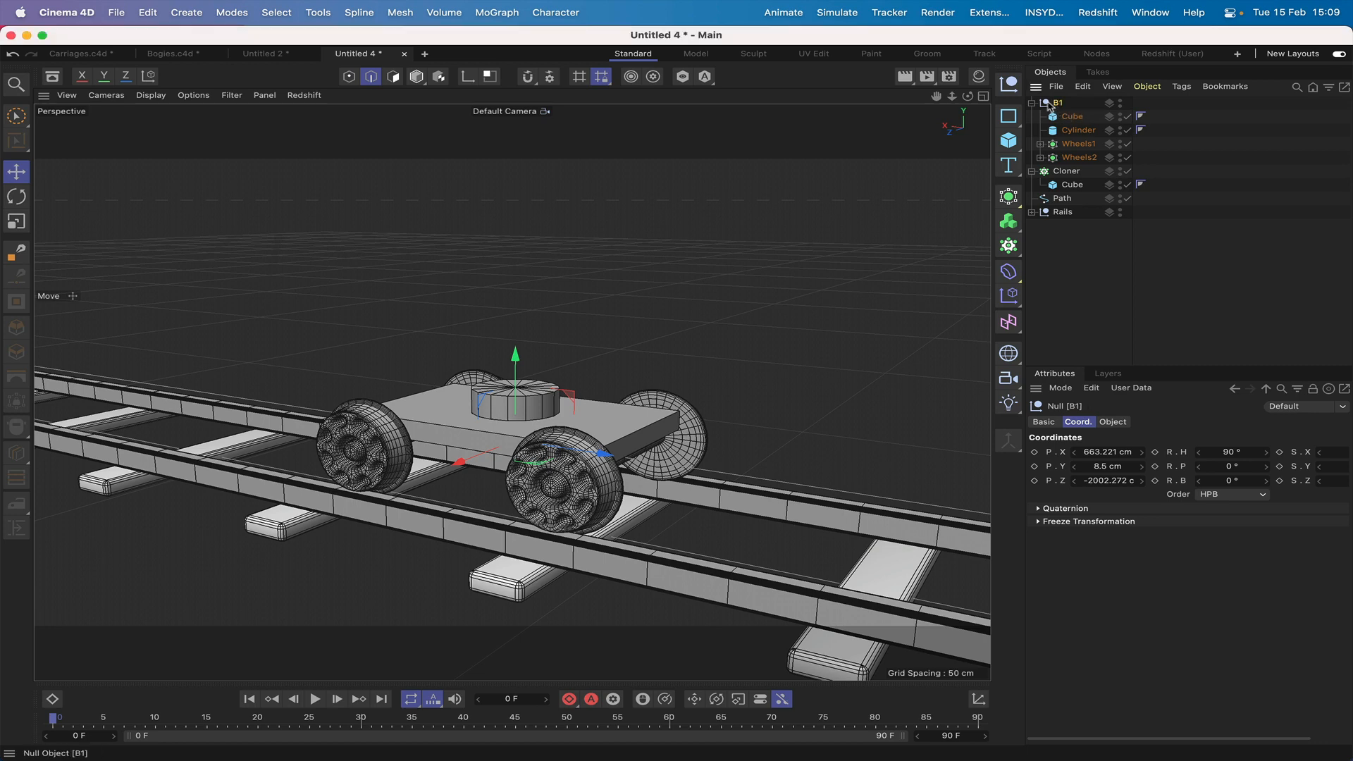
Step: Group B1 under a new parent null and name that null Bogies
key("super+z")
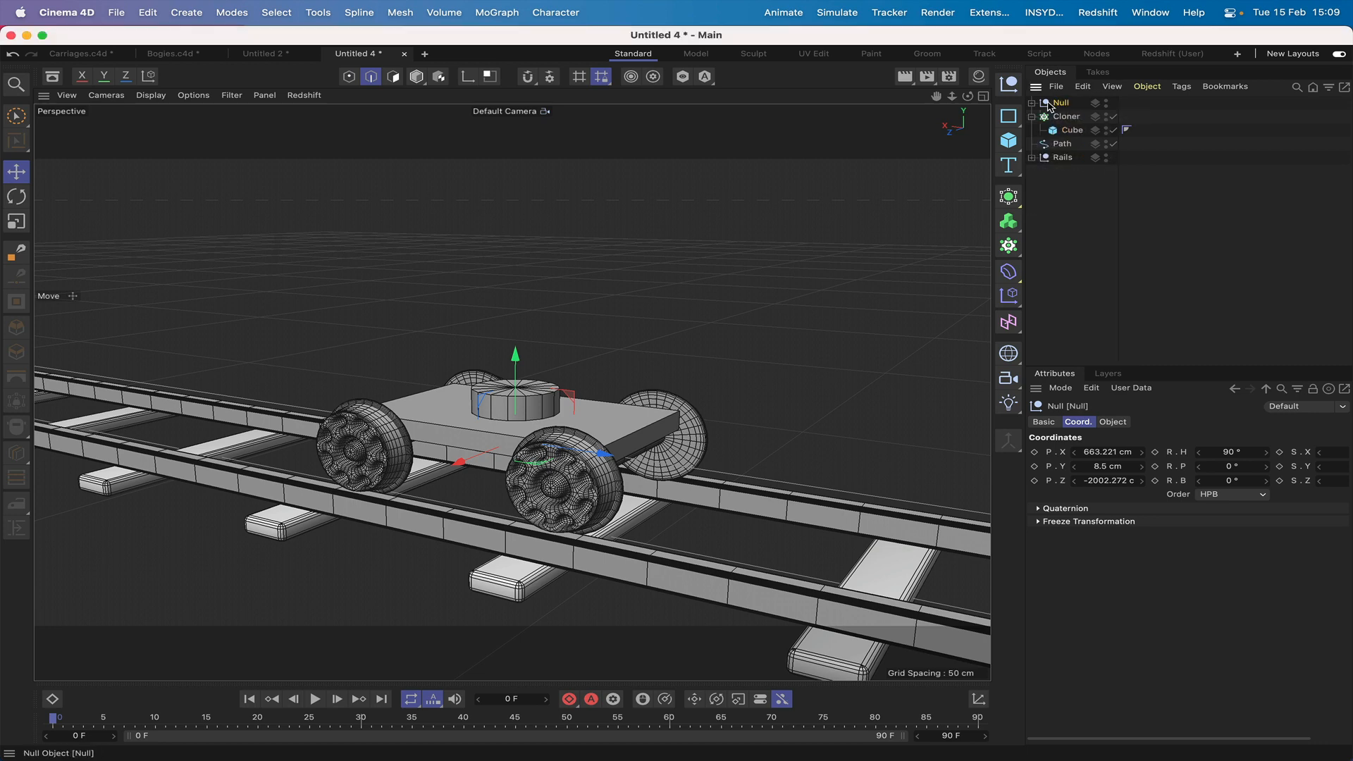
double_click(1061, 103)
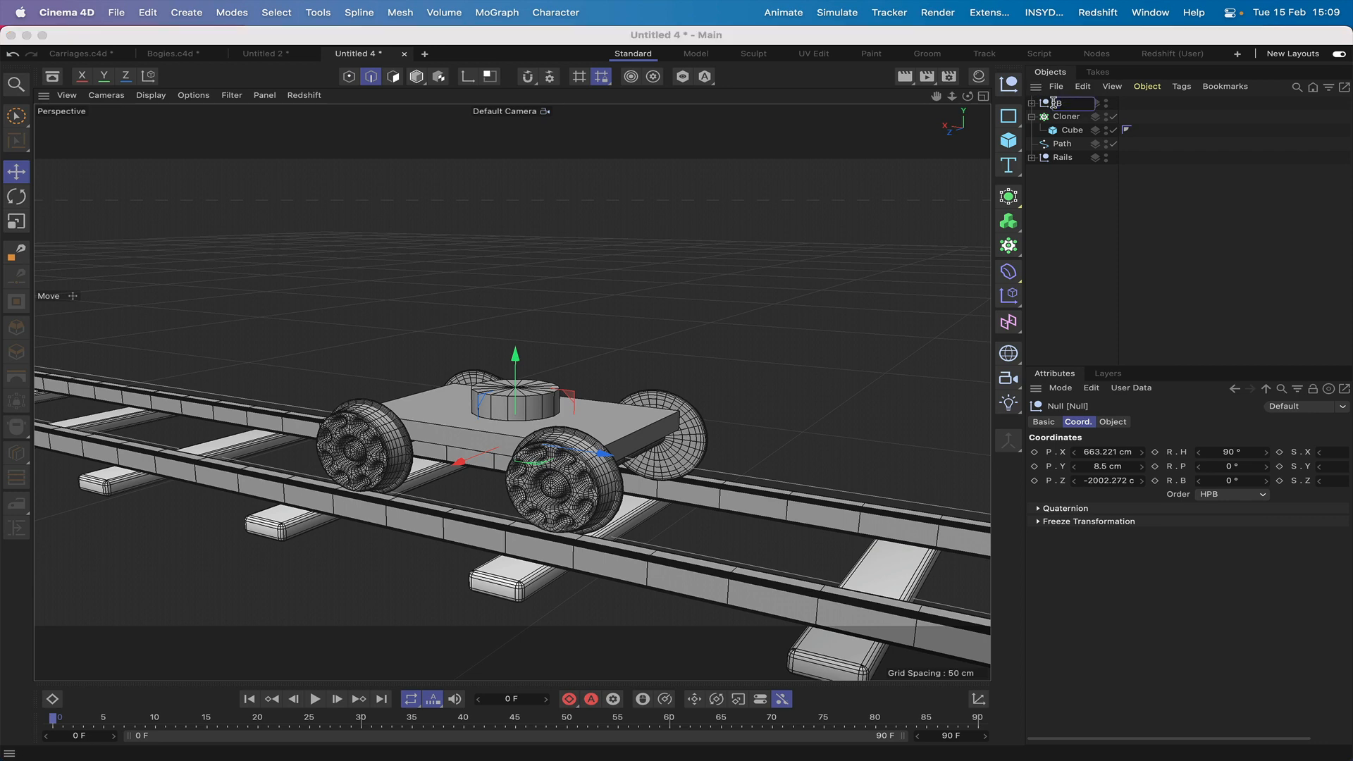
type("Bogies")
key("Return")
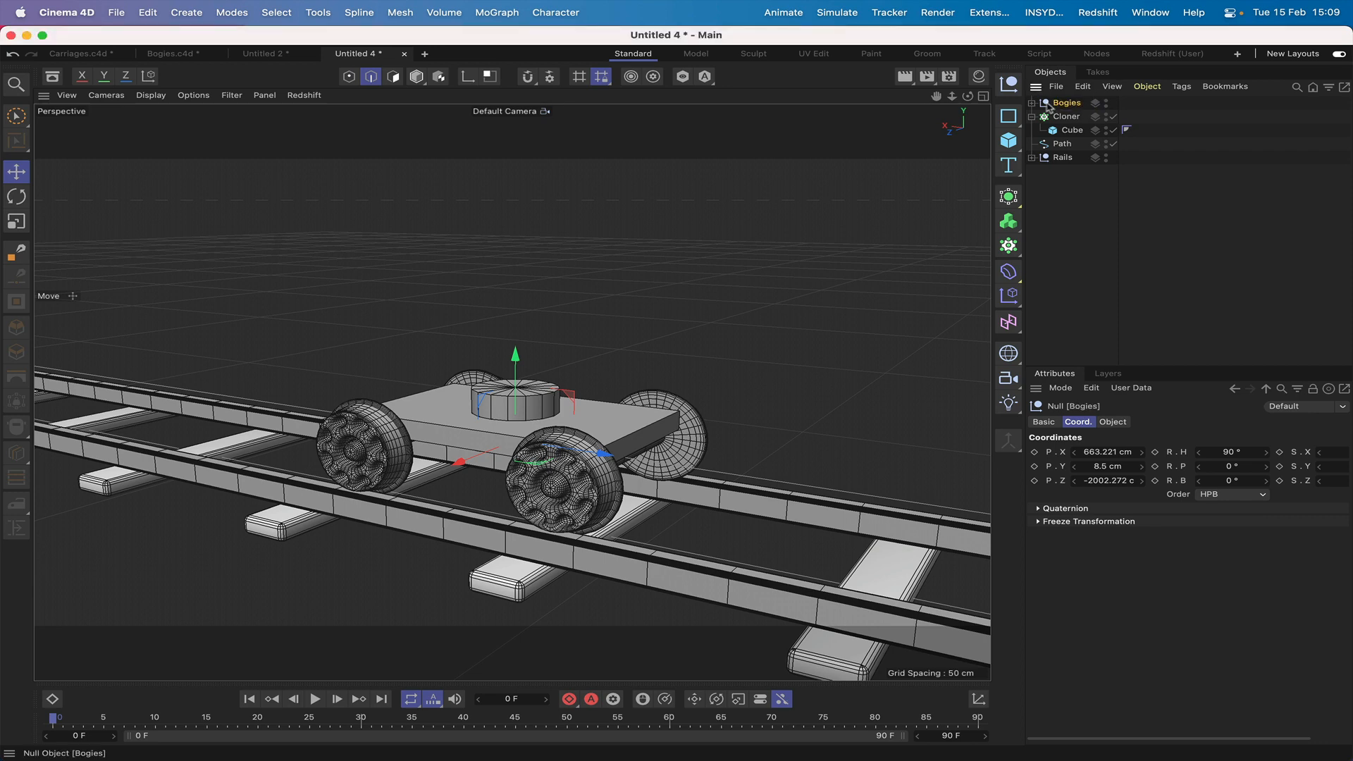
Step: Duplicate only the B1 null inside the Bogies group and open the copy's name for editing
left_click(1031, 103)
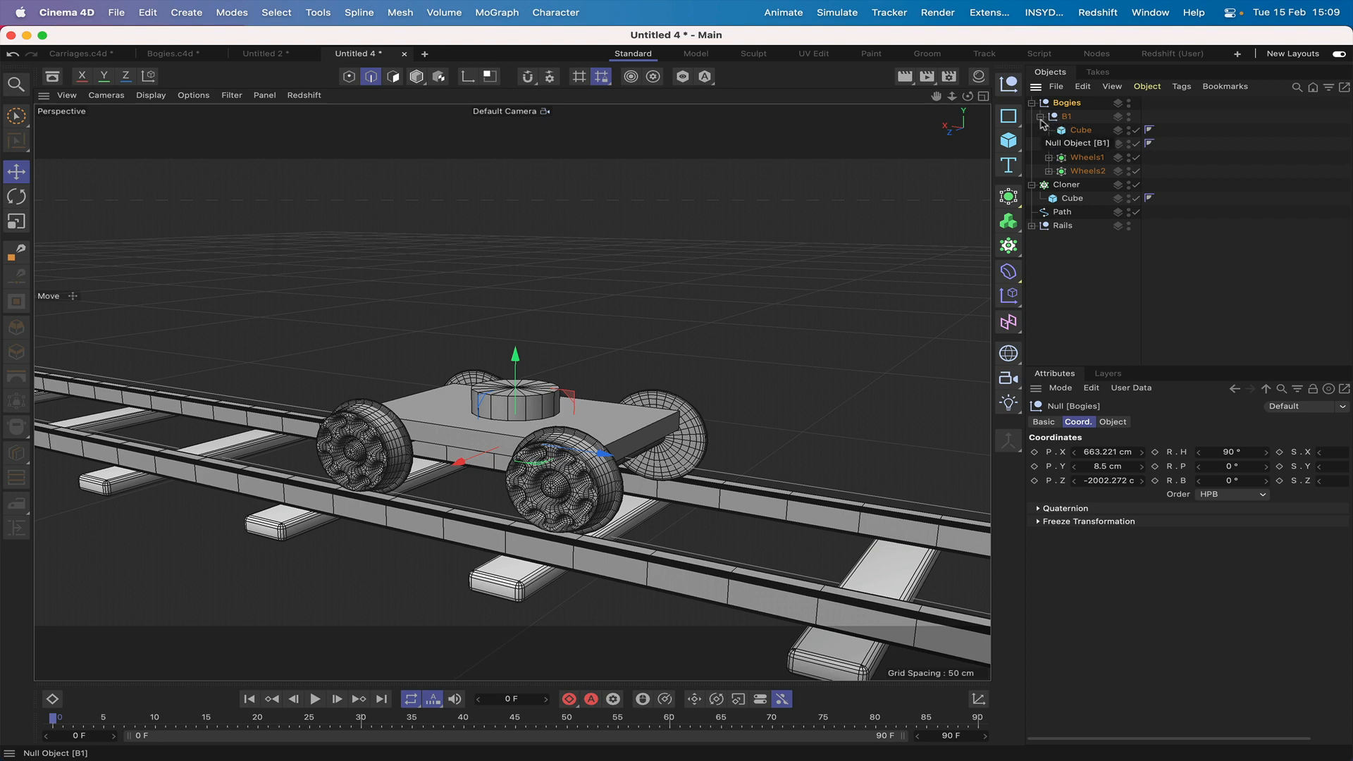
left_click(1041, 118)
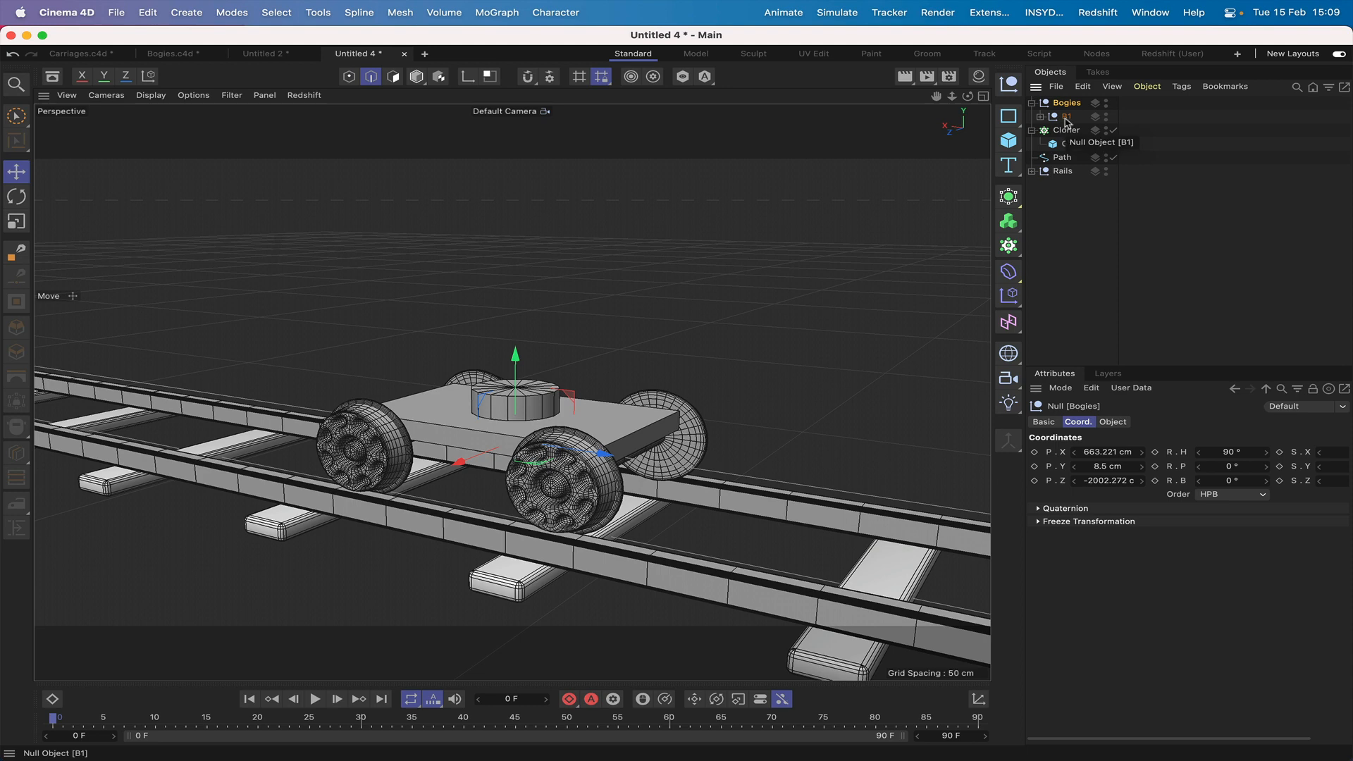
left_click_drag(1069, 127, 1082, 134, "ctrl")
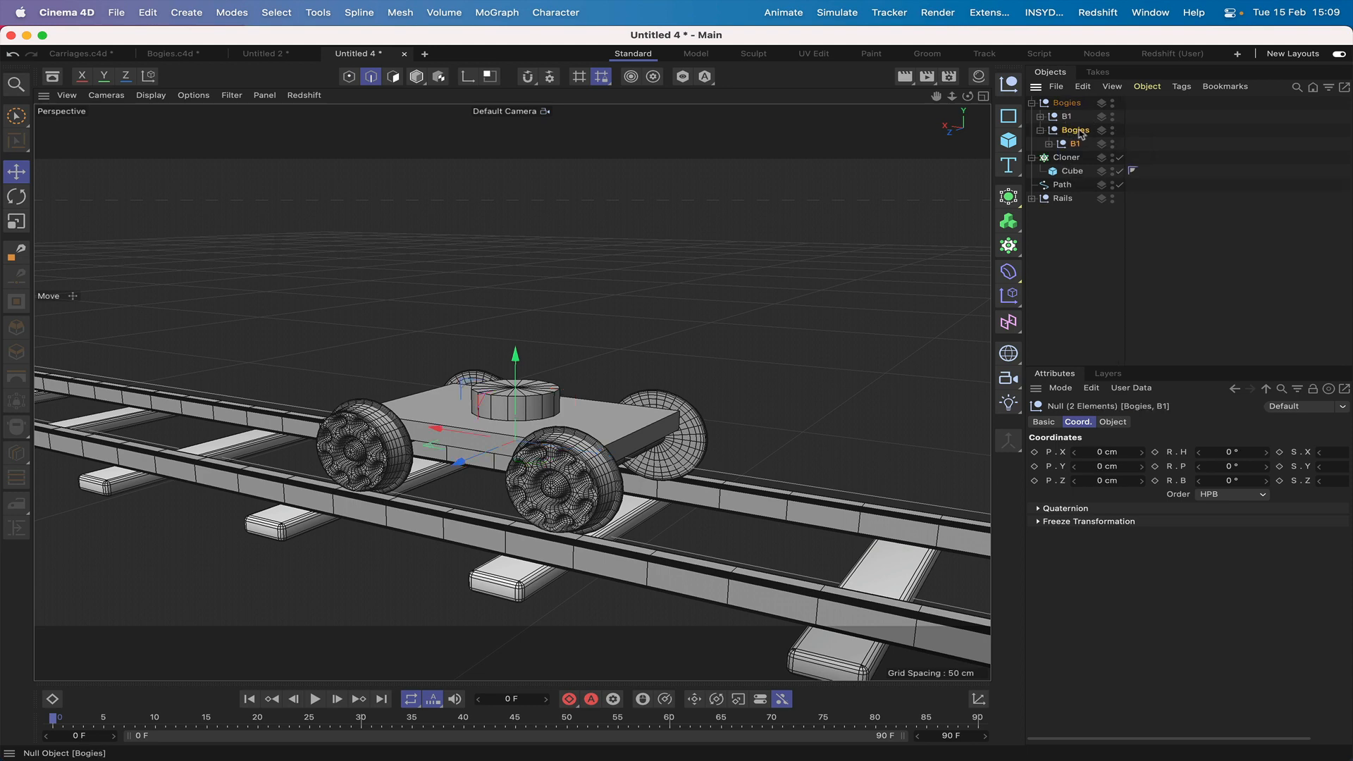
key("super+z")
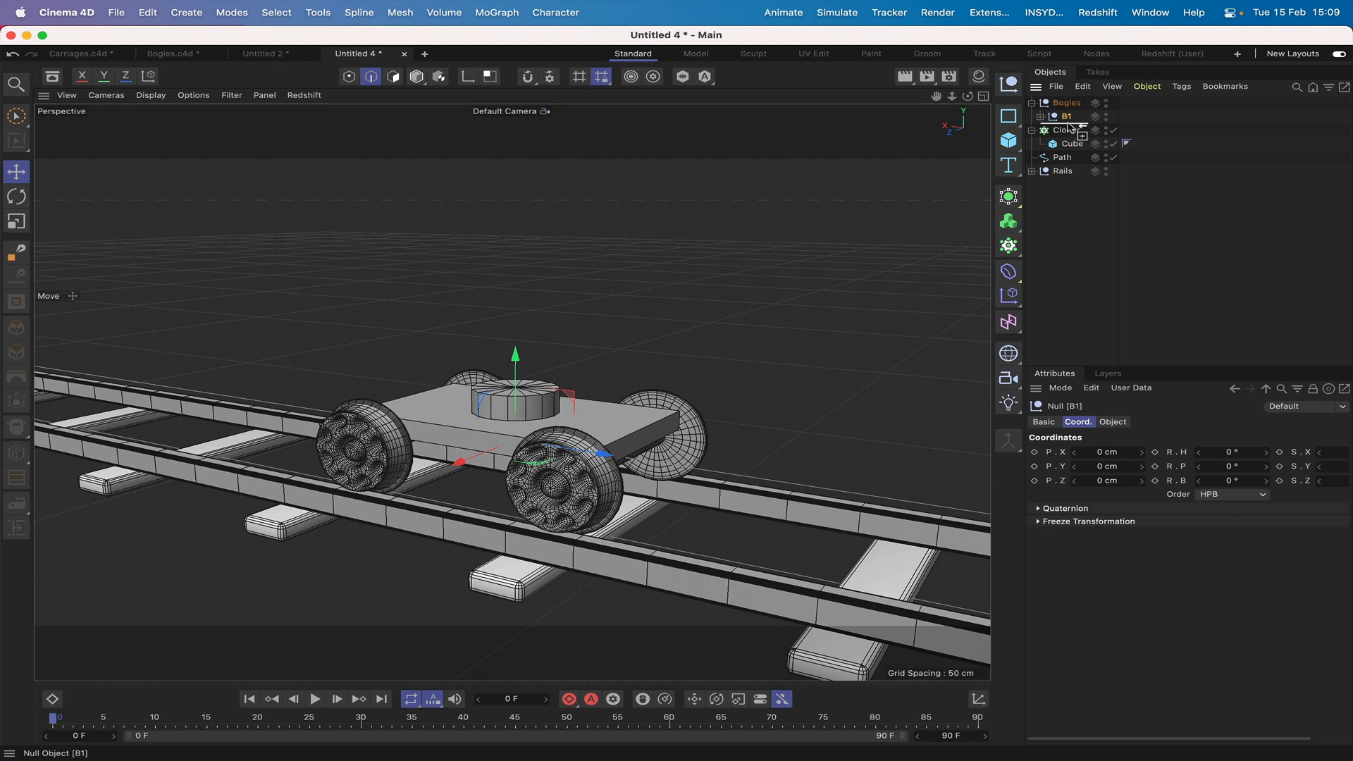
left_click_drag(1069, 127, 1084, 123, "ctrl")
double_click(1079, 129)
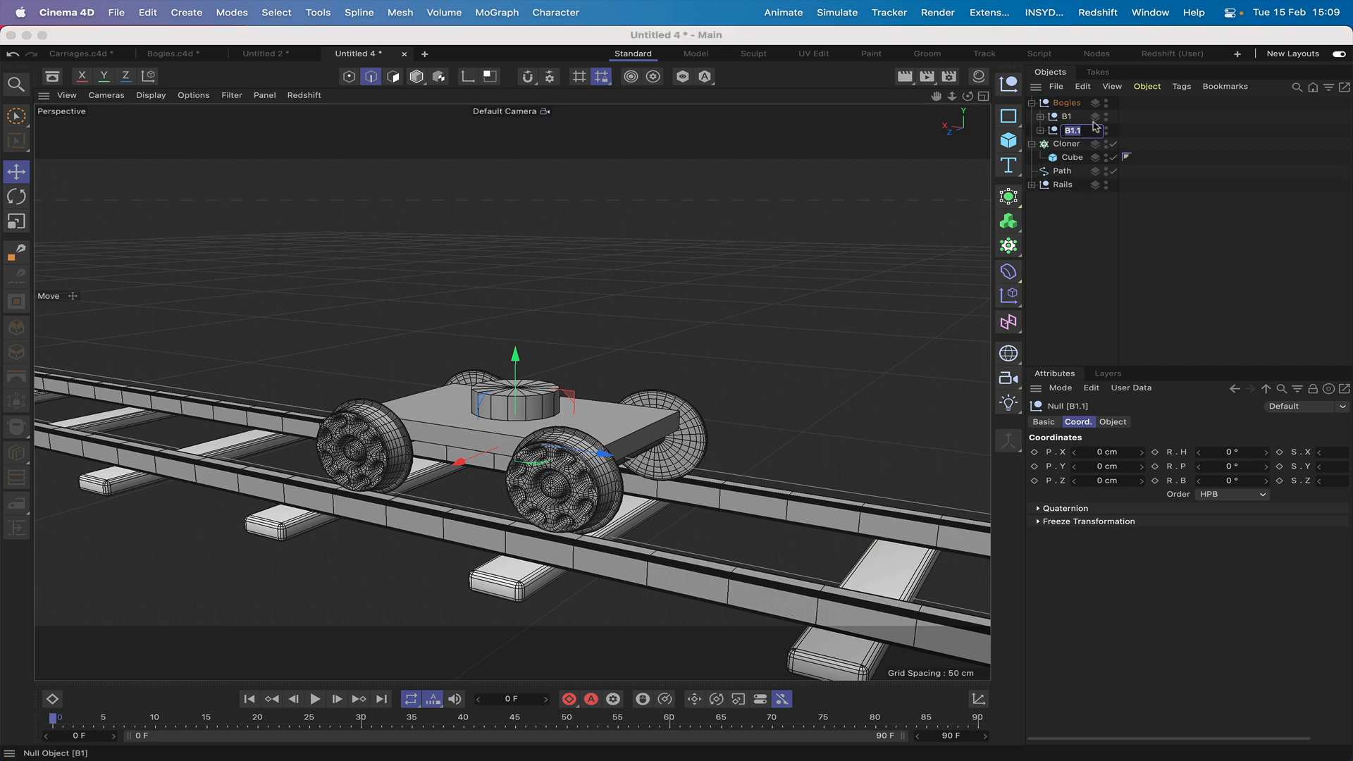
Step: Name the second bogie null B2, and duplicate the B1 and B2 pair inside the Bogies group until there are twelve bogies
type("B2")
key("Return")
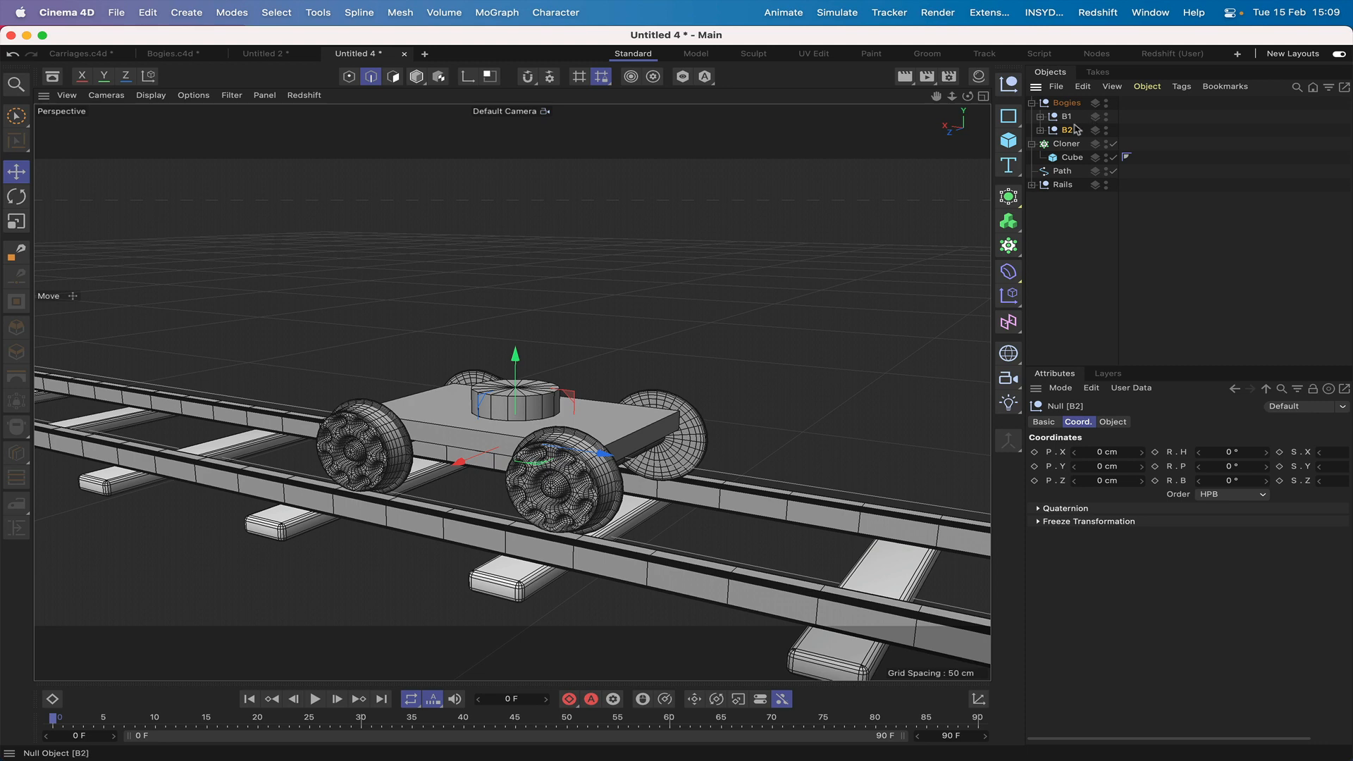
left_click_drag(1078, 115, 1073, 171)
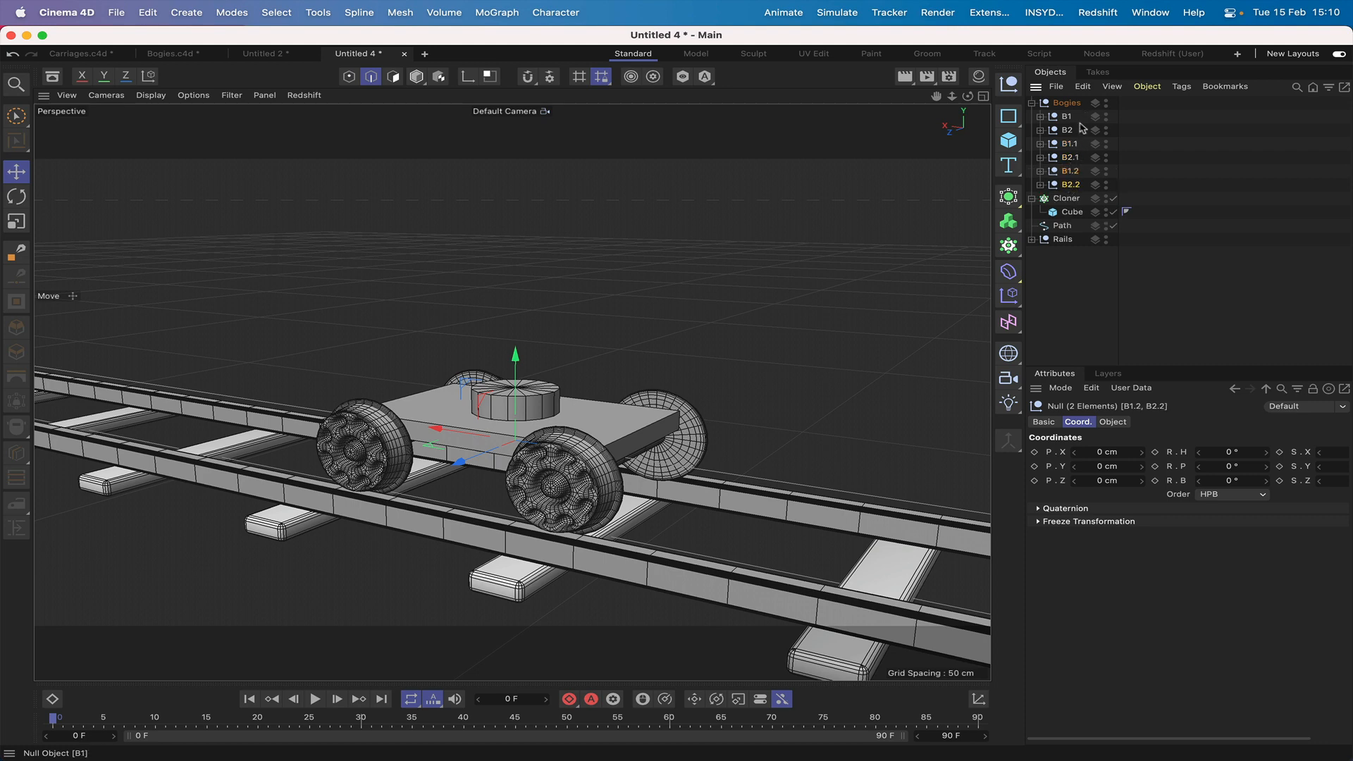
left_click_drag(1083, 118, 1085, 200)
Step: Rename the third to sixth nulls in the Bogies group as B3, B4, B5 and B6
double_click(1069, 144)
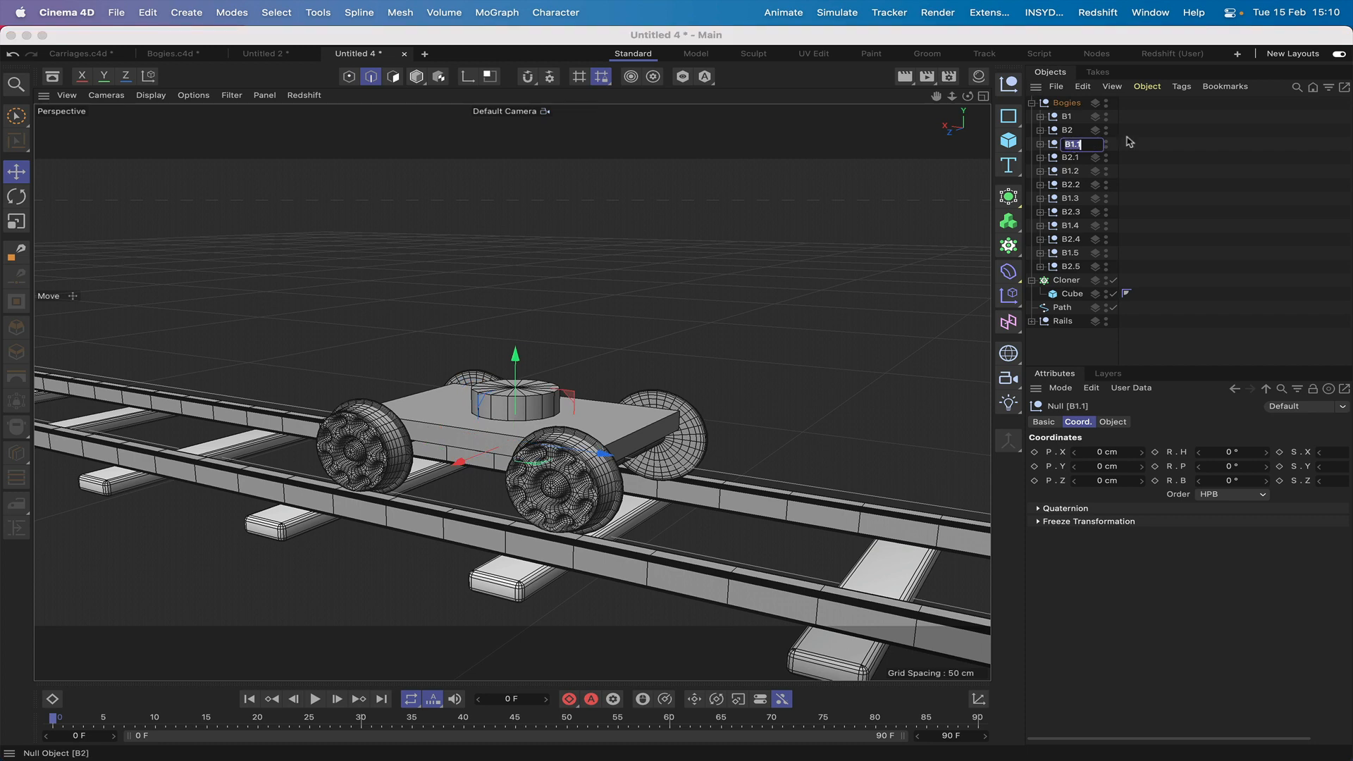
type("B3")
key("Tab")
type("B")
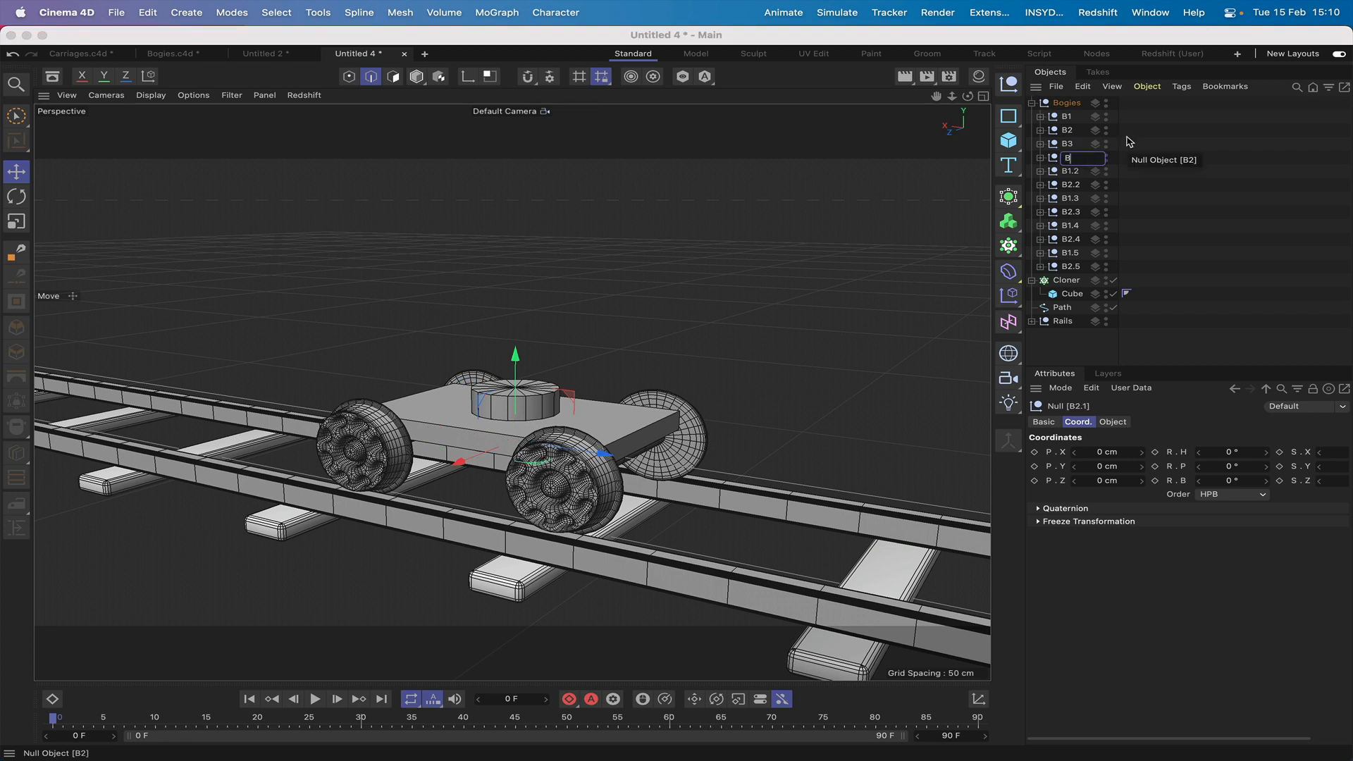
type("4")
key("Tab")
type("B5")
key("Tab")
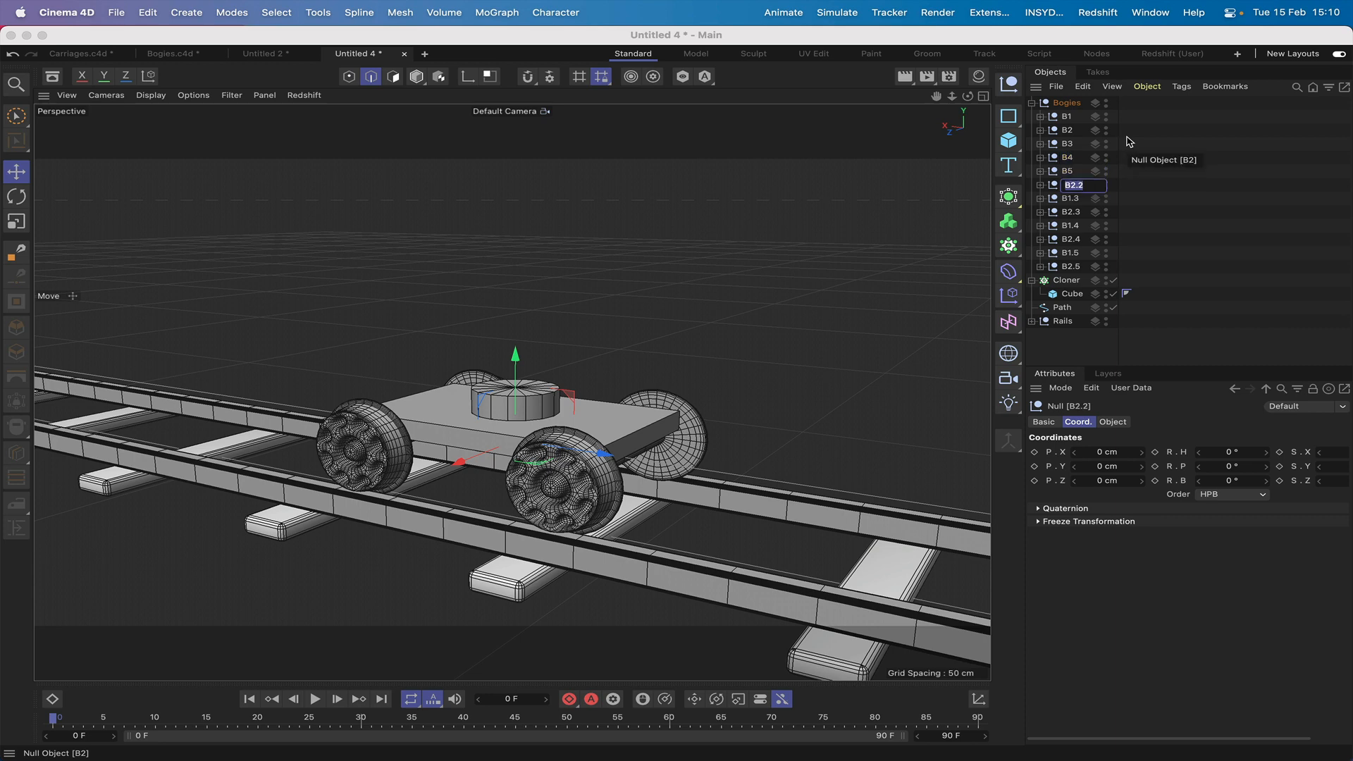
type("B6")
key("Tab")
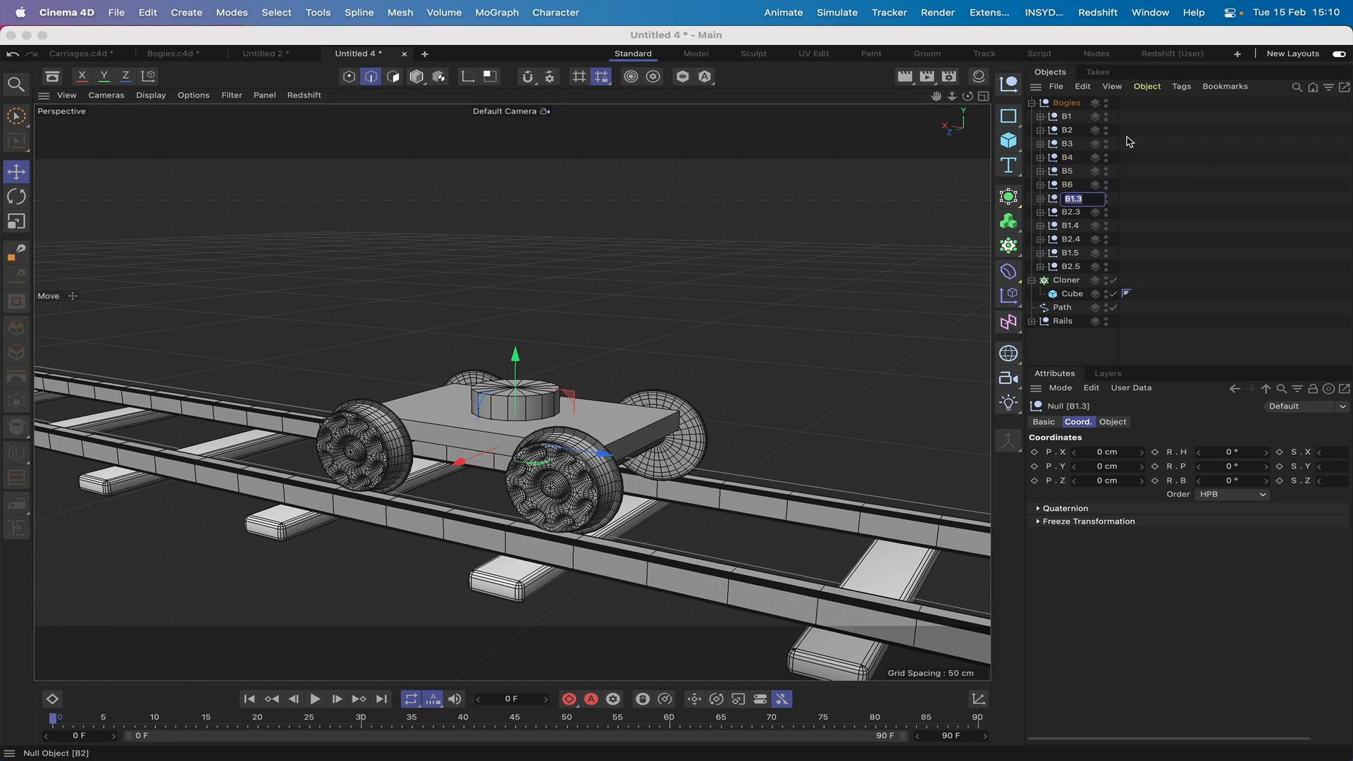
Step: Rename the remaining six bogie nulls in sequence as B7, B8, B9, B10, B11 and B12
type("B7")
key("Tab")
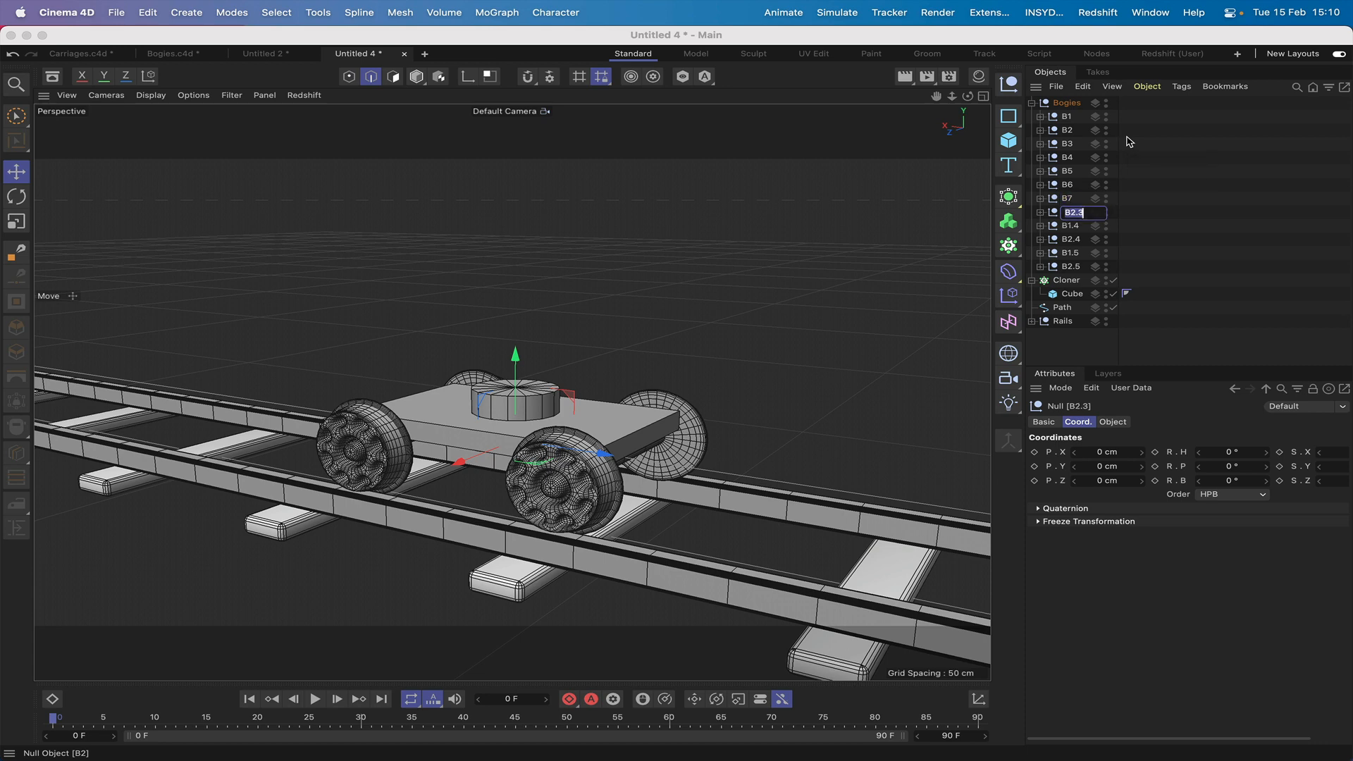
type("B8")
key("Tab")
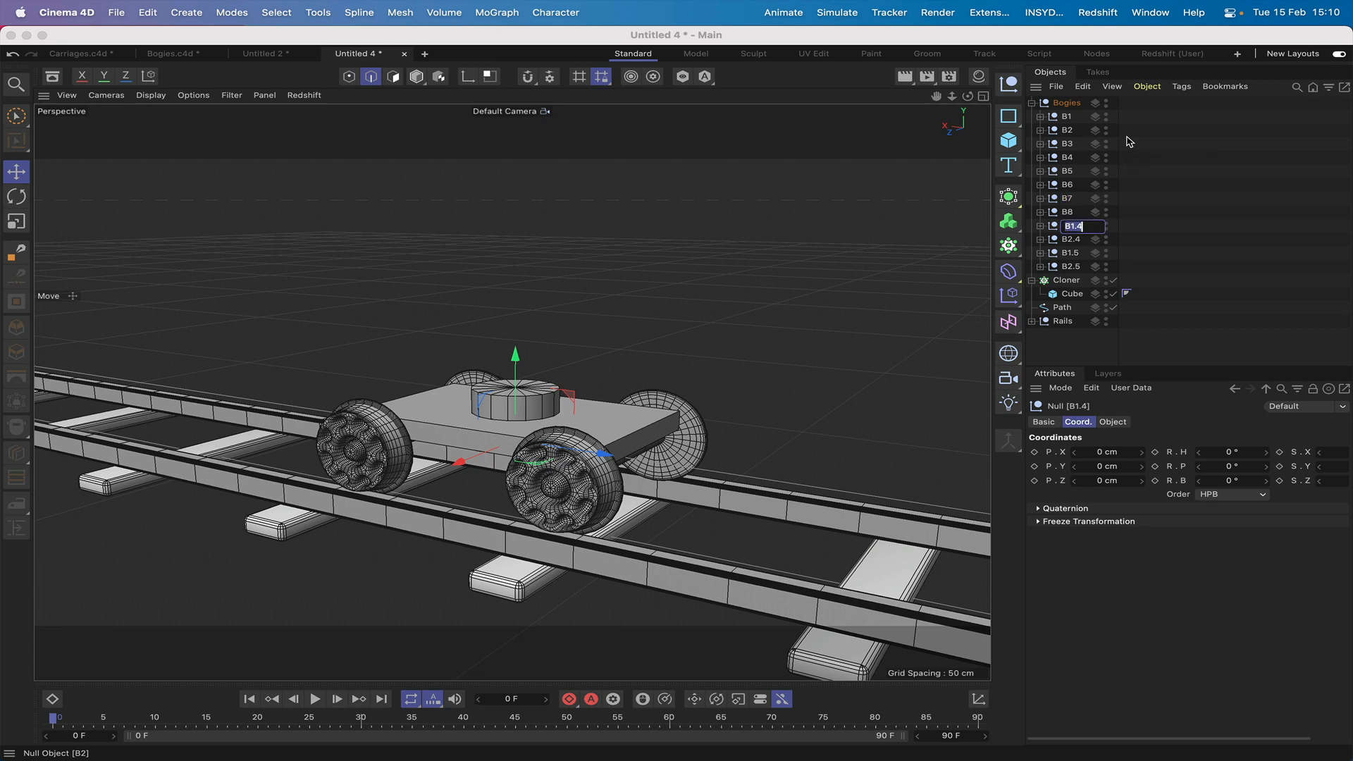
type("B9")
key("Tab")
type("B10")
key("Tab")
type("B11")
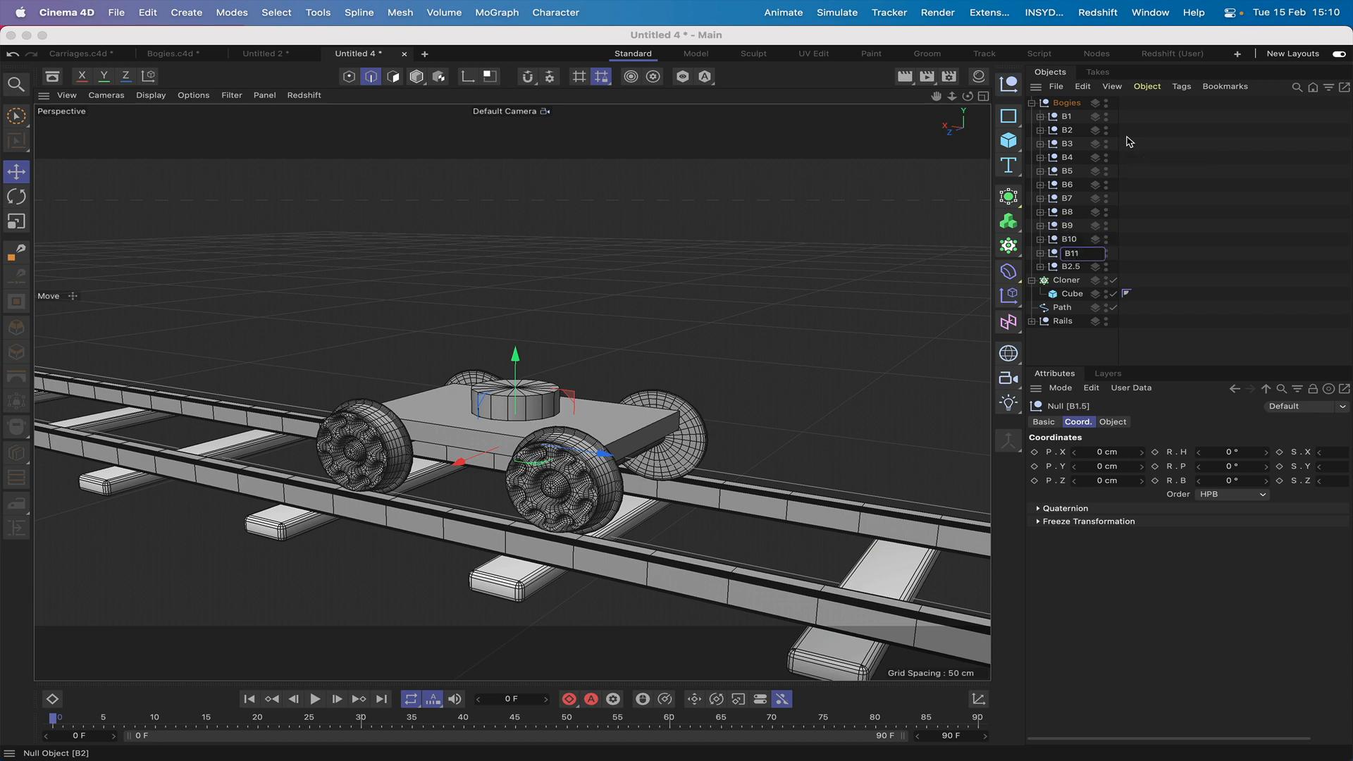
key("Tab")
type("B1")
key("Return")
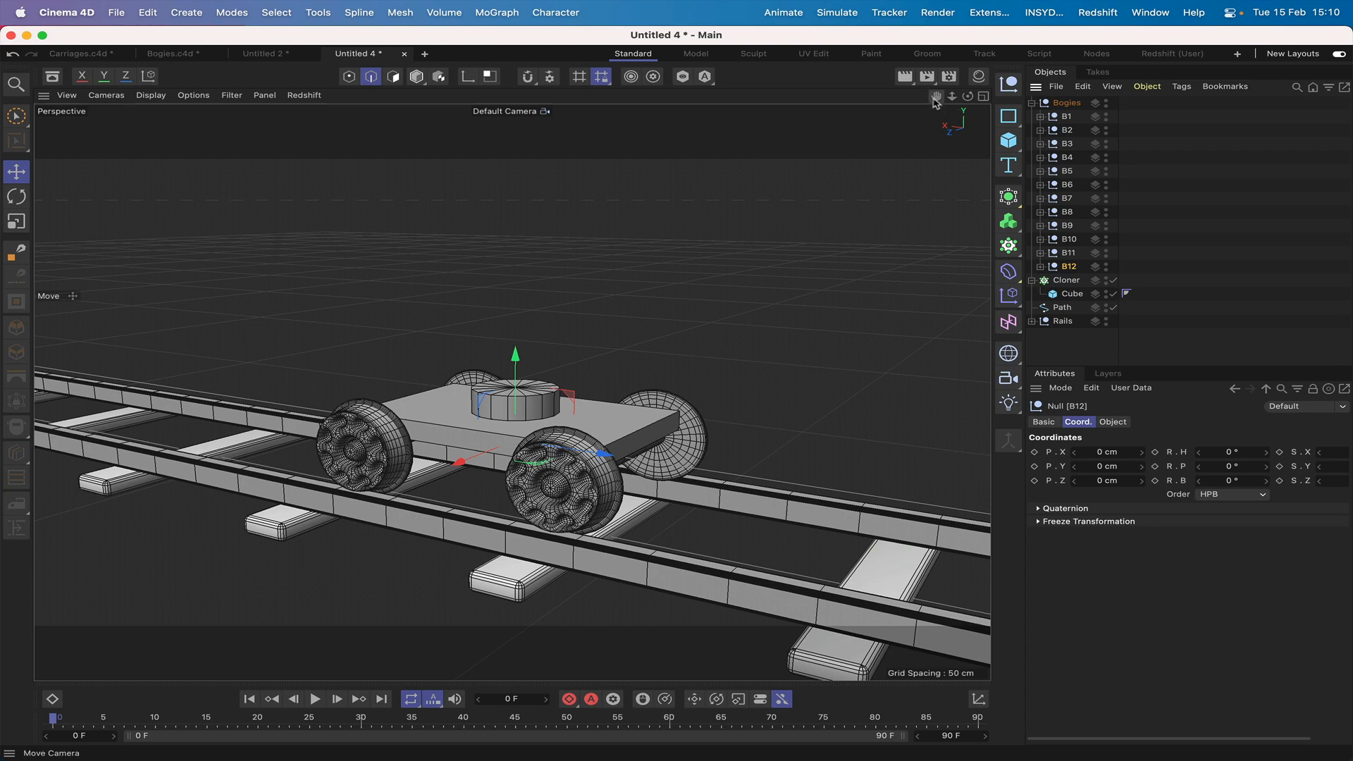
Step: Add a new null object outside the Bogies group and name it Xpresso
left_click_drag(936, 95, 514, 390)
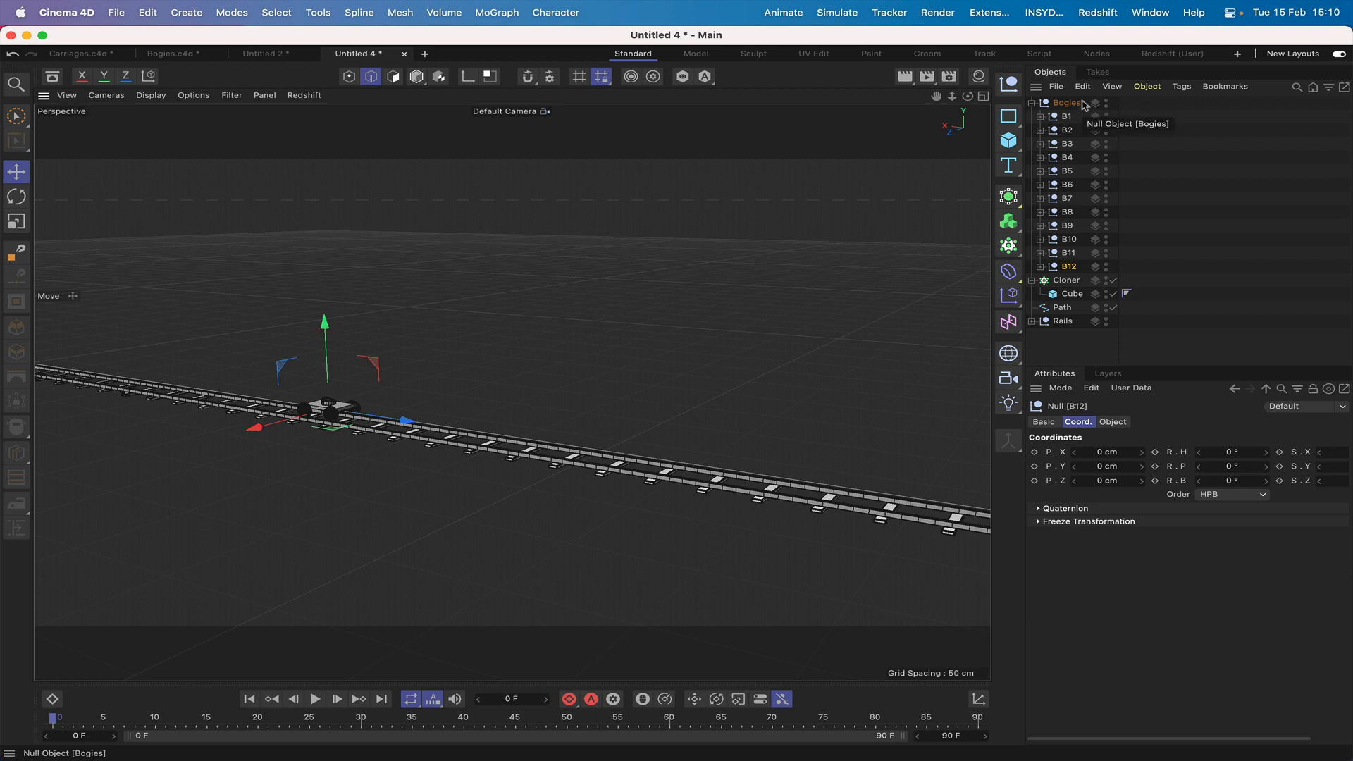
left_click(1009, 84)
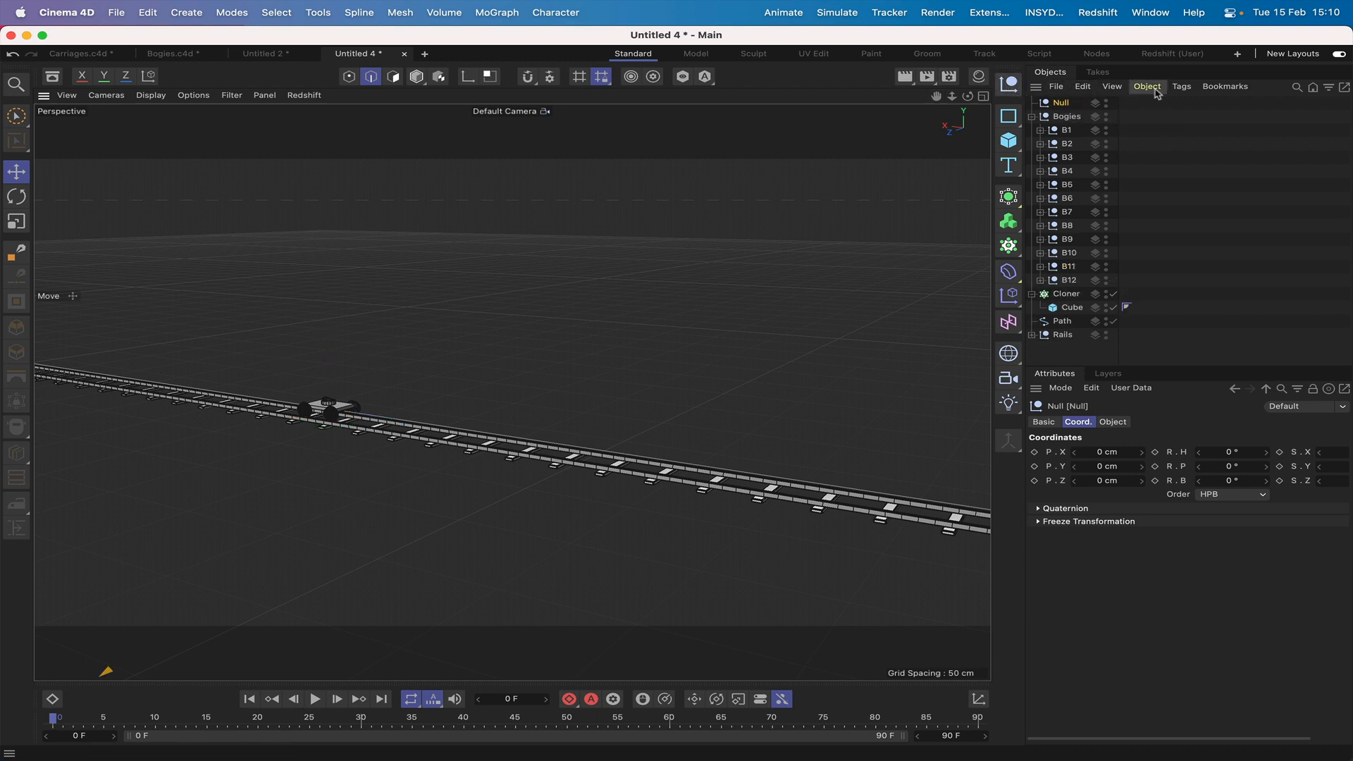
double_click(1063, 103)
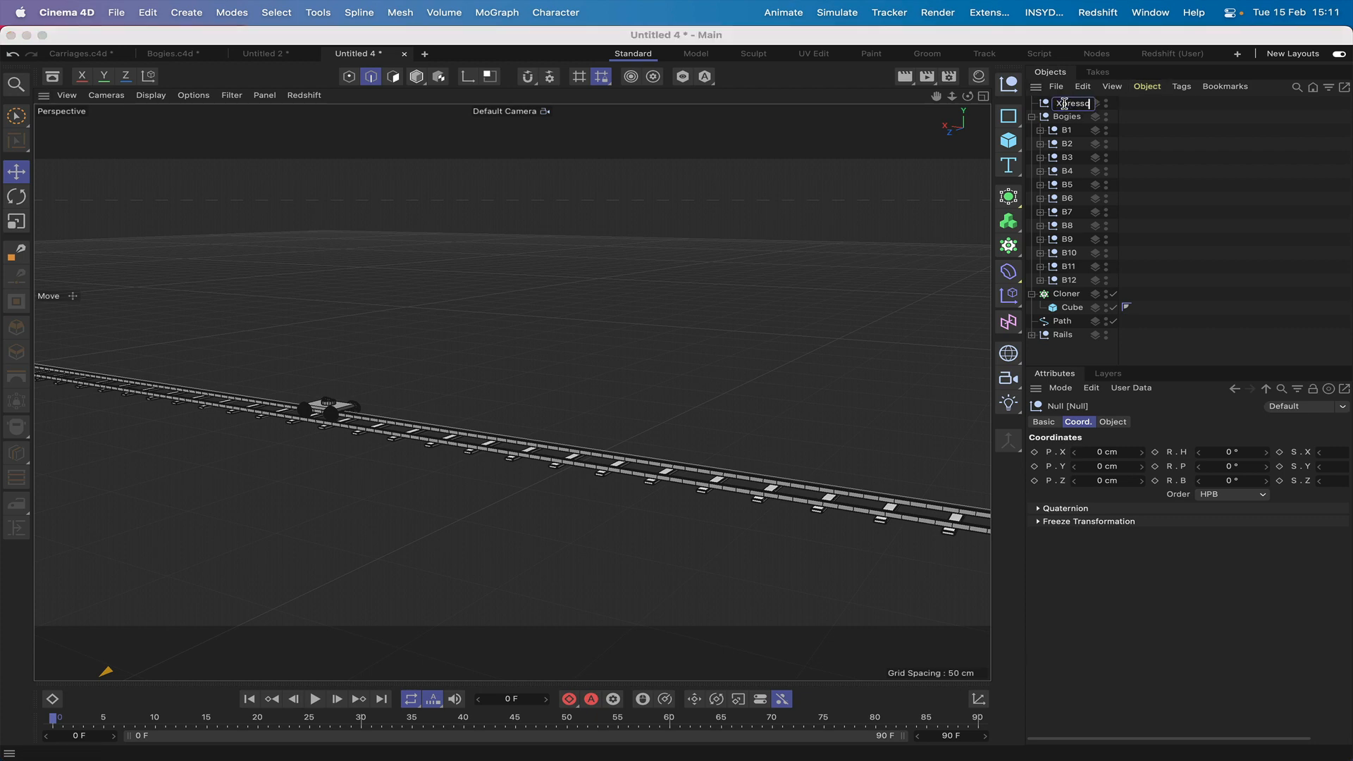
key("Return")
Step: Add an XPresso programming tag to the Xpresso null and close its editor window
left_click(1181, 86)
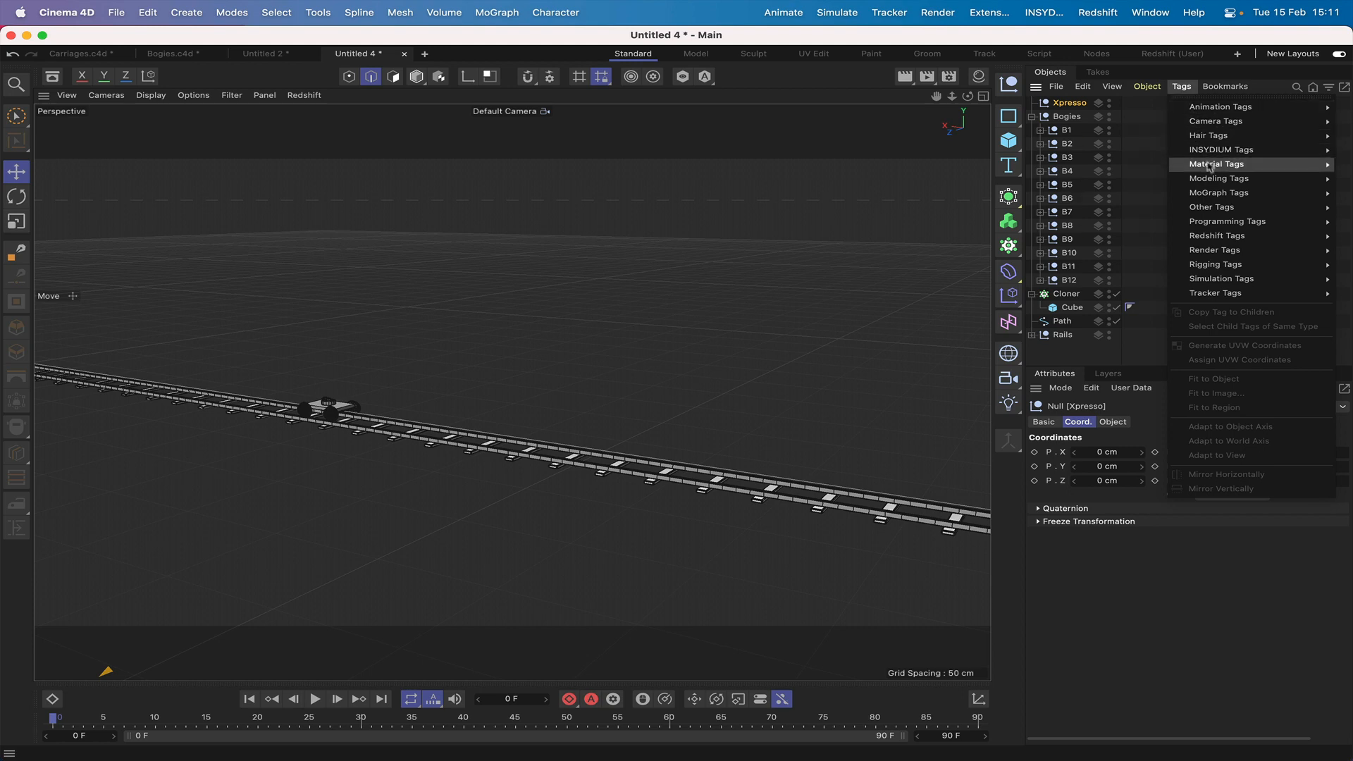
mouse_move(1205, 222)
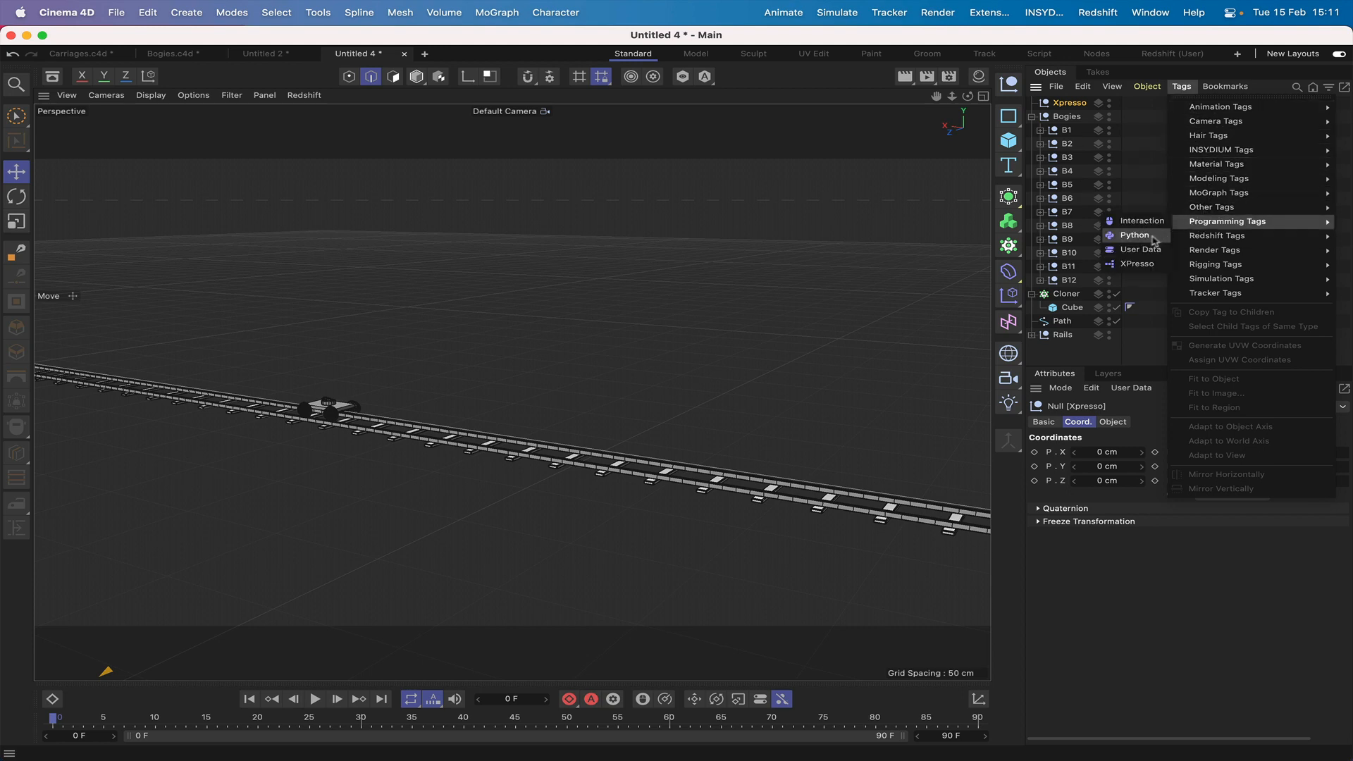
left_click(1140, 265)
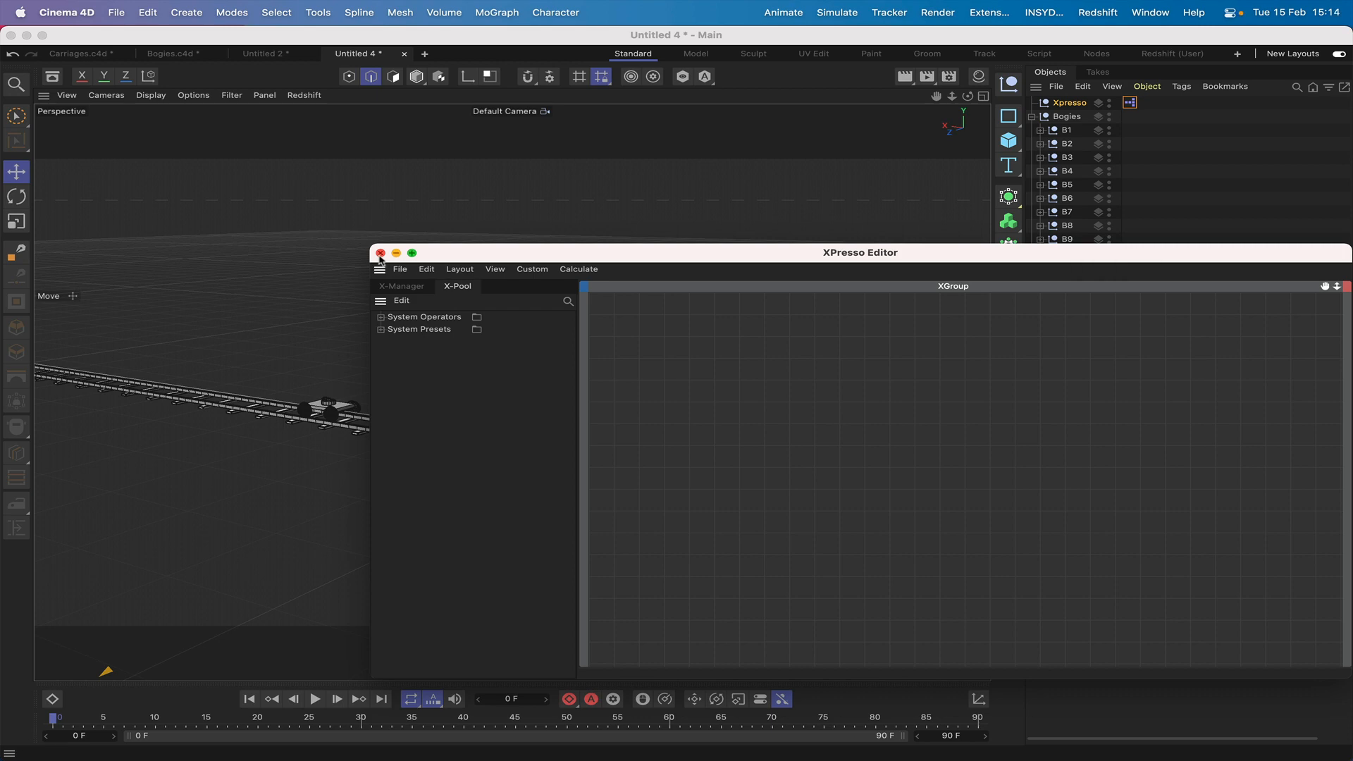
left_click(380, 253)
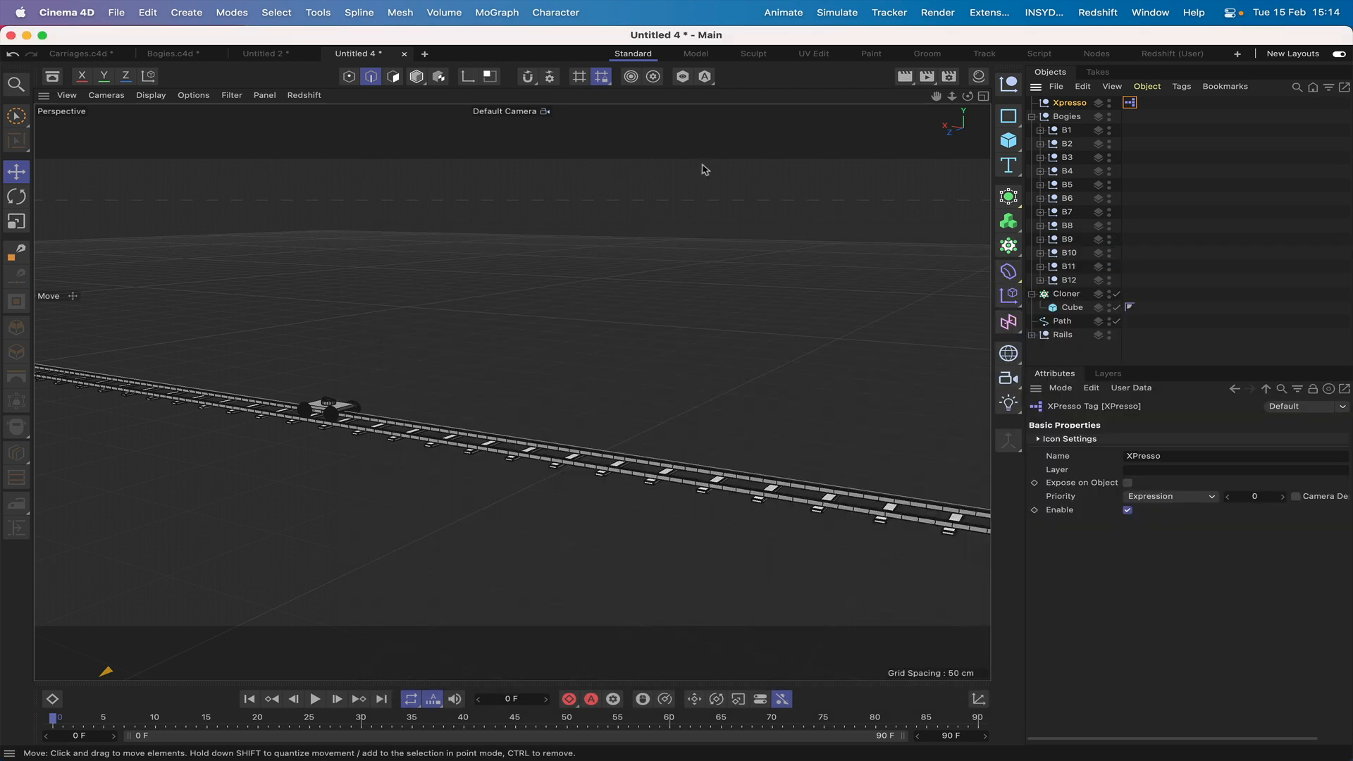
Step: Add Align to Spline tags to bogies B1 to B12 and assign the Path spline as their Spline Path
left_click_drag(1087, 134, 1060, 284)
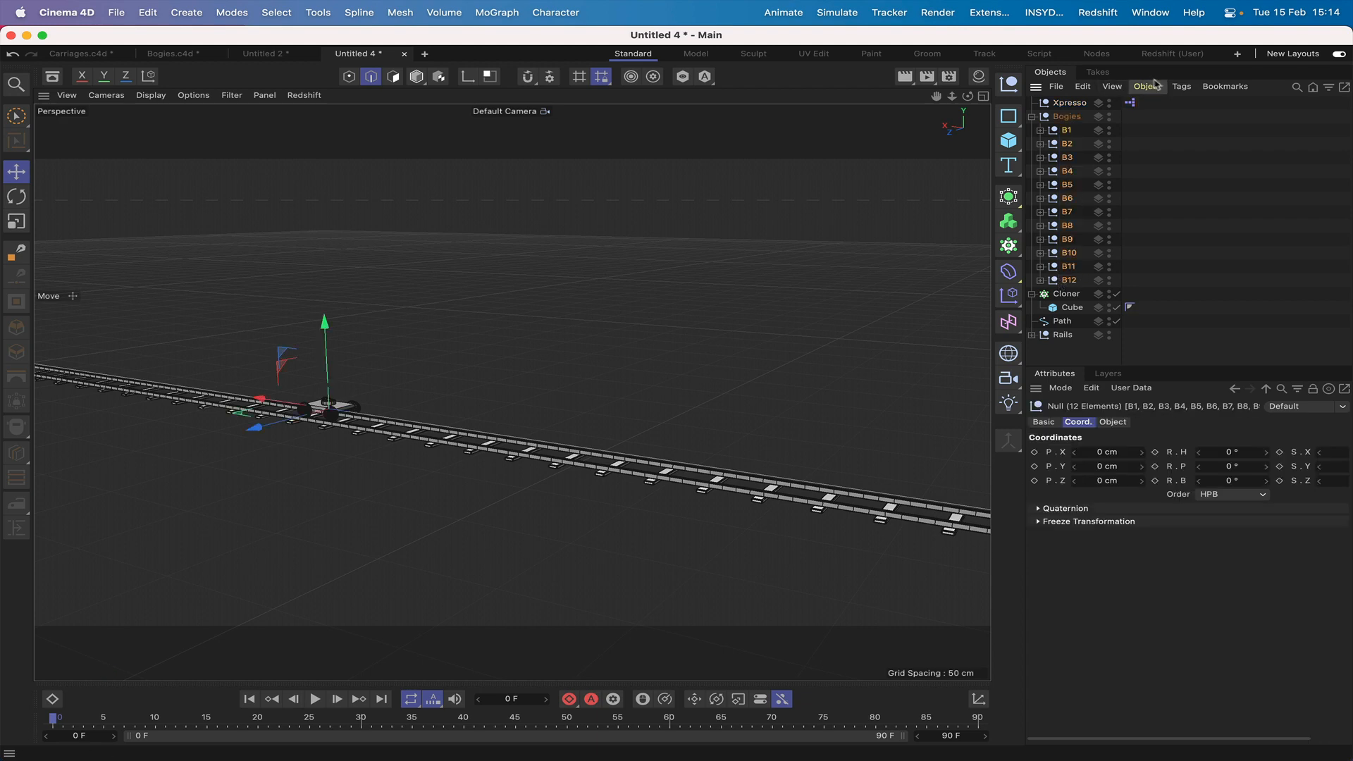
left_click(1182, 86)
mouse_move(1198, 107)
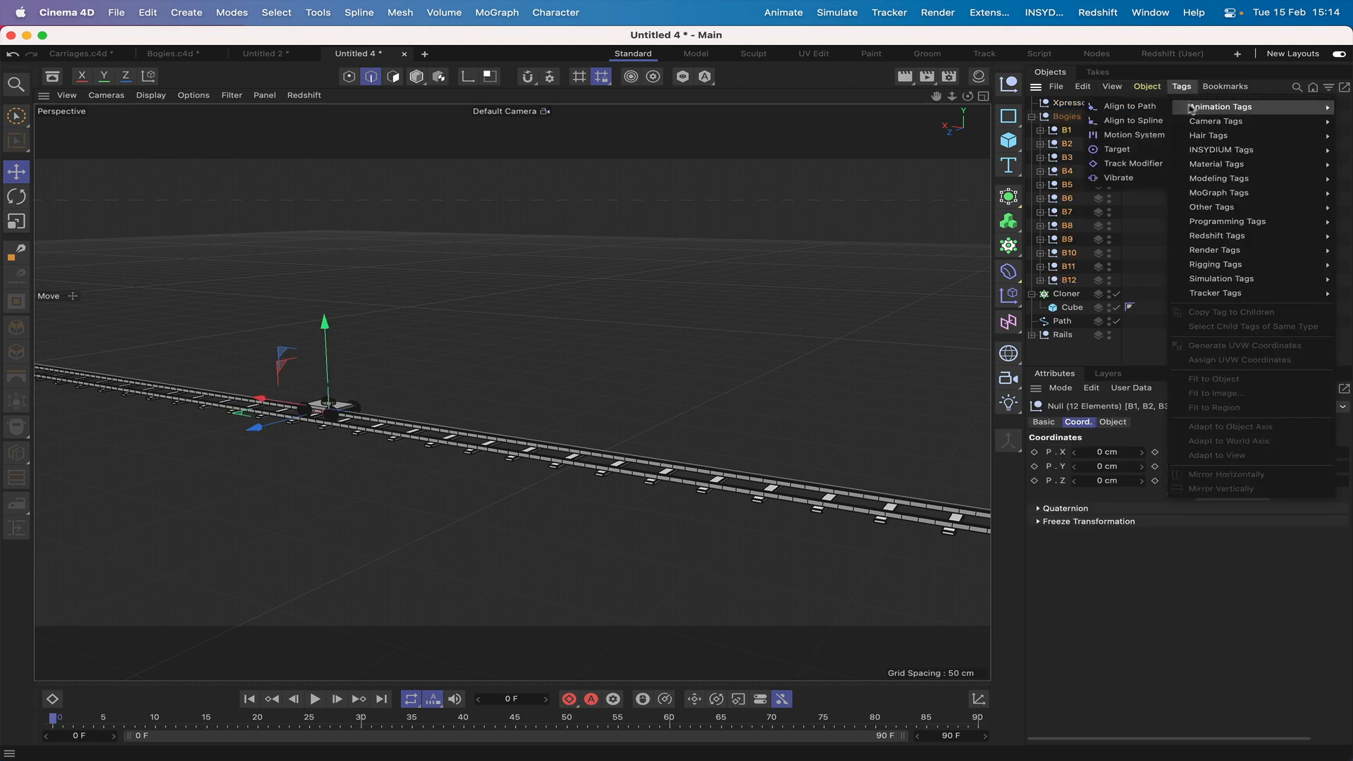
left_click(1126, 121)
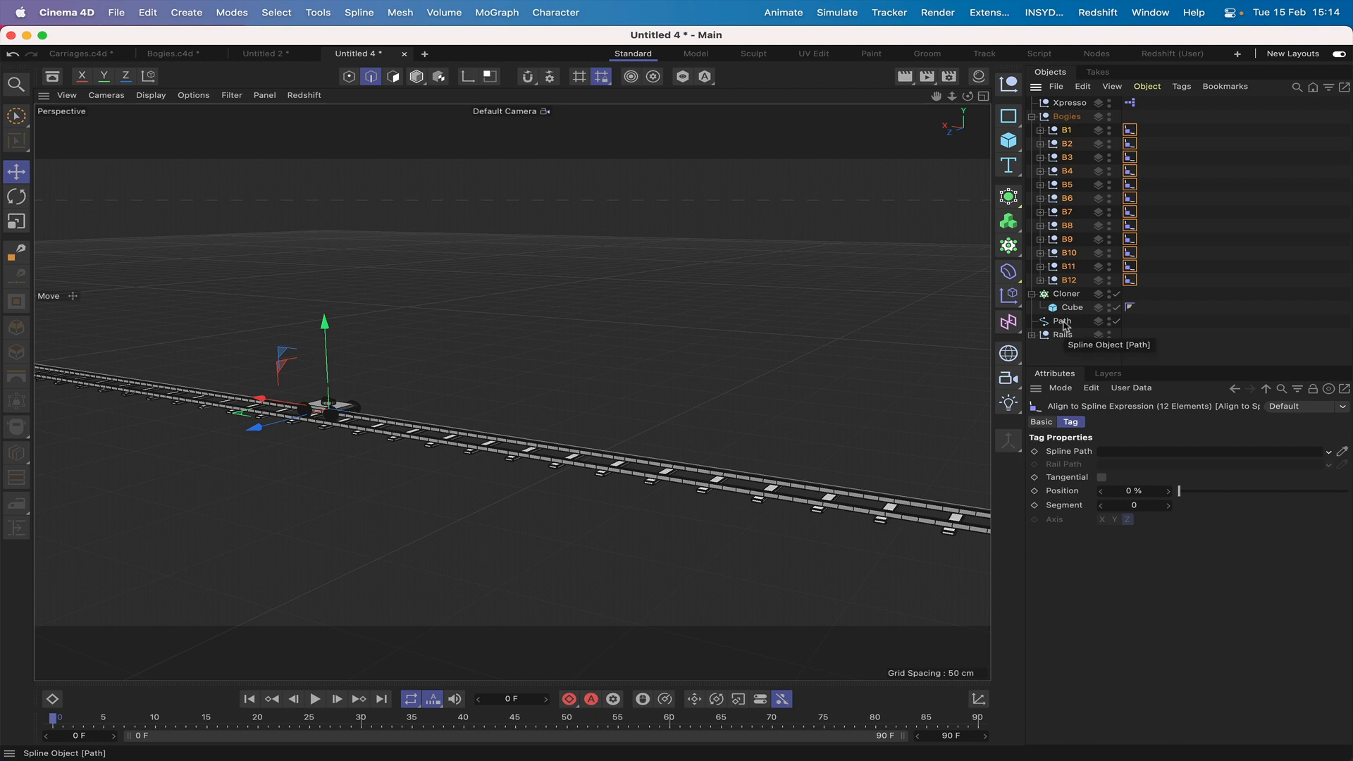
left_click_drag(1065, 326, 1137, 455)
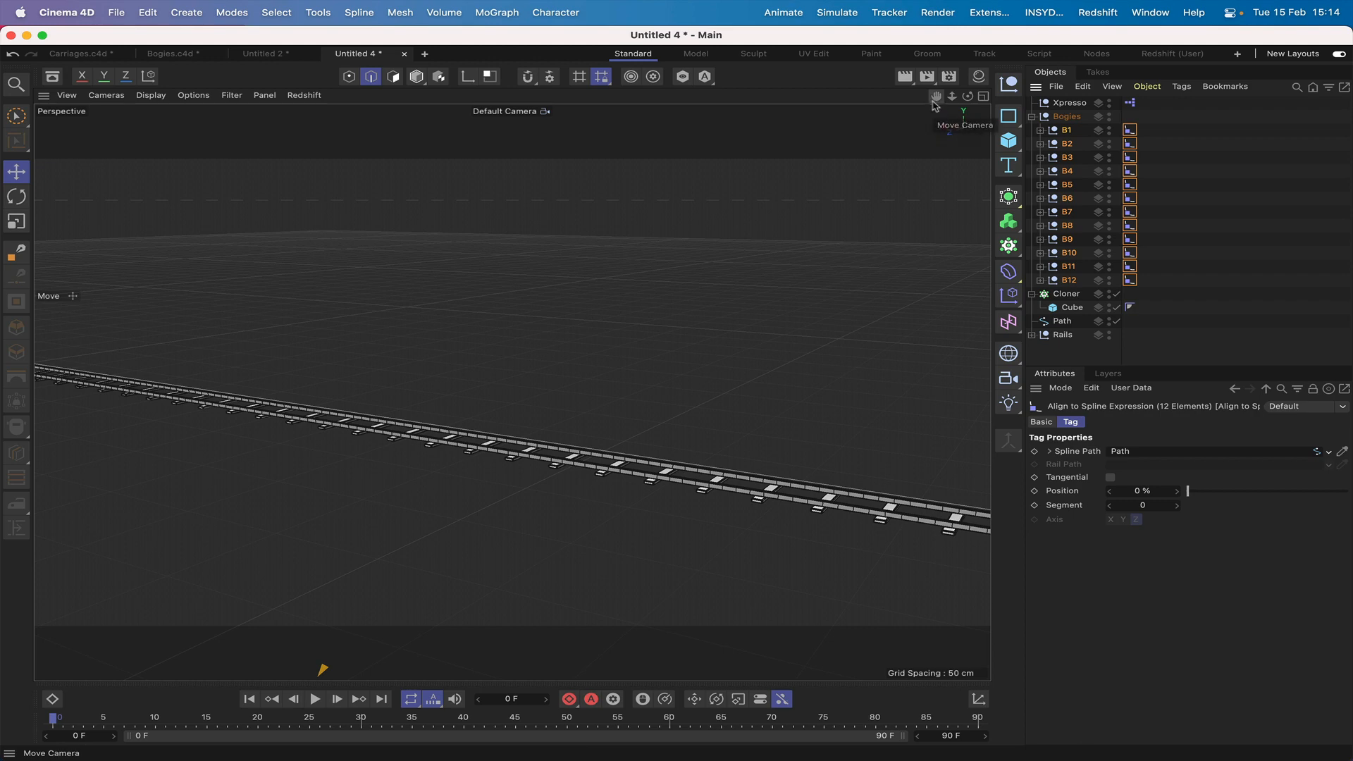
Step: Examine where the bogies sit on the track path in the top view and, framed on B1, in the perspective view
key("F2")
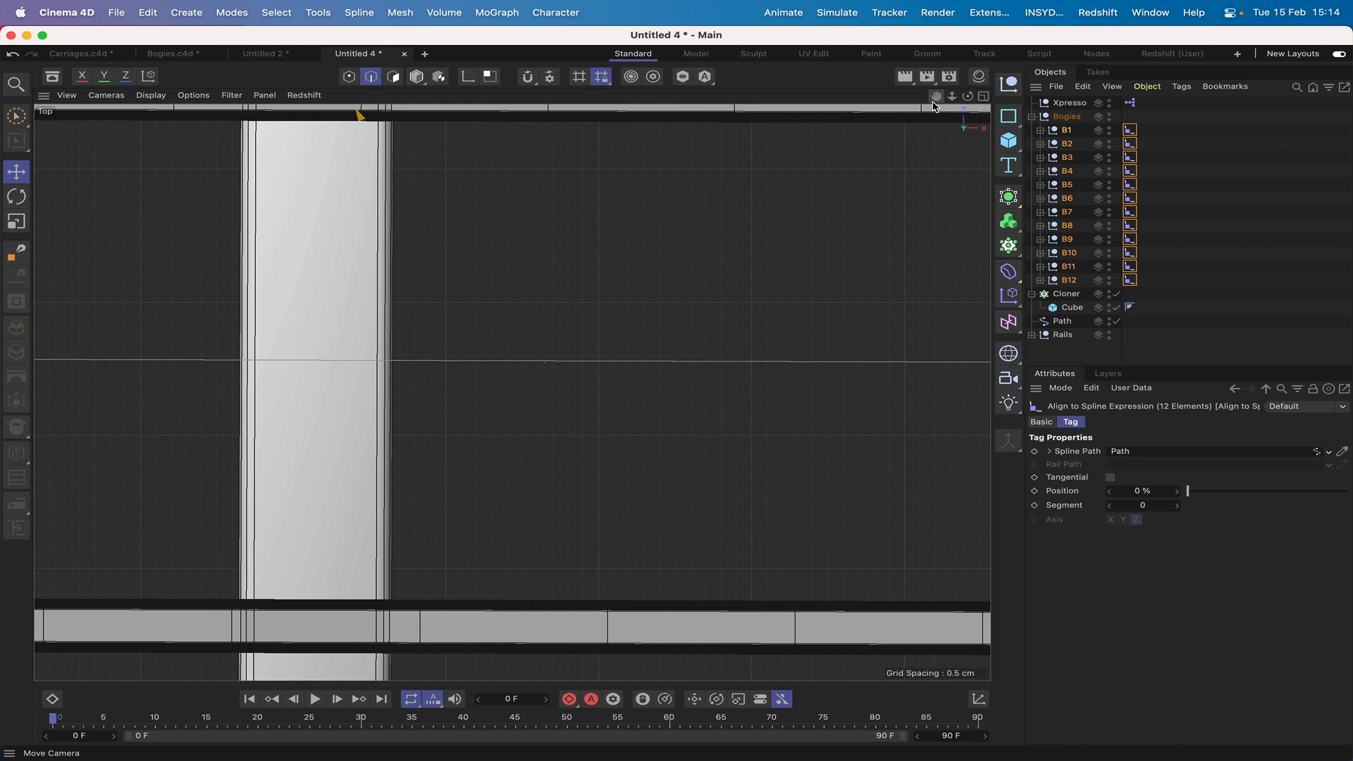
key("h")
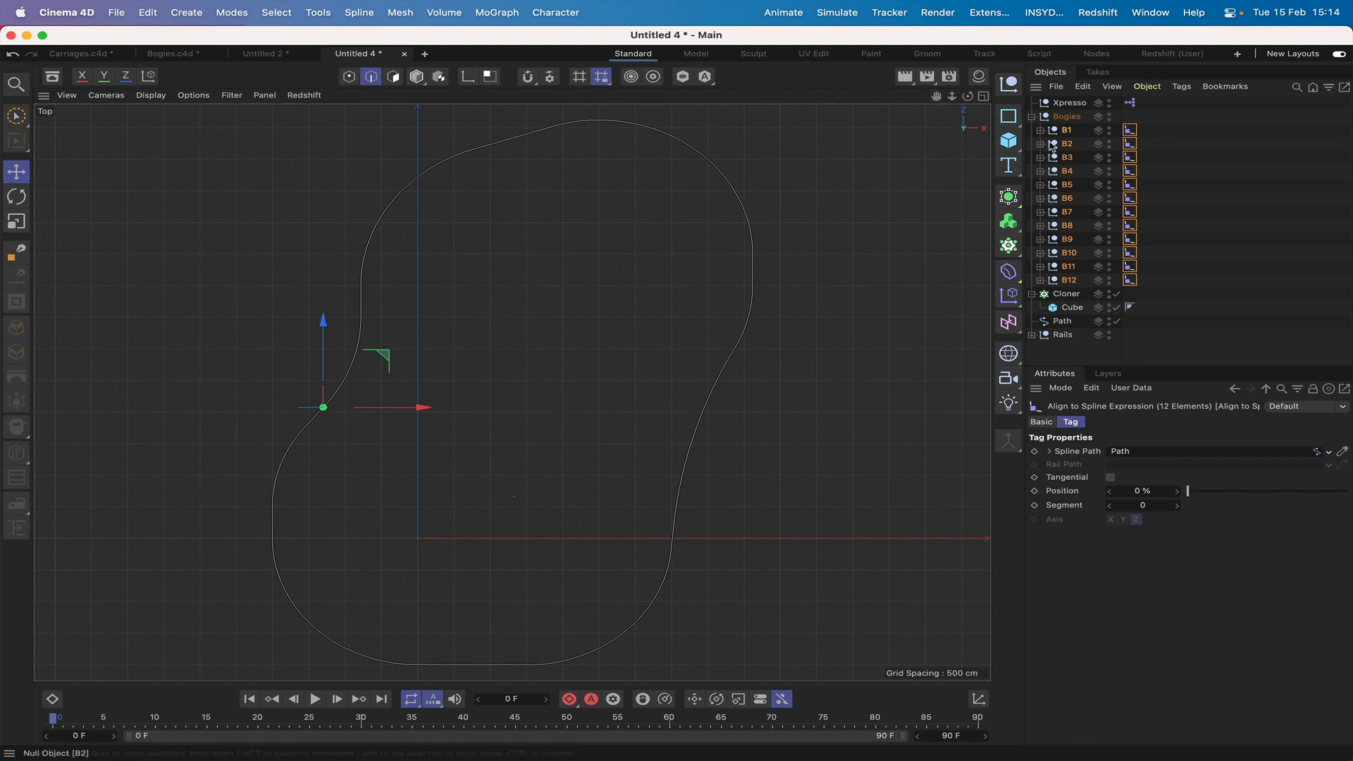
left_click(1067, 131)
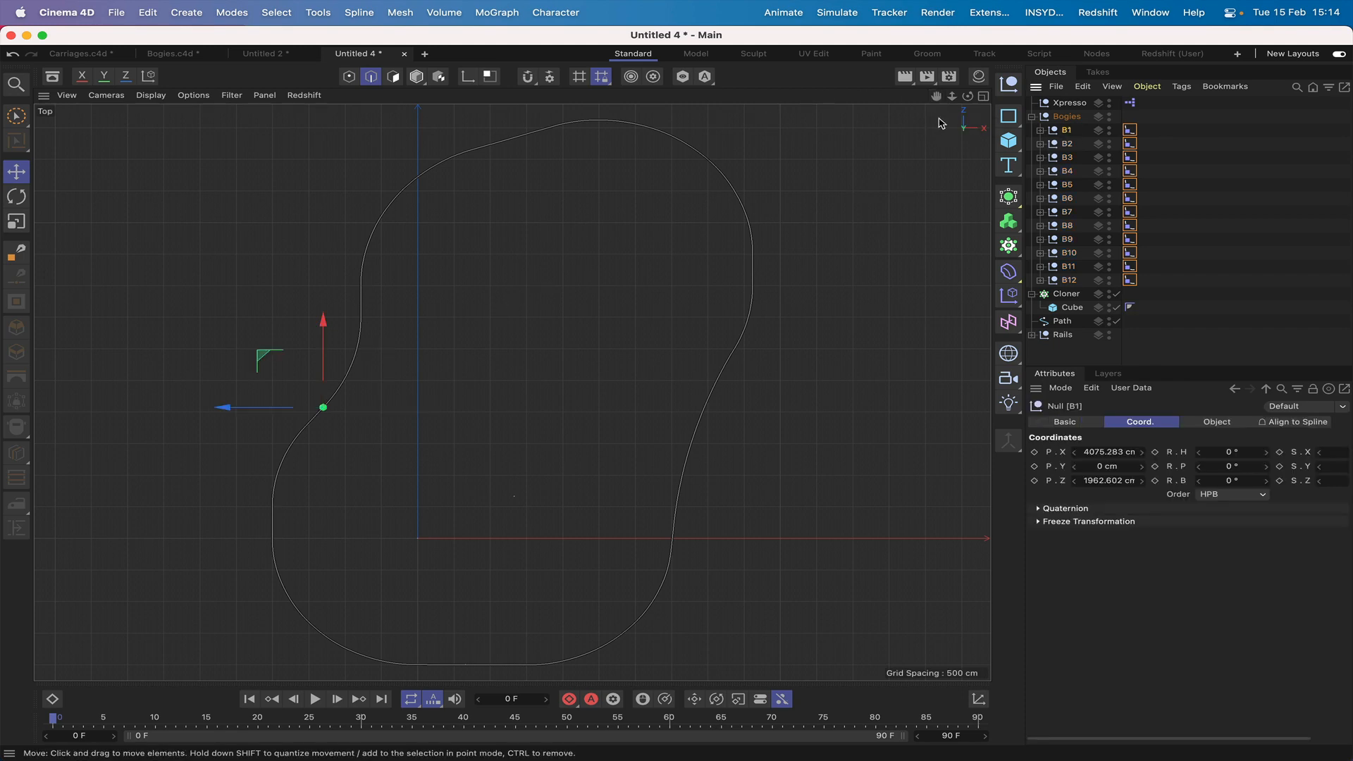
key("F1")
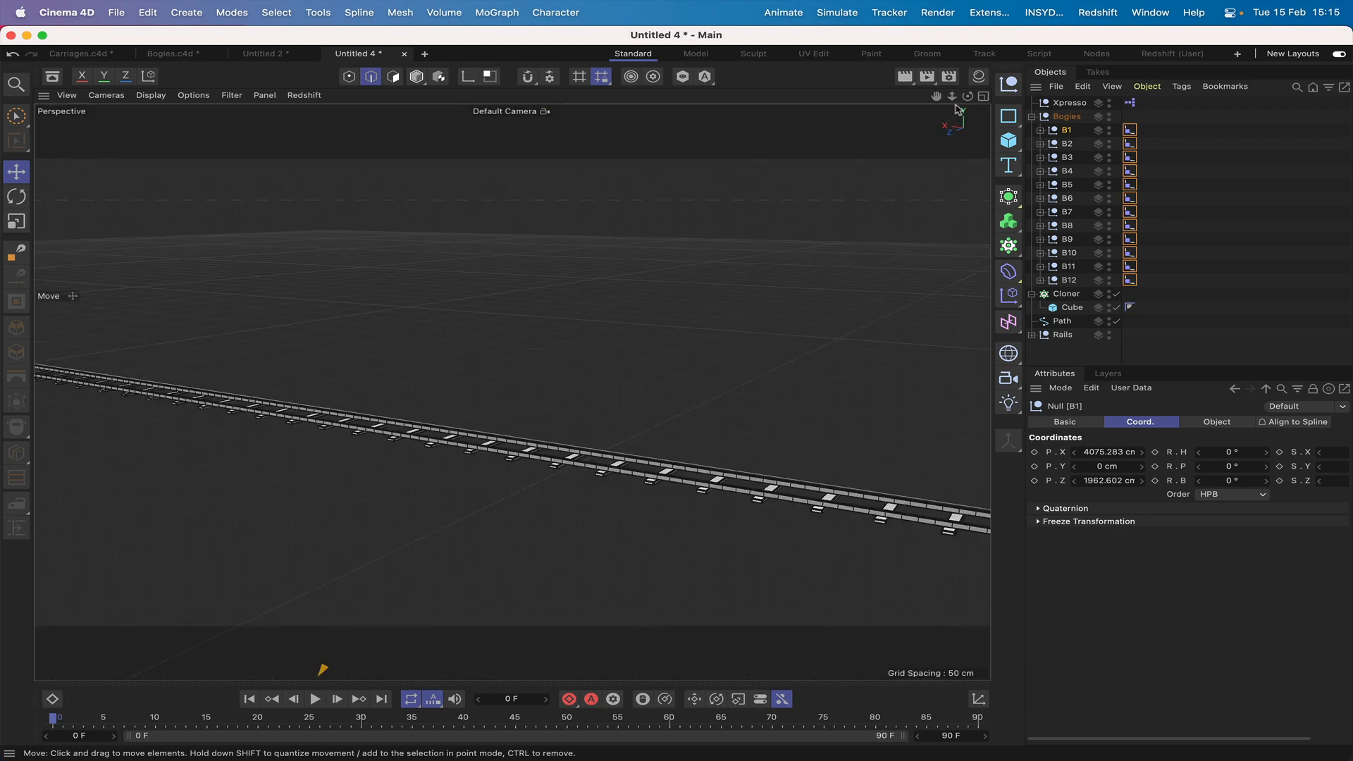
mouse_move(967, 96)
left_mouse_down()
mouse_move(969, 148)
mouse_move(968, 103)
left_mouse_up()
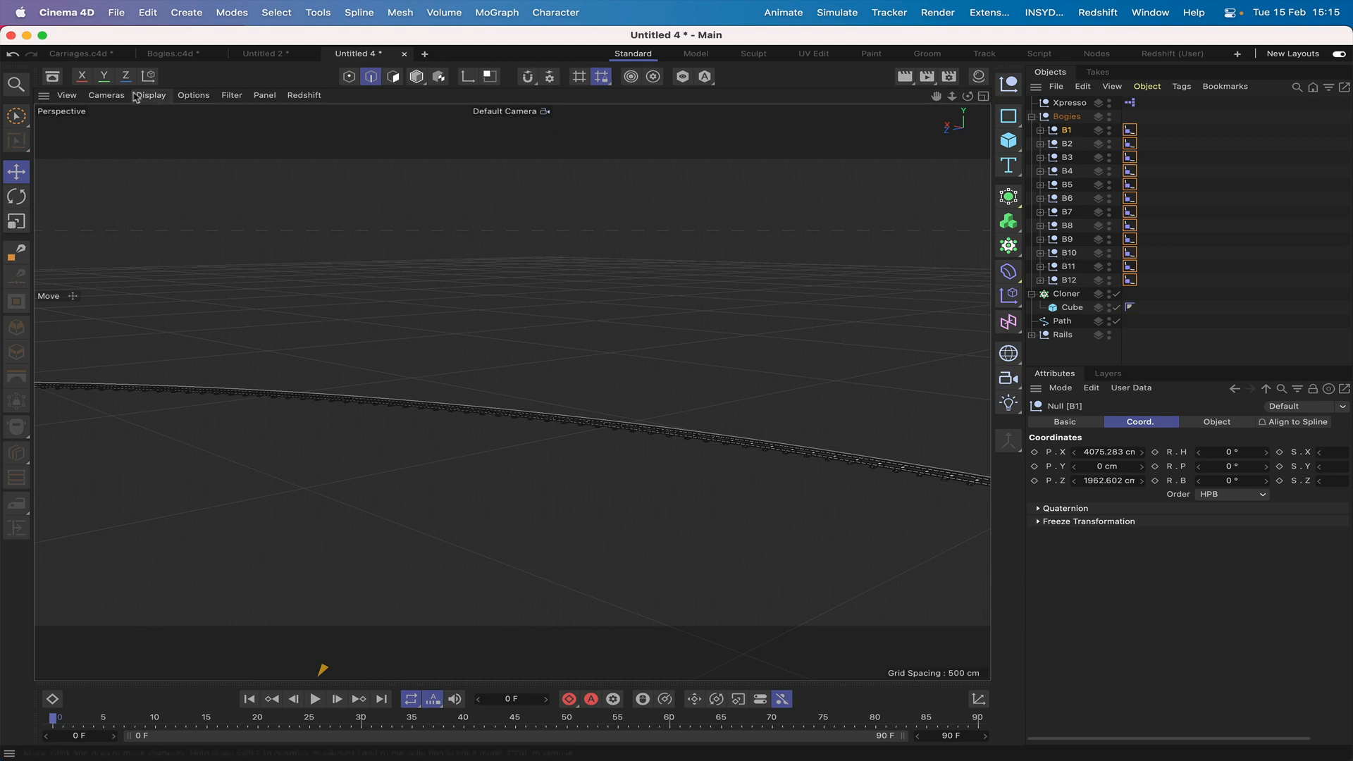
key("o")
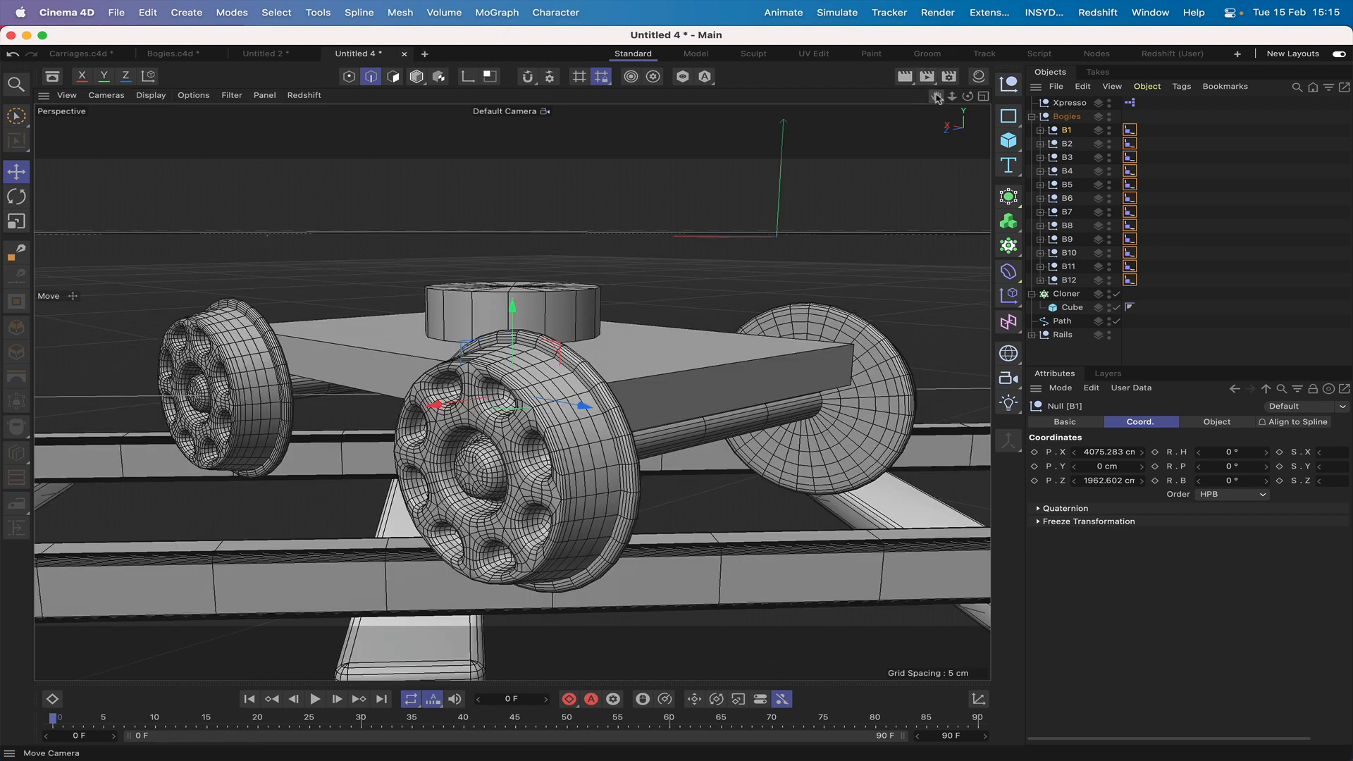
left_click_drag(938, 99, 937, 158)
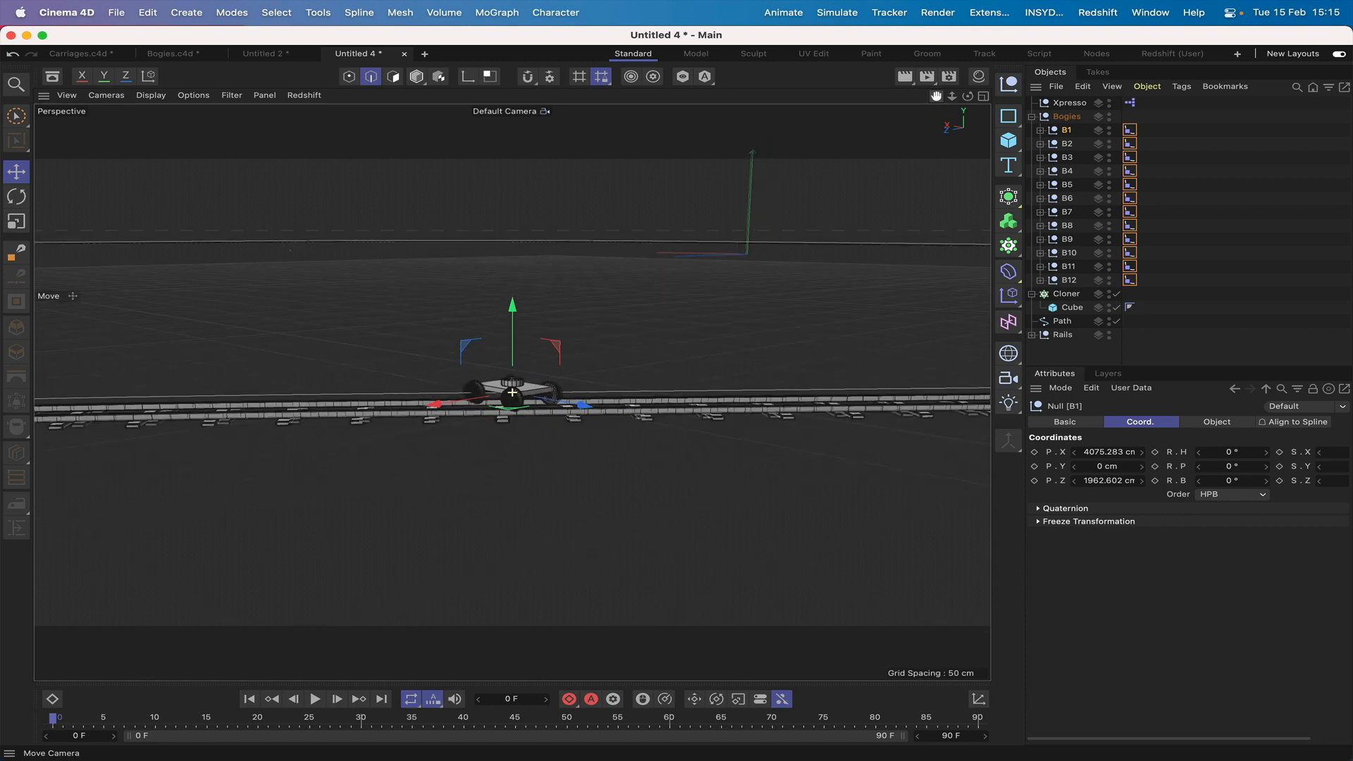
right_click_drag(936, 96, 936, 134)
left_click_drag(936, 96, 859, 171)
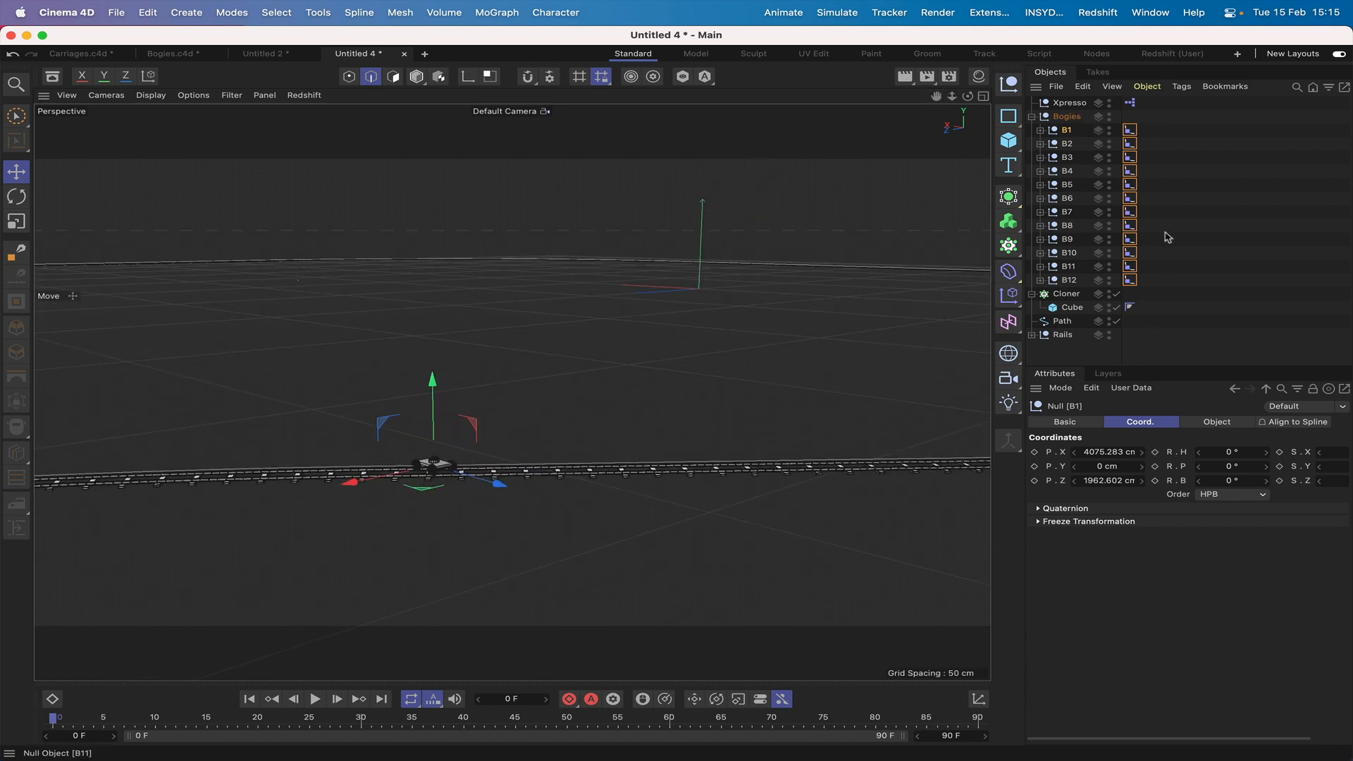
Step: Enable Tangential on the Align to Spline tags of all twelve bogies
left_click_drag(1145, 127, 1135, 289)
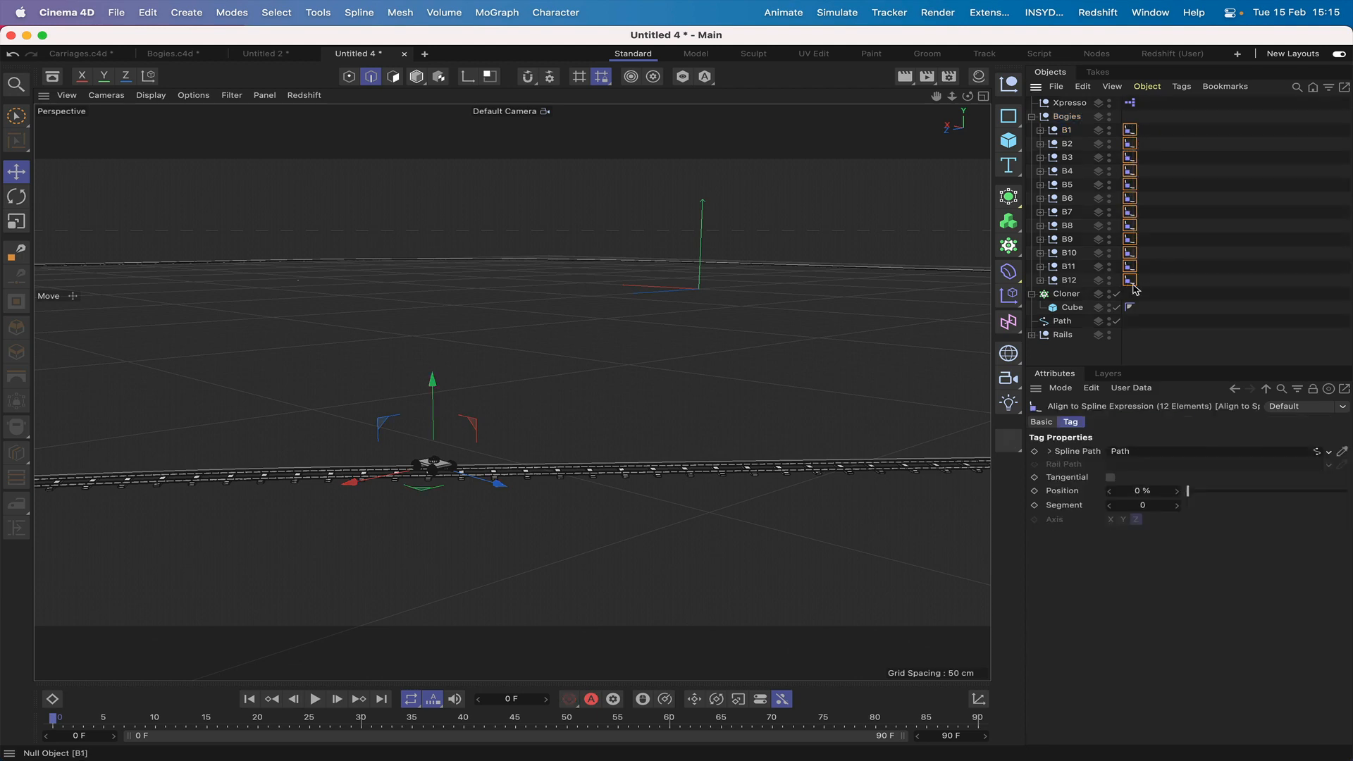
left_click(1110, 478)
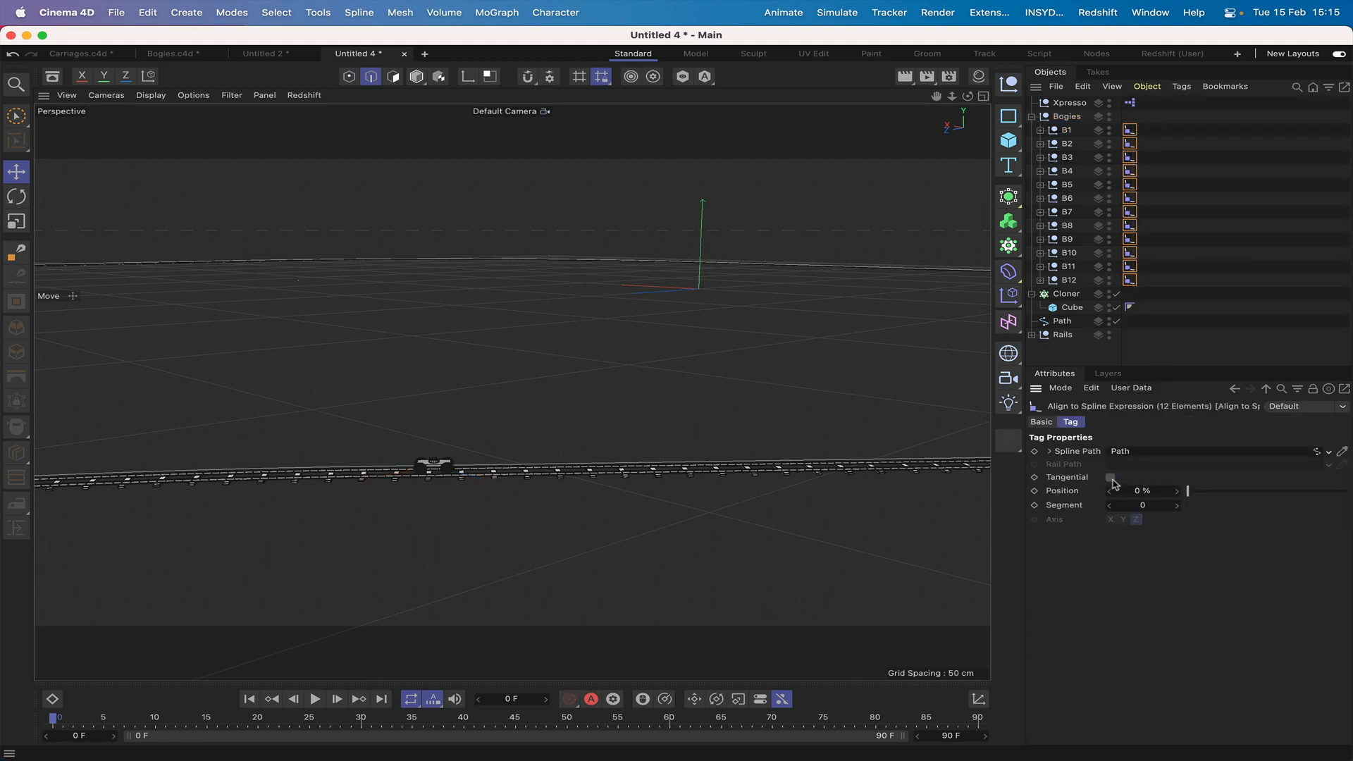
left_click_drag(936, 96, 513, 393)
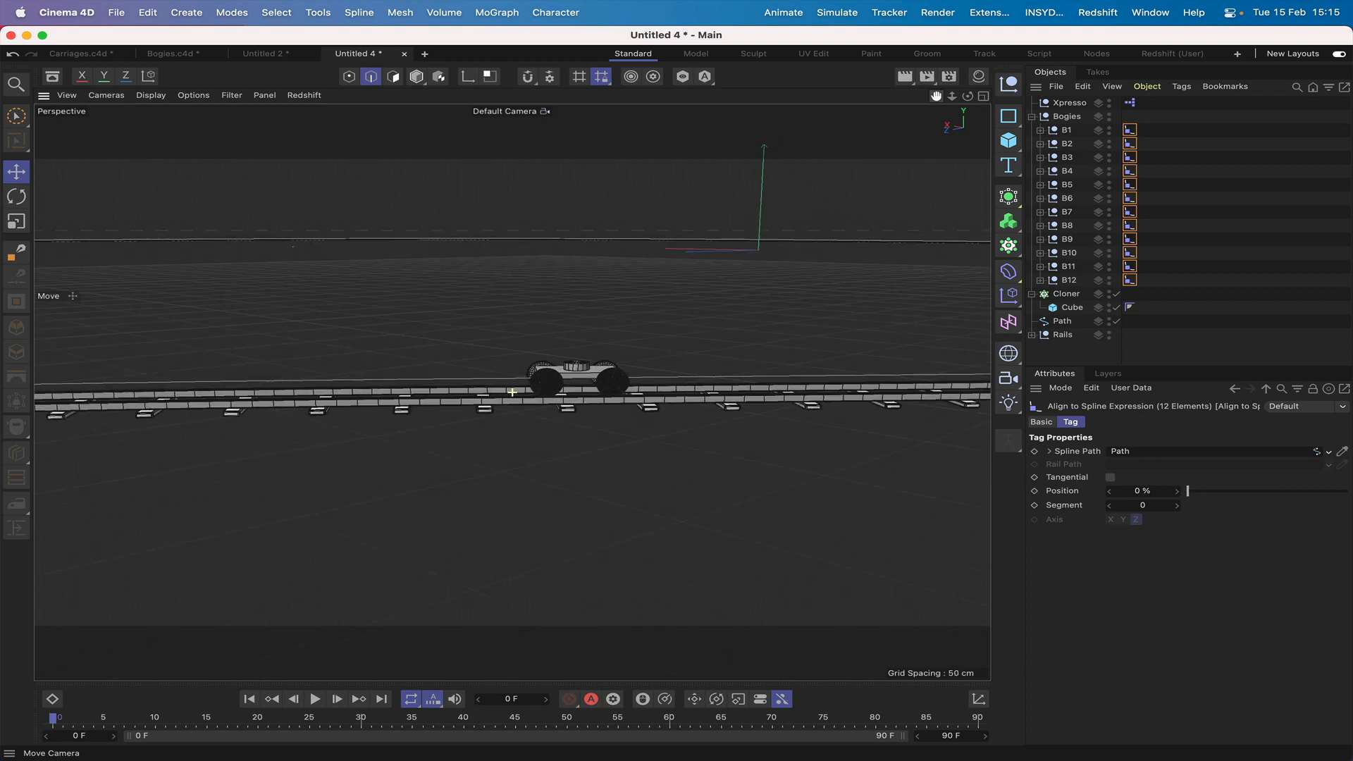
left_click_drag(967, 96, 758, 250)
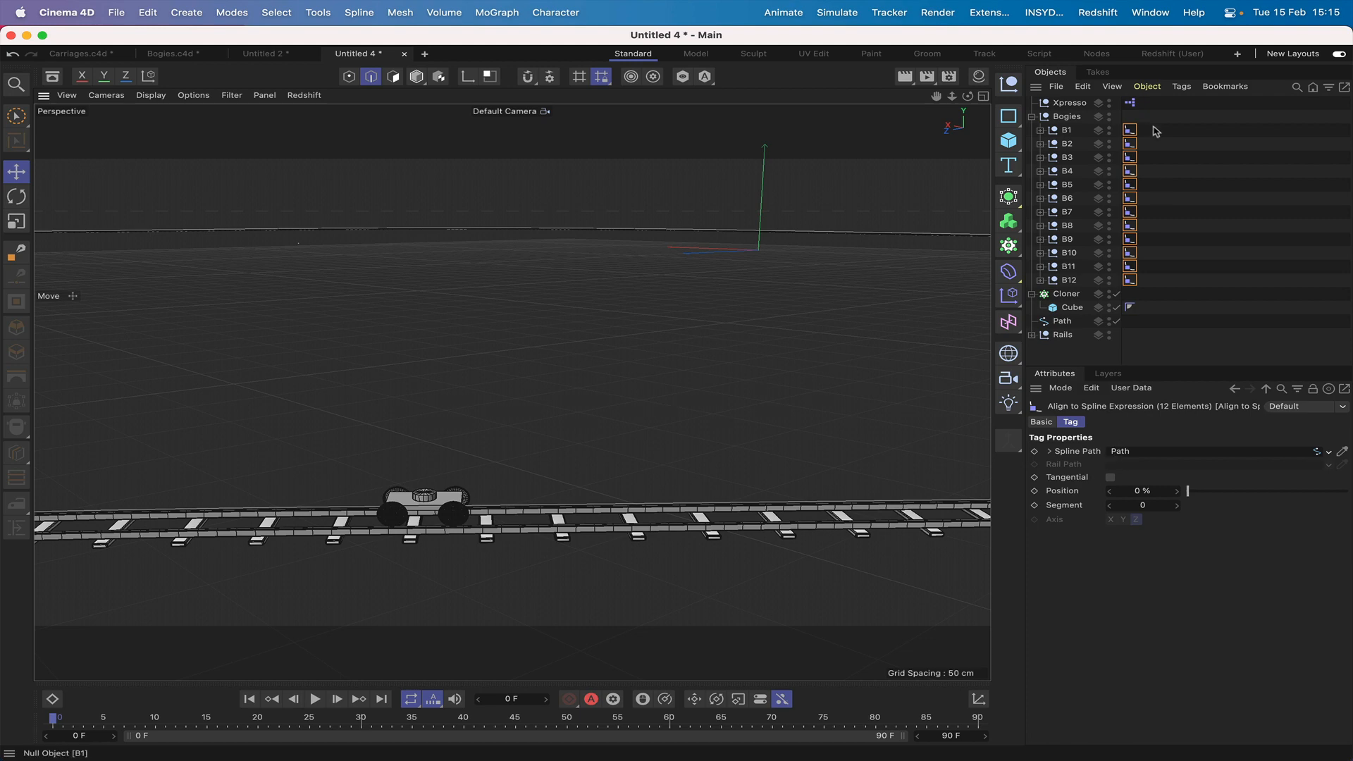
left_click_drag(1154, 127, 1124, 286)
left_click(1110, 478)
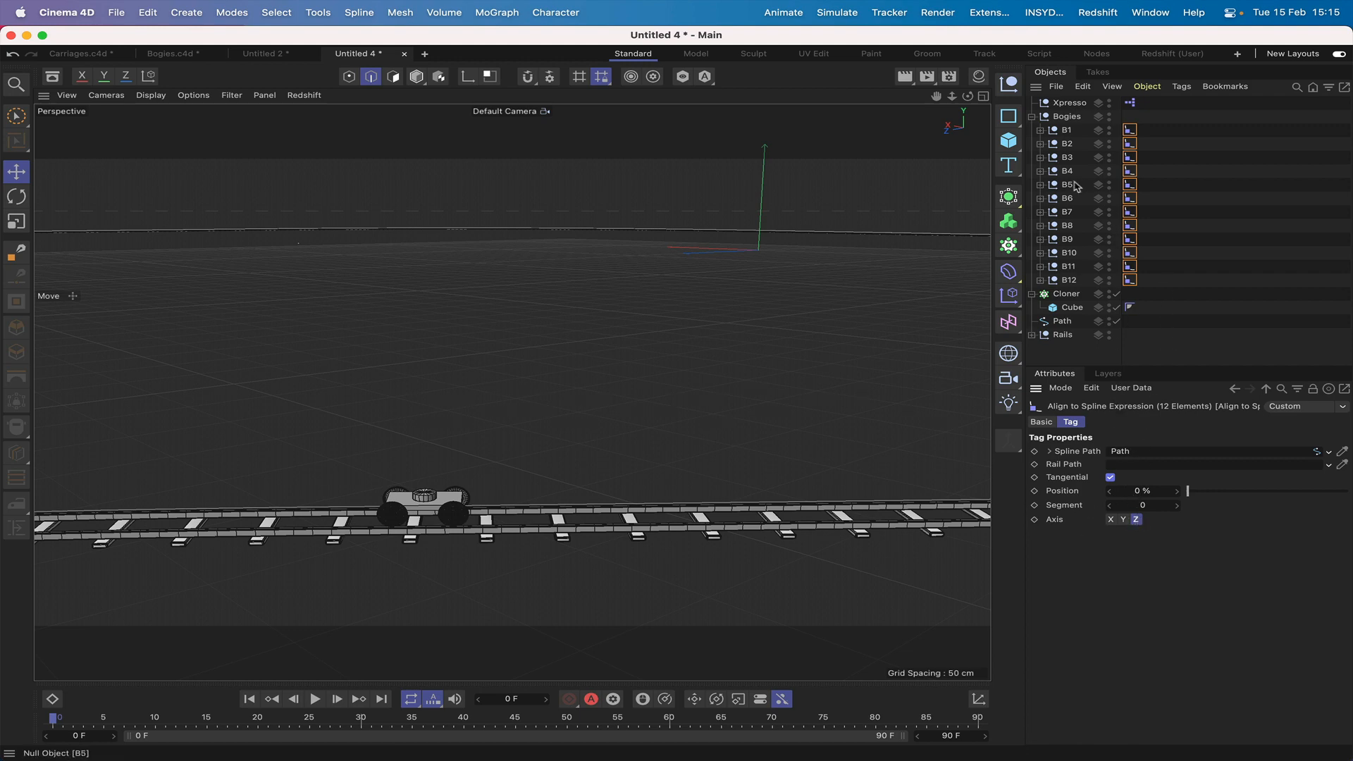
Step: Open the Xpresso null's XPresso tag for editing and add a Hierarchy iterator node to the empty graph
double_click(1130, 105)
left_click_drag(1064, 103, 762, 174)
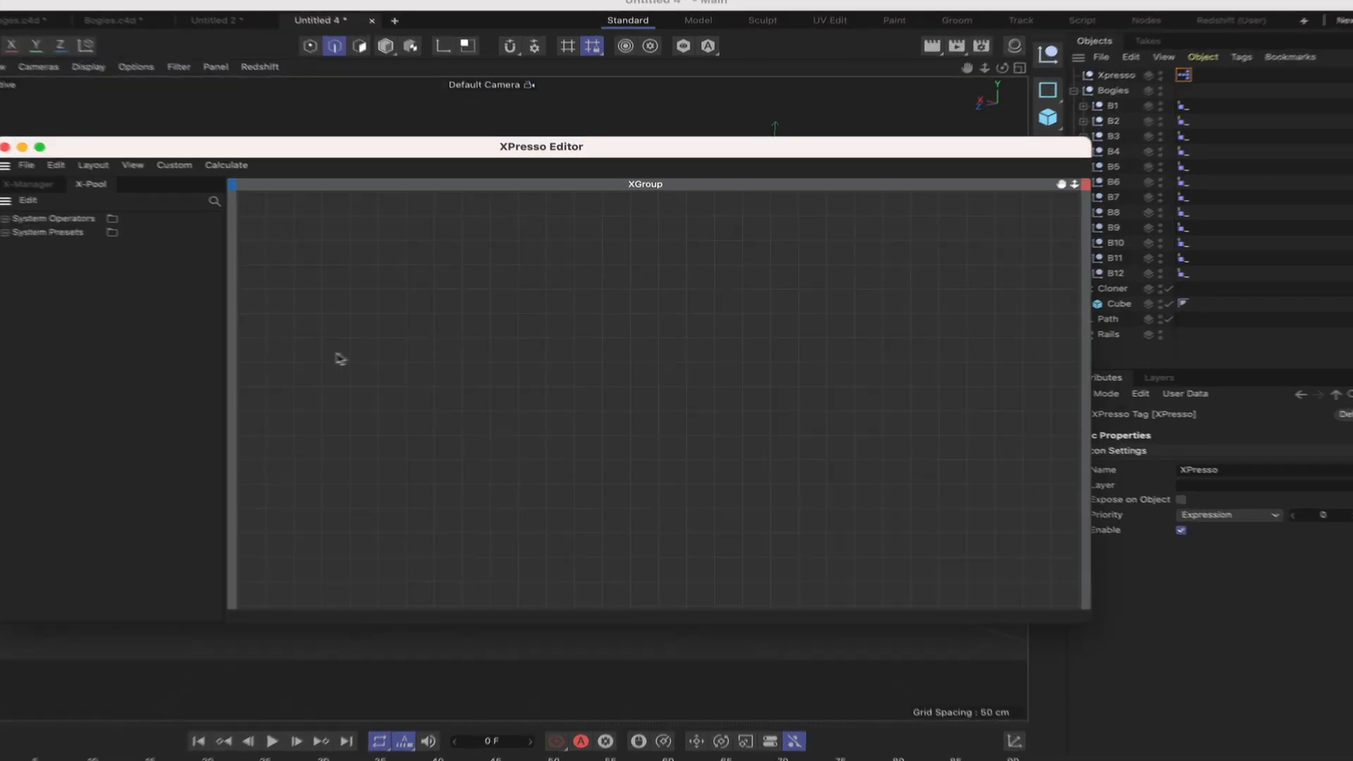
right_click(235, 345)
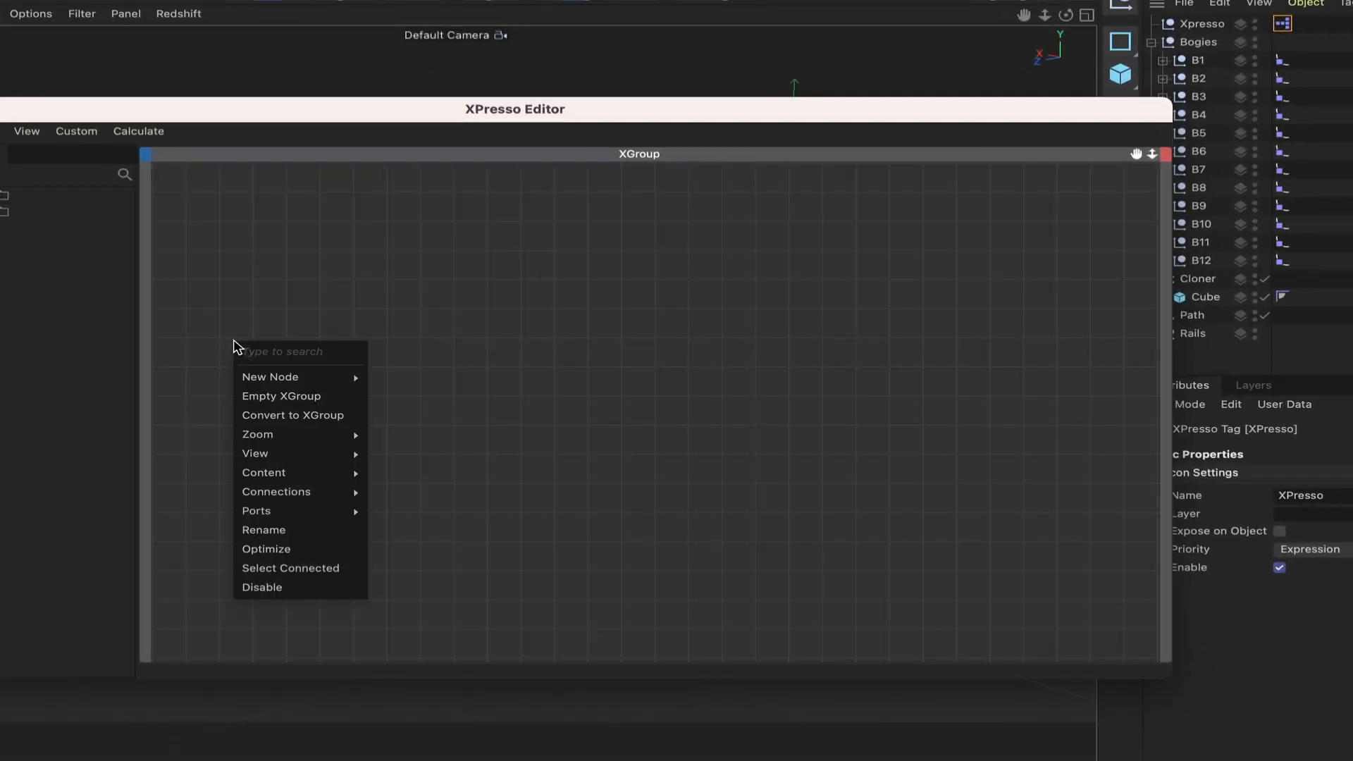
mouse_move(291, 376)
mouse_move(423, 375)
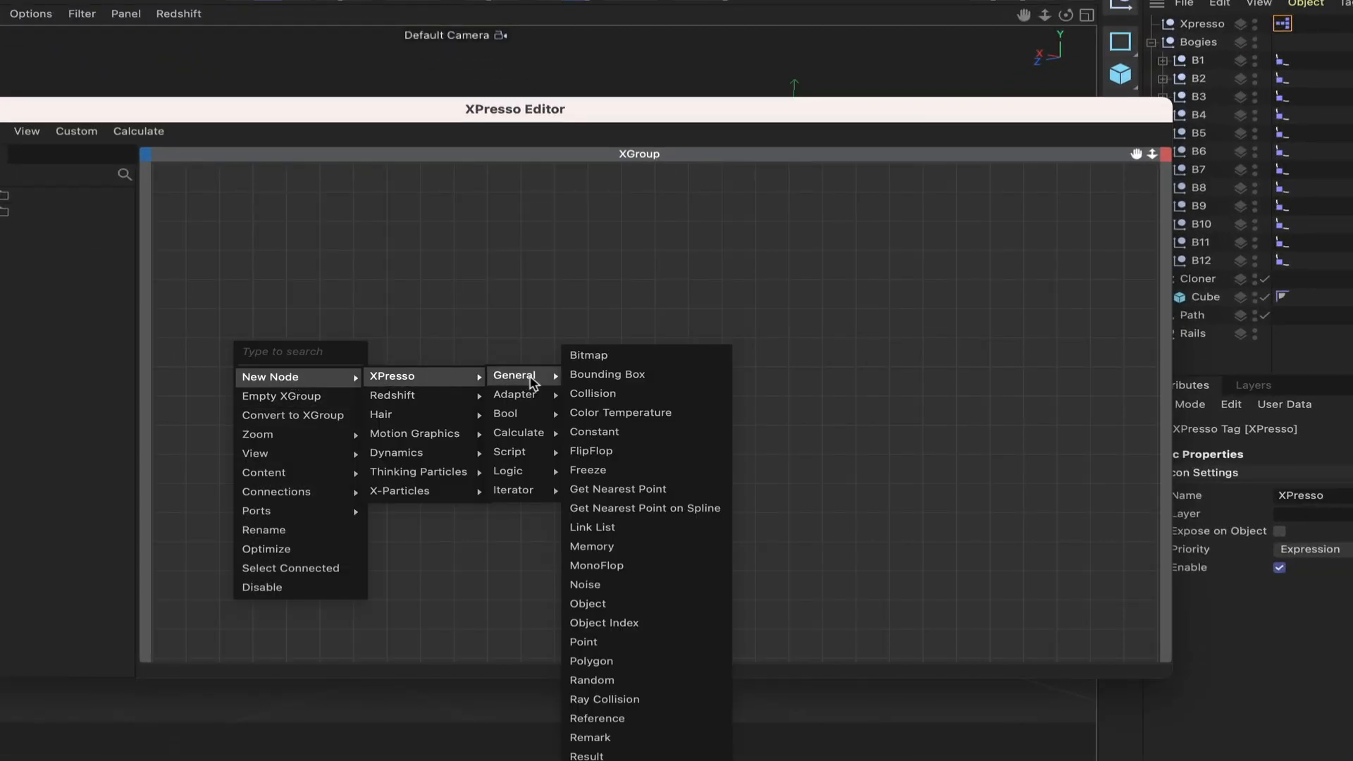
mouse_move(528, 491)
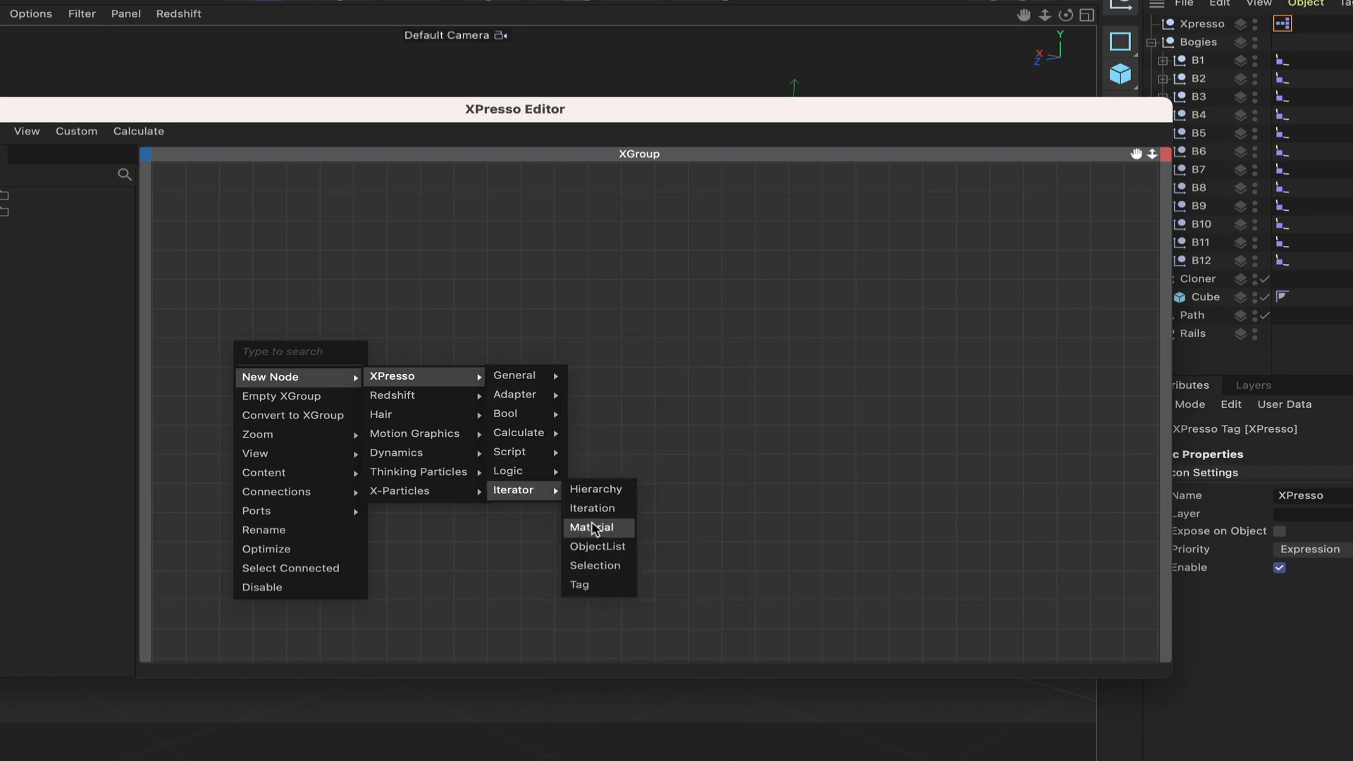
left_click(597, 490)
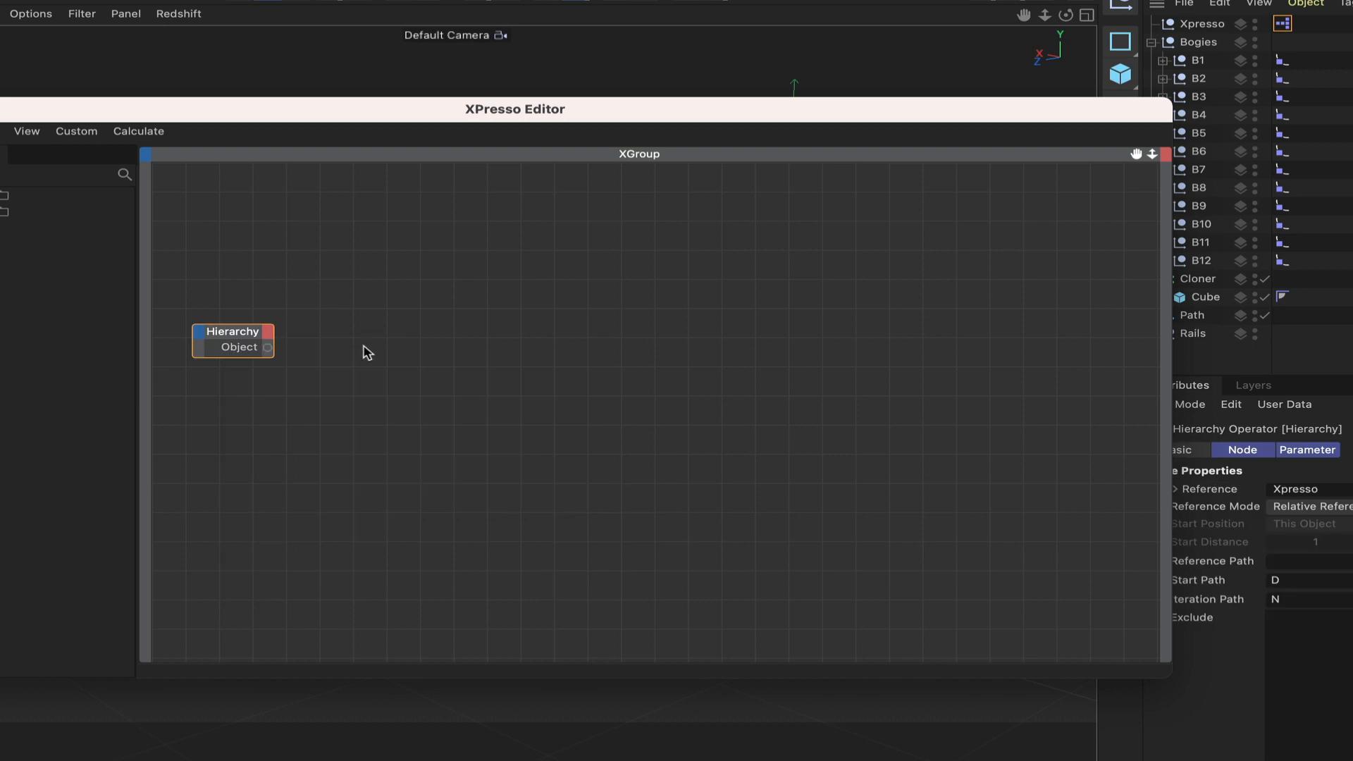
left_click_drag(215, 333, 255, 333)
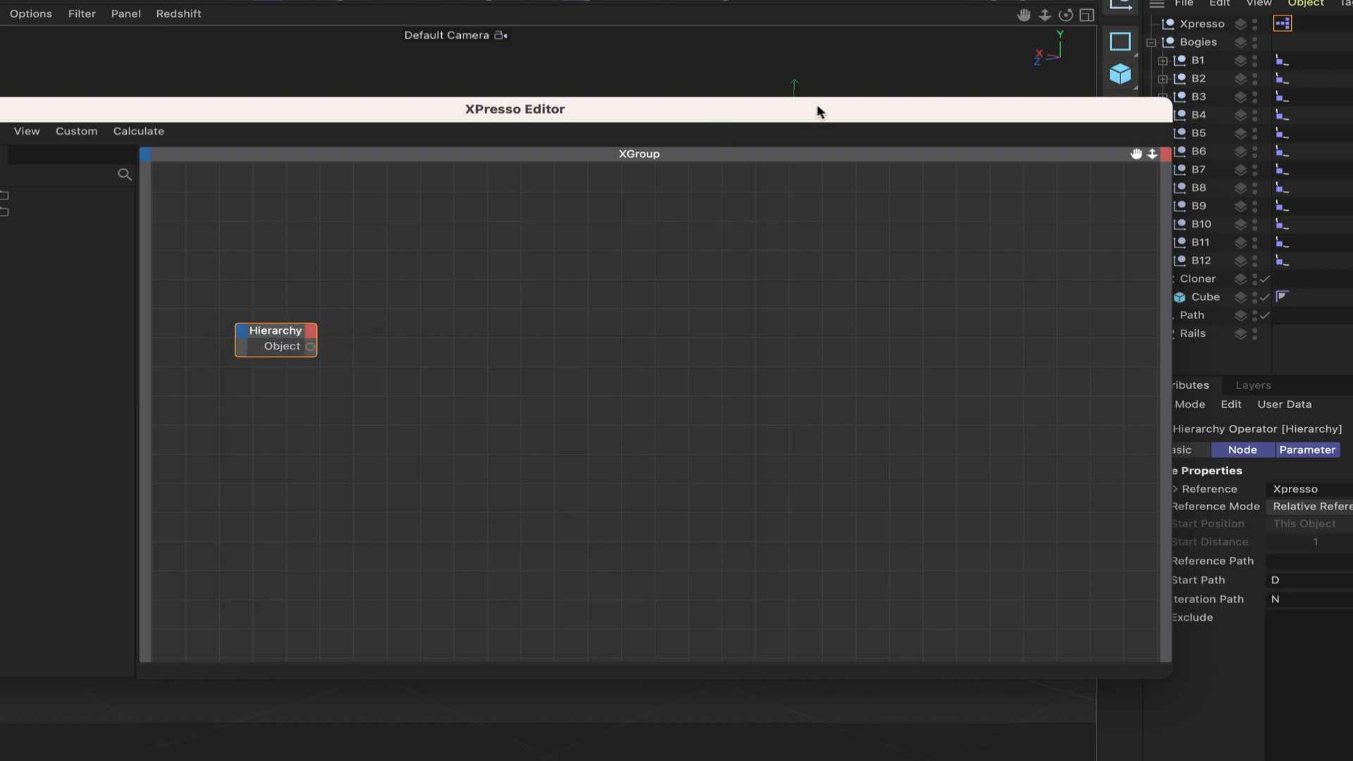
Step: Set the Hierarchy node's Reference to the Bogies null
left_click_drag(817, 111, 688, 112)
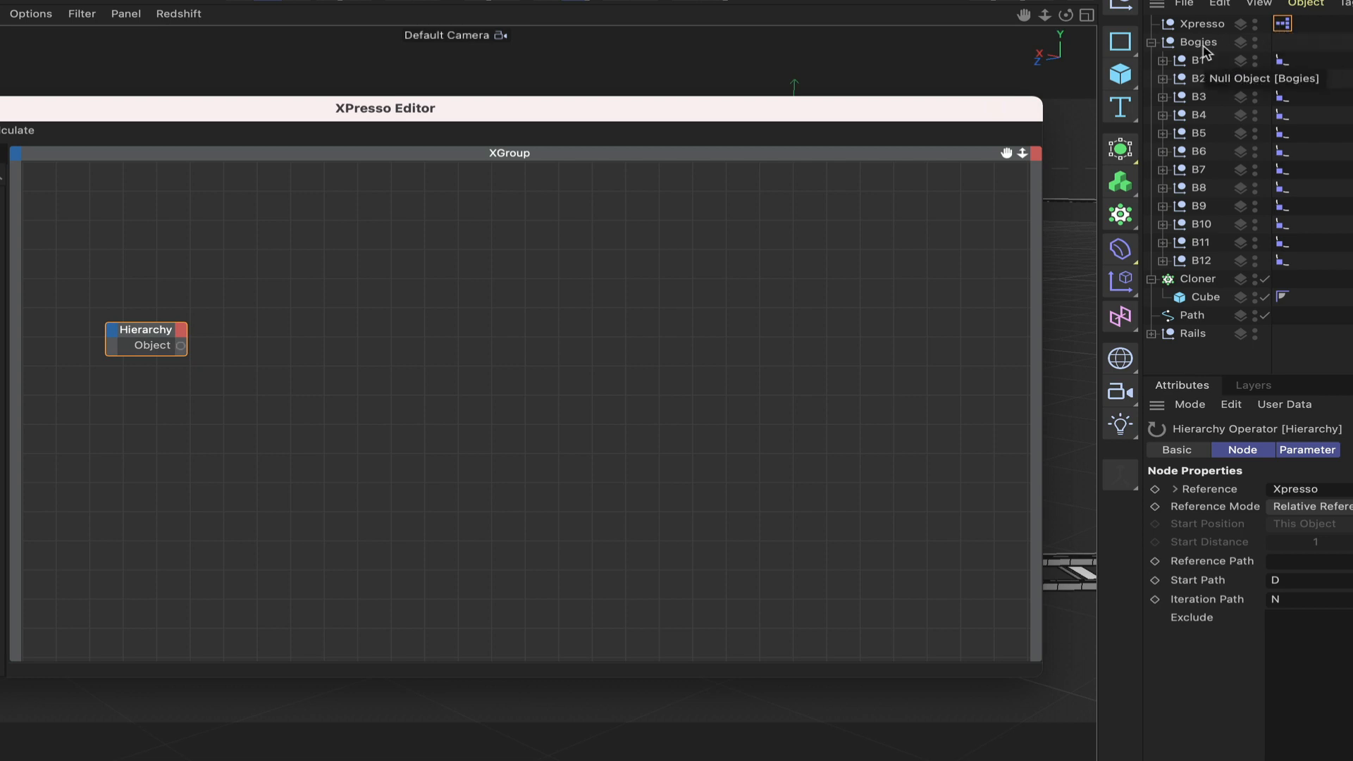
left_click_drag(1198, 42, 1196, 377)
left_click(1198, 388)
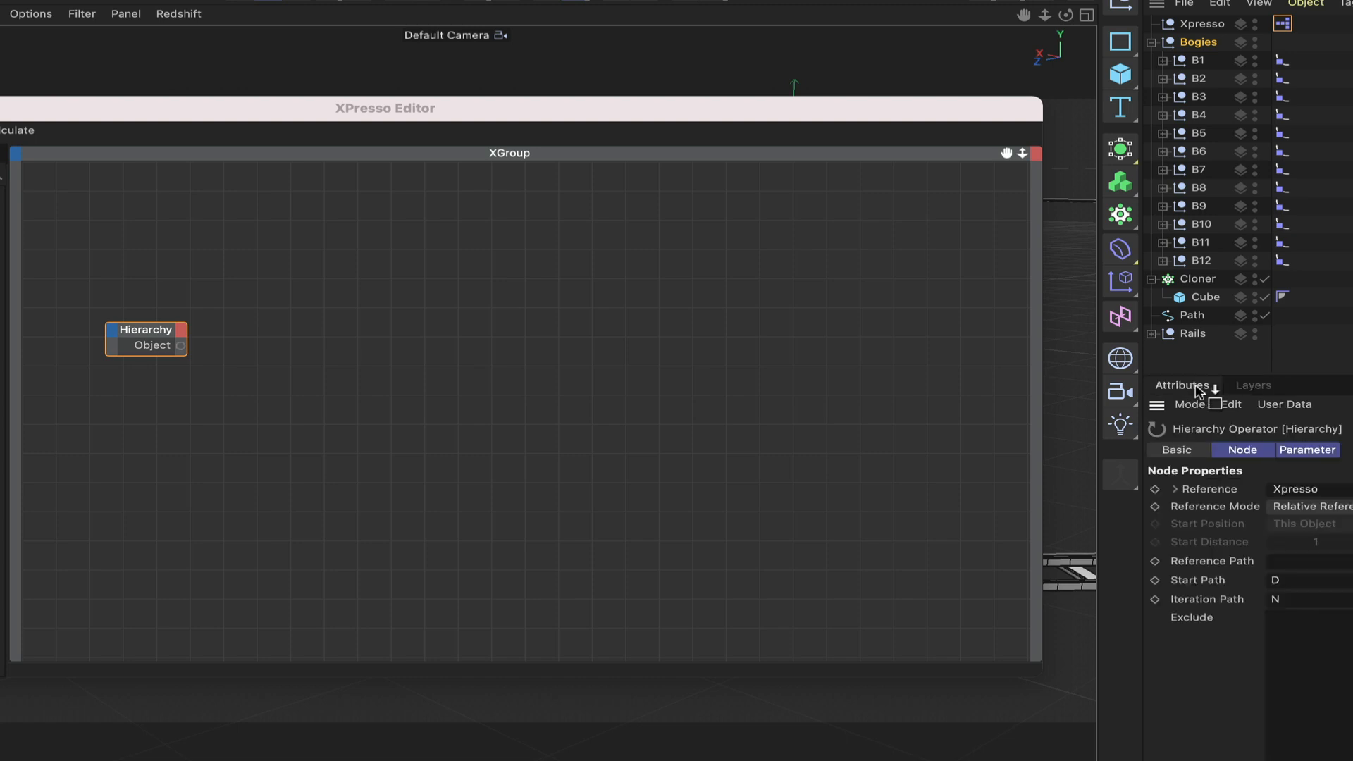
left_click_drag(1291, 495, 1291, 494)
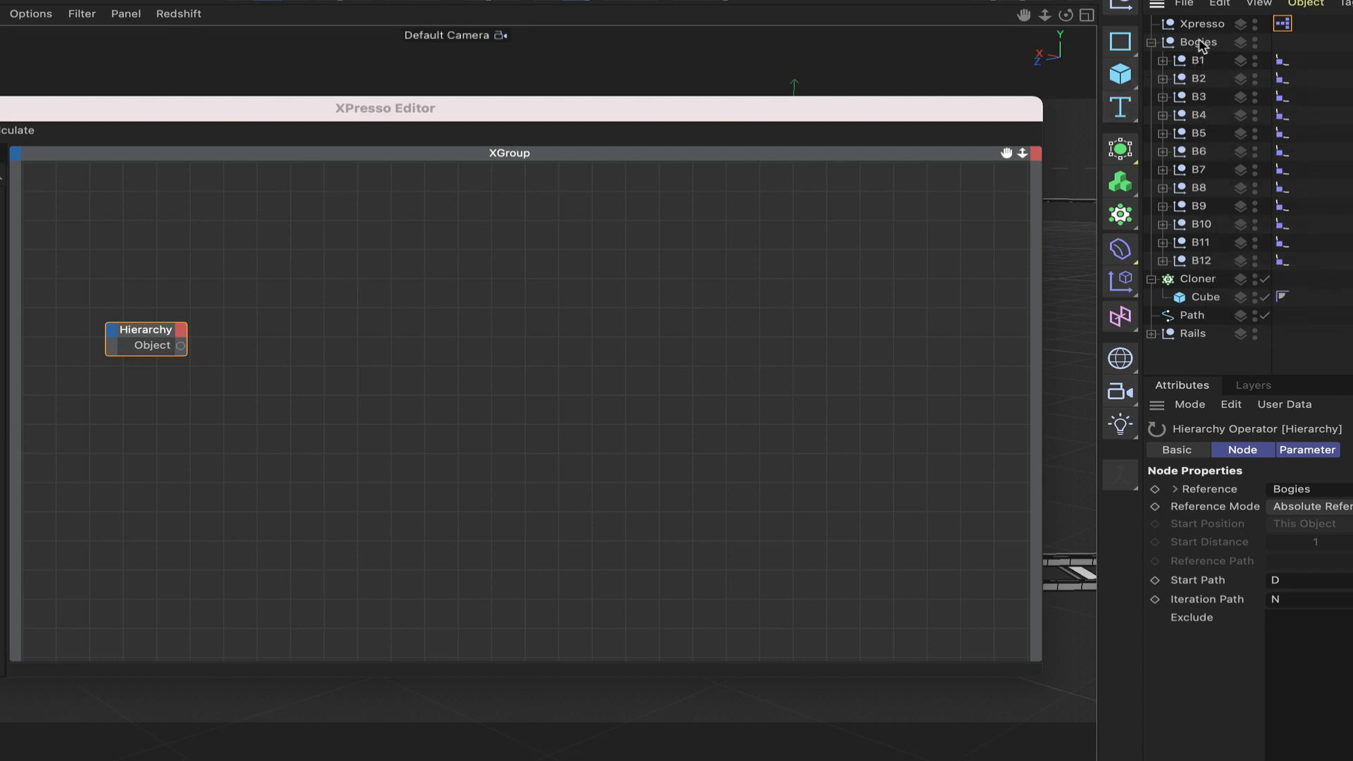
Step: Add an Object Index node beside the Hierarchy node and connect the Hierarchy's Object output to its Instance input
right_click(242, 344)
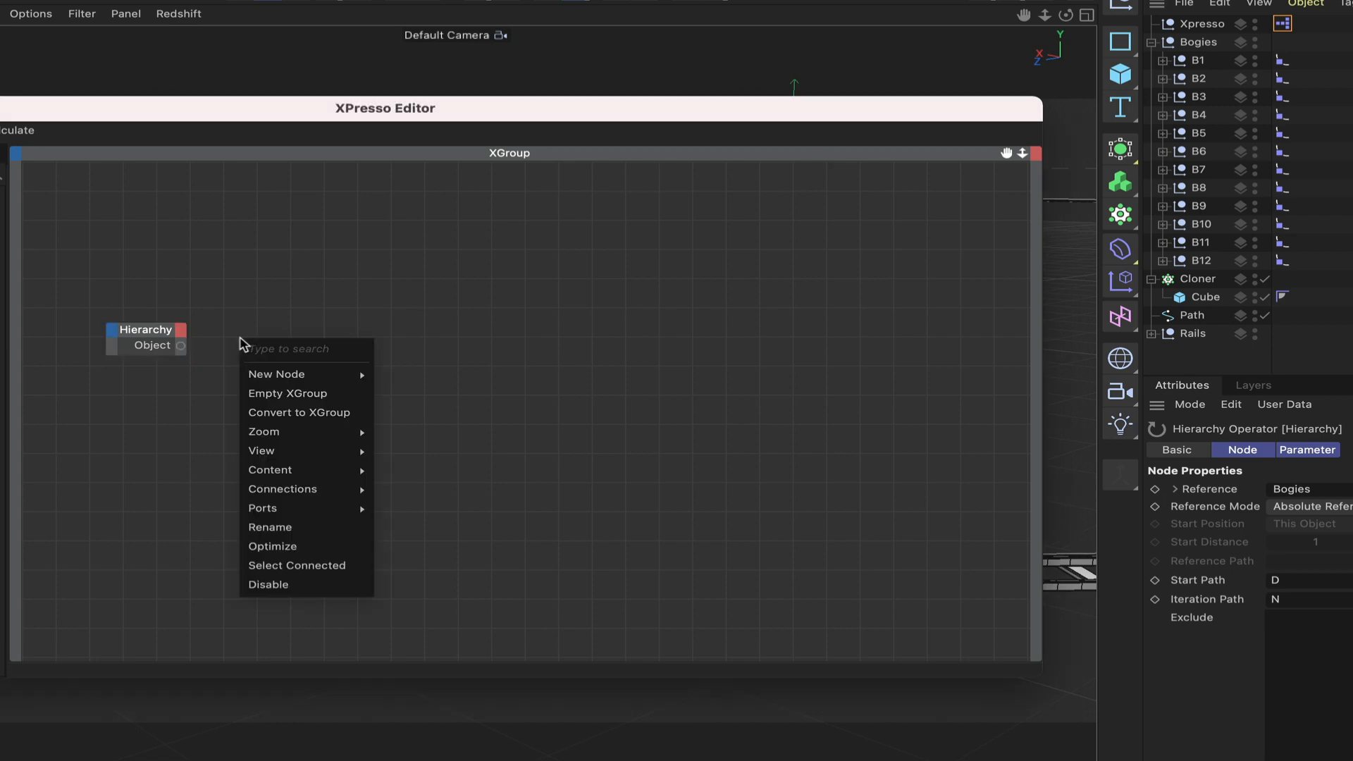
mouse_move(282, 373)
mouse_move(441, 374)
mouse_move(556, 373)
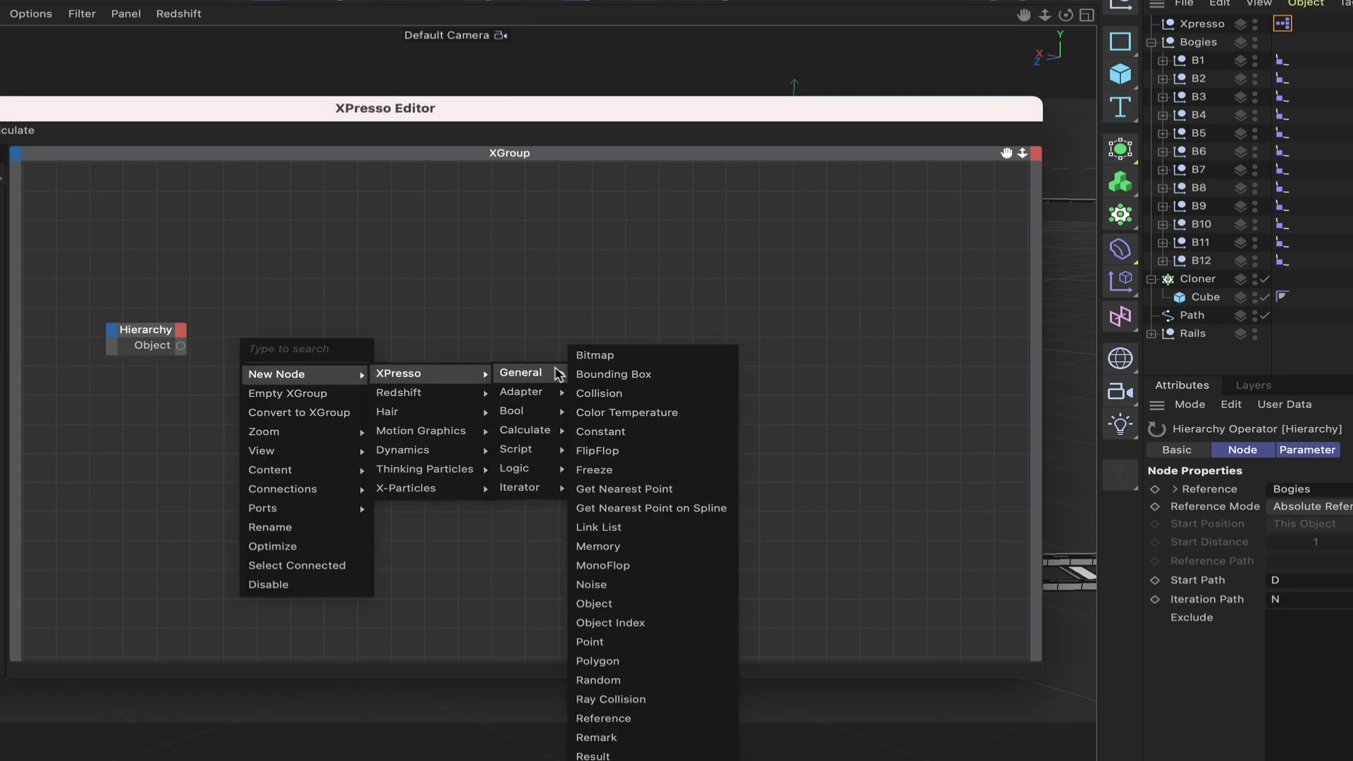
left_click(612, 623)
left_click_drag(274, 322, 350, 319)
left_click_drag(180, 346, 253, 345)
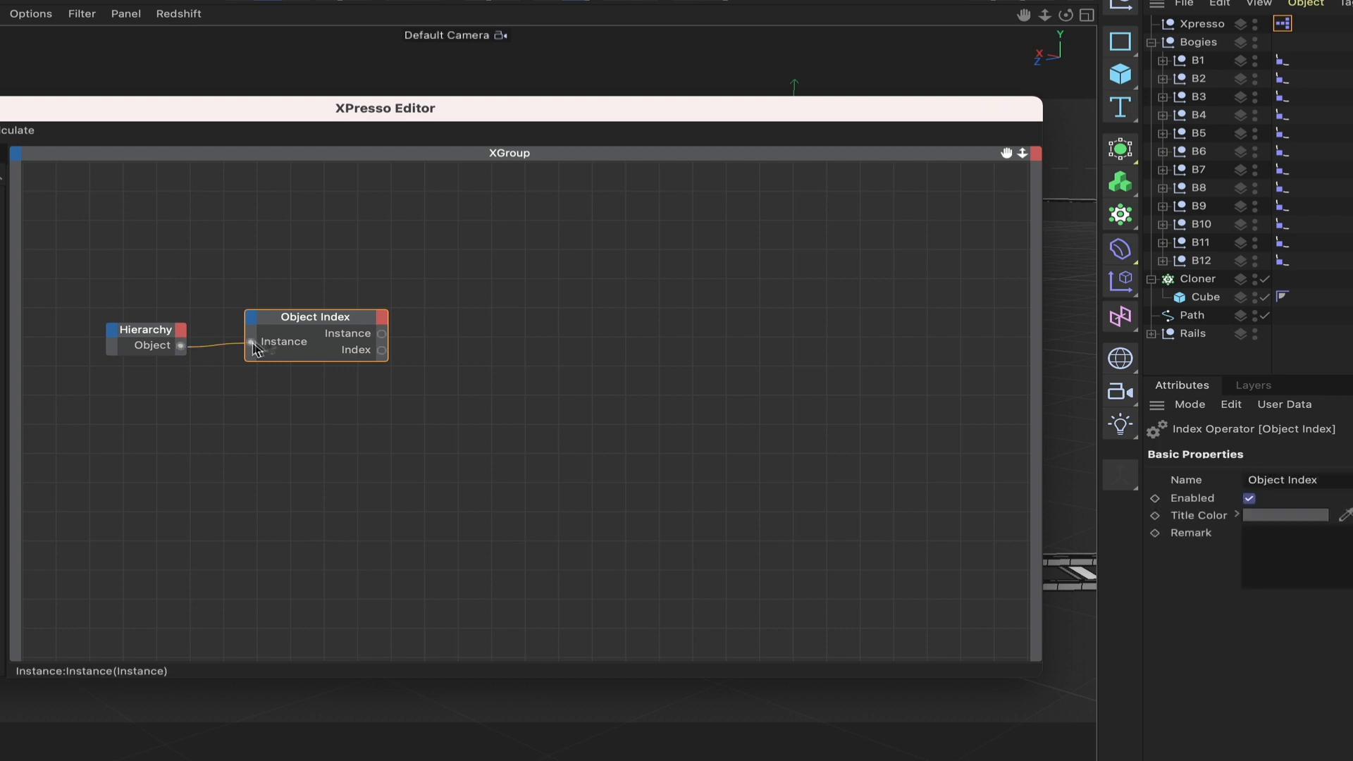
left_click_drag(347, 318, 354, 326)
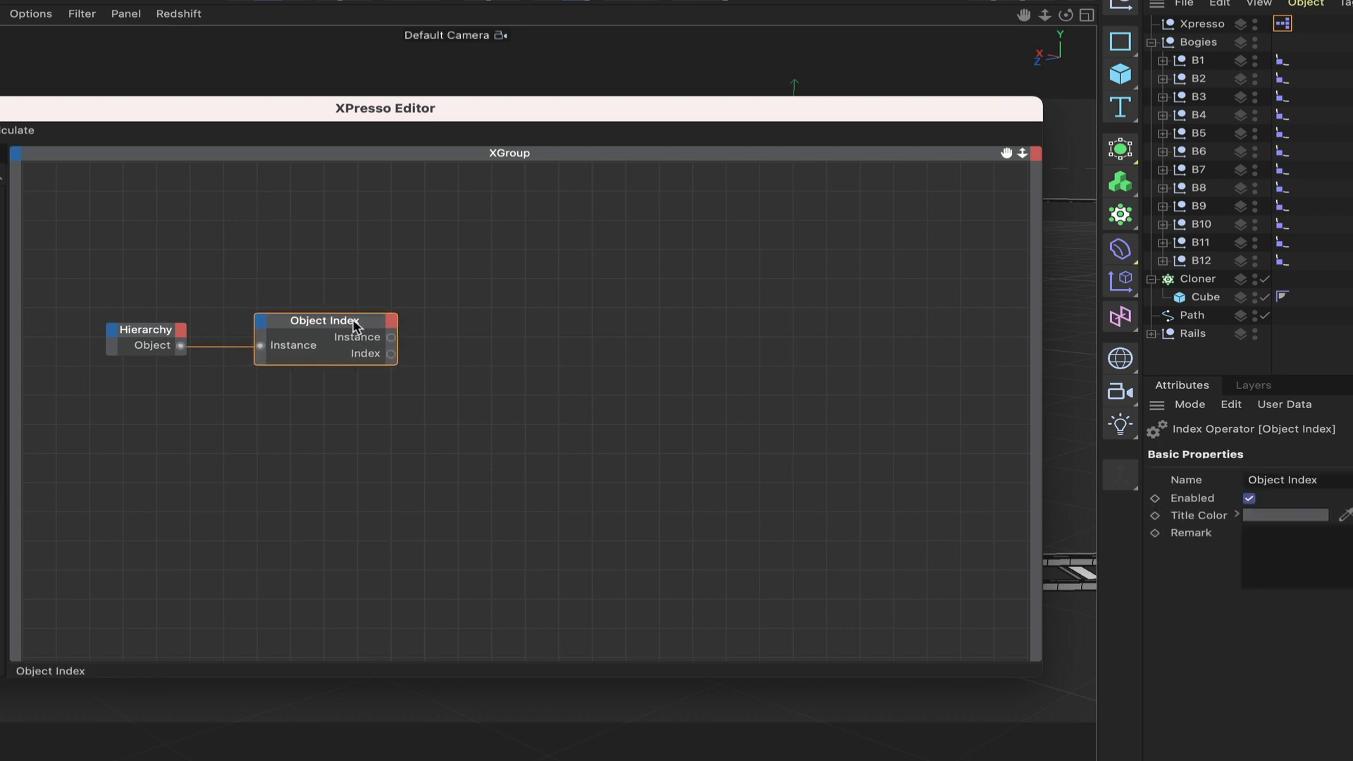
Step: Add a Math node beside Object Index and connect the Index output to its first input
right_click(439, 377)
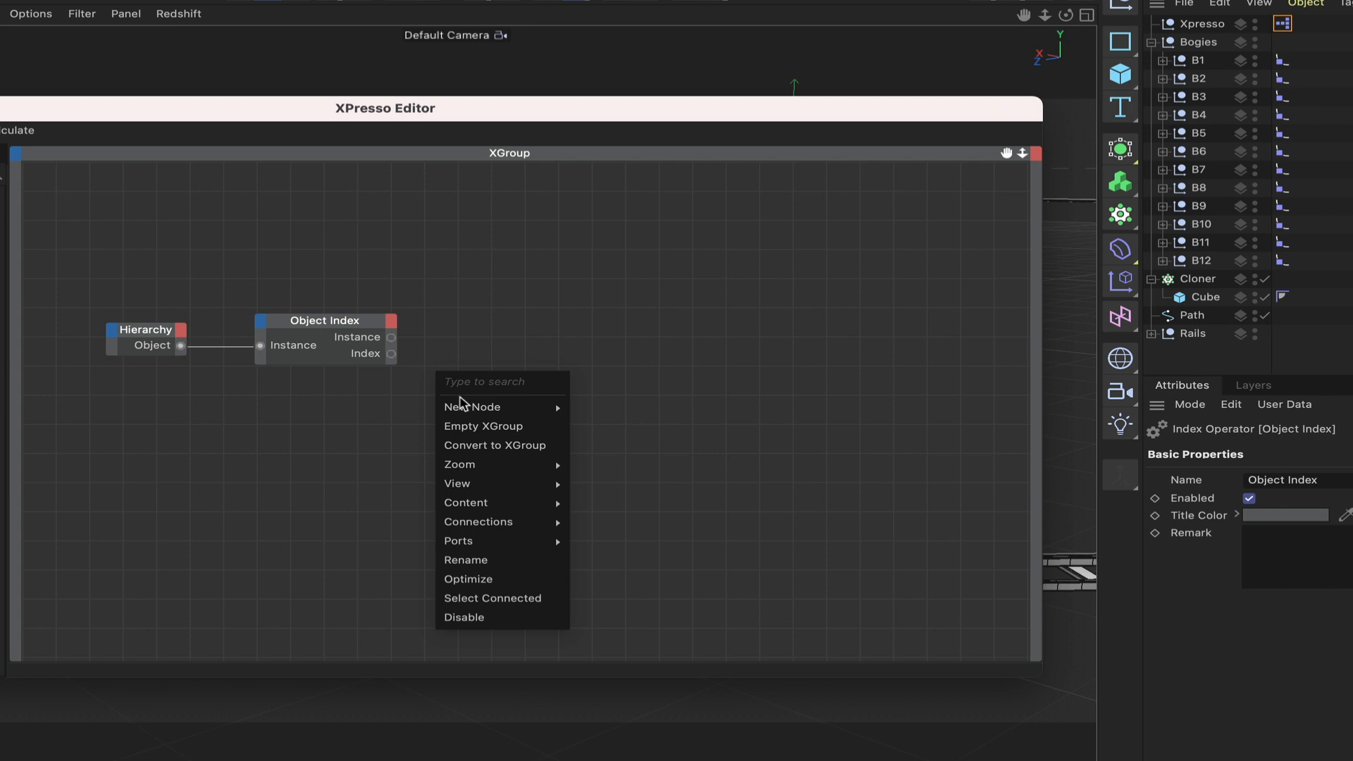
mouse_move(471, 407)
mouse_move(599, 407)
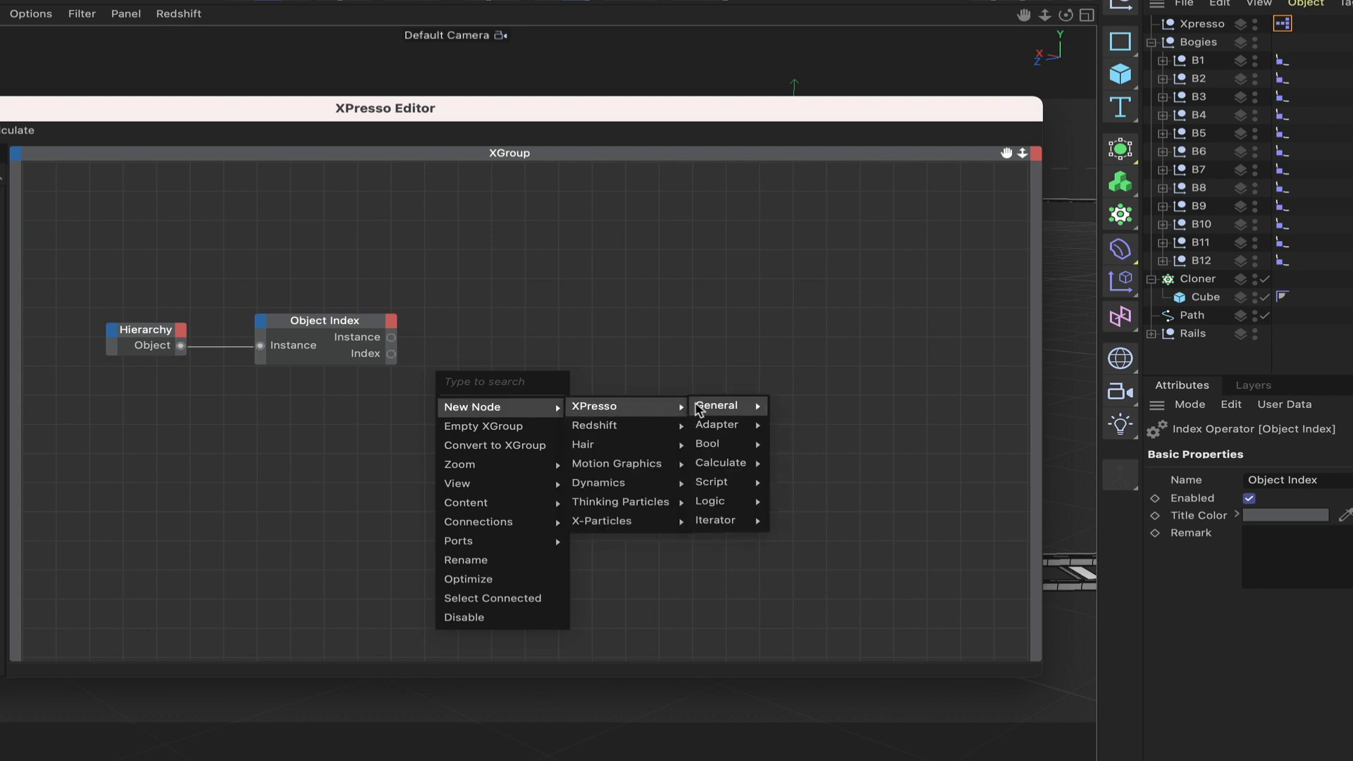
mouse_move(729, 459)
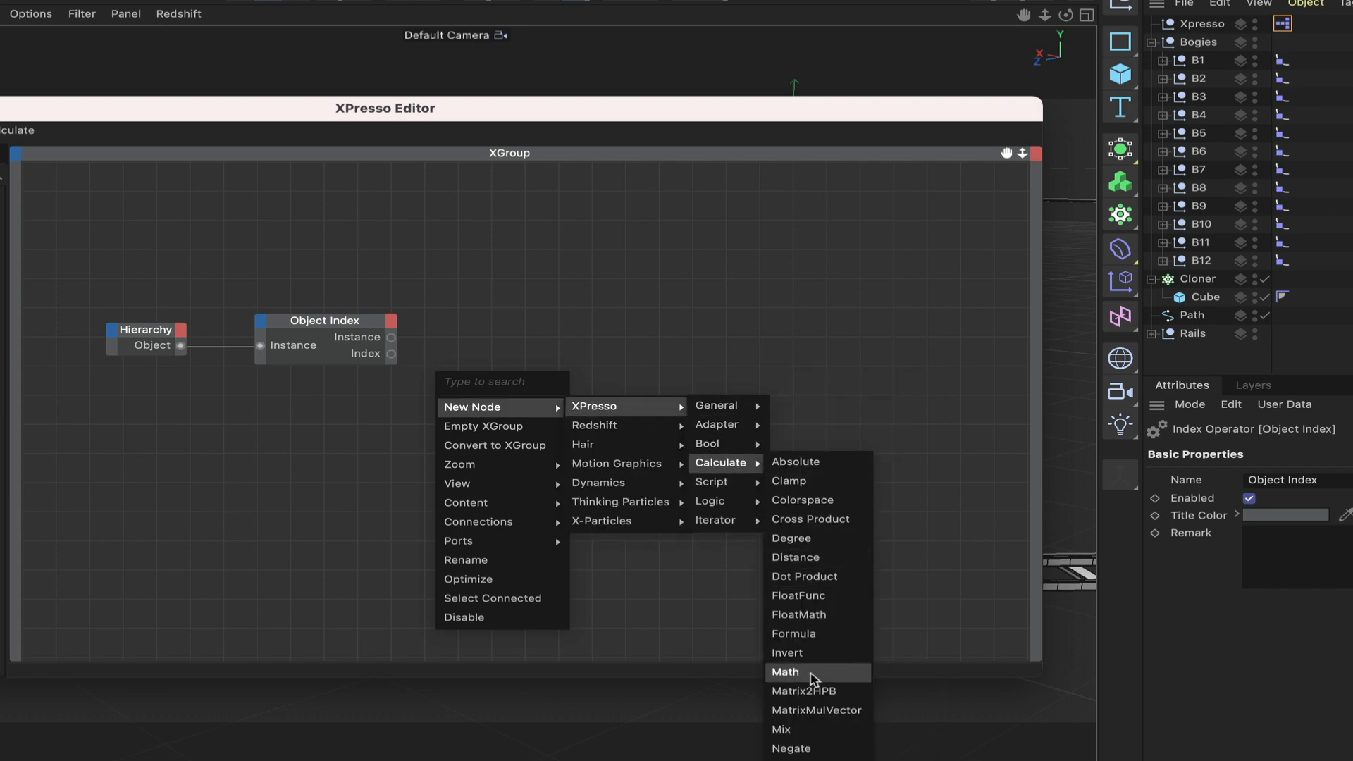
left_click(807, 673)
left_click_drag(451, 355, 531, 362)
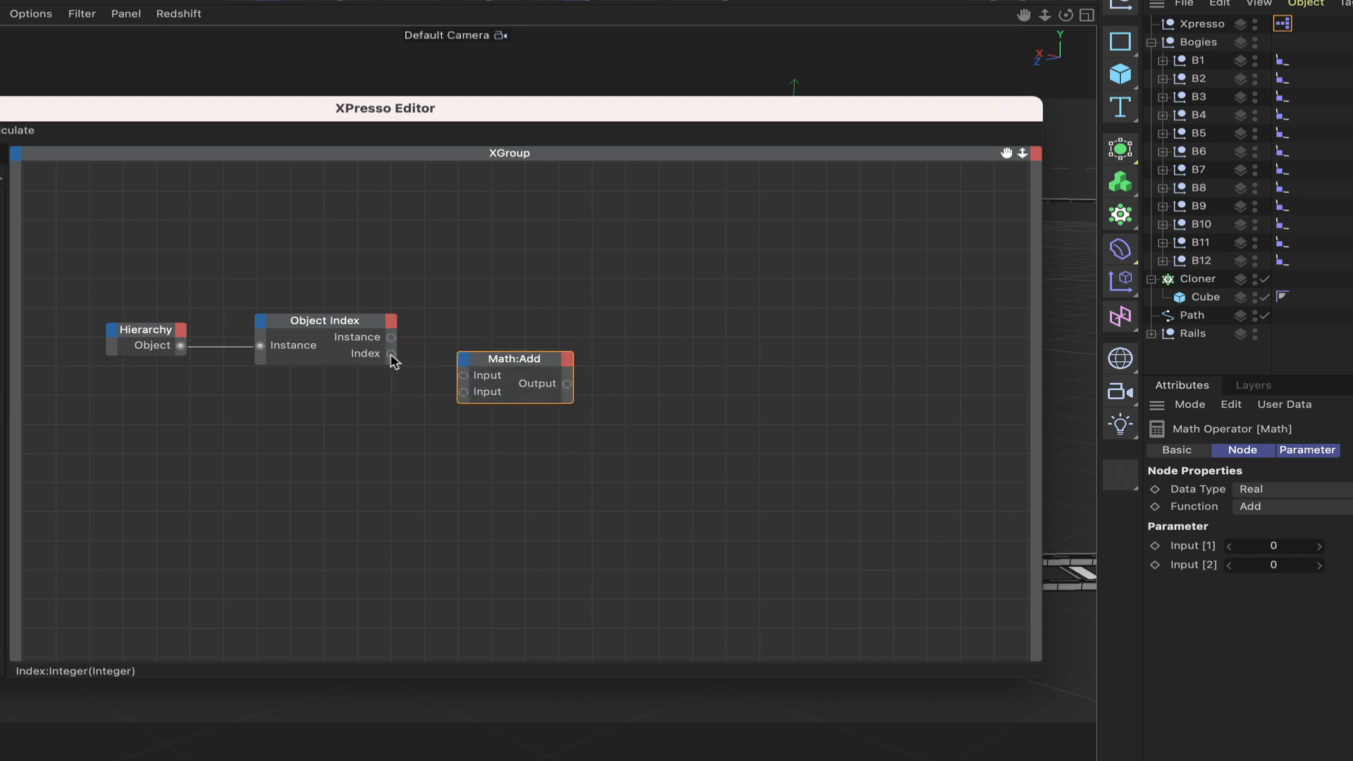
left_click_drag(392, 356, 464, 377)
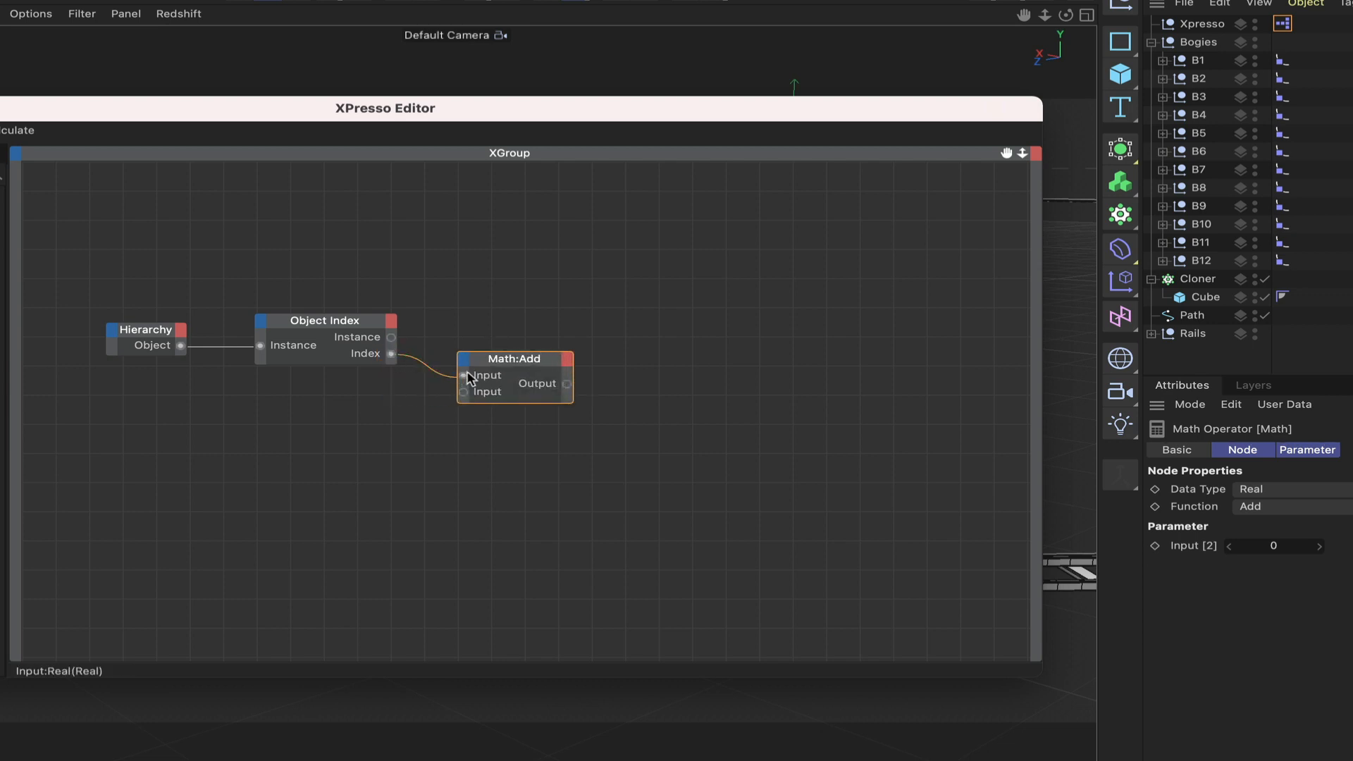
Step: Set the Math node's function to Divide with Input [2] at 180, and place it just below the Object Index node's level
left_click(1286, 507)
left_click(1297, 582)
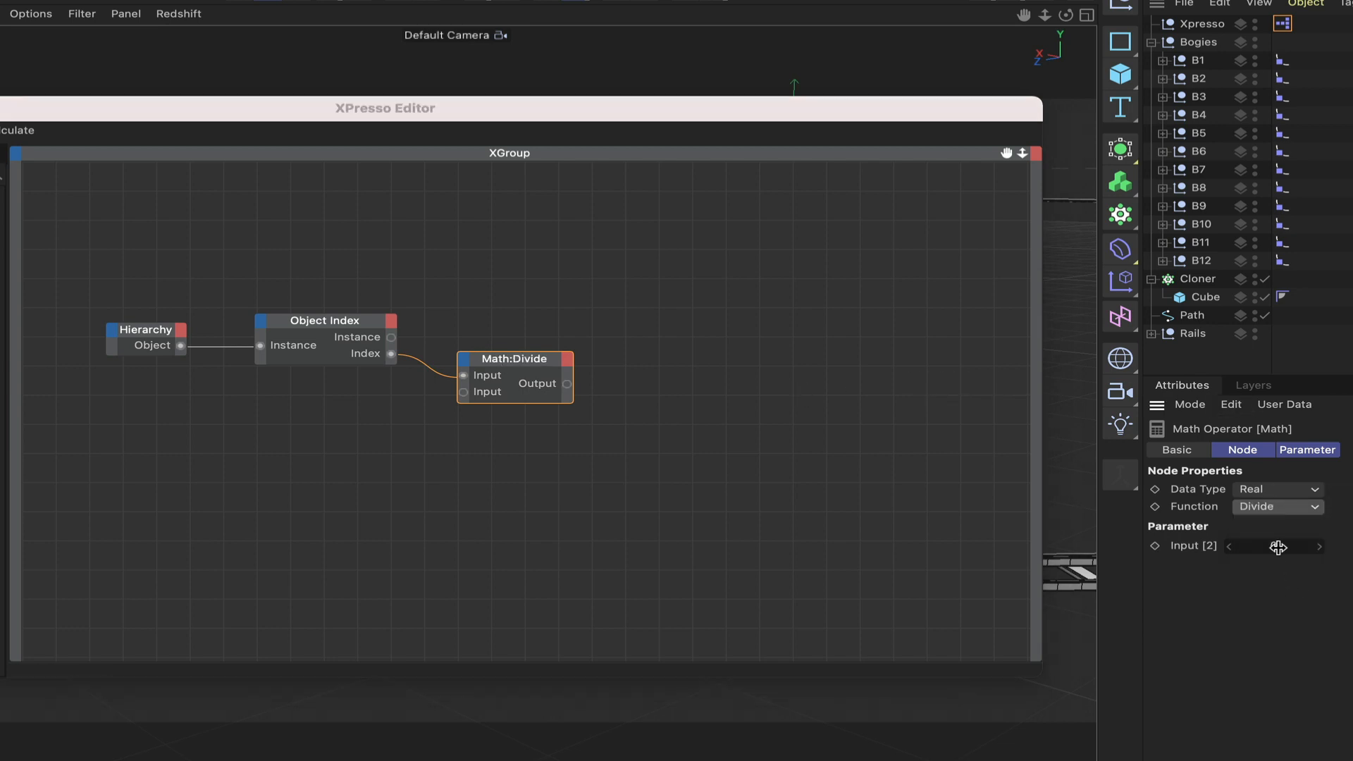
left_click(1304, 546)
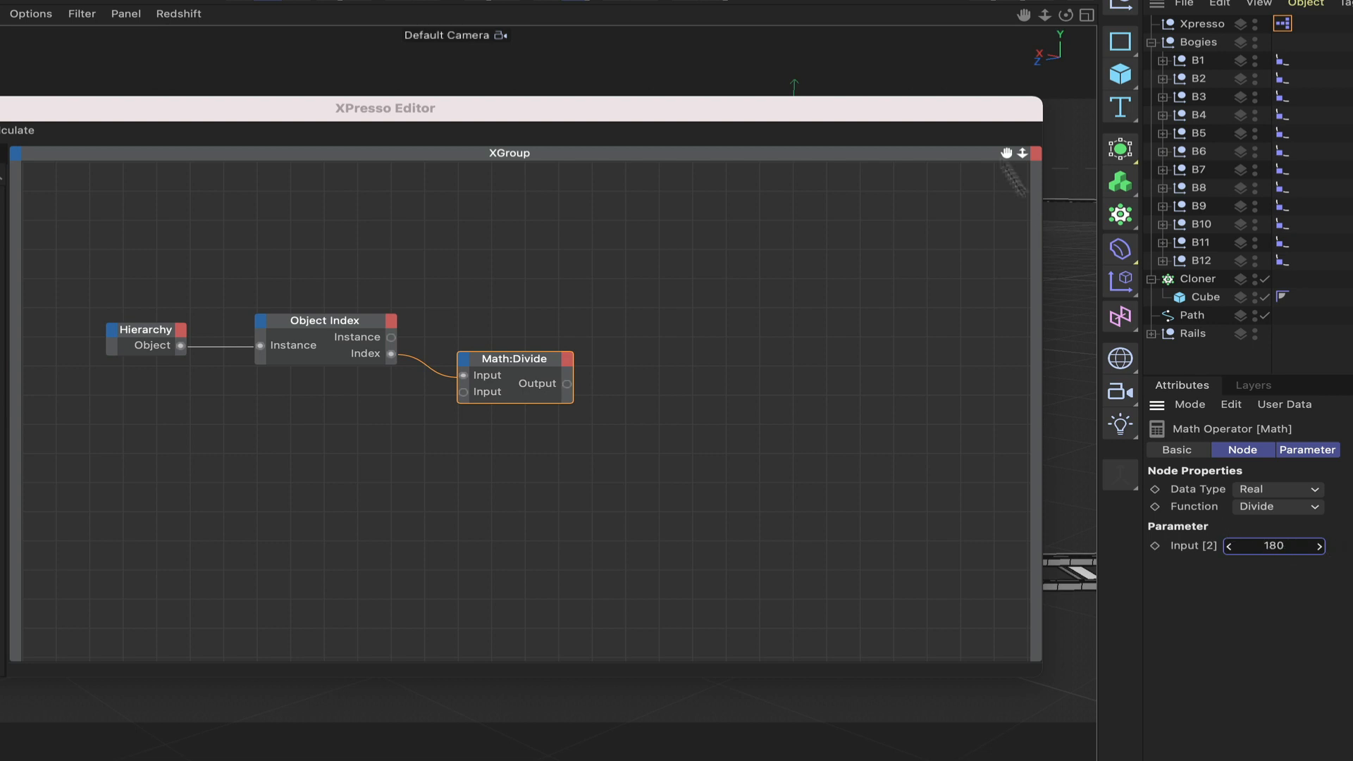
left_click_drag(978, 120, 899, 634)
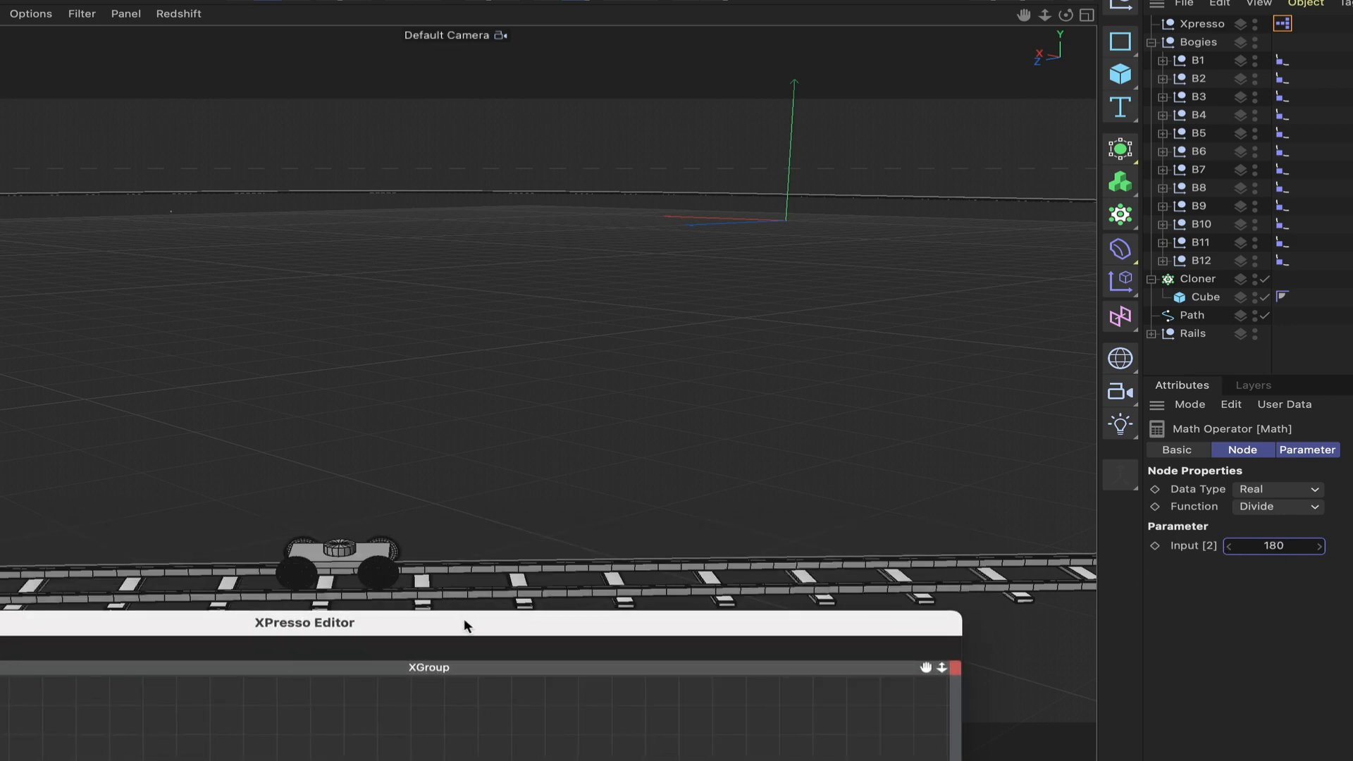
left_click_drag(464, 619, 483, 352)
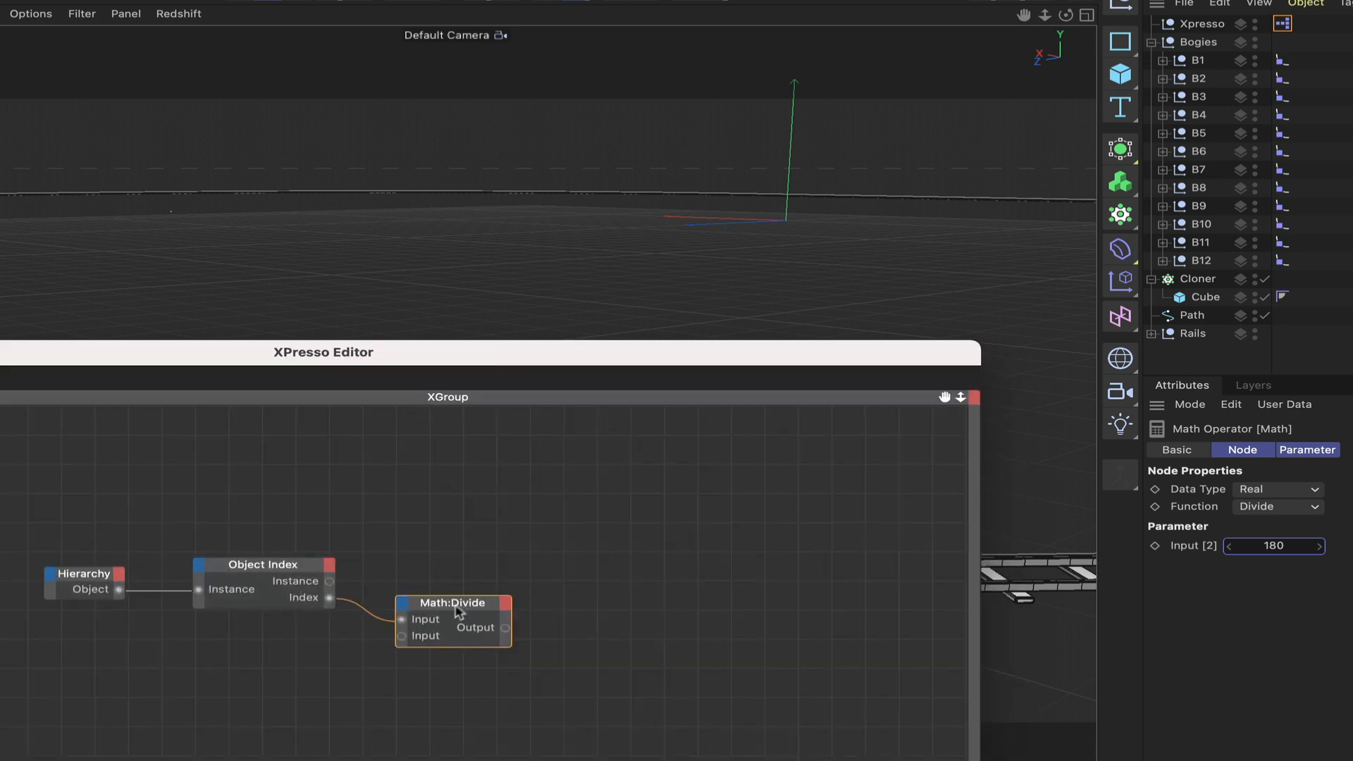
left_click_drag(457, 611, 432, 633)
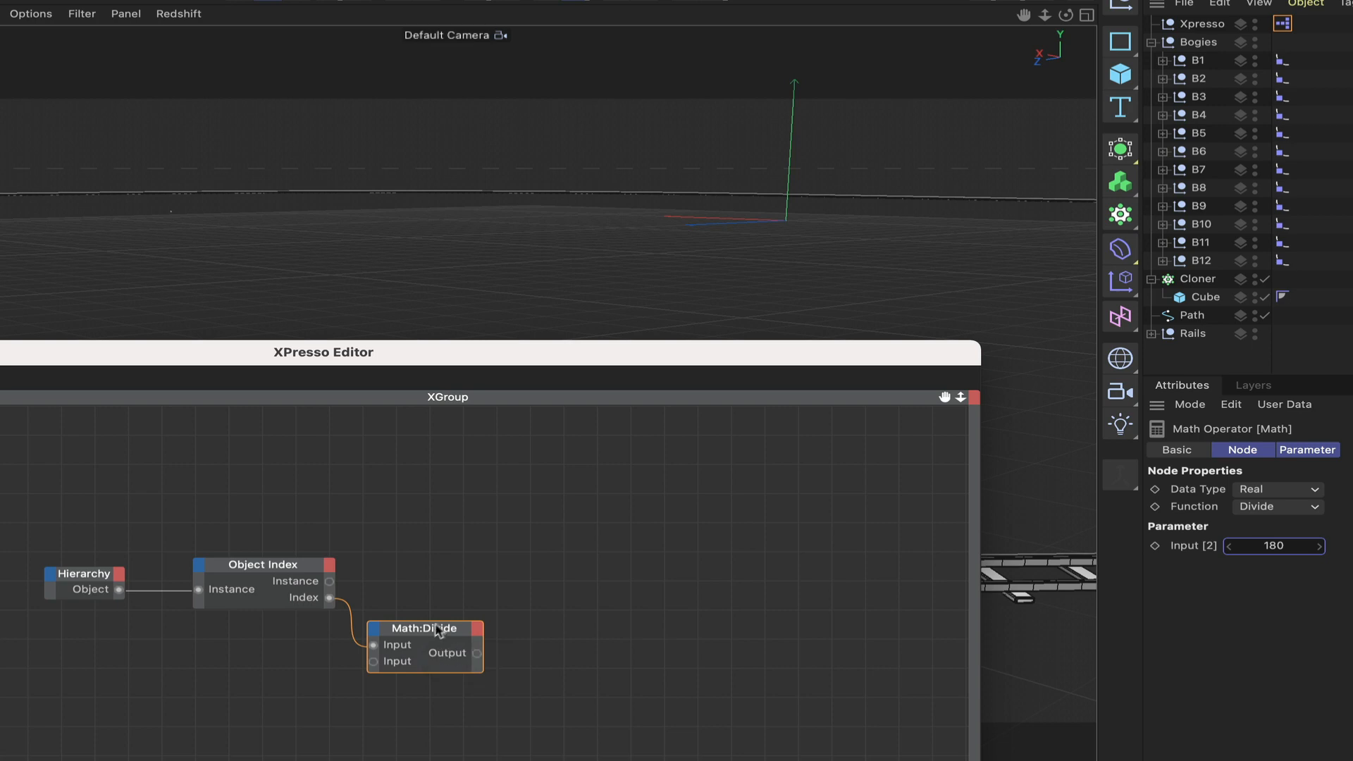
Step: Duplicate the Divide node, change the copy's function to Modulo, and connect the Object Index's Index output to its first input
left_click_drag(437, 632, 527, 528, "ctrl")
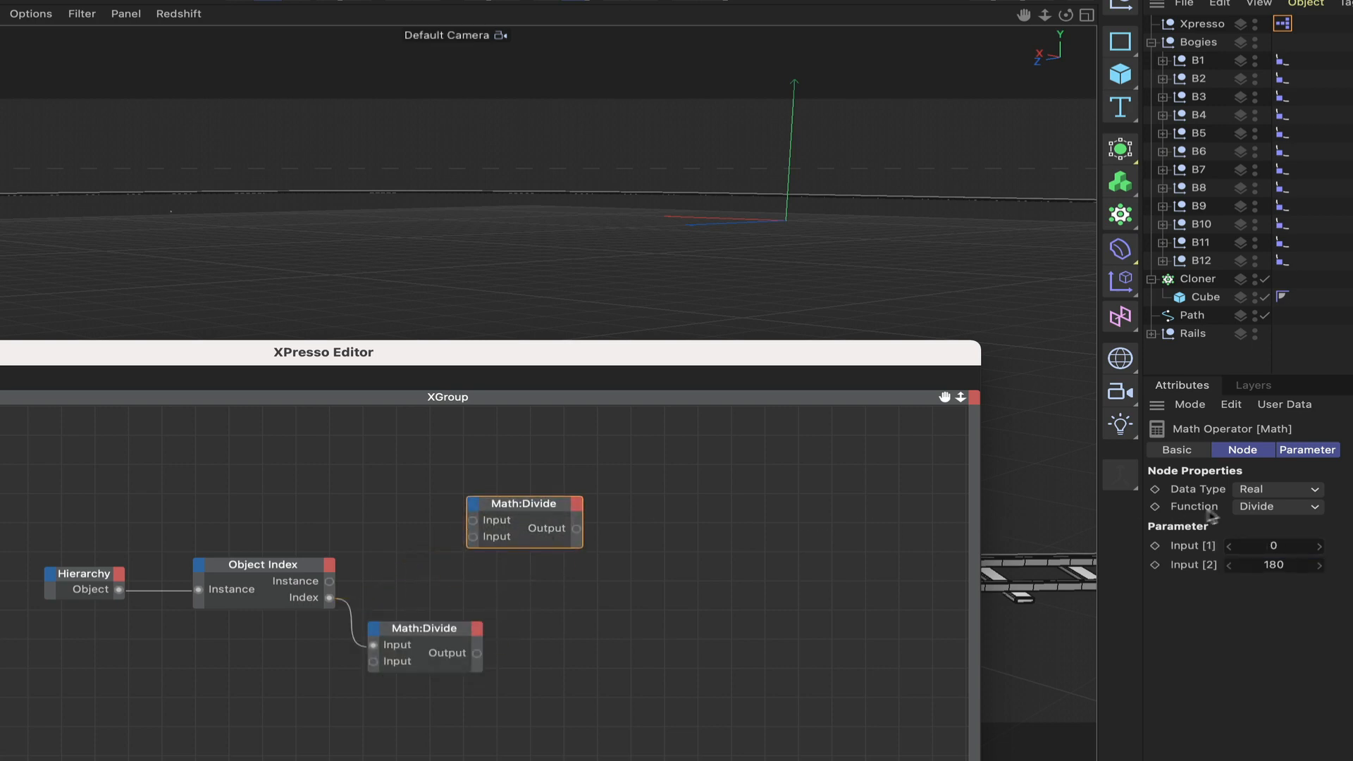
left_click(1279, 507)
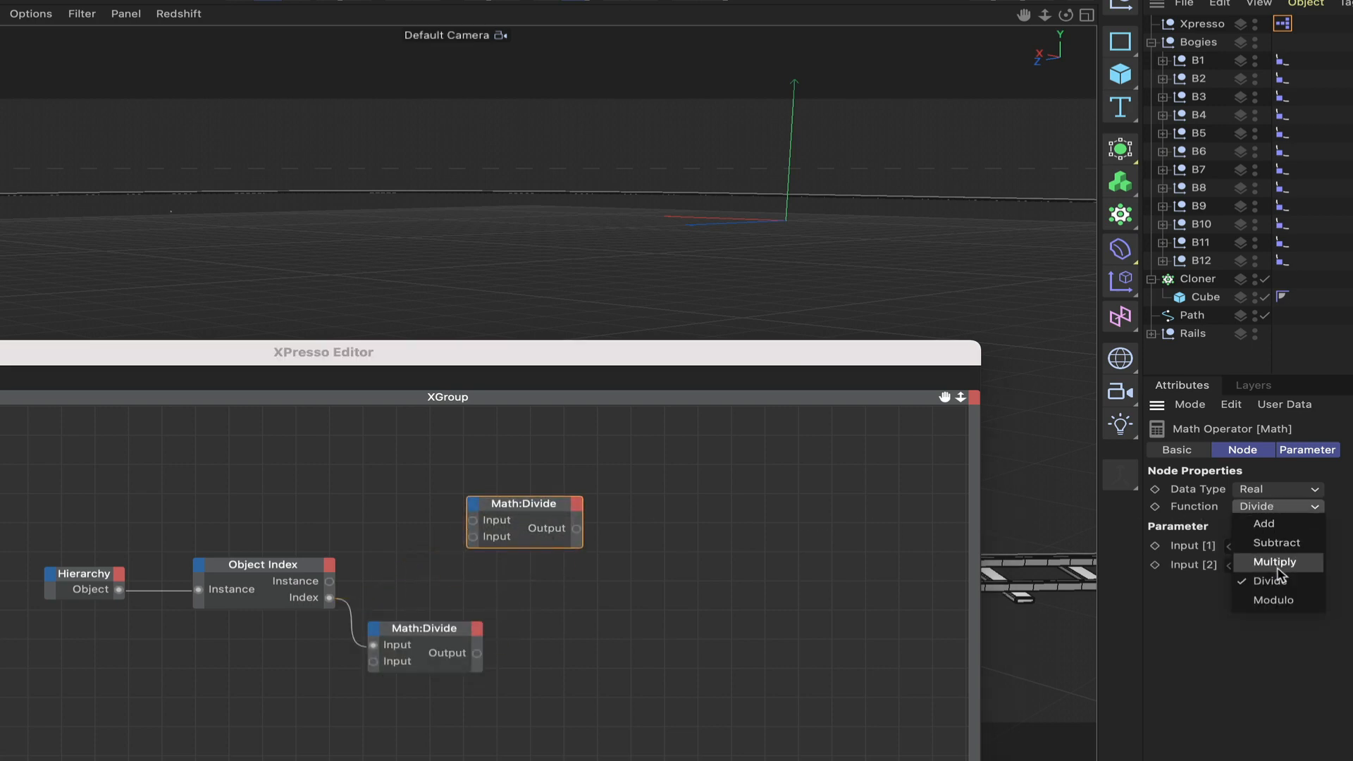
left_click(1273, 601)
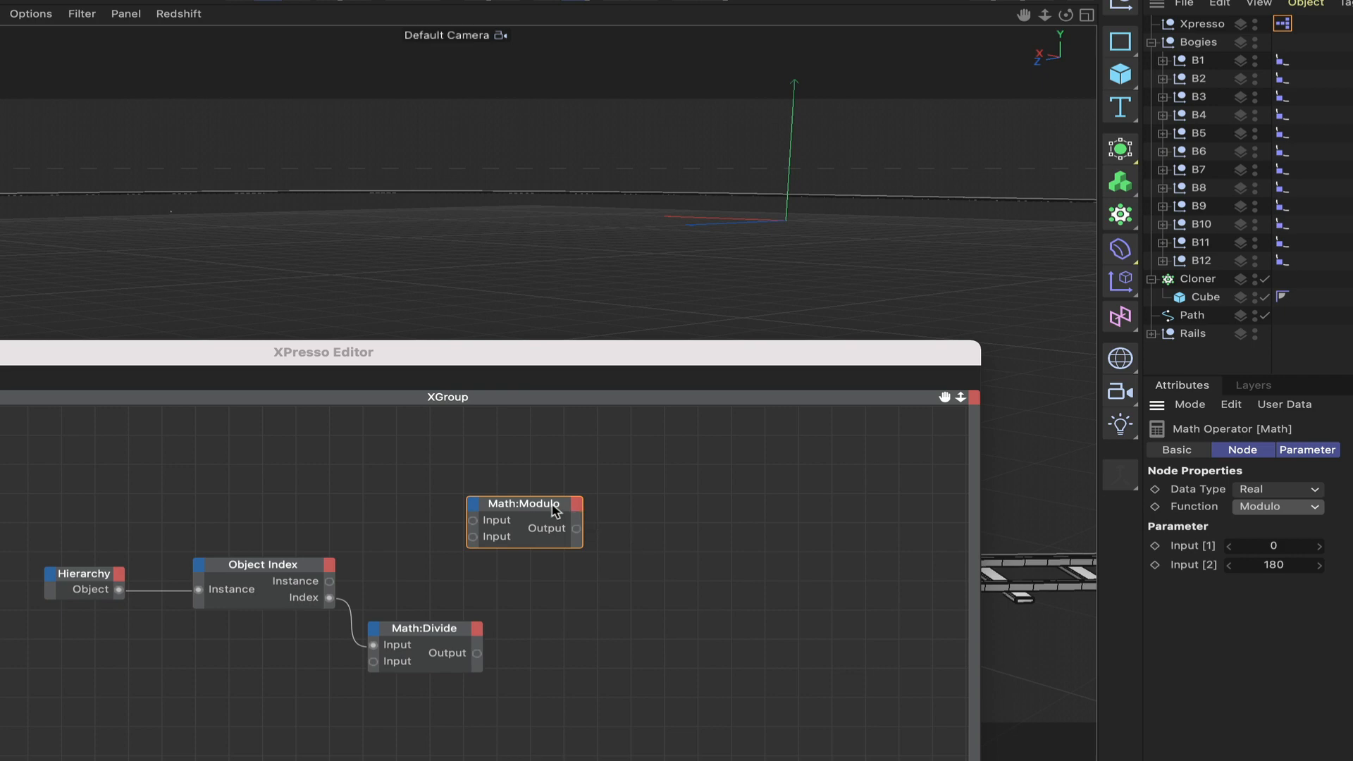
left_click_drag(555, 510, 706, 562)
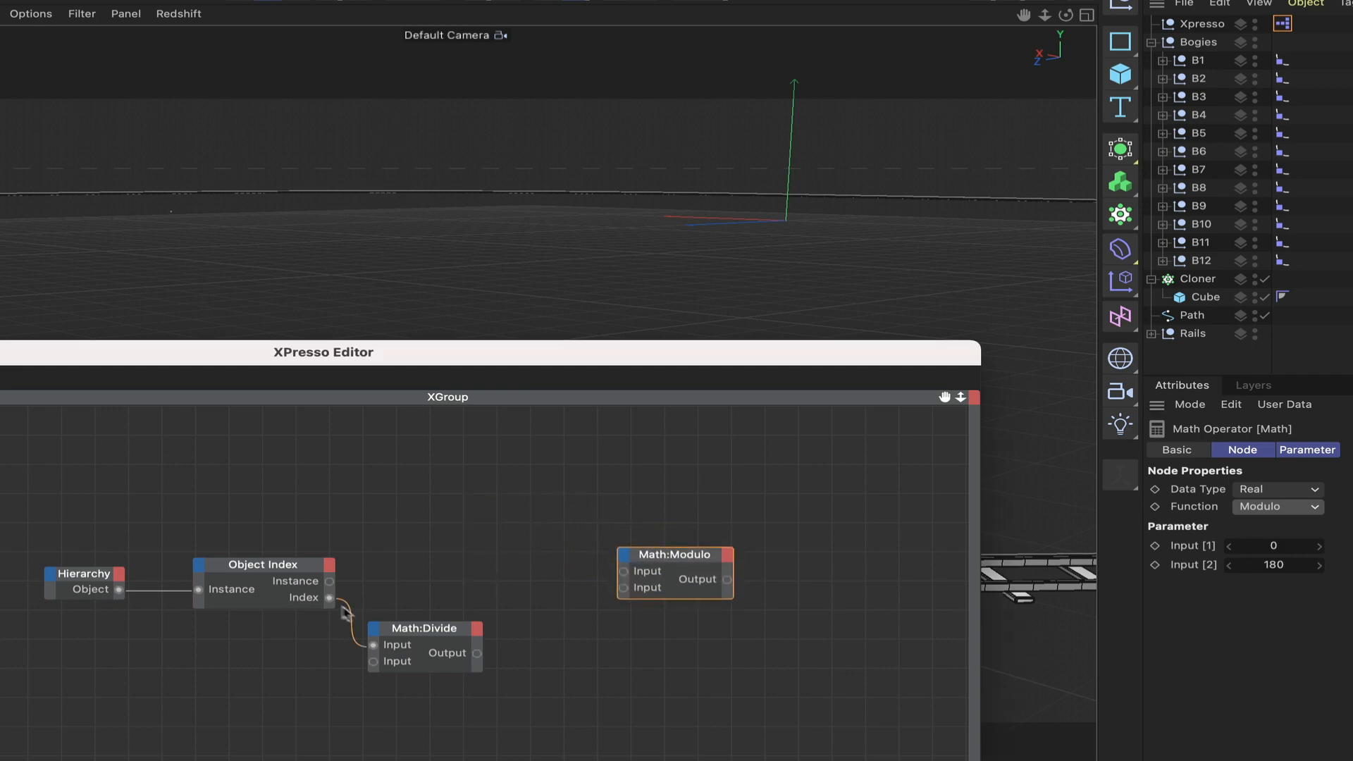
left_click_drag(329, 600, 704, 583)
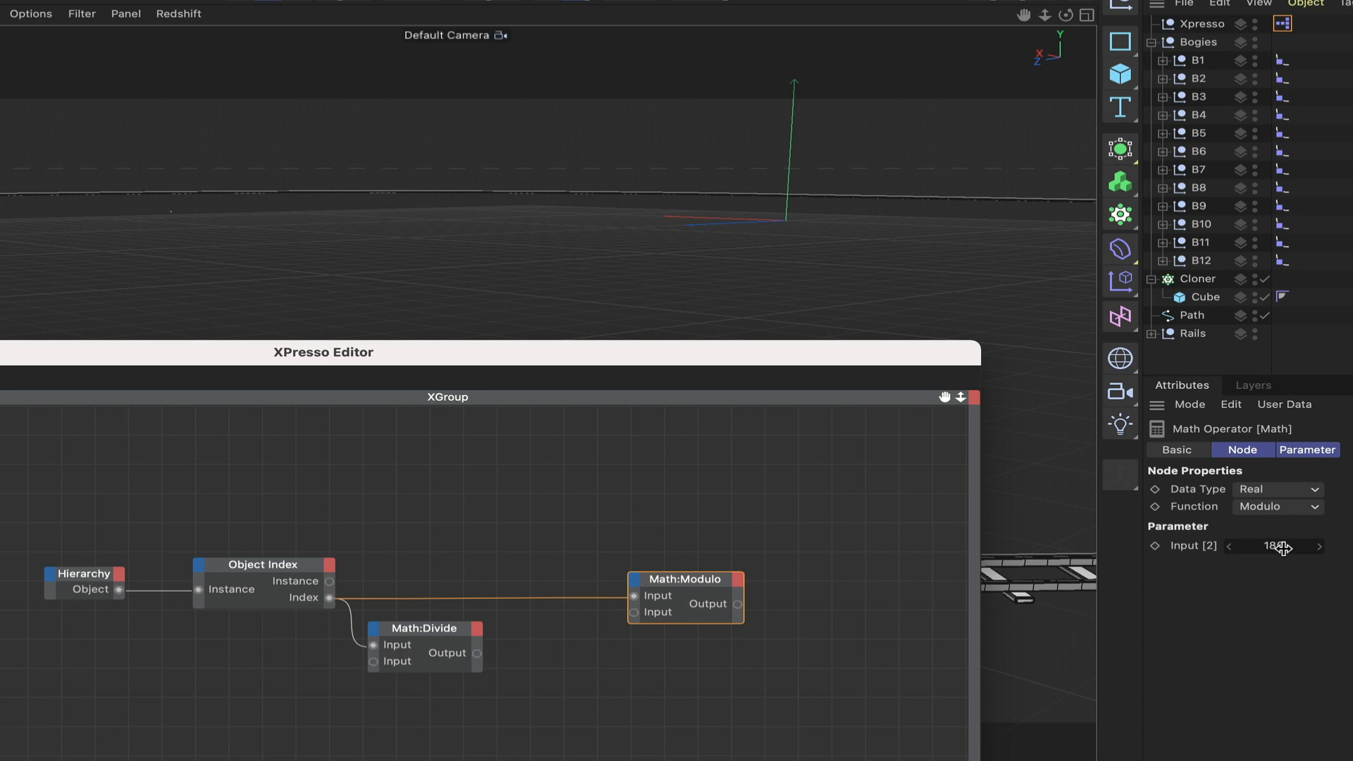
Step: Set the Modulo node's Input [2] to 2 and move the node farther away from the Divide node
left_click(1283, 546)
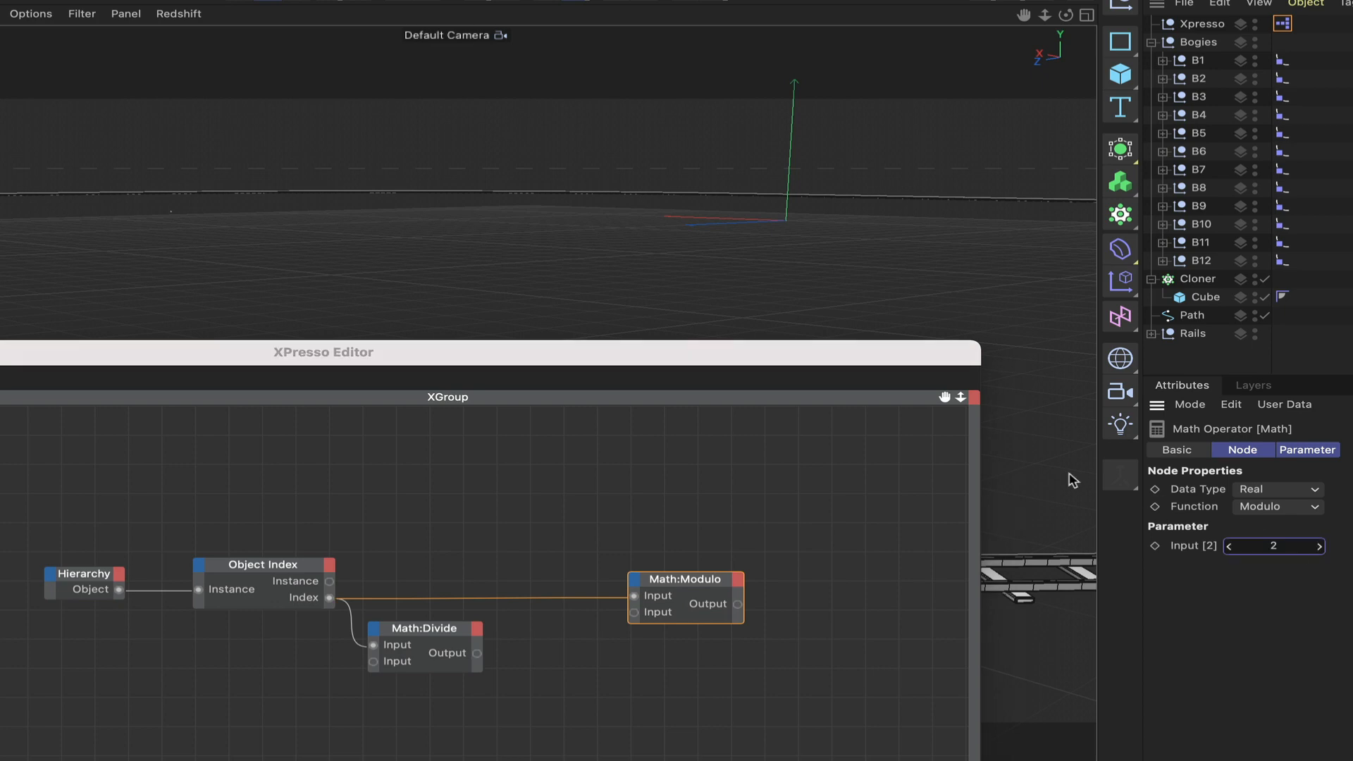
left_click_drag(695, 361, 544, 607)
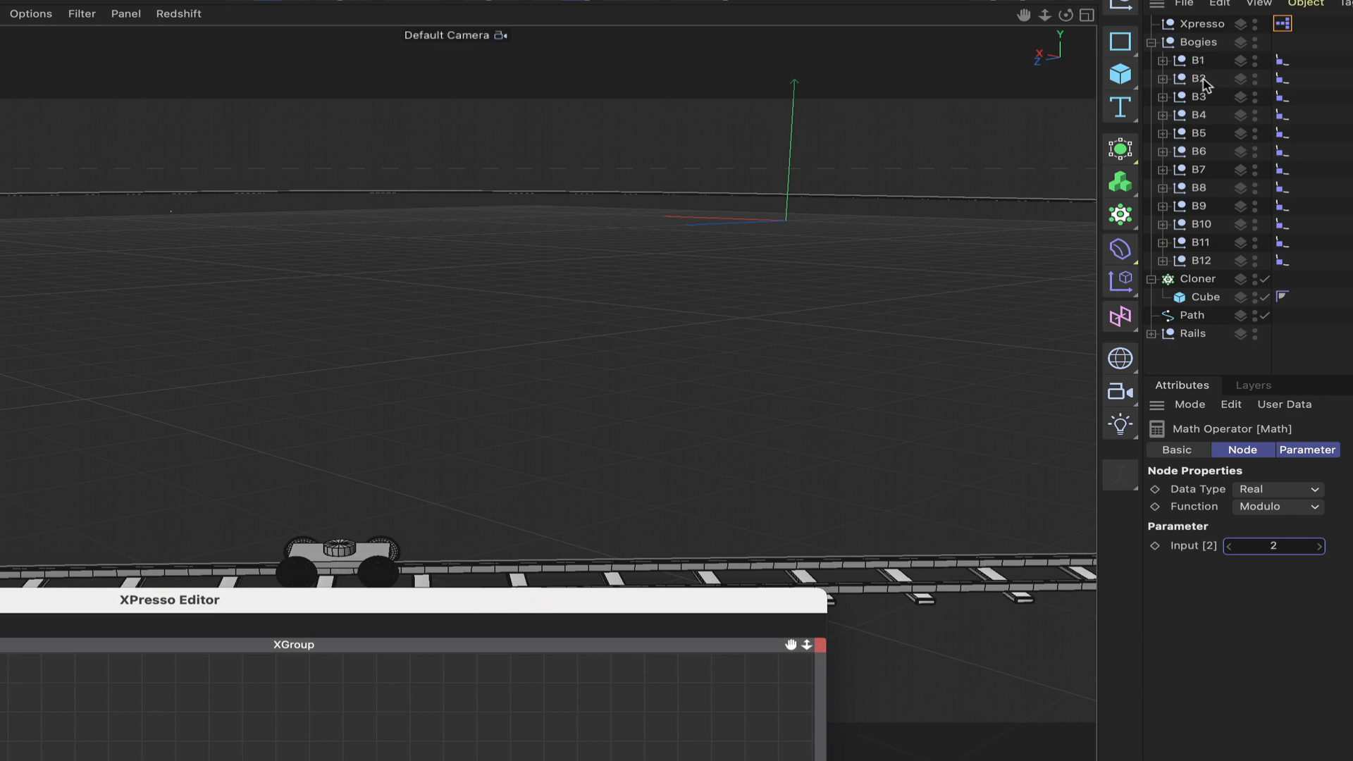
left_click_drag(656, 608, 755, 481)
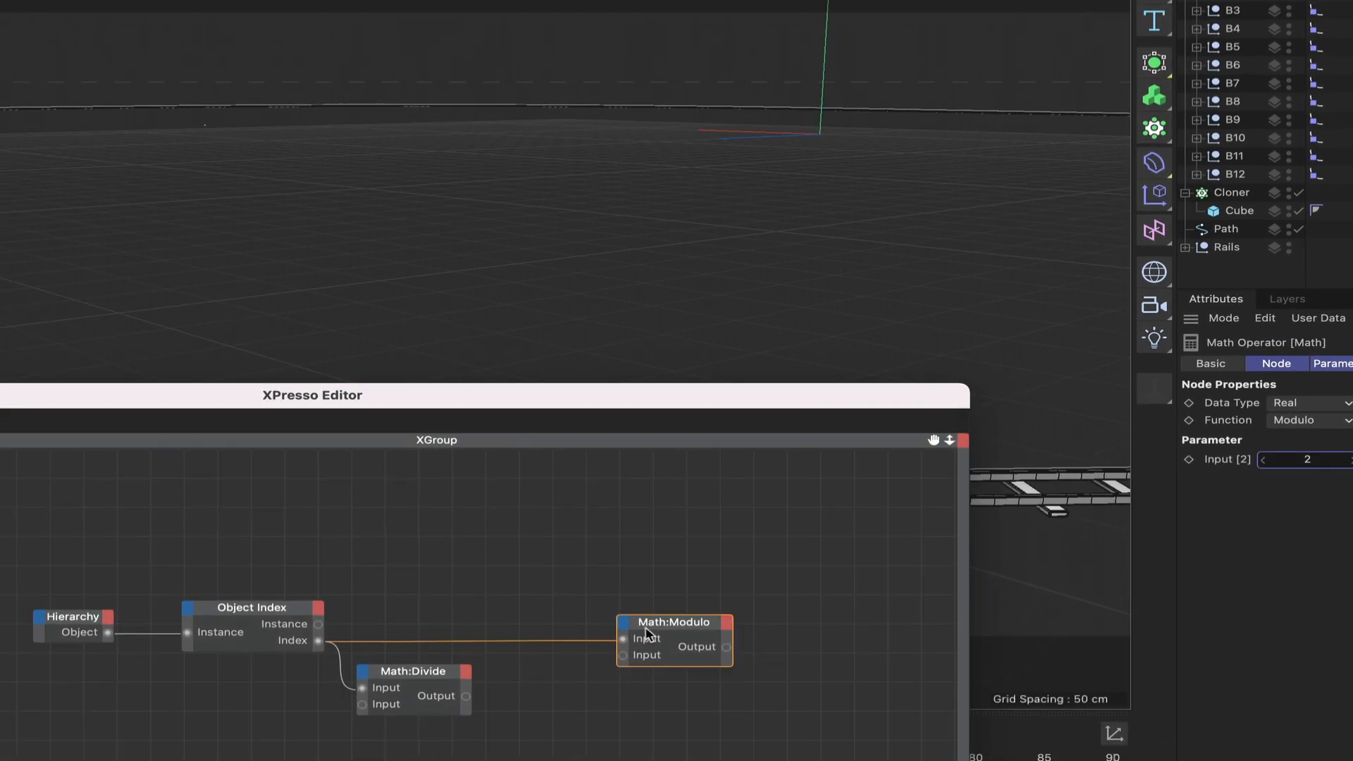
left_click_drag(646, 633, 757, 634)
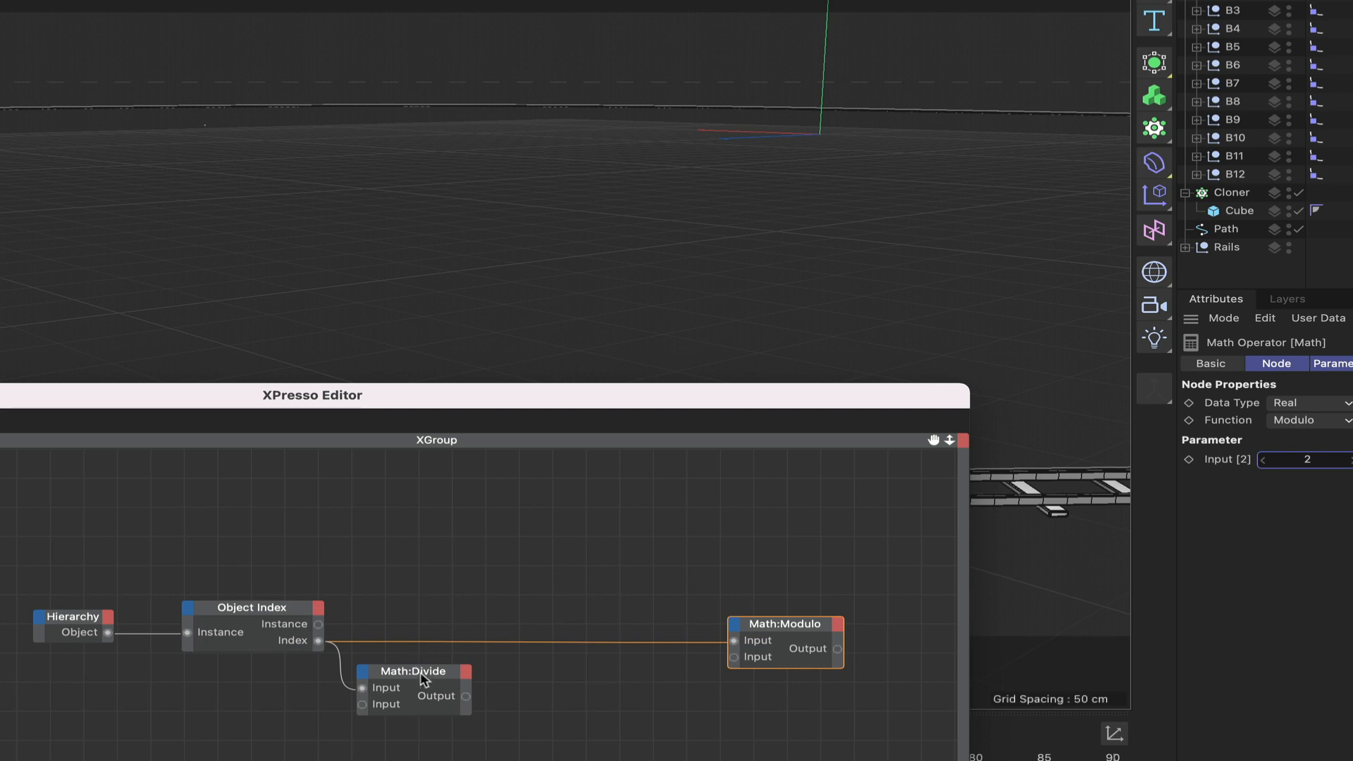
Step: Duplicate the Divide node, change the copy's function to Subtract, and place it between the Divide and Modulo nodes
left_click_drag(423, 679, 604, 693, "ctrl")
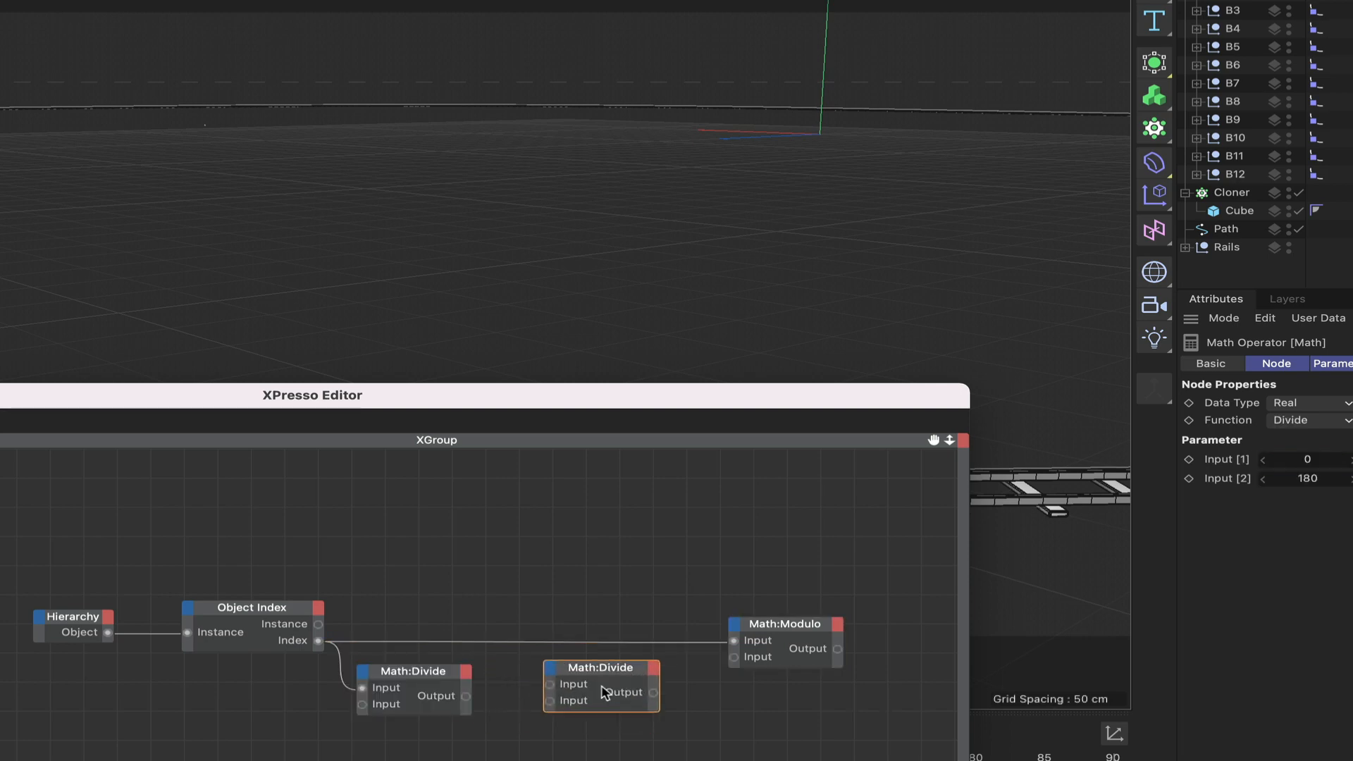
left_click(1315, 421)
left_click(1310, 457)
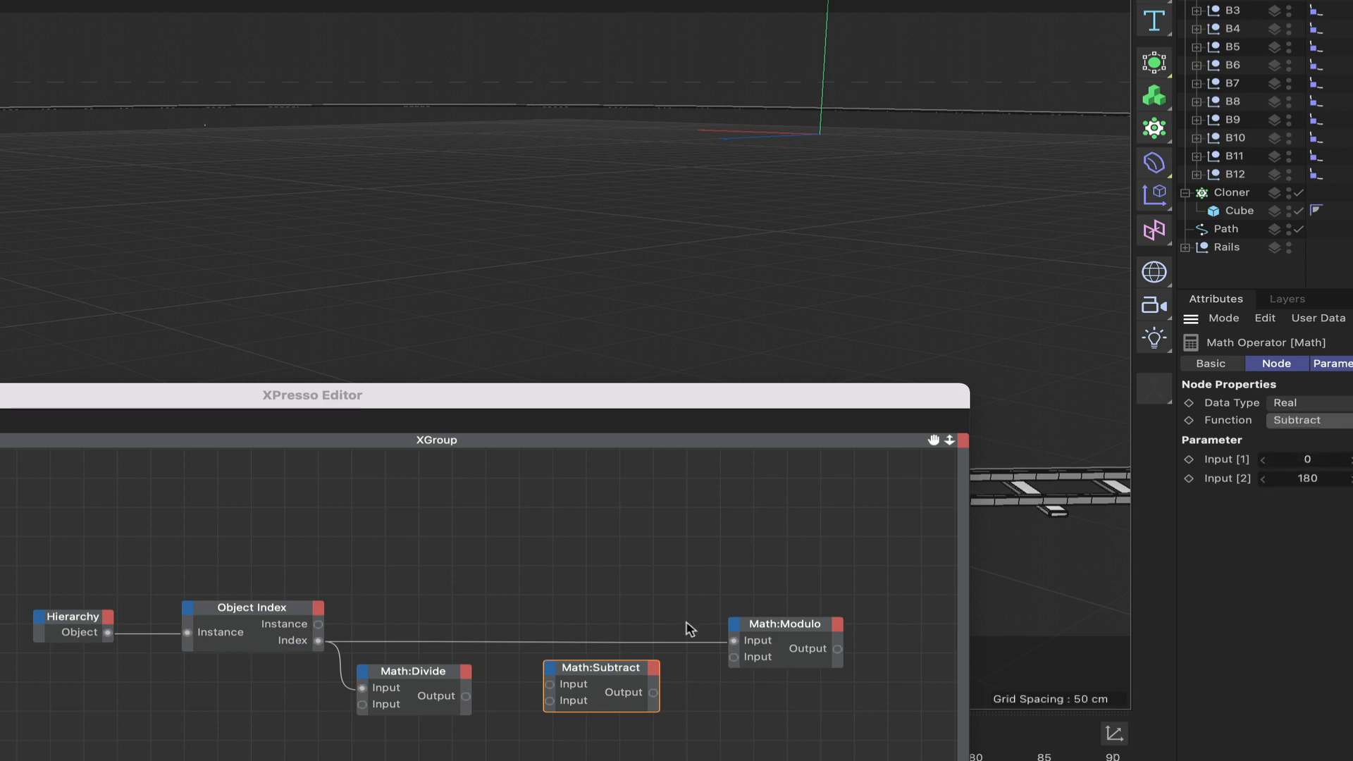
left_click_drag(623, 671, 637, 685)
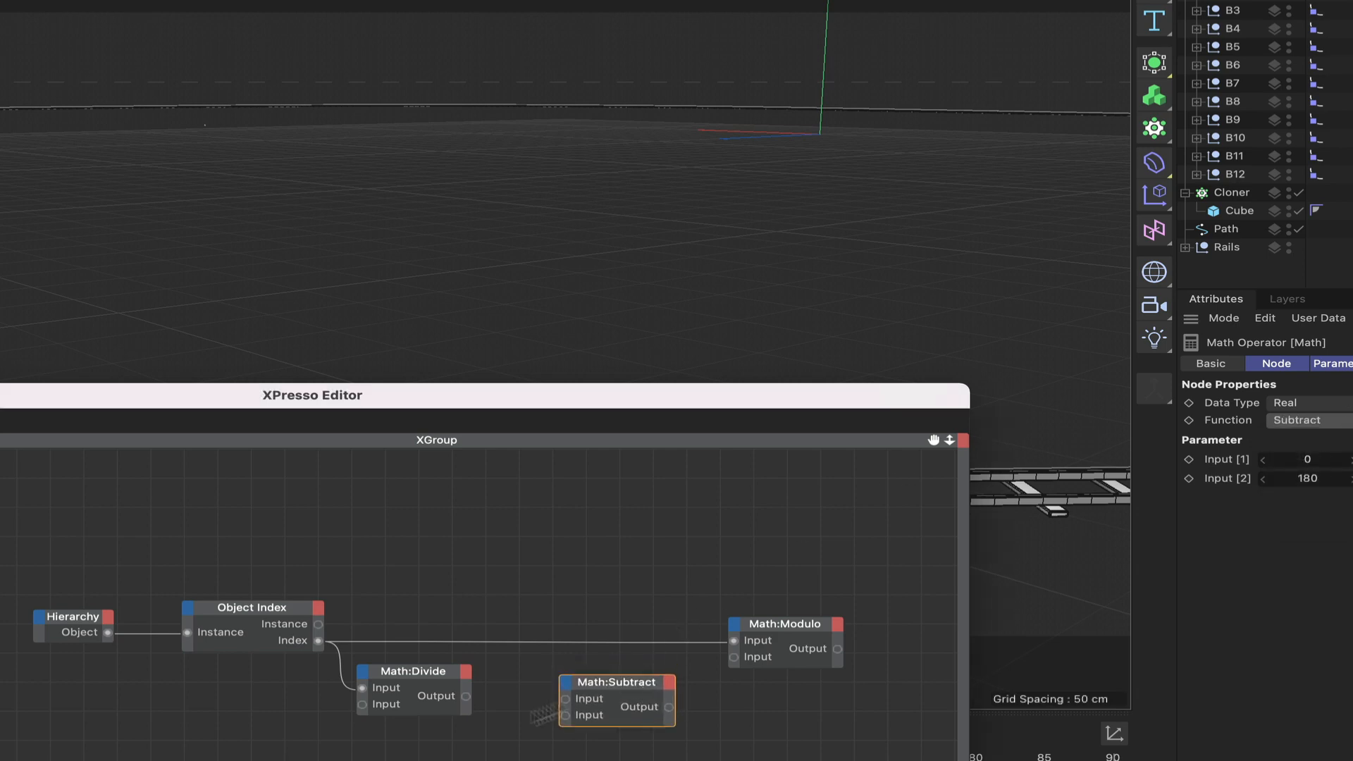
Step: Connect the Divide node's Output to the Subtract node's first Input and line up the Modulo and Subtract nodes one above the other
left_click_drag(467, 697, 566, 701)
left_click_drag(654, 692, 821, 710)
left_click_drag(799, 563, 807, 736)
left_click_drag(814, 632, 624, 632)
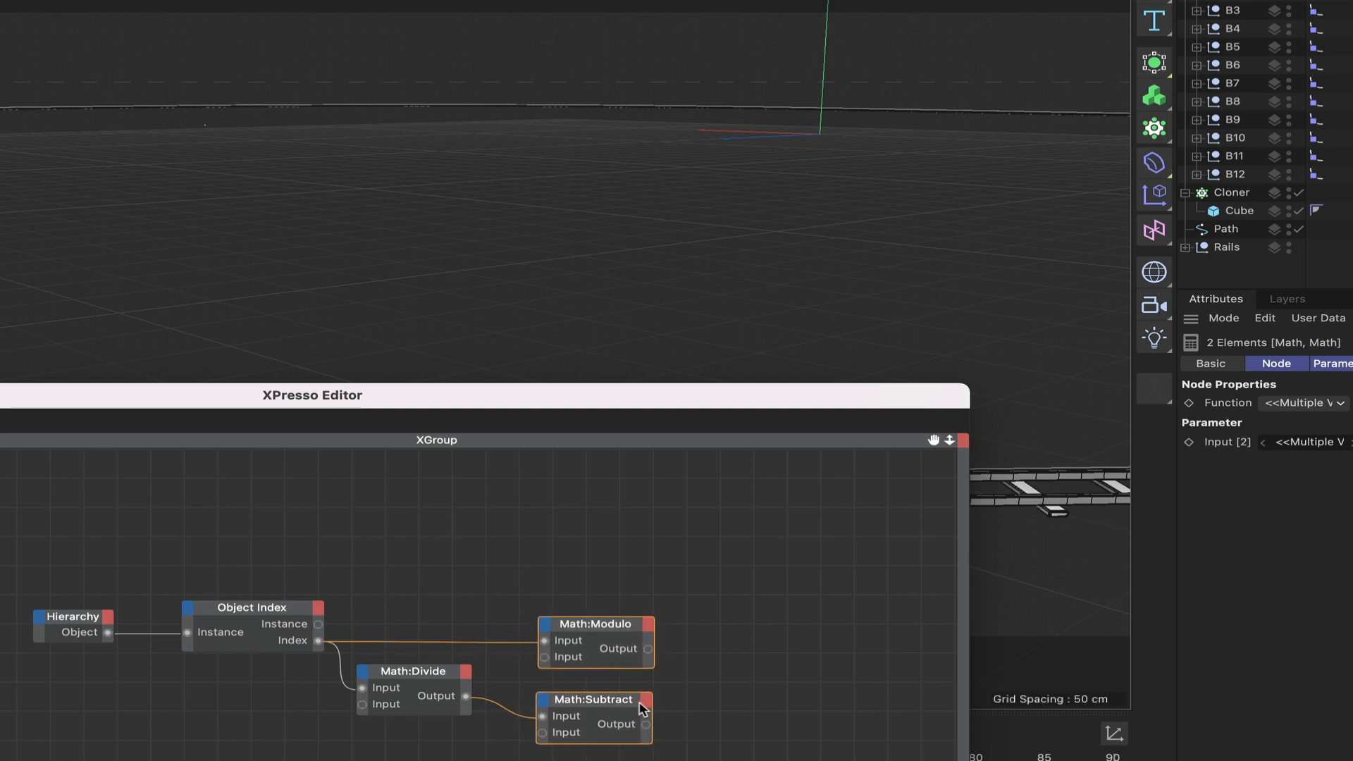
left_click(720, 696)
left_click(628, 697)
left_click_drag(628, 698, 631, 702)
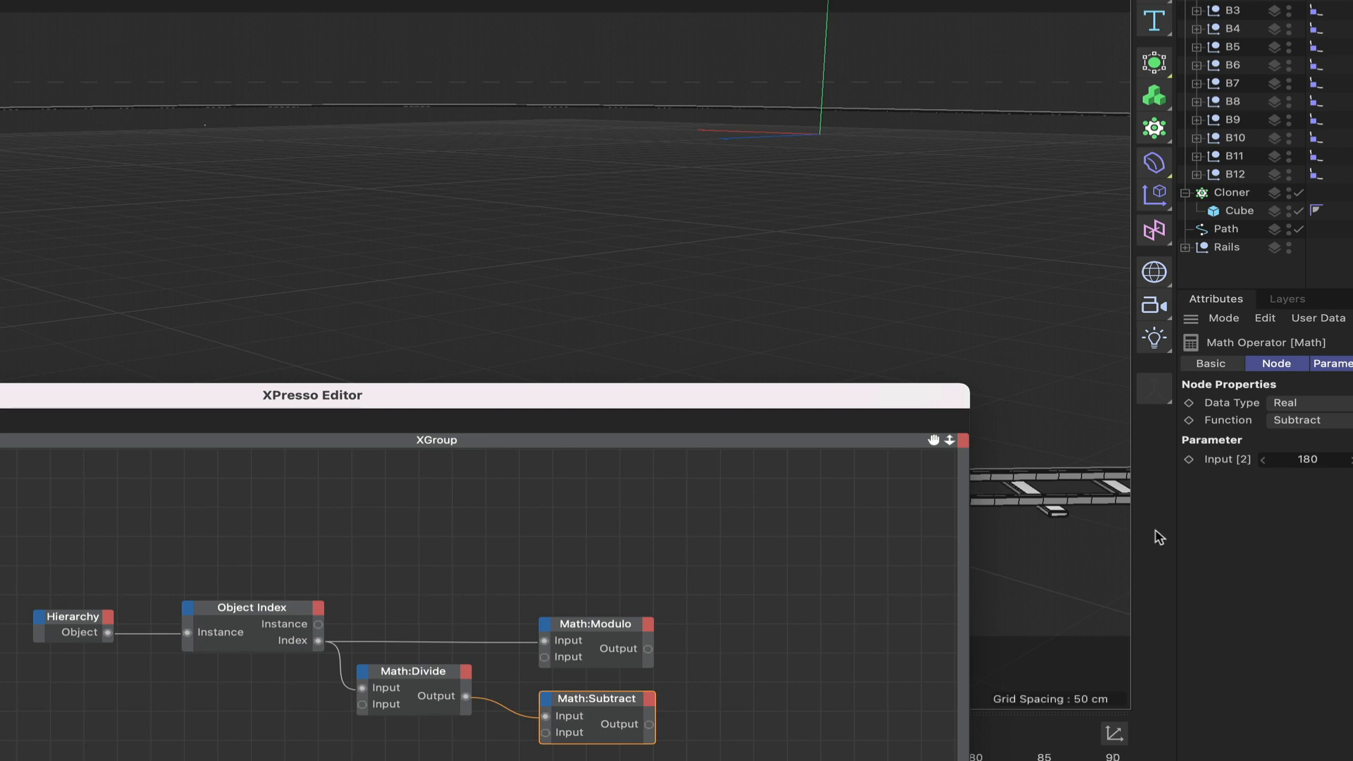
Step: Set the Subtract node's Input [2] to 0.997
left_click(1323, 461)
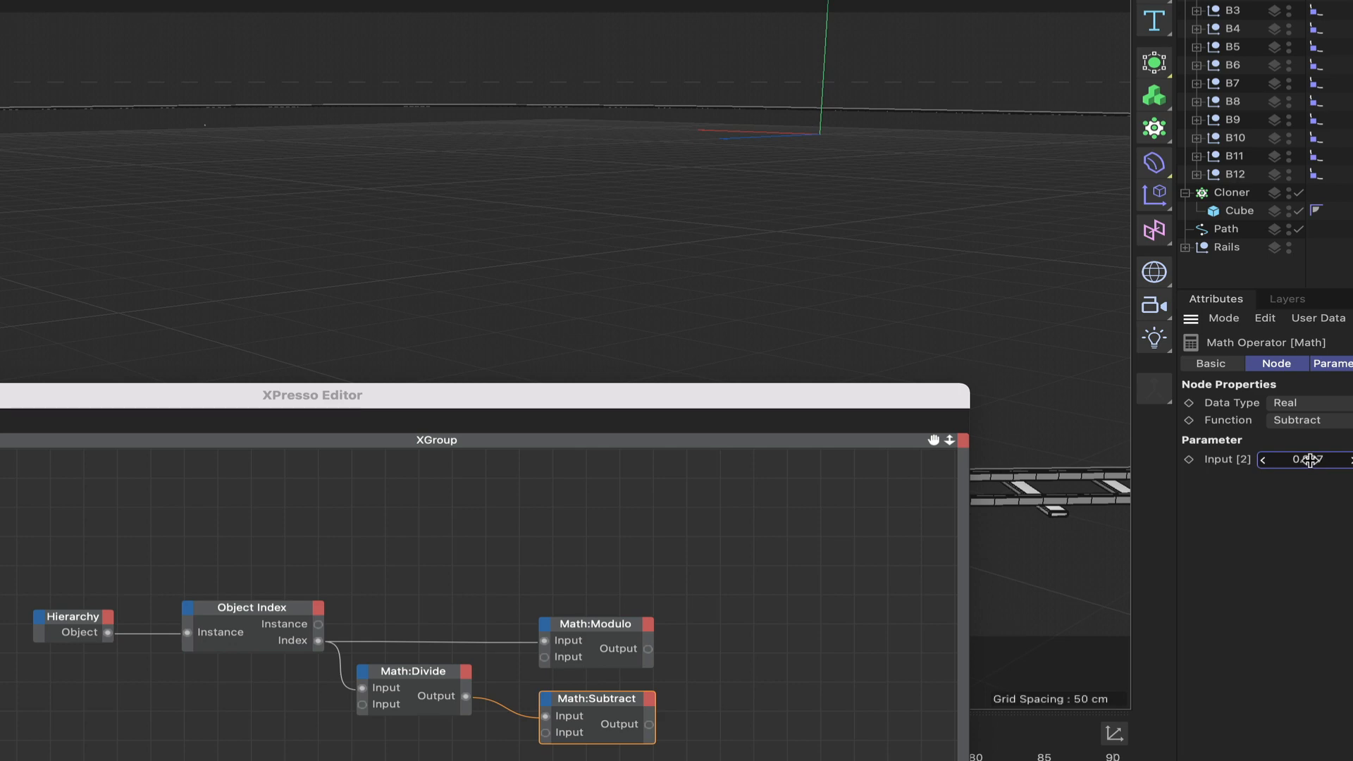
left_click_drag(841, 401, 791, 474)
double_click(791, 475)
left_click_drag(792, 52, 794, 0)
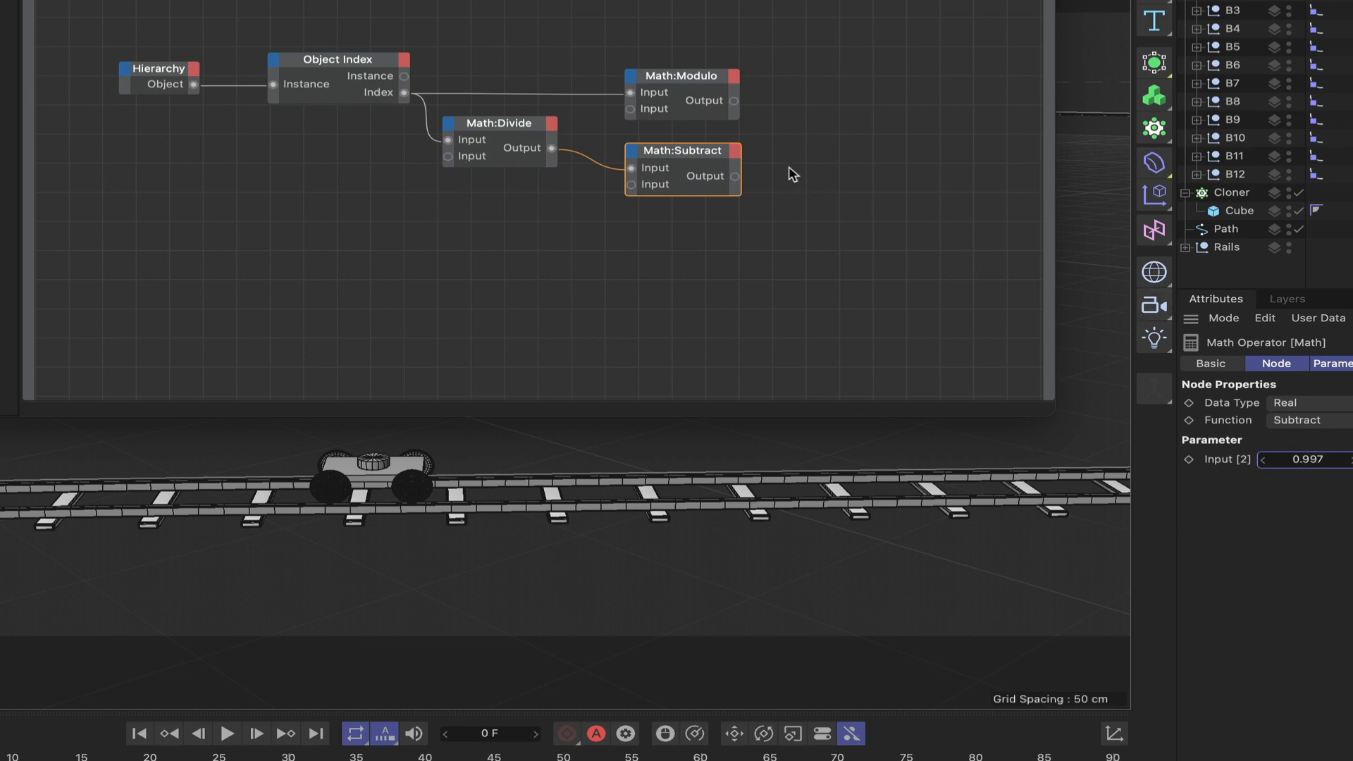
Step: Add a Condition logic node beyond the Modulo and Subtract nodes and connect the Modulo node's Output to its Switch port
right_click(805, 133)
mouse_move(846, 166)
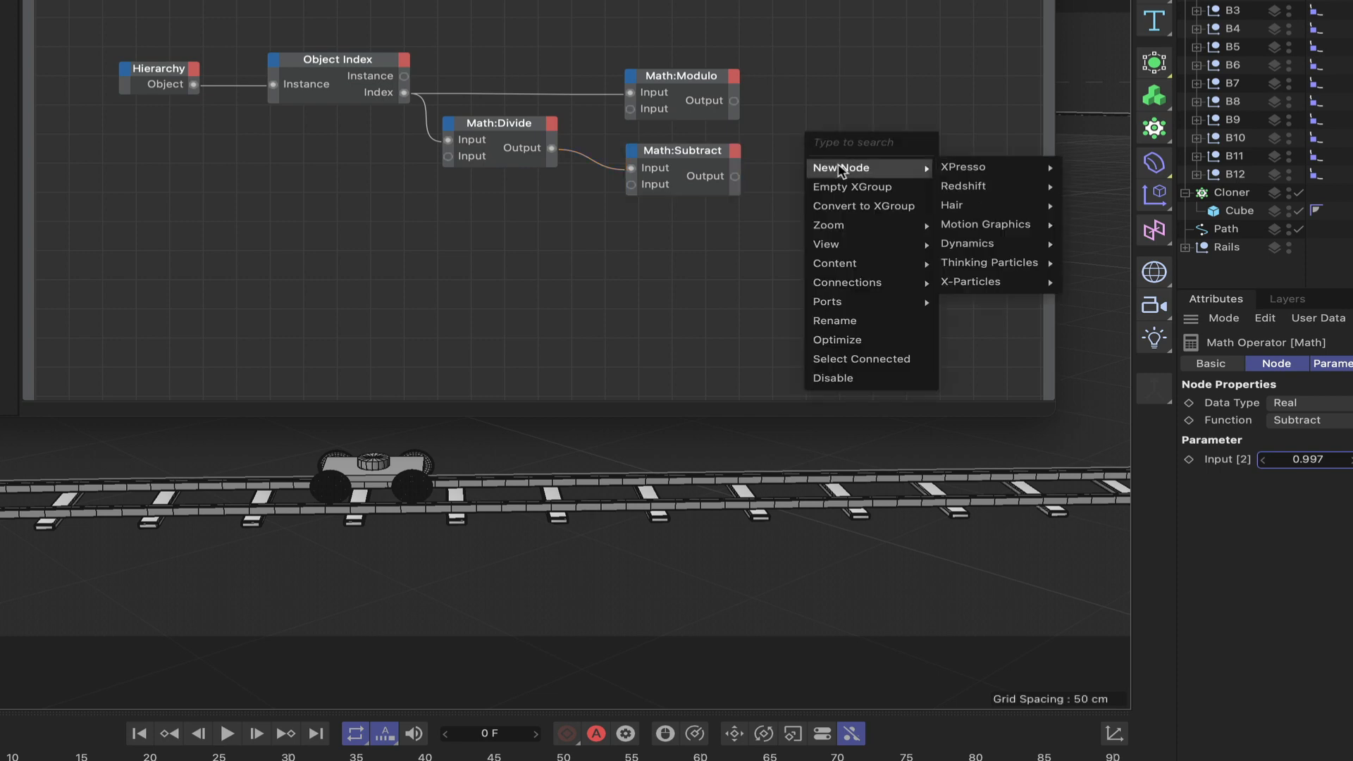
mouse_move(962, 168)
mouse_move(1111, 265)
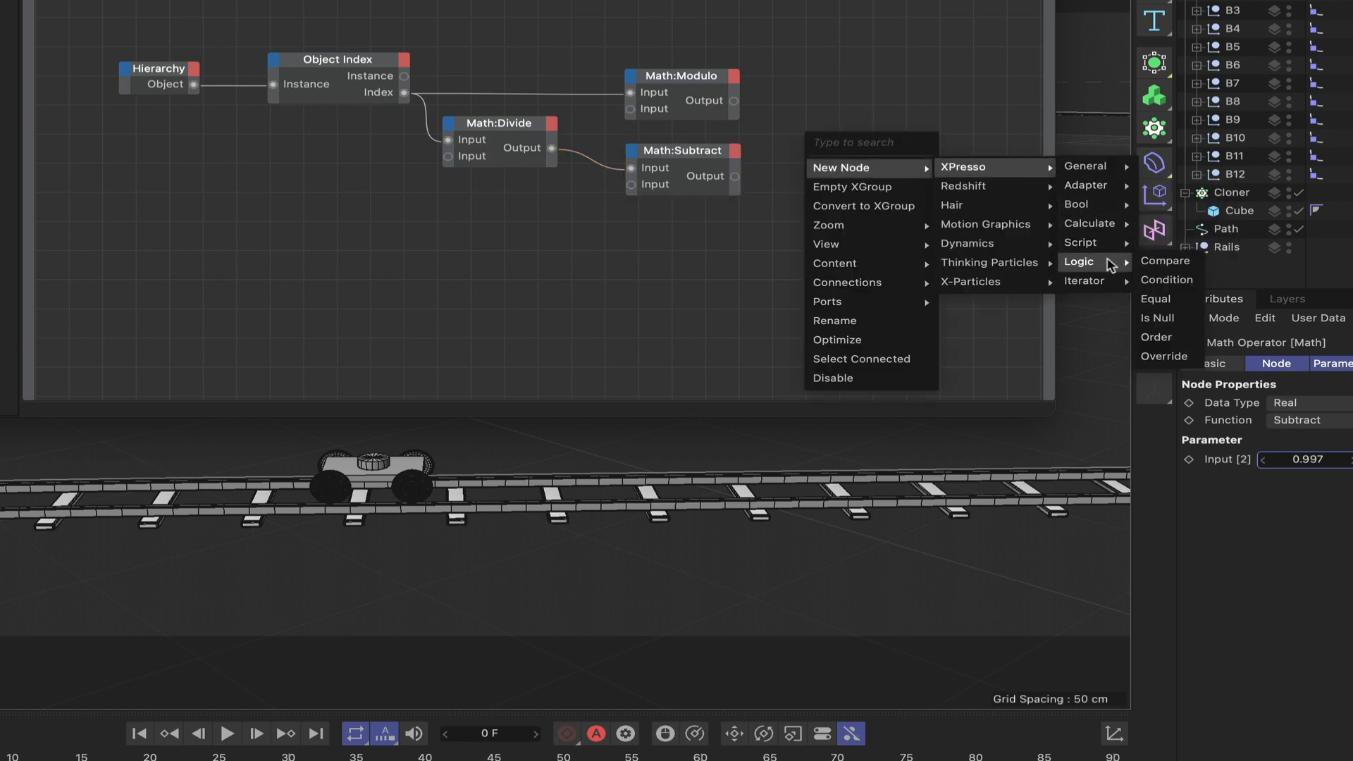
left_click(1159, 281)
left_click_drag(847, 109, 889, 103)
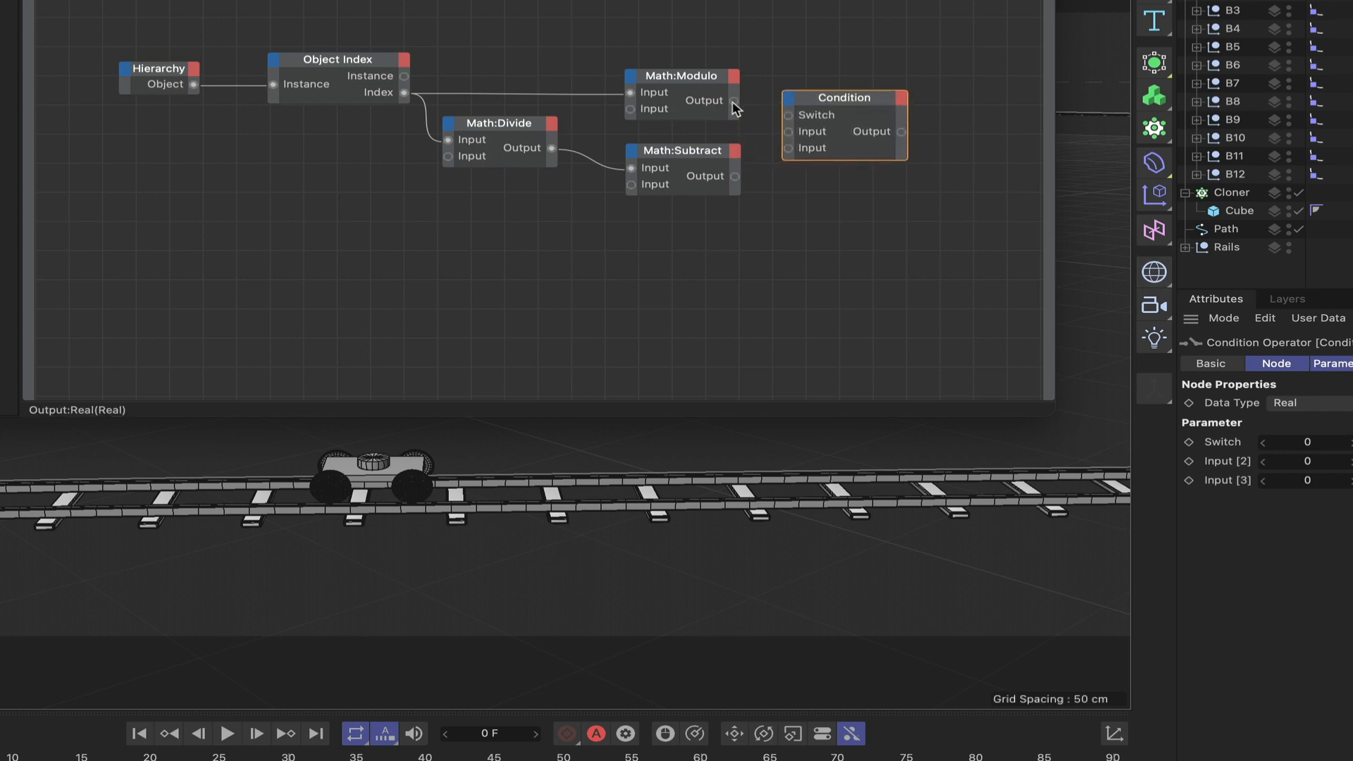
left_click_drag(734, 103, 789, 114)
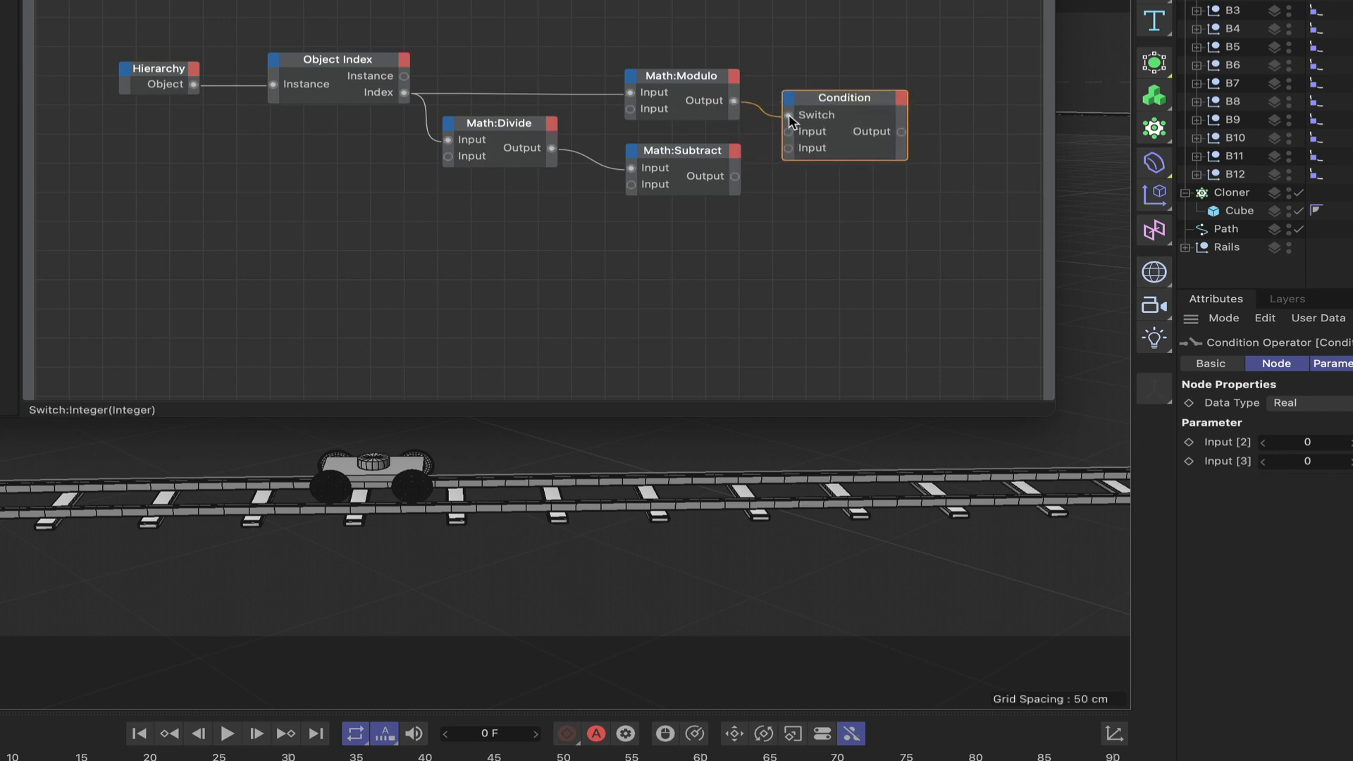
Step: Spread the Modulo and Subtract nodes apart vertically, and connect Divide's Output to Condition's first Input and Subtract's Output to its second Input
left_click(703, 79)
left_click_drag(703, 79, 698, 52)
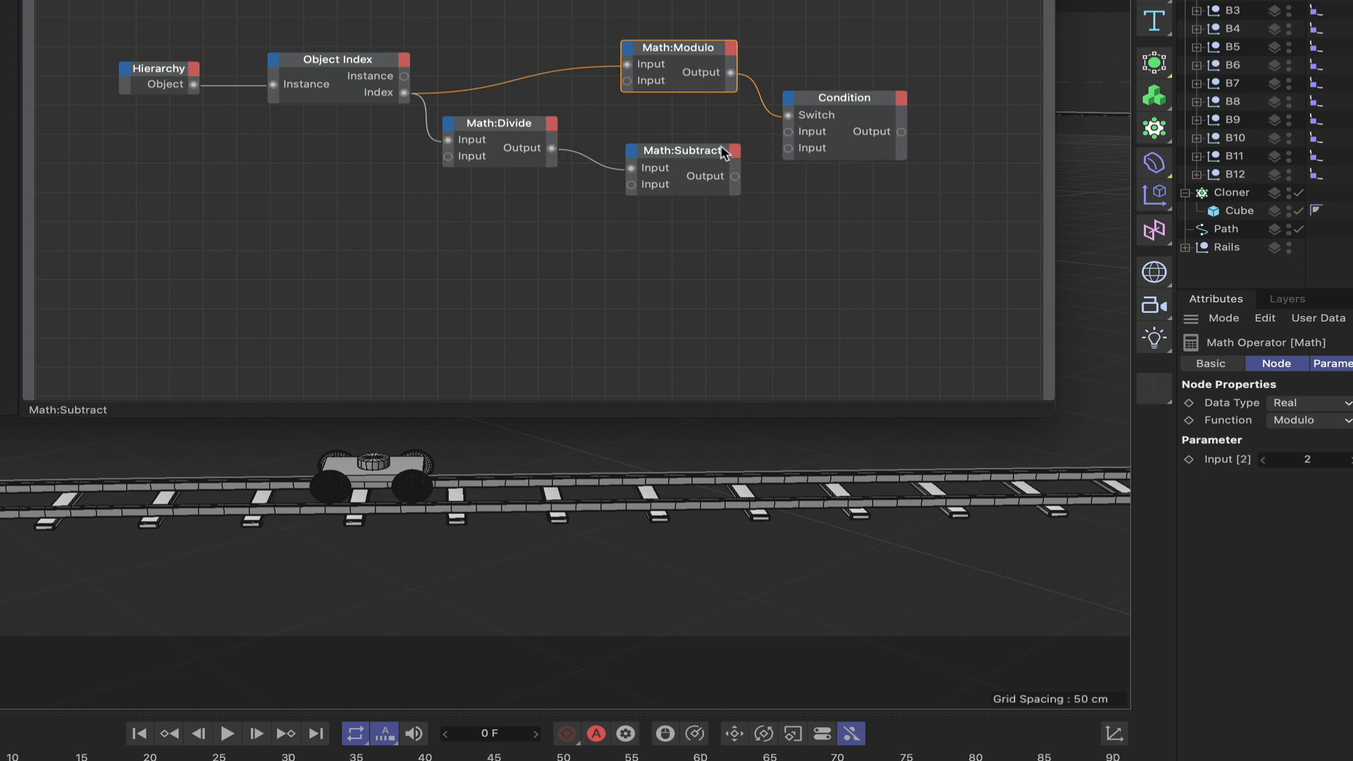
left_click_drag(723, 153, 720, 198)
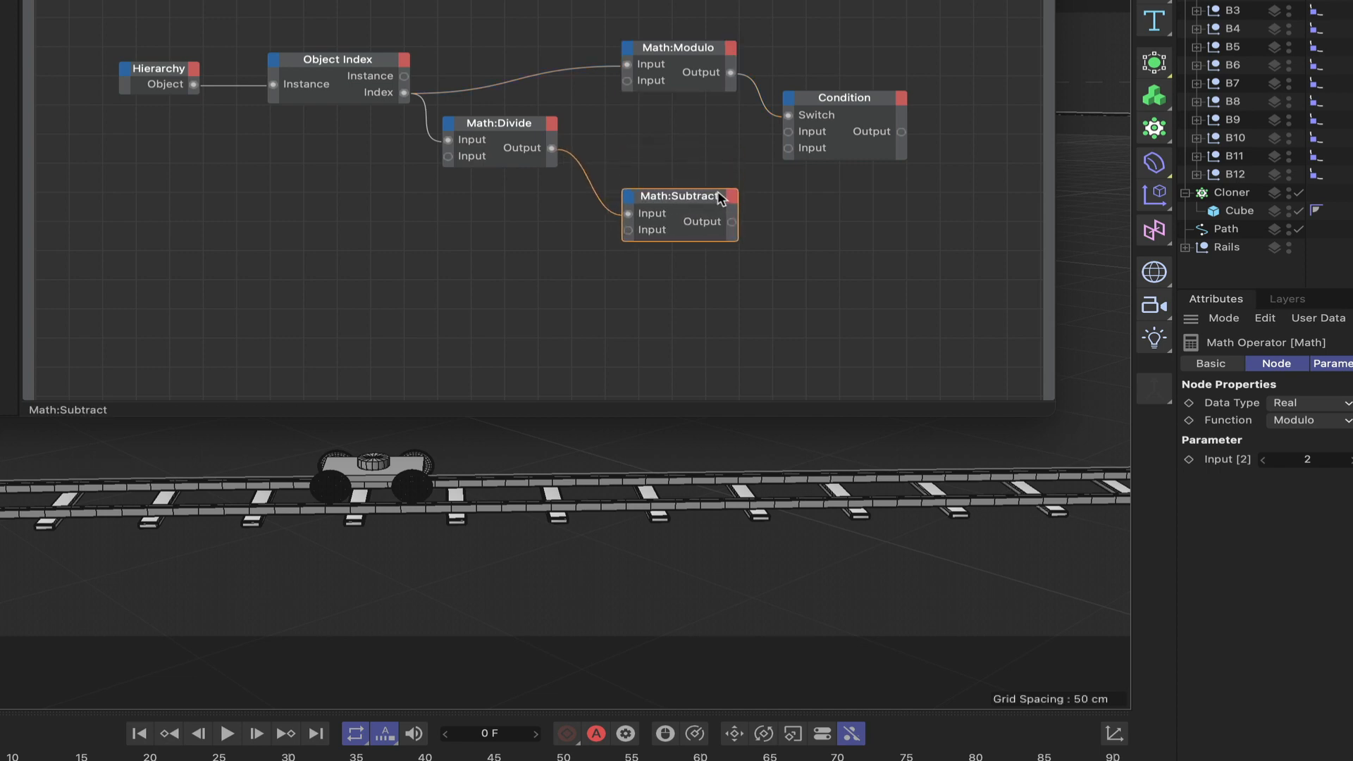
left_click_drag(551, 148, 787, 134)
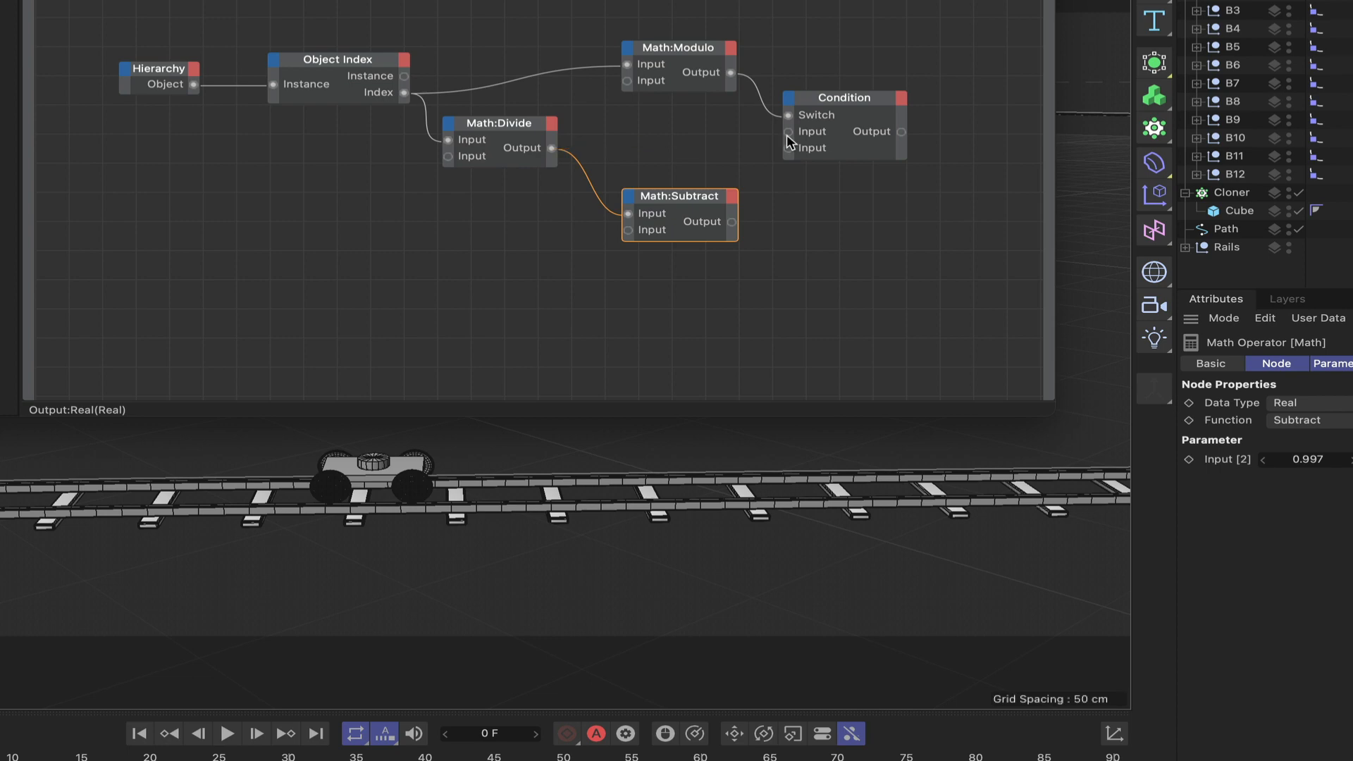
left_click_drag(552, 148, 790, 134)
left_click_drag(731, 221, 788, 149)
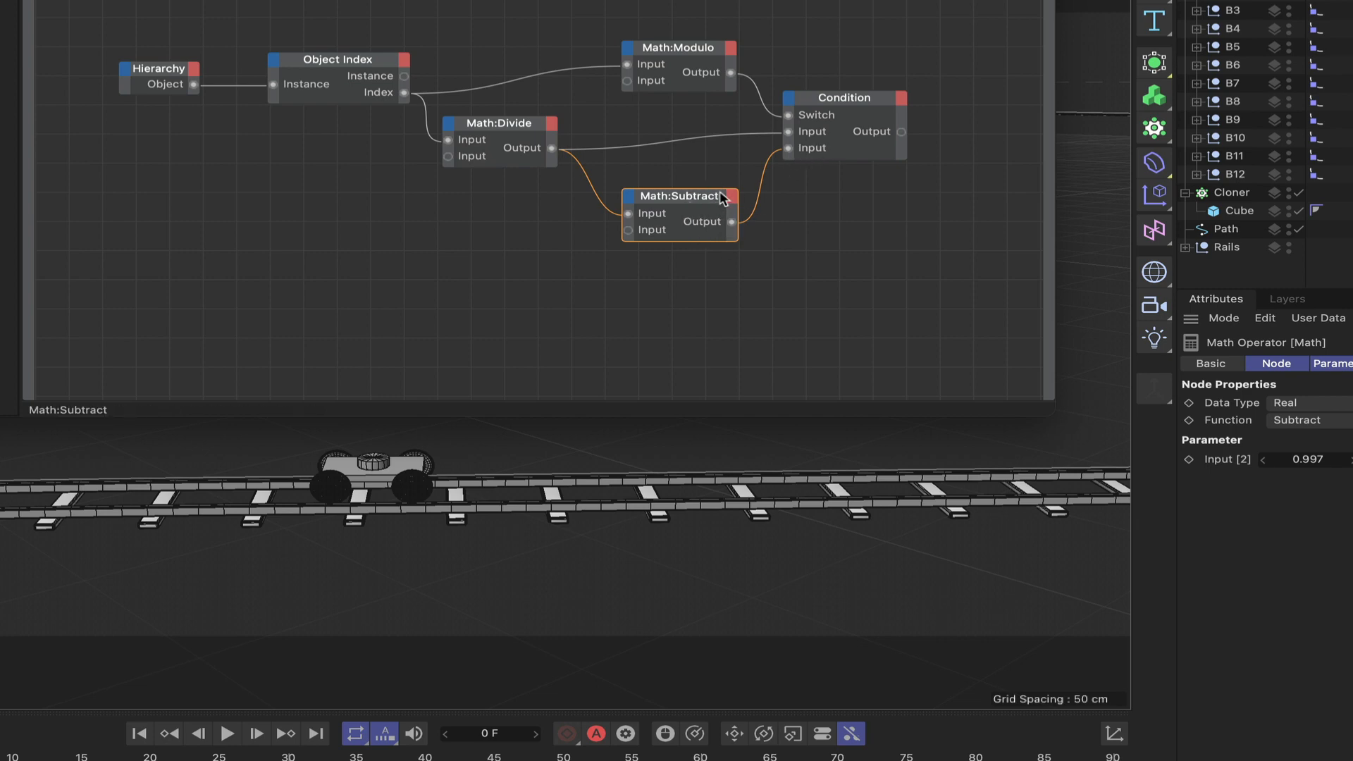
Step: Tidy the graph by shifting the Subtract, Modulo and Condition nodes closer to the Divide node
left_click_drag(722, 200, 697, 203)
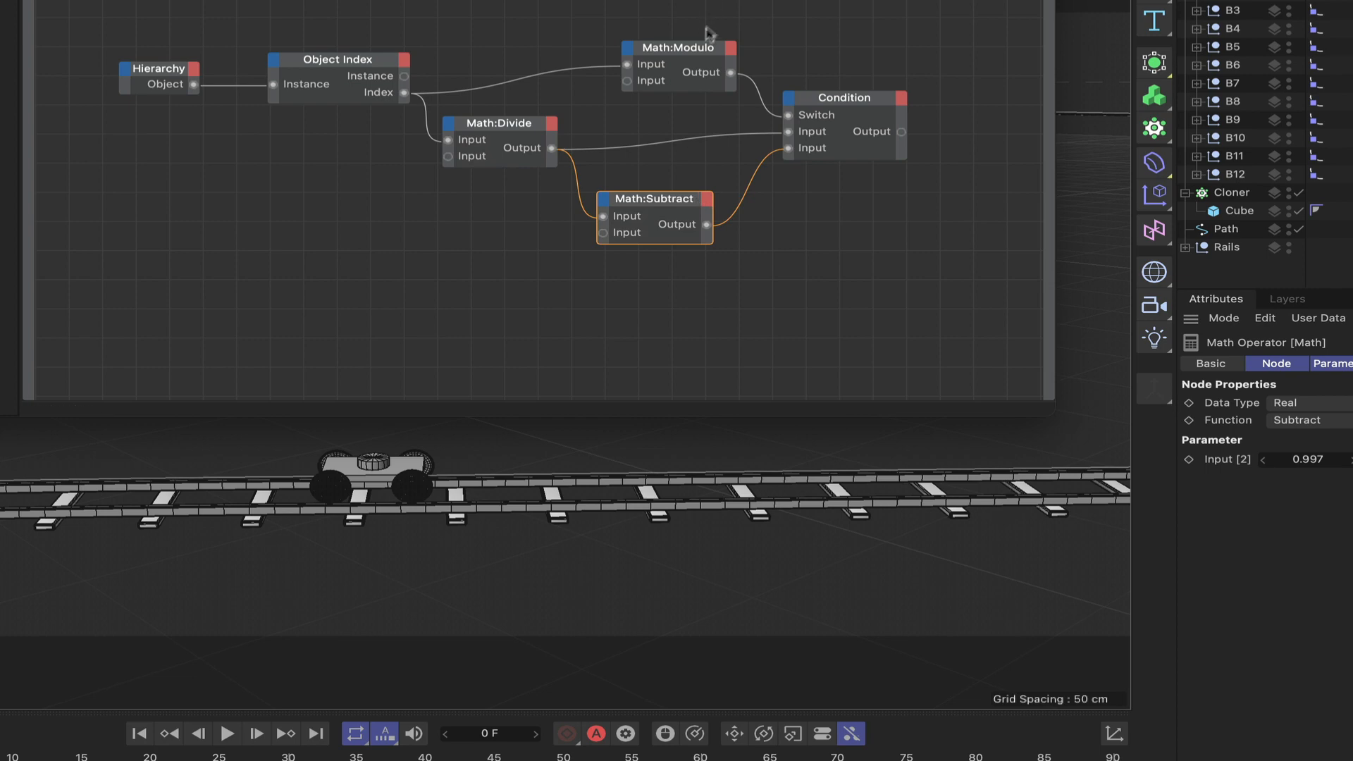
left_click(701, 51)
left_click_drag(701, 51, 687, 51)
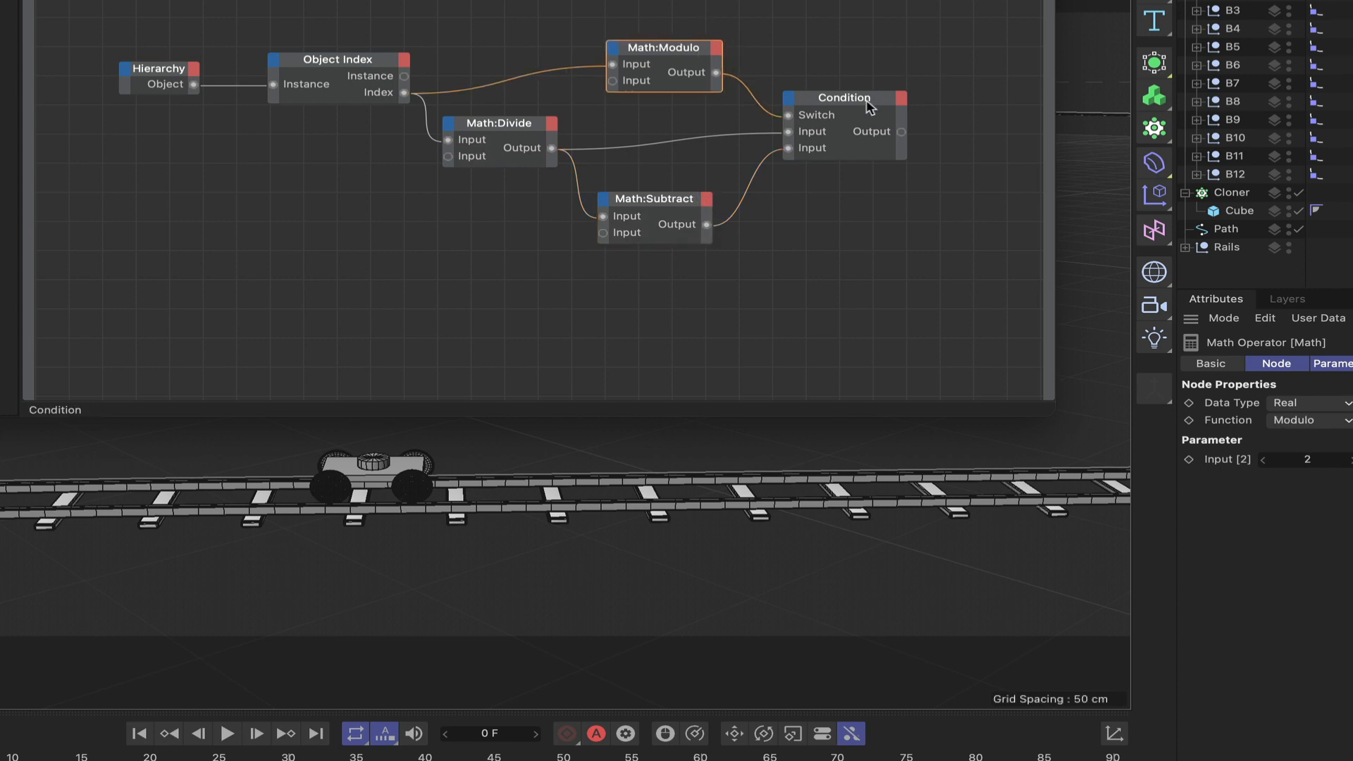
left_click_drag(868, 106, 839, 121)
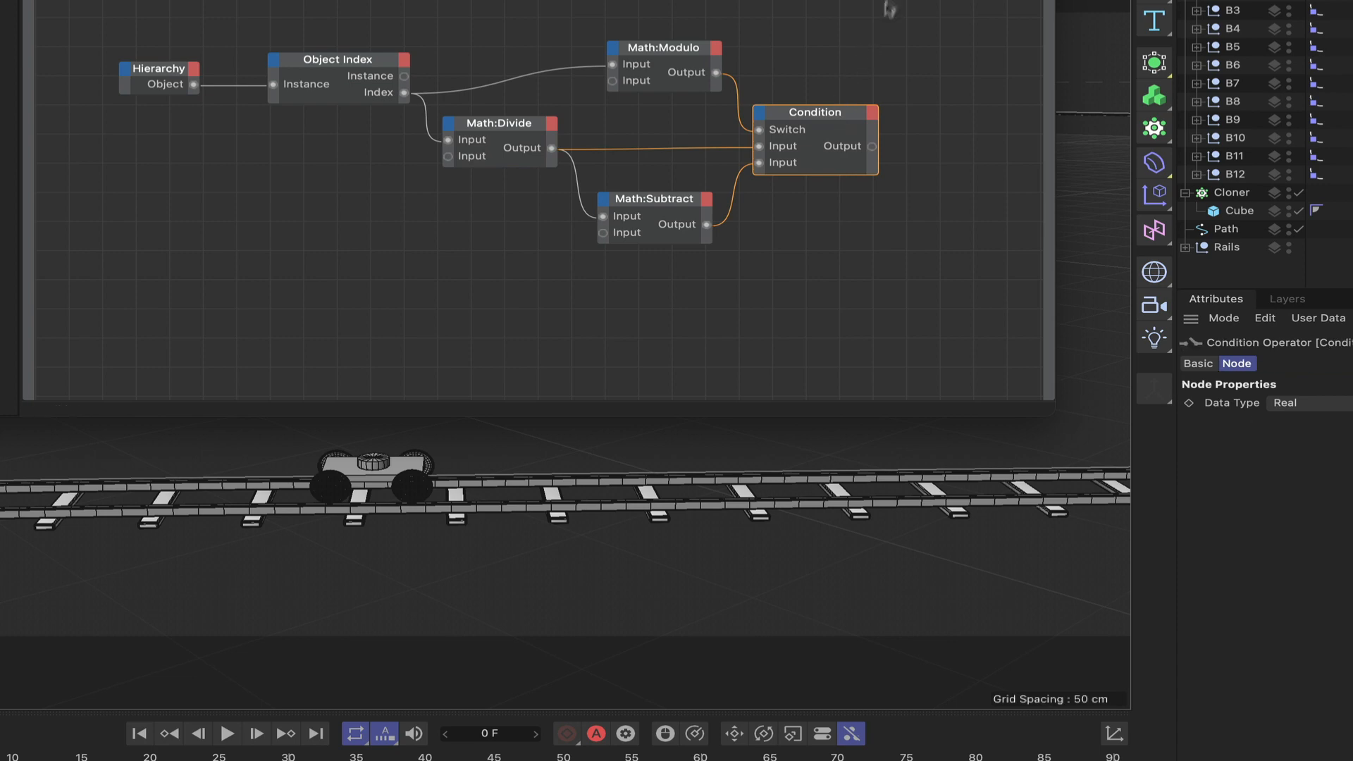
Step: Add a Tag iterator node above the Modulo node and connect the Object Index node's Instance output to its Object input
left_click_drag(975, 0, 897, 0)
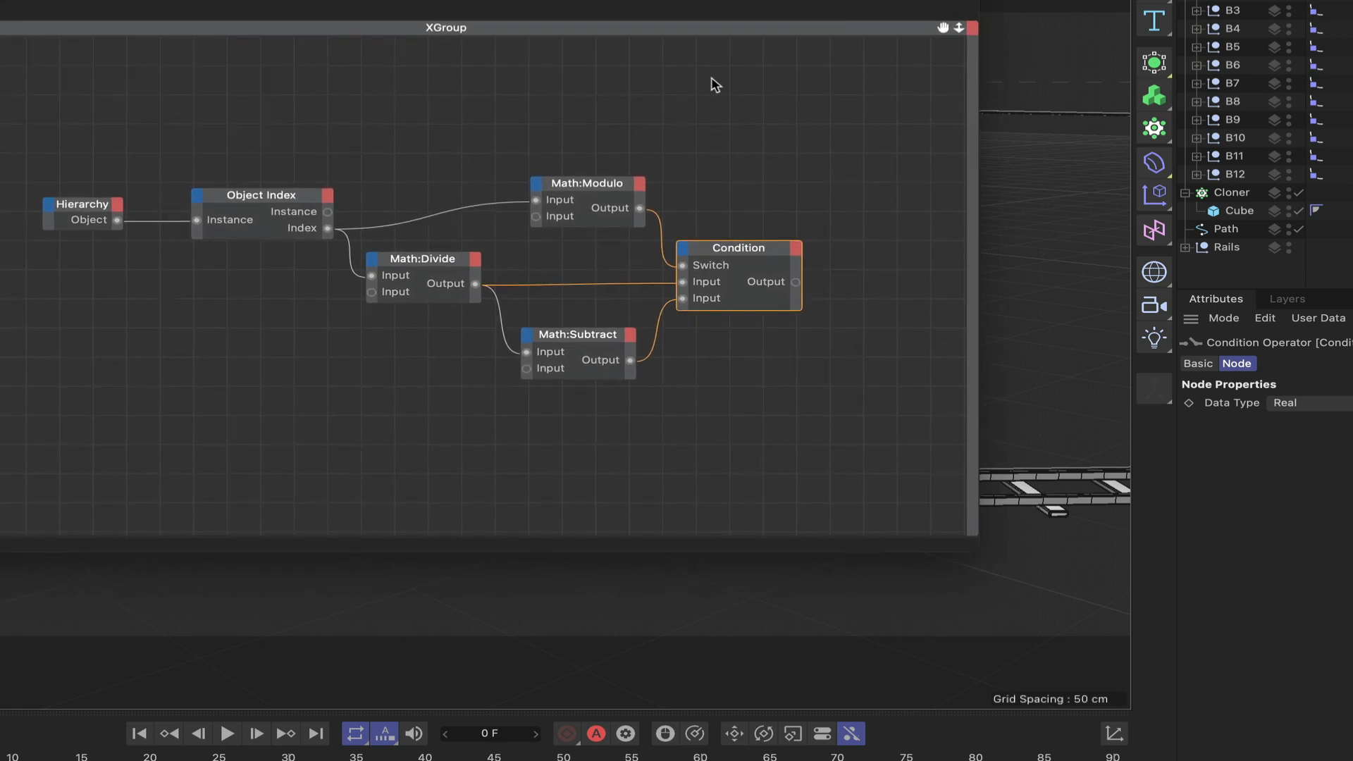
right_click(589, 115)
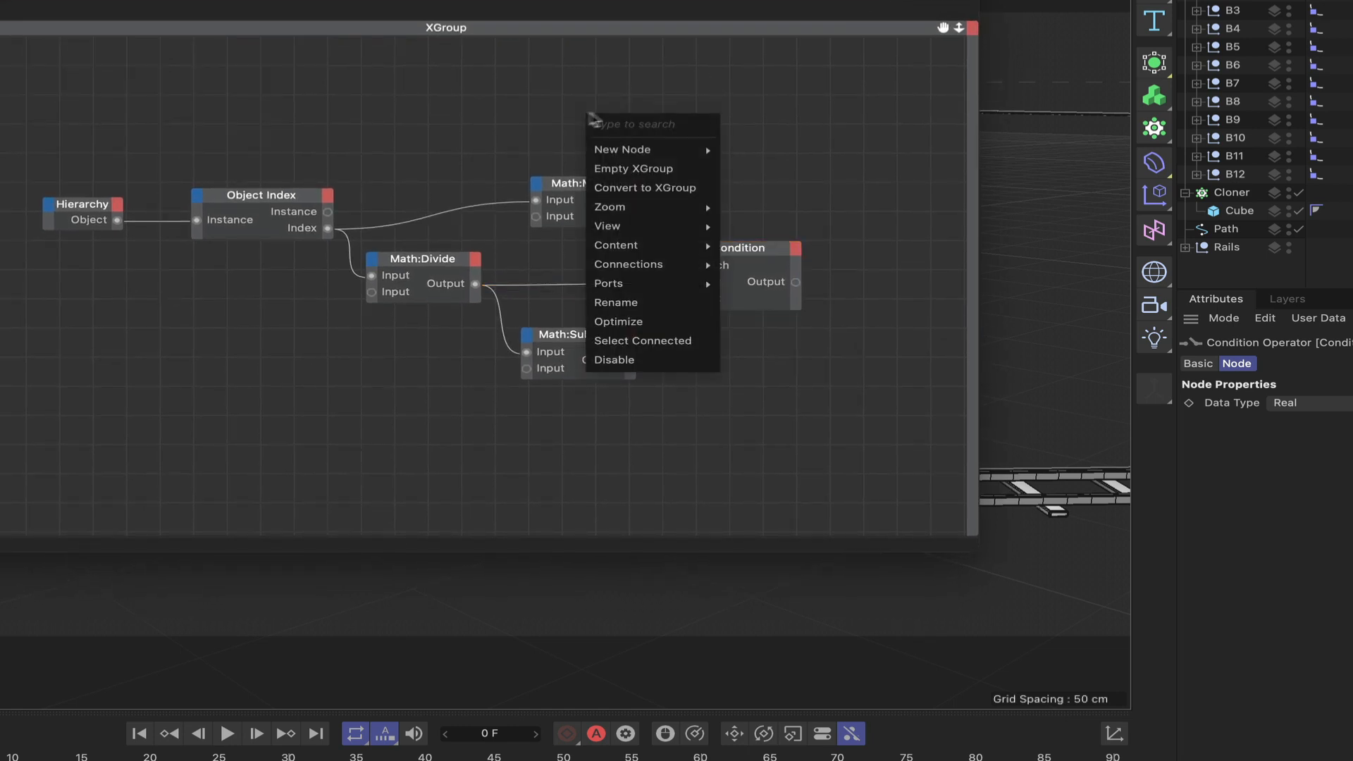
mouse_move(625, 153)
mouse_move(789, 146)
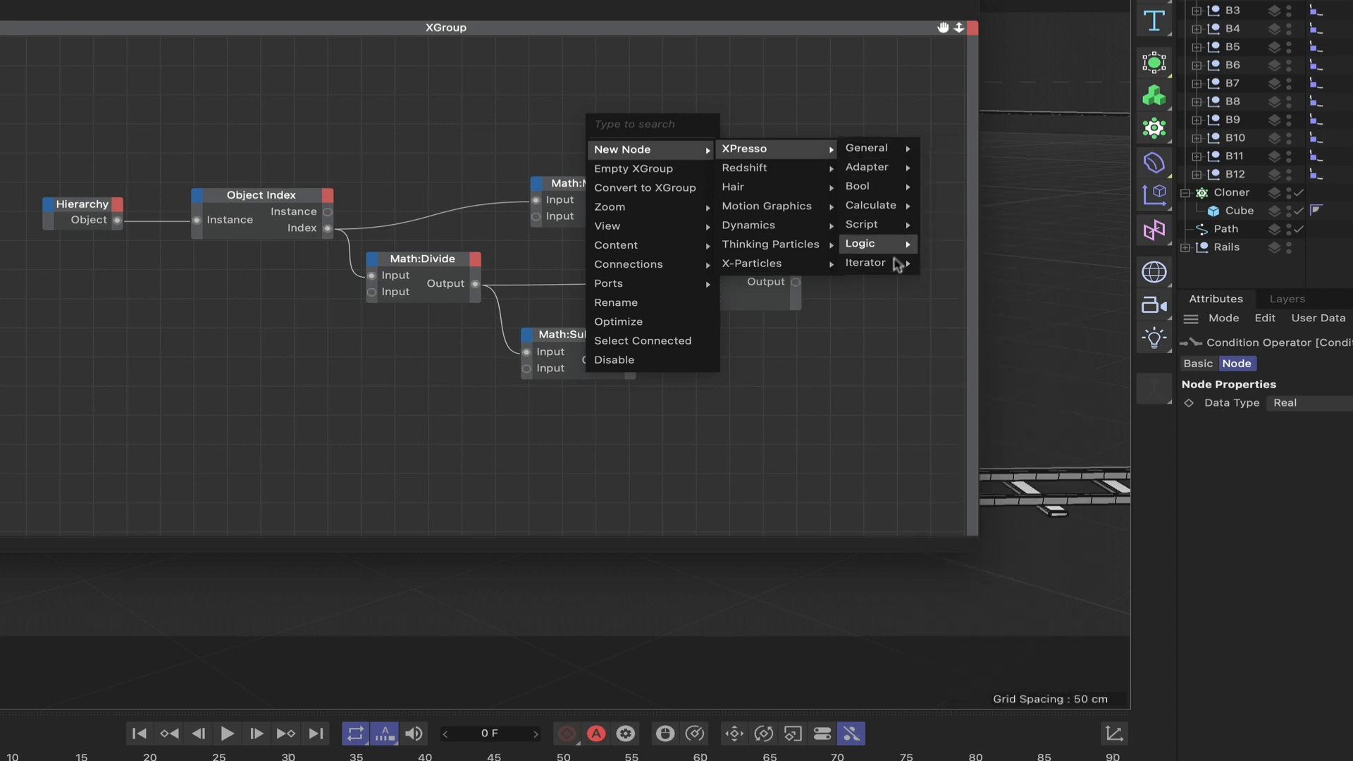
mouse_move(897, 264)
left_click(959, 361)
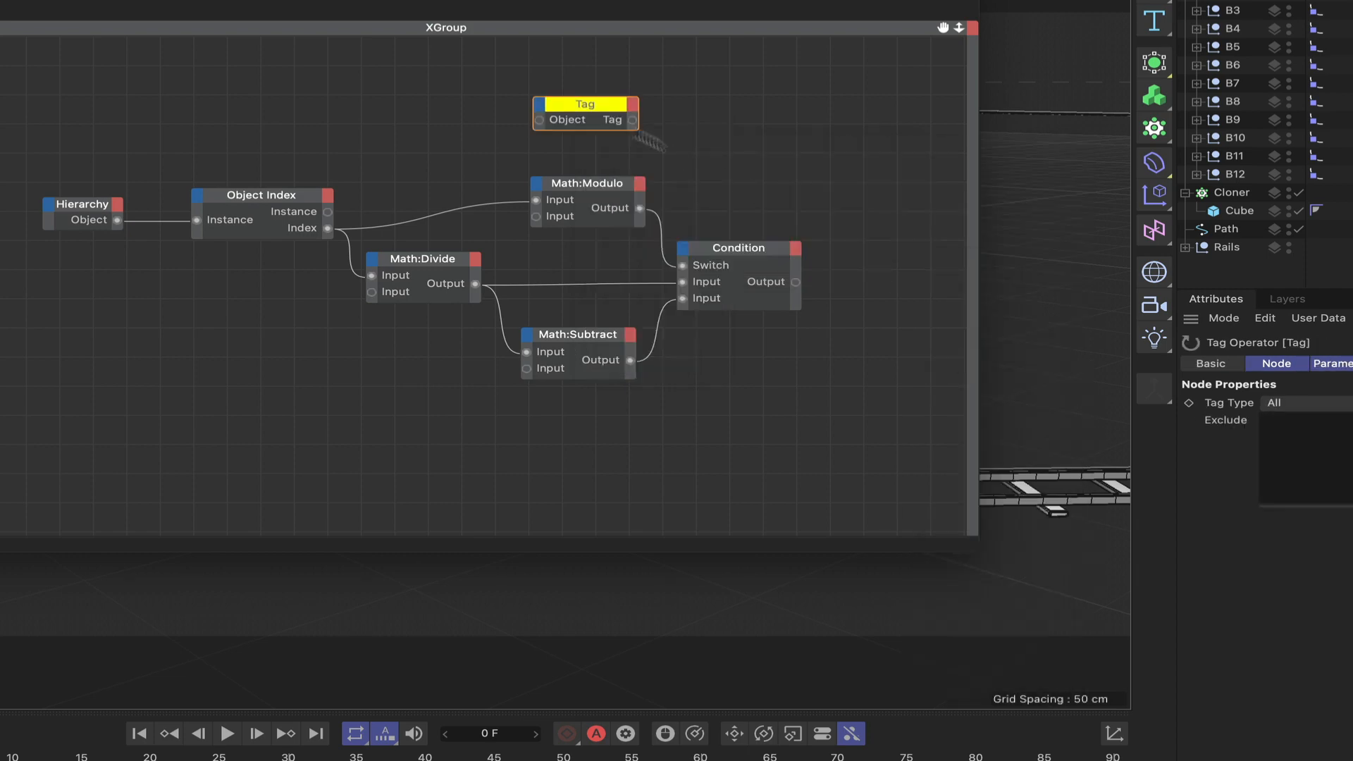
left_click_drag(588, 115, 592, 119)
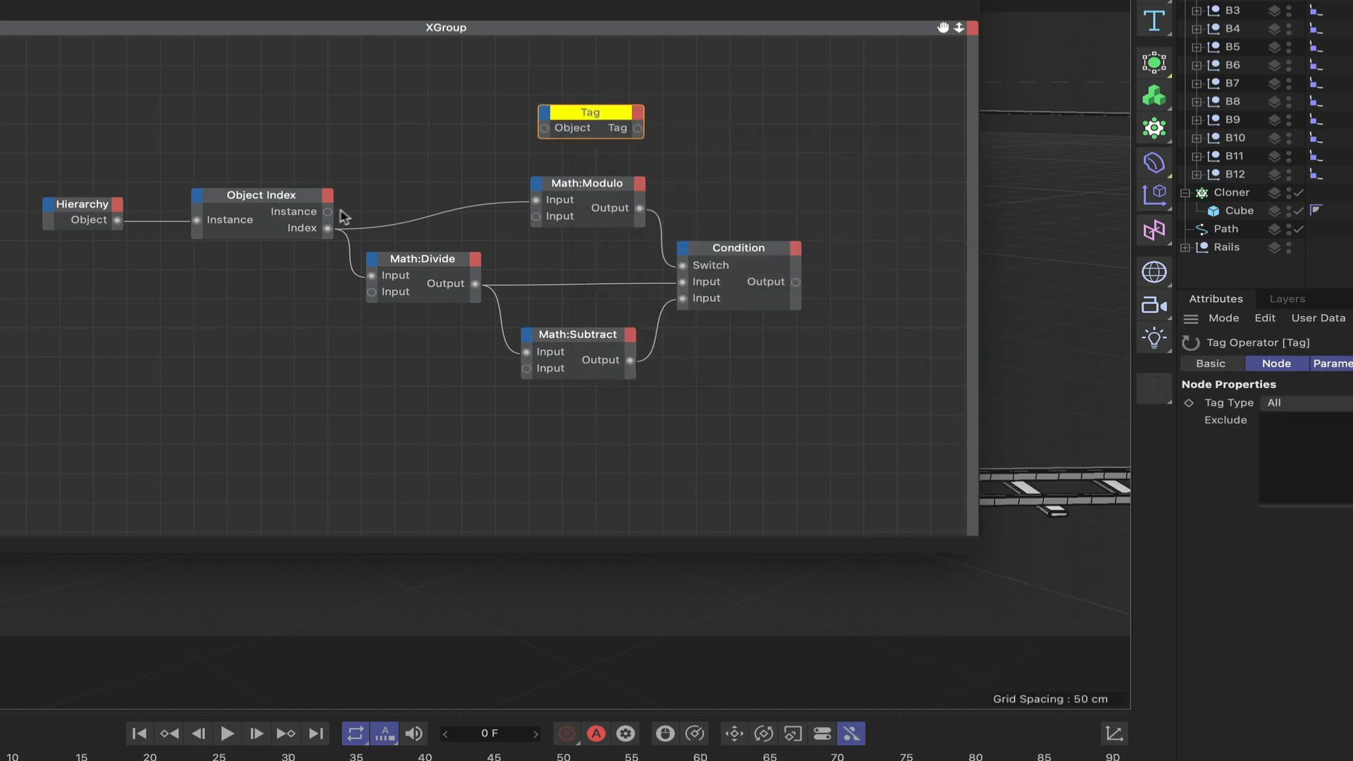
left_click_drag(327, 211, 544, 128)
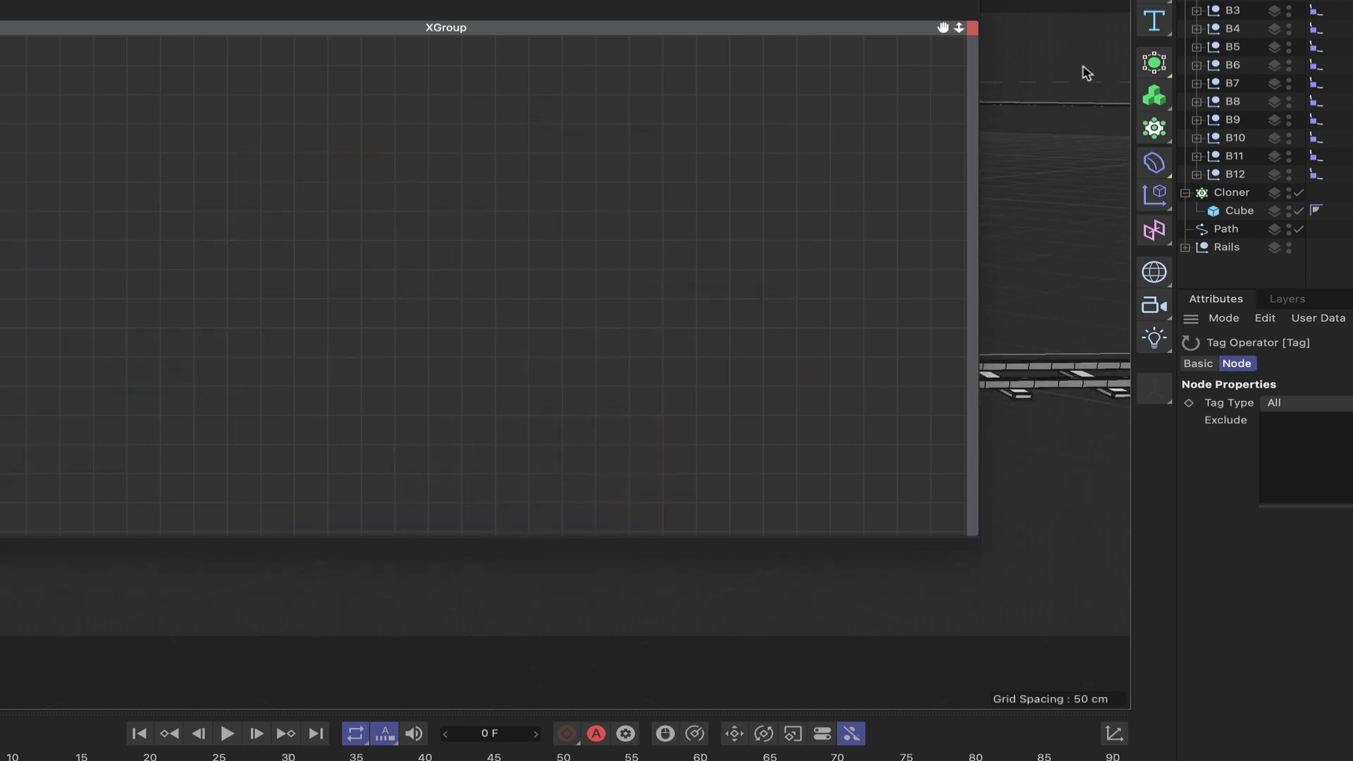
Step: Set the Tag node's Tag Type to Align to Spline and nudge the node slightly above the Modulo node
scroll(1078, 65, "down", 5)
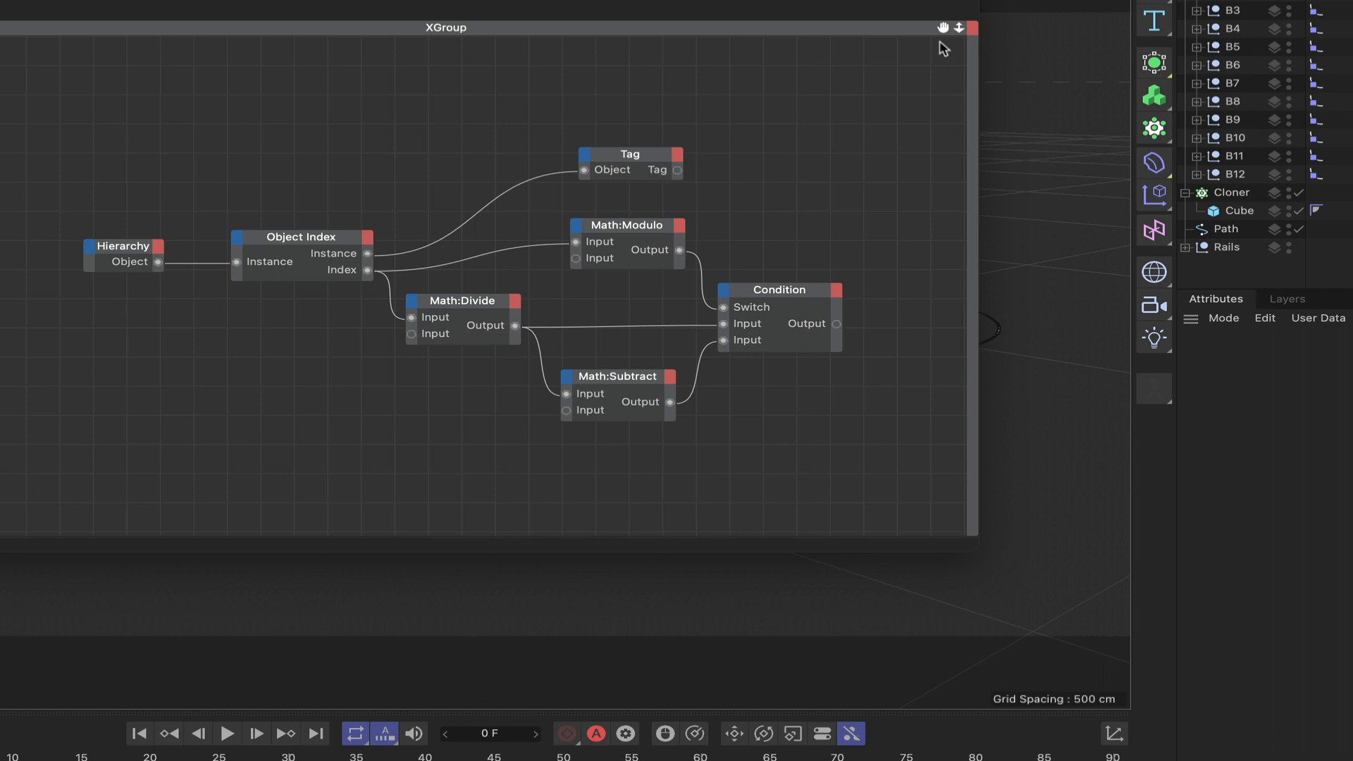
left_click_drag(959, 28, 947, 32)
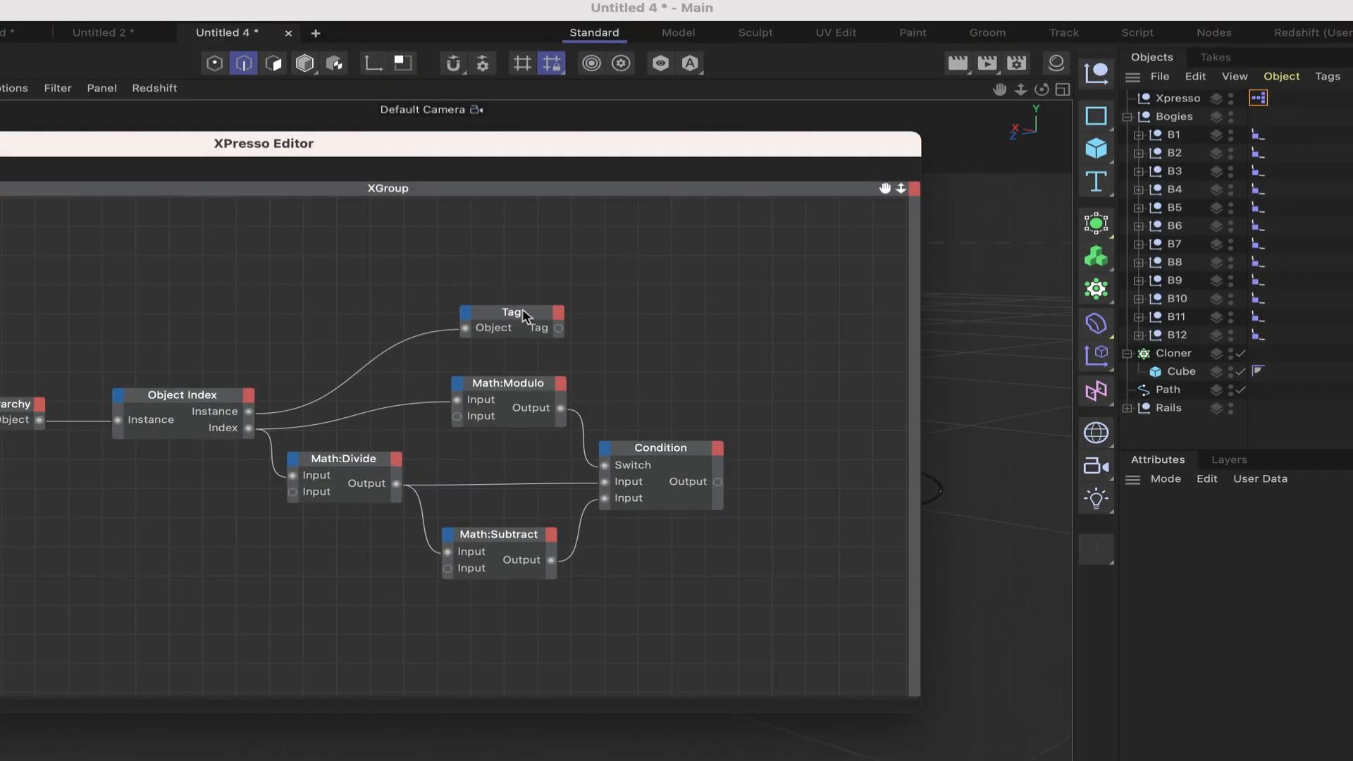
left_click(576, 162)
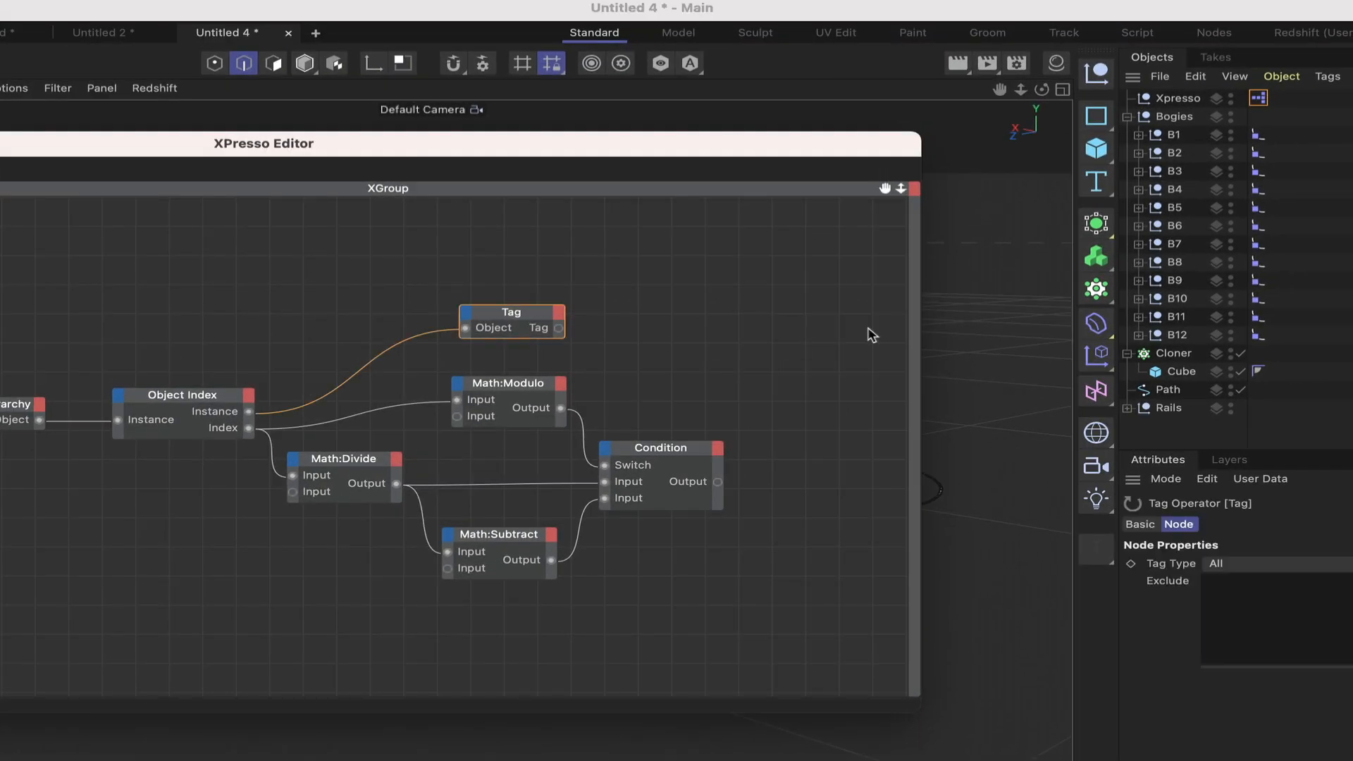
left_click(1261, 563)
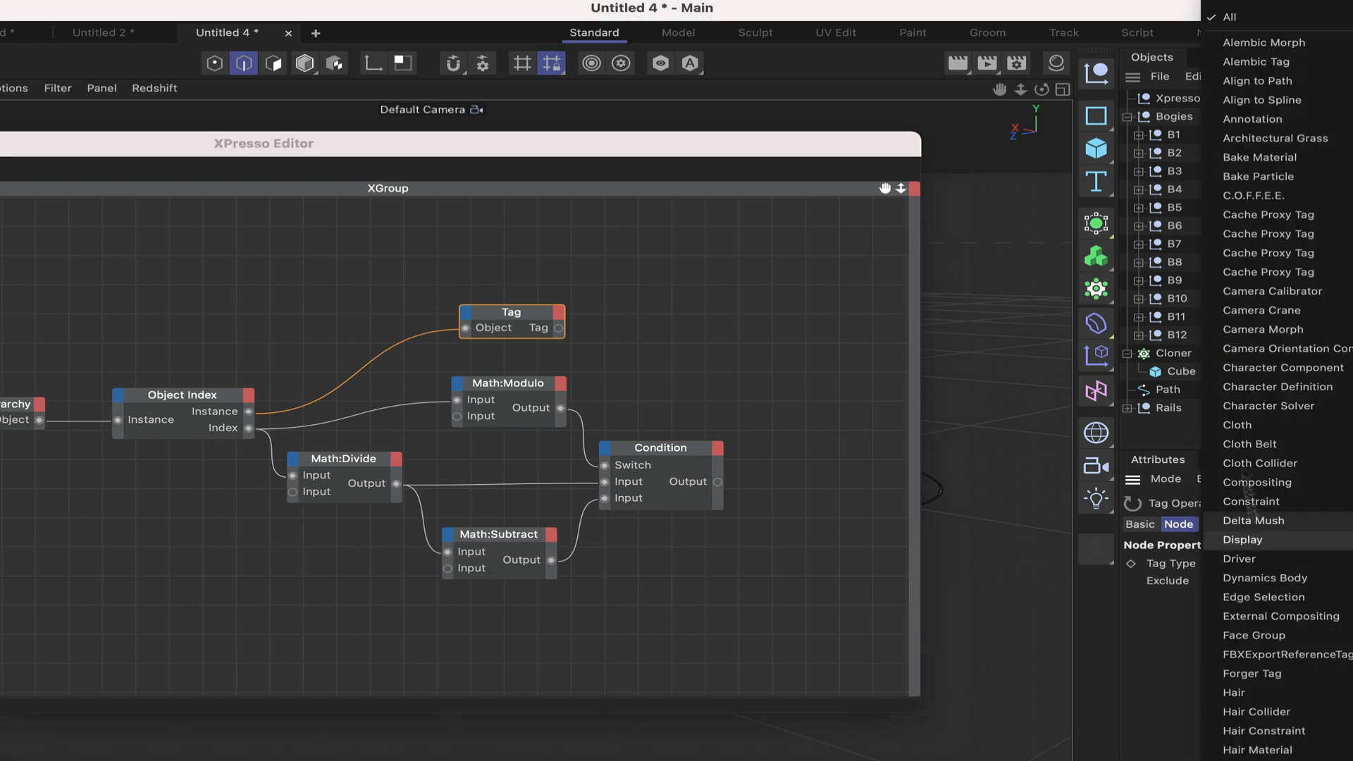
left_click(1261, 99)
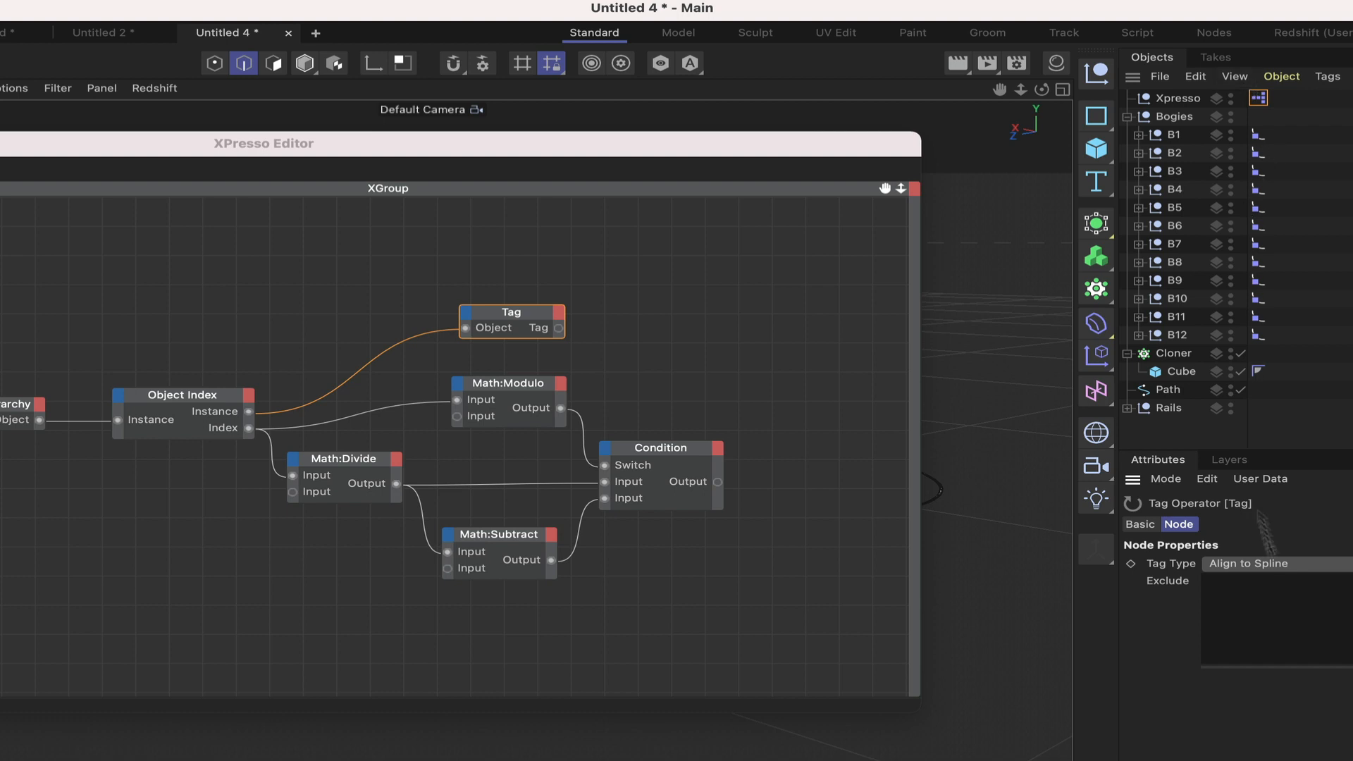
left_click(1284, 565)
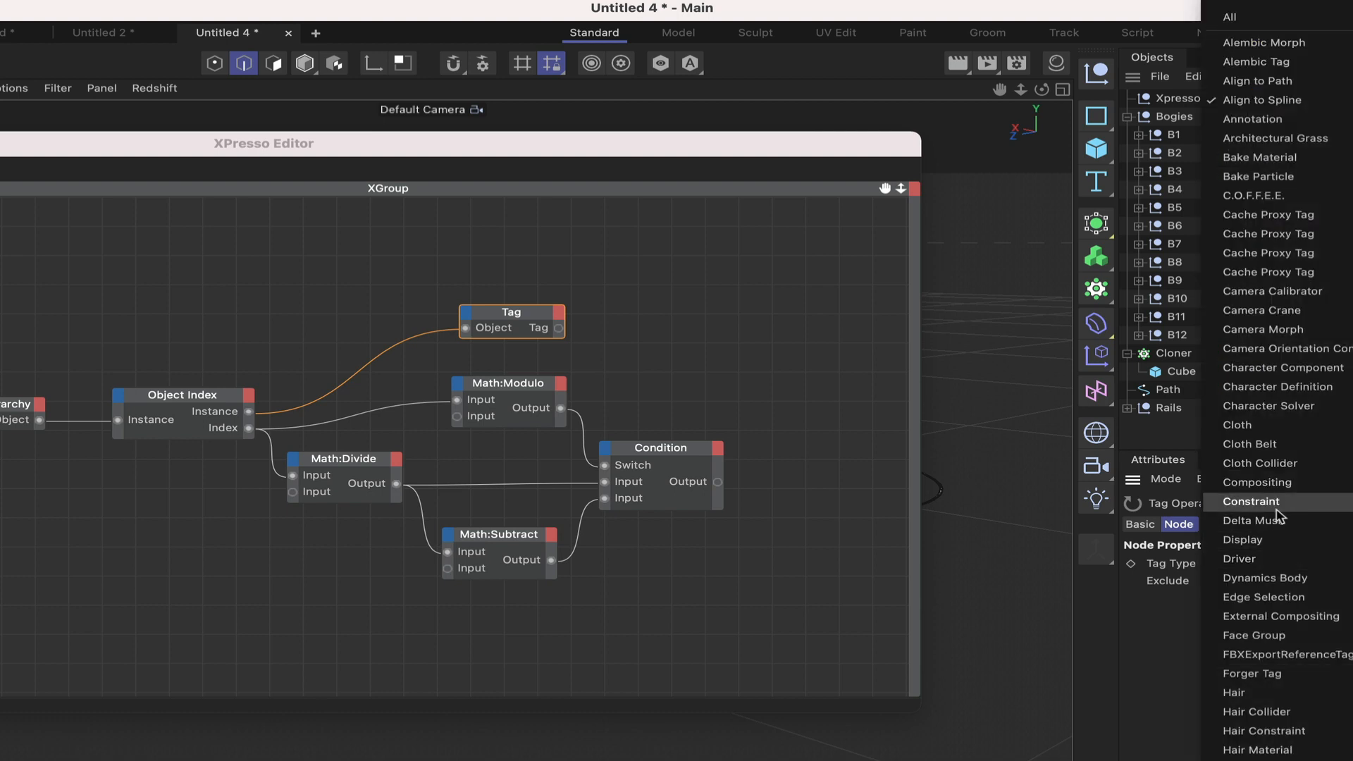
left_click(1165, 632)
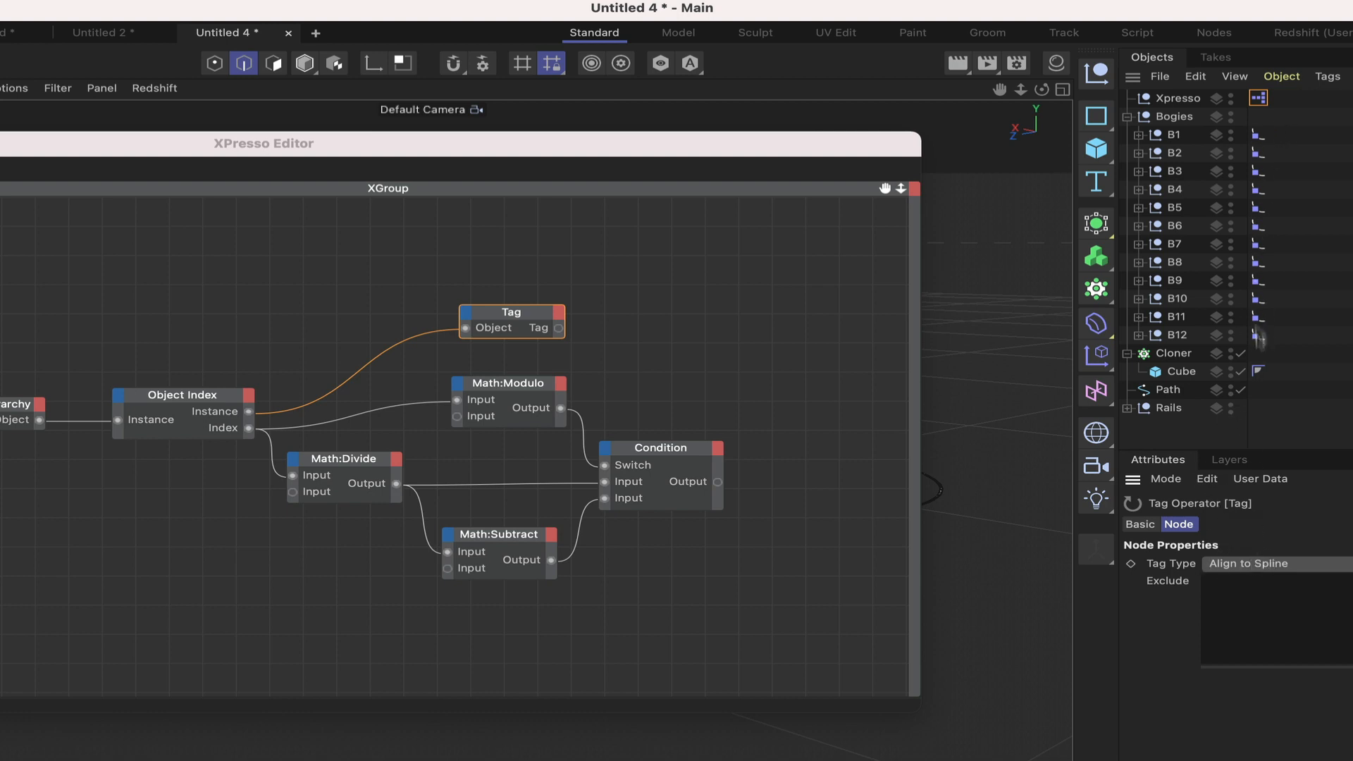
left_click(544, 324)
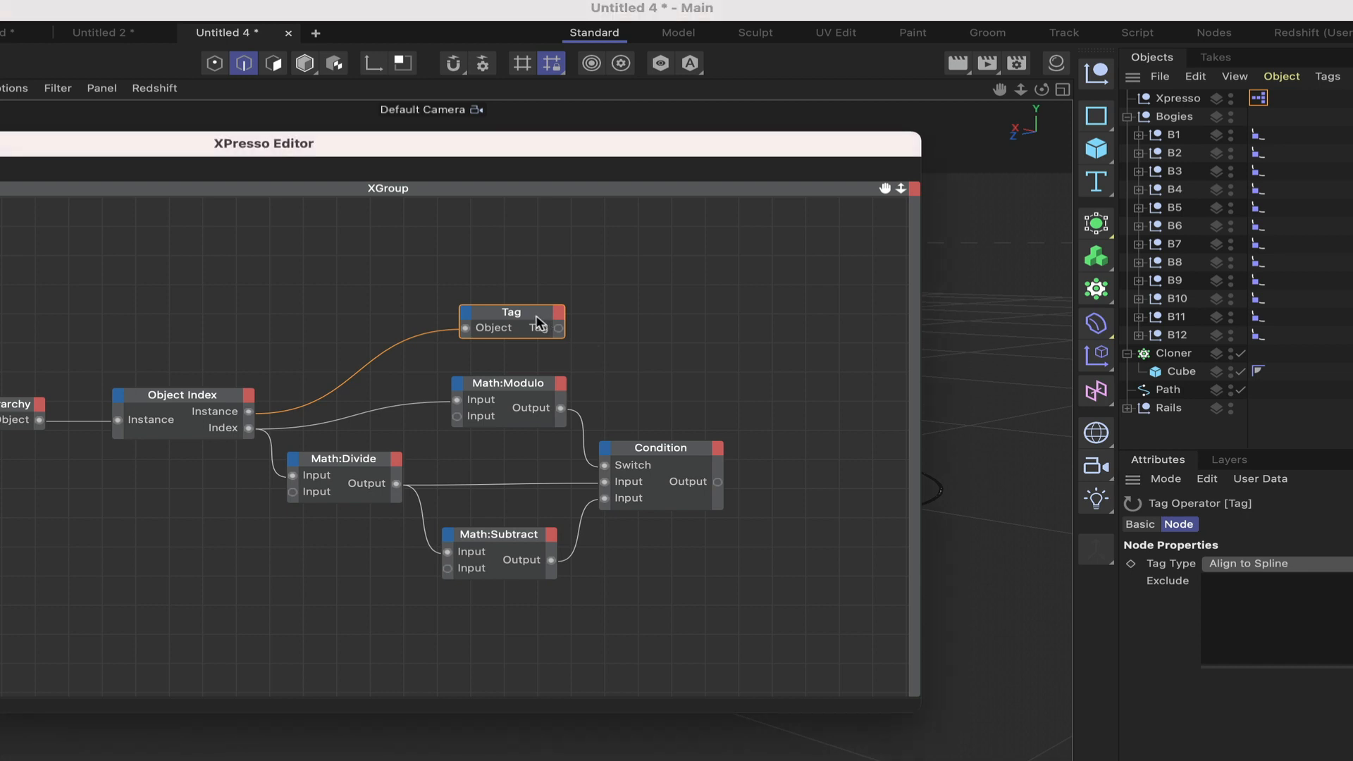
left_click_drag(537, 322, 531, 321)
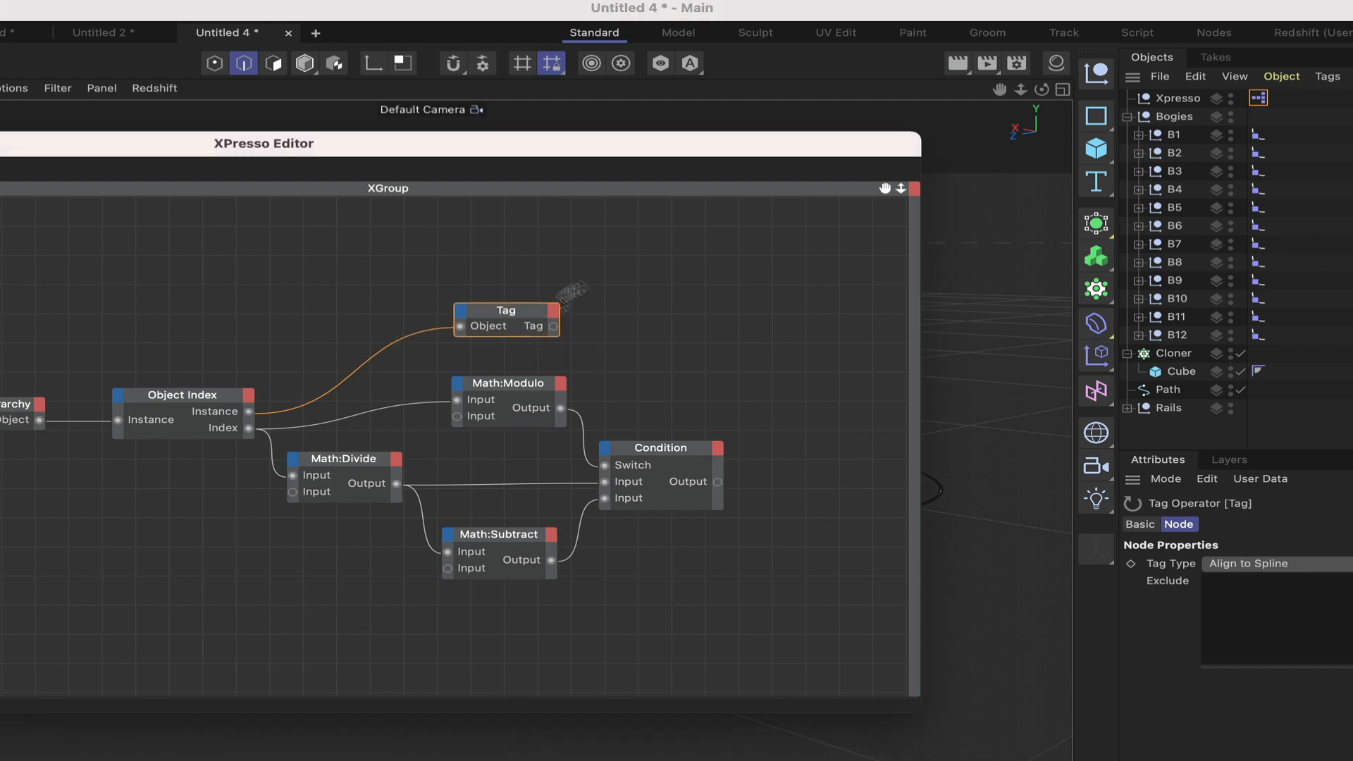
Step: Add a user data entry to the Xpresso null and name it Position
left_click(1177, 100)
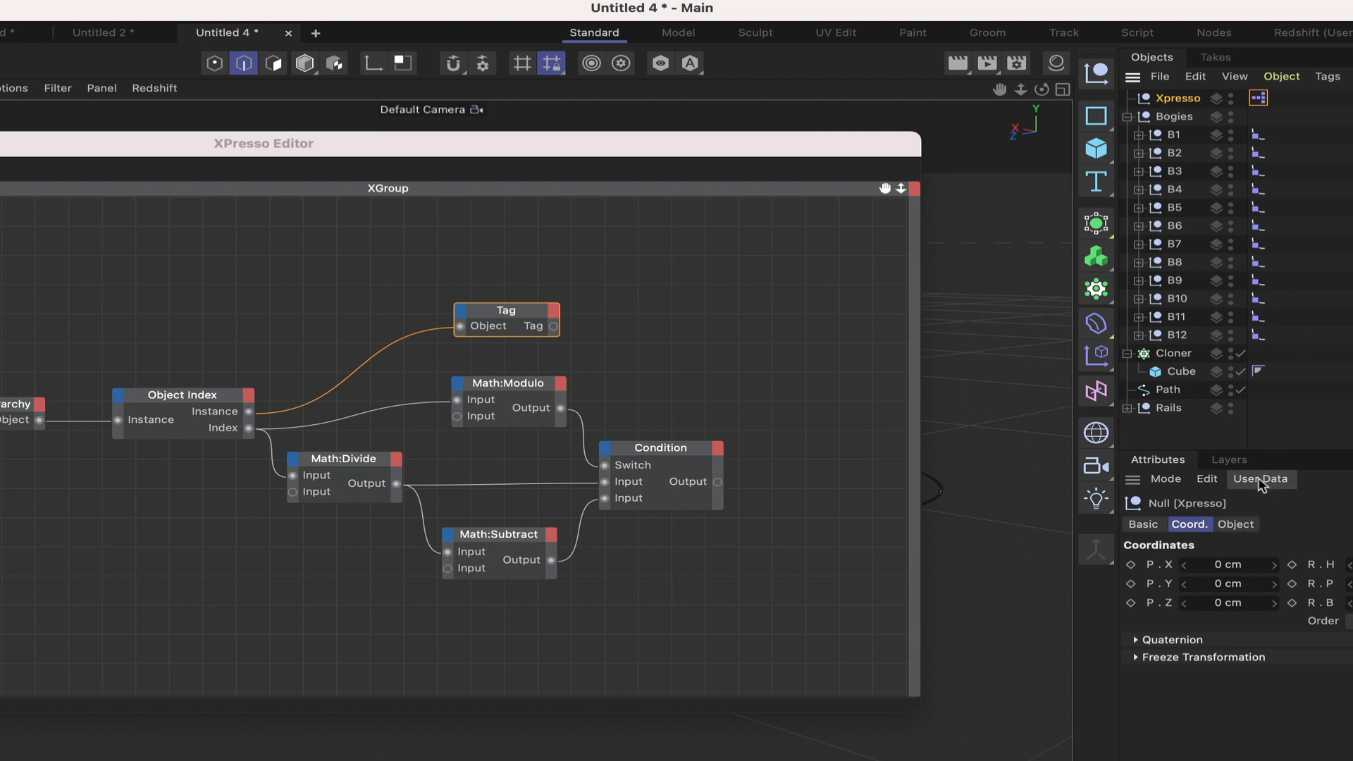
left_click(1260, 481)
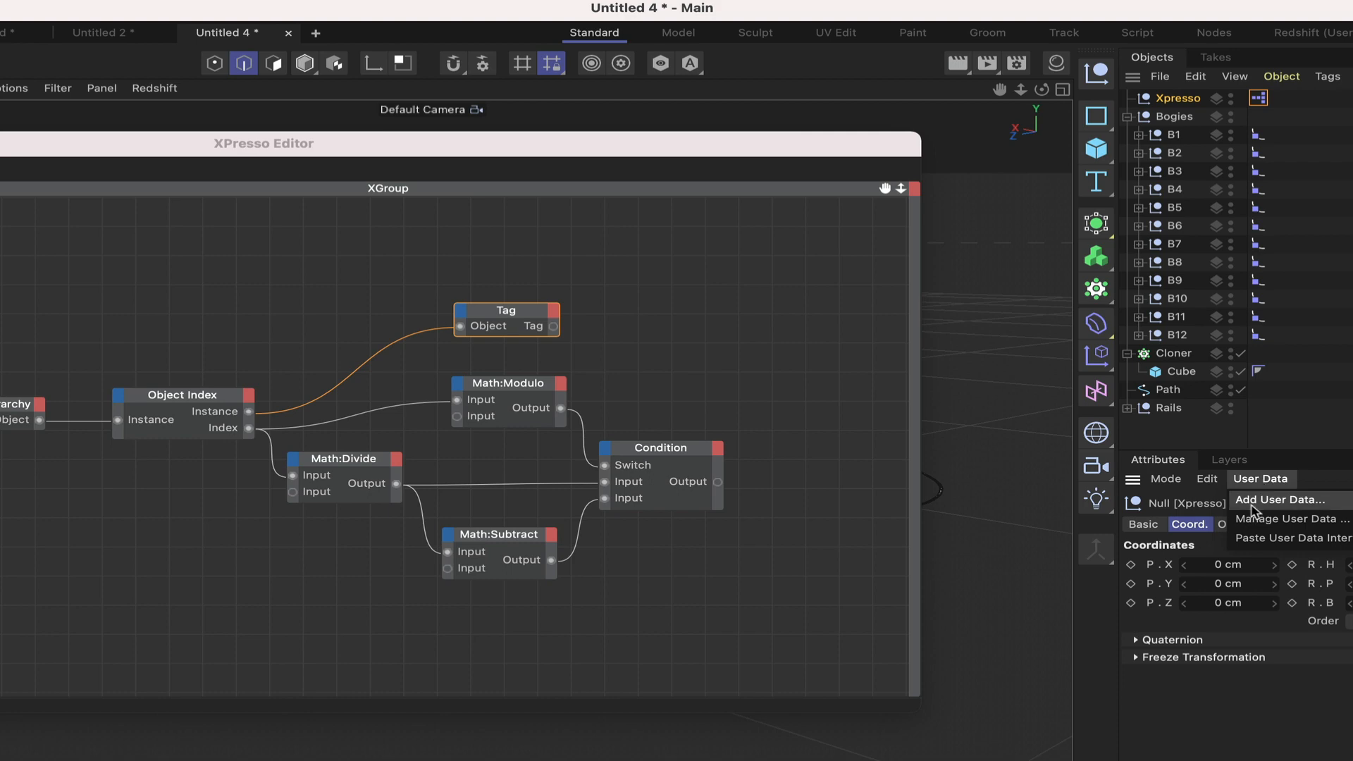
left_click(1252, 501)
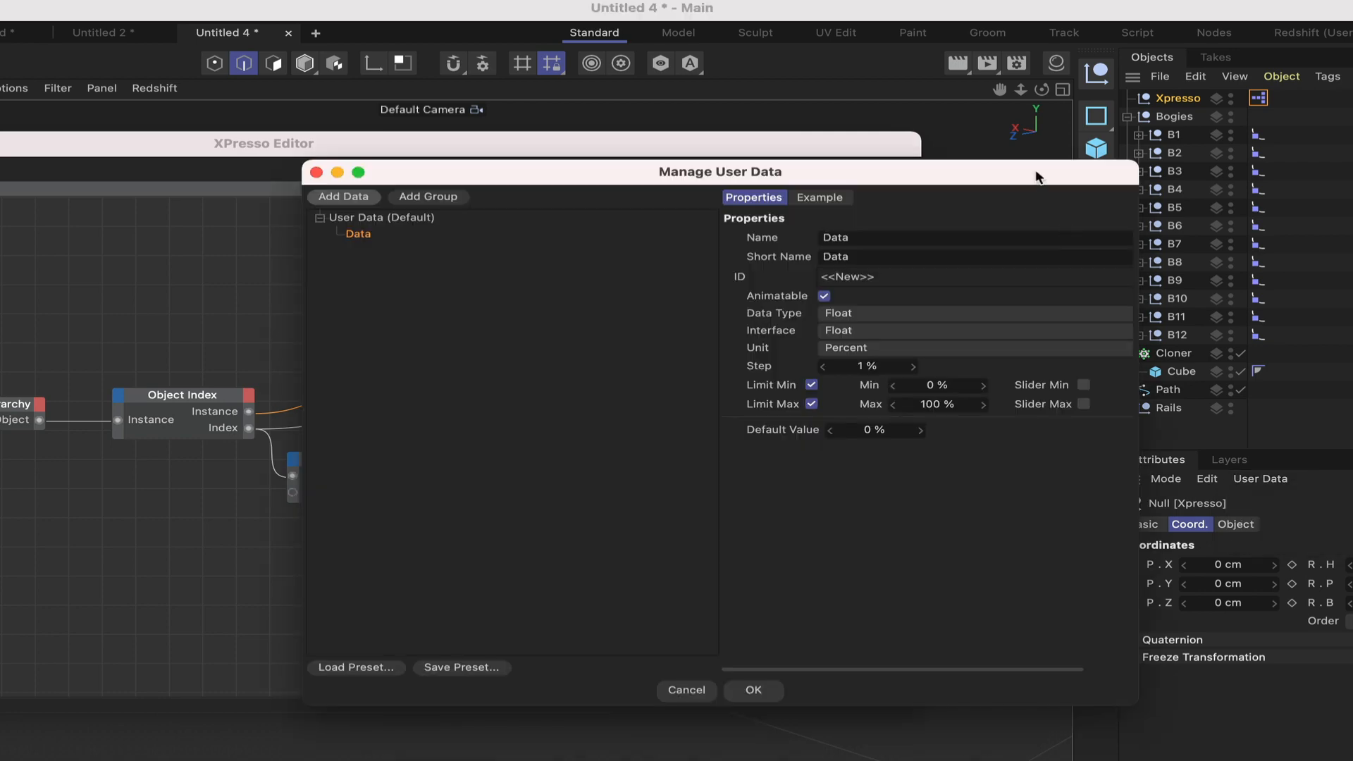
left_click_drag(1036, 177, 918, 296)
left_click(840, 361)
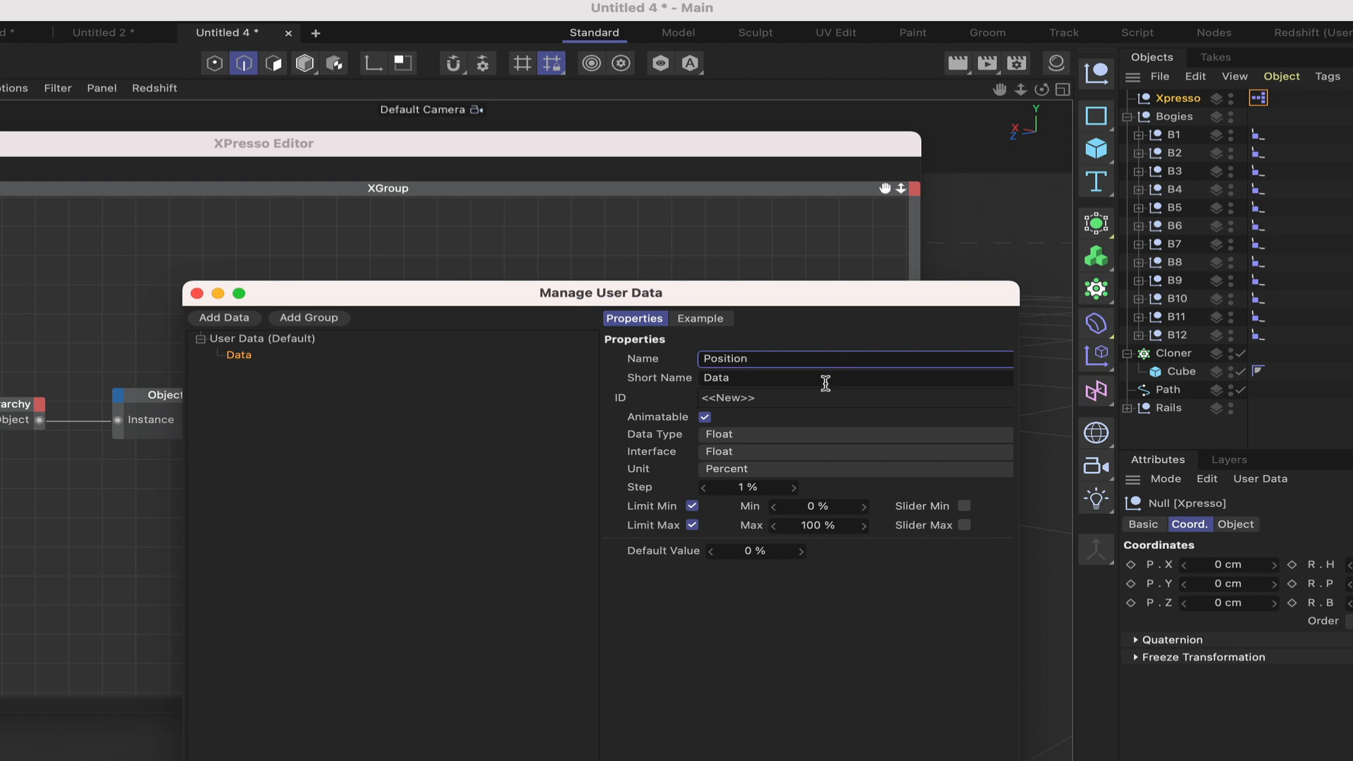
Step: Set the Position data's interface to Float Slider, its unit to Real and its step to 0.001
left_click(784, 452)
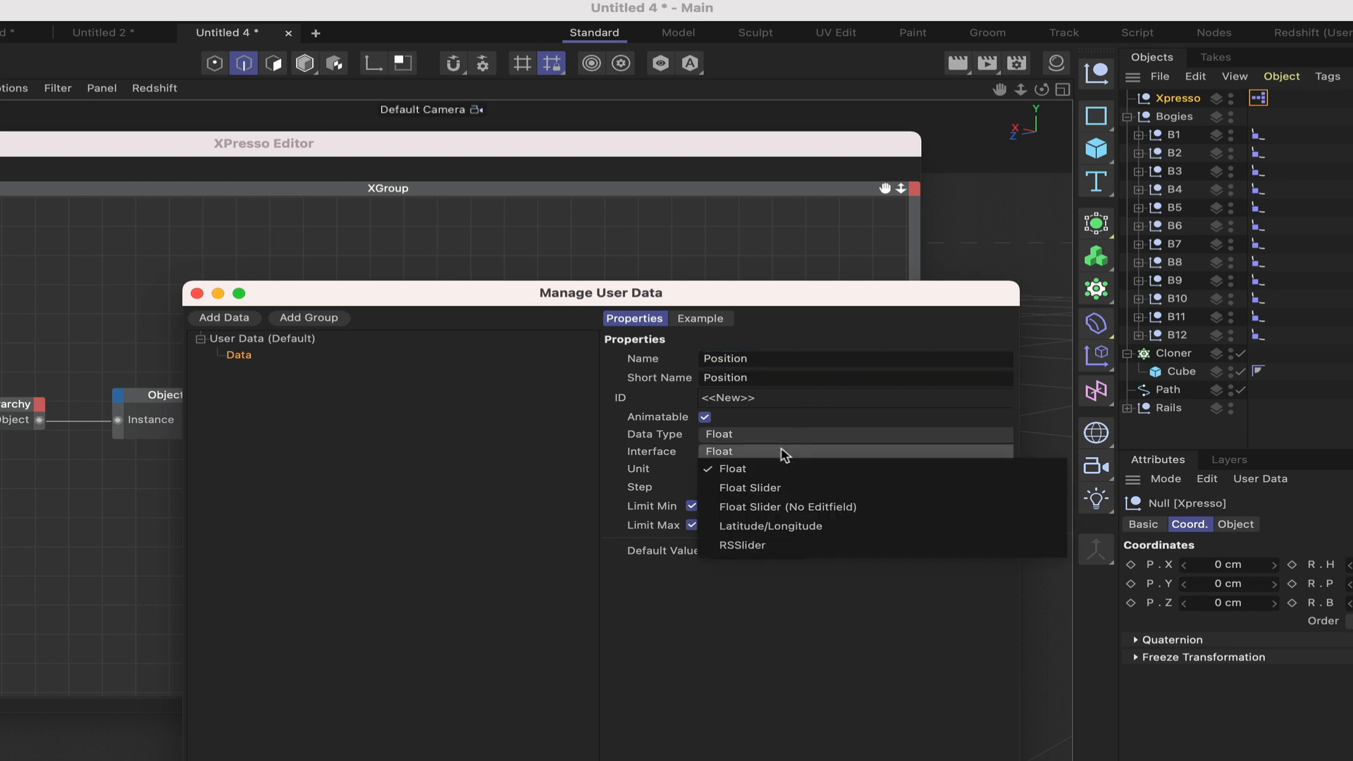
left_click(786, 489)
left_click(745, 472)
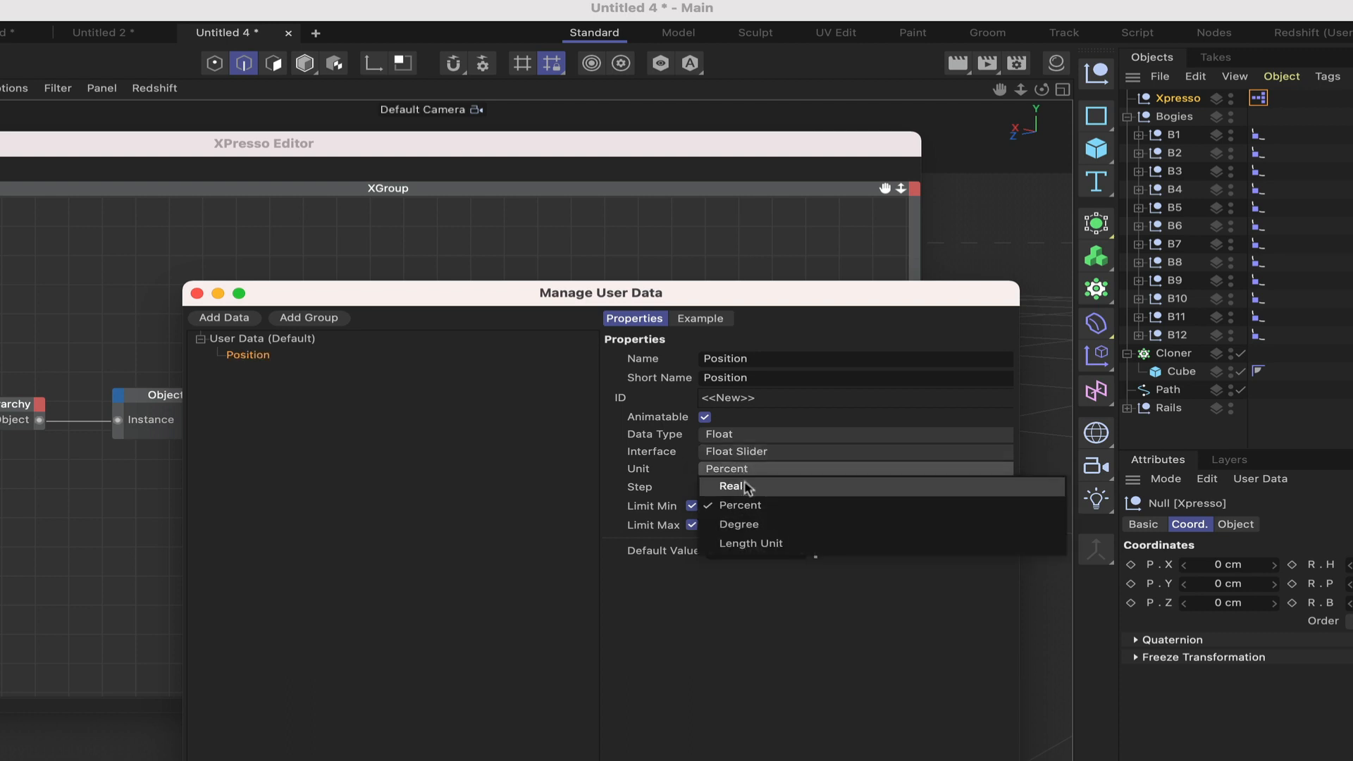
left_click(749, 485)
left_click(751, 488)
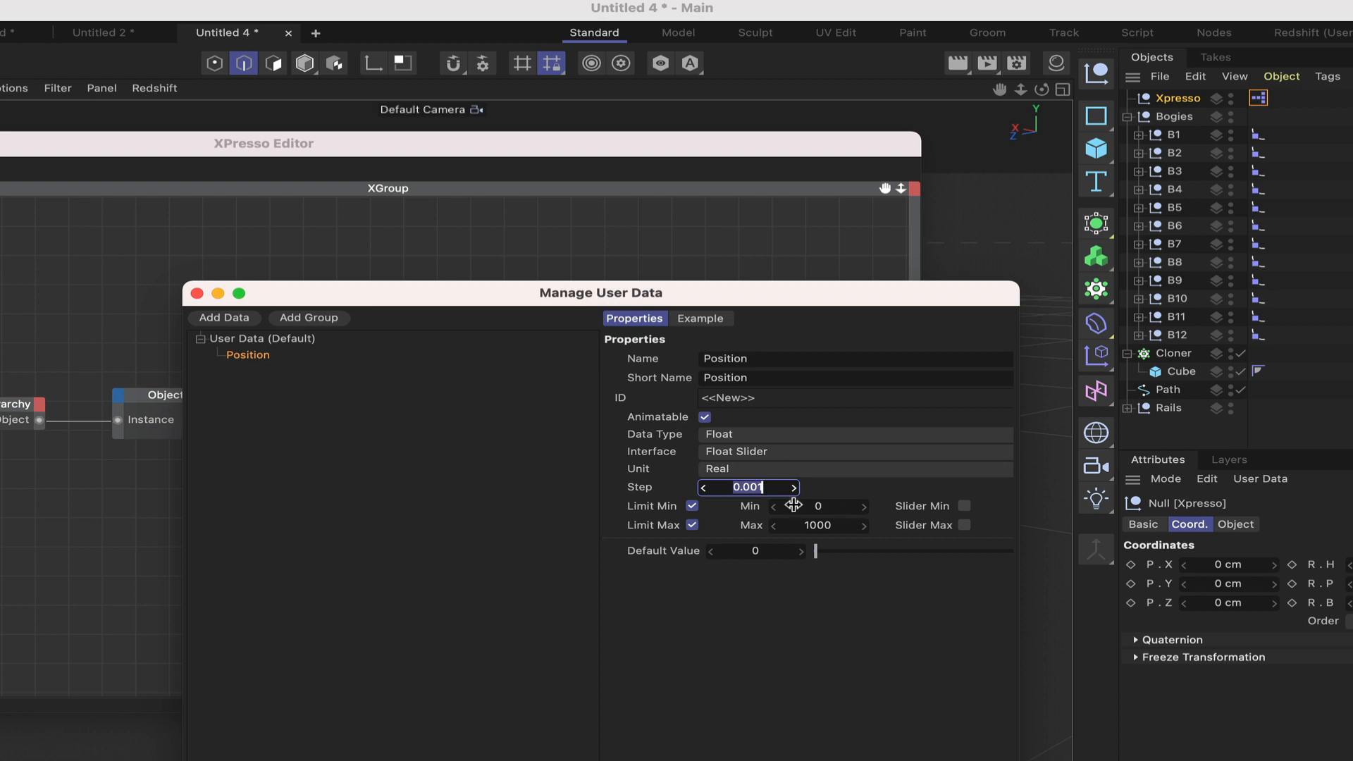
double_click(761, 489)
Step: Limit the Position data to a range of 0 to 1, enable both slider limits and accept the user data
left_click(823, 506)
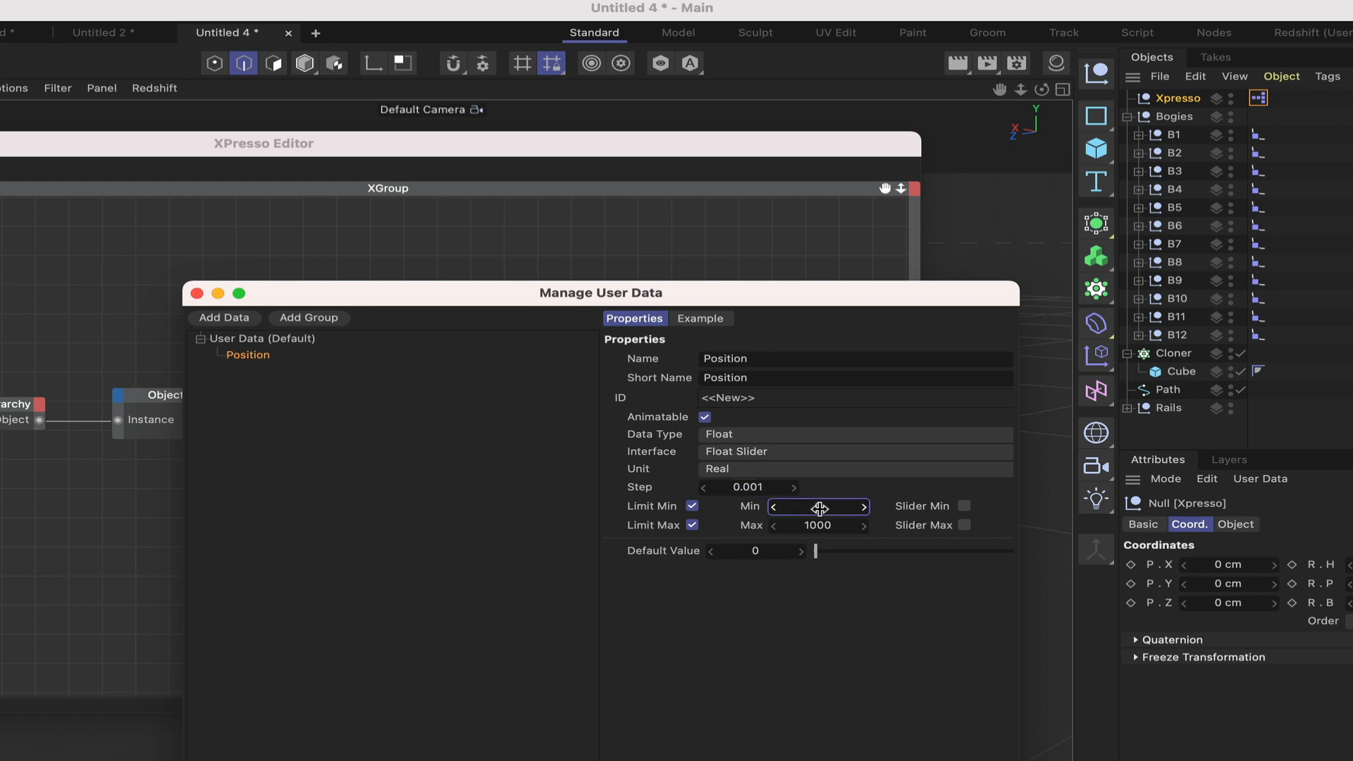
left_click(833, 526)
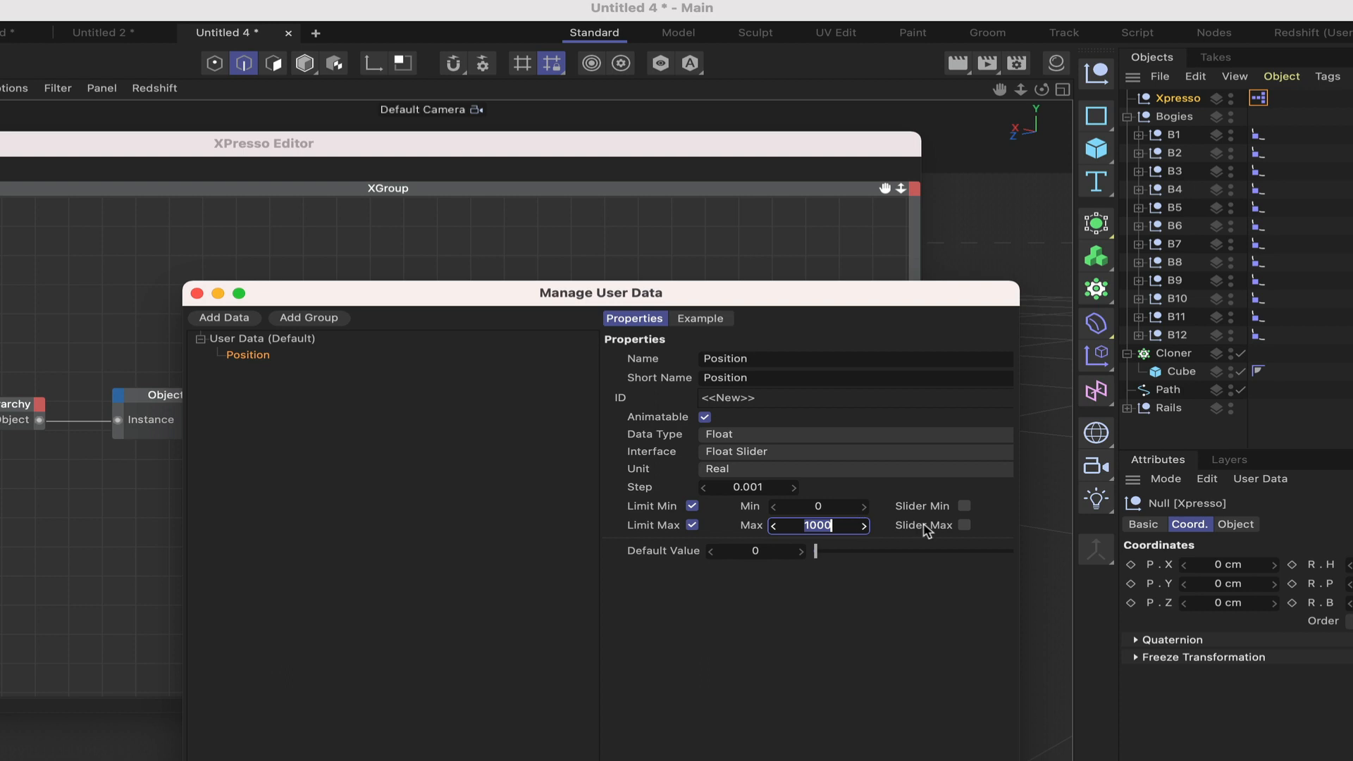
type("1")
left_click(964, 506)
left_click(964, 525)
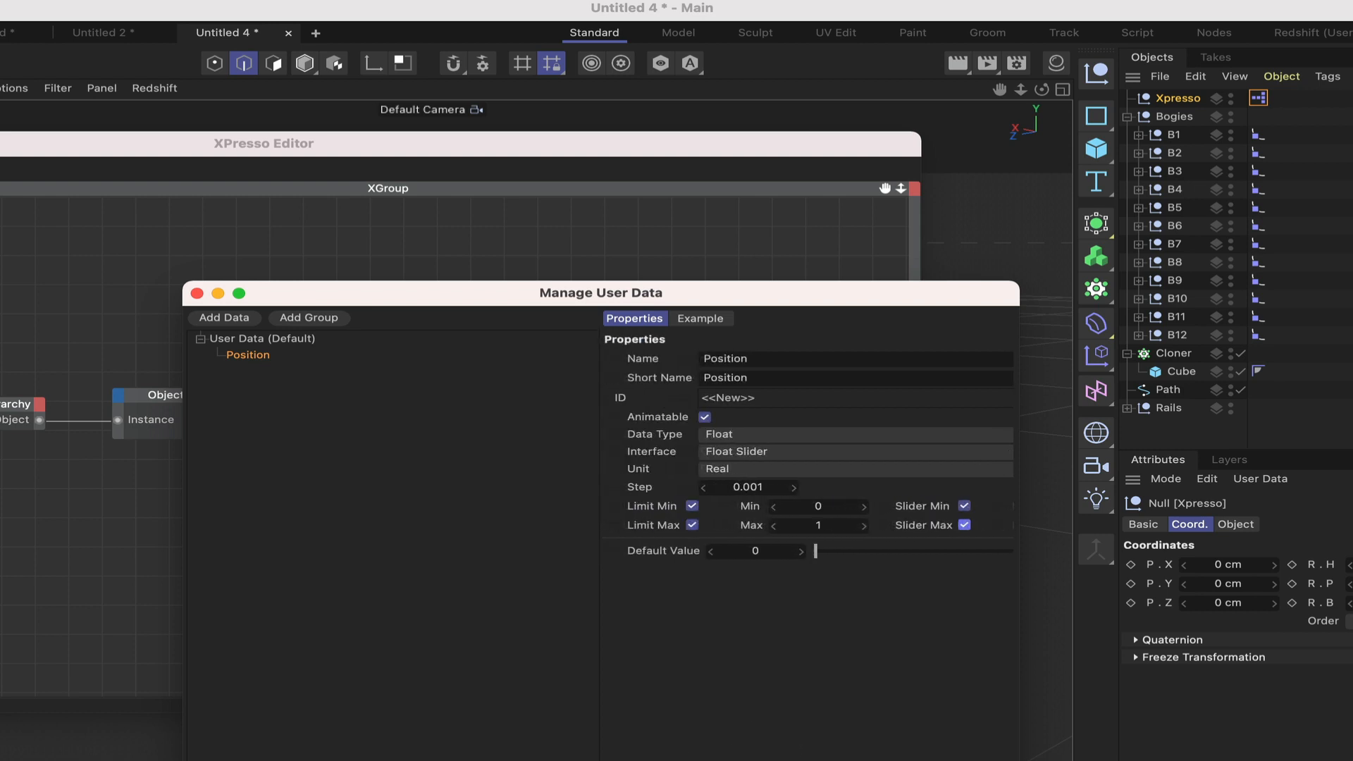
key("Return")
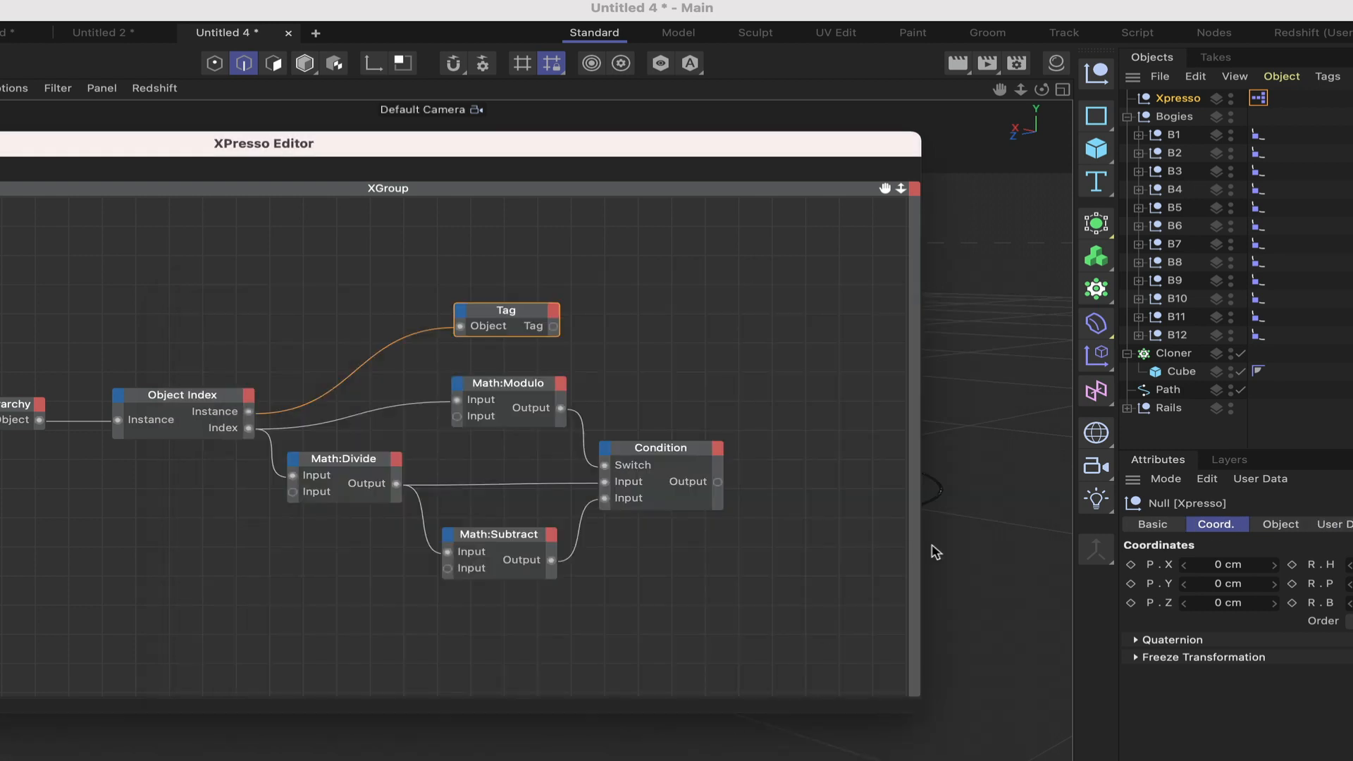
Step: Add the Xpresso null to the graph as a node with a Position user data output, placed above the Condition node
left_click(1336, 525)
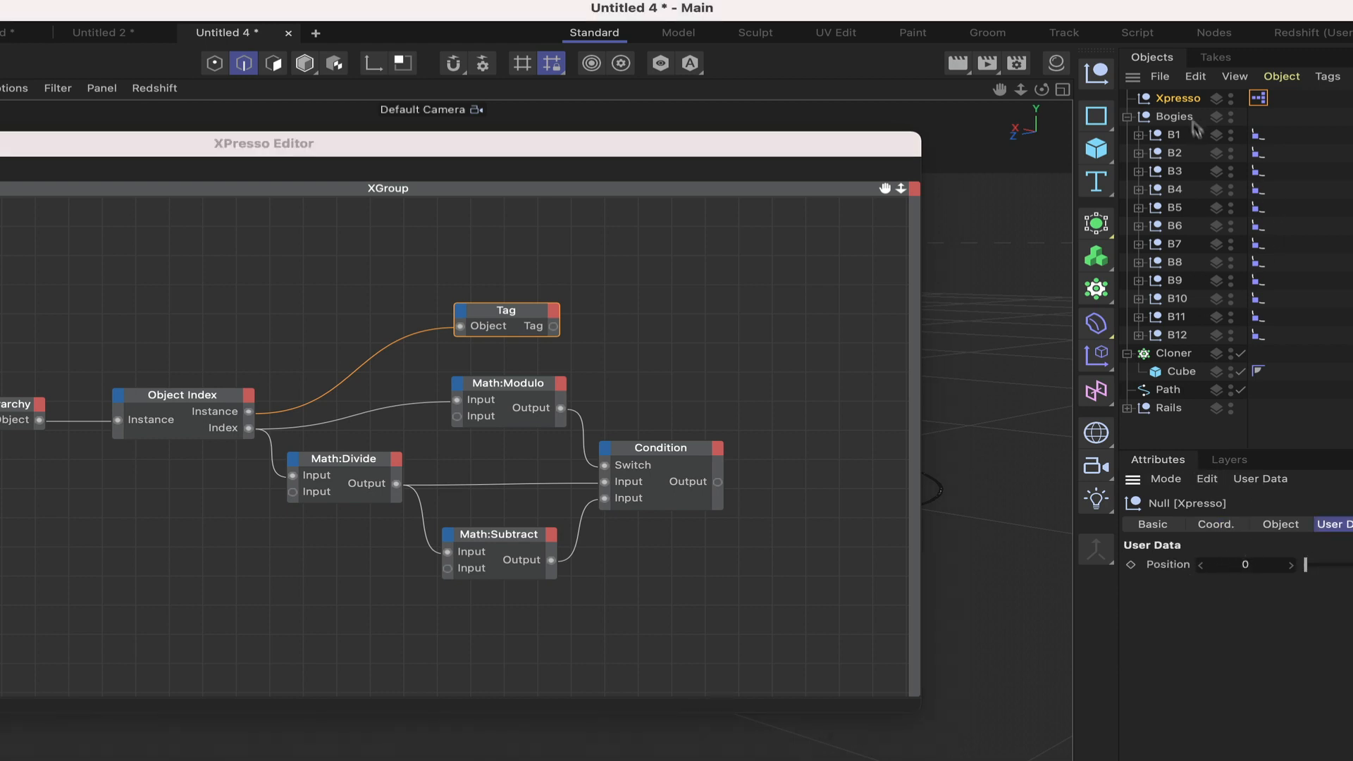
left_click_drag(1190, 104, 627, 362)
left_click(624, 349)
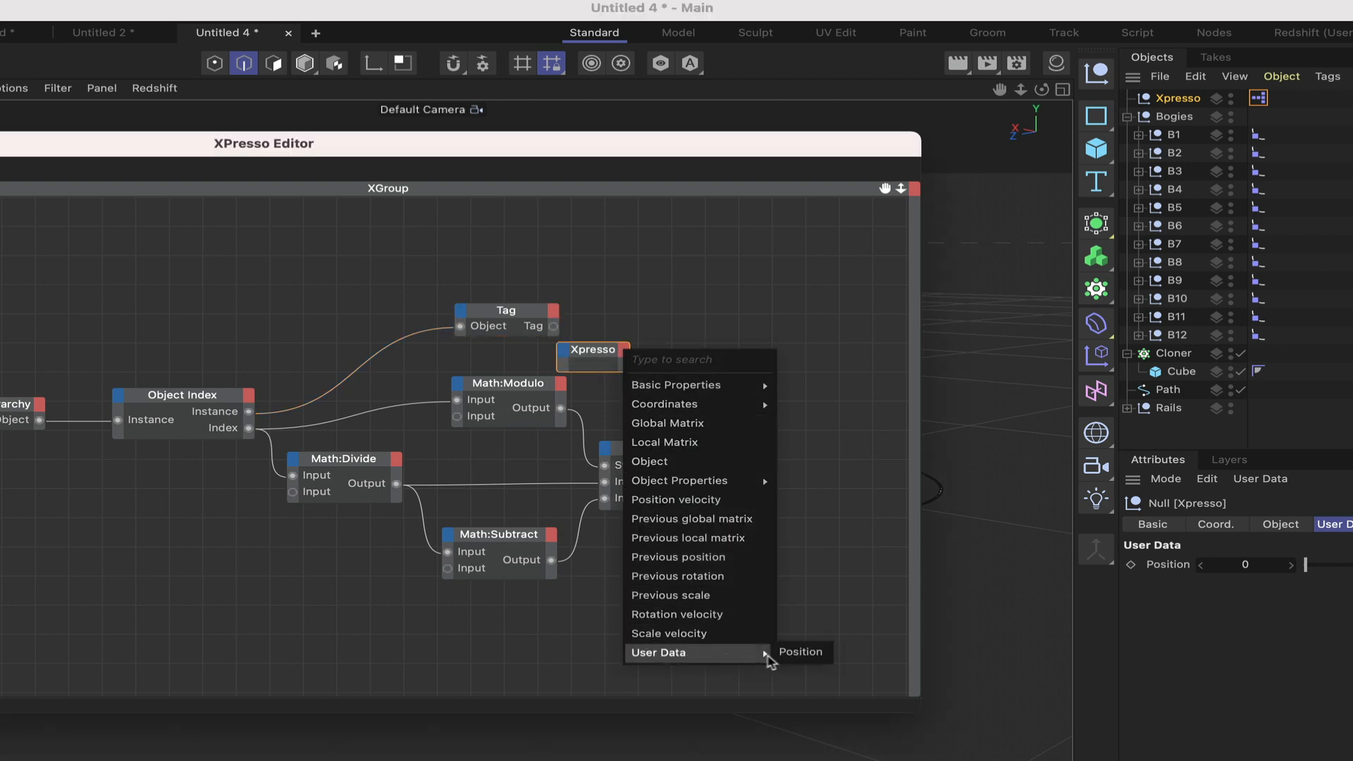
left_click(788, 652)
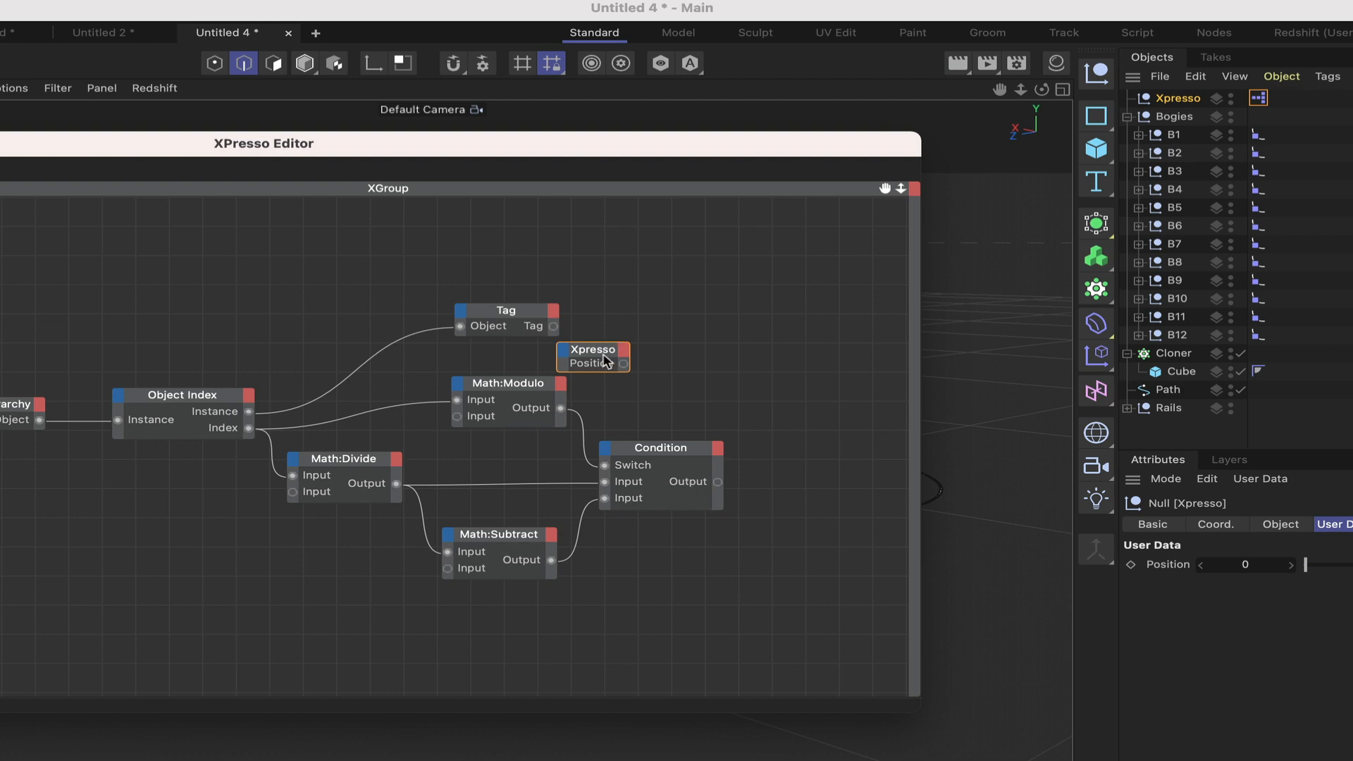
left_click_drag(604, 354, 687, 376)
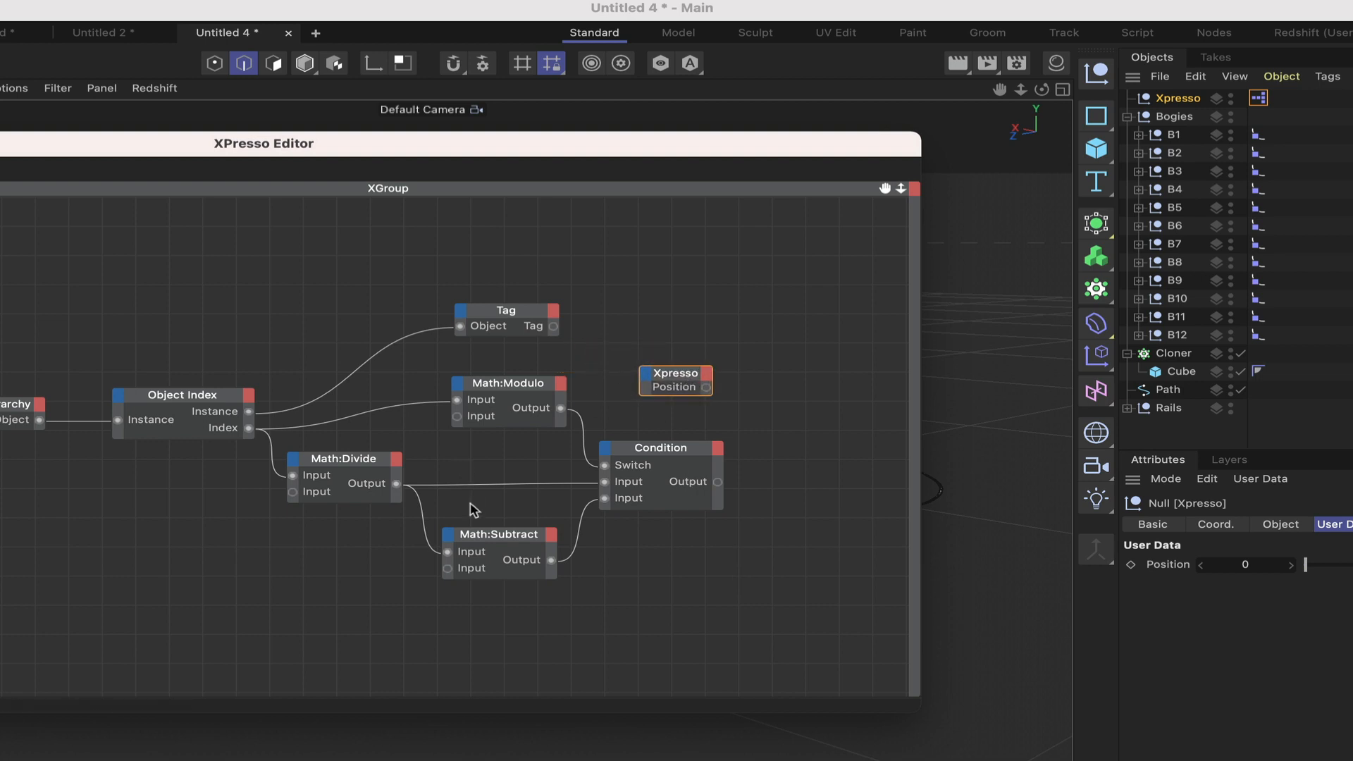
Step: Duplicate the Math:Subtract node beside the Xpresso node and set the copy's function to Add
left_click_drag(494, 539, 810, 392, "ctrl")
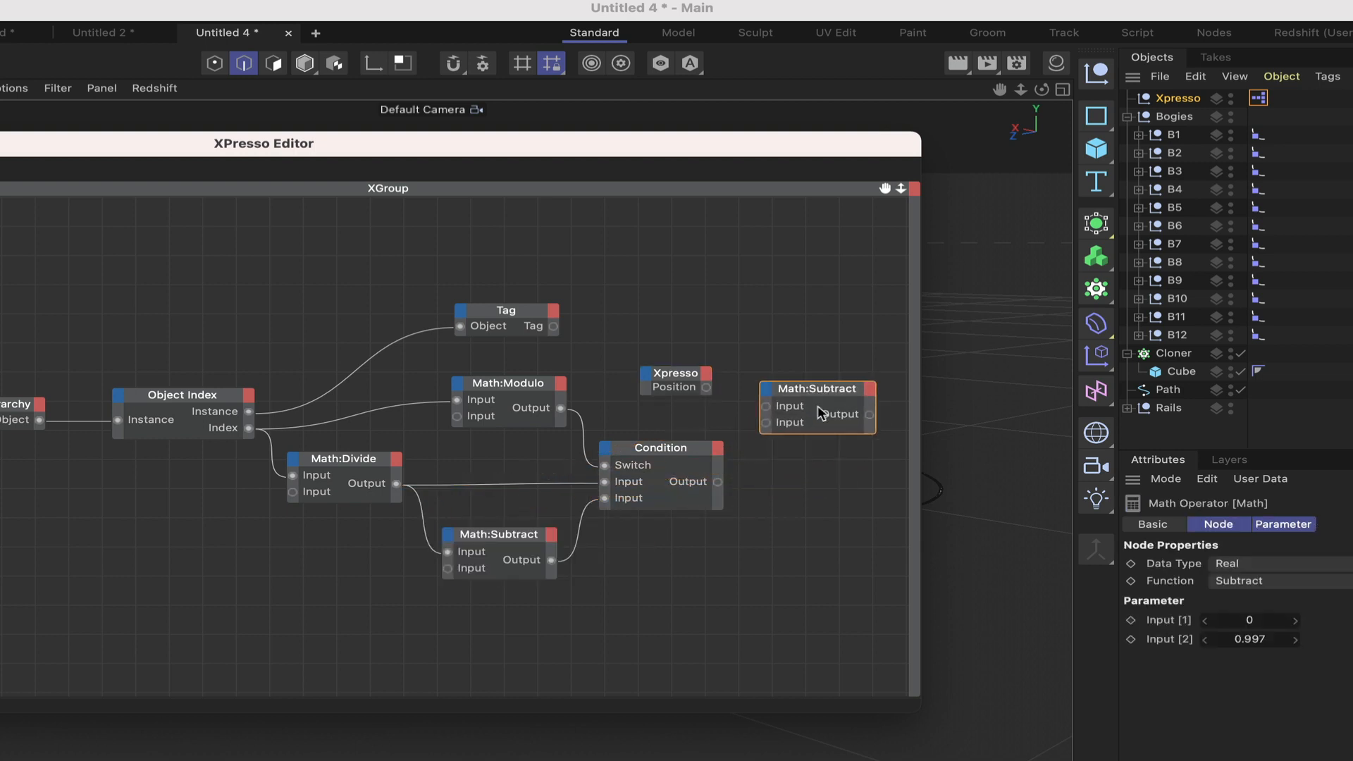
left_click(1243, 591)
left_click(1248, 594)
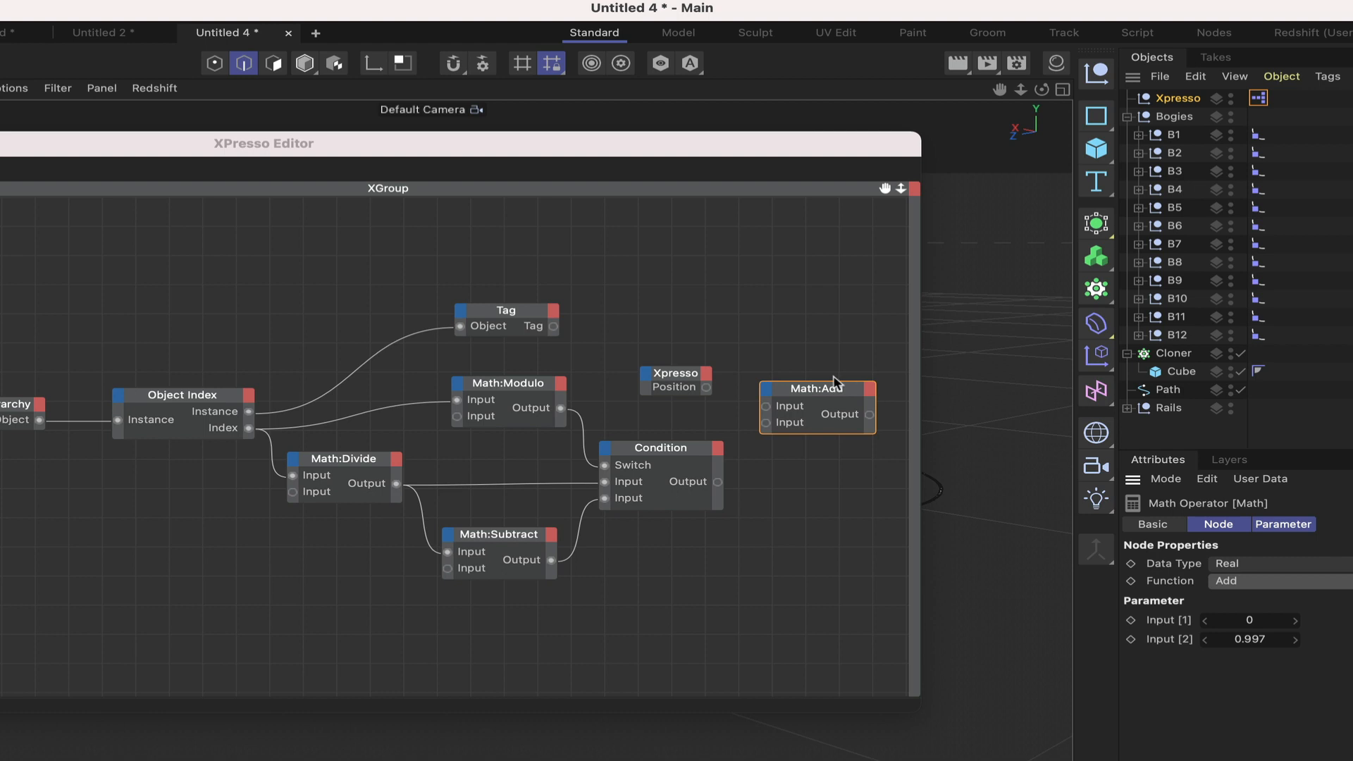
Step: Move the Add node slightly down, and connect Condition's Output to its second Input and Xpresso's Position to its first Input
left_click_drag(837, 393, 843, 413)
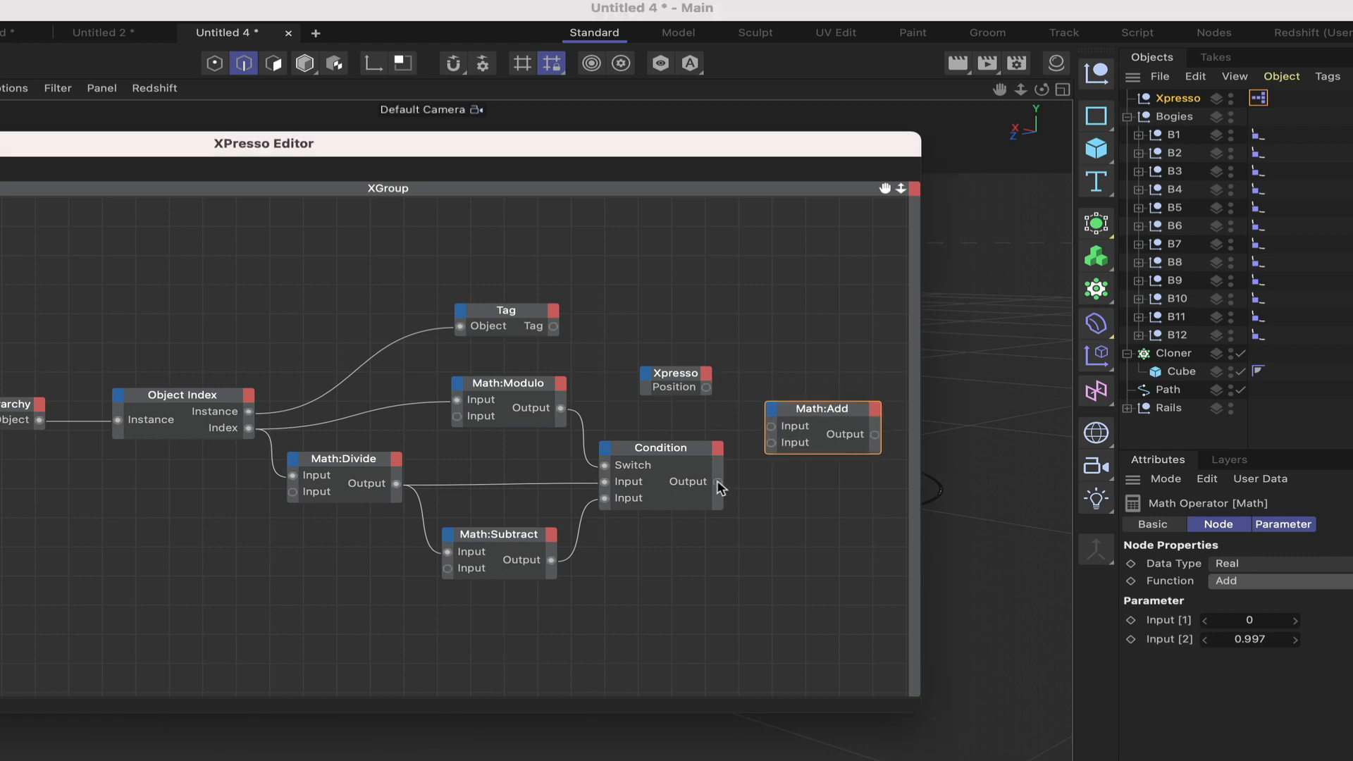
left_click_drag(718, 485, 772, 444)
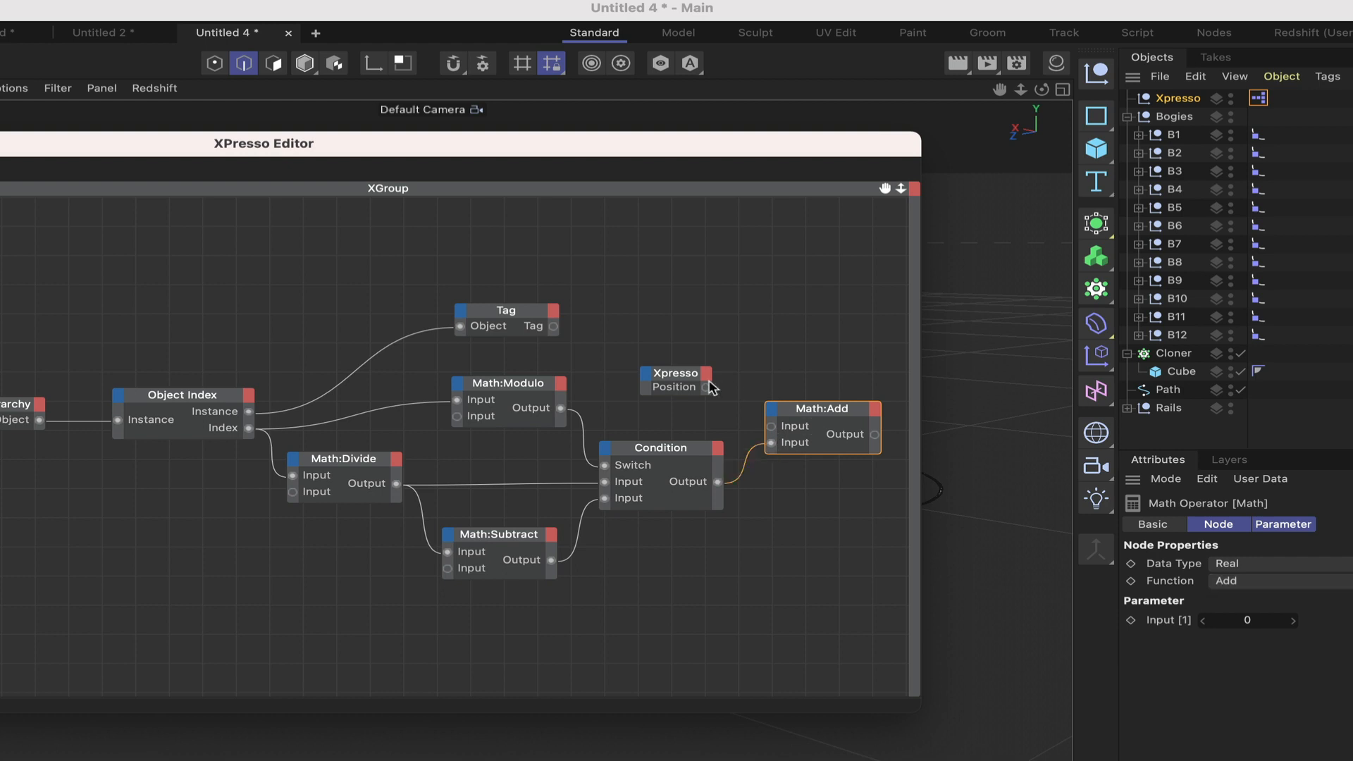
left_click_drag(707, 387, 771, 426)
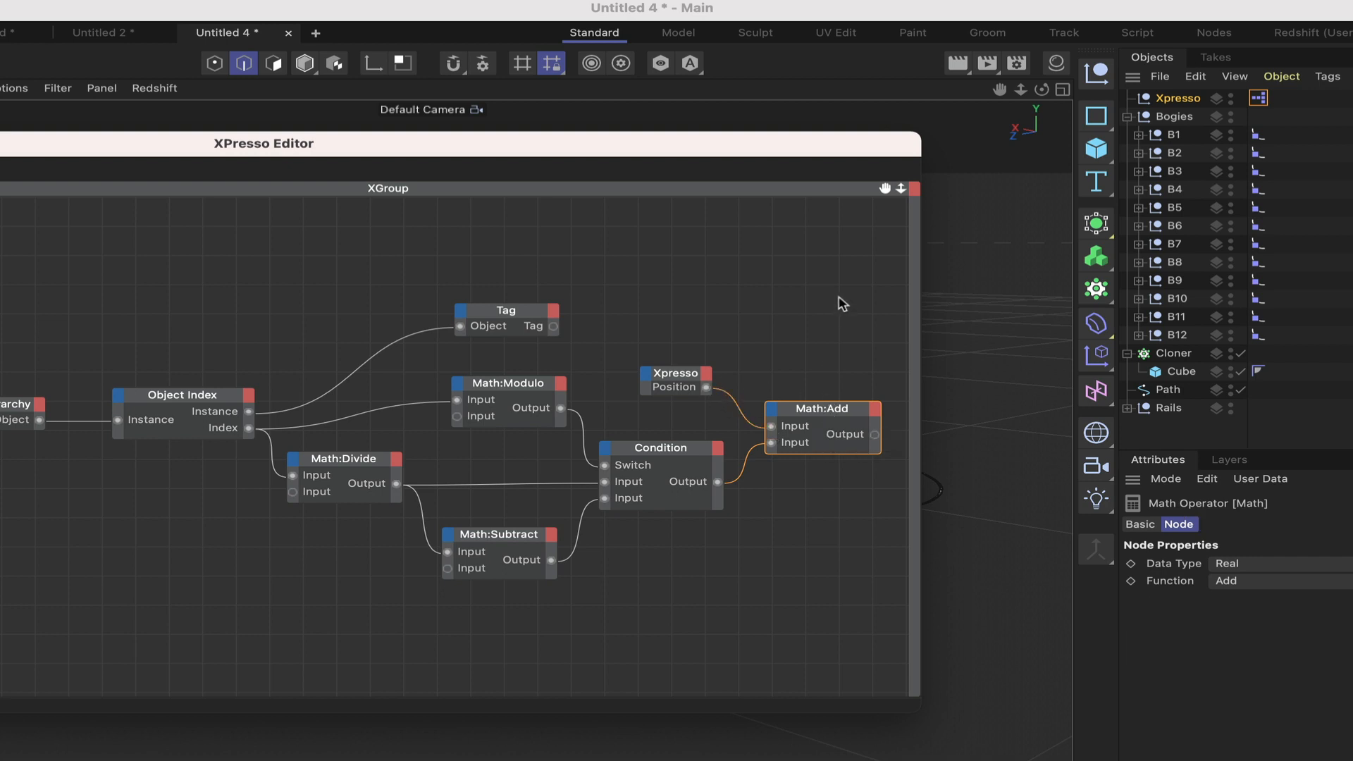
Step: Add a bogie's Align to Spline tag as a node beyond the Add node, with Object and Position input ports, and expand the node
left_click_drag(885, 188, 773, 208)
left_click_drag(874, 157, 714, 184)
left_click_drag(1251, 145, 694, 387)
left_click(662, 385)
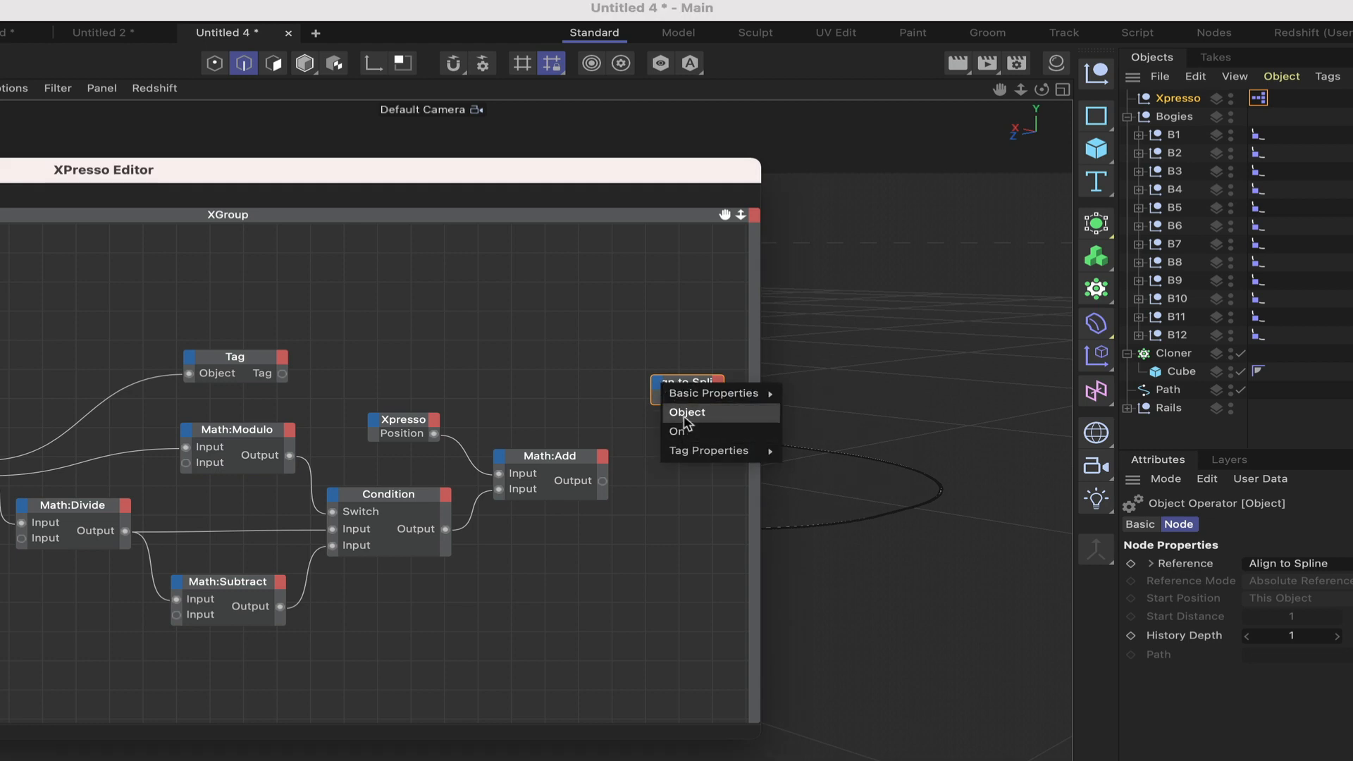
left_click(685, 412)
left_click(663, 386)
mouse_move(705, 455)
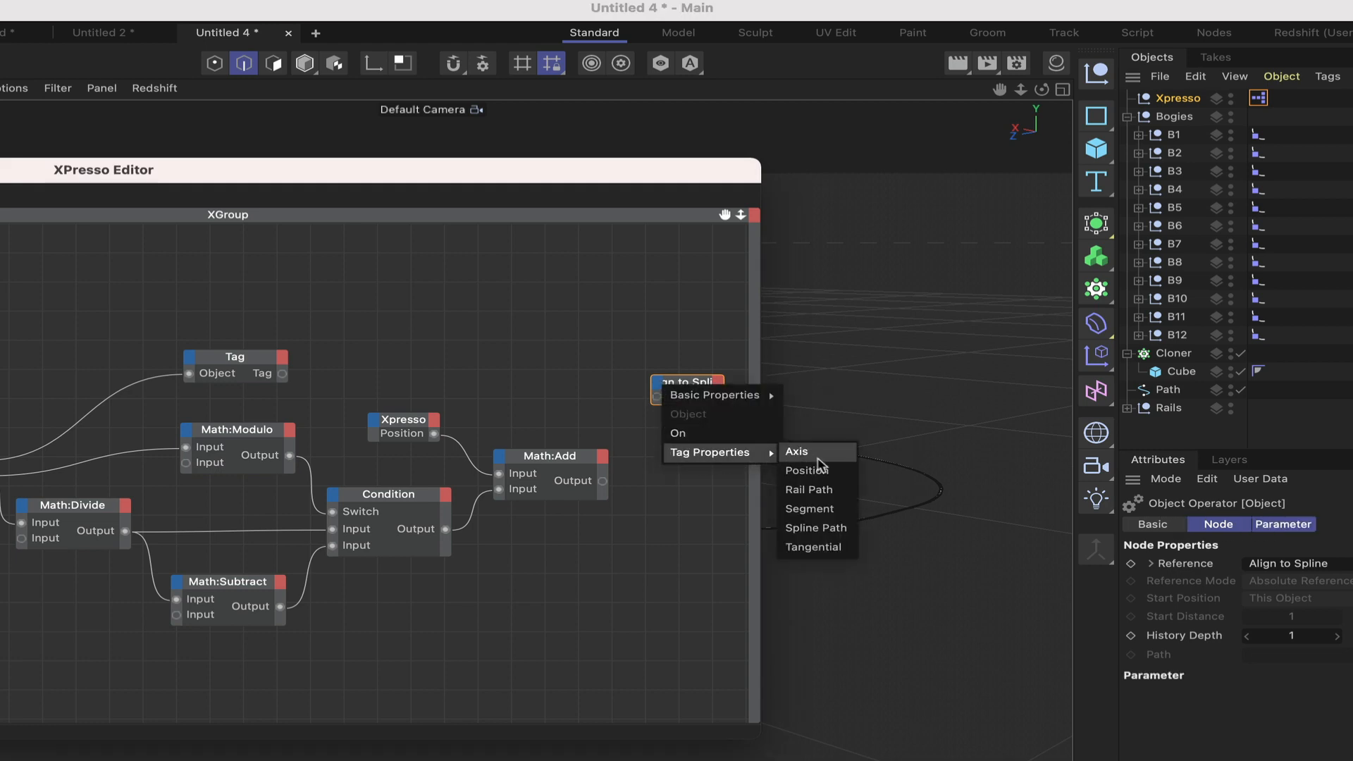
left_click(811, 471)
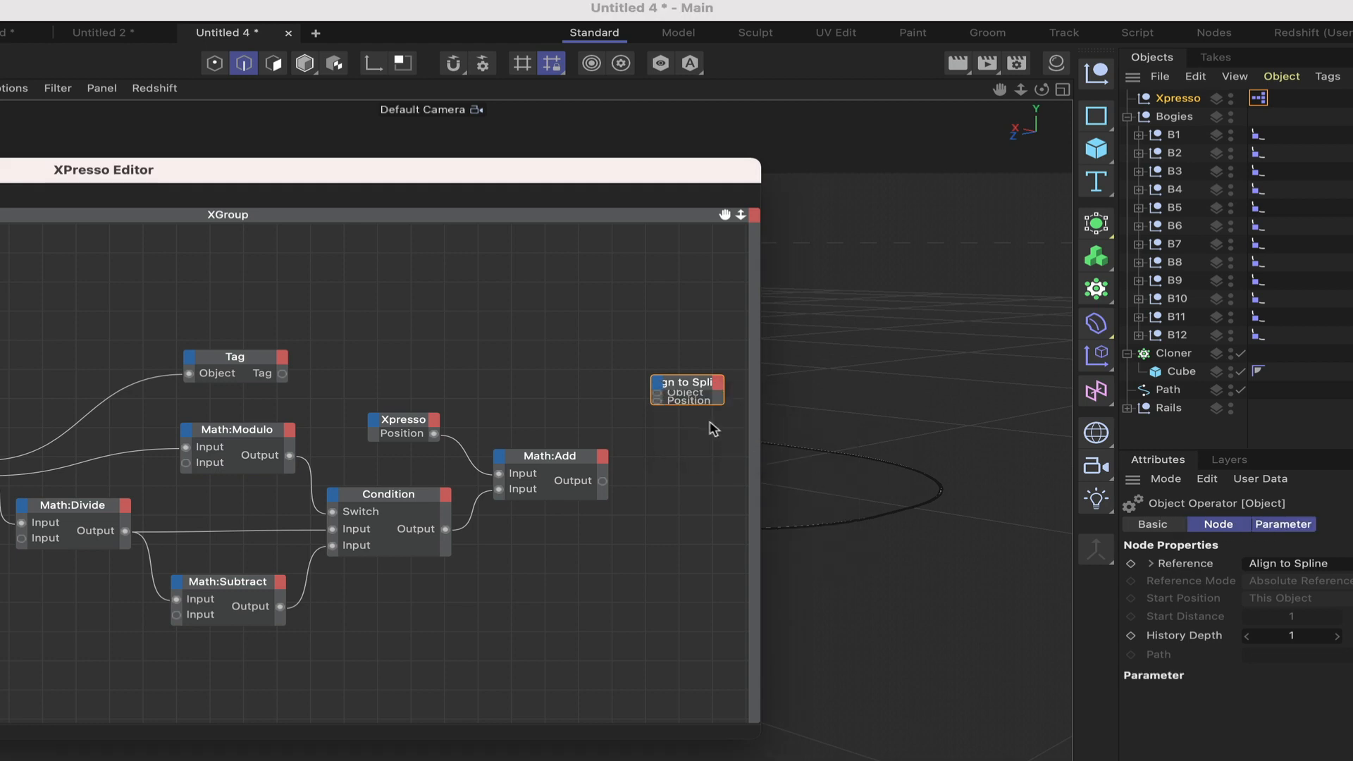
double_click(679, 381)
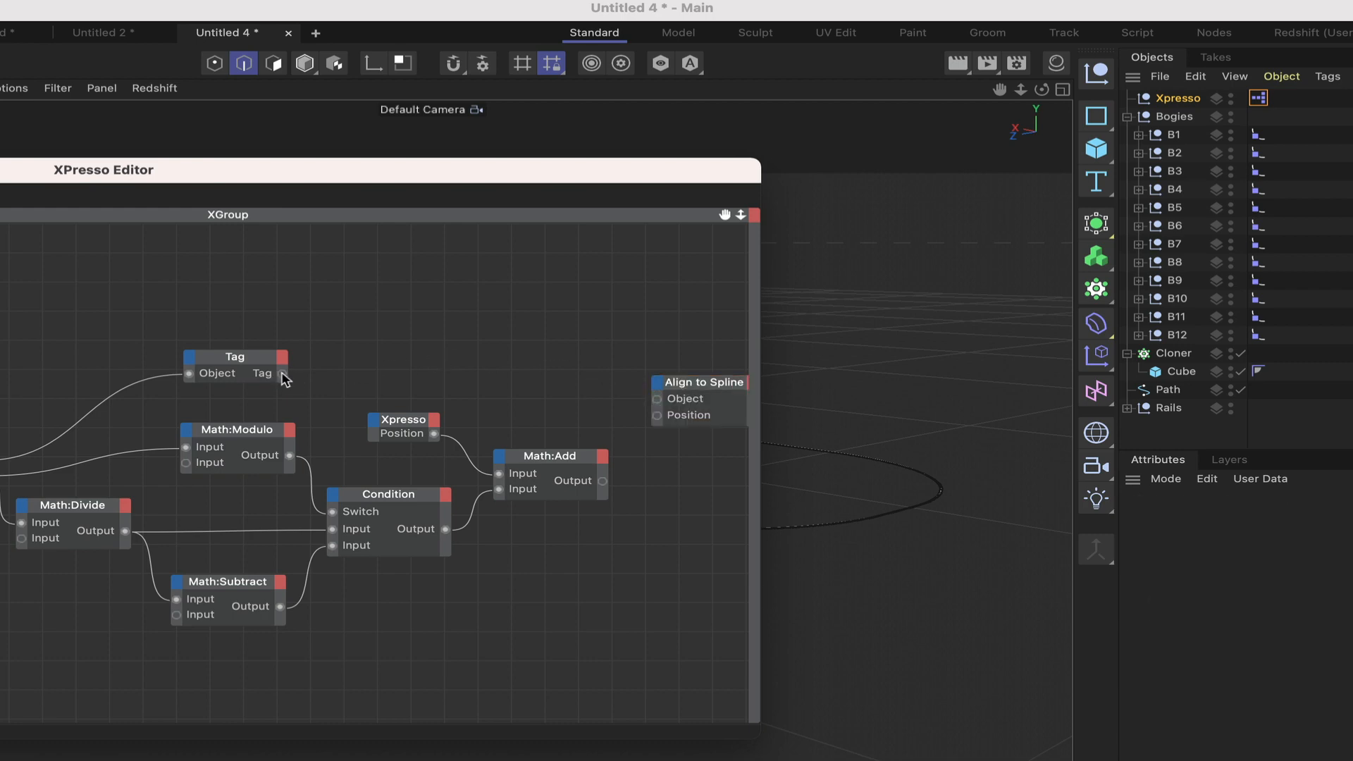
Step: Connect the Tag node's output to Align to Spline's Object input and Math:Add's Output to its Position input, nudging the node fully into view
left_click_drag(282, 375, 657, 400)
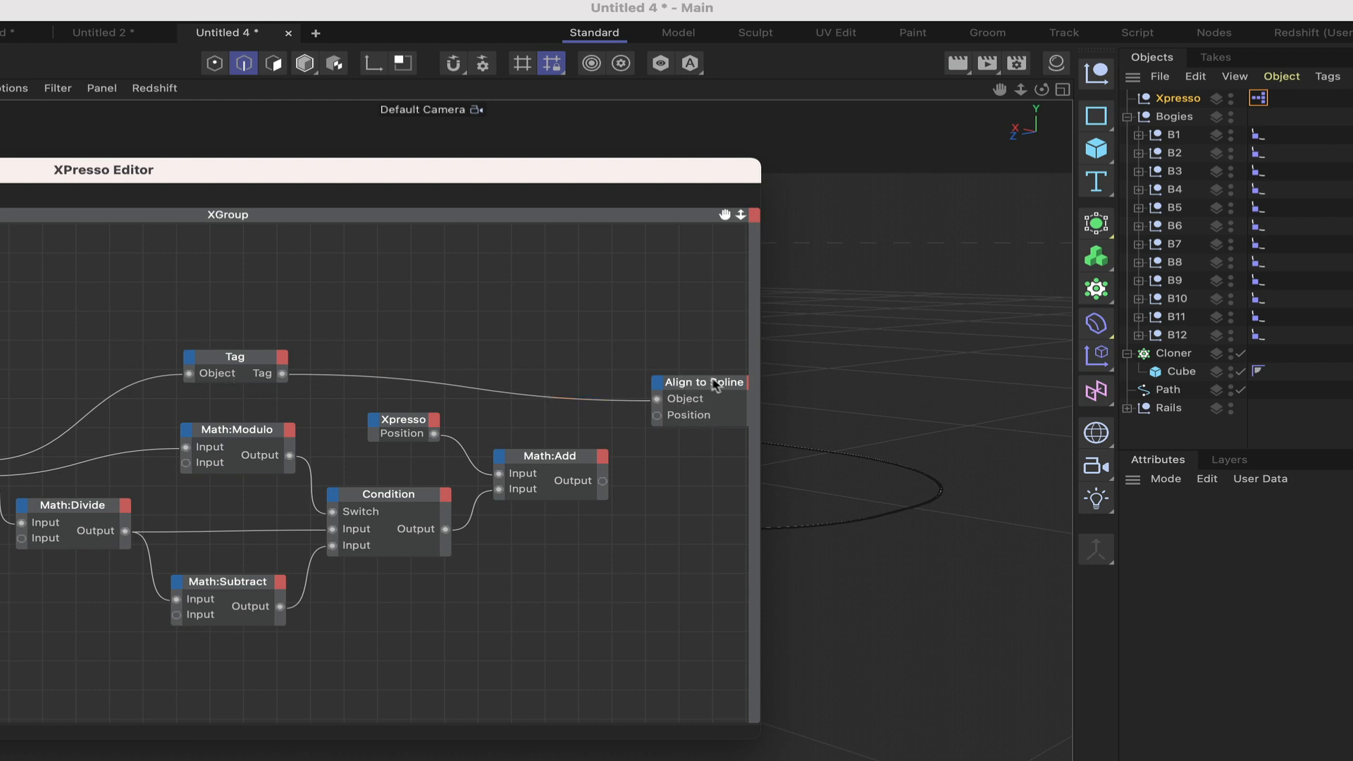
left_click_drag(715, 383, 697, 381)
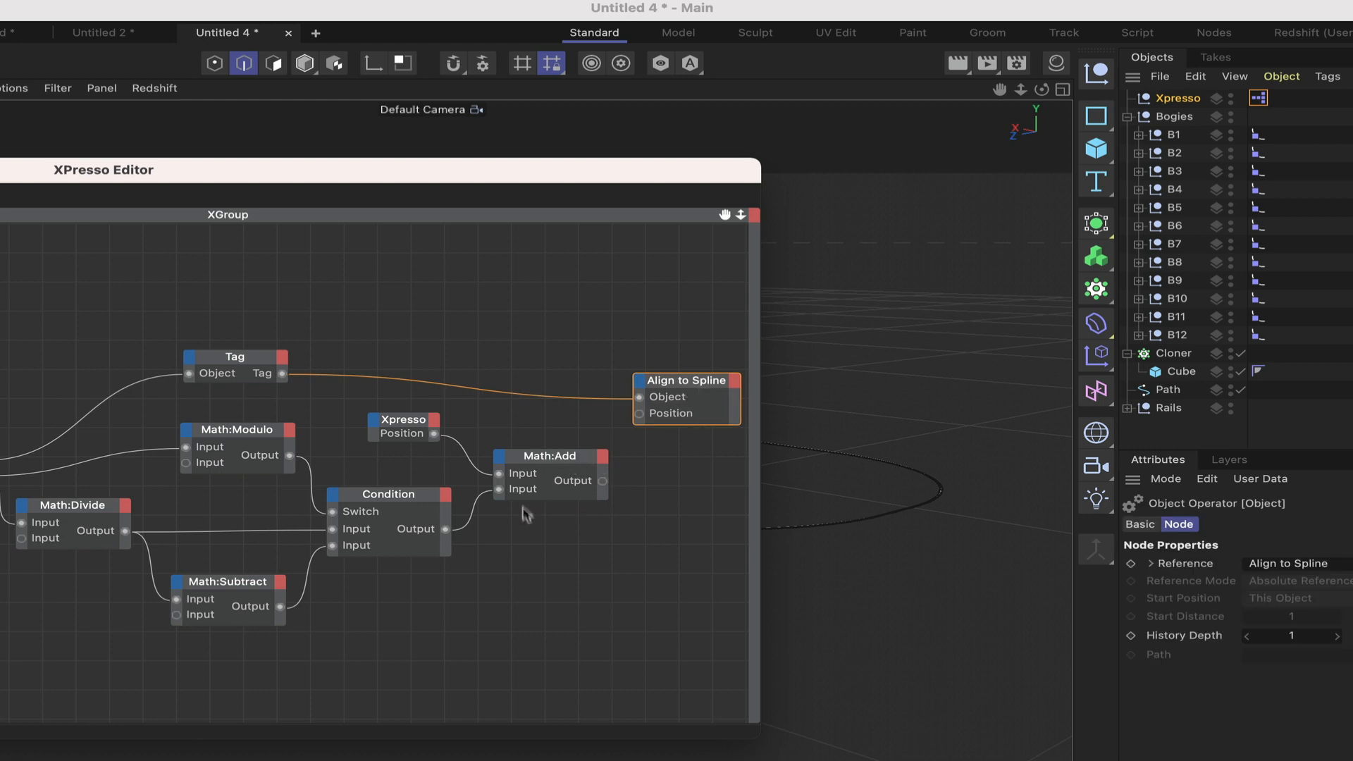
left_click_drag(602, 481, 639, 414)
Step: Move the XPresso Editor clear of the viewport, select the Bogies group and examine how the bogies are spaced along the track
left_click_drag(690, 177, 284, 666)
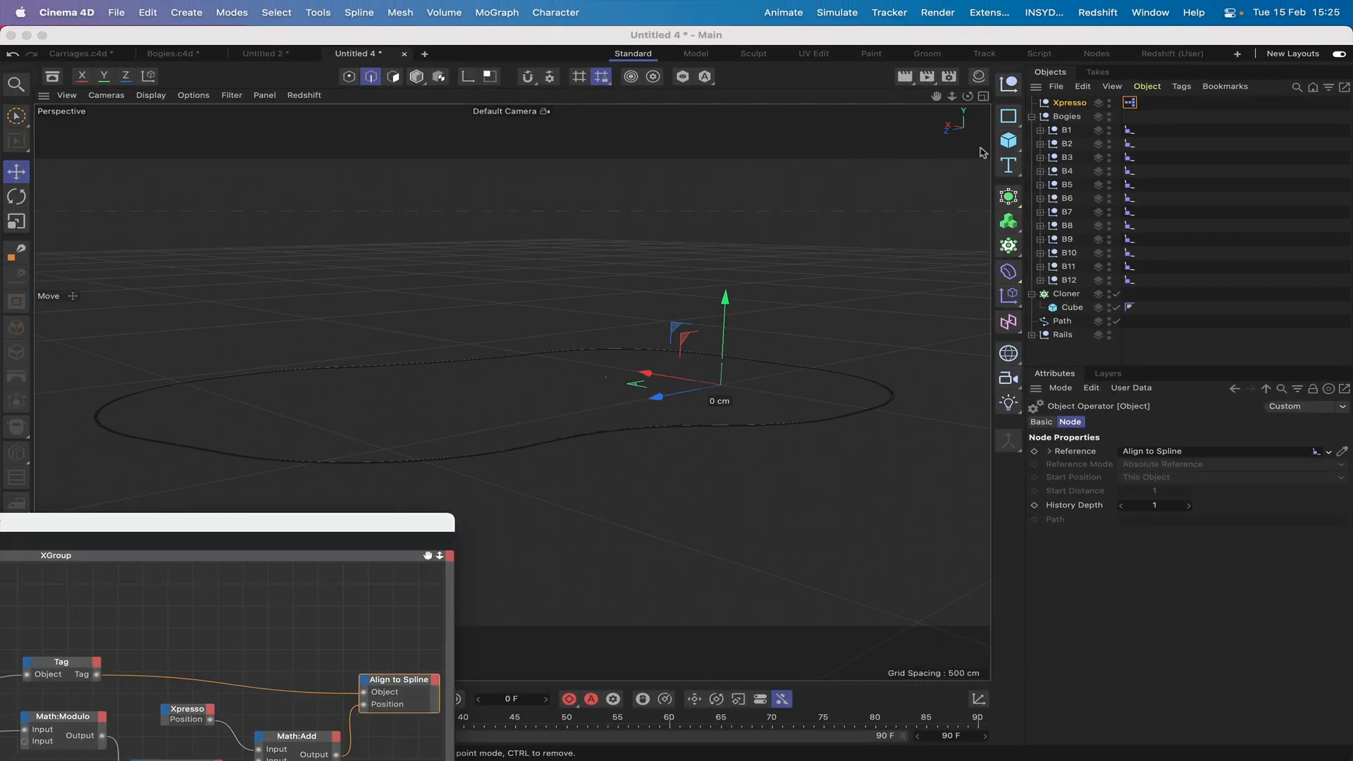
left_click(1072, 117)
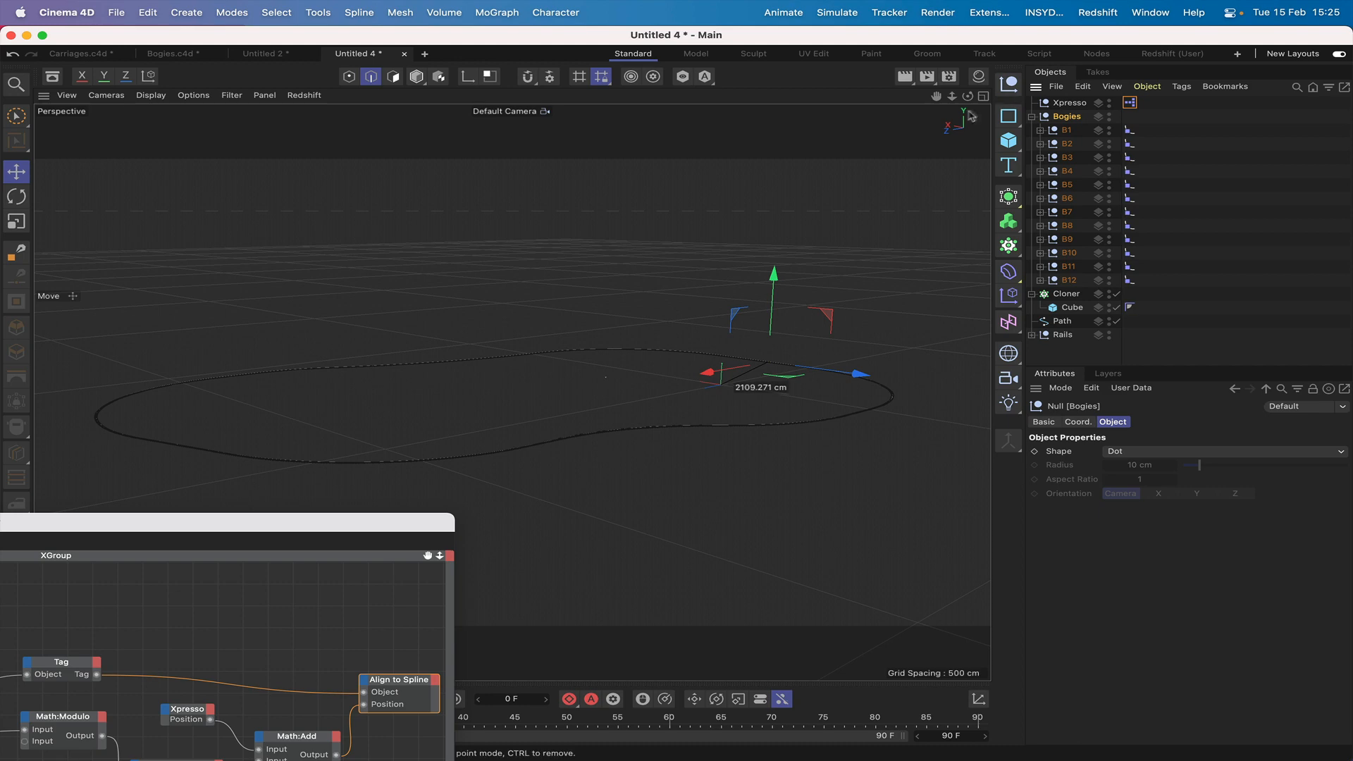
scroll(512, 392, "up", 2)
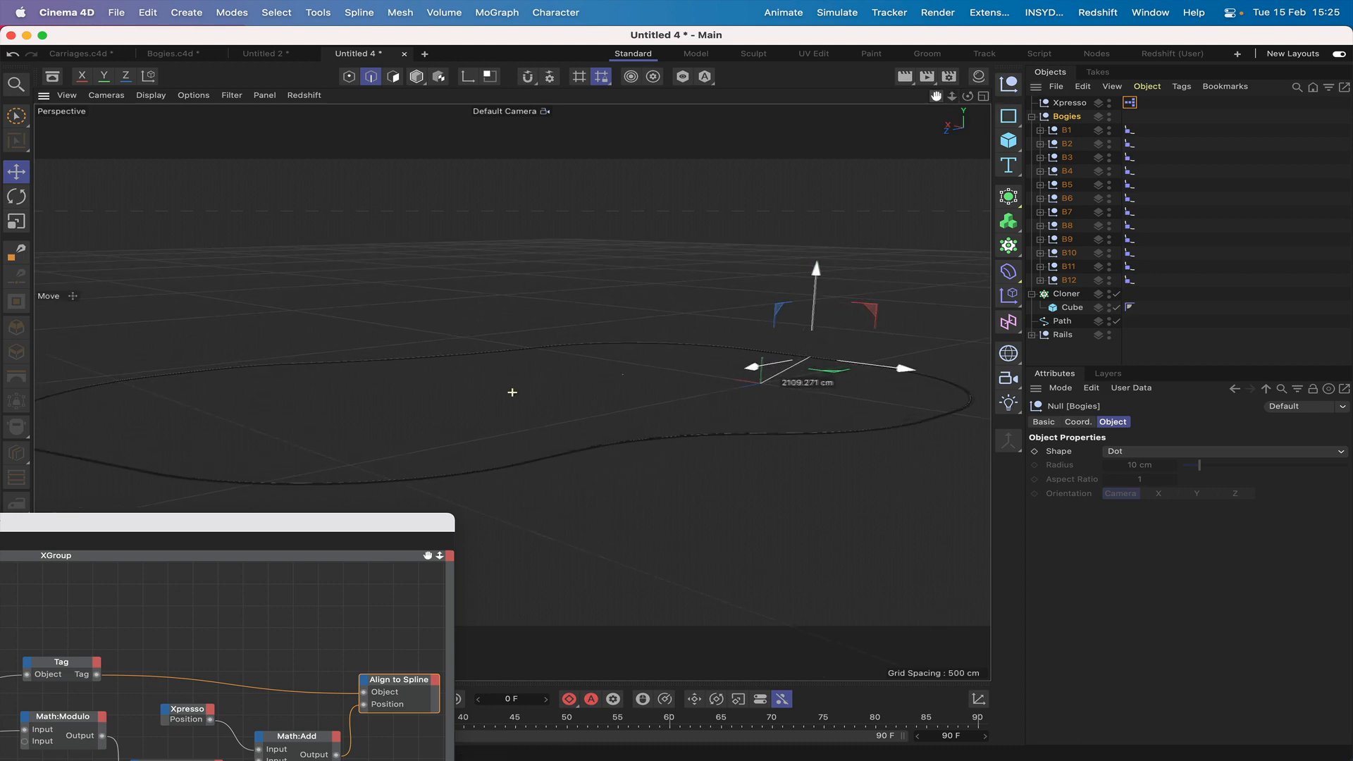
scroll(512, 392, "down", 3)
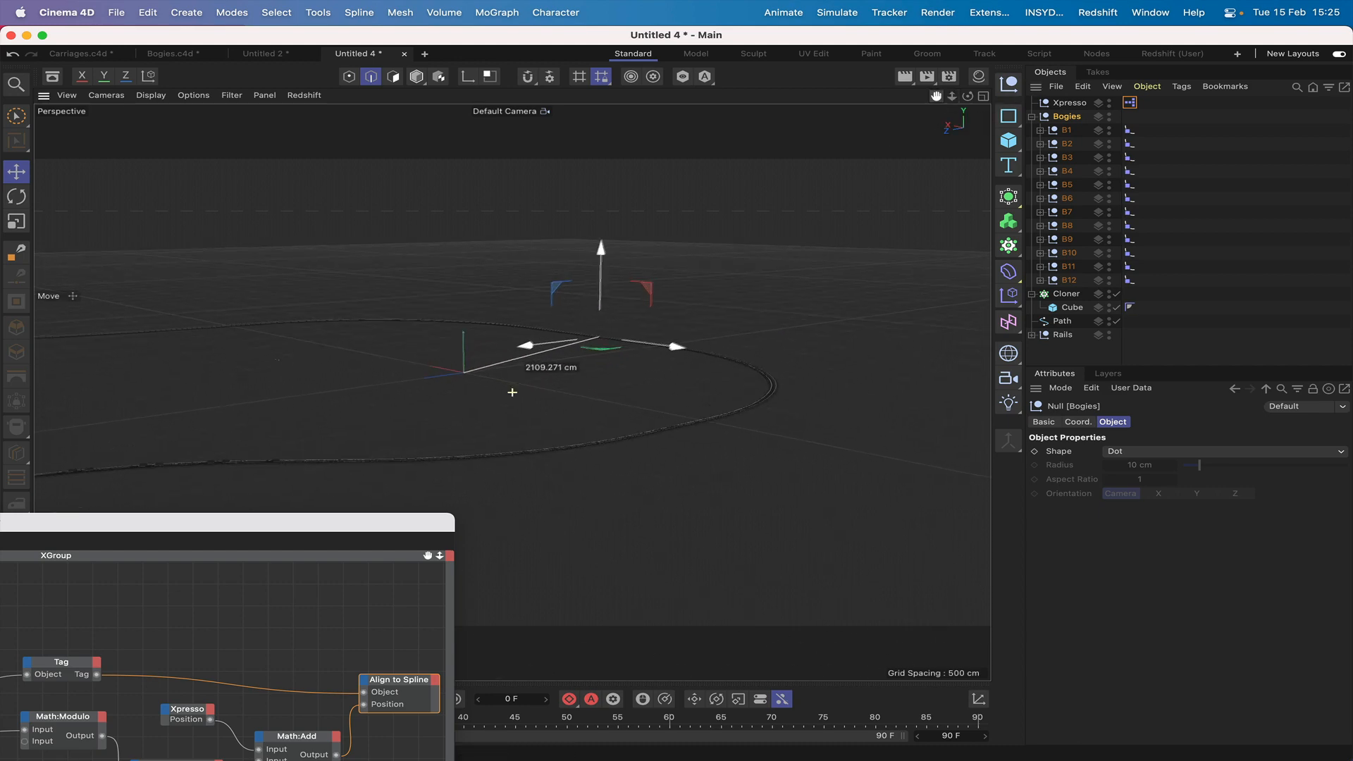
scroll(513, 392, "up", 1)
scroll(512, 392, "up", 3)
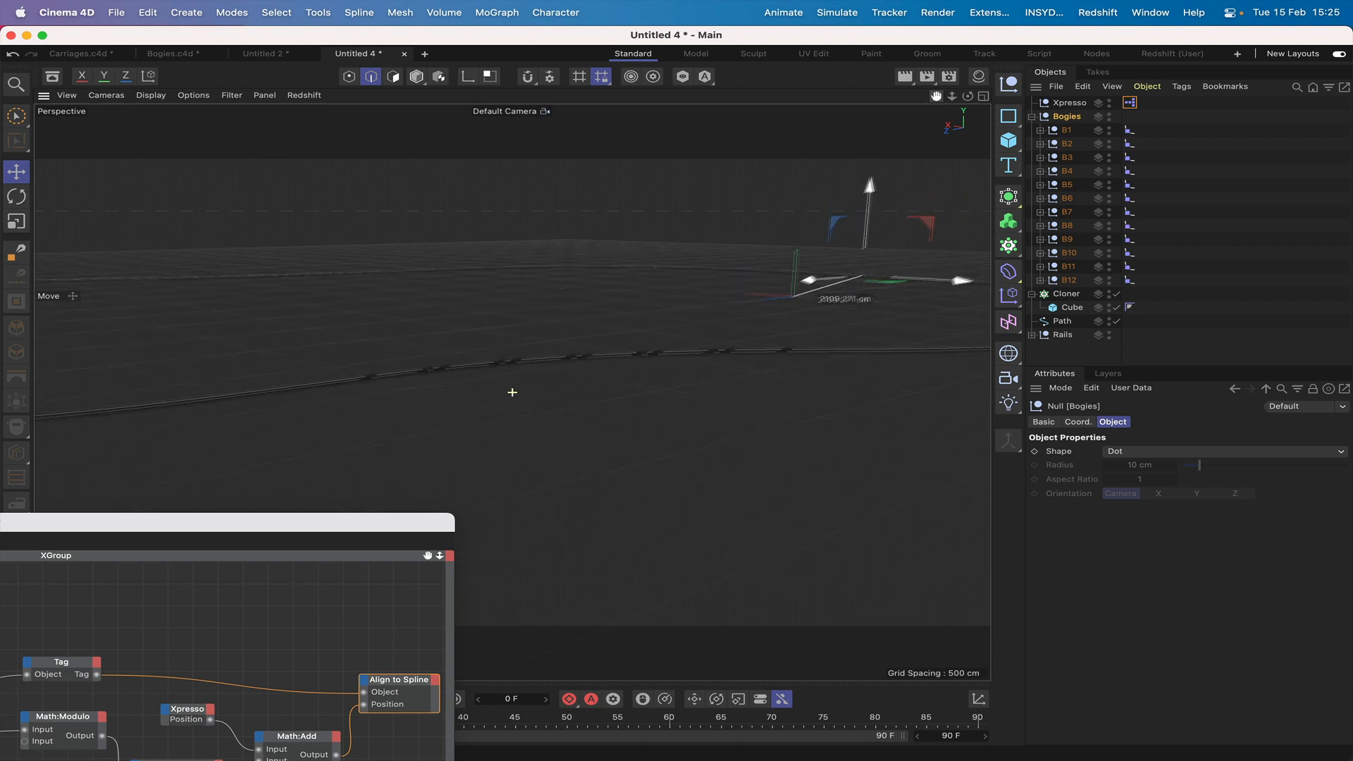
scroll(512, 392, "up", 3)
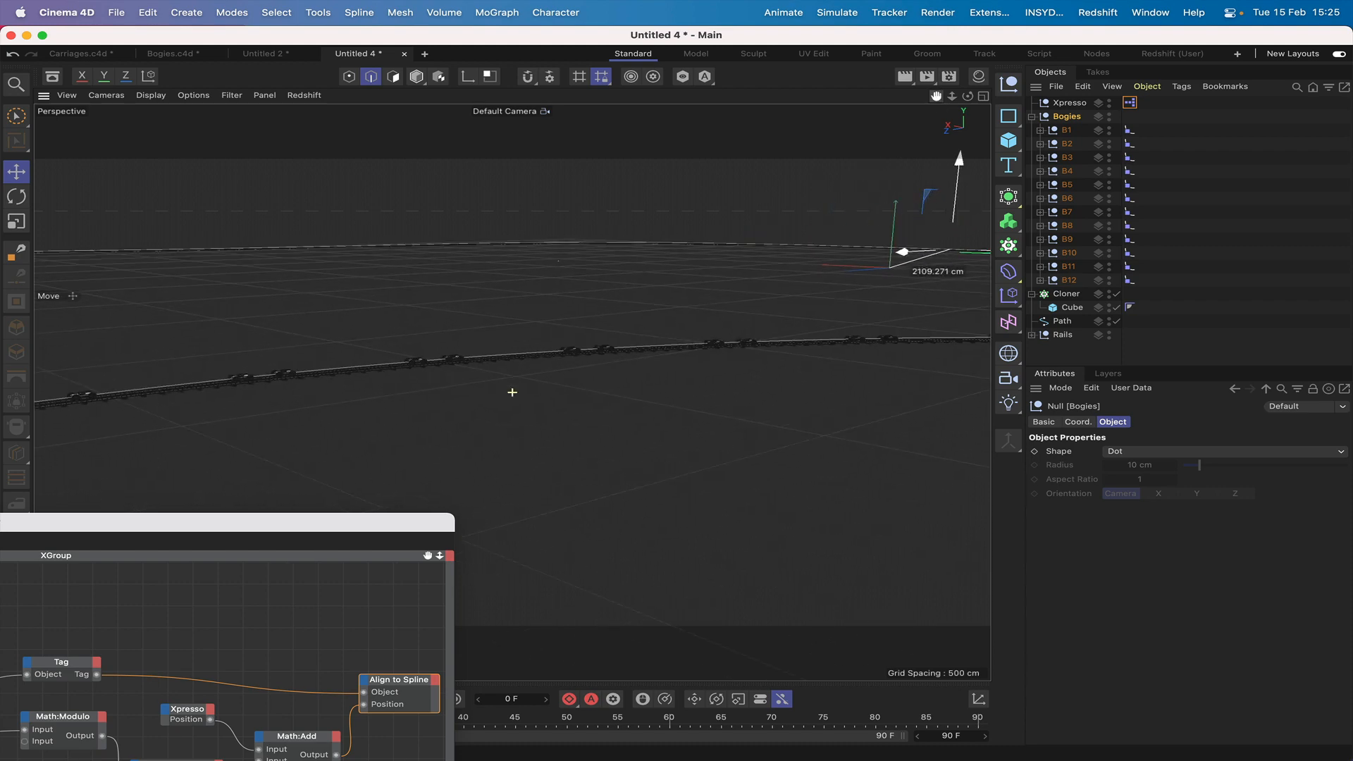
scroll(512, 392, "down", 2)
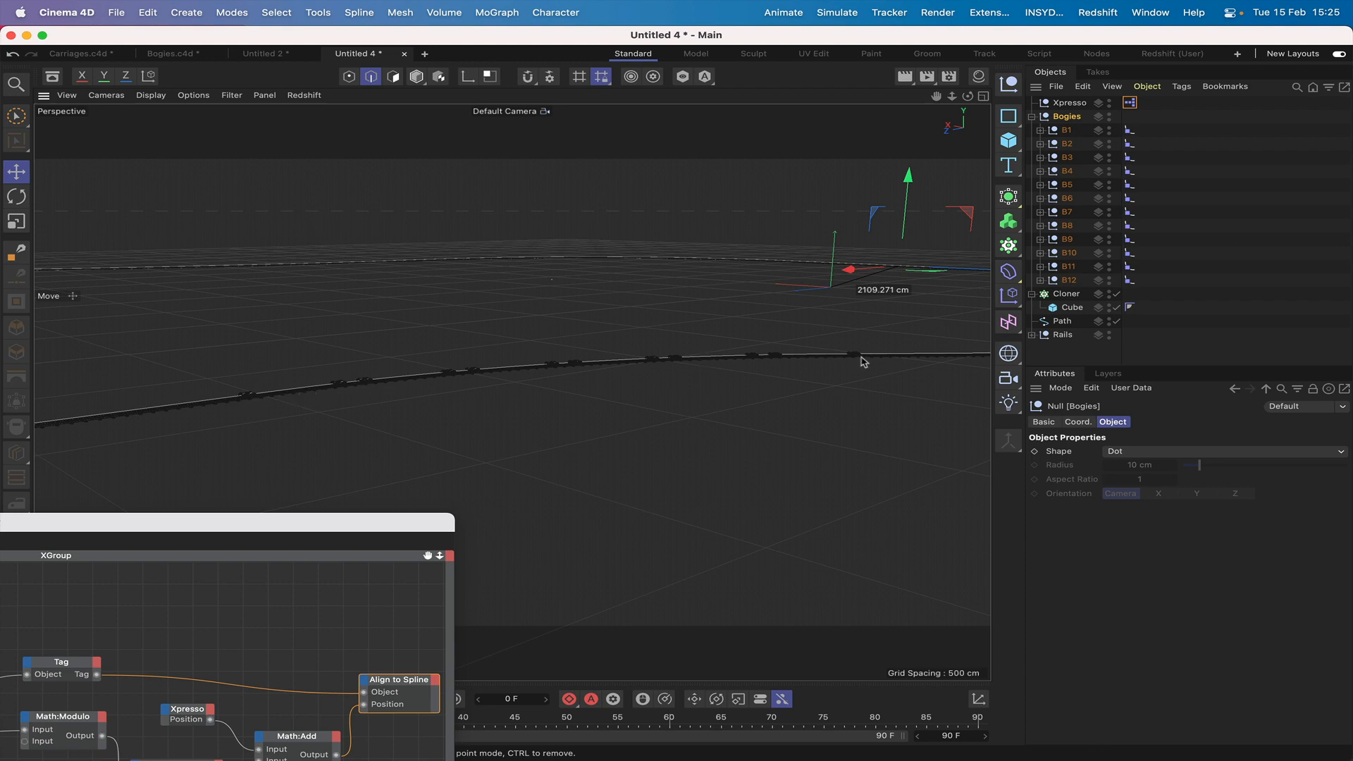
Step: Move the XPresso Editor above the track and reduce its height so both the nodes and the bogies can be seen
left_click_drag(386, 521, 733, 83)
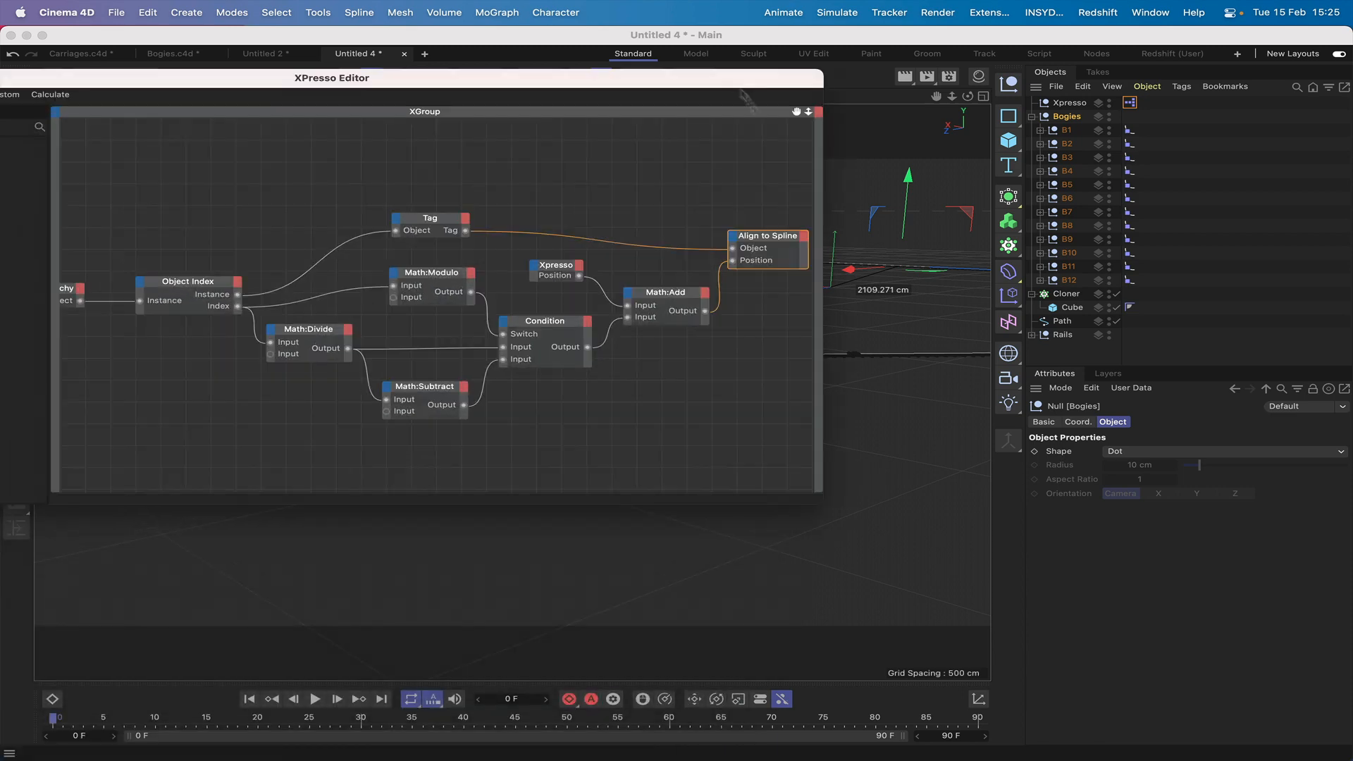
left_click_drag(827, 516, 830, 323)
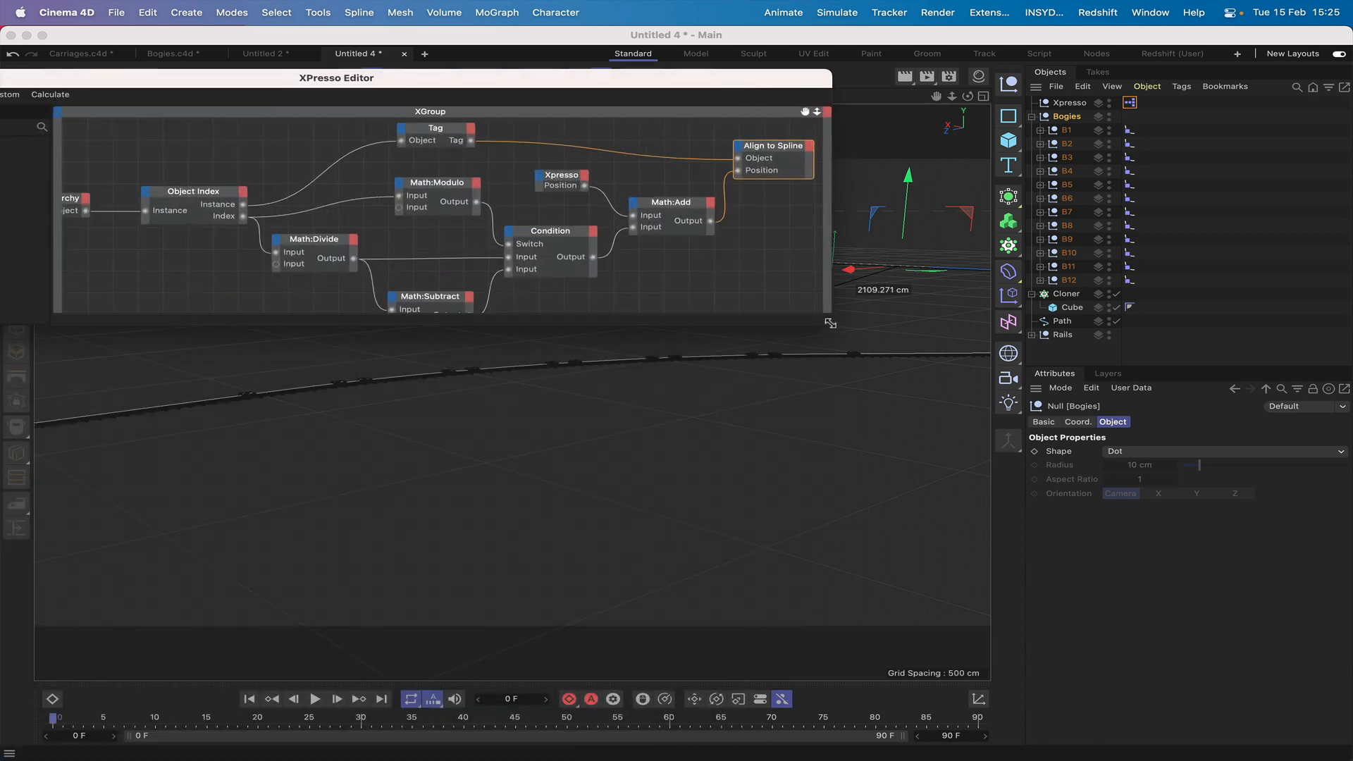
Step: Try a second input of 202 on the Math:Divide node to test the bogie spacing, and restore it to 180
scroll(451, 257, "down", 3)
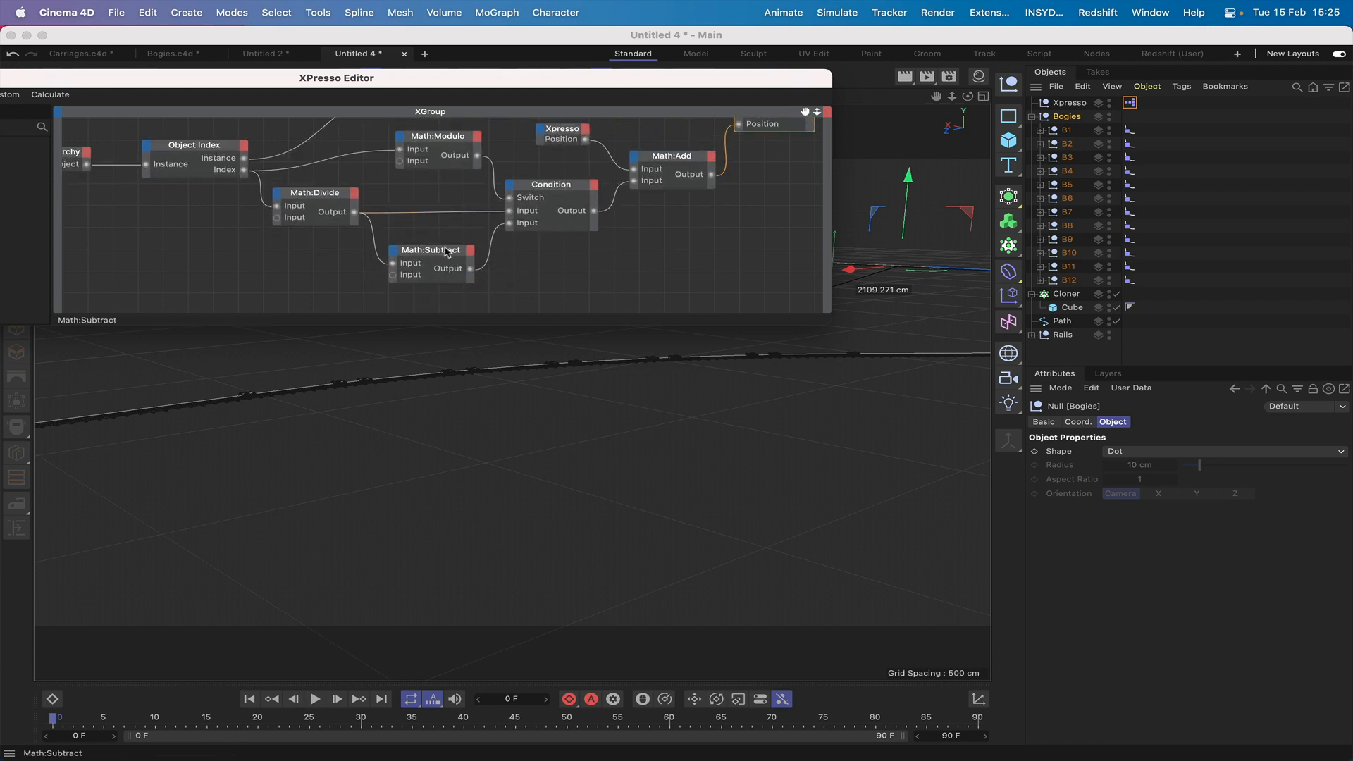
left_click(331, 199)
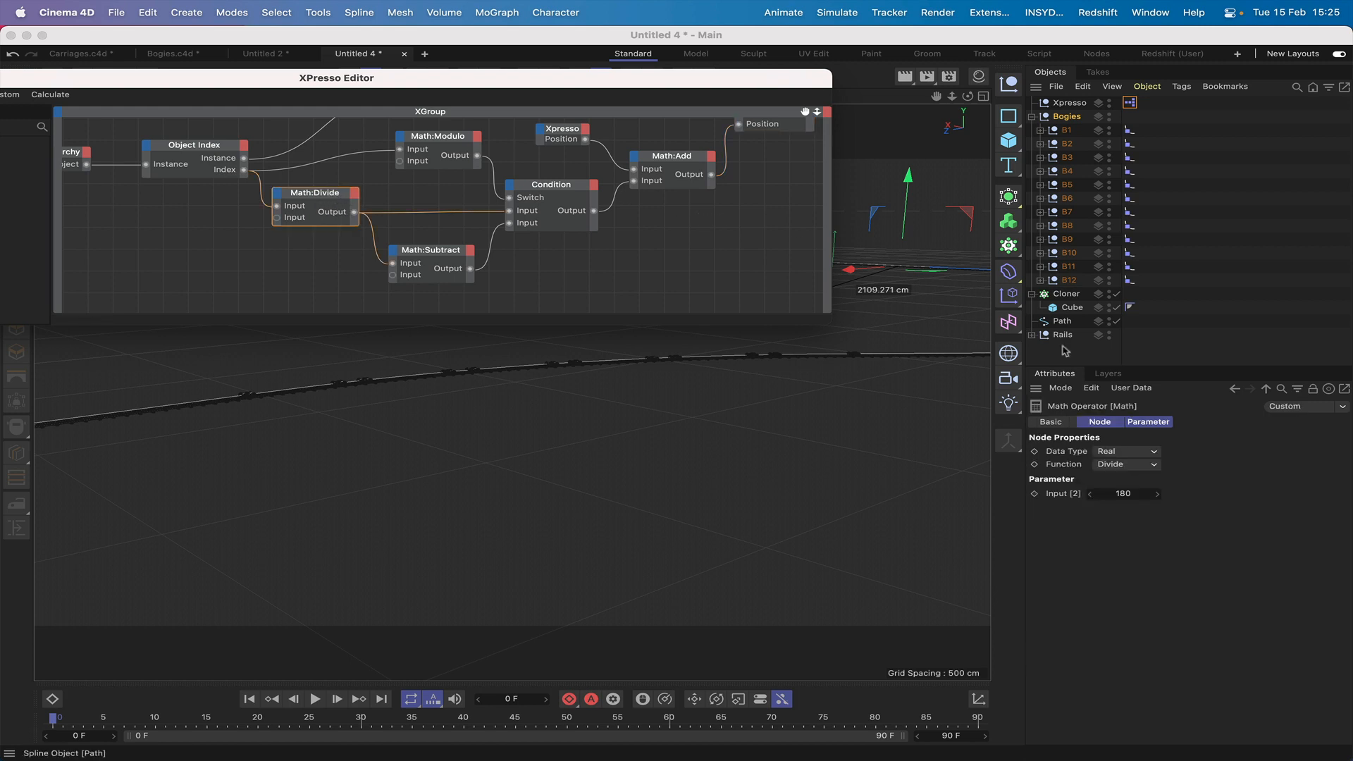
mouse_move(1159, 500)
left_mouse_down()
mouse_move(1172, 500)
mouse_move(1146, 493)
mouse_move(1174, 493)
mouse_move(1153, 493)
left_mouse_up()
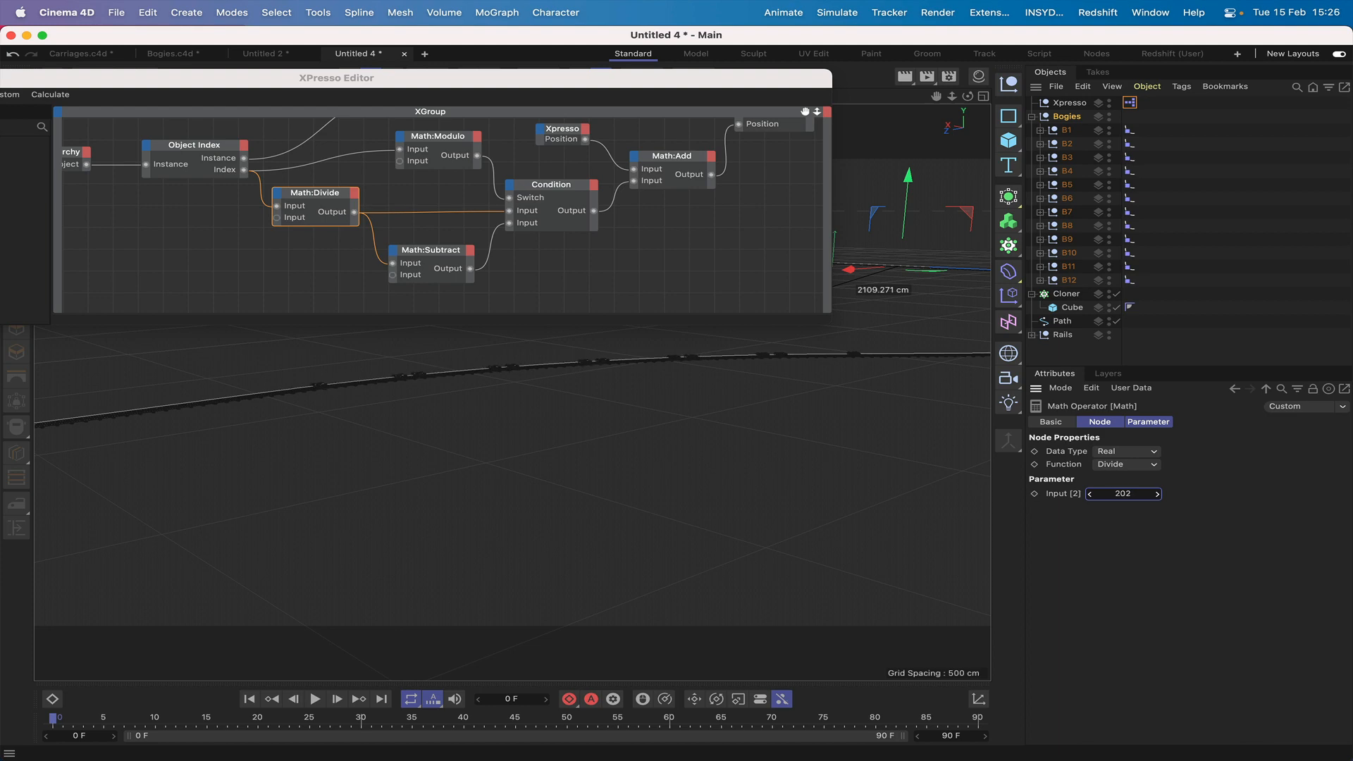
left_click(1138, 495)
key("Return")
Step: Select the Math:Subtract node and test its second input's effect on the paired bogies, leaving it at 0.997
left_click(426, 256)
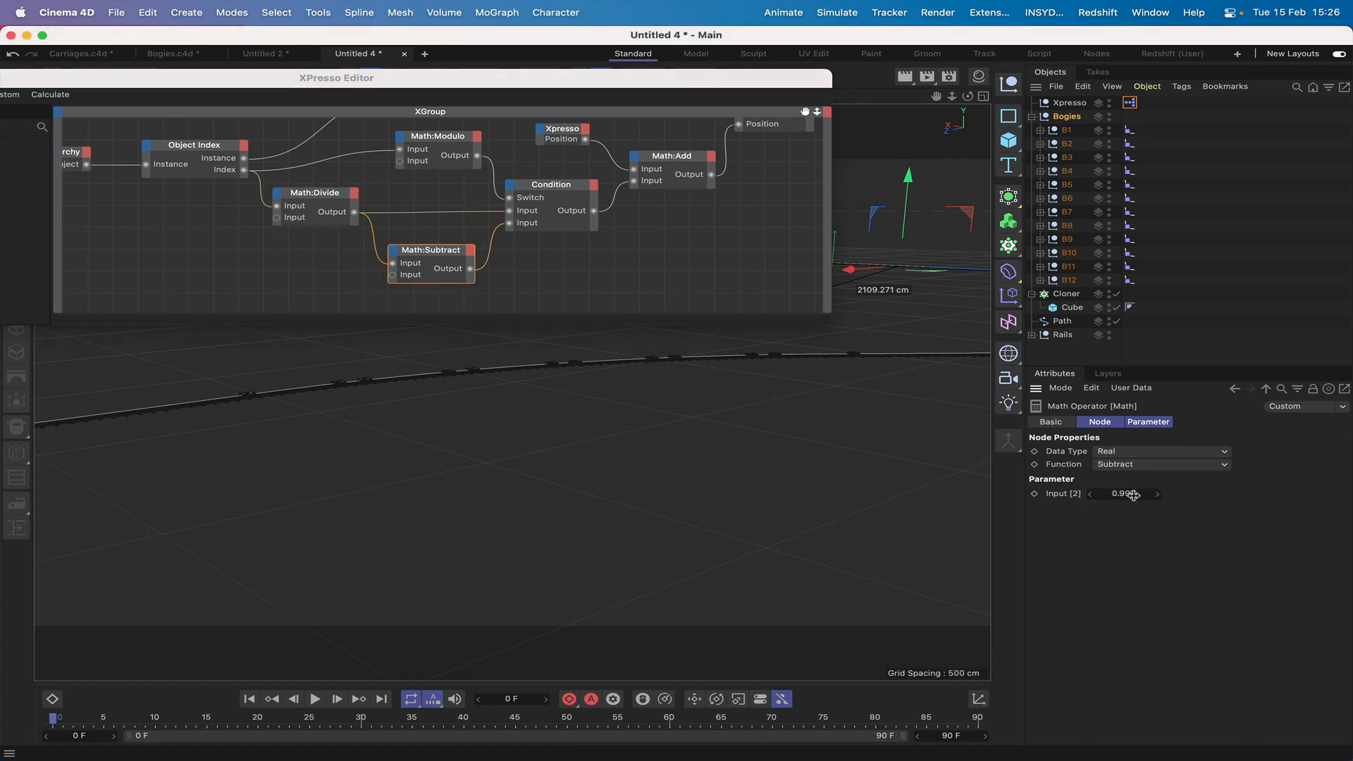
left_click(1133, 495)
left_click(1143, 494)
key("BackSpace")
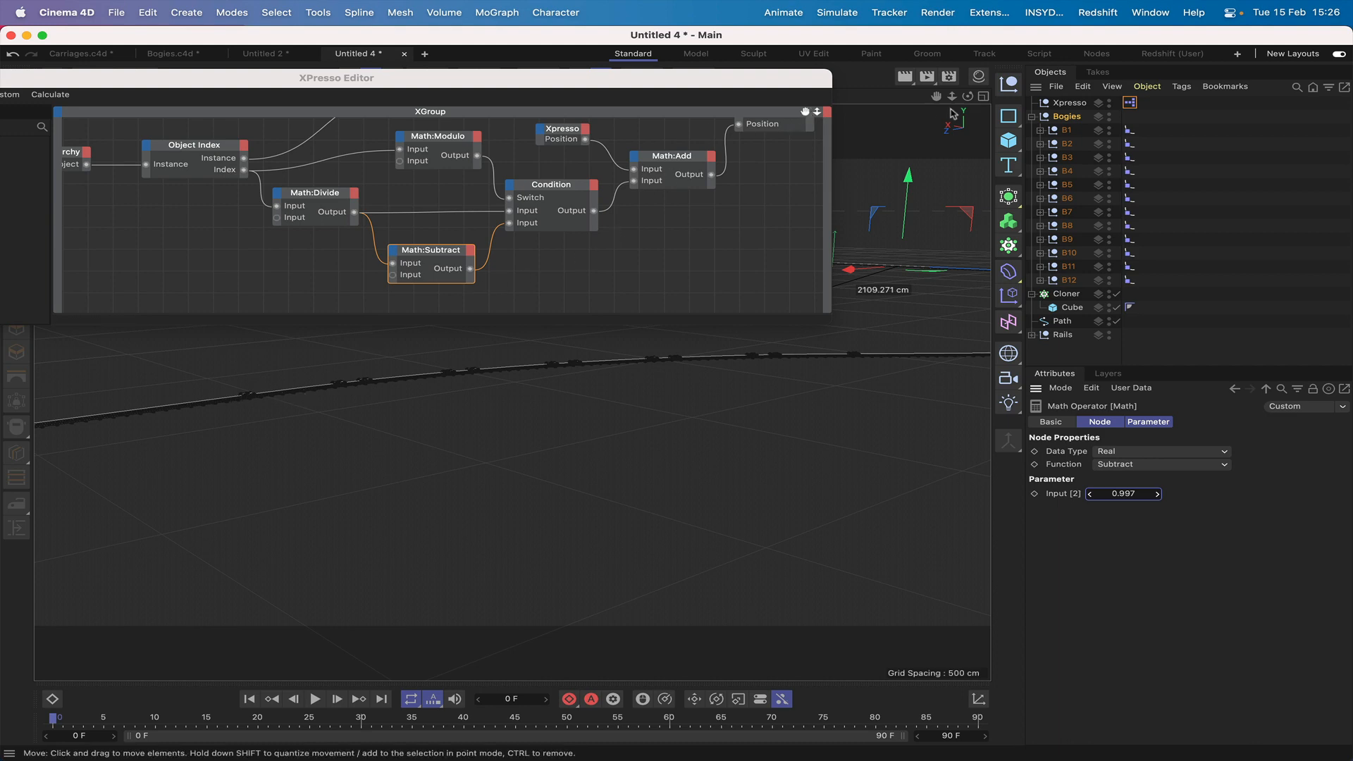
Step: Close the XPresso Editor and test the Xpresso null's Position slider on the bogies, leaving it at 0
mouse_move(938, 99)
left_mouse_down()
mouse_move(514, 393)
mouse_move(938, 103)
left_mouse_up()
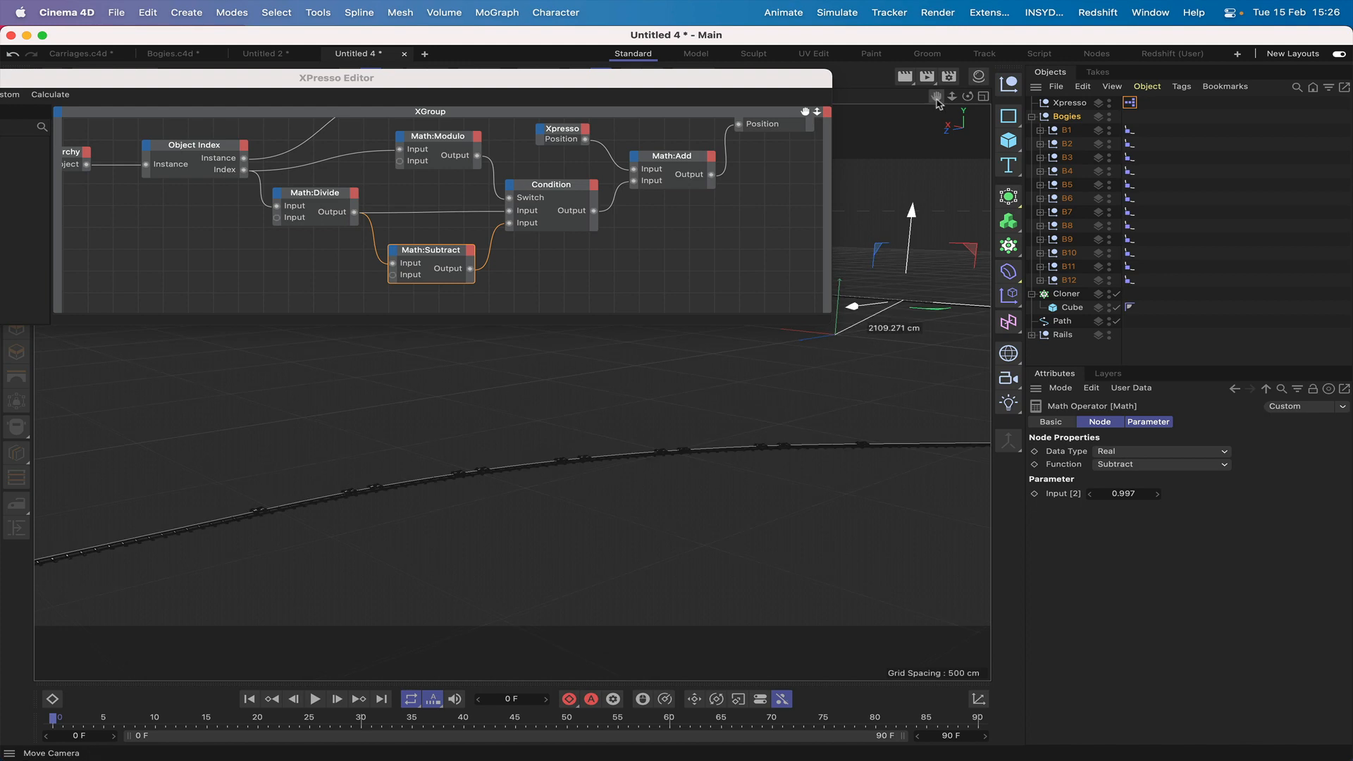
left_click_drag(781, 78, 902, 202)
left_click_drag(556, 205, 810, 180)
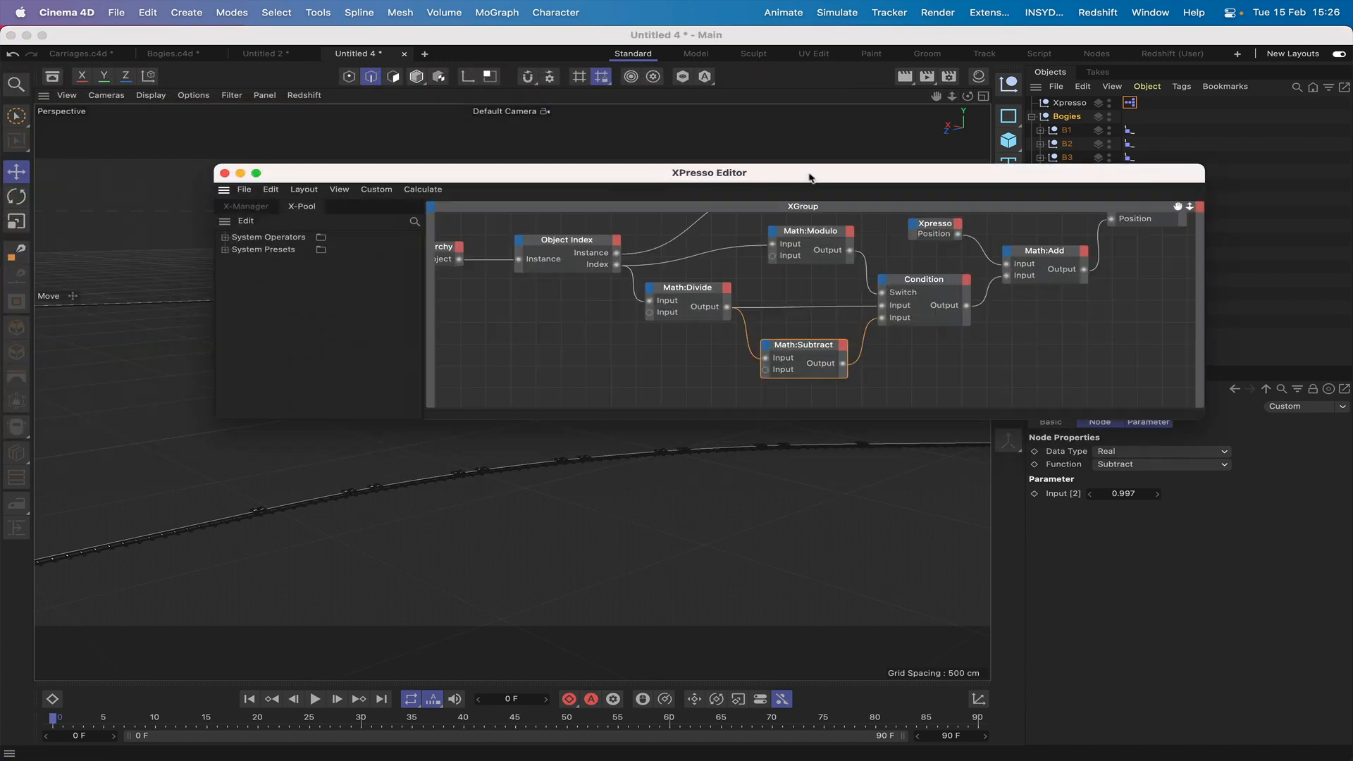
left_click(225, 173)
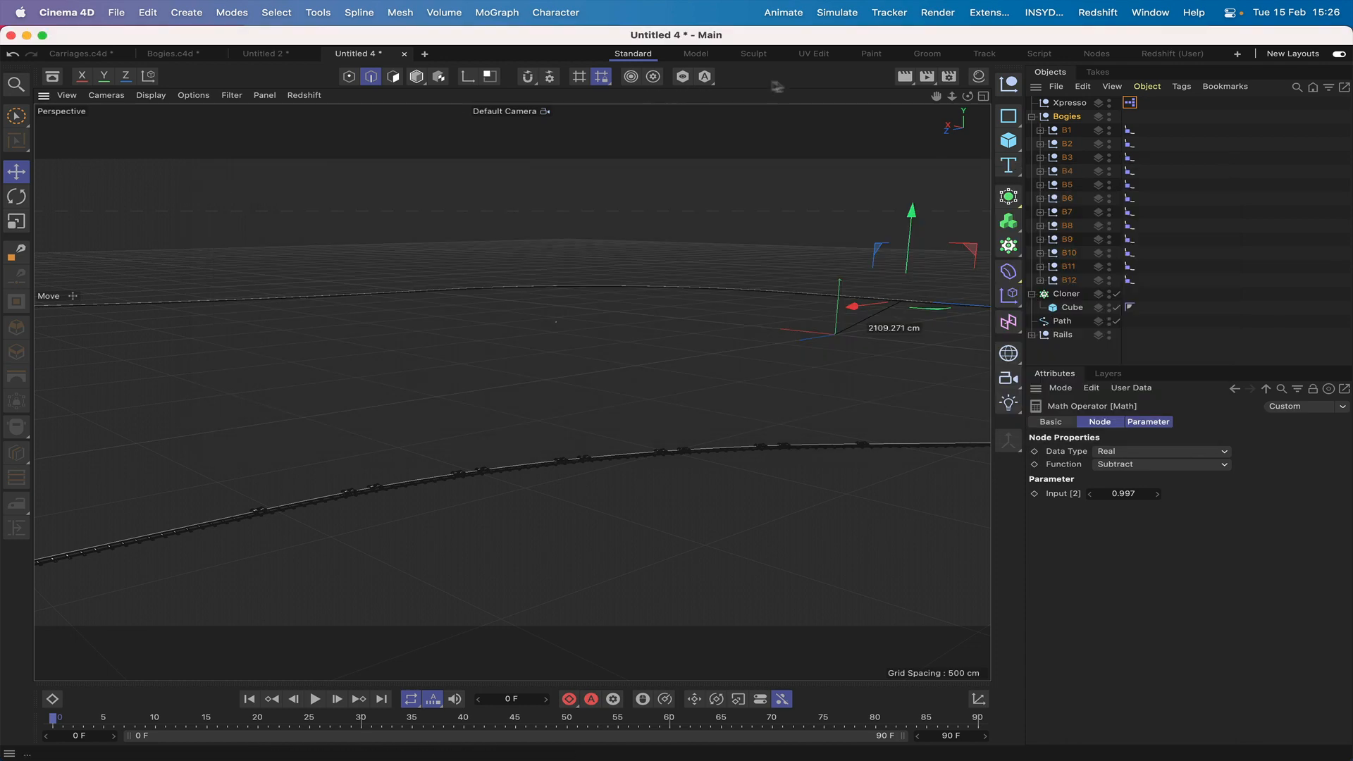
left_click(1071, 103)
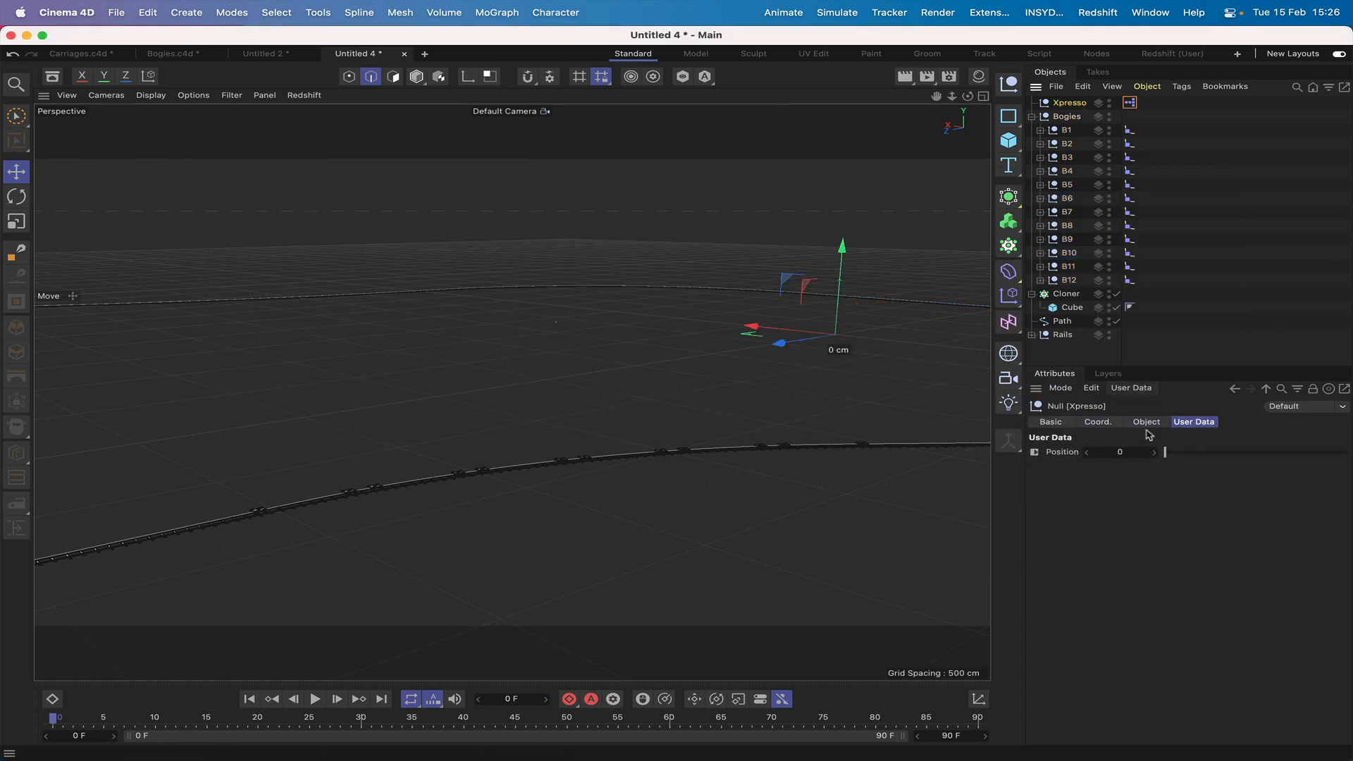
left_click_drag(1153, 452, 1165, 451)
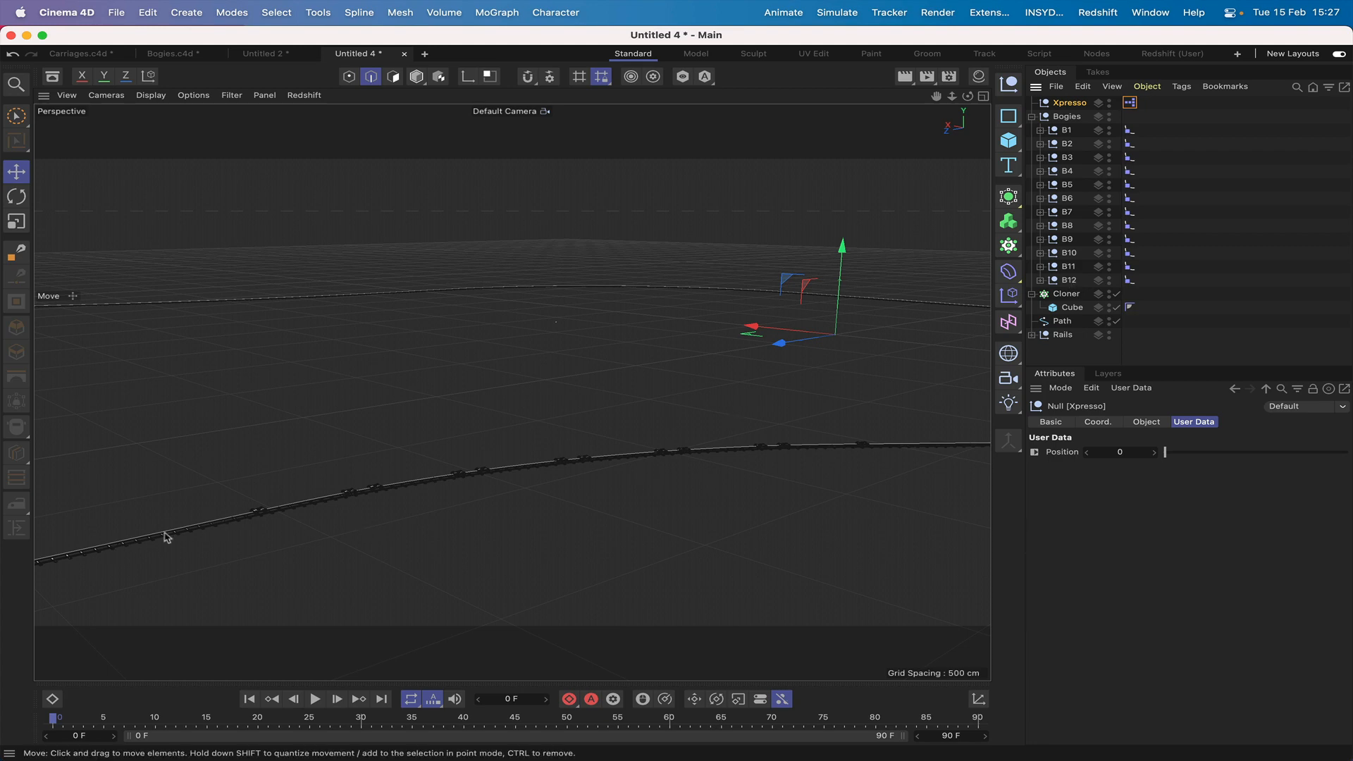
Step: Reopen the XPresso Editor, review the complete node network from Hierarchy to Align to Spline, and close the editor
double_click(1129, 103)
left_click_drag(1068, 100, 759, 103)
scroll(1024, 308, "down", 5)
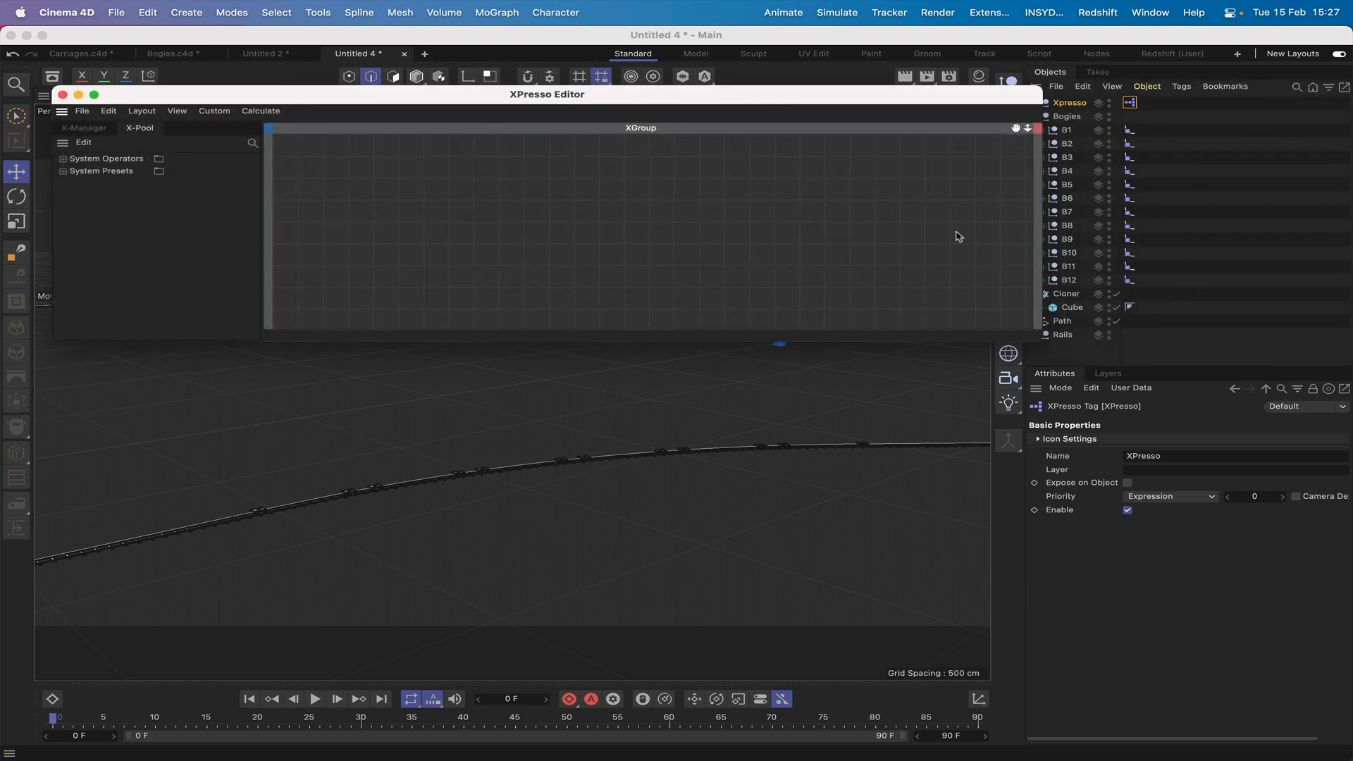
scroll(959, 236, "up", 5)
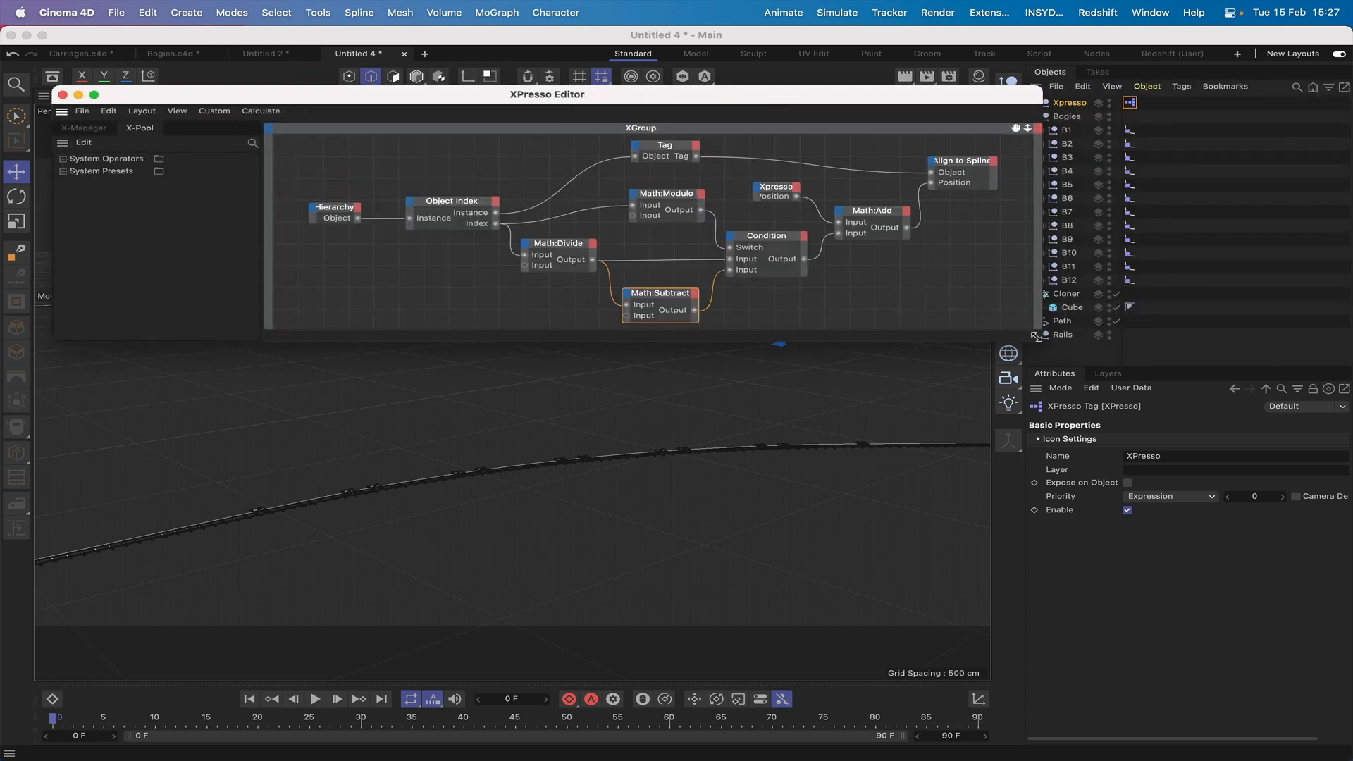
left_click_drag(1035, 337, 1080, 350)
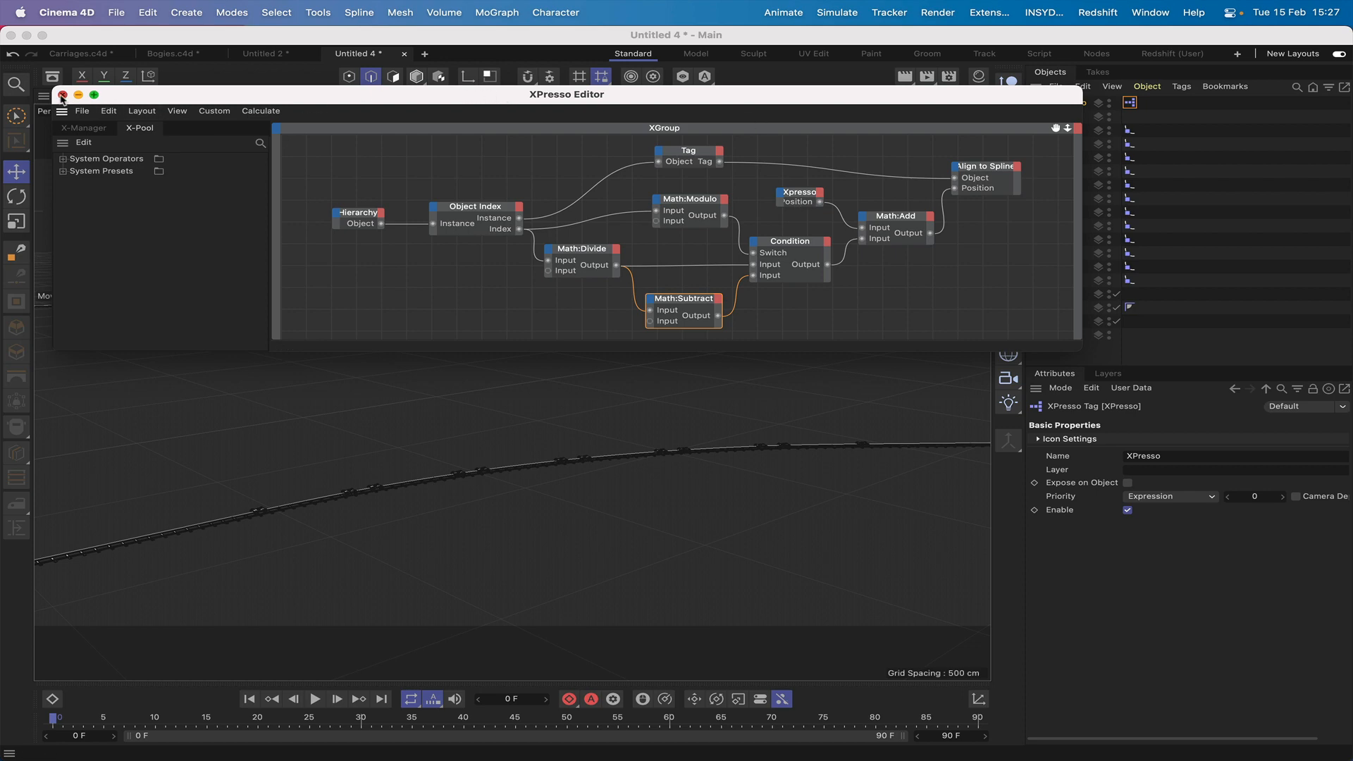
left_click(62, 95)
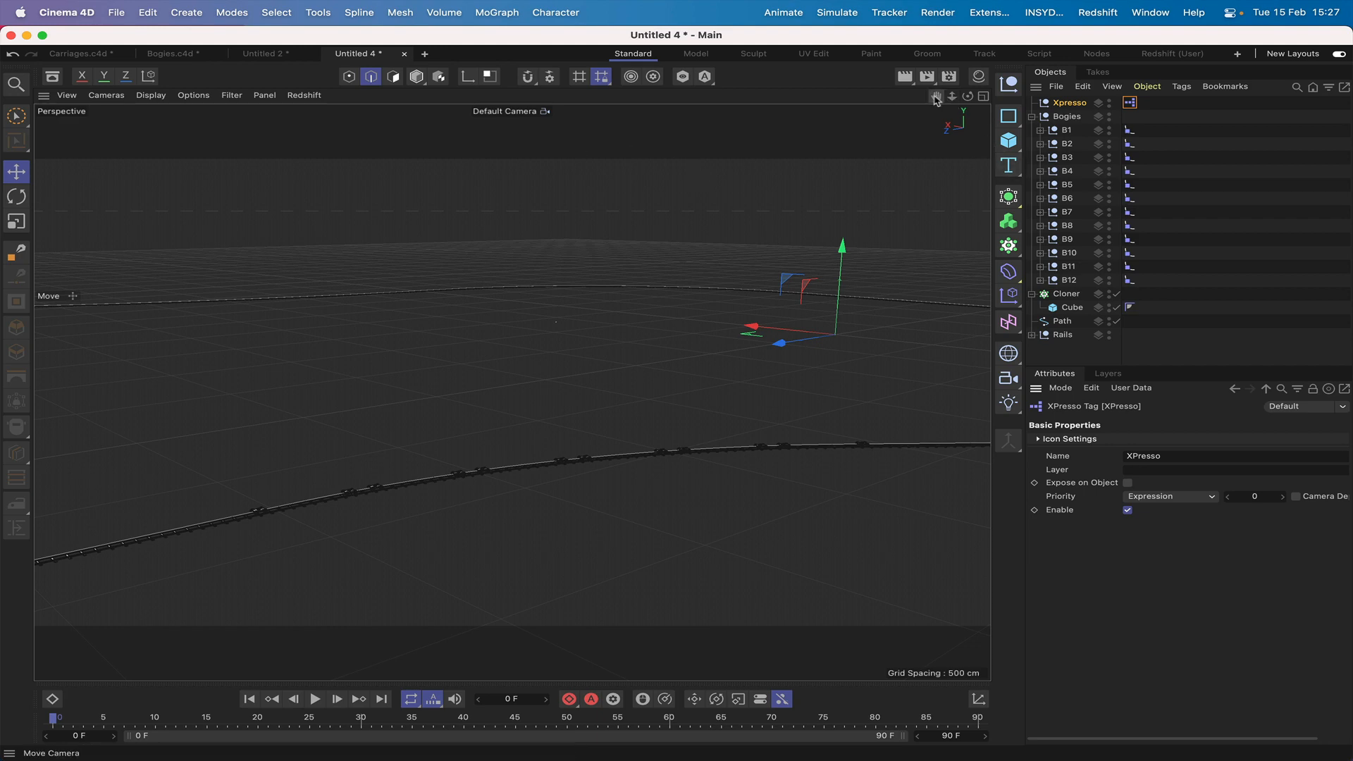
Step: Frame bogie B1 on the rails and test the Xpresso null's Position slider on it, leaving it at 0
mouse_move(935, 99)
left_mouse_down()
mouse_move(514, 393)
mouse_move(935, 97)
left_mouse_up()
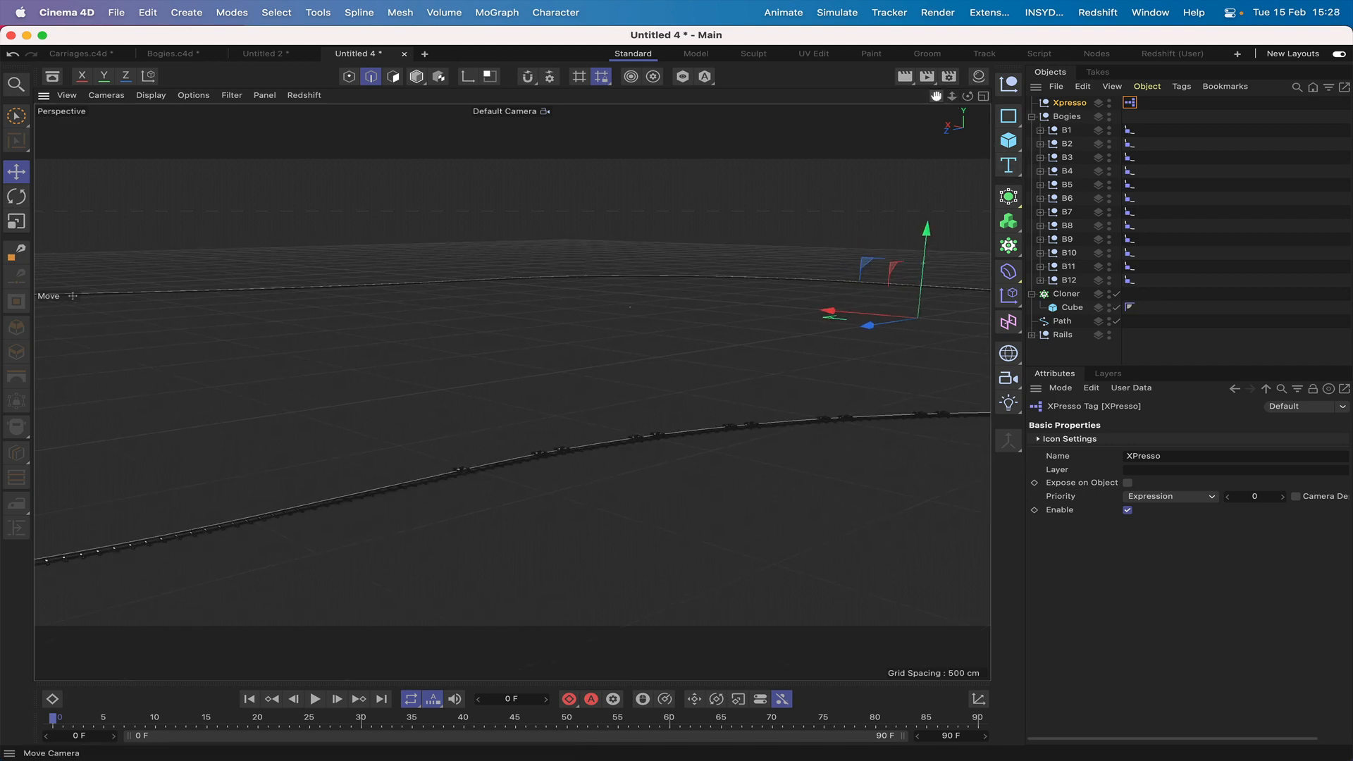
left_click(1063, 131)
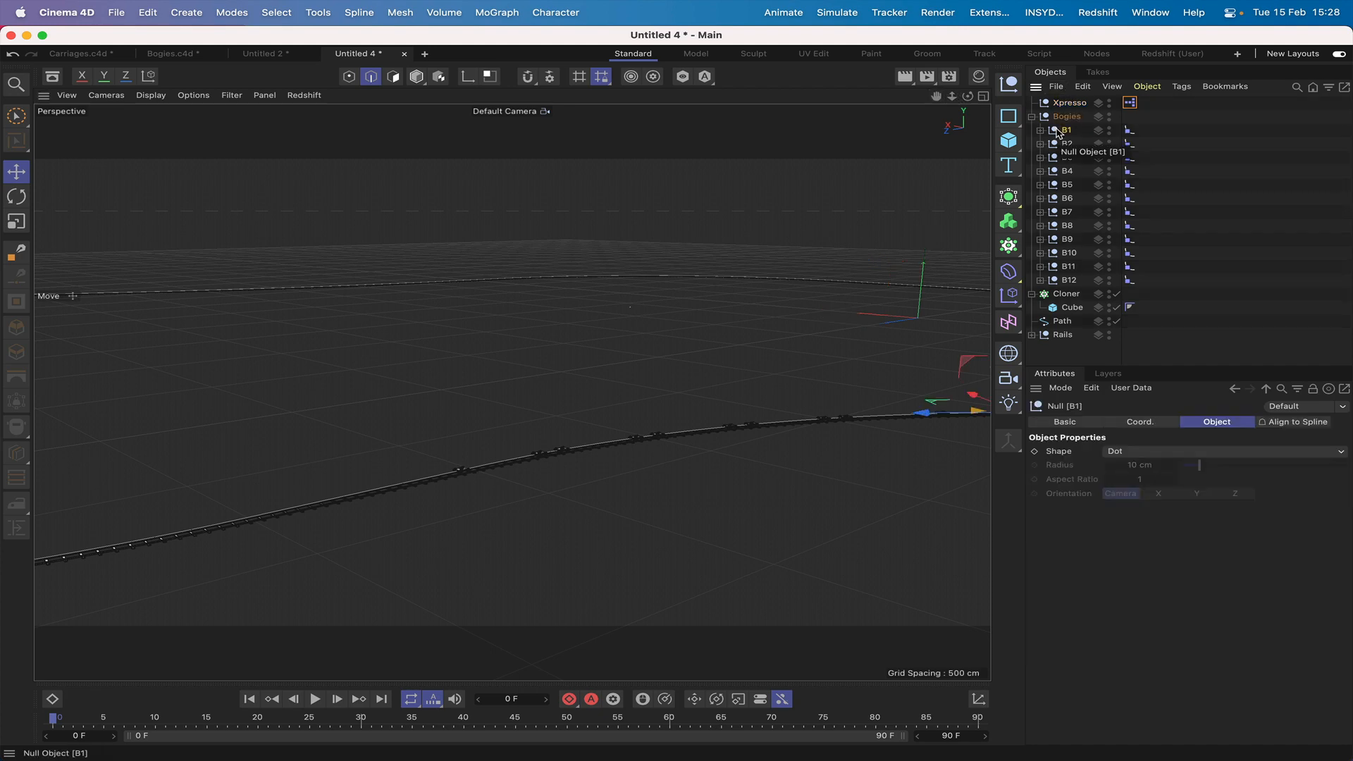
key("o")
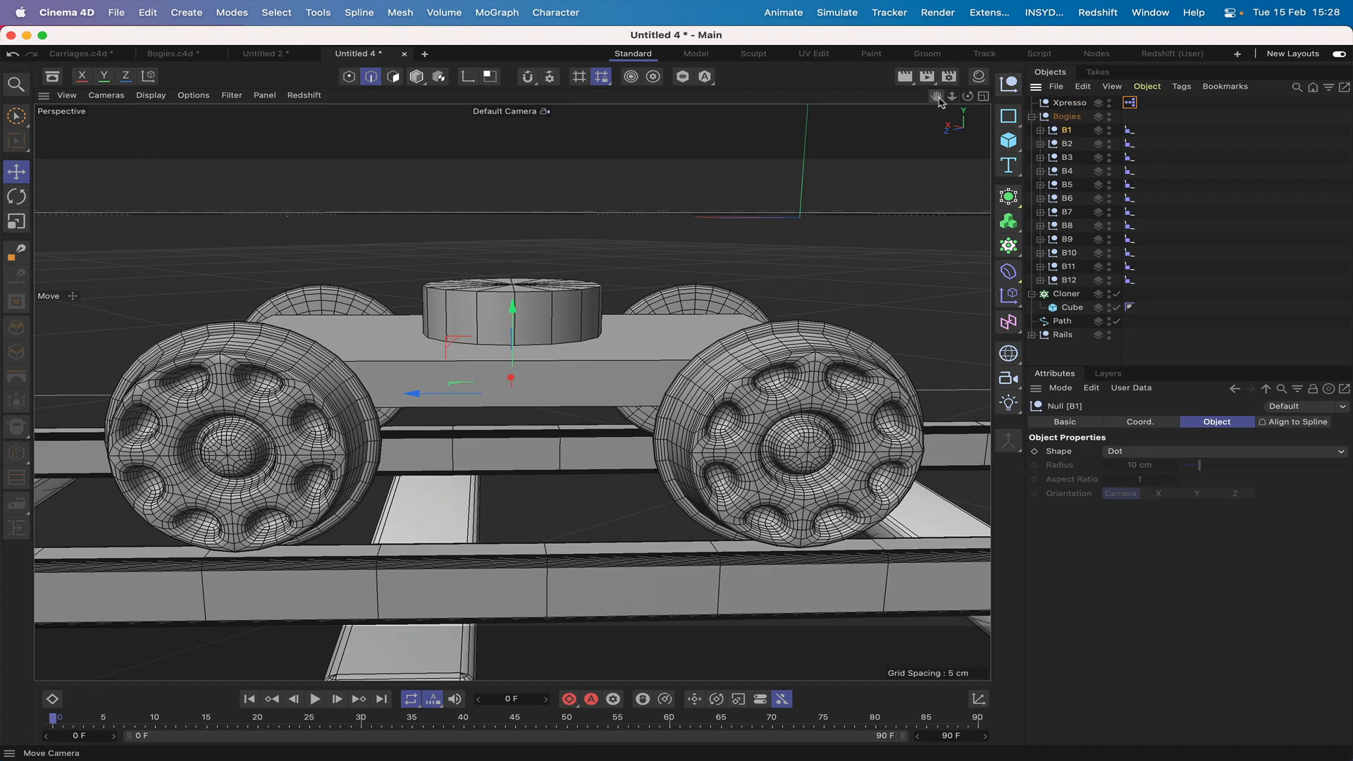
mouse_move(937, 99)
left_mouse_down()
mouse_move(818, 214)
mouse_move(938, 100)
left_mouse_up()
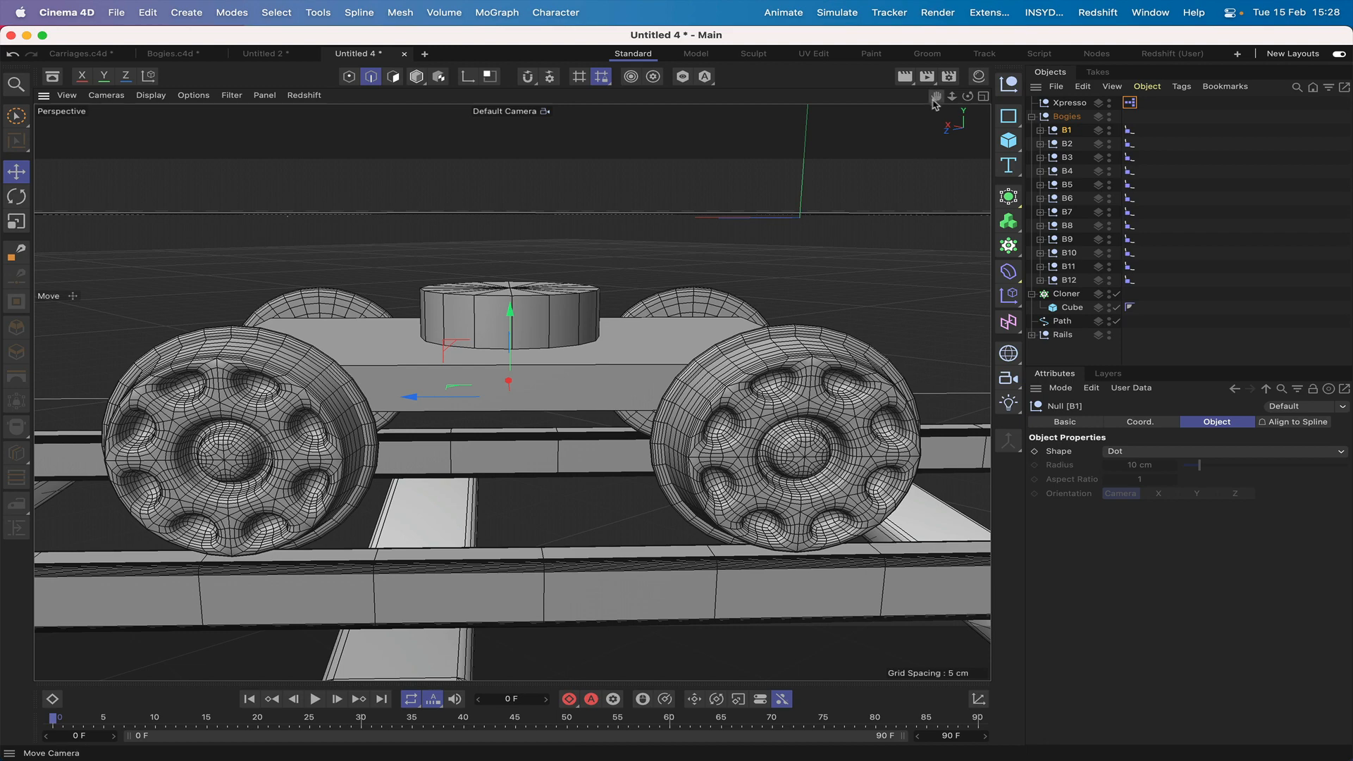
scroll(928, 110, "down", 6)
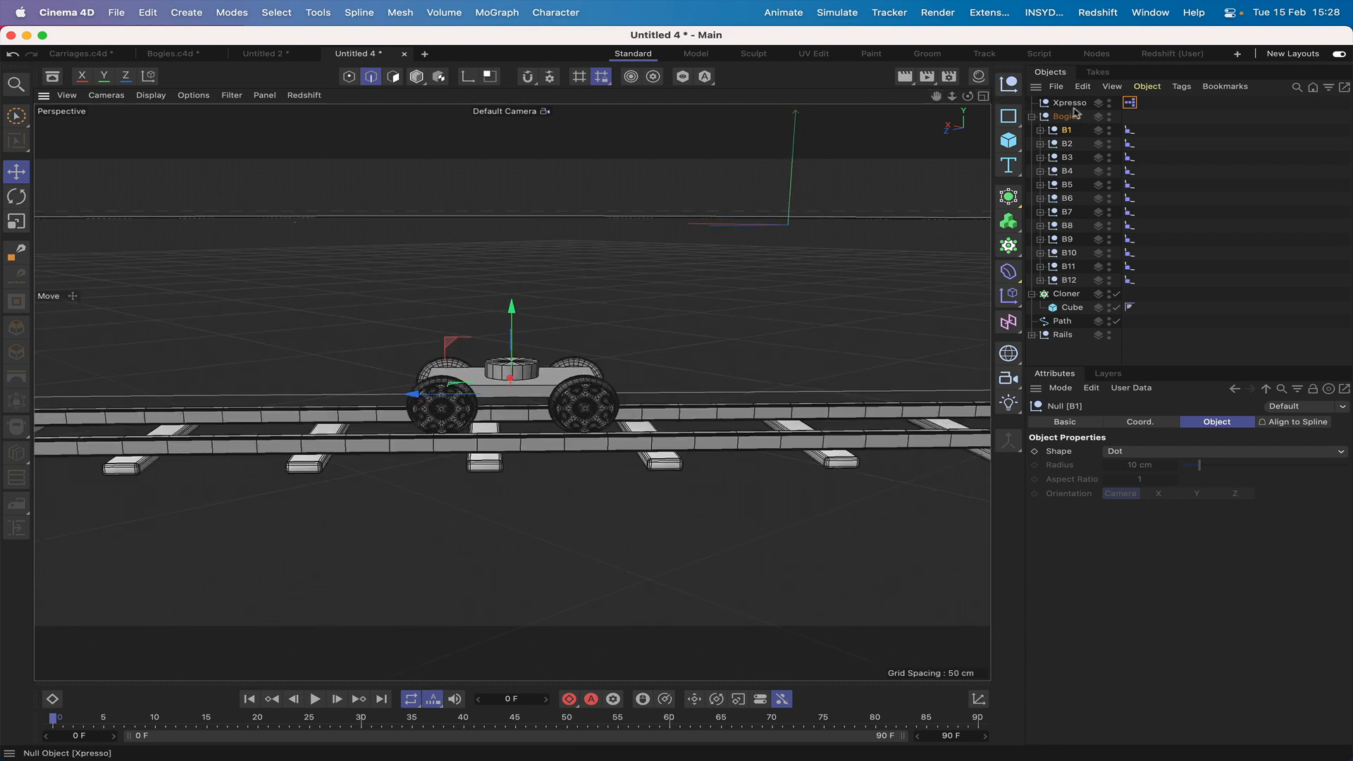
left_click(1076, 104)
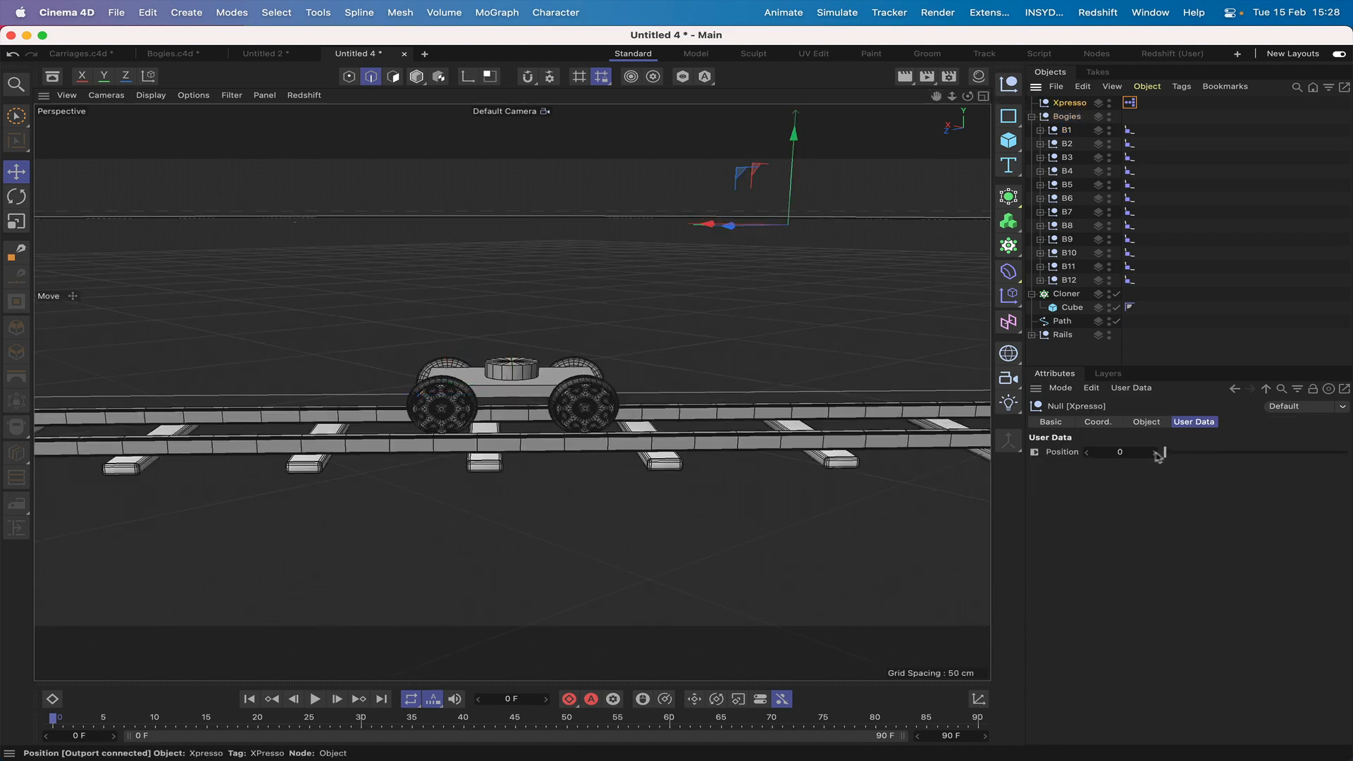
mouse_move(1156, 456)
left_mouse_down()
mouse_move(1127, 457)
mouse_move(1157, 457)
left_mouse_up()
Step: Extend the timeline's end to 1000 frames
double_click(946, 735)
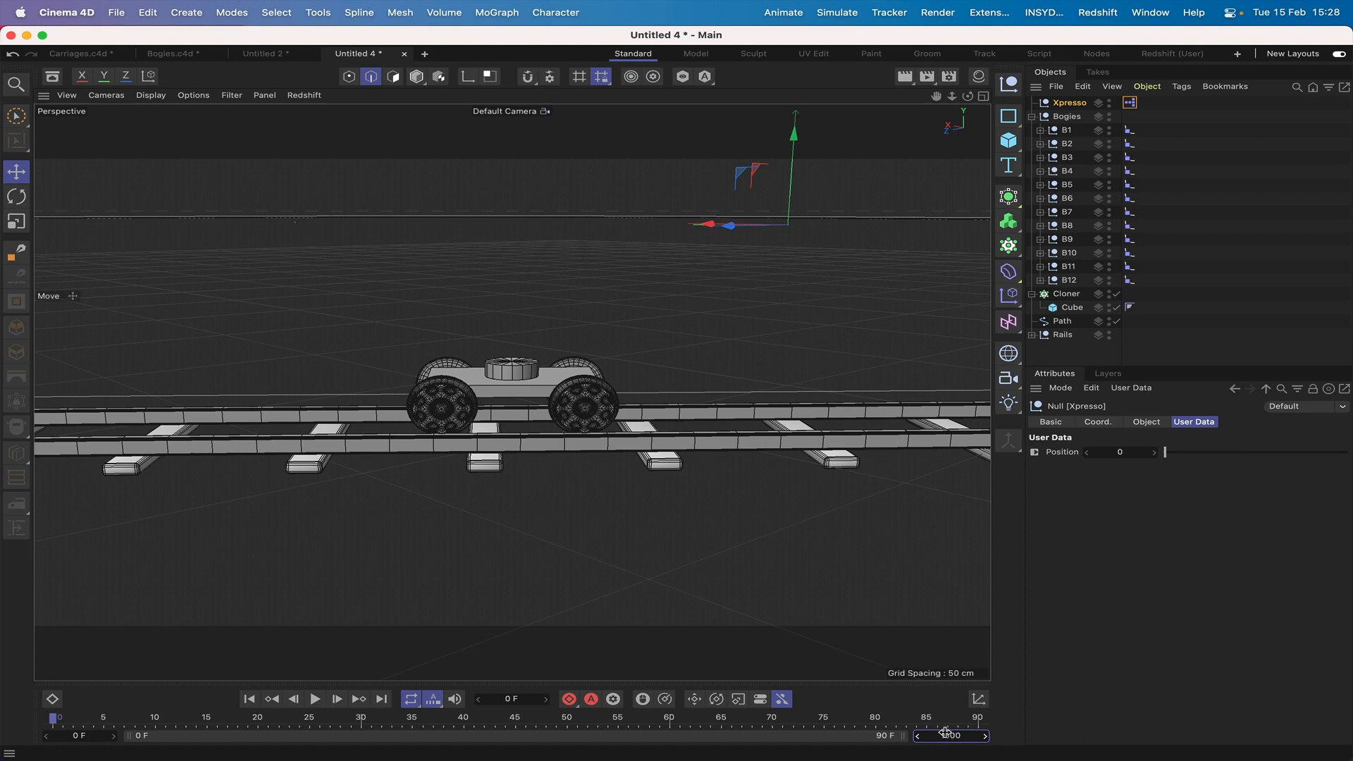
type("1000")
key("Return")
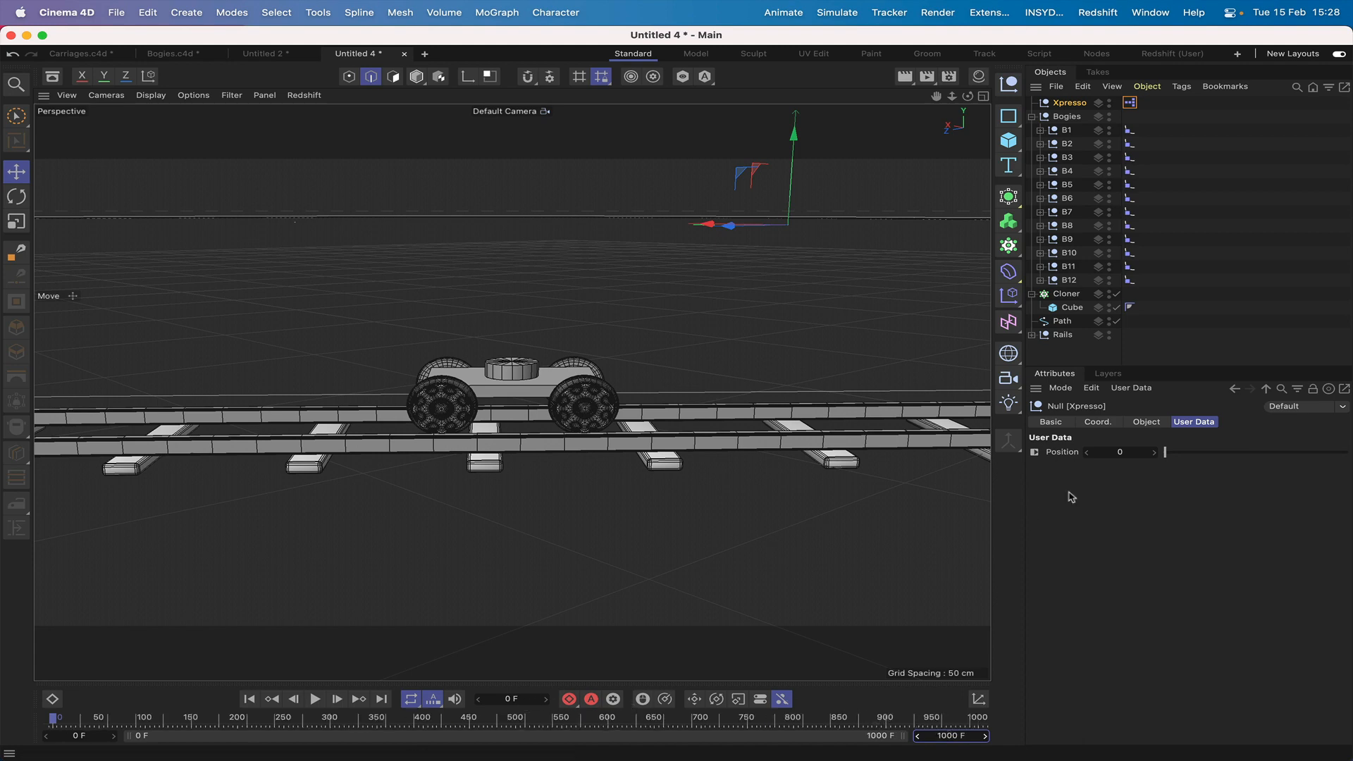
Step: Keyframe the Xpresso null's Position at 0 on frame 0 and at 1 on frame 1000
left_click(1036, 452)
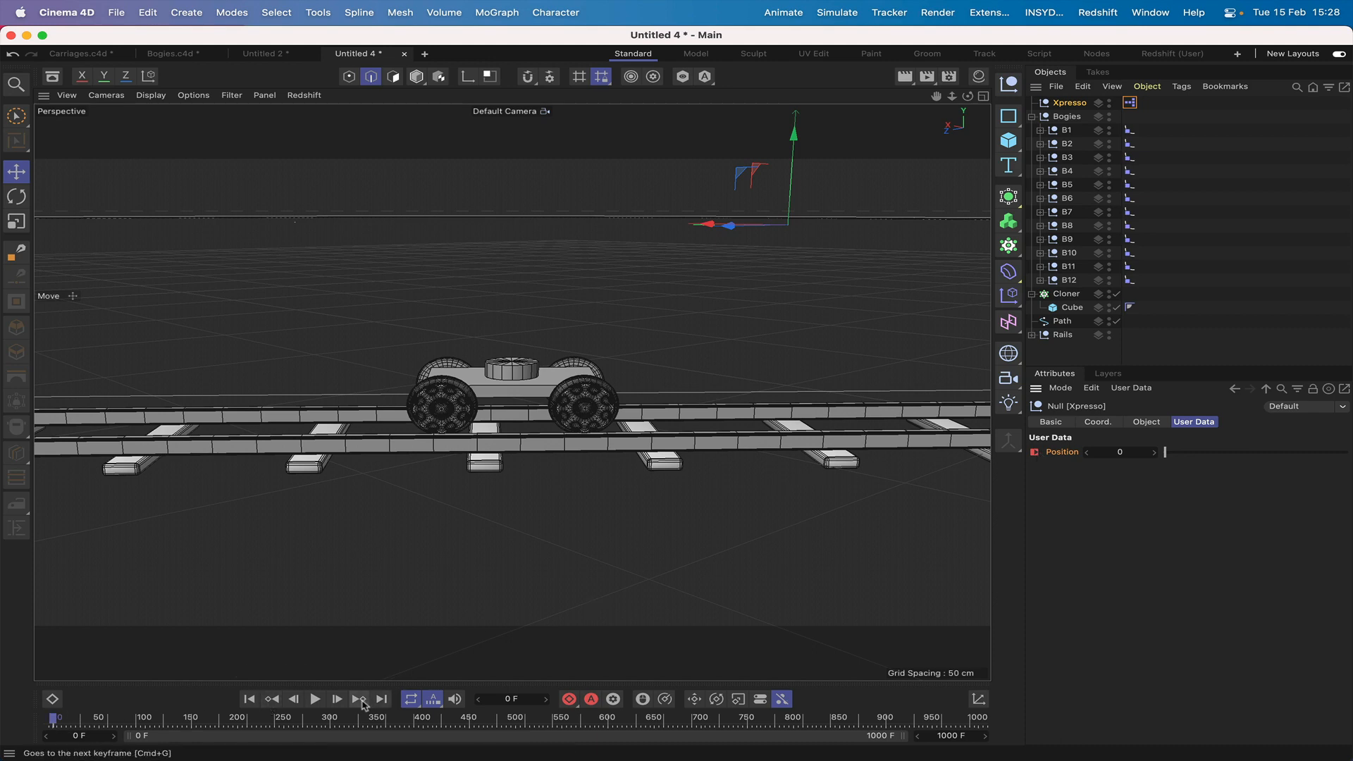
left_click(381, 702)
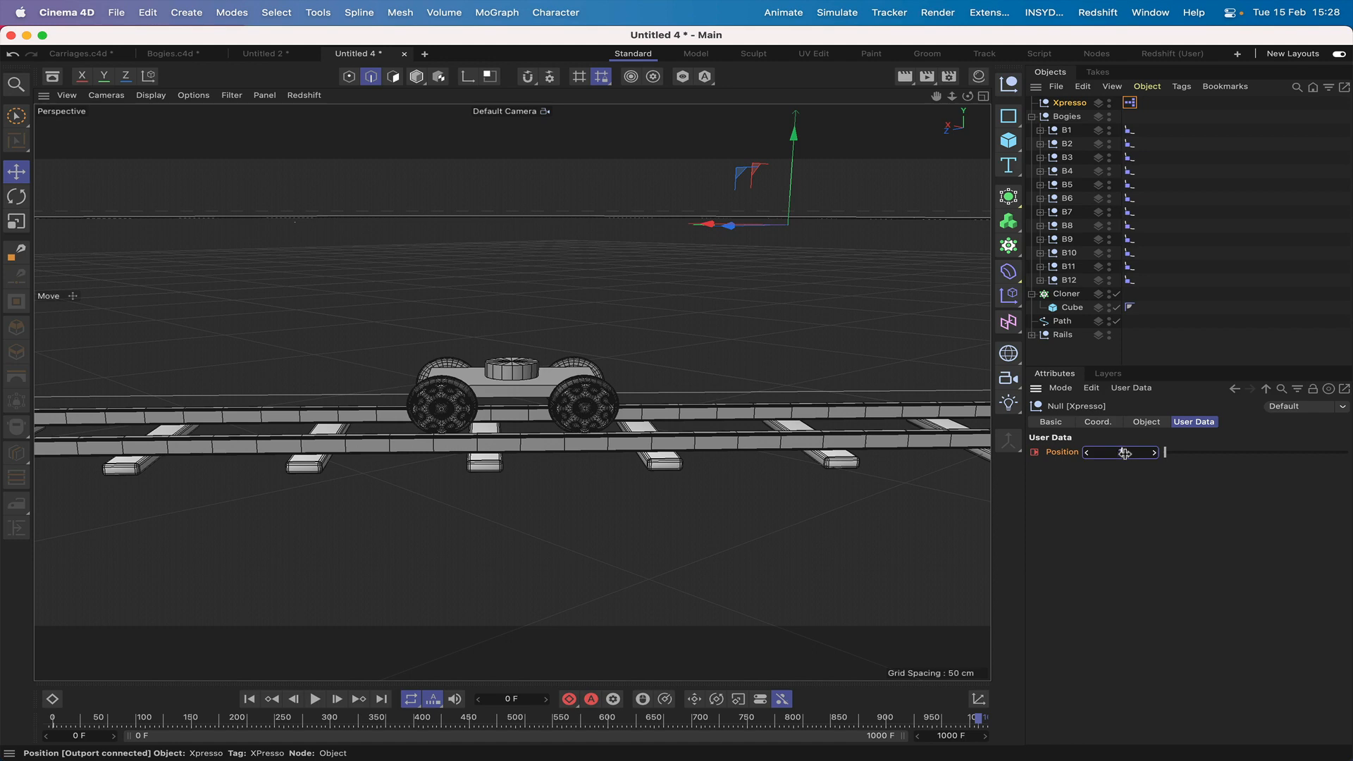
left_click_drag(1125, 453, 1156, 453)
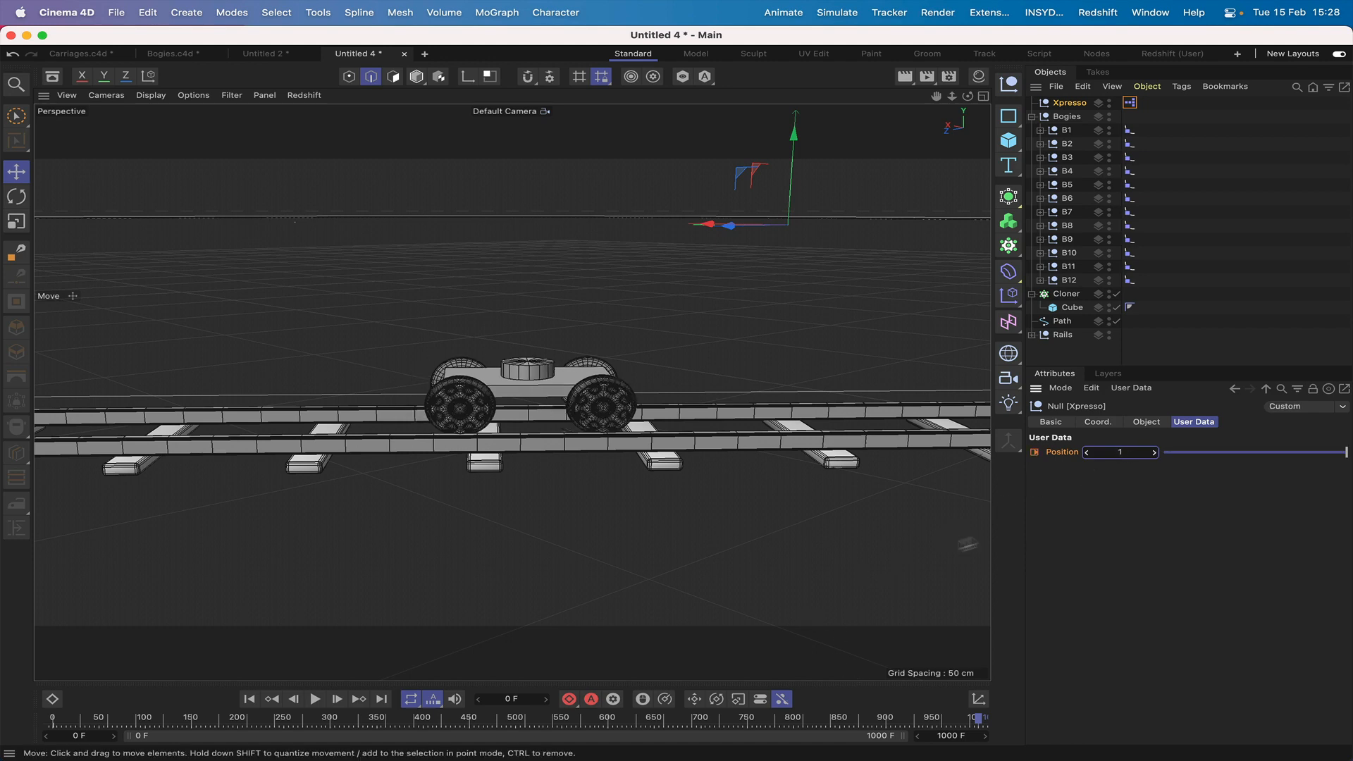
left_click(1035, 452)
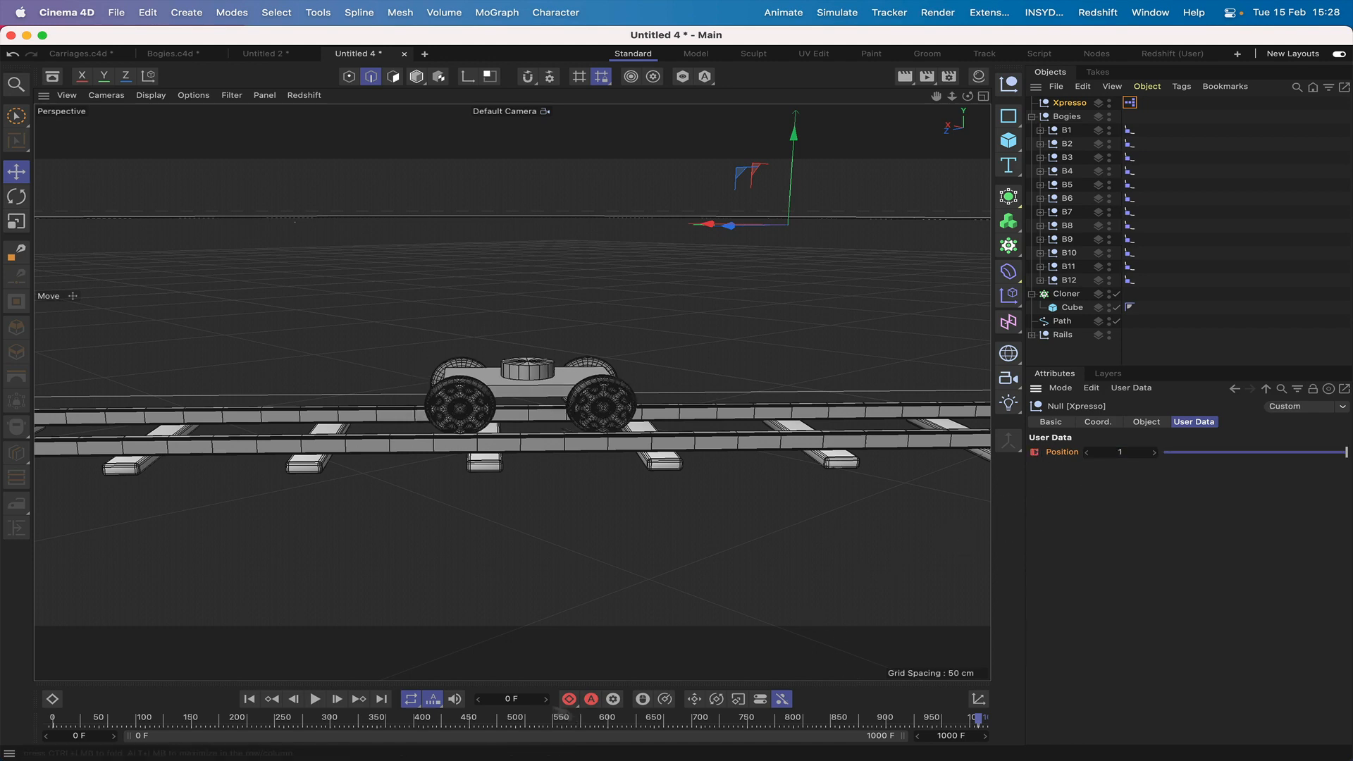
Step: Play the opening frames of the animation twice to check whether B1's wheels turn, and rewind to frame 0
left_click(249, 699)
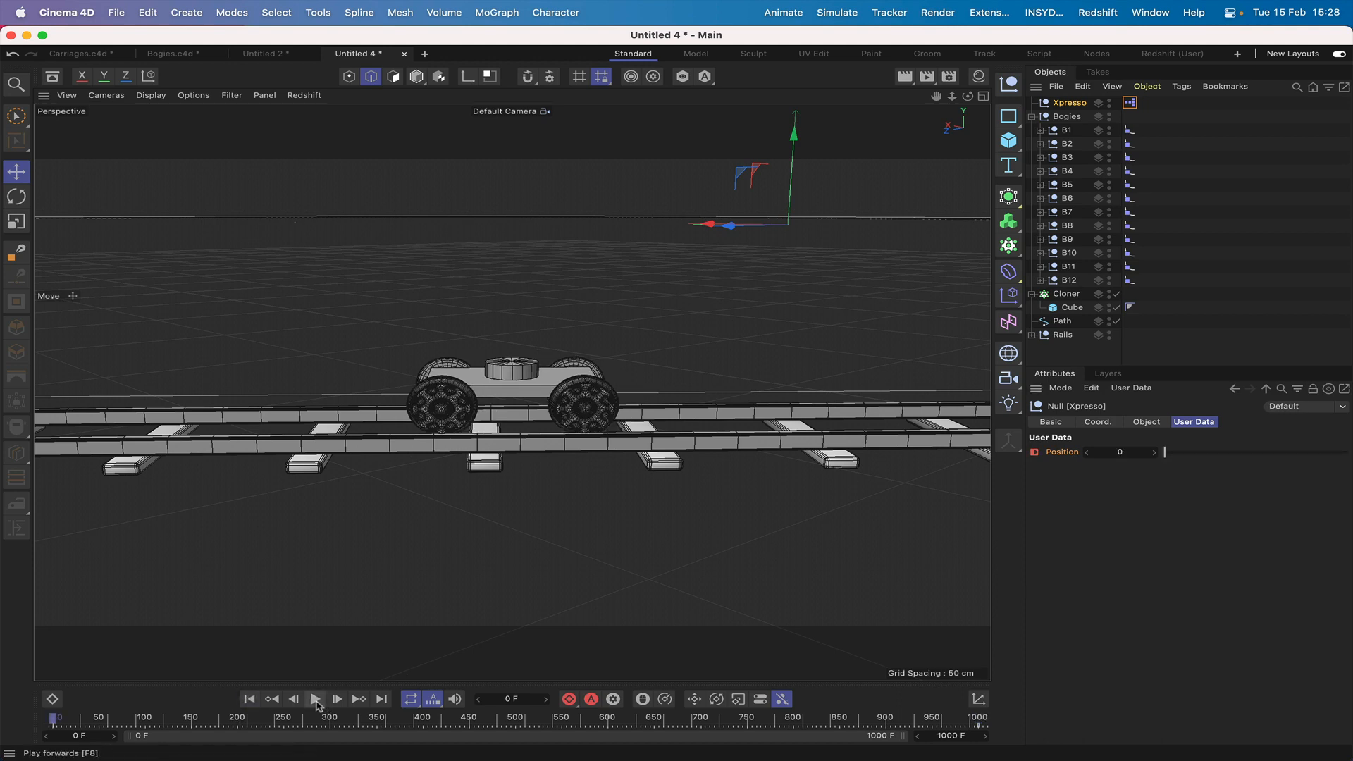
left_click(317, 699)
left_click(317, 700)
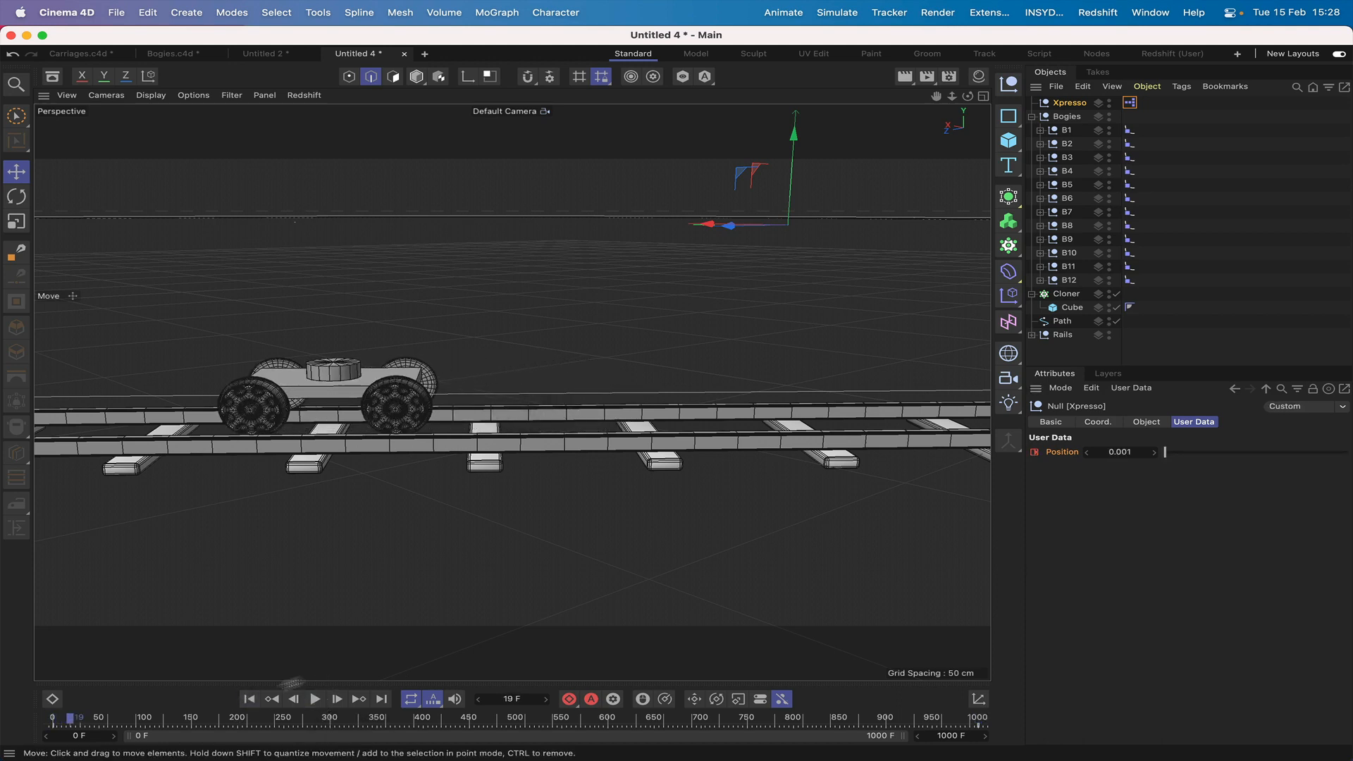
left_click(249, 699)
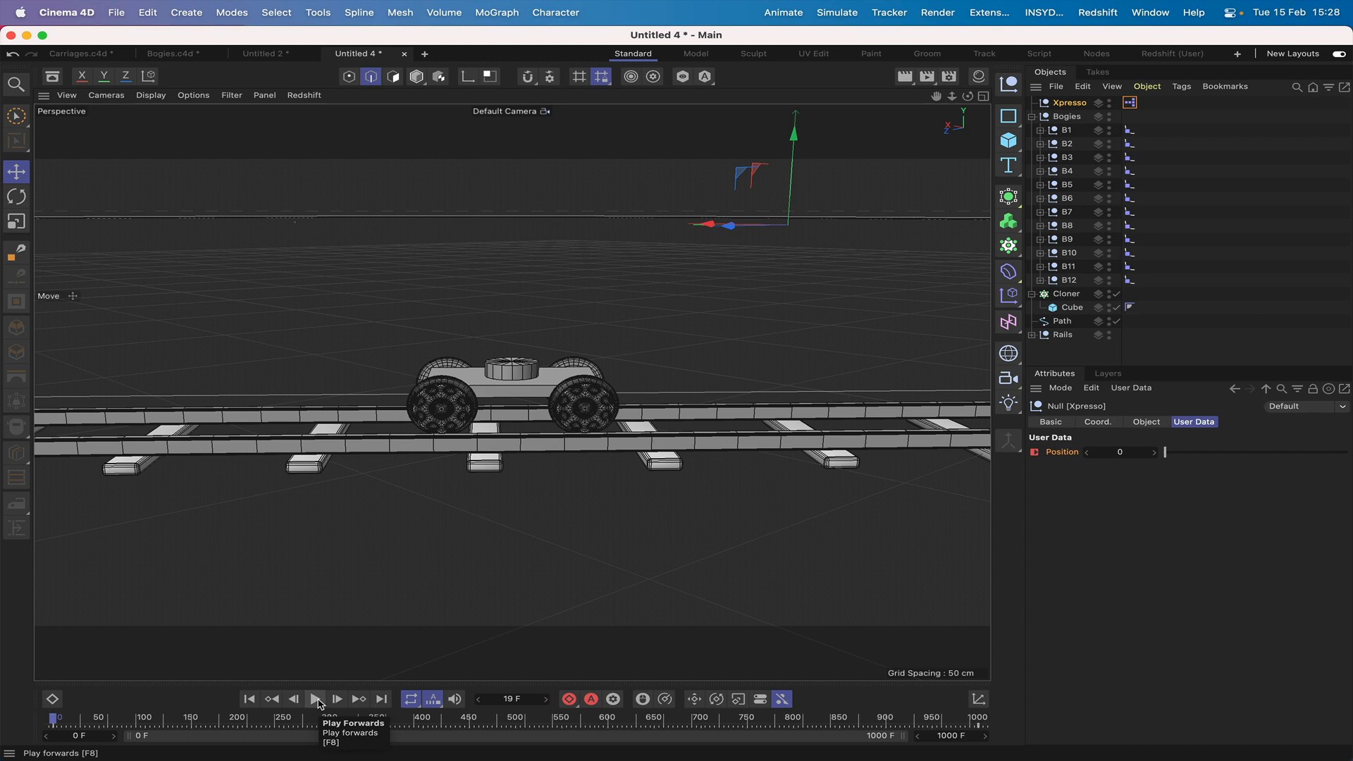
left_click(316, 699)
left_click(316, 699)
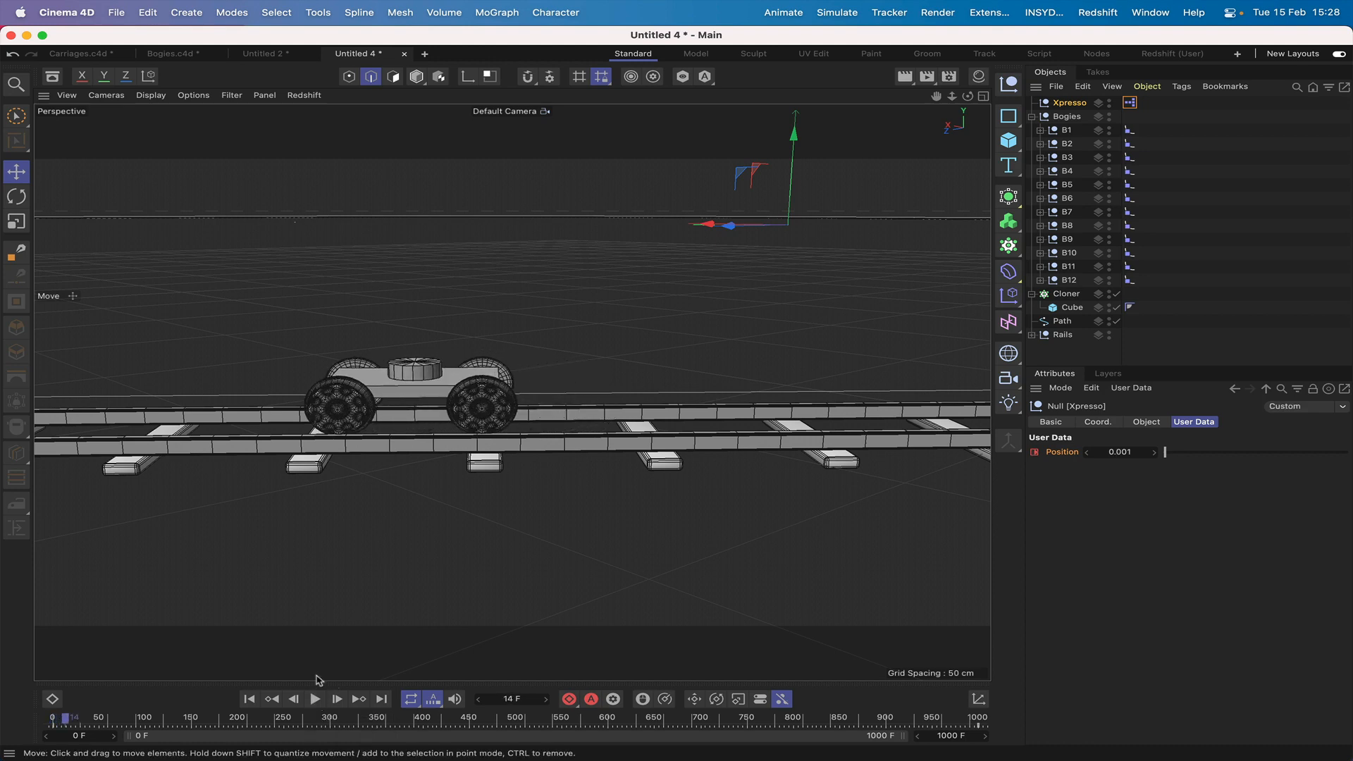
left_click(248, 699)
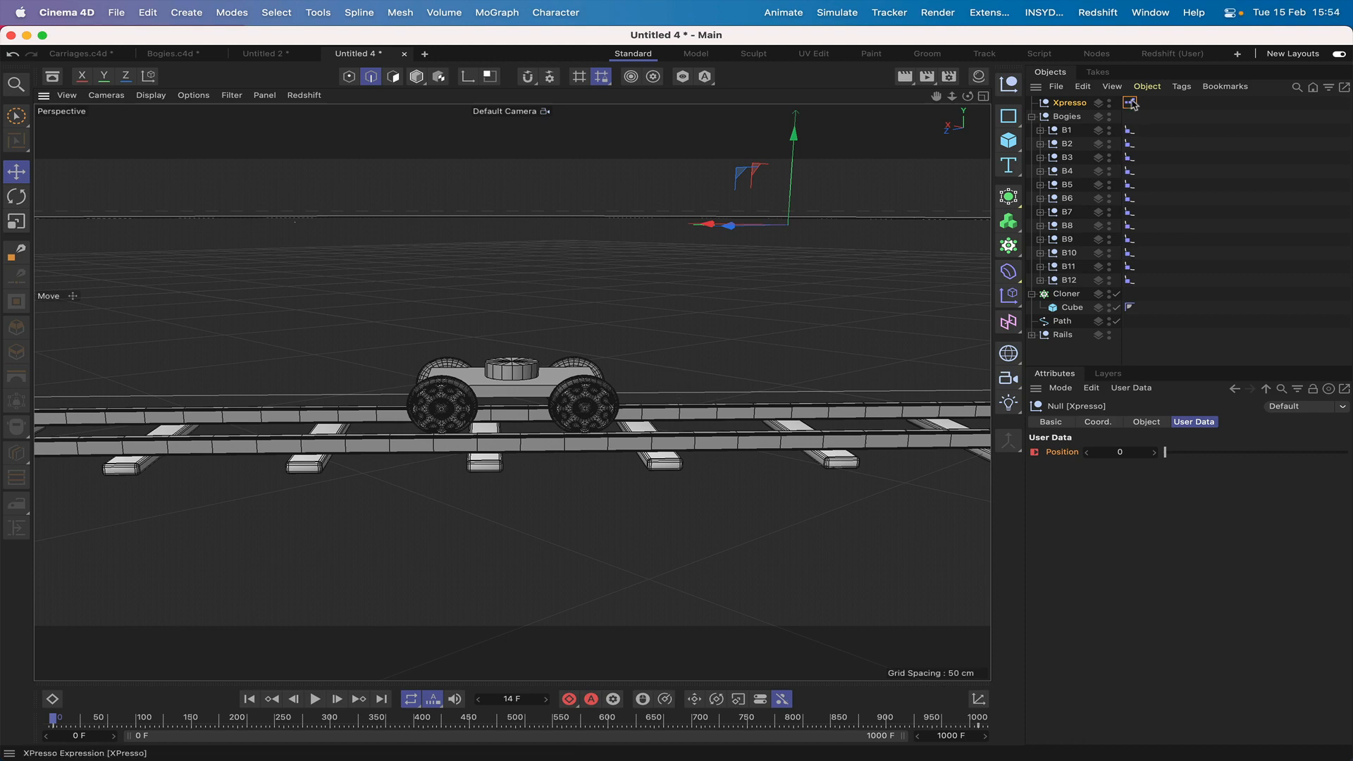
Step: Reopen the XPresso Editor, enlarge its node area, and add the Path spline as a node above the Hierarchy node
double_click(1129, 102)
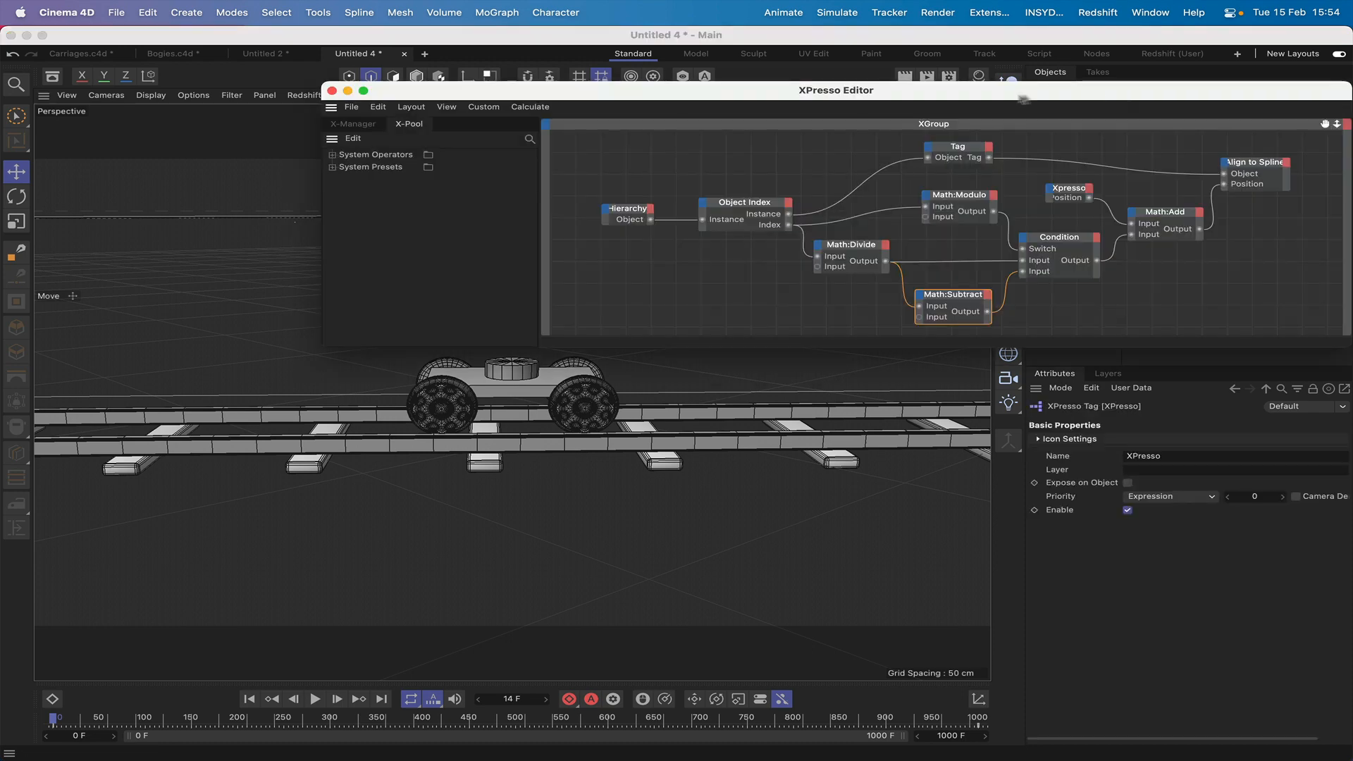
left_click_drag(1023, 98, 664, 265)
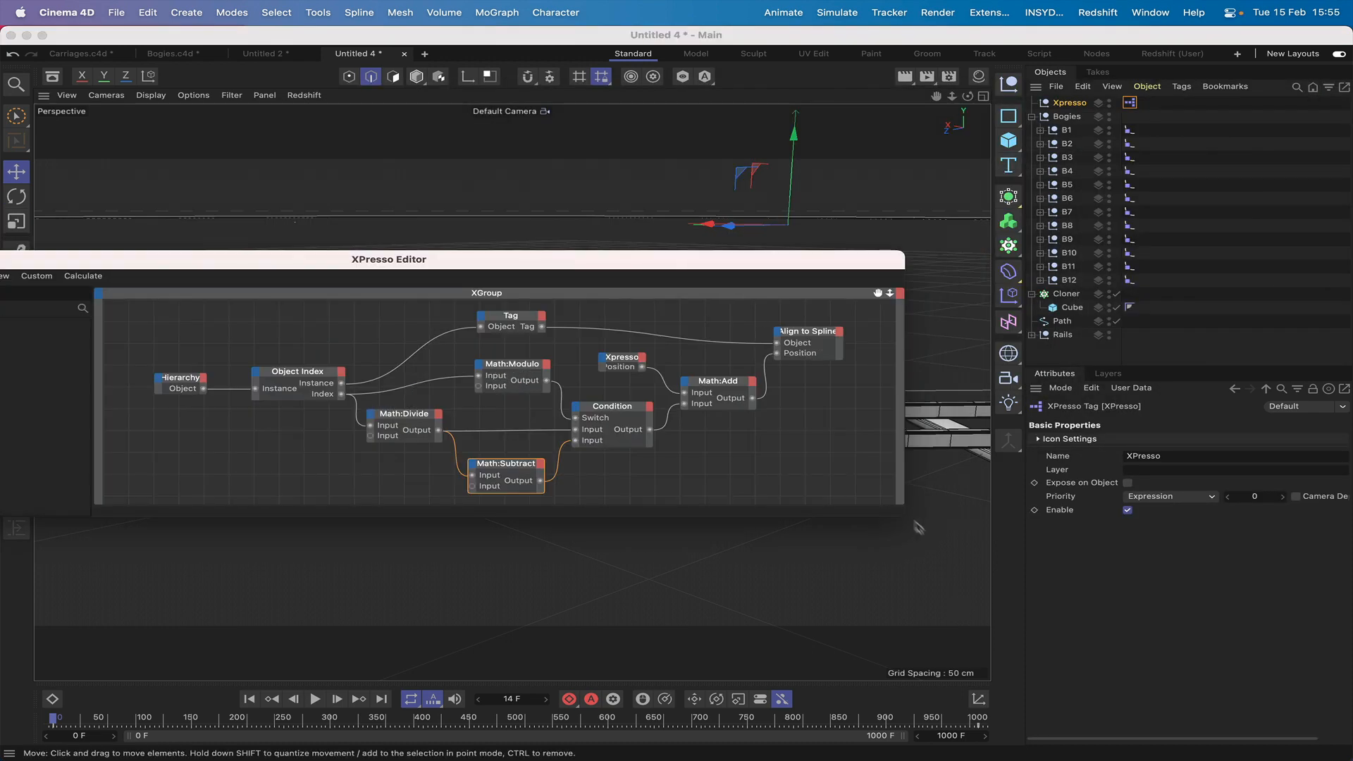
left_click_drag(896, 520, 1027, 671)
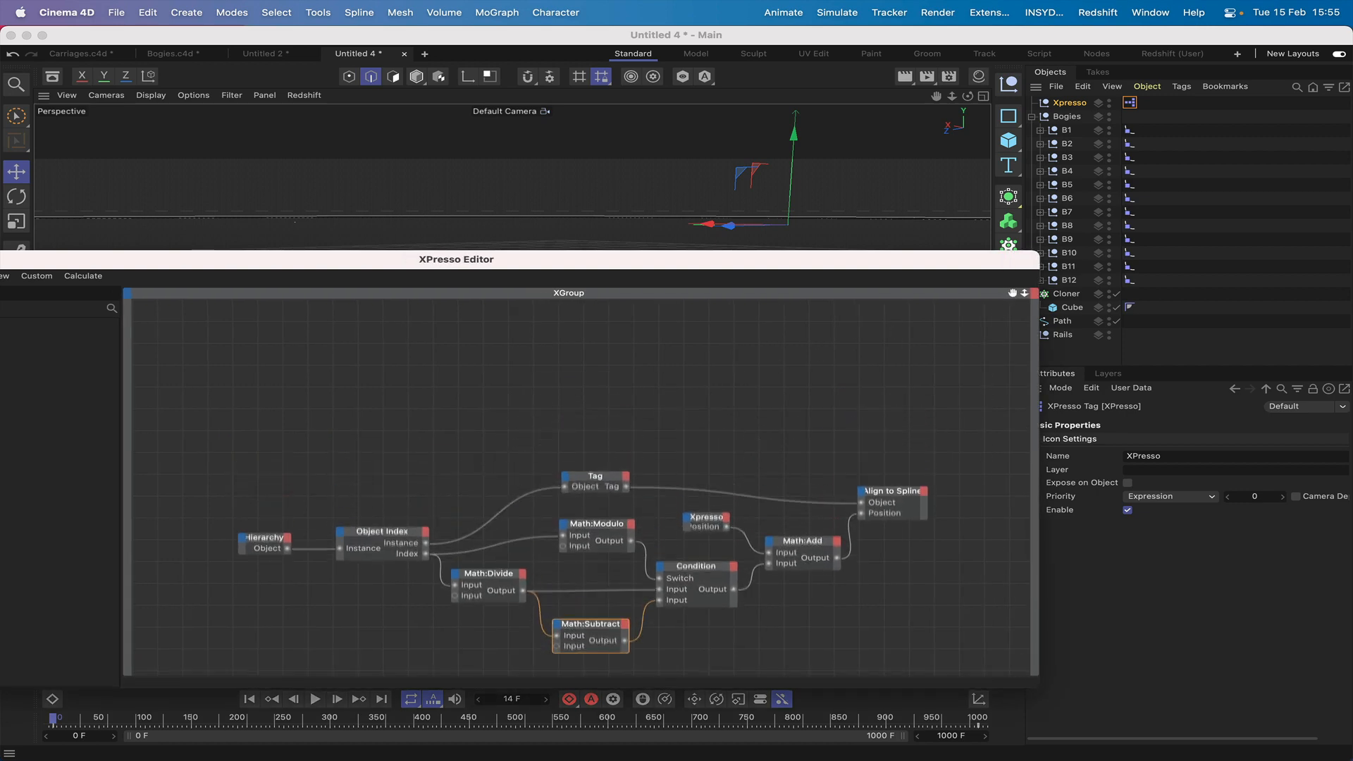
left_click_drag(888, 257, 845, 63)
left_click_drag(1066, 327, 248, 129)
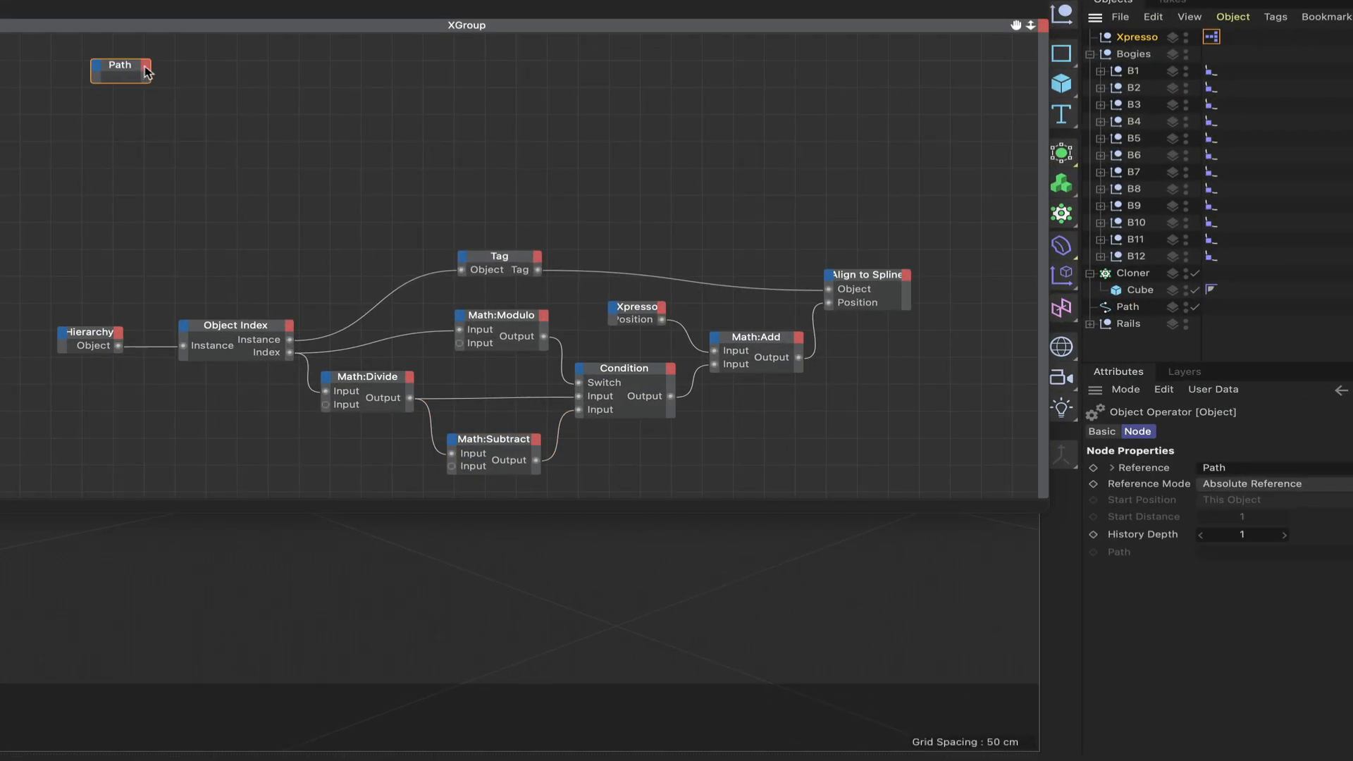
Step: Add an Object output port to the Path node in the XPresso Editor
left_click(153, 68)
left_click(180, 178)
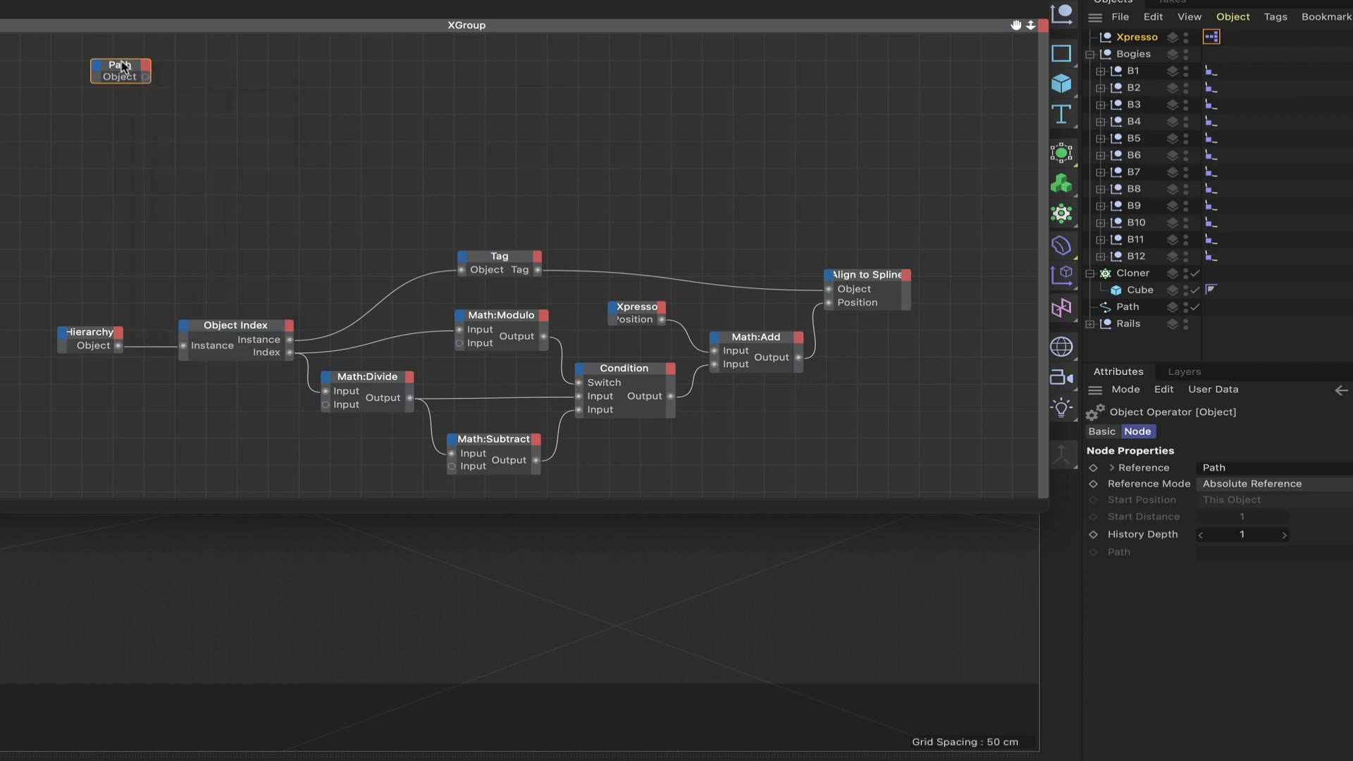
left_click_drag(123, 66, 117, 140)
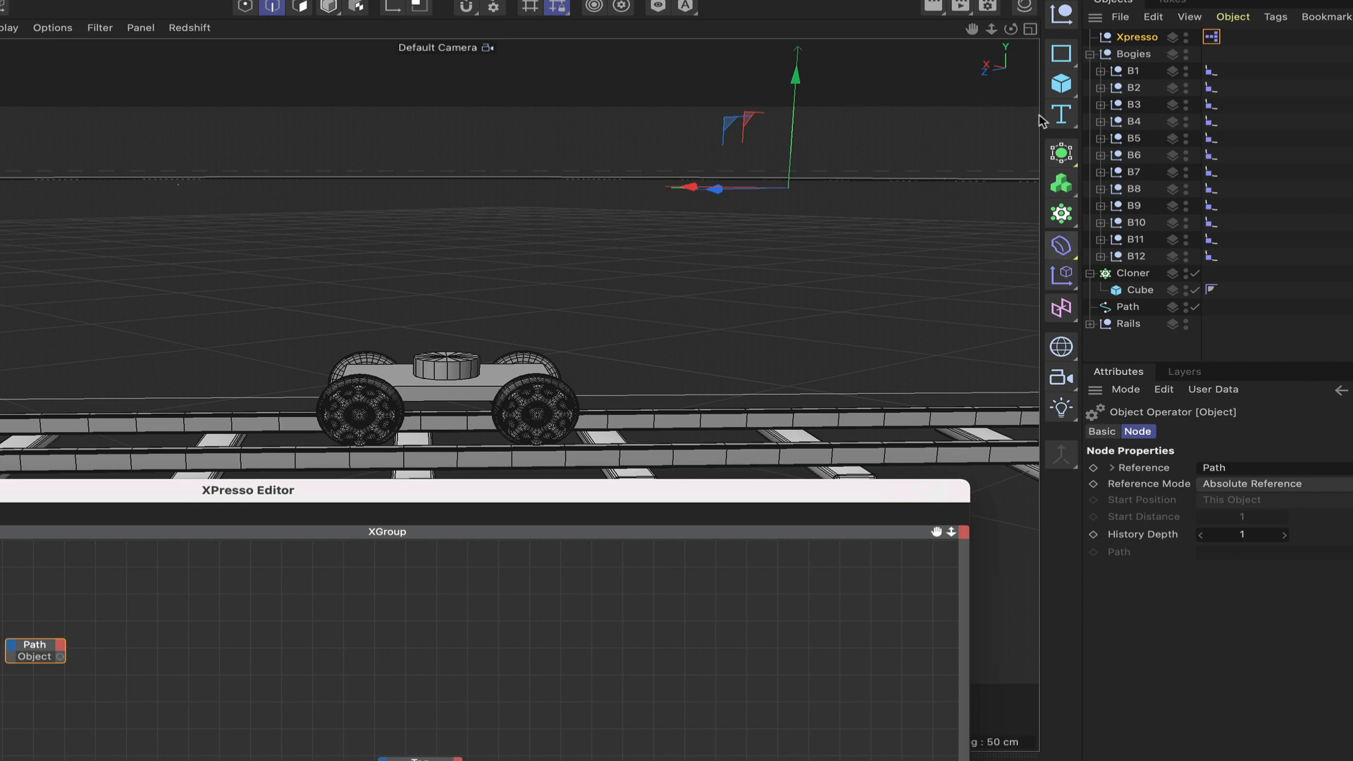
Step: Create a Circle spline and nest it under Cone.1 in the Wheels1 group of bogie B1
left_click(1061, 53)
left_click(1216, 79)
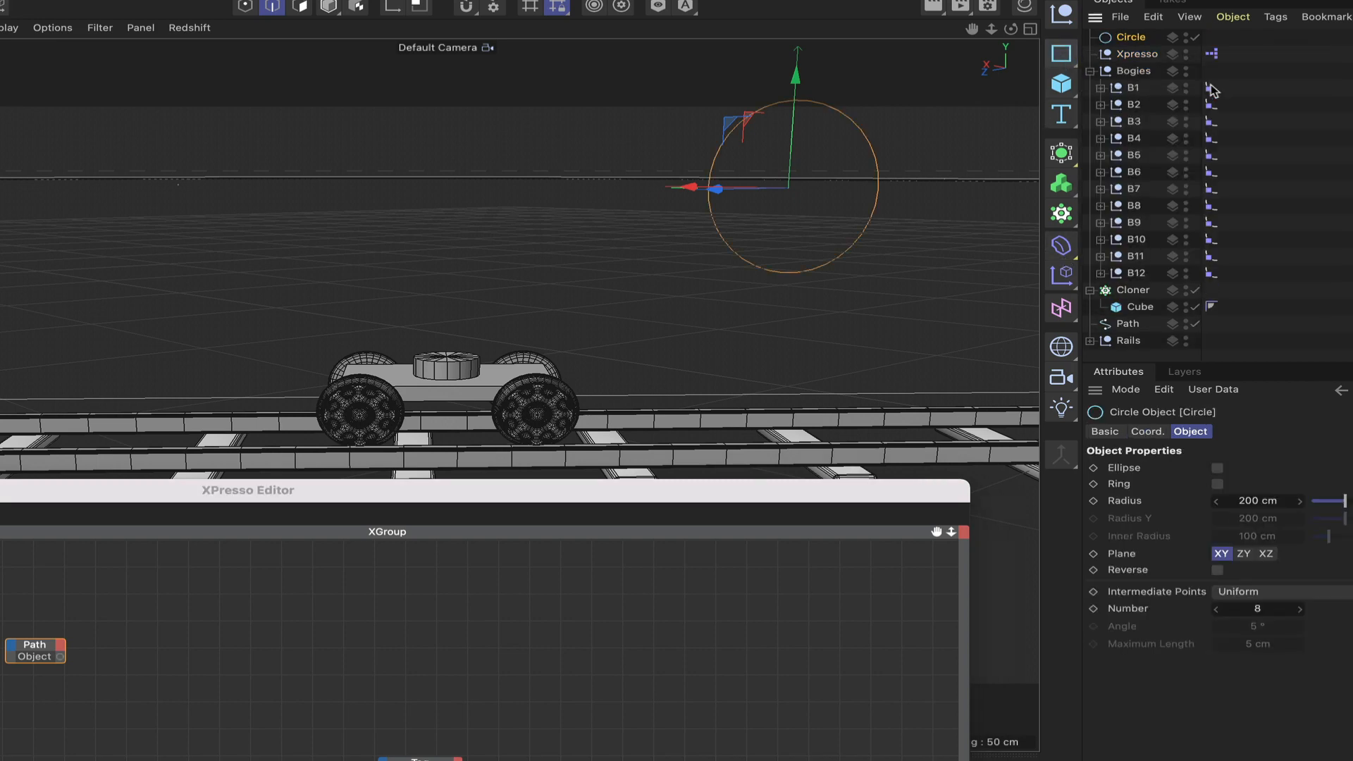
left_click(1102, 88)
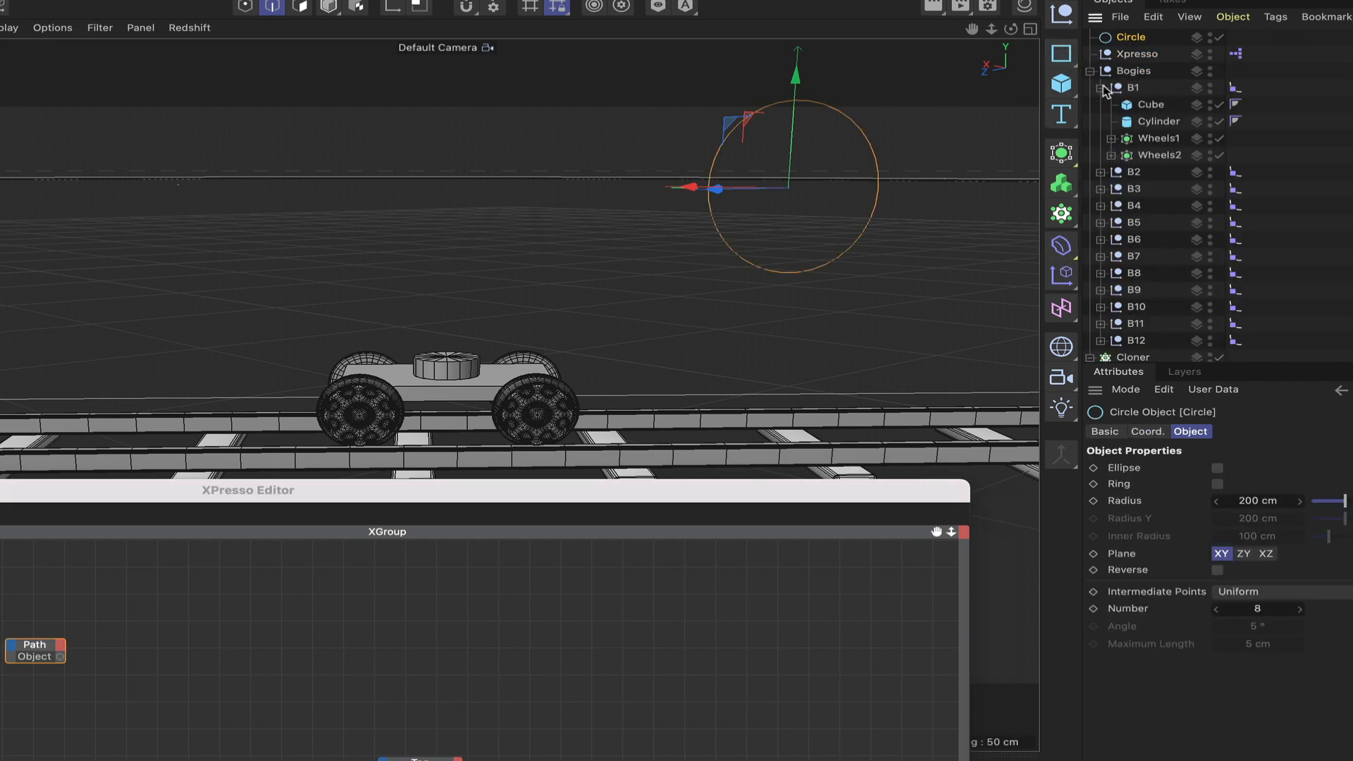
left_click(1111, 139)
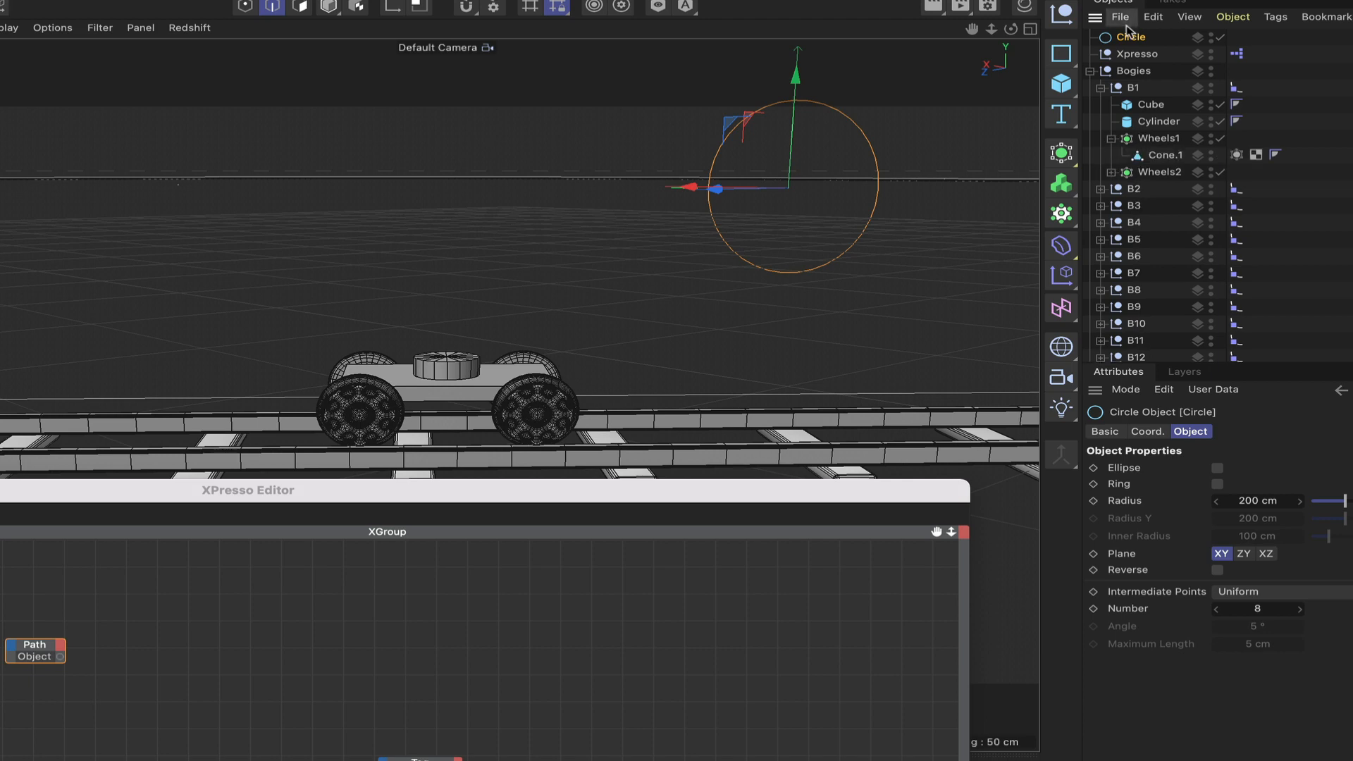
left_click_drag(1172, 156, 1170, 156)
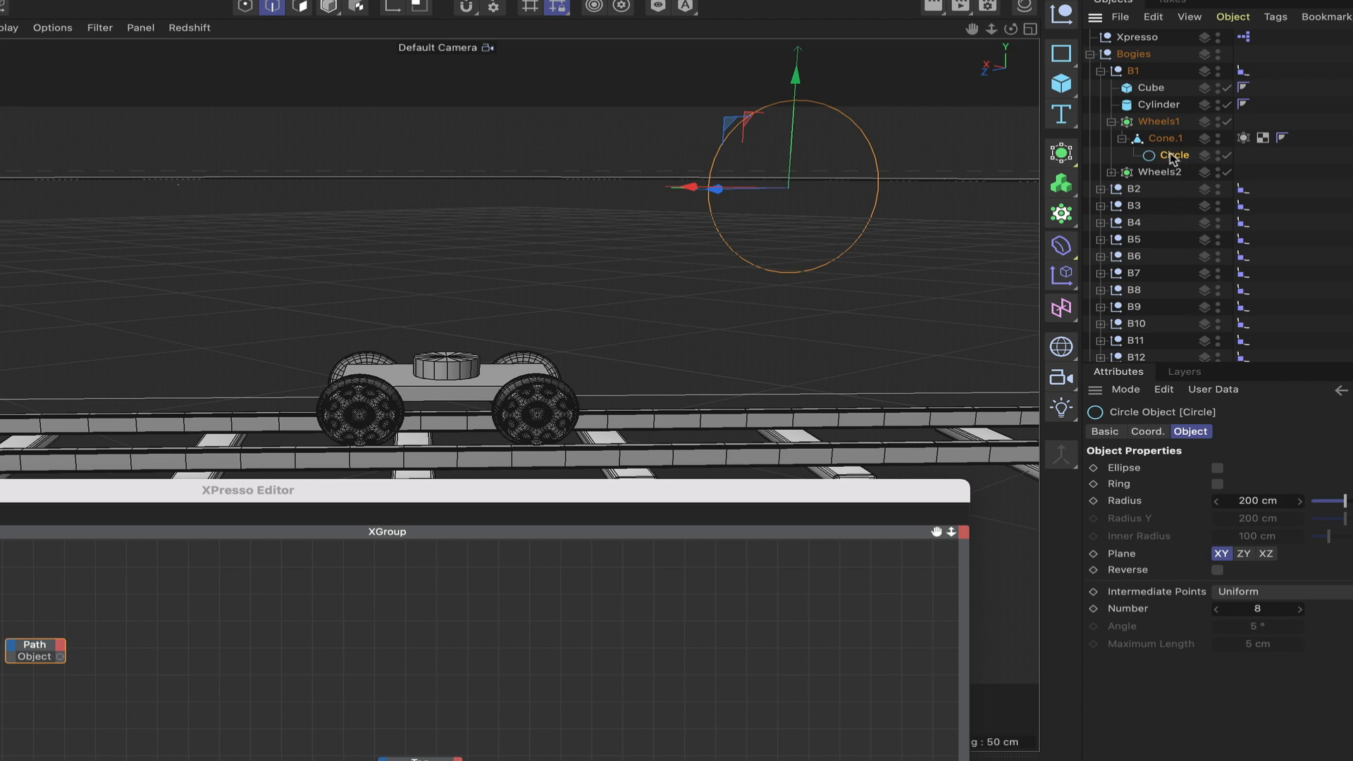
Step: Set the circle's X, Y and Z positions to 0 cm and its heading rotation to 0°
left_click(1157, 436)
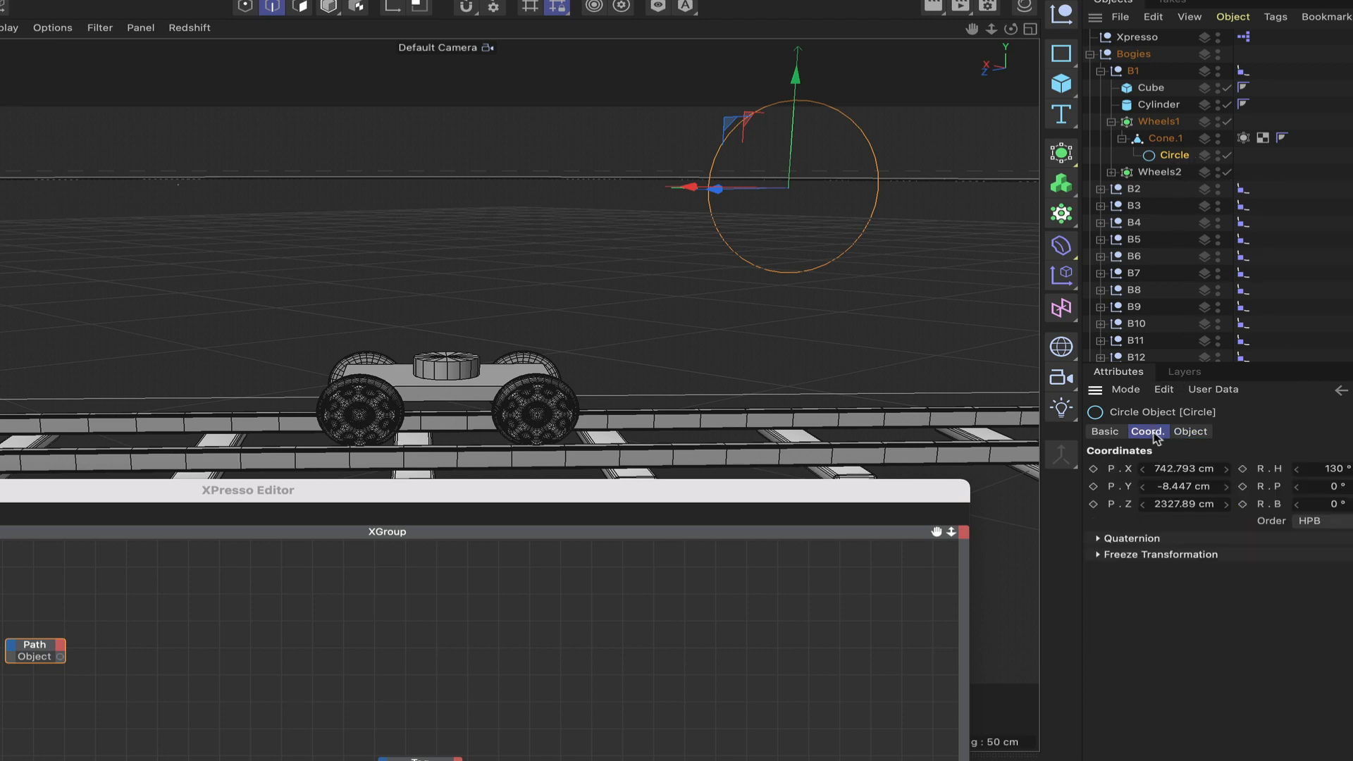
left_click(1196, 469)
type("0")
key("Return")
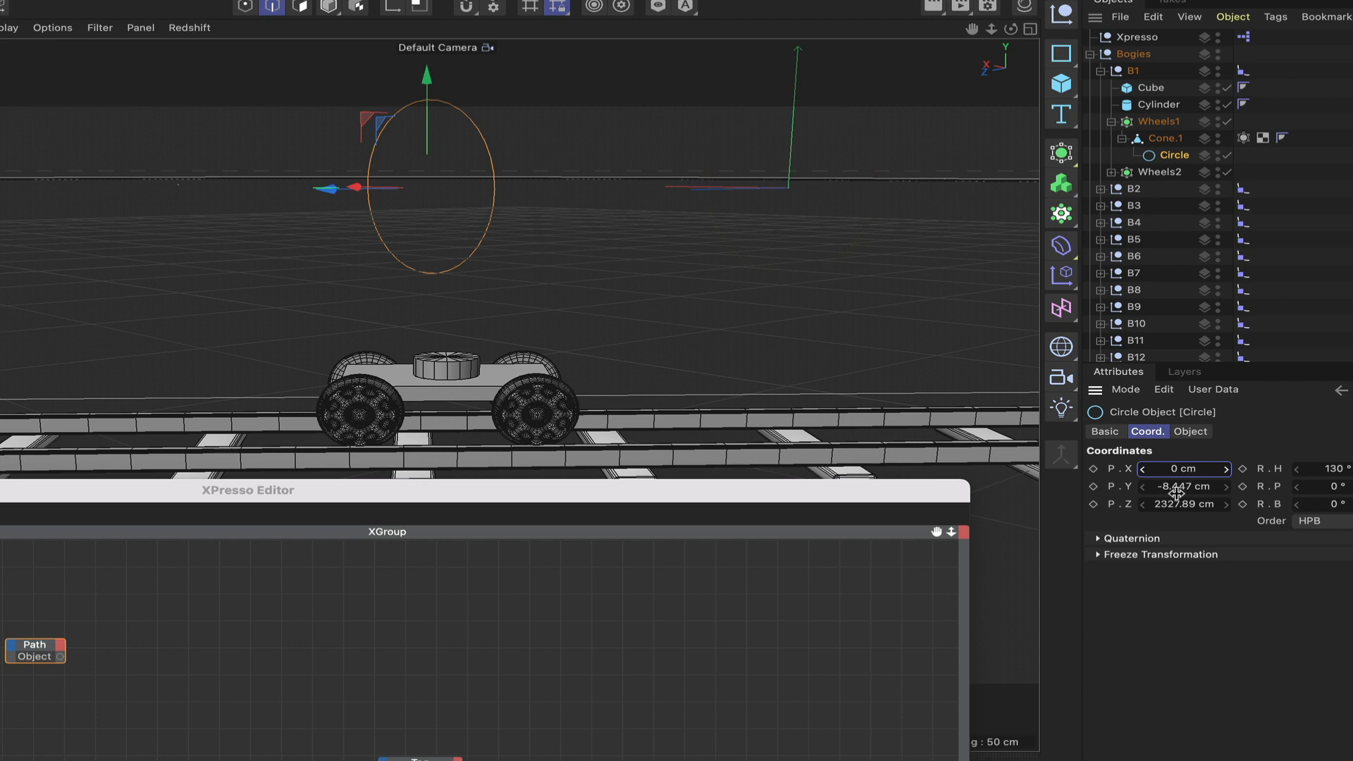
left_click(1176, 488)
type("0")
key("Return")
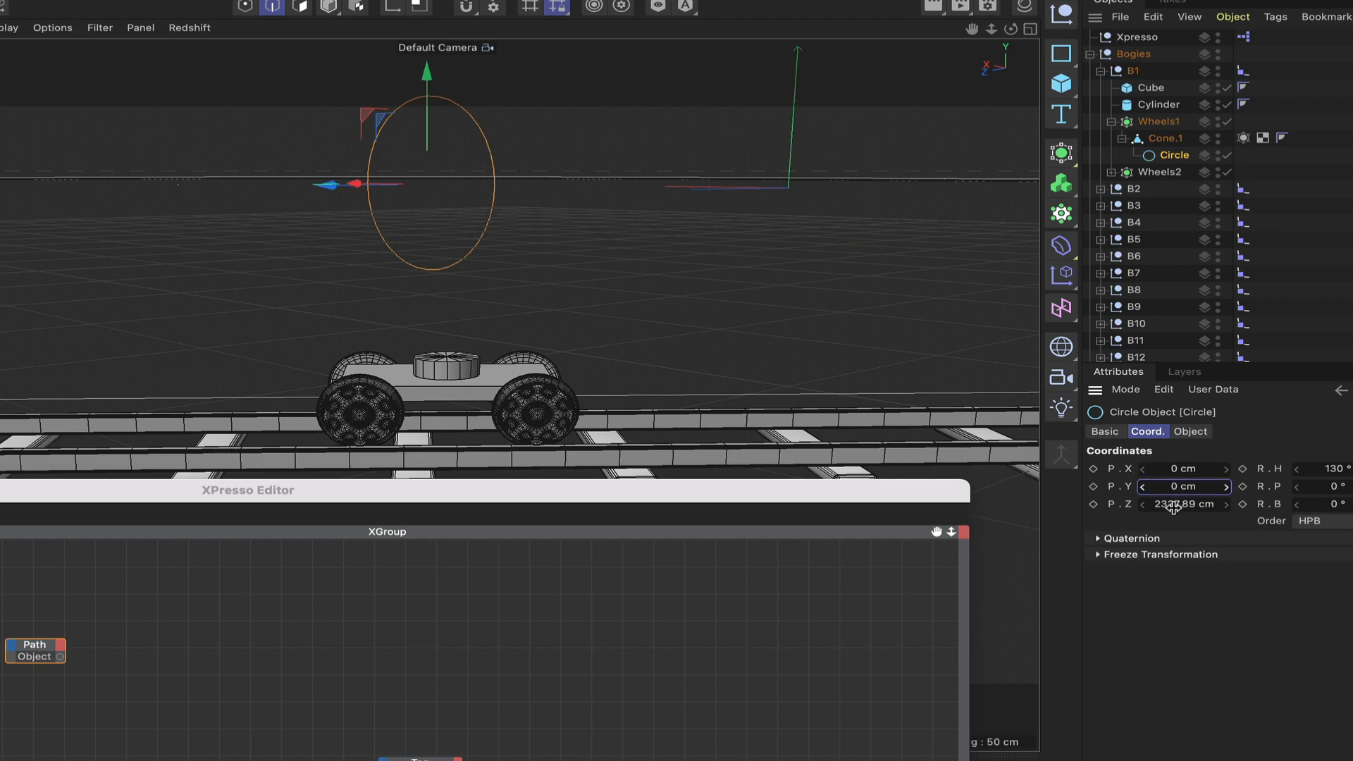
left_click(1173, 505)
type("0")
key("Return")
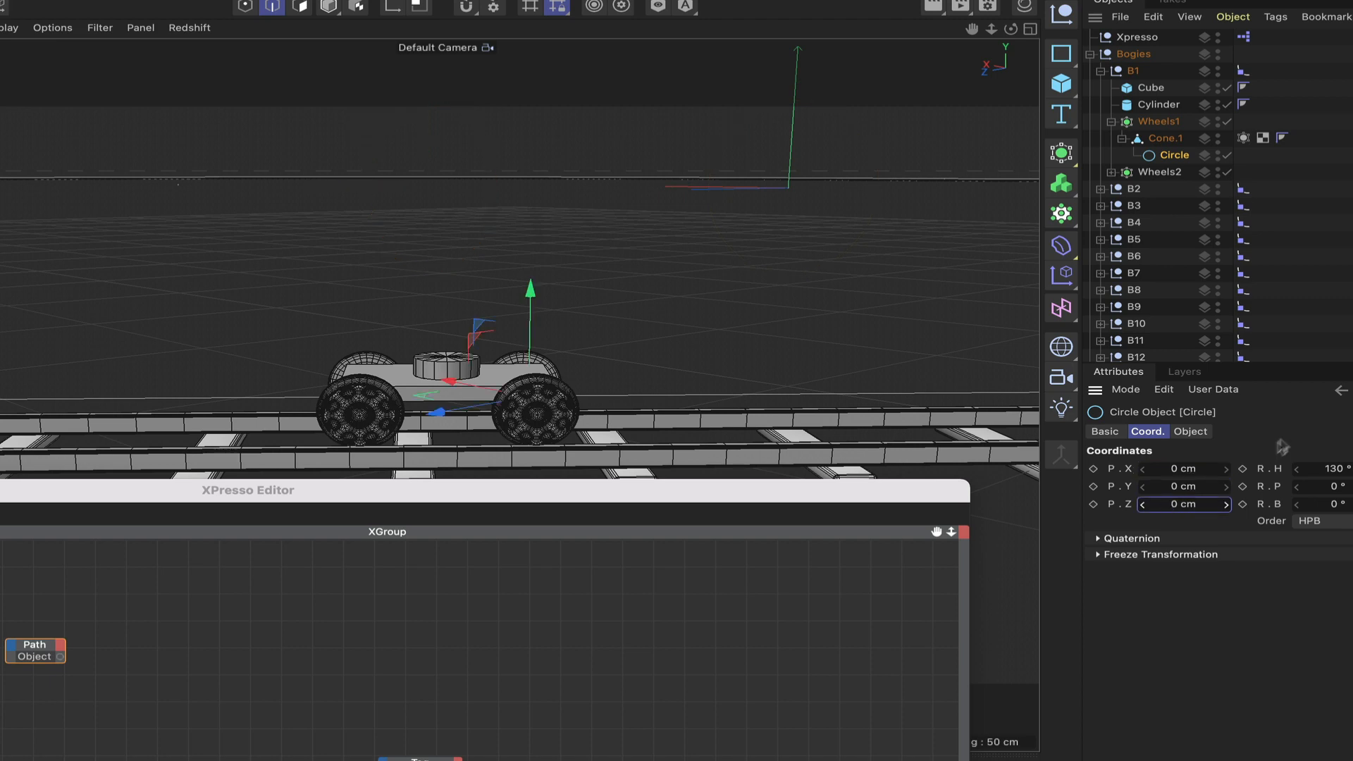
left_click(1339, 469)
type("0")
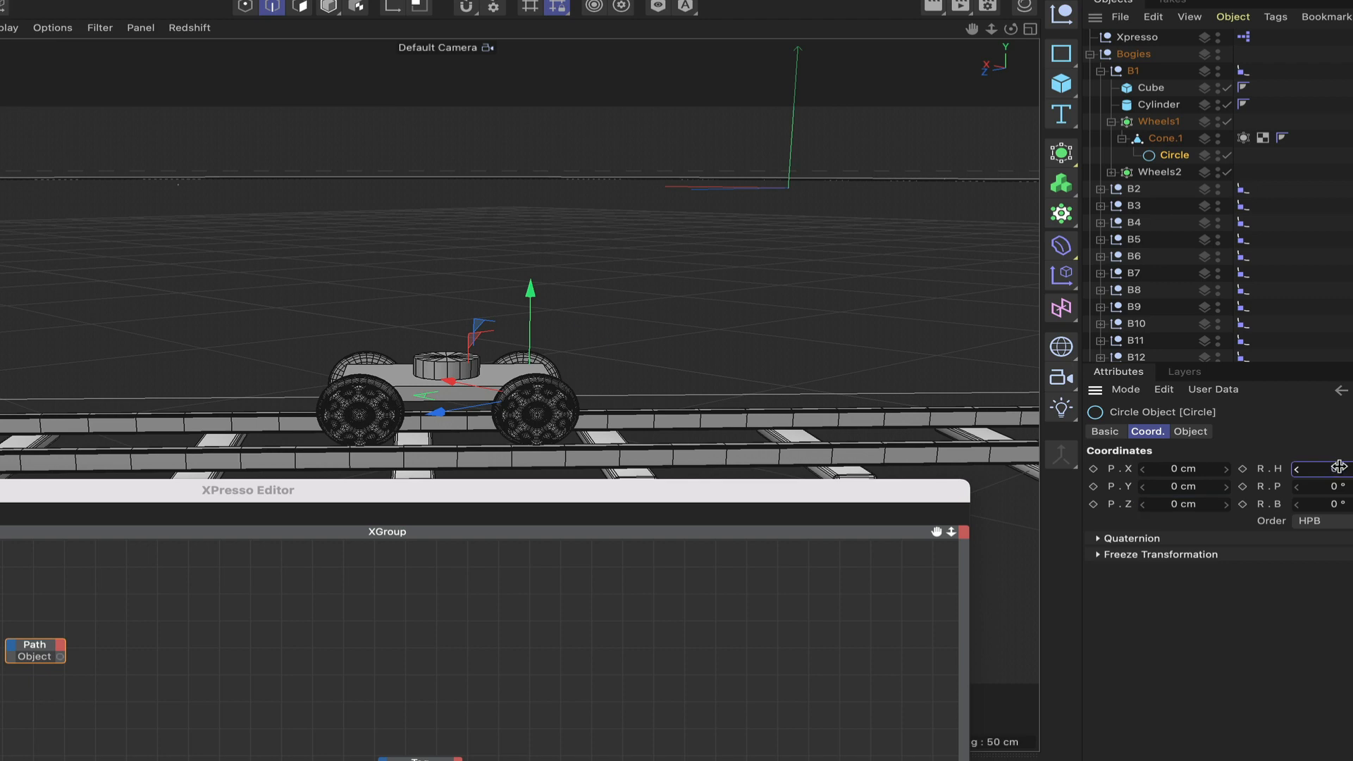
key("Return")
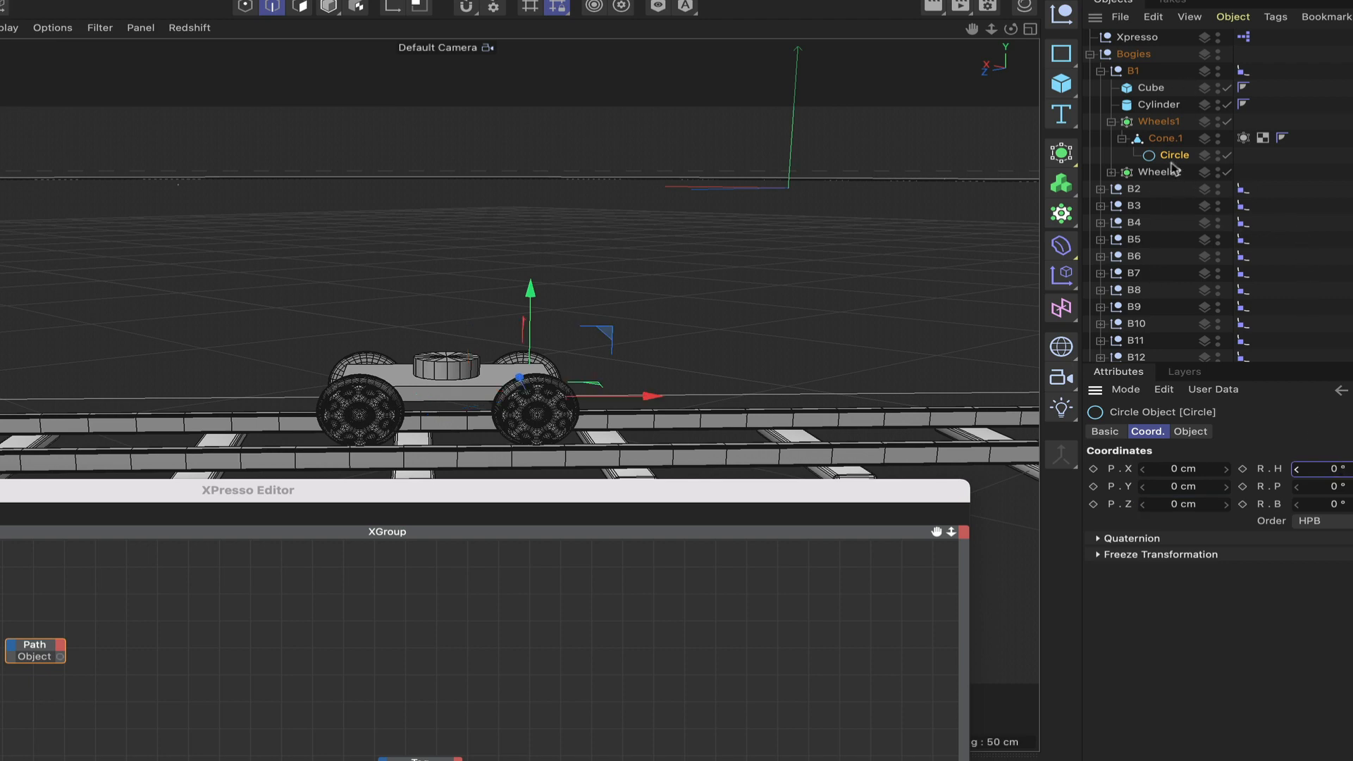
Step: Set the circle's radius to 5 cm and move it along its Z axis to the wheel's outer face
left_click(1200, 431)
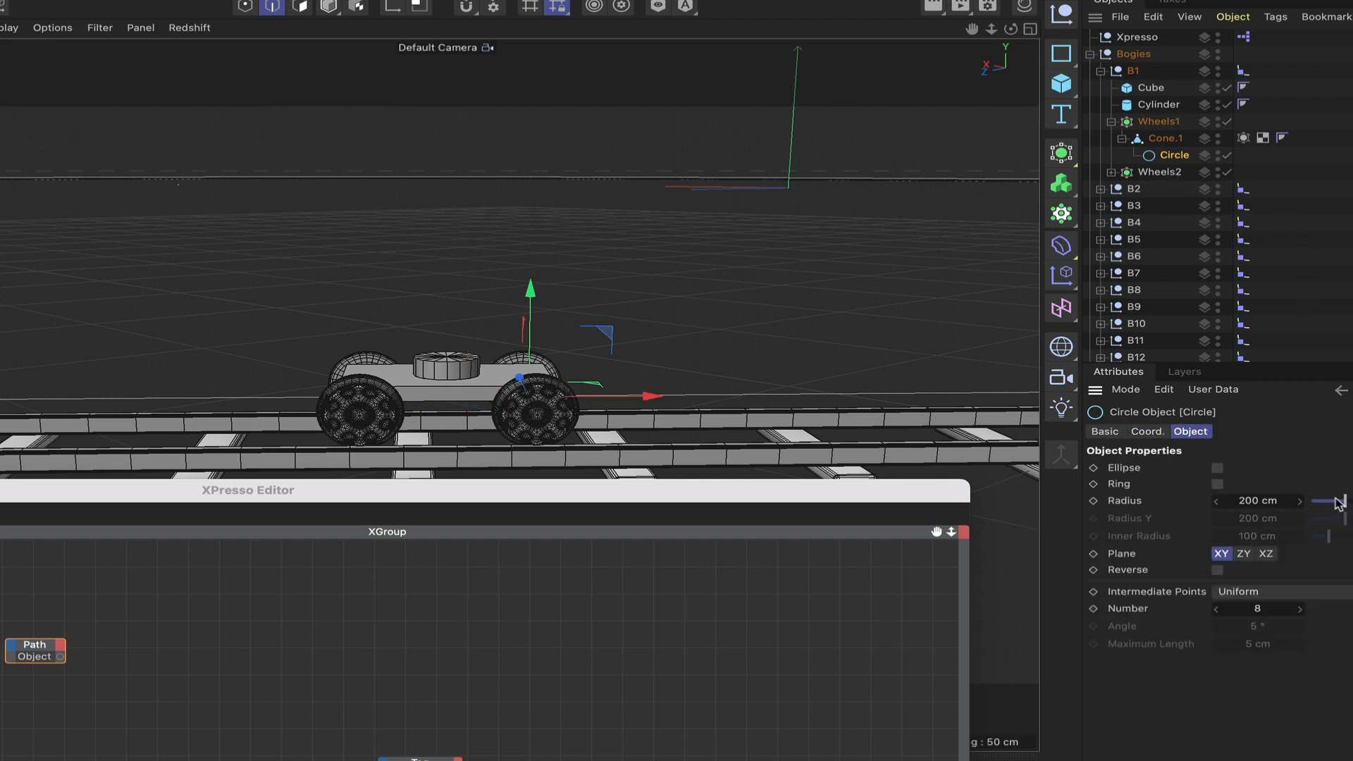
double_click(1262, 501)
type("5")
key("Return")
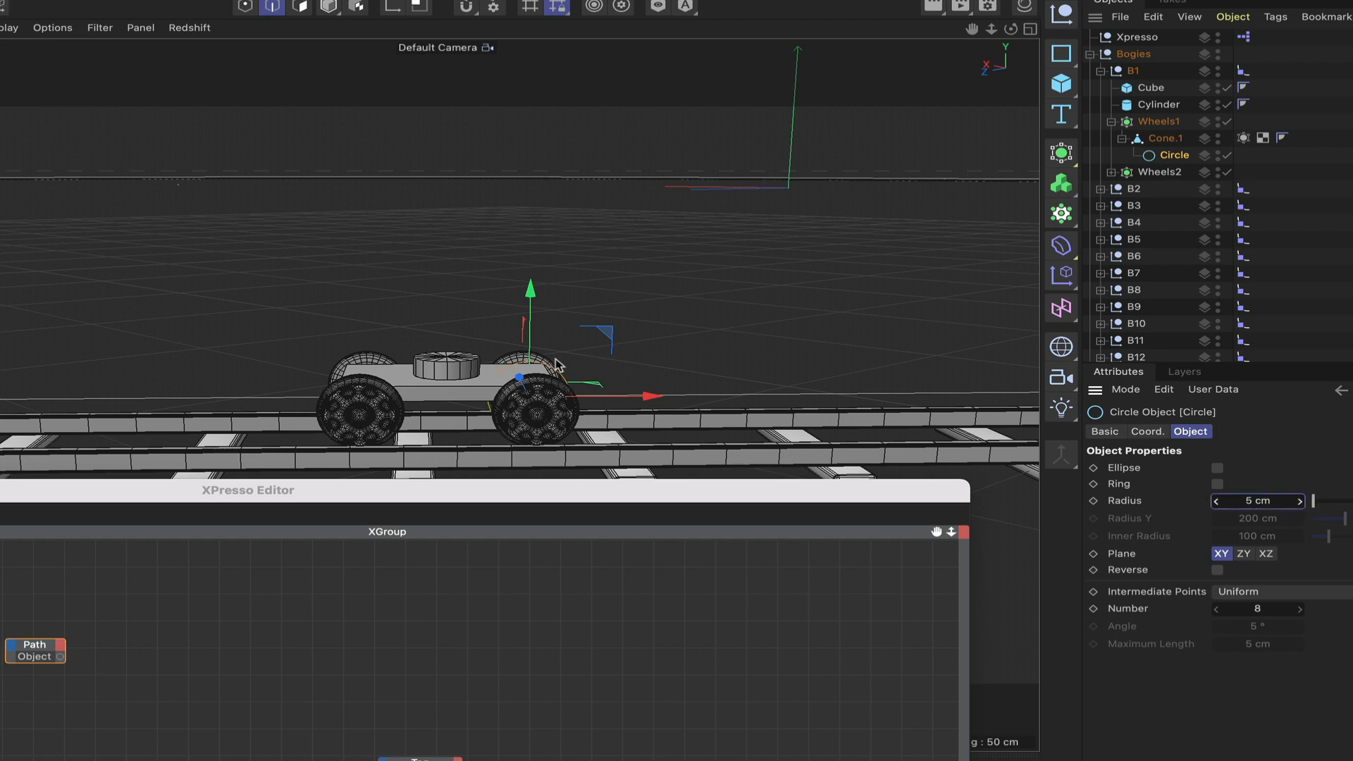
left_click_drag(522, 380, 531, 395)
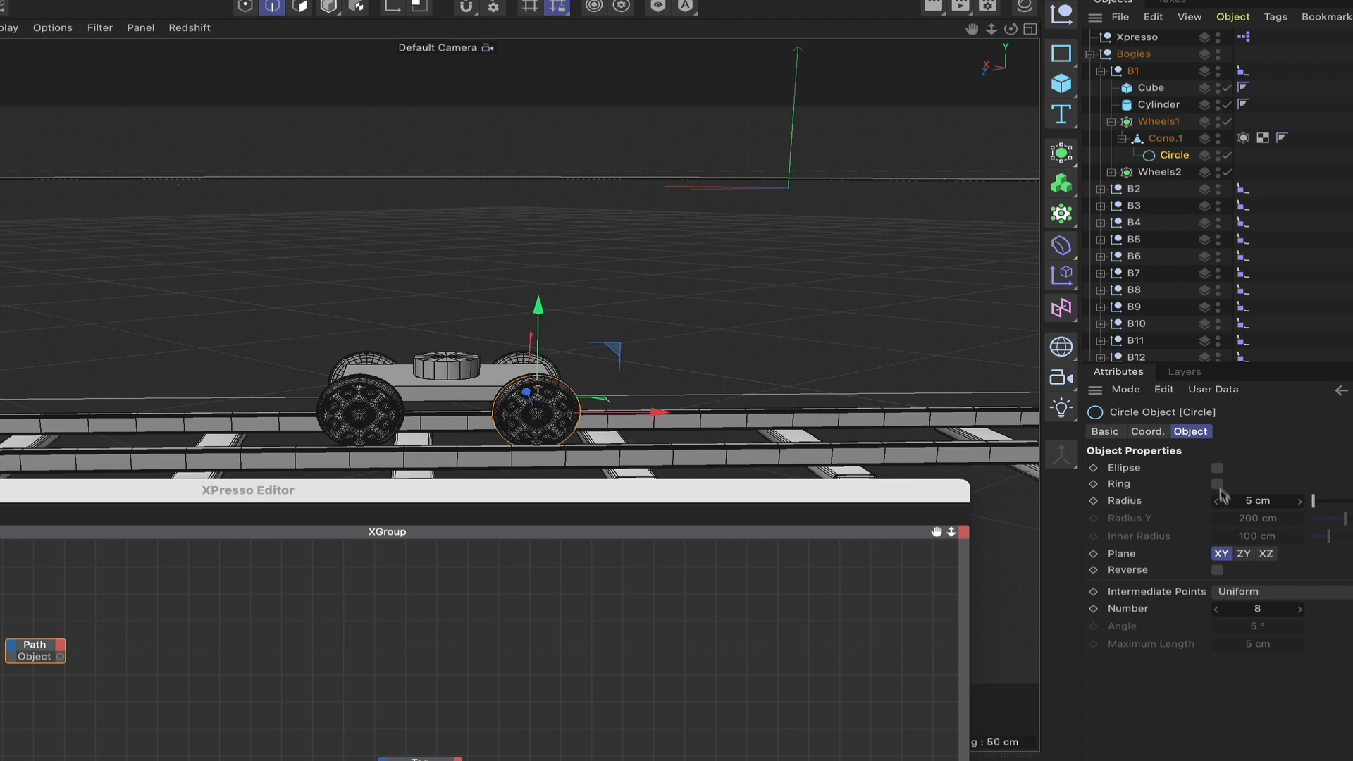
Step: Set the circle's radius to 4 cm and shift it along its Z axis in front of the wheel's outer face
double_click(1251, 502)
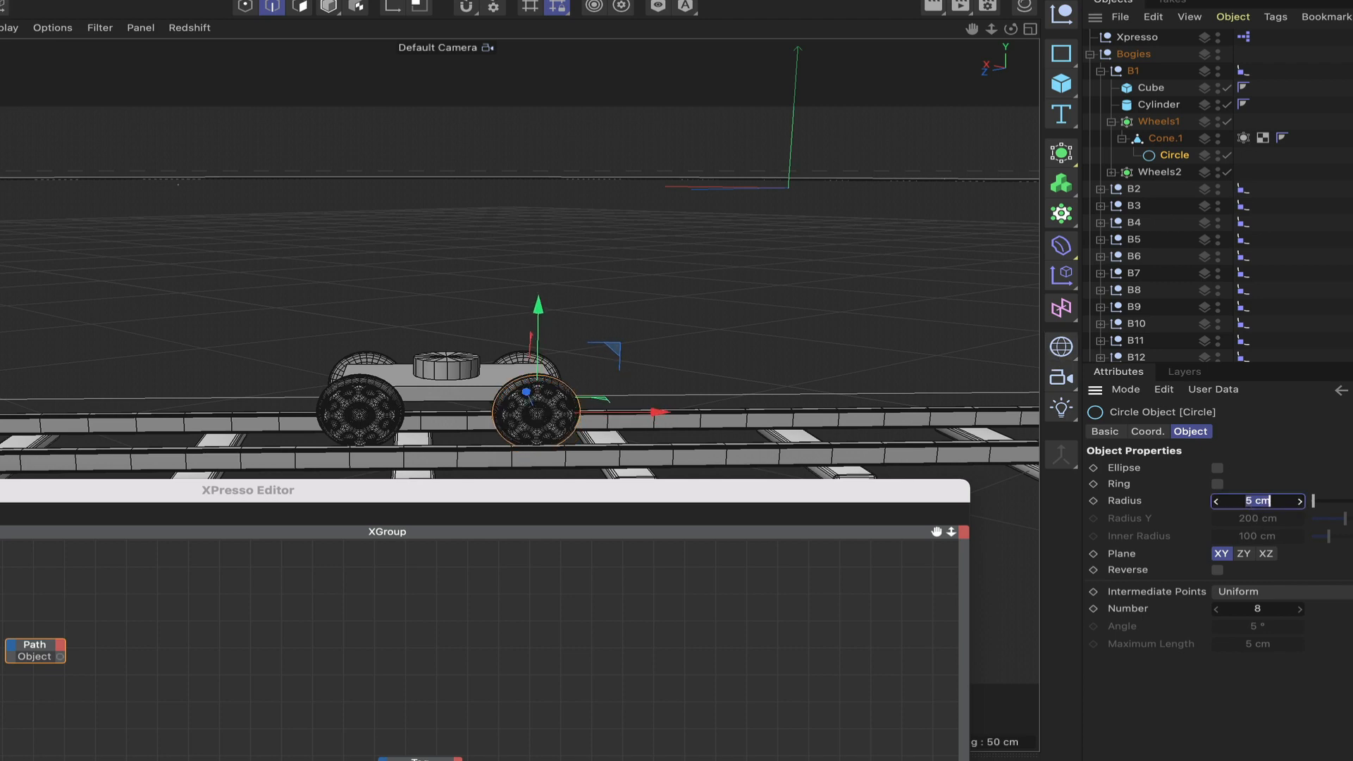
type("4")
key("Return")
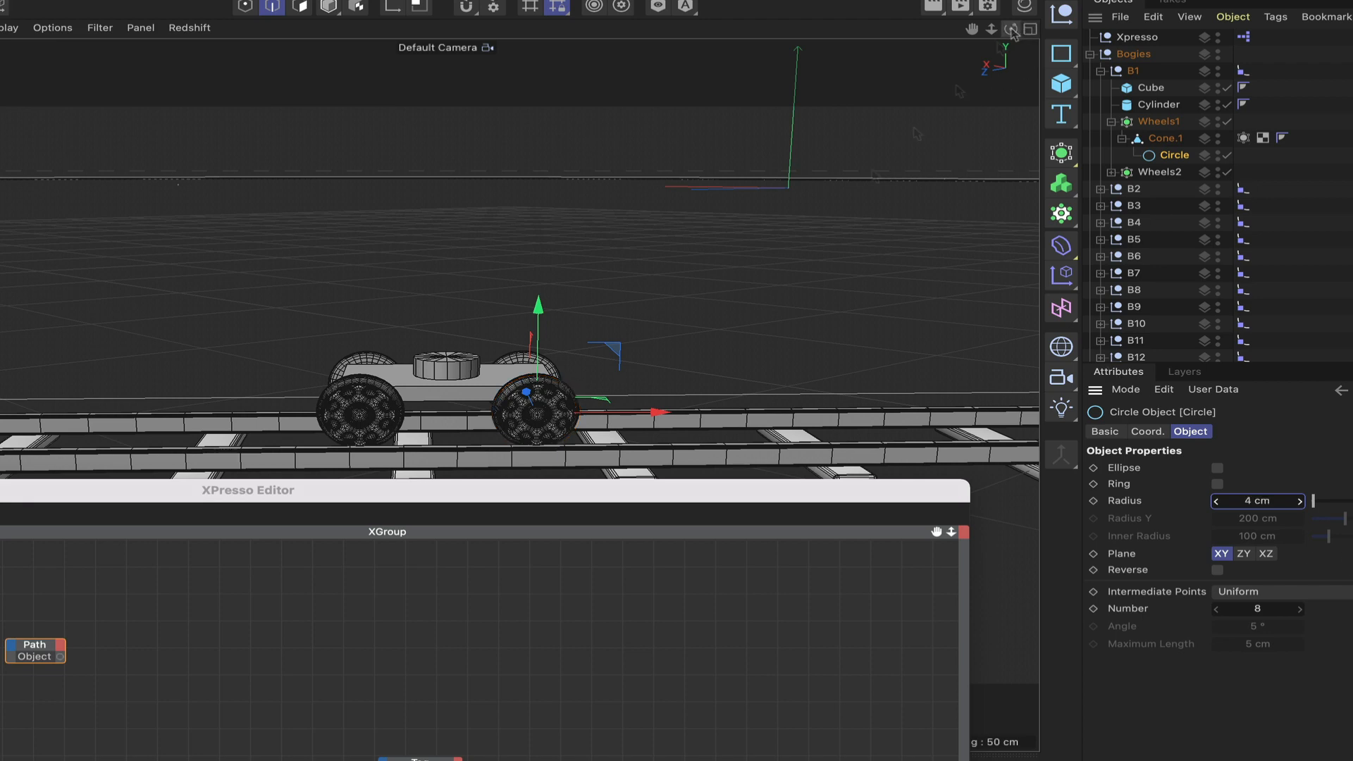
left_click_drag(1011, 33, 986, 33)
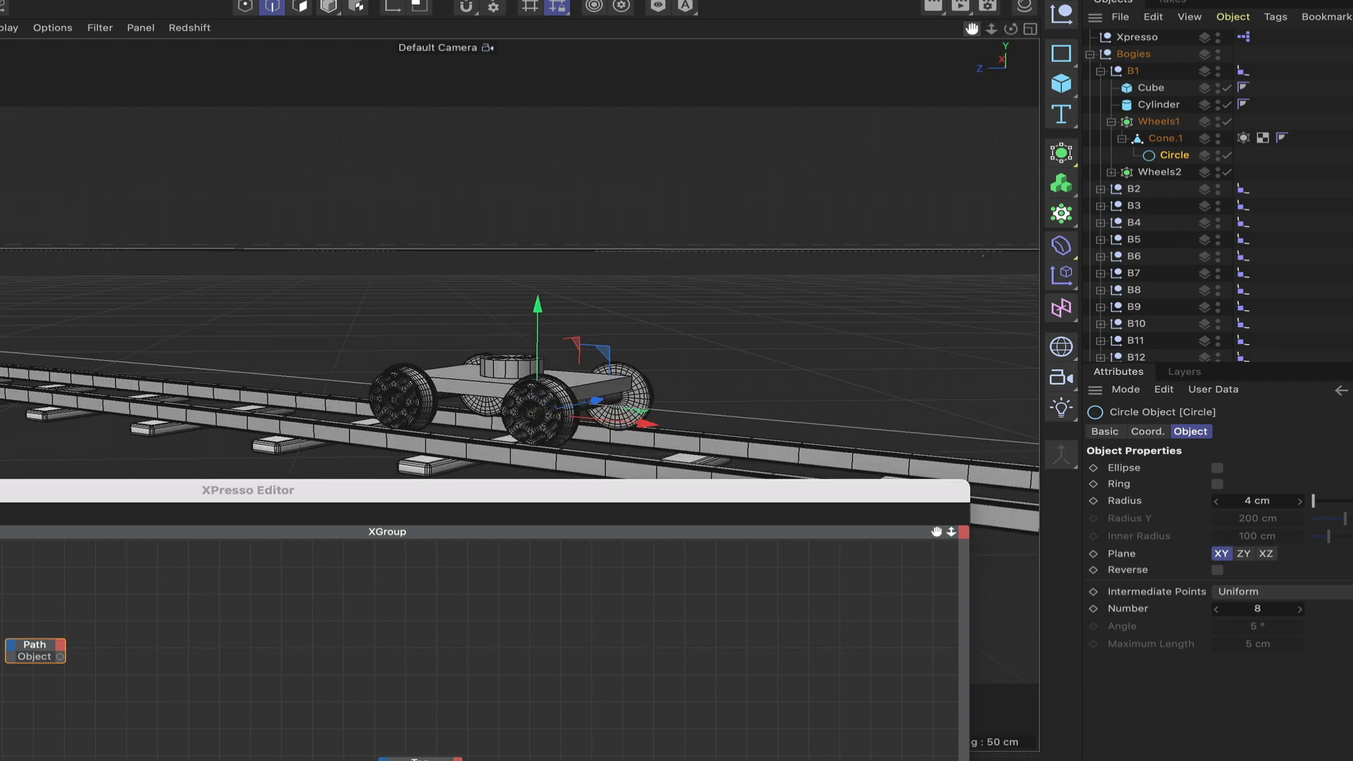
right_click_drag(971, 29, 997, 28)
left_click_drag(972, 28, 951, 21)
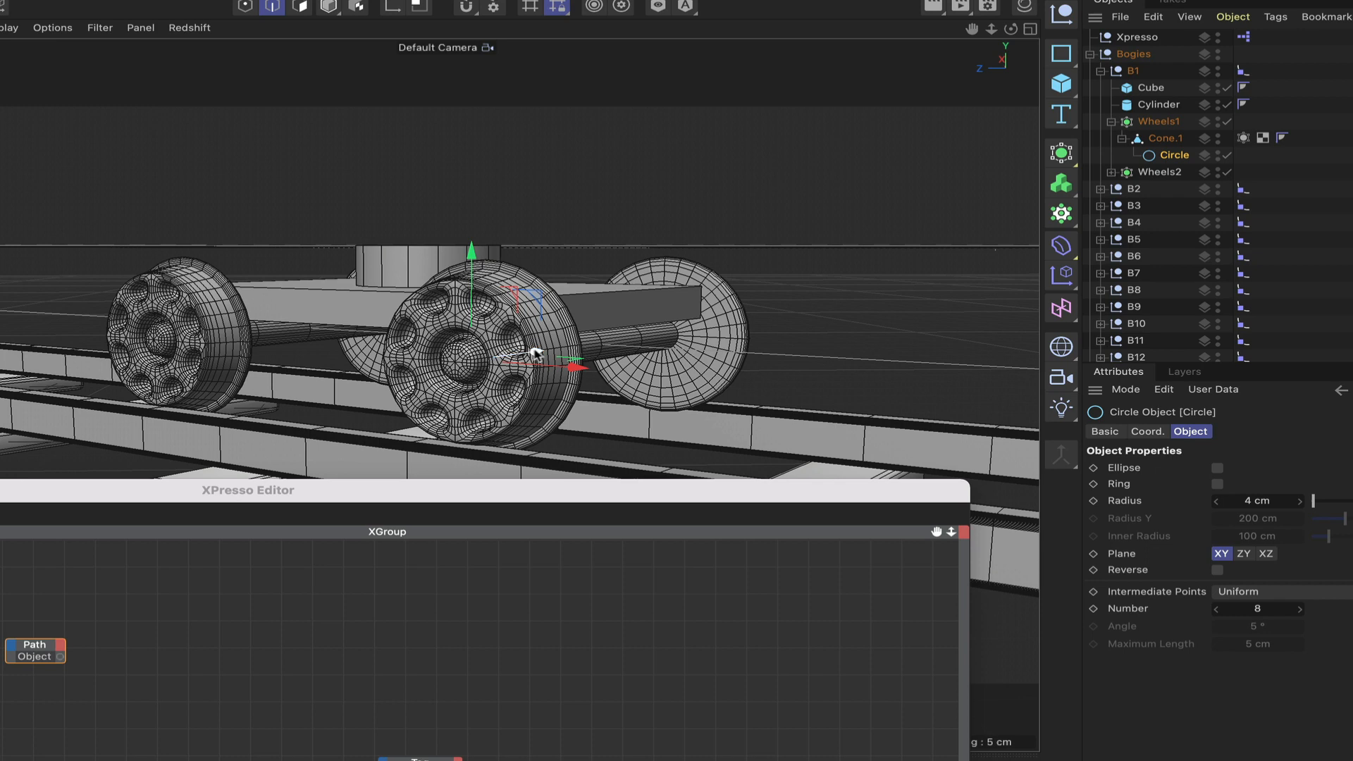
left_click_drag(532, 353, 523, 364)
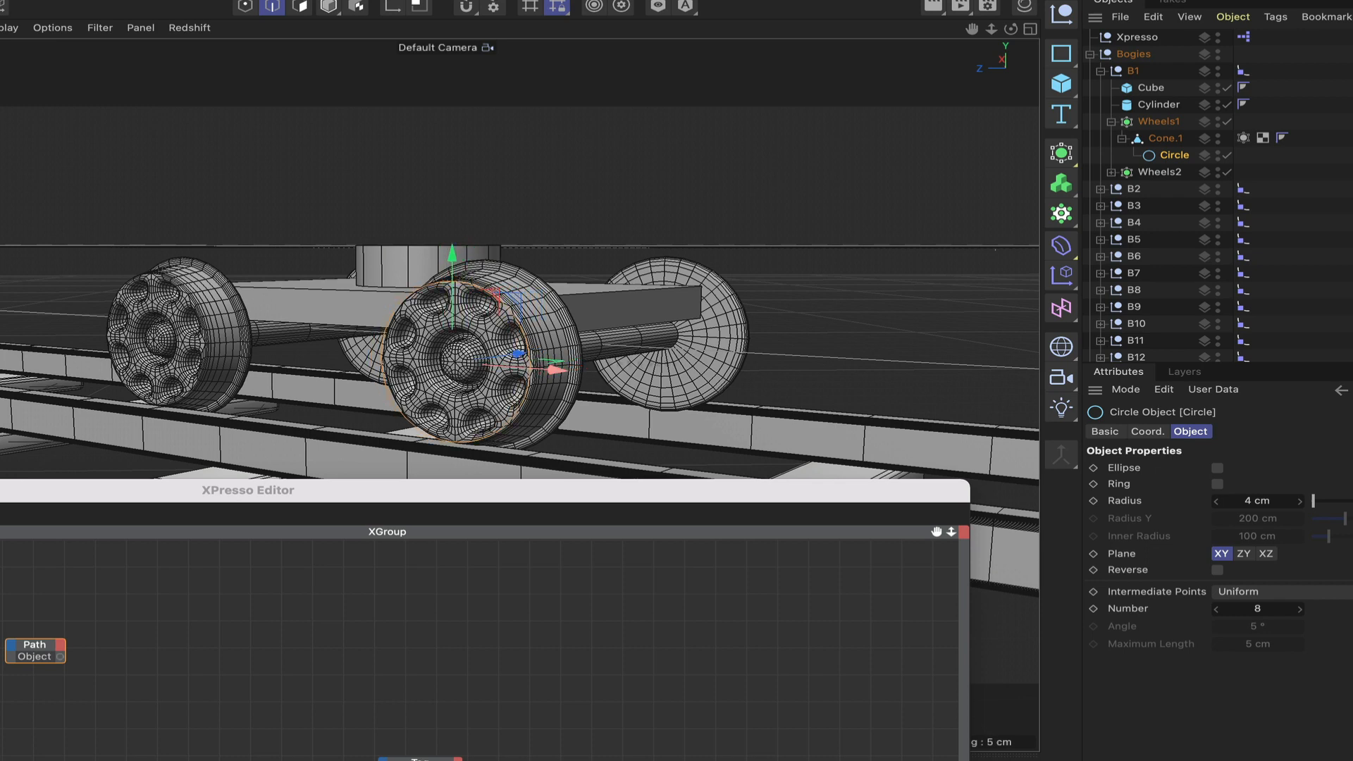
Step: Set the circle's radius to 4.5 cm and slide it back along its Z axis onto the wheel's running surface
double_click(1251, 501)
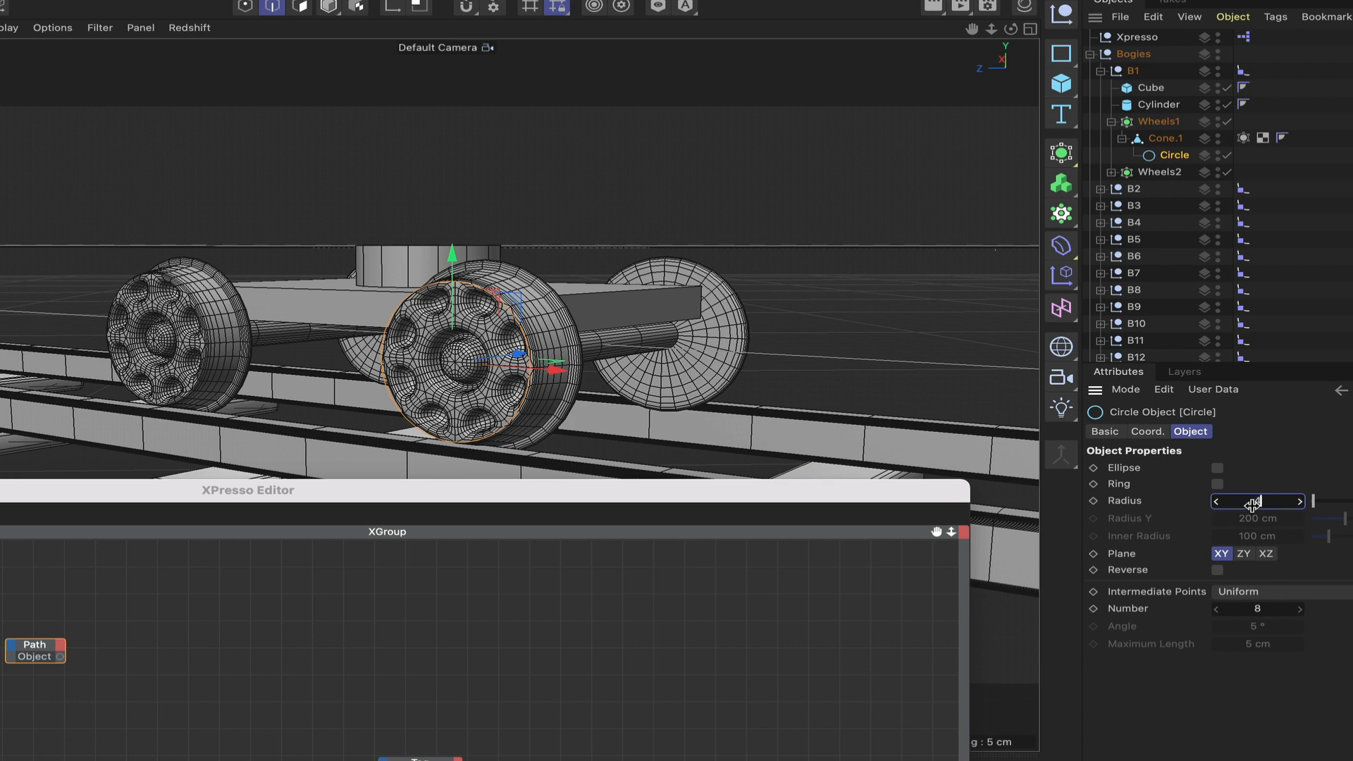
type("4.5")
key("Return")
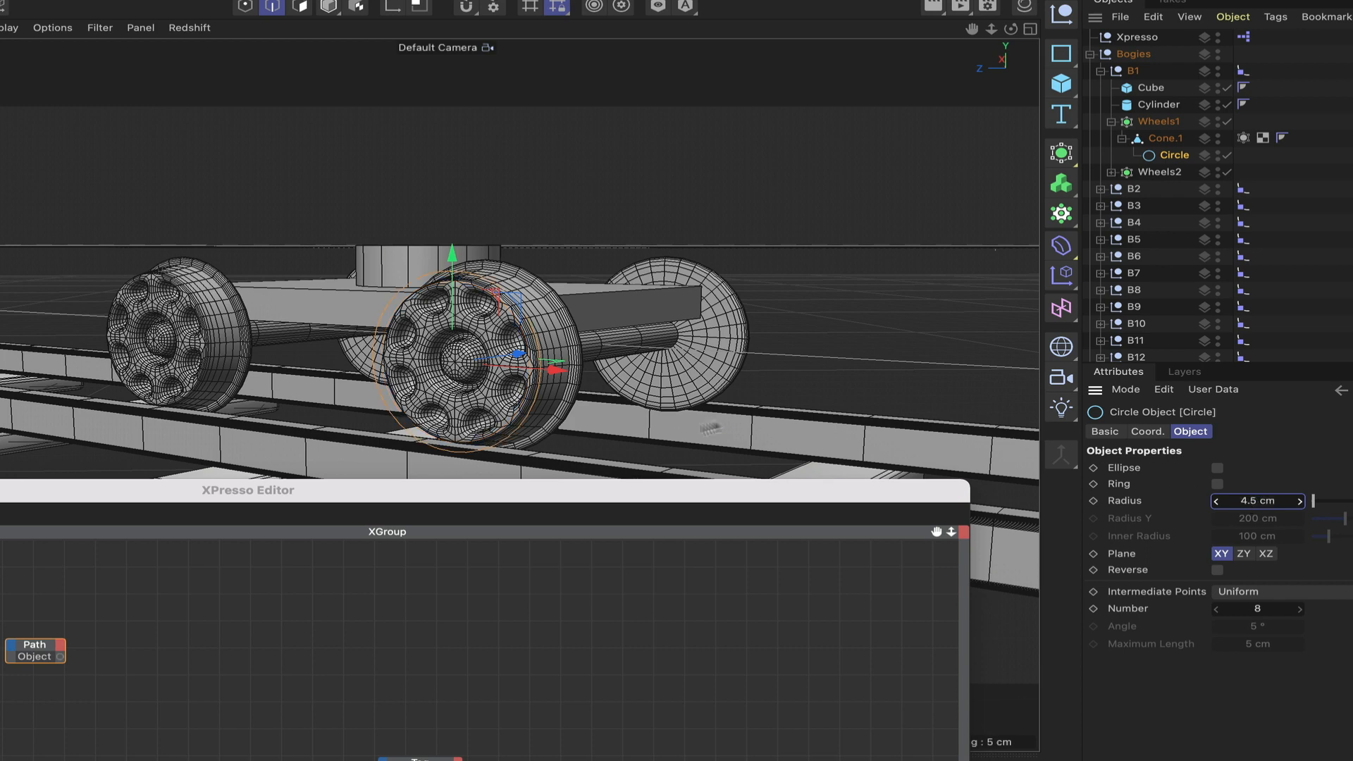
left_click_drag(519, 356, 536, 355)
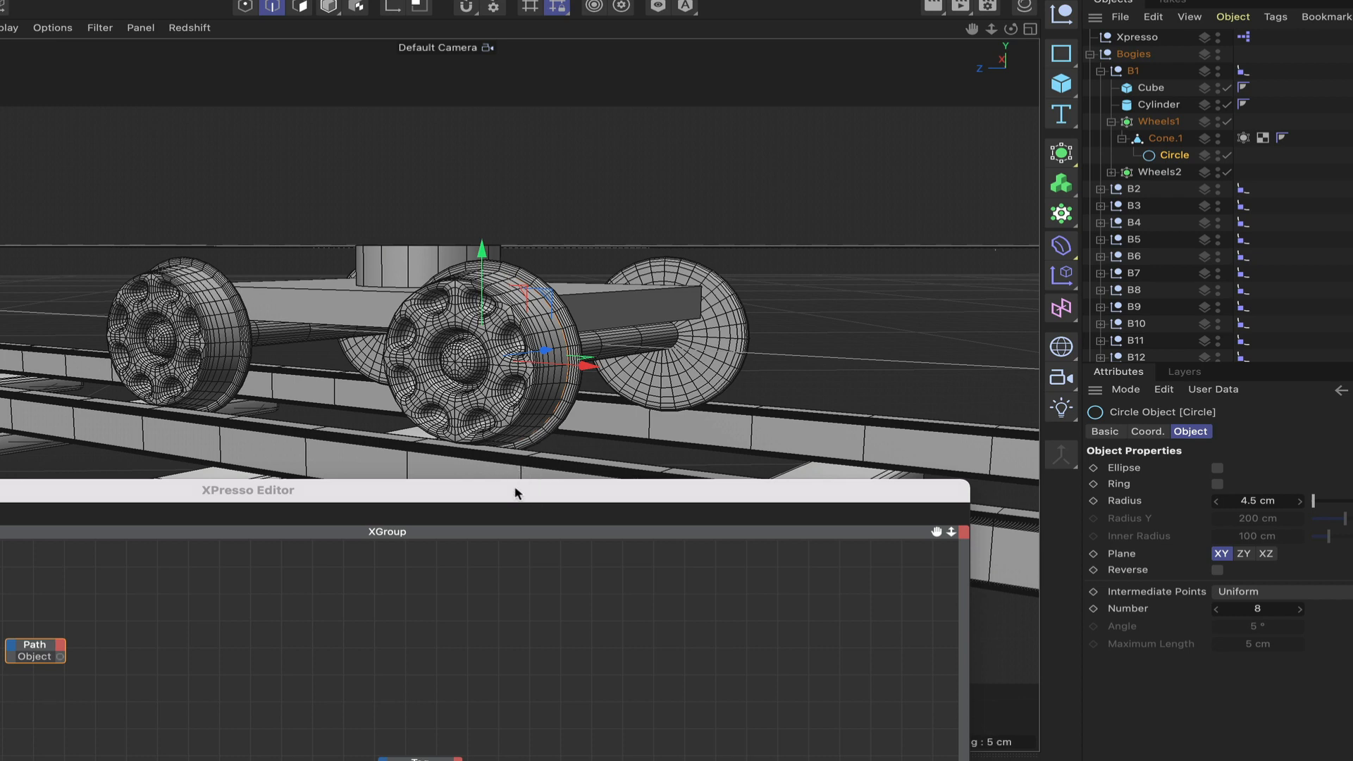
Step: Add the Circle spline as a node below the Path node and give it an Object output port
left_click_drag(515, 492, 623, 117)
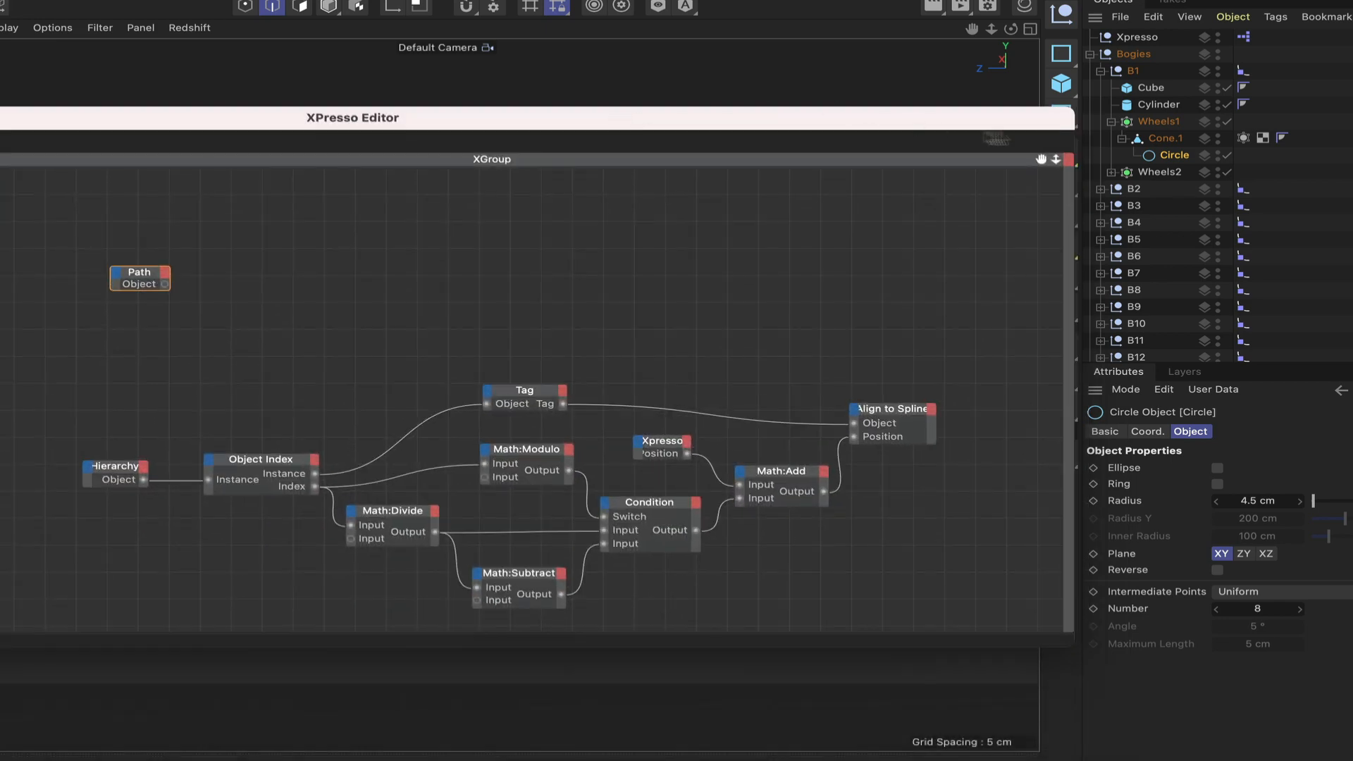
left_click(1177, 161)
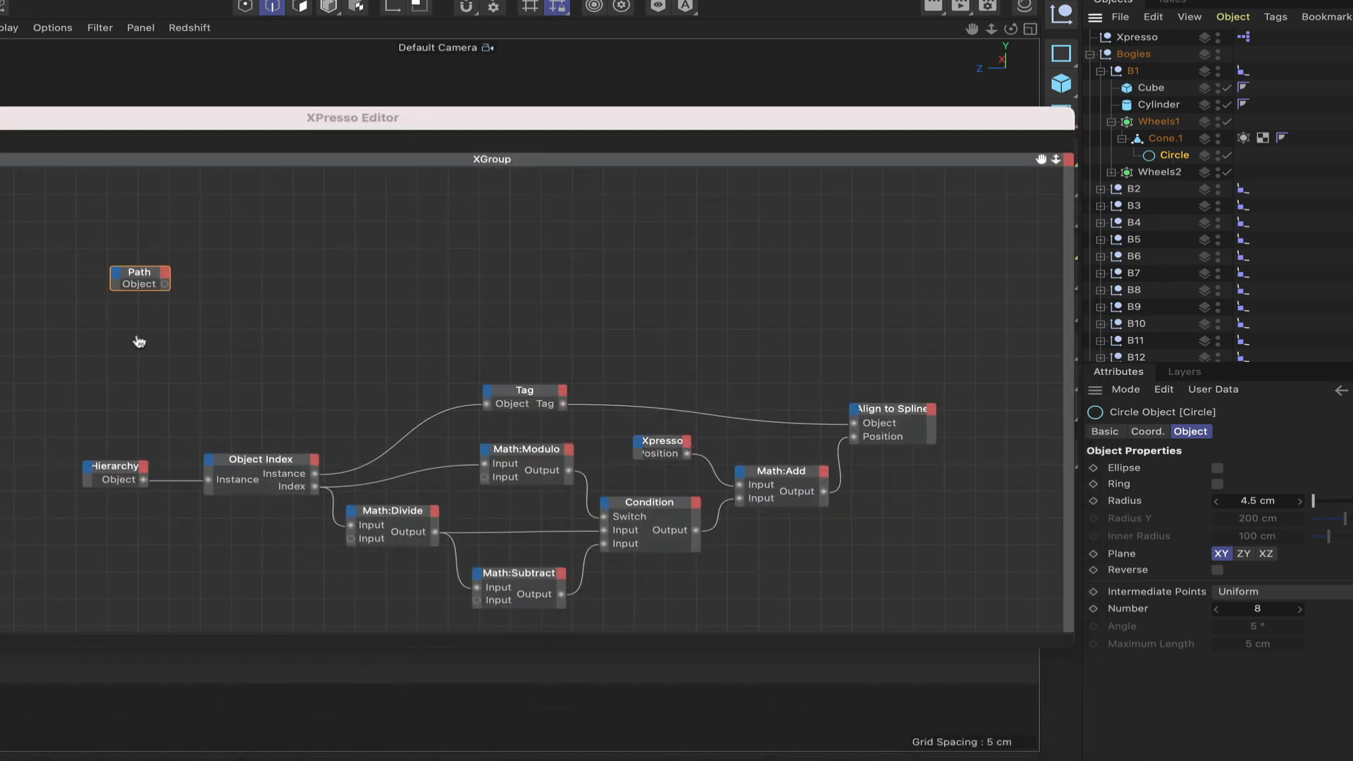
left_click_drag(139, 342, 137, 337)
left_click(162, 326)
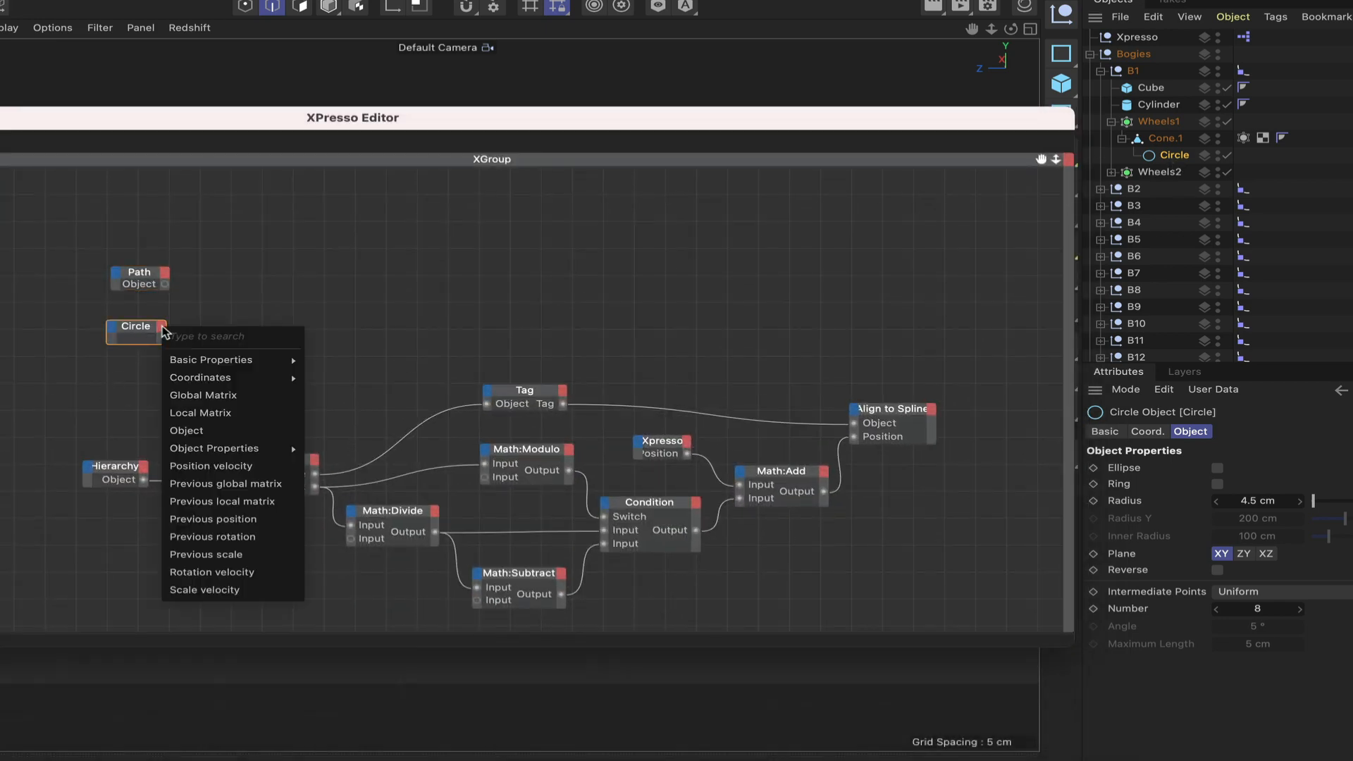
left_click(185, 431)
Step: Add a Spline node beside the Path node and place a copy of it beside the Circle node
right_click(276, 296)
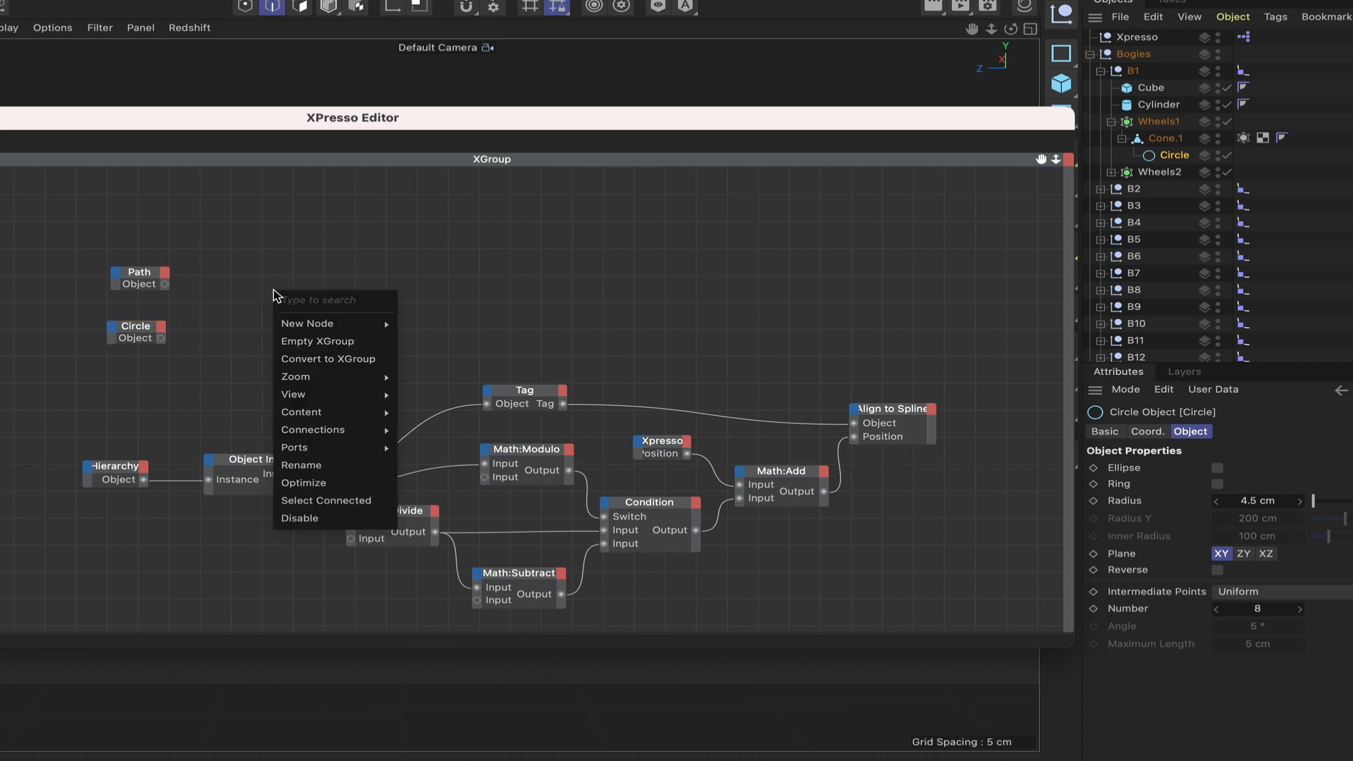
mouse_move(331, 323)
mouse_move(458, 323)
mouse_move(559, 337)
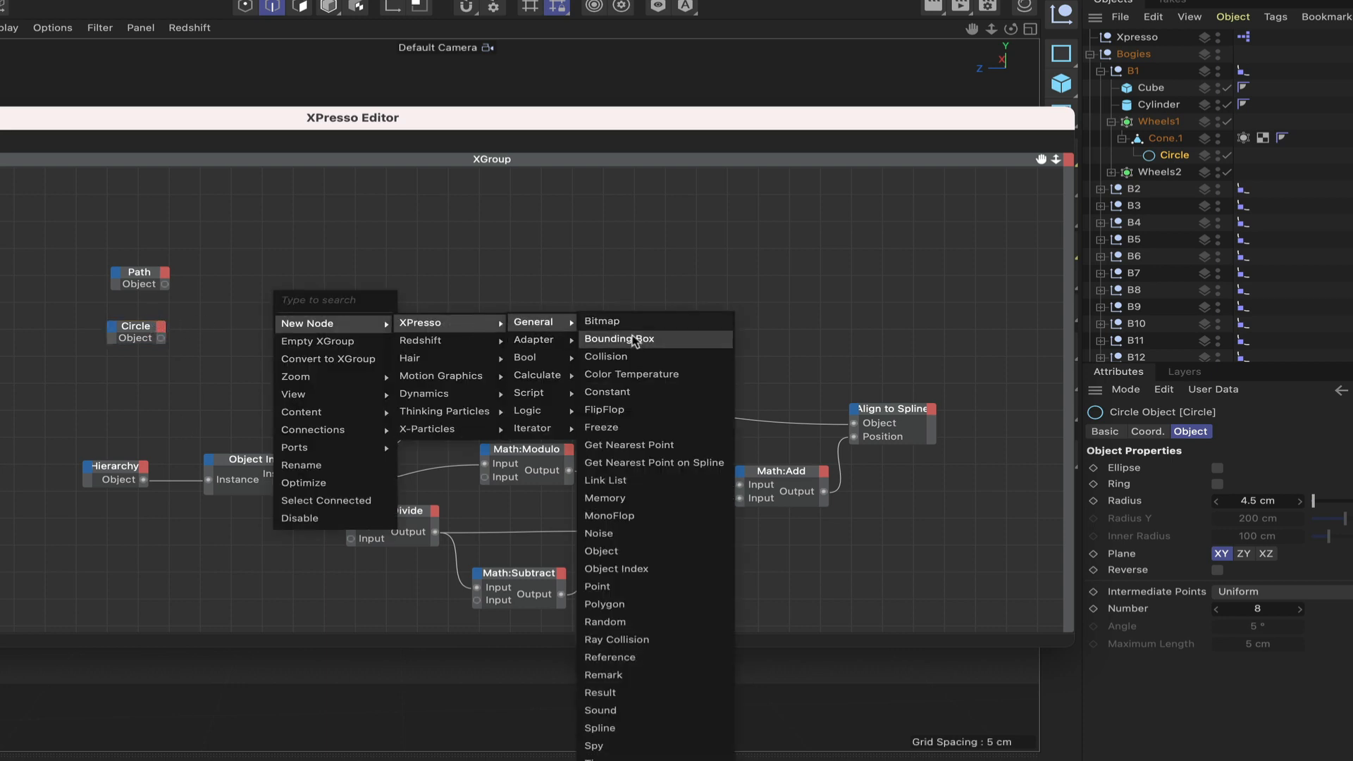
left_click(637, 728)
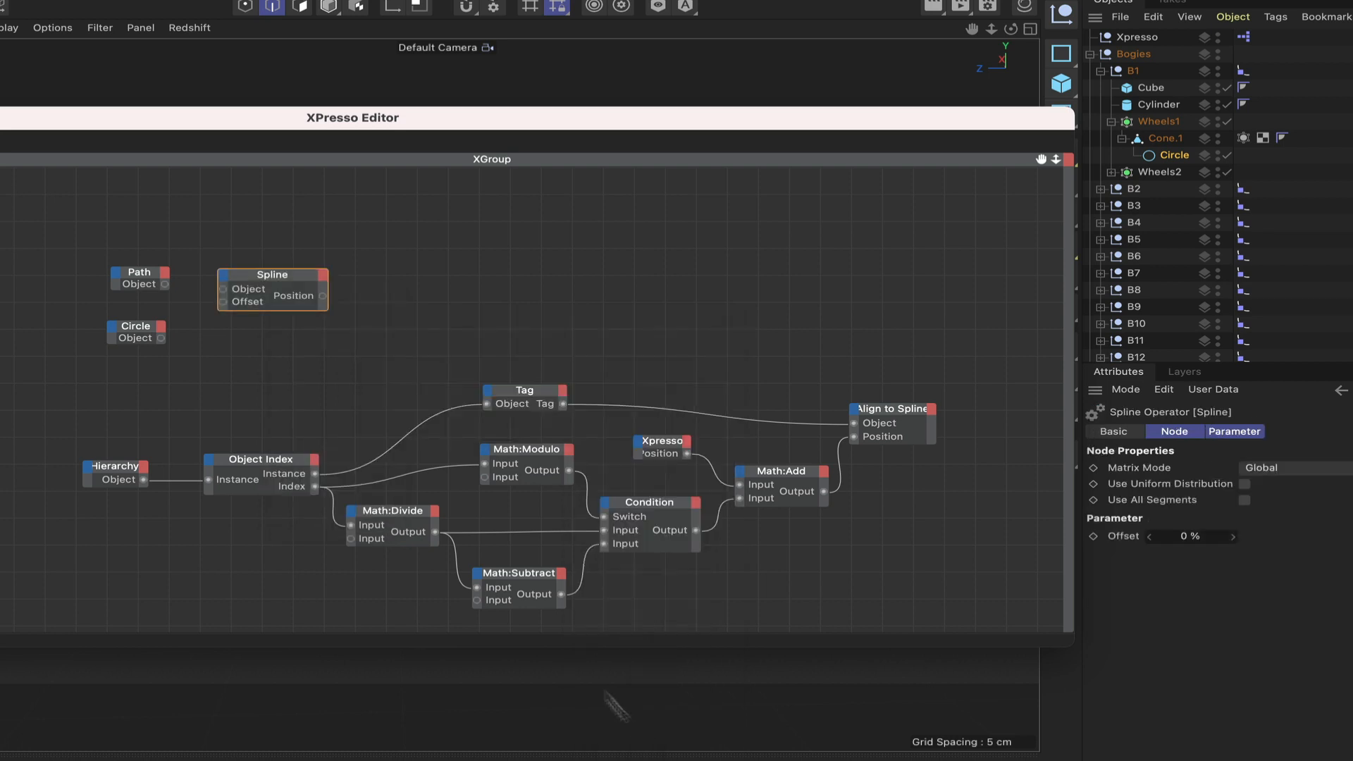
left_click_drag(296, 277, 284, 321)
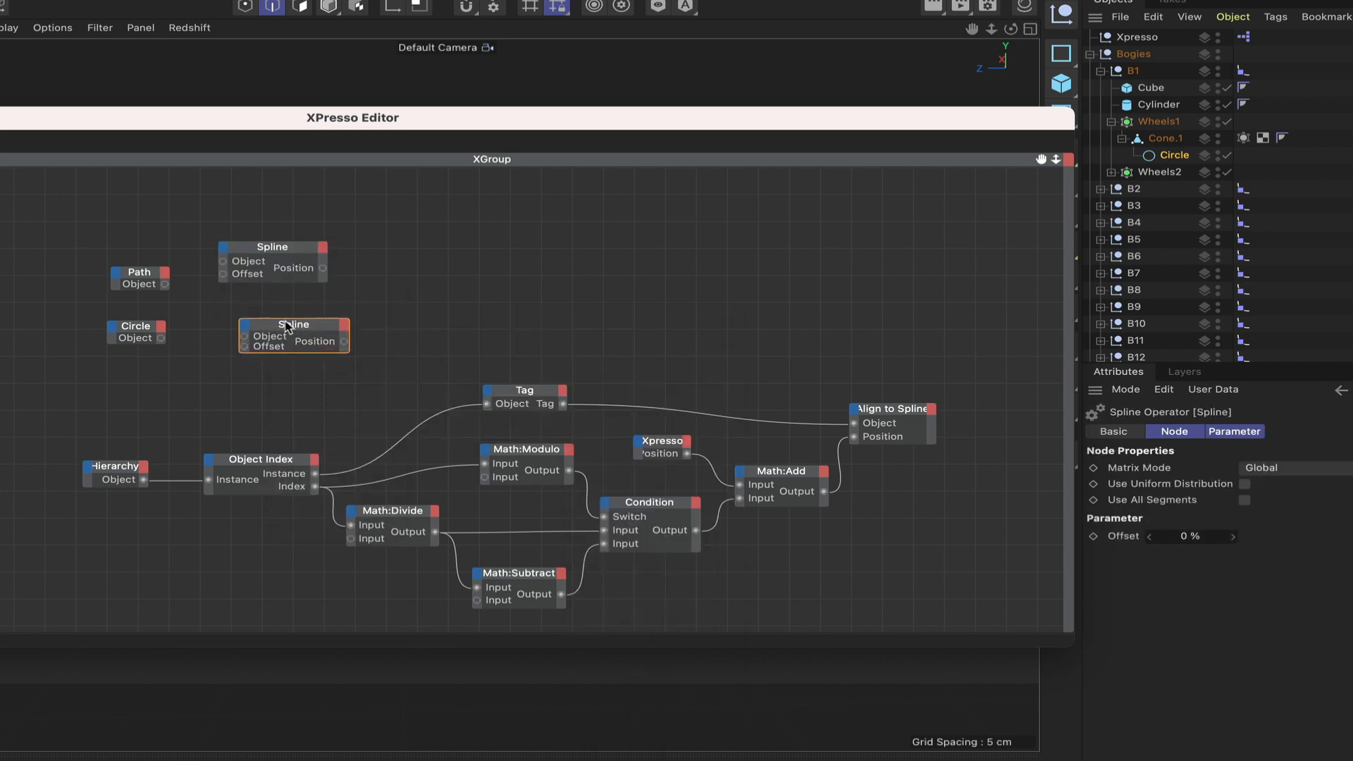
left_click(286, 325)
key("super+z")
key("super+z")
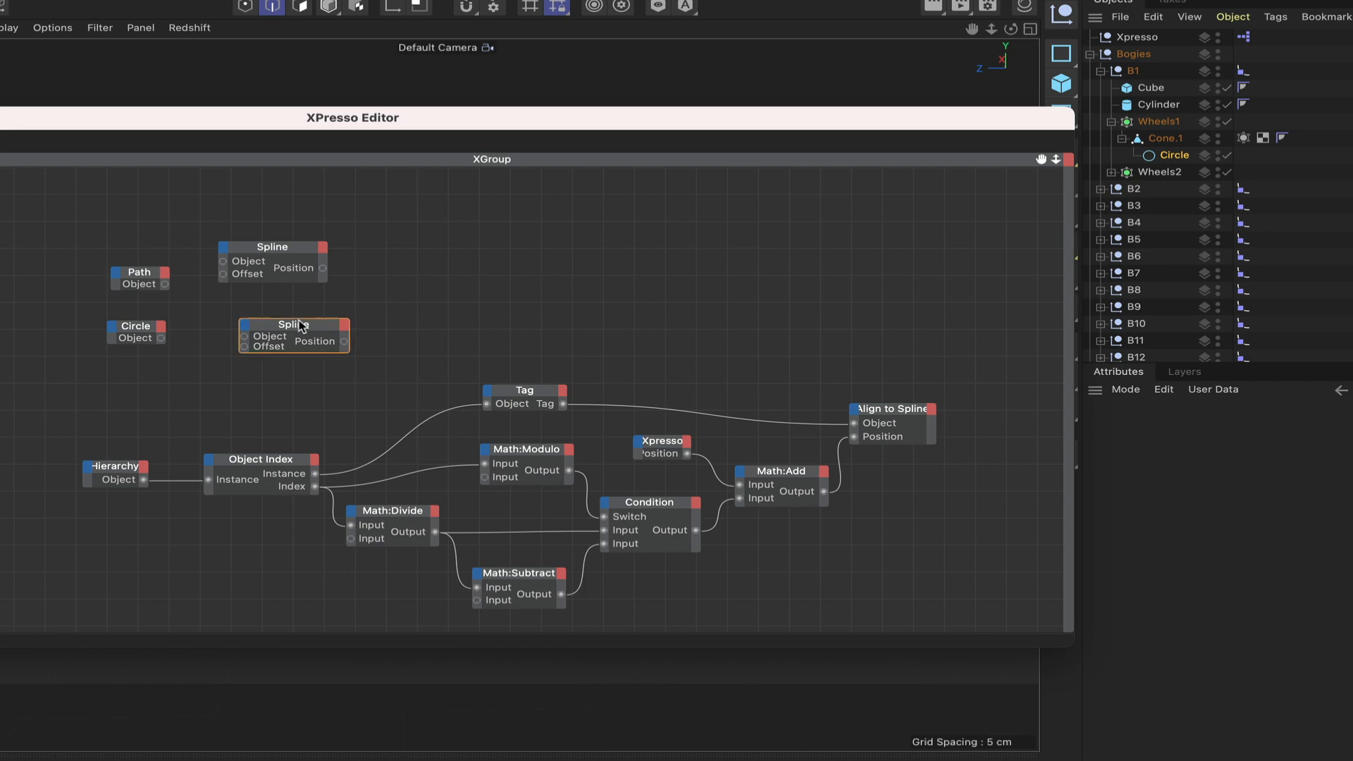
Step: Add a Length output port to both Spline nodes
left_click(326, 250)
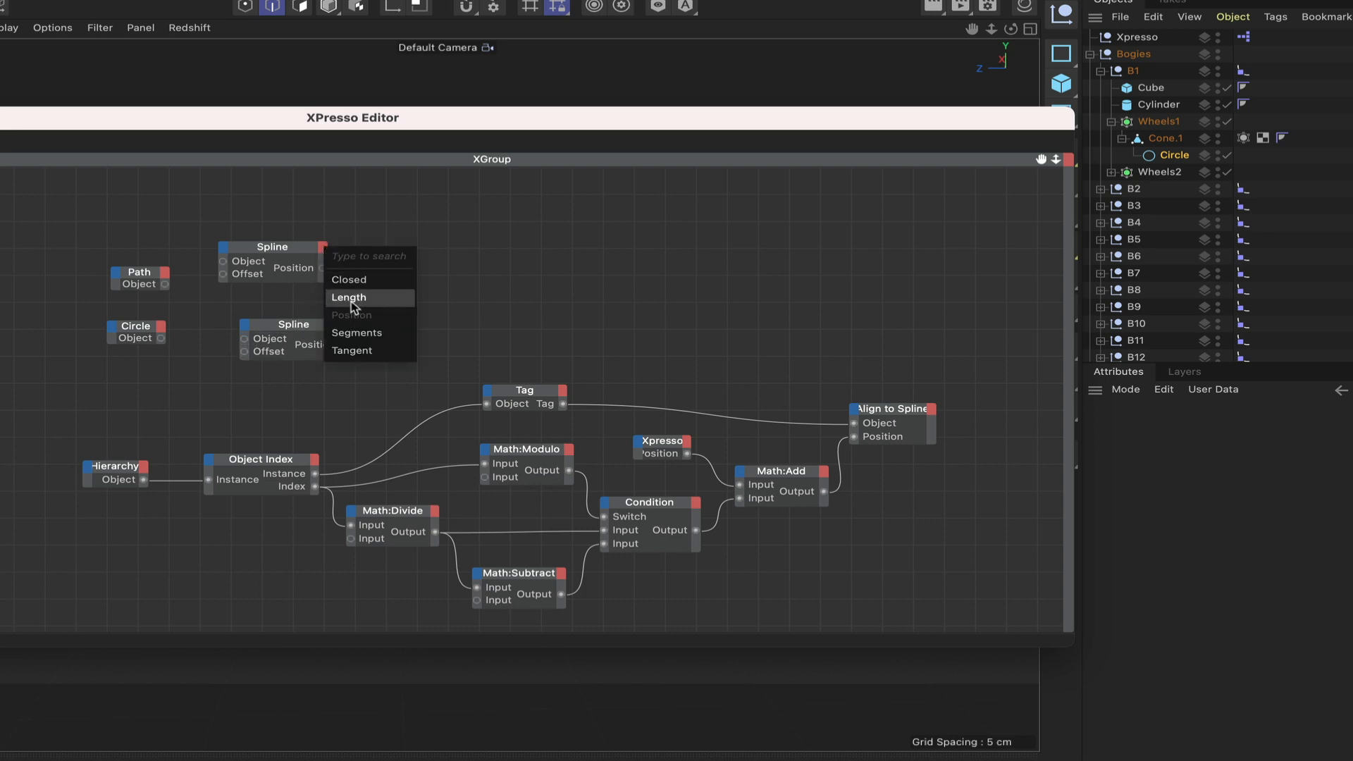
left_click(345, 300)
left_click(344, 326)
left_click(366, 379)
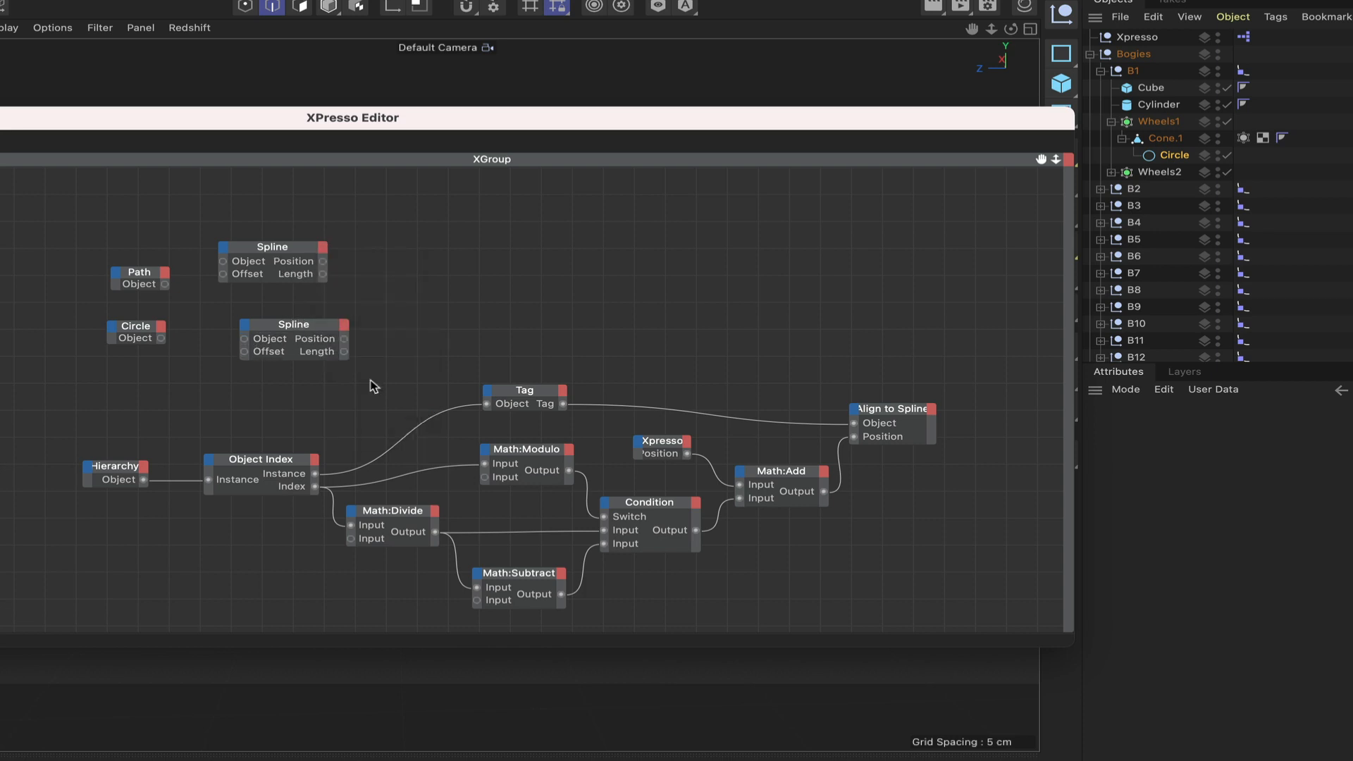
Step: Connect the Path and Circle Object outputs to the Object inputs of their respective Spline nodes and line up the nodes
left_click(166, 286)
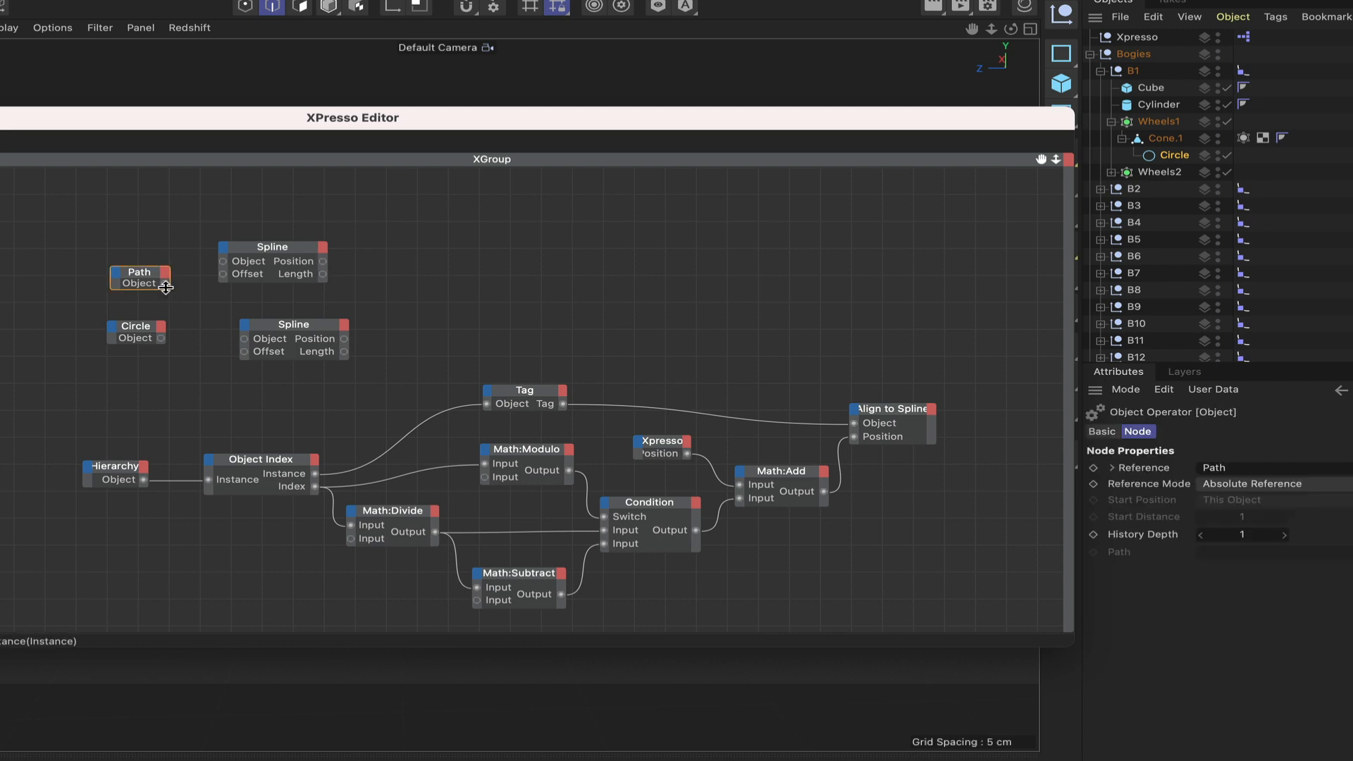
left_click_drag(165, 285, 223, 261)
left_click_drag(162, 339, 139, 319)
left_click_drag(327, 330, 307, 328)
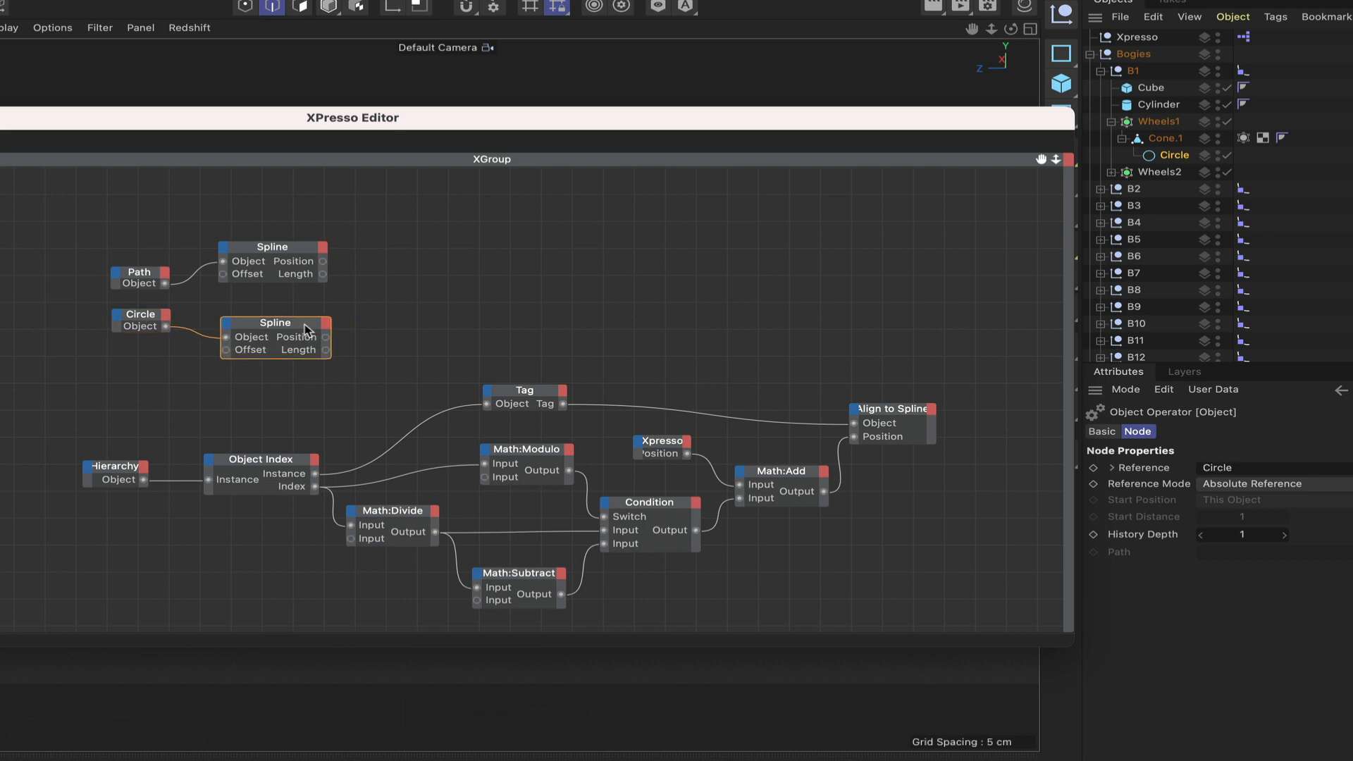
Step: Add a Result node beside the Path's Spline node and connect that Spline's Length output to it
right_click(380, 295)
mouse_move(476, 327)
mouse_move(535, 327)
mouse_move(642, 326)
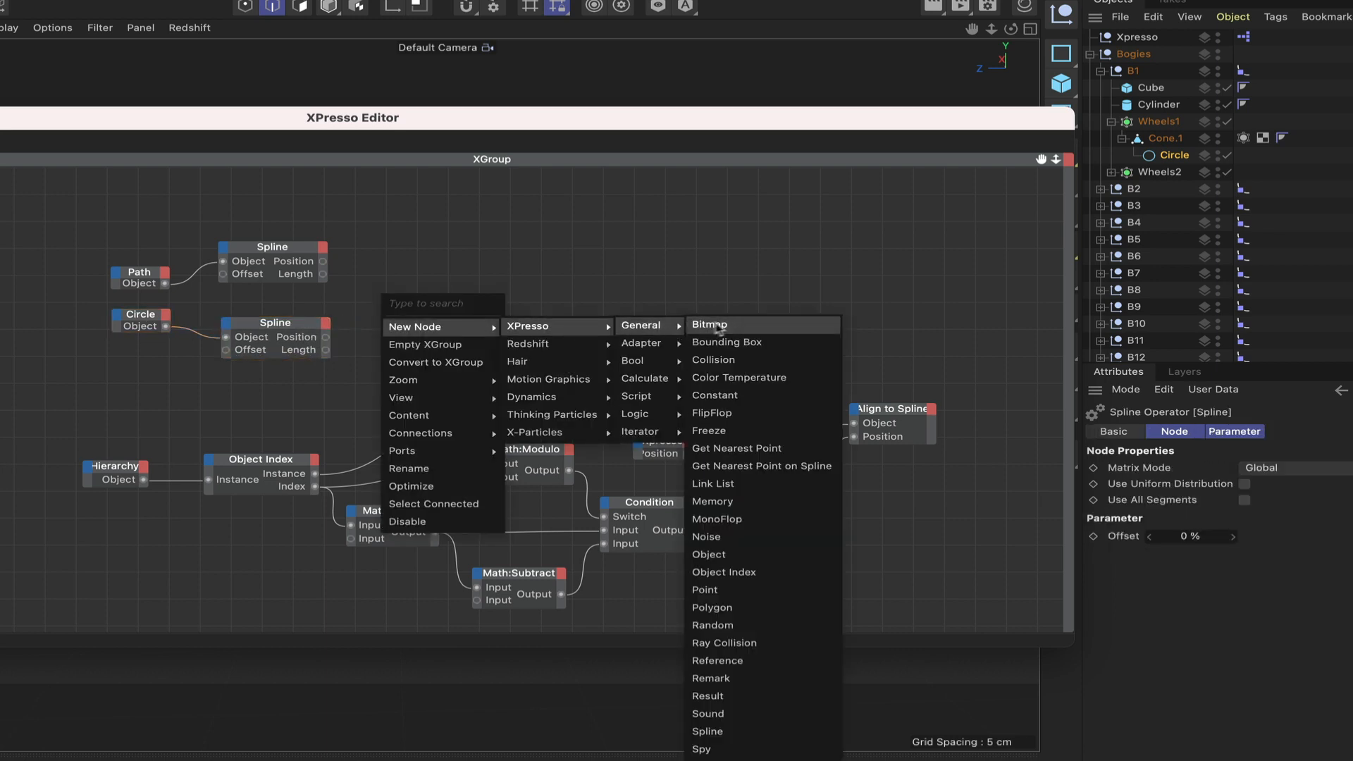
left_click(740, 695)
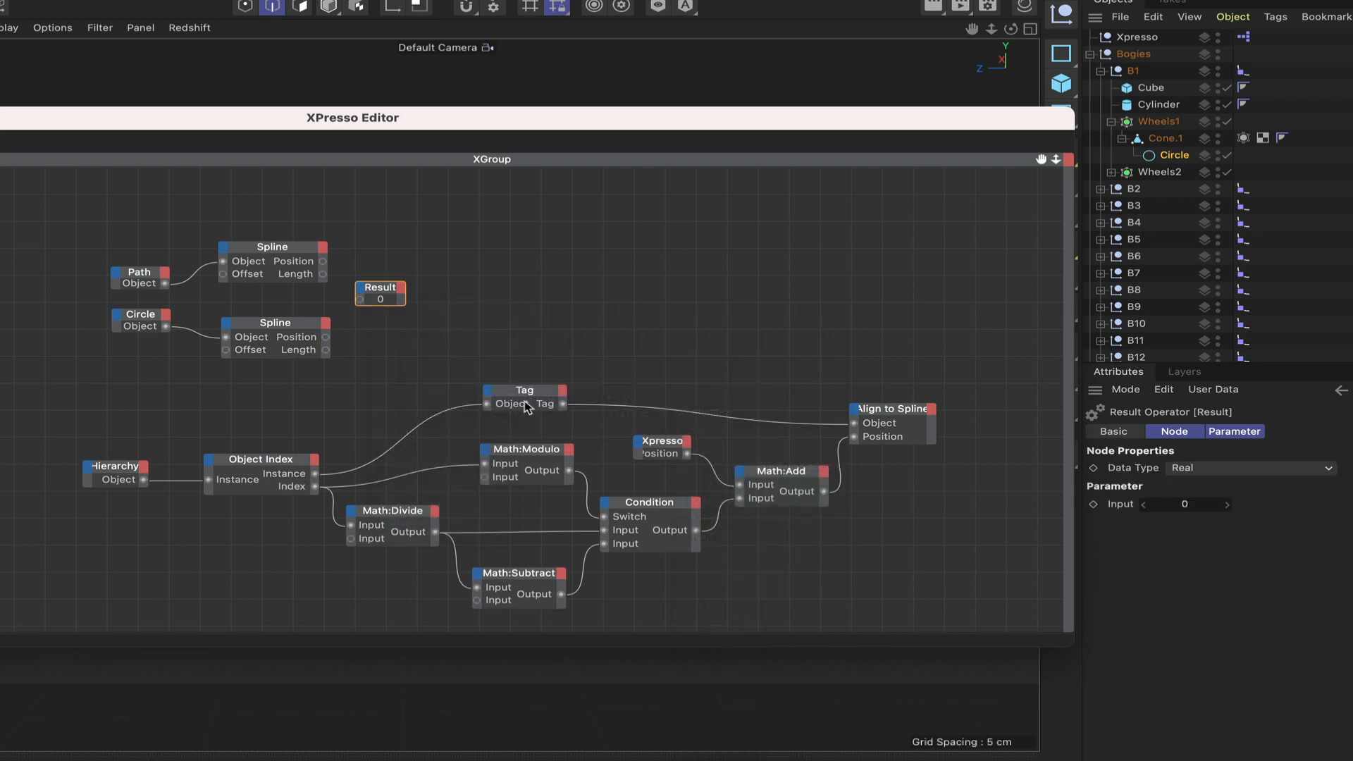
left_click_drag(396, 294, 418, 260)
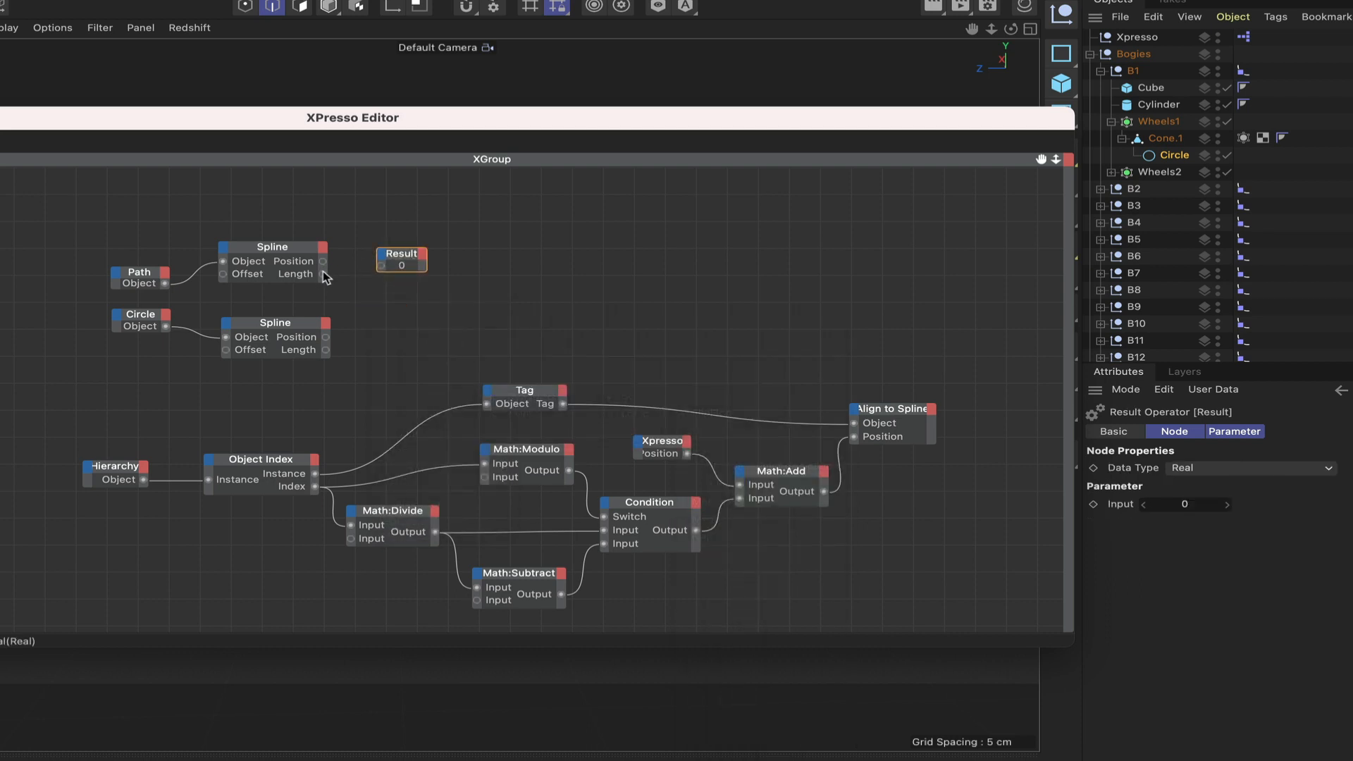
left_click_drag(323, 274, 417, 216)
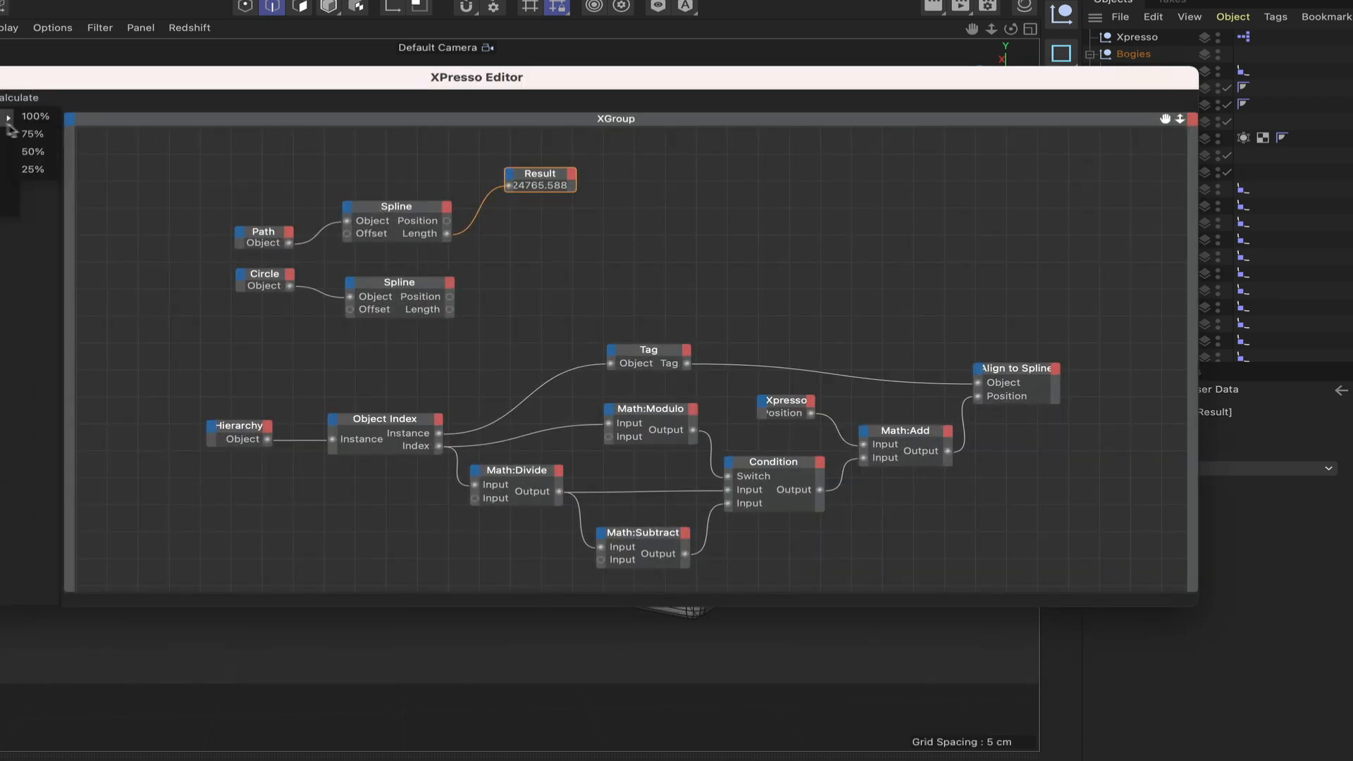
Step: Duplicate the Result node beside the Circle's Spline node and connect that Spline's Length output to the copy
left_click(37, 115)
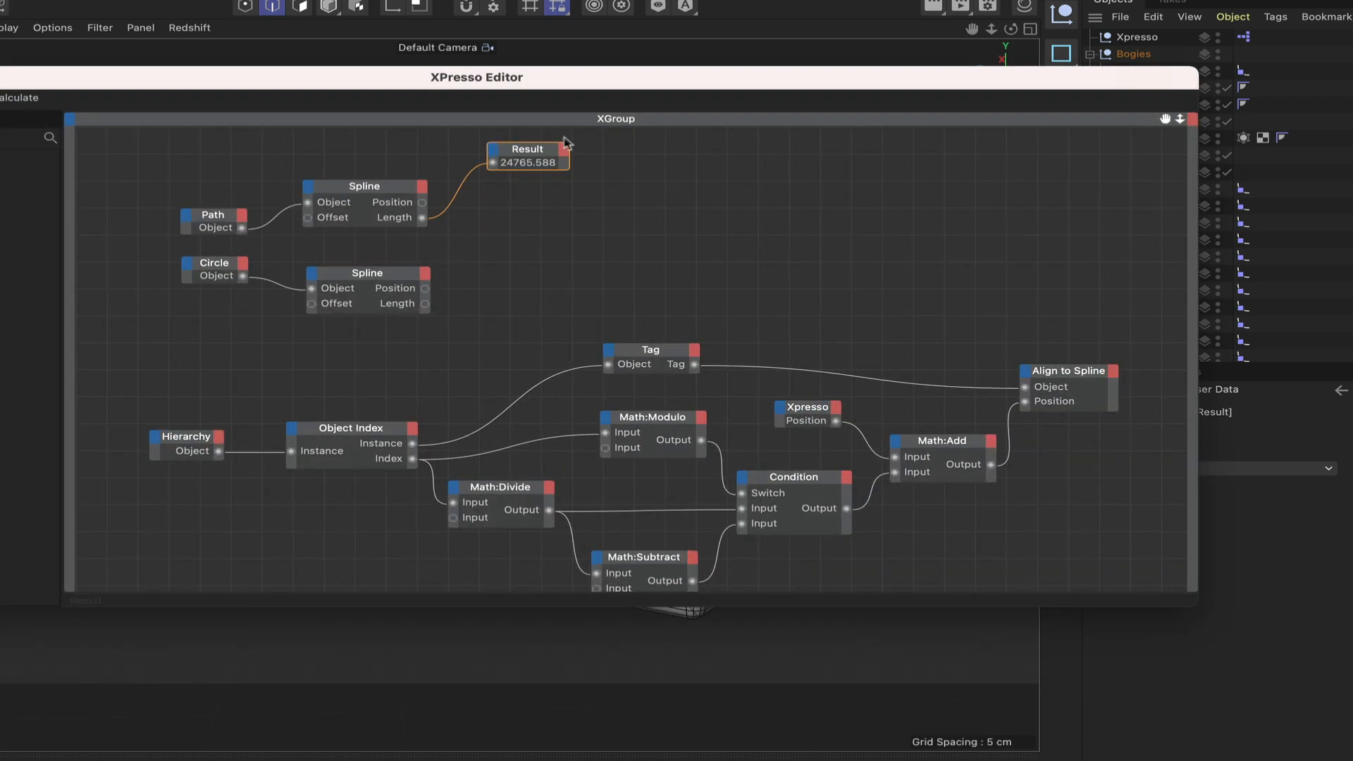
left_click_drag(541, 153, 539, 248, "ctrl")
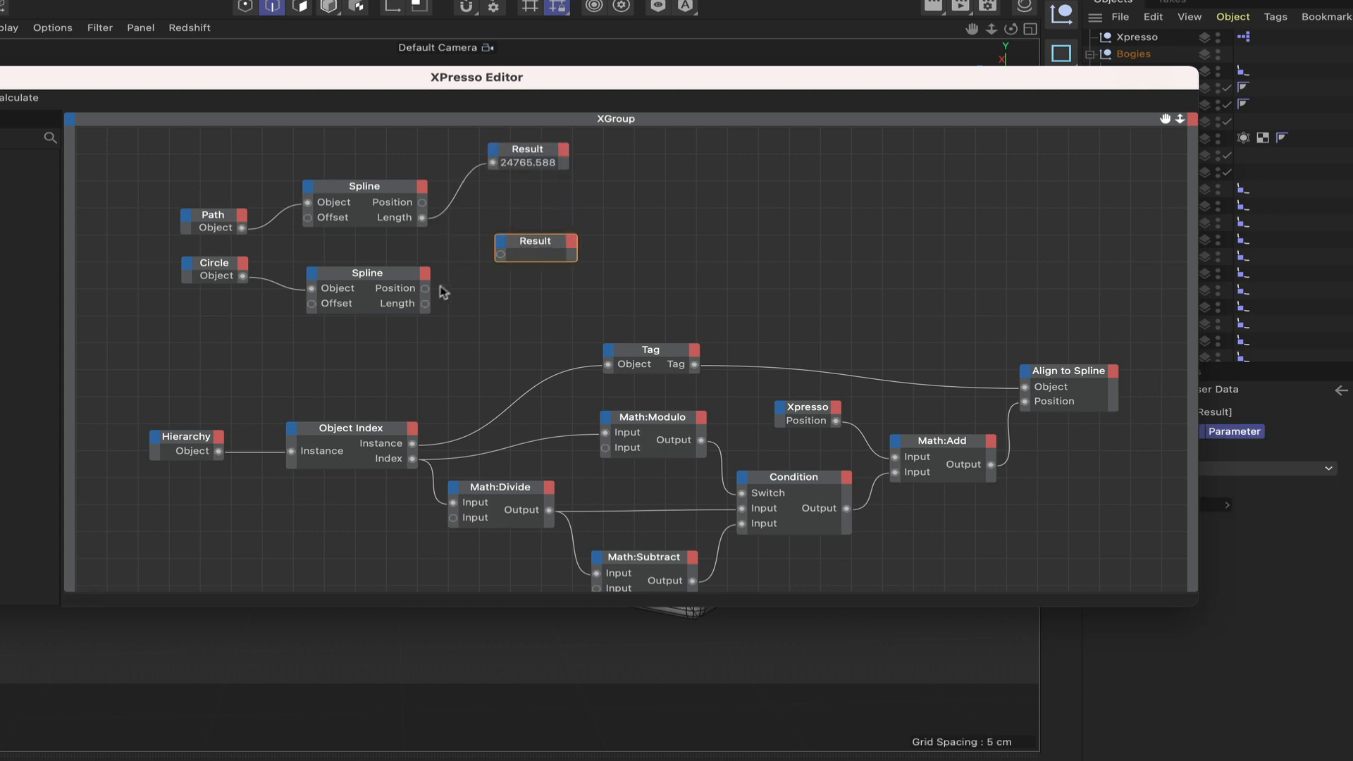
left_click_drag(425, 304, 551, 275)
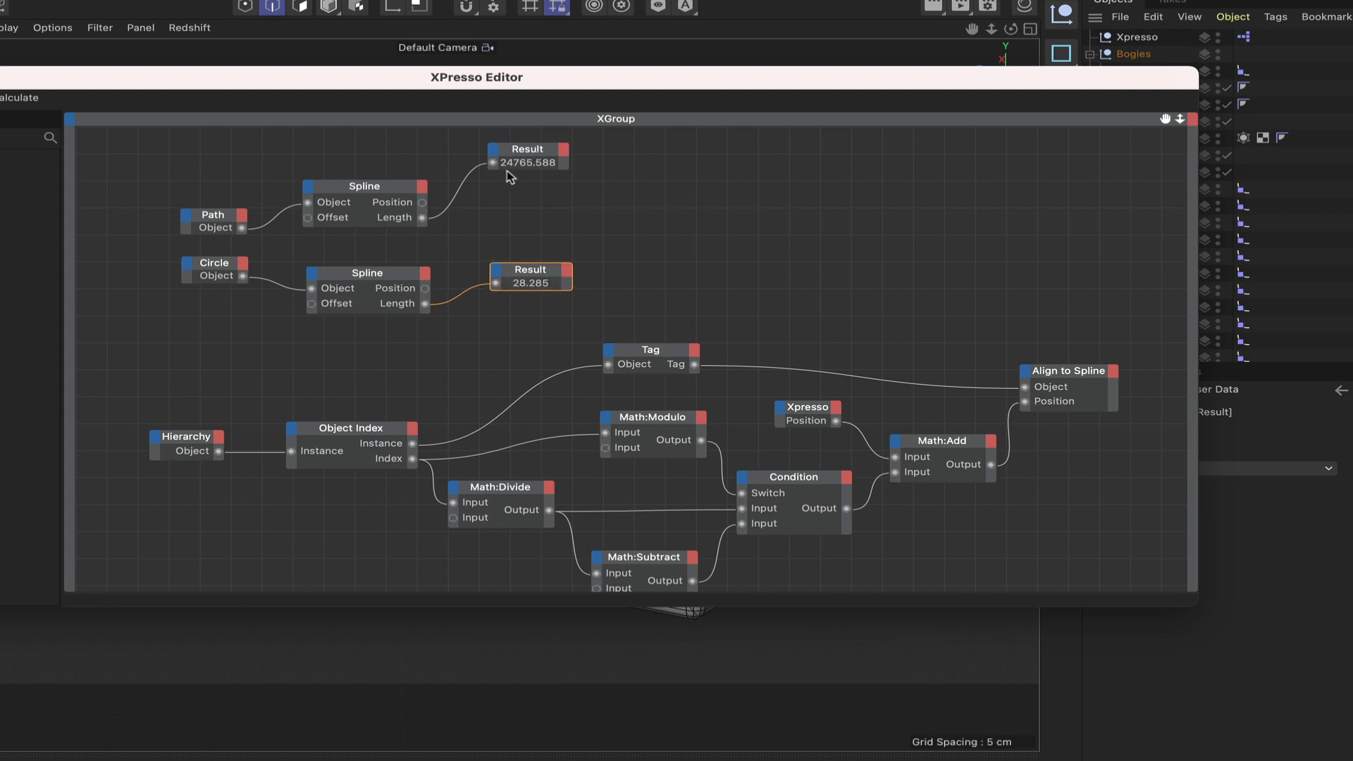
right_click(568, 241)
mouse_move(651, 268)
mouse_move(775, 270)
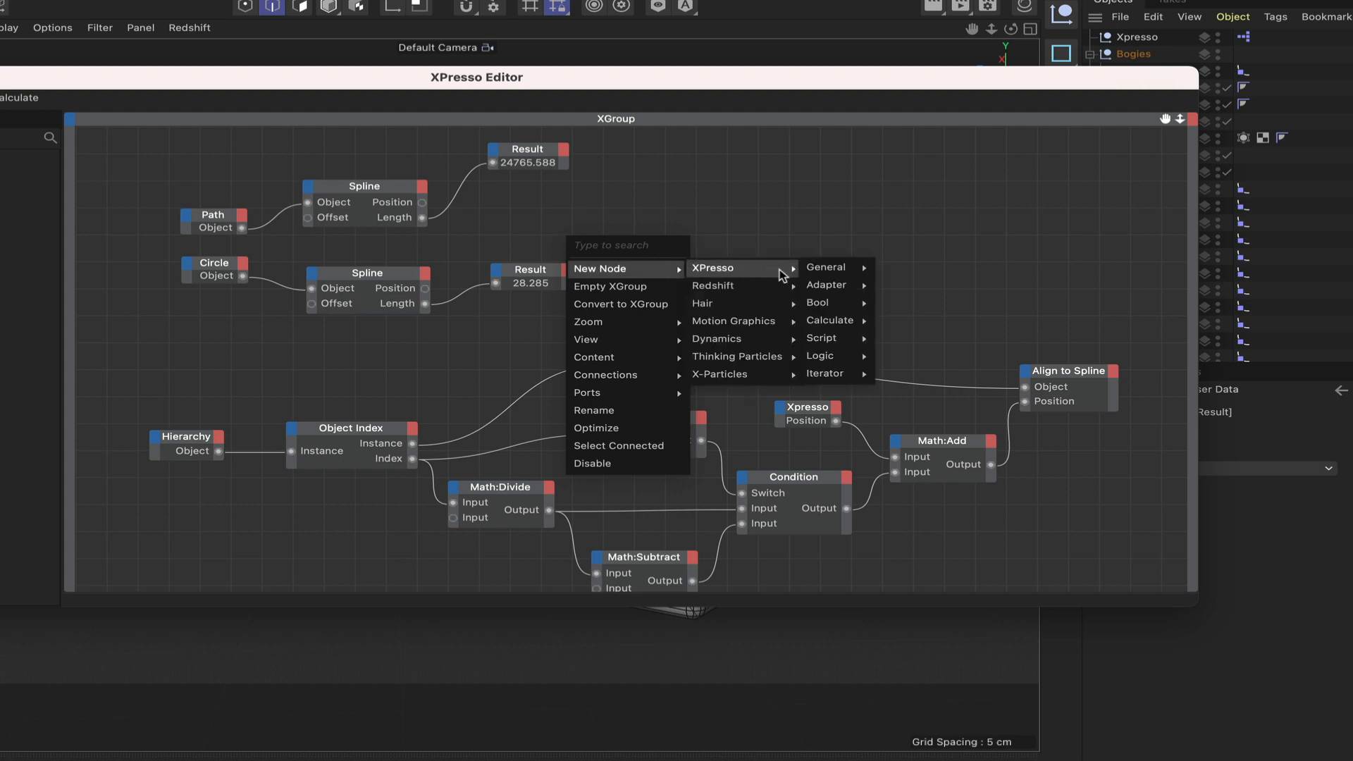
left_click(832, 182)
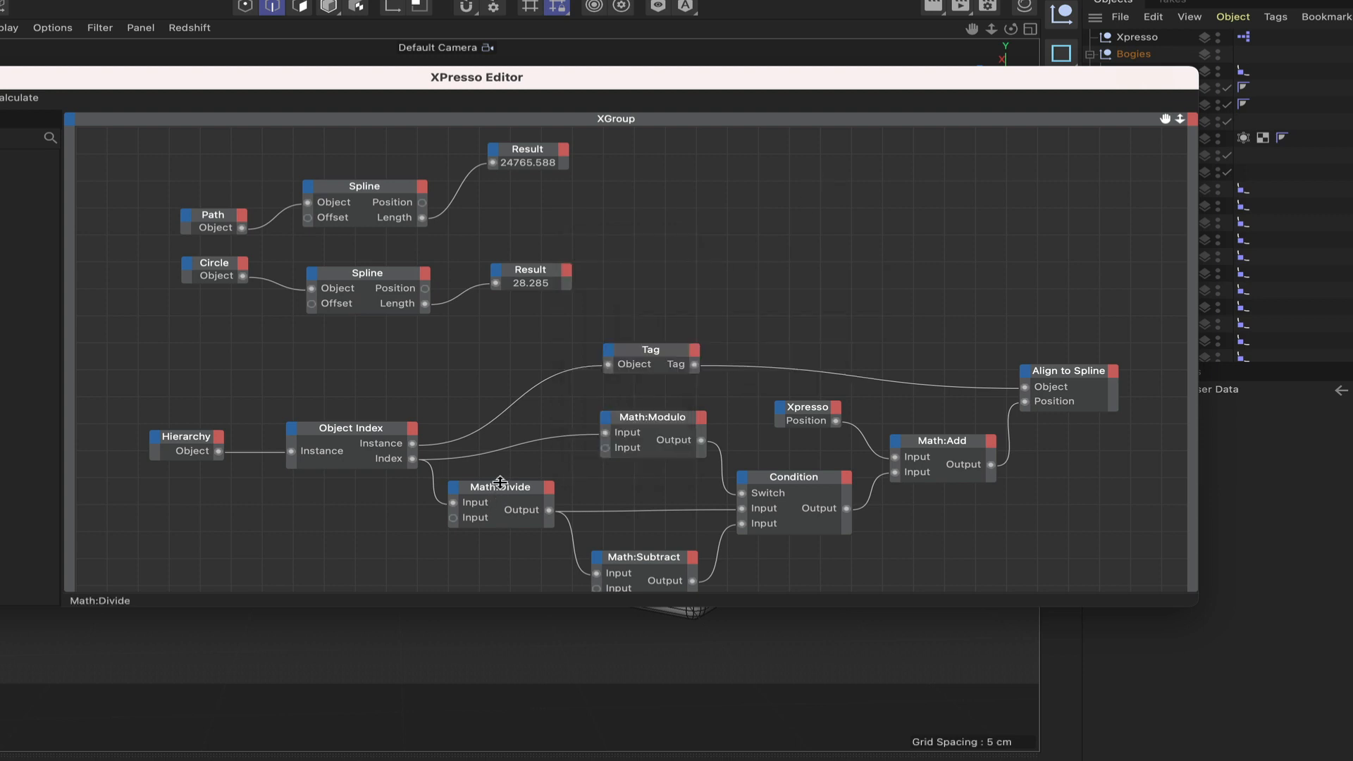
Step: Place a copy of the Math:Divide node after the Splines, with the Path length as first input and the Circle length as second
left_click_drag(500, 482, 625, 194, "ctrl")
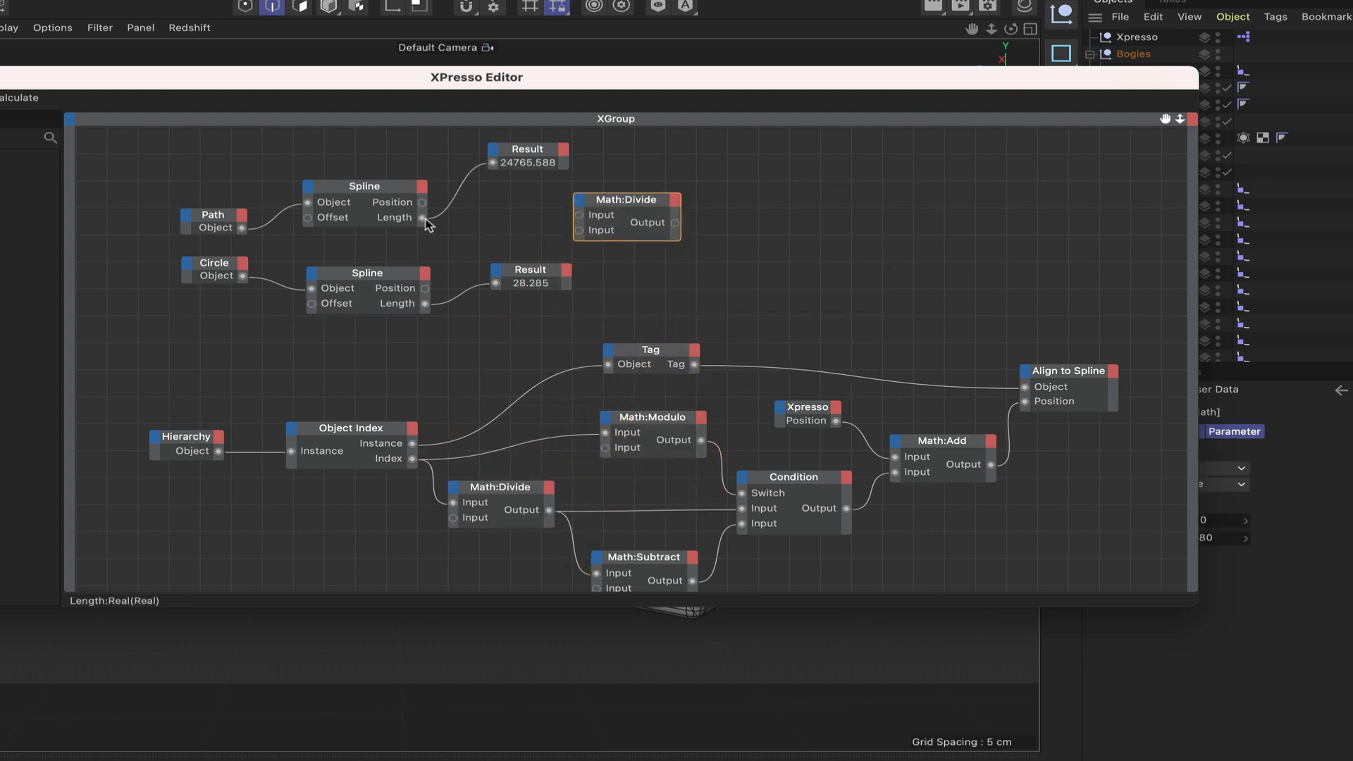
left_click_drag(423, 218, 580, 215)
left_click_drag(424, 304, 580, 231)
Step: Move the Circle length's Result node above and beyond the new Math:Divide node and feed it from that node's Output
left_click_drag(534, 274, 765, 221)
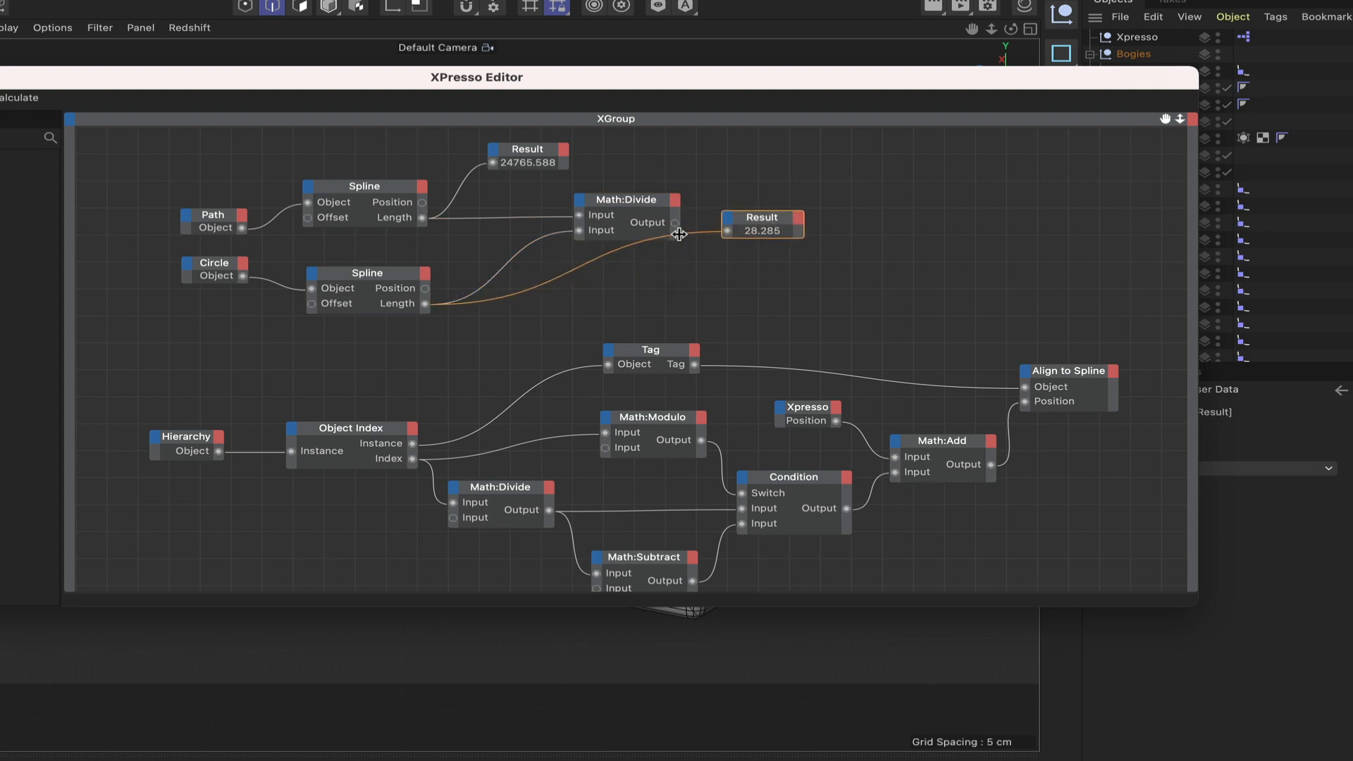
left_click_drag(674, 224, 785, 210)
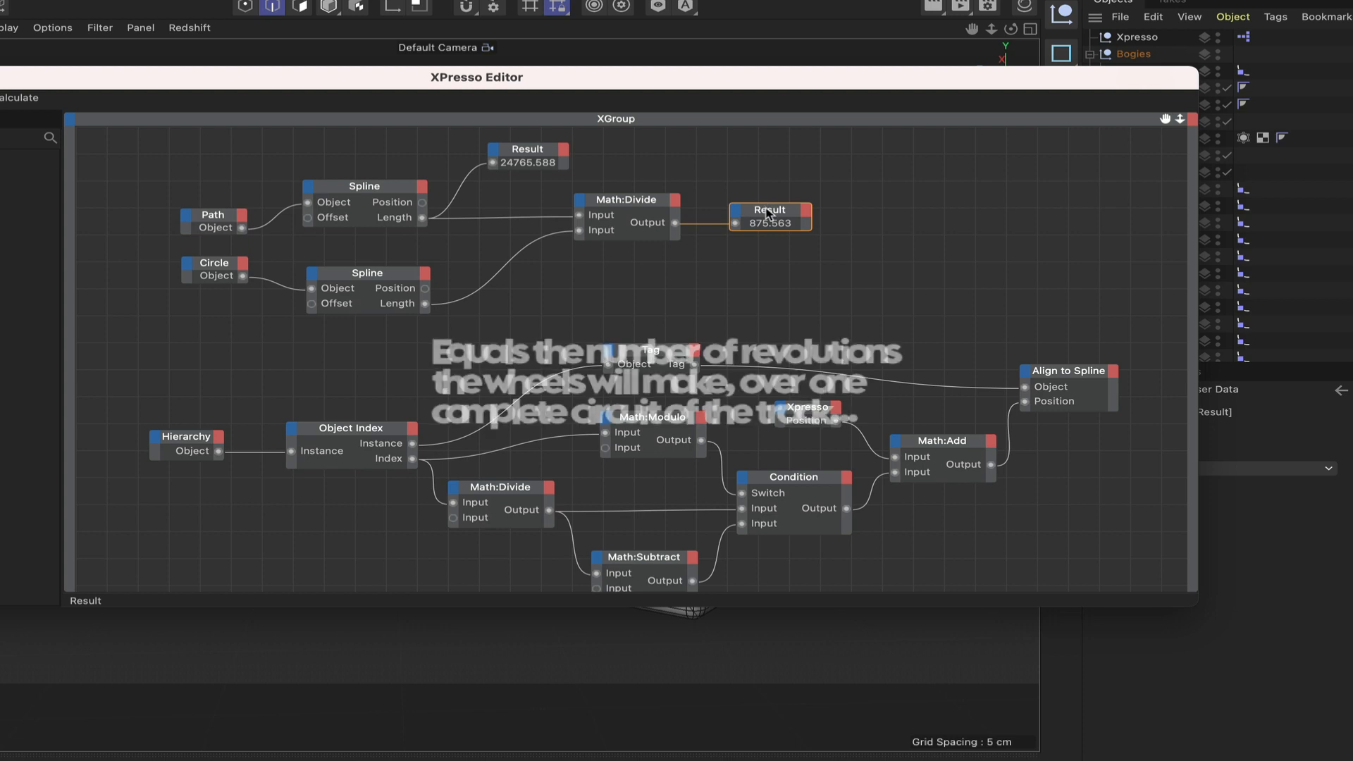
left_click_drag(767, 211, 754, 163)
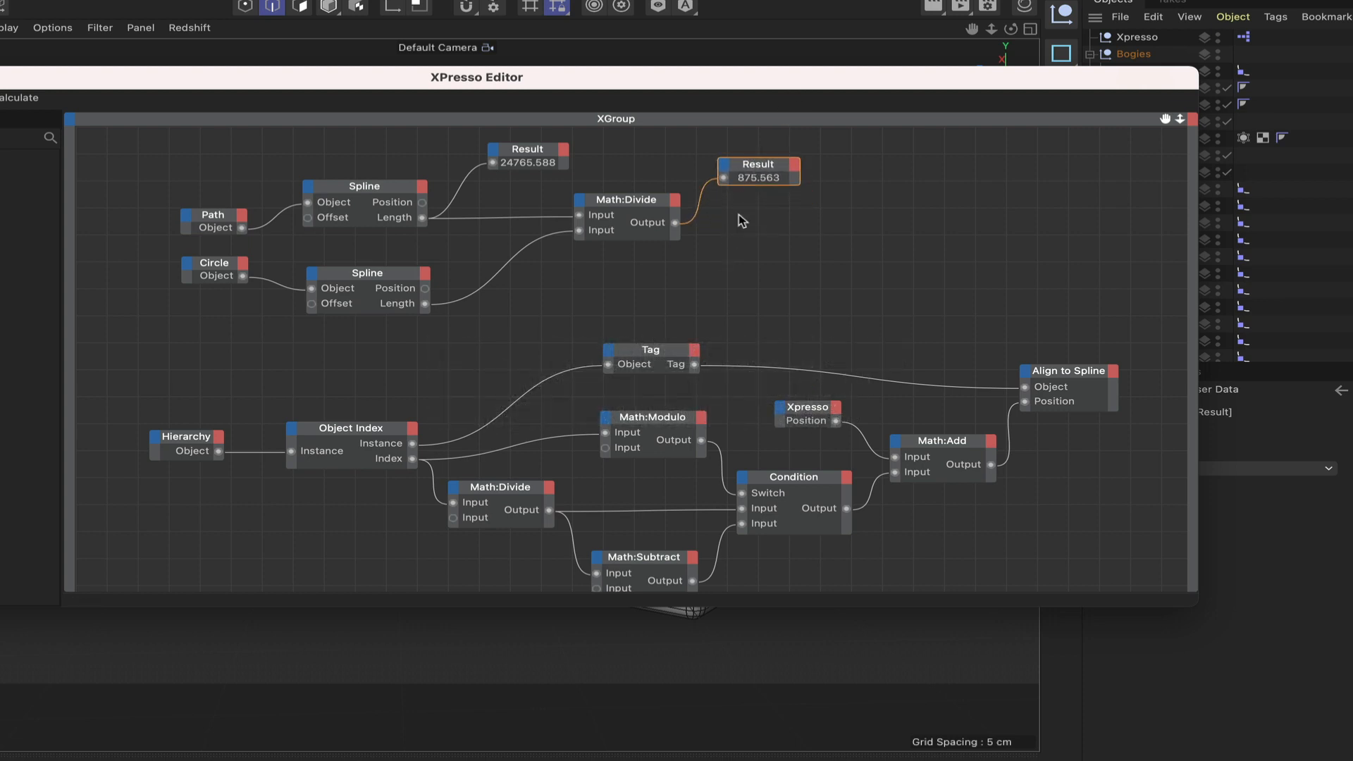
Step: Duplicate the upper Math:Divide node, connect the original's Output to the copy's first input, and set the copy's function to Multiply
right_click(738, 268)
left_click(829, 237)
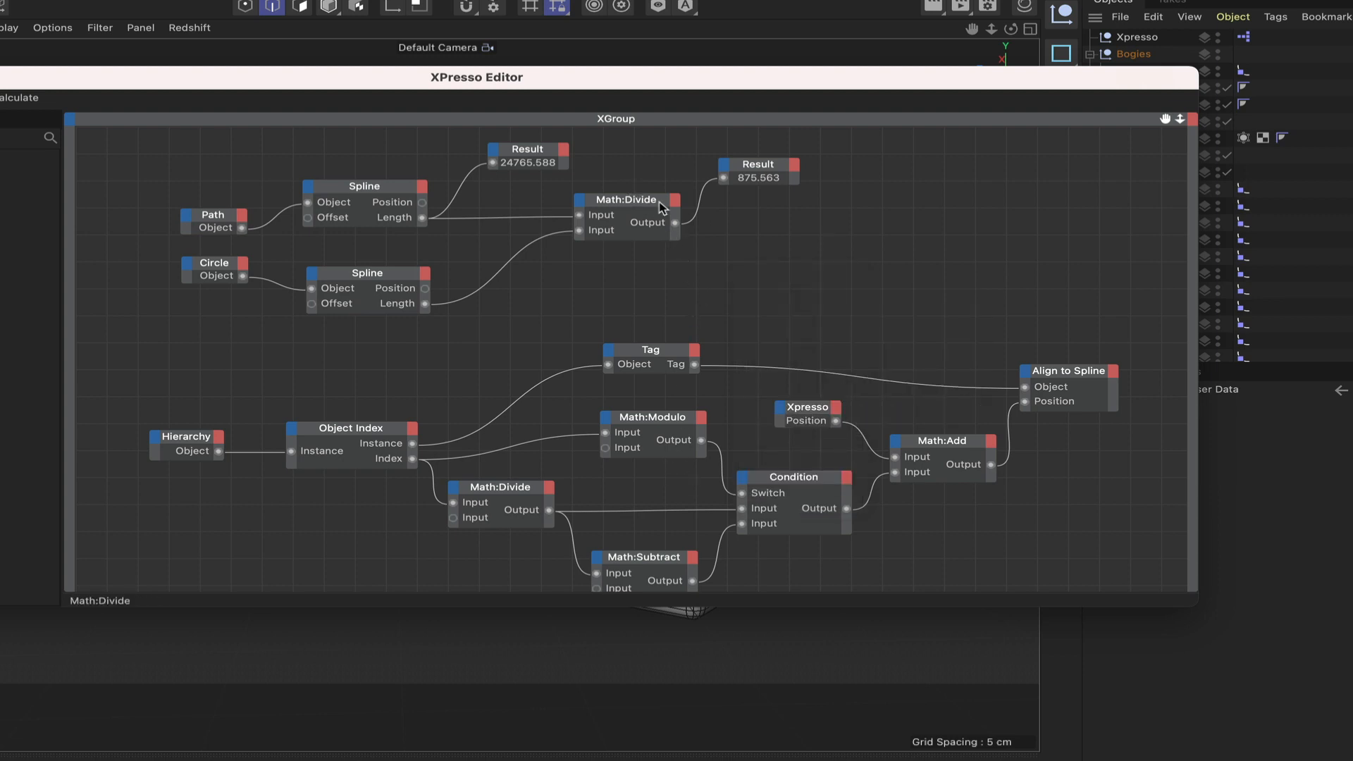
left_click_drag(650, 203, 810, 236, "ctrl")
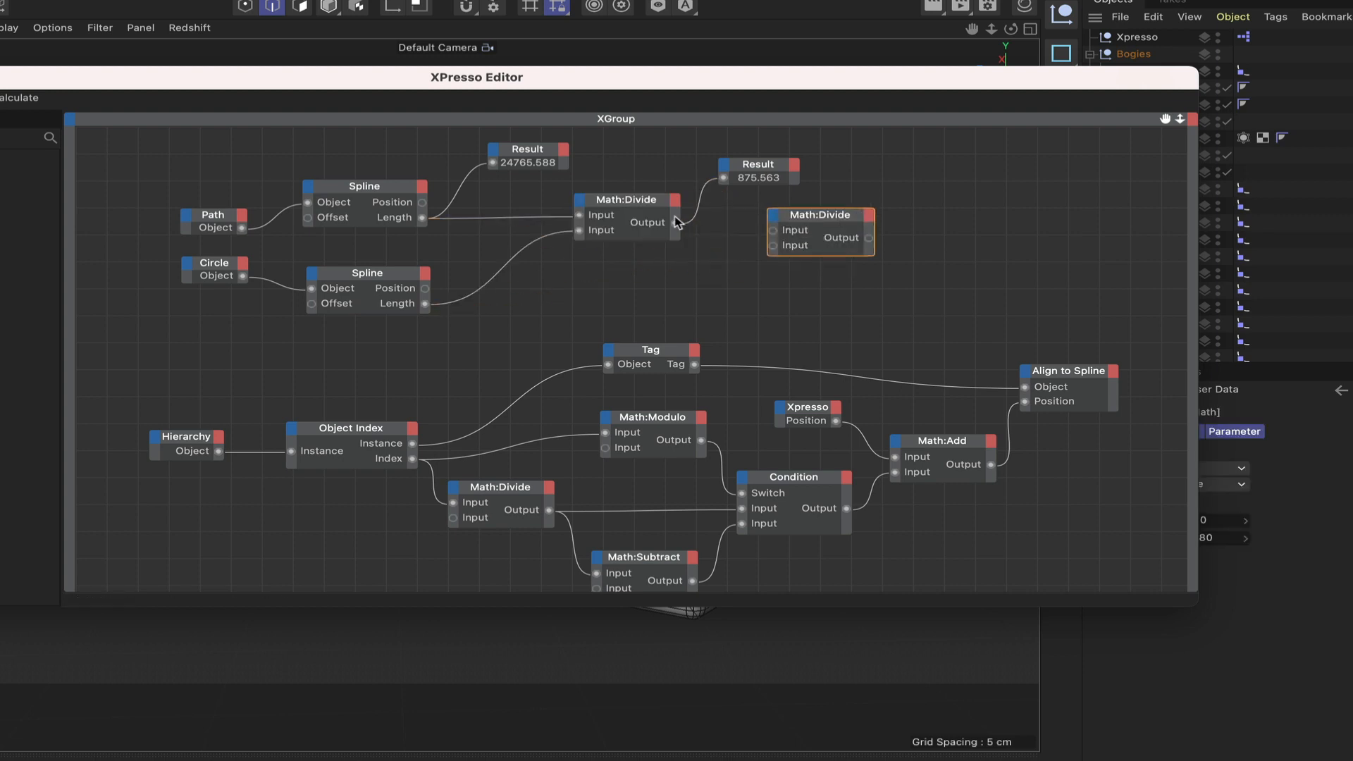
left_click_drag(677, 223, 820, 211)
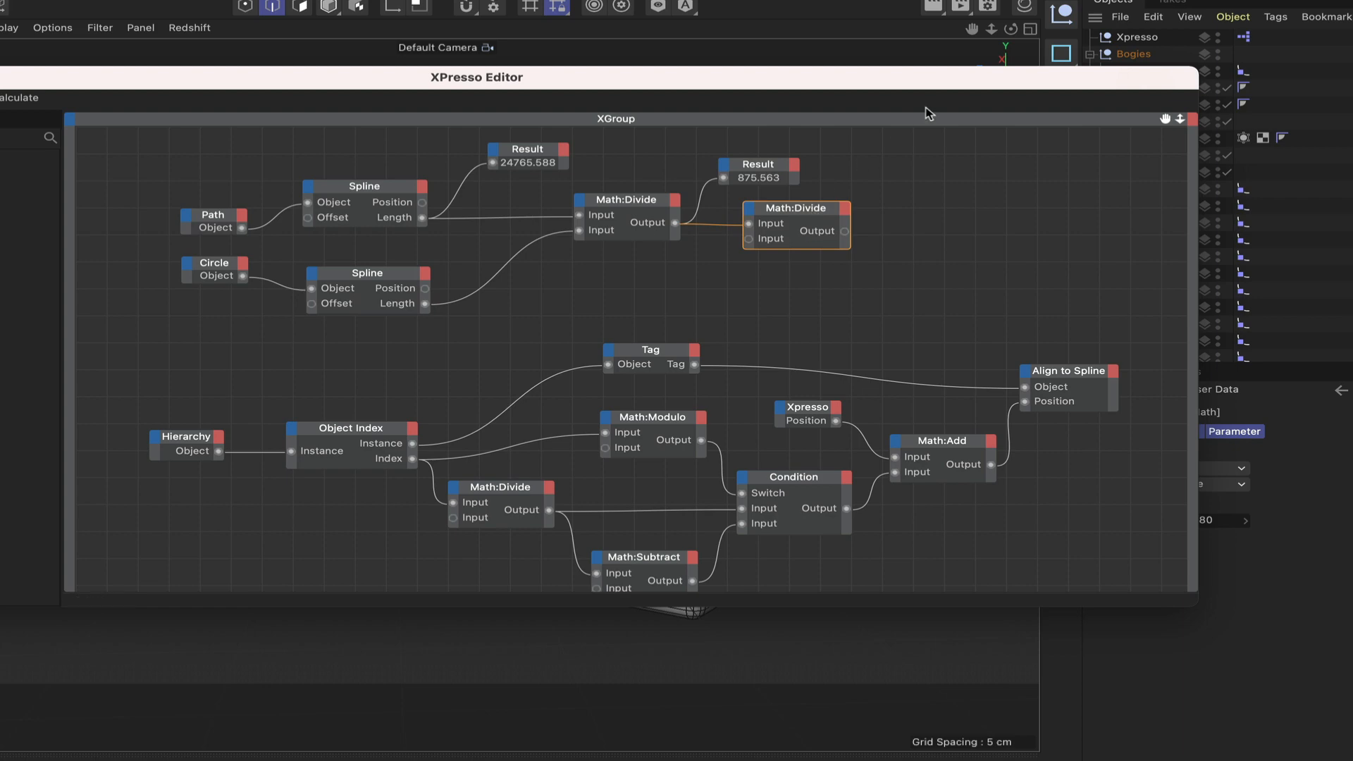
left_click_drag(930, 78, 787, 77)
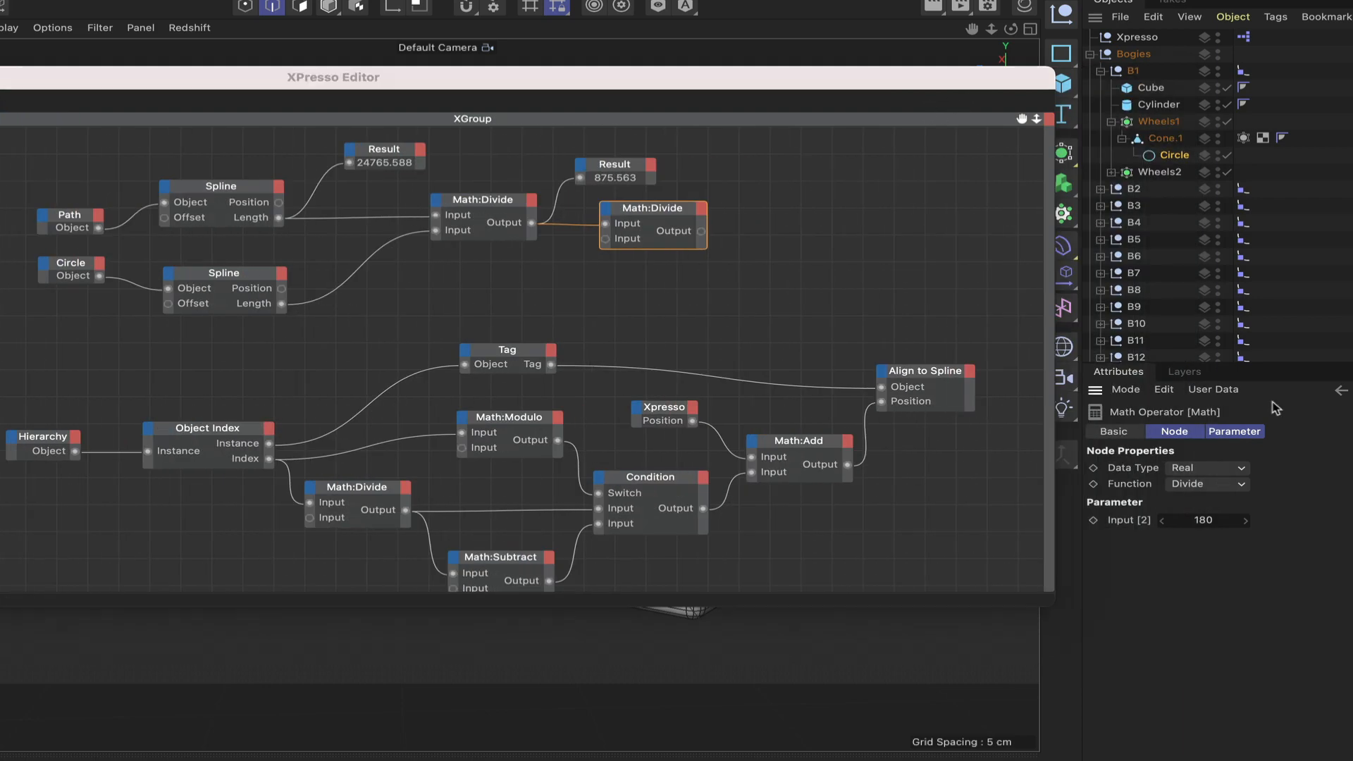
left_click(1214, 485)
left_click(1198, 532)
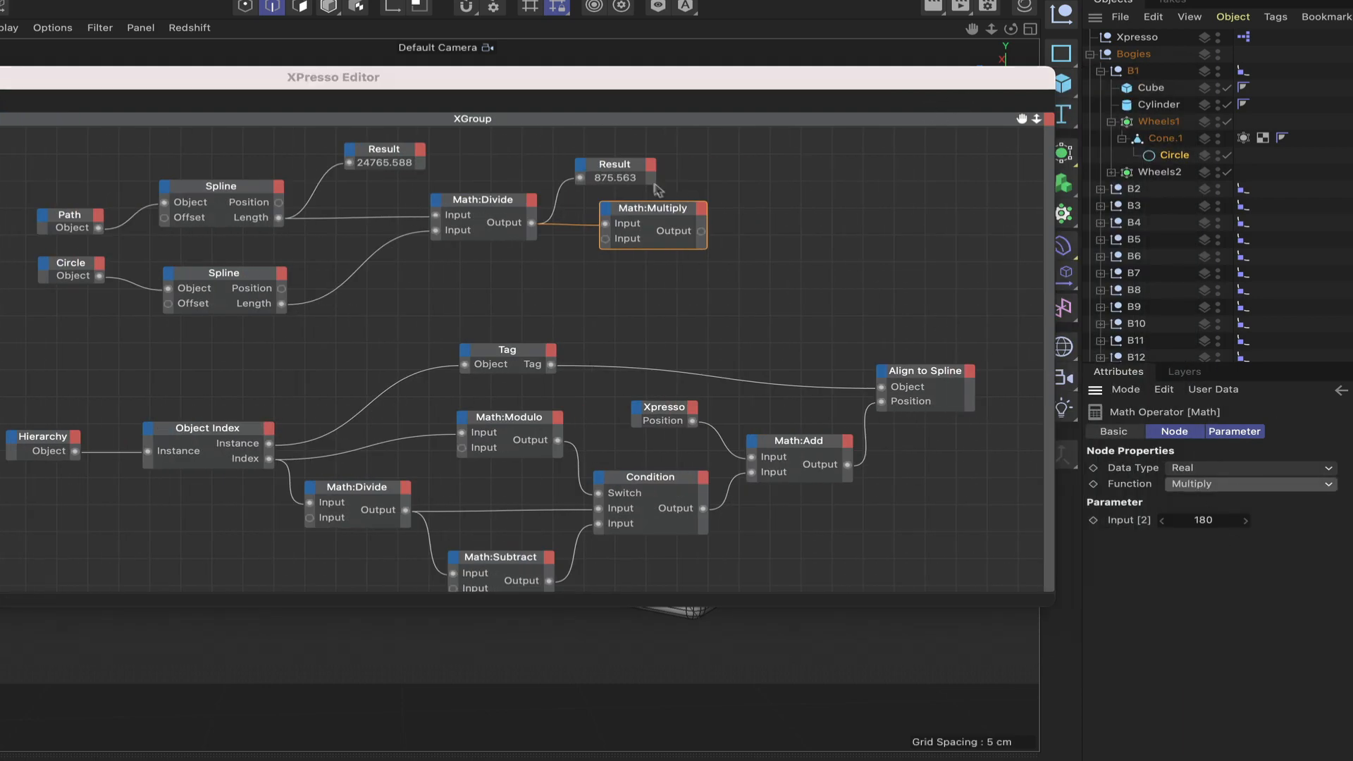
Step: Detach the Result node from Math:Divide, move it beyond the Math:Multiply node and connect the Multiply Output to it
double_click(563, 192)
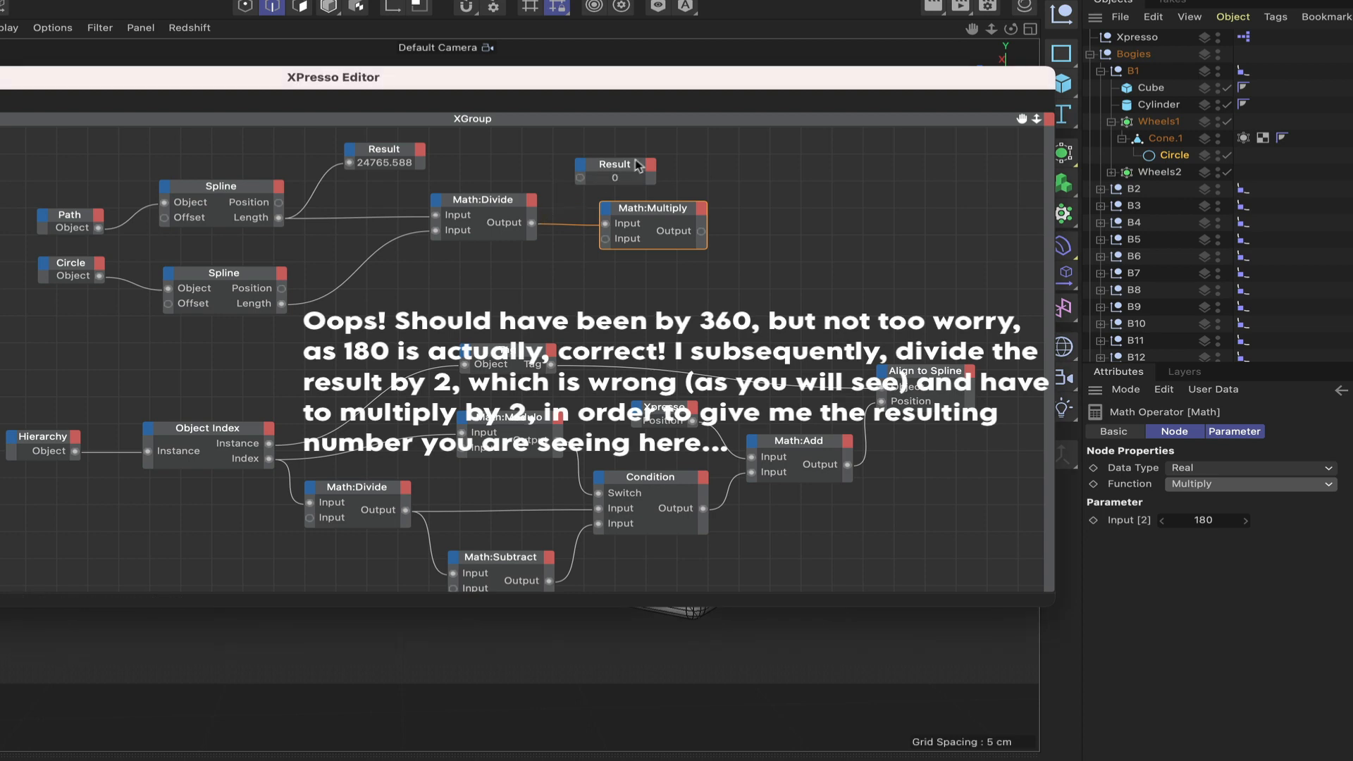
left_click_drag(626, 168, 819, 173)
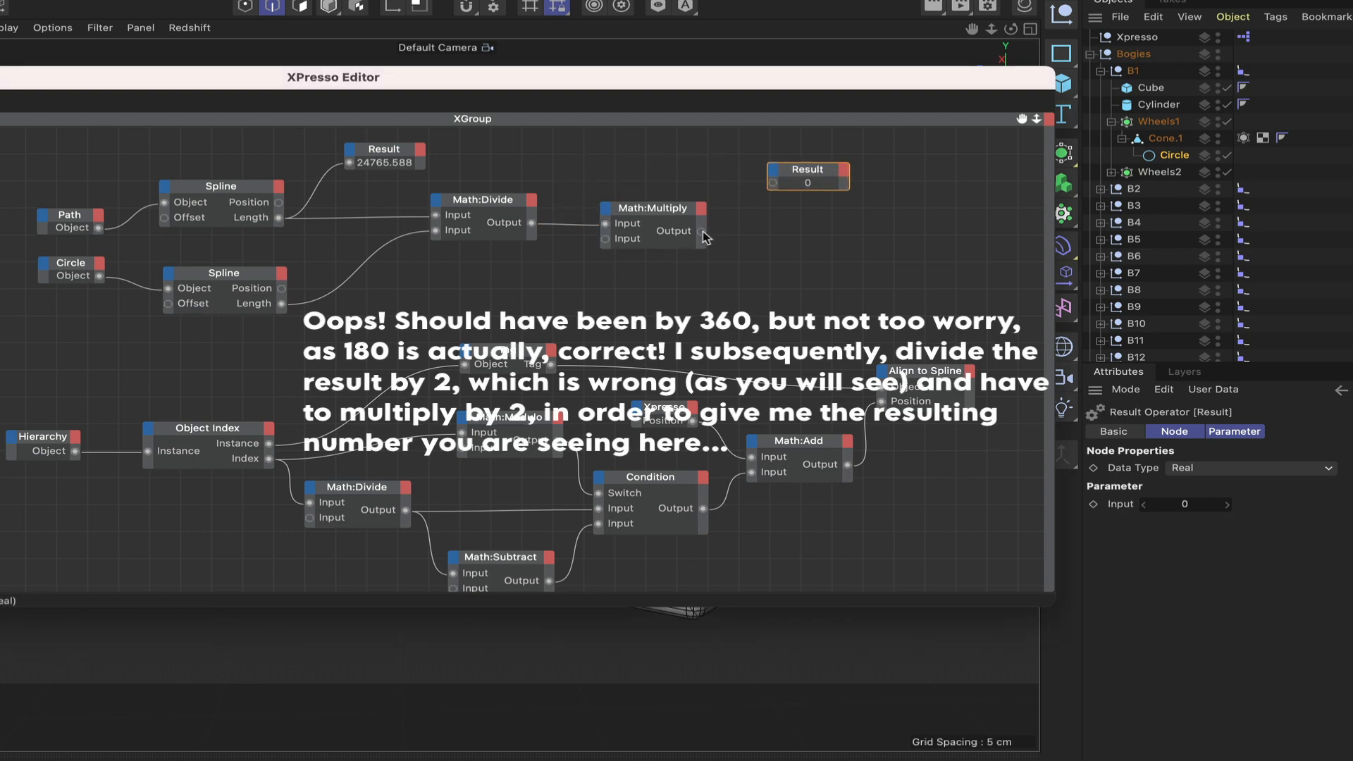
left_click_drag(704, 233, 773, 183)
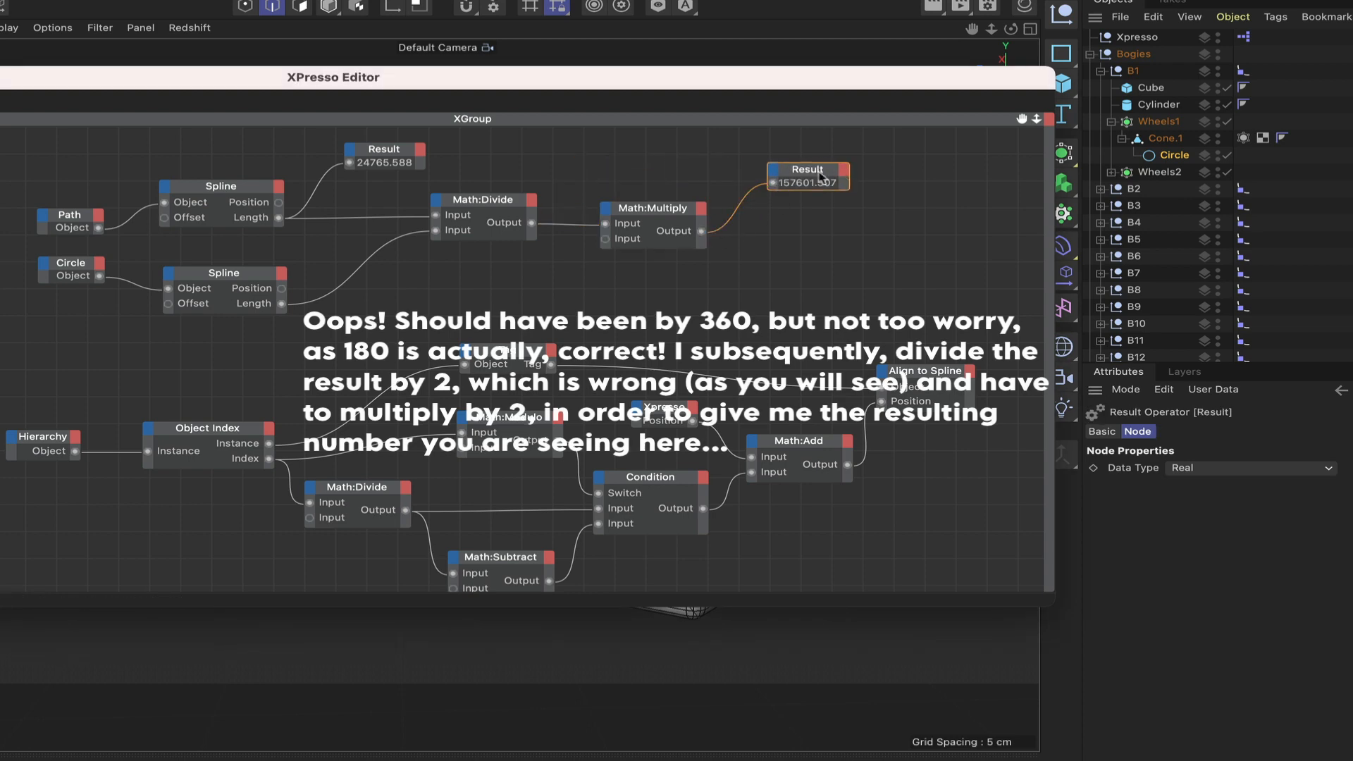
left_click(823, 168)
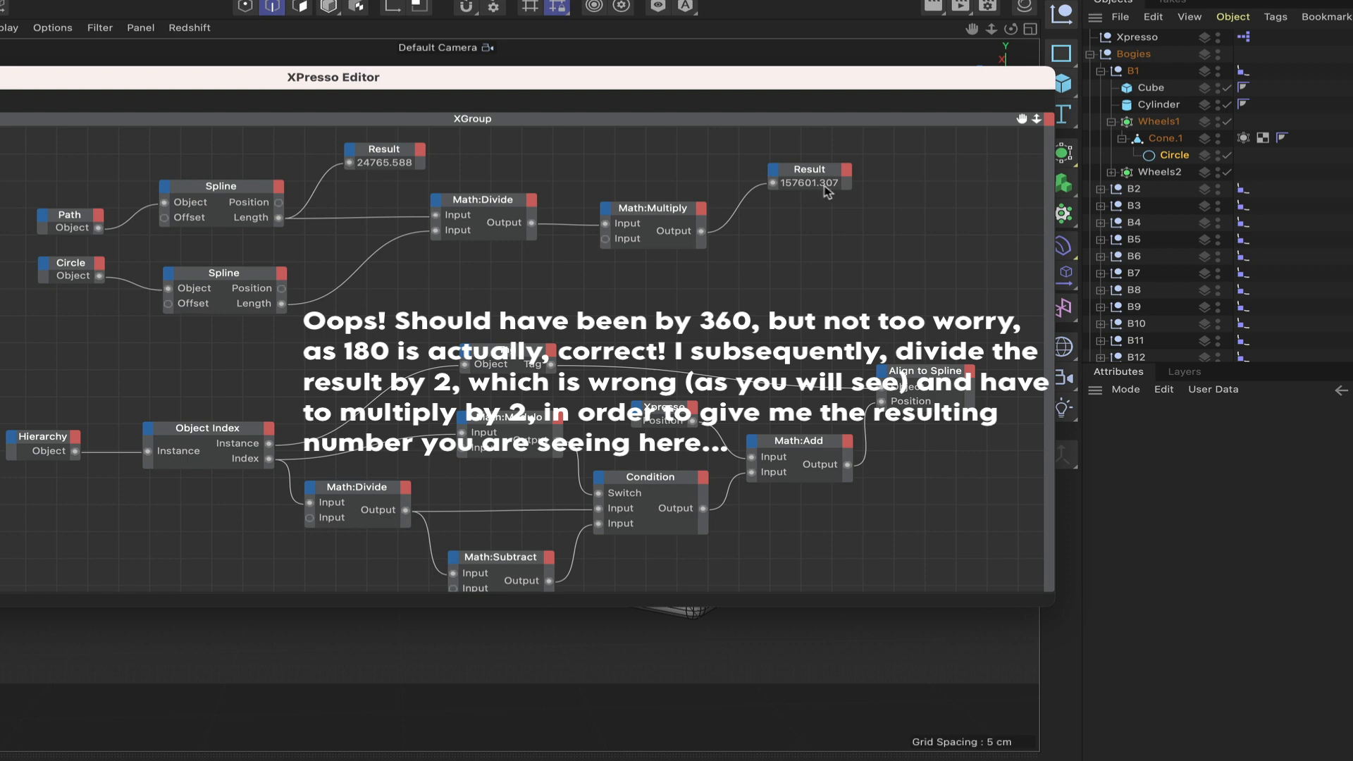
Step: Place another Math:Divide copy after Math:Multiply, connect the Multiply Output to its first input, and set Input [2] to 2
left_click(495, 208)
left_click_drag(496, 208, 842, 224)
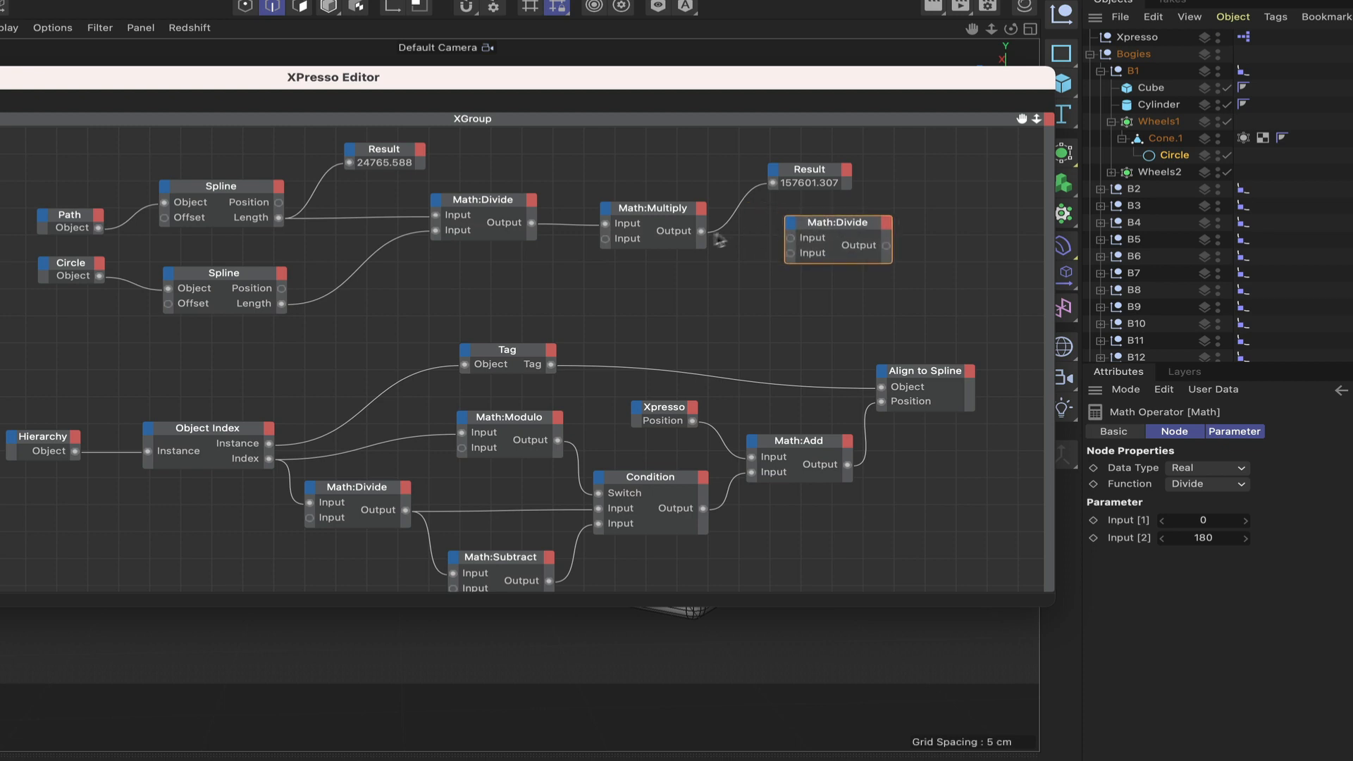
left_click_drag(703, 232, 791, 239)
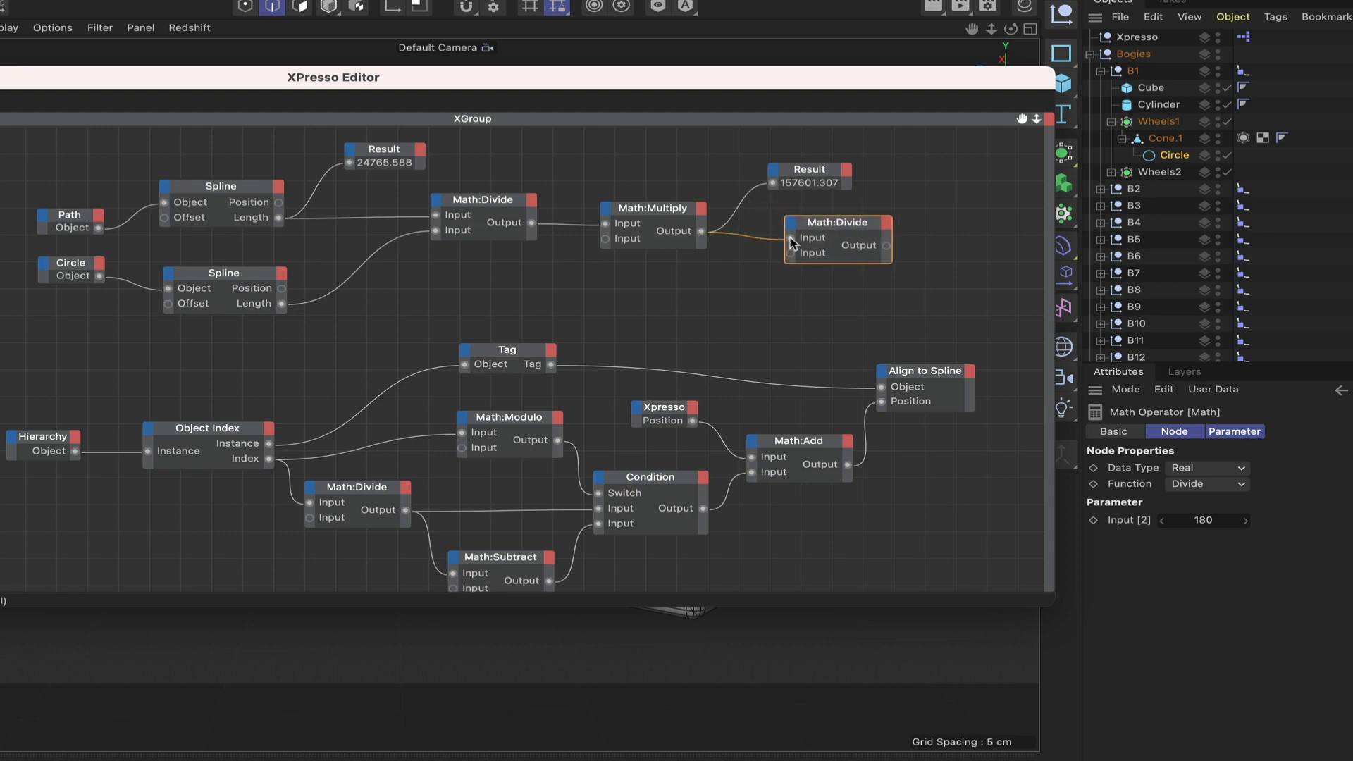
left_click(1204, 521)
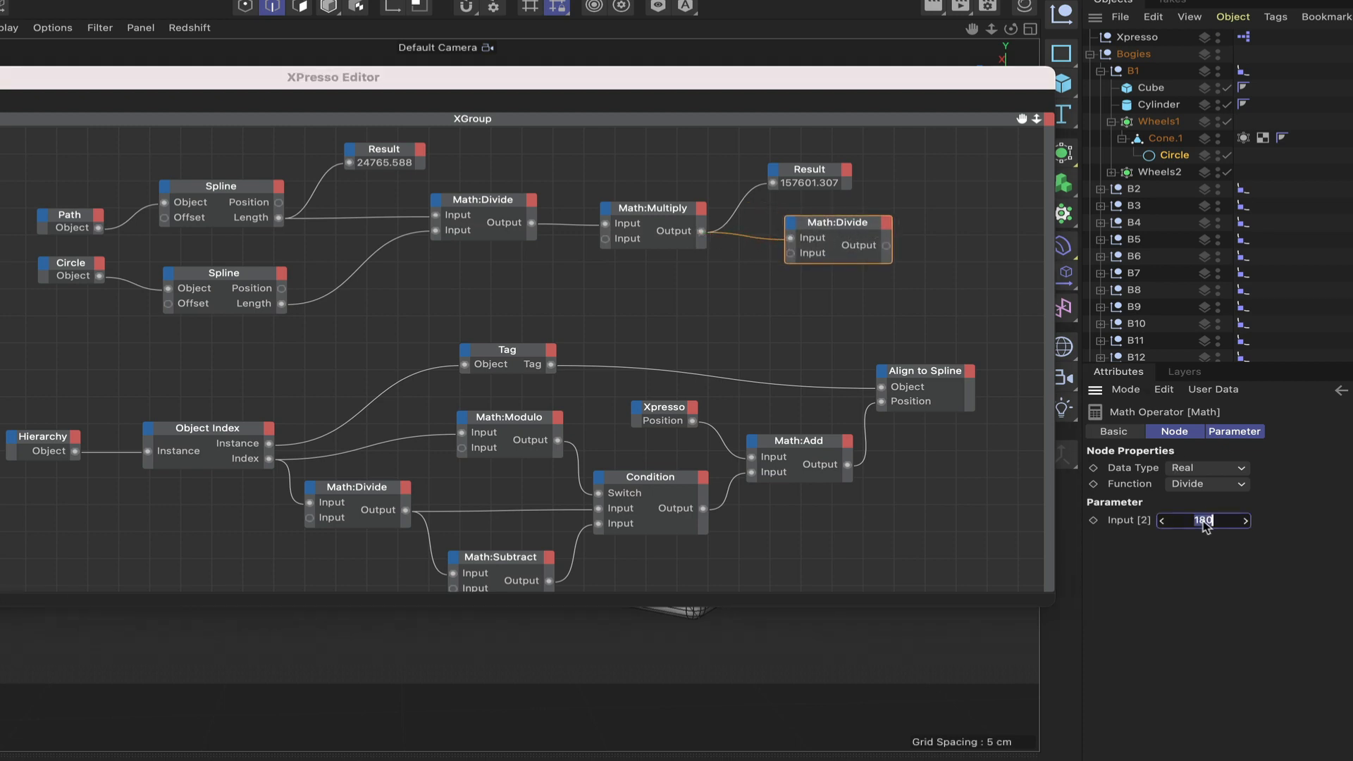
type("2")
Step: Move the Result node beyond the last Math:Divide node and feed it from that node's Output instead of Math:Multiply
left_click_drag(773, 182, 977, 195)
left_click_drag(891, 248, 951, 208)
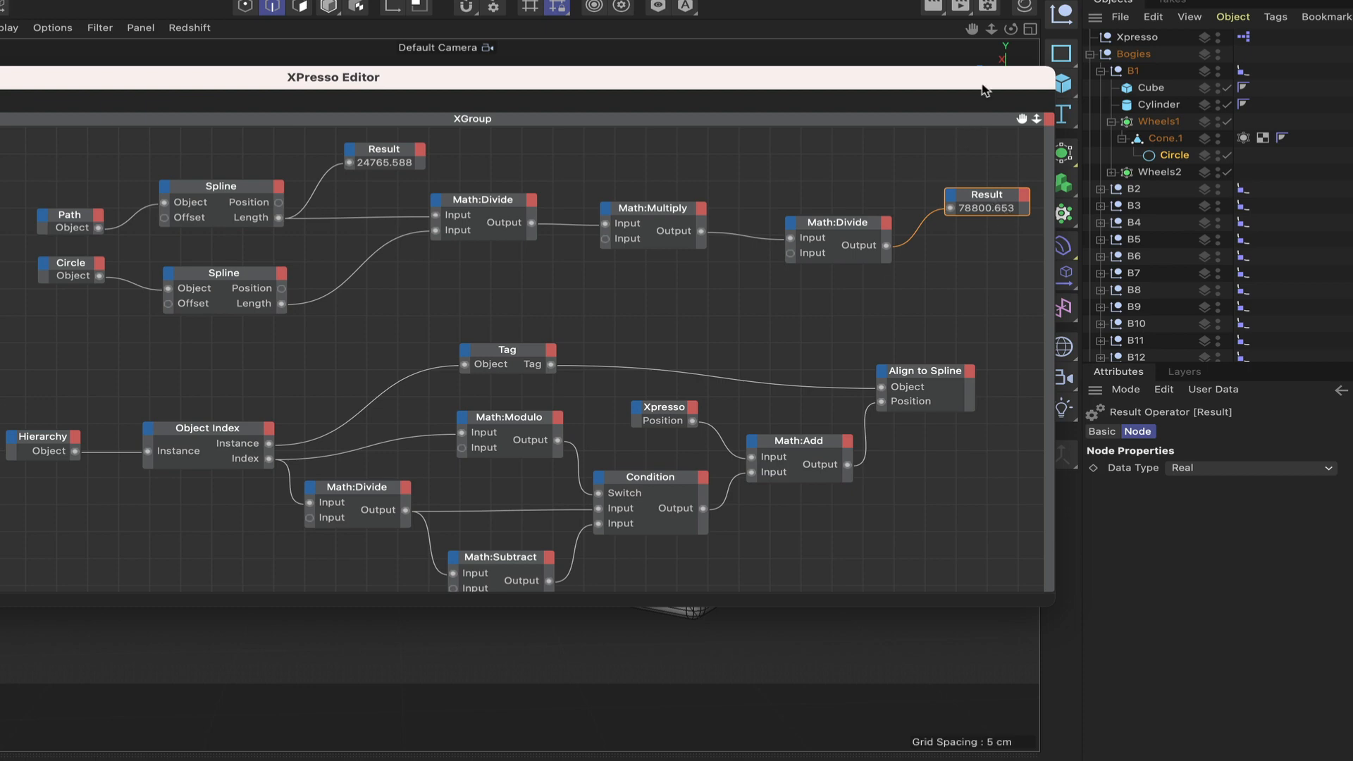
left_click_drag(984, 84, 310, 120)
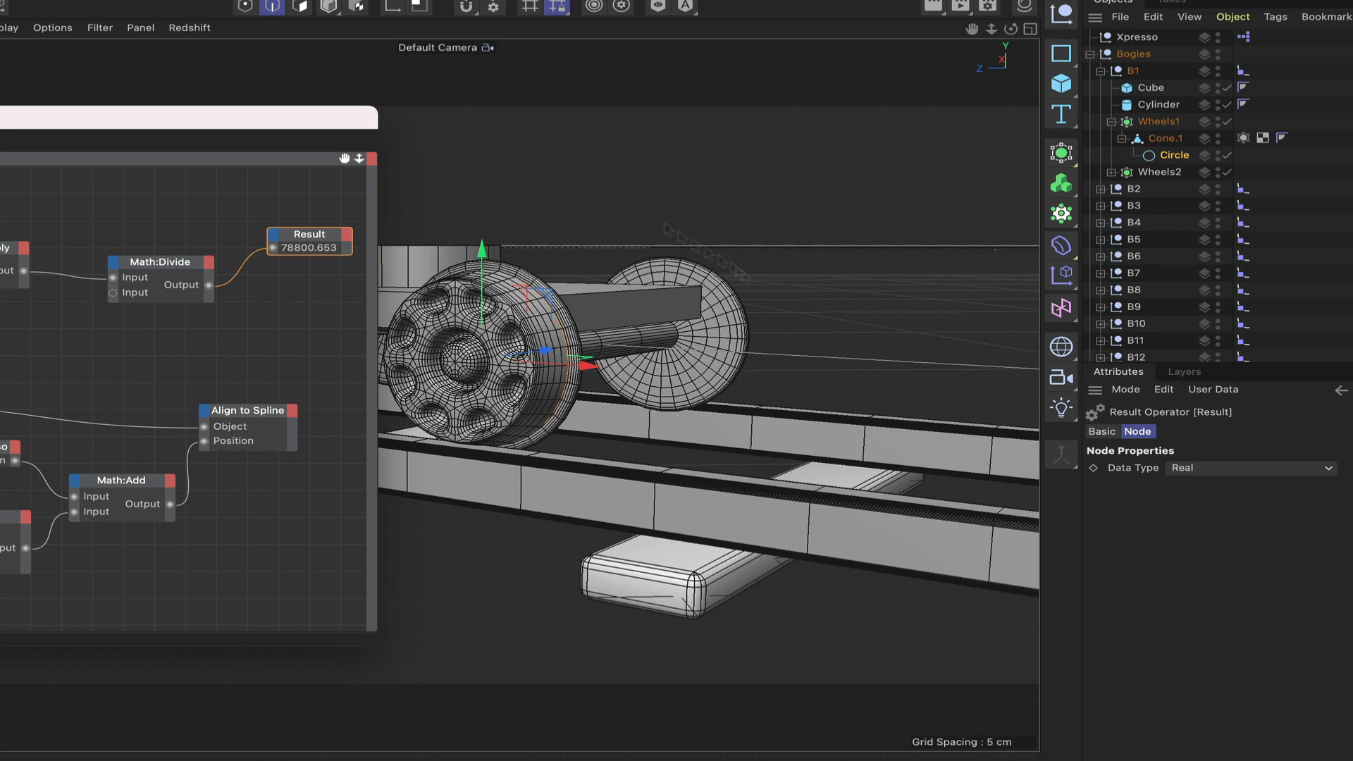
left_click_drag(321, 124, 969, 0)
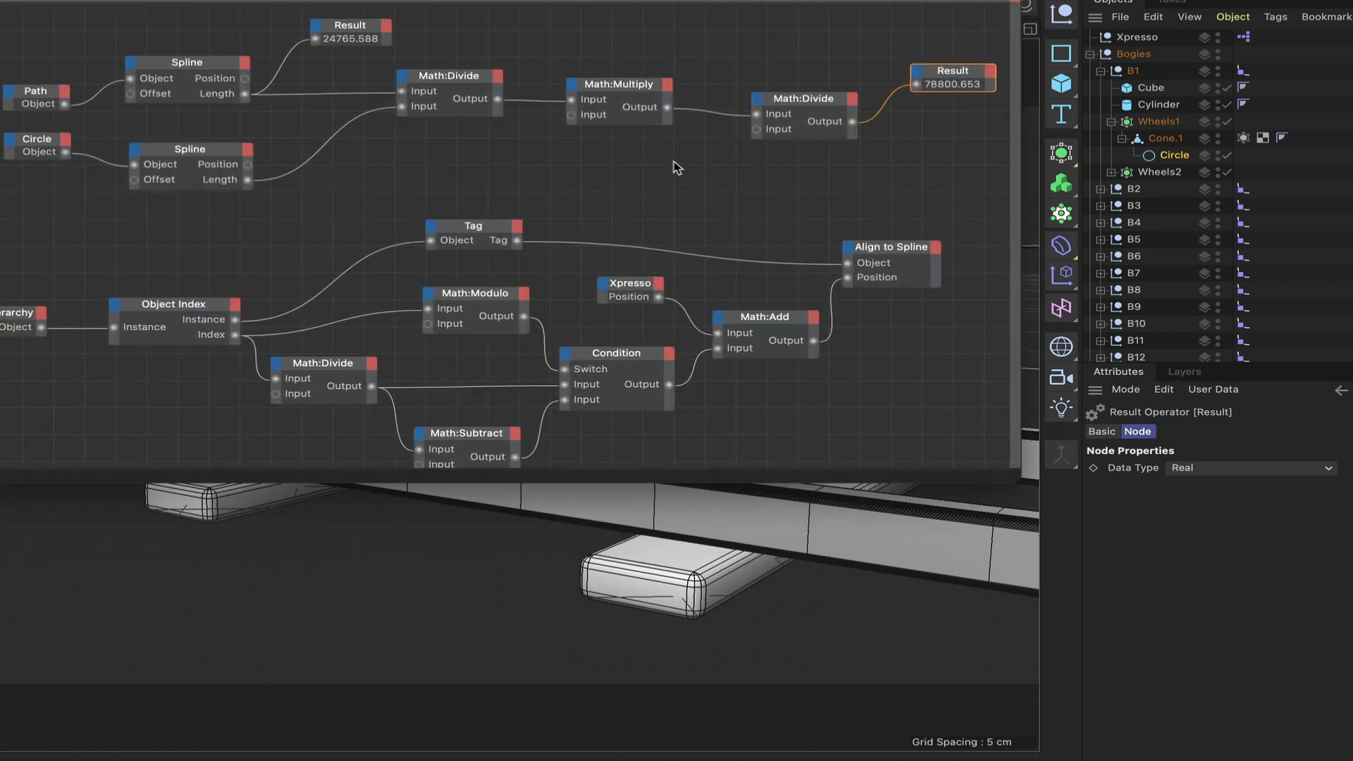
Step: Add a Range Mapper node below the last upper Math:Divide node and connect the Xpresso node's Position output to its Input
right_click(653, 177)
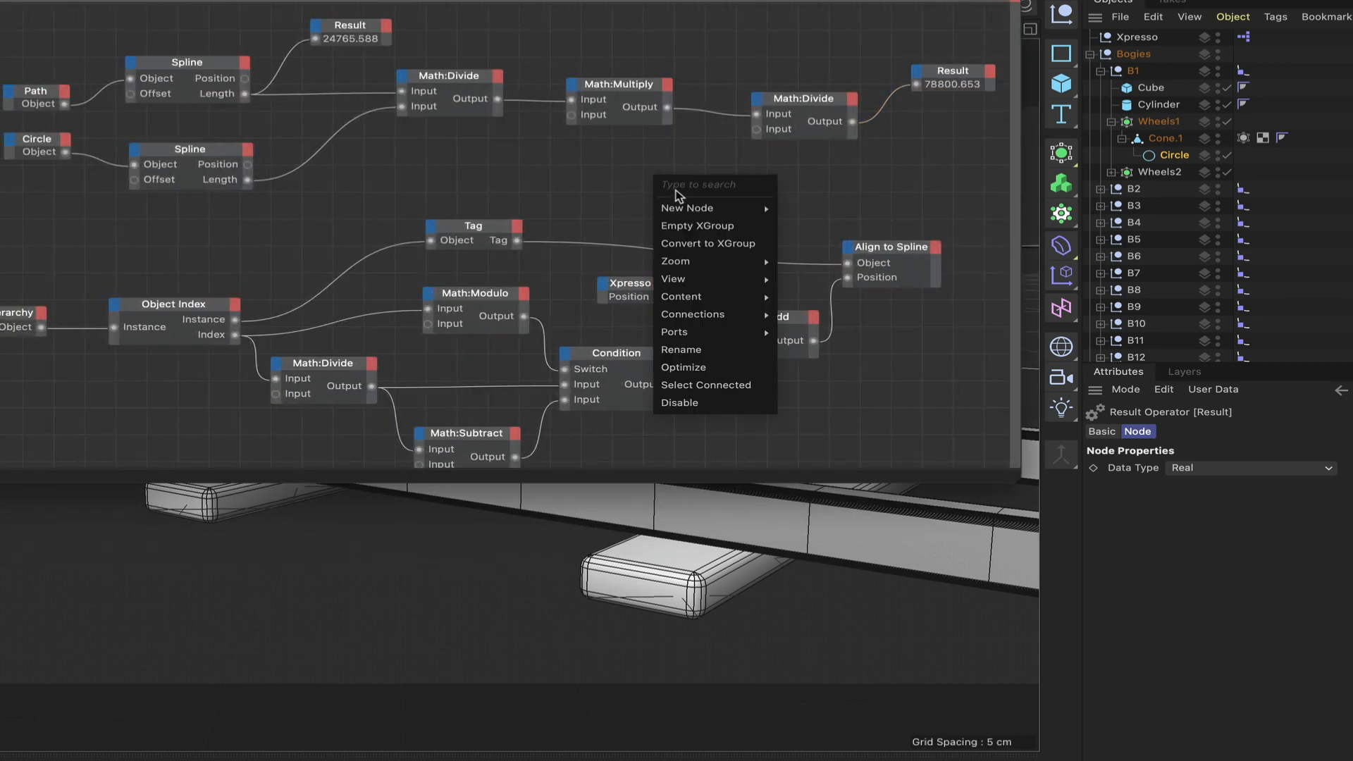
mouse_move(726, 208)
mouse_move(800, 208)
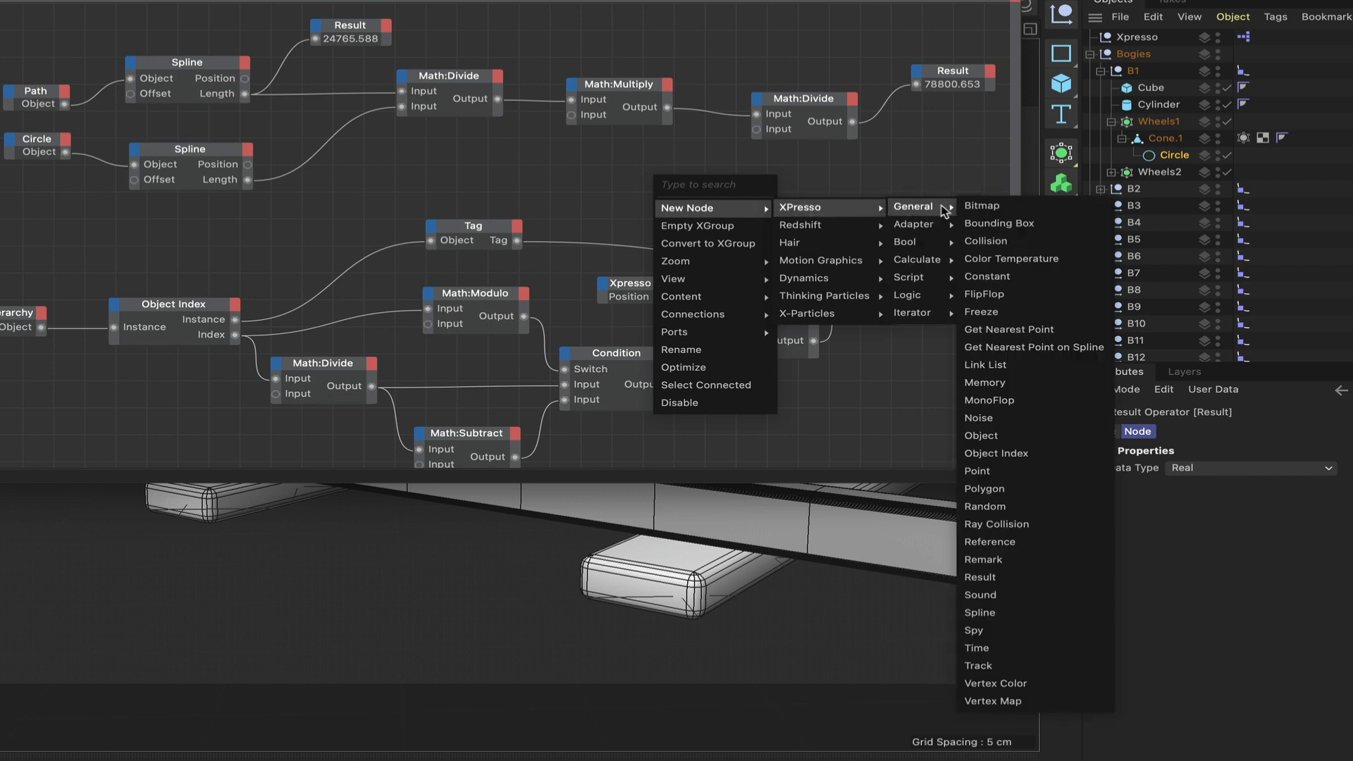
mouse_move(934, 245)
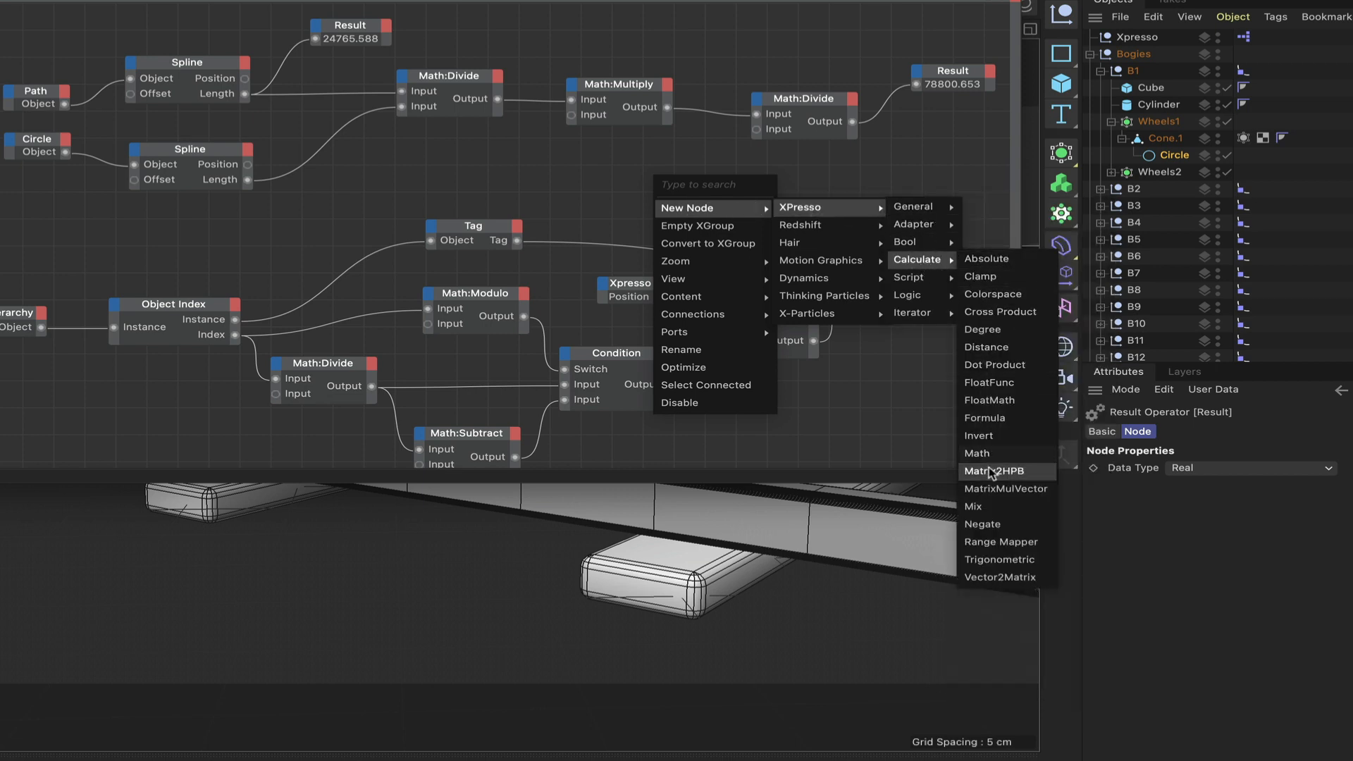
left_click(987, 541)
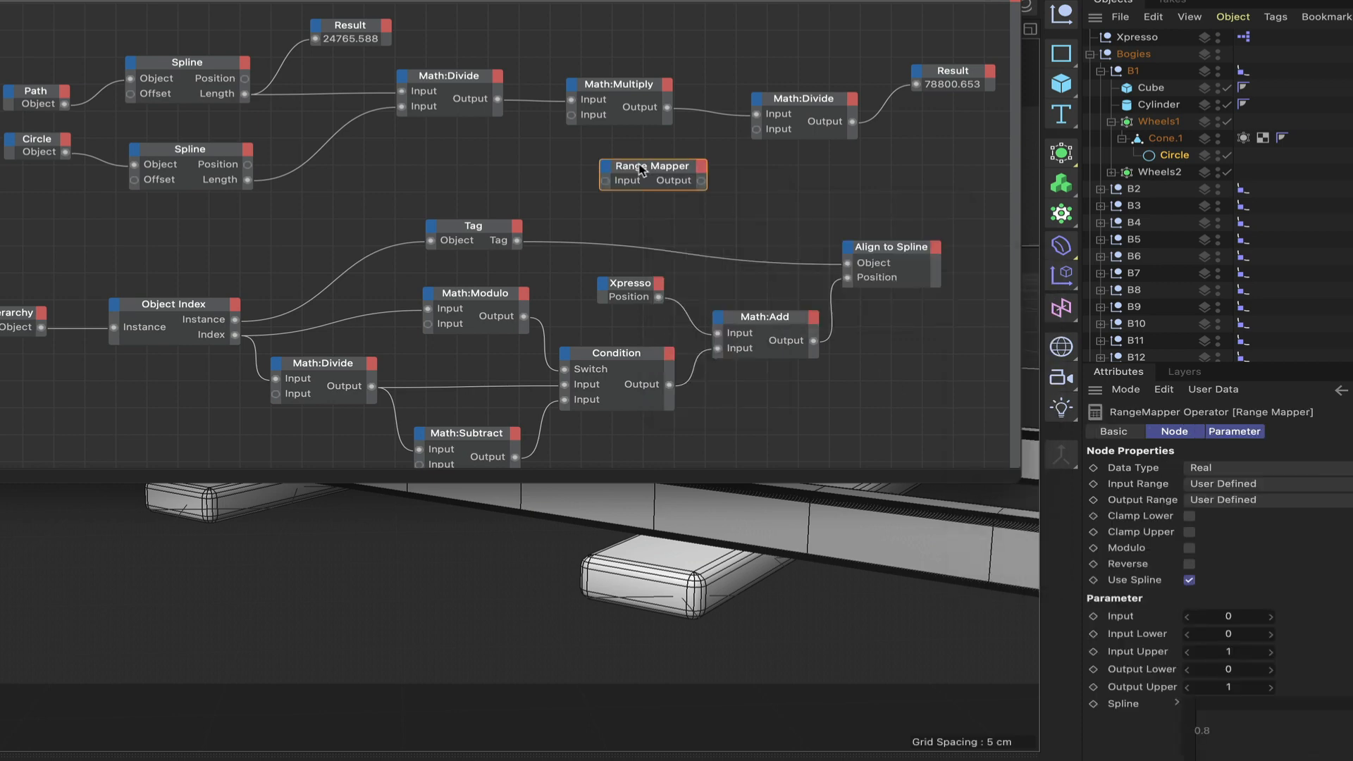
left_click_drag(642, 173, 802, 178)
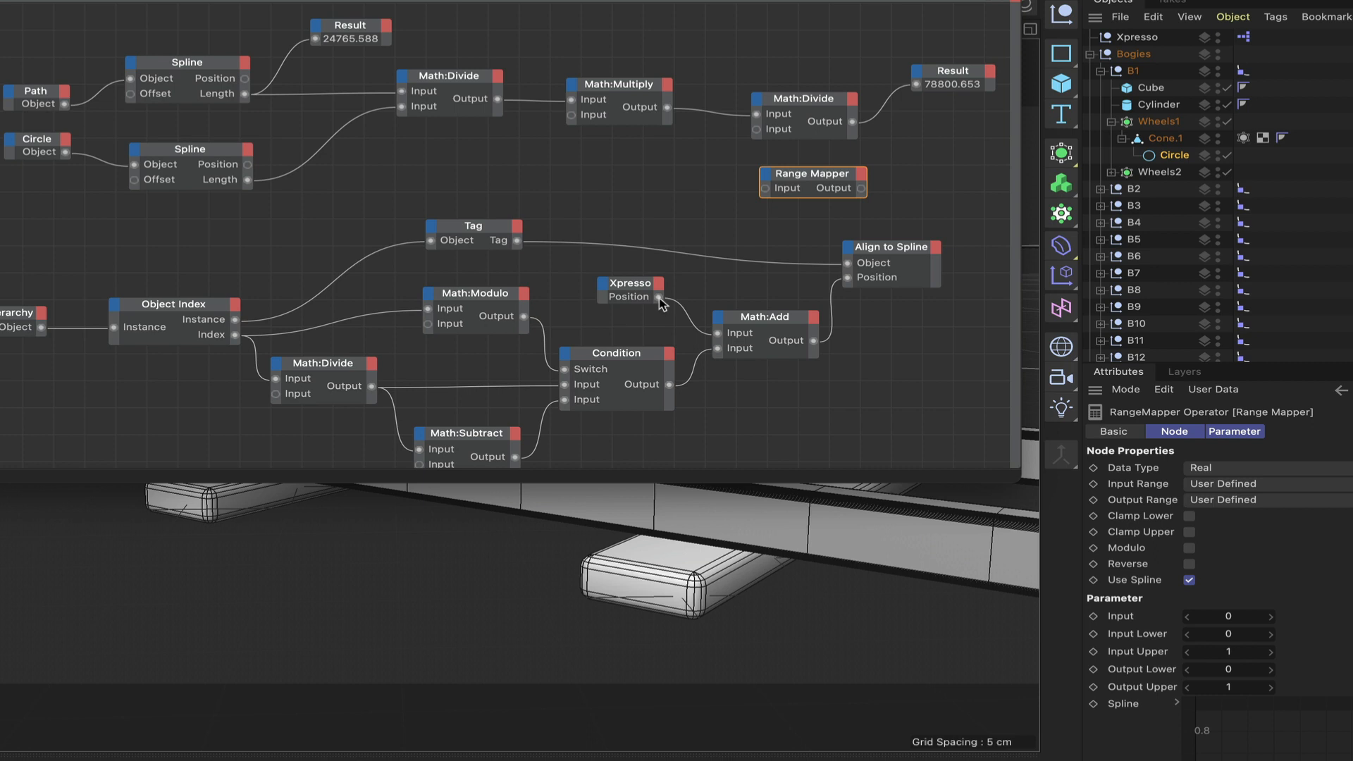
left_click_drag(658, 298, 797, 174)
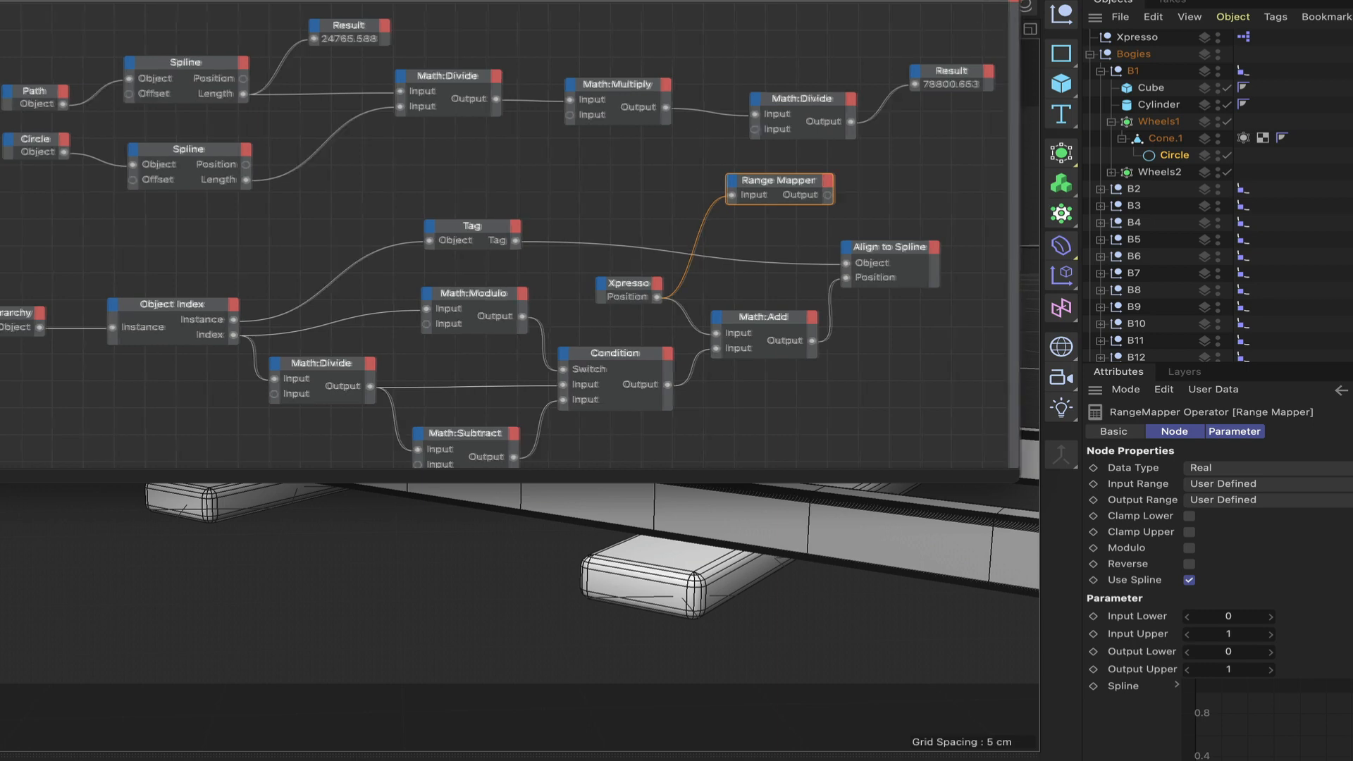
left_click_drag(1020, 58, 592, 58)
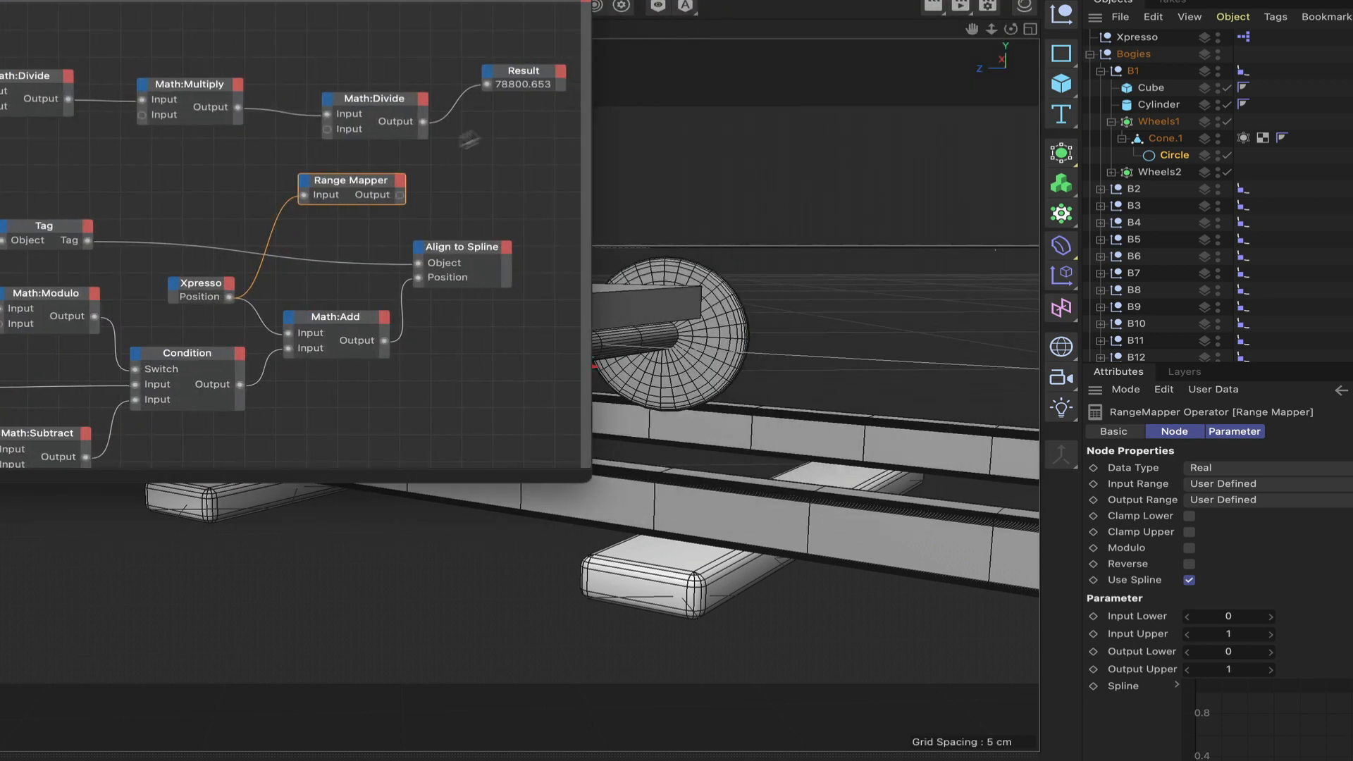
Step: Set the Range Mapper's Output Range to Degree and its Output Upper to 78800.653°
left_click_drag(447, 173, 325, 173)
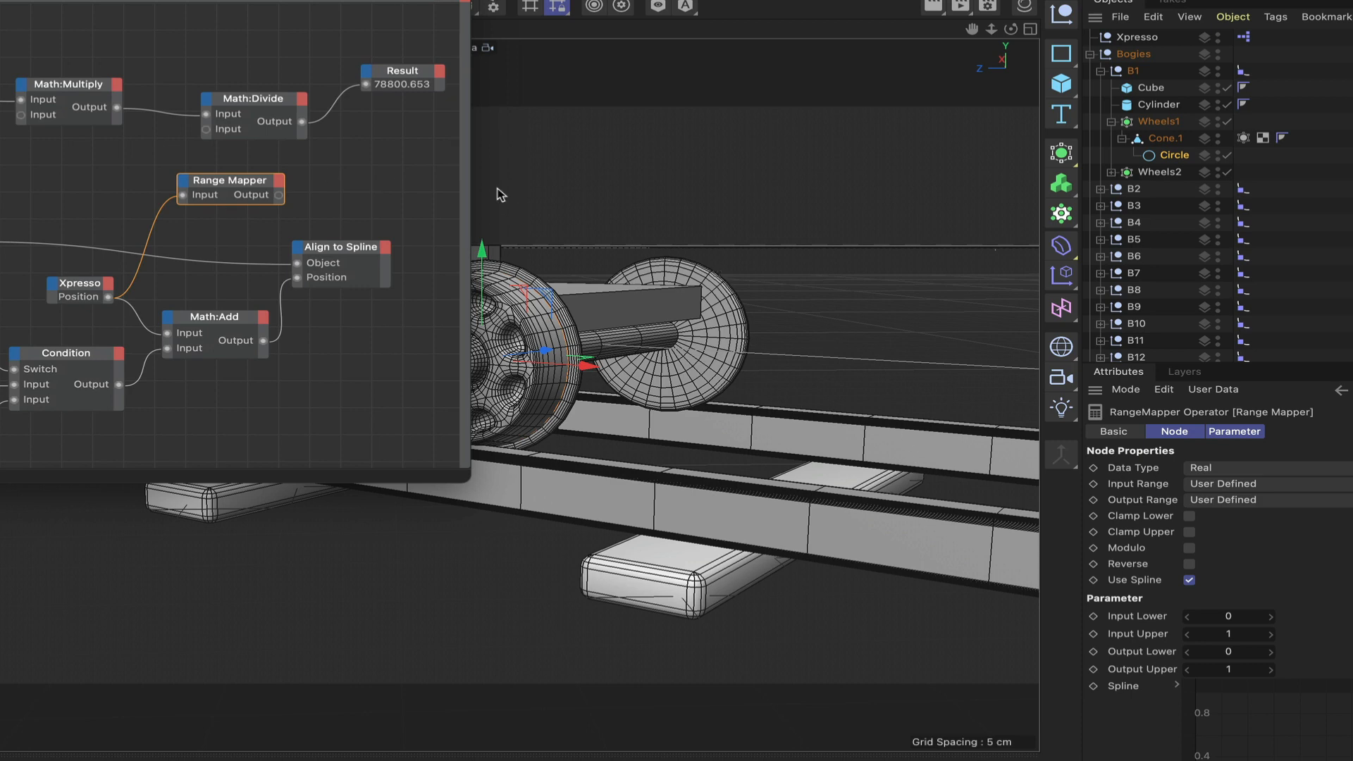
left_click(1227, 500)
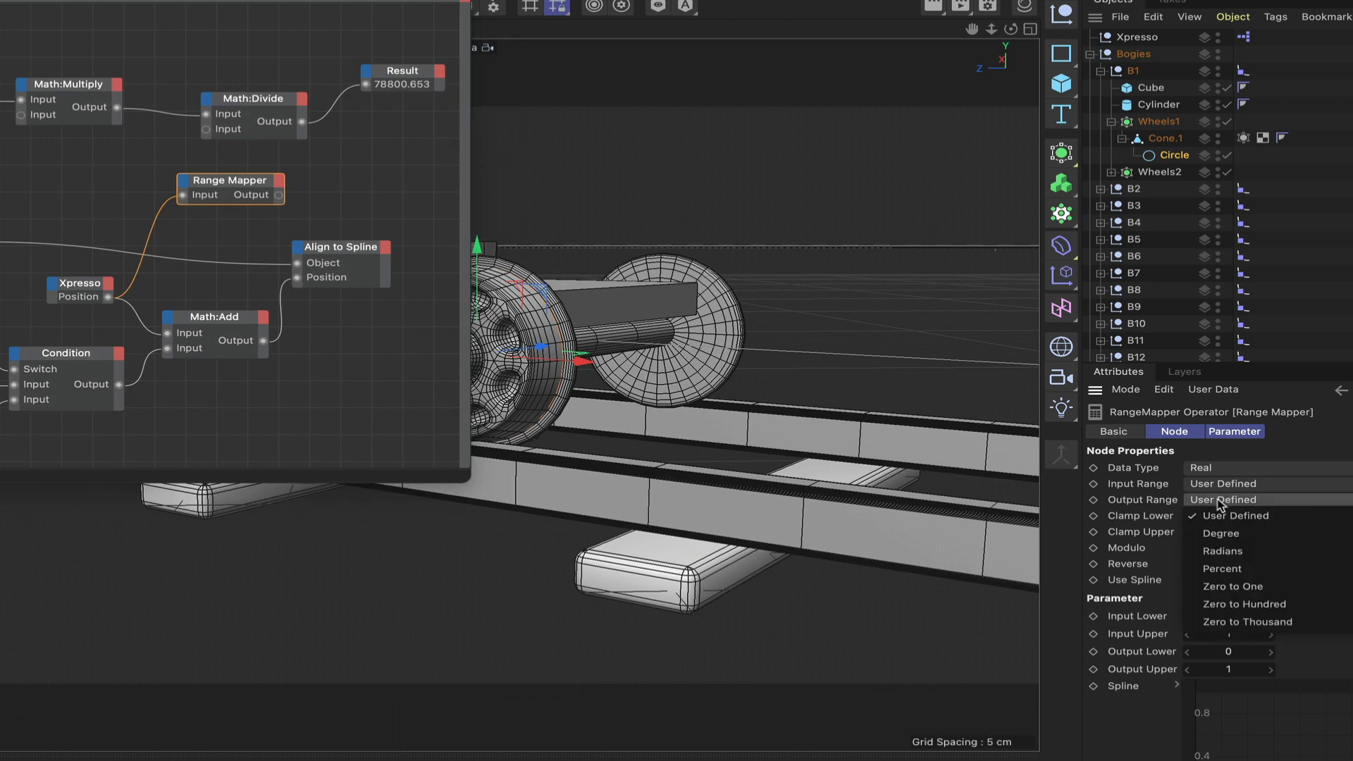
left_click(1224, 534)
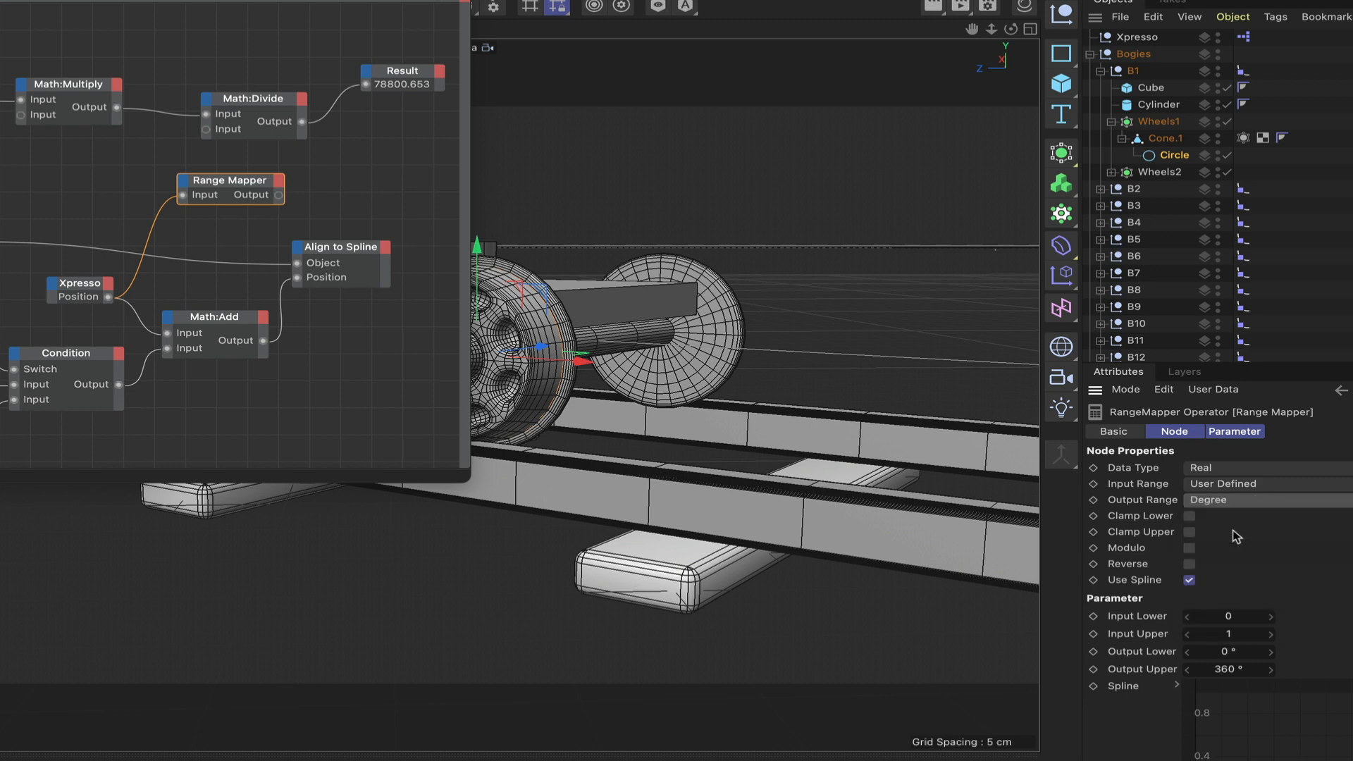
left_click(1230, 669)
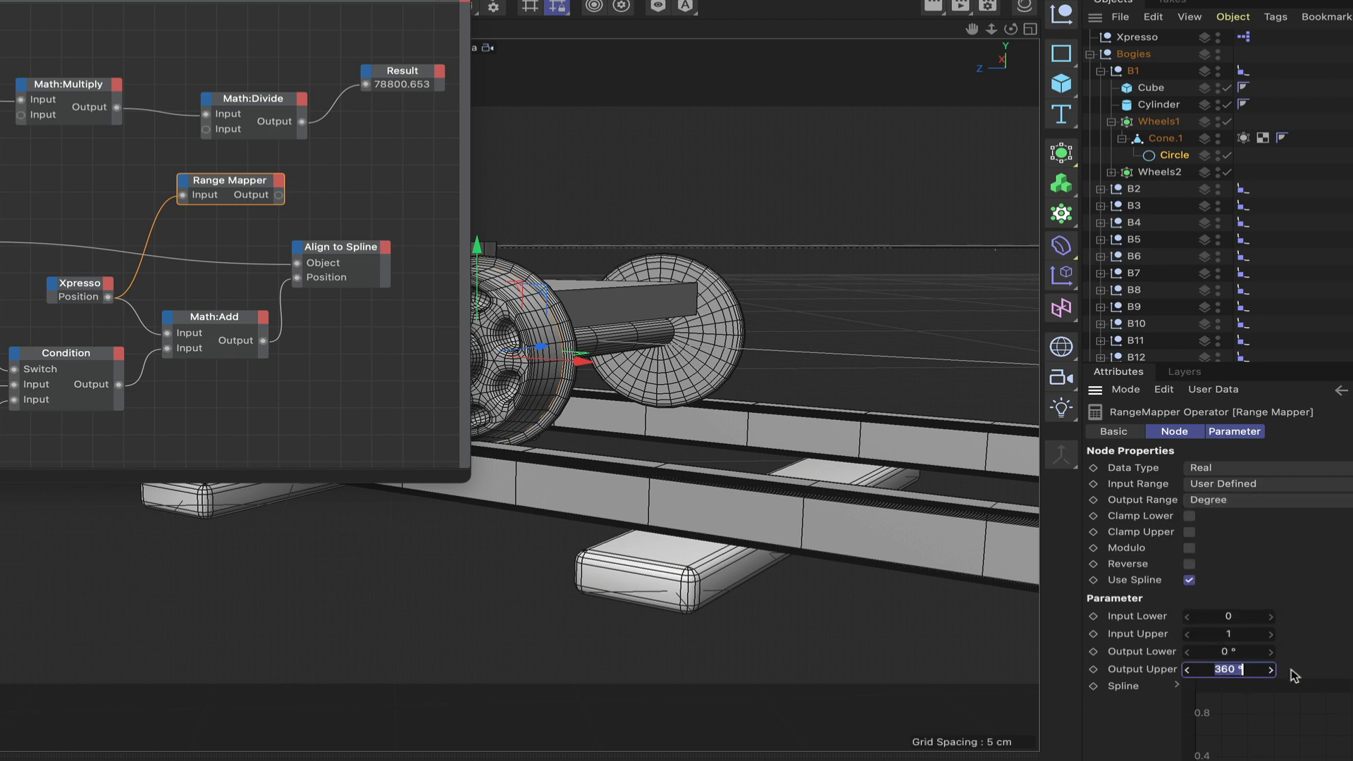
type("7")
type("653")
key("Return")
Step: Delete the Circle spline nested under Cone.1 in Wheels1
left_click_drag(435, 0, 284, 115)
left_click(1169, 156)
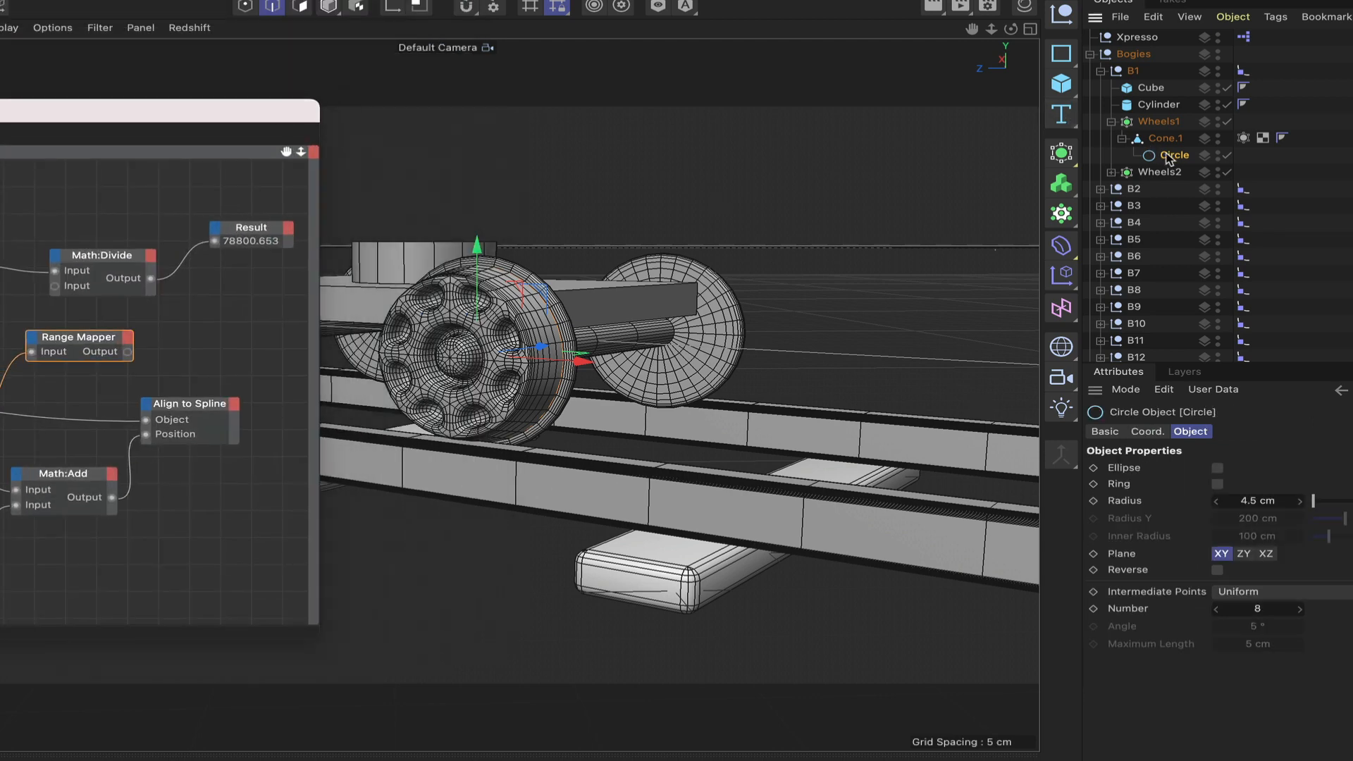
key("Delete")
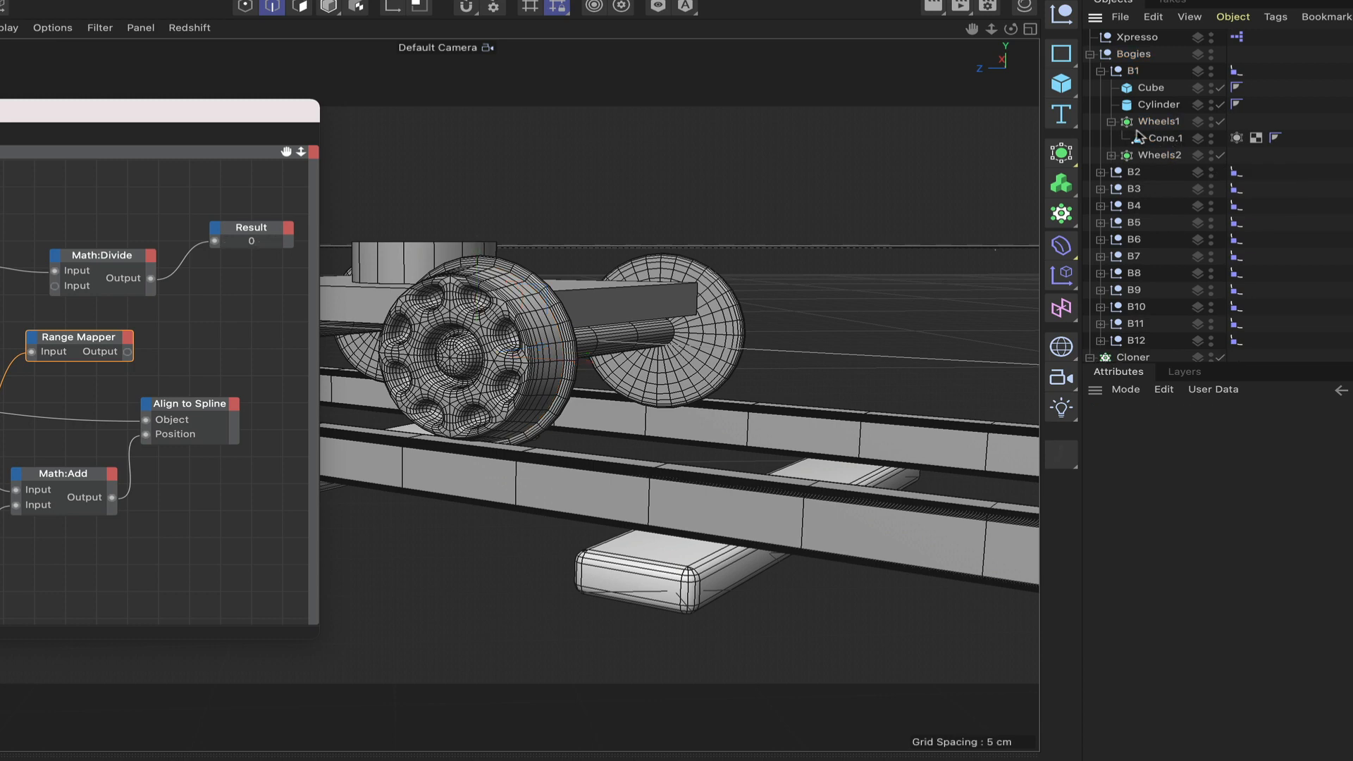
Step: Add Wheels1 as a node beside the Range Mapper and connect the mapper's Output to its Rotation . B input
left_click(1112, 122)
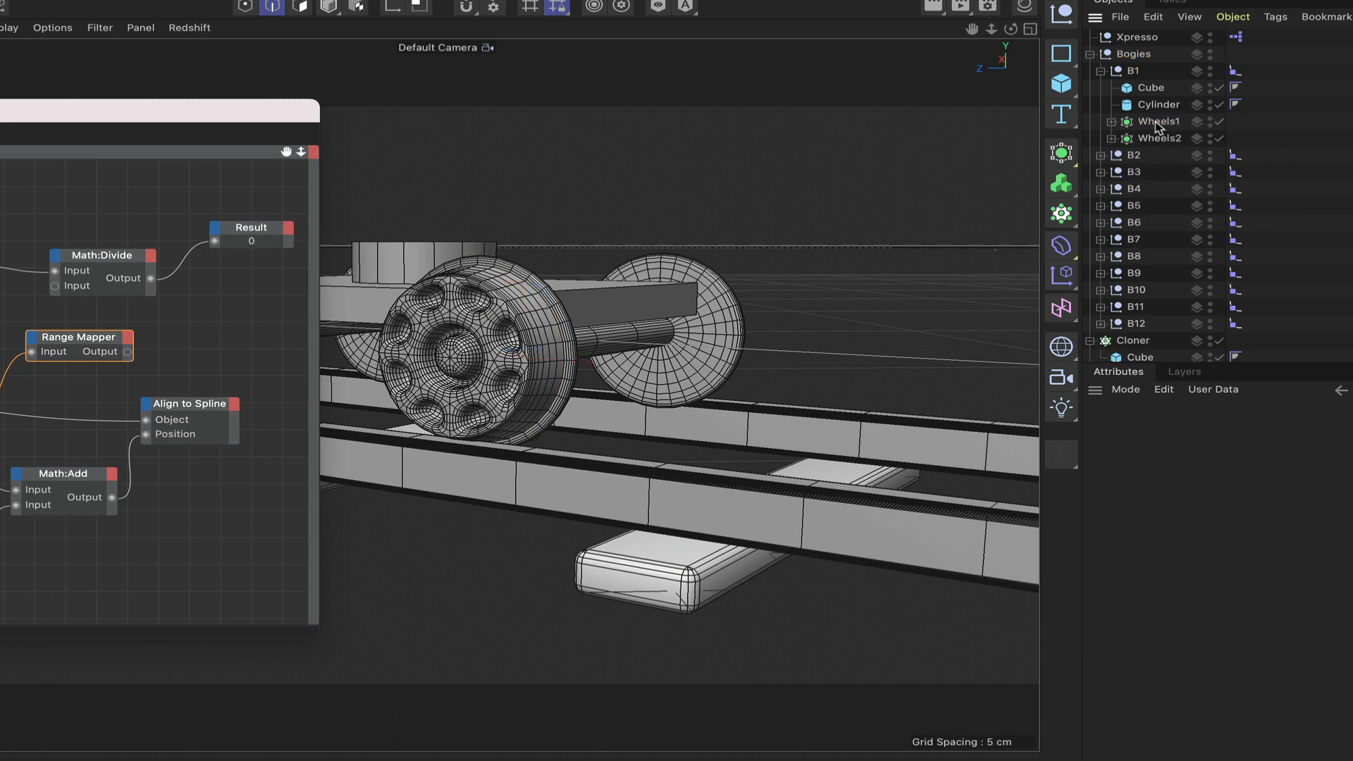
left_click_drag(1156, 127, 235, 339)
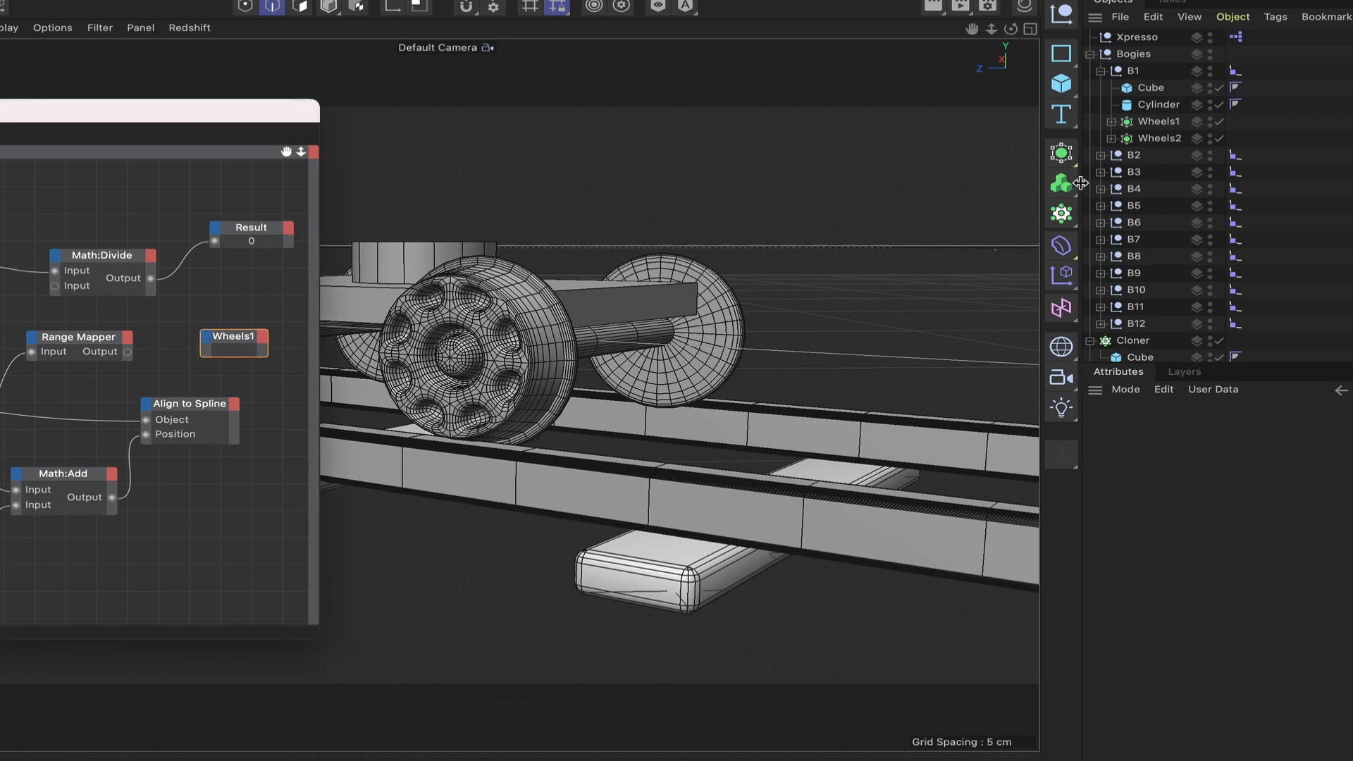
left_click_drag(291, 126, 258, 374)
left_click(1155, 121)
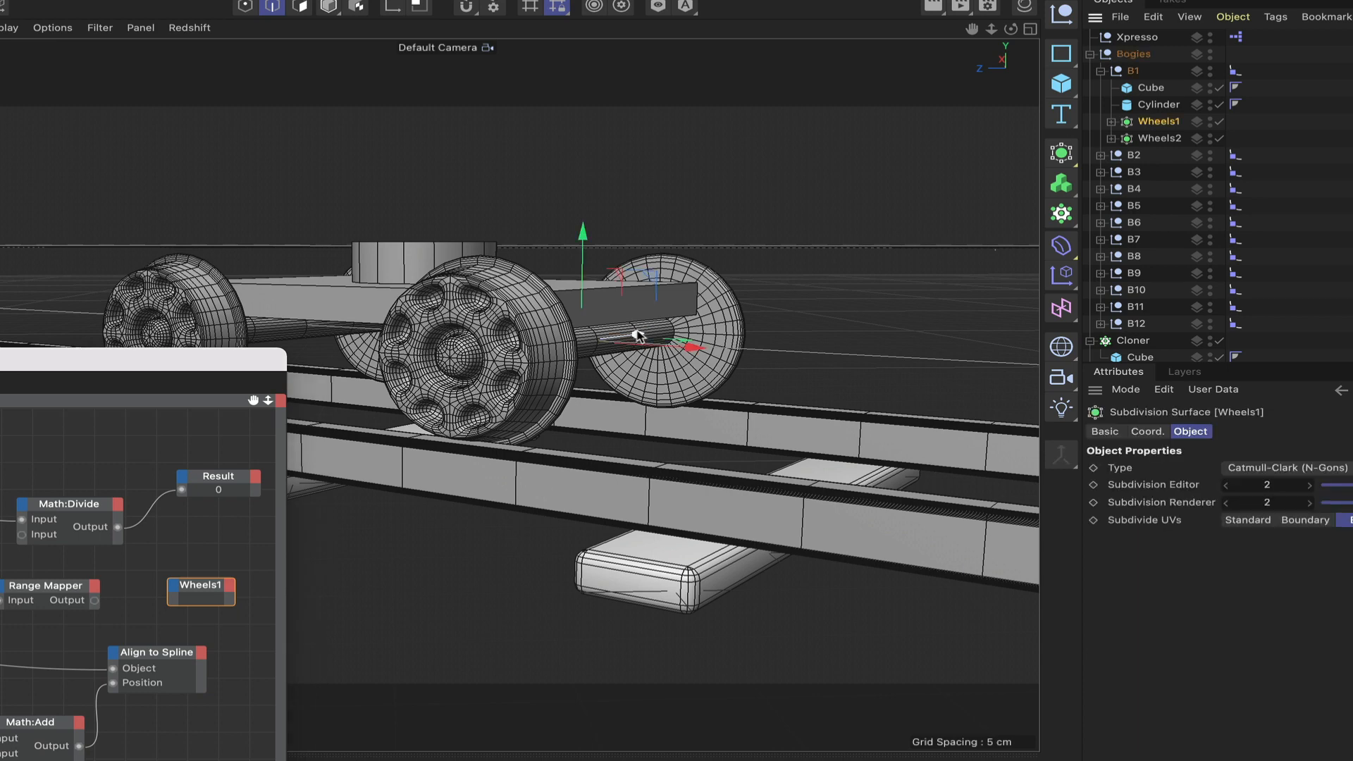
left_click_drag(201, 363, 548, 192)
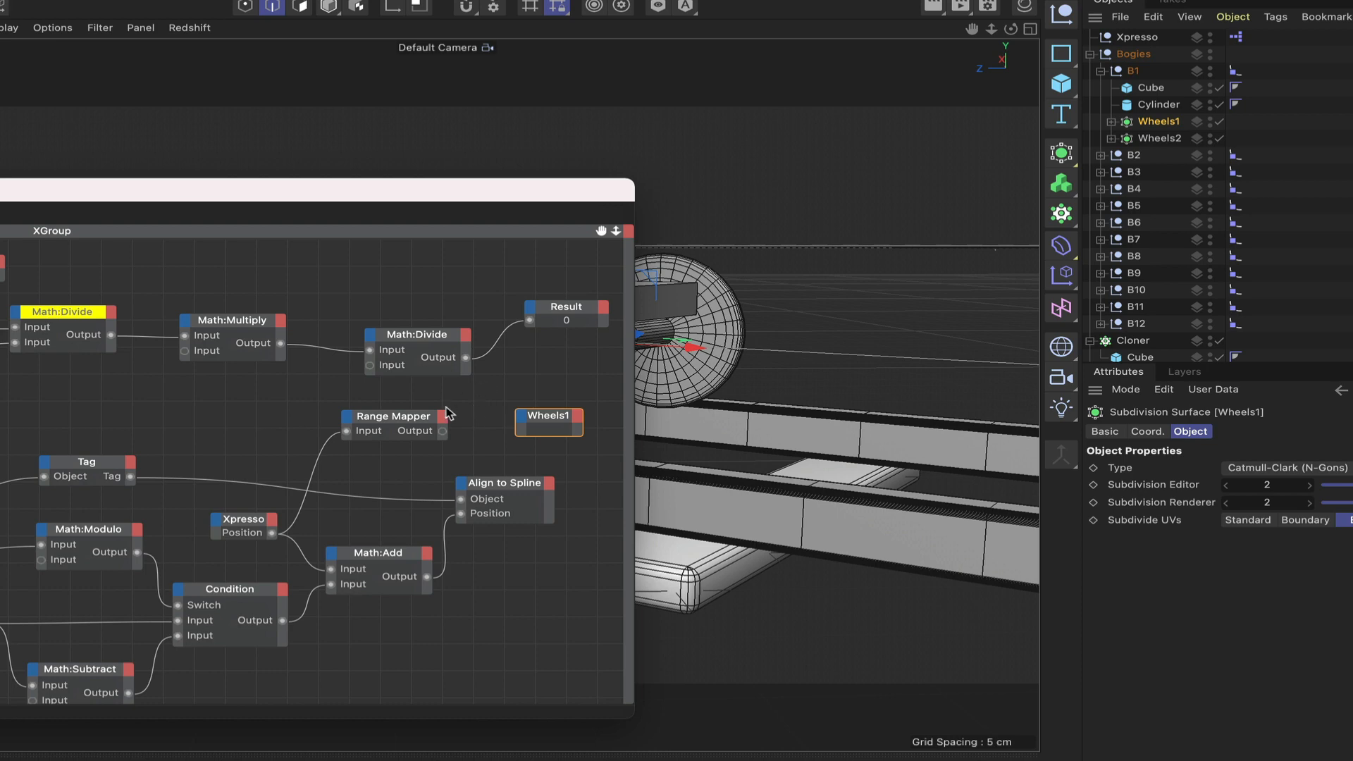
left_click_drag(444, 431, 530, 422)
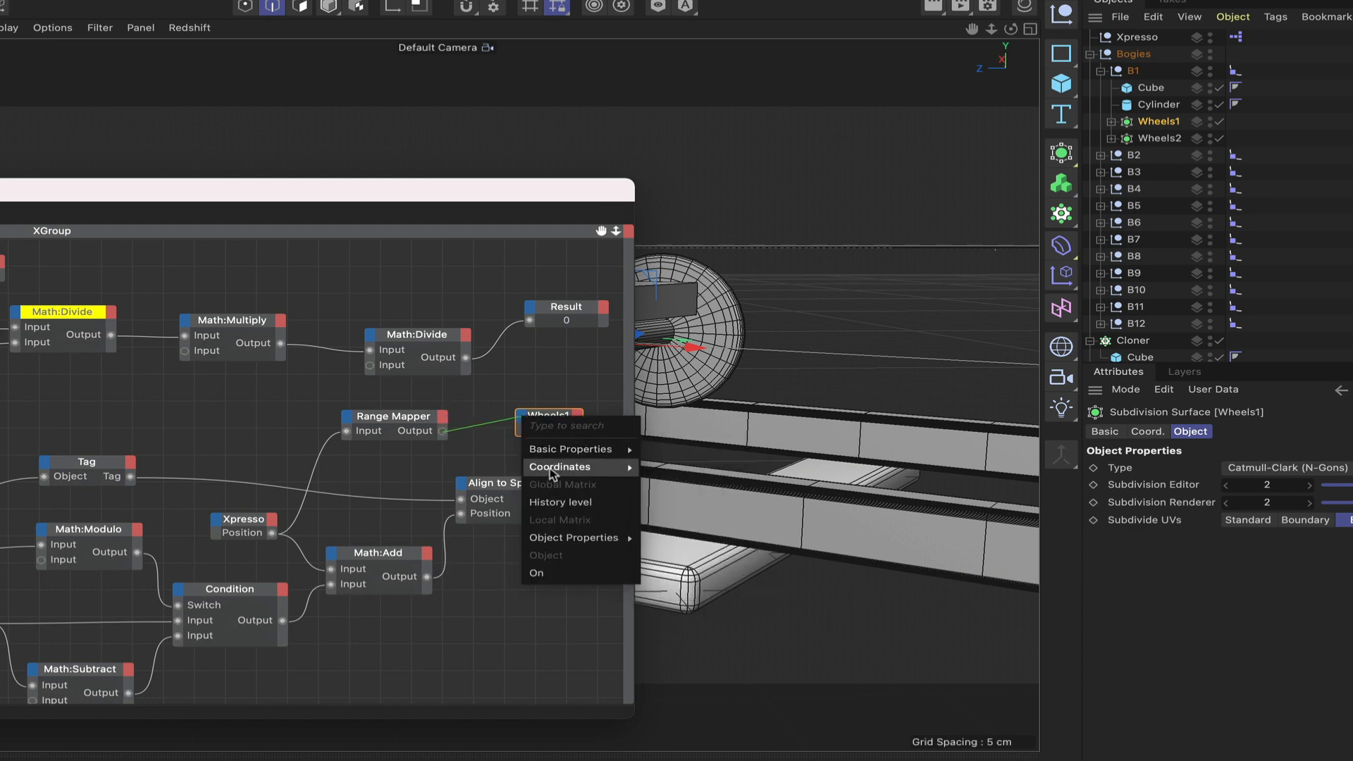
mouse_move(561, 466)
mouse_move(677, 555)
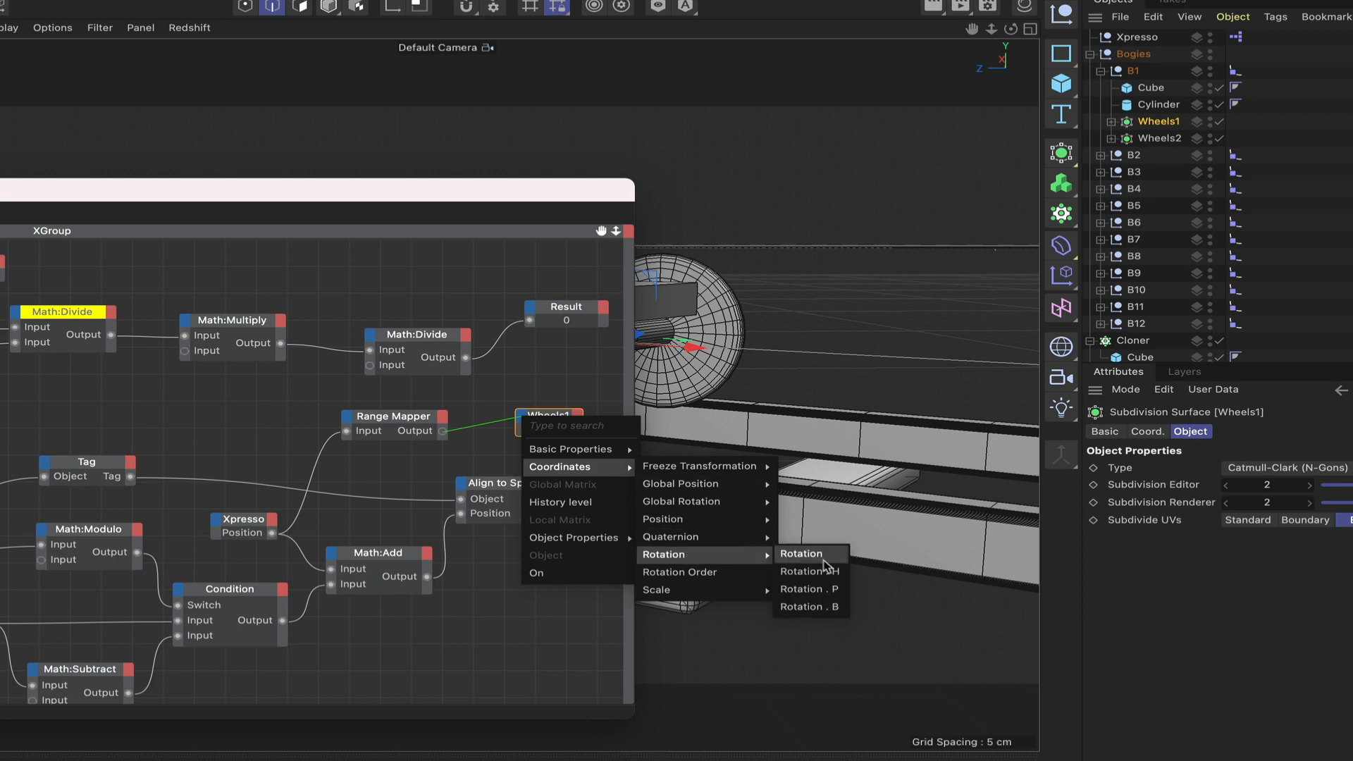
left_click(814, 607)
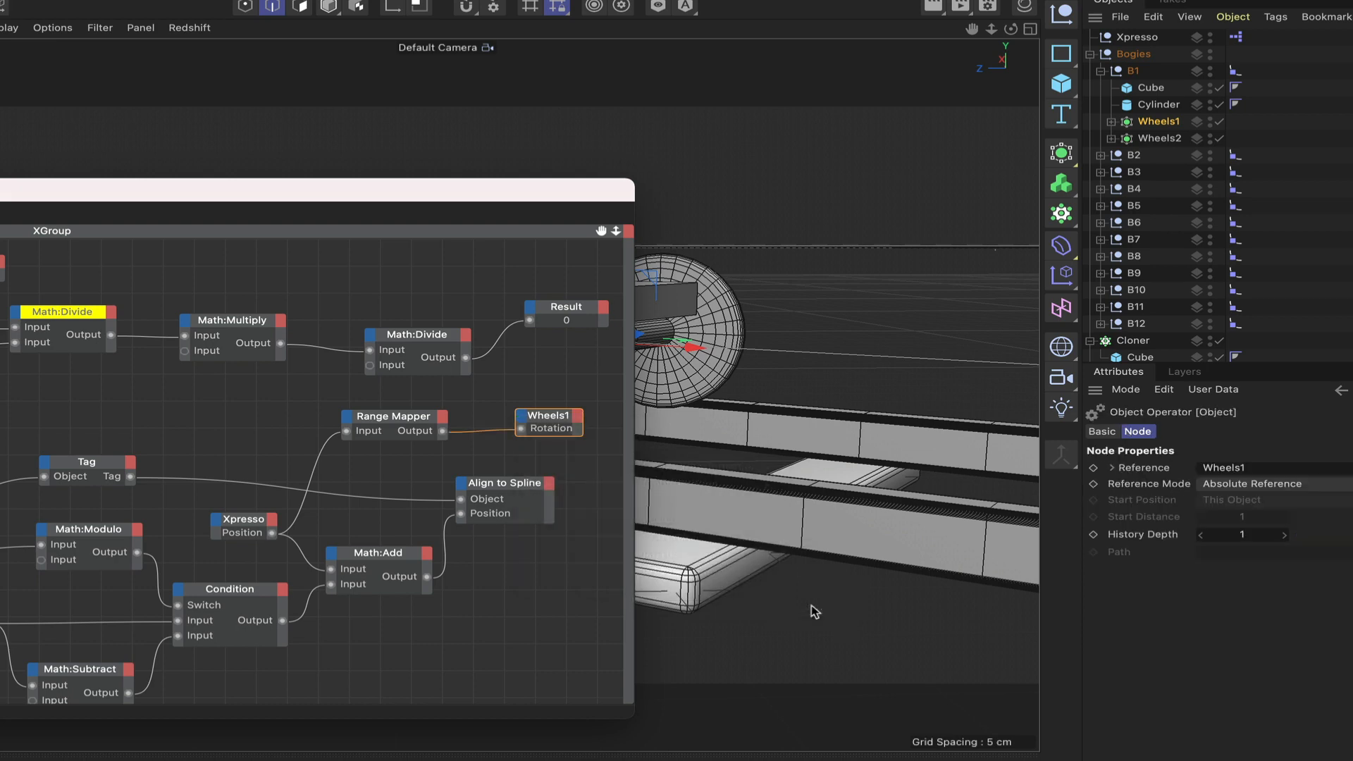
Step: Delete the upper chain of length-calculation nodes, from Path and Object through both Result nodes
double_click(541, 201)
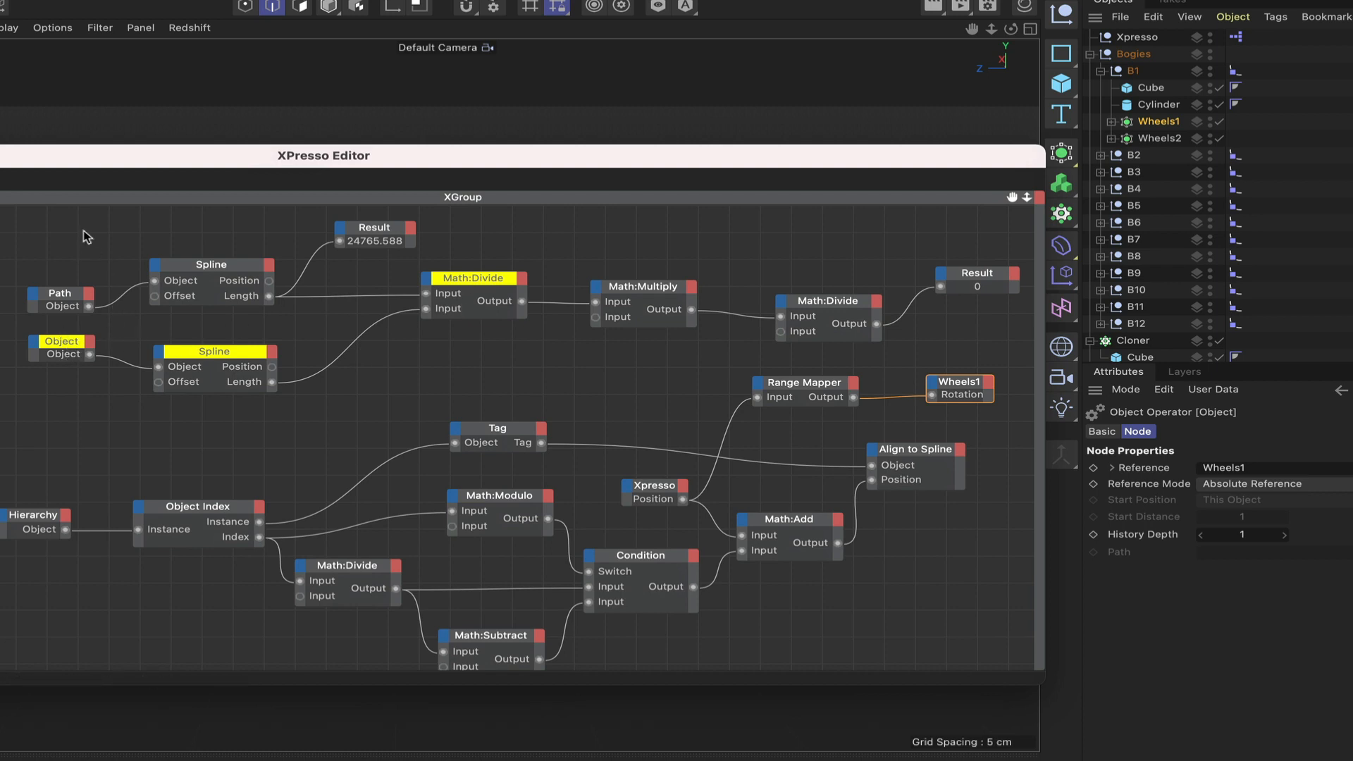
left_click_drag(62, 219, 972, 353)
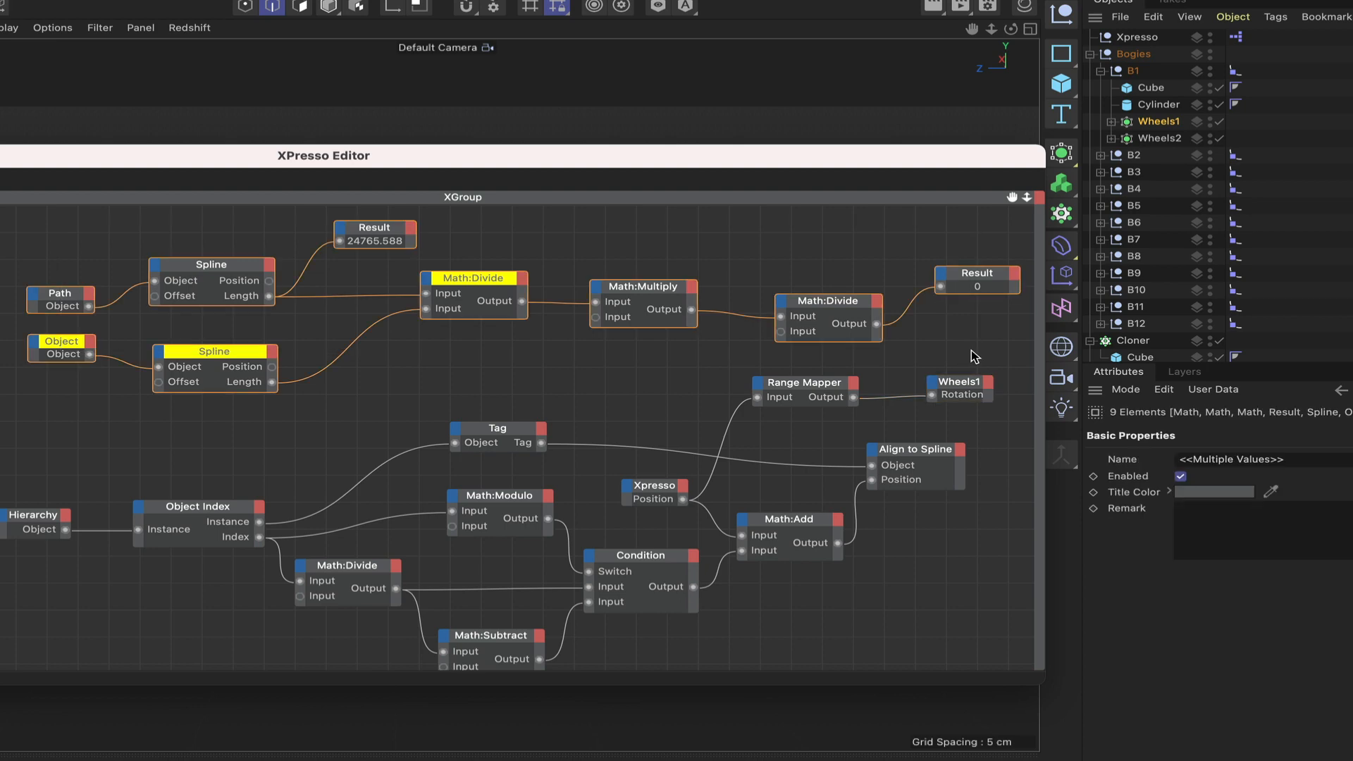
key("Delete")
Step: Advance the animation frame by frame to check which way the B1 bogie's Wheels1 turn
left_click_drag(945, 158, 211, 139)
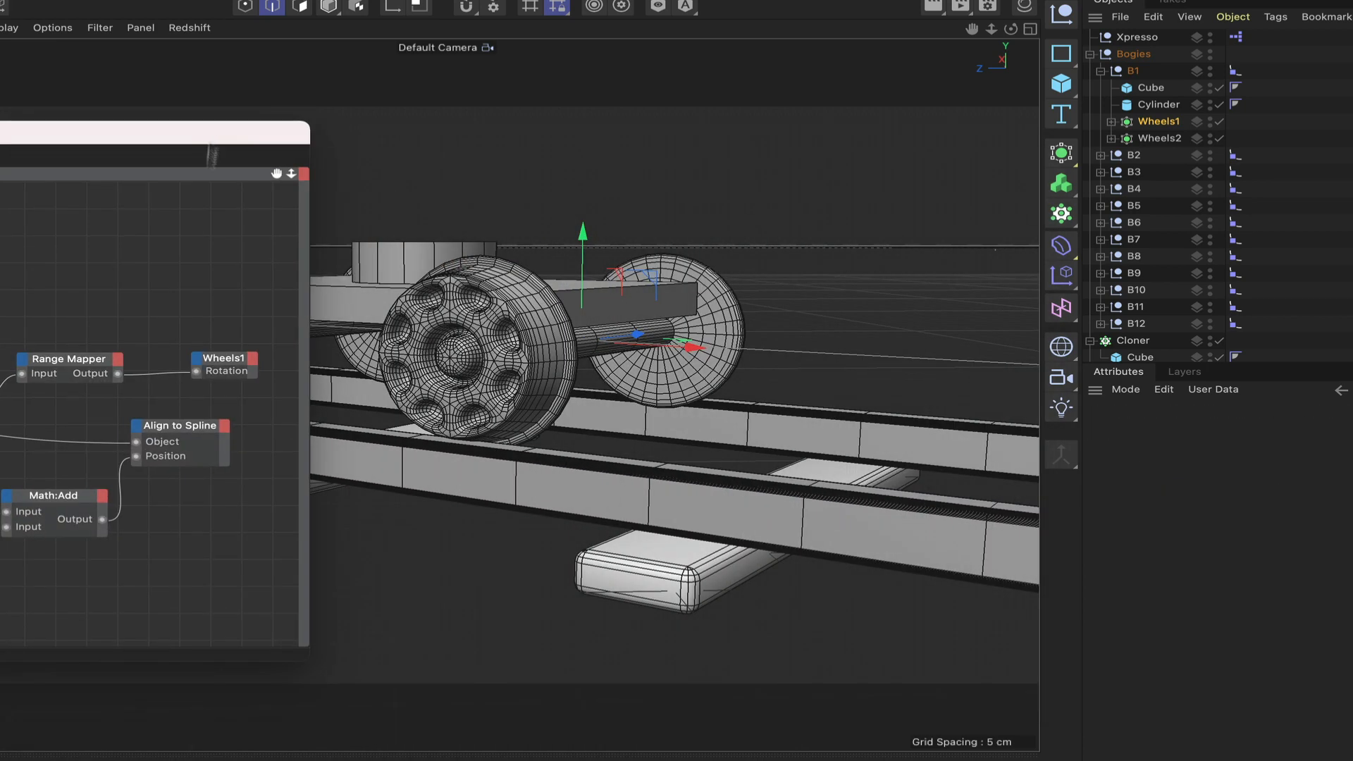
left_click(227, 364)
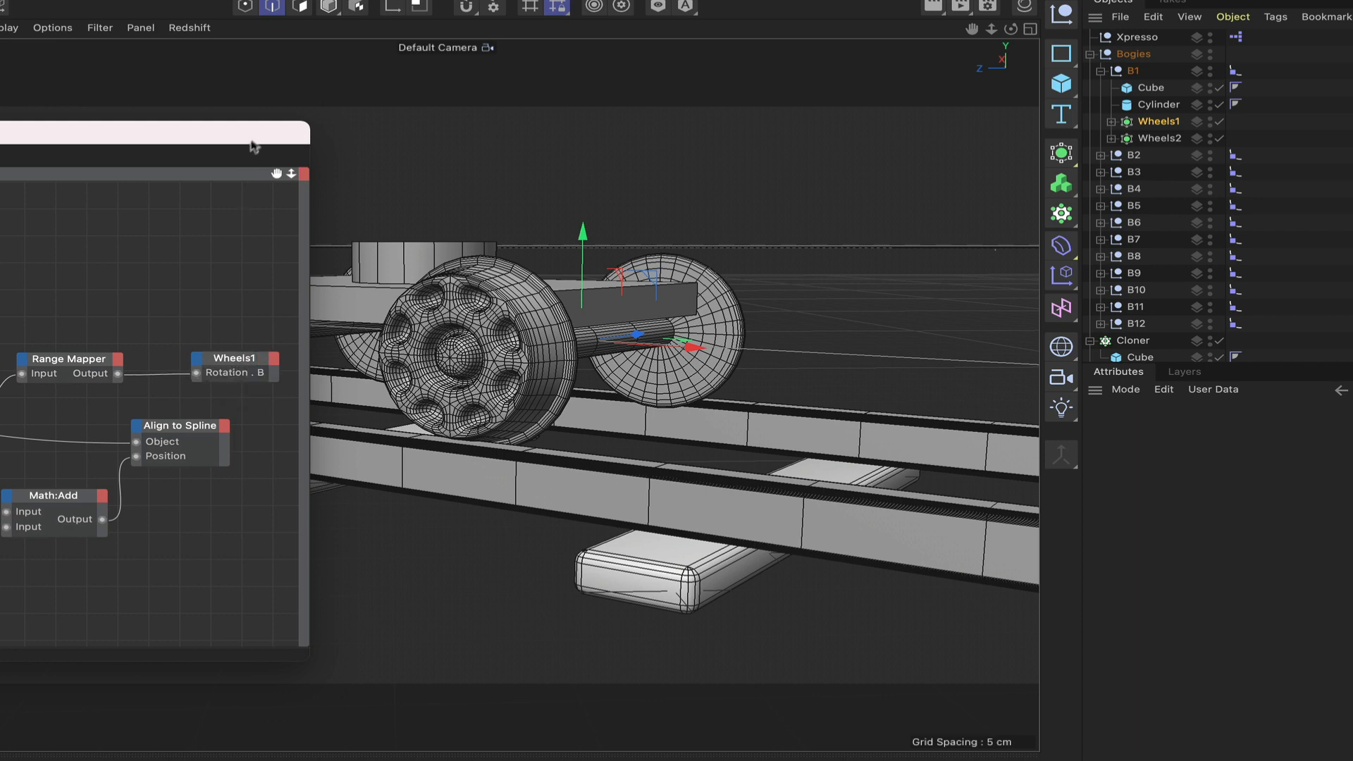
left_click_drag(259, 135, 119, 428)
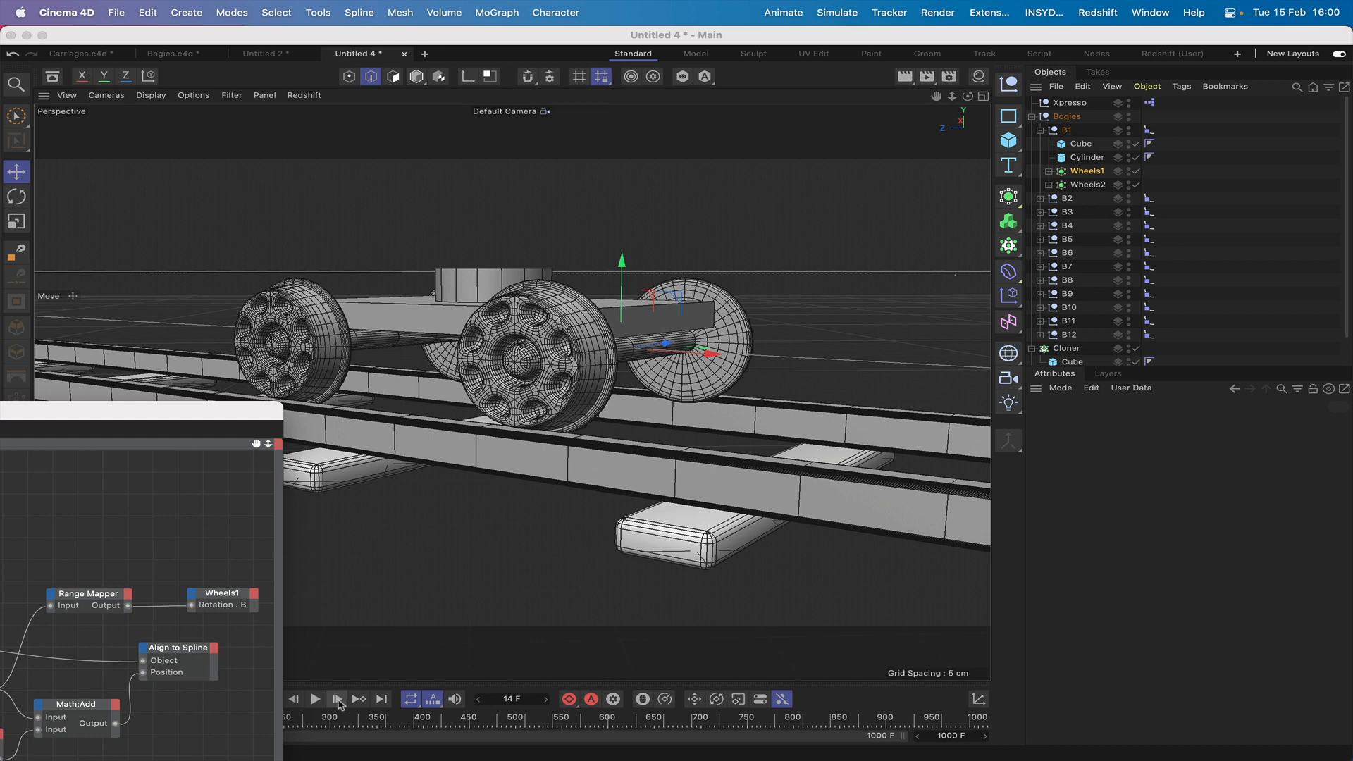
left_click(337, 701)
left_click(338, 702)
left_click(337, 701)
left_click(337, 701)
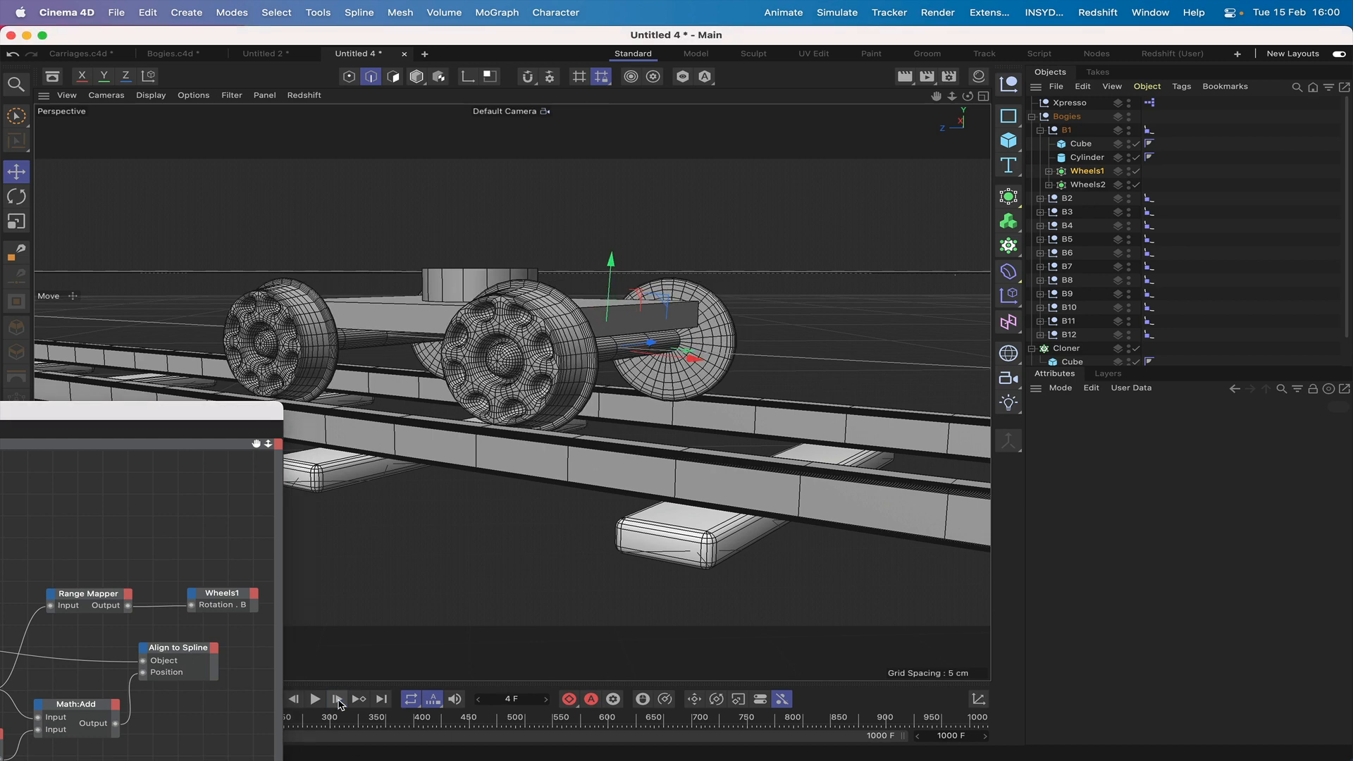
left_click(337, 701)
left_click(337, 701)
left_click(338, 701)
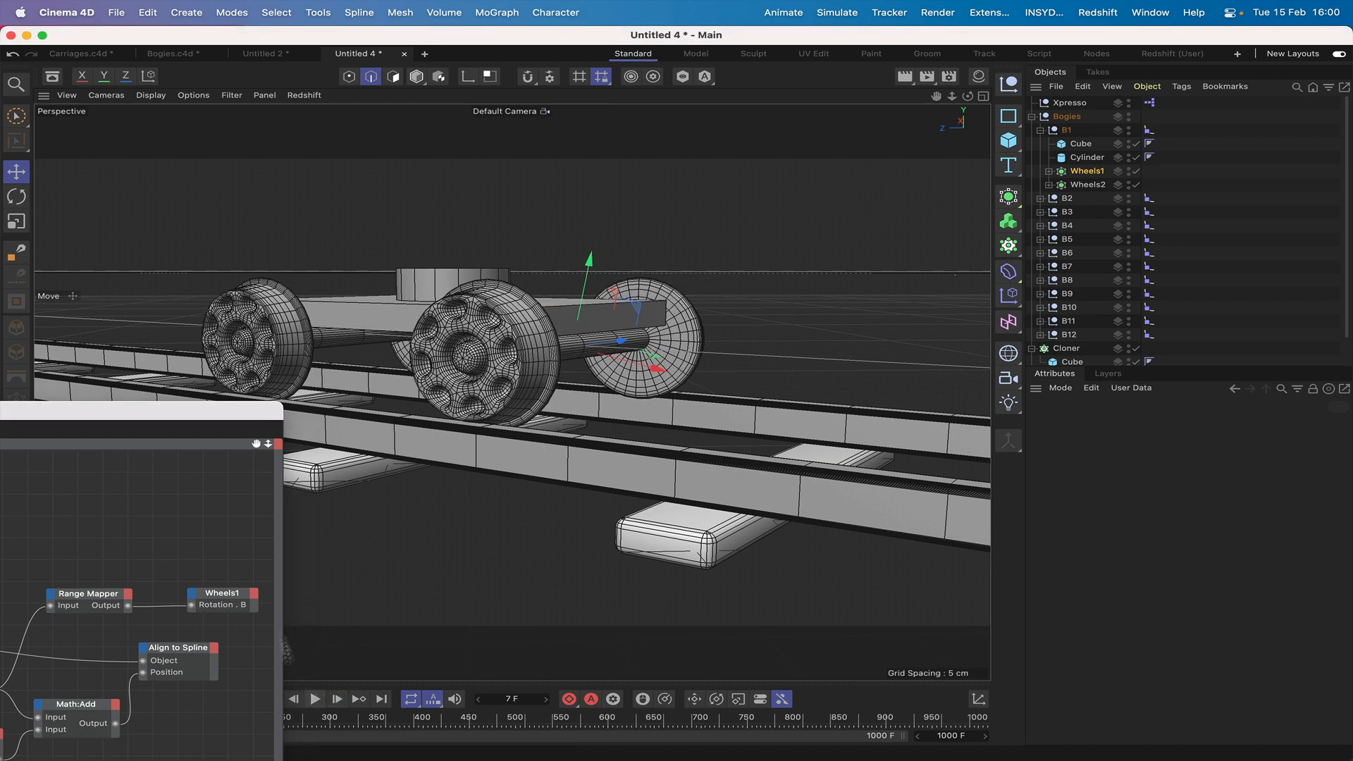
Step: Set the Range Mapper's Output Upper to -78800.653 to reverse the wheel rotation
left_click_drag(251, 413, 660, 300)
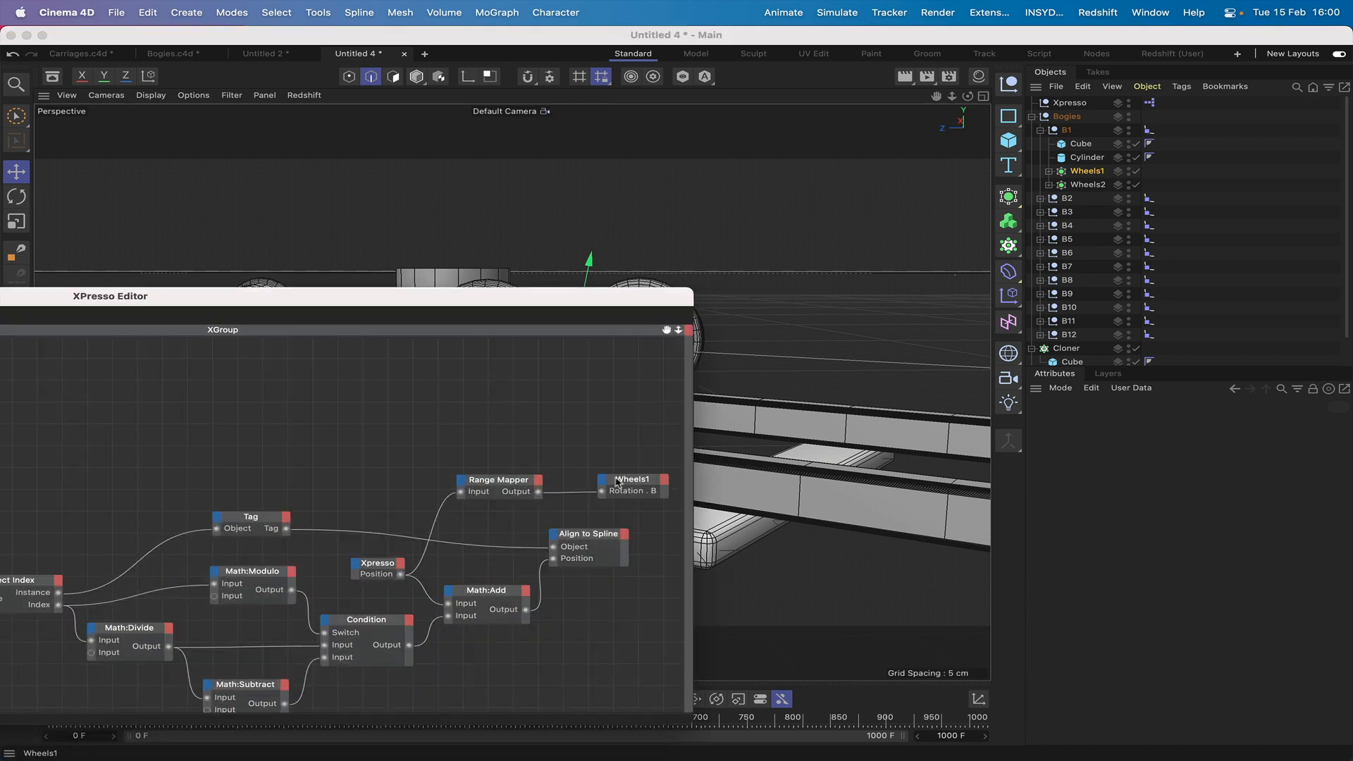
left_click(515, 482)
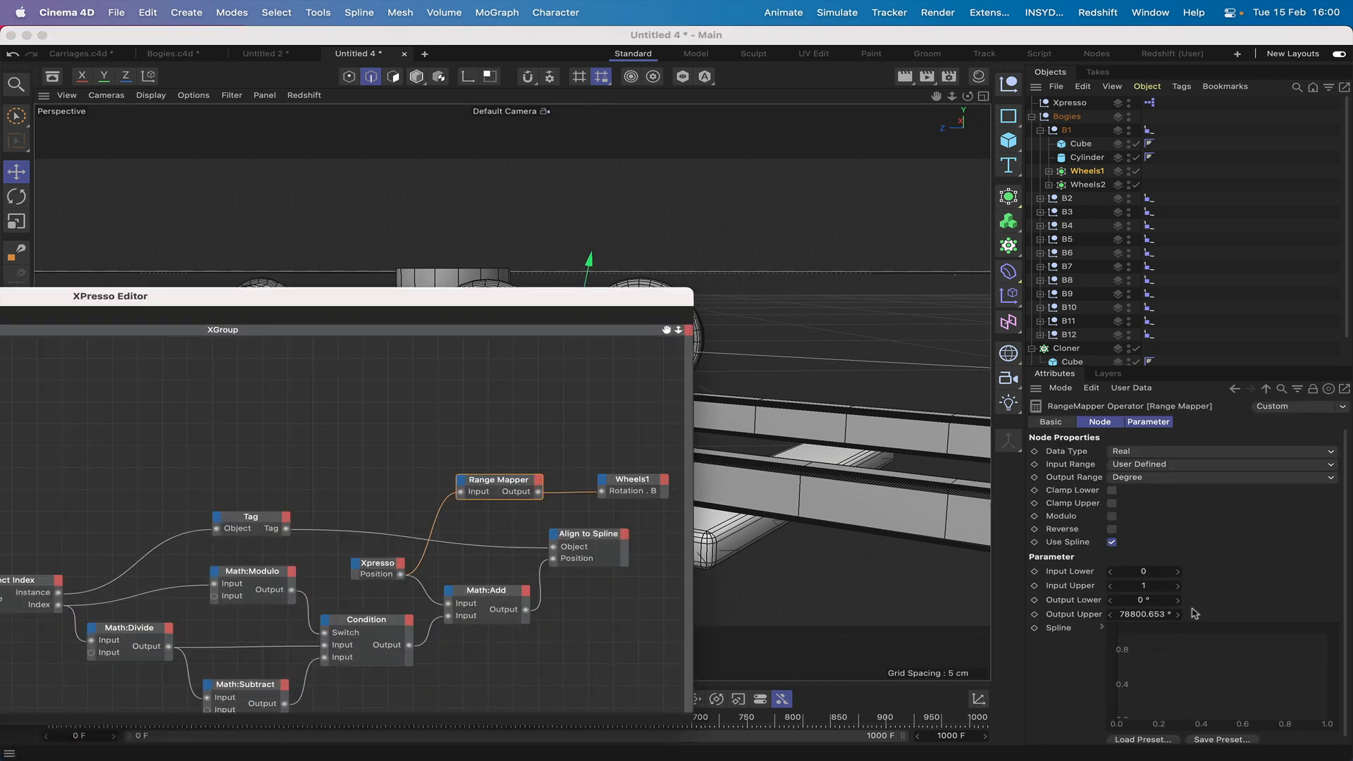
left_click(1117, 616)
left_click(1121, 615)
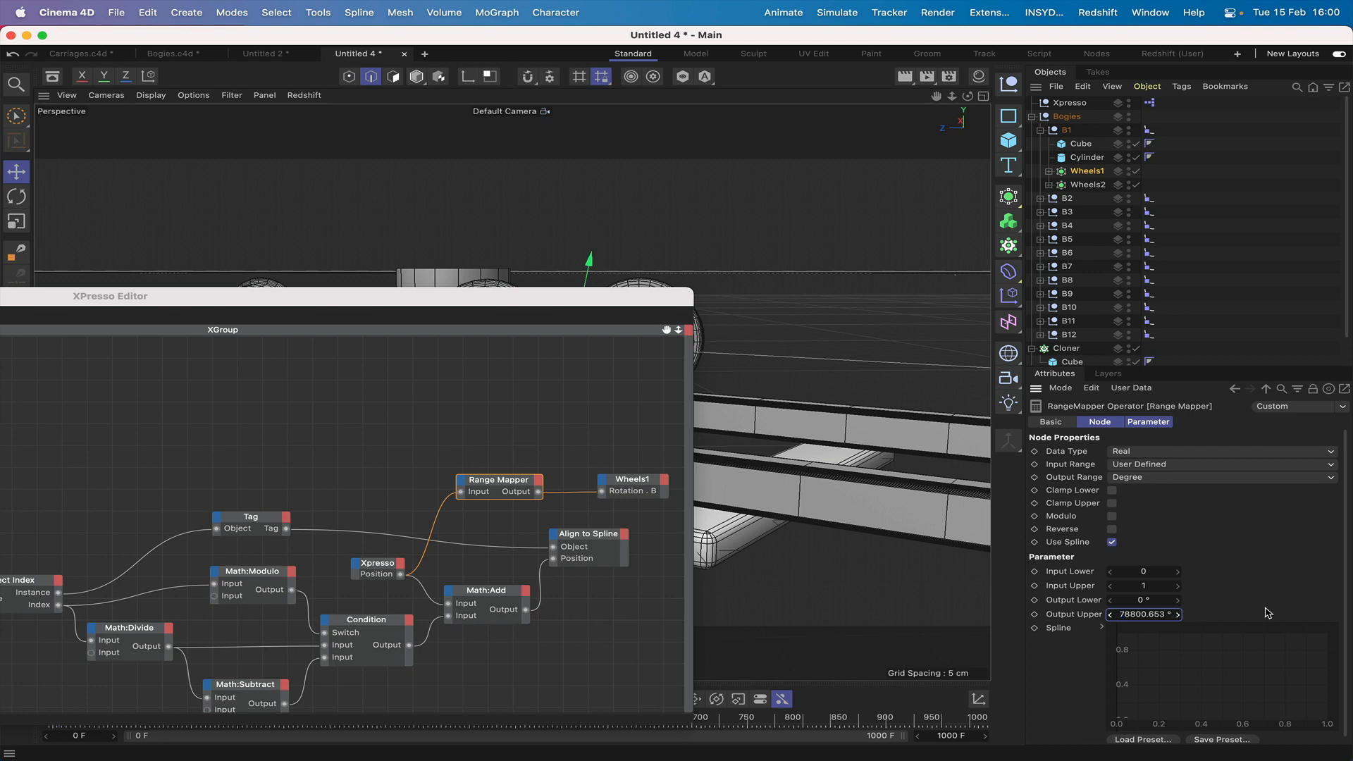
type("-")
key("Return")
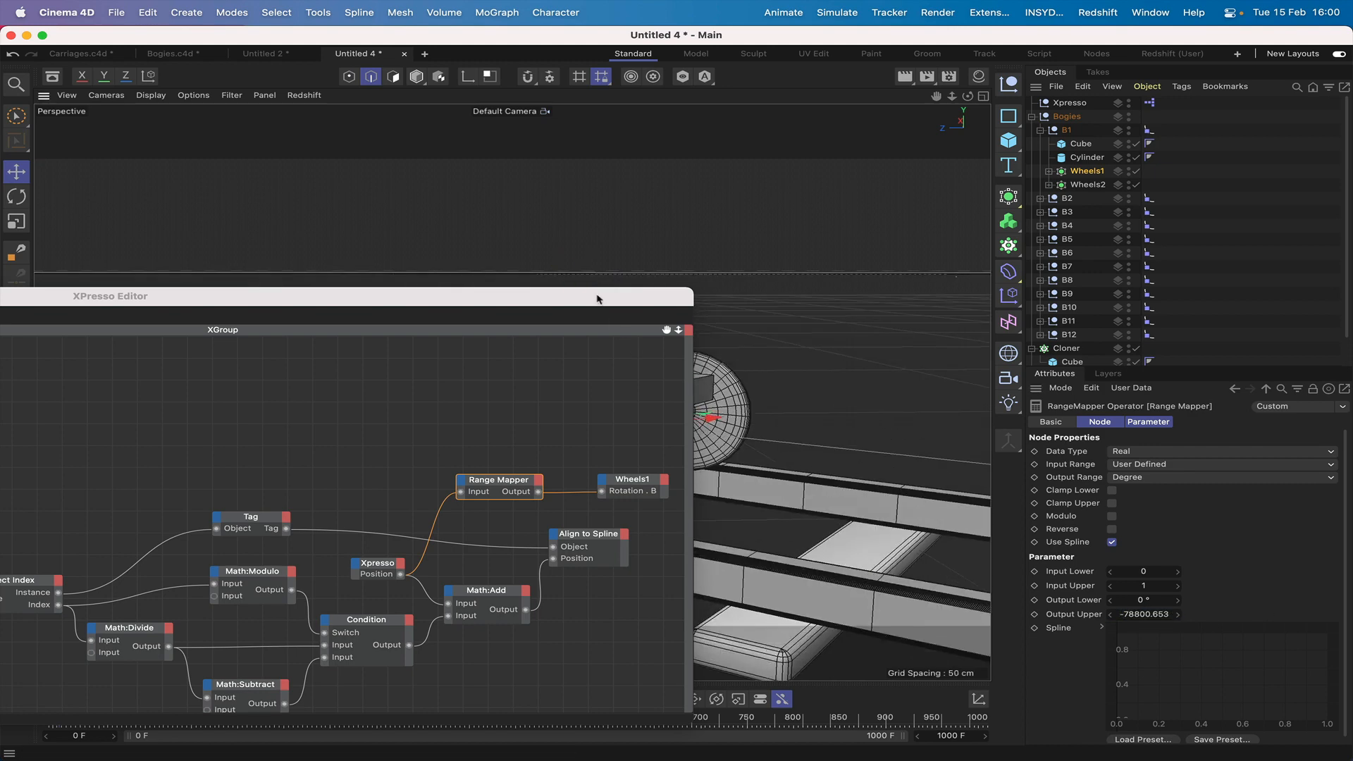
Step: Close the XPresso Editor and play the animation from the start twice to check the wheel rotation, rewinding to the first frame
left_click_drag(599, 297, 979, 21)
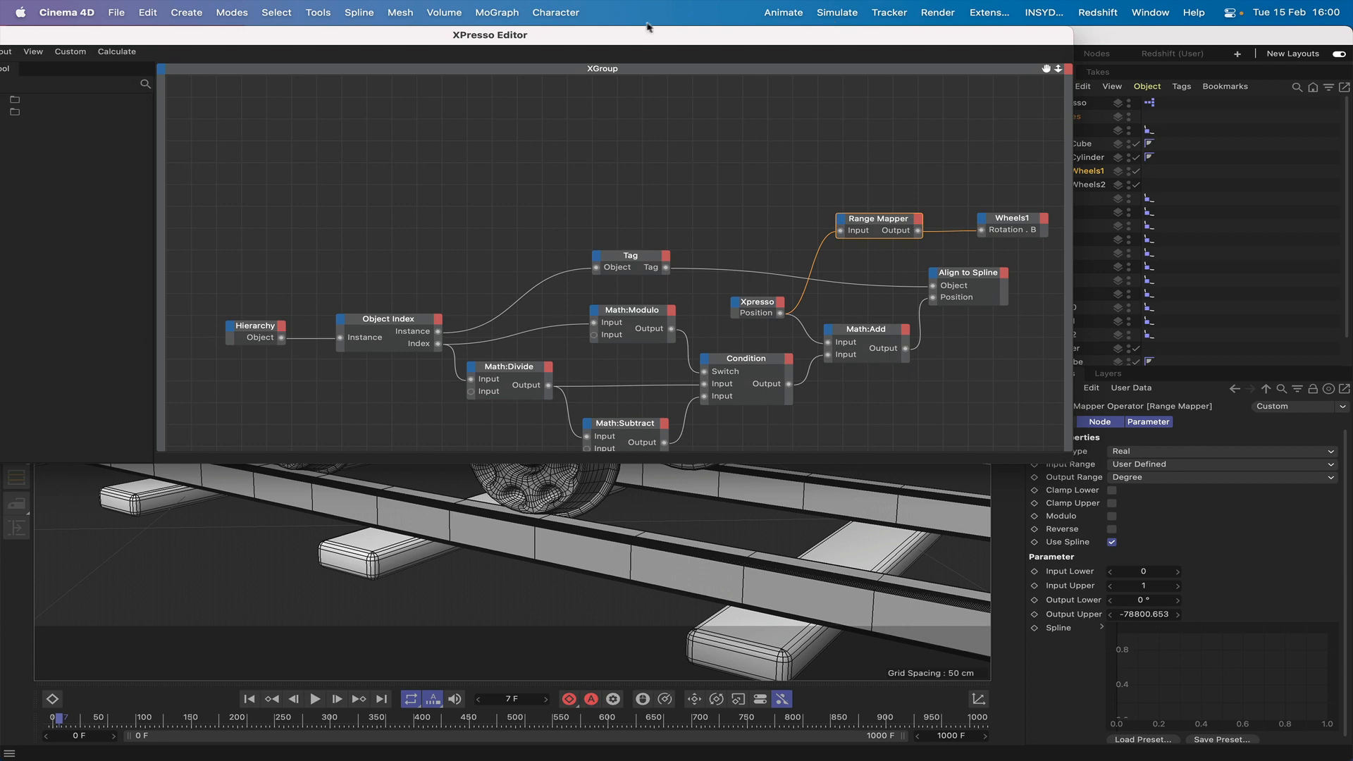
left_click_drag(648, 26, 879, 27)
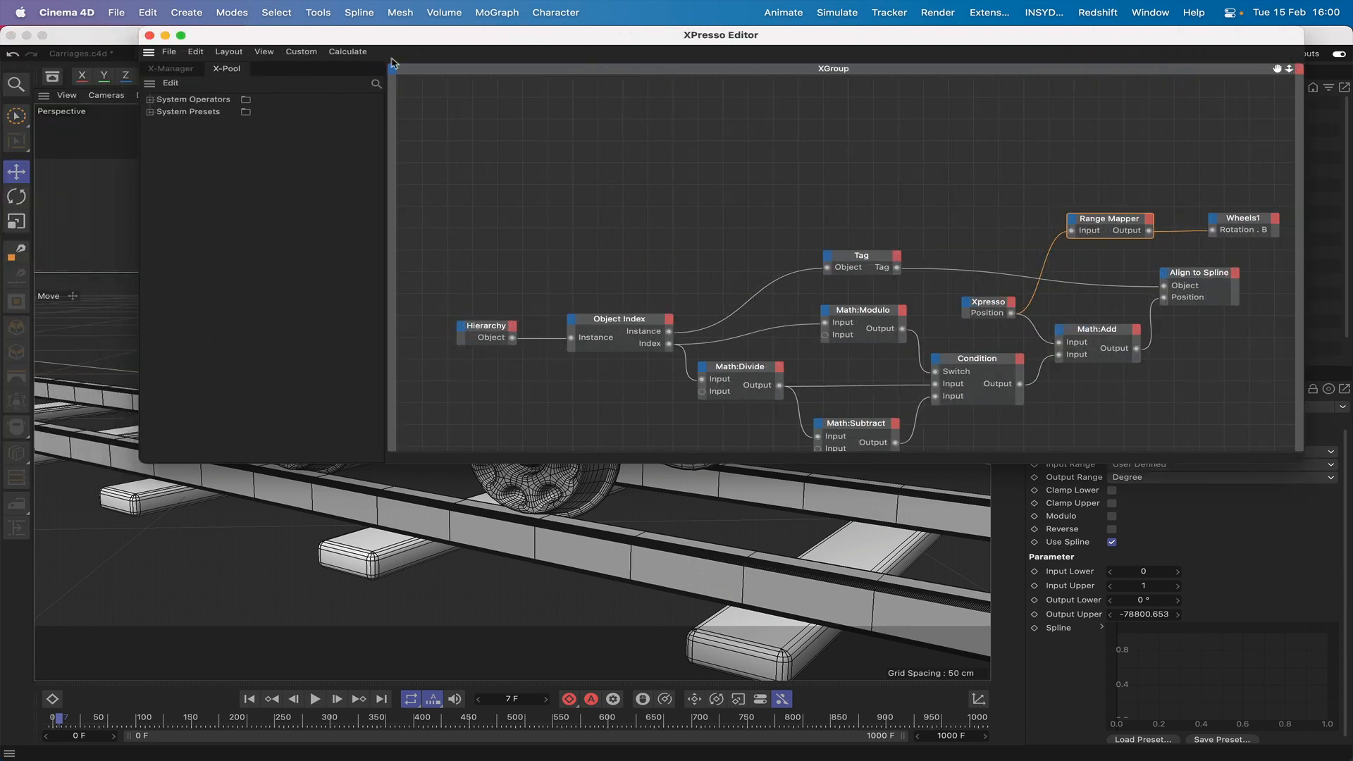
left_click(150, 35)
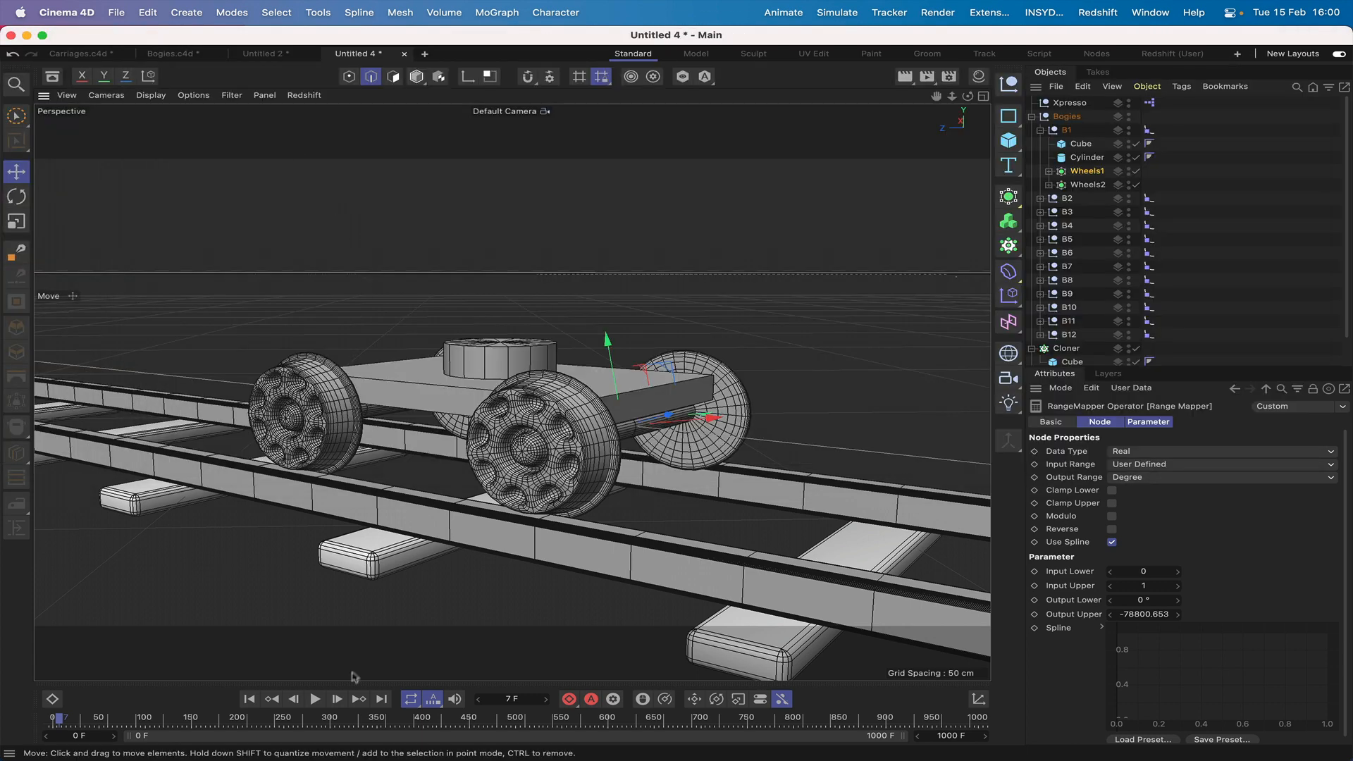
left_click(248, 698)
left_click(316, 699)
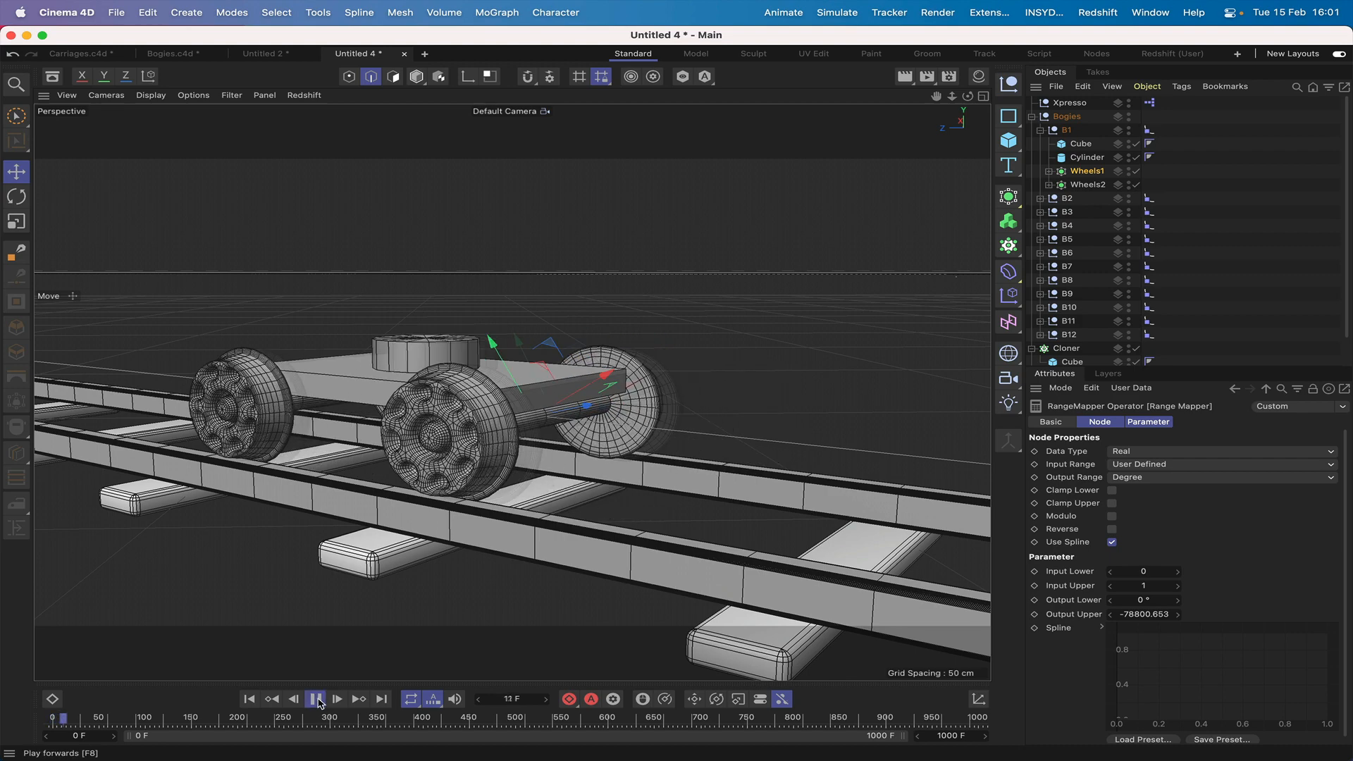
left_click(316, 699)
left_click(249, 698)
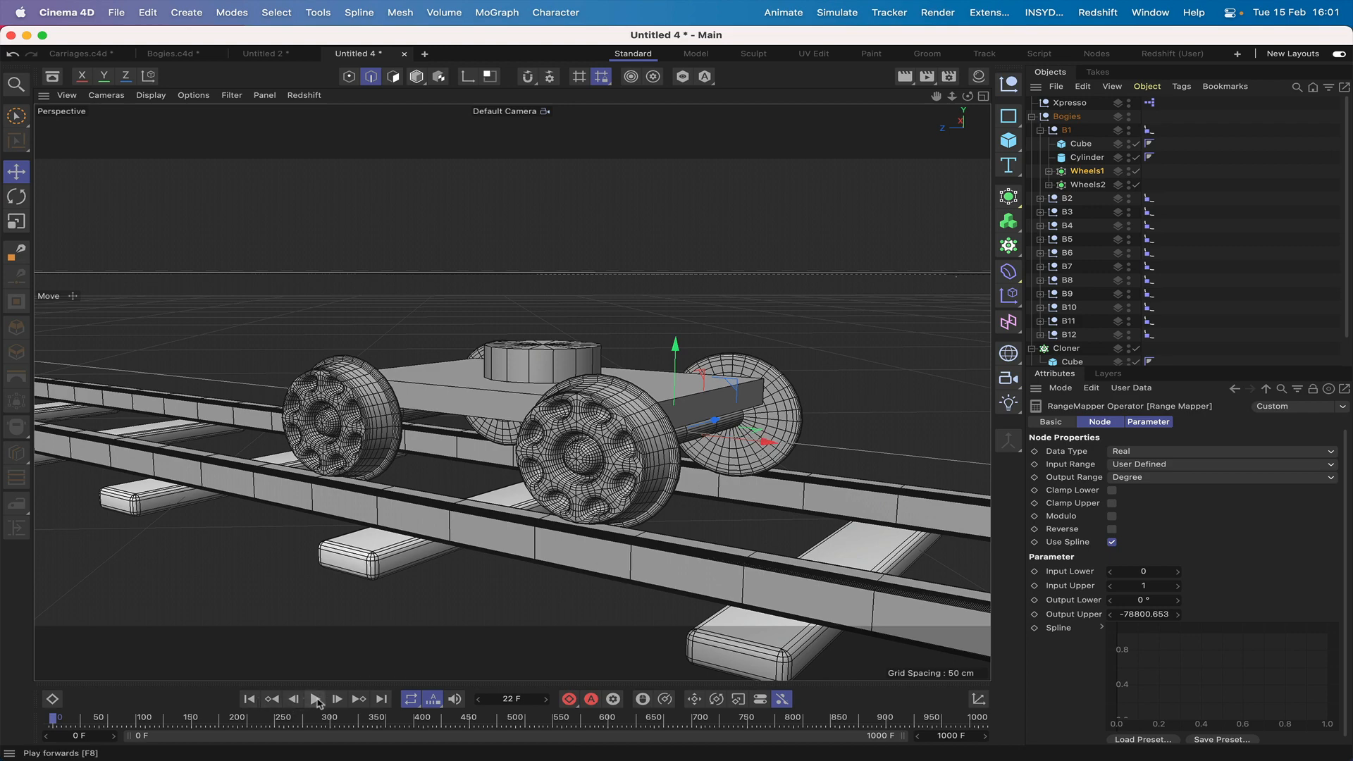
left_click(316, 699)
left_click(316, 699)
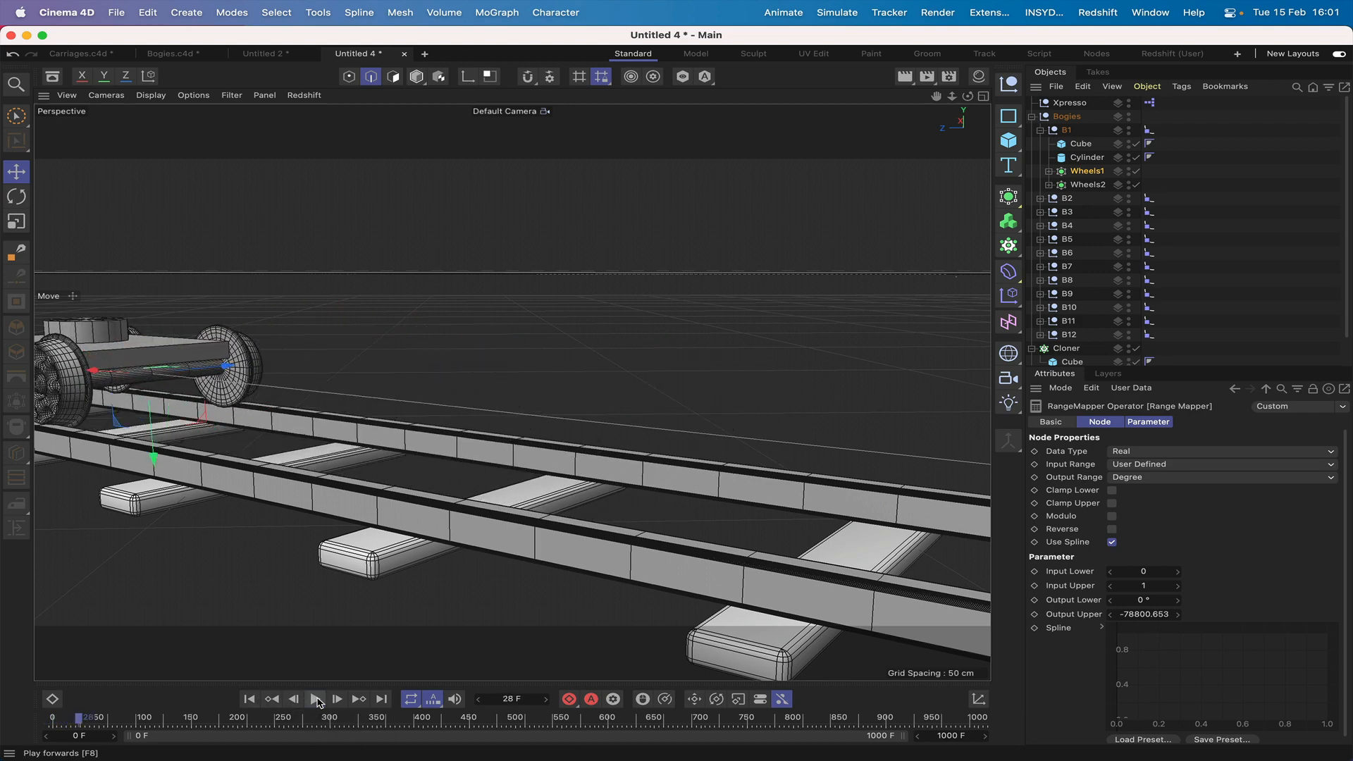
left_click(250, 700)
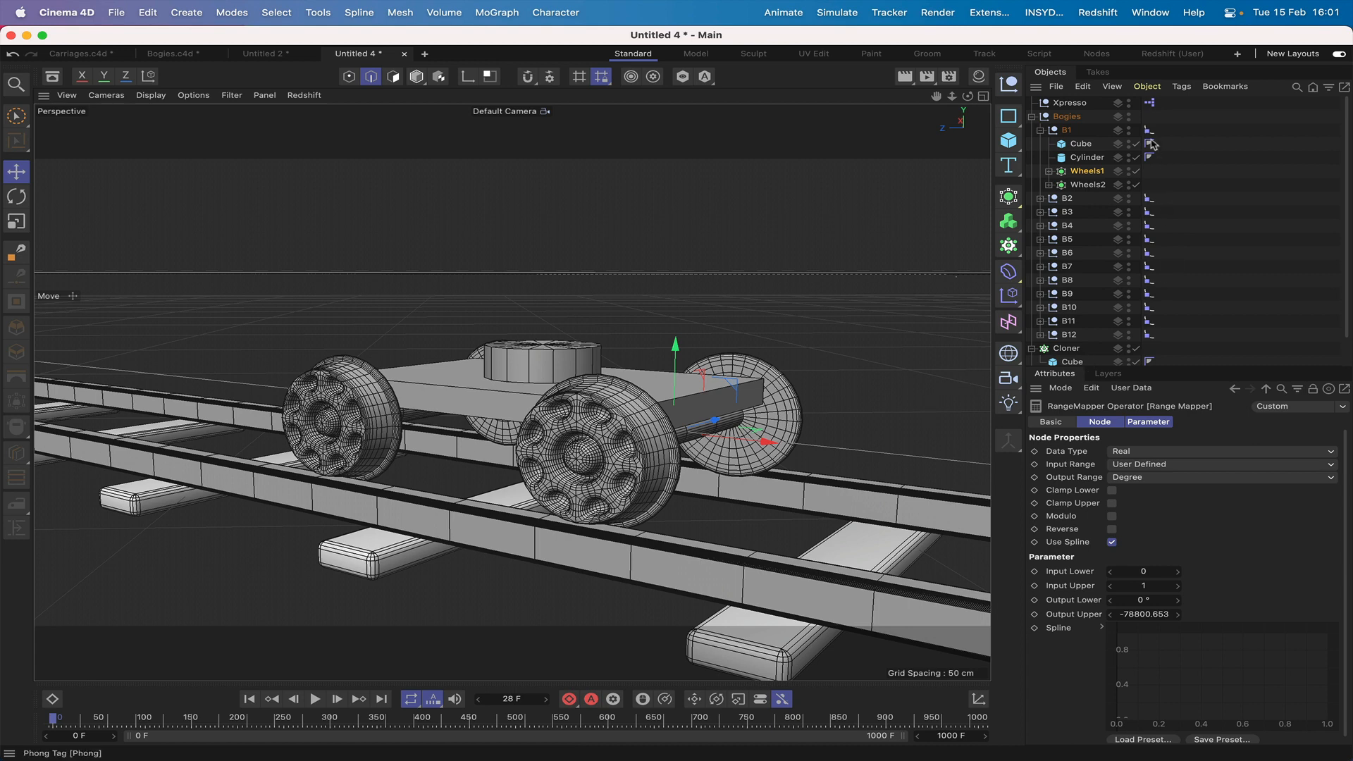
Step: Reopen the Xpresso object's node network and double the Range Mapper's Output Upper to -157601.306
double_click(1149, 103)
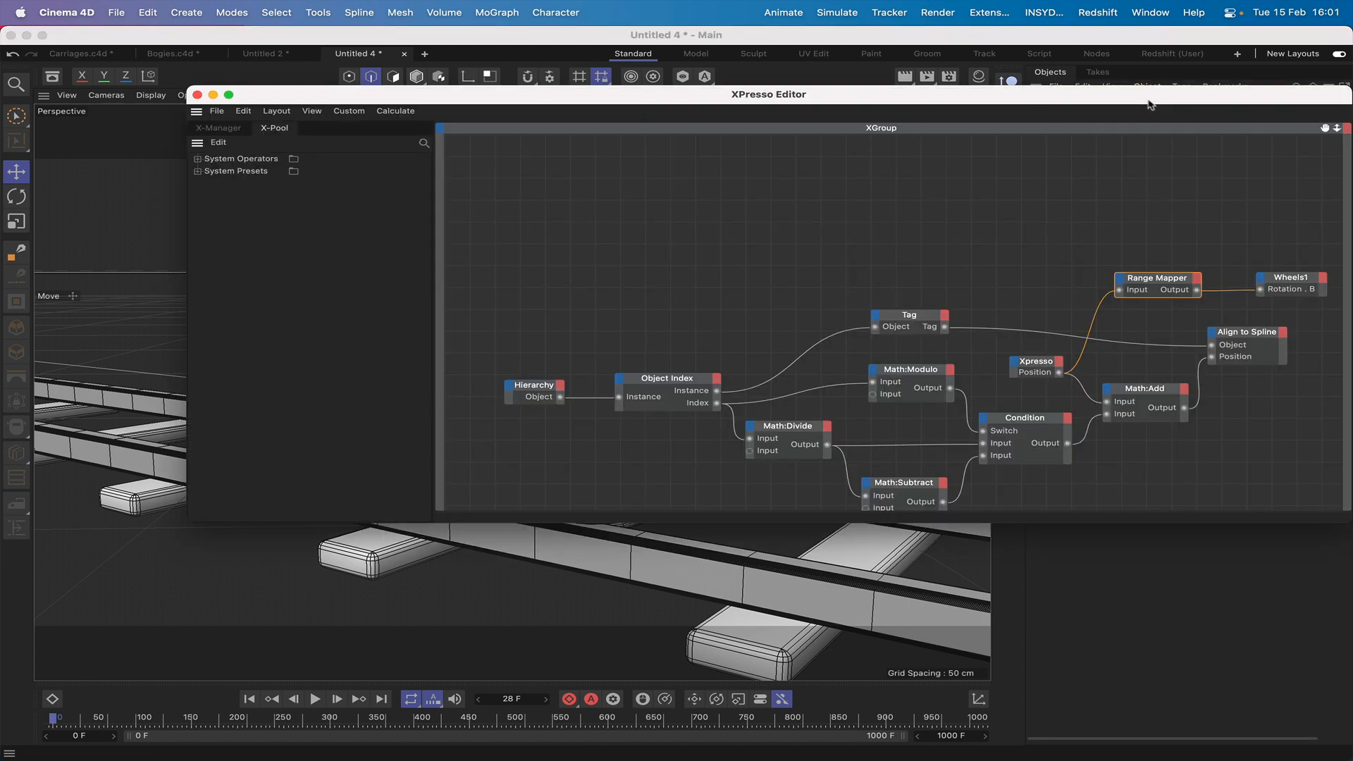
left_click_drag(1164, 97, 492, 44)
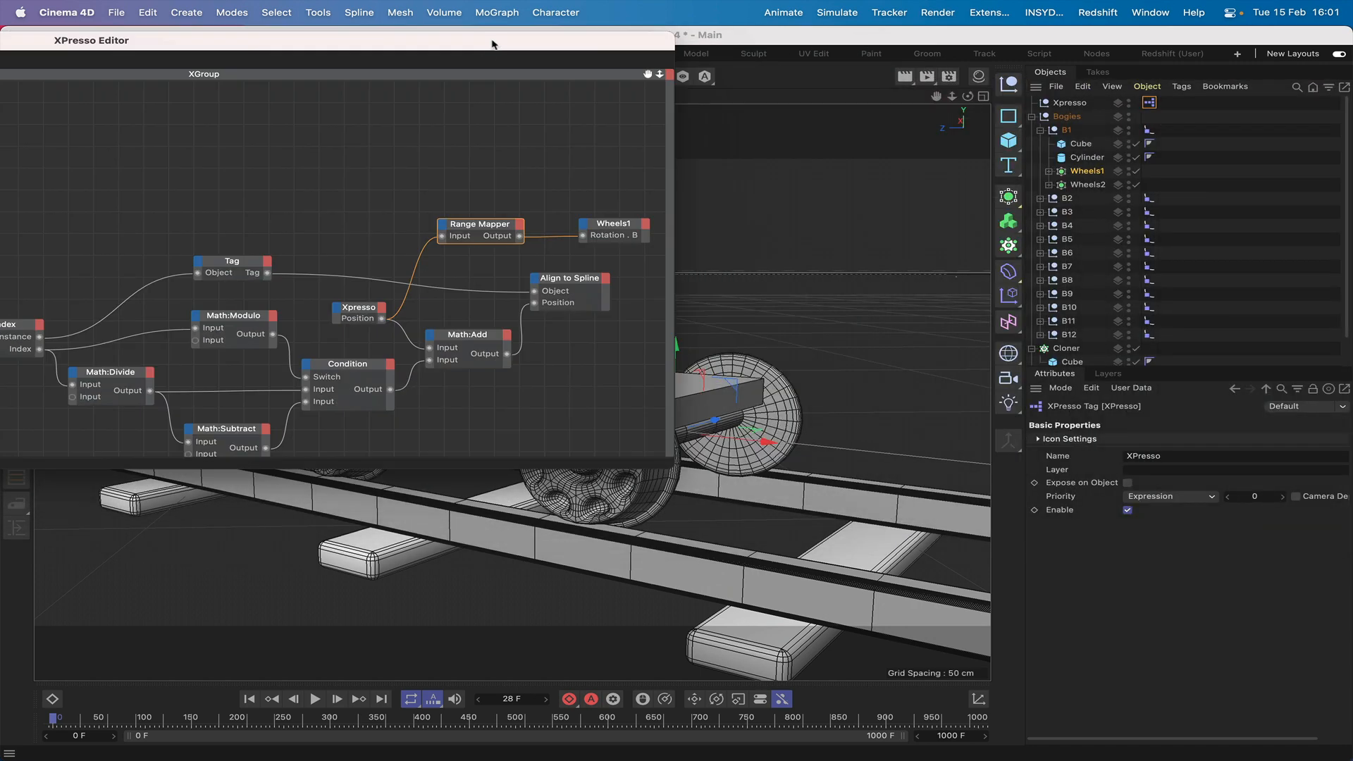
left_click(474, 222)
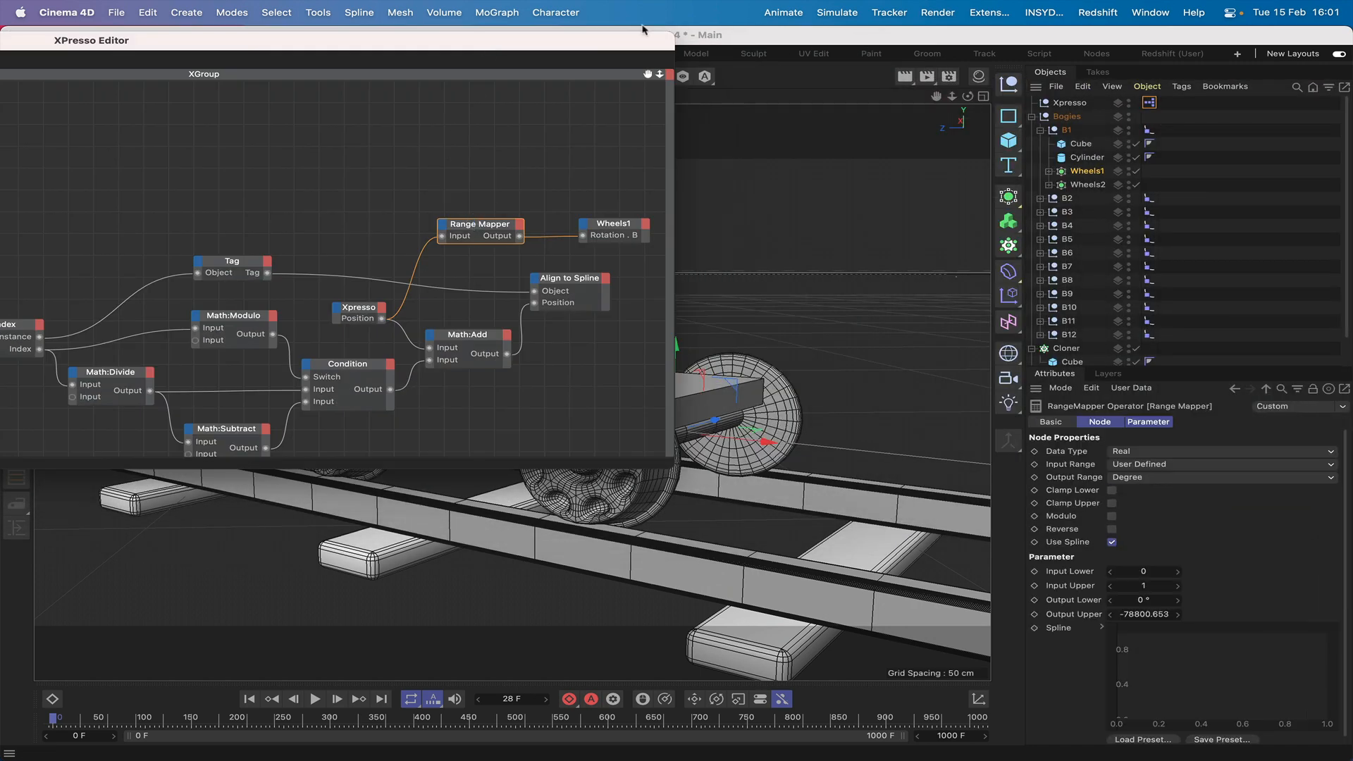
left_click_drag(640, 50, 354, 44)
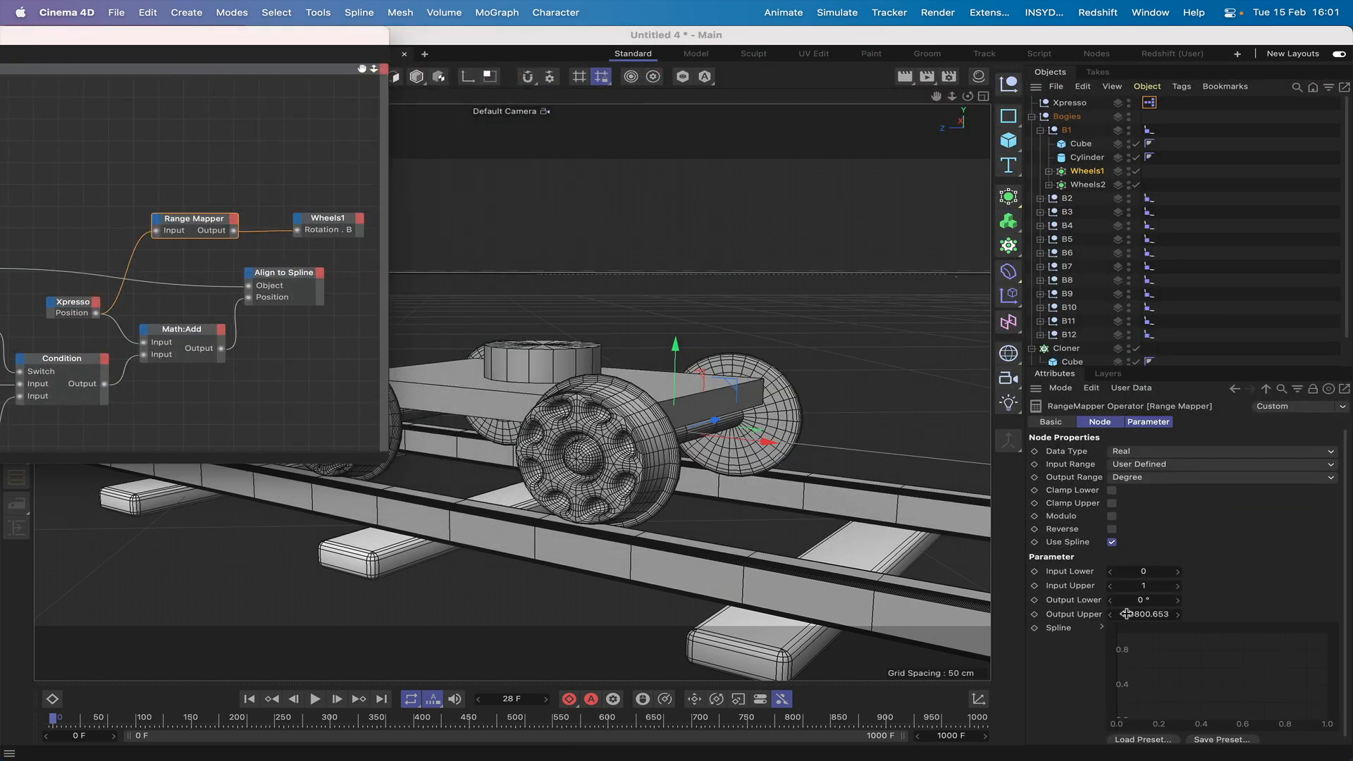
left_click(1166, 615)
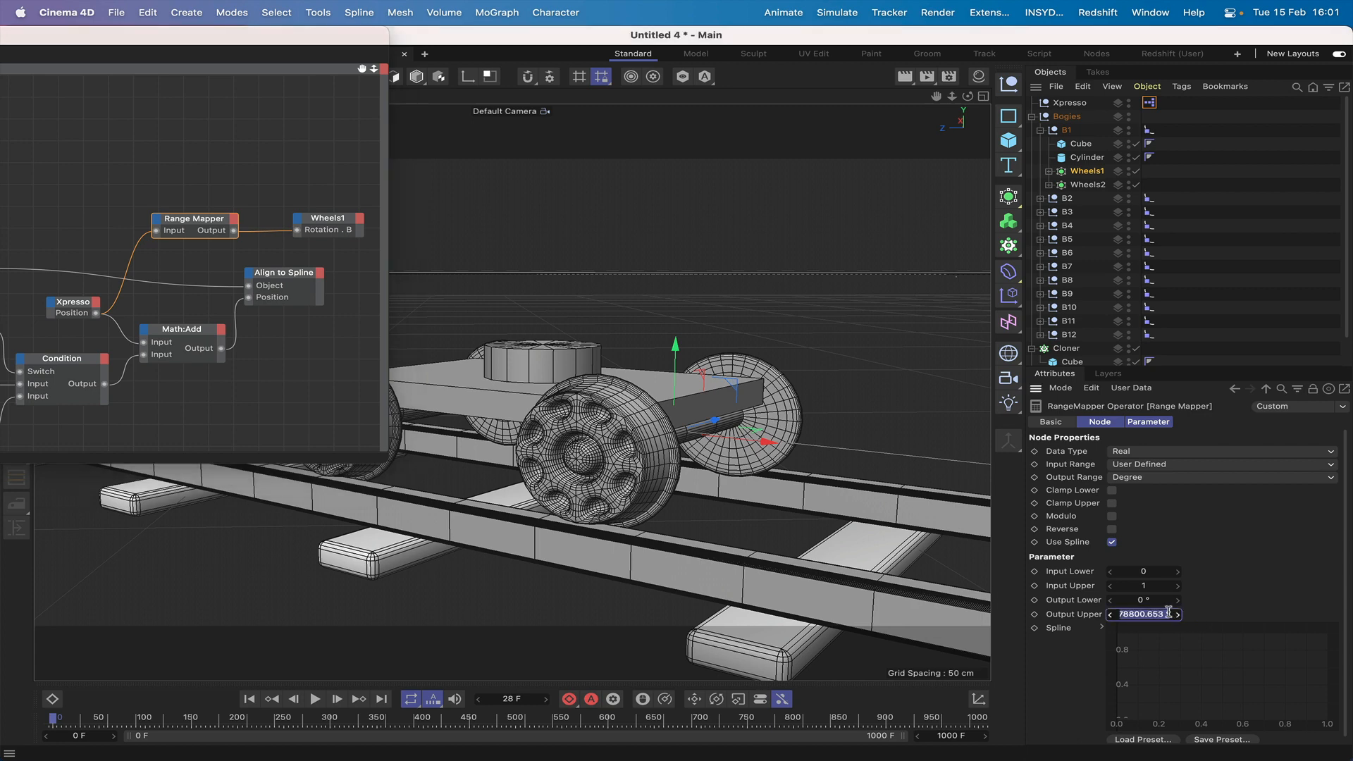
left_click(1166, 613)
type("*2")
key("Return")
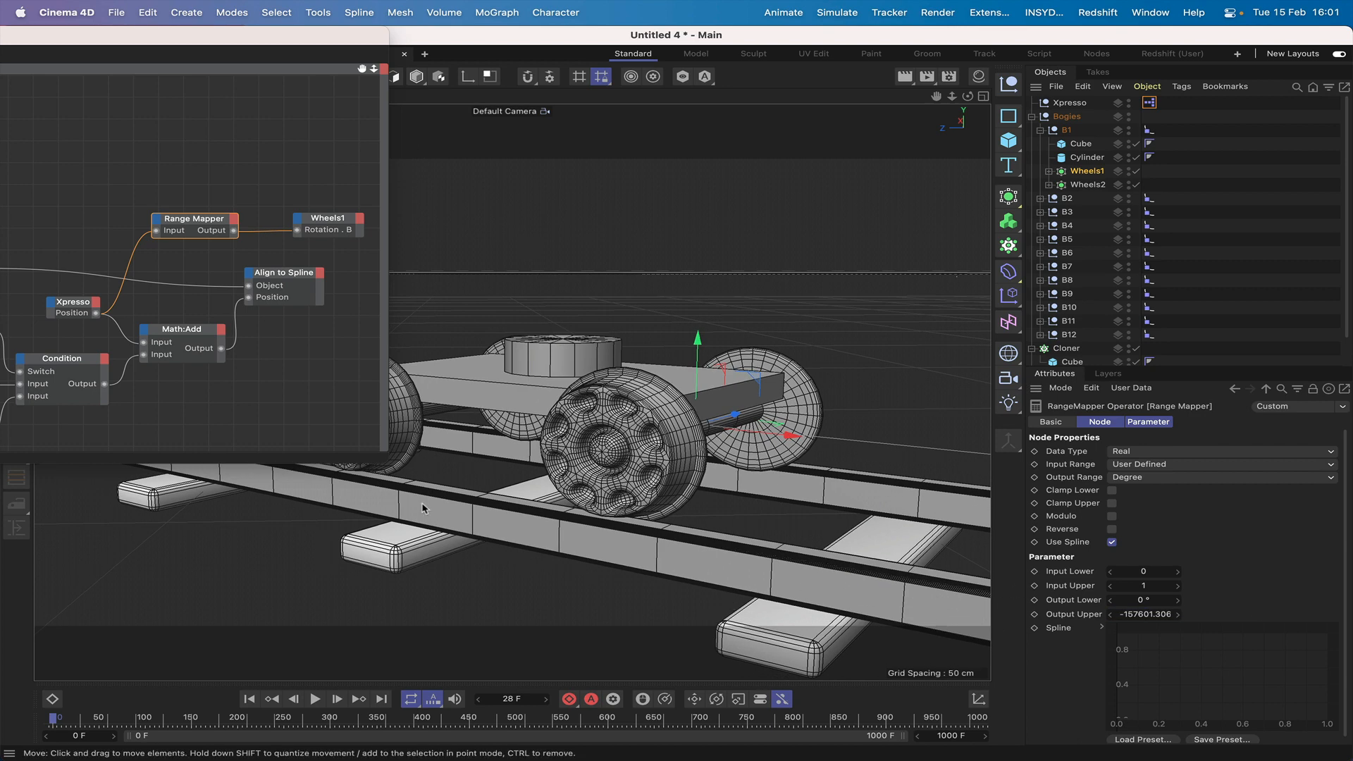
Step: Play the animation twice from the first frame to check the wheel rotation, moving the XPresso Editor clear of the bogie
left_click(316, 700)
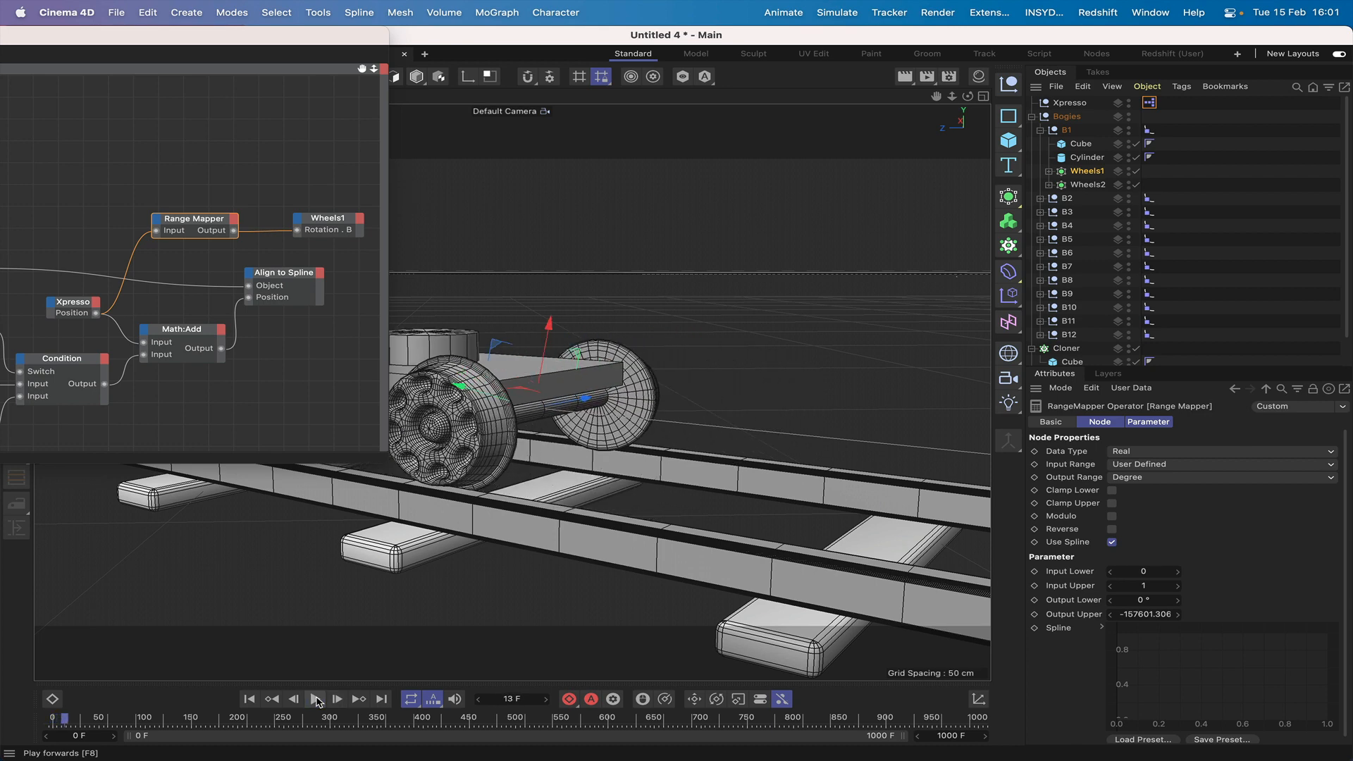
left_click(316, 699)
left_click_drag(374, 45, 80, 70)
left_click(251, 699)
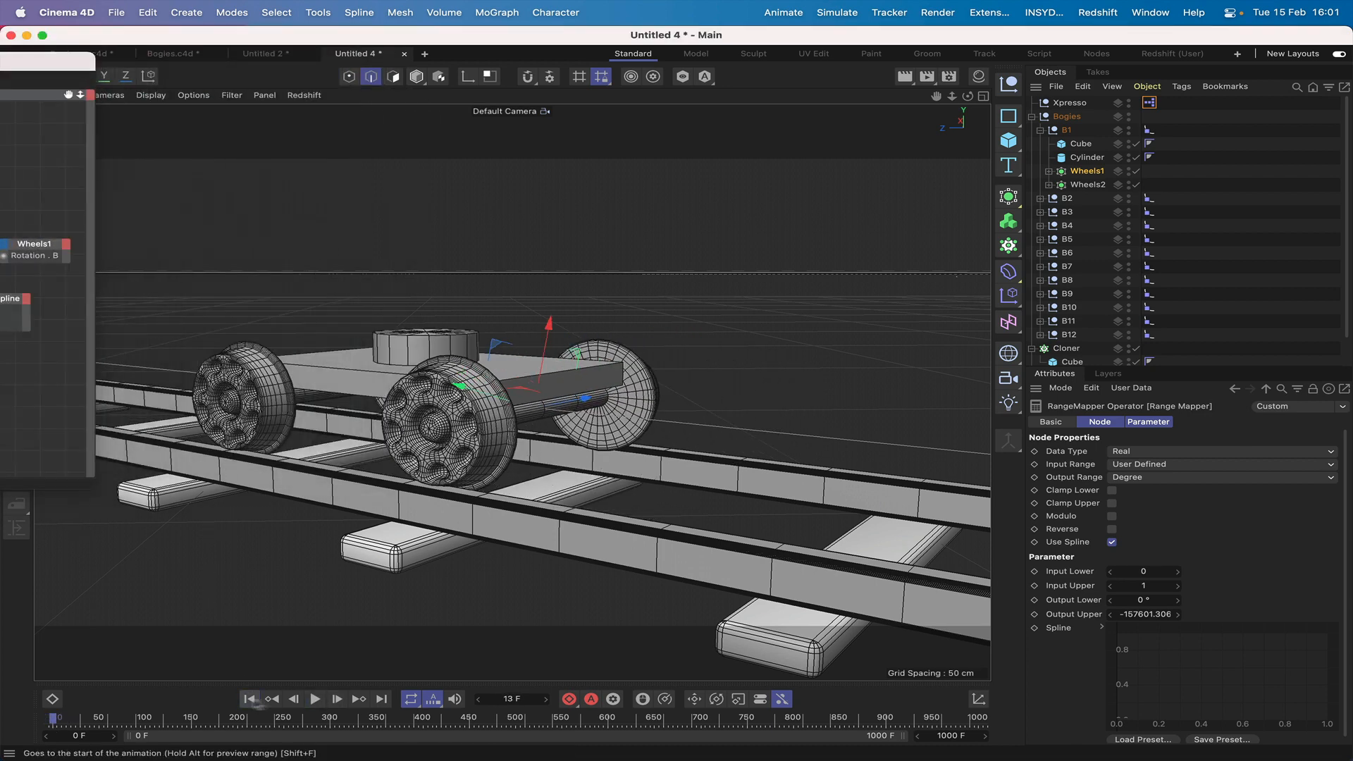
left_click(316, 699)
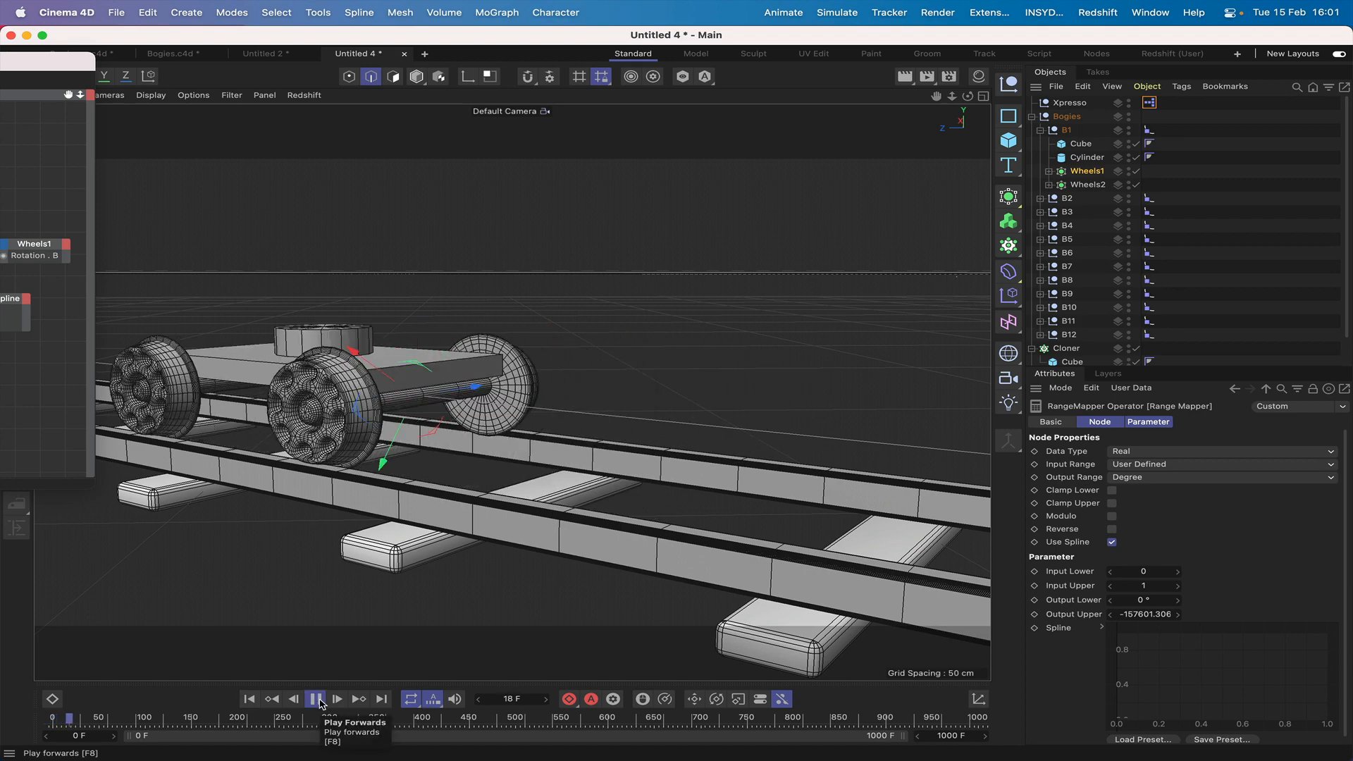
left_click(316, 699)
left_click(253, 699)
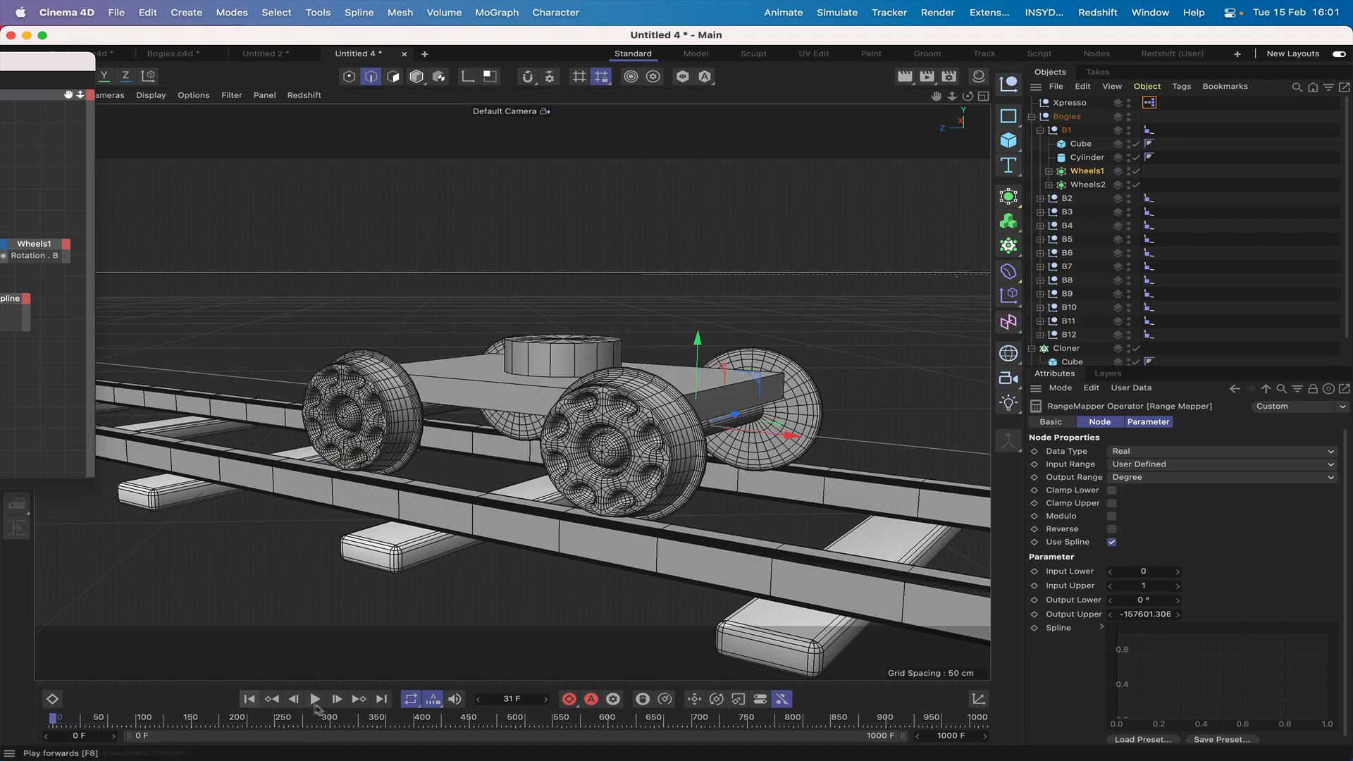
Step: Advance the animation frame by frame to examine how the B1 bogie's wheels roll along the rail, and return to the first frame
left_click(338, 699)
left_click(337, 699)
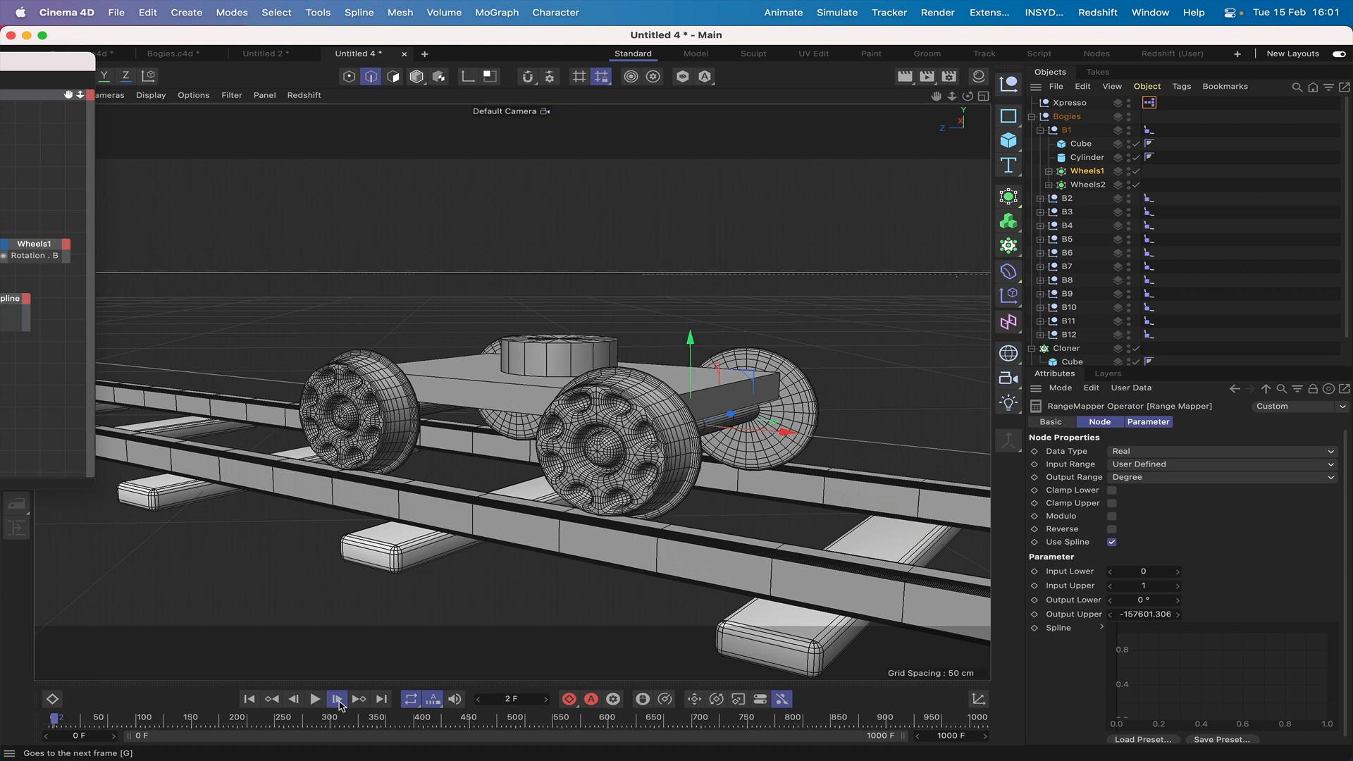
left_click(338, 699)
left_click(337, 699)
left_click(337, 699)
left_click(337, 699)
left_click(338, 699)
left_click(337, 699)
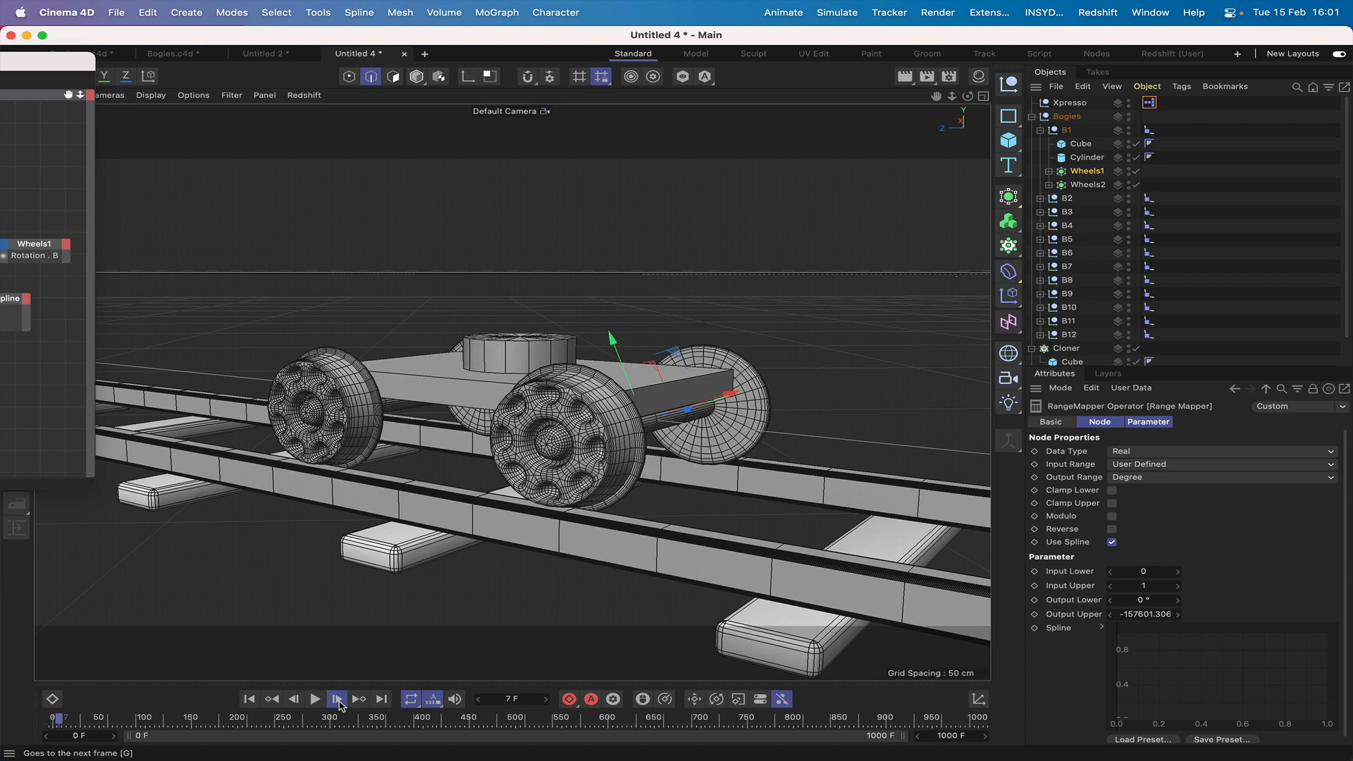
left_click(338, 699)
left_click(338, 699)
left_click(338, 699)
left_click(337, 699)
left_click(338, 699)
left_click(338, 699)
left_click(338, 699)
left_click(337, 699)
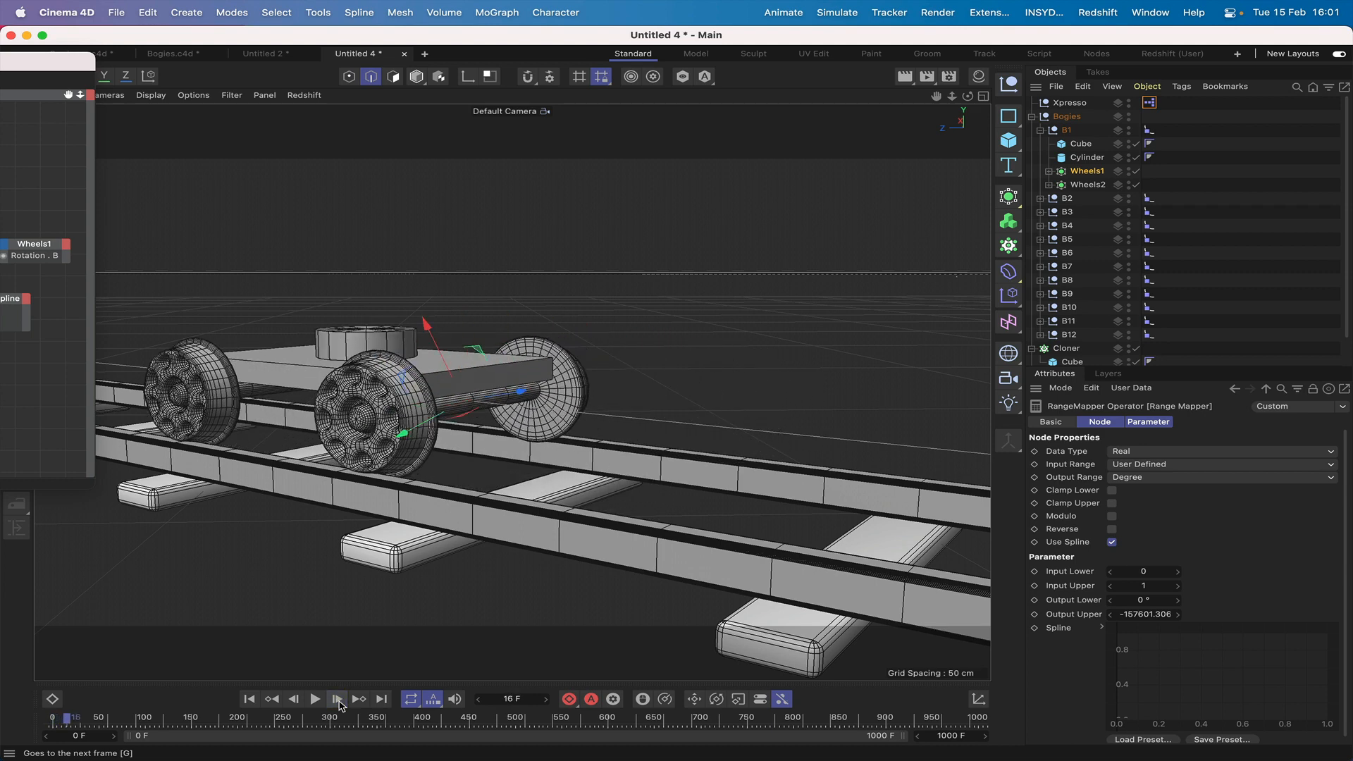
left_click(337, 699)
left_click(338, 699)
left_click(338, 699)
left_click(338, 699)
left_click(337, 699)
left_click(337, 699)
left_click(337, 699)
left_click(337, 699)
left_click(337, 699)
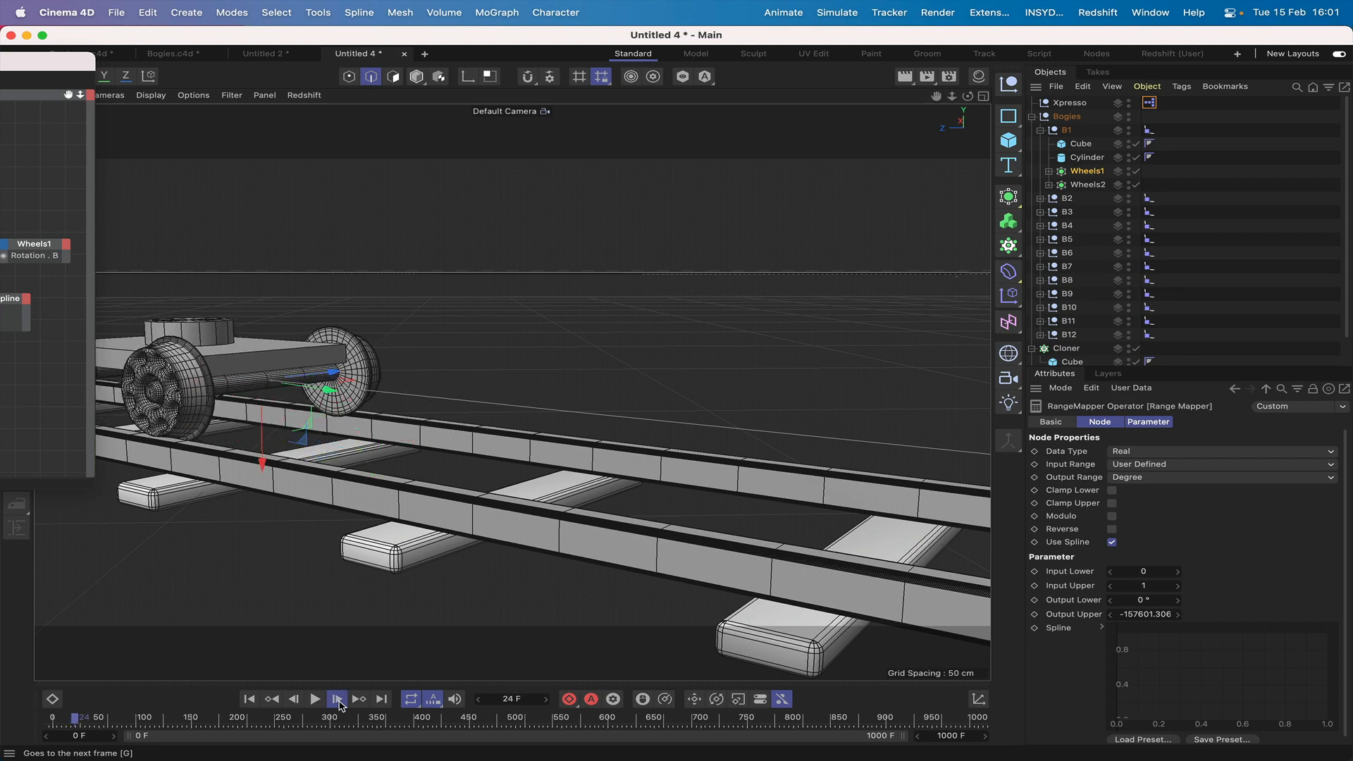
left_click(338, 699)
left_click(337, 699)
left_click(250, 699)
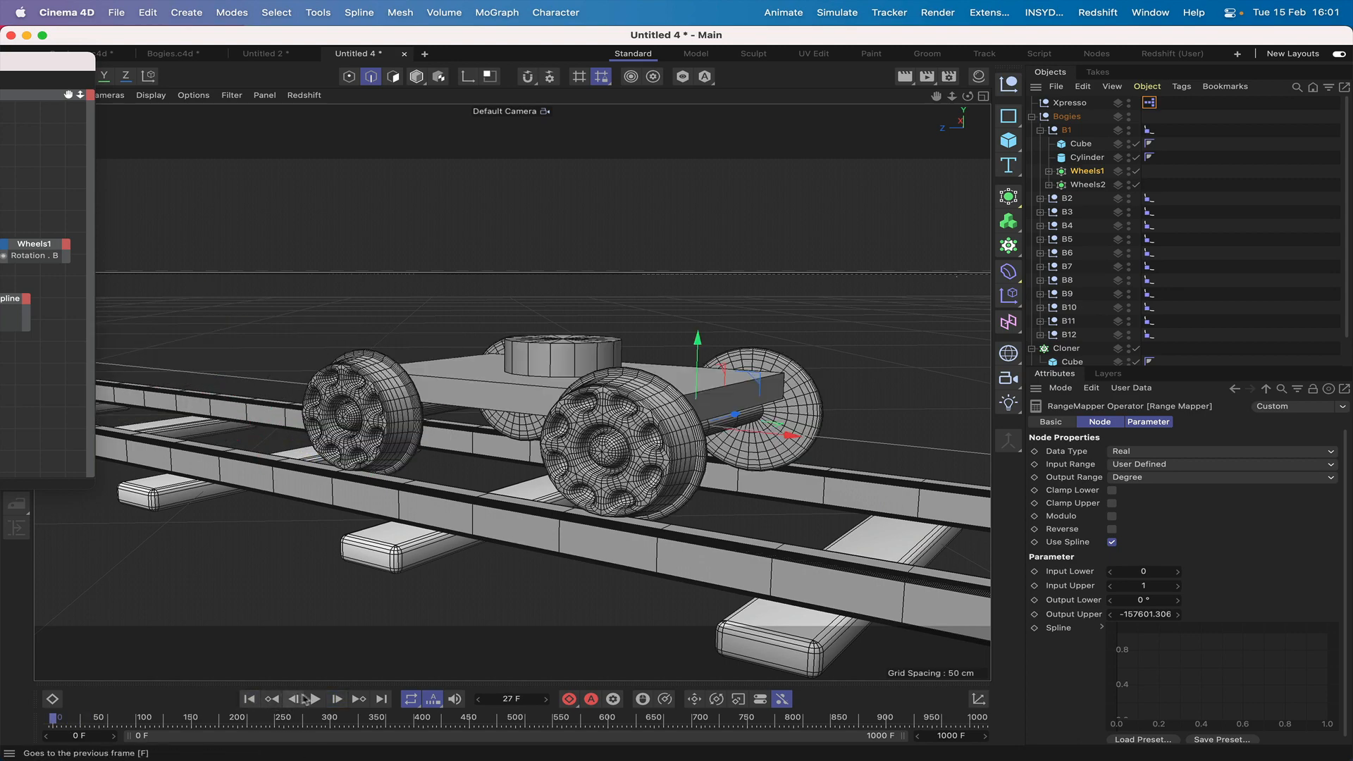
Step: Replay the animation from the current angle and from a side view of the bogie, rewinding to the first frame each time
left_click(316, 700)
left_click(316, 699)
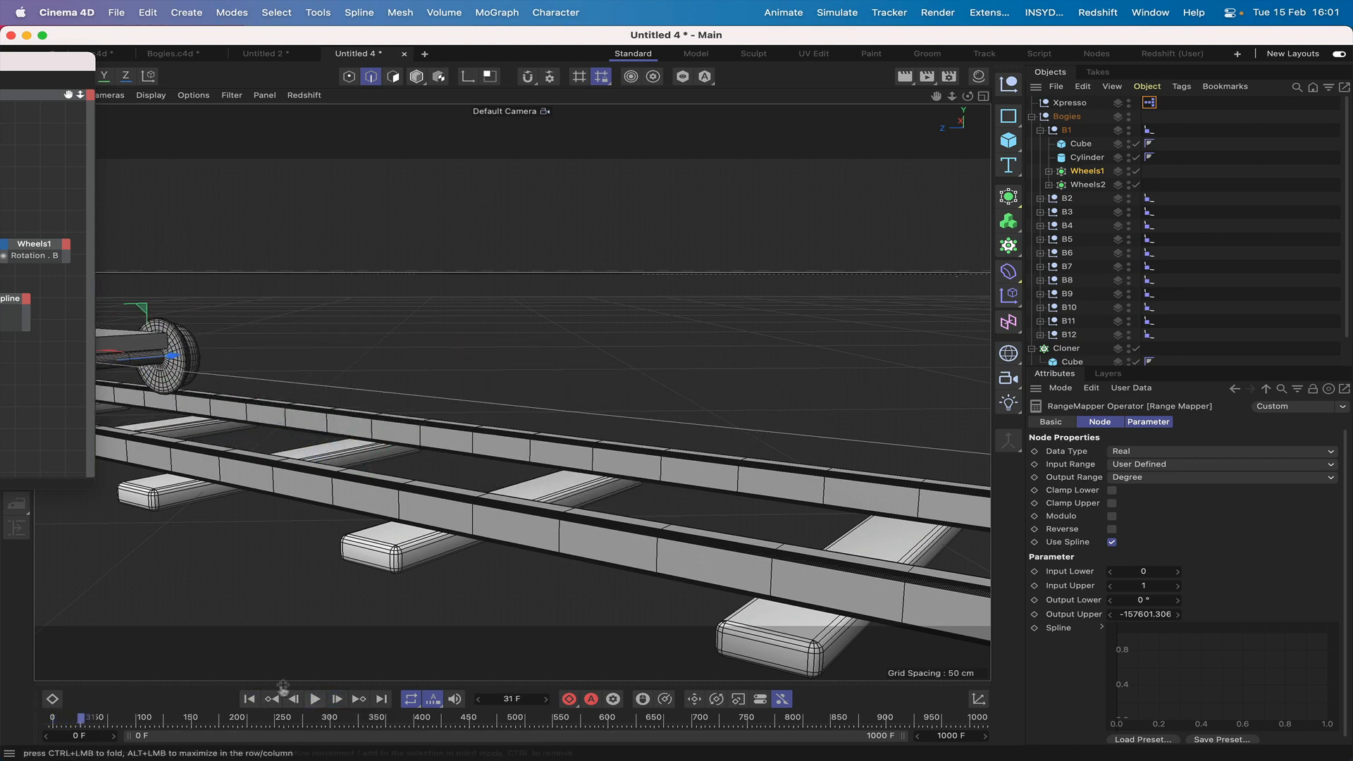
left_click(250, 699)
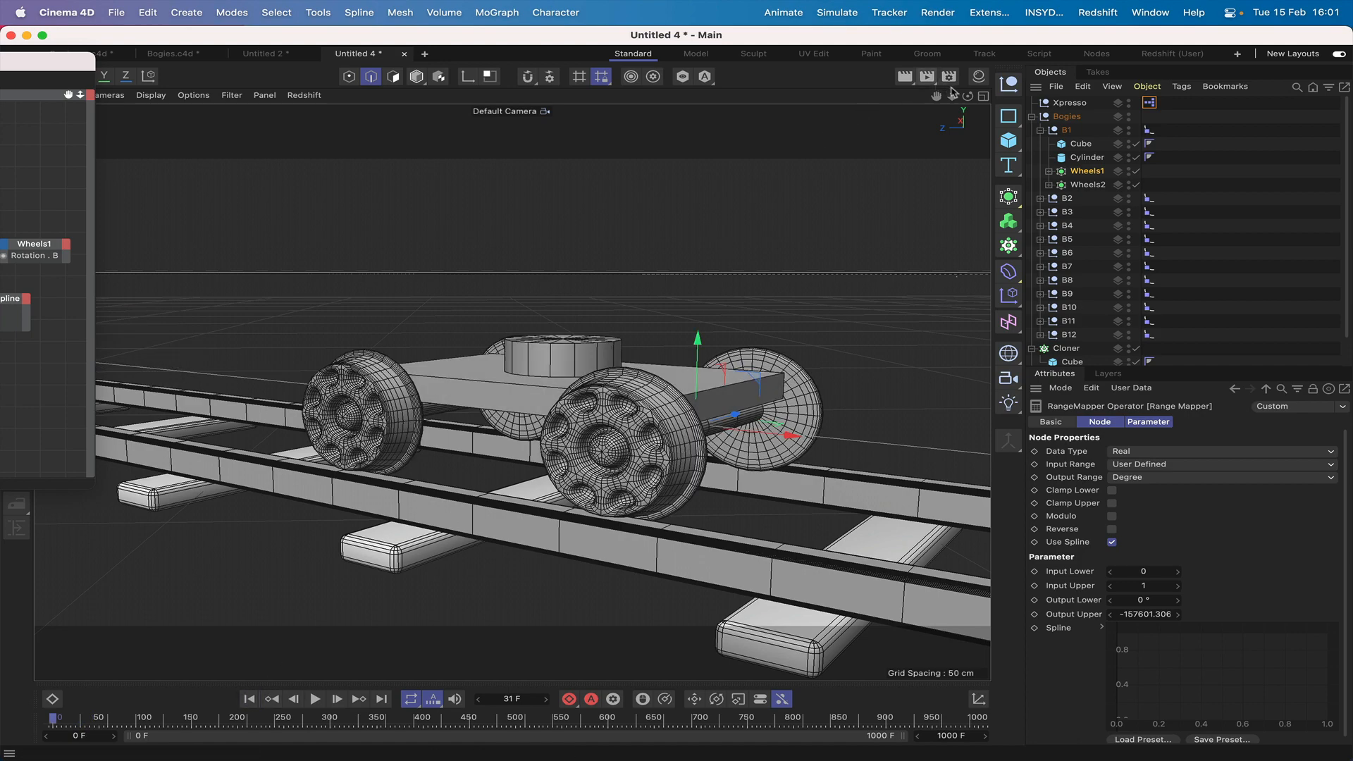
left_click_drag(967, 97, 513, 393)
right_click_drag(936, 96, 866, 97)
left_click_drag(936, 96, 1196, 86)
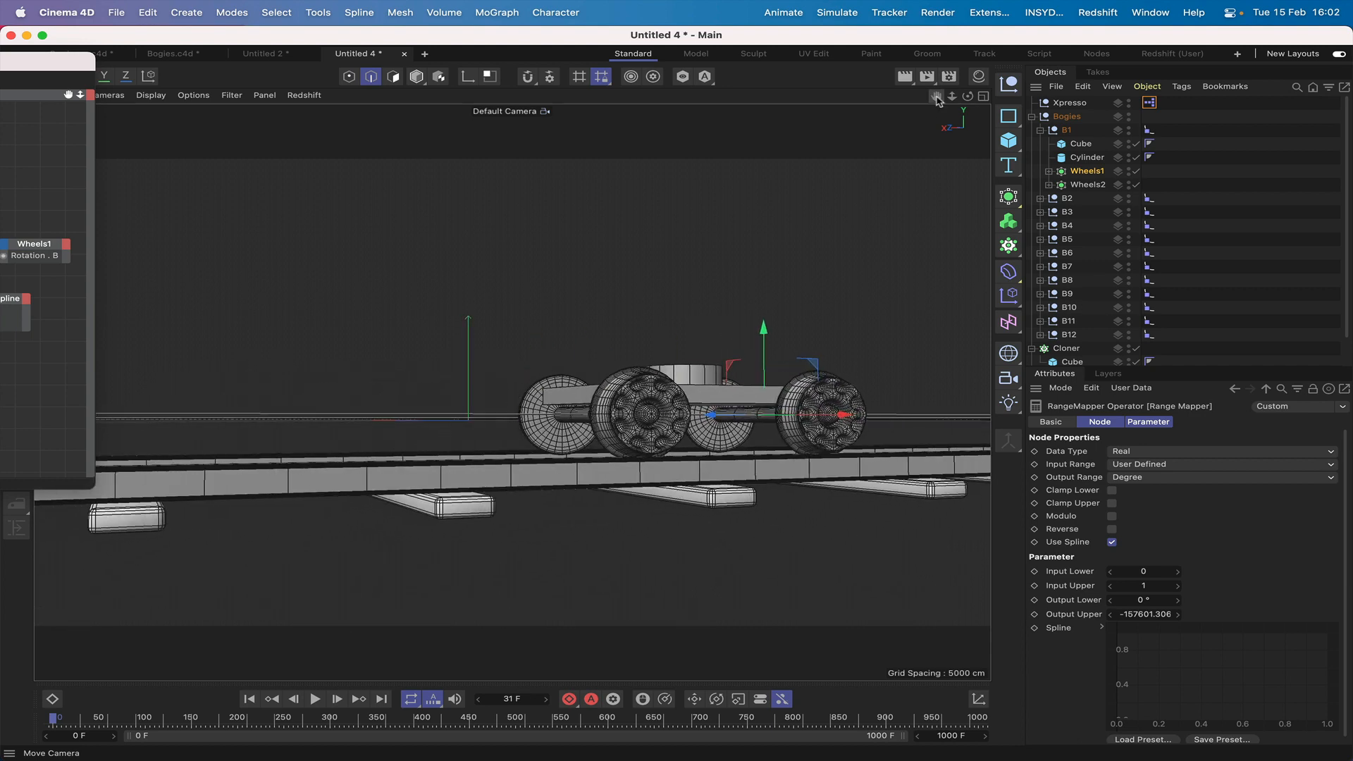
right_click_drag(935, 96, 865, 96)
left_click_drag(935, 95, 1023, 96)
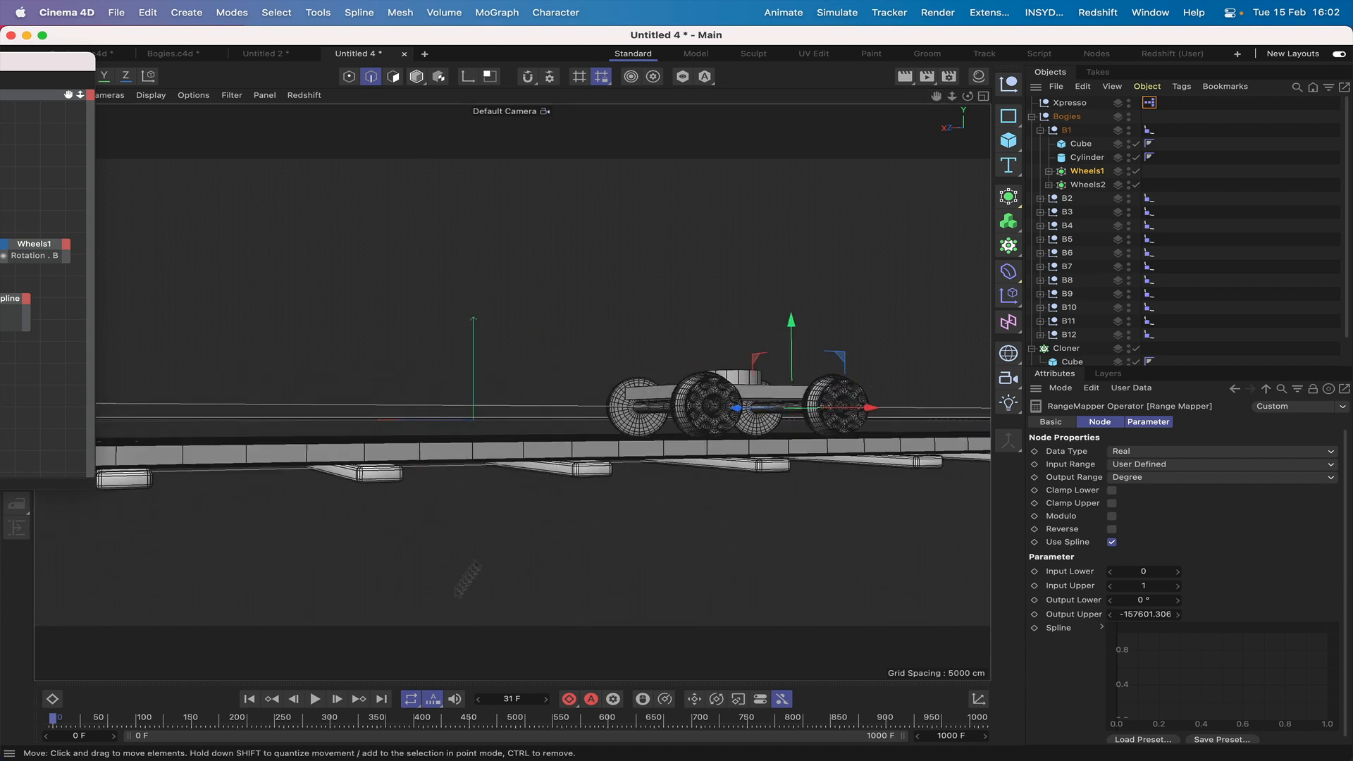
left_click(315, 698)
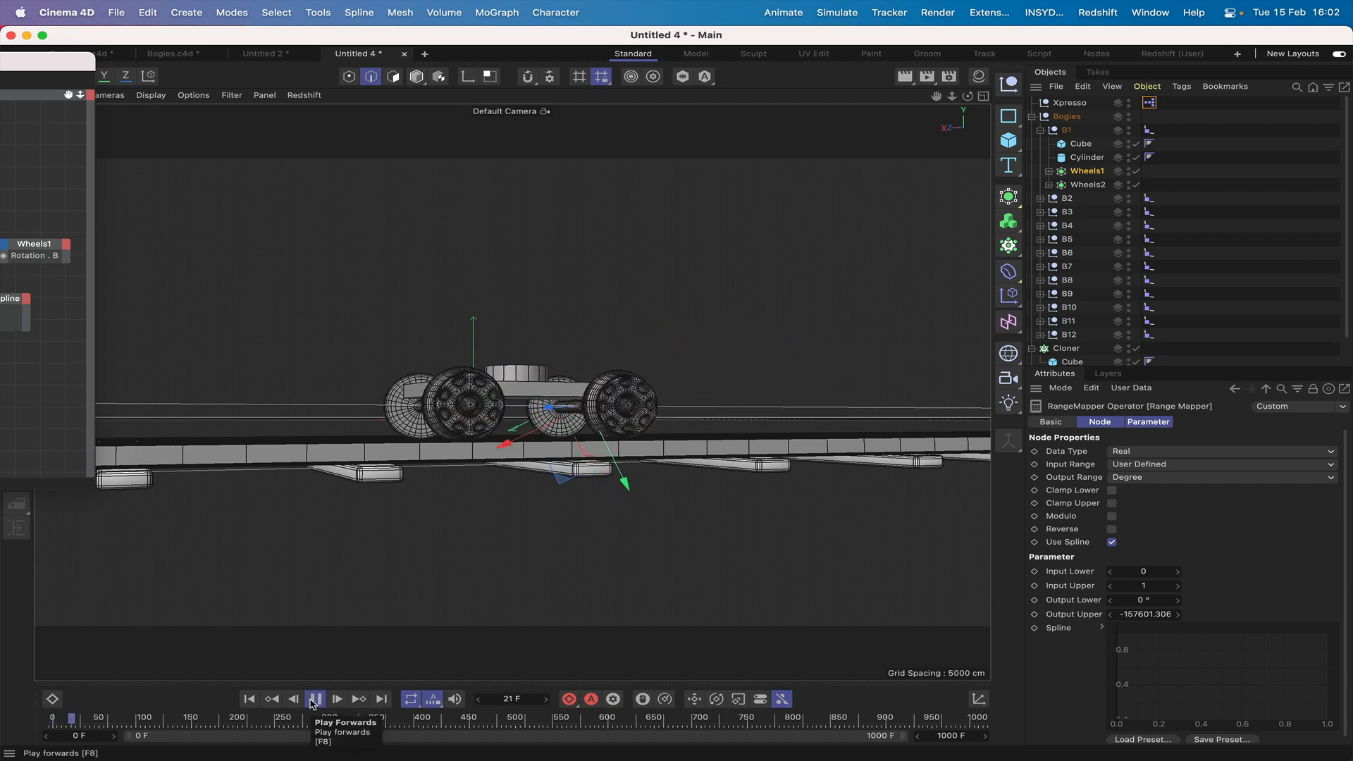
left_click(315, 698)
left_click(249, 699)
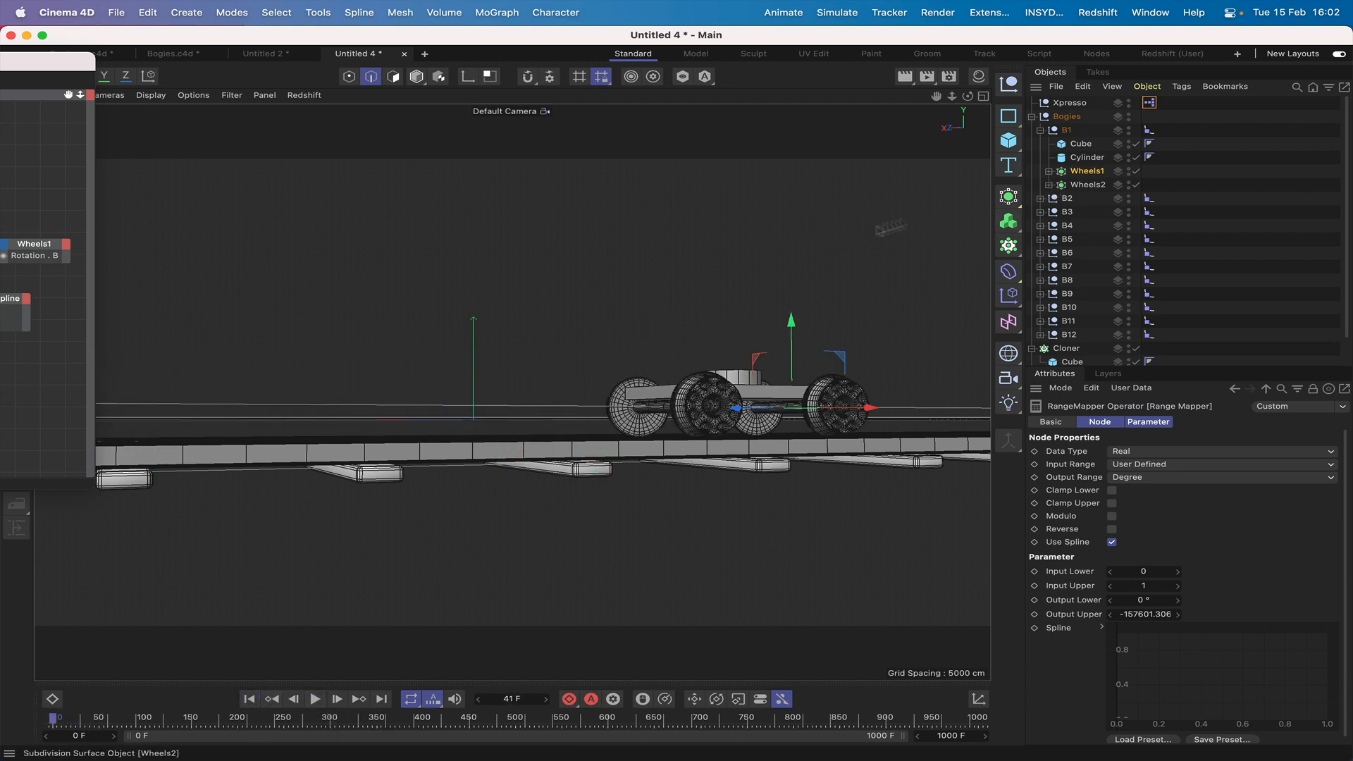
Step: Bring the XPresso Editor back into view and examine the B2 bogie's child objects, leaving B2 and B1 collapsed
left_click_drag(56, 68, 698, 118)
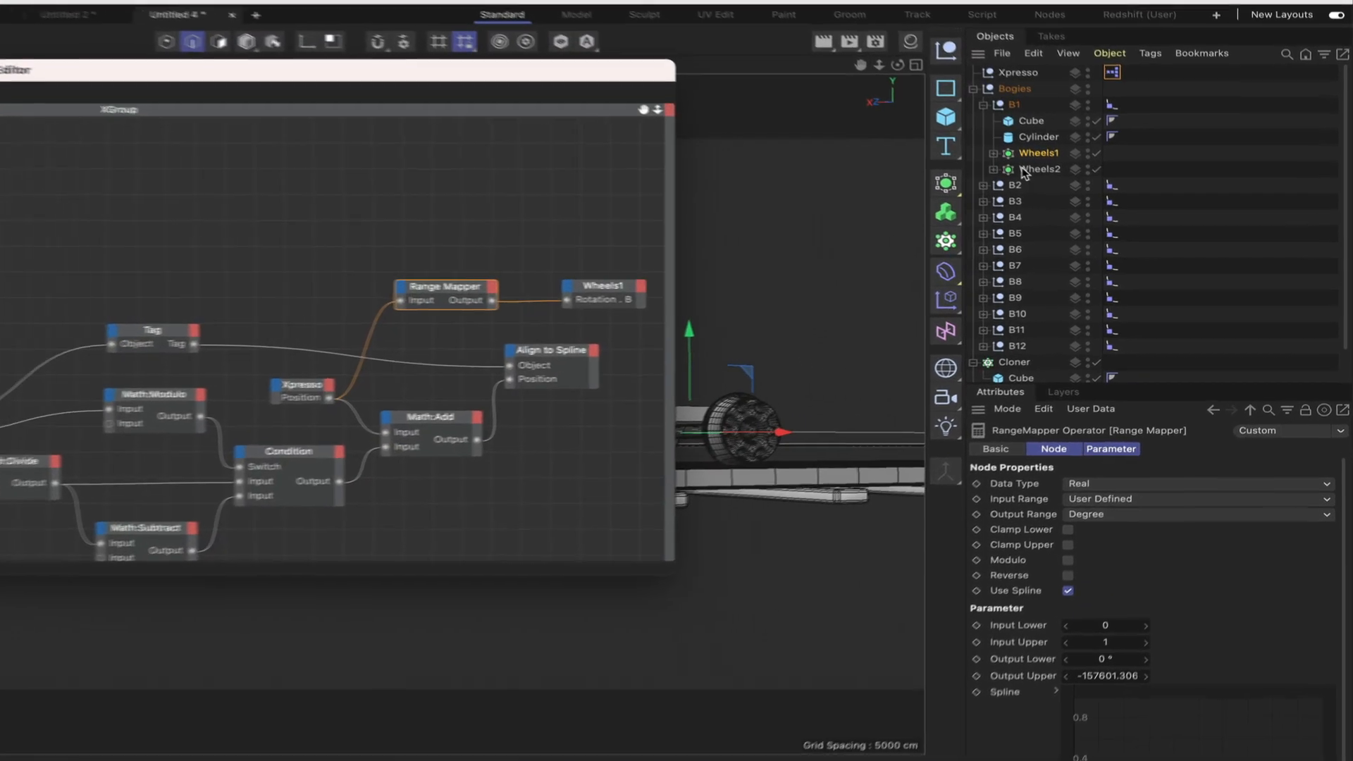
left_click(1040, 198)
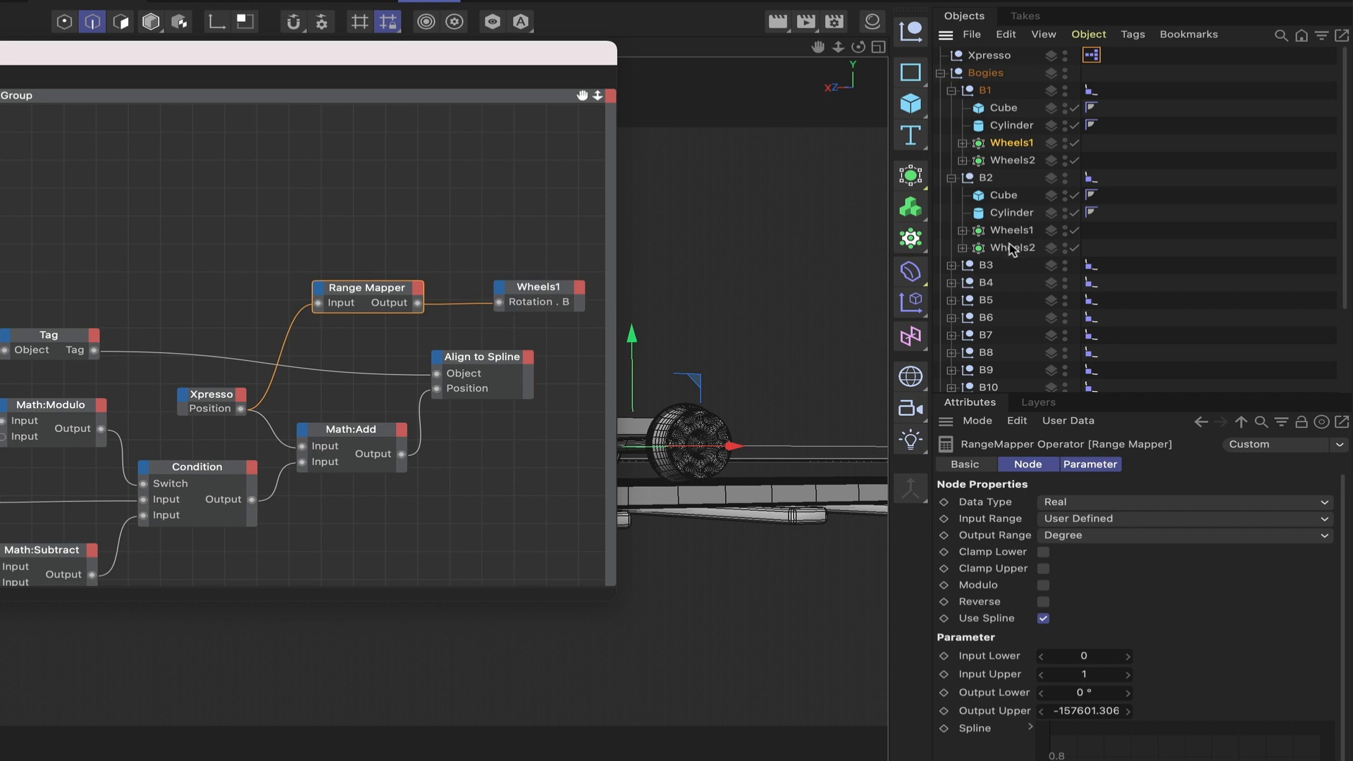
left_click(952, 177)
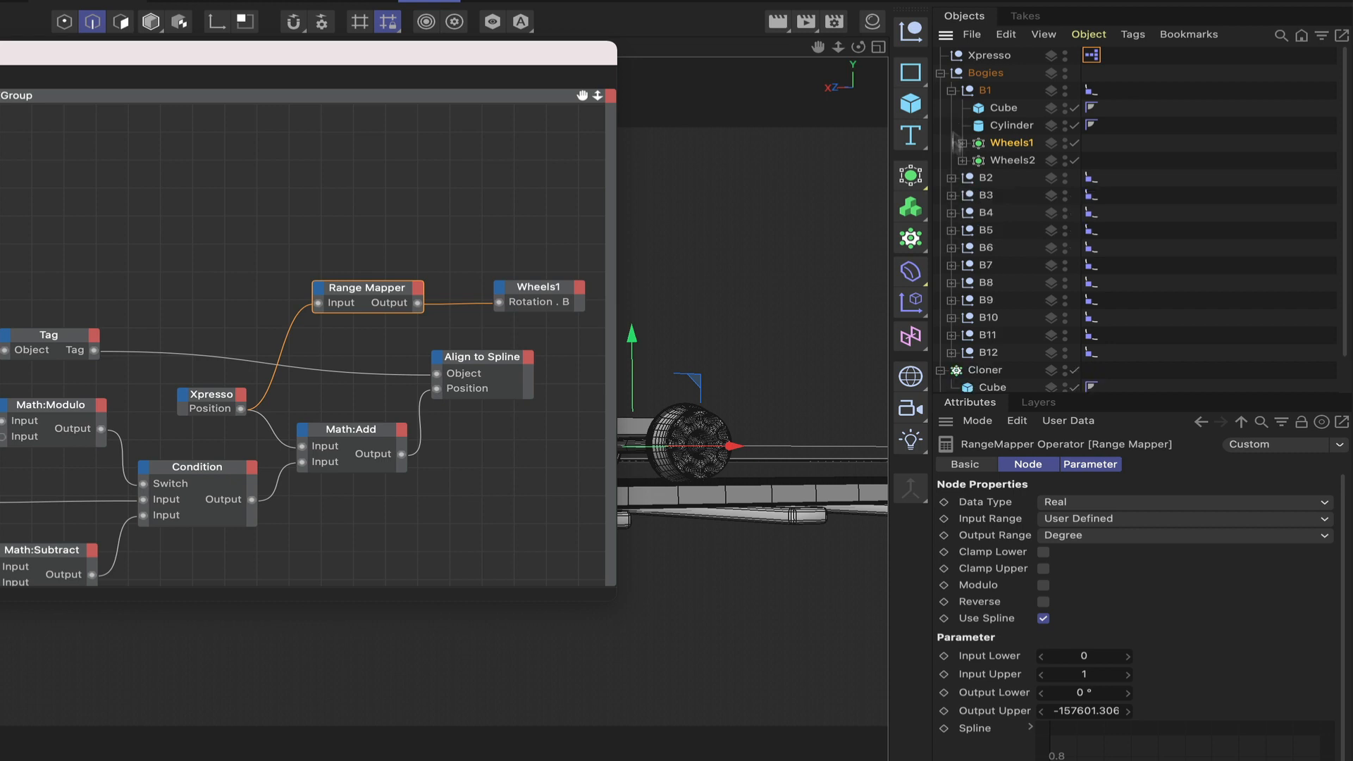
left_click(952, 91)
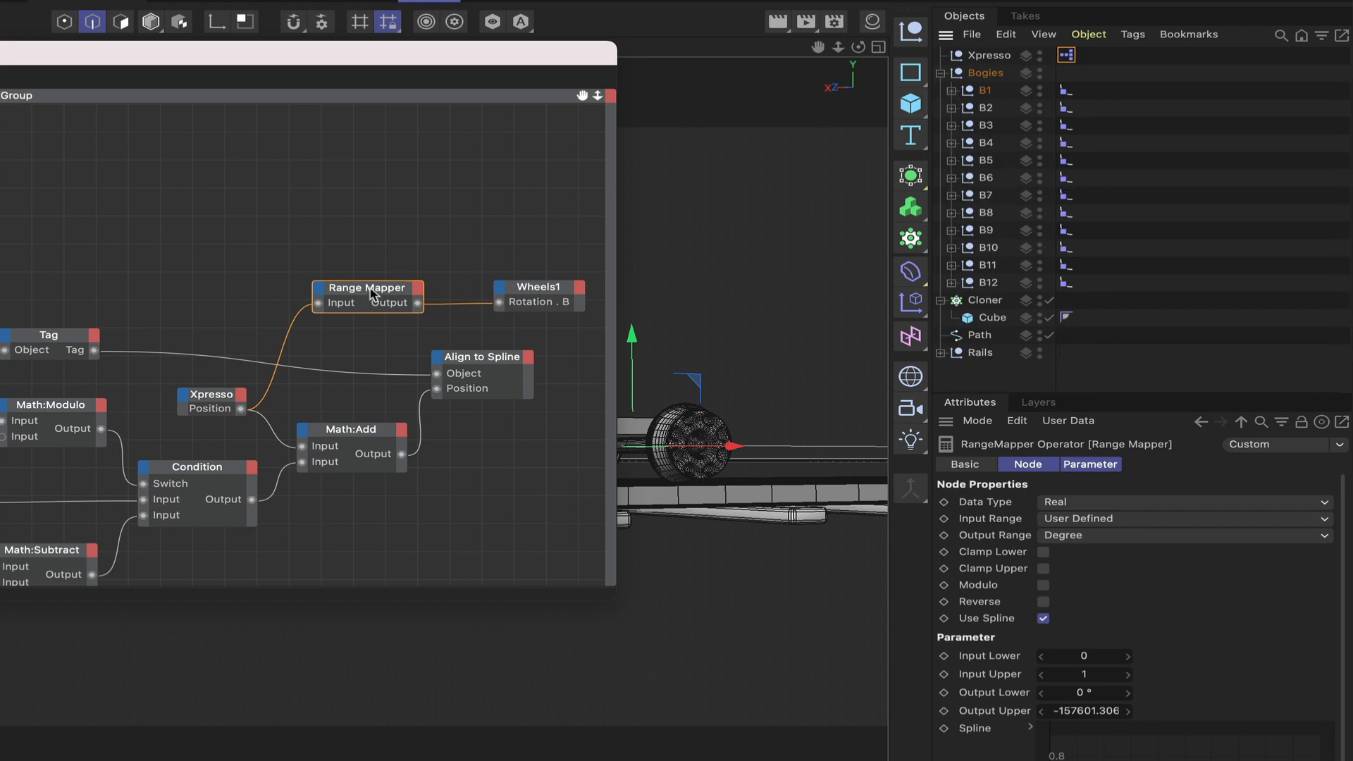
Step: Add B1's Wheels2 to the XPresso network, delete the duplicate Wheels1 node and place Wheels2 just above the connected Wheels1 node
left_click_drag(371, 295, 345, 291)
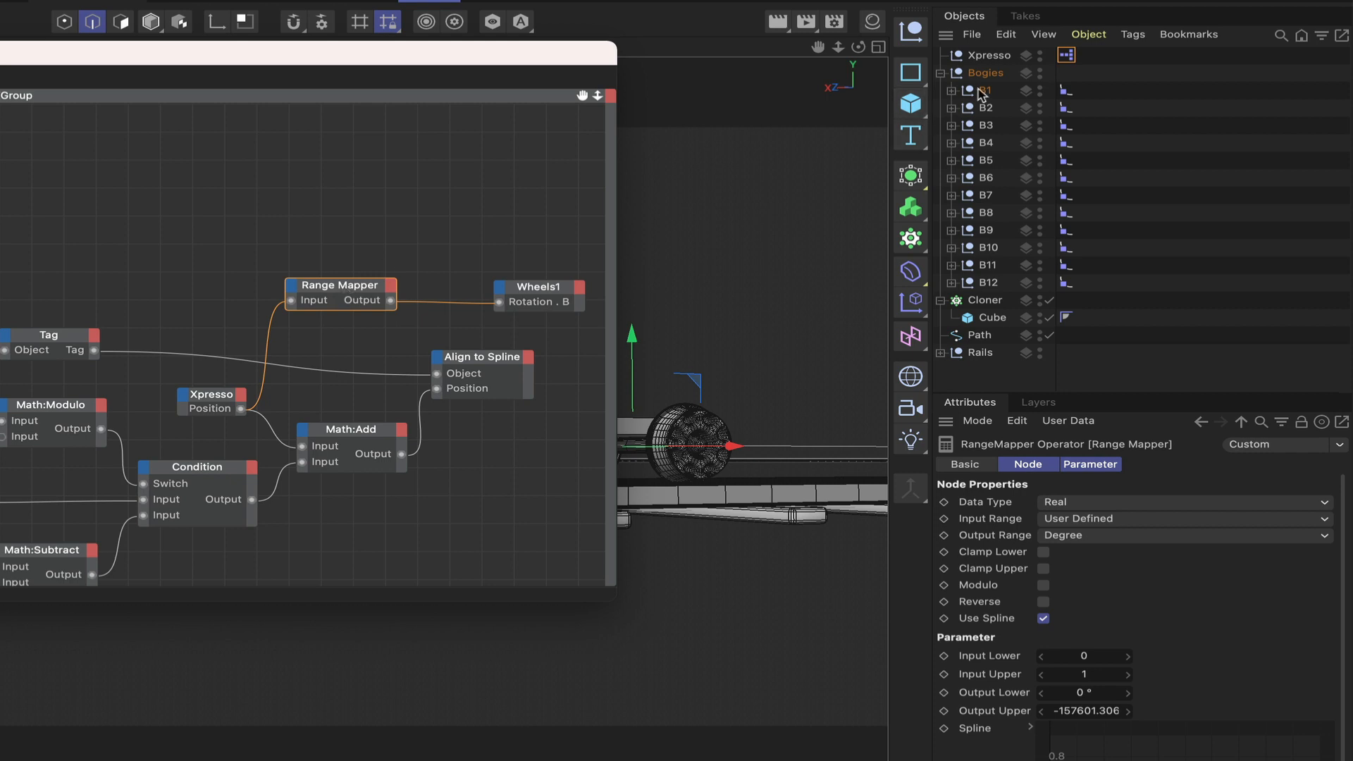
left_click(951, 91)
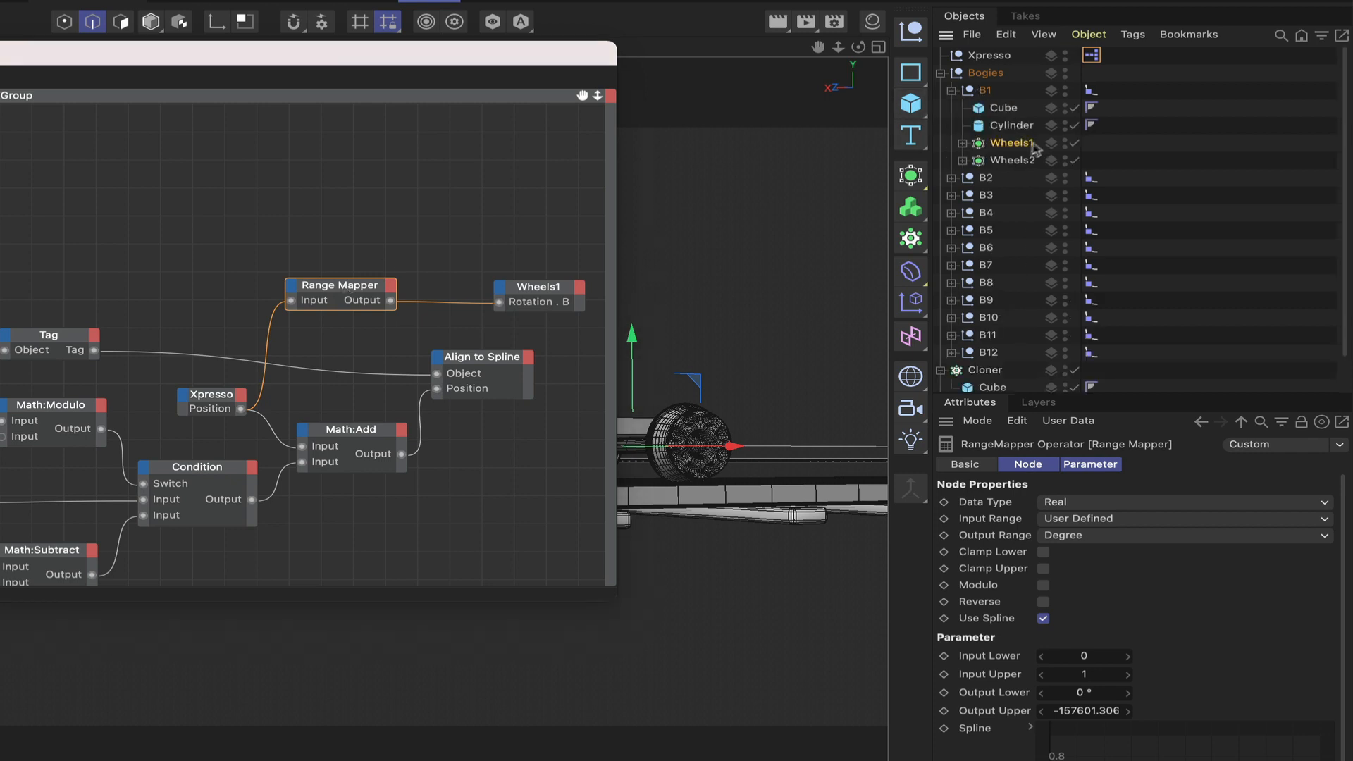
left_click(1012, 161, "ctrl")
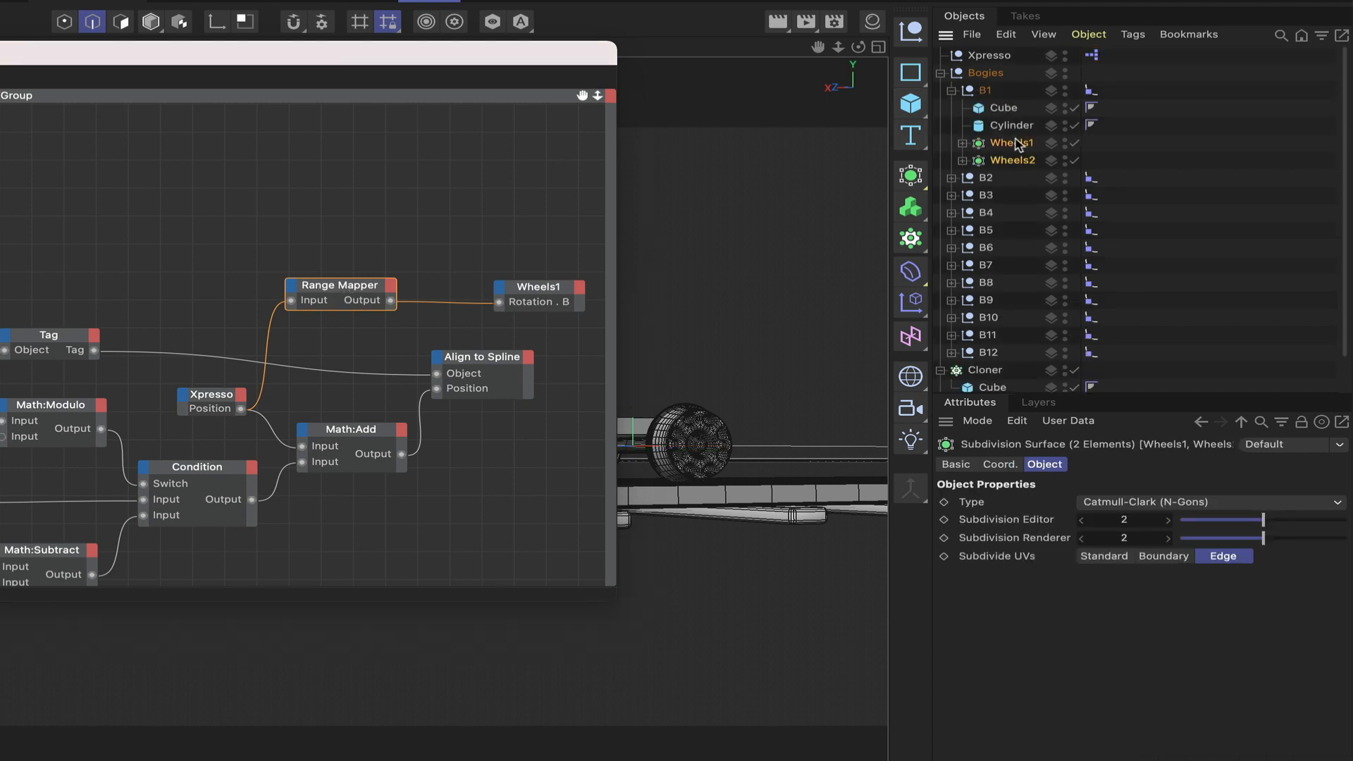
left_click_drag(578, 220, 575, 219)
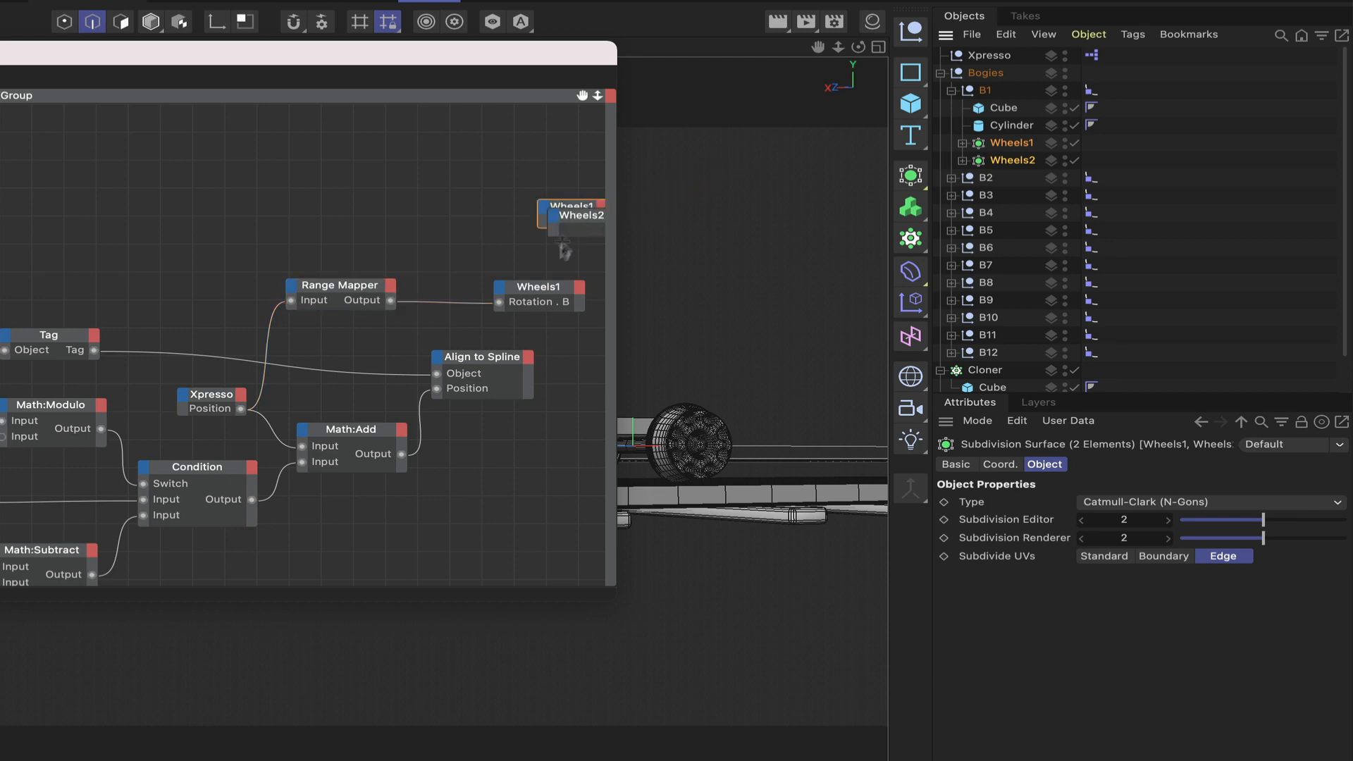
left_click(544, 291)
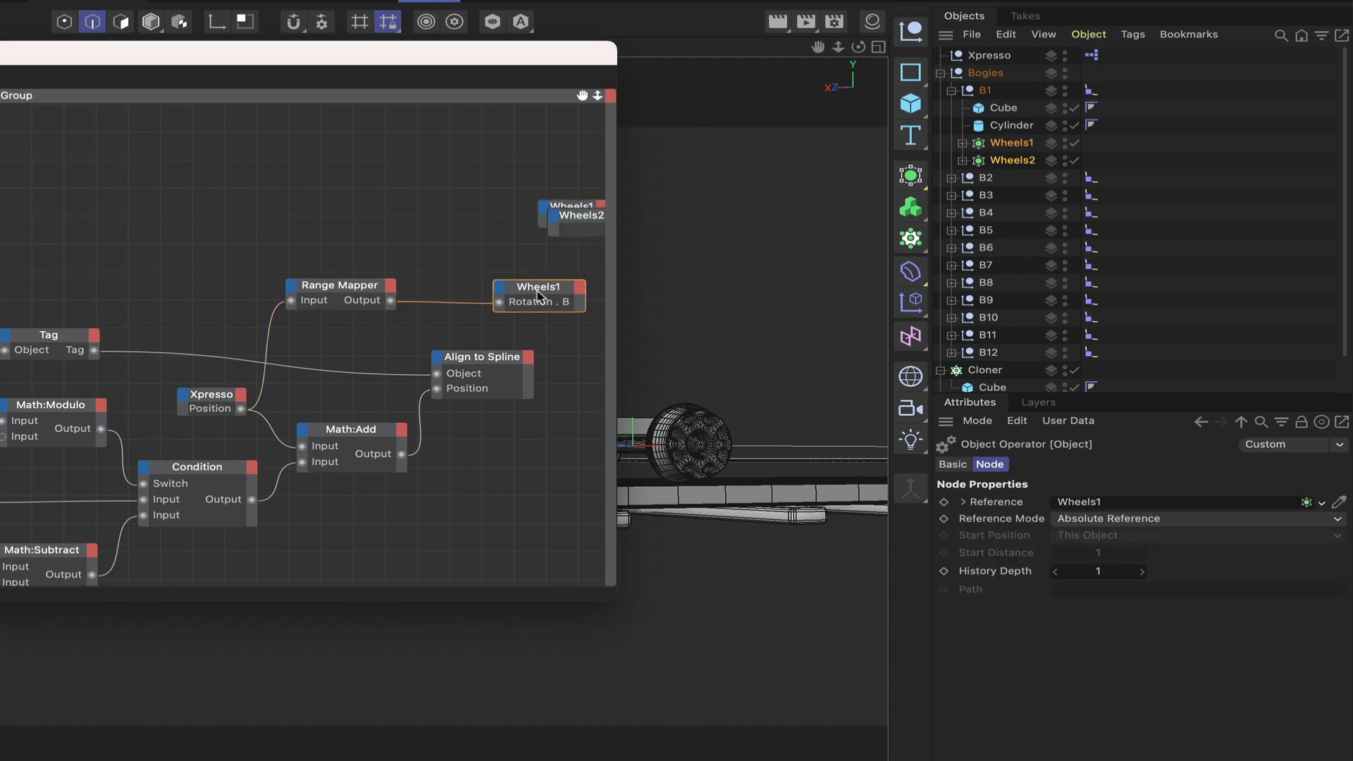
left_click(575, 218)
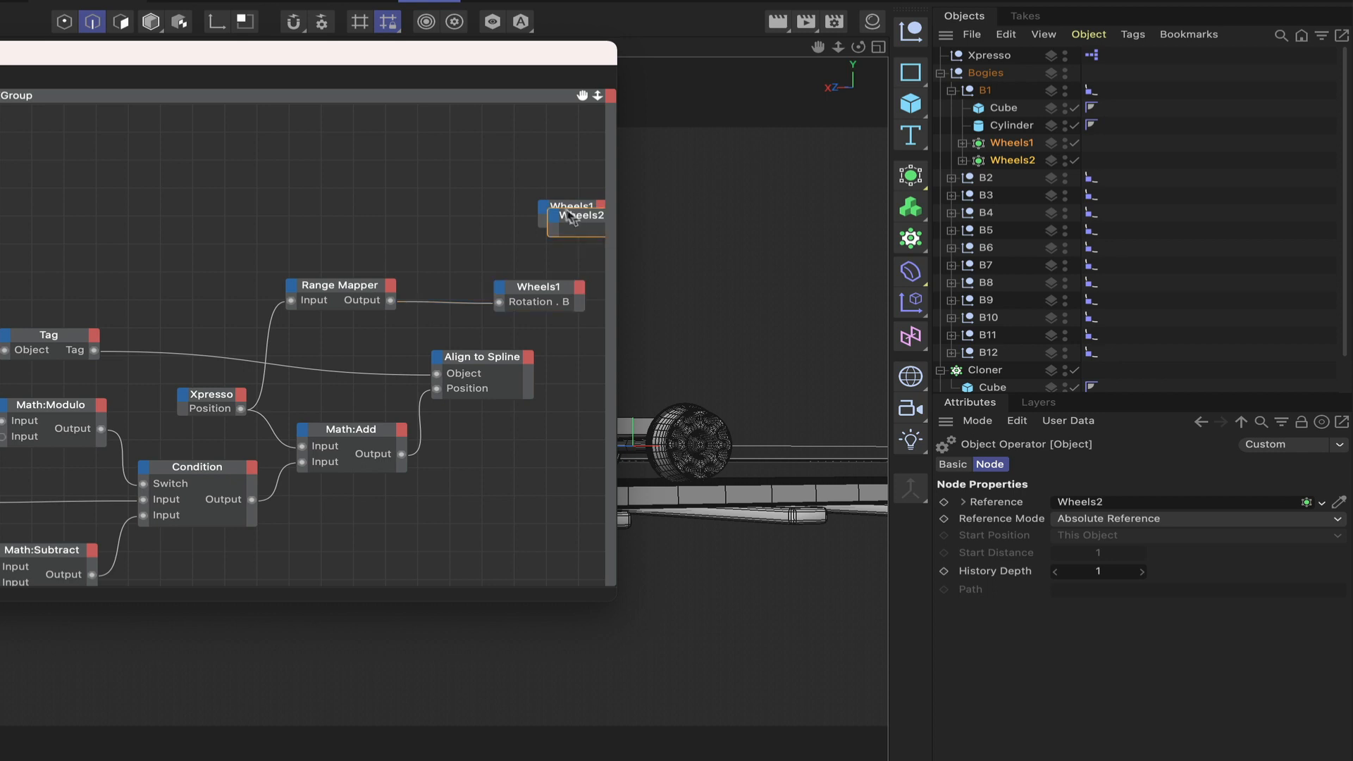
left_click(566, 207)
key("Delete")
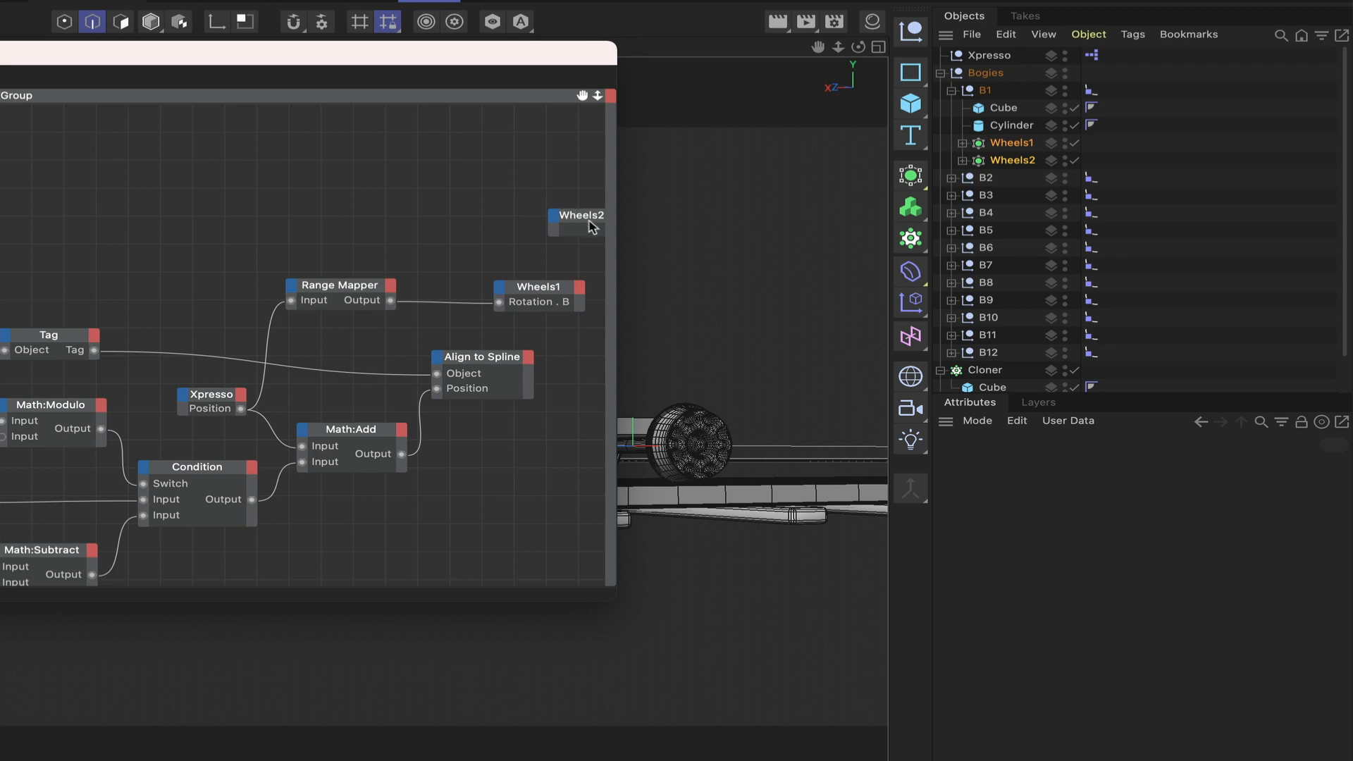
left_click_drag(591, 226, 545, 242)
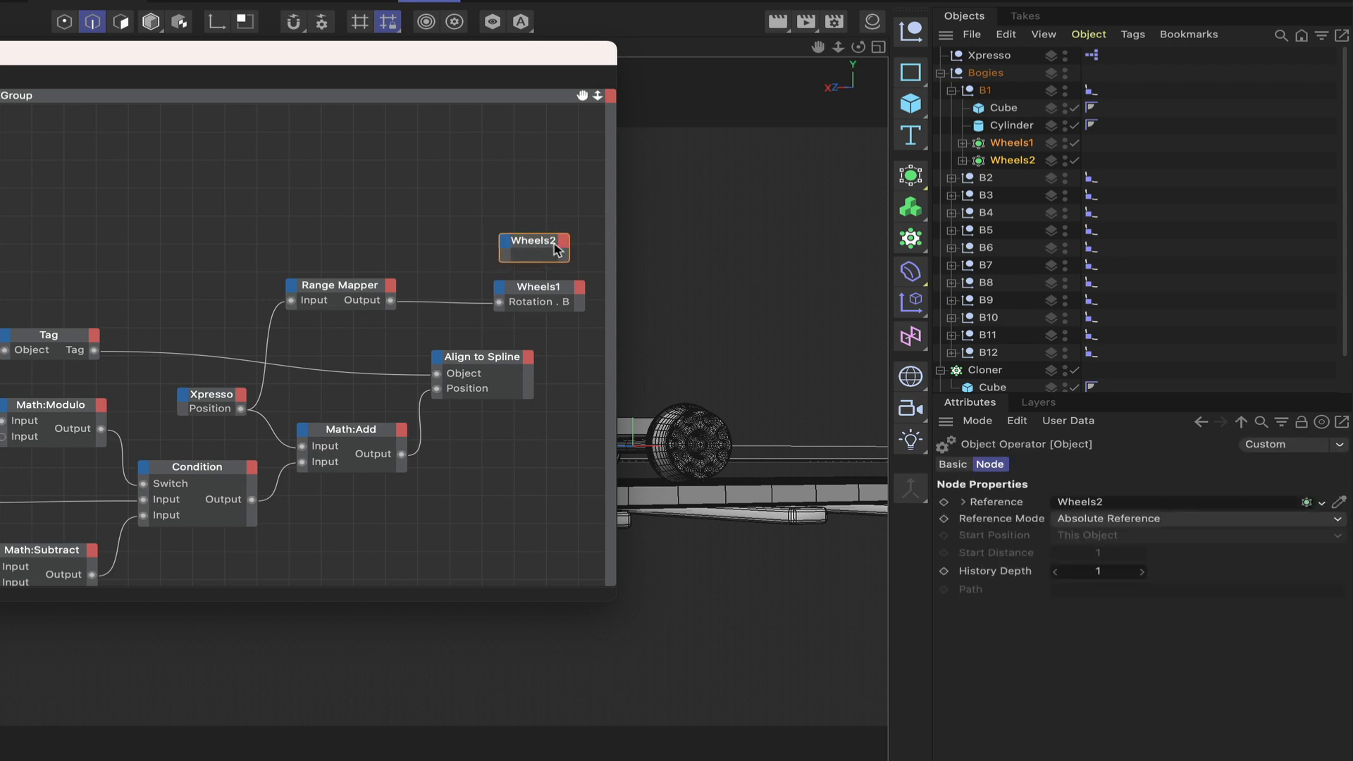
Step: Add a Rotation . B input port to the Wheels2 node
left_click(506, 240)
mouse_move(556, 293)
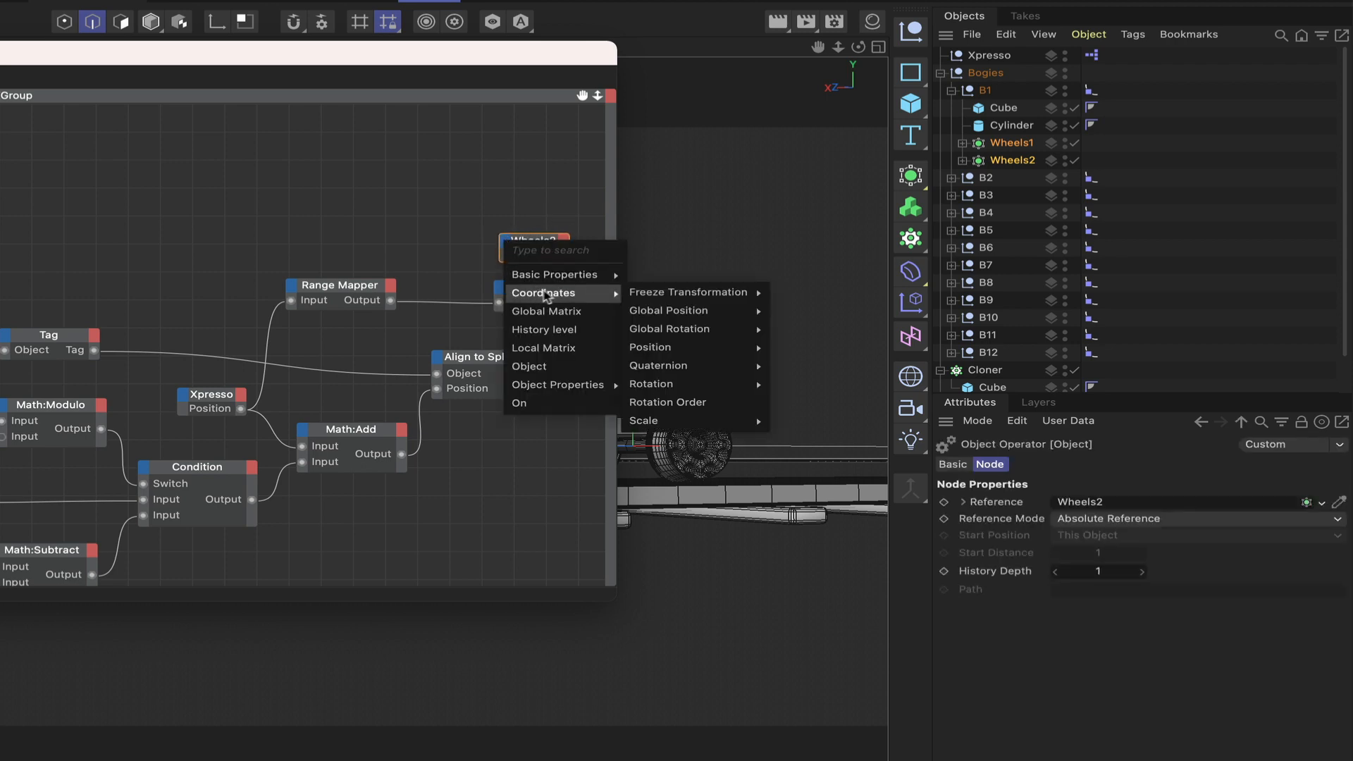
mouse_move(695, 382)
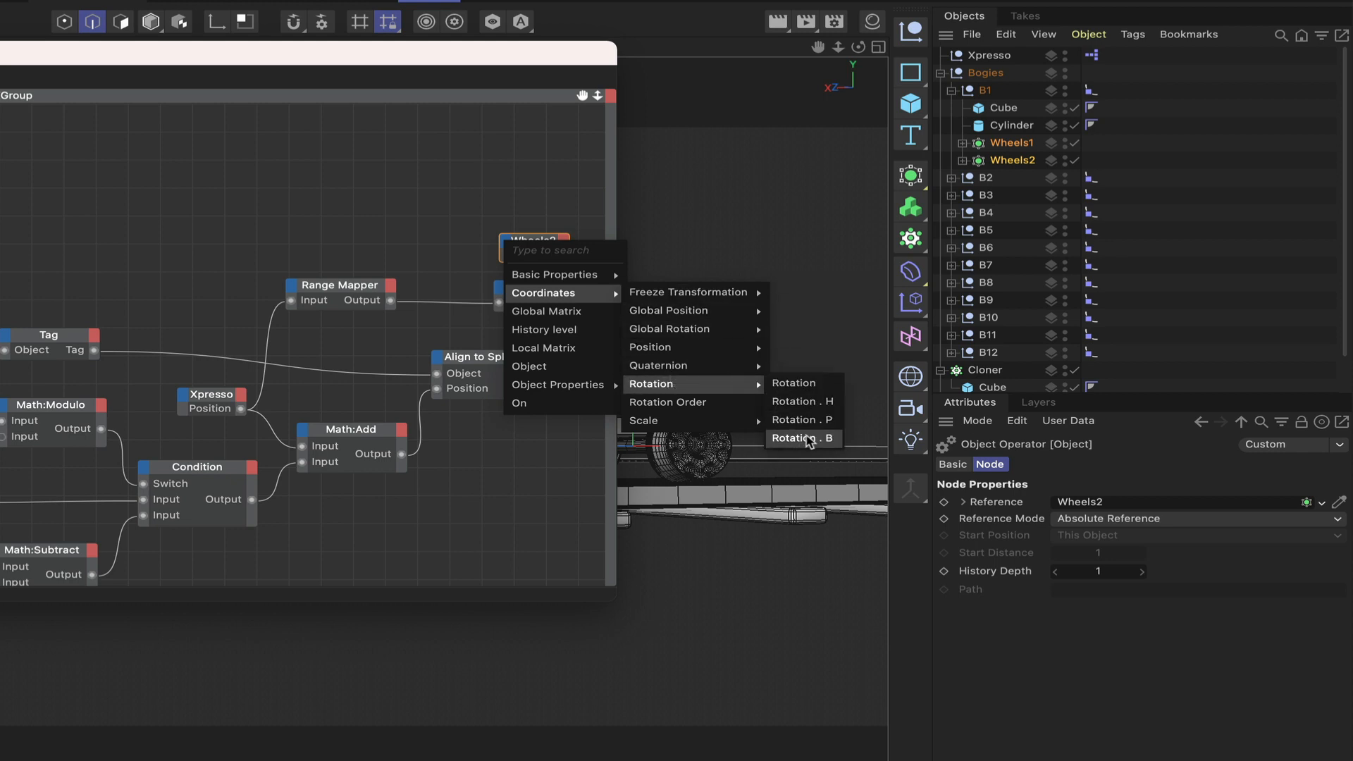
left_click(802, 437)
double_click(534, 244)
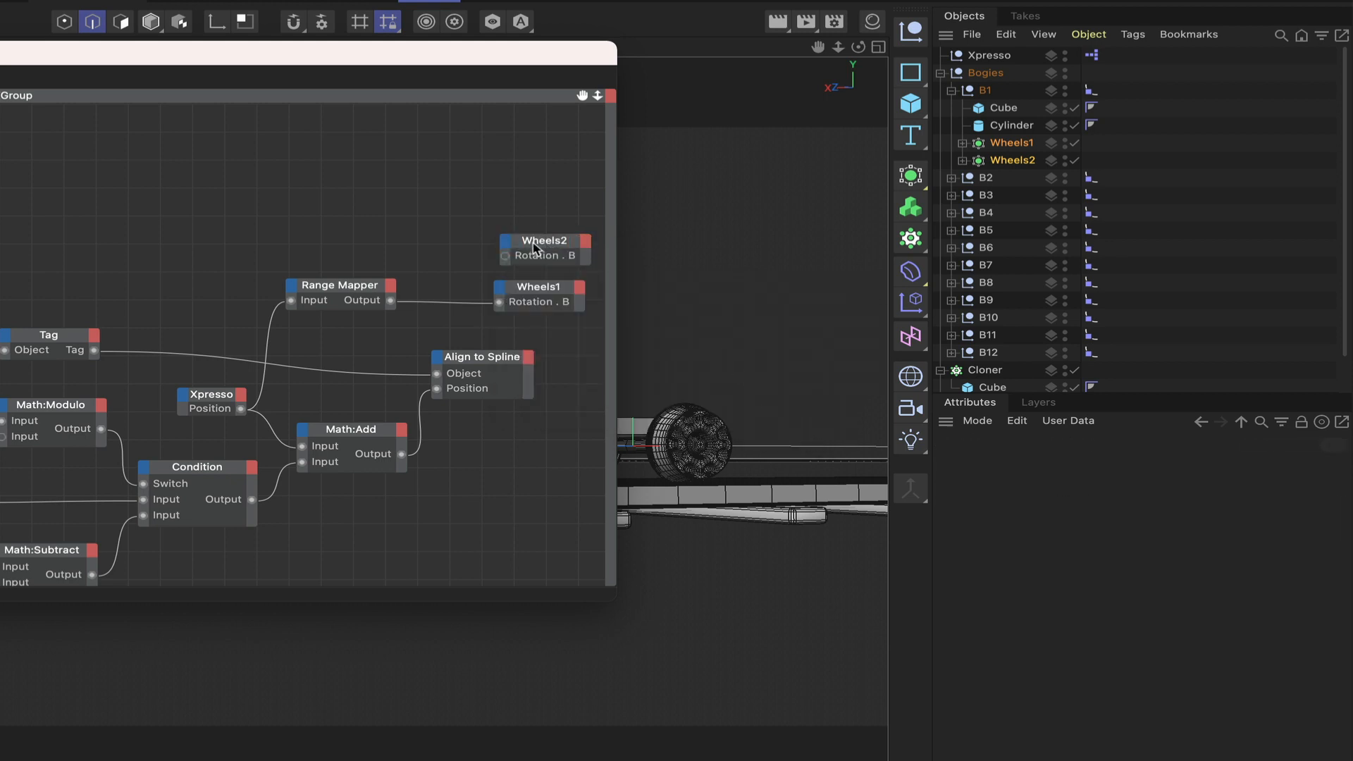
Step: Disconnect Wheels1 from the Range Mapper and arrange Wheels1 directly above Wheels2, leaving free space beside the Range Mapper
left_click(537, 245)
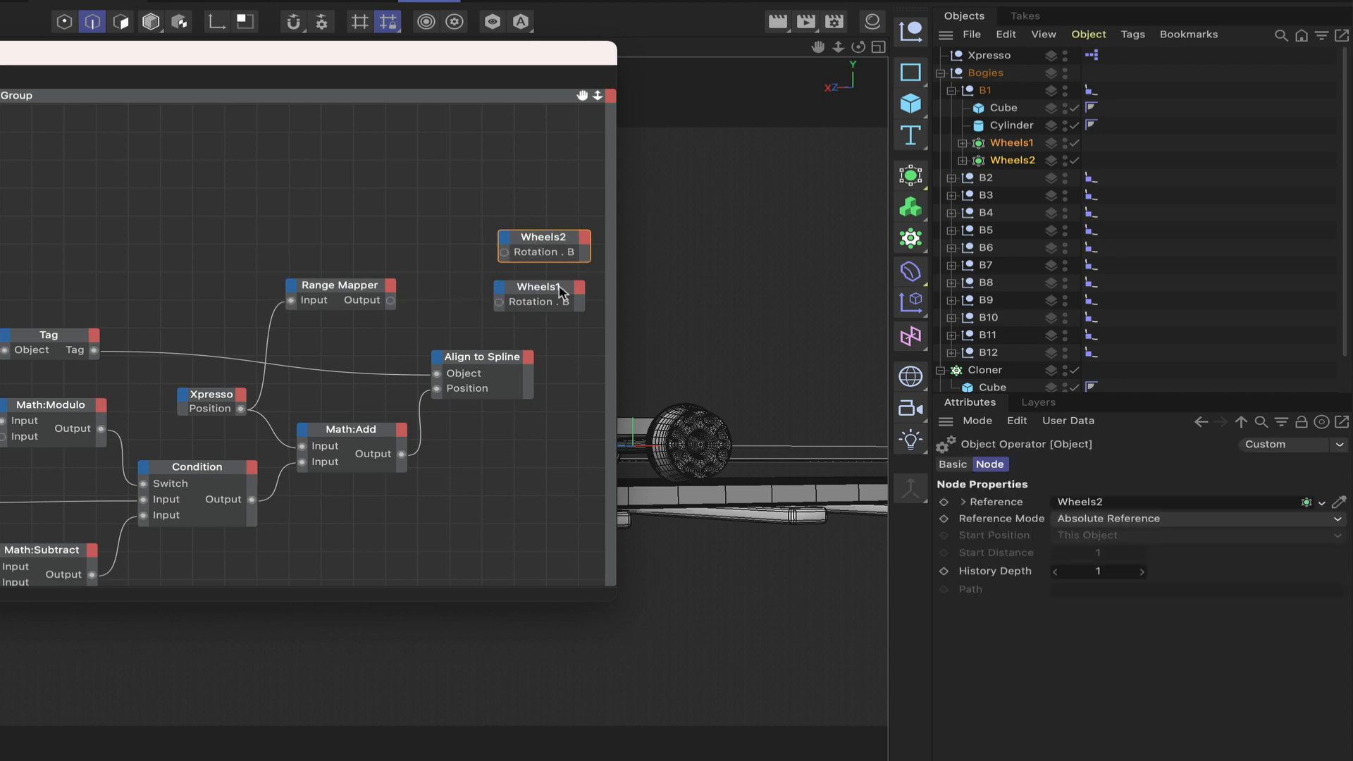
mouse_move(556, 291)
left_mouse_down()
mouse_move(568, 201)
mouse_move(556, 234)
mouse_move(568, 286)
left_mouse_up()
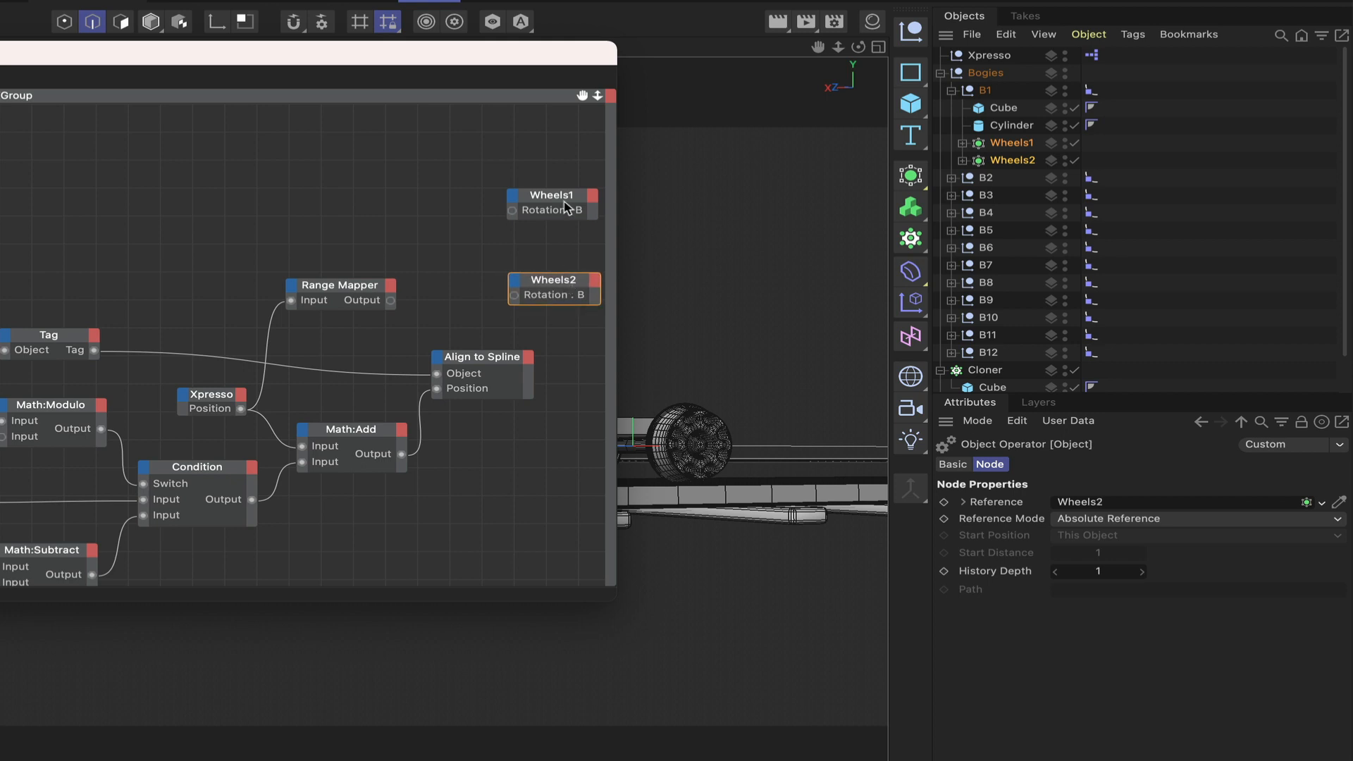
left_click_drag(566, 208, 572, 245)
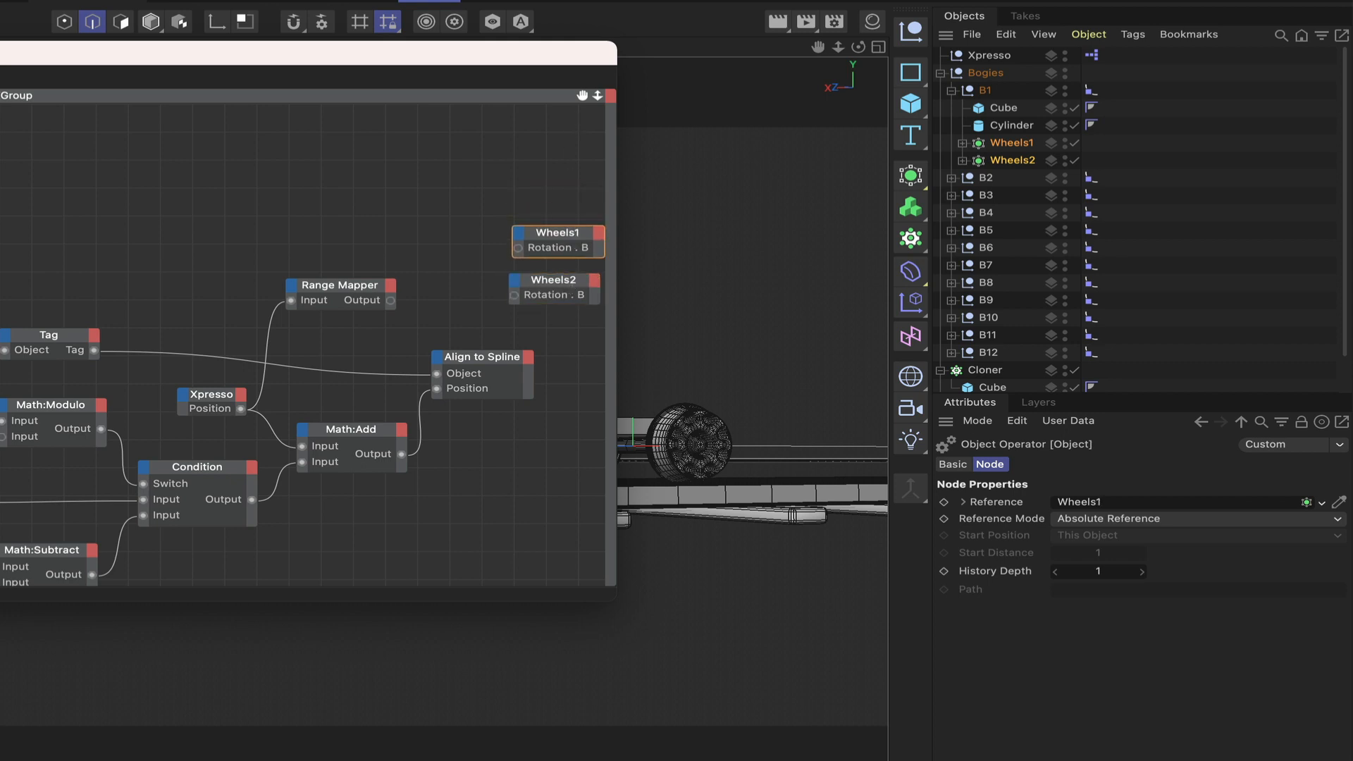
left_click_drag(582, 95, 388, 109)
left_click_drag(349, 205, 376, 296)
left_click_drag(372, 248, 469, 248)
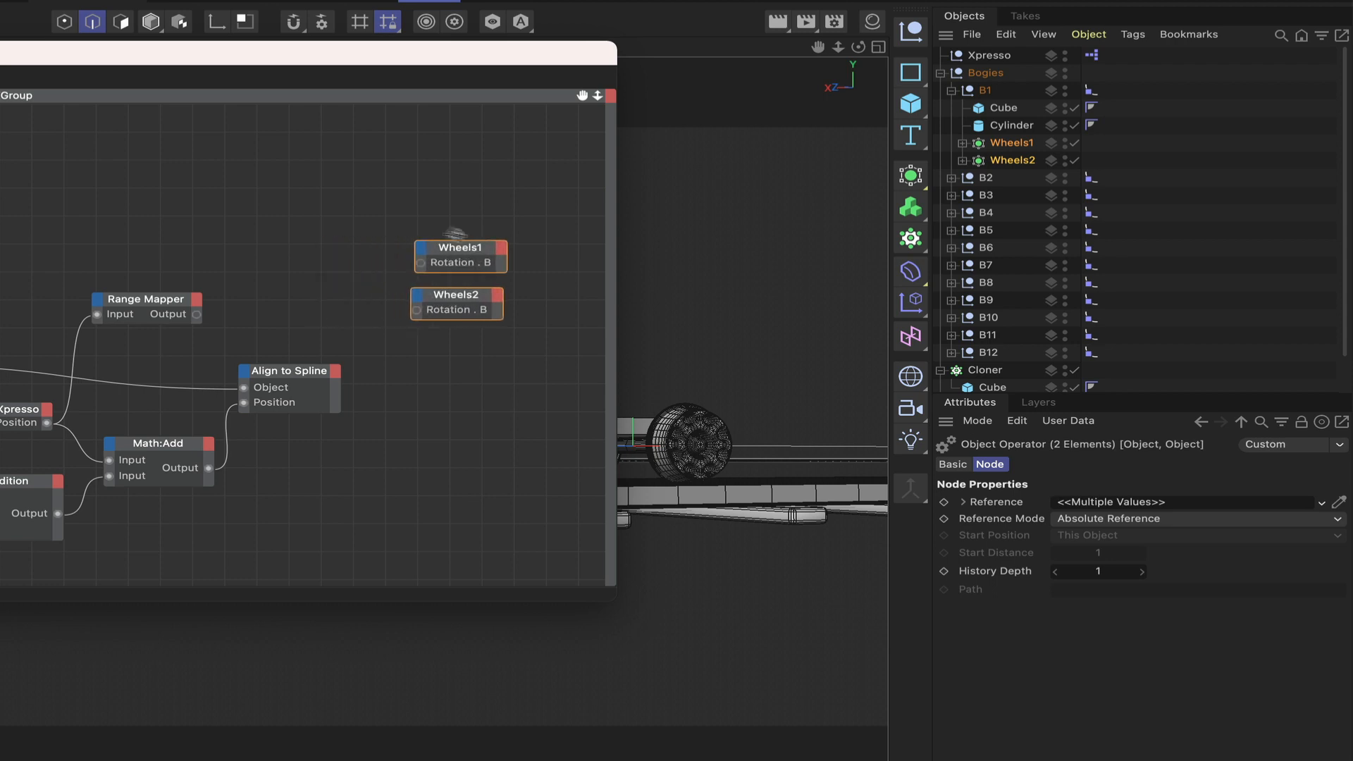
Step: Add a Link List node, duplicate it, and stack the two copies beside the Wheels1 and Wheels2 nodes
right_click(234, 240)
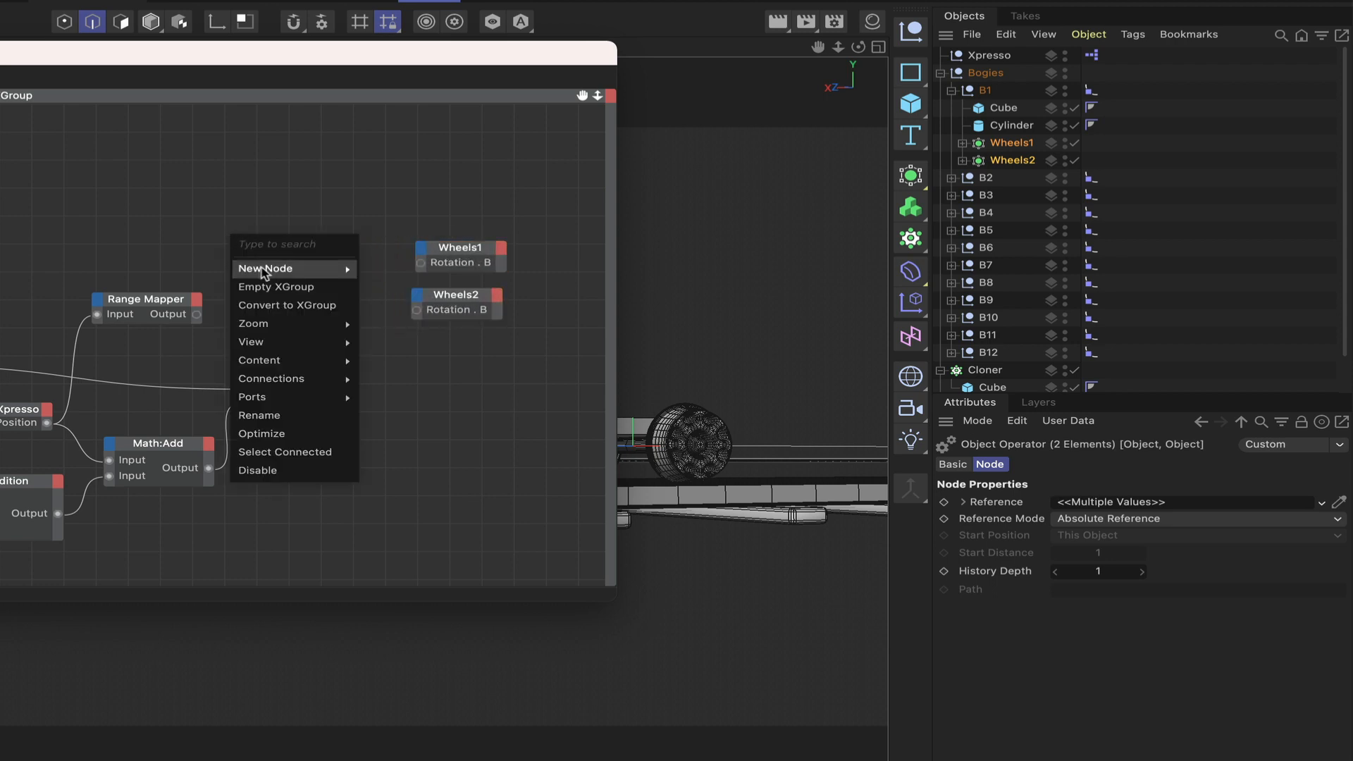
mouse_move(285, 269)
mouse_move(397, 275)
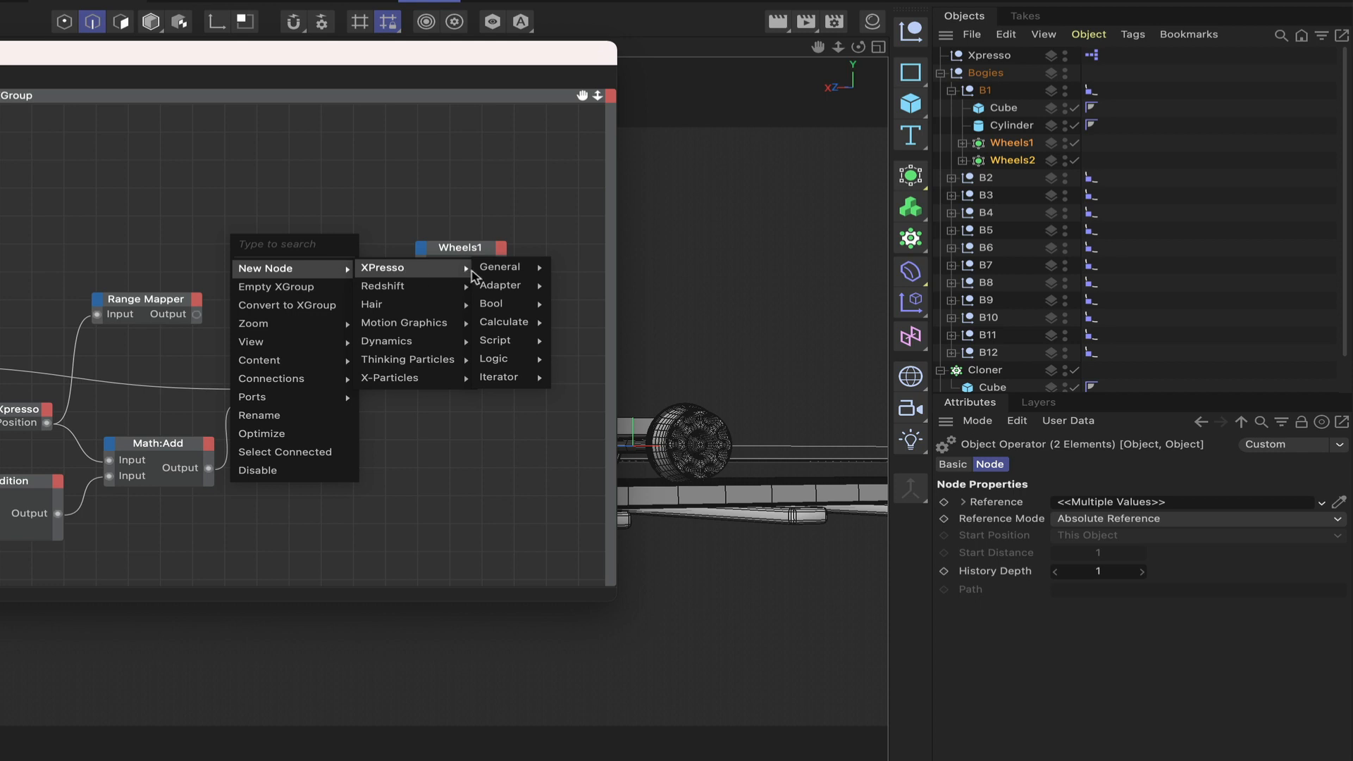
mouse_move(483, 272)
left_click(592, 431)
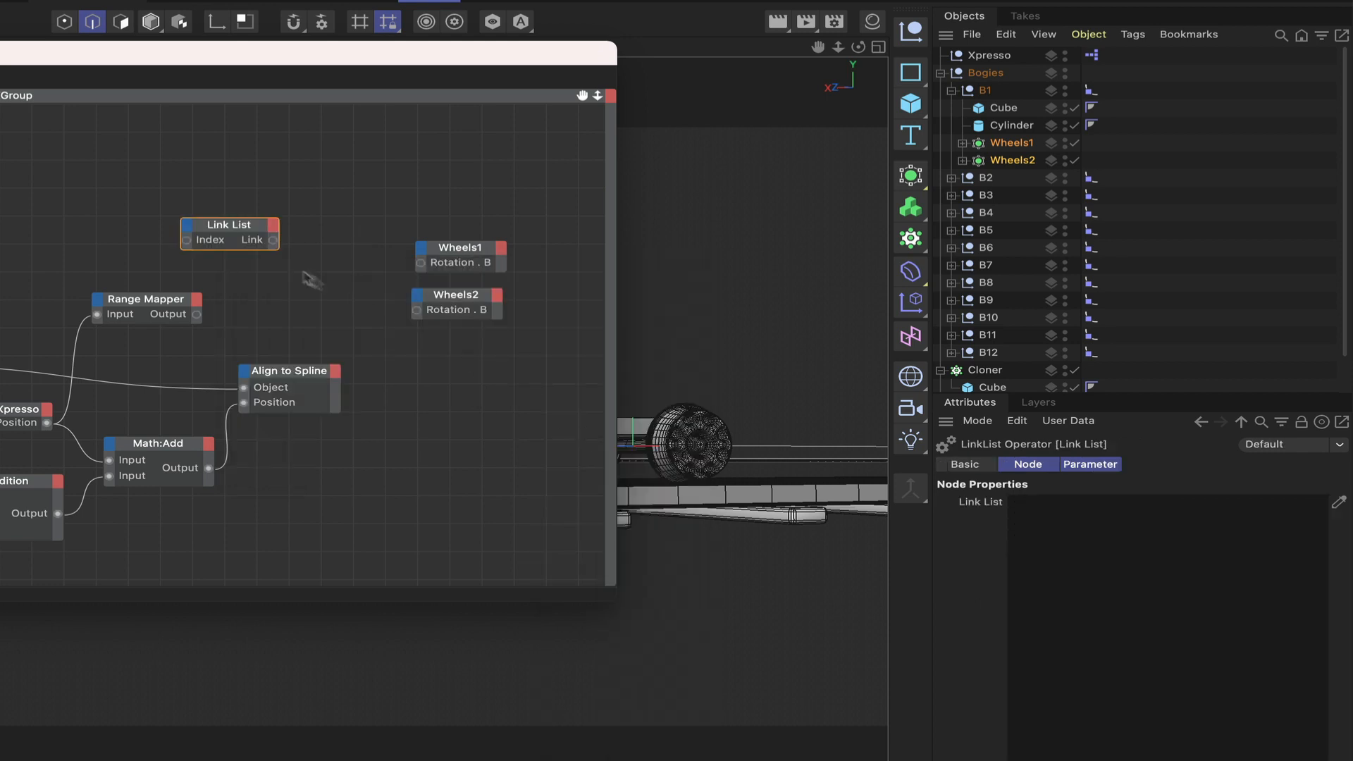
left_click_drag(252, 237, 313, 296)
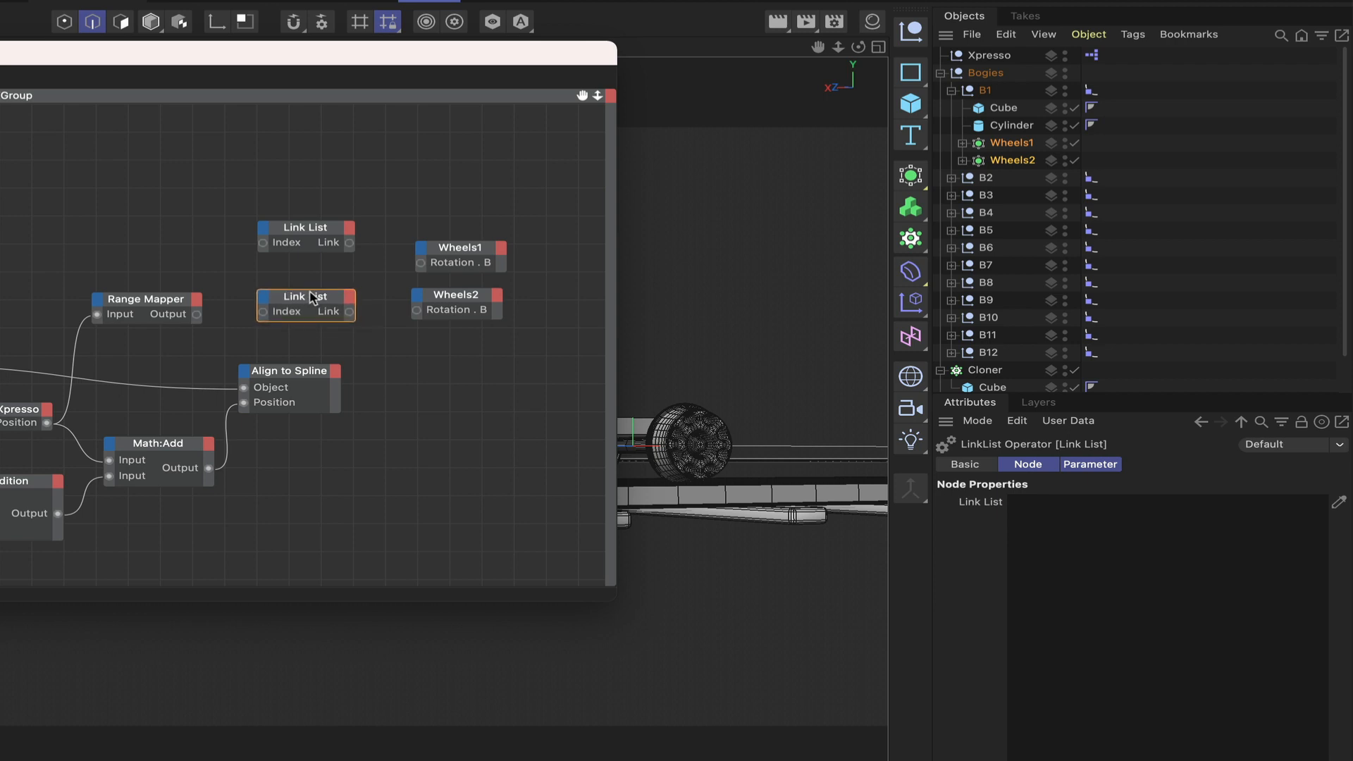
left_click_drag(315, 243, 313, 261)
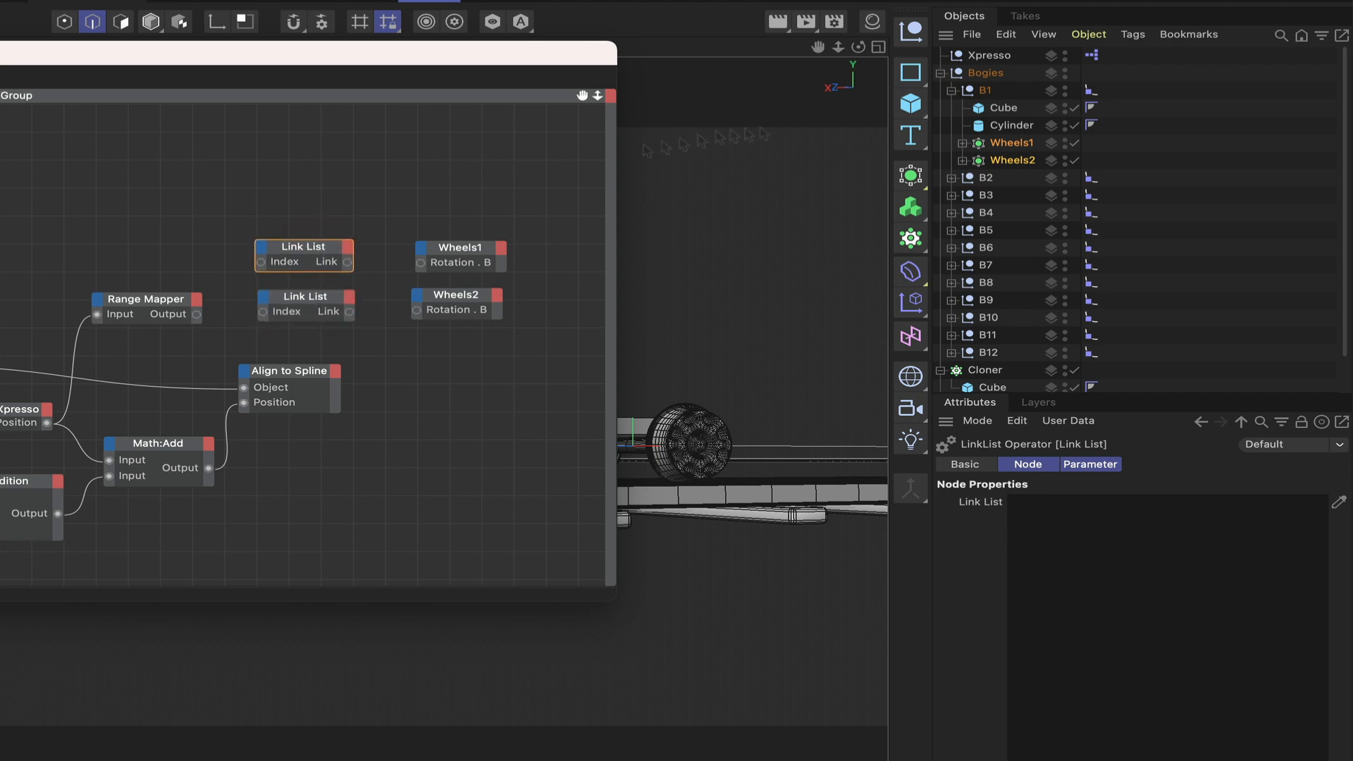
Step: Filter the scene's object list by the name Wheels1
left_click(1280, 37)
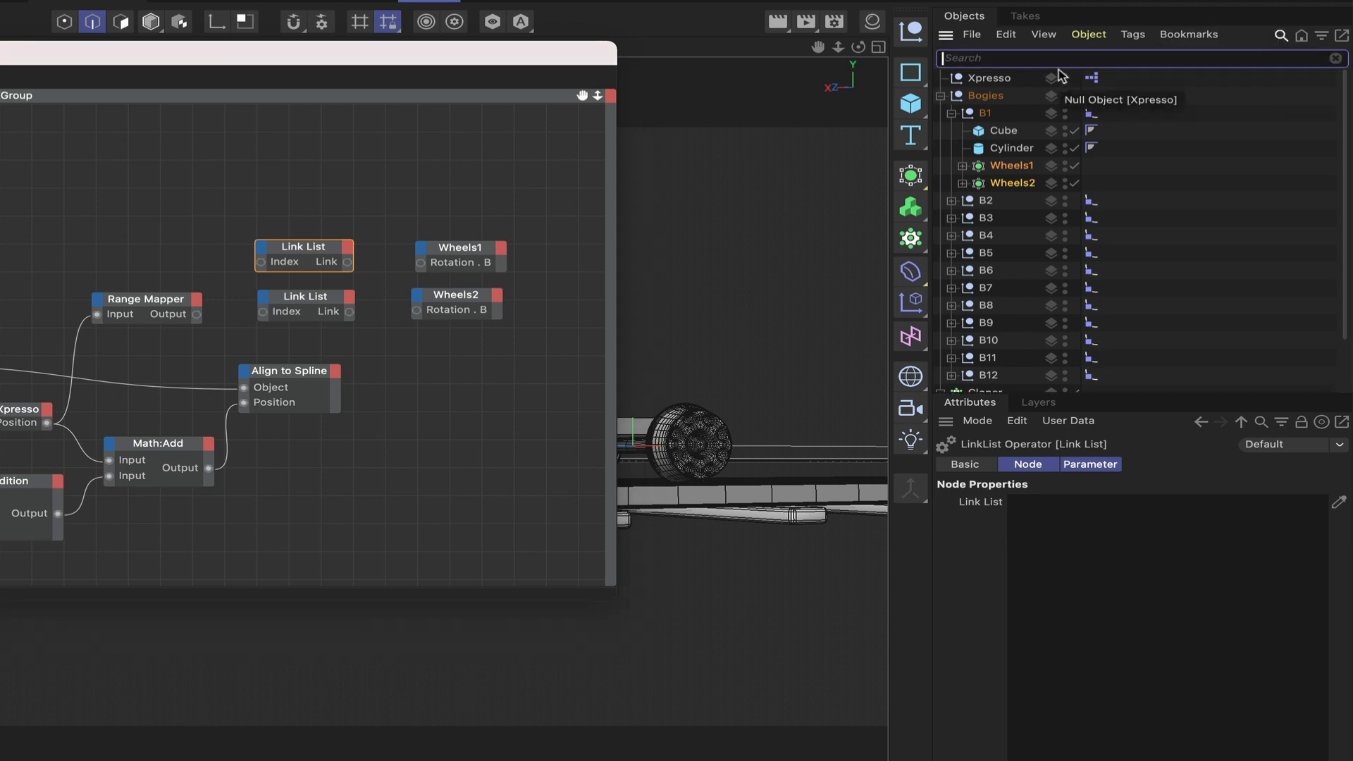
type("Whells")
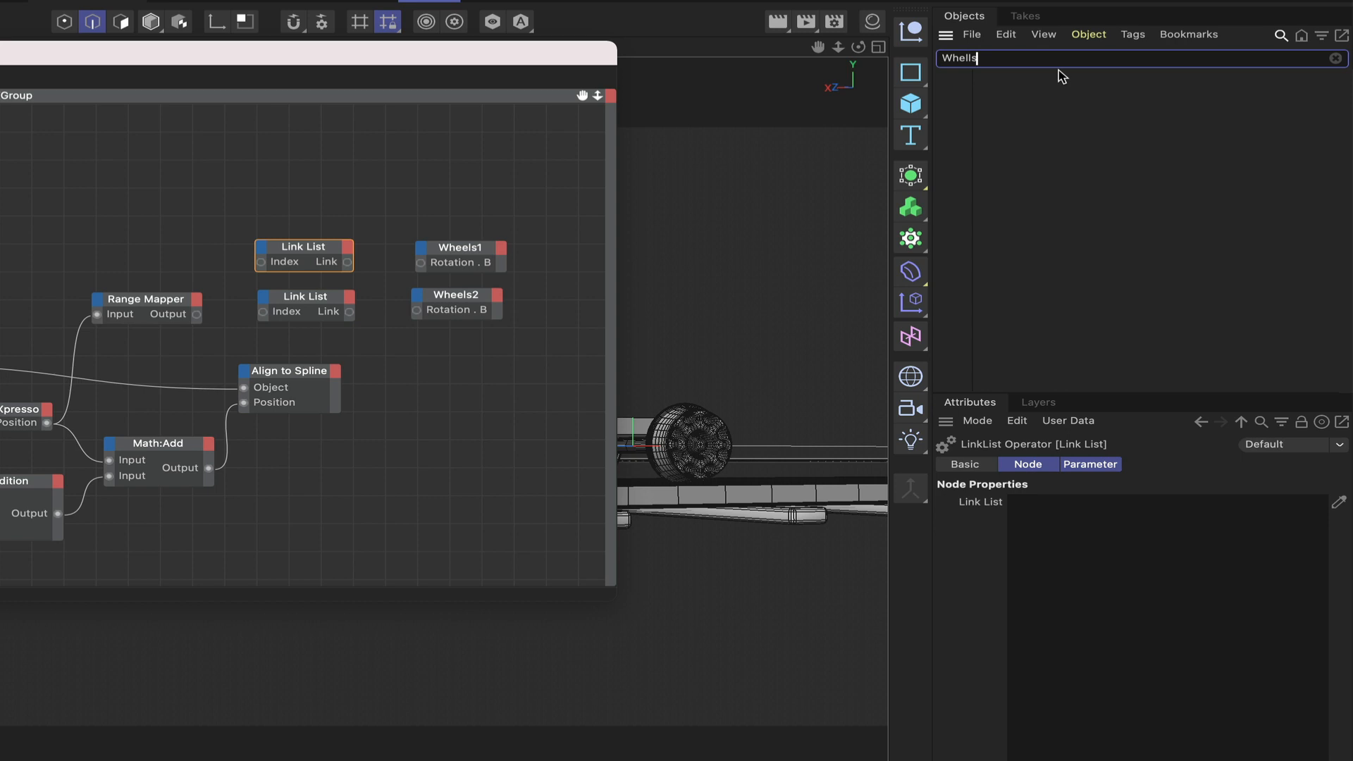
key("BackSpace")
key("BackSpace")
key("BackSpace")
type("e")
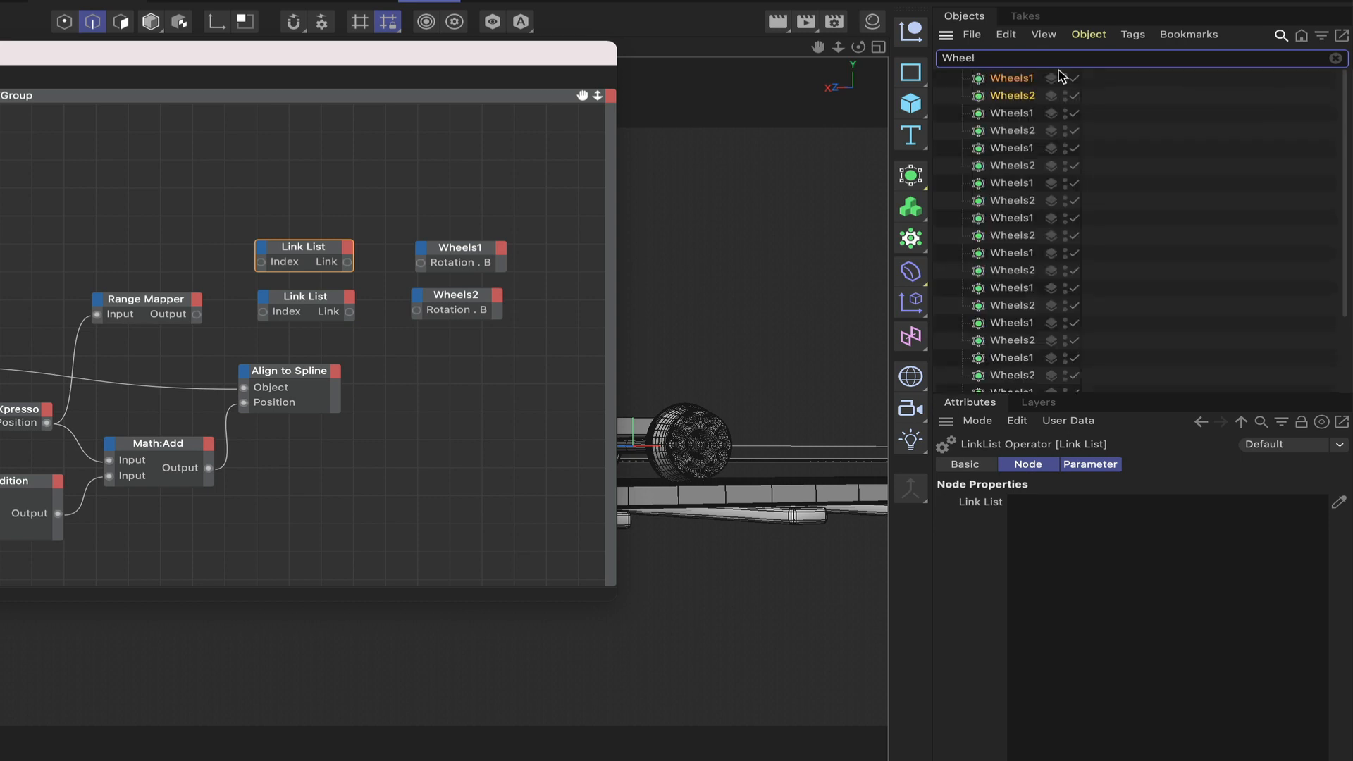
type("ls1S")
key("BackSpace")
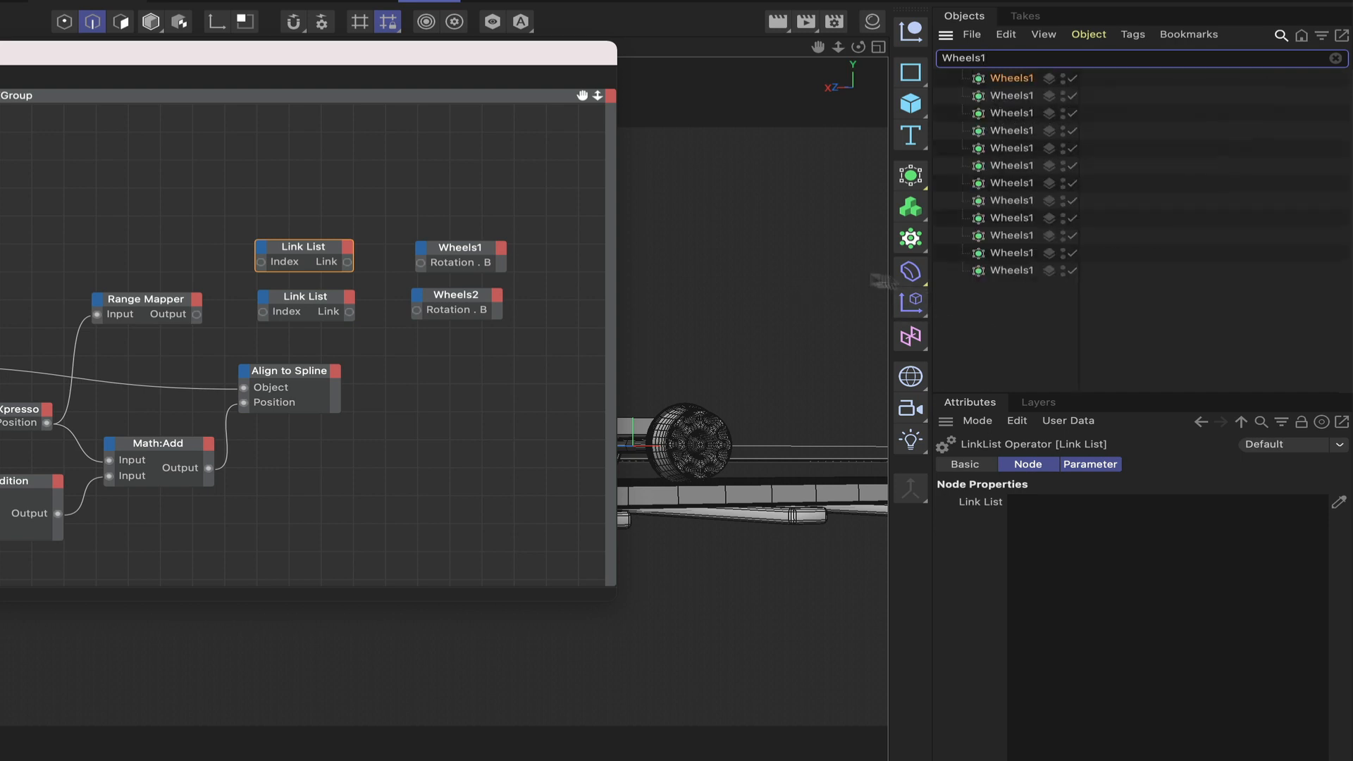
Step: Add all the filtered Wheels1 objects to the upper Link List node's list
left_click(1340, 501)
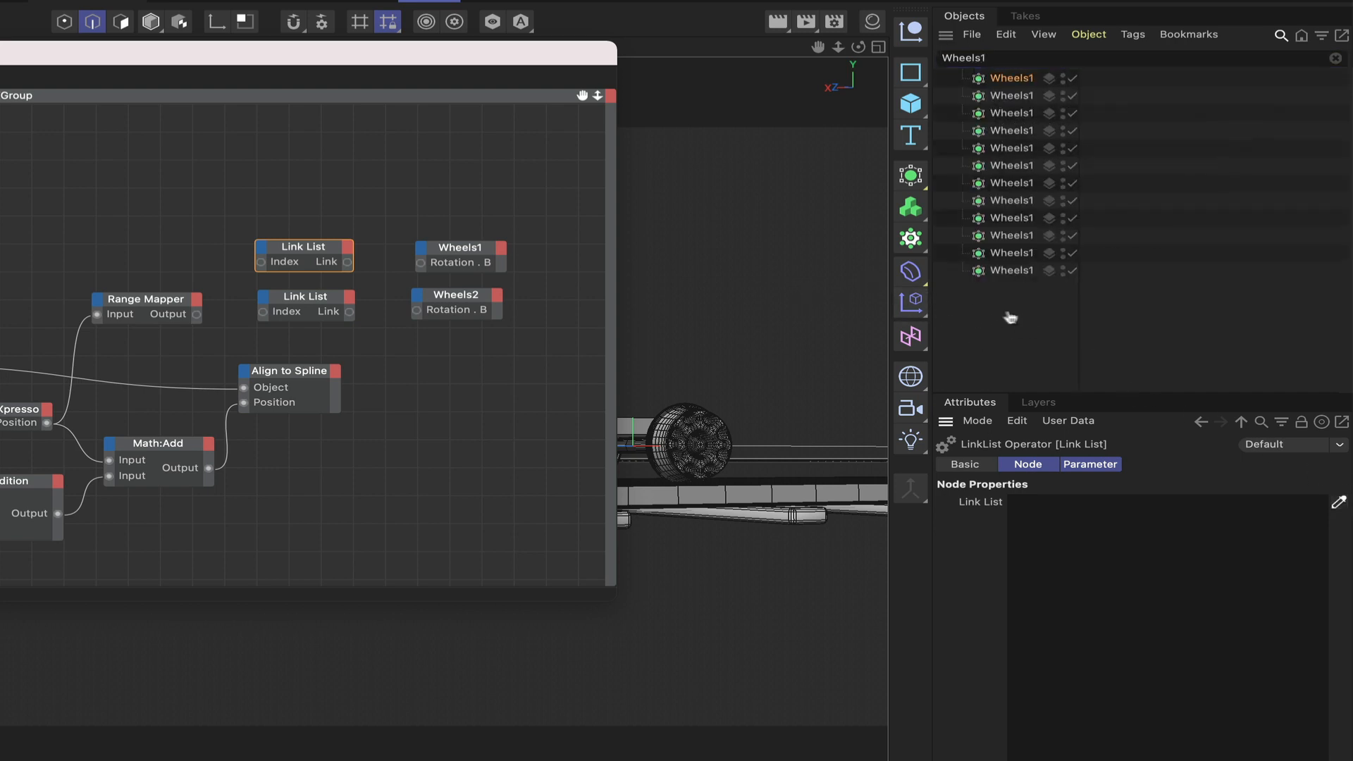
left_click_drag(1013, 310, 1012, 85)
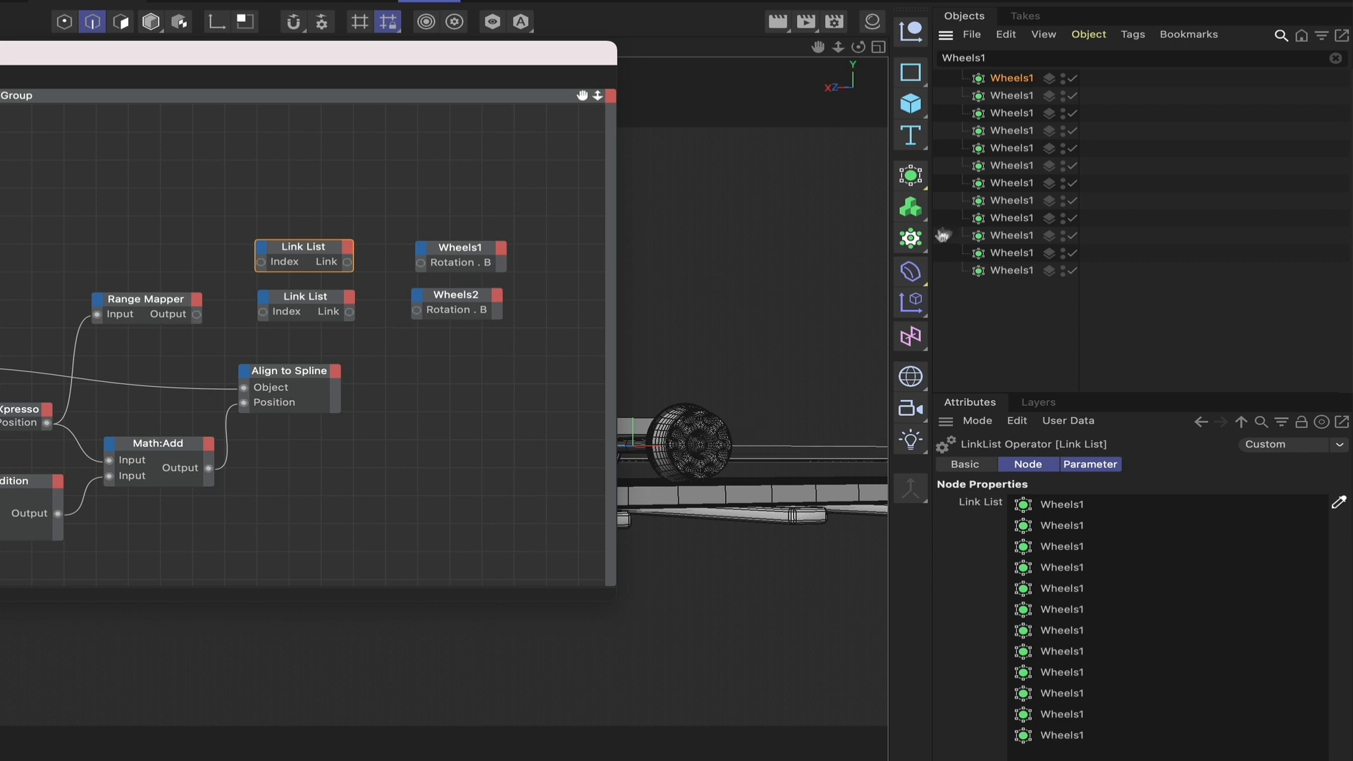
left_click(1339, 502)
Step: Filter the scene's objects by Wheels2 and add all of them to the lower Link List node's list
left_click(1086, 56)
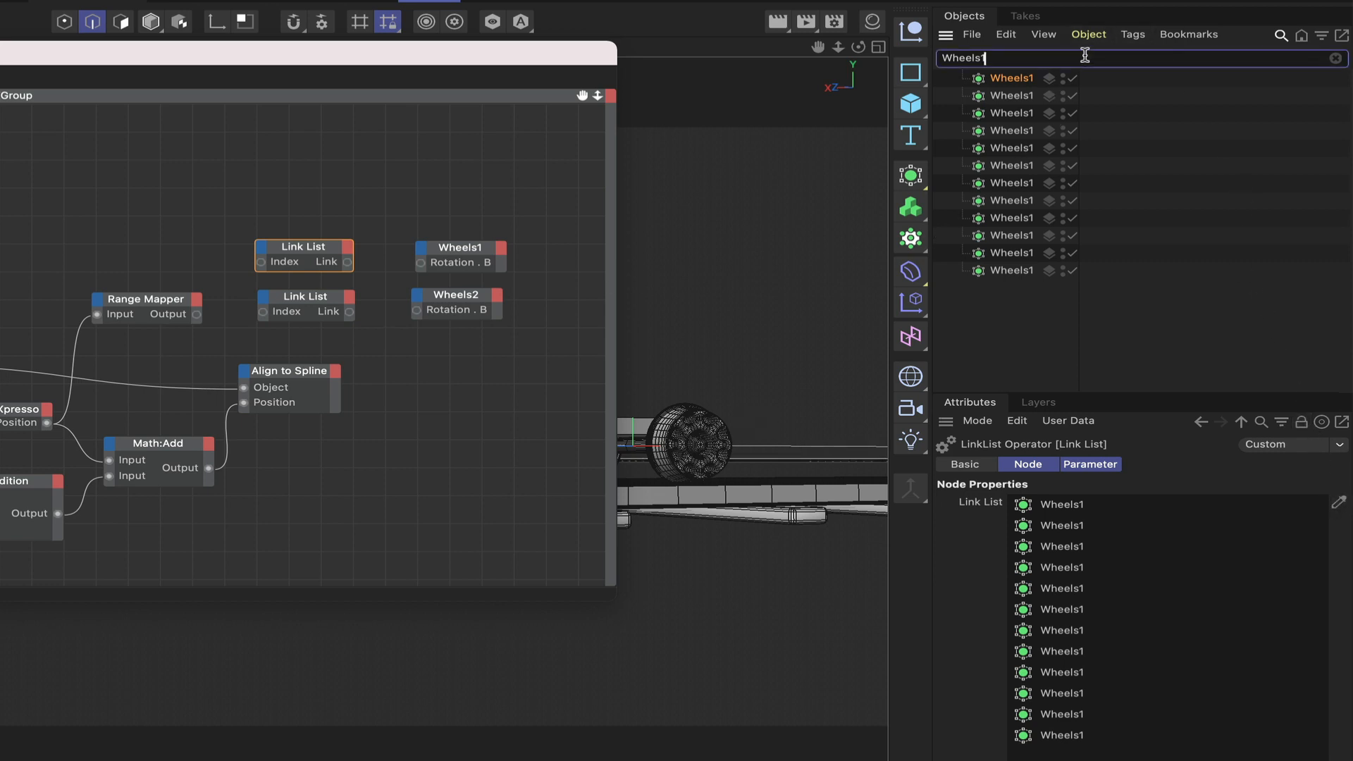
key("BackSpace")
type("2")
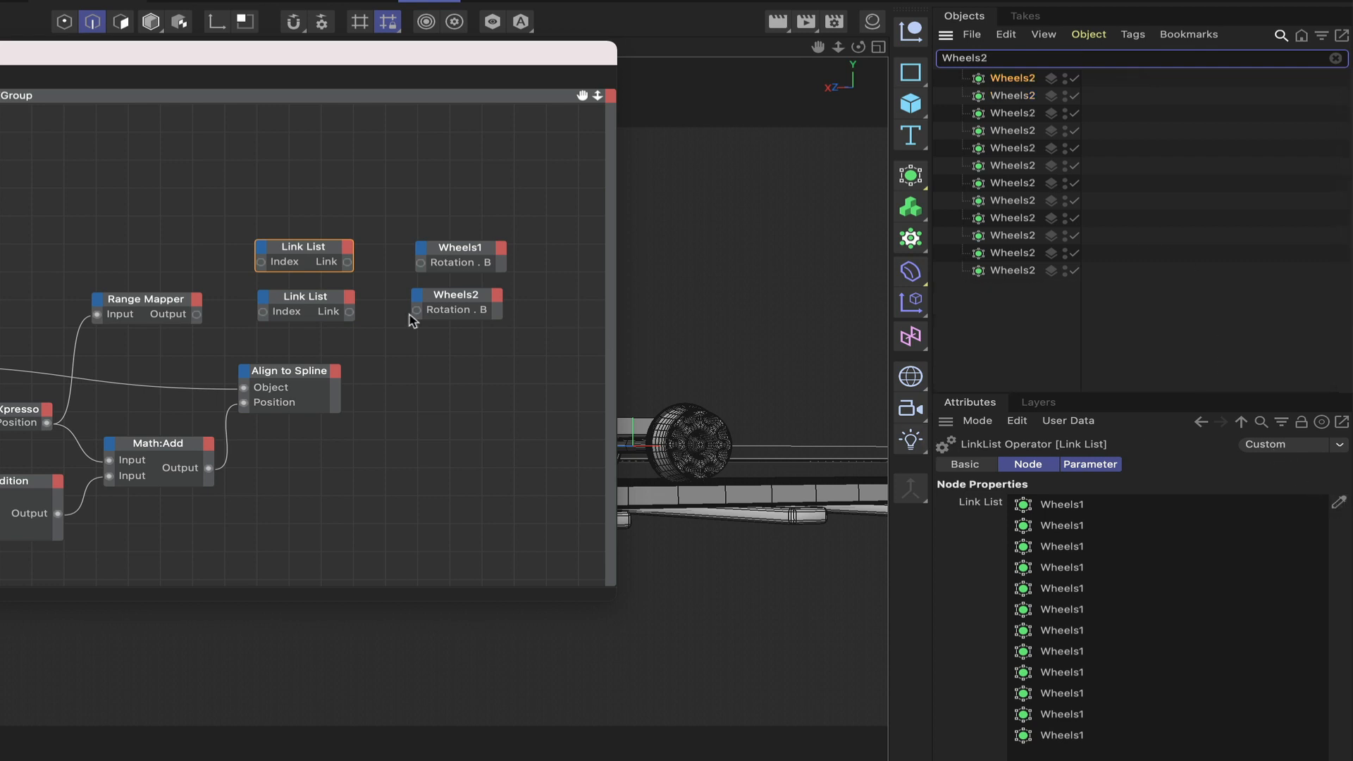
left_click(304, 300)
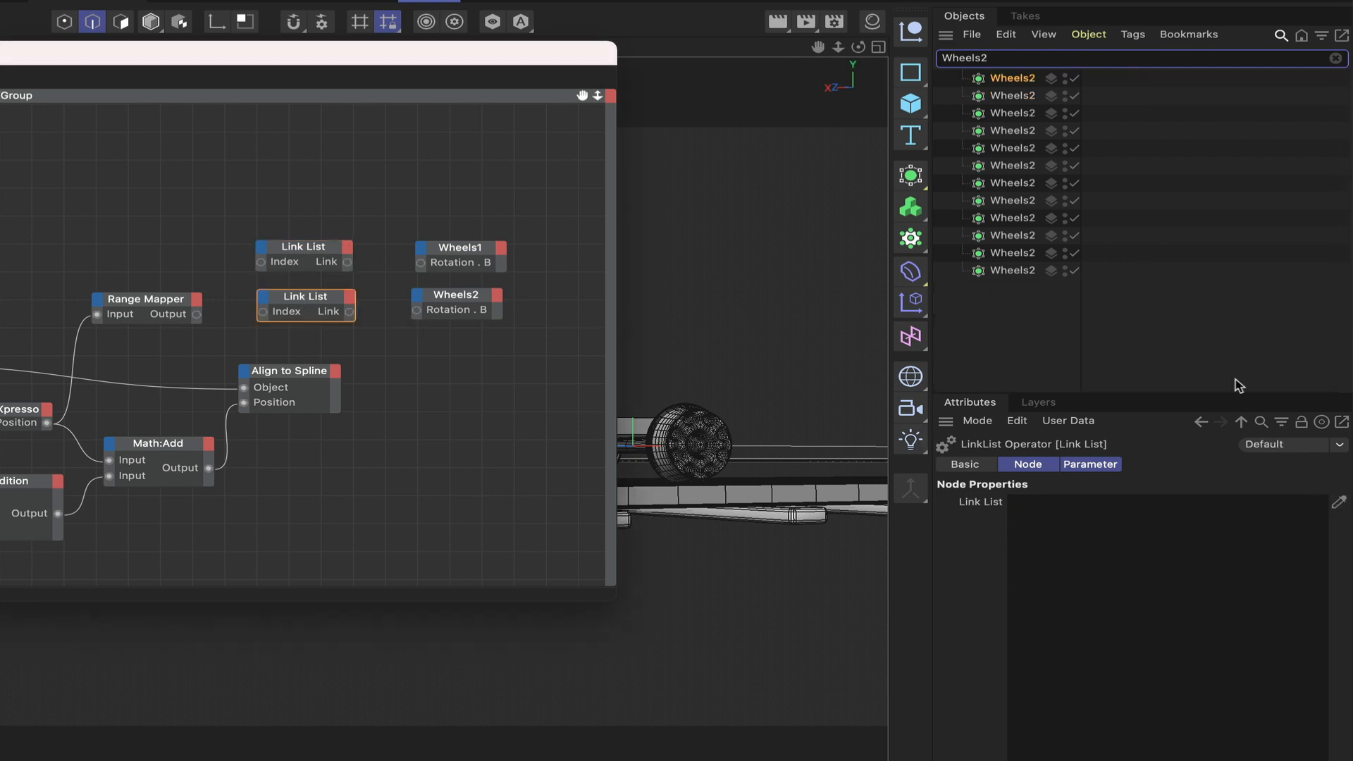
left_click(1339, 503)
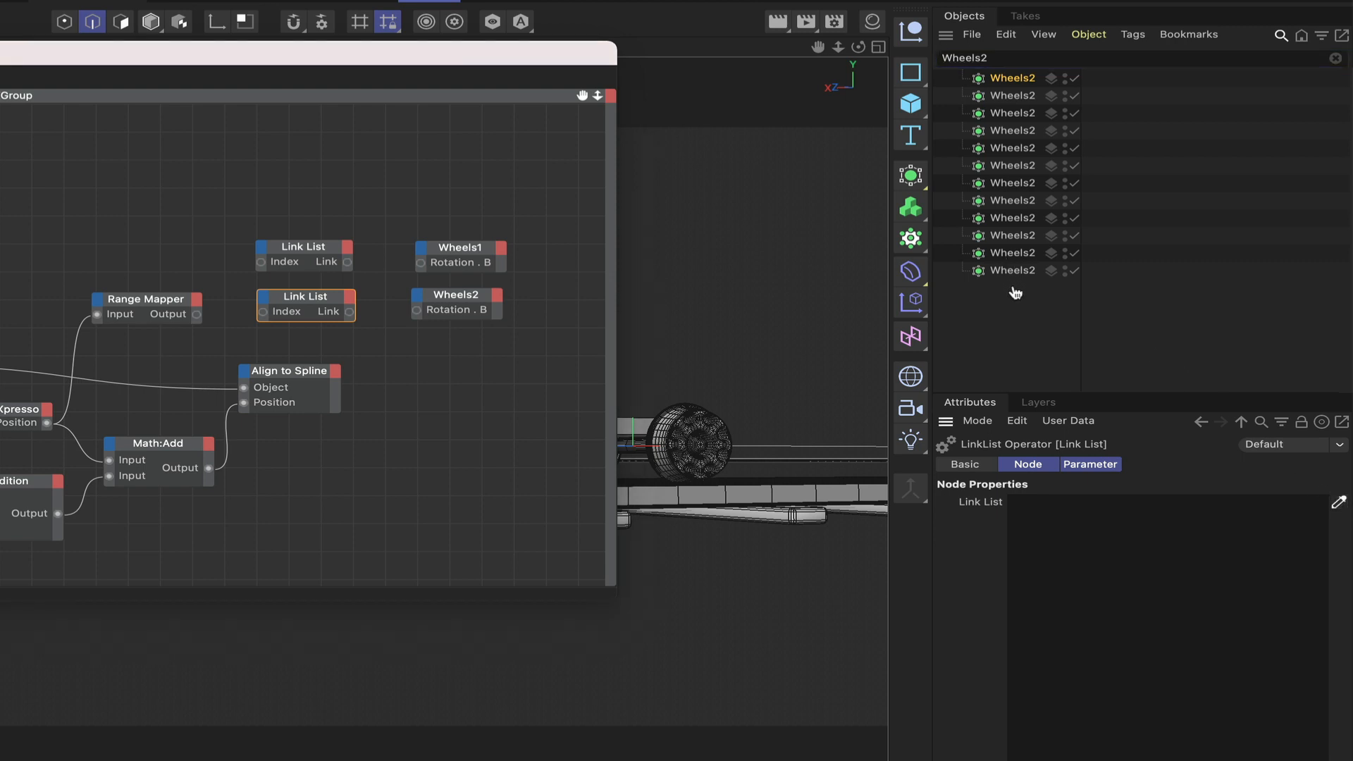
left_click_drag(1015, 292, 1024, 85)
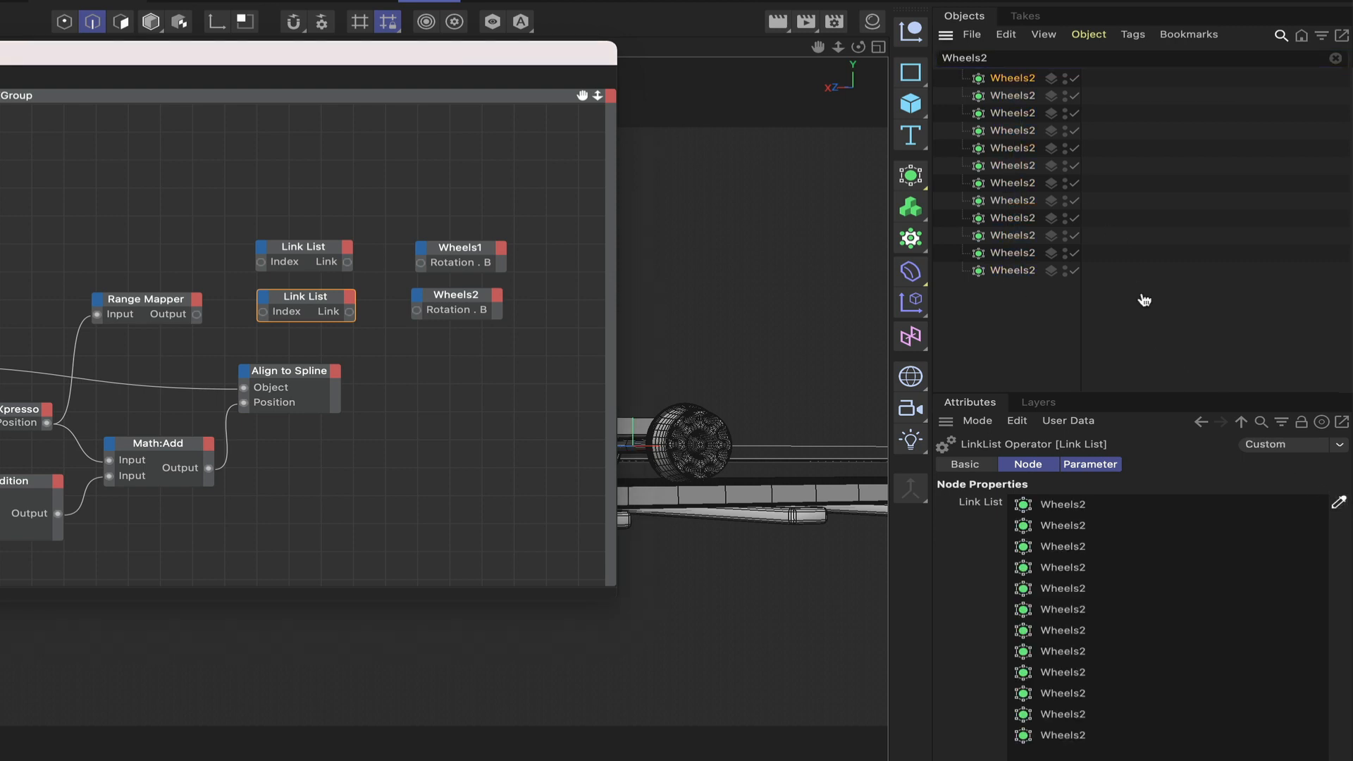
left_click(1338, 503)
Step: Bring the full XPresso Editor into view and fit the whole network from Hierarchy to the Wheels nodes
left_click(197, 318)
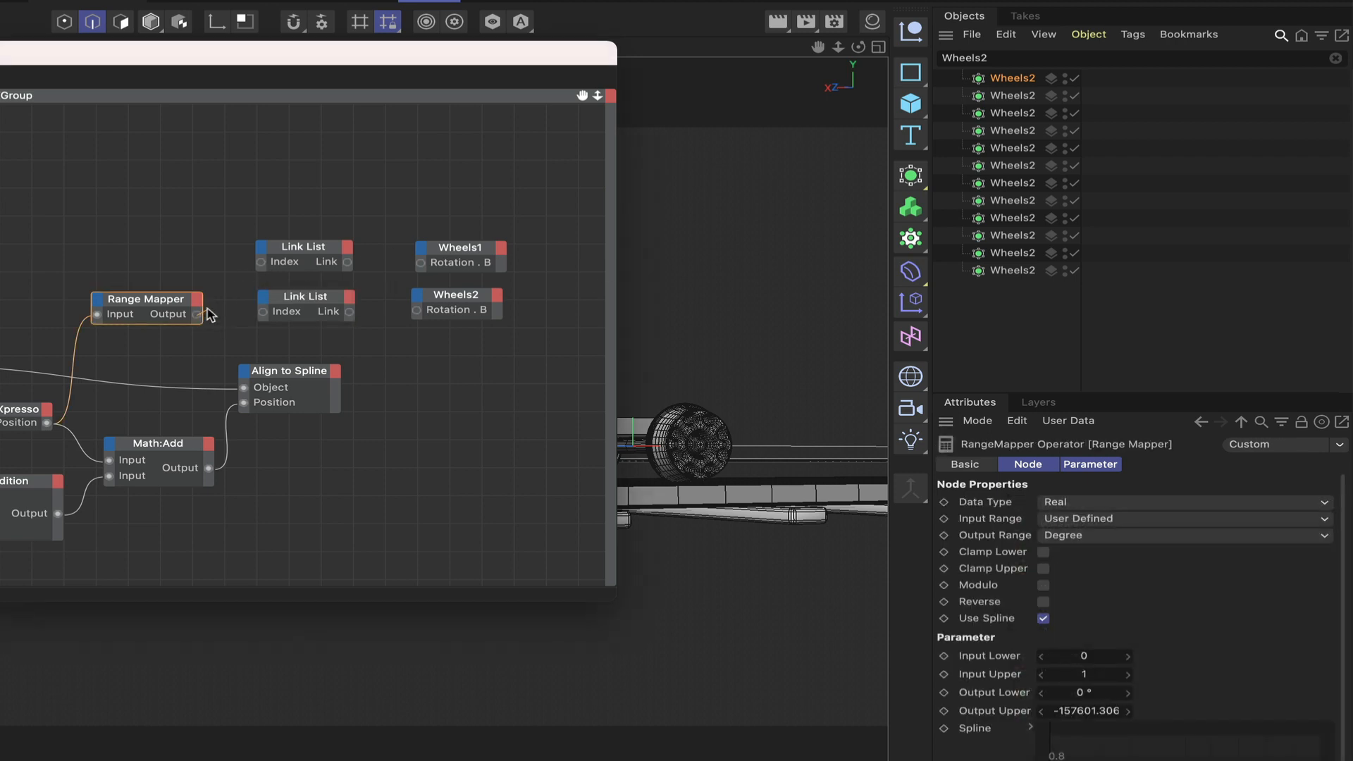
double_click(569, 53)
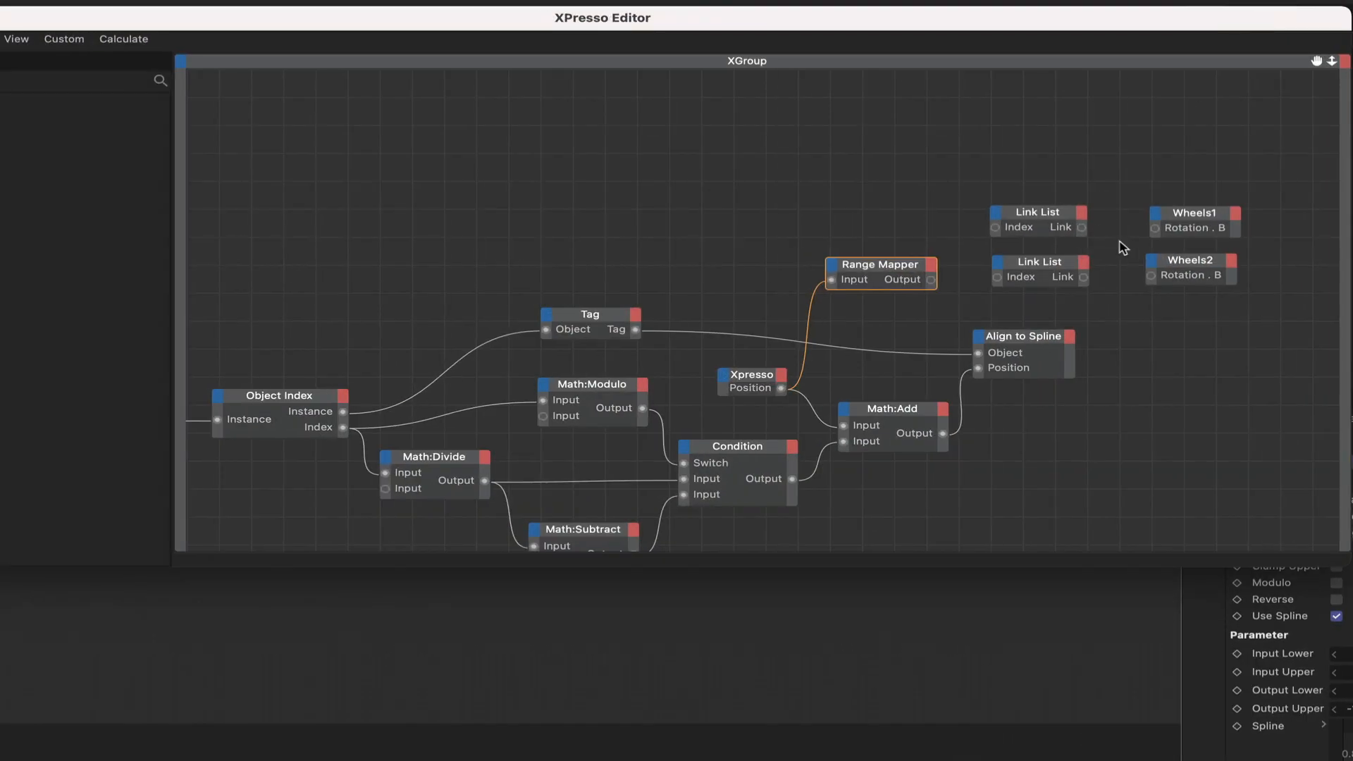
scroll(1126, 231, "up", 2)
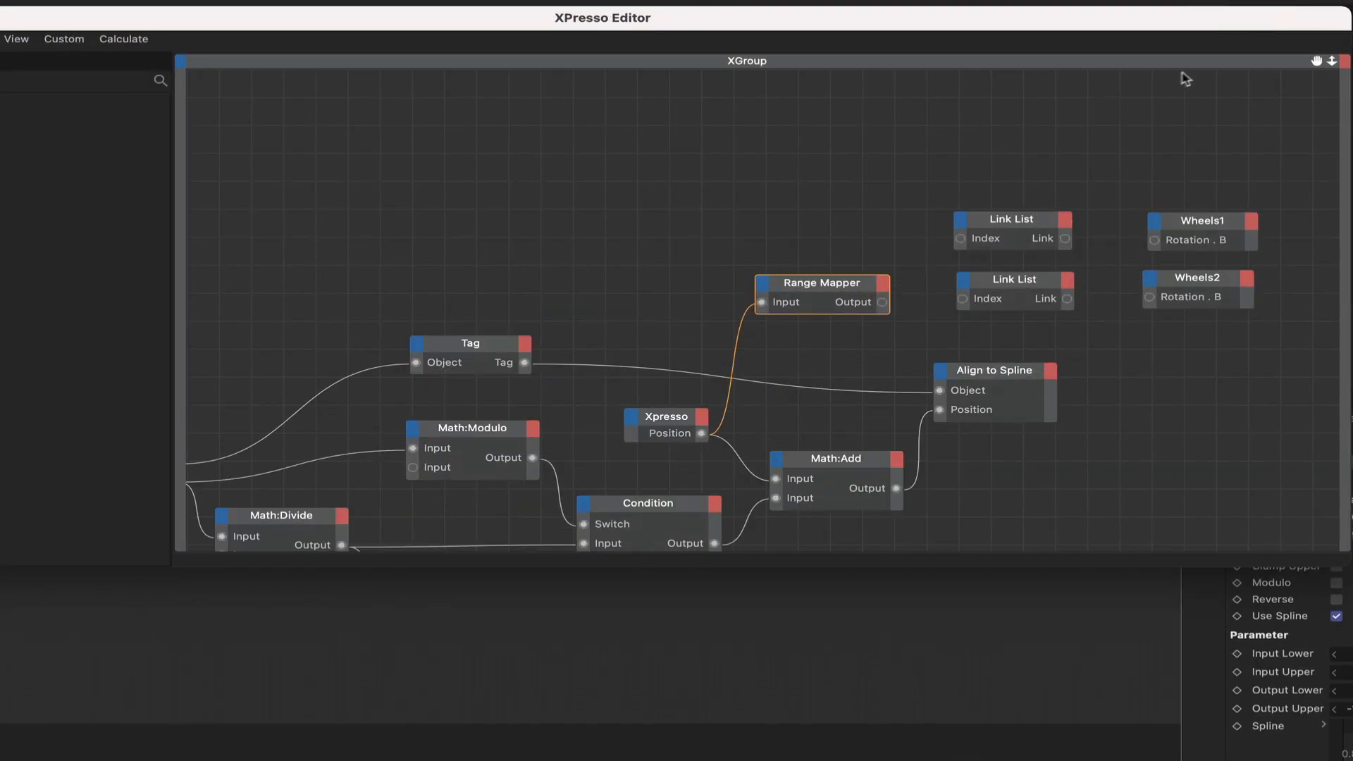
key("h")
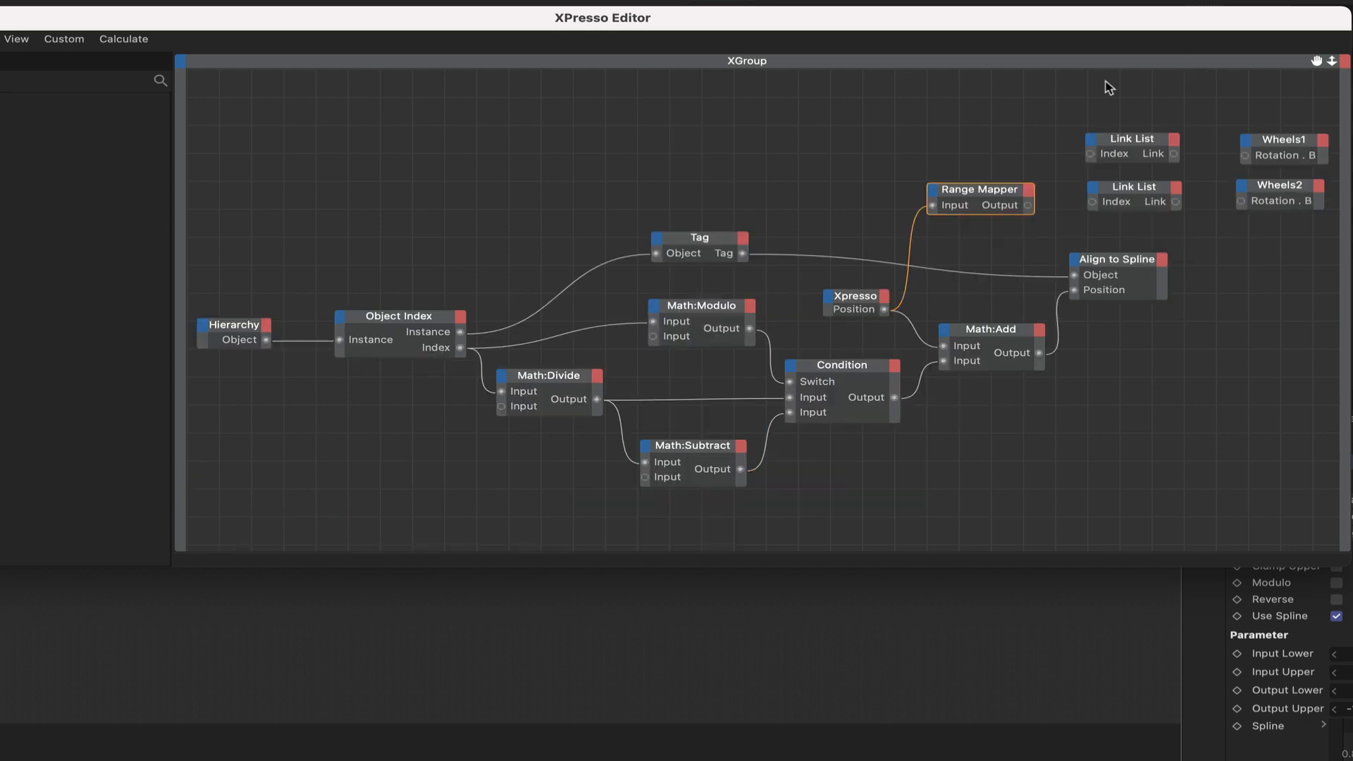
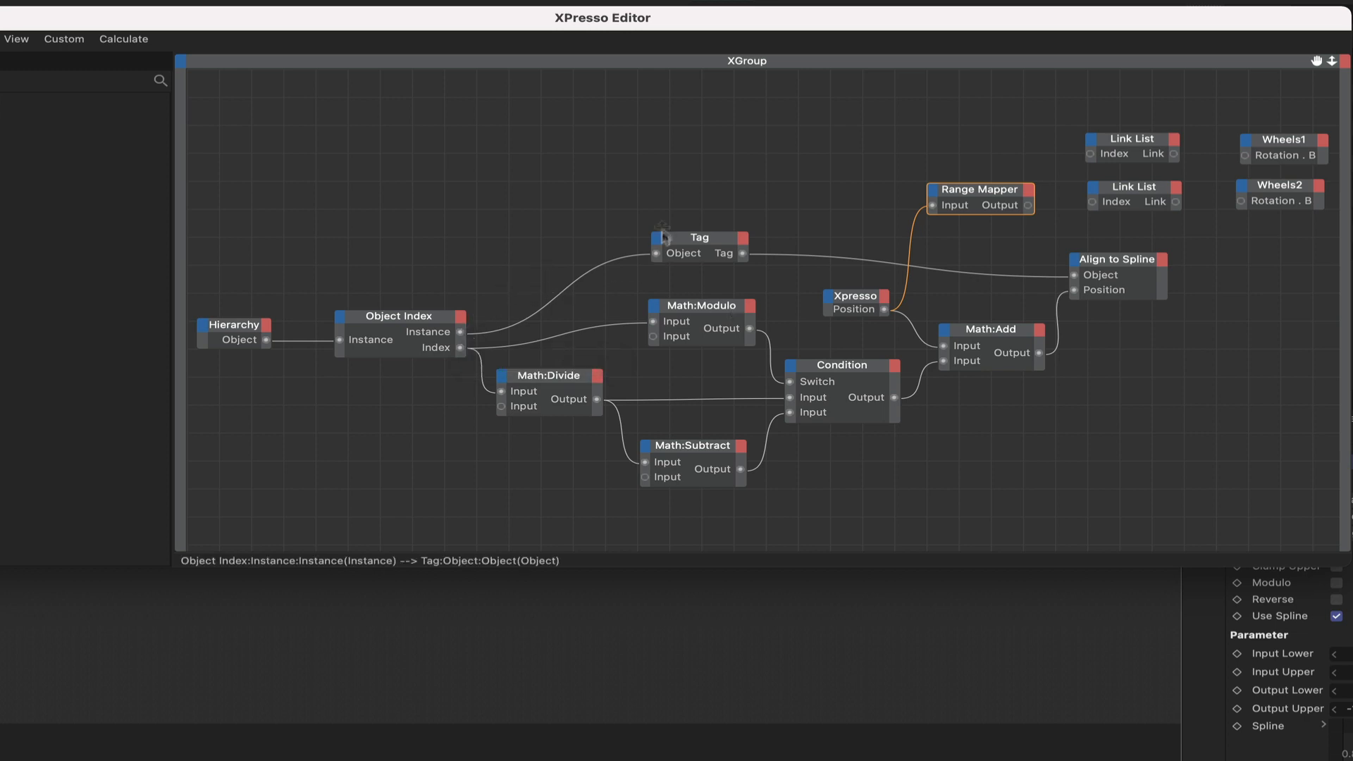
right_click(479, 244)
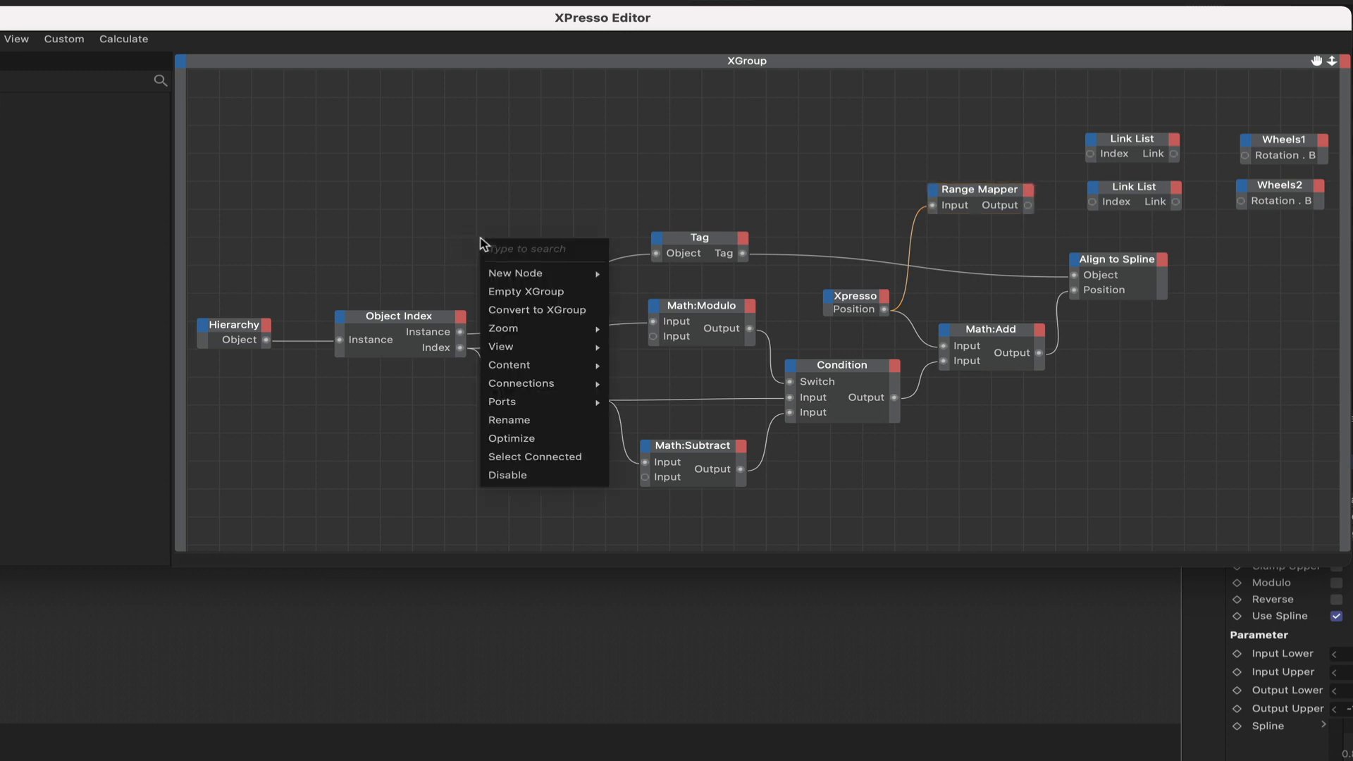
mouse_move(589, 273)
mouse_move(691, 276)
mouse_move(797, 273)
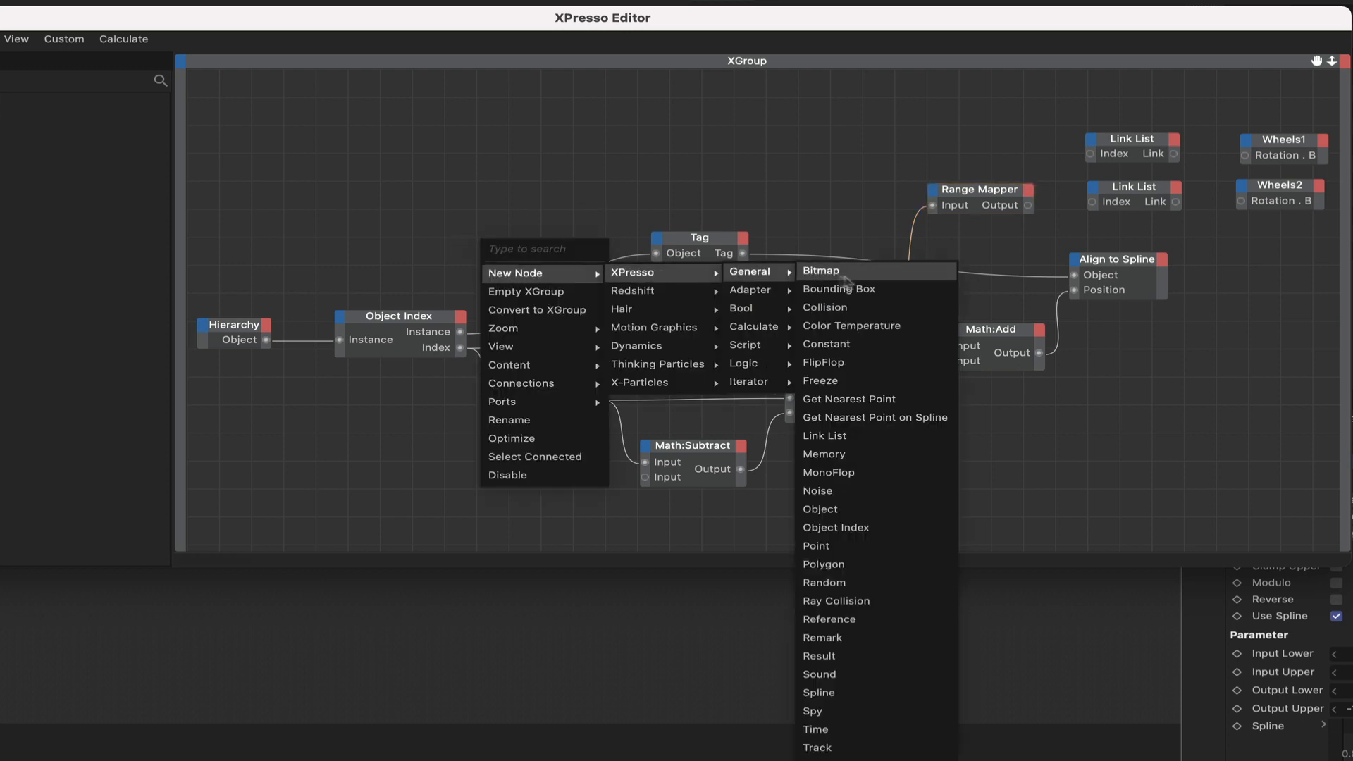
left_click(833, 659)
left_click_drag(462, 354, 554, 216)
key("Delete")
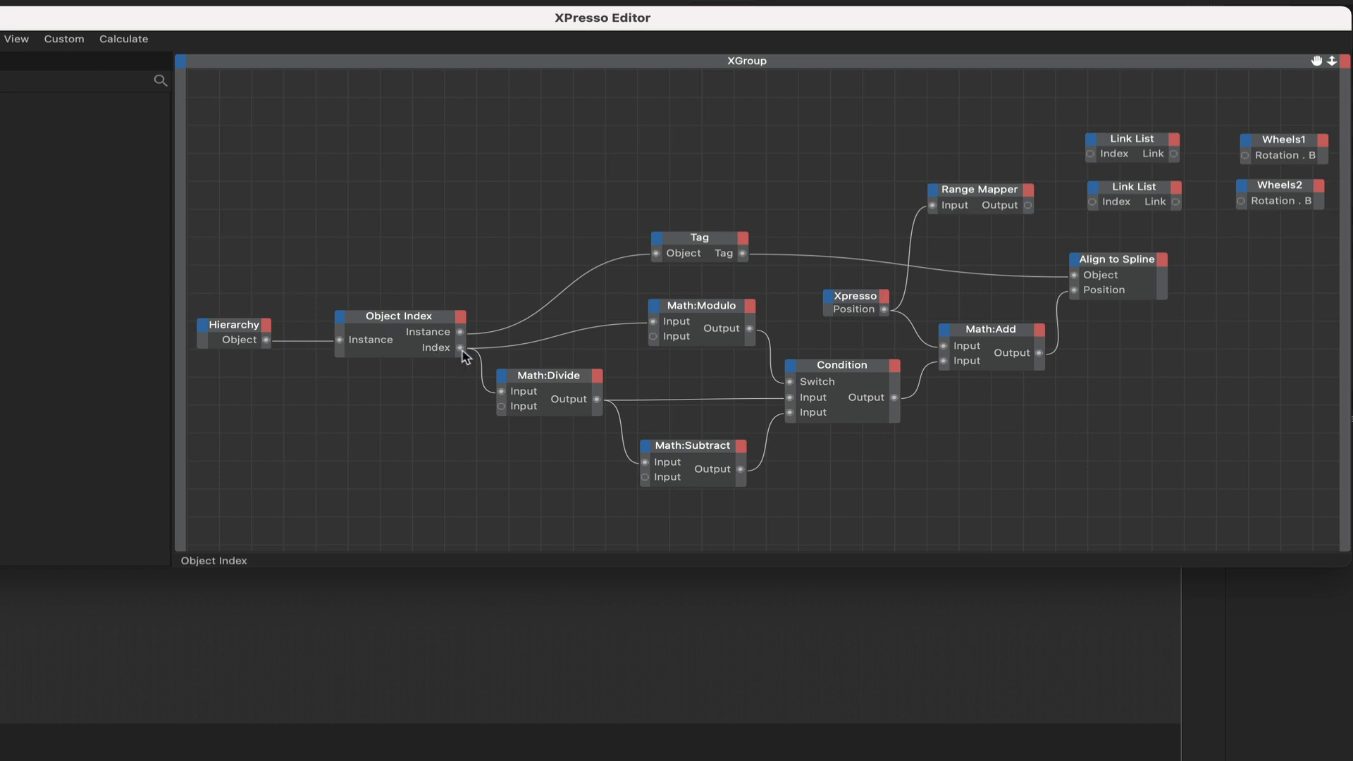
Step: Connect the Object Index node's Index output to the Index input of both Link List nodes
left_click_drag(460, 348, 1091, 154)
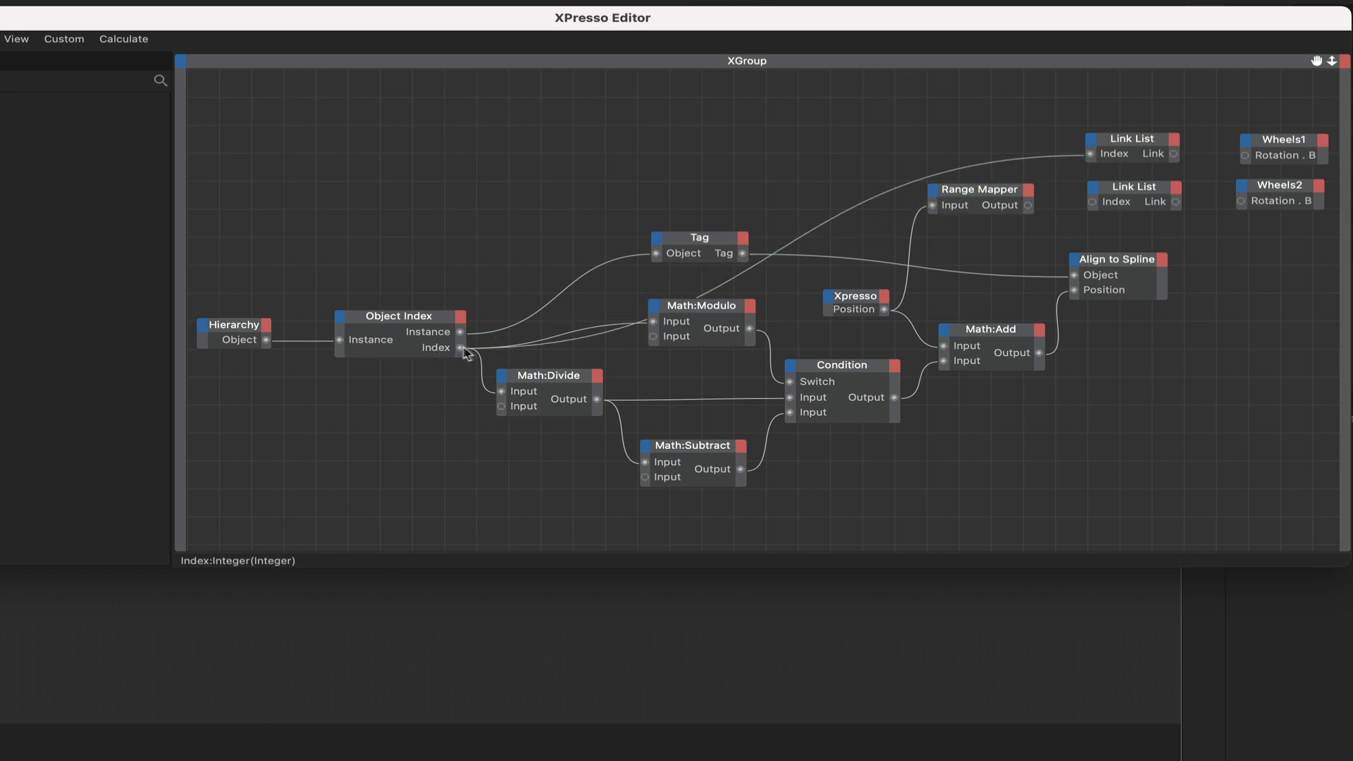
left_click_drag(461, 347, 1092, 202)
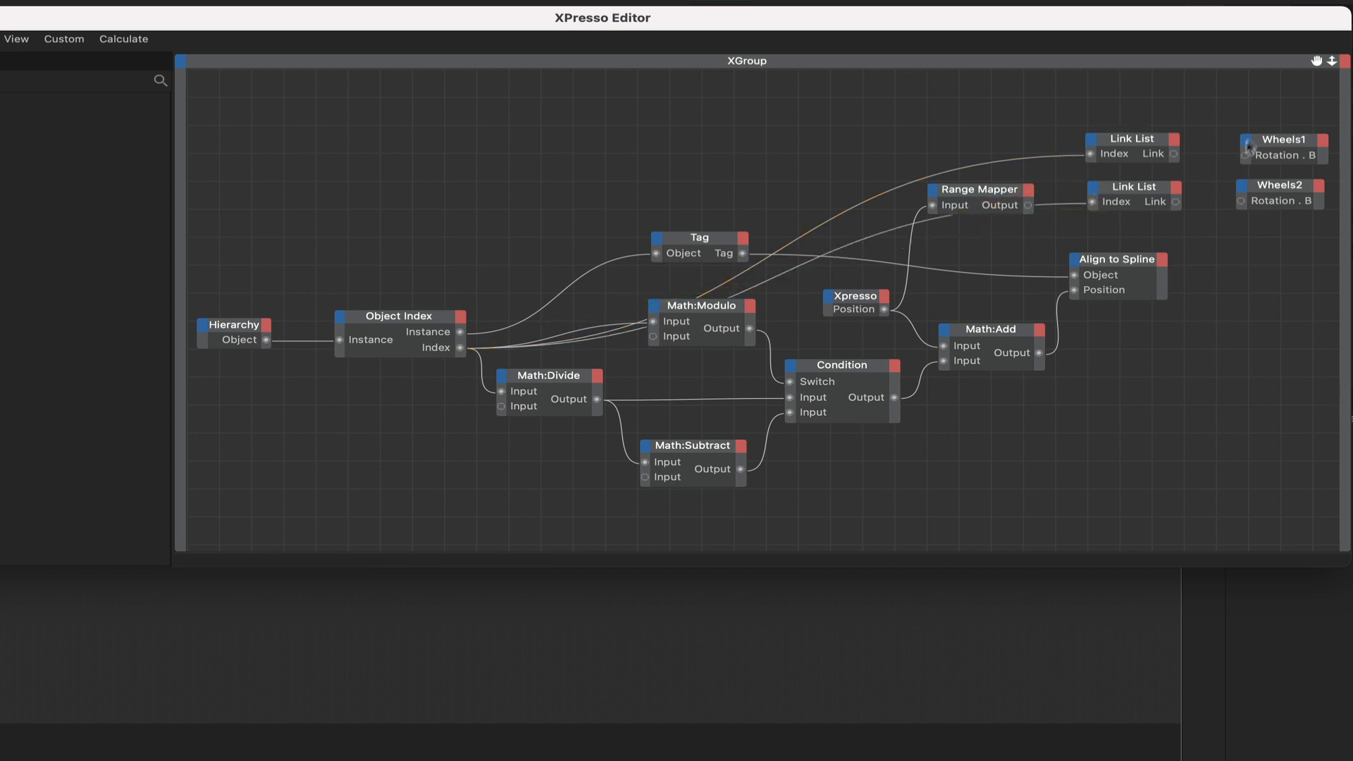
Step: Add an Object input port to the Wheels1 node
left_click_drag(1317, 65, 1191, 154)
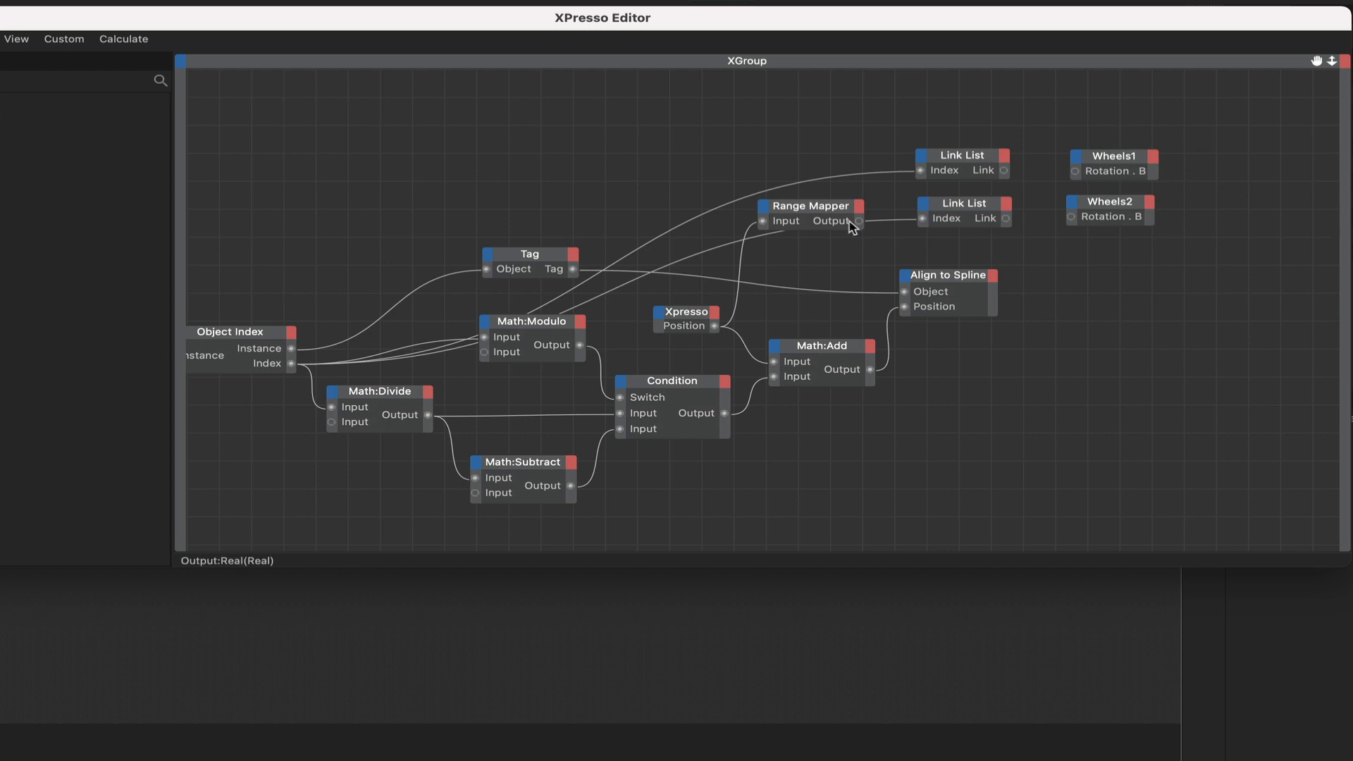
left_click(1077, 156)
left_click(1103, 282)
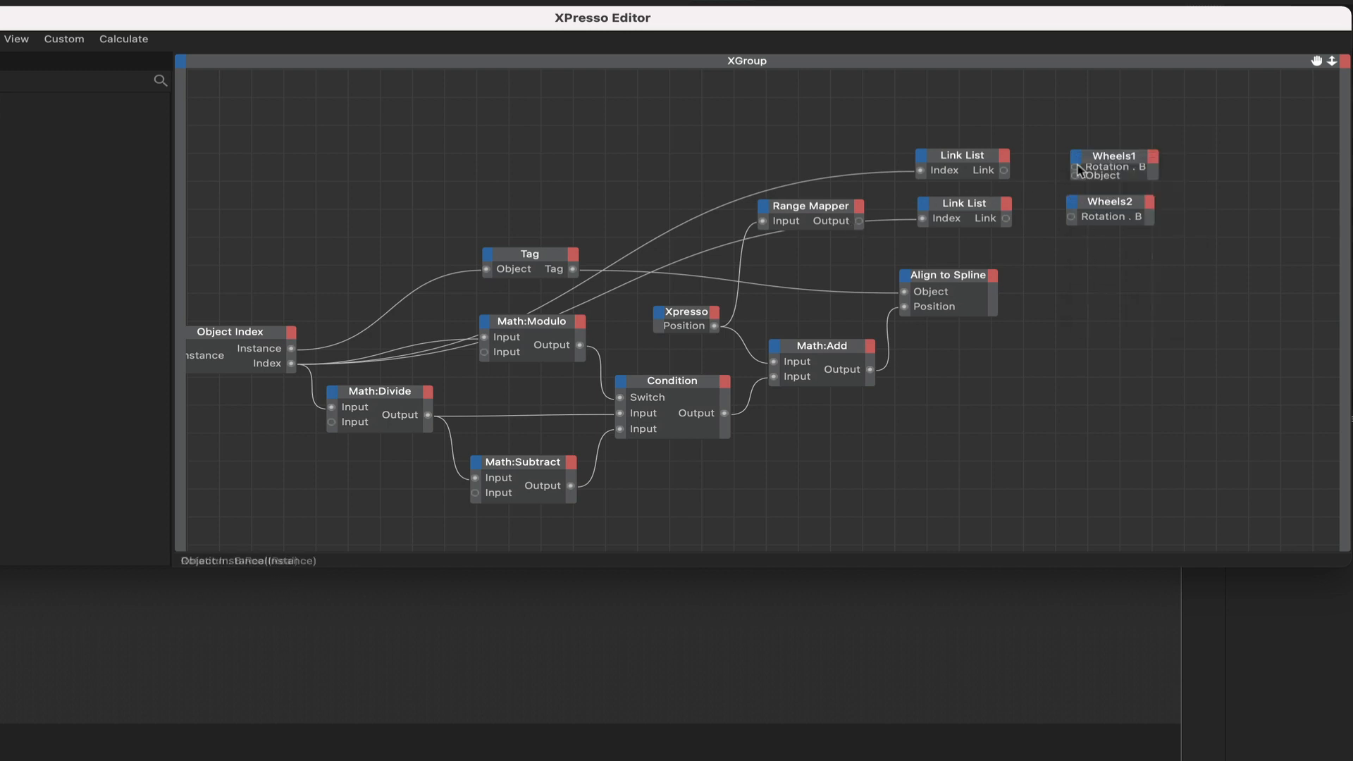
Step: Add an Object input port to the Wheels2 node and place Object above Rotation . B in both Wheels nodes
left_click(1072, 202)
left_click(1092, 320)
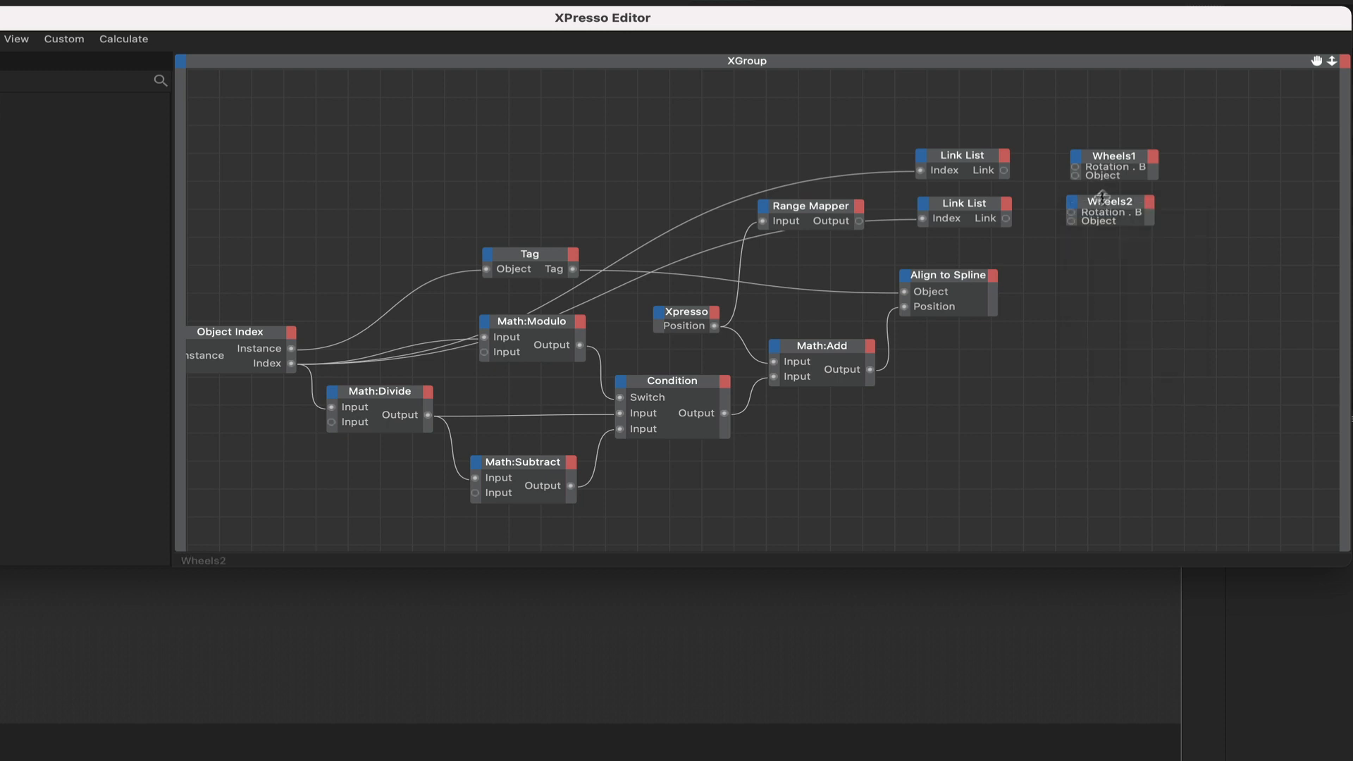
left_click(1117, 158)
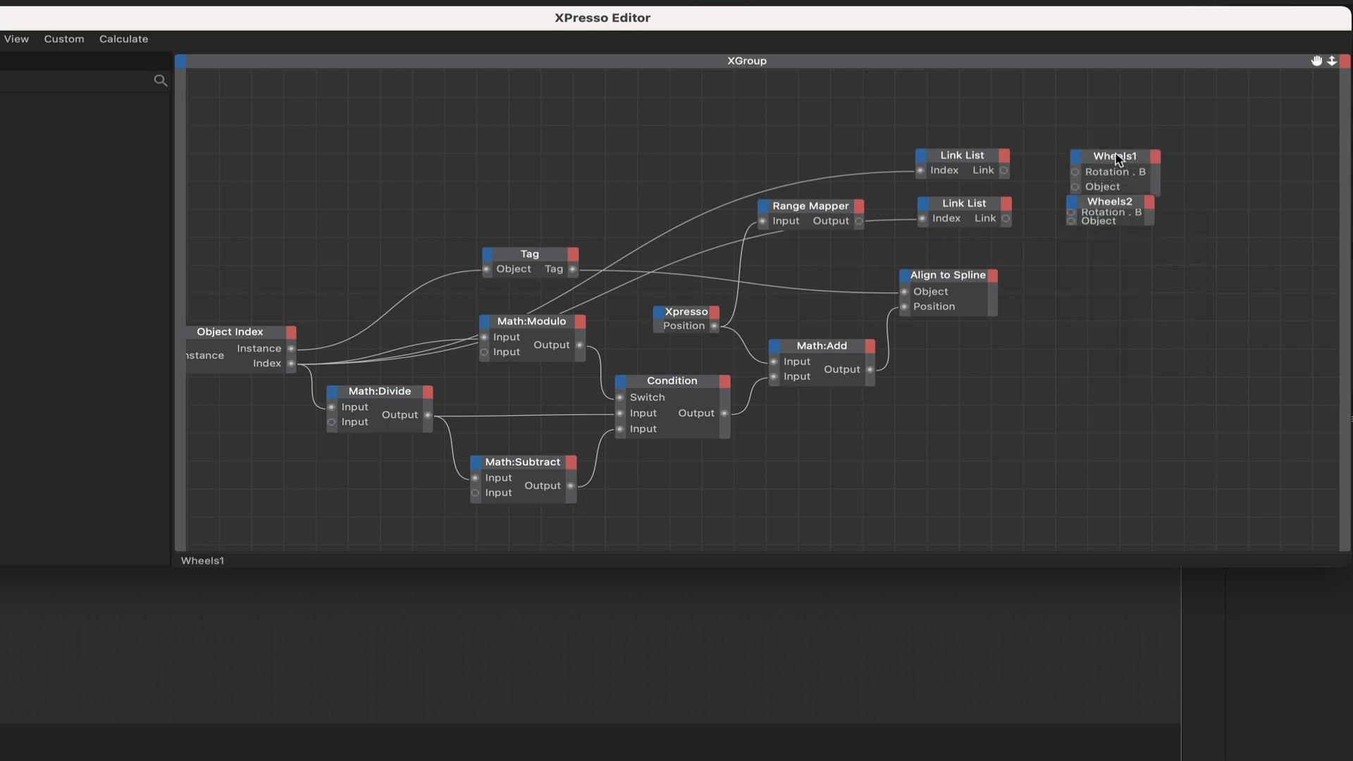
left_click(1112, 203)
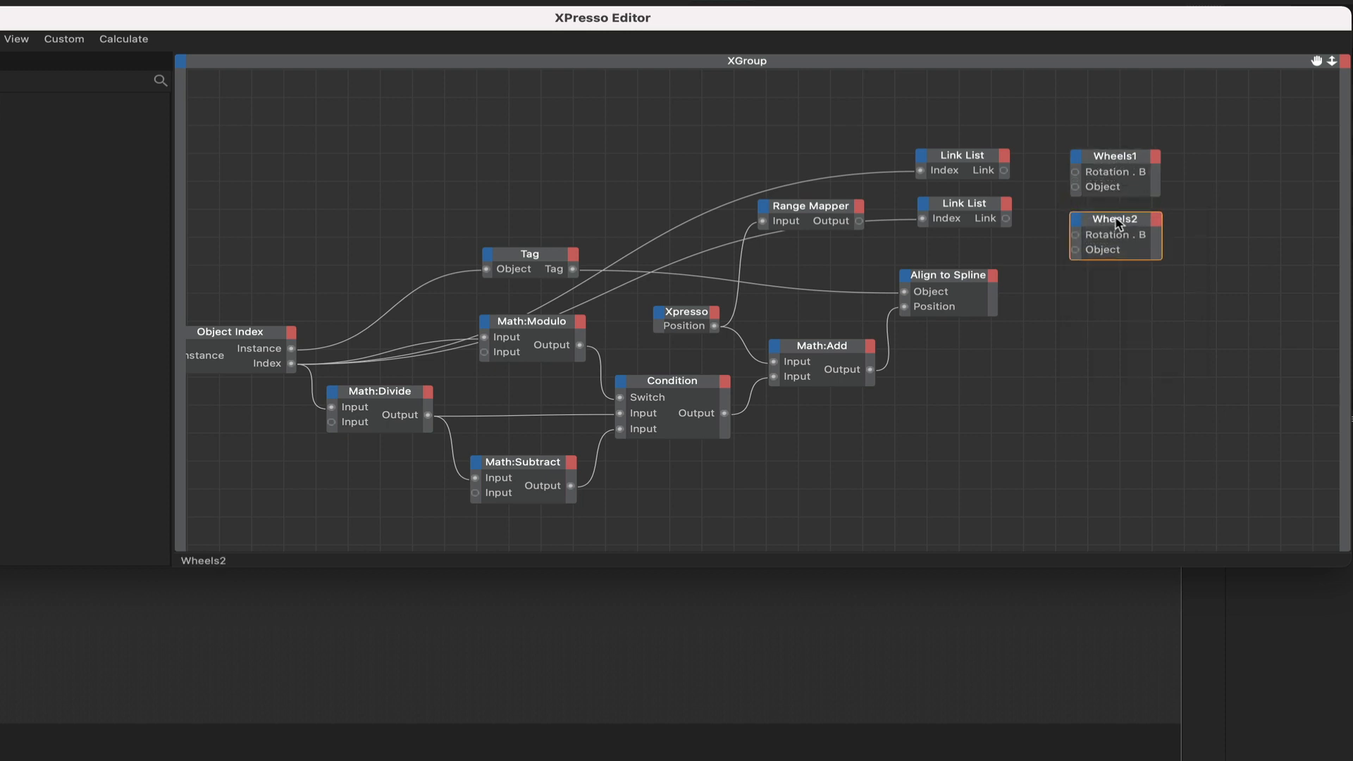
left_click_drag(1112, 187, 1113, 171)
left_click_drag(1103, 250, 1106, 237)
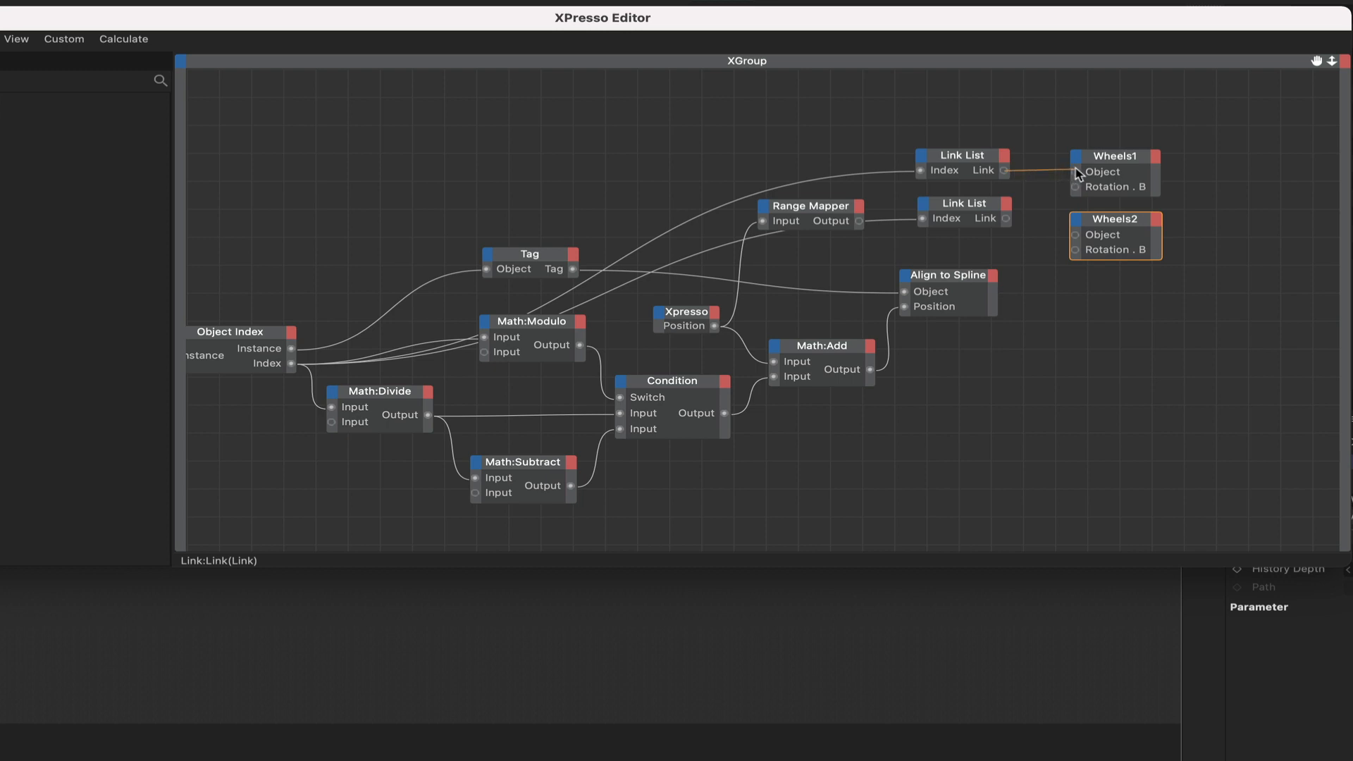
Step: Connect each Link List's Link output to its matching Wheels node's Object input, and the Range Mapper's Output to both Rotation . B inputs
left_click_drag(1079, 174, 1075, 172)
left_click_drag(1045, 226, 1075, 235)
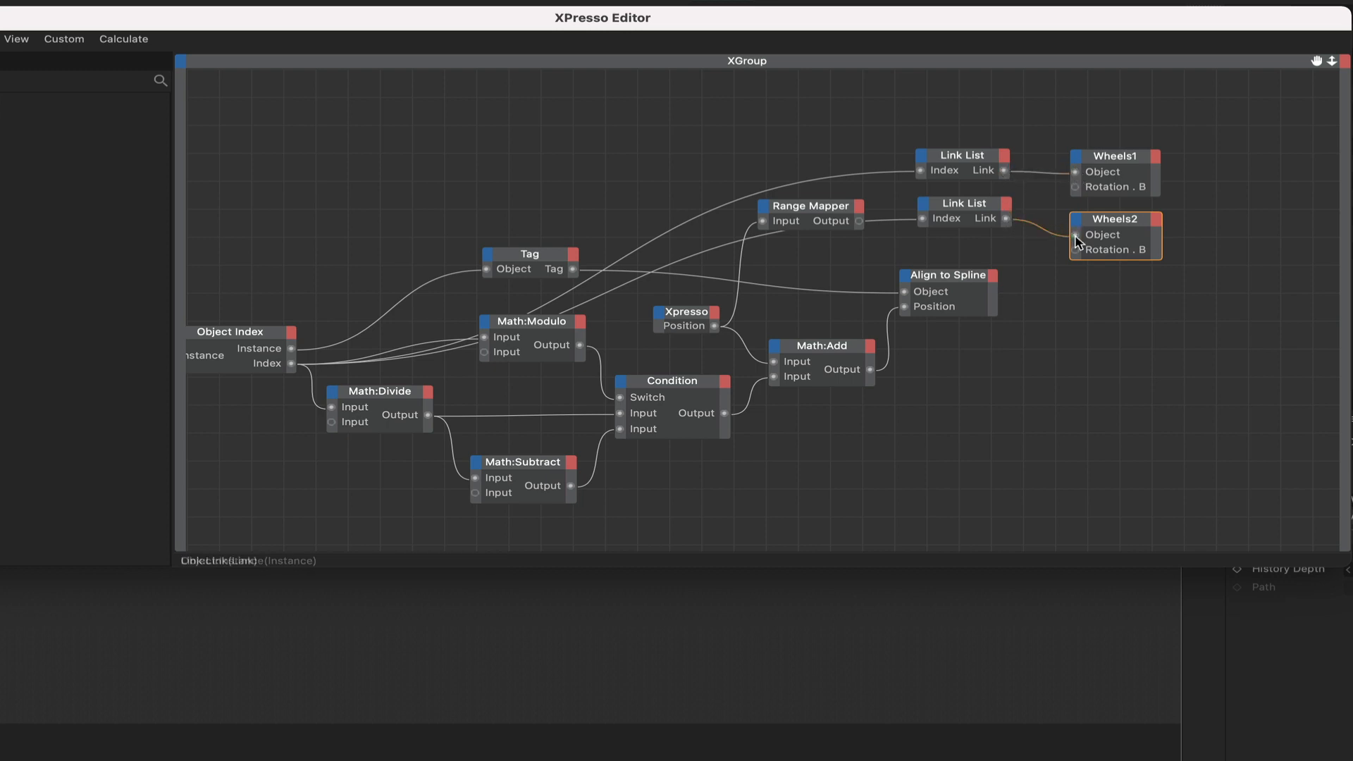
left_click_drag(897, 222, 1076, 187)
left_click_drag(835, 211, 1075, 249)
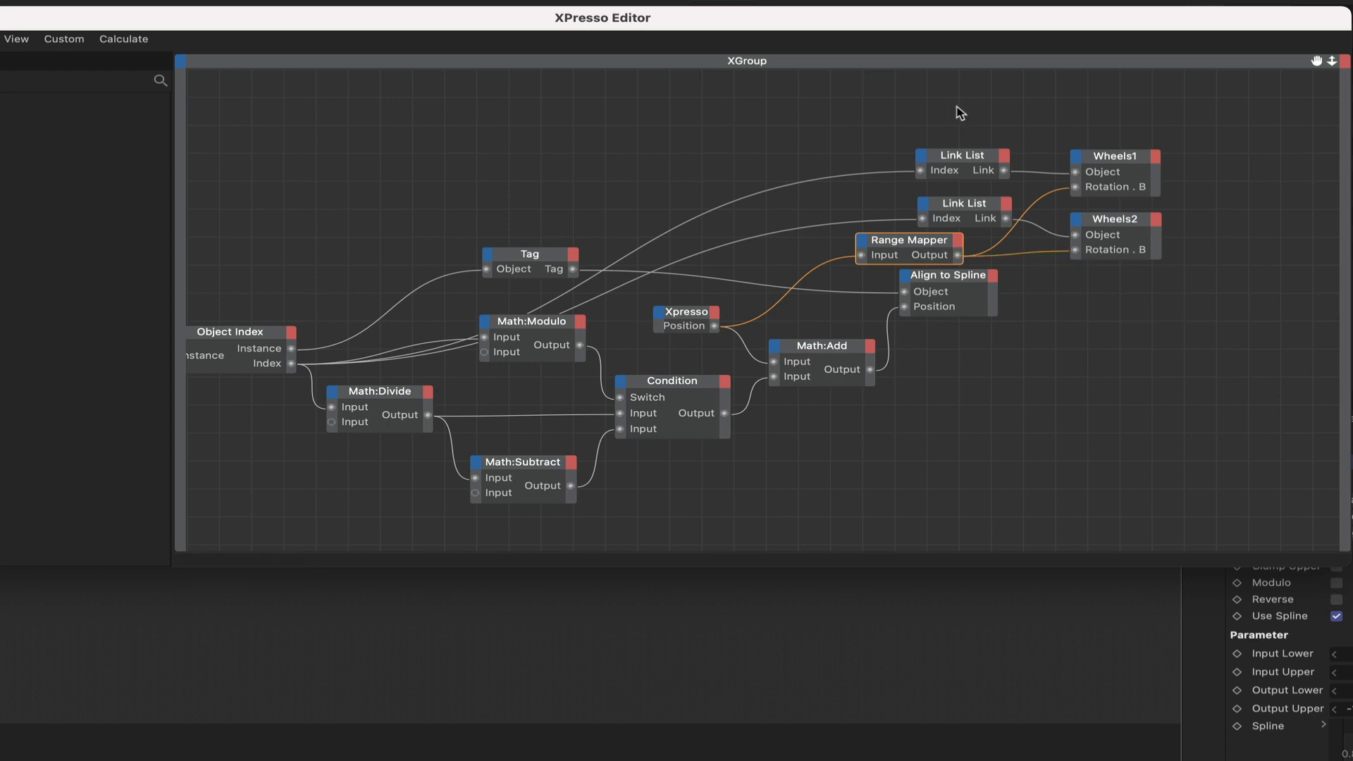
Step: Stack both Link List nodes and the Range Mapper above Align to Spline, and close the XPresso Editor
left_click_drag(959, 113, 1001, 211)
left_click_drag(991, 157, 979, 130)
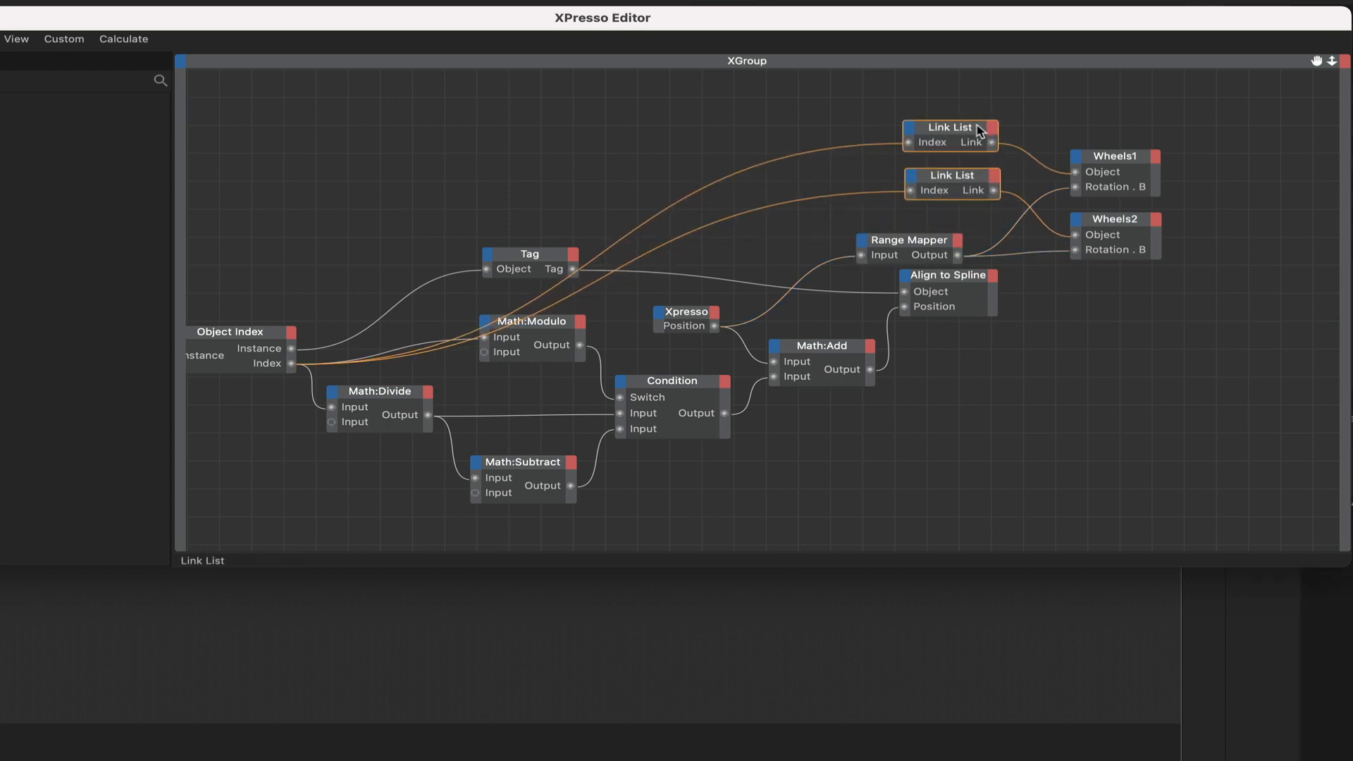
left_click_drag(940, 240, 978, 228)
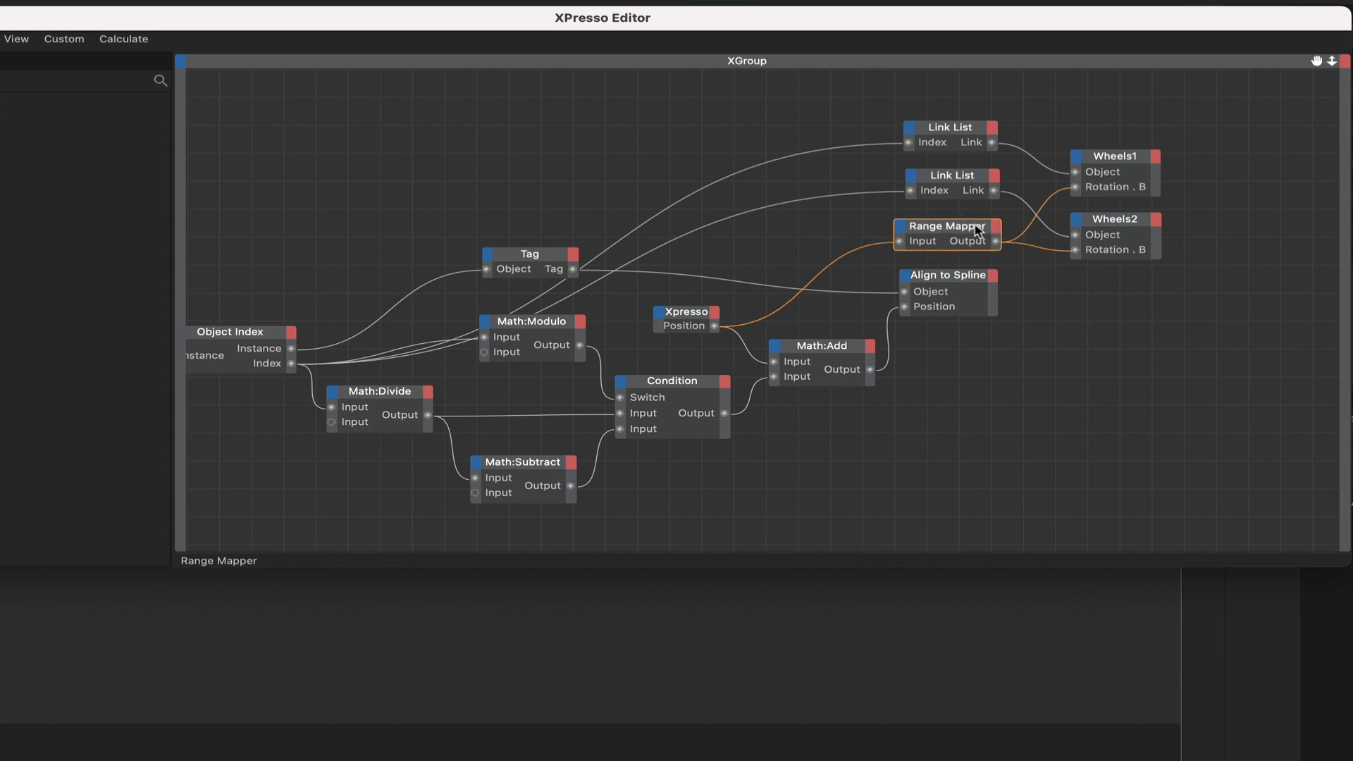
left_click_drag(775, 23, 1095, 38)
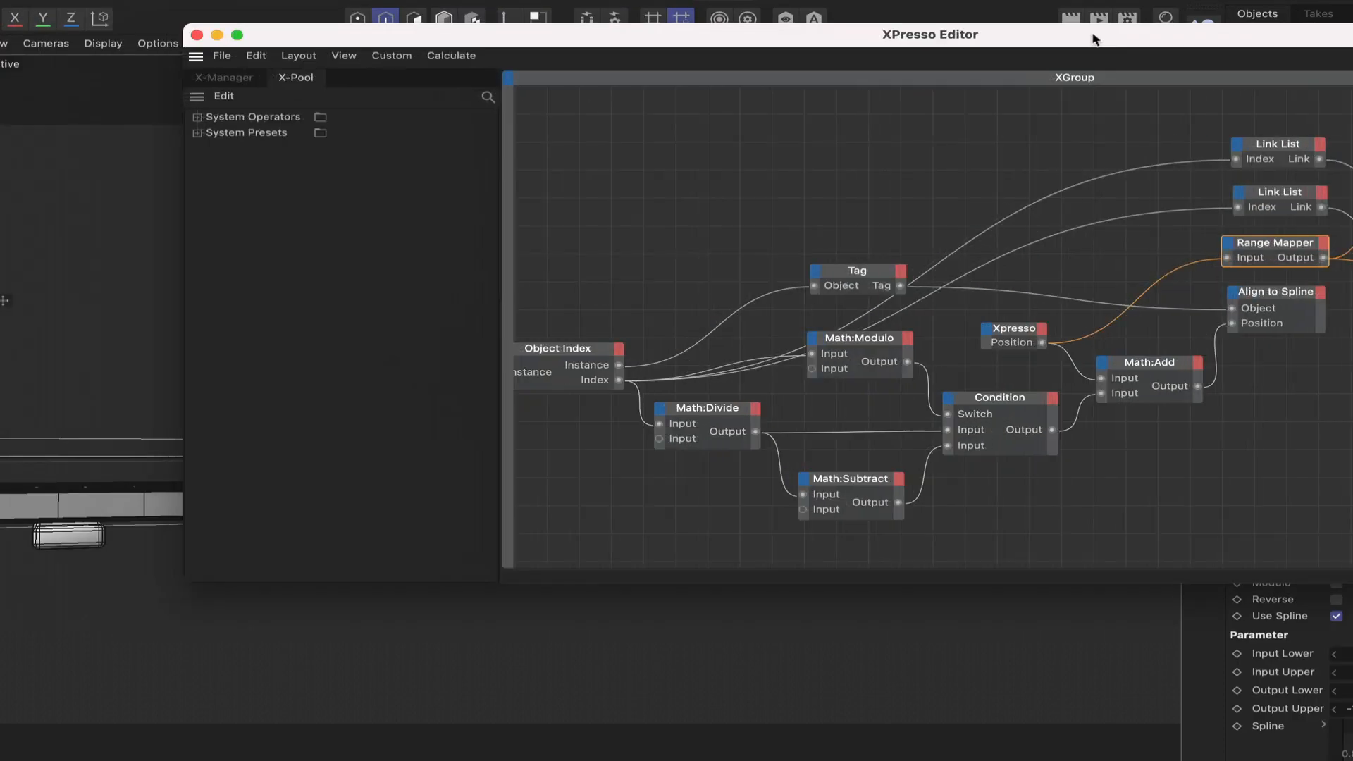
left_click(197, 34)
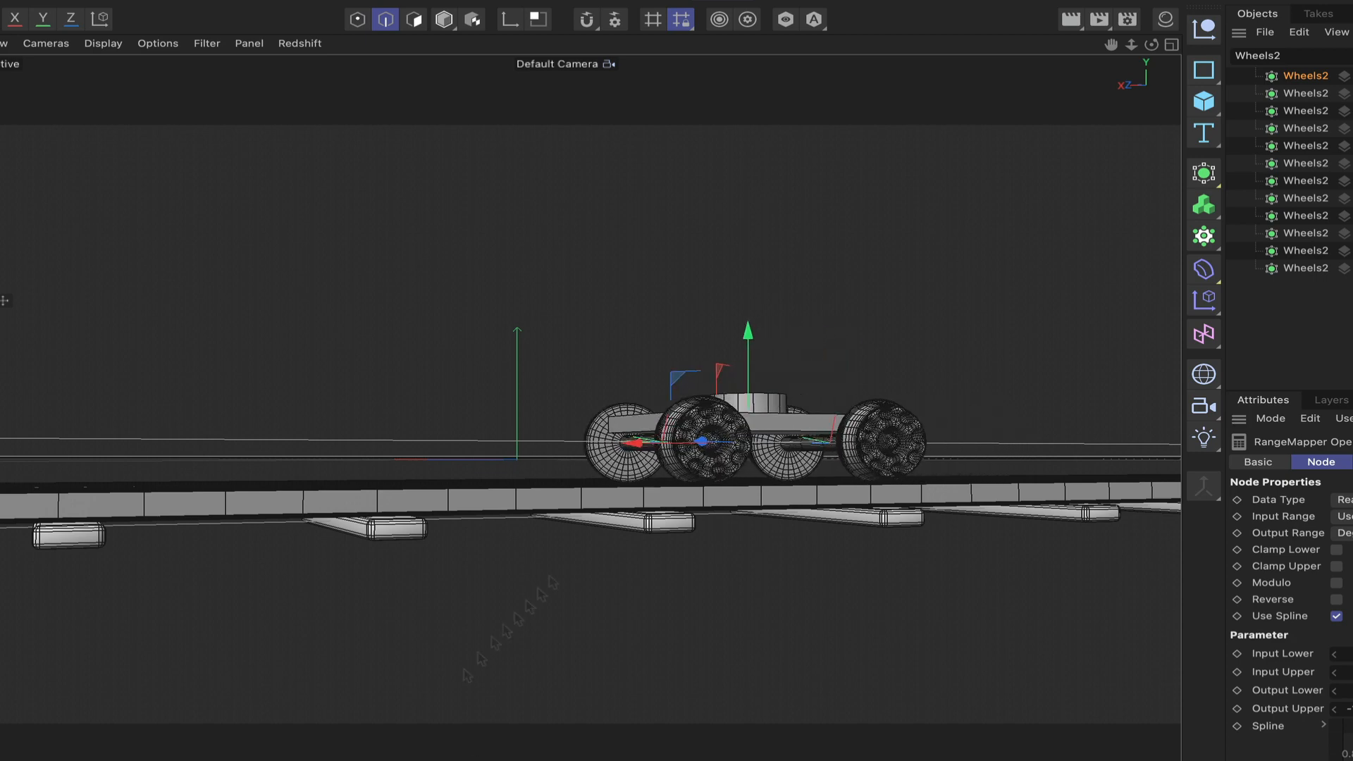
Step: Inspect the bogies spread along the track, ending with a low view down the rails ahead of the train
left_click_drag(1112, 44, 1002, 70)
mouse_move(1112, 44)
right_mouse_down()
mouse_move(1022, 45)
mouse_move(1127, 44)
right_mouse_up()
left_click_drag(1111, 45, 1339, 62)
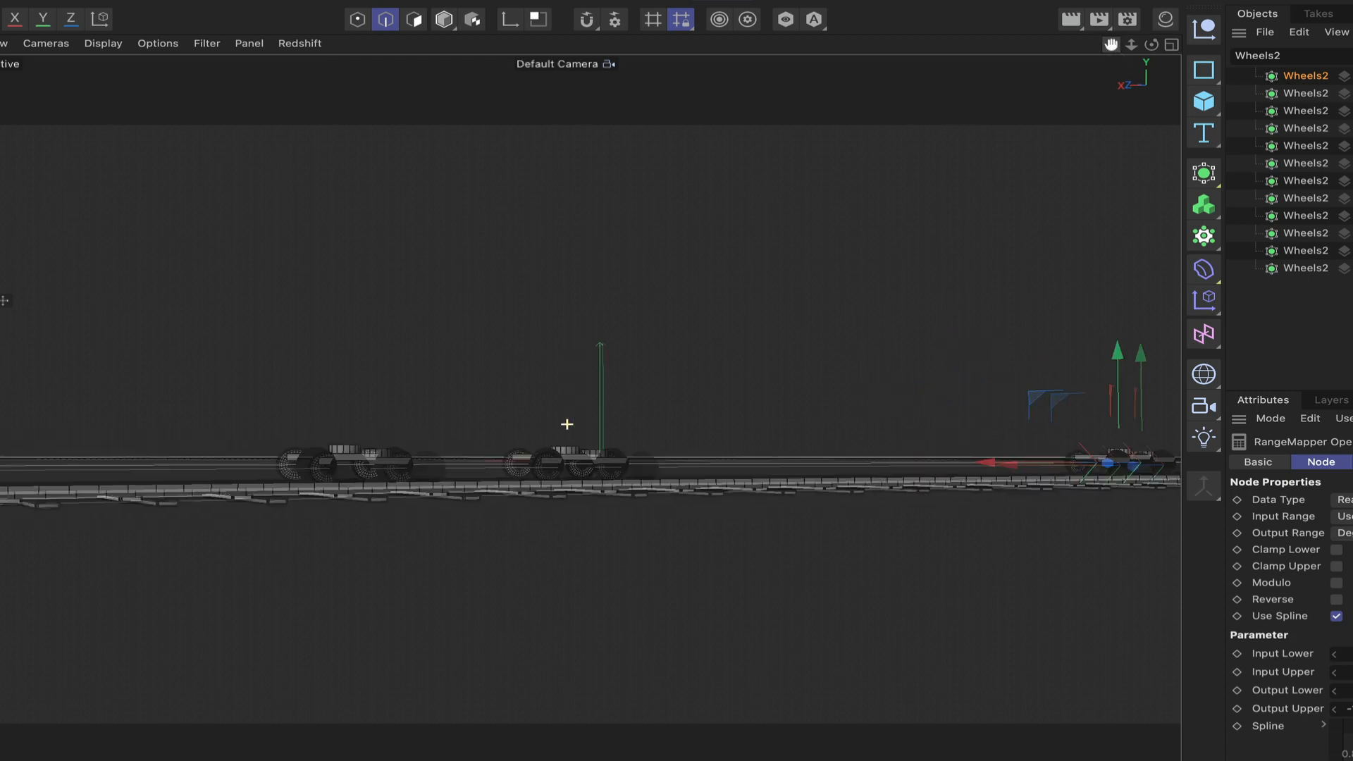
scroll(568, 423, "up", 5)
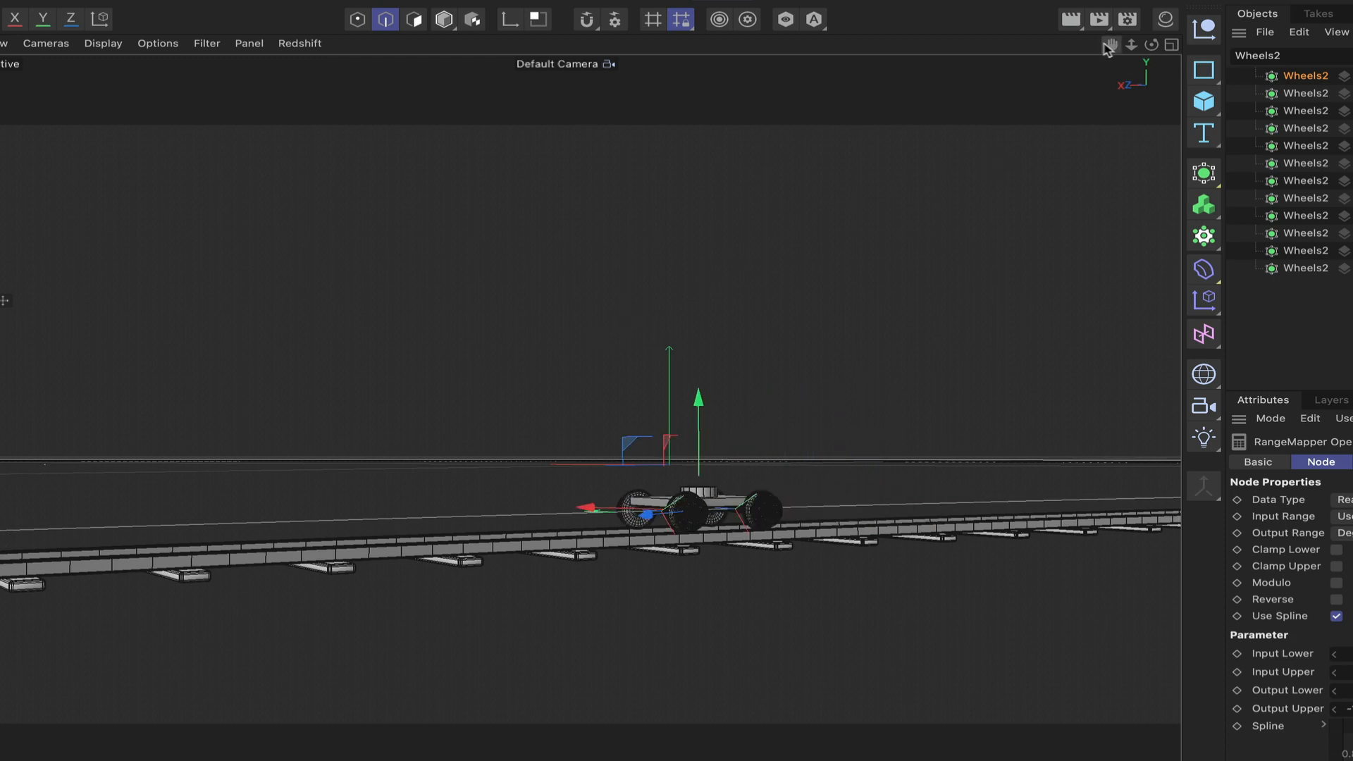
left_click_drag(1112, 48, 567, 424)
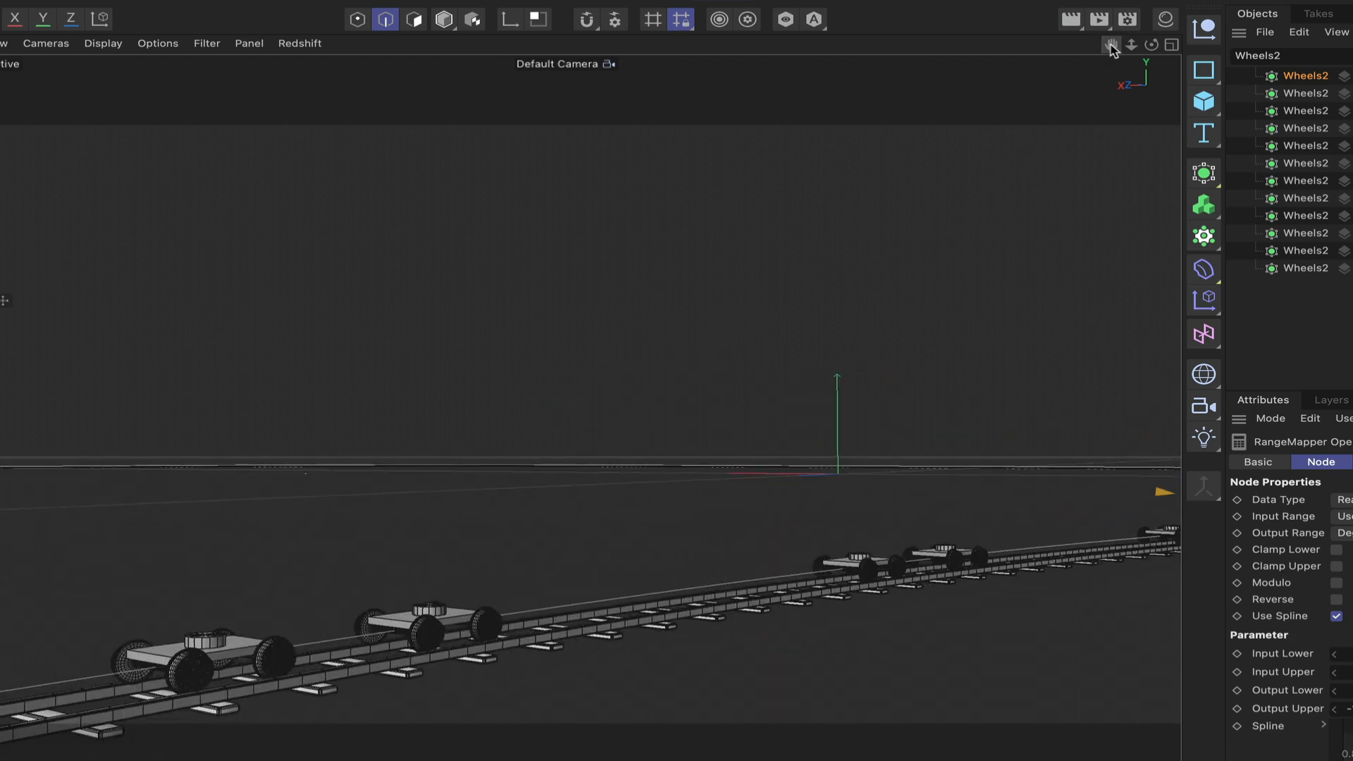
left_click_drag(1110, 50, 565, 423)
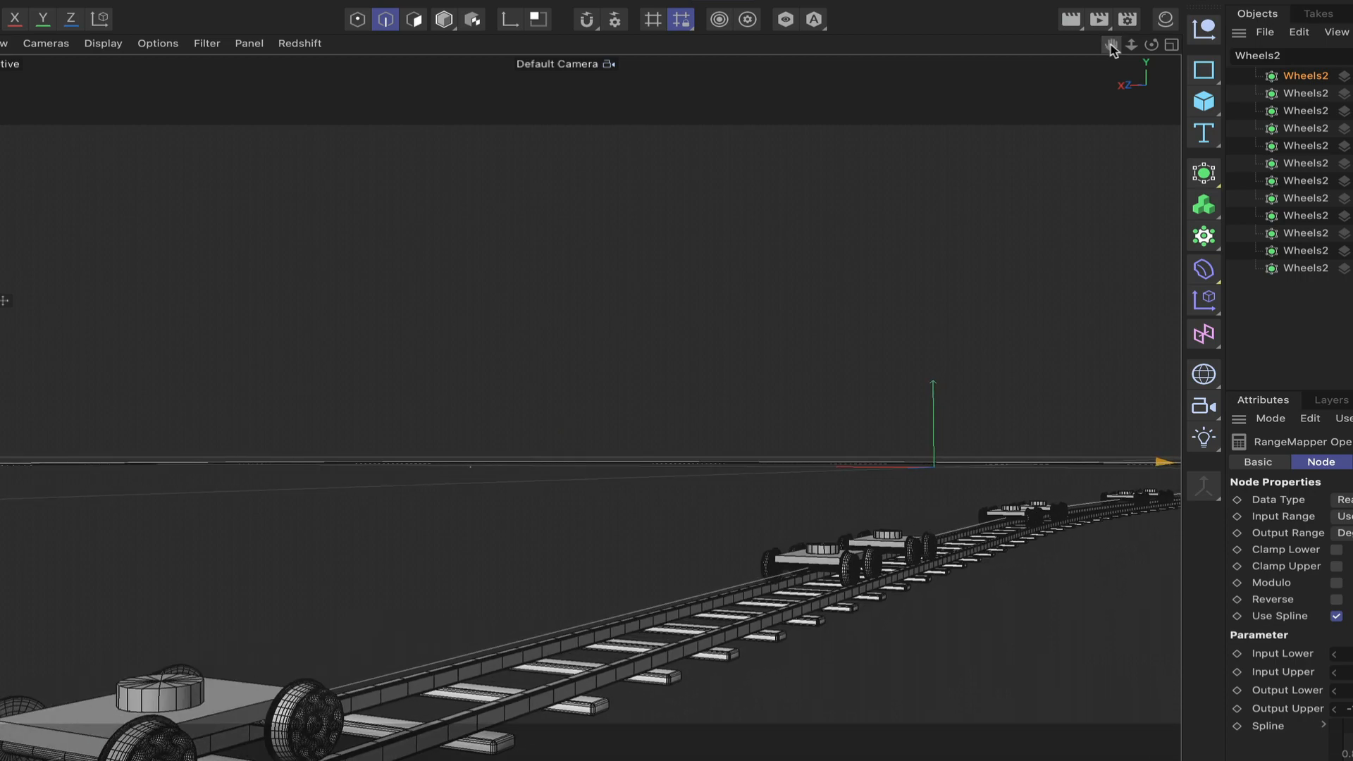
left_click_drag(1110, 49, 565, 423)
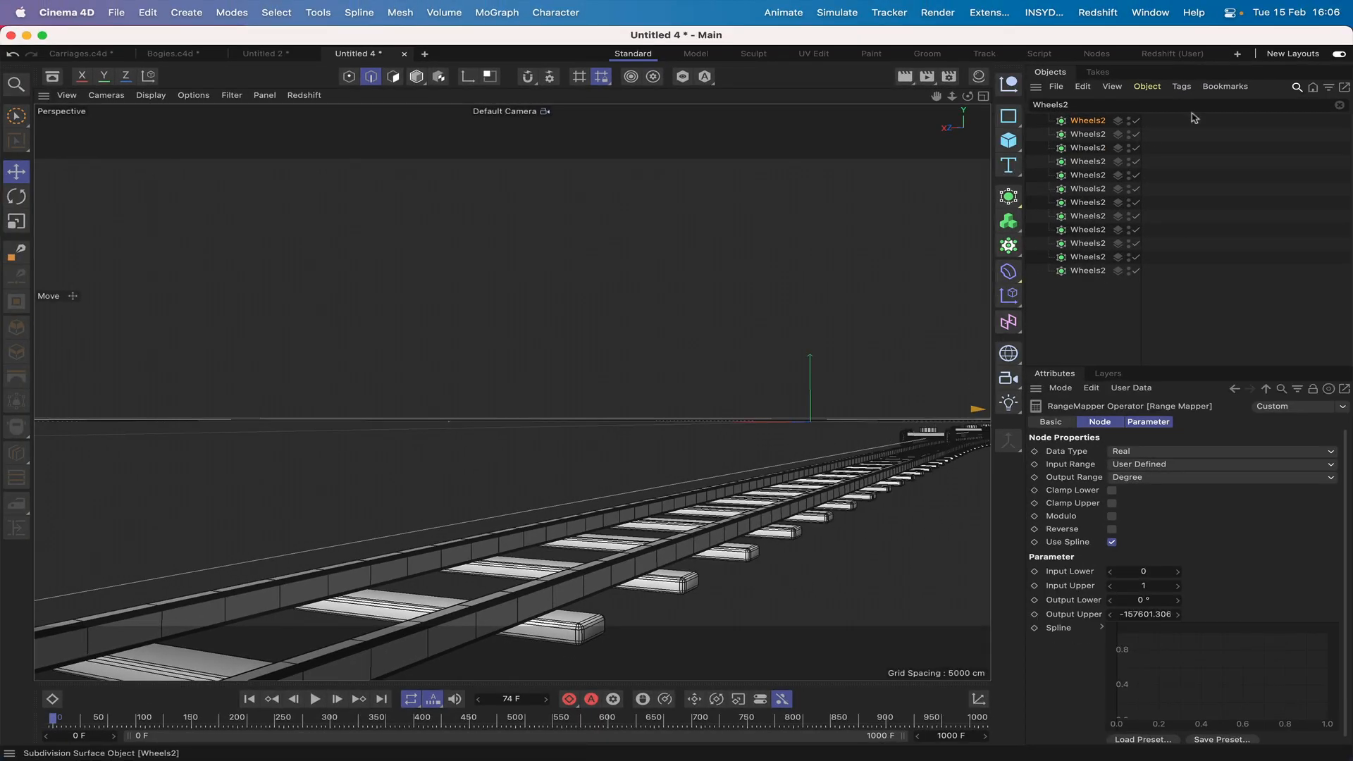
Step: Clear the Wheels2 search filter from the object list and collapse the B1 bogie
left_click(1299, 88)
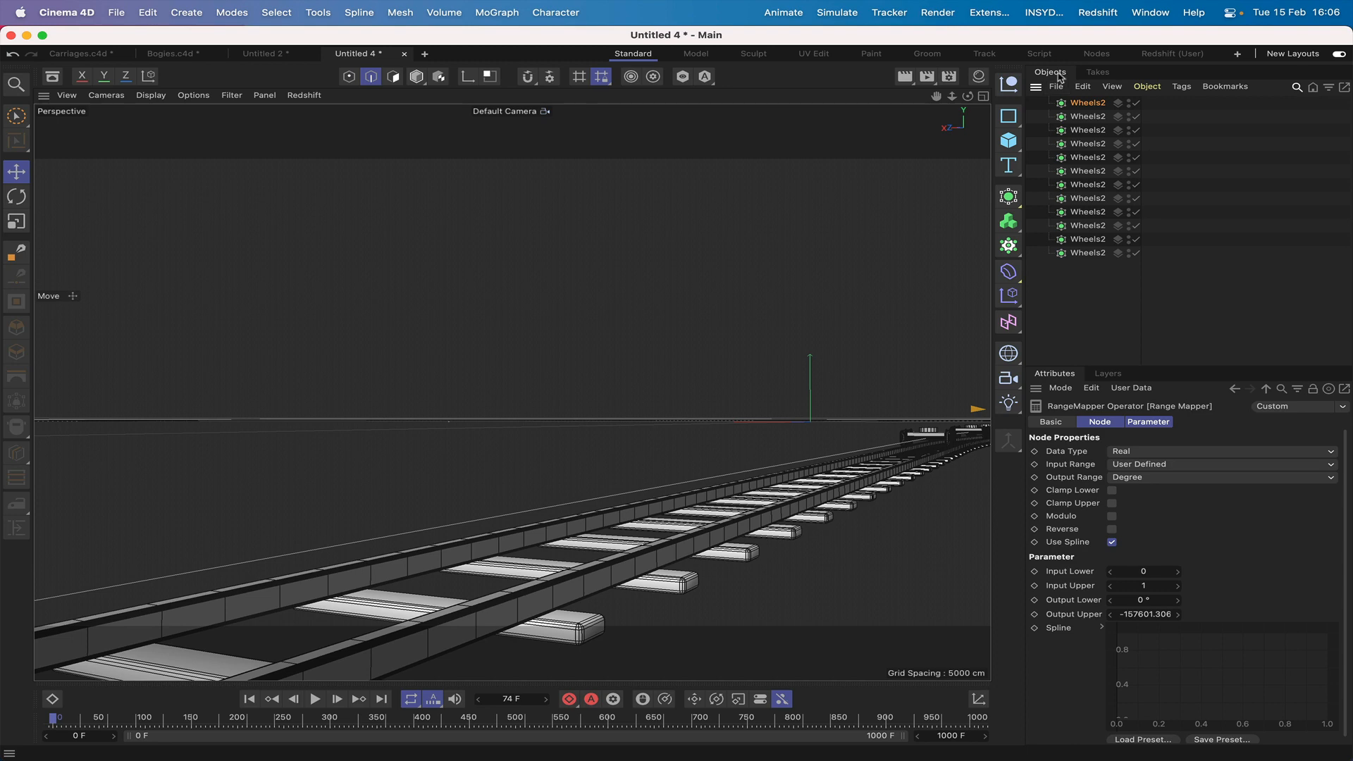
left_click(1296, 89)
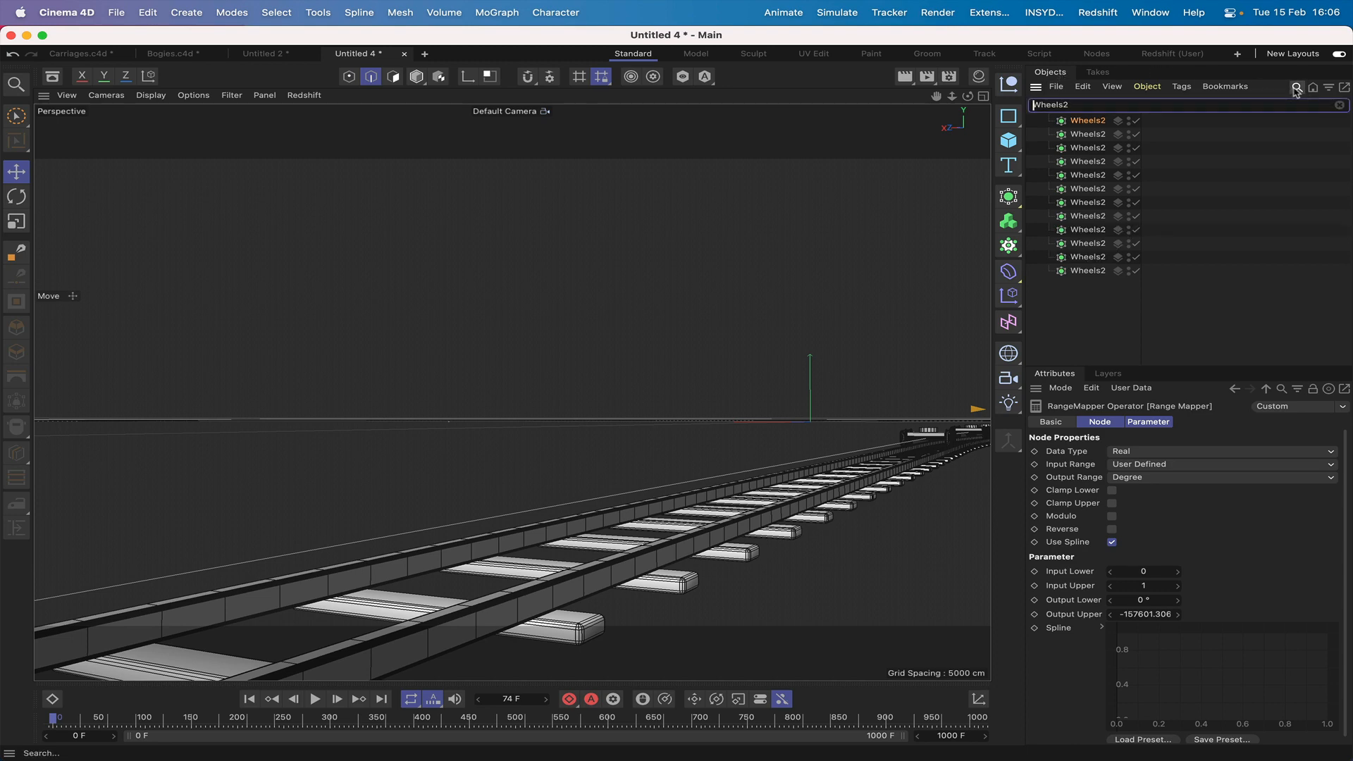
left_click(1298, 156)
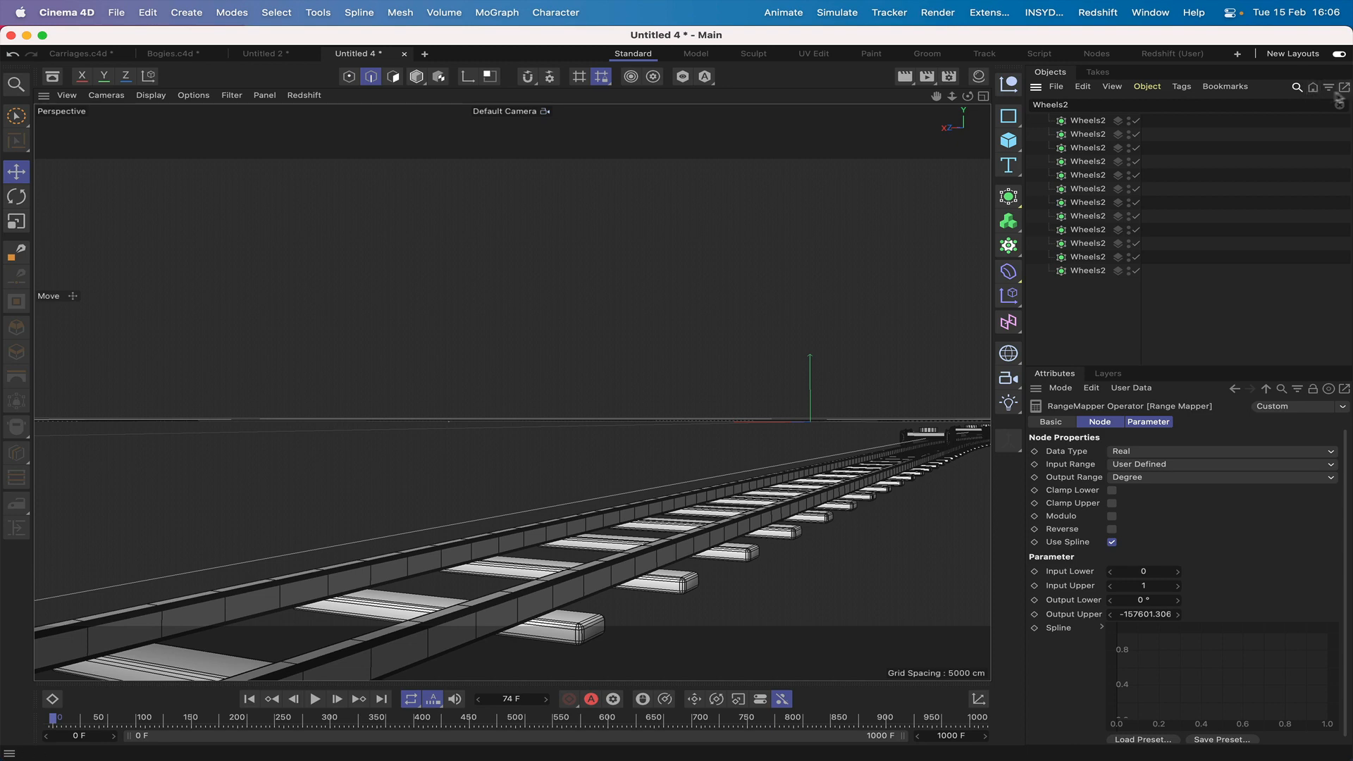
left_click(1296, 88)
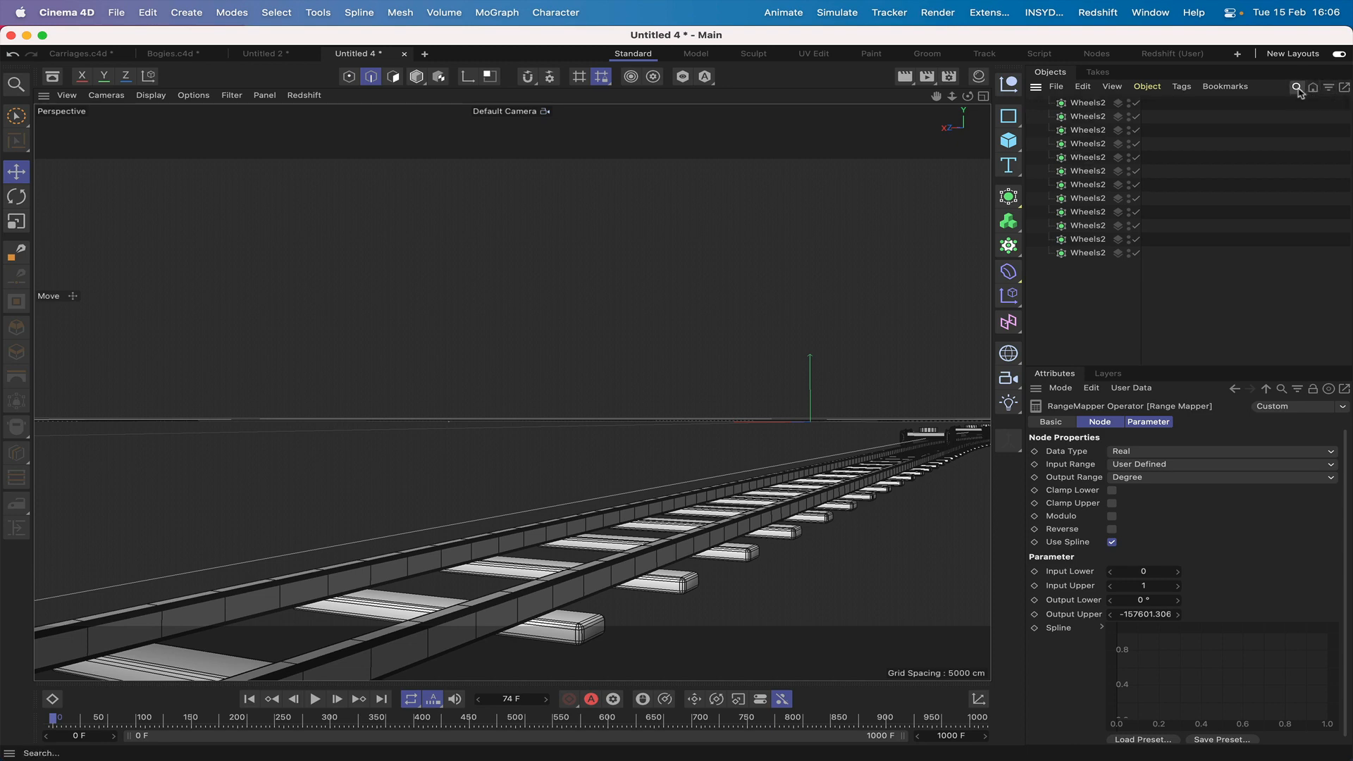
left_click(1124, 90)
left_click(1085, 86)
left_click(1298, 88)
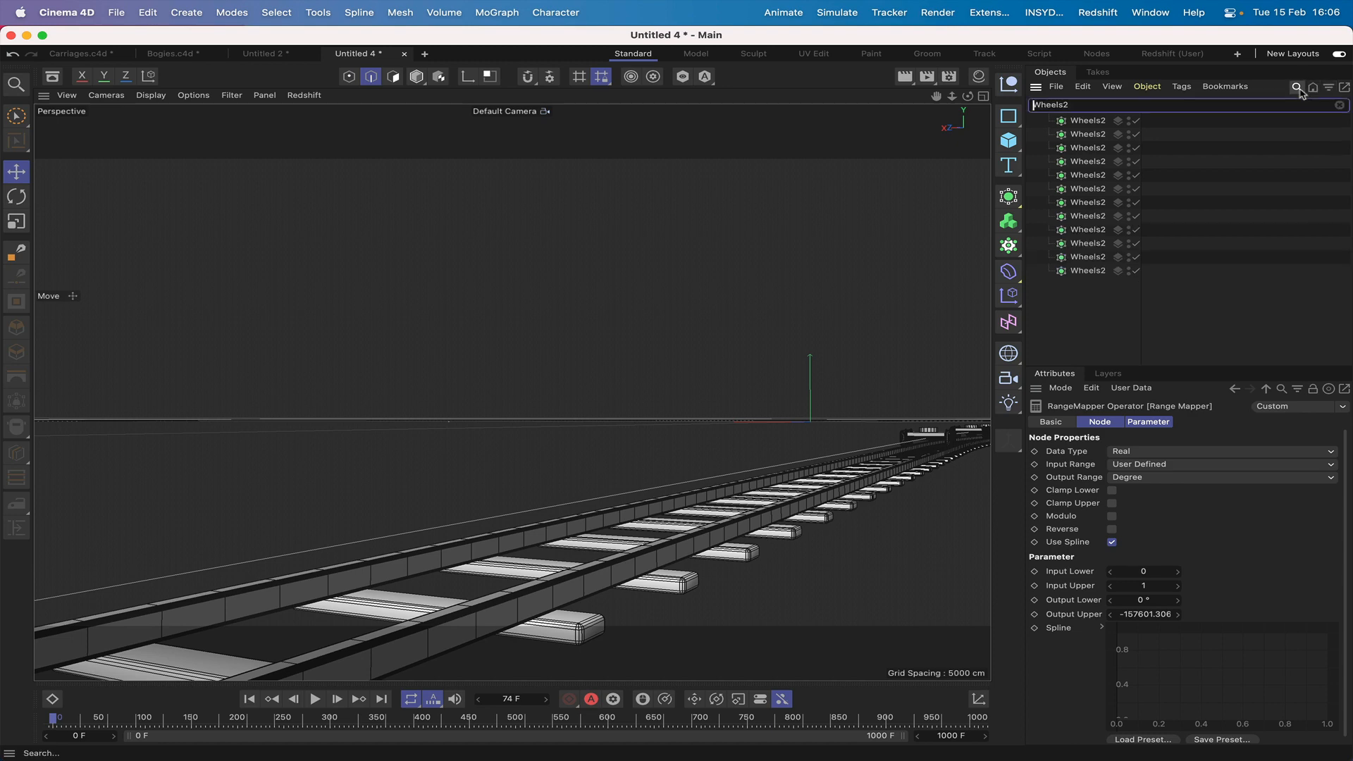
left_click(1341, 105)
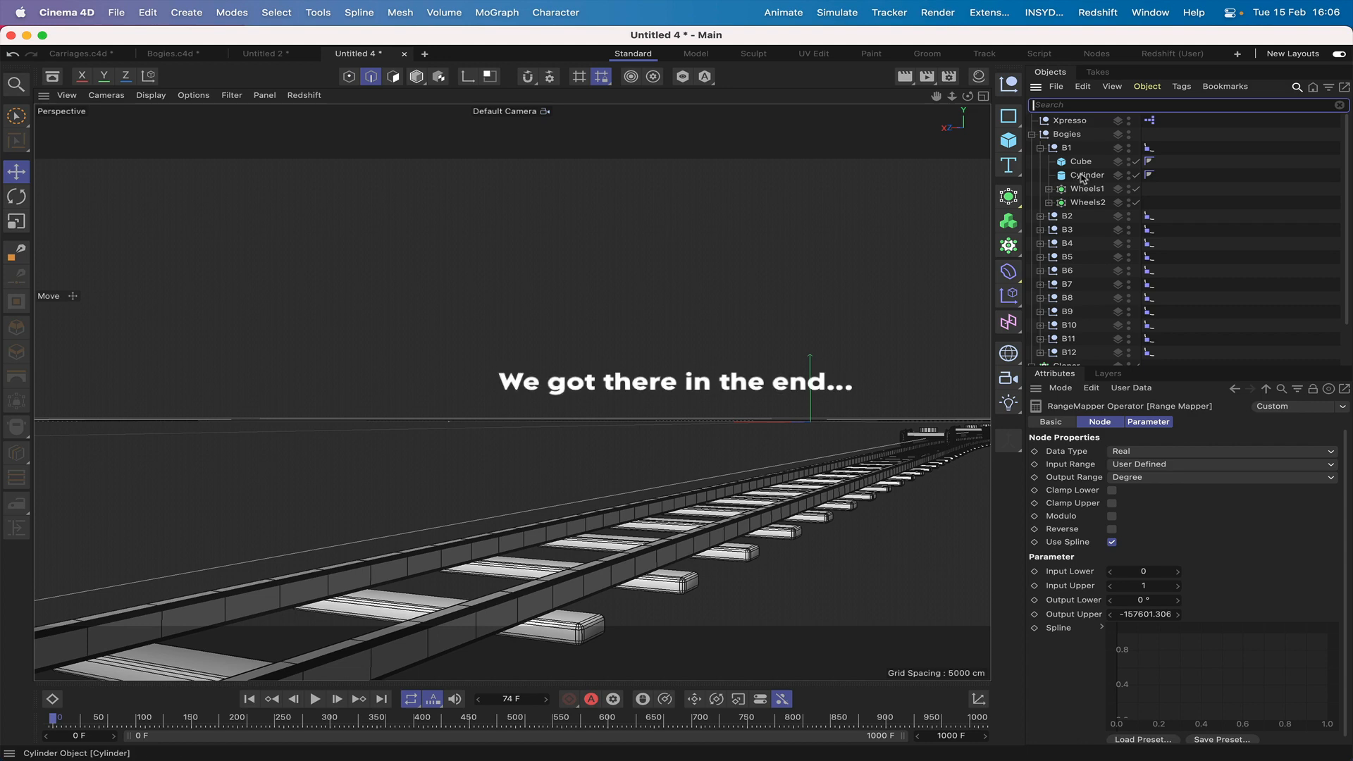
left_click(1041, 148)
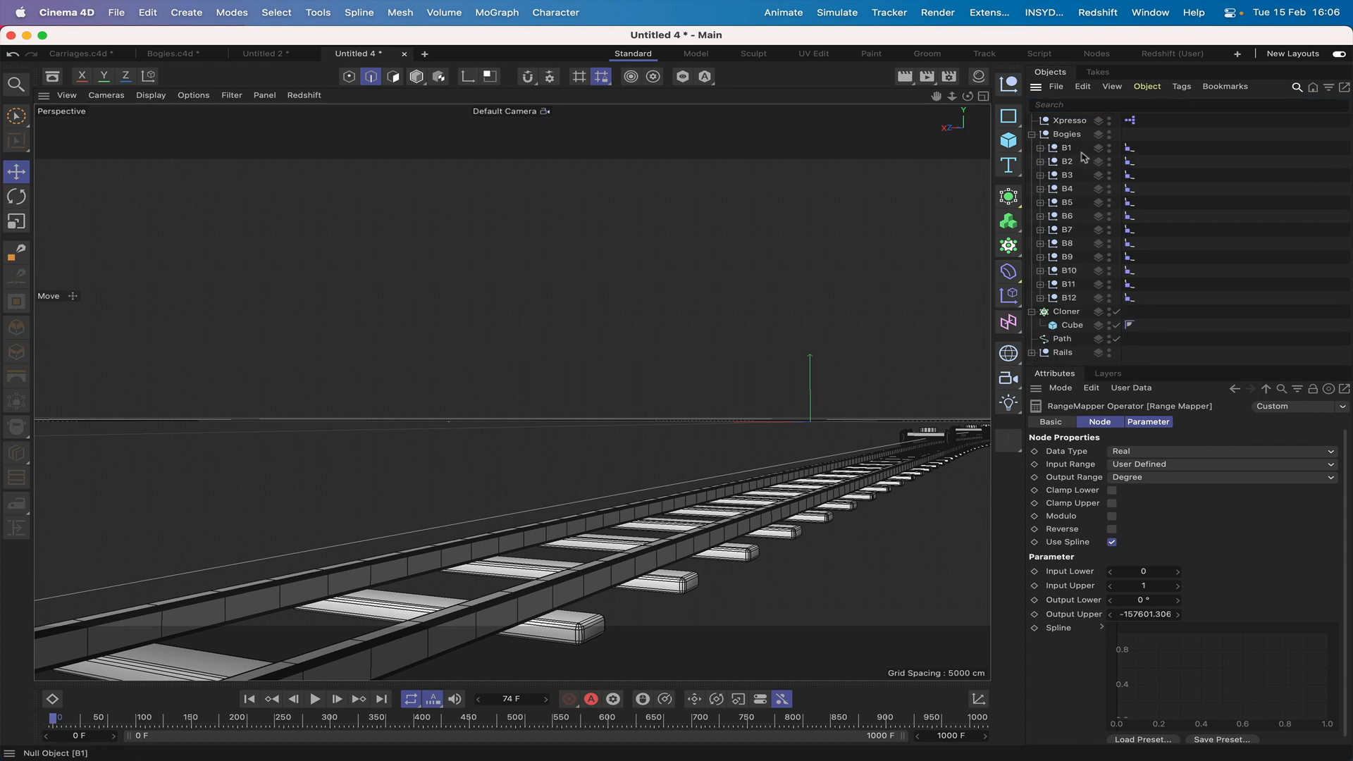
Step: Create a camera and make it a child of the B12 bogie
left_click(1075, 298)
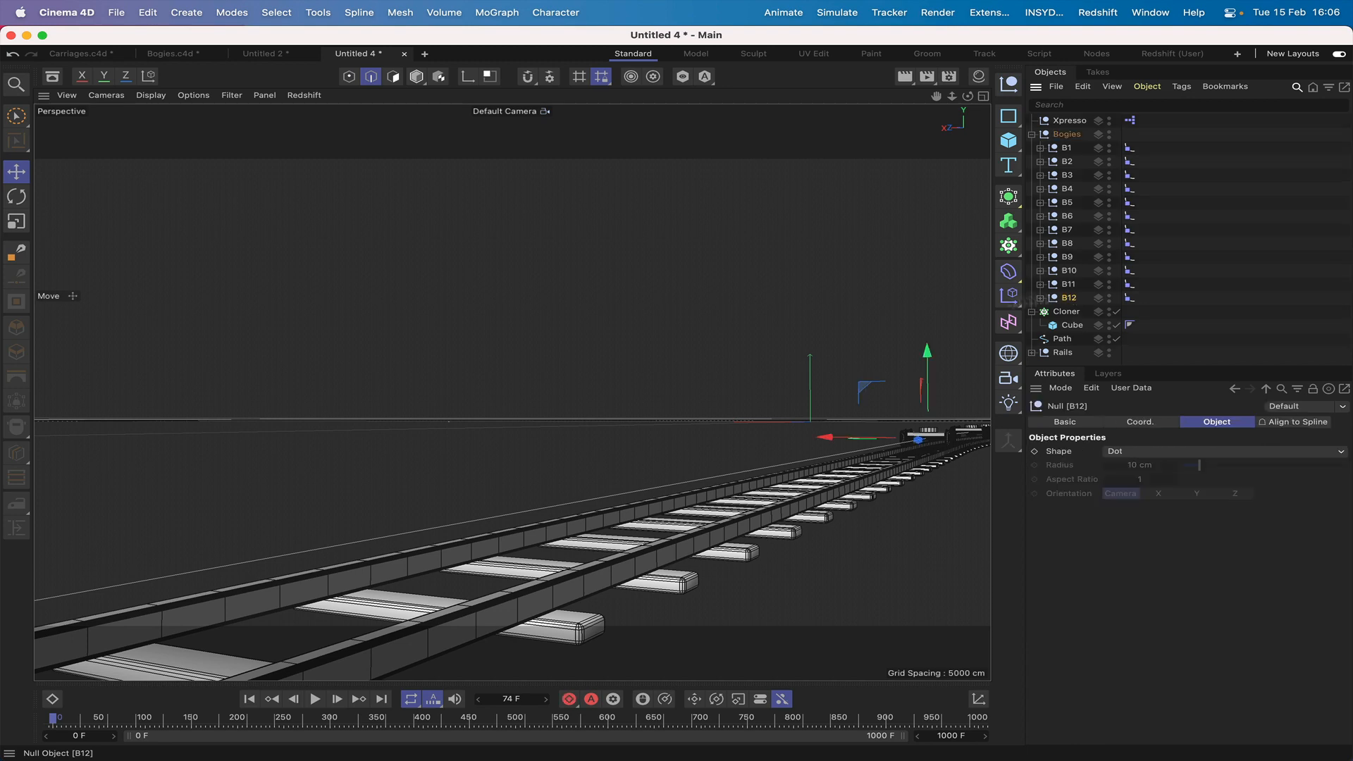
left_click(1041, 298)
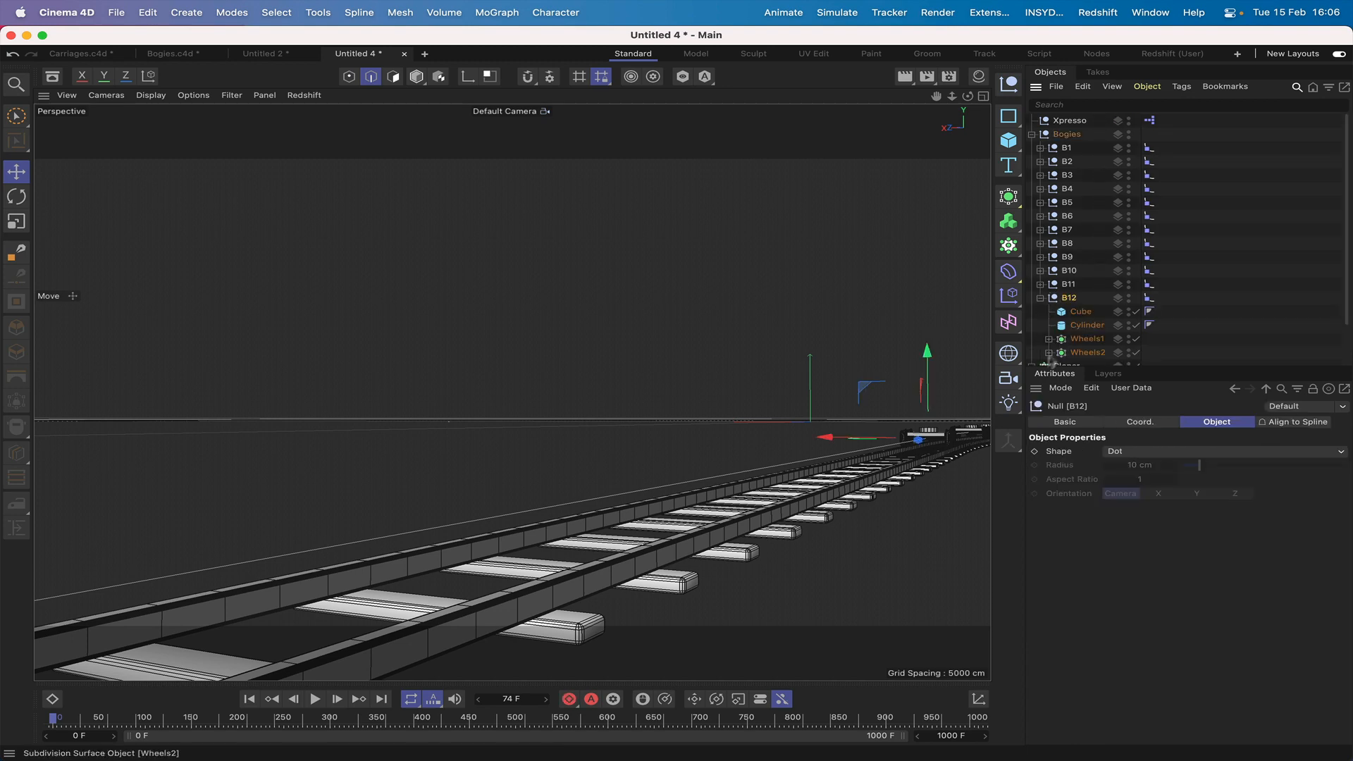
left_click(1008, 377)
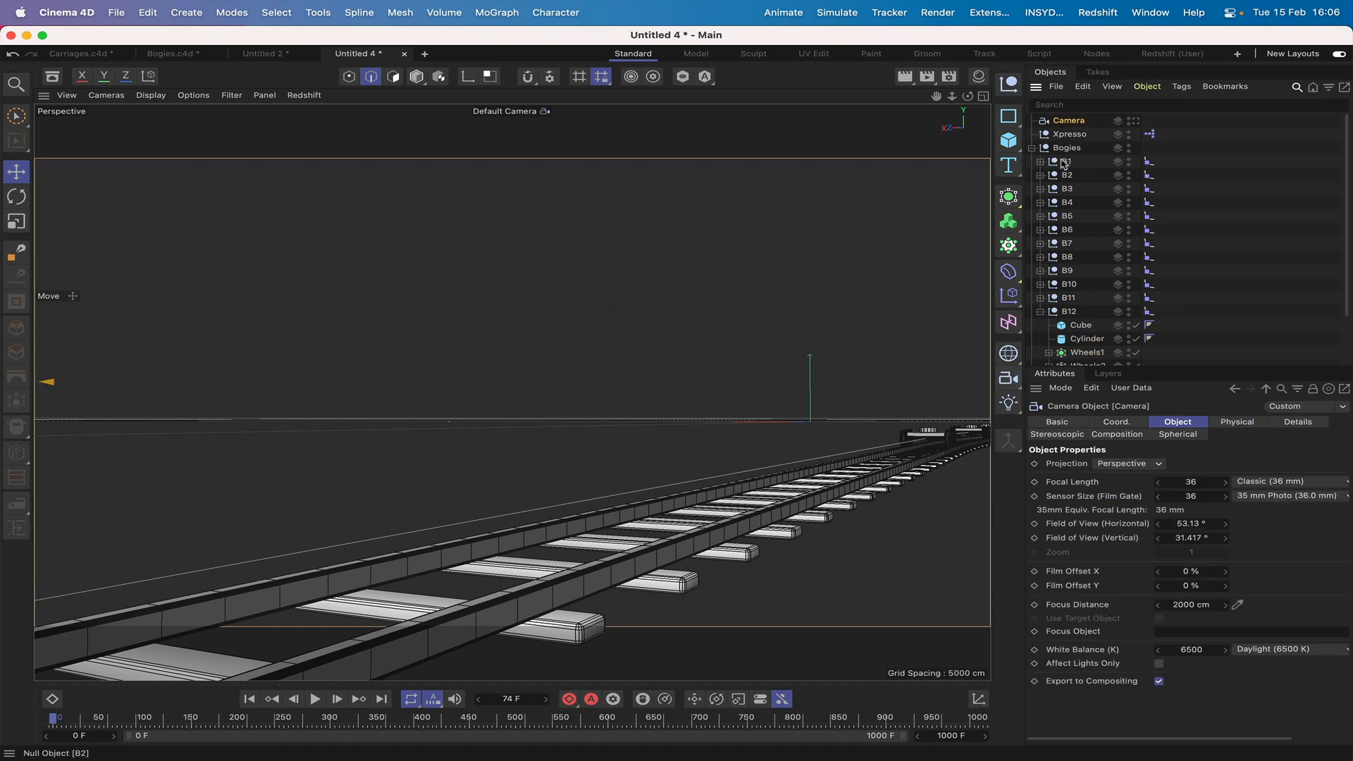
left_click_drag(1070, 121, 1091, 323)
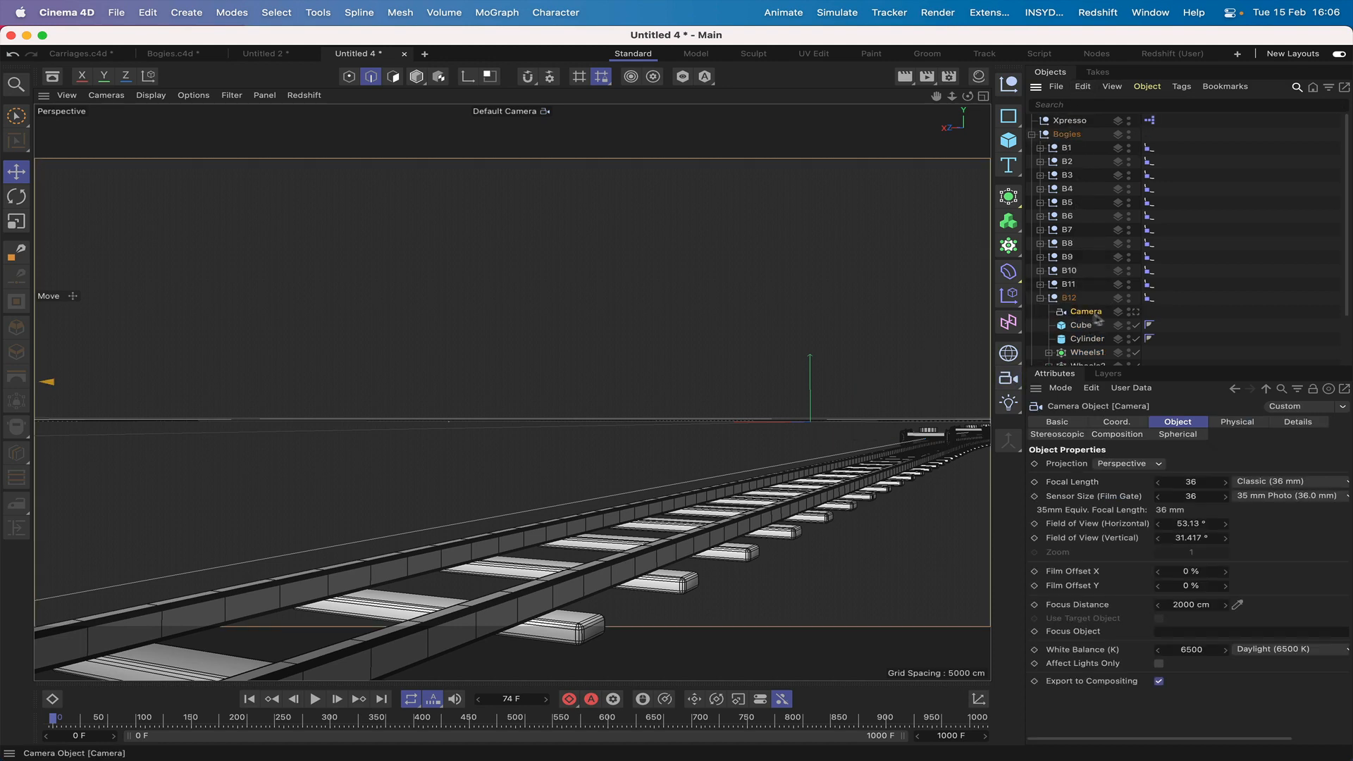
Step: Set the camera's X, Y and Z position to 0 cm relative to B12
left_click(1117, 422)
left_click(1112, 462)
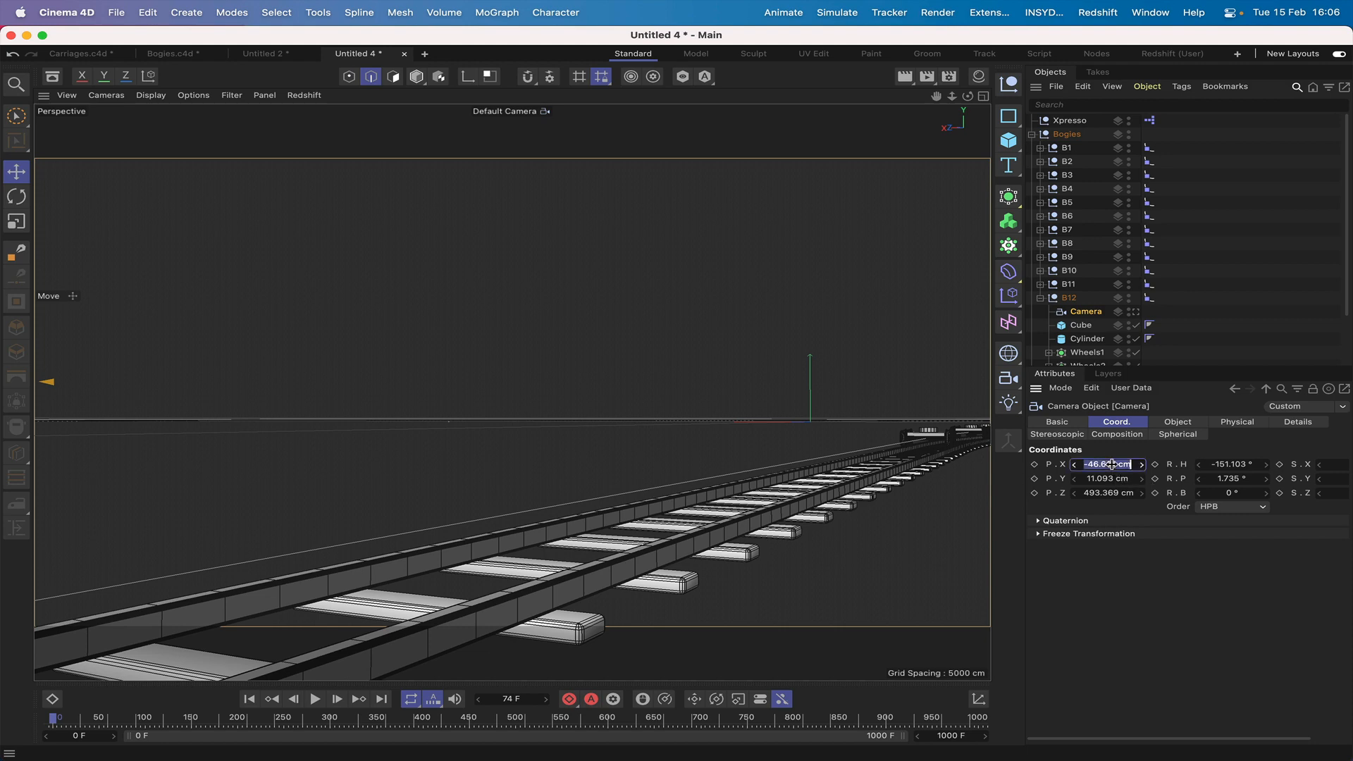
type("0")
key("Return")
left_click(1109, 479)
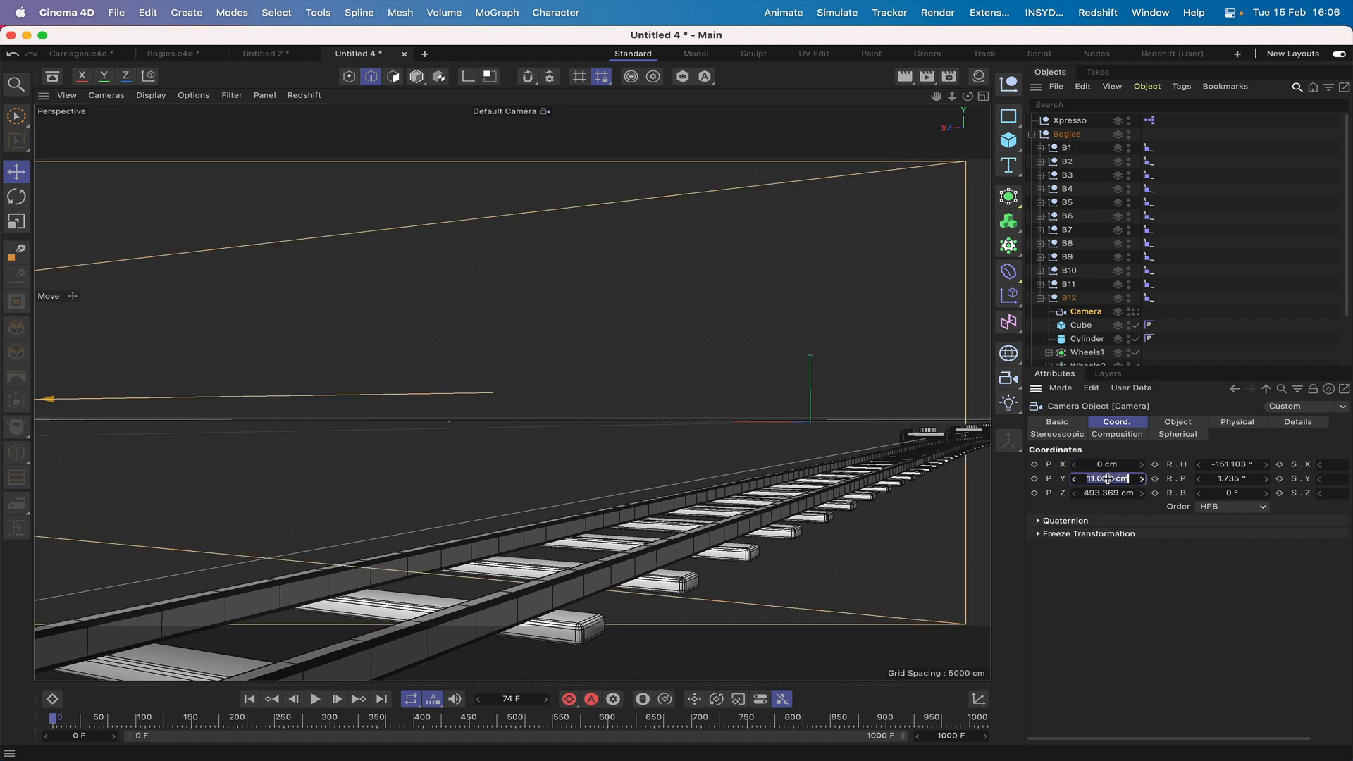
key("Return")
left_click(1106, 493)
key("BackSpace")
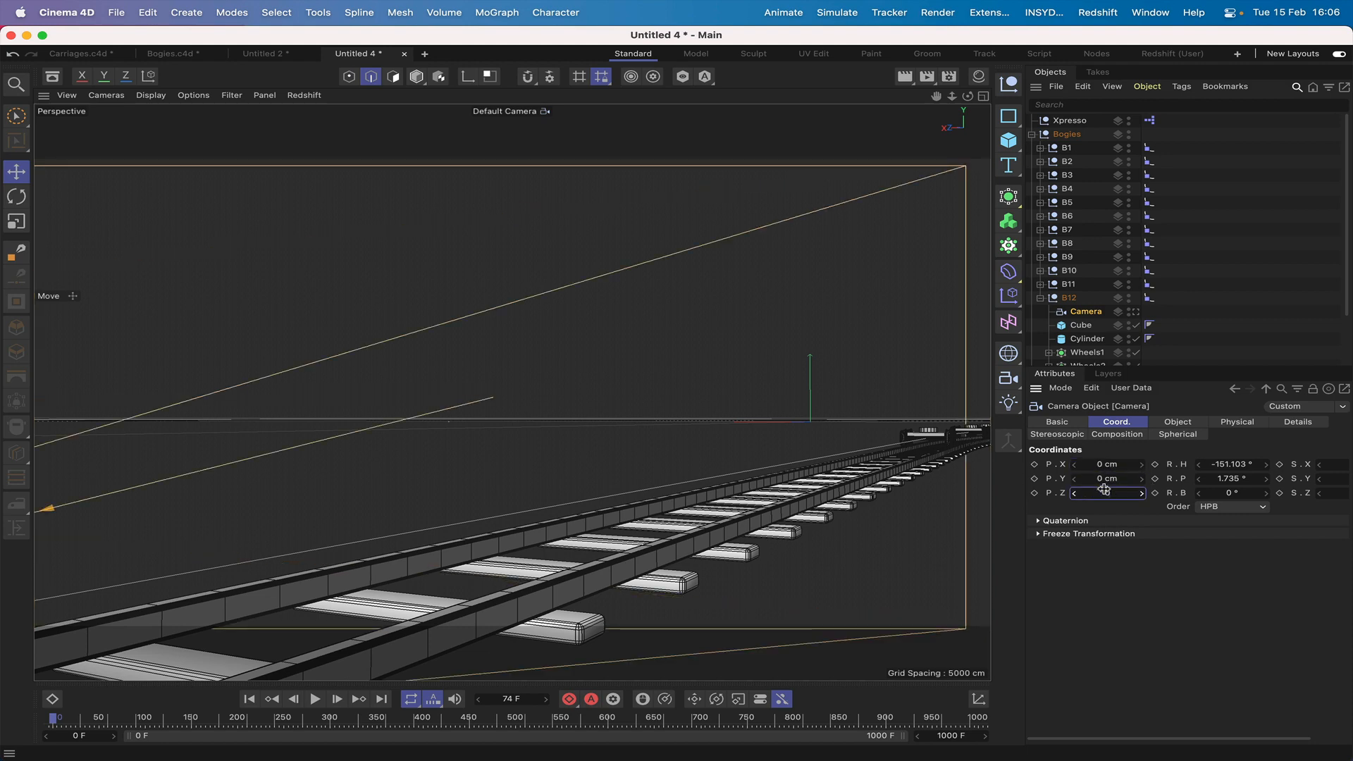
key("Return")
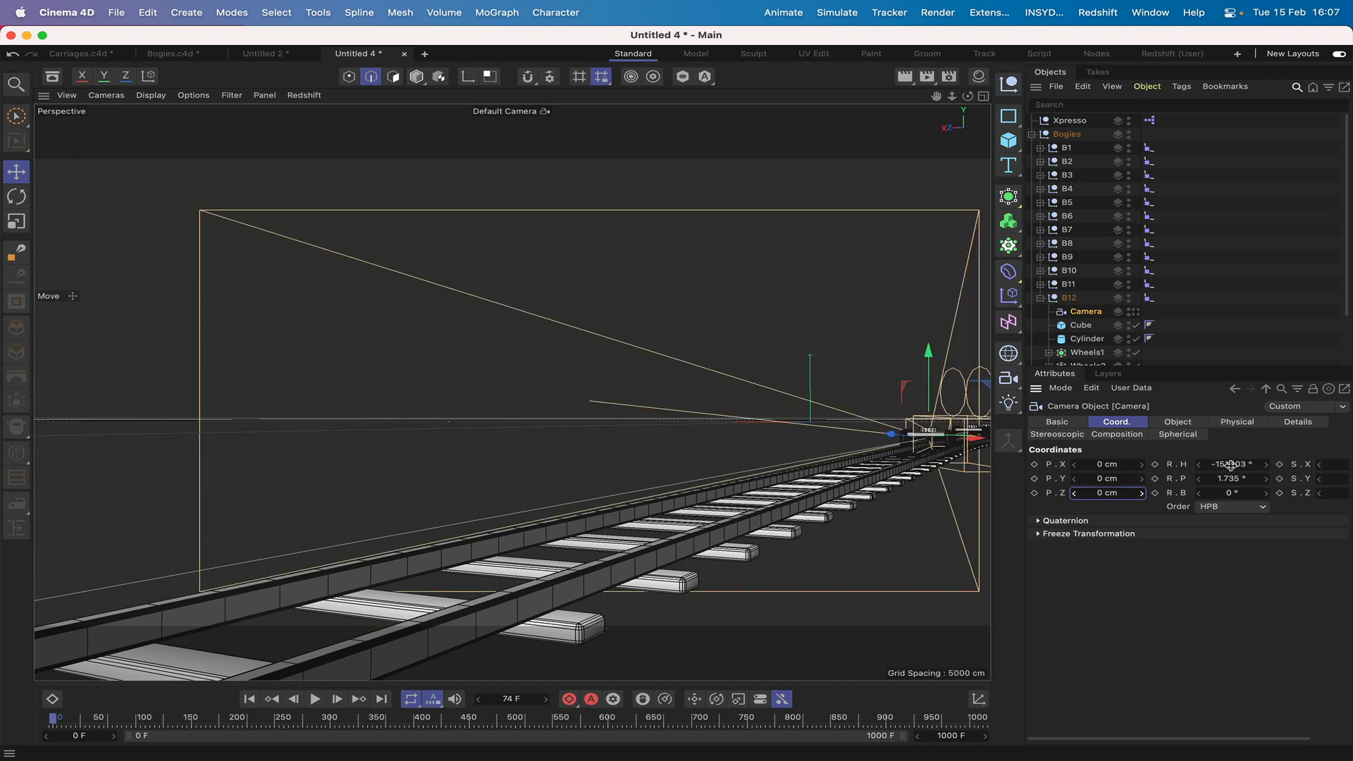
Step: Set the camera's pitch rotation to 0° and its heading rotation to -180°
left_click(1231, 478)
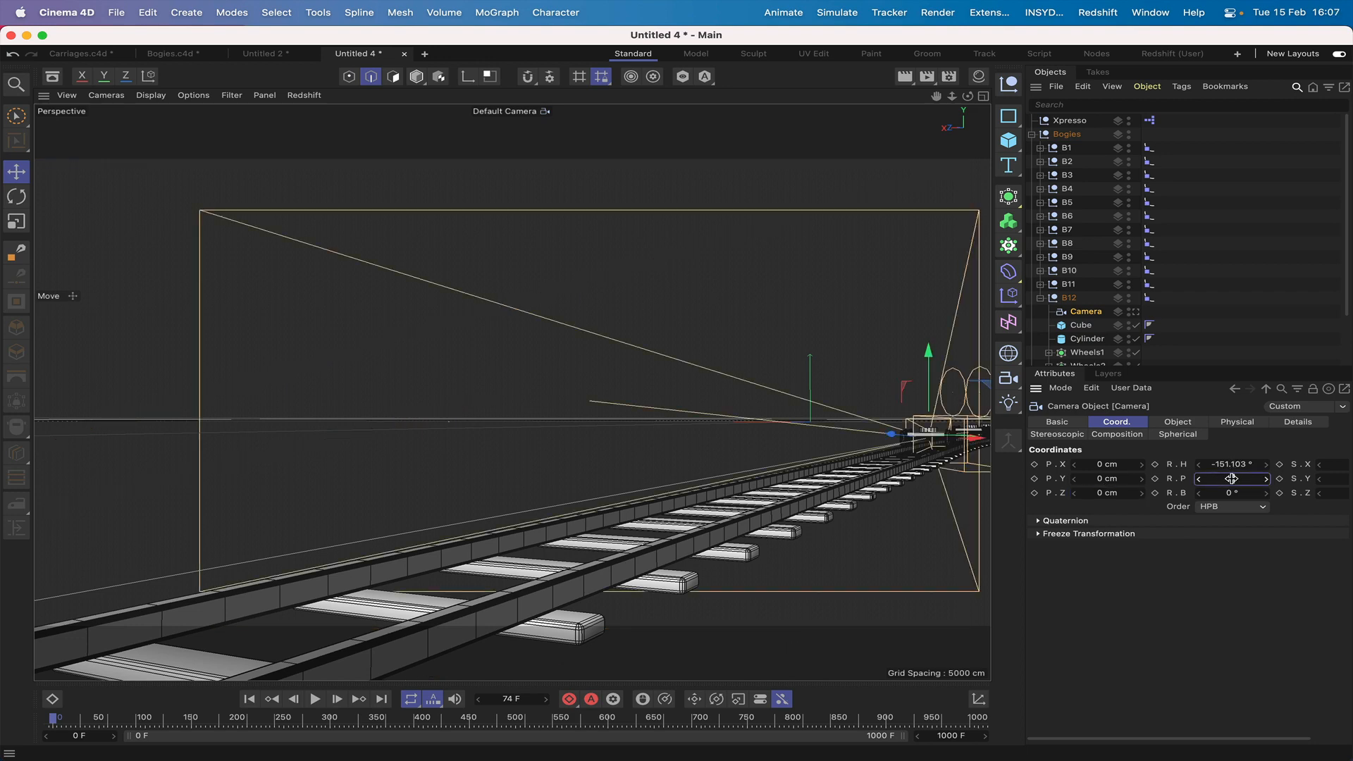
key("Return")
left_click(1234, 466)
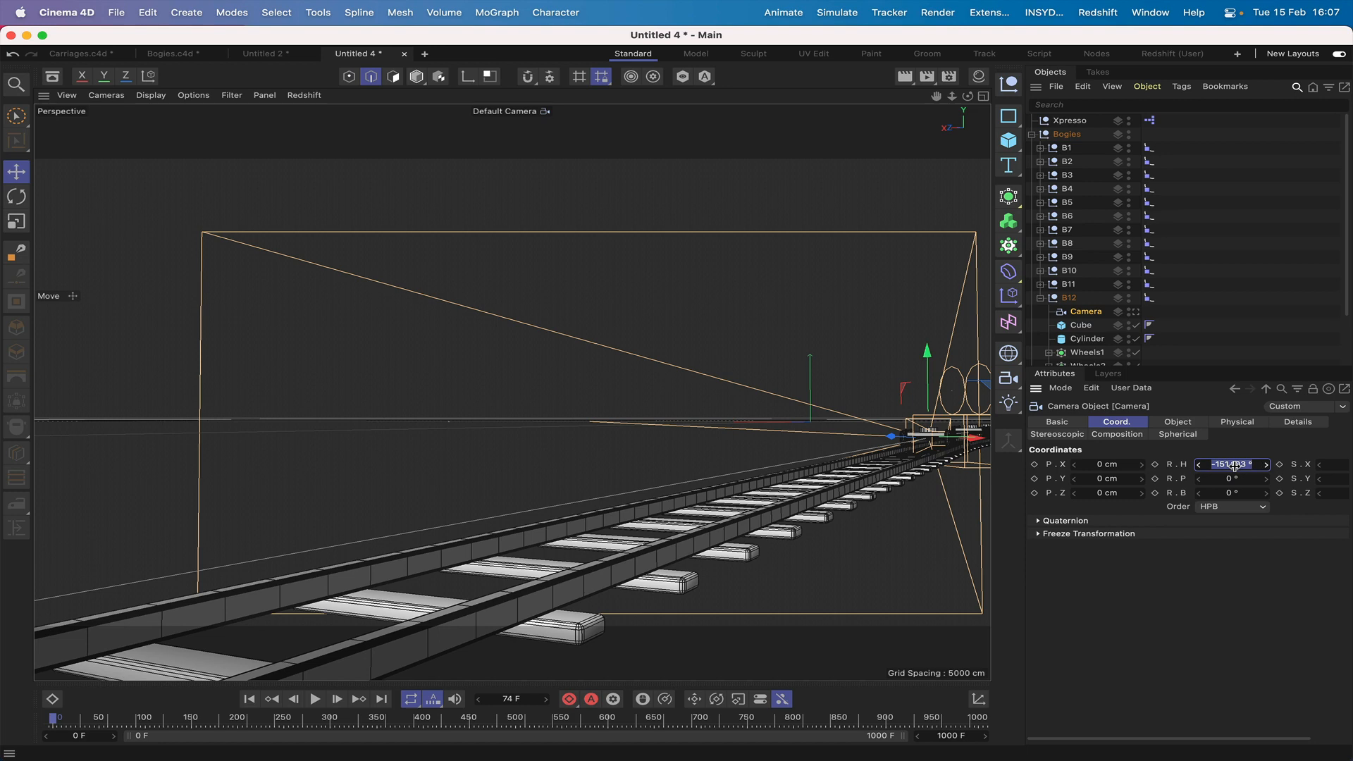
type("-180")
key("Return")
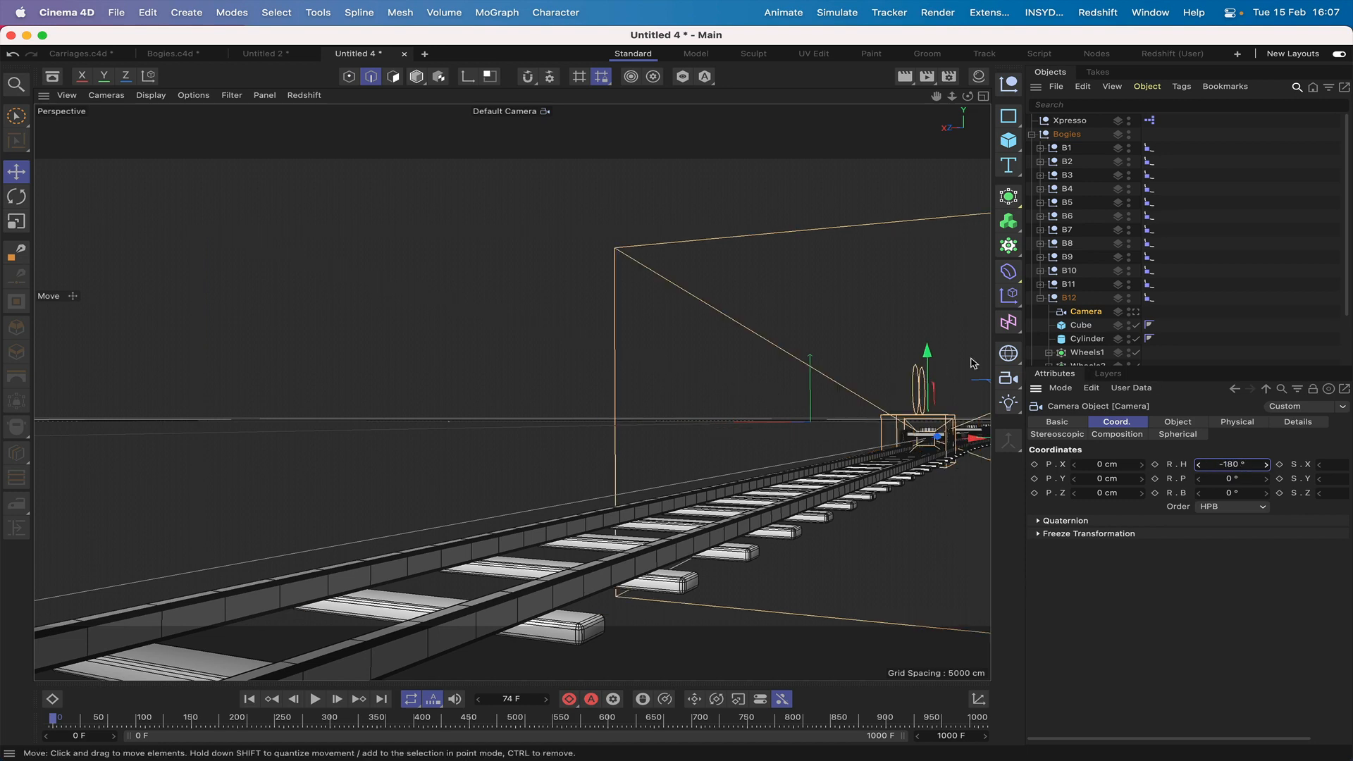
Step: In the top view, move the camera along its bogie's Z axis to about 165 cm, and return to the perspective view
key("F2")
left_click_drag(362, 399, 364, 393)
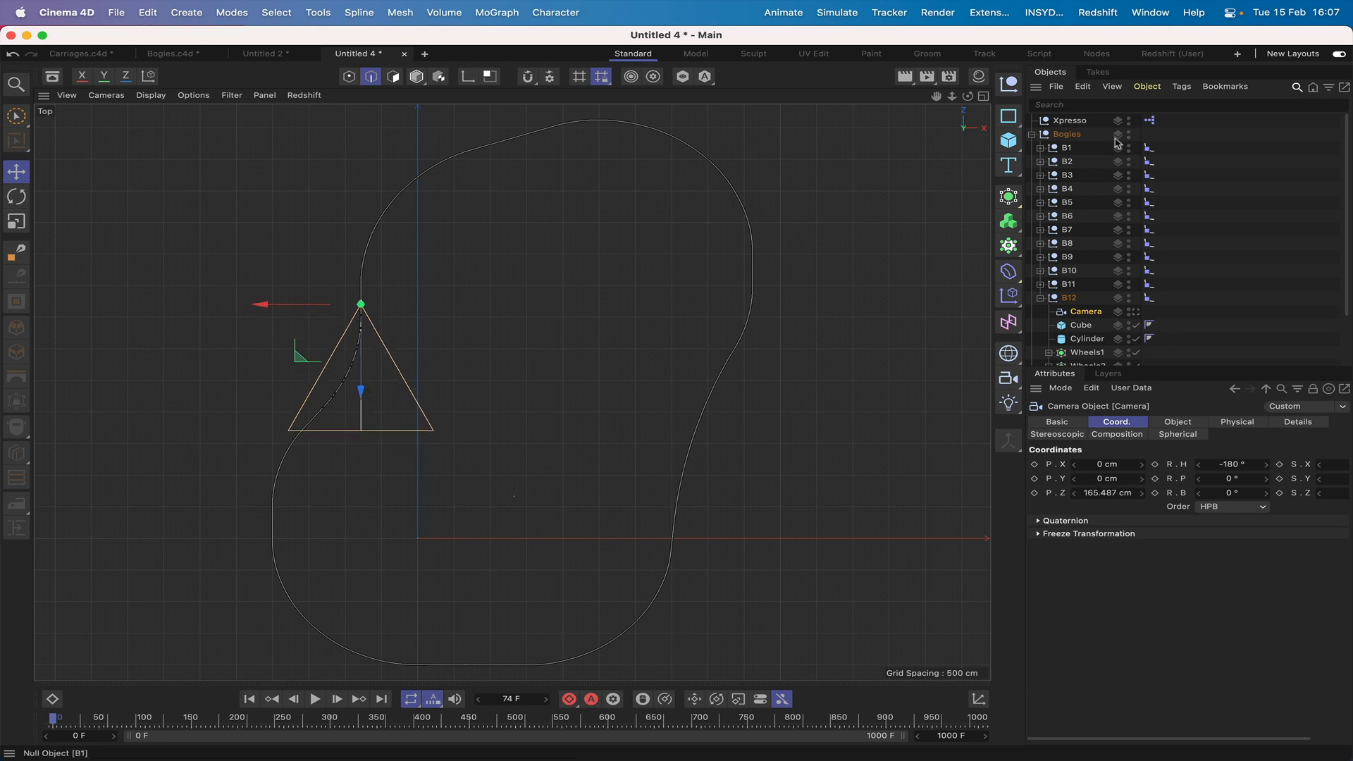
key("F1")
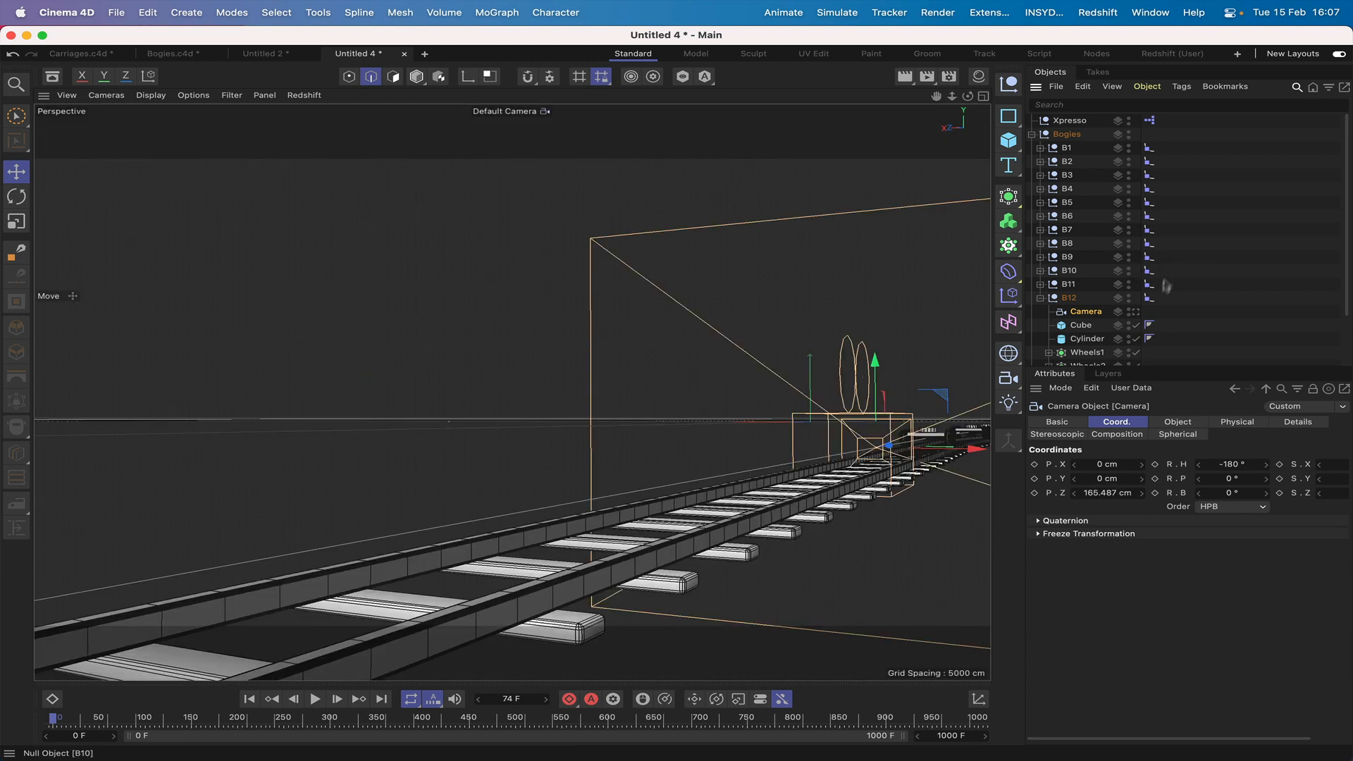
Step: Make the B12 camera the active view and, in the top view, move it to about 143 cm on Z and 18 cm on X
key("o")
left_click(1136, 311)
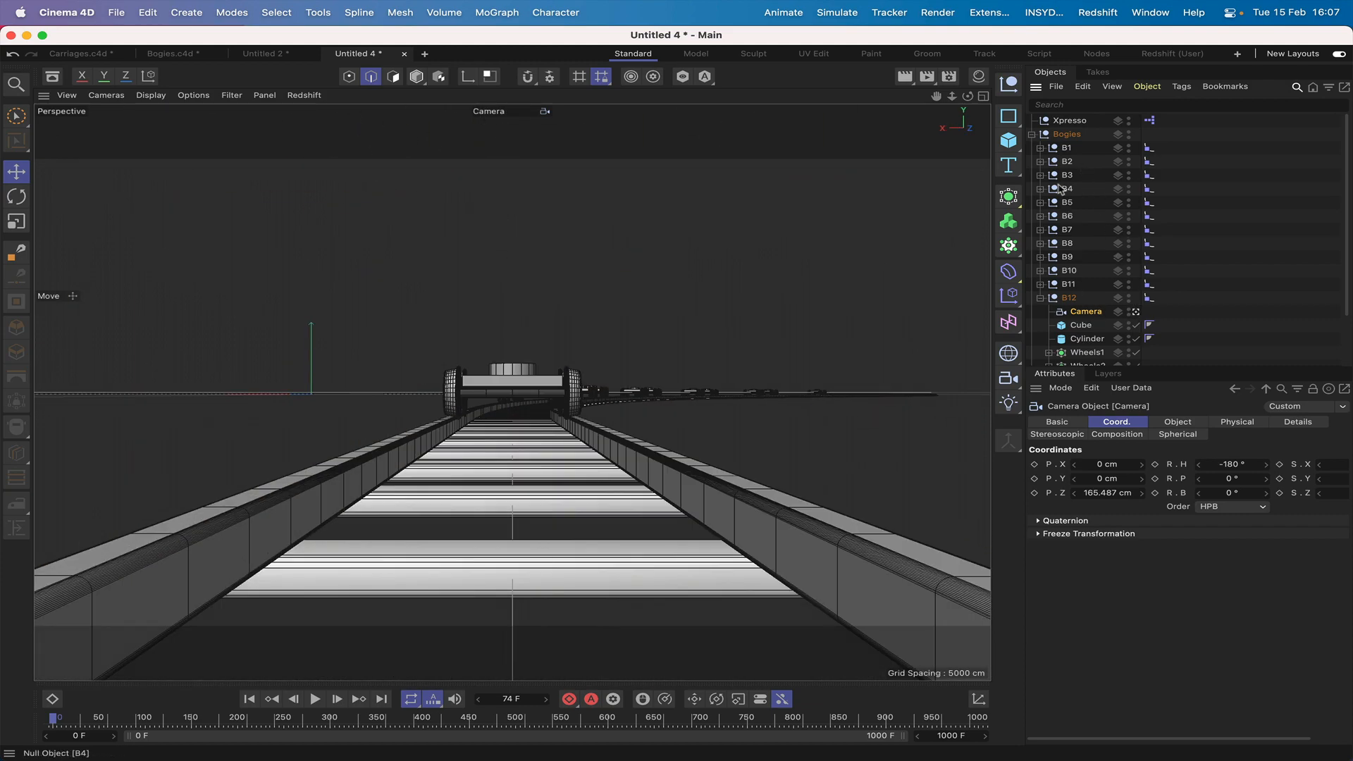
key("F2")
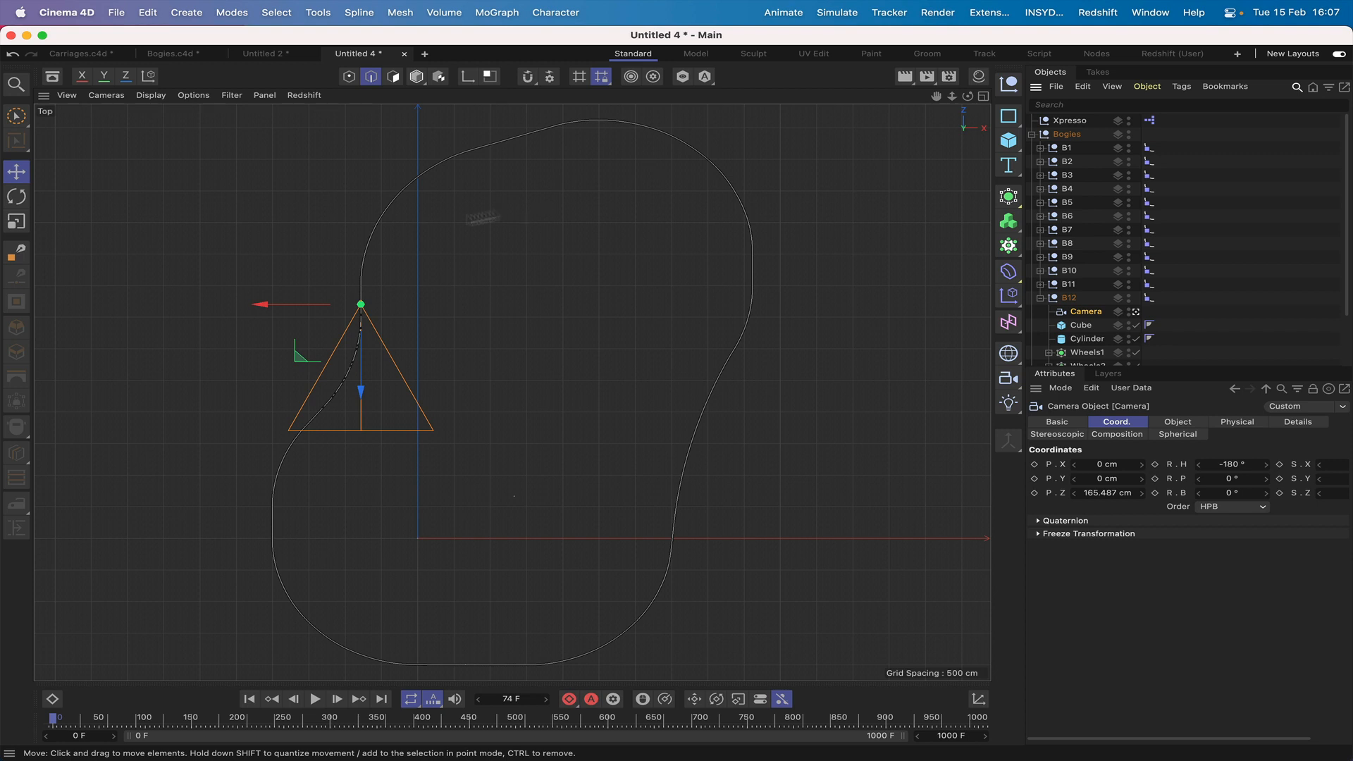
left_click_drag(936, 96, 1024, 98)
right_click_drag(936, 102, 936, 98)
left_click_drag(383, 303, 392, 311)
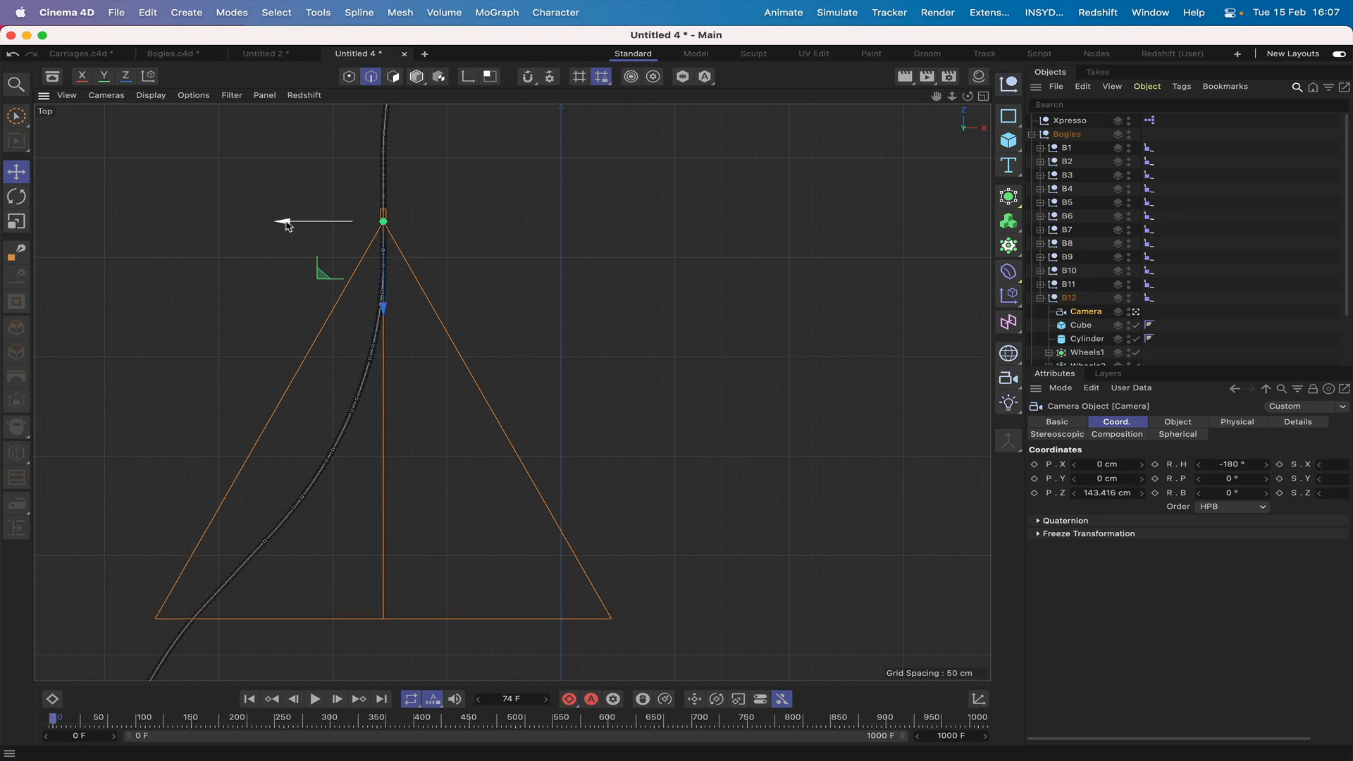
left_click_drag(287, 226, 291, 225)
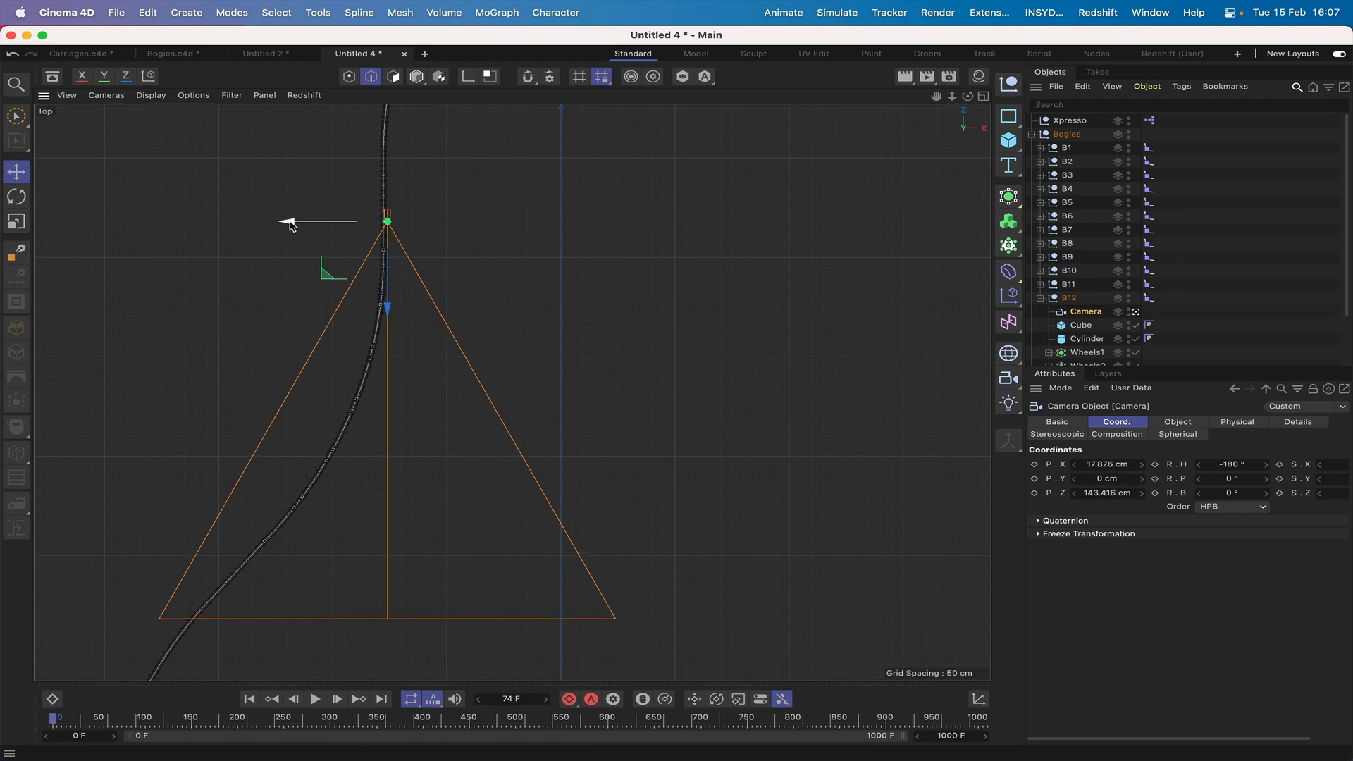
Step: In the perspective view, shift the camera to about 30 cm on X and 4 cm on Y, and briefly play the animation
key("F1")
left_click_drag(518, 173, 518, 184)
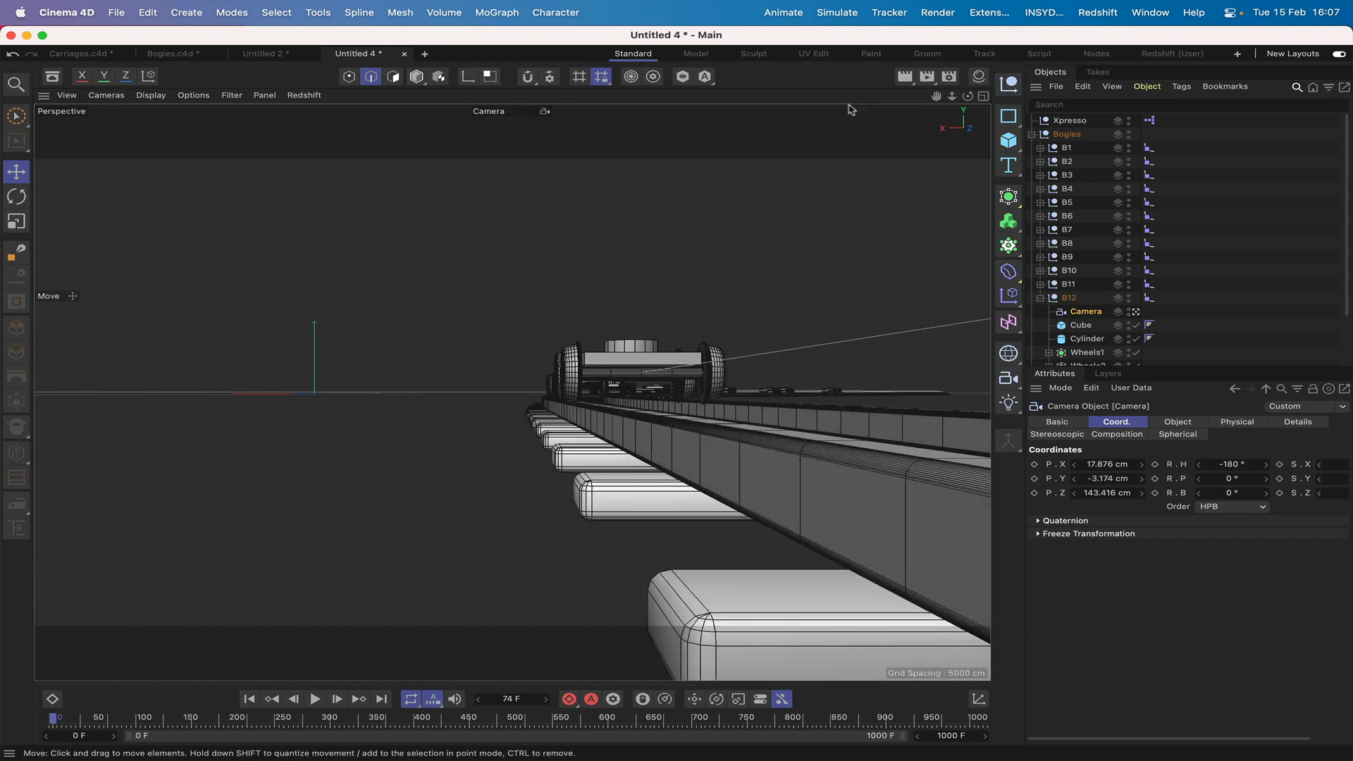
left_click_drag(952, 96, 462, 643)
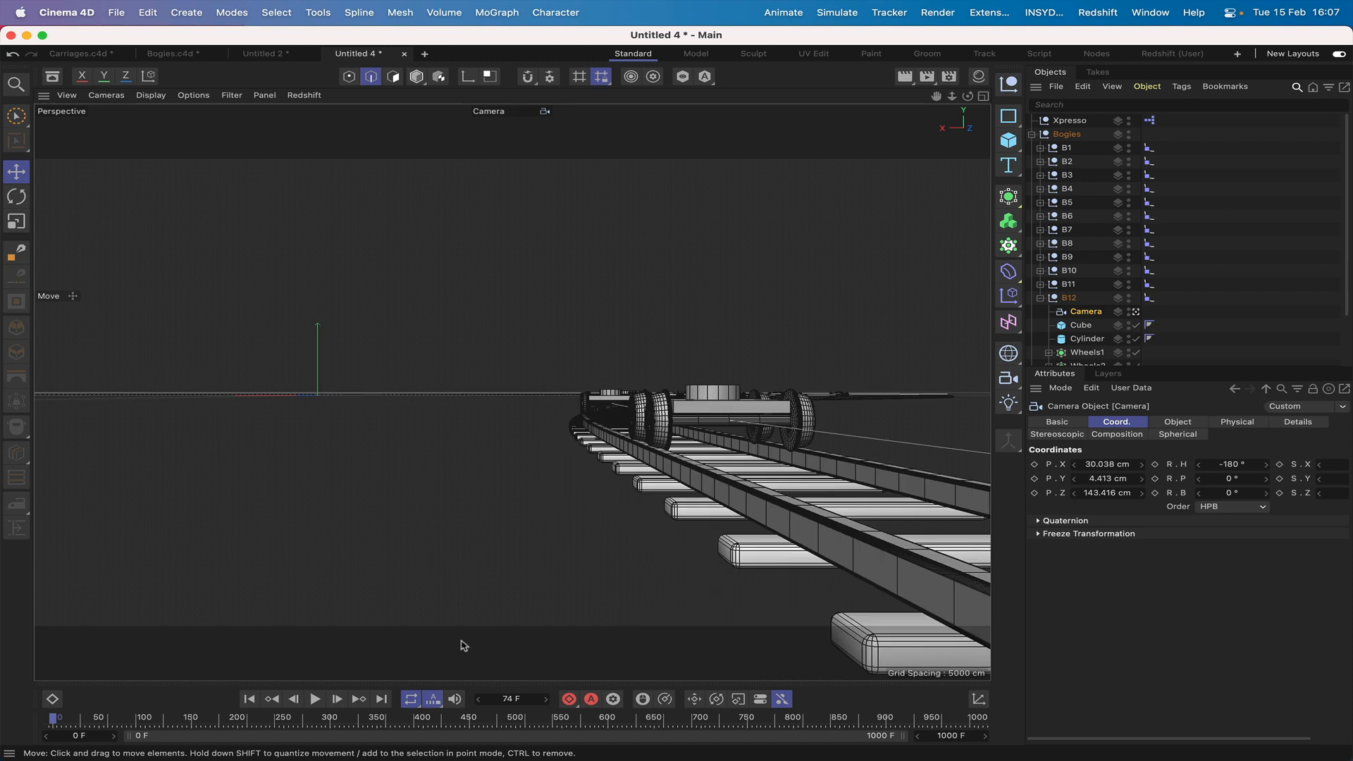
left_click(315, 698)
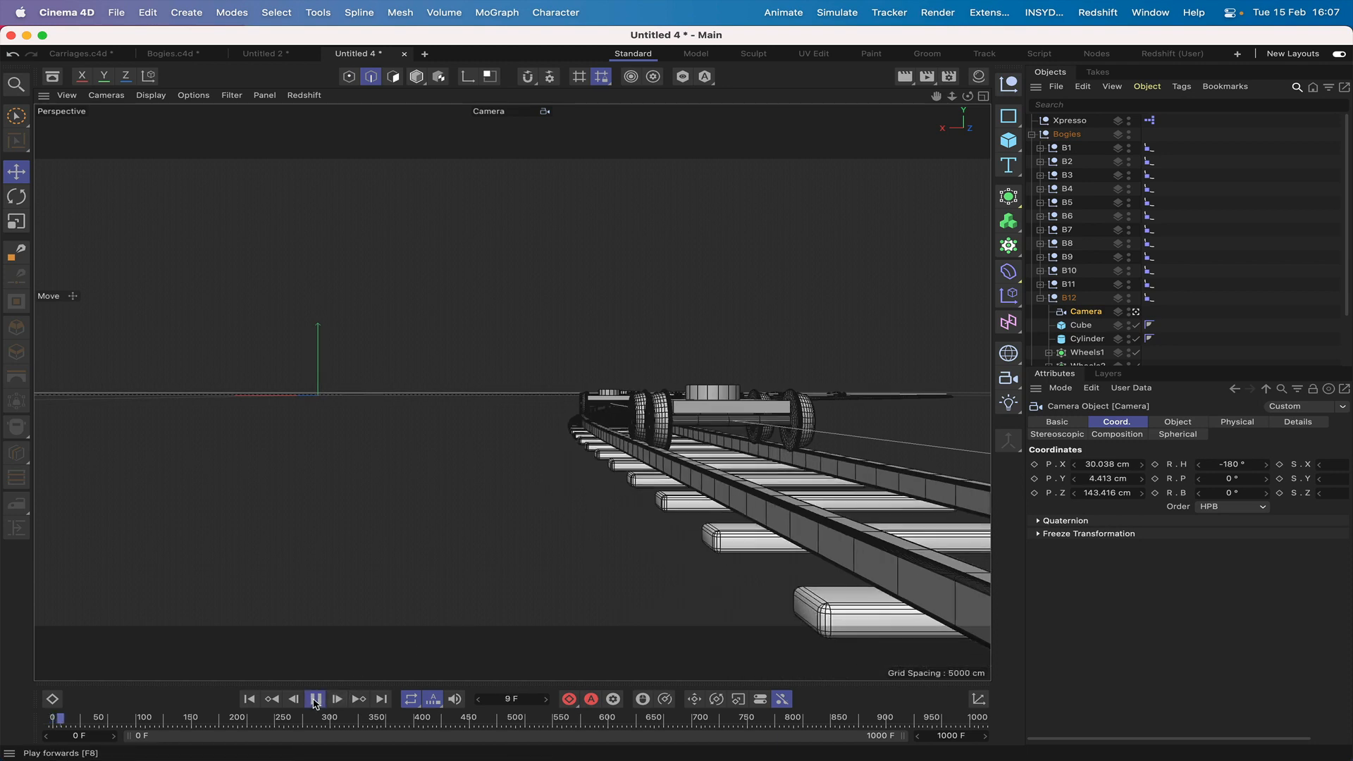
left_click(315, 698)
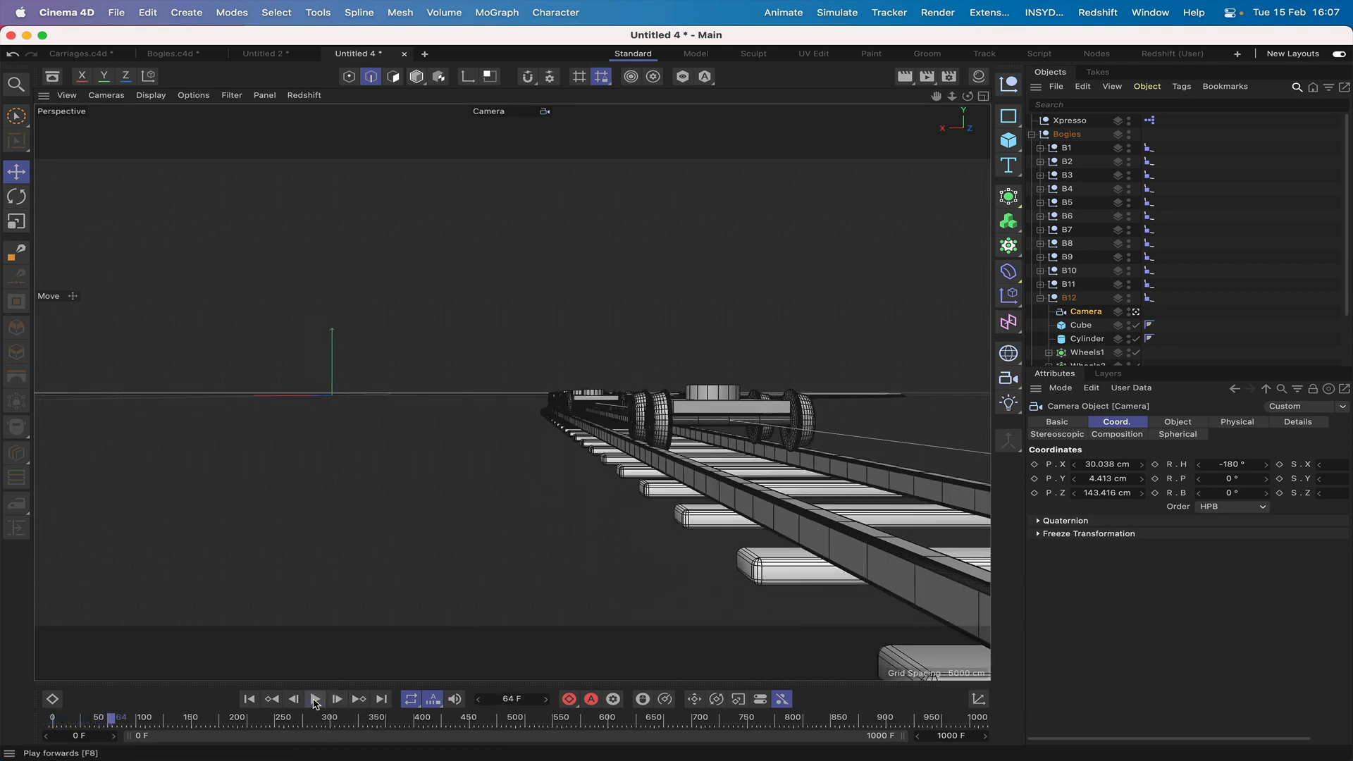
Step: Set the viewport lines to display as isoparms, and preview the animation through the camera before returning to the first frame
left_click(151, 95)
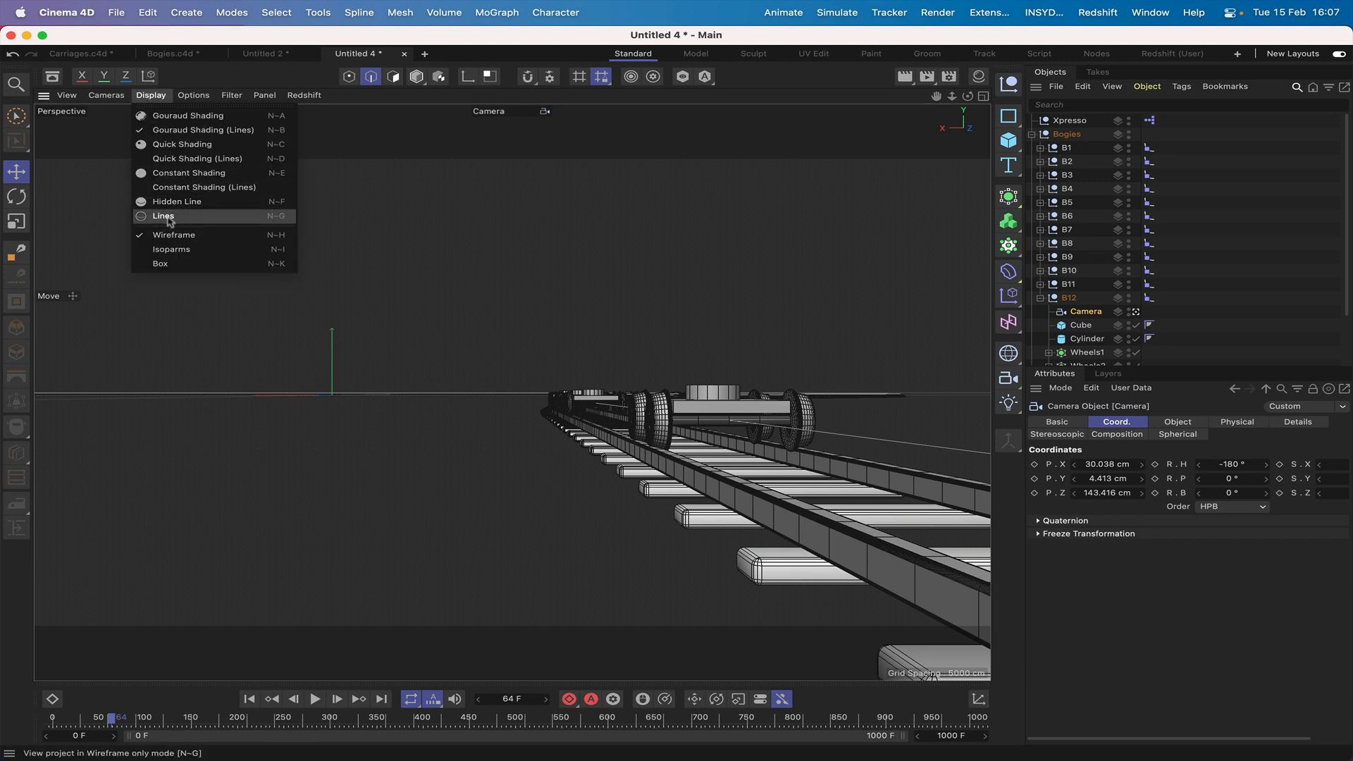
left_click(168, 245)
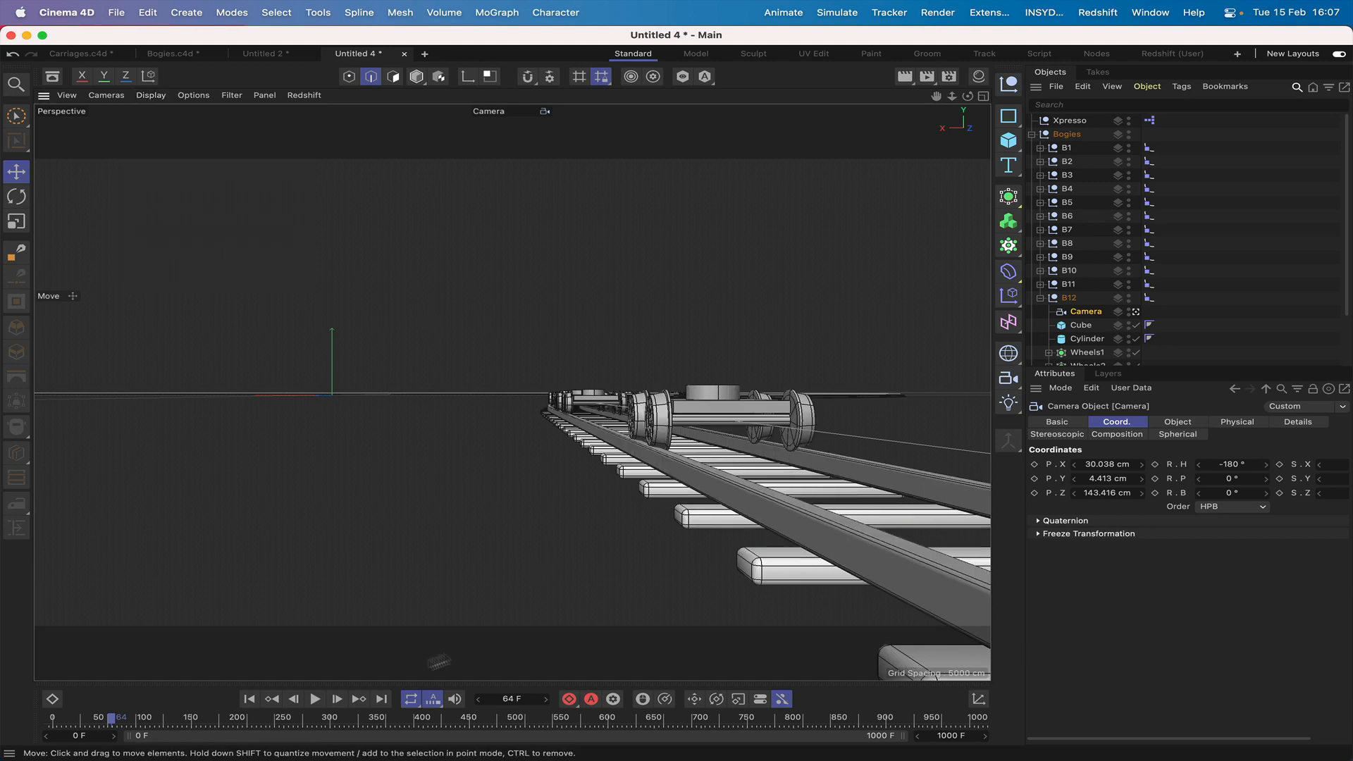
left_click(315, 699)
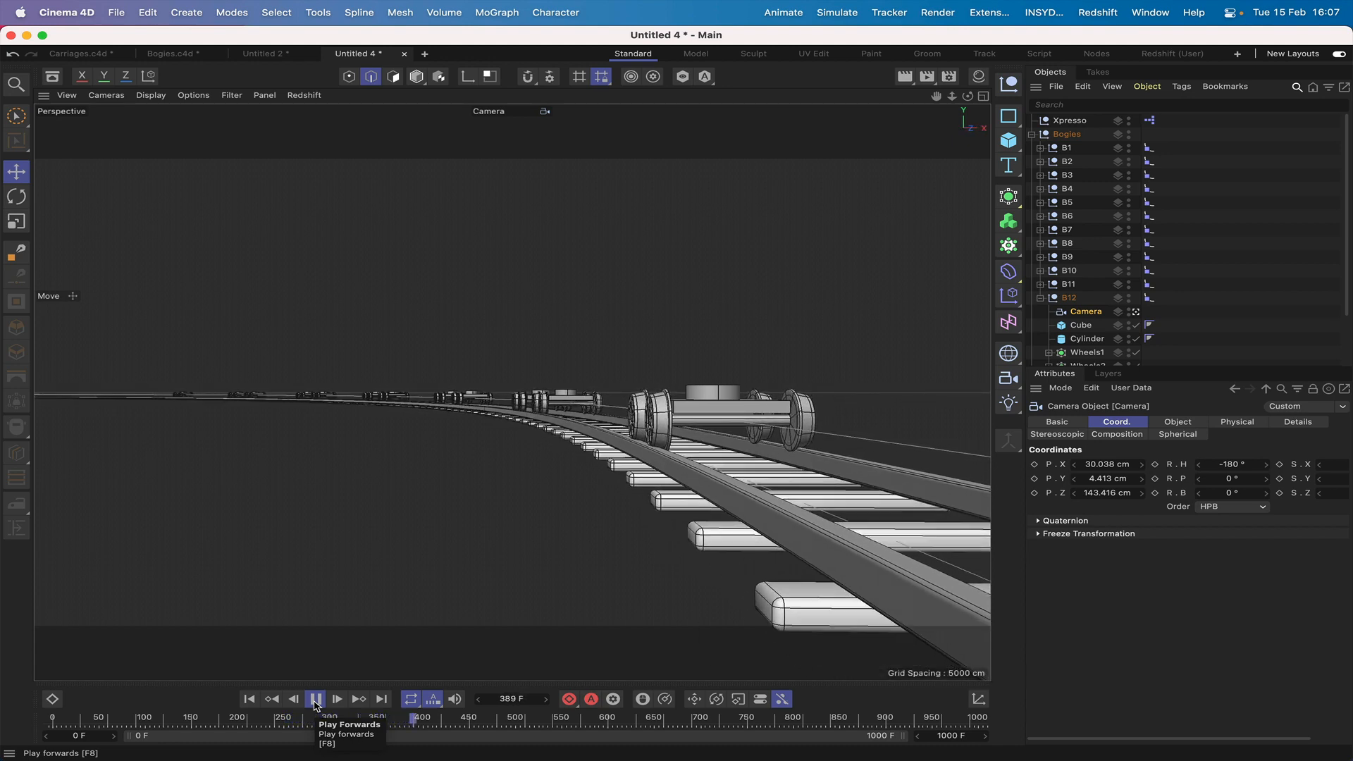
left_click(315, 700)
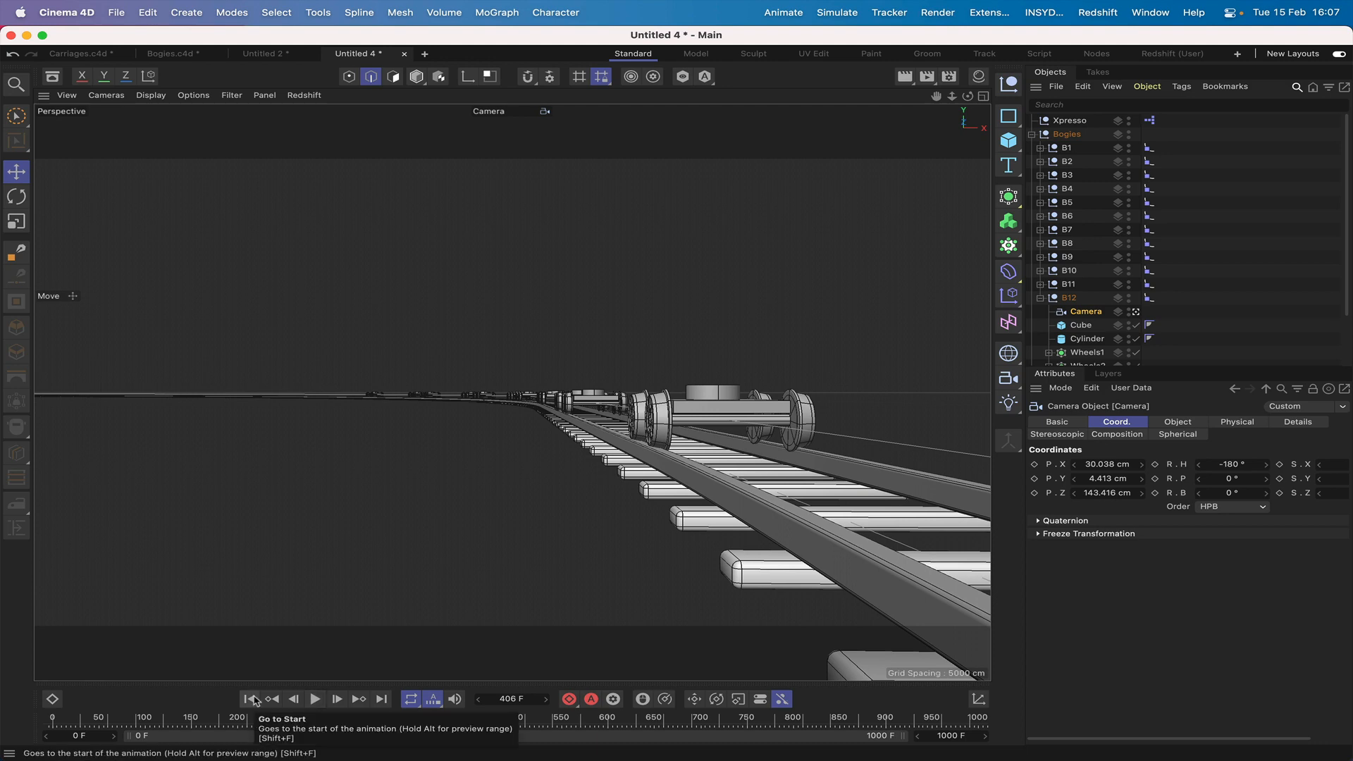
left_click(255, 700)
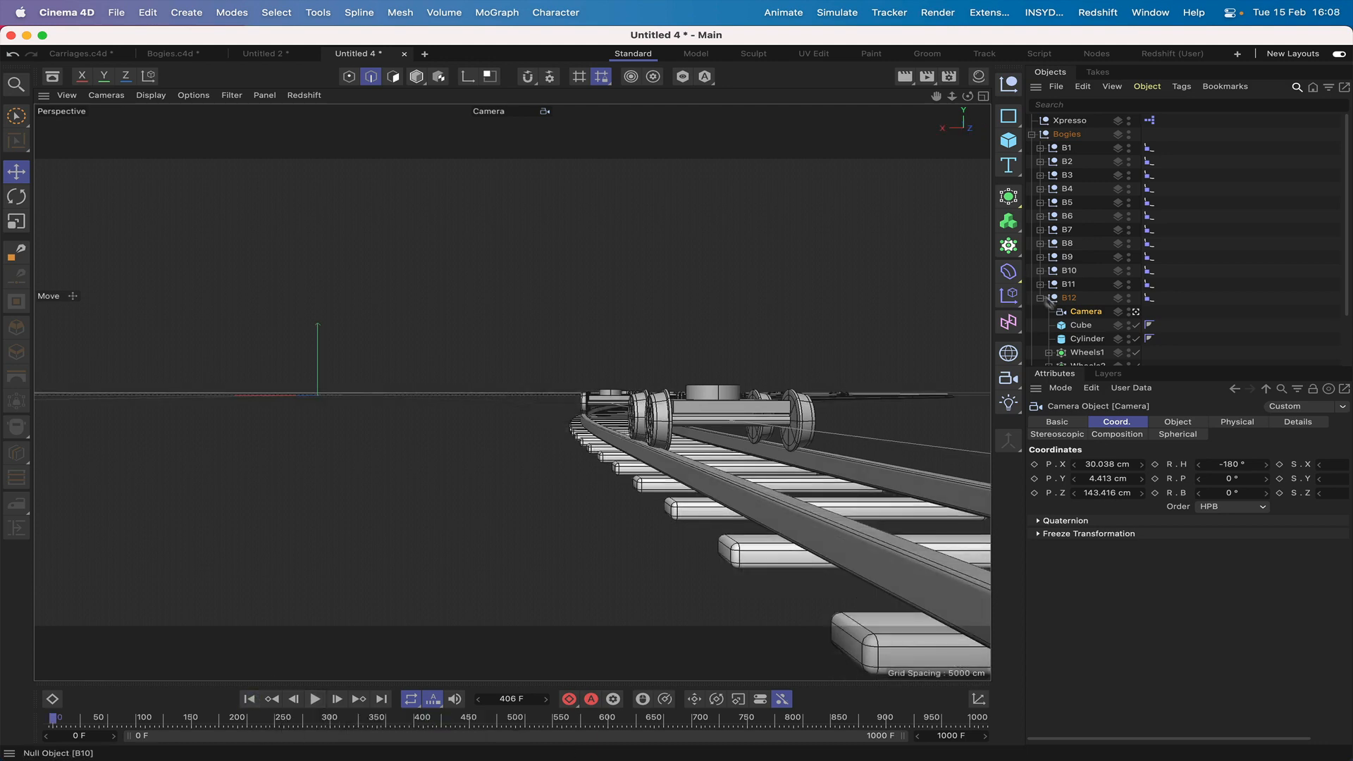
Step: Switch back to the default camera and hide the B12 camera in the viewport, leaving the B12 hierarchy collapsed and deselected
left_click(1138, 312)
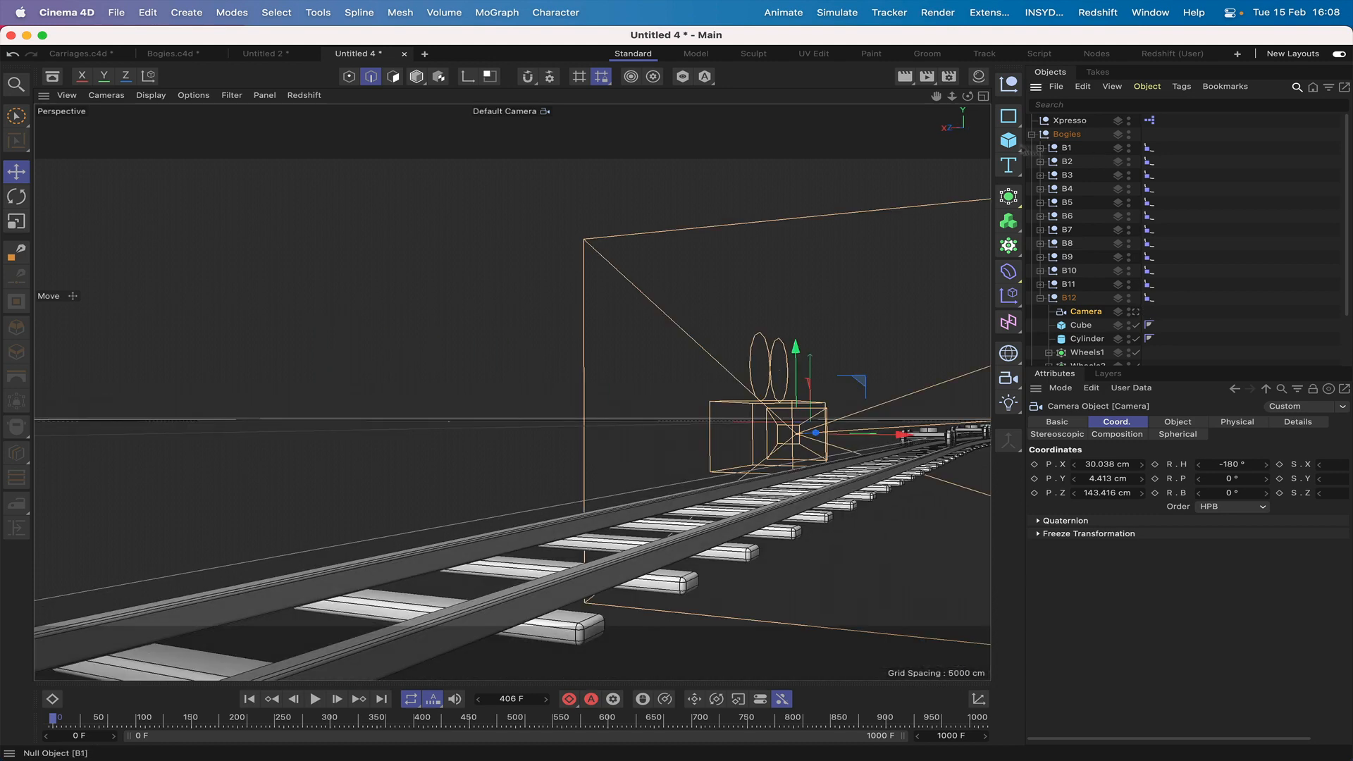
left_click(1129, 309)
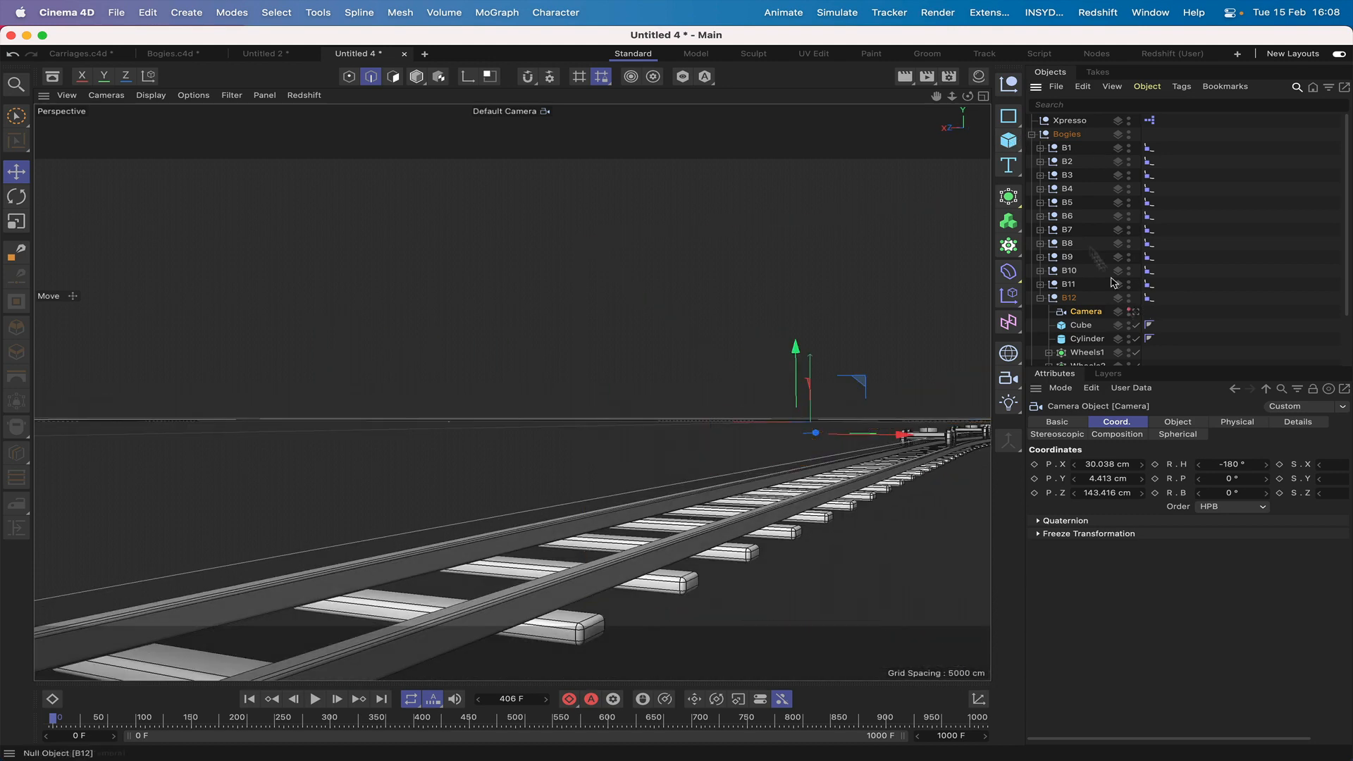
left_click(1098, 216)
left_click(1040, 298)
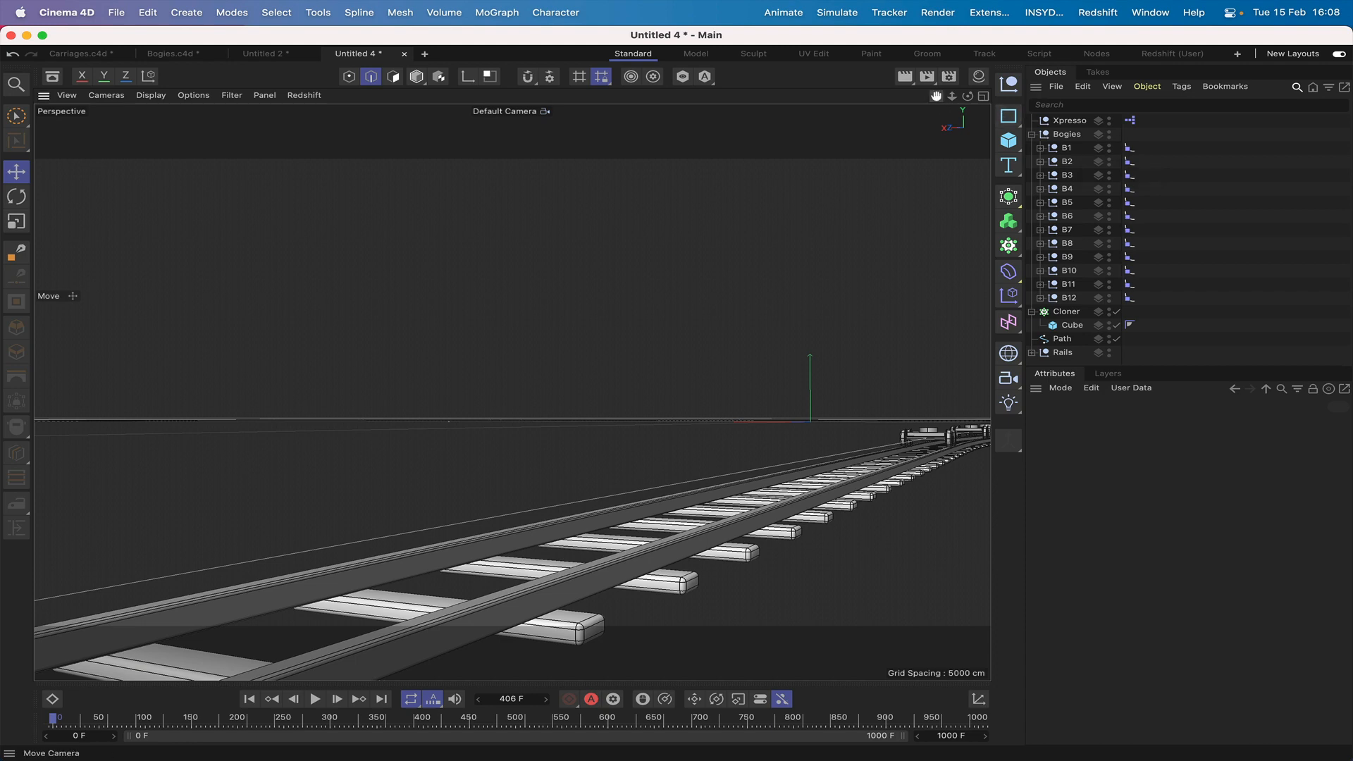
Step: Reframe the default perspective view to examine the row of bogies along the curved track
left_click_drag(935, 96, 803, 124)
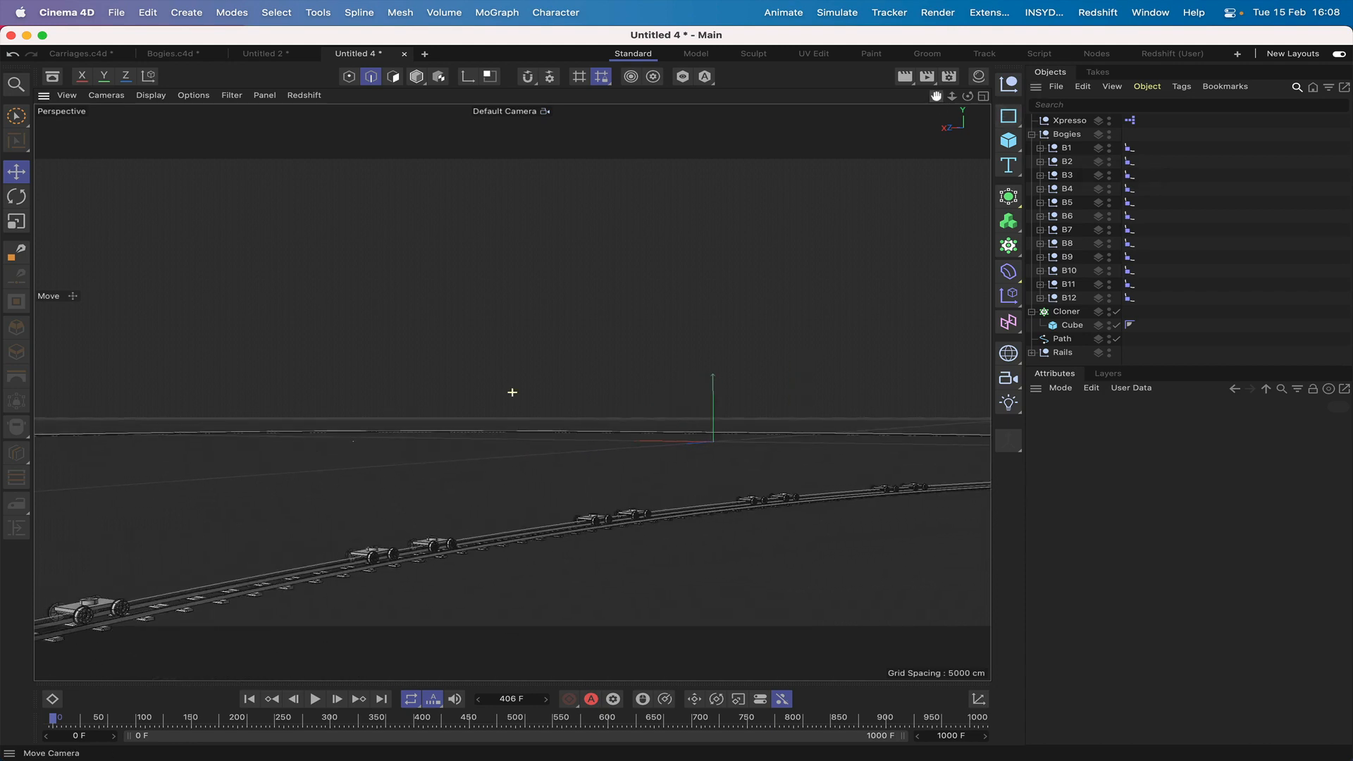
scroll(512, 392, "down", 2)
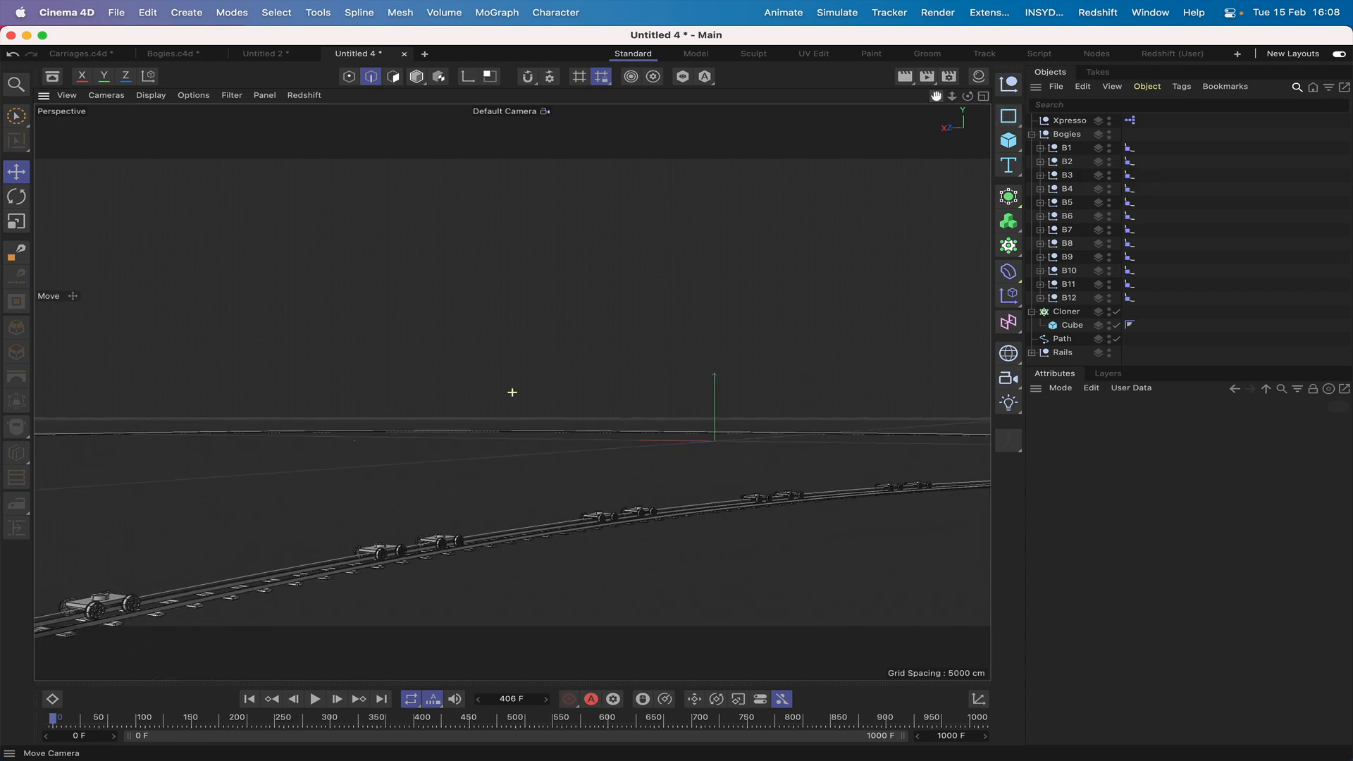
scroll(513, 392, "down", 2)
scroll(512, 392, "up", 5)
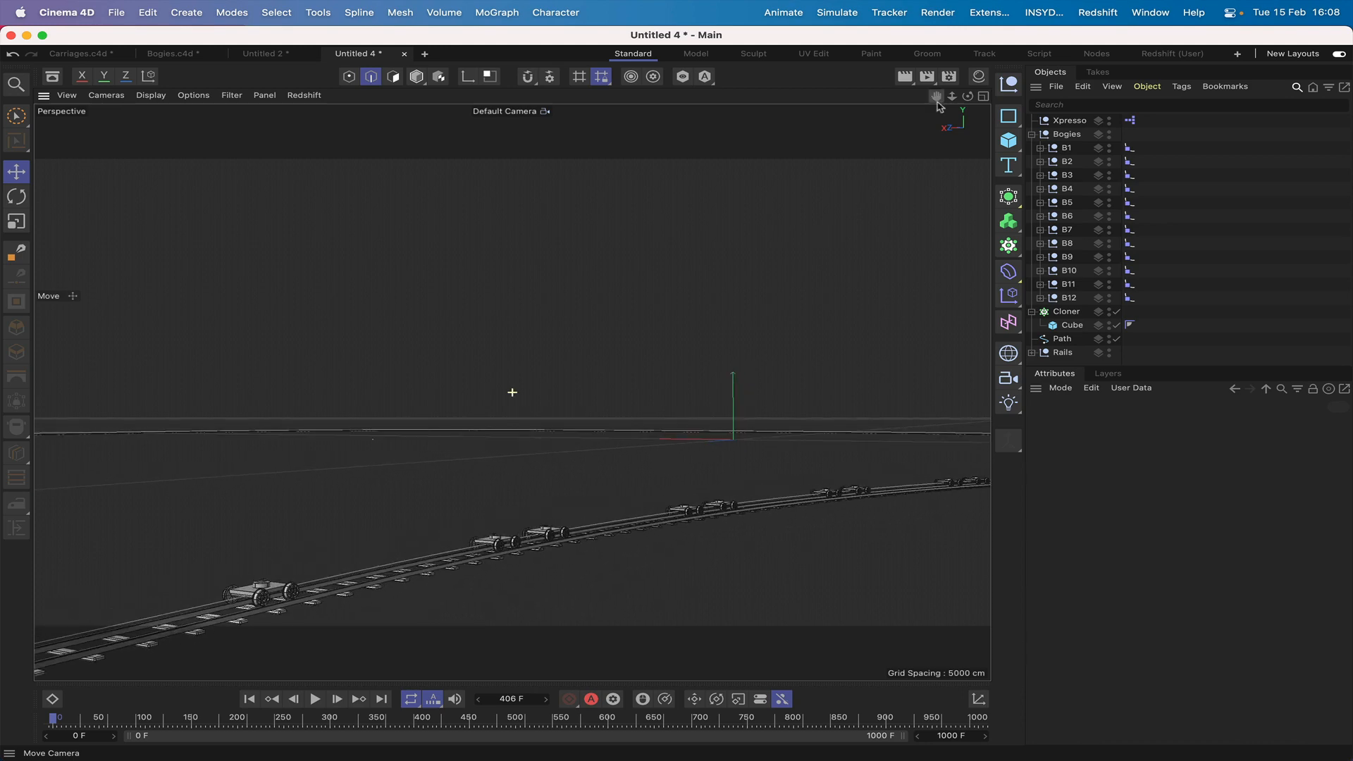
scroll(512, 392, "down", 2)
scroll(512, 392, "up", 5)
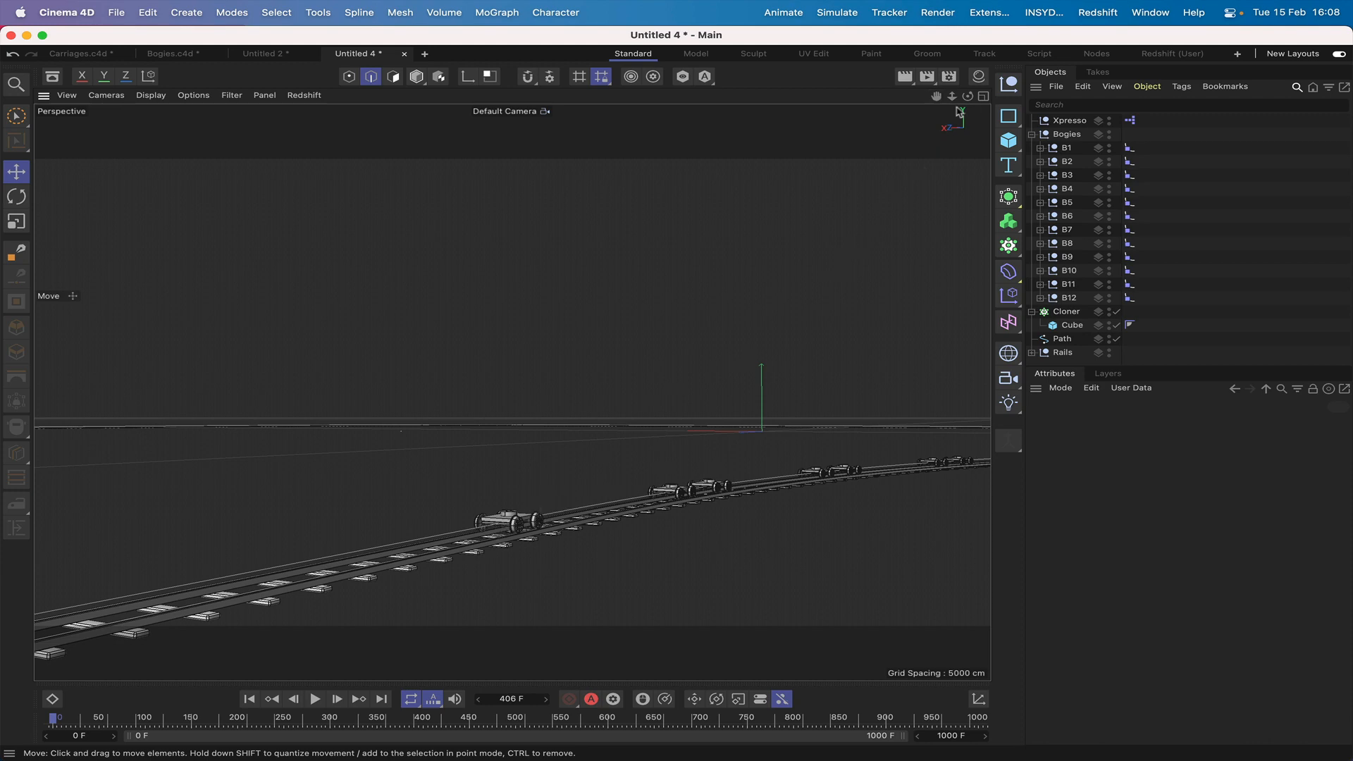
left_click_drag(968, 96, 762, 431)
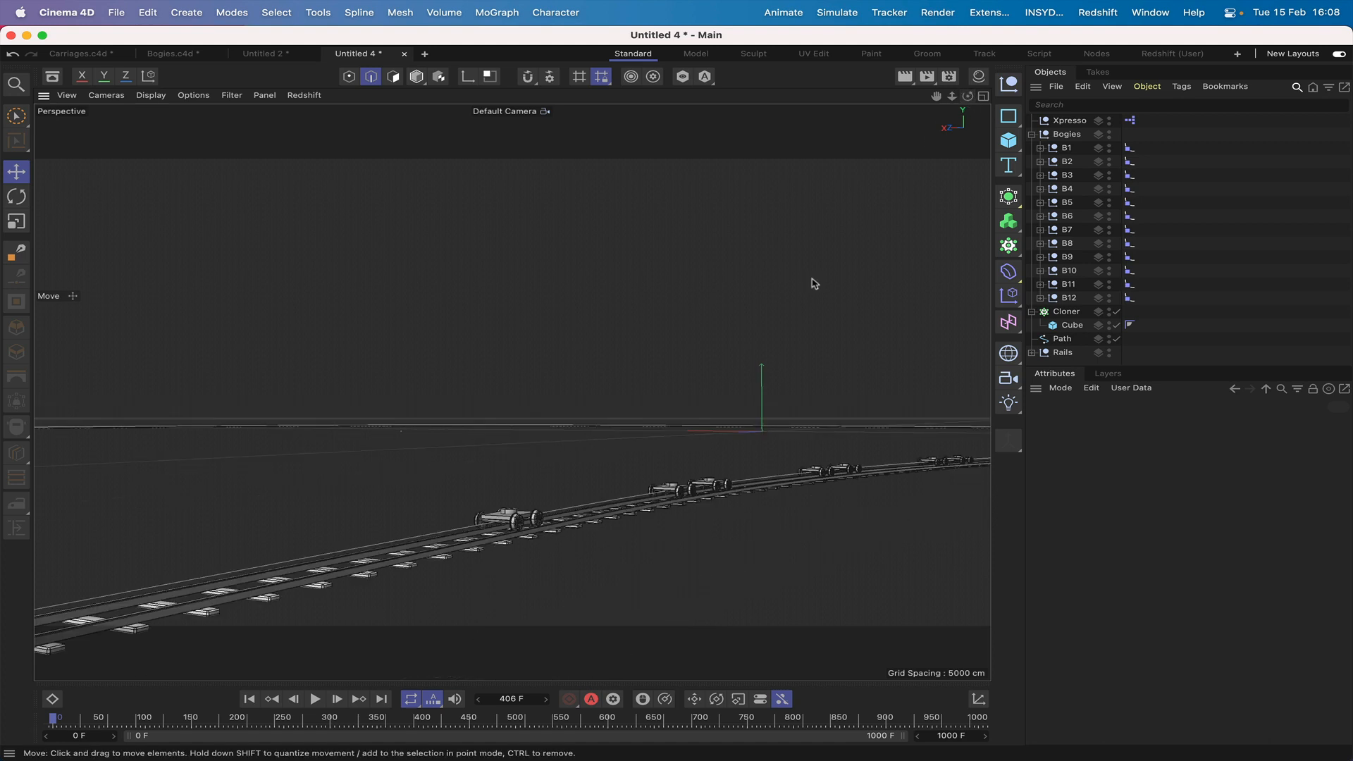